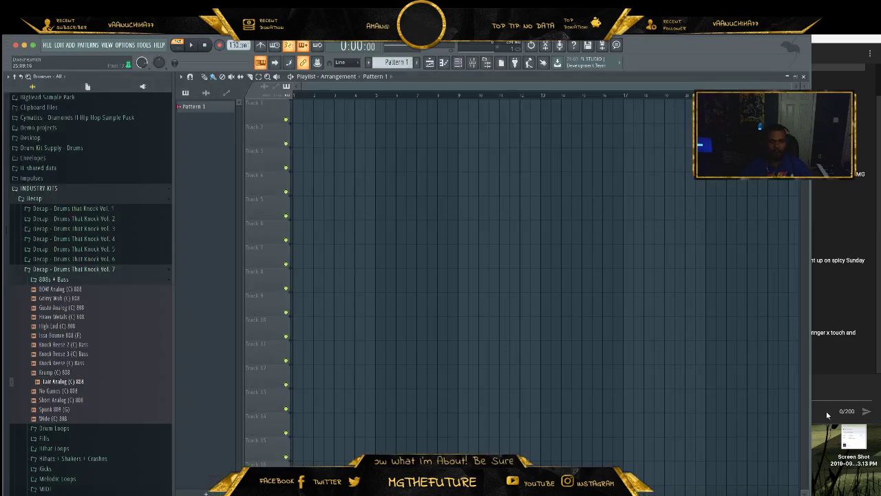
- Narrow the FL Studio window to uncover the live chat and open the tempo tapper
left_click_drag(810, 418, 565, 413)
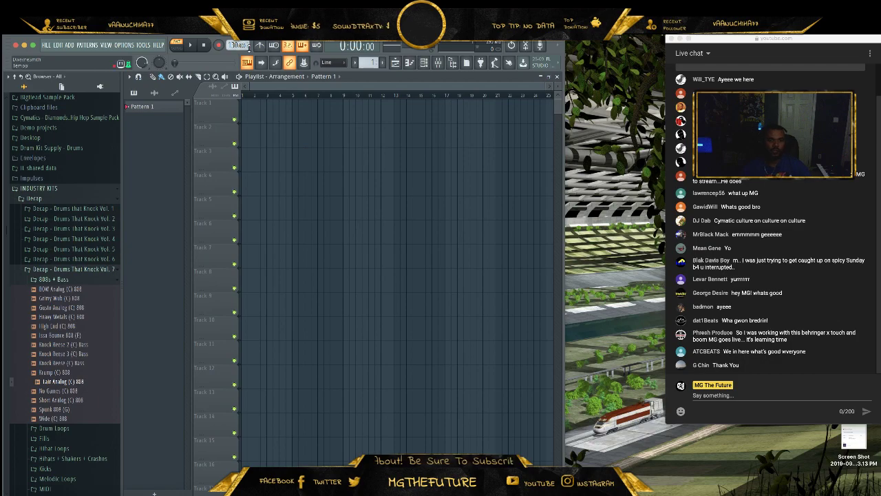
right_click(237, 45)
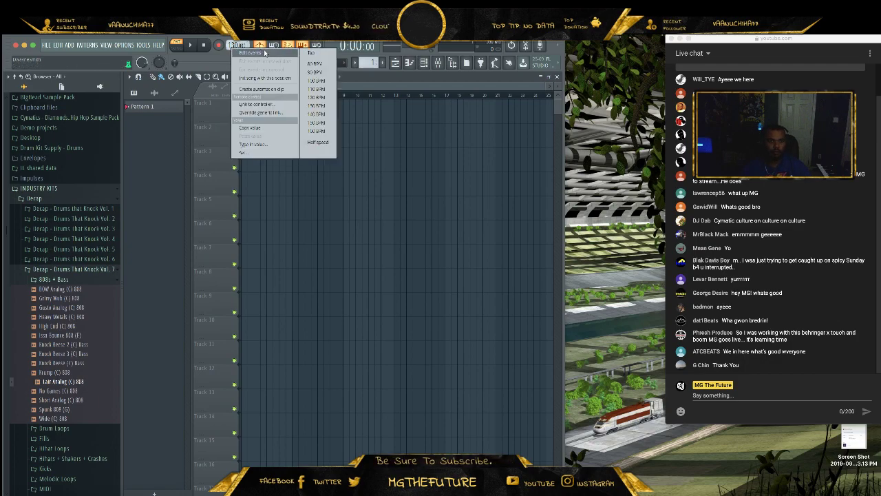
left_click(308, 54)
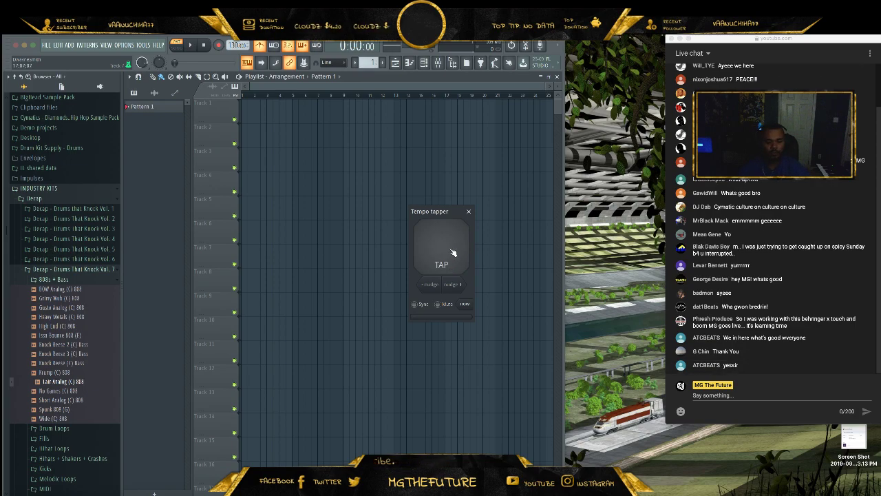
left_click(452, 256)
left_click(452, 256)
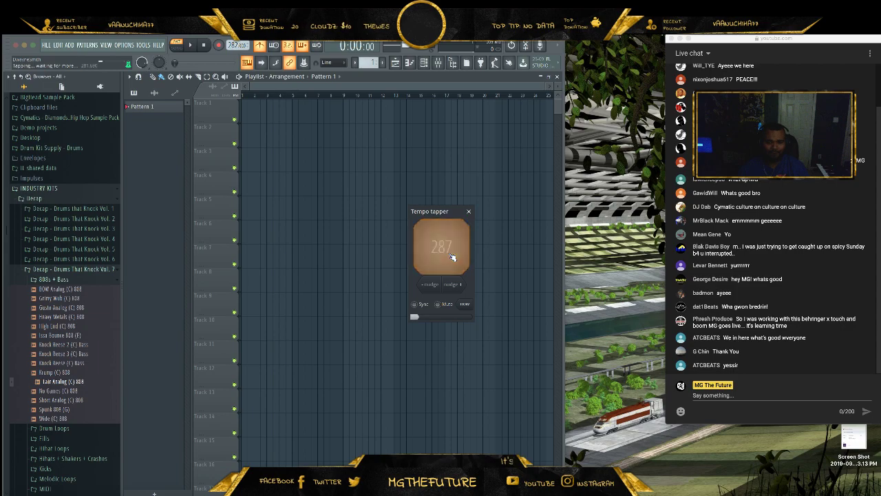
- Play unnamed.mp3 in the music player, closing the Apple News window
left_click(777, 480)
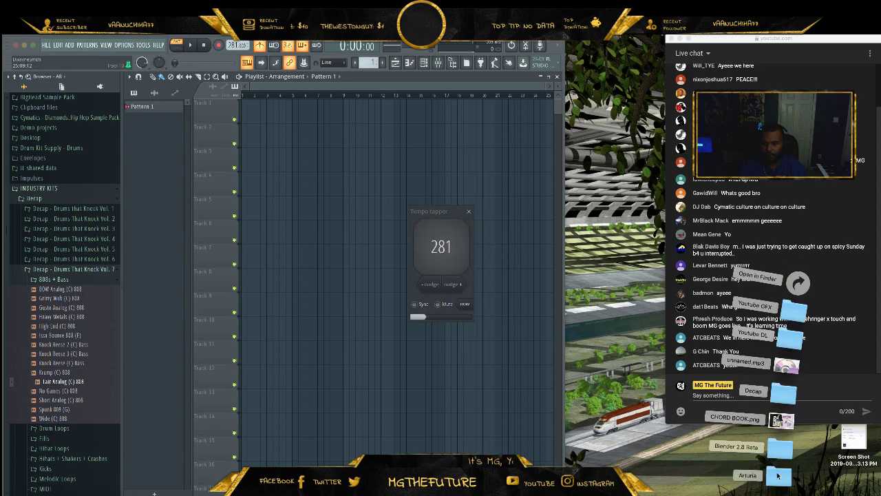
left_click(785, 378)
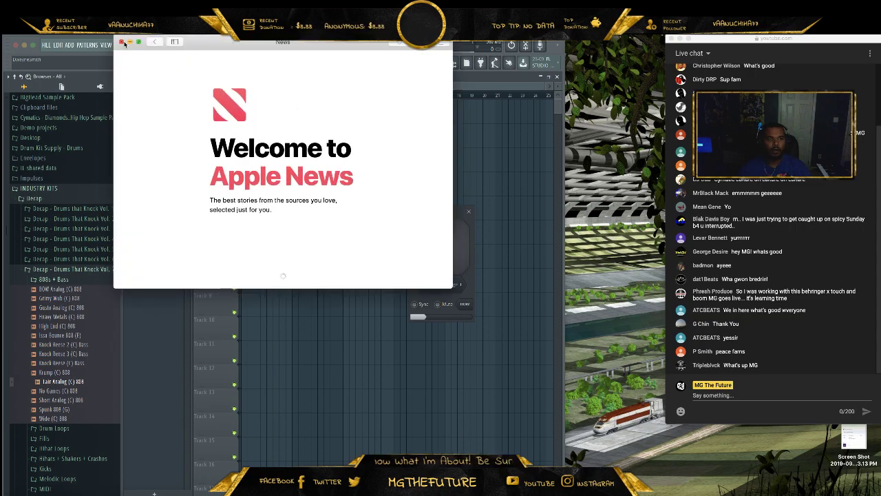
left_click(125, 44)
left_click(488, 232)
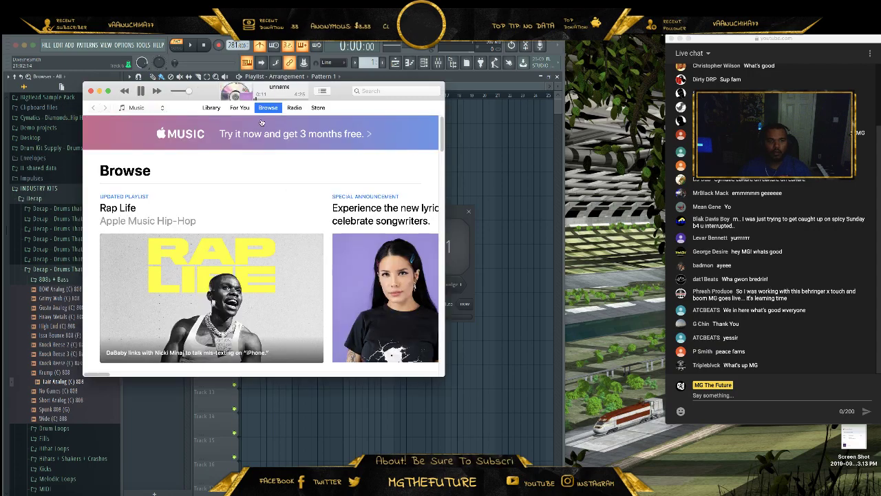
- Tap the tempo of the playing song in the tempo tapper to get 80 BPM and close the tapper
left_click(453, 254)
left_click(452, 254)
left_click(450, 254)
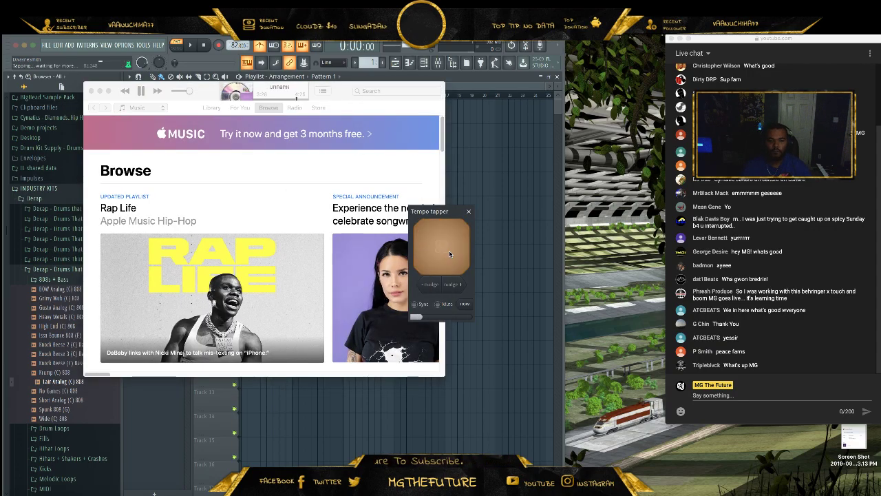
left_click(449, 254)
left_click(449, 254)
left_click(449, 254)
left_click(448, 254)
left_click(448, 253)
left_click(448, 254)
left_click(468, 211)
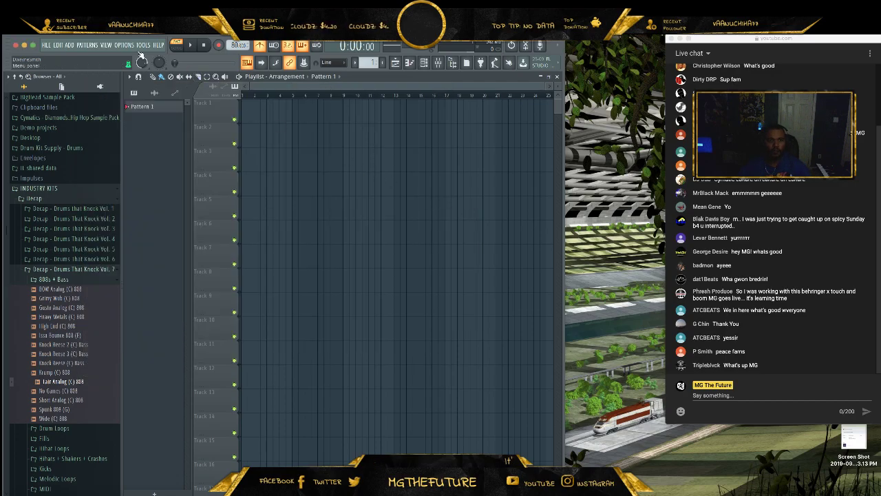
- Minimize the FL Studio and music player windows and move the OBS window behind the live chat
left_click(24, 45)
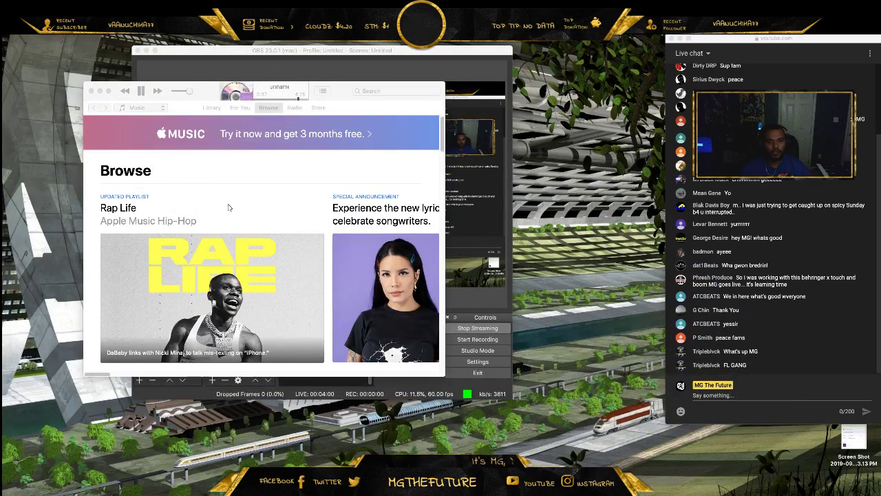
left_click(100, 91)
left_click_drag(201, 51, 576, 162)
left_click(722, 123)
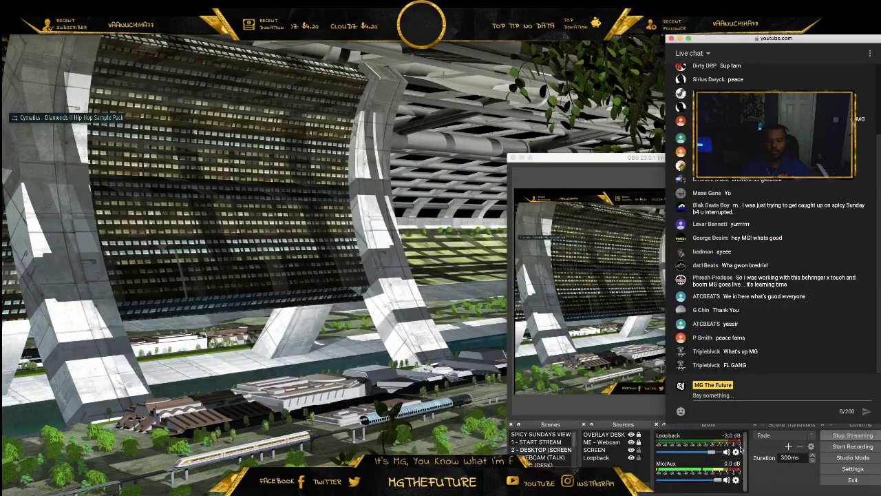
- Launch Studio One and create an empty song titled TEST
left_click(507, 430)
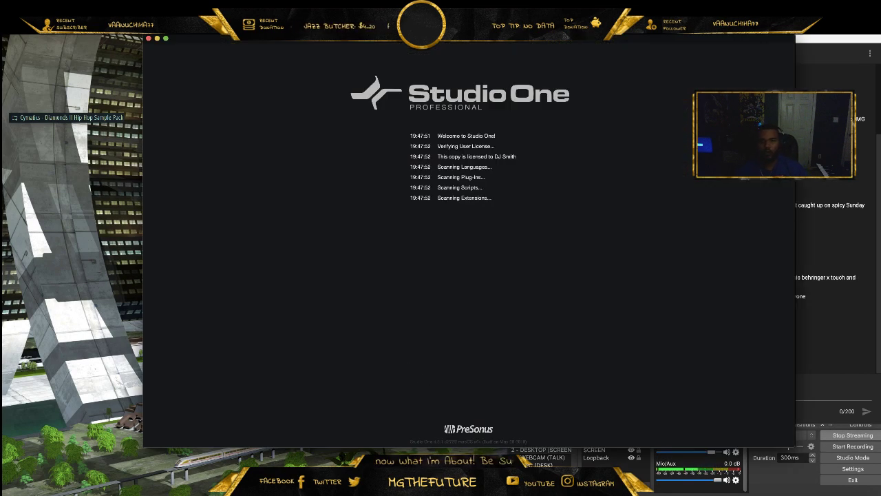
left_click_drag(643, 39, 503, 36)
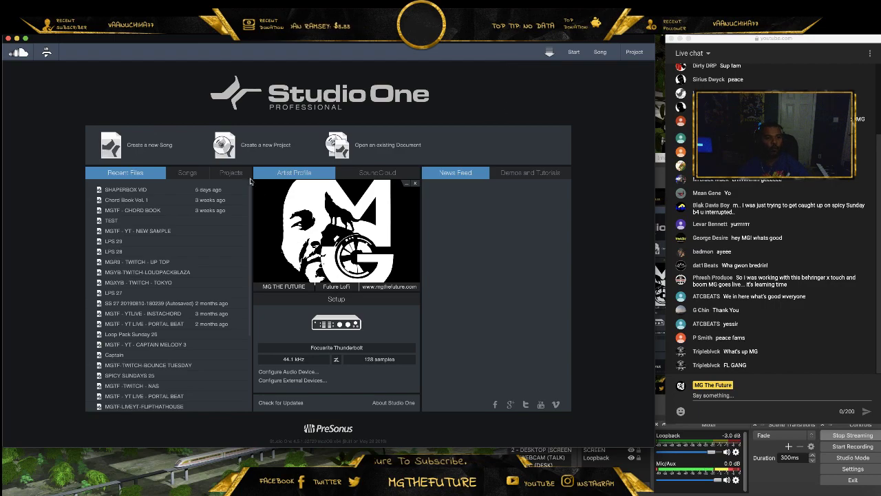
left_click(196, 163)
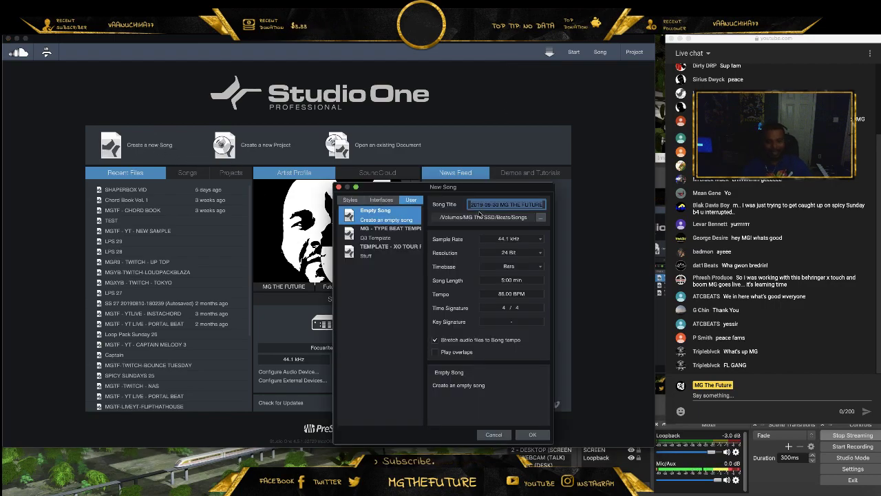
type("TEST")
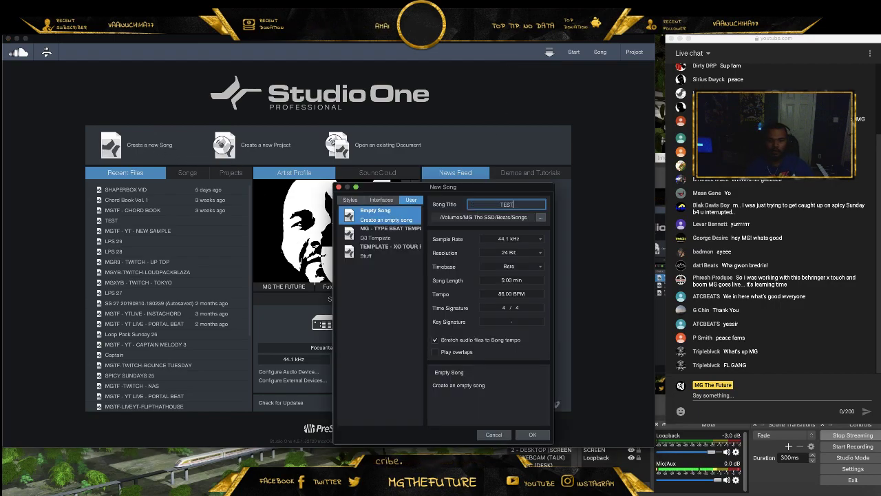
key("Return")
- Import unnamed.mp3 onto a new, taller audio track at bar 1 and set the song tempo to 80 BPM
left_click(746, 491)
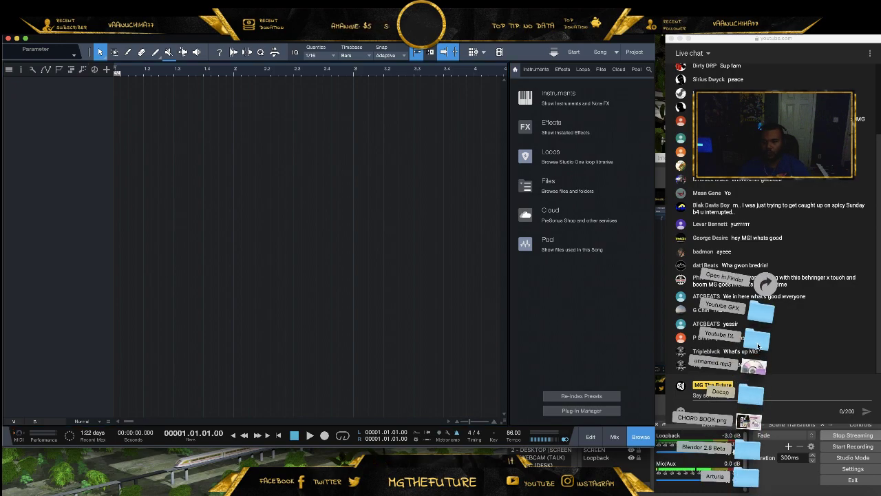
left_click_drag(722, 358, 135, 142)
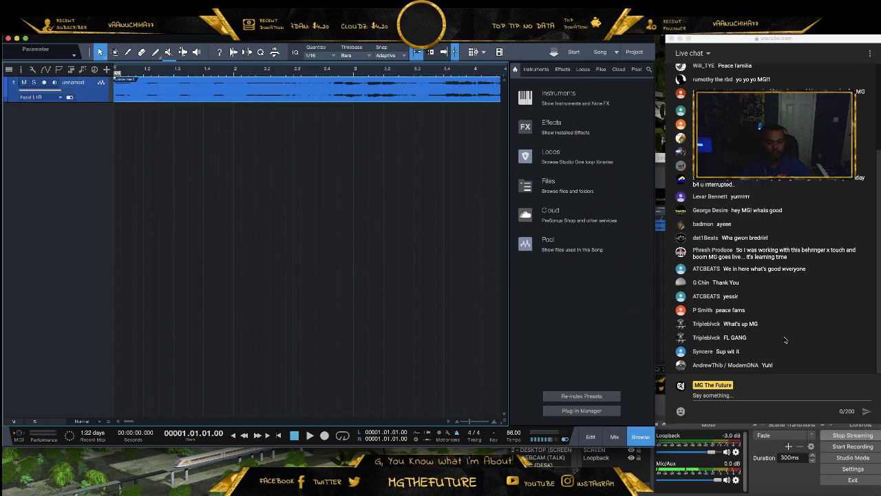
left_click_drag(88, 103, 97, 255)
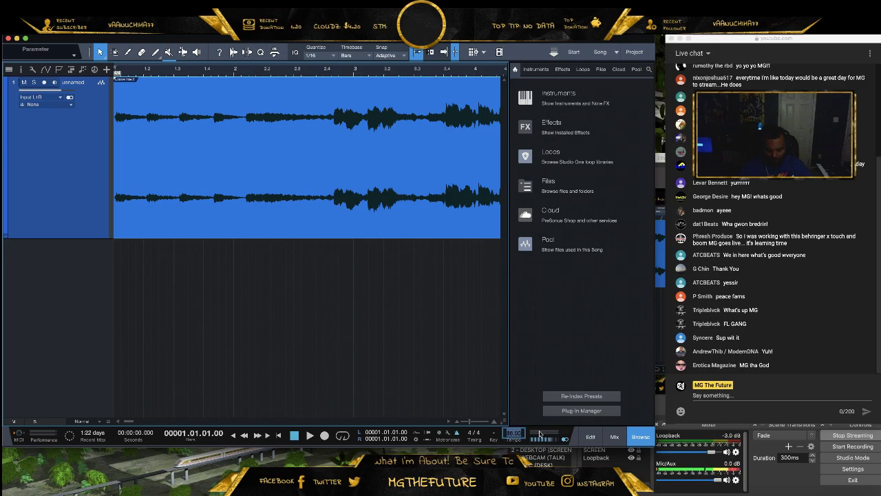
key("Return")
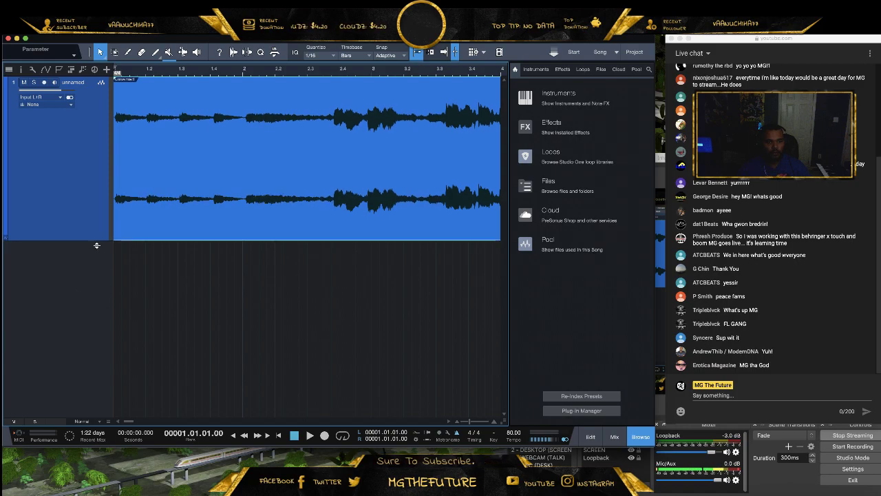
left_click_drag(97, 240, 97, 299)
- Audition the audio around bar 6 and split the event at bar 6
left_click_drag(249, 70, 248, 52)
left_click(263, 72)
key("space")
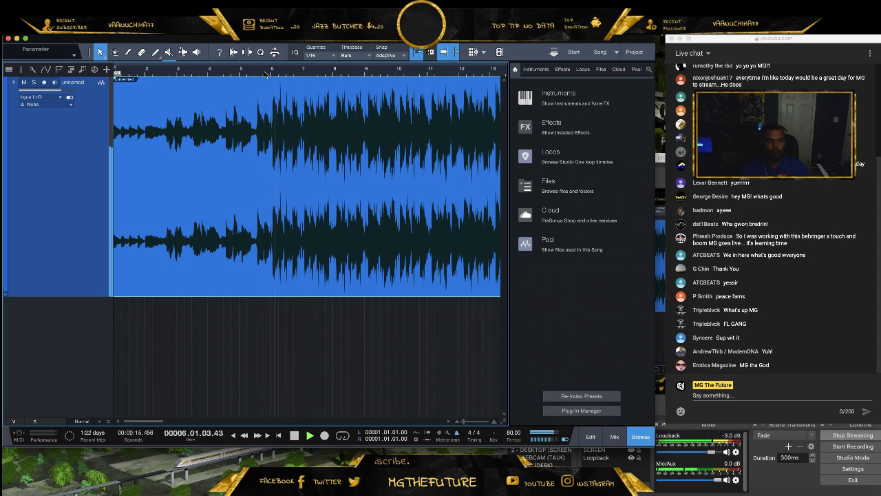
key("space")
left_click_drag(266, 75, 390, 72)
left_click(131, 54)
left_click(289, 97)
left_click(103, 53)
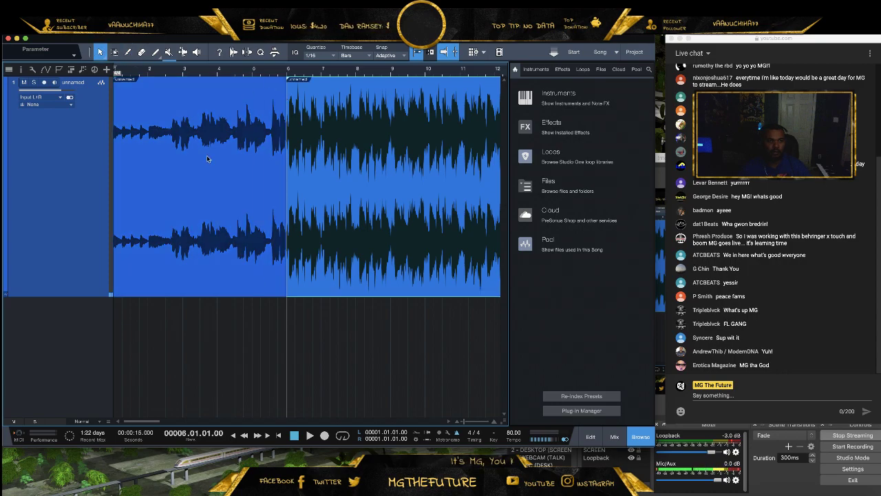
- Loop the range of the first audio event, bars 1 to 6, and audition its beginning
left_click(206, 158)
key("p")
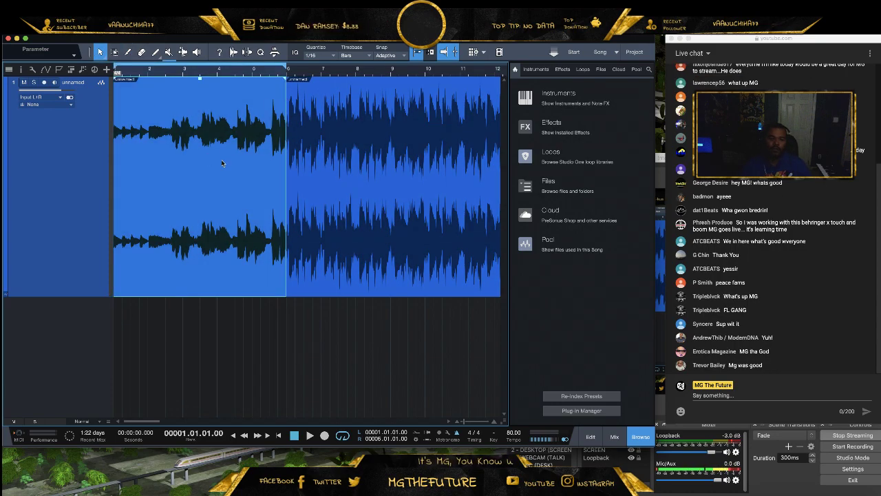
key("space")
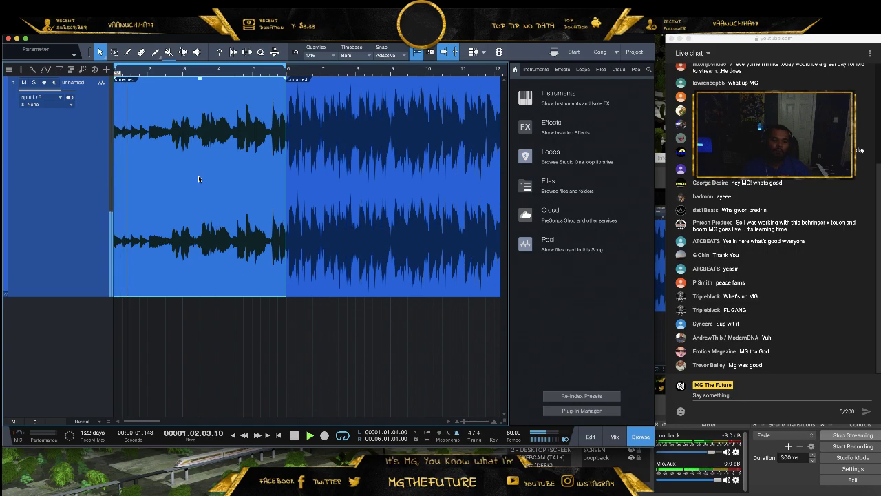
left_click_drag(133, 73, 197, 79)
key("space")
- Shorten the loop to end at bar 3 and play it
left_click_drag(360, 68, 210, 68)
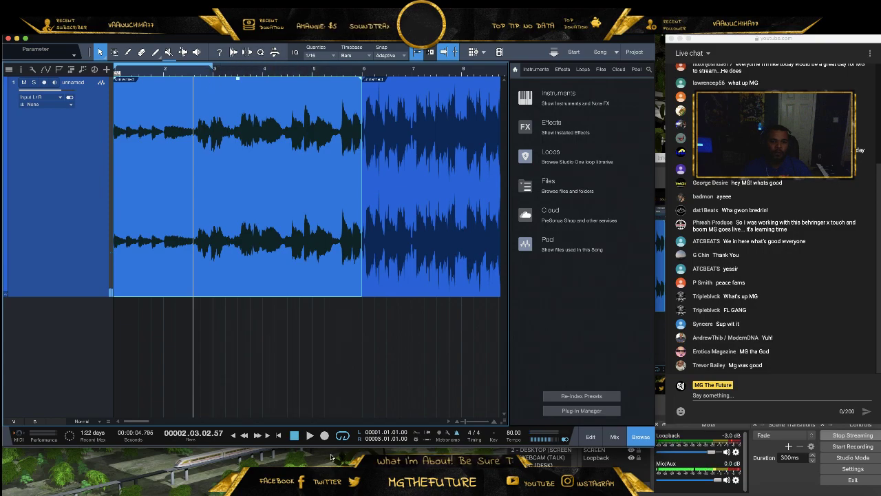
left_click(279, 436)
key("space")
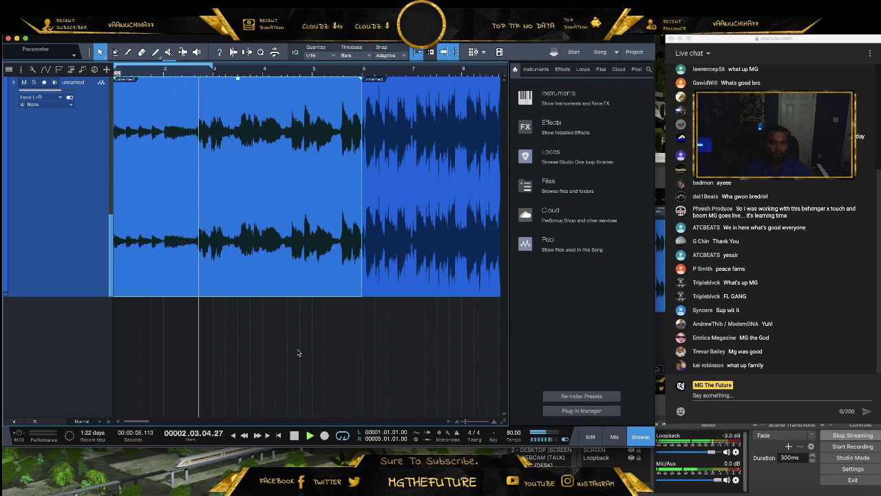
- Extend the loop end to bar 5 and audition the four-bar loop
mouse_move(212, 67)
left_mouse_down()
mouse_move(311, 68)
mouse_move(312, 75)
left_mouse_up()
key("space")
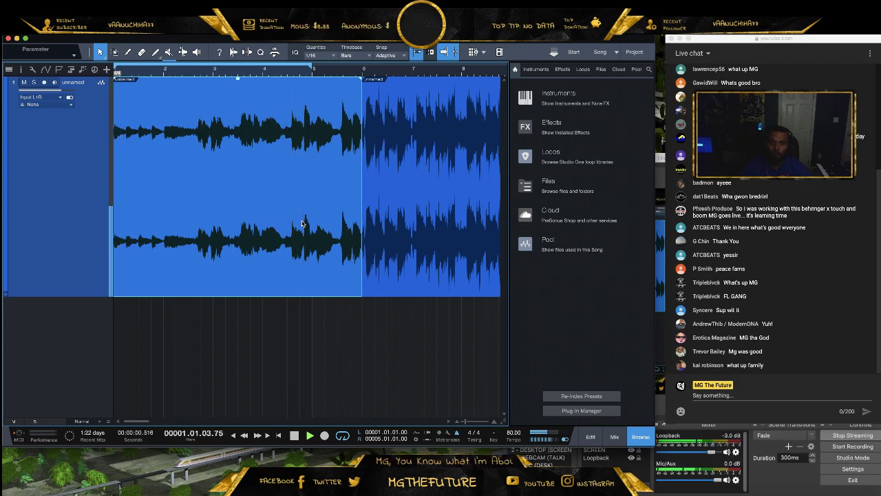
key("space")
- Open the first audio event in Melodyne for note detection and minimize the Twitter browser window
right_click(214, 205)
left_click(208, 205)
right_click(207, 205)
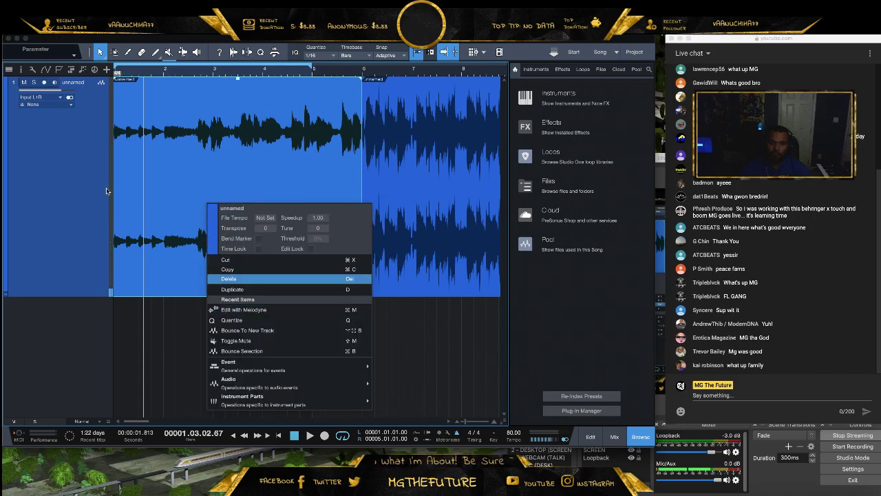
left_click(169, 176)
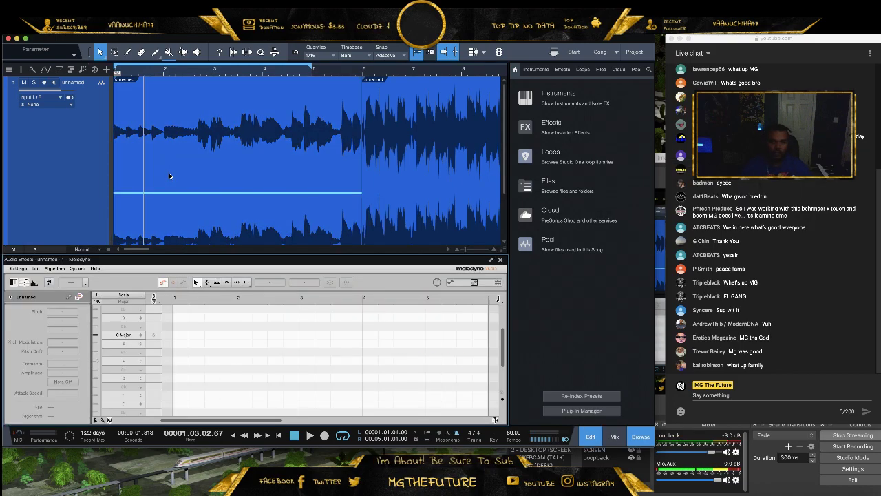
key("super+Tab")
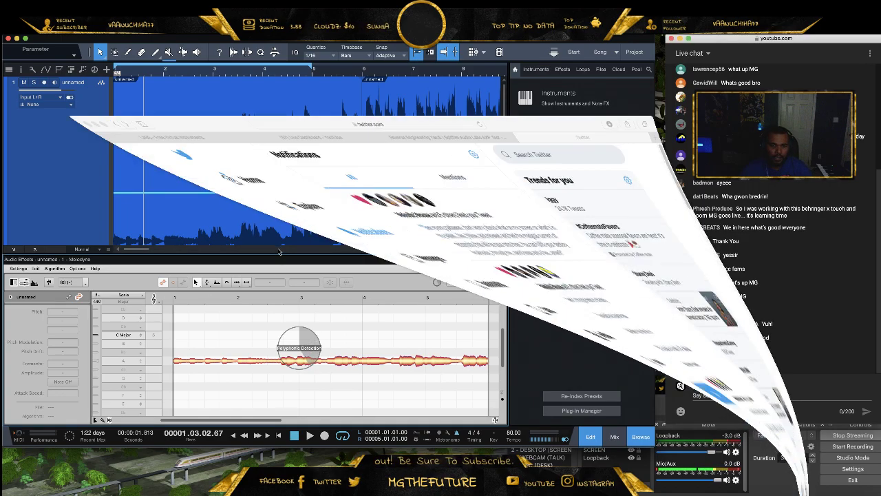
left_click(25, 42)
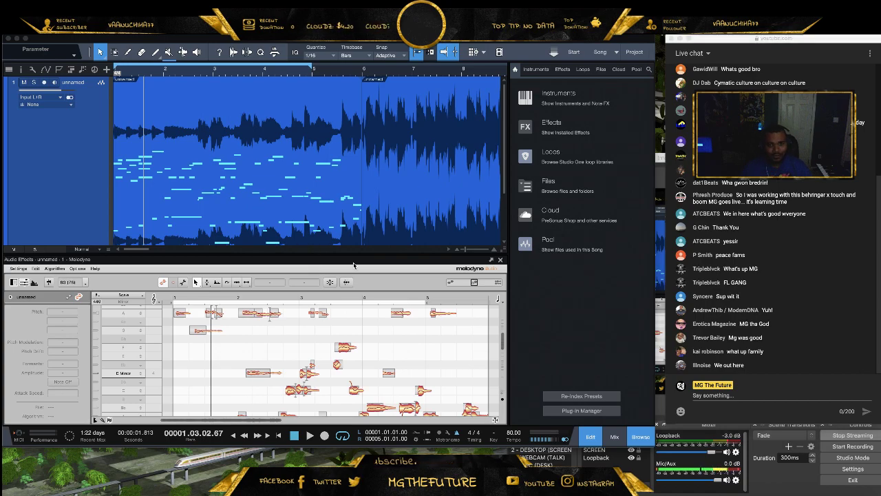
- Enlarge the Melodyne editor and play the loop from its start to examine the detected low notes
left_click_drag(394, 195, 397, 155)
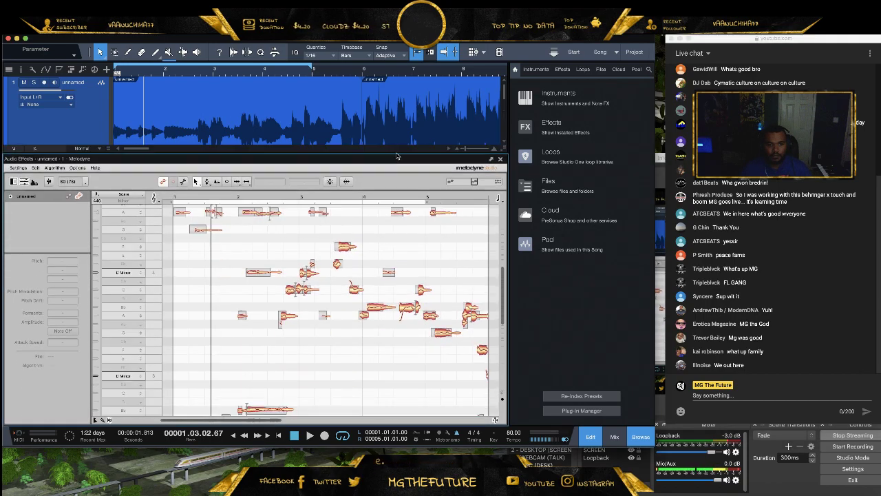
left_click_drag(504, 313, 511, 342)
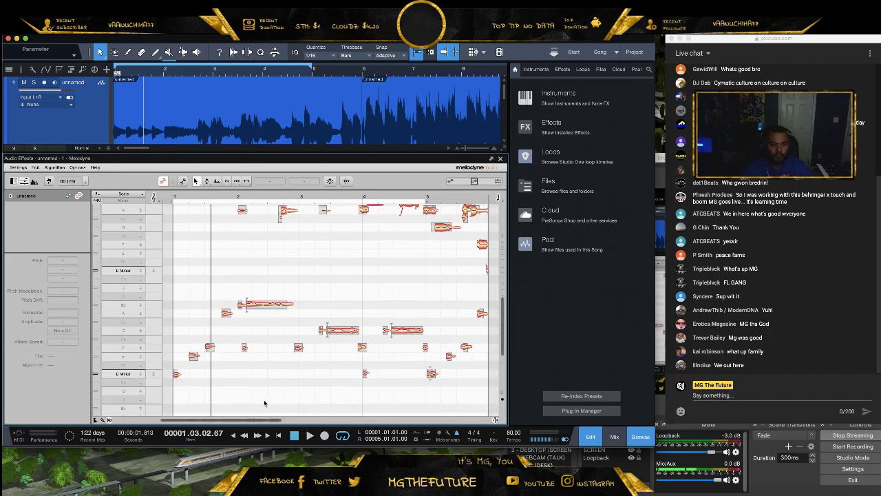
left_click(280, 438)
key("space")
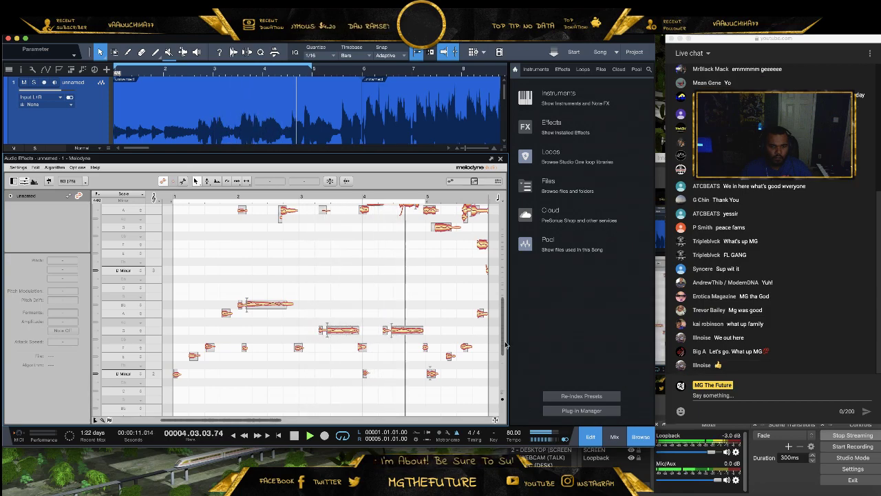
left_click_drag(502, 346, 506, 297)
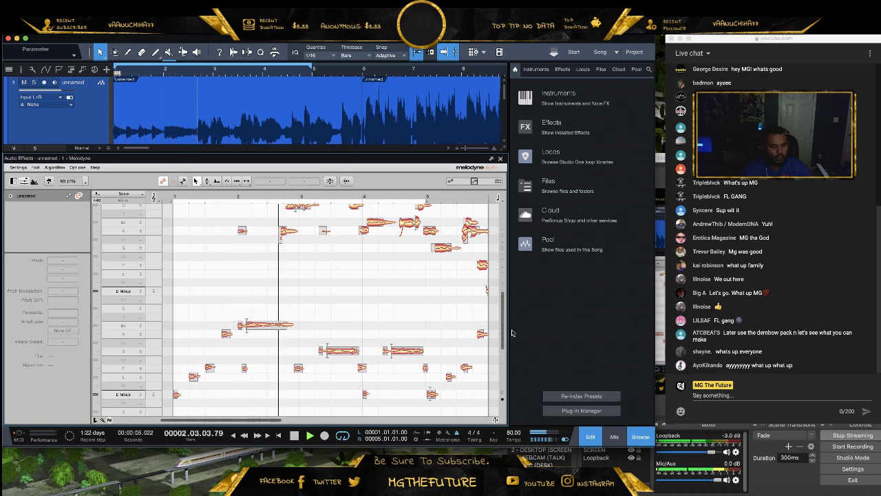
left_click(294, 437)
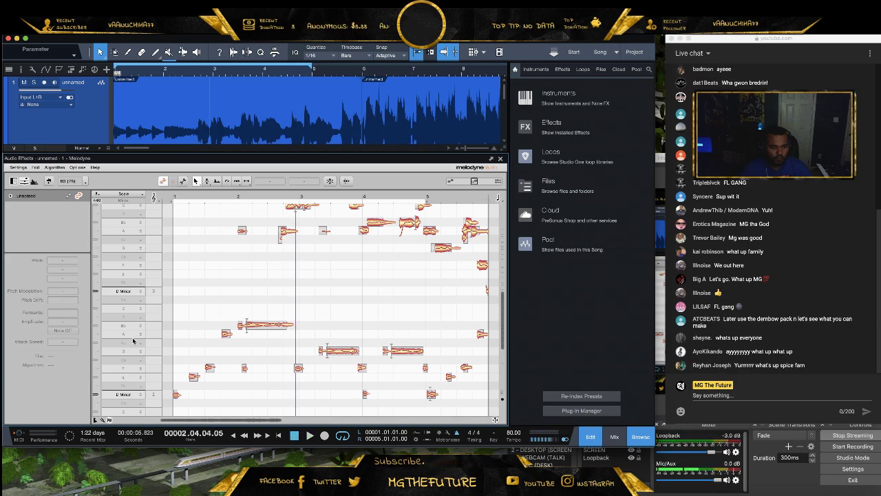
- Switch to FL Studio, close the playlist and show the channel rack over the repositioned mixer
mouse_move(502, 335)
left_mouse_down()
mouse_move(500, 299)
mouse_move(504, 339)
left_mouse_up()
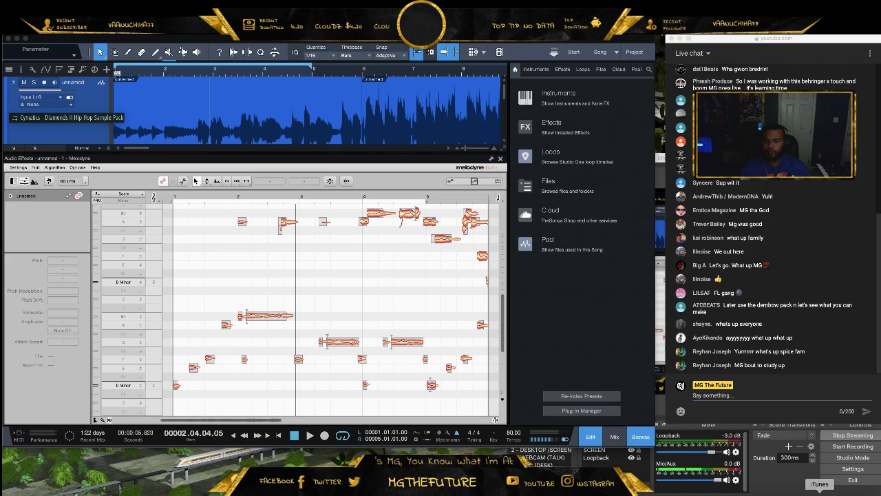
left_click(800, 494)
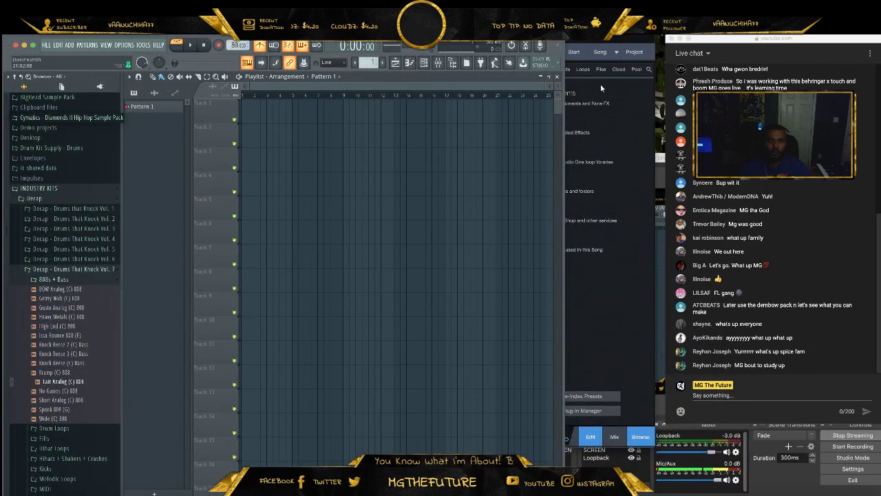
left_click(559, 77)
left_click_drag(452, 114, 268, 109)
left_click(424, 63)
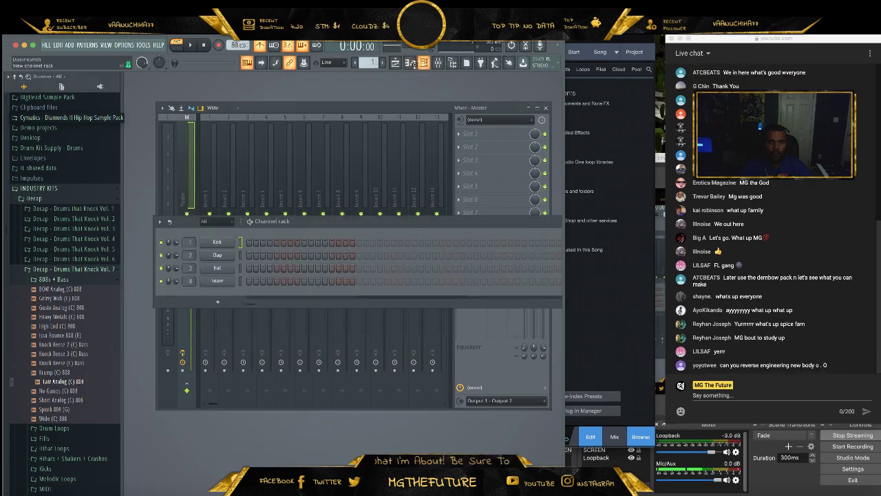
- Insert a LABS instrument channel into the channel rack at the Kick channel
right_click(217, 241)
mouse_move(296, 309)
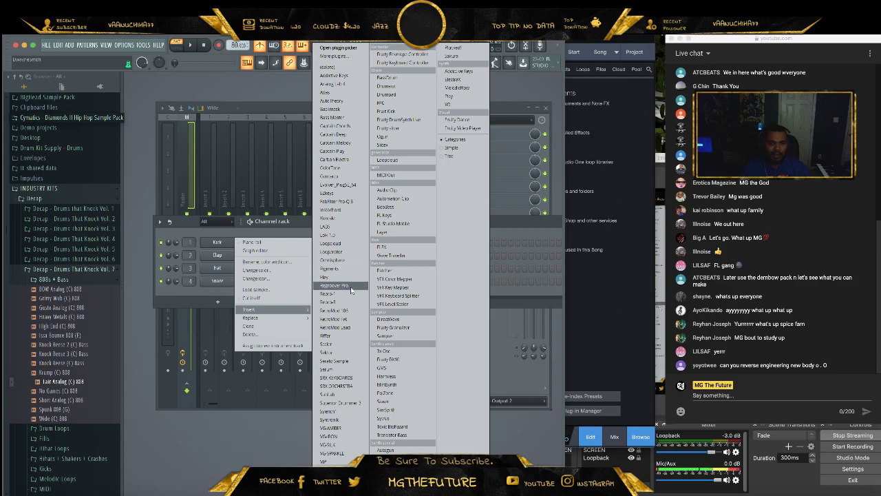
left_click(347, 227)
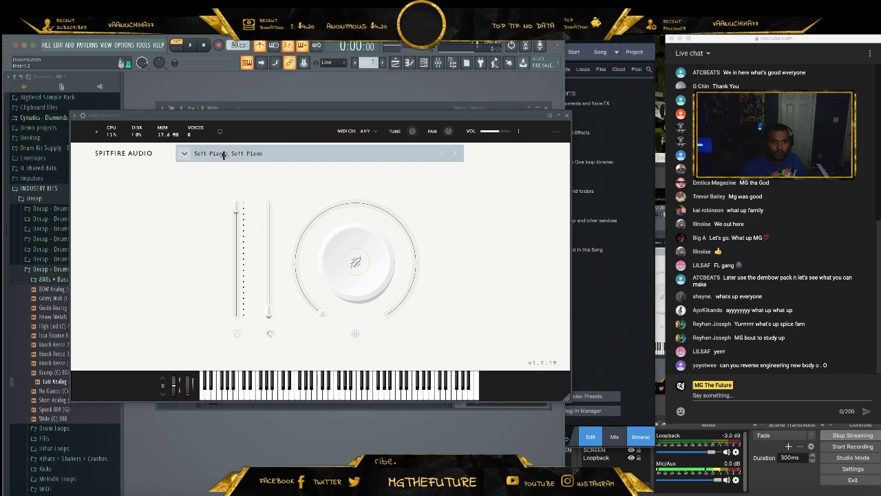
- Load the Moon Guitar 01 preset from the LABS Guitar category and raise the instrument's volume, closing the plugin window
left_click(223, 154)
scroll(344, 220, "down", 4)
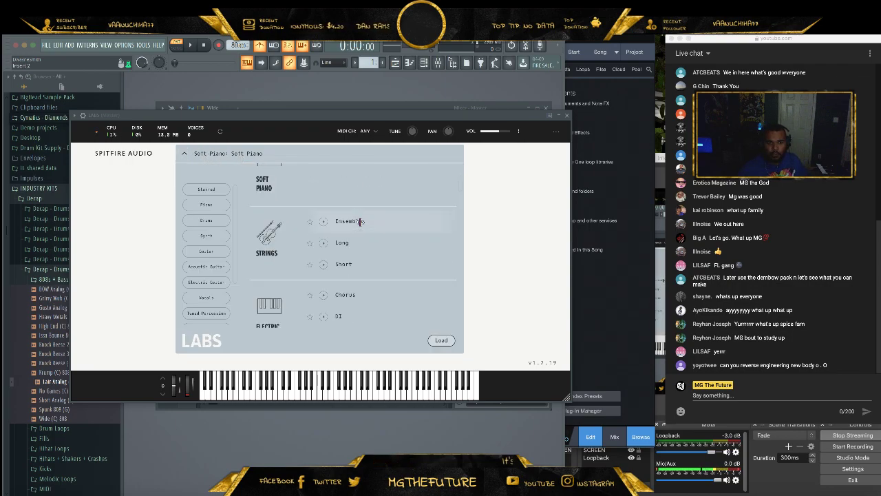
left_click(214, 249)
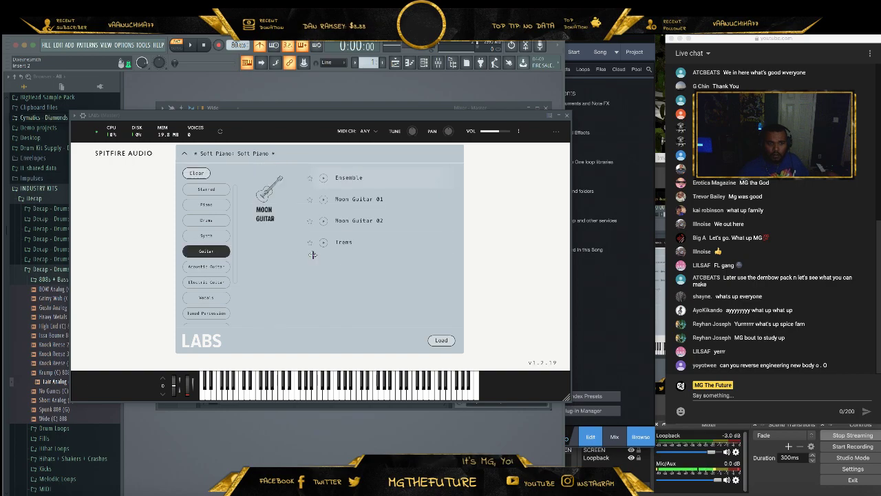
double_click(367, 203)
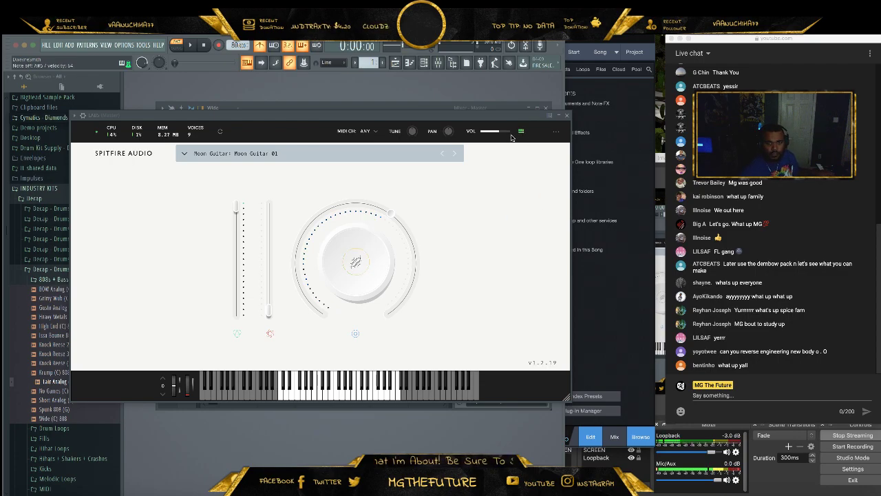
left_click_drag(503, 134, 510, 138)
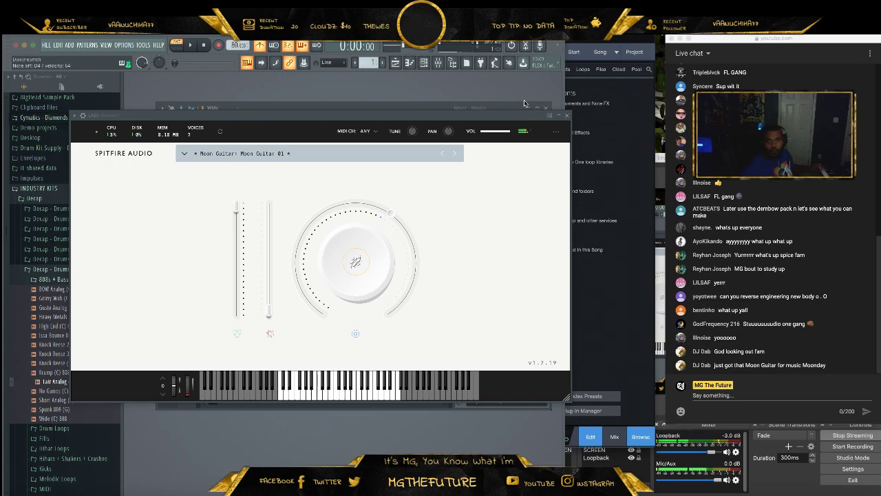
left_click(568, 115)
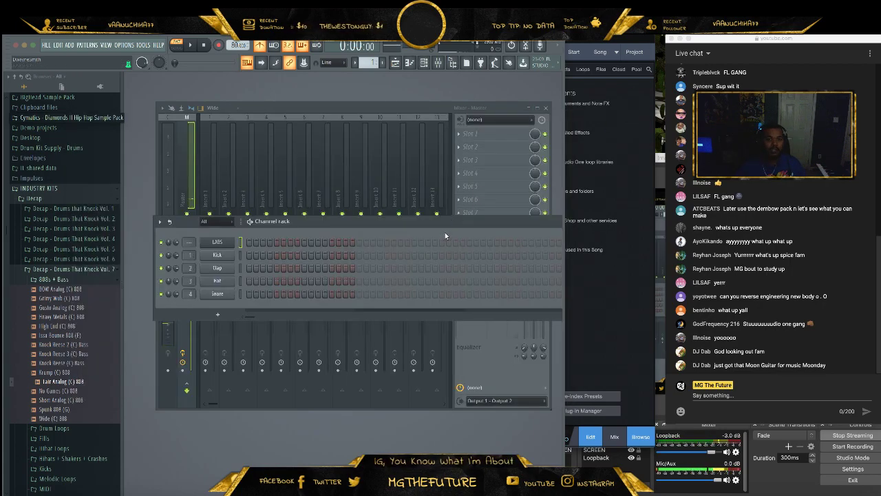
- Record a played LABS walk-up and chord part into Pattern 1
left_click_drag(434, 222, 425, 221)
left_click(218, 45)
left_click(192, 46)
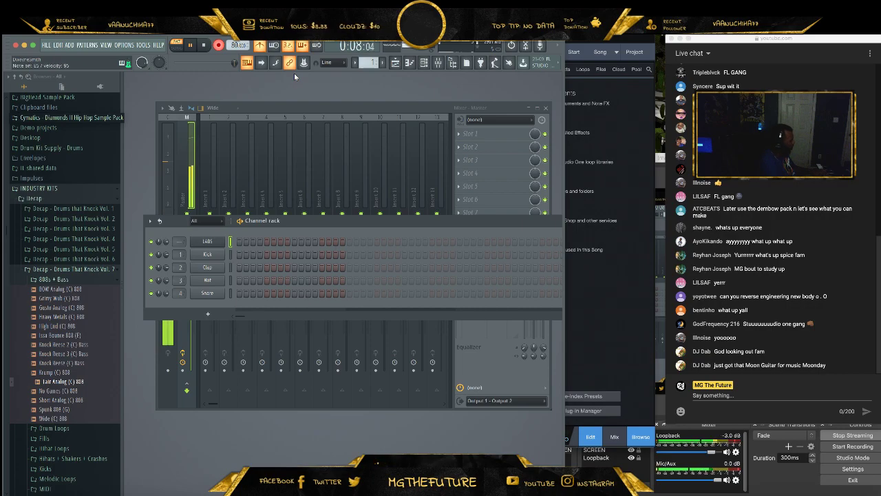
key("space")
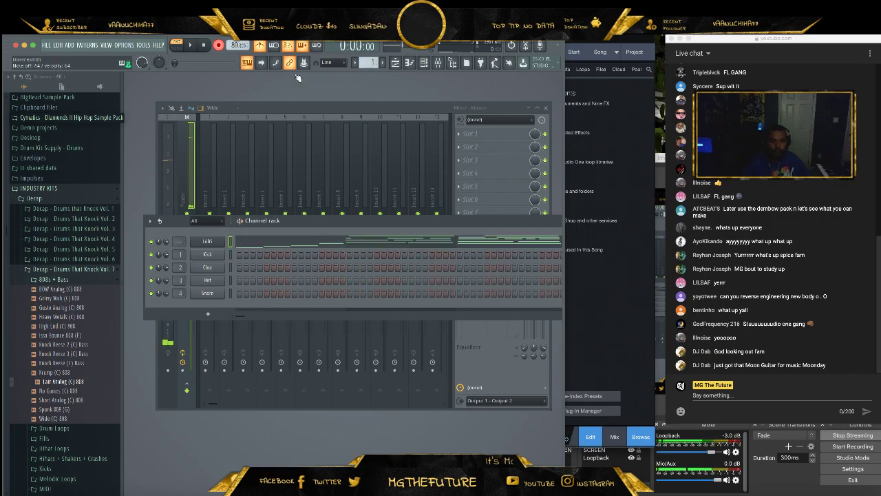
- Play back the recorded LABS part in Pattern 1
left_click(192, 46)
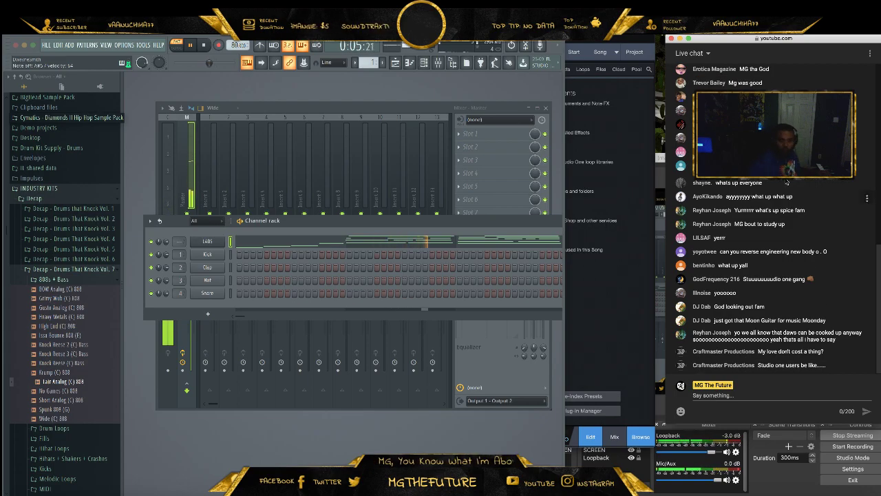
key("space")
key("v")
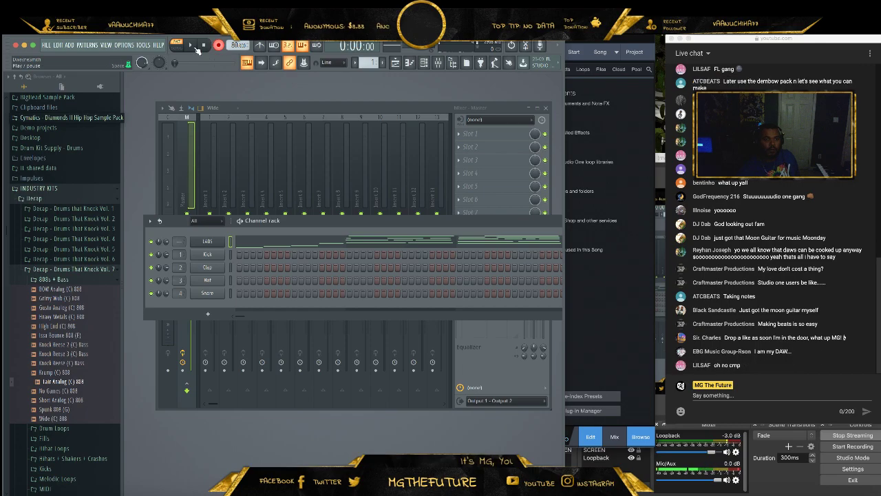
- Turn on the metronome and overdub harmony notes over the opening bar of the LABS pattern
left_click(259, 46)
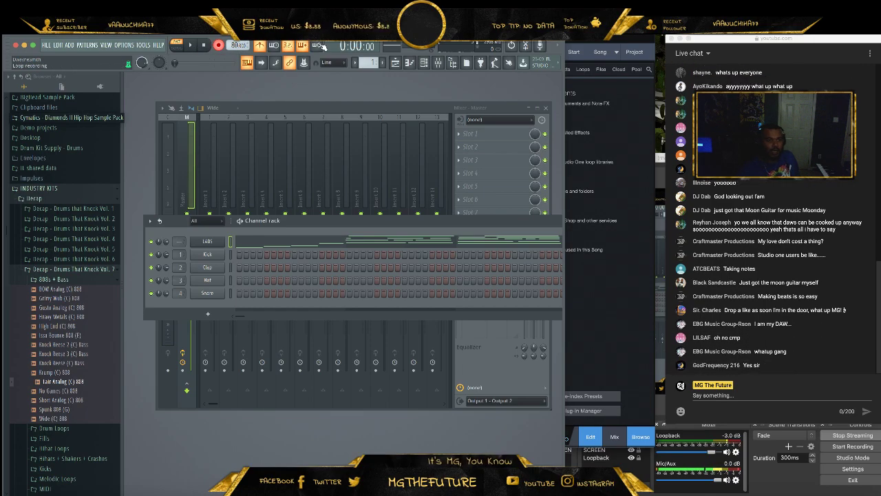
left_click(190, 46)
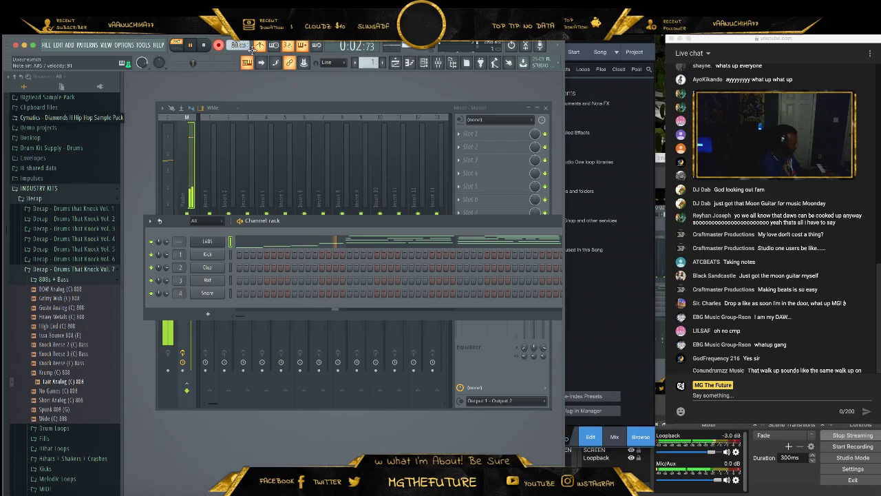
key("space")
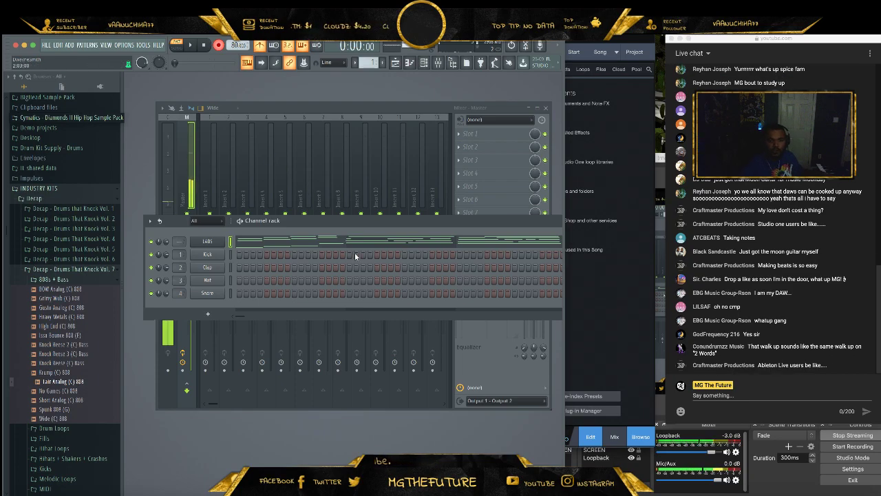
- Open the LABS piano roll and raise the two top notes at the end of bar 1 by two semitones
left_click(338, 243)
scroll(303, 266, "up", 3)
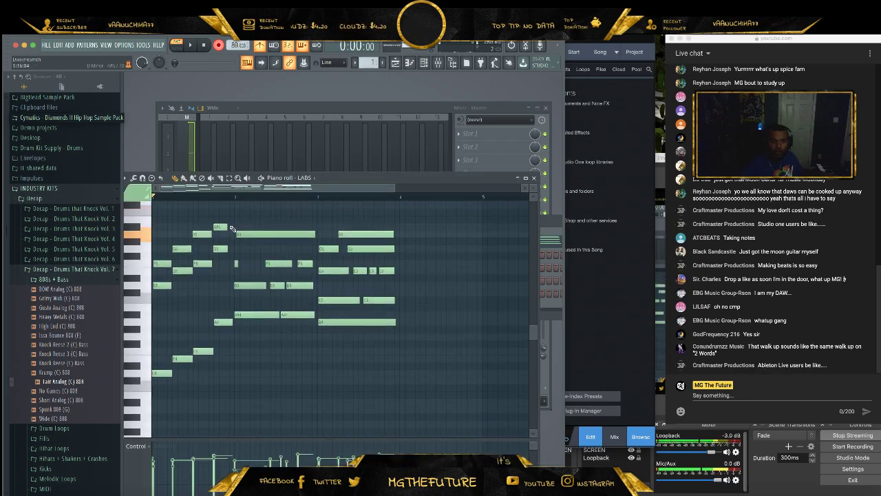
mouse_move(220, 227)
left_mouse_down()
mouse_move(221, 241)
mouse_move(221, 210)
left_mouse_up()
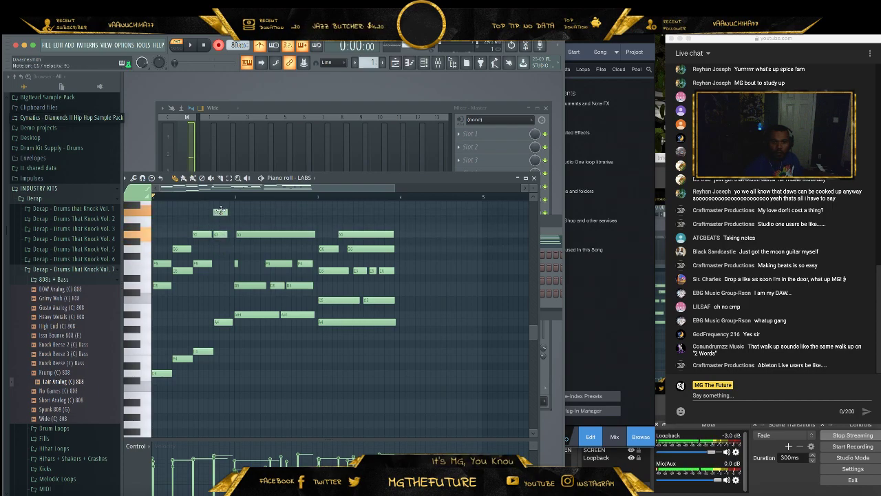
- Close the piano roll, turn off recording and play back the corrected LABS pattern
left_click(191, 46)
left_click(535, 179)
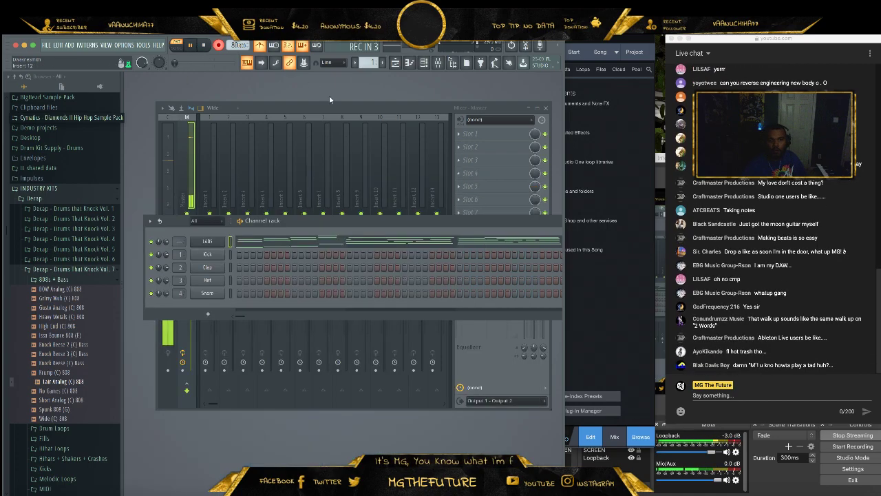
left_click(219, 45)
left_click(204, 46)
left_click(191, 46)
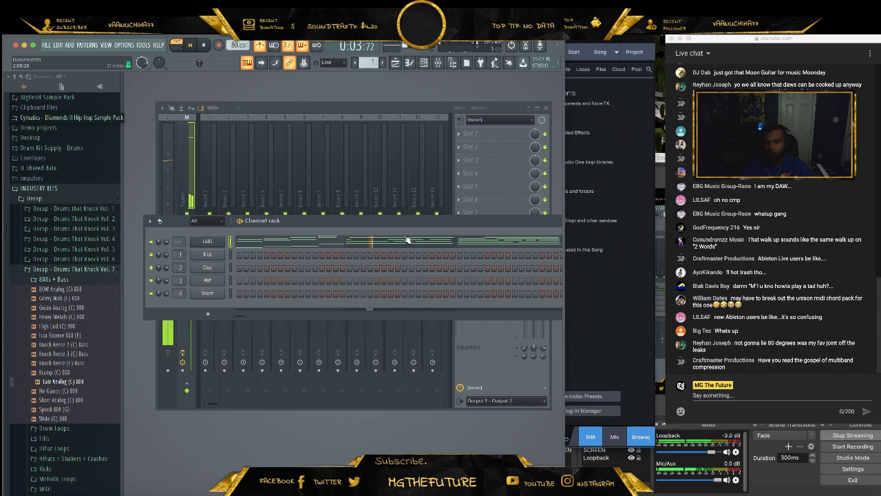
key("space")
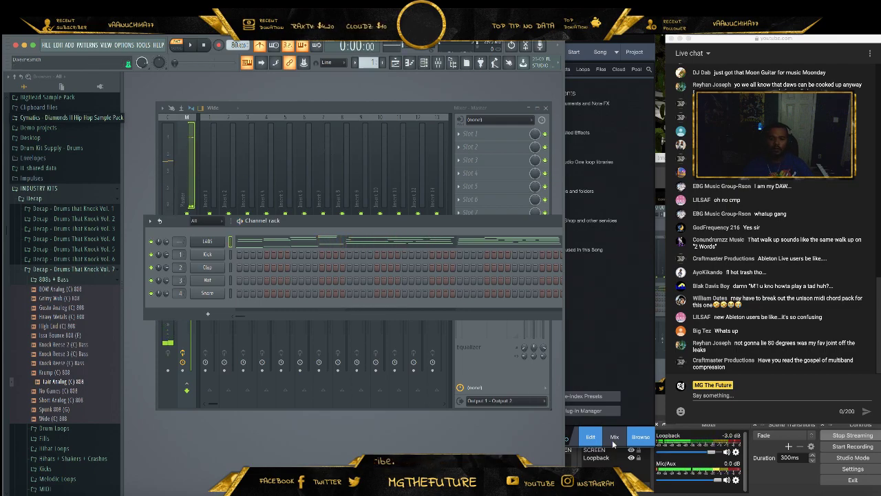
- Switch to Studio One, close the Melodyne editor and place the playhead in bar 2
left_click(629, 343)
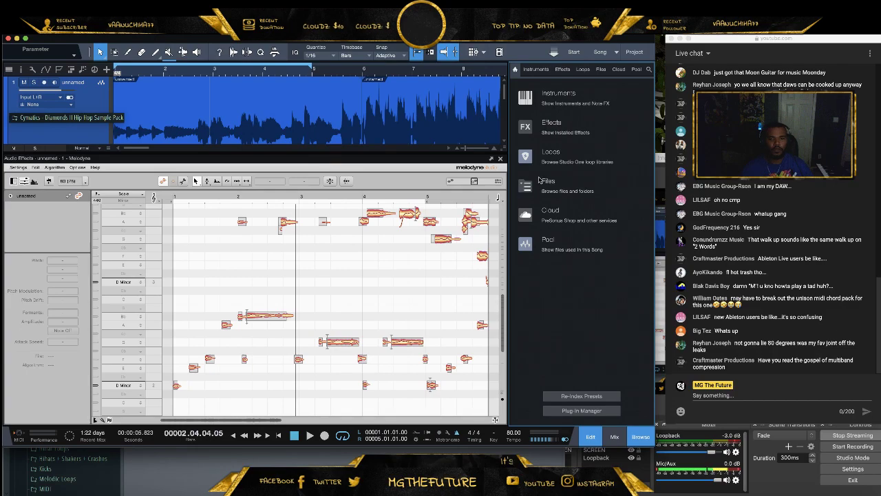
left_click(501, 159)
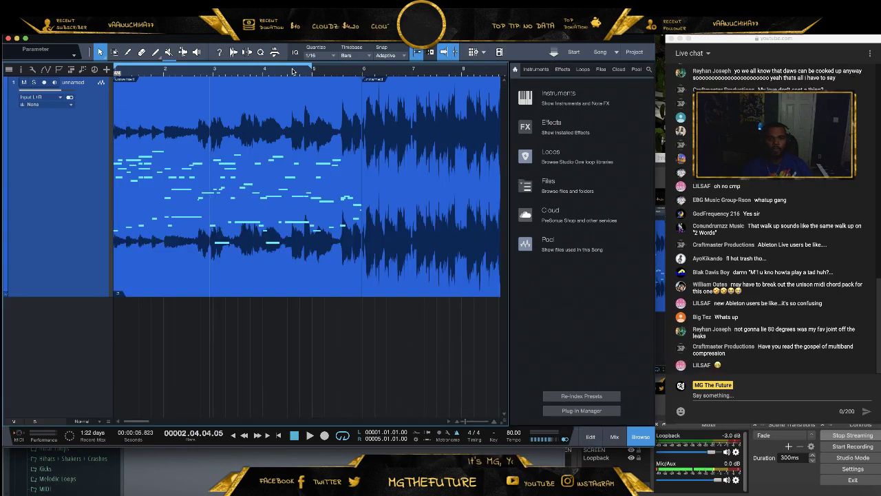
scroll(293, 71, "down", 5)
left_click(141, 75)
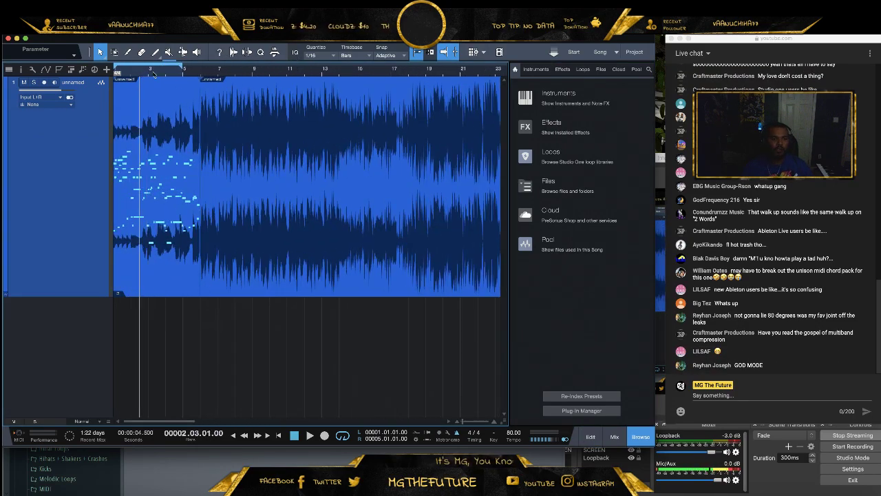
- Extend the loop end to bar 16 and play the song from the start of the second audio event
left_click_drag(183, 67, 373, 67)
left_click(204, 73)
key("space")
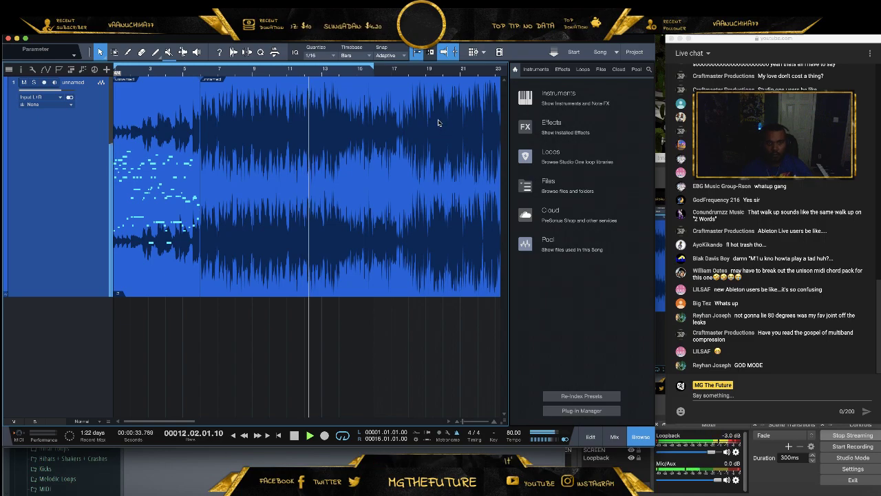
- Minimize Studio One and delete all LABS notes from bar 2 onward in the FL Studio piano roll
left_click(15, 38)
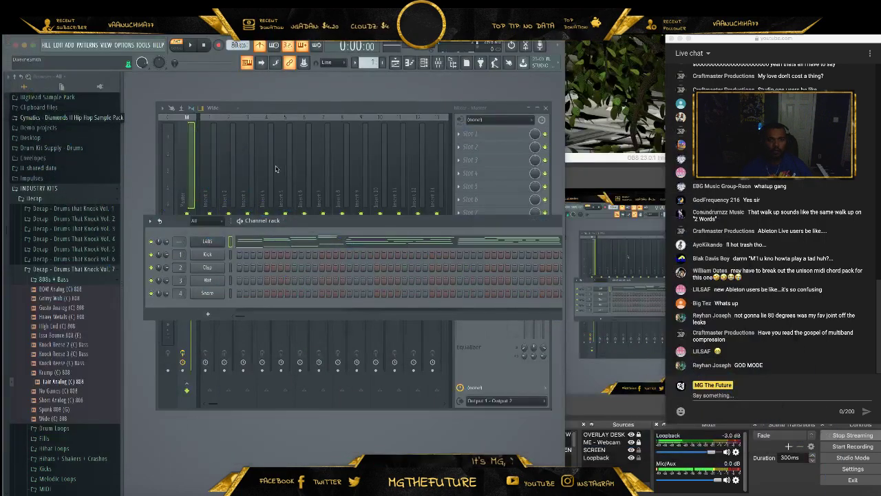
left_click(328, 244)
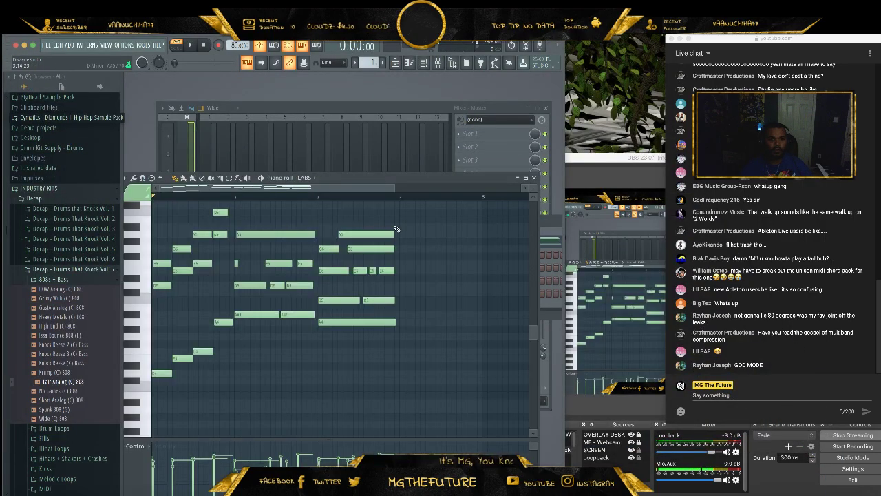
left_click_drag(393, 190, 485, 190)
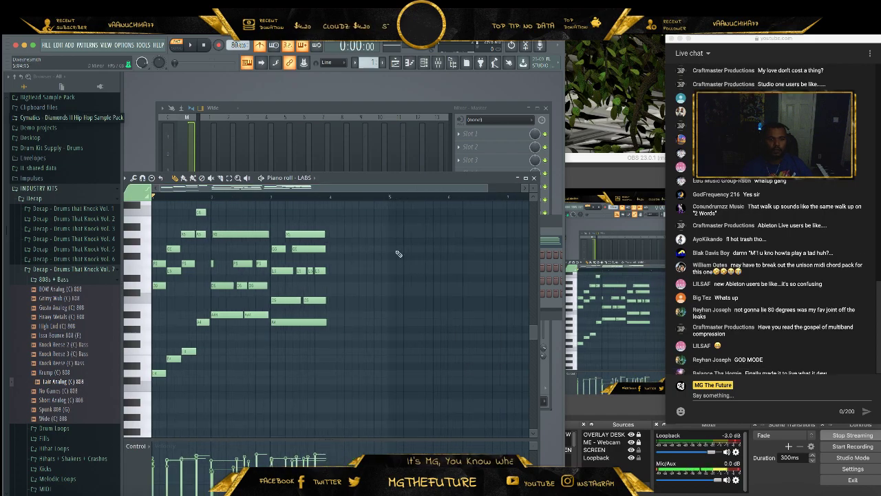
left_click_drag(357, 217, 211, 363)
key("Delete")
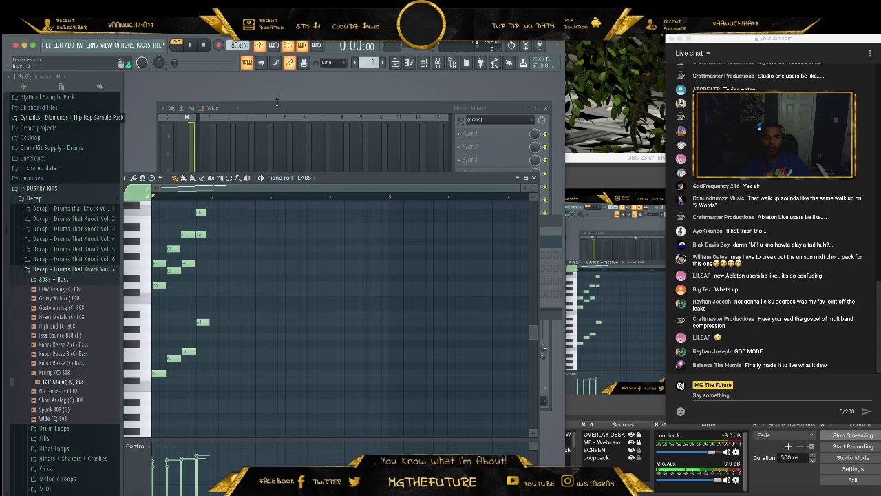
- Record new LABS chords across bars 2 to 4 after the opening walk-up
left_click(217, 48)
left_click(197, 45)
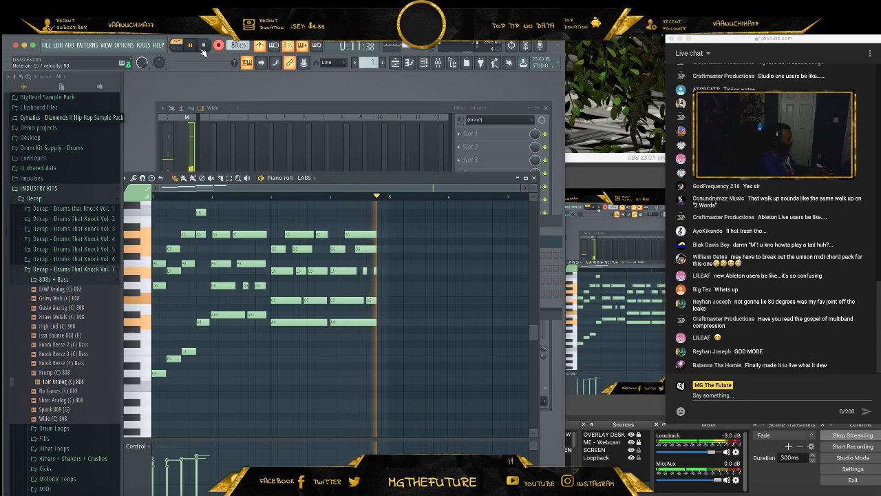
left_click(203, 45)
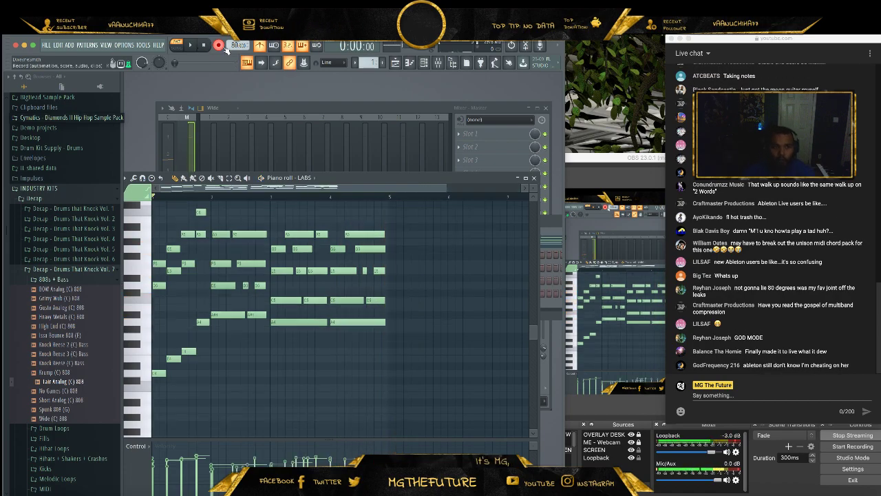
- Turn off recording and play back the four-bar LABS pattern while examining its notes across the pitch range
left_click(221, 46)
left_click(196, 48)
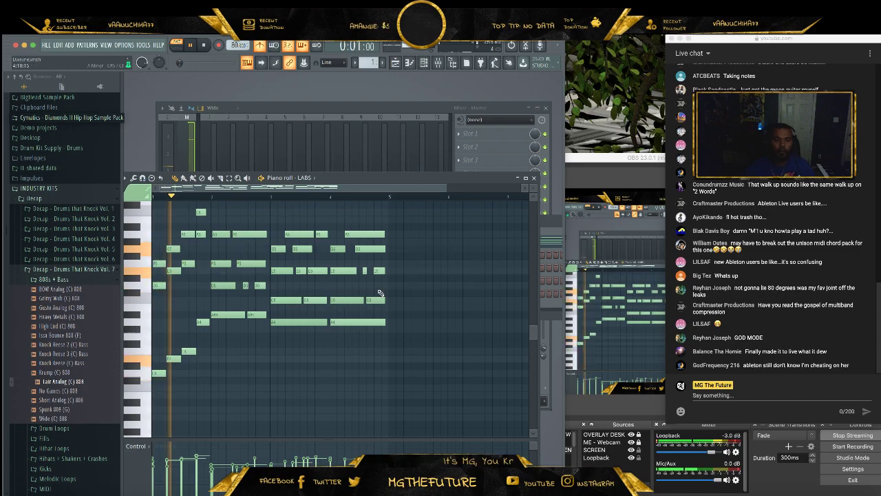
scroll(399, 290, "up", 6)
scroll(402, 294, "down", 4)
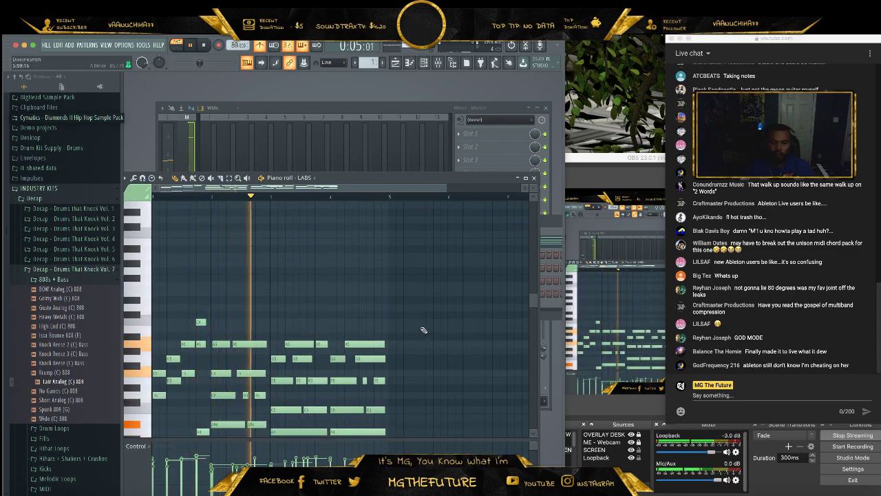
scroll(422, 327, "down", 6)
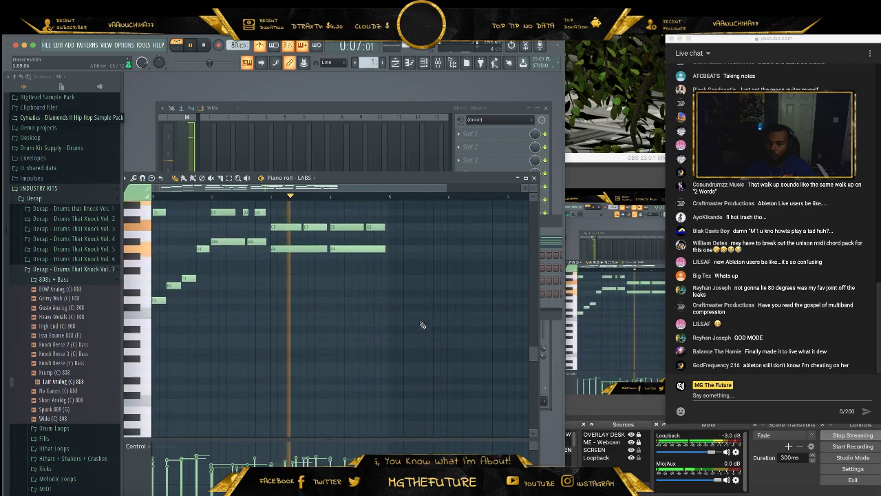
- Try to quick-quantize the LABS notes from bar 2 onward
scroll(421, 323, "up", 6)
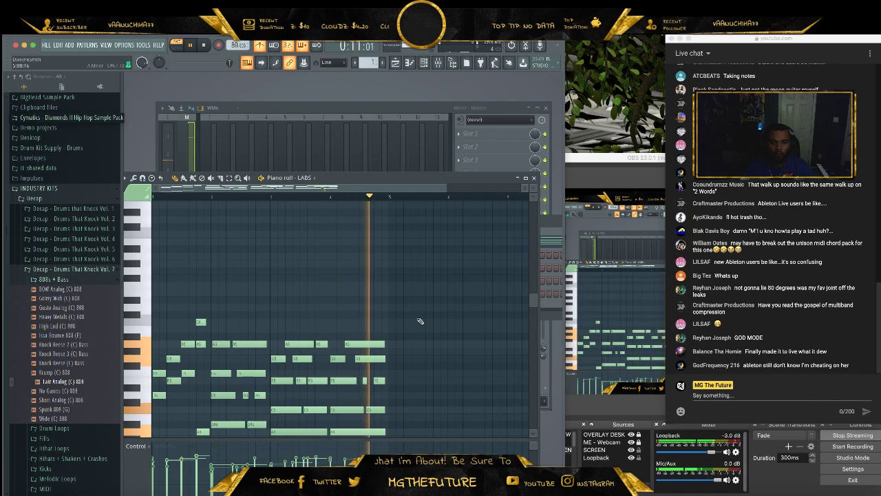
key("space")
left_click_drag(433, 309, 228, 448)
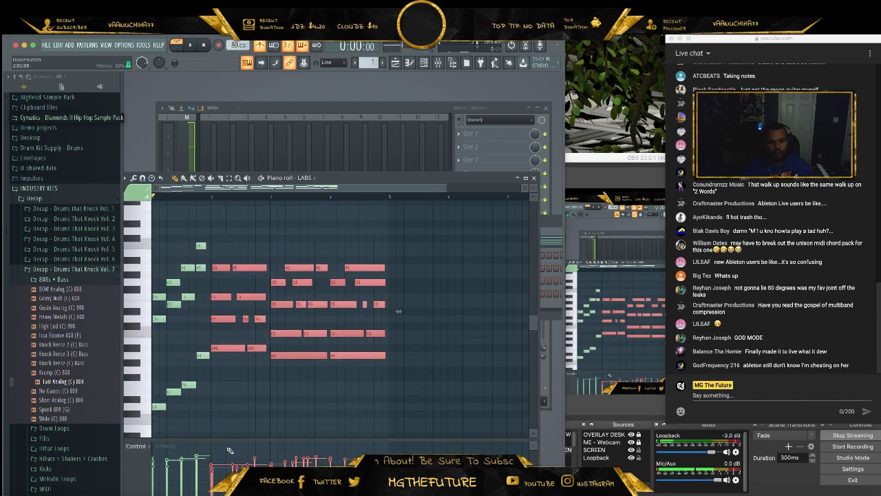
key("ctrl+q")
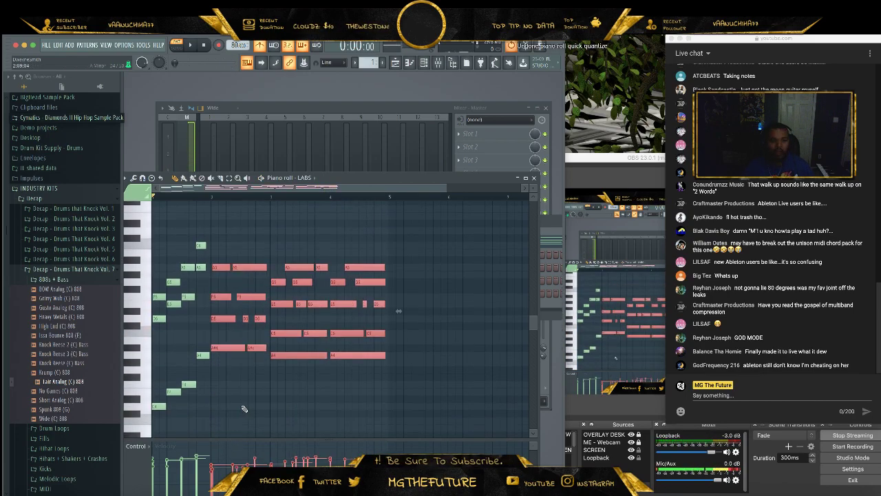
left_click(413, 327)
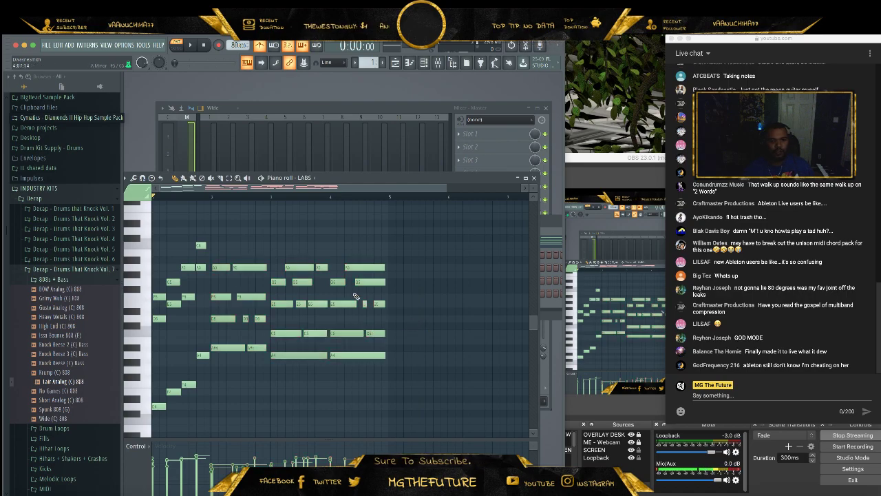
- Draw sustained high A and E notes spanning bars 3 and 4 above the LABS chords
scroll(351, 309, "up", 4)
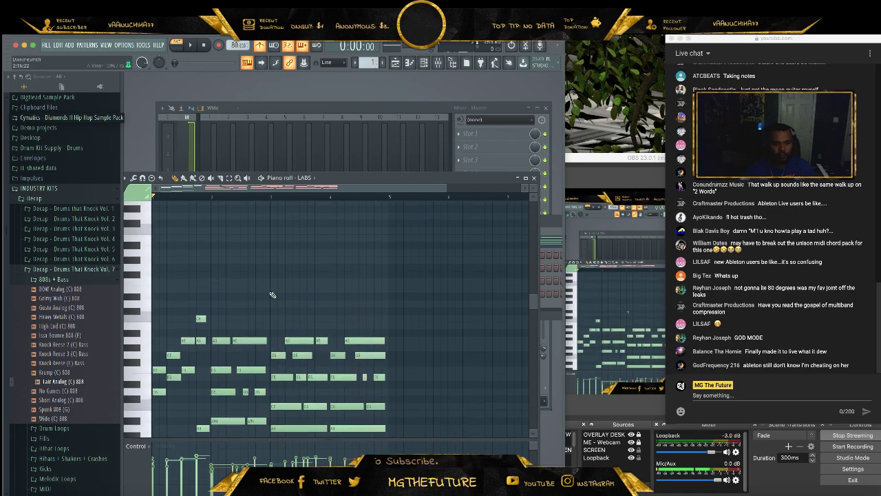
scroll(294, 356, "down", 4)
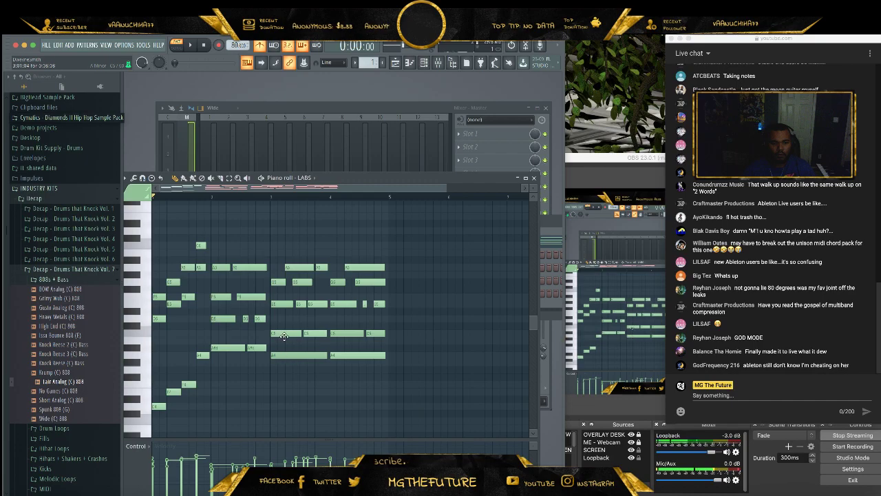
scroll(284, 336, "up", 4)
left_click(272, 290)
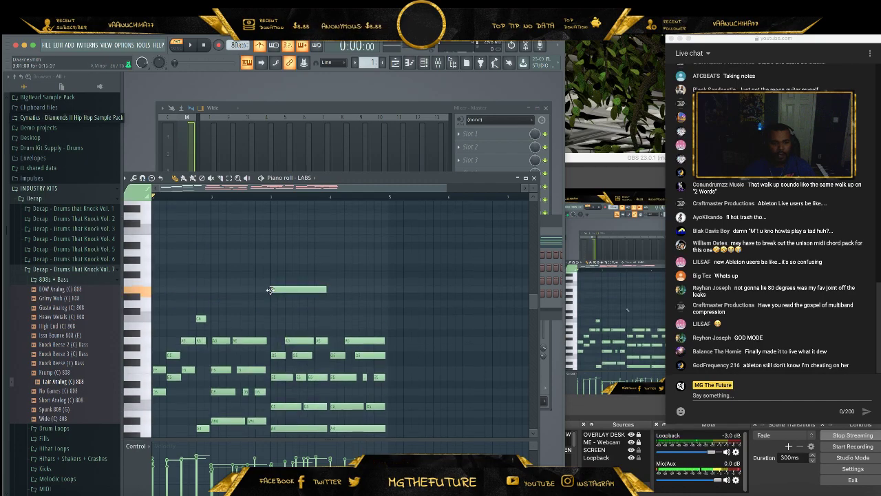
left_click_drag(288, 291, 386, 255)
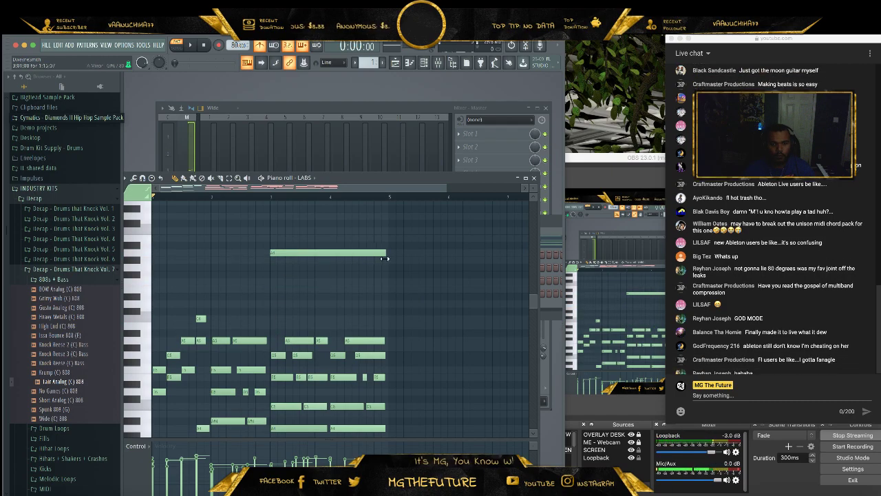
scroll(386, 296, "down", 3)
scroll(386, 298, "down", 1)
scroll(289, 307, "up", 5)
left_click_drag(290, 303, 294, 284)
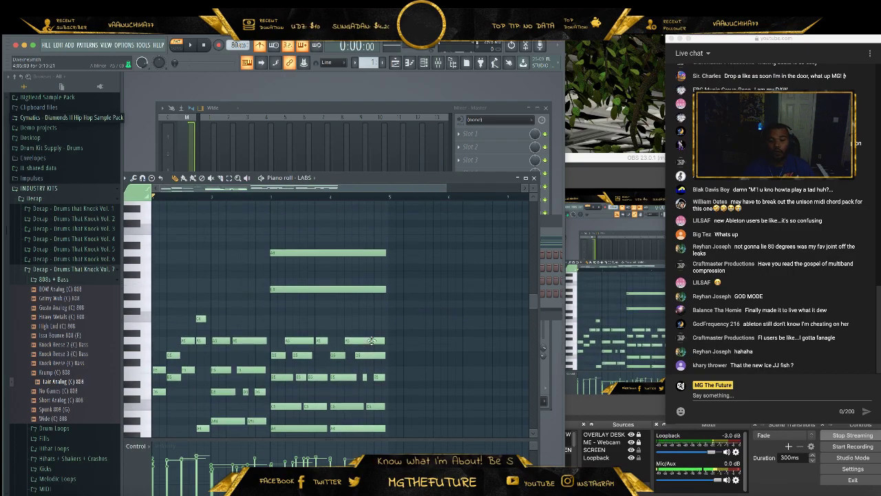
- Arpeggiate the two high sustained notes with the 1 2 3 (filter) pattern and a range of 2, and close the piano roll
left_click_drag(386, 219, 286, 297)
left_click(133, 180)
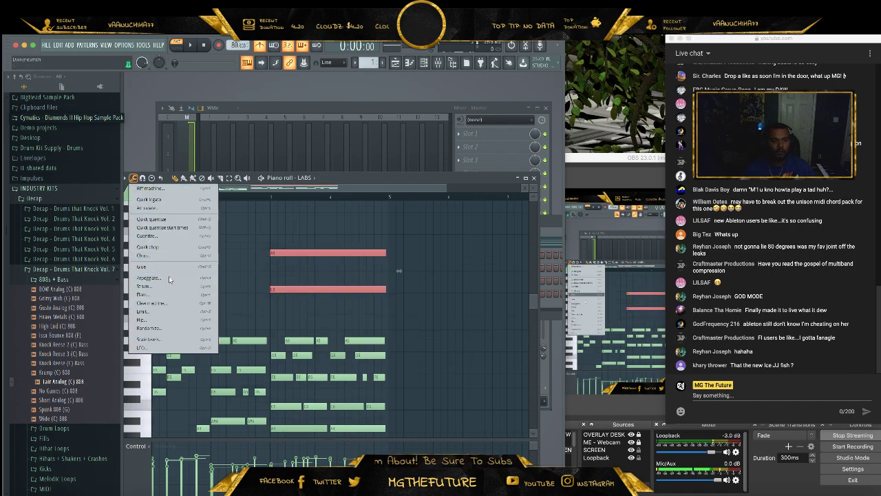
left_click(169, 280)
key("space")
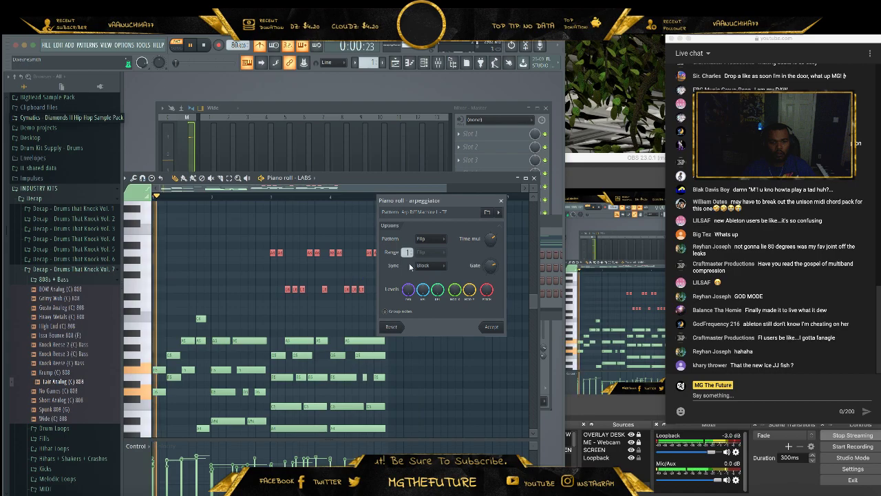
left_click(498, 211)
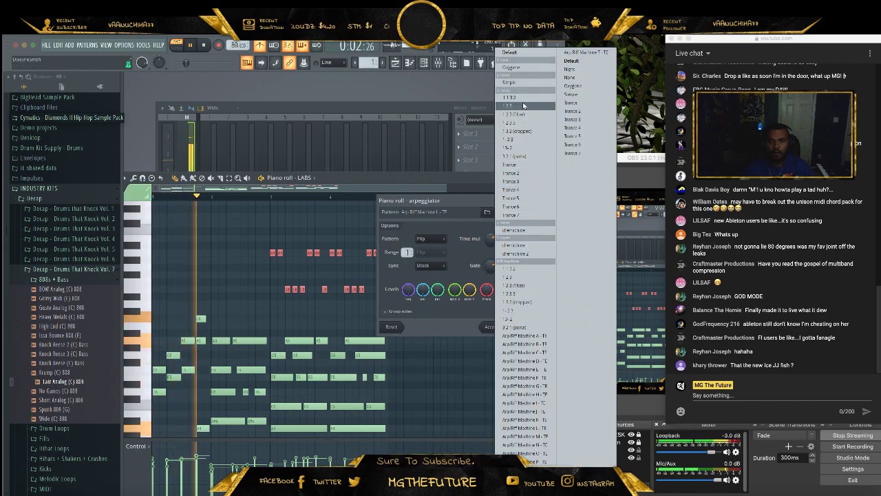
left_click(517, 113)
scroll(407, 252, "up", 1)
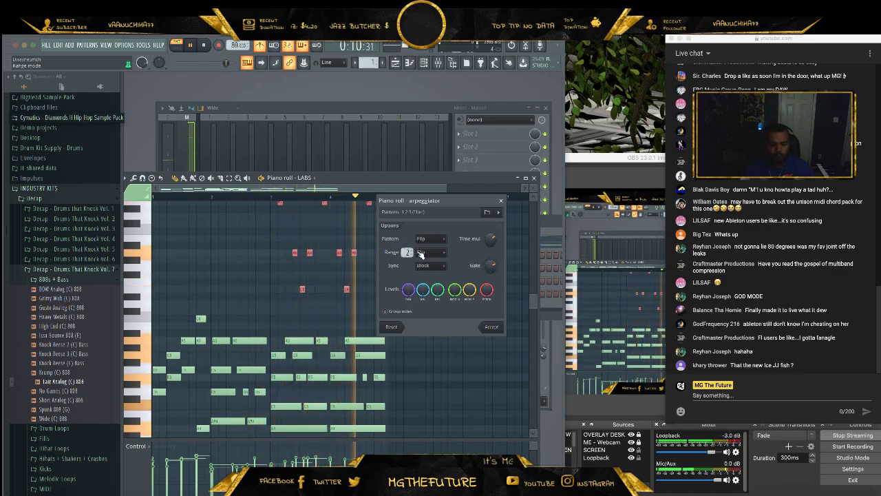
left_click(491, 328)
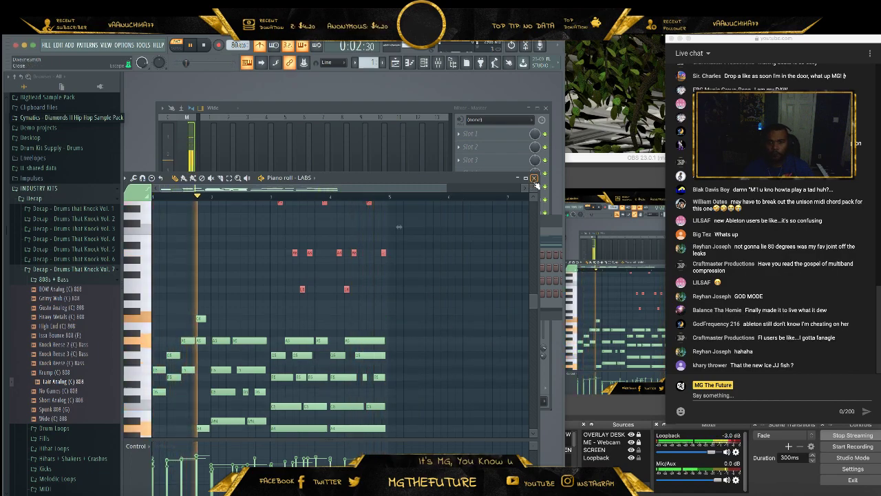
key("Escape")
key("space")
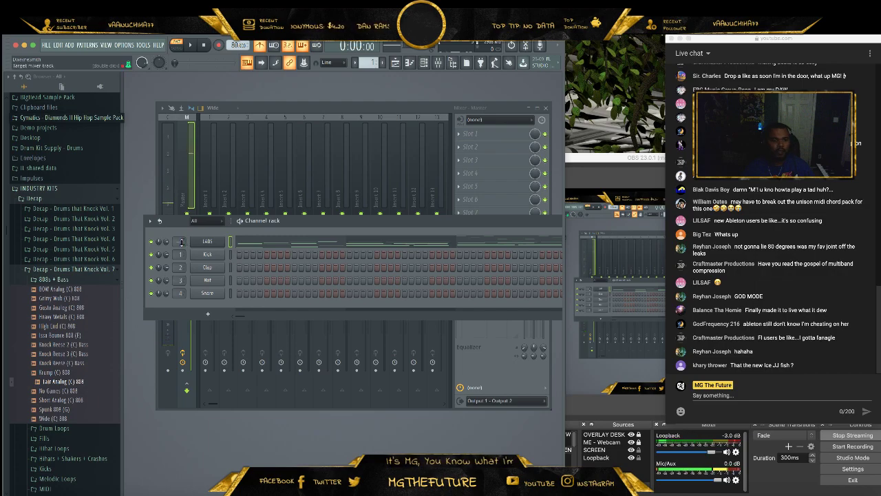
- Route the LABS channel to mixer track 5 and name that track SAMPLE
left_click_drag(180, 241, 181, 231)
right_click(294, 115)
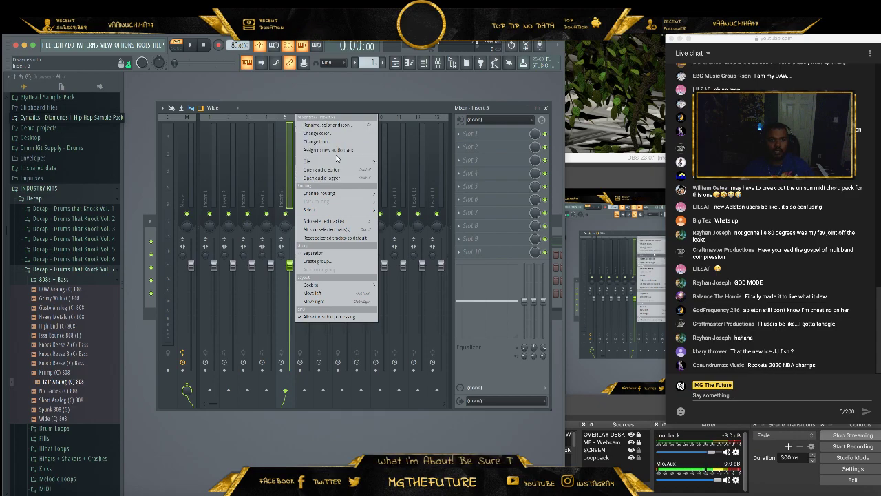
left_click(349, 124)
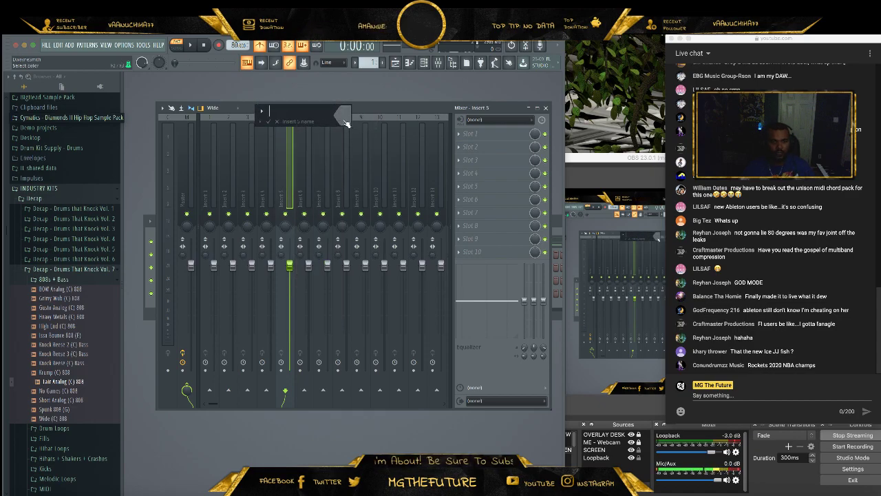
key("Return")
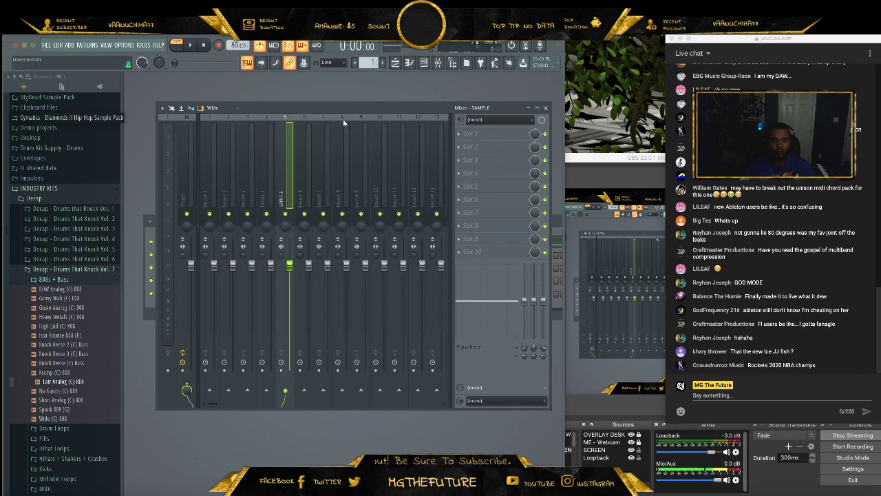
- Change the SAMPLE mixer track's color to blue
right_click(289, 125)
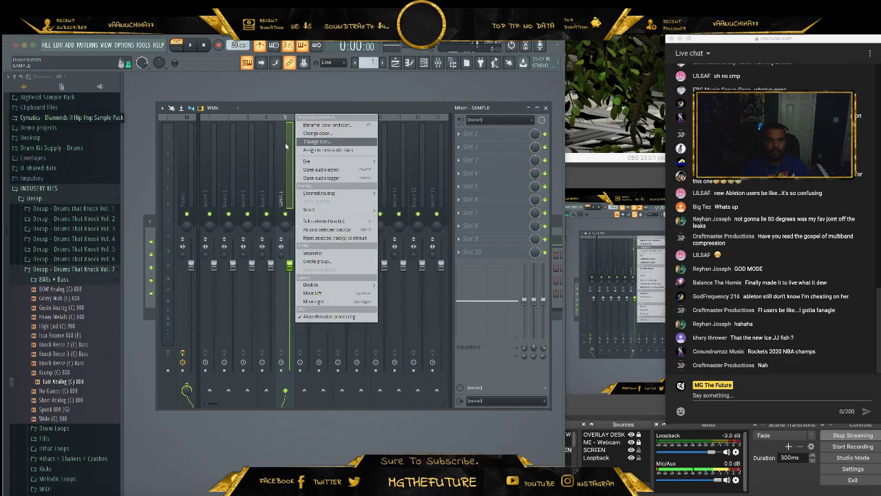
left_click(337, 126)
left_click(316, 123)
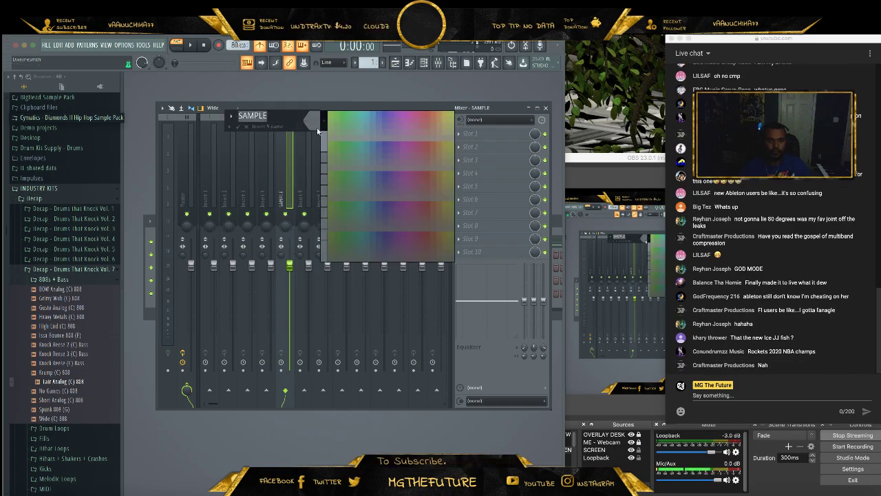
left_click(375, 115)
key("Return")
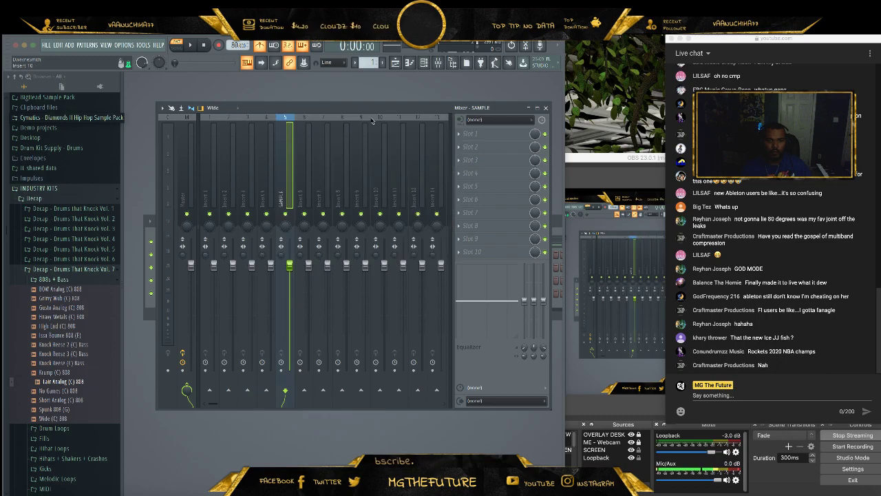
- Load Relay into the first effect slot of the SAMPLE track and reduce its stereo width
left_click(459, 146)
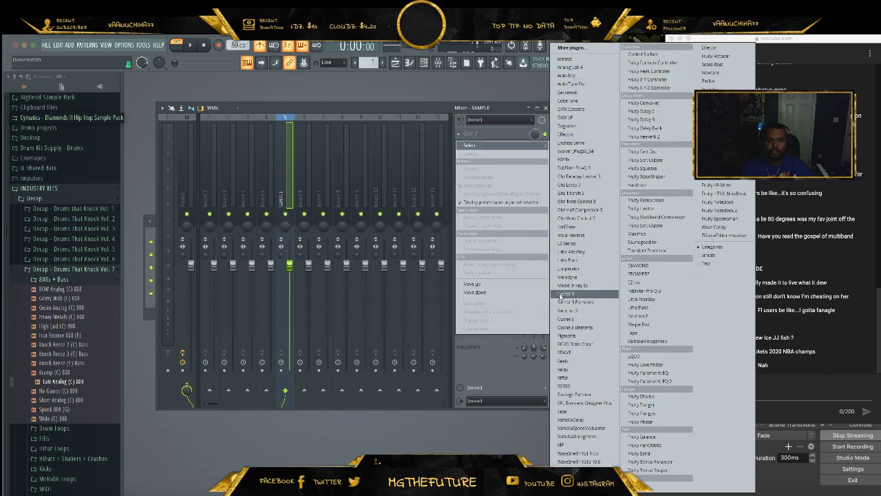
left_click(577, 370)
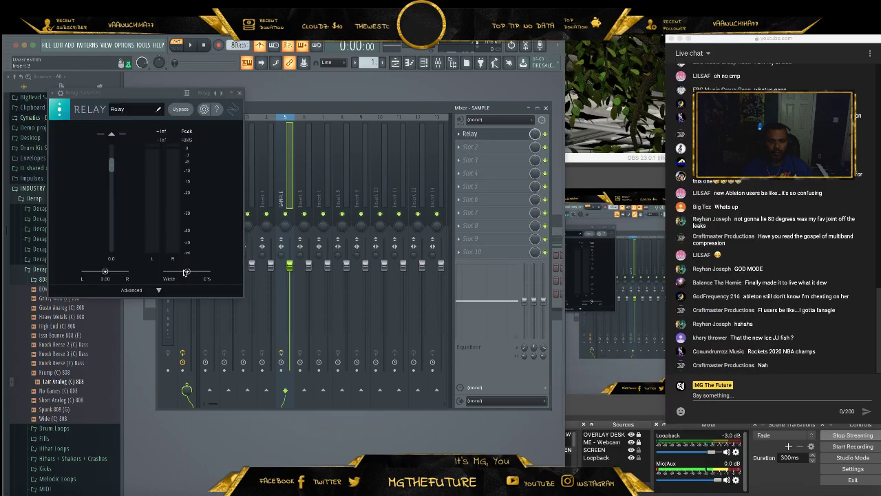
left_click_drag(186, 272, 177, 273)
left_click(239, 92)
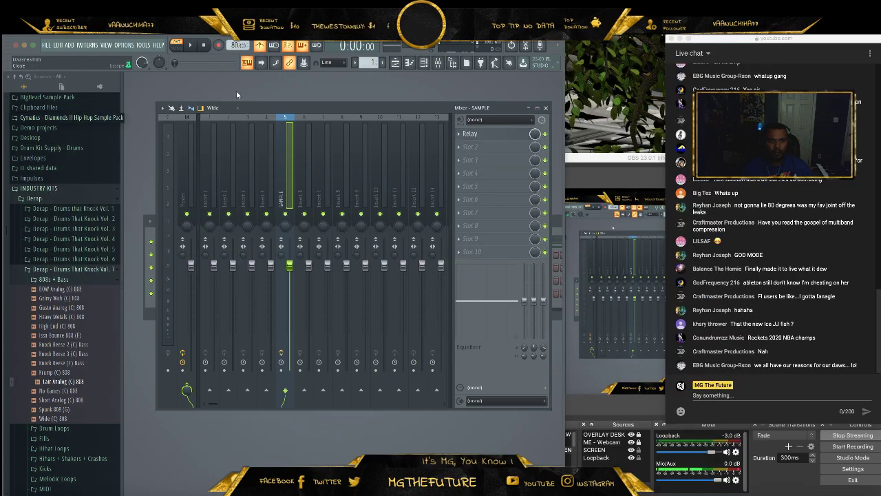
left_click(196, 46)
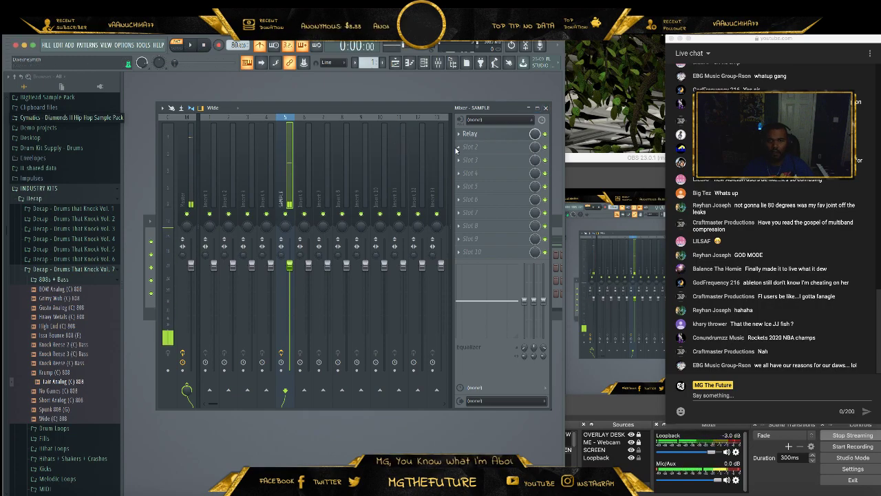
- Load HalfTime into the SAMPLE track's second slot, with smoothing at about 14 ms and the band from about 145 Hz to 2.46 kHz
left_click(456, 148)
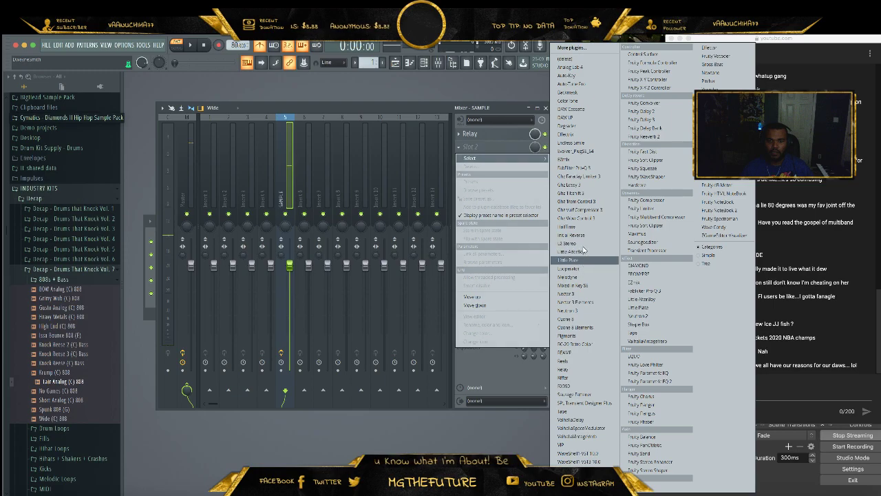
left_click(568, 227)
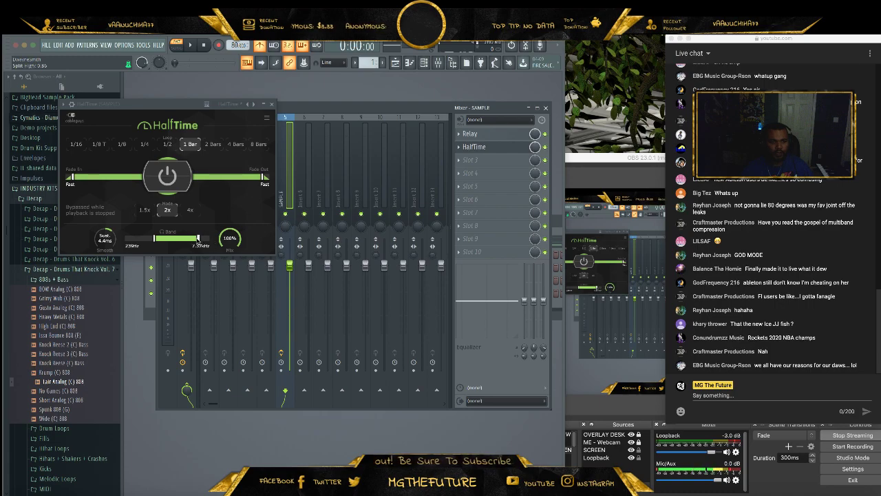
key("space")
left_click_drag(105, 239, 105, 237)
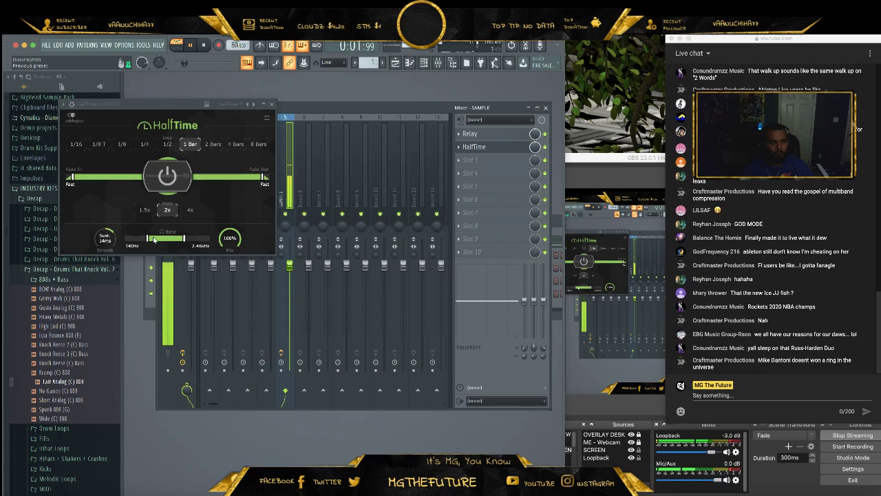
- Set HalfTime's loop length to 1/4, its band from about 224 Hz to 4.79 kHz and its smooth length to about 0.78
left_click(165, 143)
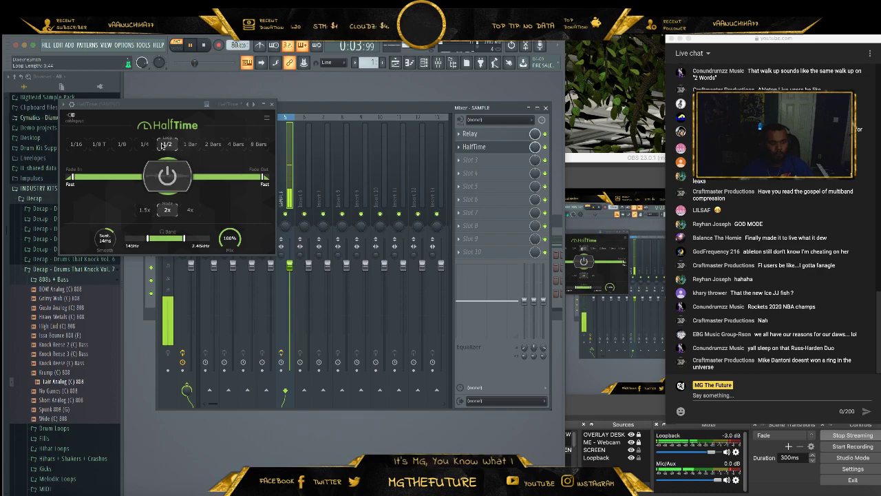
left_click(144, 144)
left_click_drag(105, 237, 105, 220)
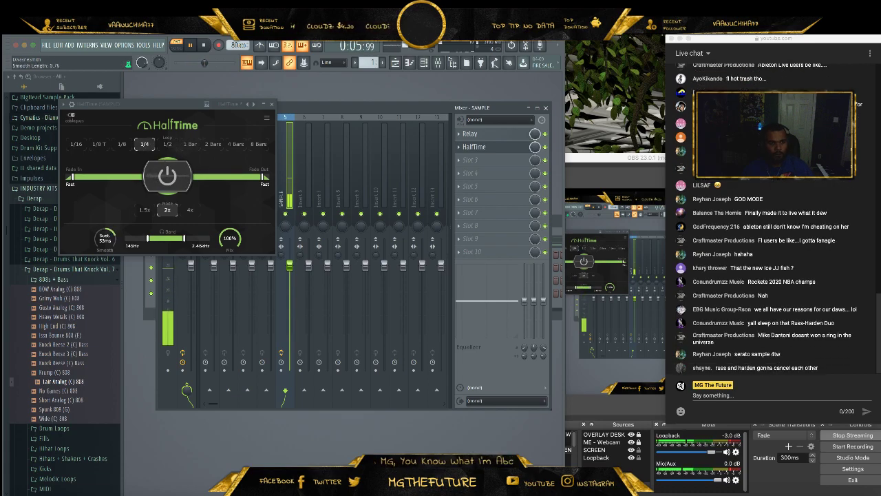
left_click_drag(184, 239, 188, 238)
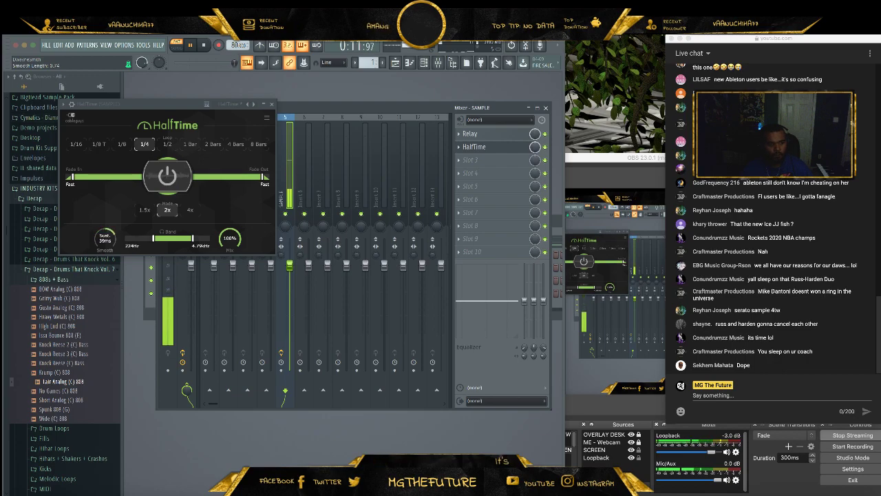
left_click_drag(109, 242, 109, 240)
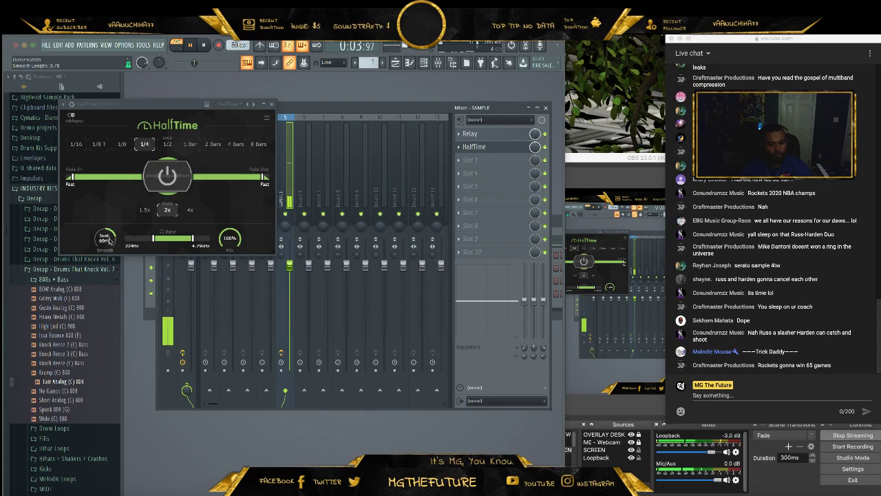
- Close HalfTime and play the pattern with the metronome turned on before stopping playback
left_click(273, 105)
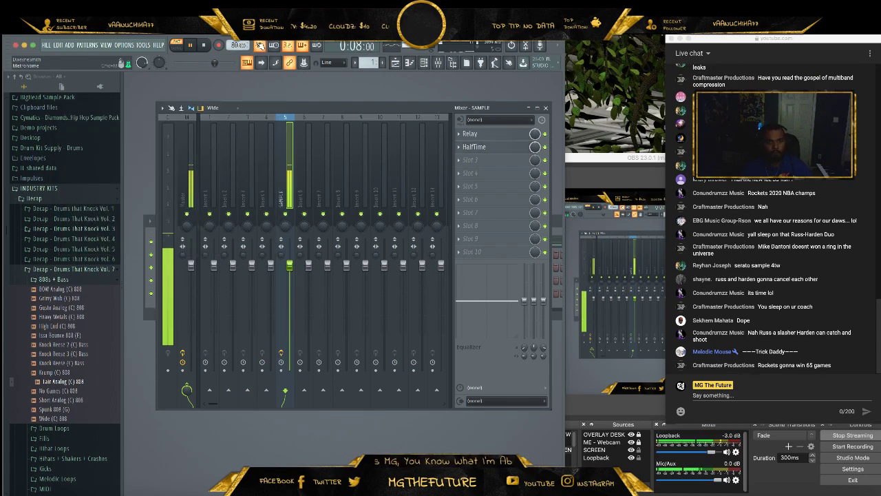
left_click(260, 45)
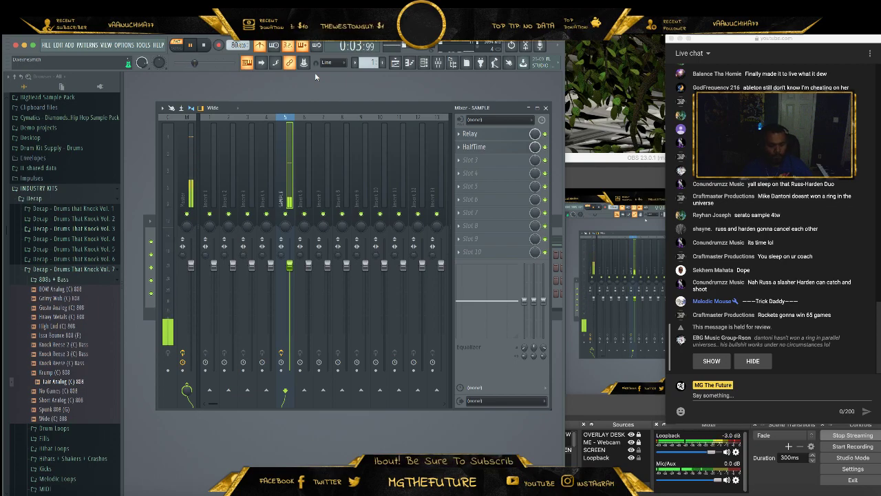
key("space")
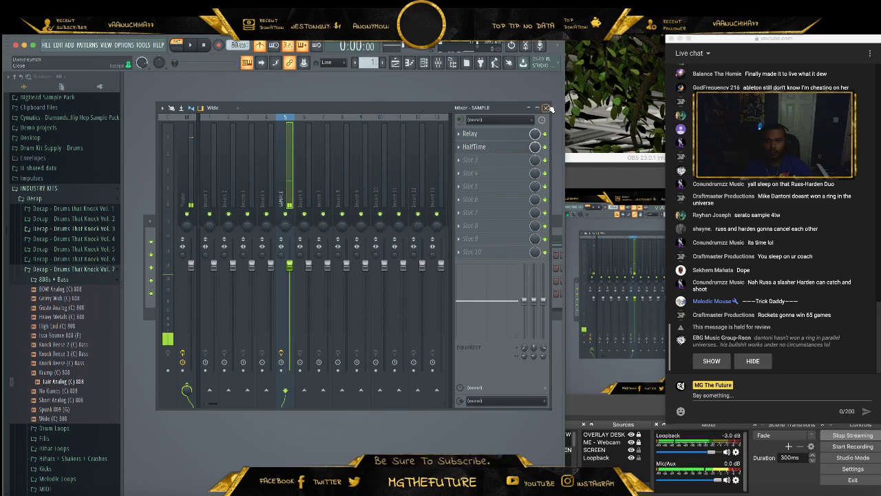
- Quantize the chord notes in the second half of bar 2 in the LABS piano roll and play from bar 2
left_click(546, 108)
key("F7")
key("space")
left_click_drag(446, 187, 256, 206)
key("space")
left_click_drag(484, 249, 424, 373)
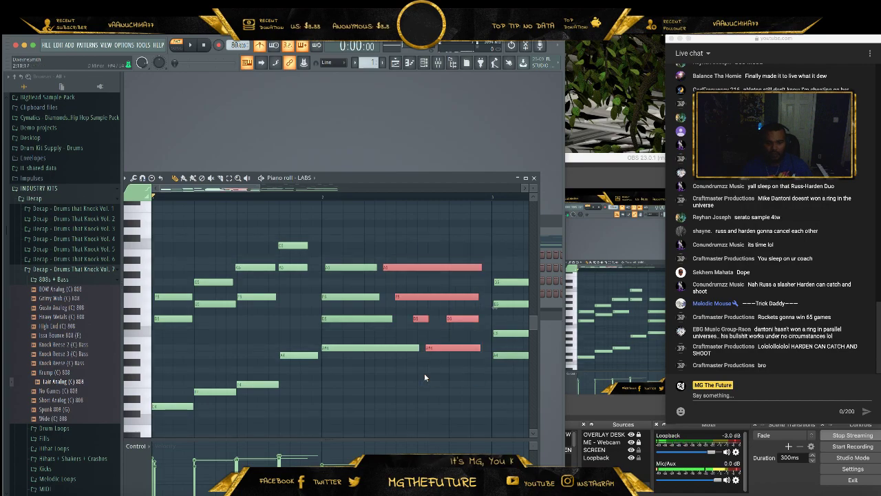
left_click(320, 200)
key("space")
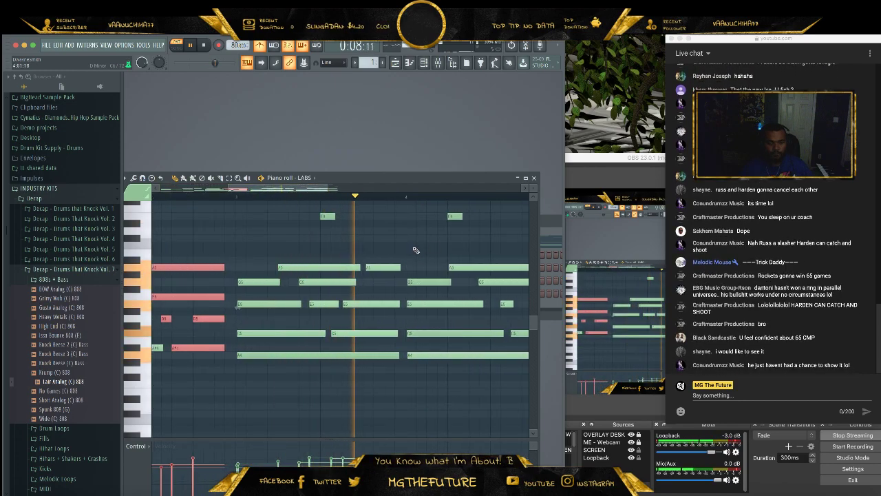
- Quantize the later notes of bar 3, play from just before that bar, and close the piano roll
key("space")
left_click_drag(405, 242, 332, 338)
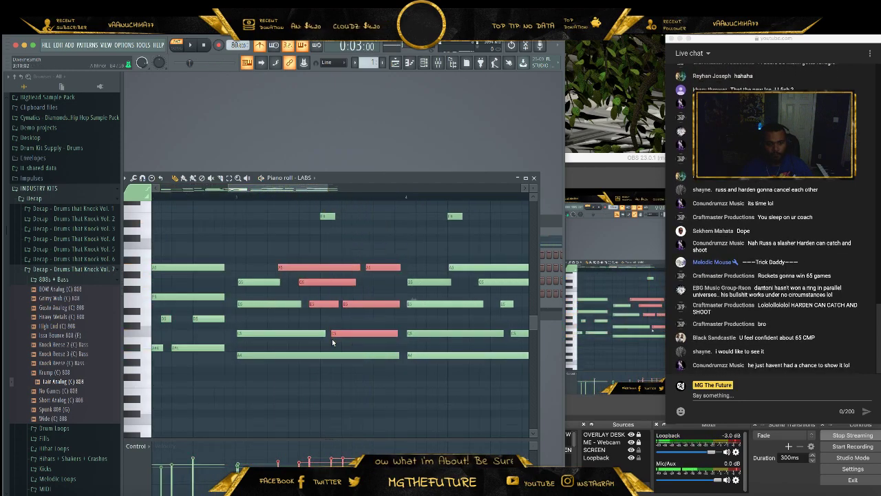
key("ctrl+q")
left_click(226, 197)
key("space")
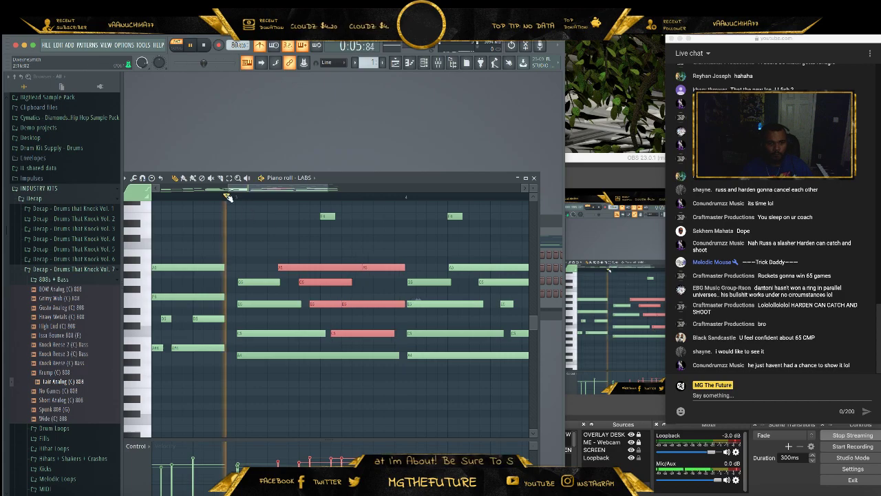
left_click_drag(253, 192, 298, 188)
left_click_drag(439, 242, 359, 336)
left_click(534, 179)
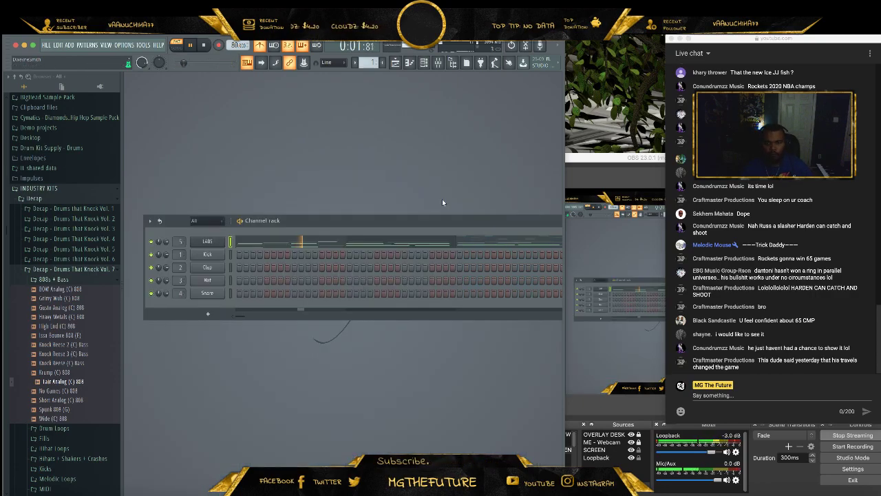
- Load Backmask into the SAMPLE track's third slot and try its Reverse Random trigger during playback
left_click(438, 62)
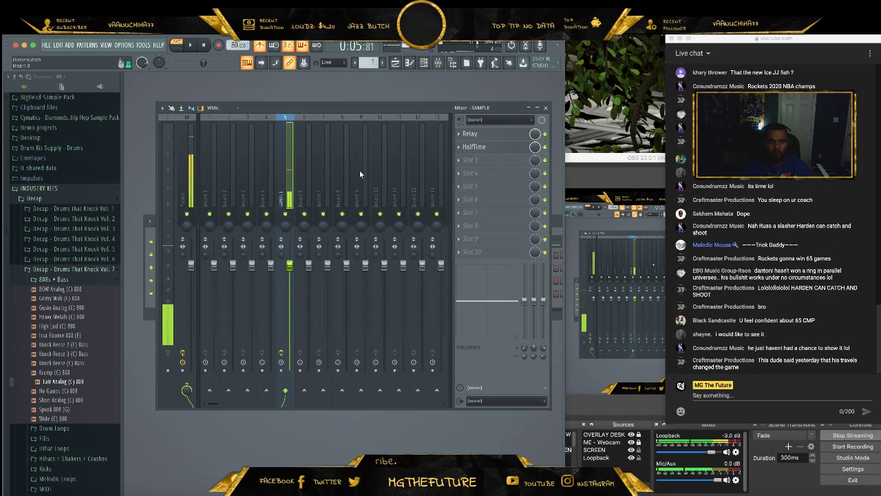
left_click(464, 164)
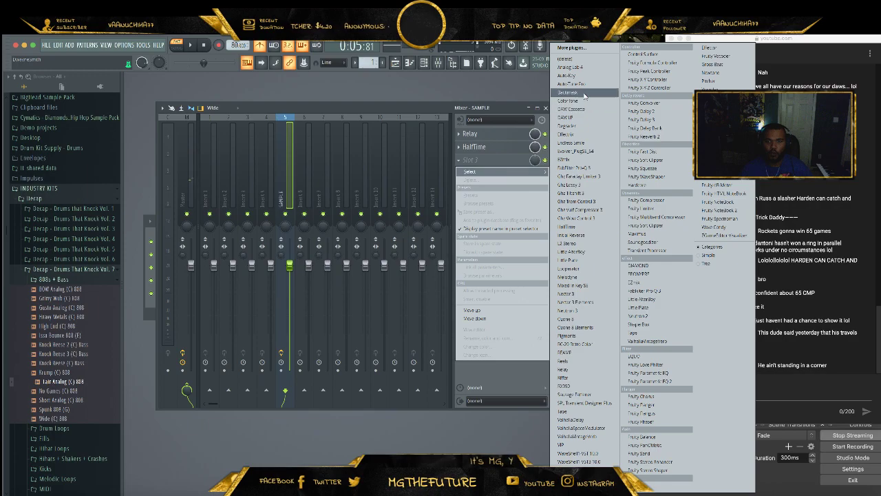
left_click(581, 92)
key("space")
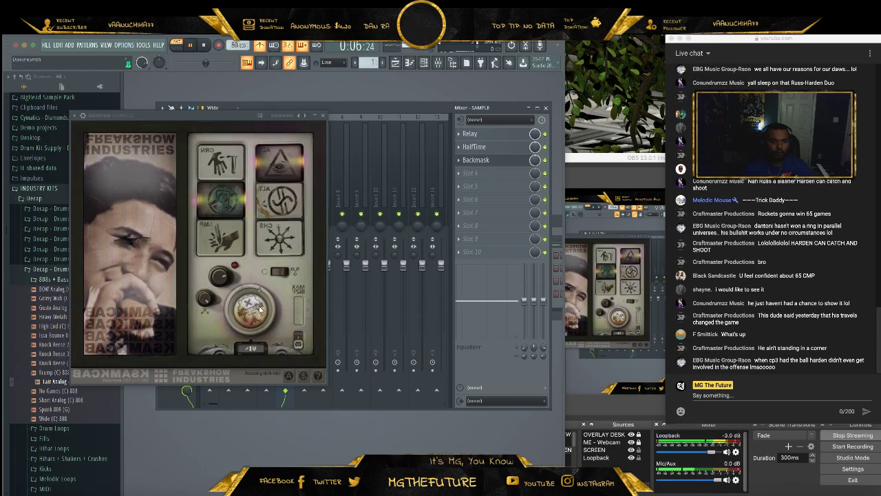
left_click(318, 376)
left_click(272, 241)
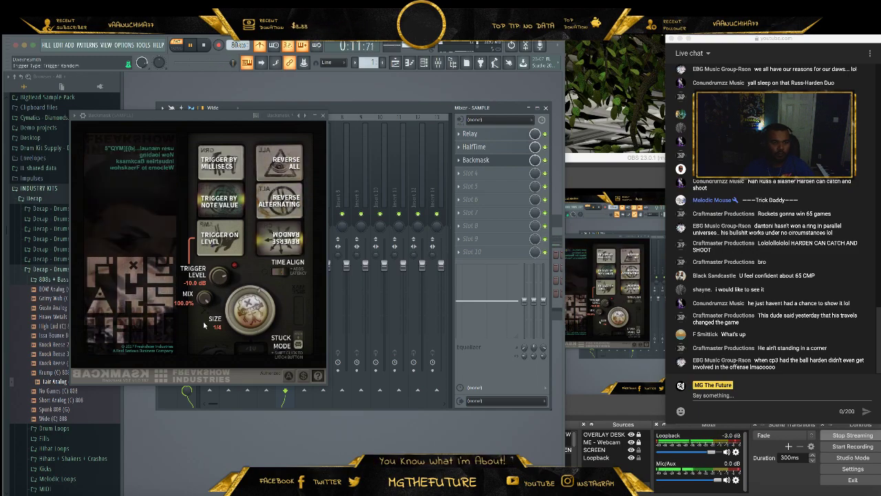
- Set Backmask to Reverse Alternating with a size of 1/8 and a mix of about 13.8%, closing its window
left_click_drag(206, 300, 214, 377)
left_click_drag(253, 335, 254, 357)
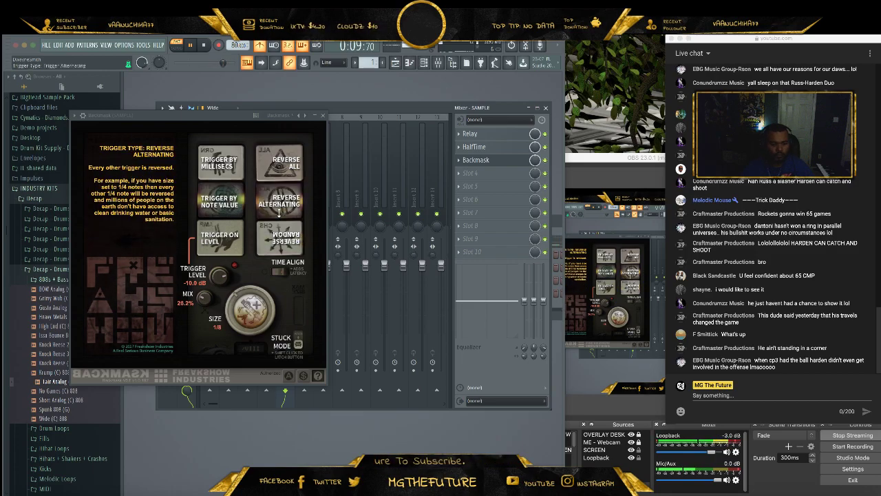
left_click_drag(204, 298, 202, 312)
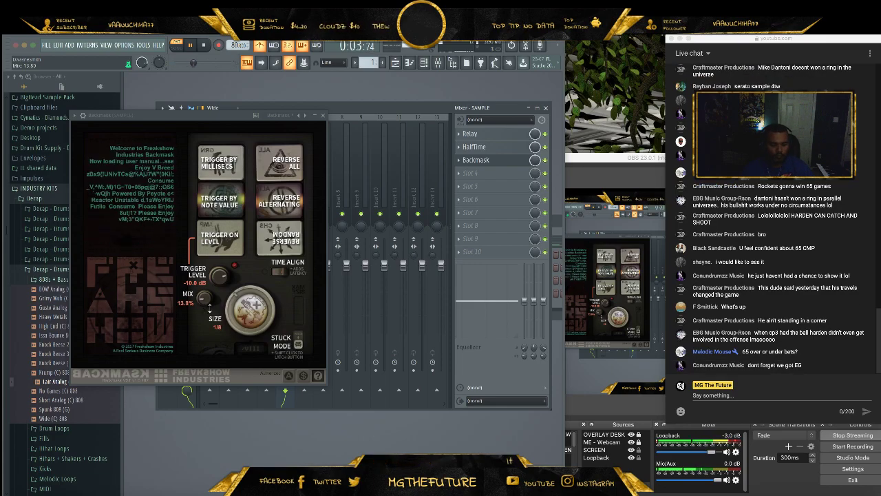
left_click(324, 115)
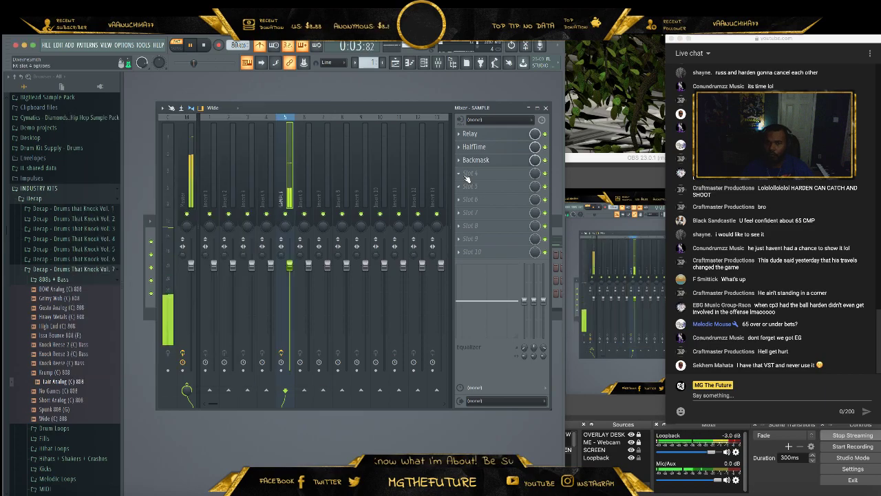
- Load Ghz Lossy 3 into the SAMPLE track's fourth slot and apply the Spectral Blur preset
left_click(465, 177)
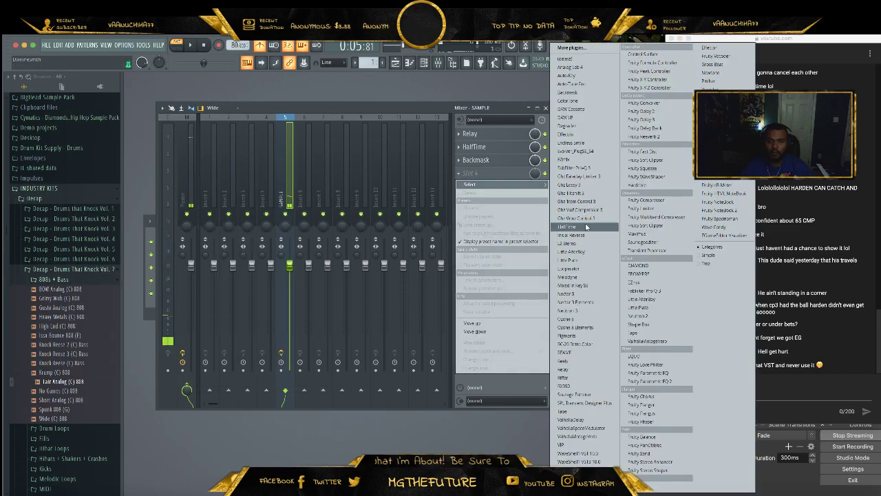
left_click(569, 185)
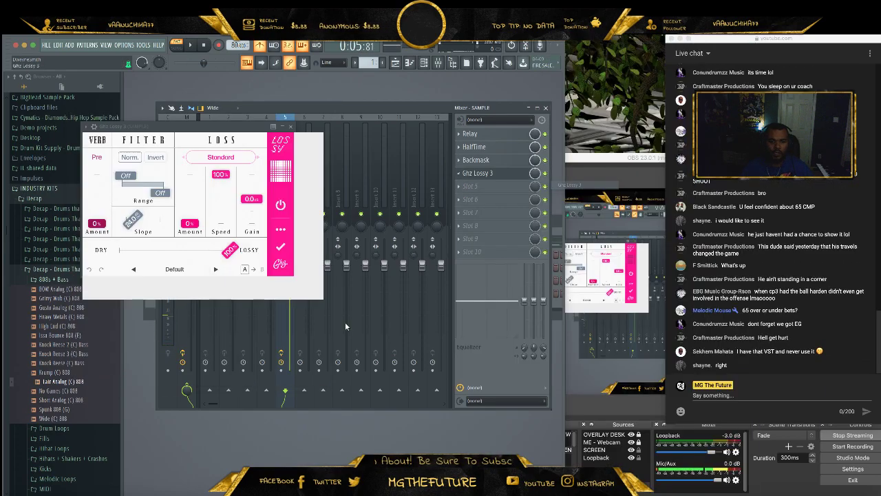
left_click(174, 272)
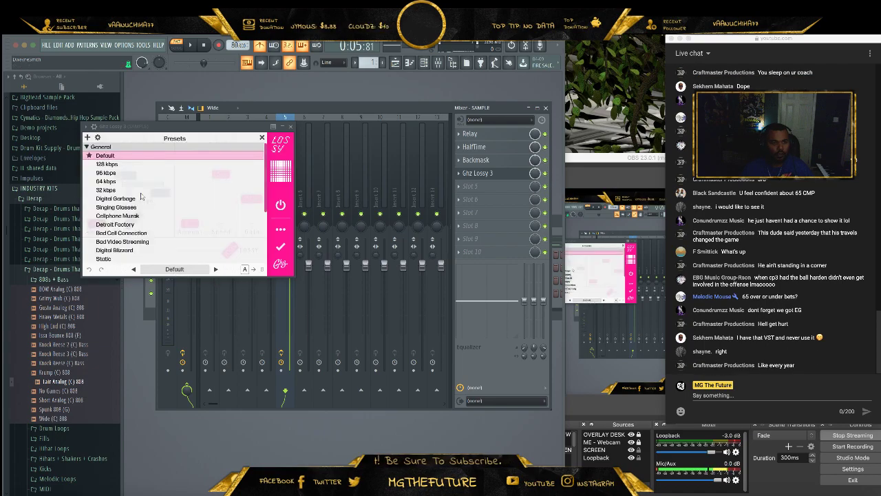
scroll(140, 198, "down", 3)
scroll(100, 259, "down", 3)
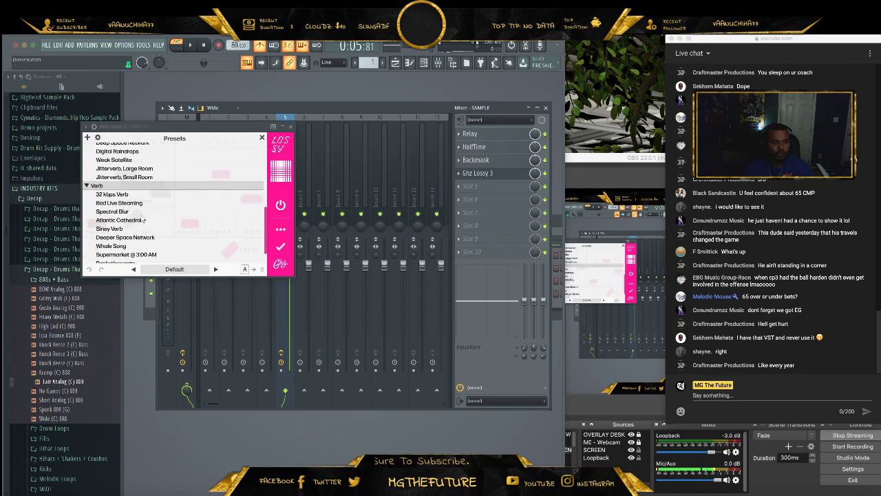
left_click(148, 216)
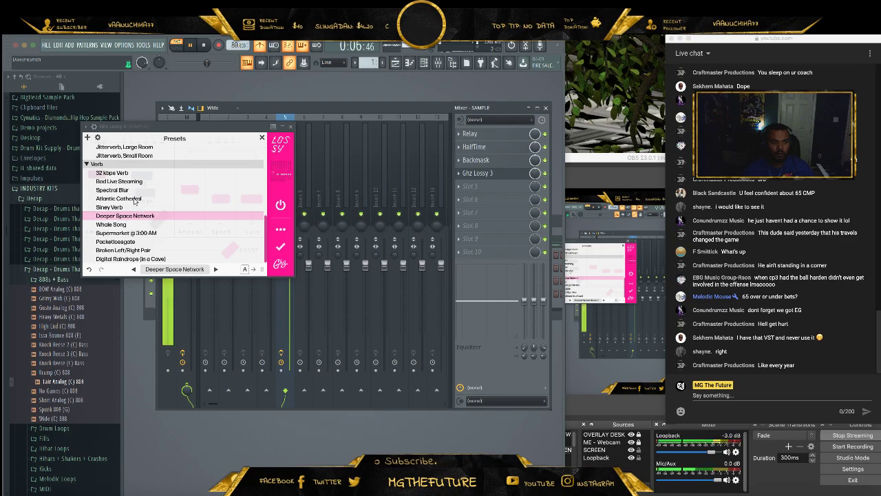
left_click(134, 191)
left_click(174, 268)
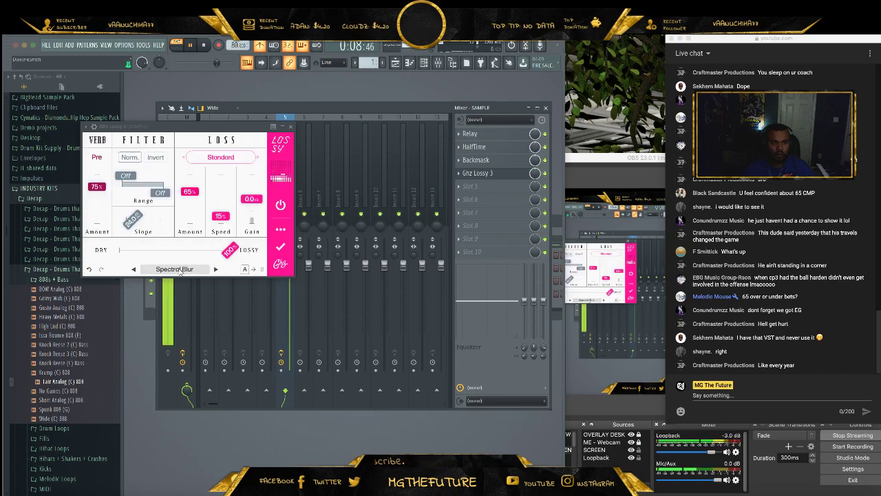
- Limit Lossy's filter range to about 215 Hz to 4.11 kHz, lower its dry/lossy mix to 60%, and close it
left_click_drag(127, 182, 157, 196)
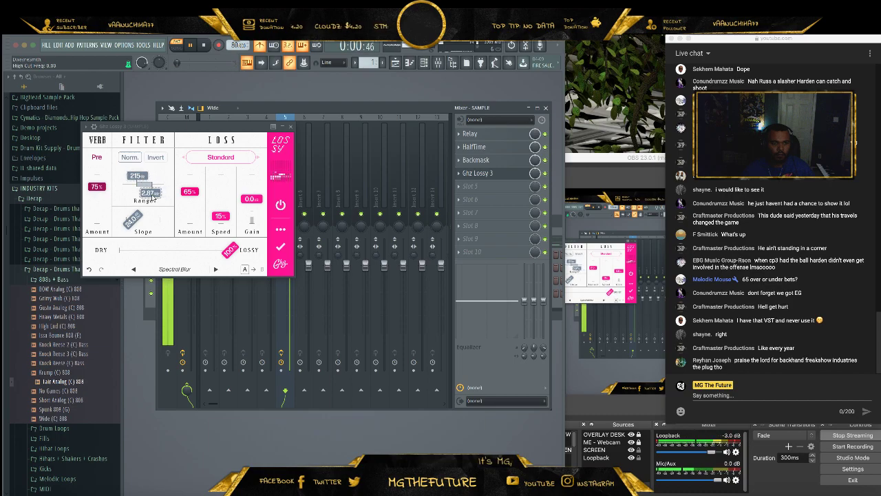
left_click_drag(219, 253, 181, 259)
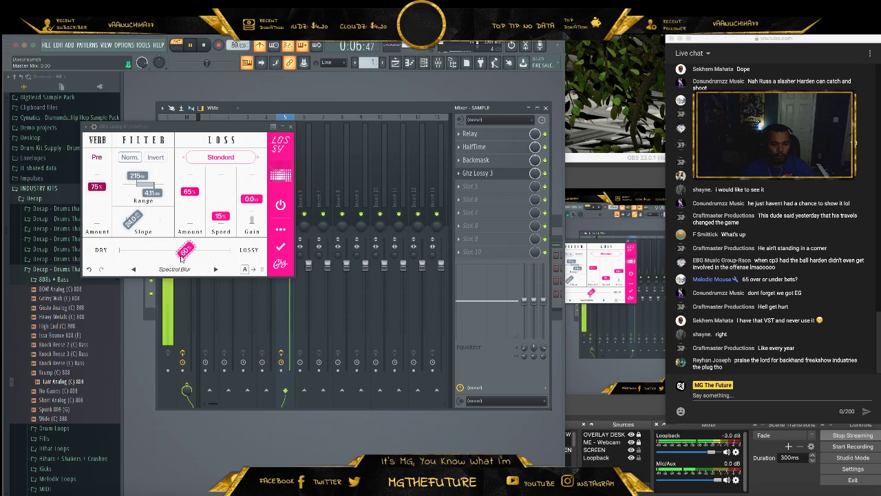
left_click(289, 126)
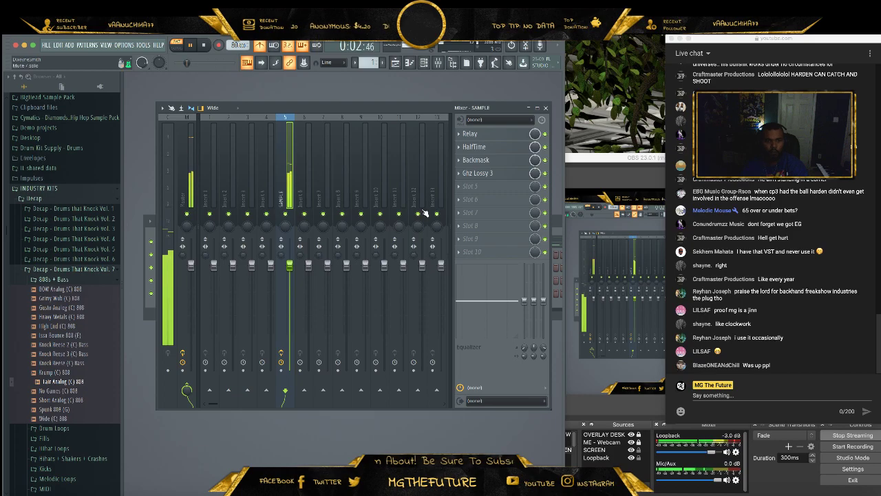
- Load FabFilter Pro-Q 3 into the SAMPLE track's fifth slot and add an EQ band with the Band Pass shape
left_click(468, 185)
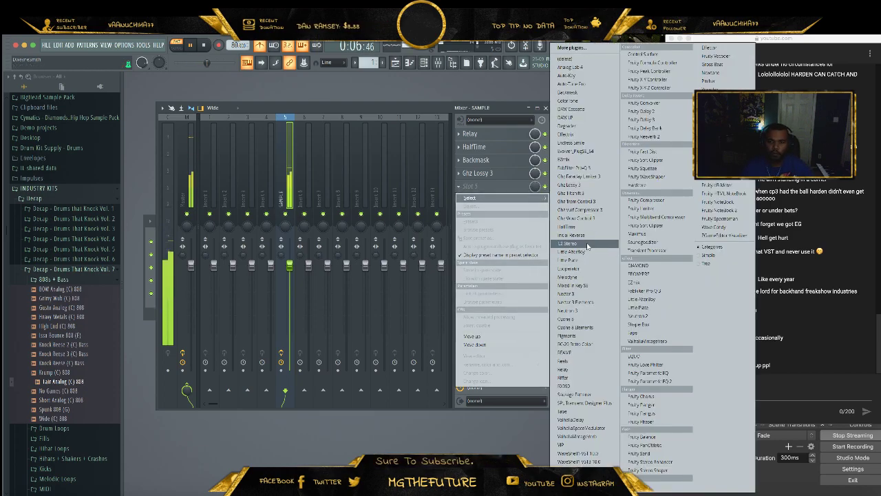
left_click(431, 108)
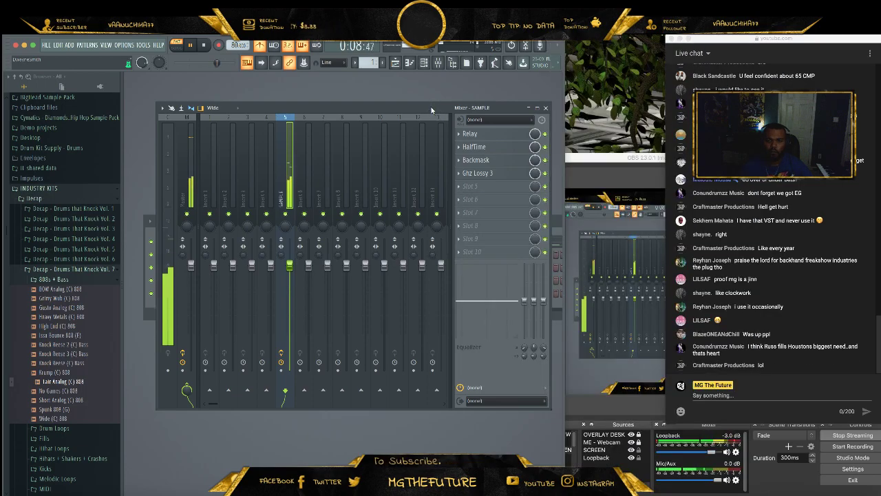
left_click(461, 190)
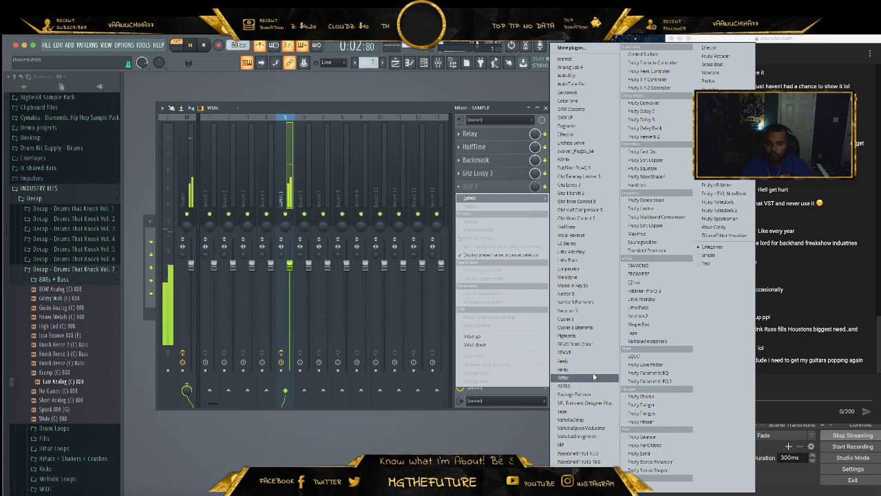
left_click(590, 168)
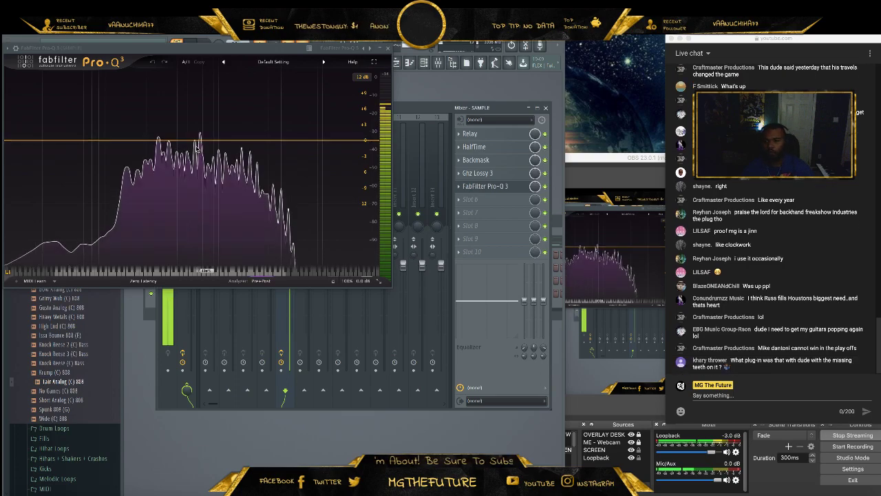
double_click(198, 147)
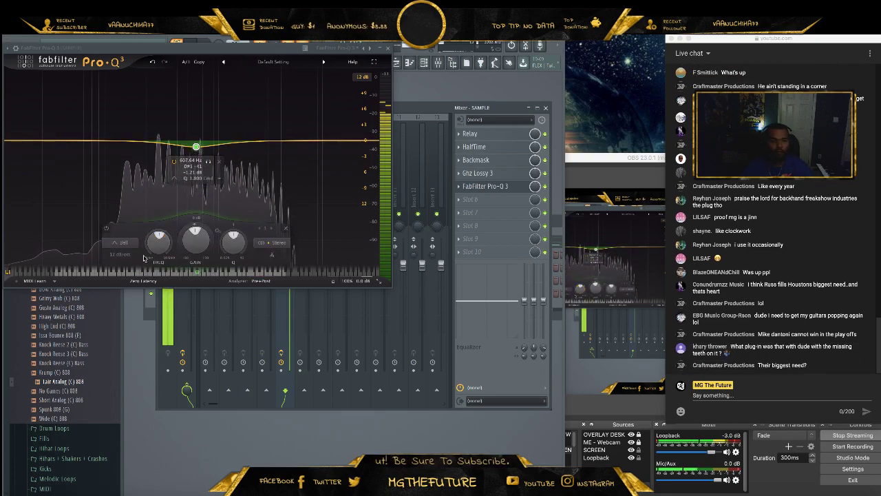
left_click(121, 242)
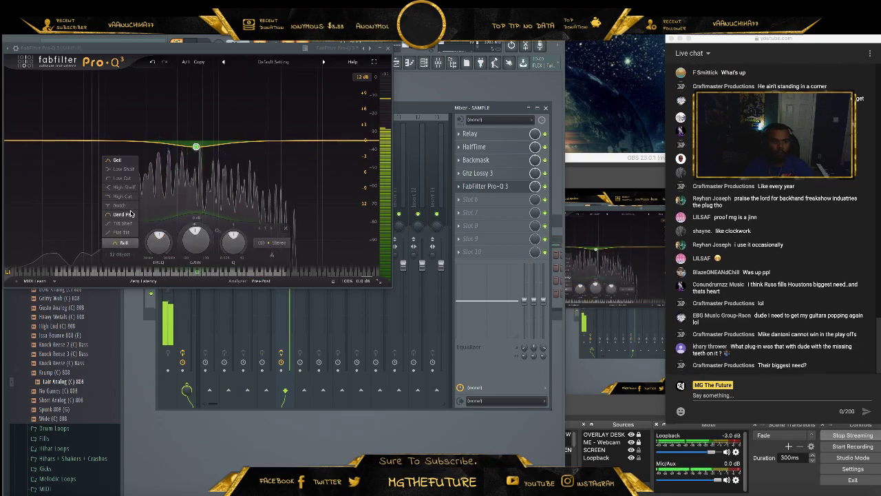
left_click(129, 214)
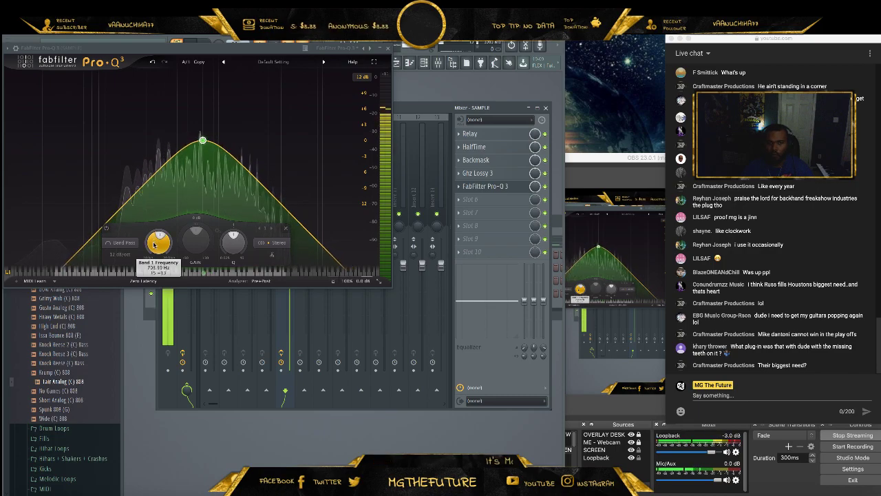
- Widen the band pass by lowering its Q and set its frequency to about 568 Hz, closing the equalizer
mouse_move(153, 238)
left_mouse_down()
mouse_move(152, 226)
mouse_move(151, 240)
left_mouse_up()
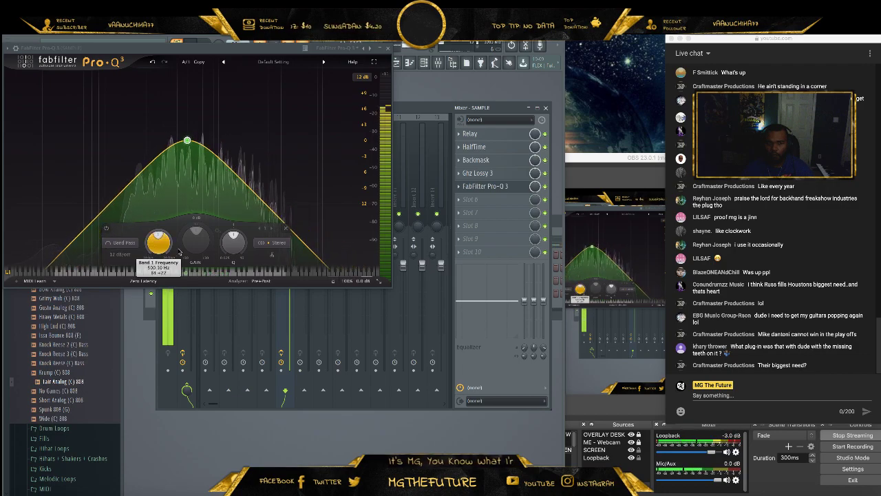
left_click_drag(230, 245, 224, 255)
left_click_drag(161, 245, 160, 239)
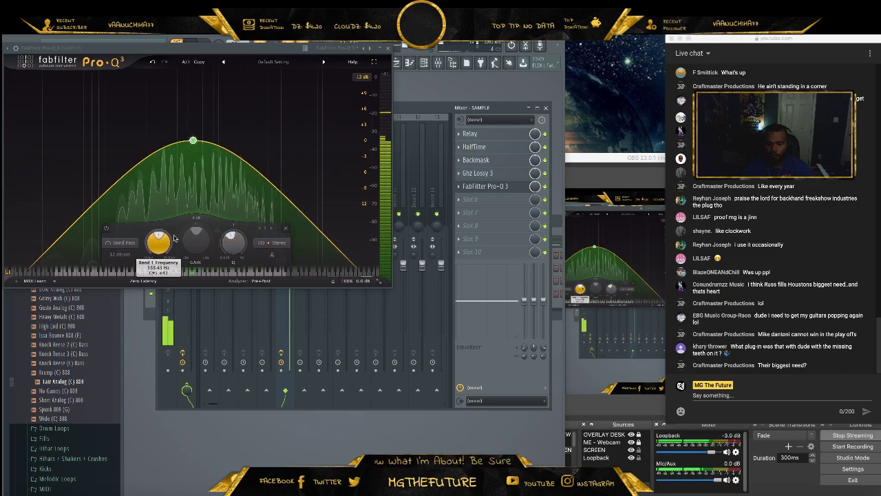
left_click(388, 48)
- Load Little Plate into the SAMPLE track's sixth slot and move FabFilter Pro-Q 3 down below it
left_click(466, 200)
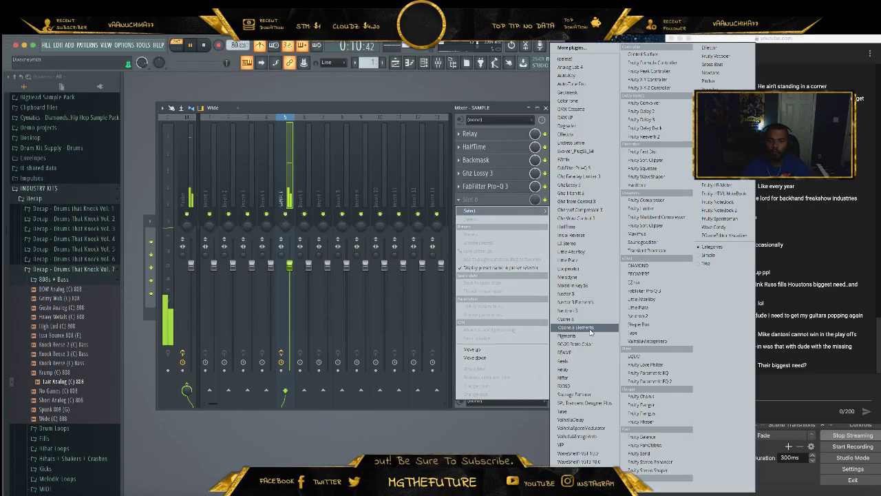
left_click(585, 259)
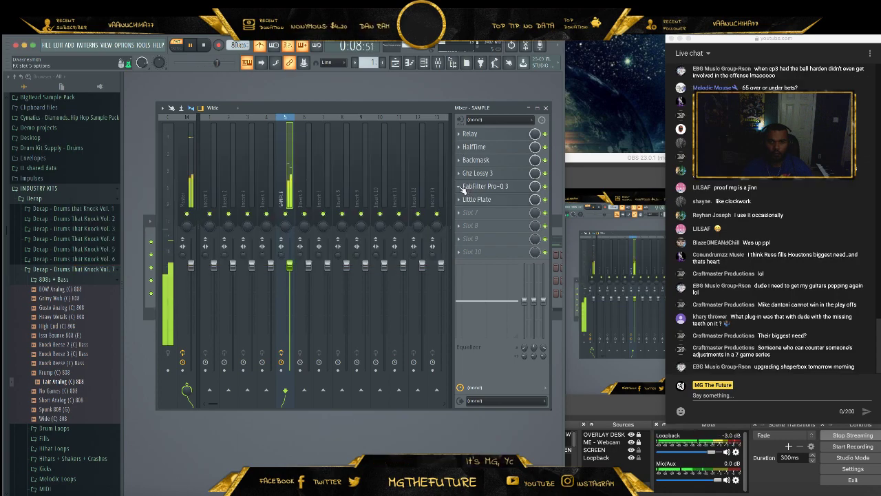
left_click(458, 186)
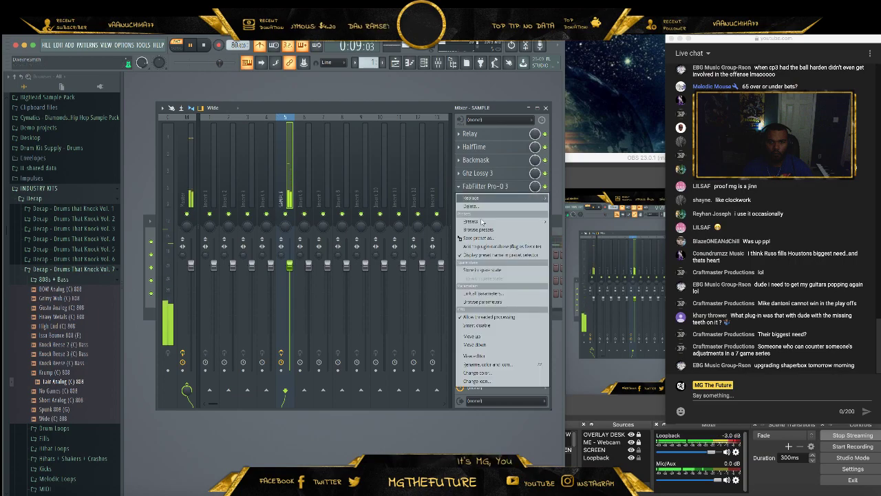
left_click(497, 344)
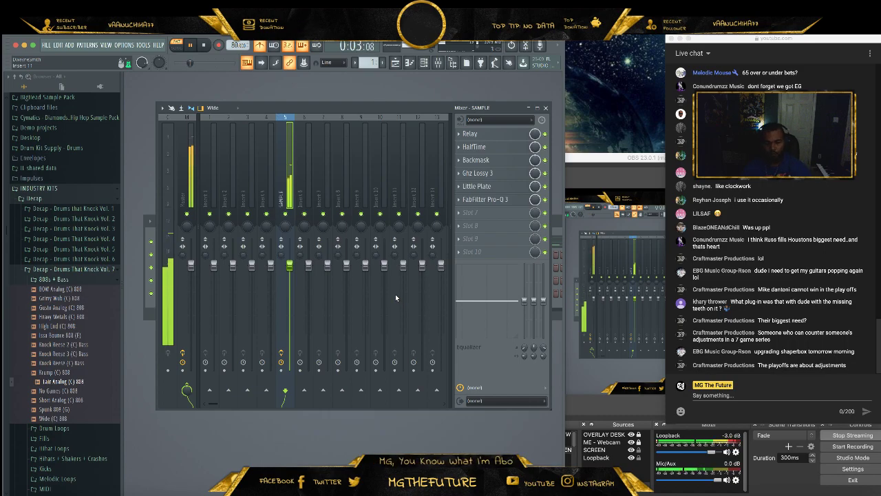
- Load L2 Stereo into the SAMPLE track's seventh slot, lower its threshold and output ceiling, and close it
left_click(471, 212)
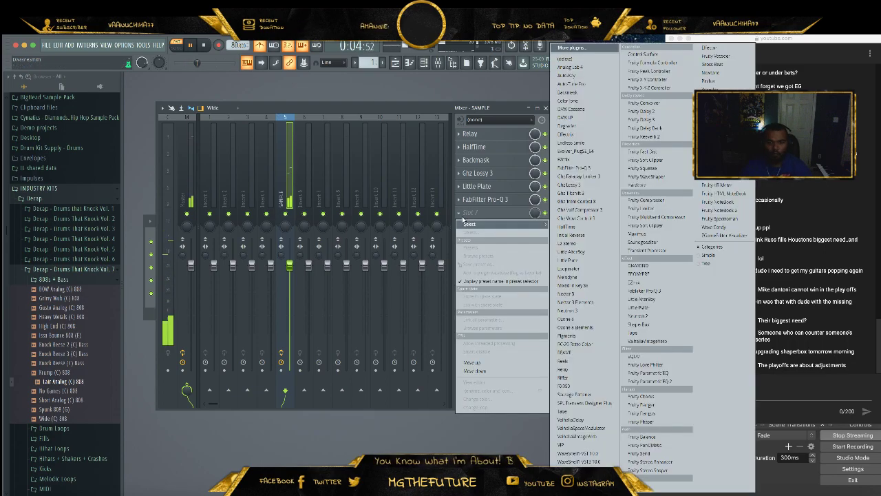
left_click(580, 244)
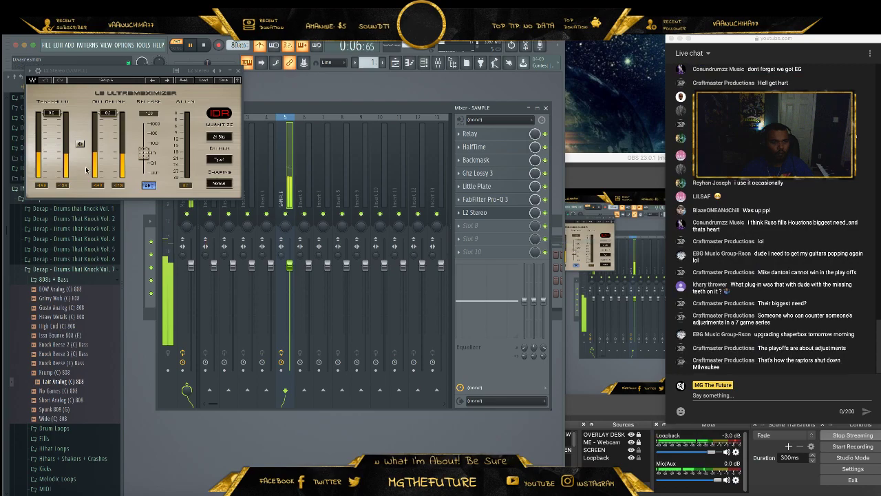
left_click_drag(79, 143, 107, 128)
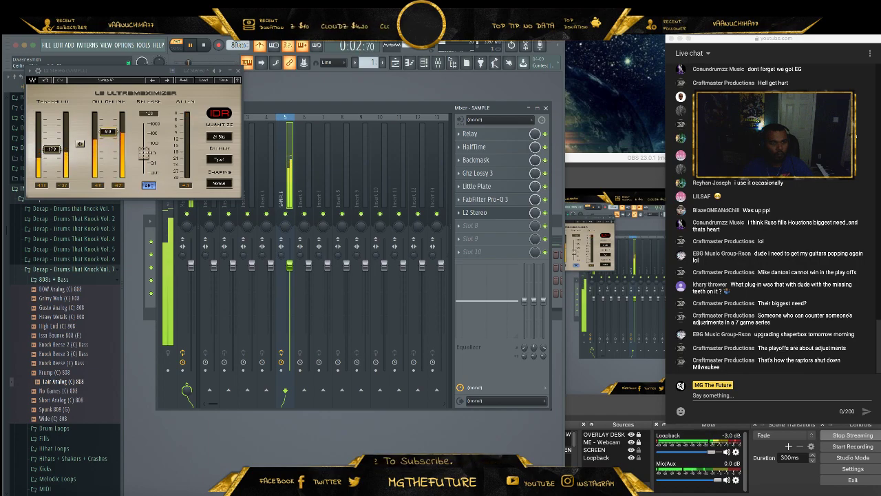
left_click(238, 71)
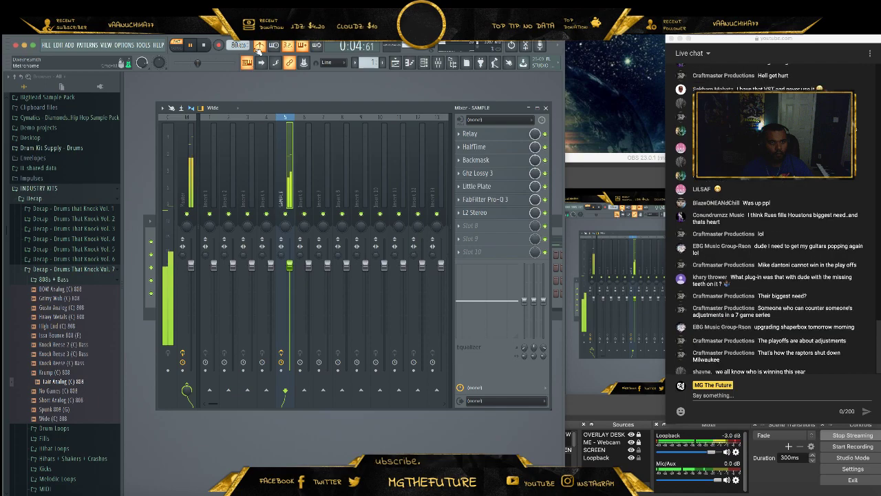
- Turn off the metronome and close the mixer, moving the channel rack higher in the workspace
left_click(259, 49)
left_click(546, 109)
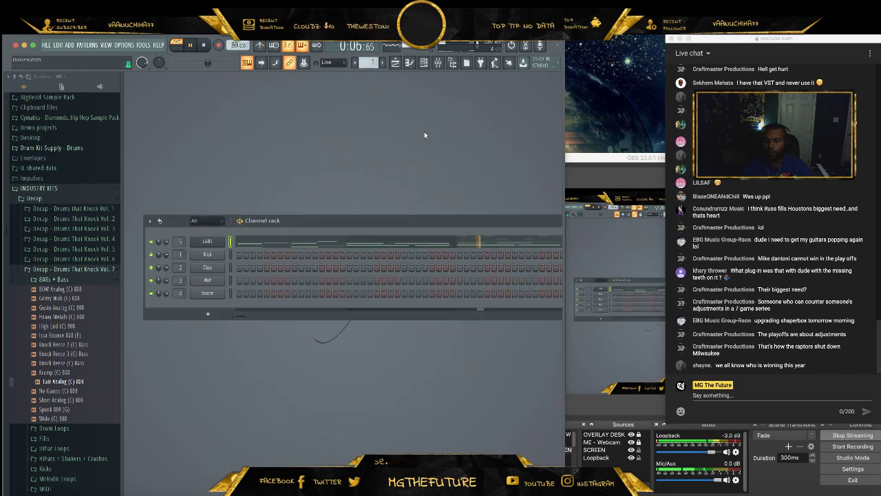
left_click_drag(367, 220, 343, 188)
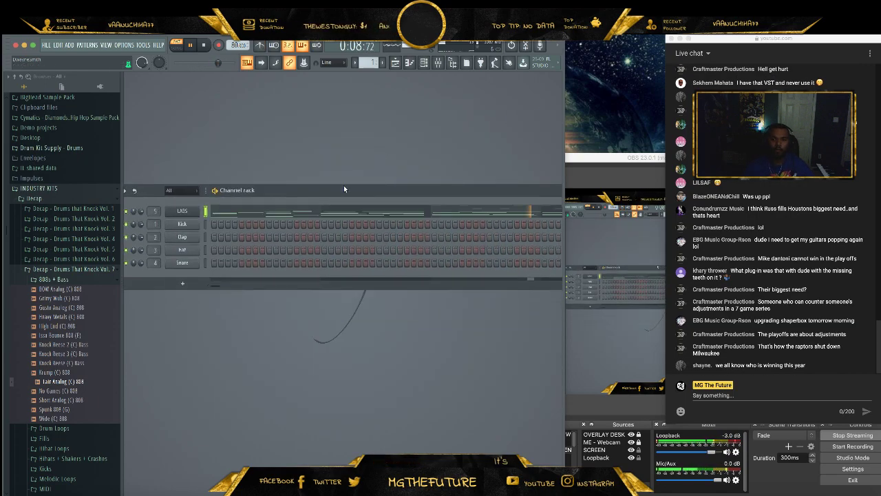
- Widen the main window and place Pattern 1 at the start of Track 1 in the Playlist
left_click_drag(563, 120, 647, 121)
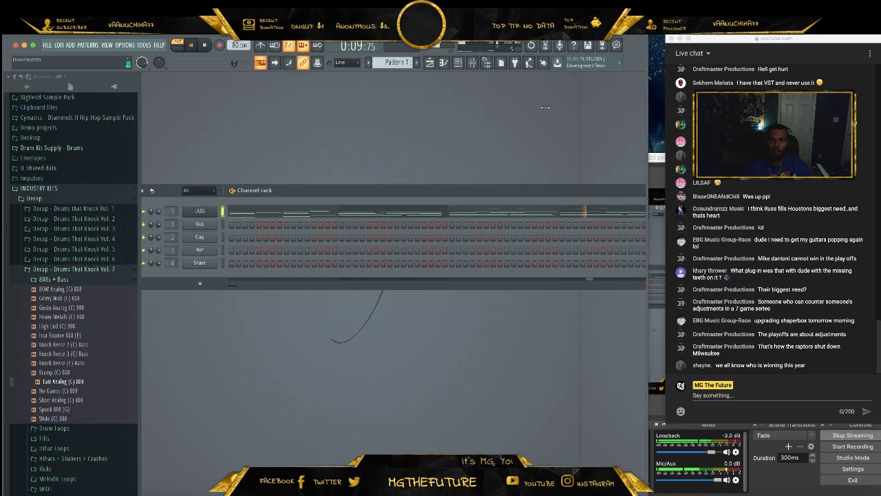
left_click(429, 62)
left_click_drag(271, 111, 260, 113)
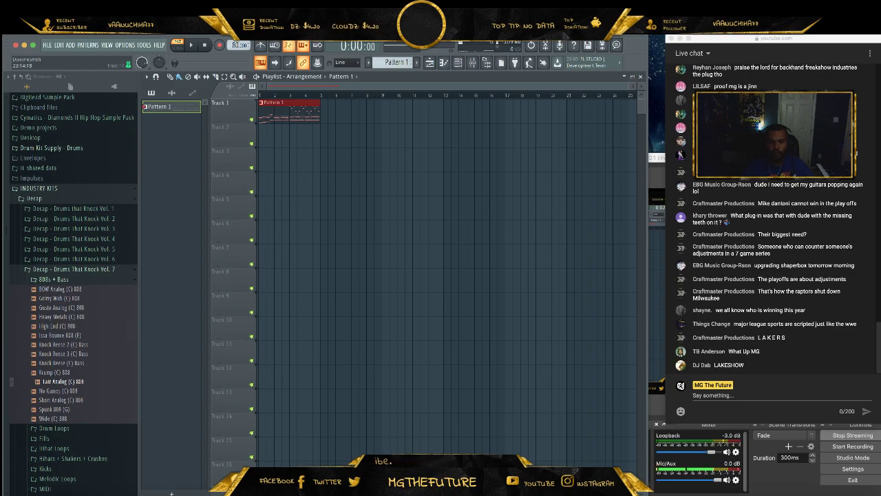
- Switch to Studio One and listen to the unnamed track after its intro, extending the loop range to bar 21
left_click(835, 493)
left_click_drag(318, 74, 316, 66)
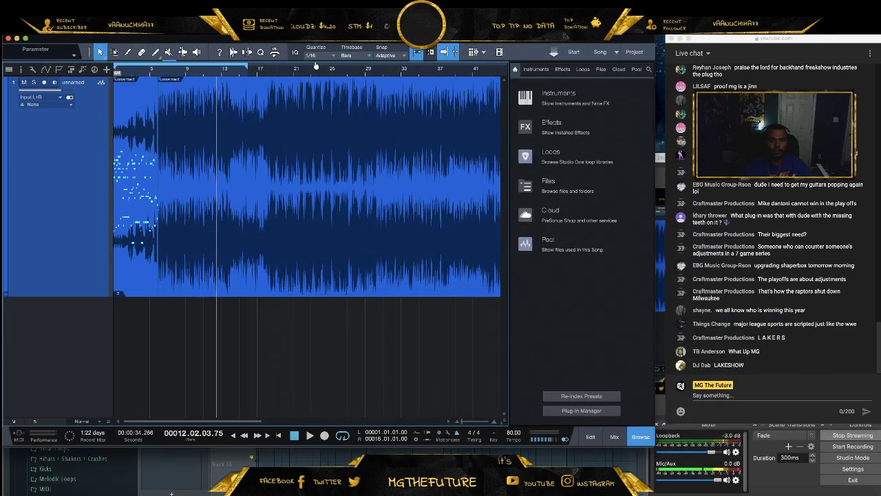
left_click(164, 75)
left_click(159, 74)
key("space")
left_click_drag(250, 72, 295, 72)
left_click(204, 75)
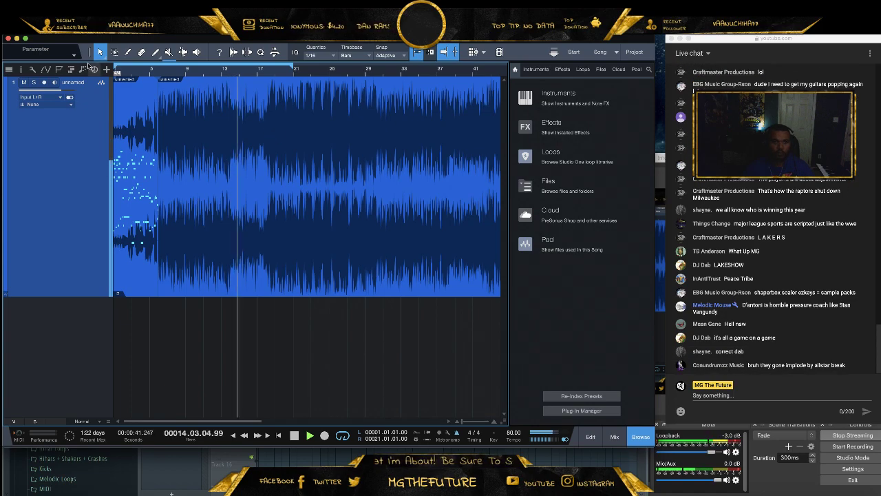
- Move the loop range to bars 65 to 78 of the unnamed track and play that section
key("space")
left_click_drag(264, 72, 463, 99)
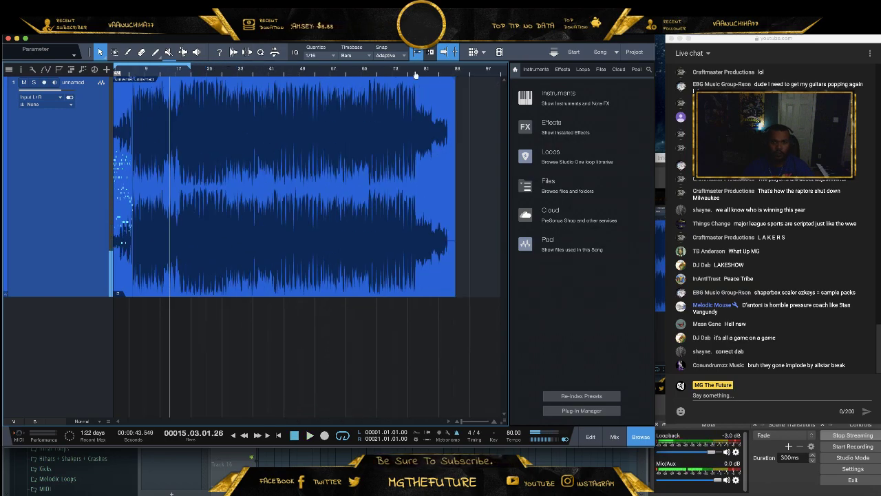
left_click_drag(190, 69, 411, 76)
left_click_drag(123, 69, 393, 86)
key("space")
left_click(371, 72)
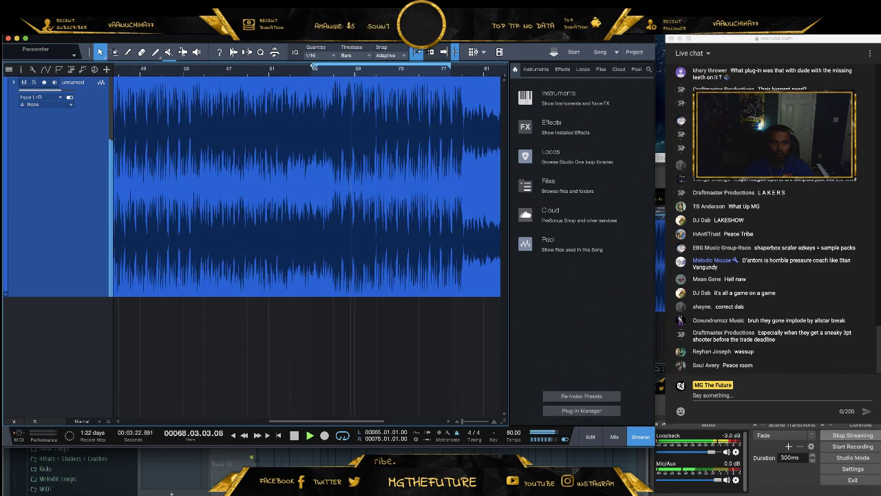
- Narrow the playing loop to bars 70 to 72 and lower the unnamed track's volume to -3.2 dB, stopping playback
left_click(381, 72)
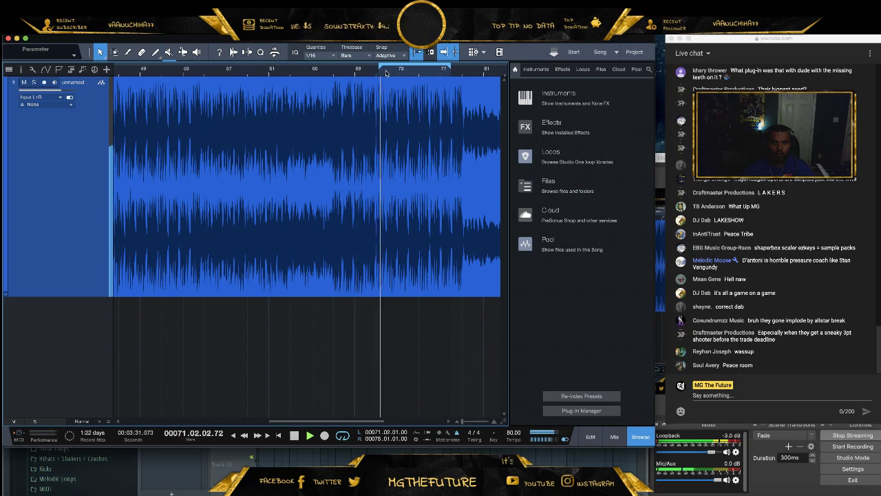
left_click_drag(380, 68, 374, 68)
left_click(379, 74)
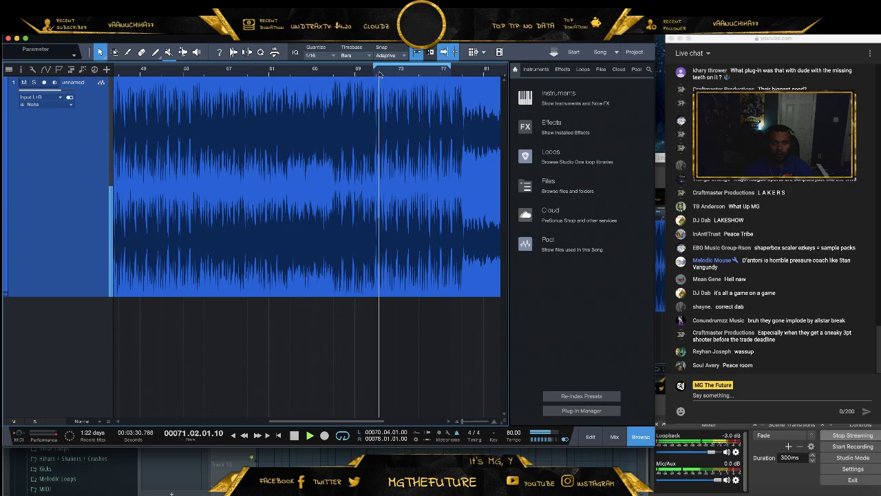
left_click_drag(355, 68, 288, 88)
left_click(357, 73)
left_click_drag(187, 67, 268, 65)
left_click_drag(404, 67, 282, 84)
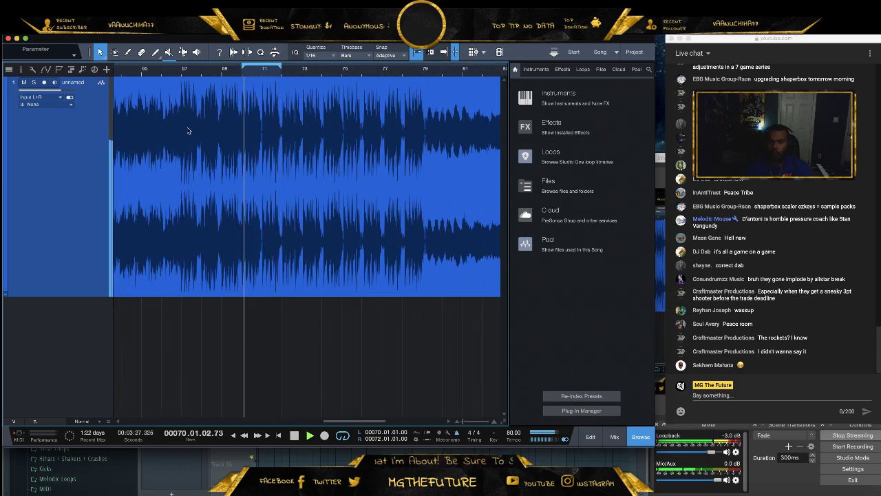
mouse_move(57, 91)
left_mouse_down()
mouse_move(41, 92)
mouse_move(49, 93)
left_mouse_up()
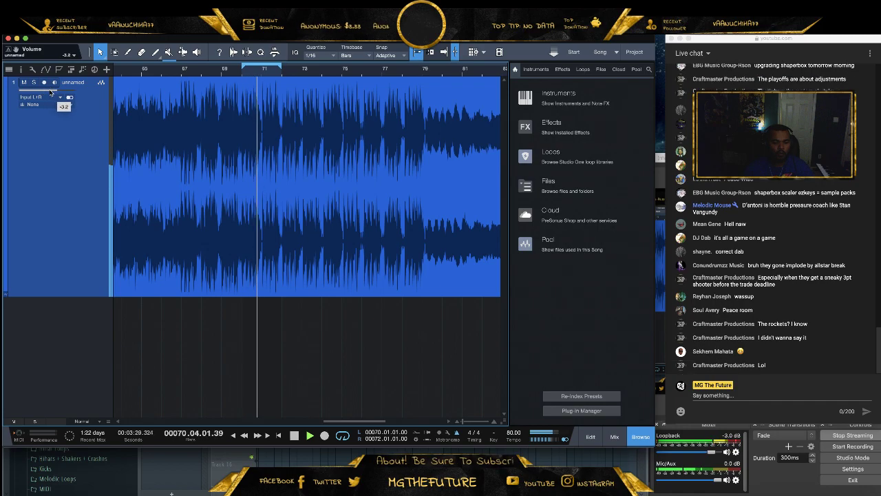
key("space")
- Switch to FL Studio, show the channel rack, and open the BigHead Sample Pack's KBH_808s folder under INDUSTRY KITS, HI FI
left_click(191, 469)
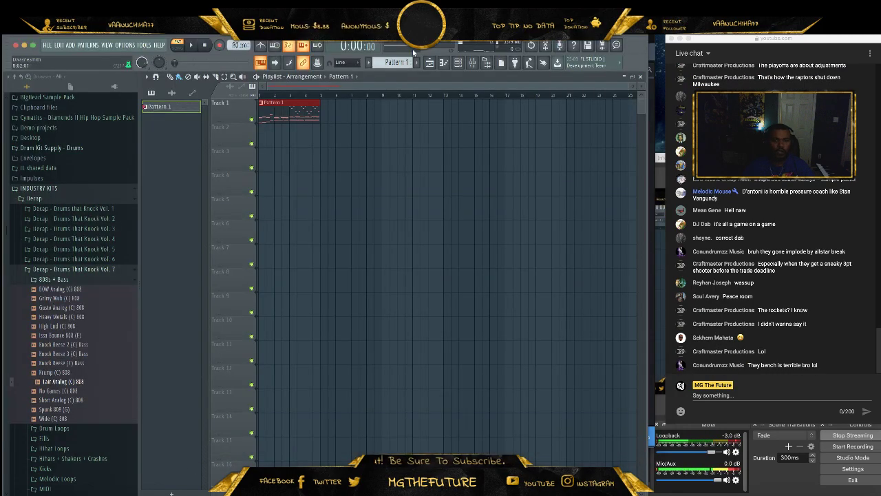
left_click(458, 62)
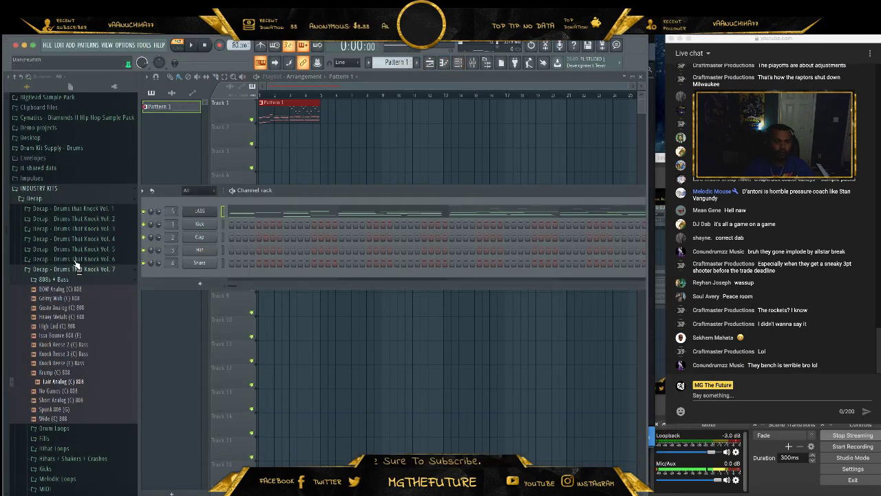
left_click(59, 199)
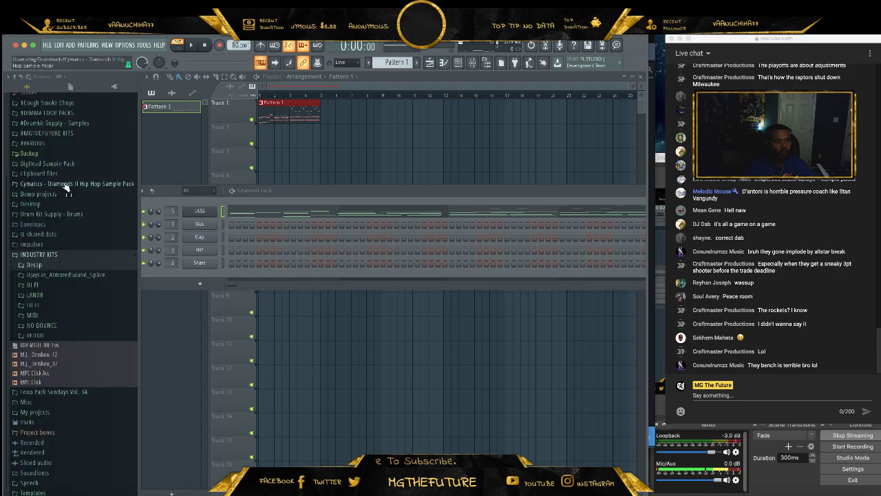
left_click(63, 285)
scroll(90, 342, "down", 5)
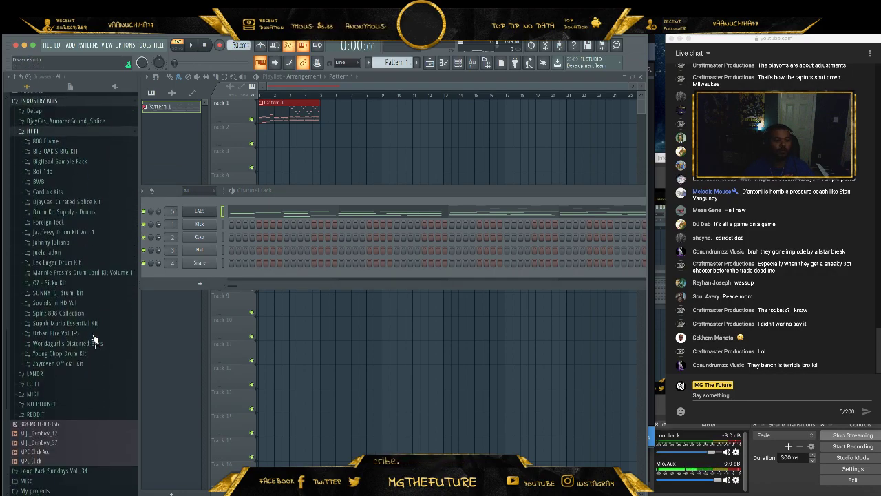
left_click(83, 162)
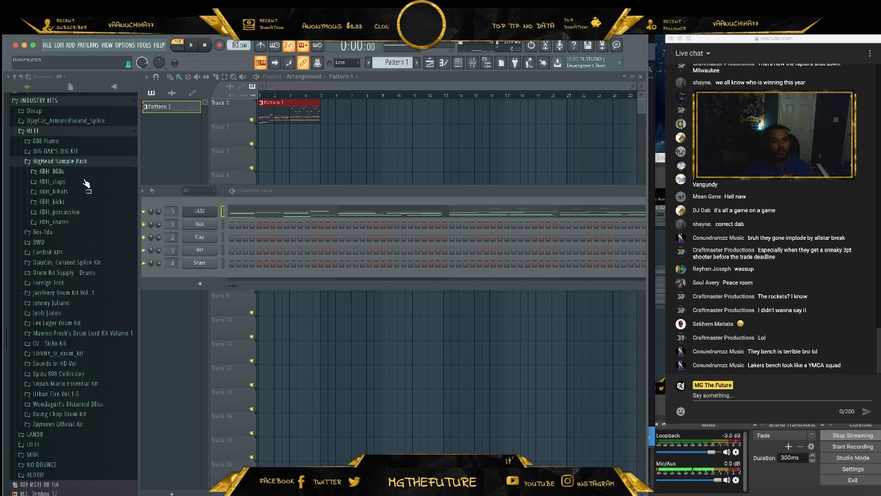
scroll(87, 232, "up", 5)
left_click(88, 309)
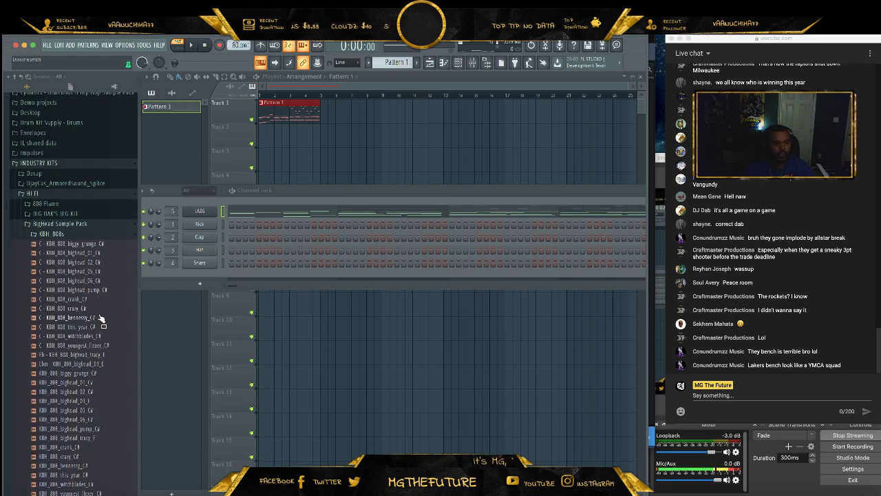
- Audition the 808 samples in the KBH_808s folder to find one matching the reference track
left_click(81, 382)
key("Down")
key("Down")
key("Down")
key("Down")
key("Down")
key("Down")
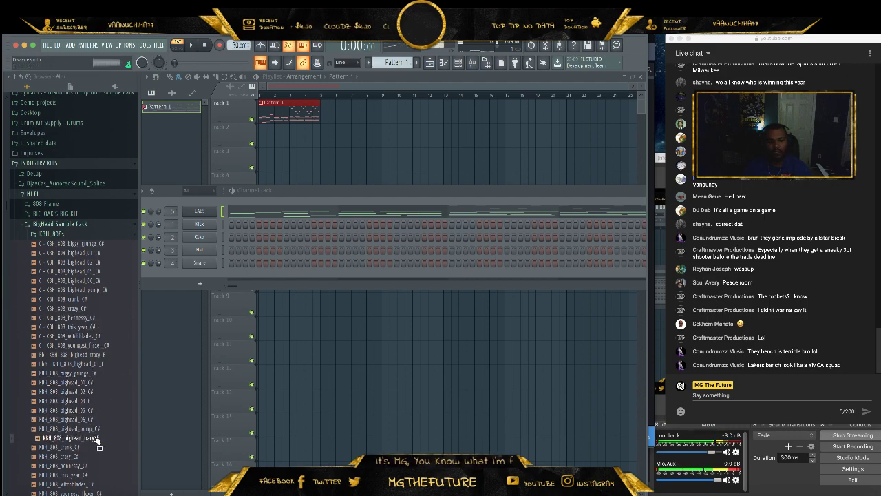
key("Down")
key("Down")
scroll(95, 373, "down", 5)
key("Down")
key("Down")
key("Down")
key("Down")
key("Up")
key("Up")
scroll(96, 331, "up", 5)
key("Up")
key("Up")
key("Up")
key("Up")
key("Up")
key("Up")
key("Up")
key("Up")
key("Up")
key("Up")
key("Up")
key("Up")
key("Up")
key("Up")
key("Up")
key("Up")
key("Up")
key("Up")
key("Up")
key("Up")
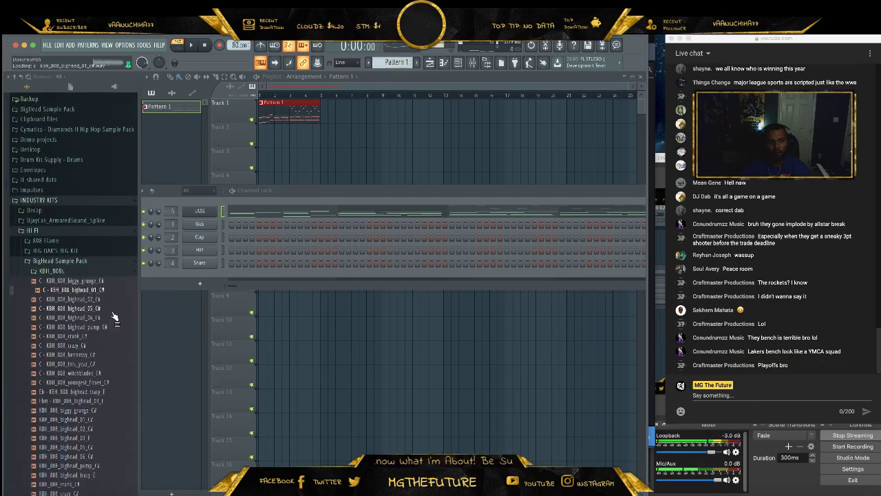
key("Down")
key("Down")
key("Down")
key("Down")
key("Down")
key("Down")
key("Down")
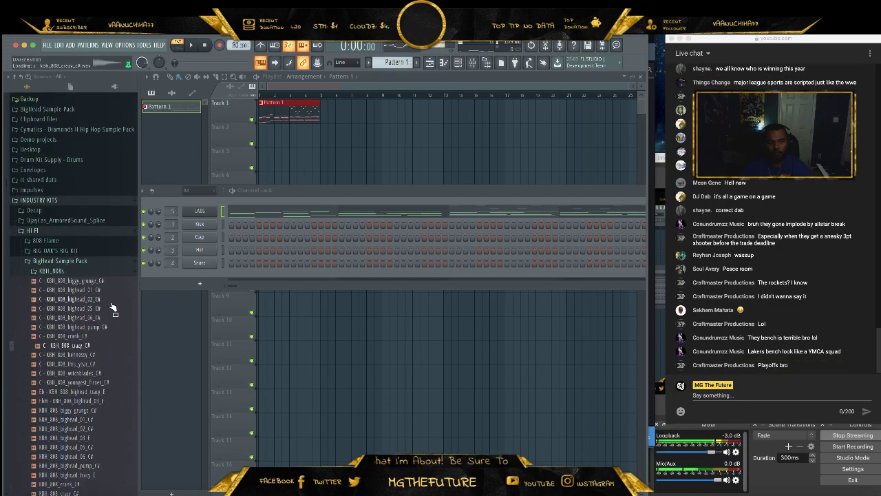
key("Down")
key("Down")
key("Down")
key("Down")
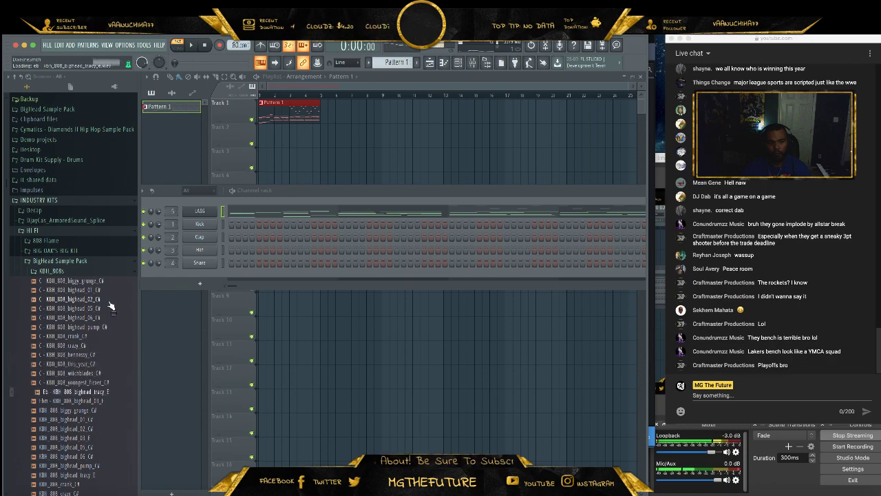
key("Down")
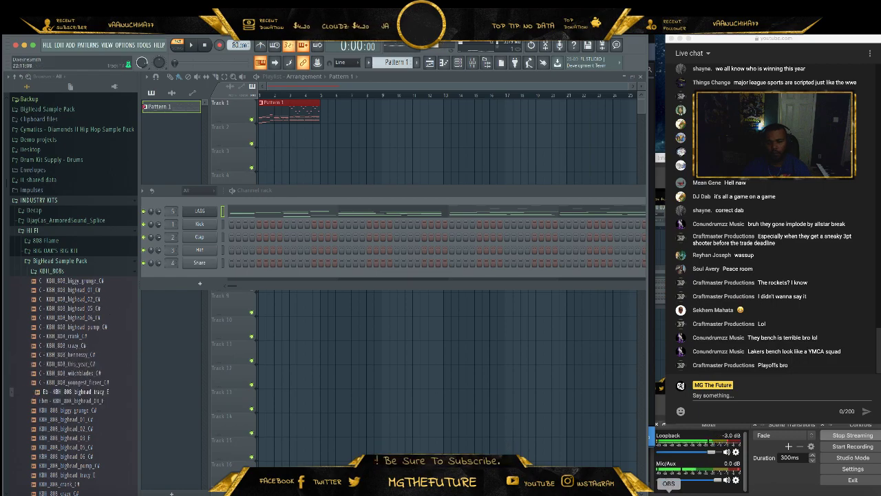
- Replay the bars 70 to 72 loop in Studio One for comparison and return to FL Studio
key("super+Tab")
key("space")
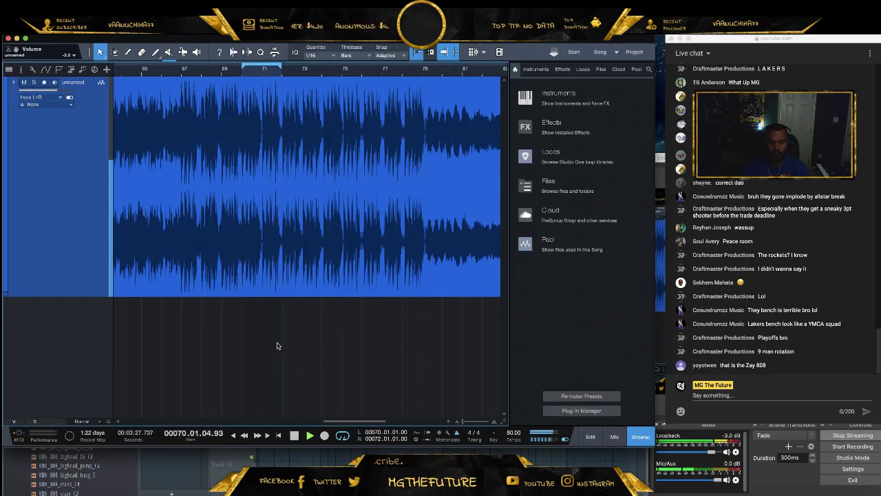
key("super+Tab")
- Collapse the BigHead Sample Pack folder and open the Zaytoven Official Kit's 808s folder
key("Up")
key("Up")
left_click(82, 263)
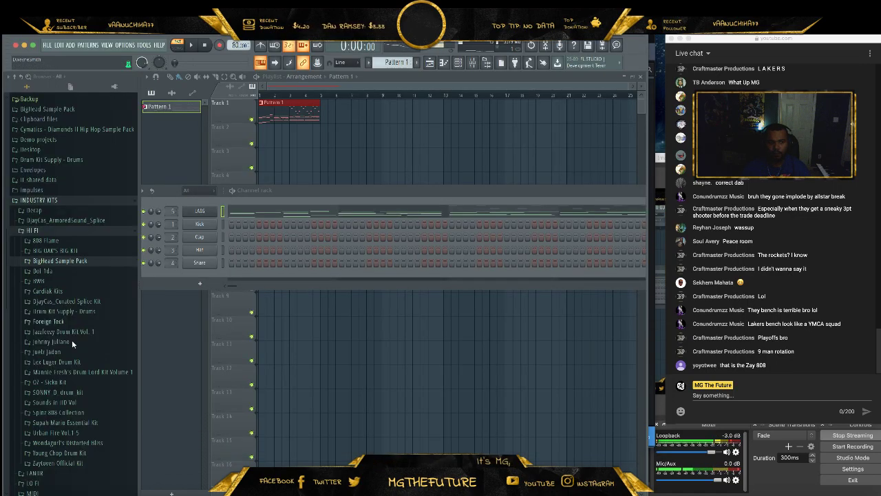
left_click(78, 462)
left_click(82, 435)
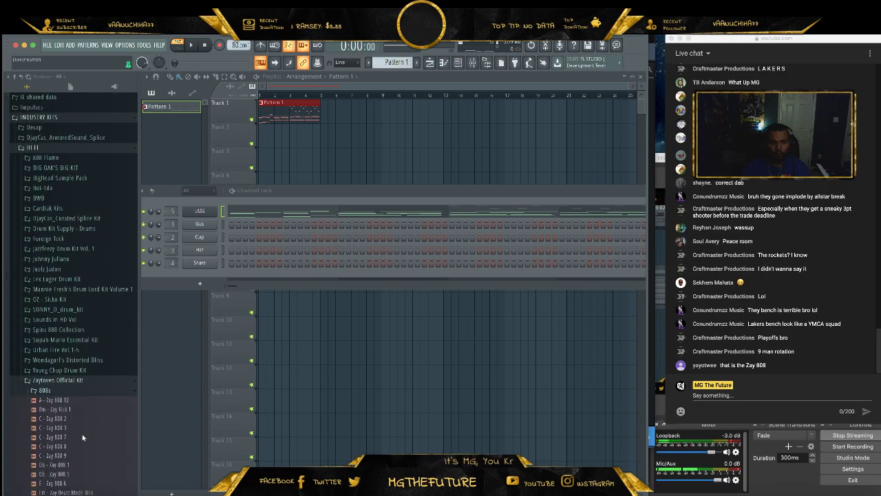
- Audition the Zay 808 samples down to Db - Zay 808 5 and compare with the reference loop in Studio One
left_click(84, 418)
key("Down")
key("Down")
key("Down")
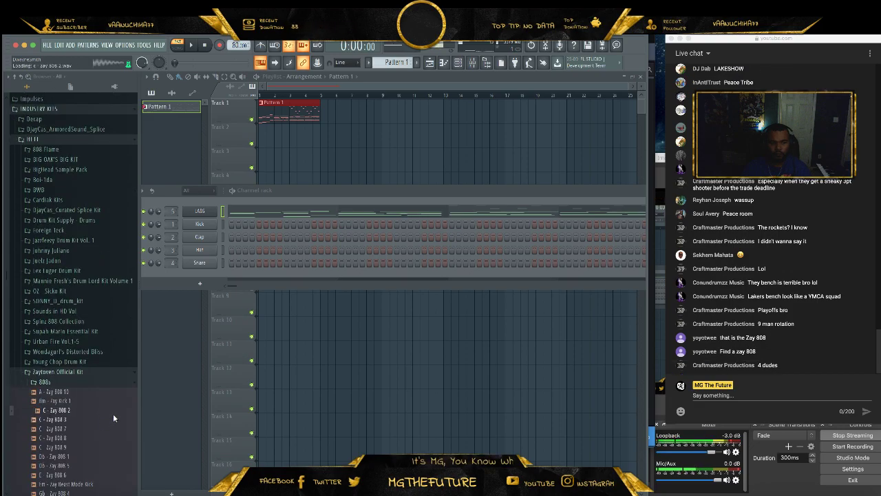
left_click(69, 429)
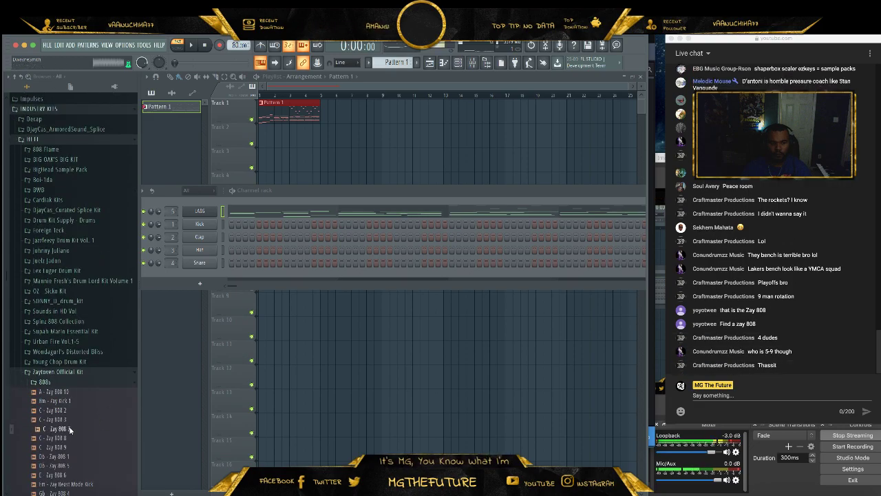
scroll(50, 417, "down", 5)
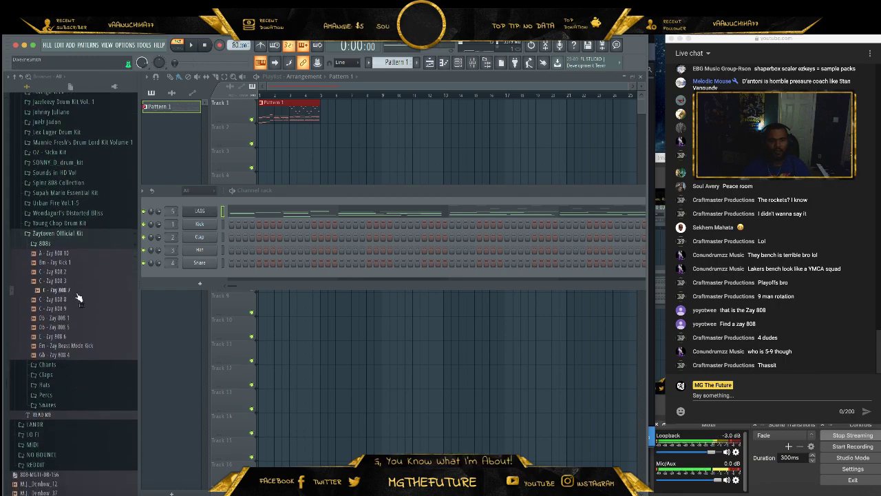
key("Down")
key("Down")
key("Down")
key("Down")
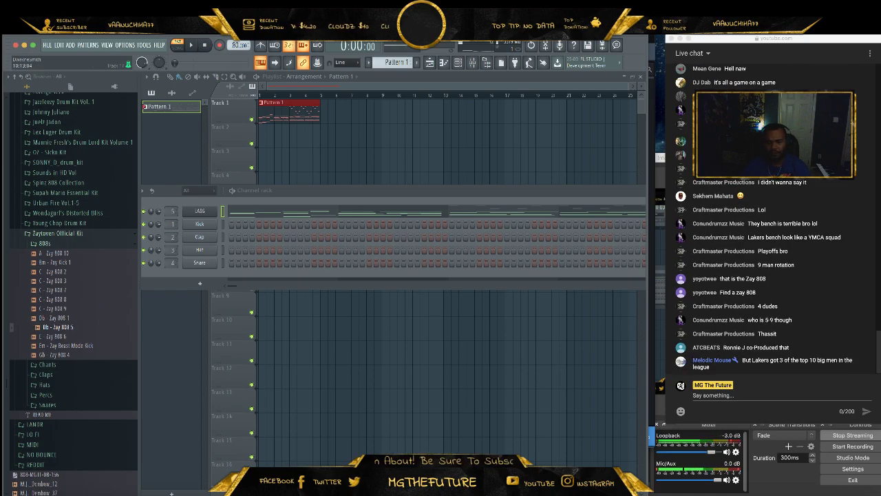
key("super+Tab")
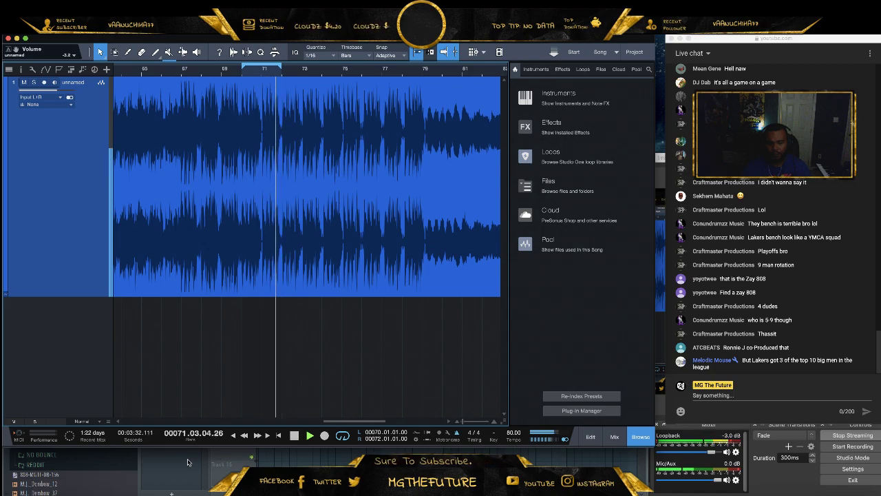
- Audition Em - Zay Beast Mode Kick and E - Zay 808 6 against the reference loop in Studio One
key("super+Tab")
key("space")
left_click(85, 346)
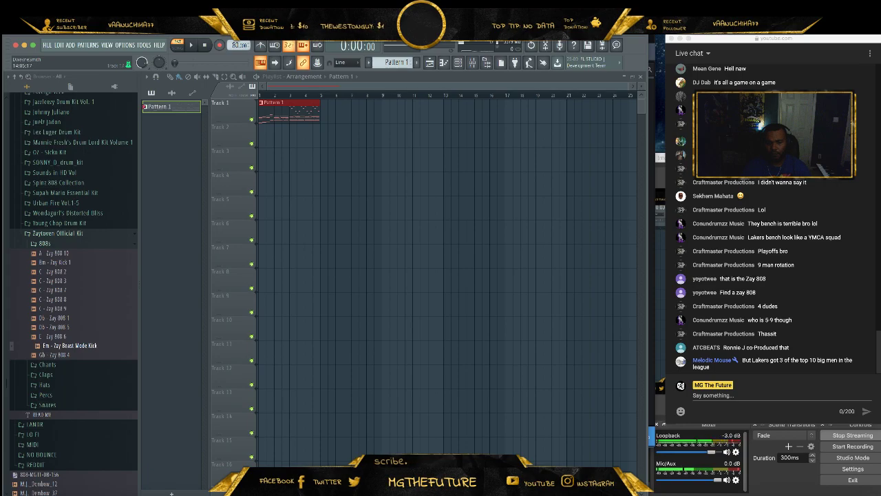
key("super+Tab")
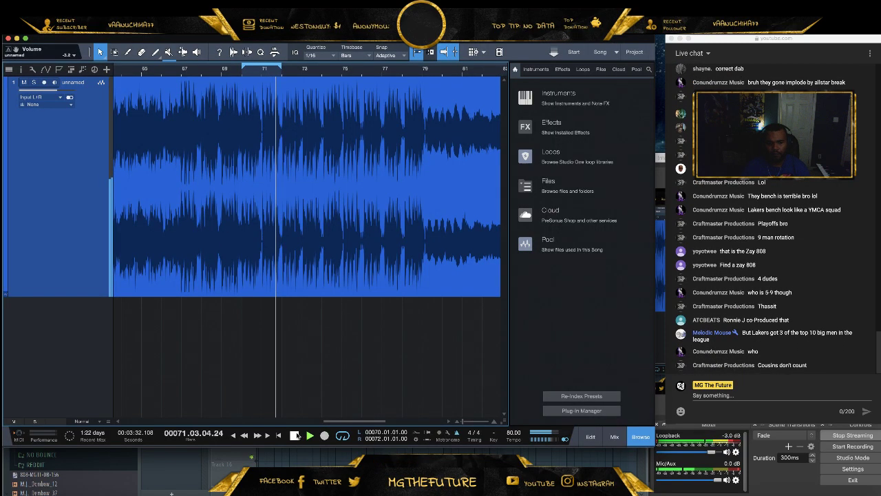
key("super+Tab")
left_click(79, 336)
left_click(79, 330)
left_click(81, 338)
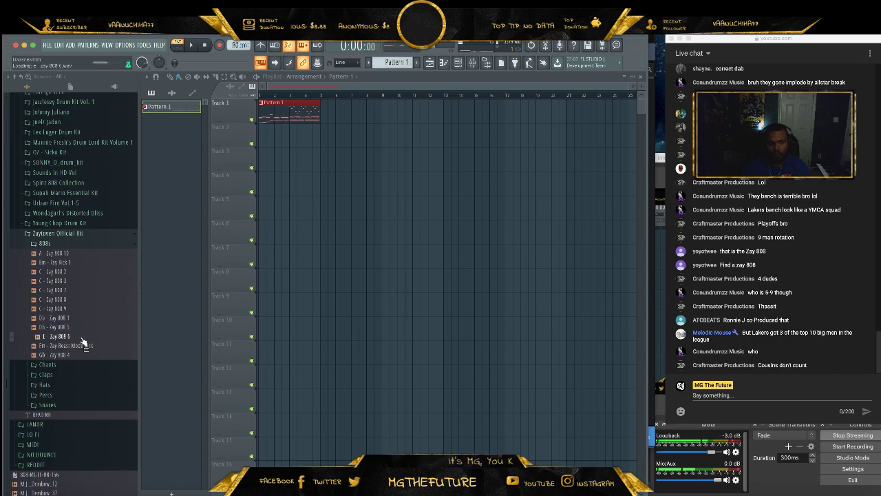
- Load the E - Zay 808 6 sample onto the first channel of the channel rack and close its settings
left_click(444, 63)
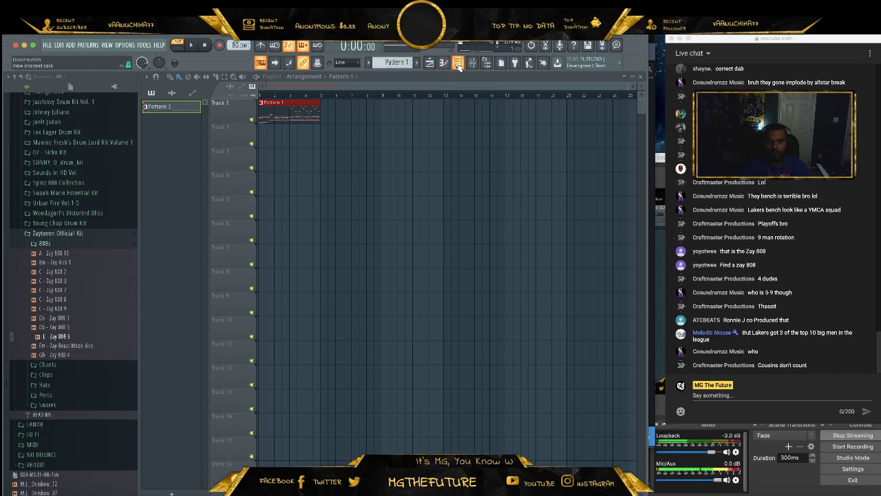
left_click_drag(69, 337, 208, 223)
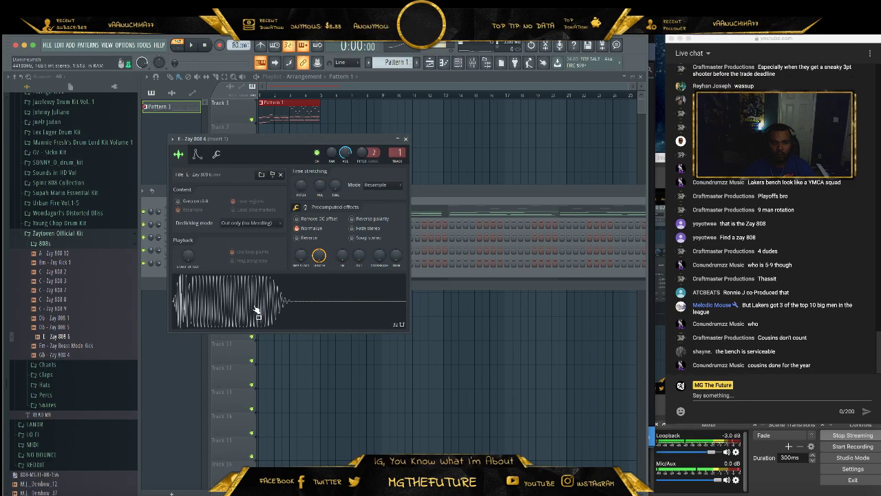
left_click(406, 140)
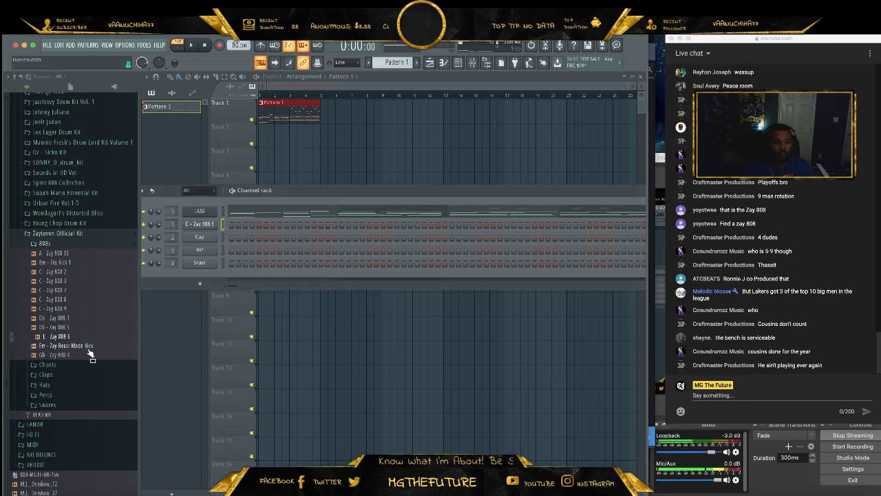
- Open the E - Zay 808 6 sample in Newtone to check its pitch, and close the editor
right_click(79, 336)
left_click(146, 364)
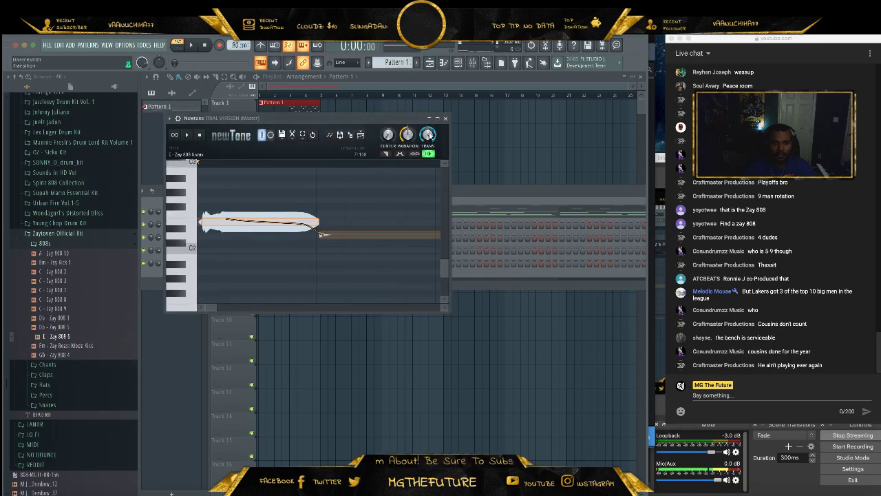
left_click(448, 118)
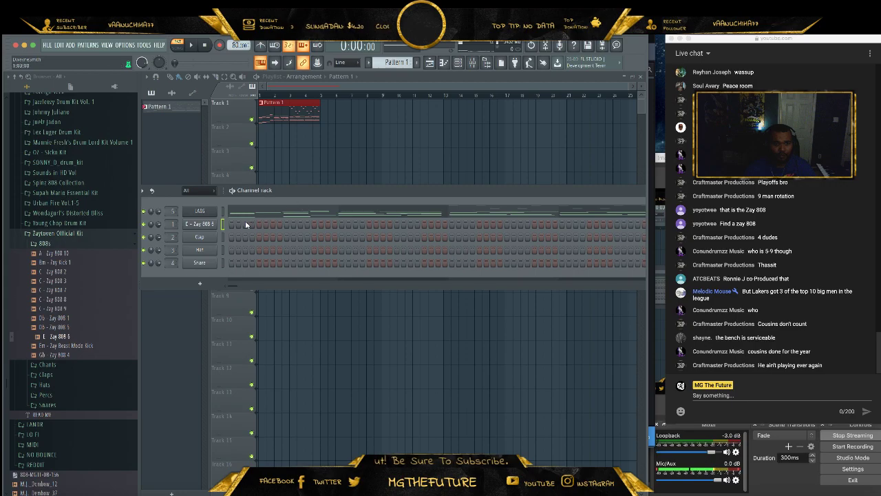
- Set the 808 channel's root note to F5 and make its polyphony mono
left_click(202, 225)
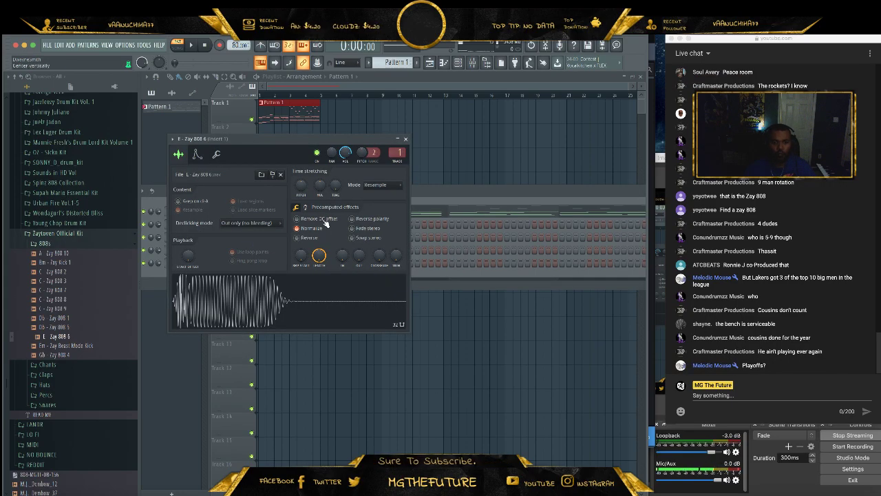
left_click(216, 155)
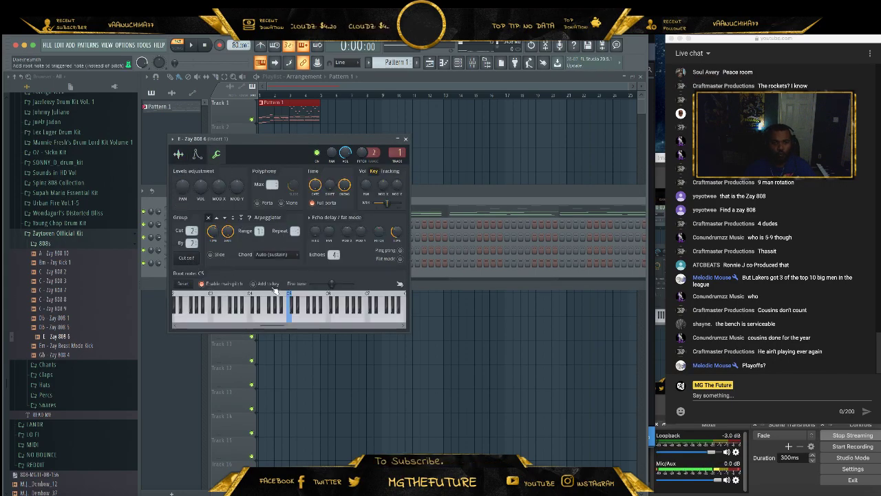
right_click(302, 315)
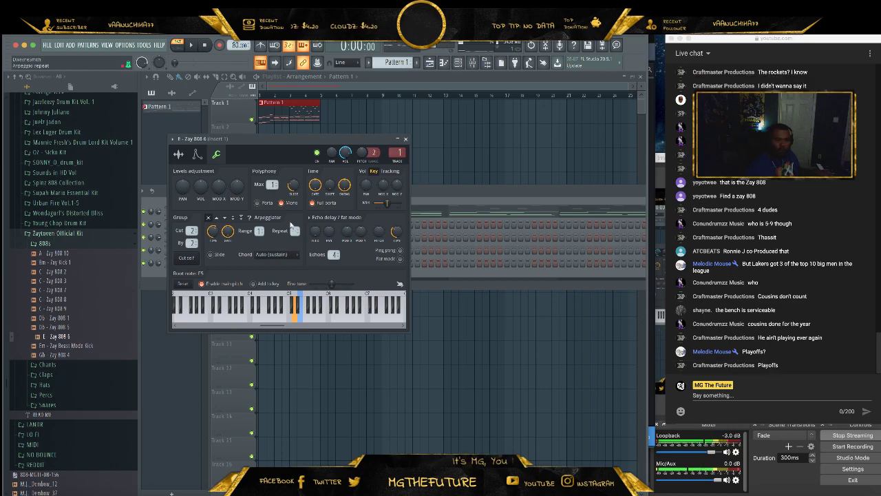
- Shape the 808's volume envelope with full hold and no decay or sustain, and close the channel settings
left_click(197, 154)
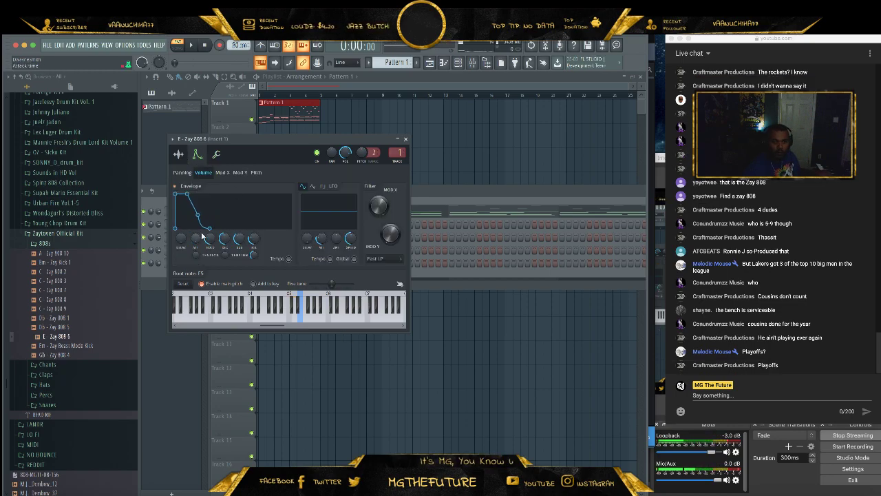
left_click_drag(227, 239, 234, 242)
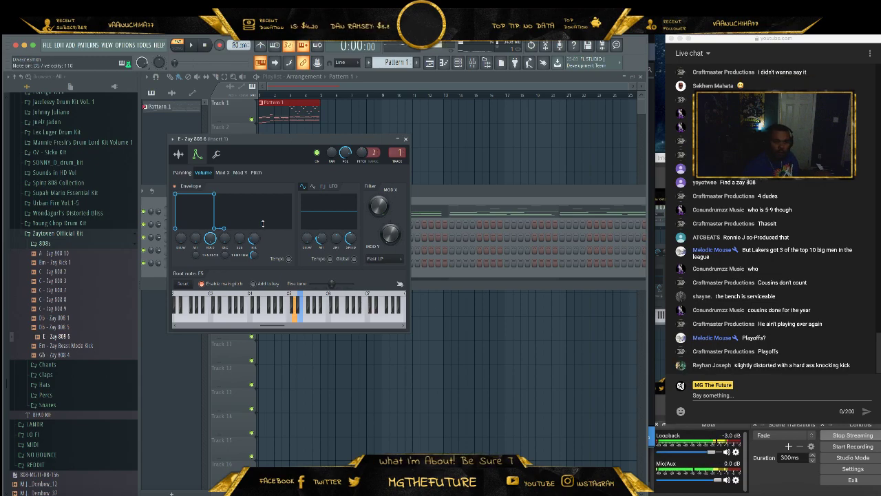
left_click(405, 140)
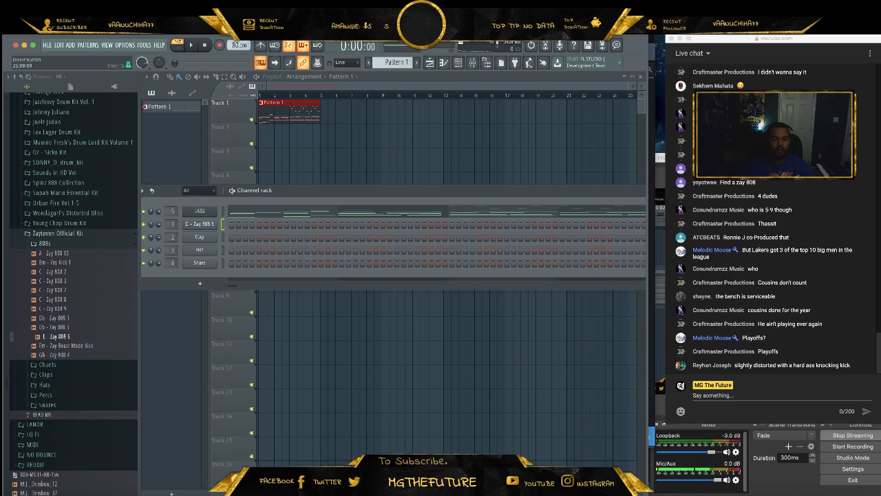
- Check the reference loop in Studio One, switch back to FL Studio and select bar 1 of the playlist for looping
left_click(495, 491)
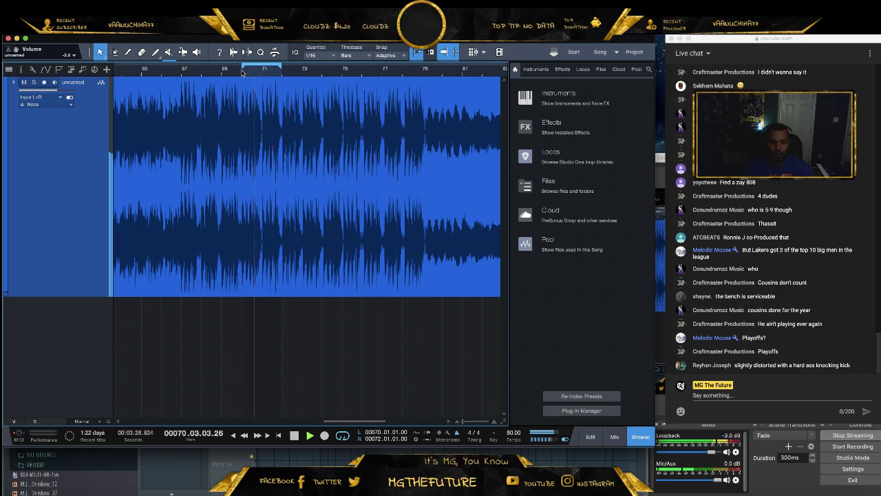
left_click(218, 461)
double_click(270, 95)
- Bring up the channel rack and create a new pattern named 808
left_click(458, 63)
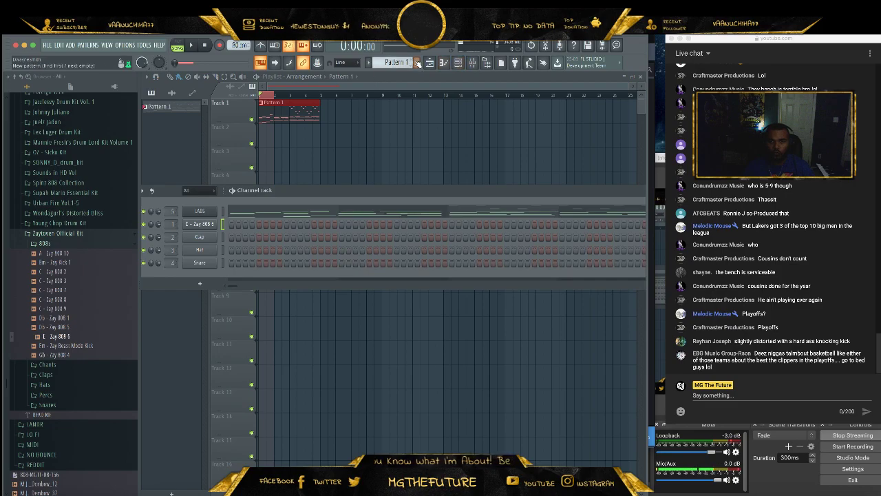
key("F4")
type("808")
key("Return")
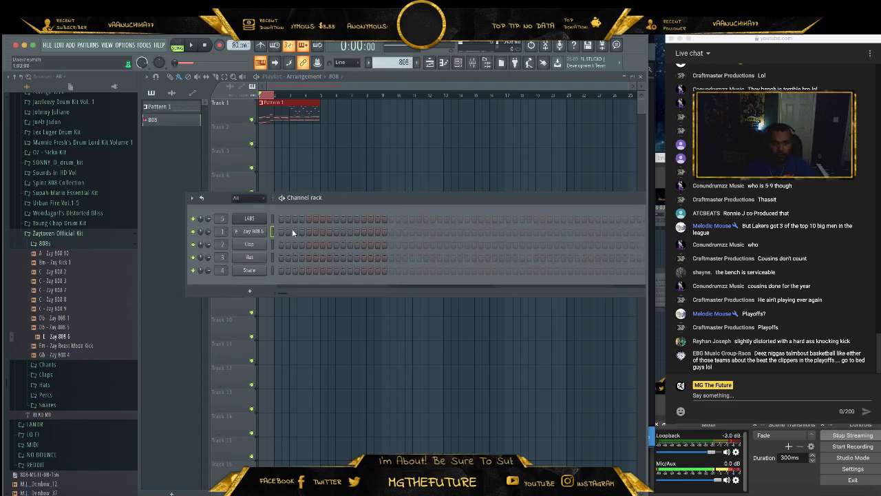
- Place the 808 pattern at bar 1 of Track 2 and play the one-bar loop
left_click(268, 142)
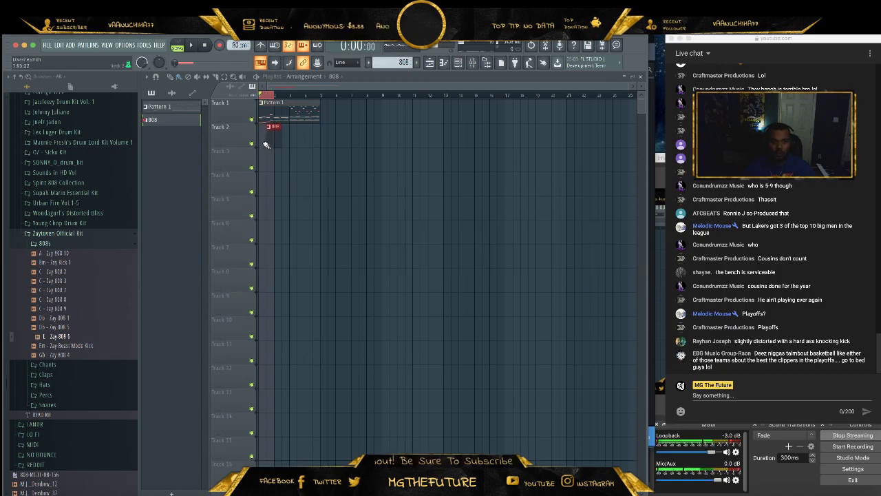
left_click_drag(271, 139, 265, 139)
key("space")
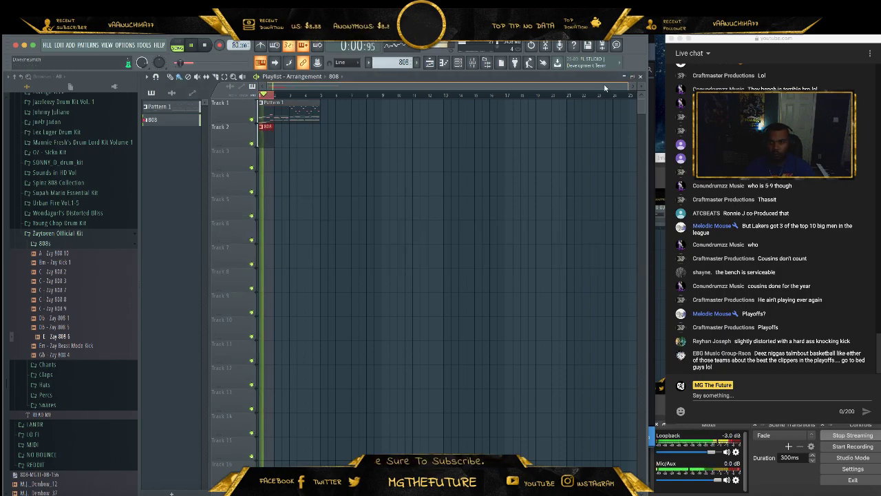
left_click_drag(624, 85, 326, 93)
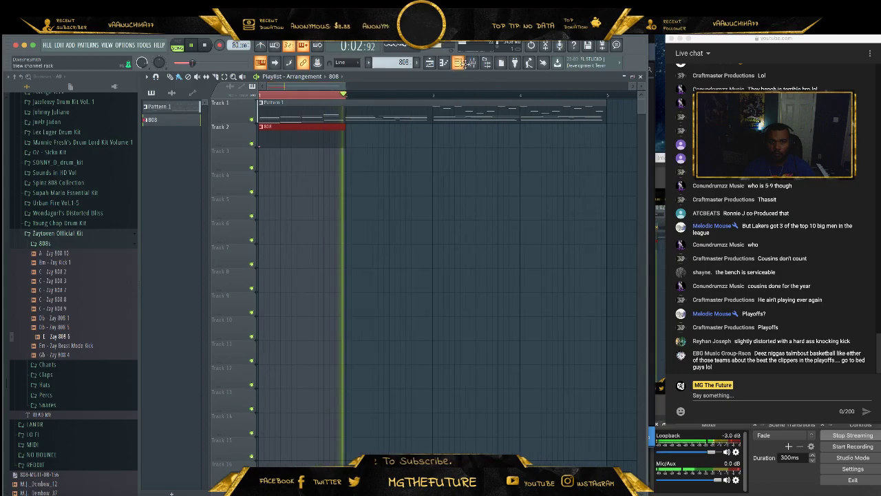
left_click(472, 62)
left_click(563, 108)
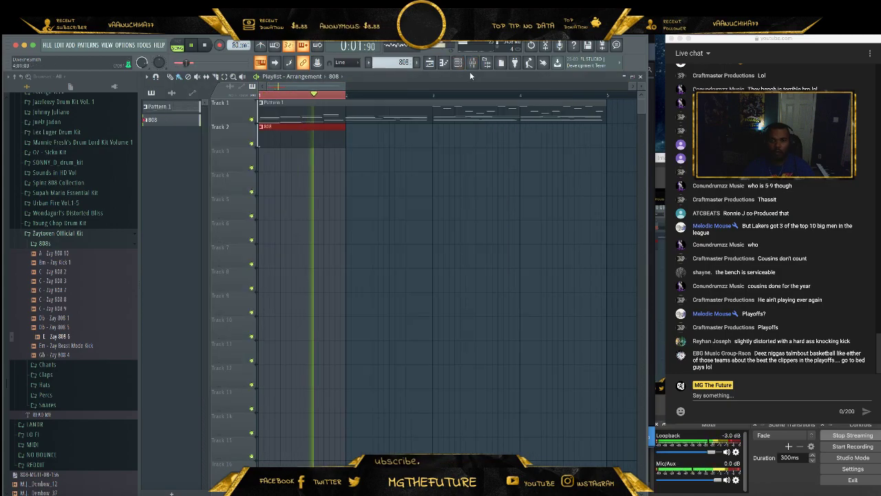
- Add E - Zay 808 6 hits on steps 4, 7, 8 and 11 of the 808 pattern
left_click(458, 62)
left_click(302, 232)
left_click(323, 232)
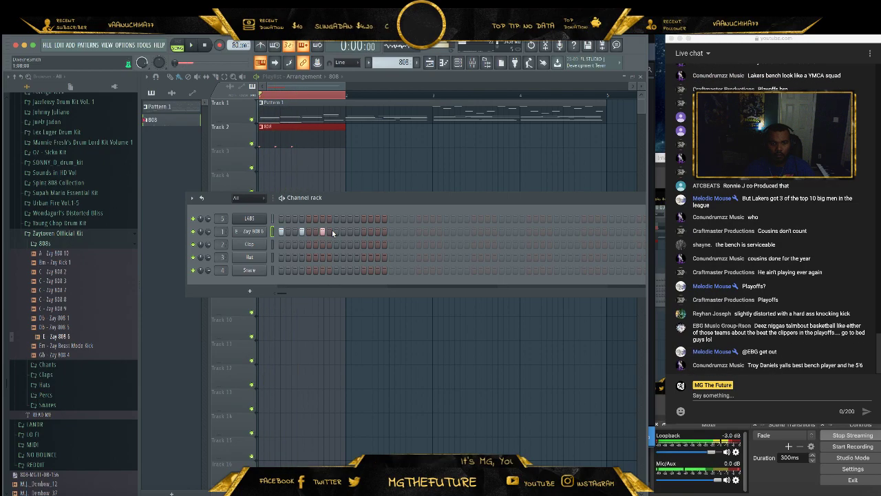
left_click(336, 232)
left_click(336, 231)
left_click(329, 232)
left_click(352, 232)
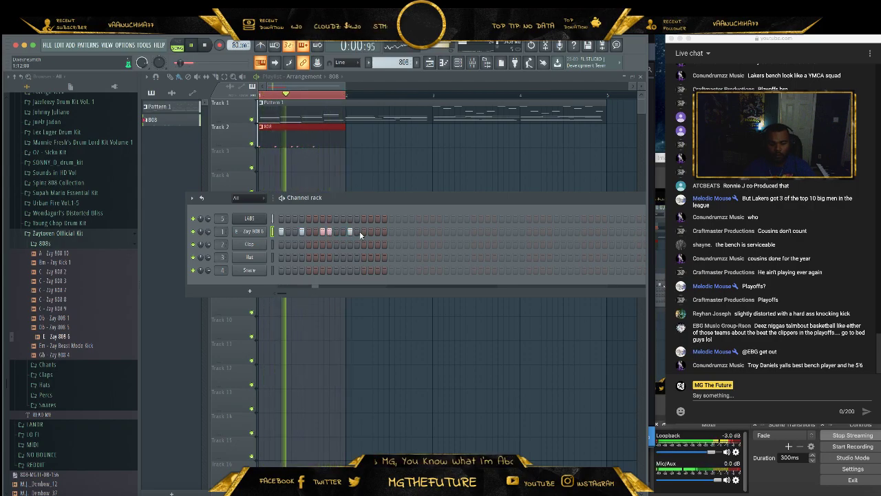
- Rearrange the 808 hits onto steps 1, 4, 7, 10 and 11, and stop playback
right_click(322, 231)
right_click(350, 232)
right_click(329, 231)
left_click(323, 231)
left_click(349, 232)
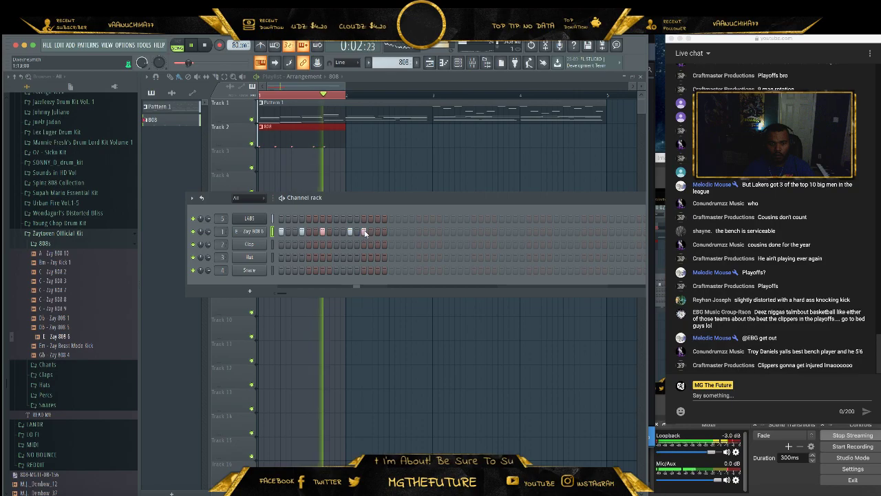
left_click(343, 232)
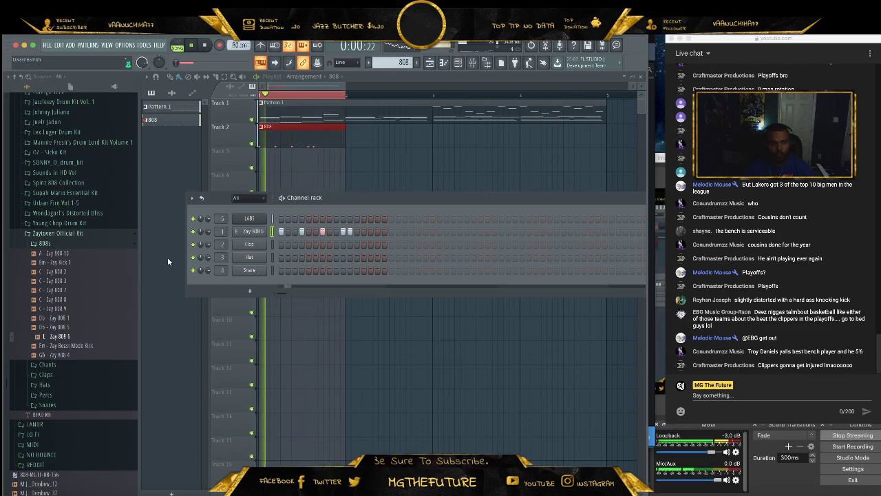
key("space")
- Collapse the Zaytoven 808s and industry kit folders and open the #VARIOUS folder in the browser
left_click(117, 246)
scroll(114, 305, "up", 5)
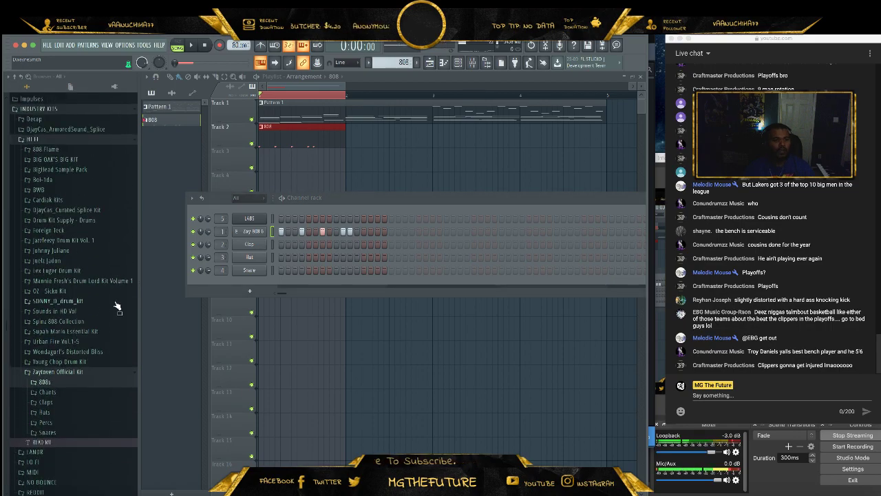
scroll(60, 148, "up", 5)
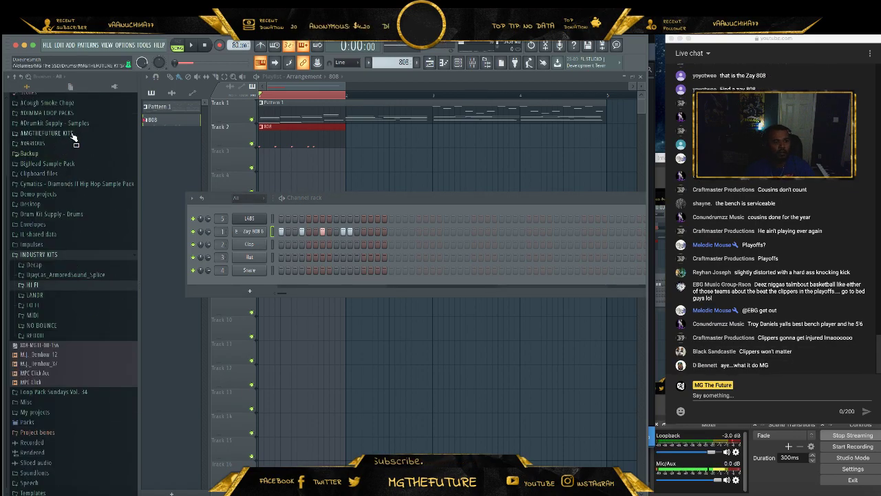
scroll(76, 144, "up", 5)
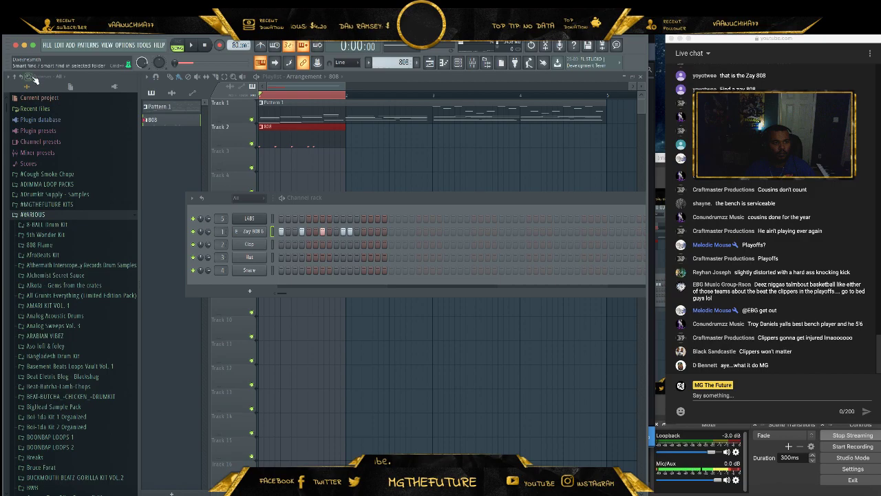
- Try searching the whole browser for "rev", and collapse the Current project folder
left_click(35, 79)
type("rev")
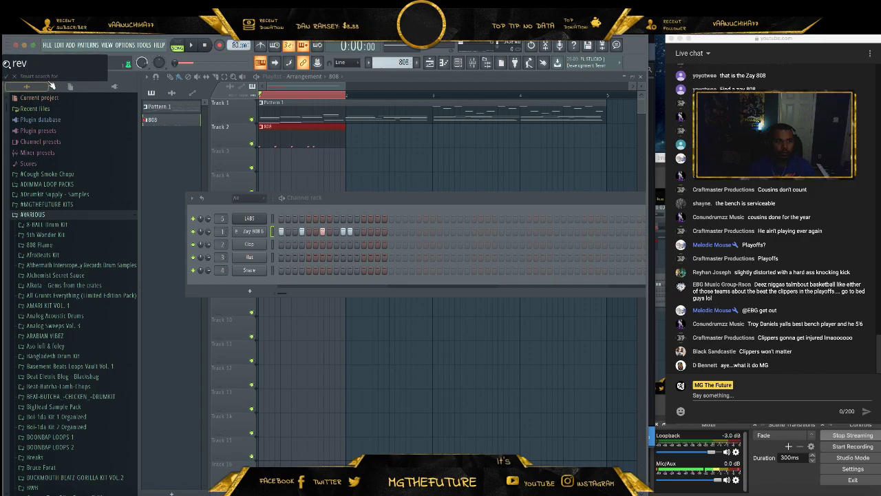
key("Return")
scroll(108, 214, "up", 10)
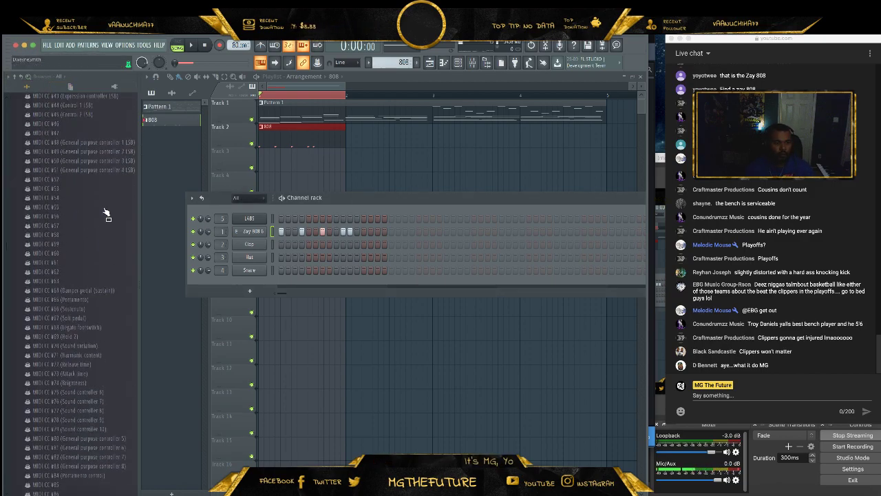
left_click(39, 83)
key("Escape")
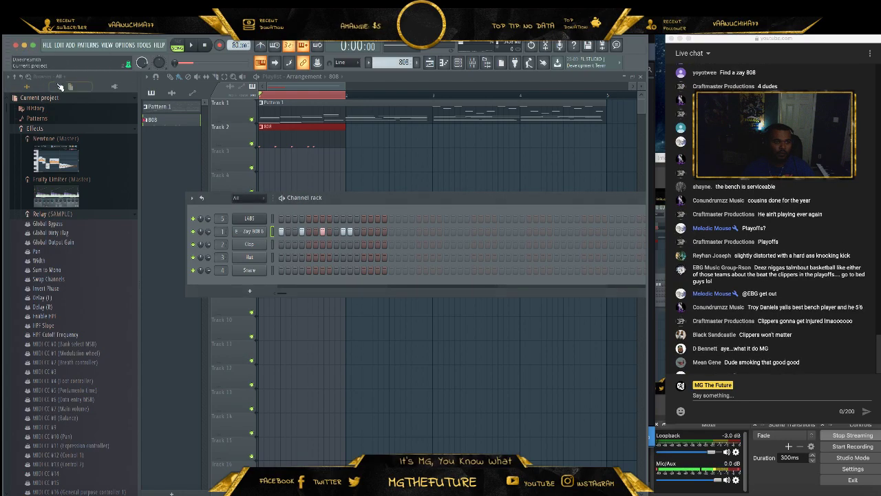
left_click(31, 98)
- Search only within the #VARIOUS folder for "rev" and audition the Rev_Crsh sample
right_click(70, 213)
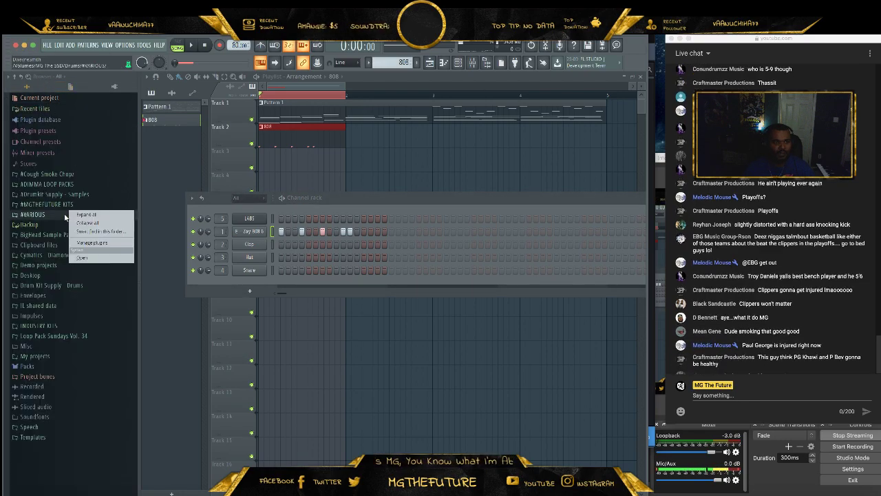
left_click(117, 231)
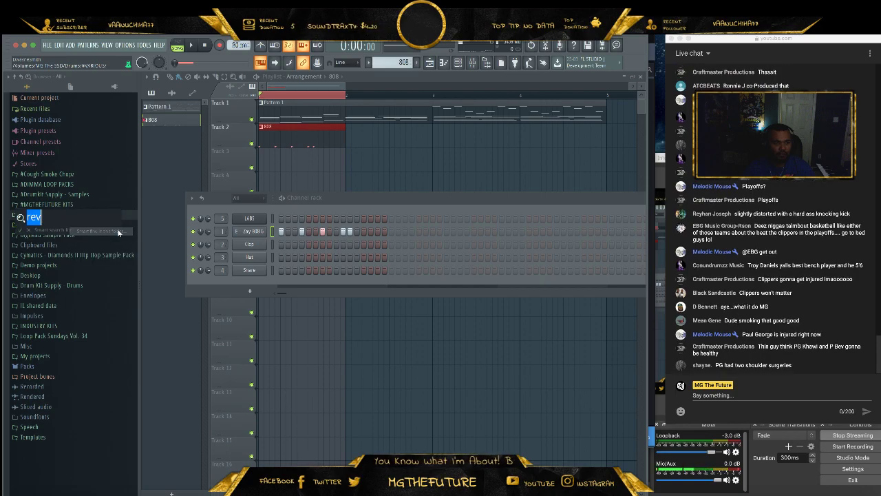
type("rev")
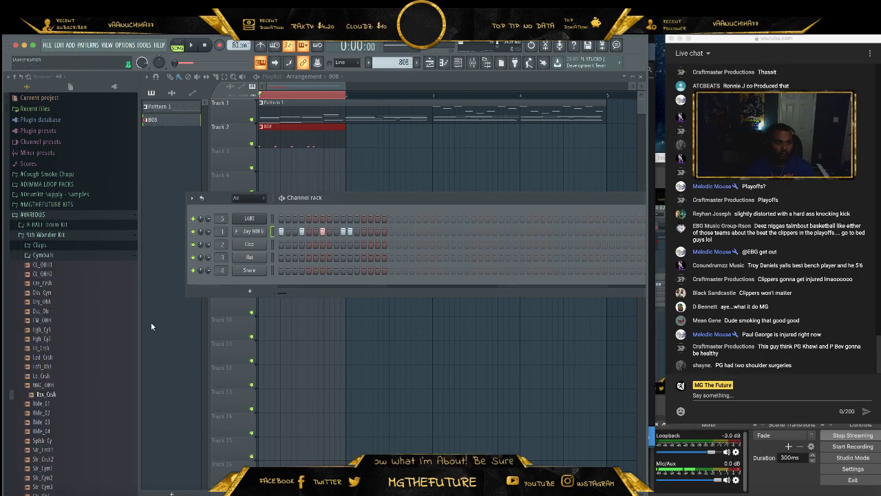
left_click(75, 397)
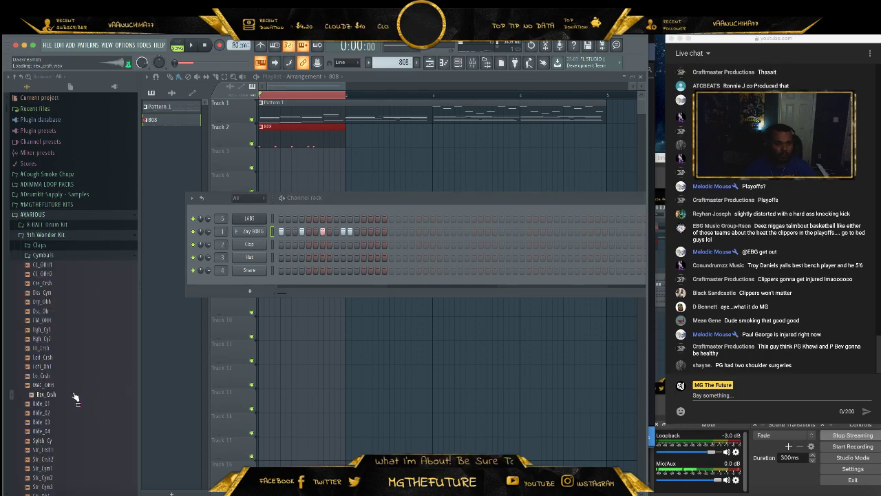
- Collapse the 9th Wonder Kit folder, switch to Finder and EasyFind, and open the Drums folder on the MG The SSD drive
left_click(82, 237)
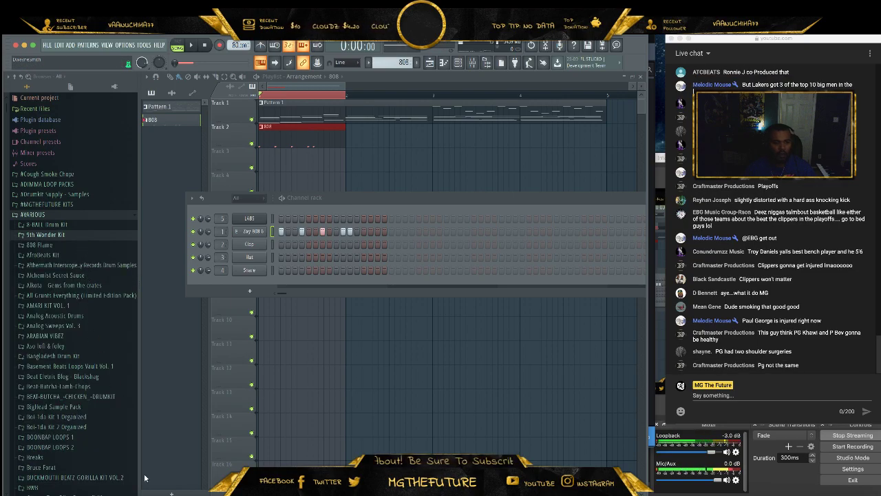
left_click(26, 493)
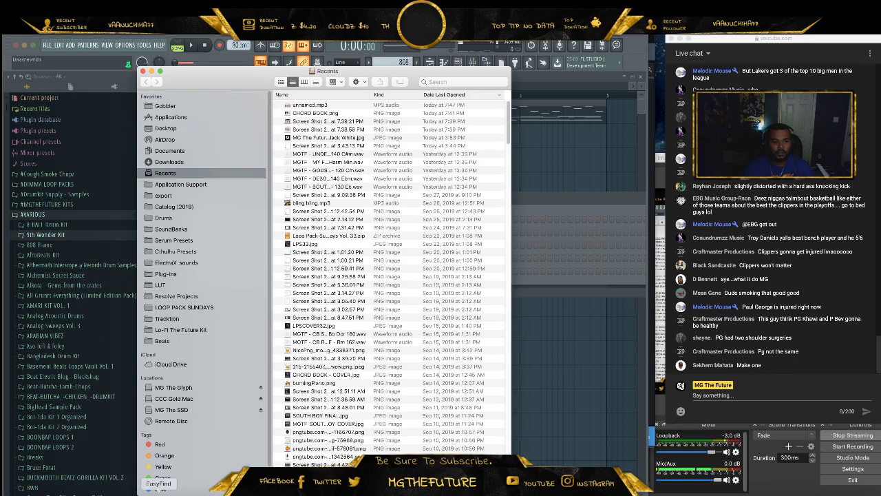
left_click(159, 493)
left_click(182, 411)
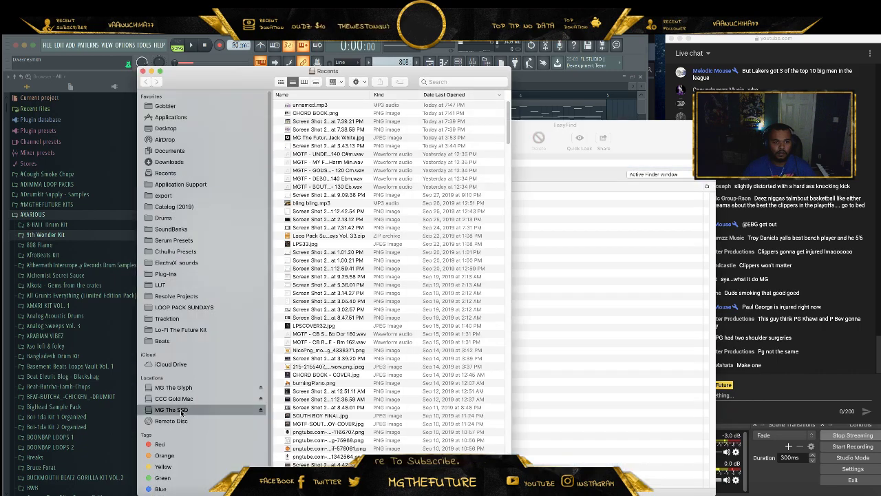
left_click(181, 412)
double_click(302, 137)
- Search the Drums folder for "reverse scratch" in EasyFind
left_click(580, 161)
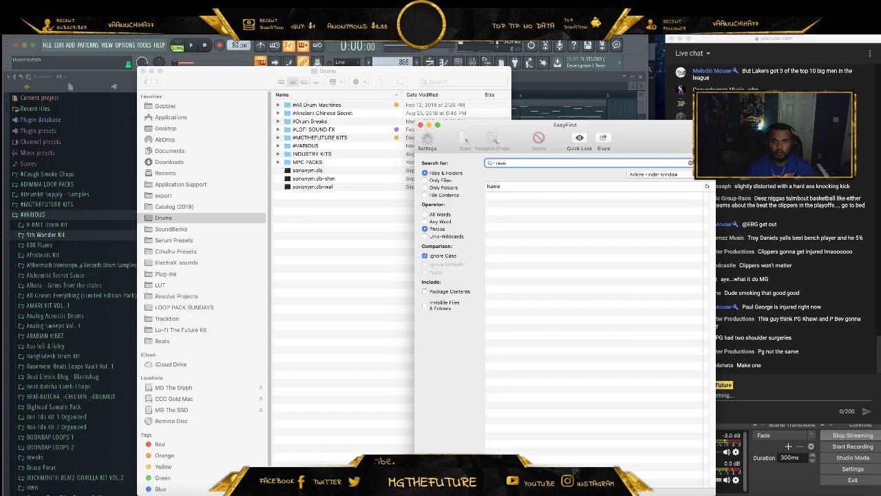
type("reverse scratch")
key("Return")
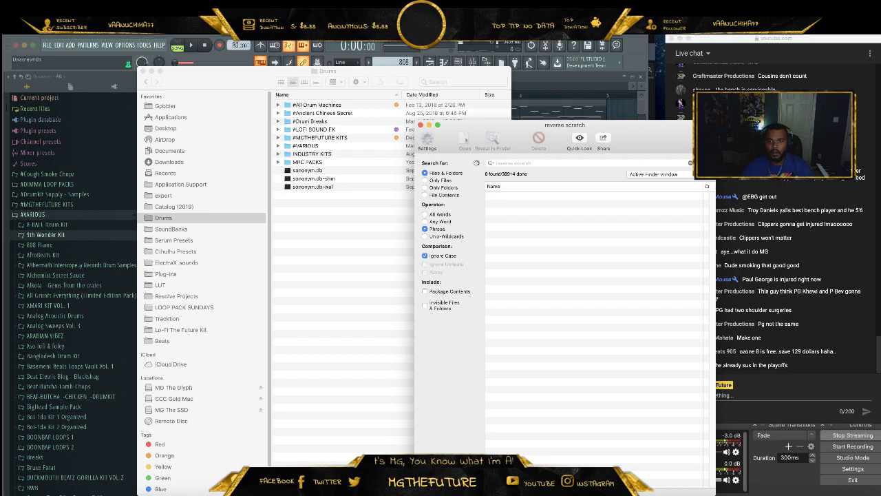
- Replace the EasyFind search term with "scratch" and run the search
type("r")
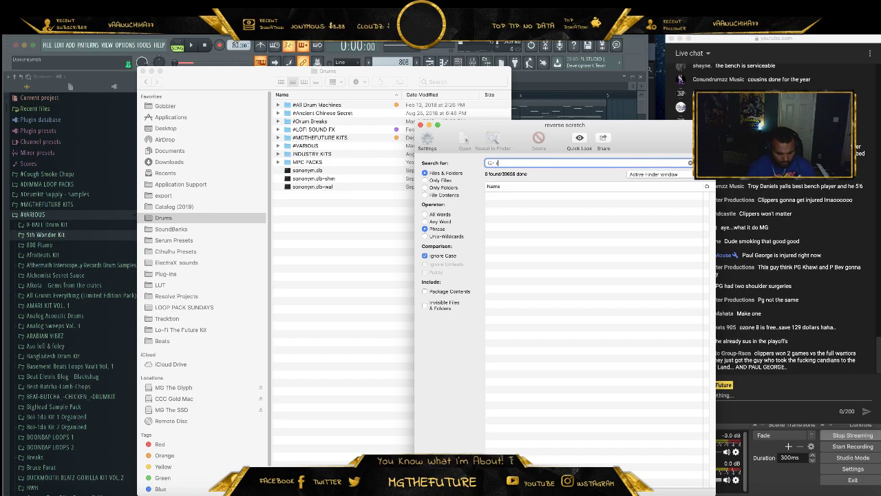
key("BackSpace")
key("BackSpace")
key("BackSpace")
type("scratc")
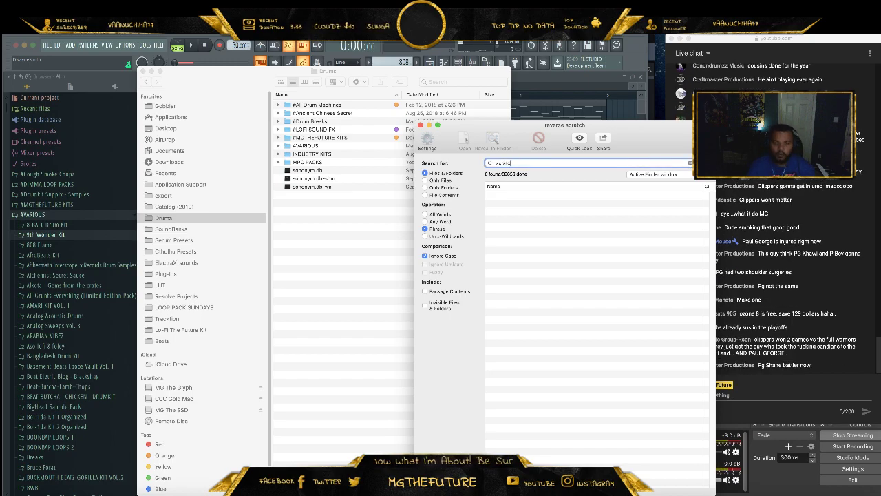
type("h")
key("Return")
- Preview BWB 5 Fx Scratch (2).wav and BWB 5 Fx Scratch (1).wav from the search results
left_click(541, 219)
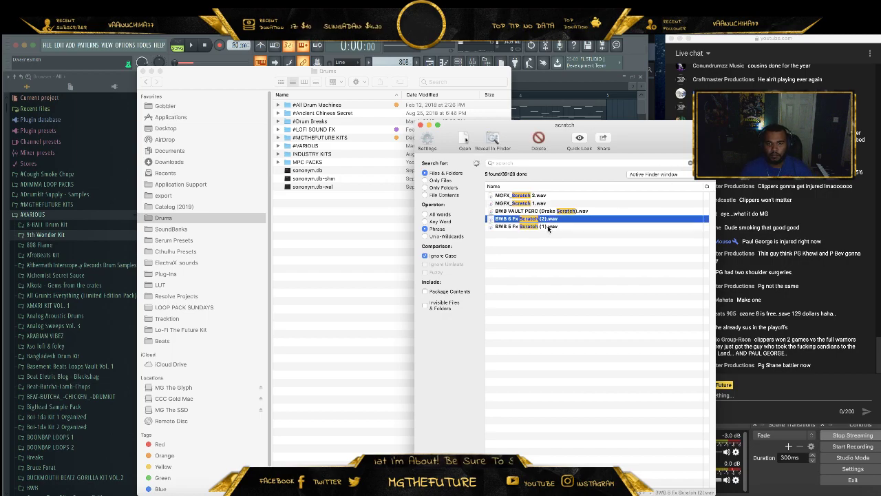
key("space")
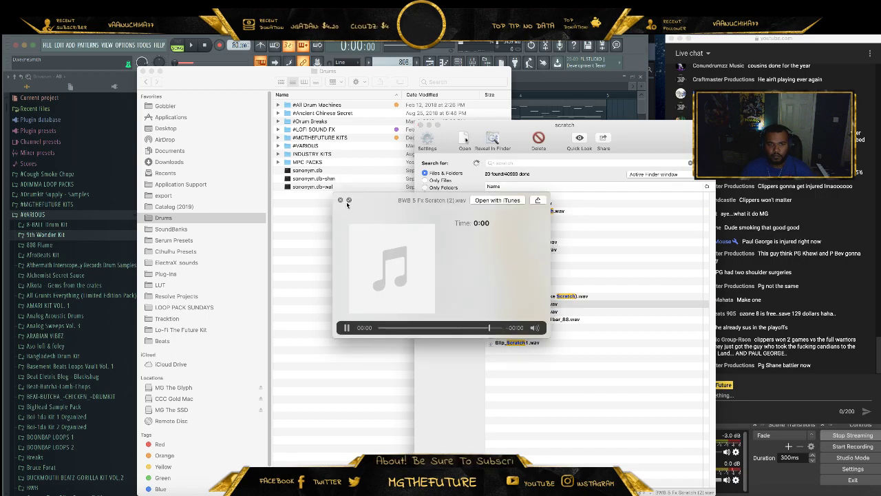
key("space")
left_click(540, 311)
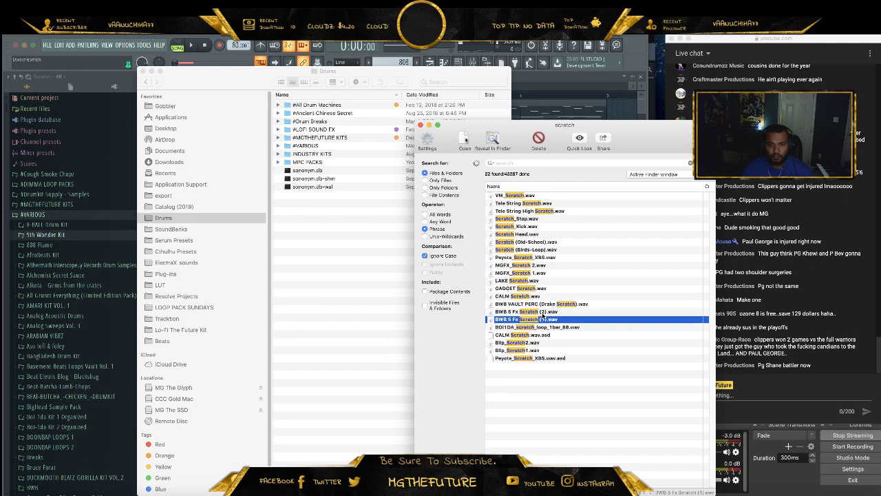
key("space")
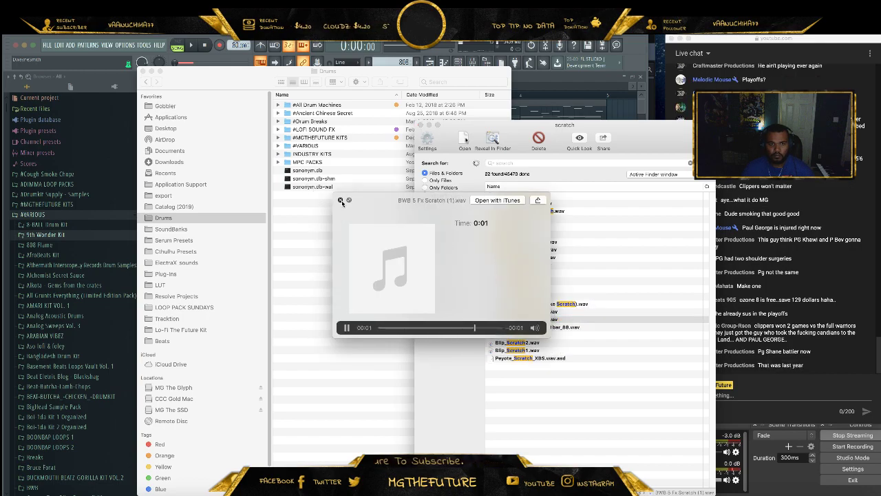
key("space")
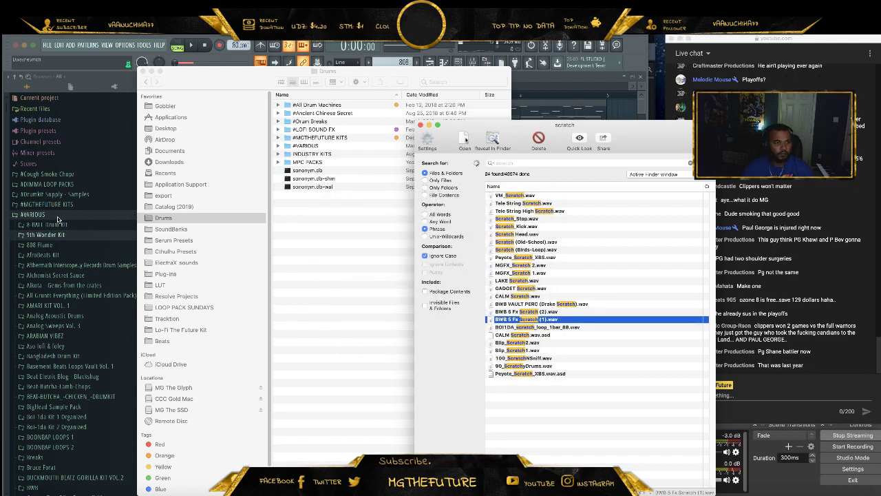
- Switch back to FL Studio, collapse the #VARIOUS folder, and open the BWB folder inside the HI FI folder of INDUSTRY KITS
left_click(58, 218)
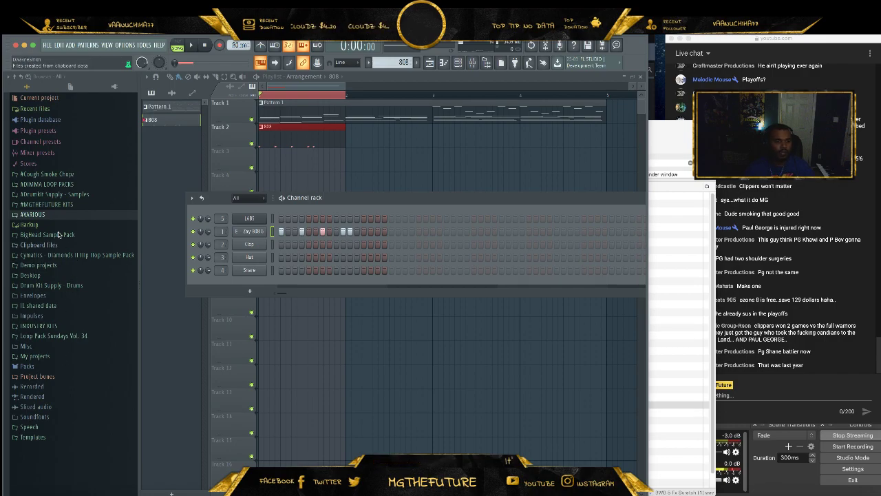
left_click(61, 327)
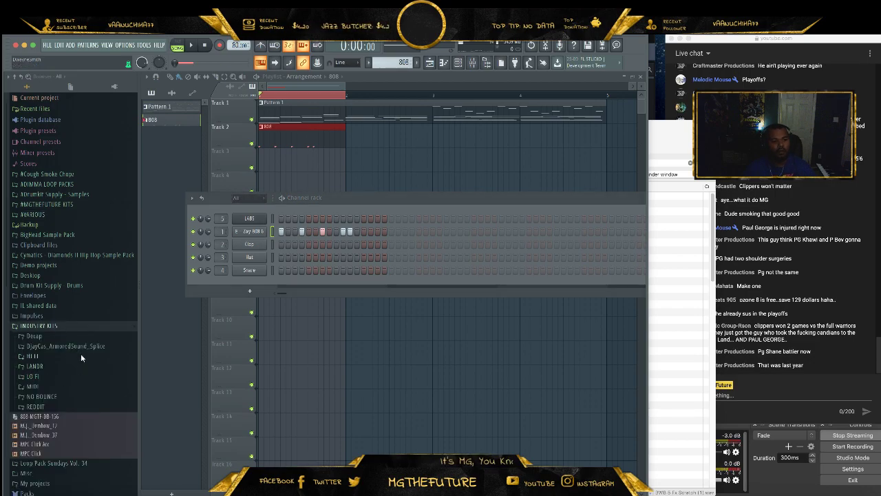
left_click(58, 353)
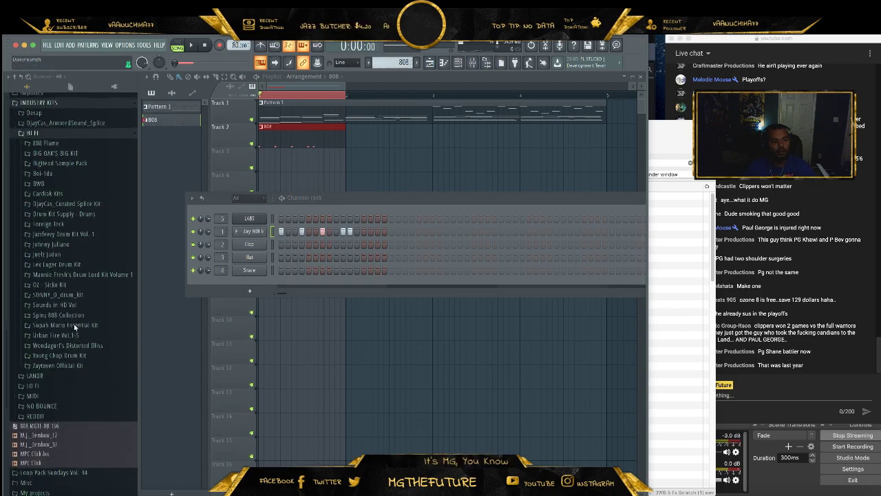
left_click(74, 182)
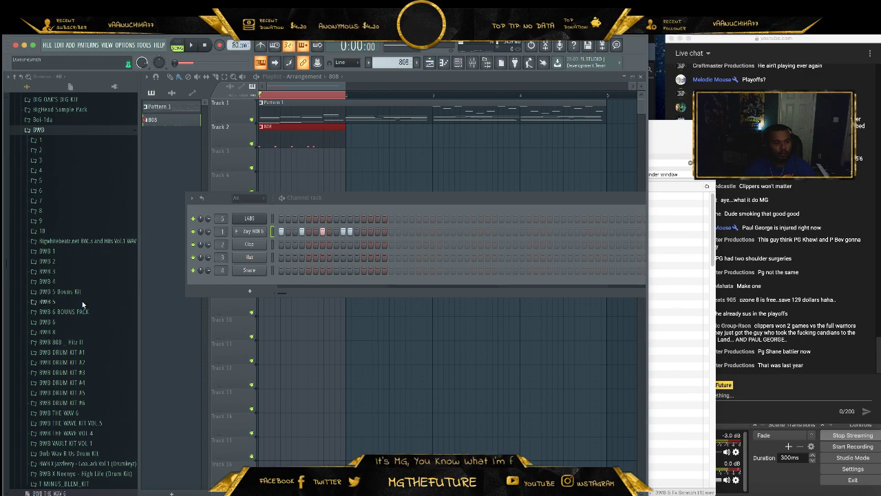
- Look for the scratch sample in the BWB 5 folder's snap, FX and crash subfolders, and collapse the BWB 5 folder
left_click(82, 301)
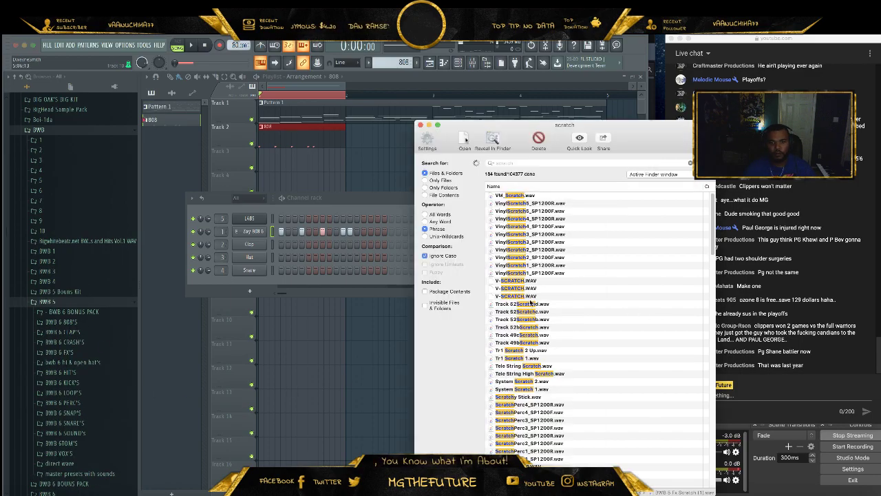
scroll(541, 320, "down", 15)
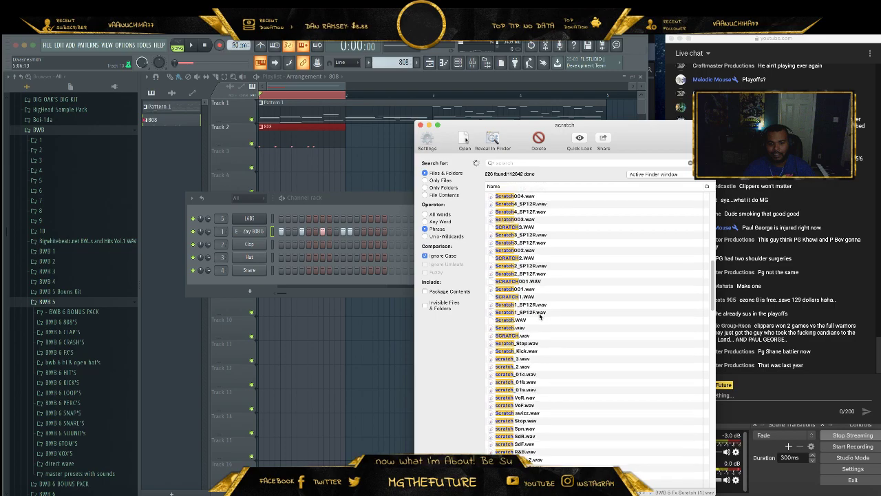
left_click(69, 413)
left_click(69, 413)
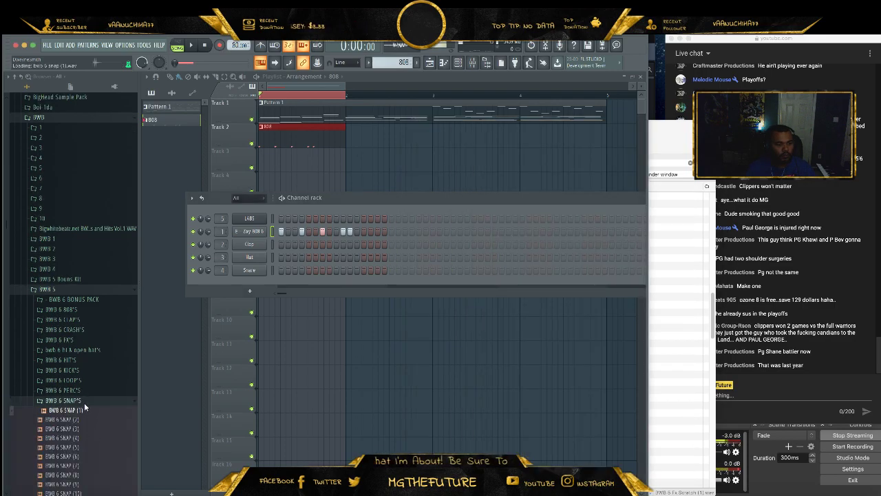
left_click(86, 342)
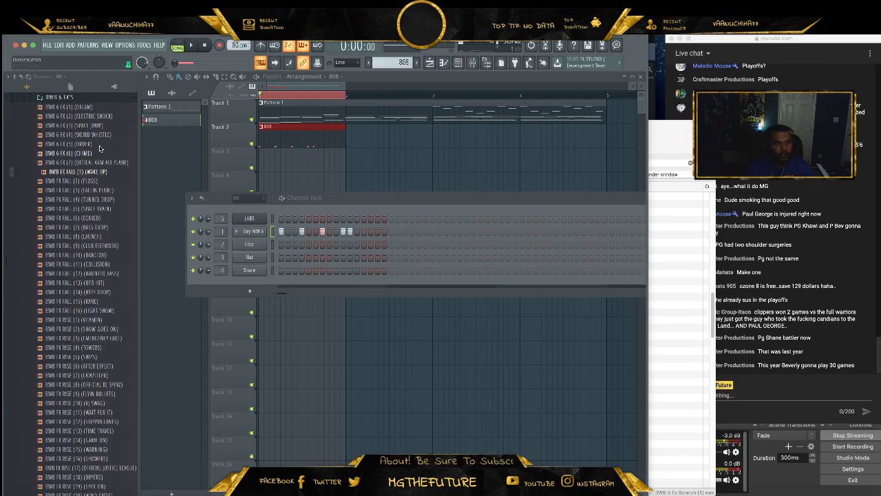
scroll(91, 193, "up", 5)
left_click(86, 229)
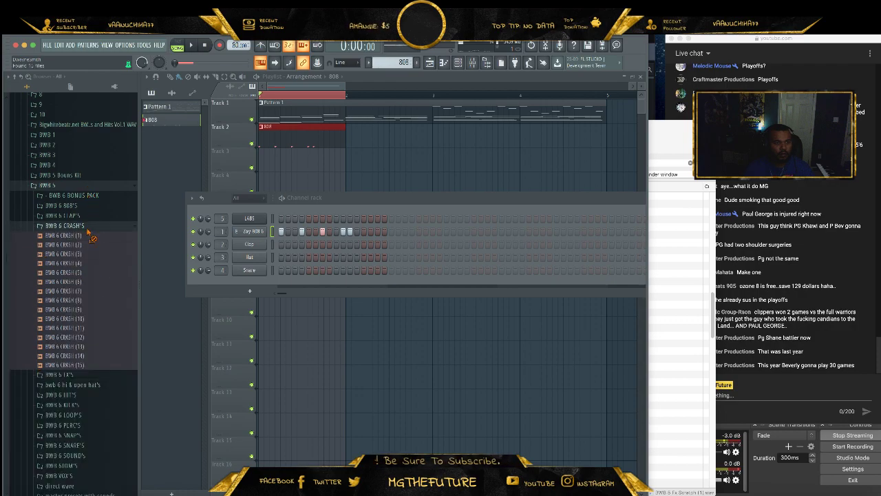
left_click(65, 225)
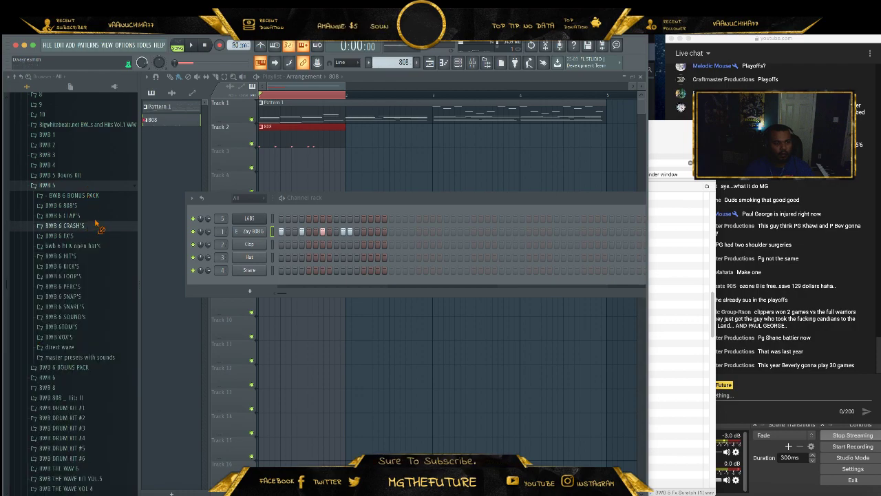
left_click(81, 186)
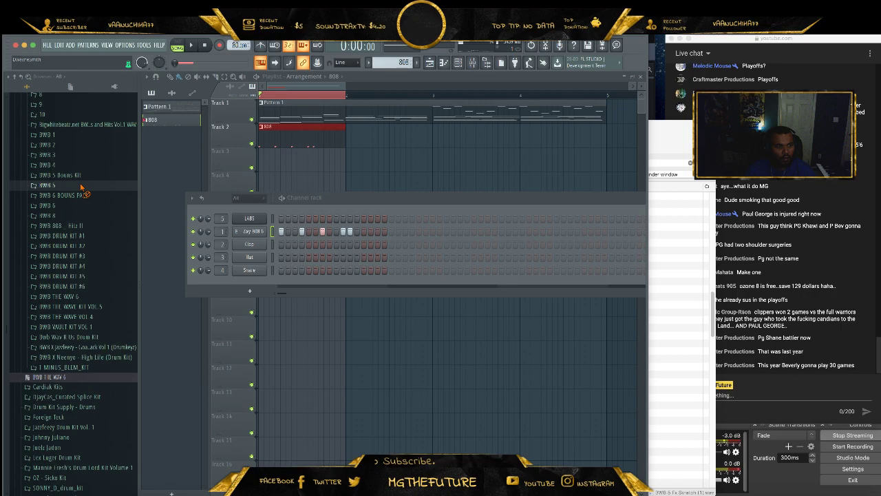
- Open the BWB DRUM KIT #5 folder, then reveal BWB 5 Fx Scratch (1).wav in Finder from EasyFind and enlarge the window to show its path
left_click(100, 276)
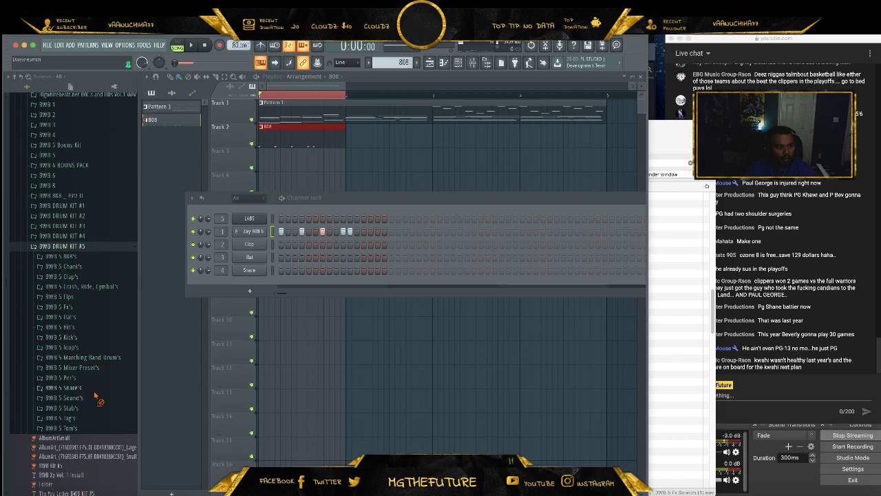
left_click(685, 302)
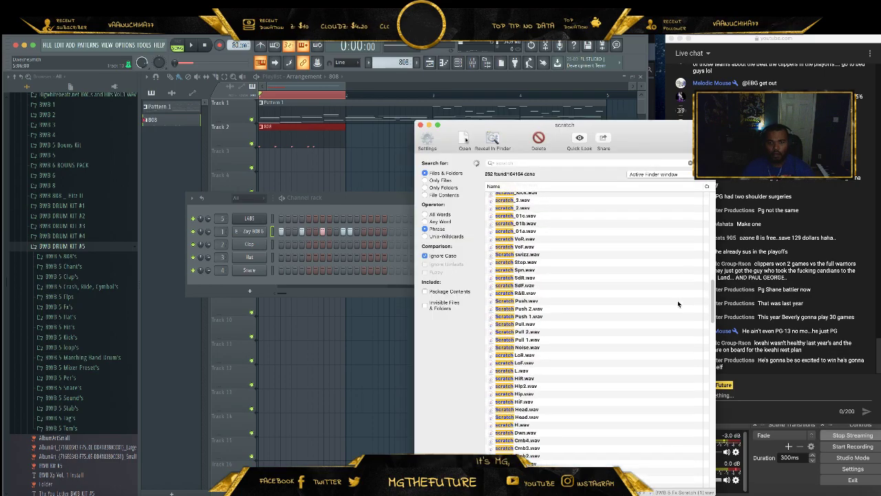
scroll(667, 288, "down", 10)
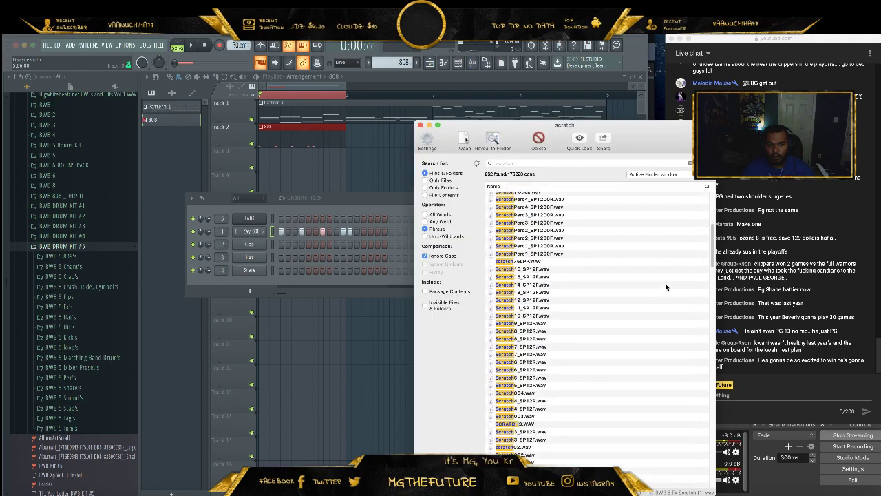
scroll(664, 282, "down", 15)
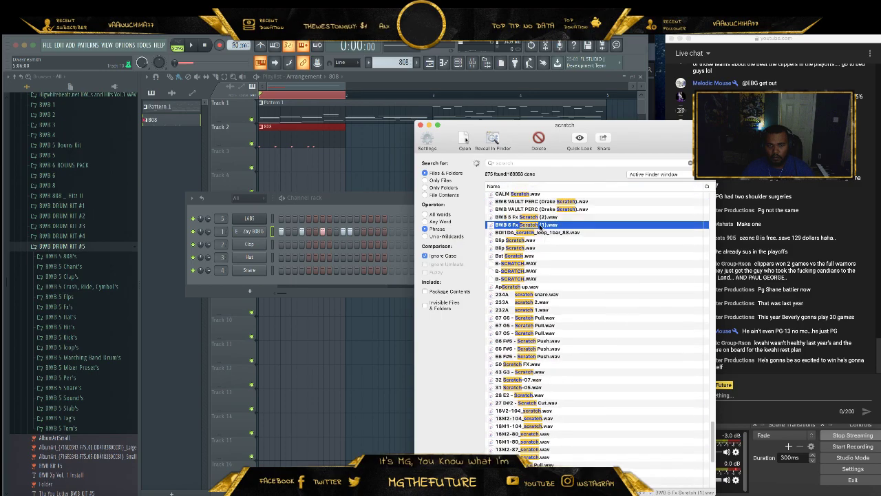
right_click(541, 230)
left_click(564, 263)
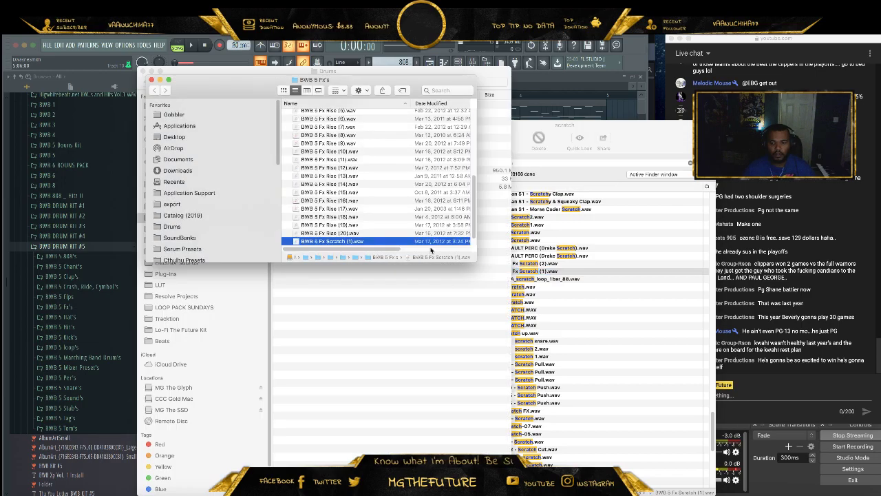
scroll(353, 221, "down", 1)
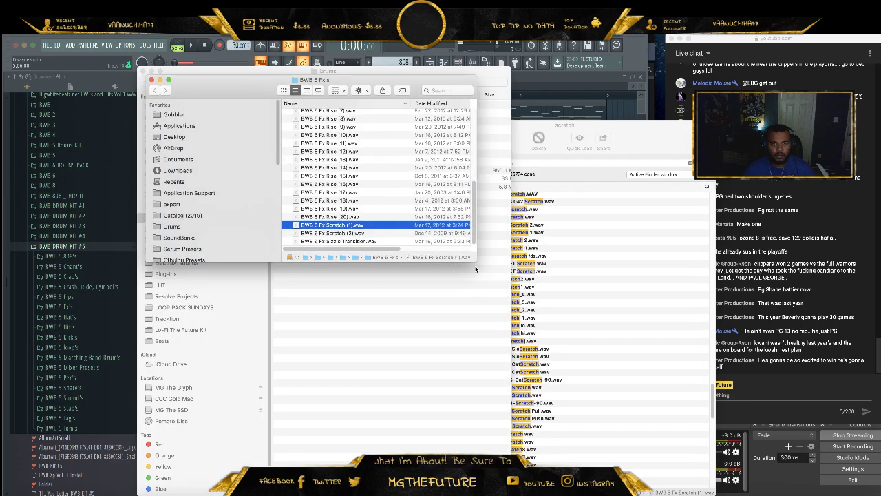
left_click_drag(474, 260, 707, 380)
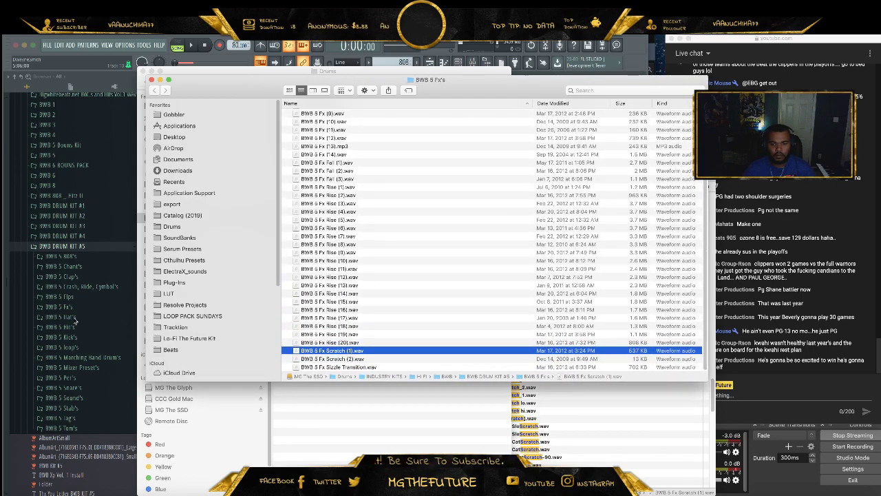
- Back in FL Studio, open the BWB 5 Fx's folder of BWB DRUM KIT #5 and audition the BWB 5 Fx Scratch samples
left_click(65, 407)
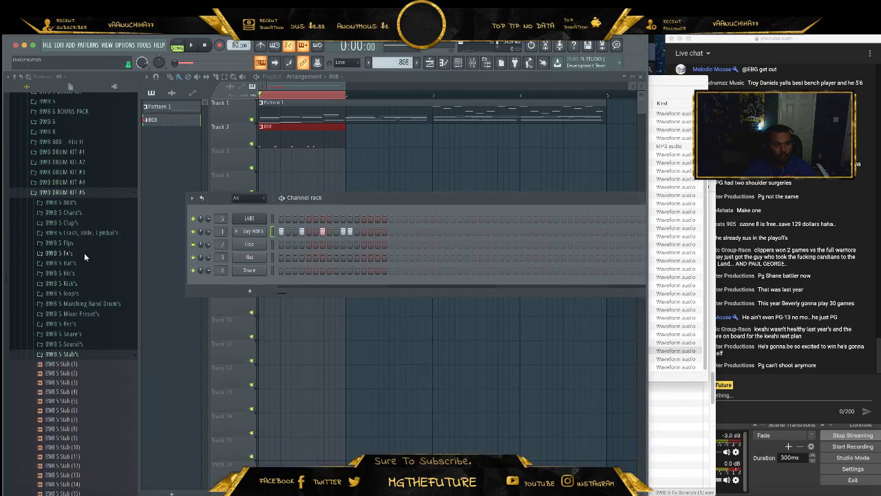
left_click(84, 256)
scroll(90, 310, "up", 5)
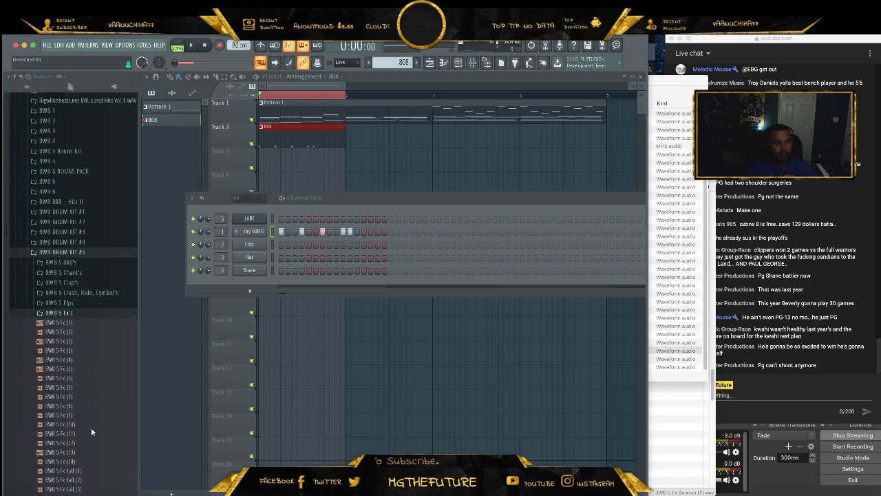
scroll(89, 420, "down", 8)
left_click(88, 461)
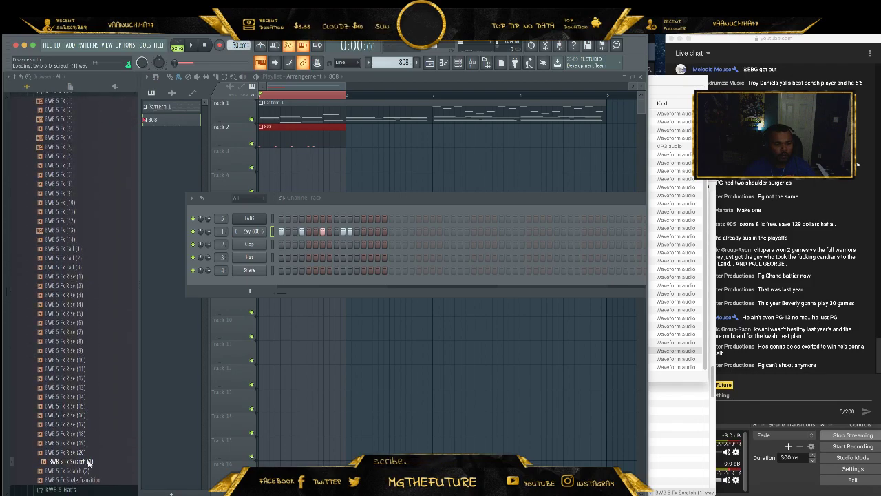
left_click(86, 470)
- Replace the Clap channel's sample with BWB 5 Fx Scratch (1), try its hit on step 13 during playback, and move it to step 11
left_click_drag(252, 245, 254, 247)
left_click(362, 245)
key("space")
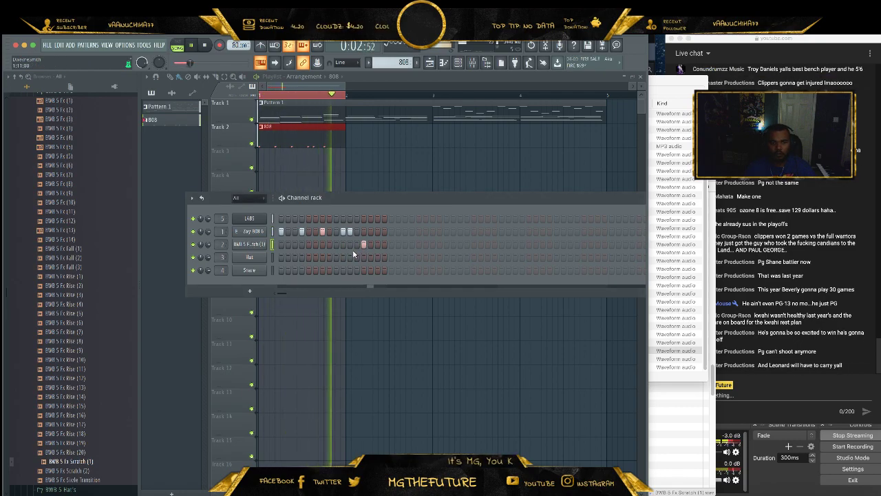
left_click(364, 244)
left_click(350, 245)
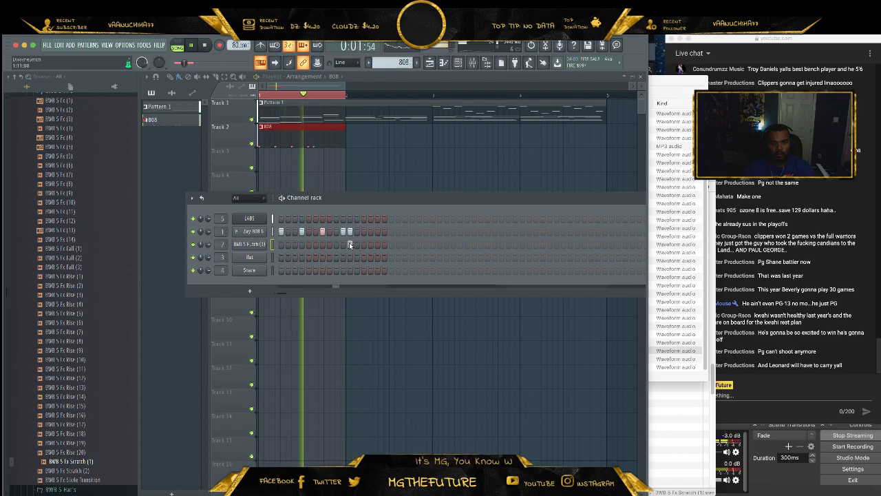
- Check the BWB 5 Fx Scratch (1) channel's sampler settings and add a Zay 808 hit on step 15 of the 808 pattern
left_click(256, 244)
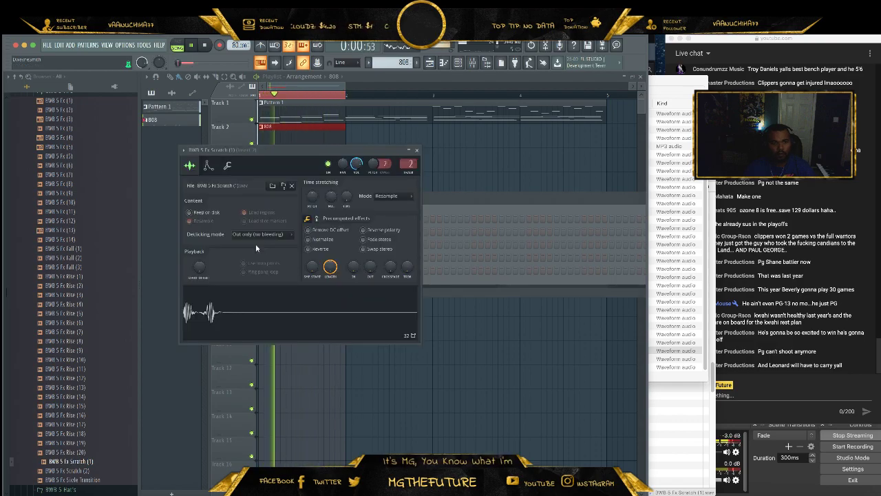
left_click(416, 150)
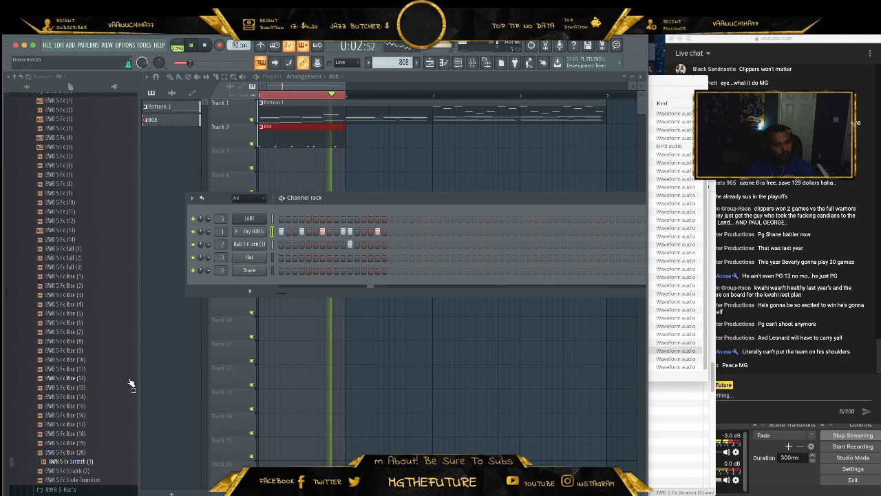
left_click(249, 244)
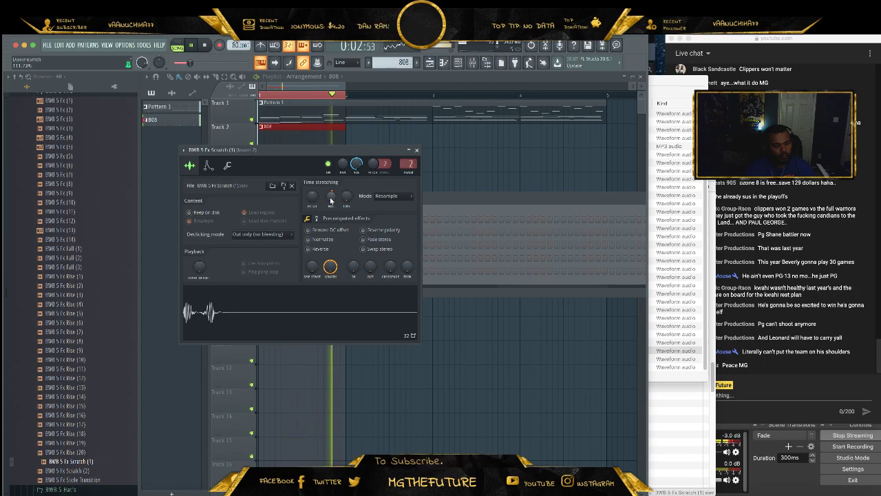
left_click(417, 150)
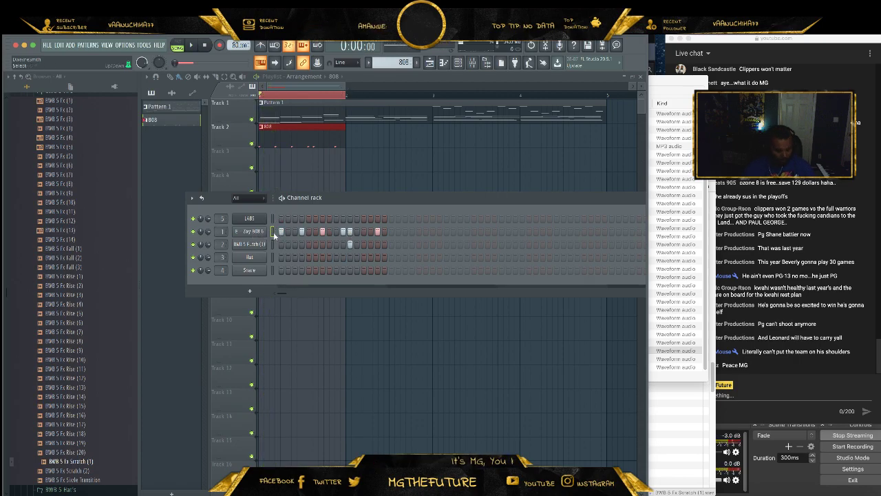
- Cut the Zay 808 hits from the 808 pattern and paste them into the Zay 808 channel of Pattern 1
left_click(189, 107)
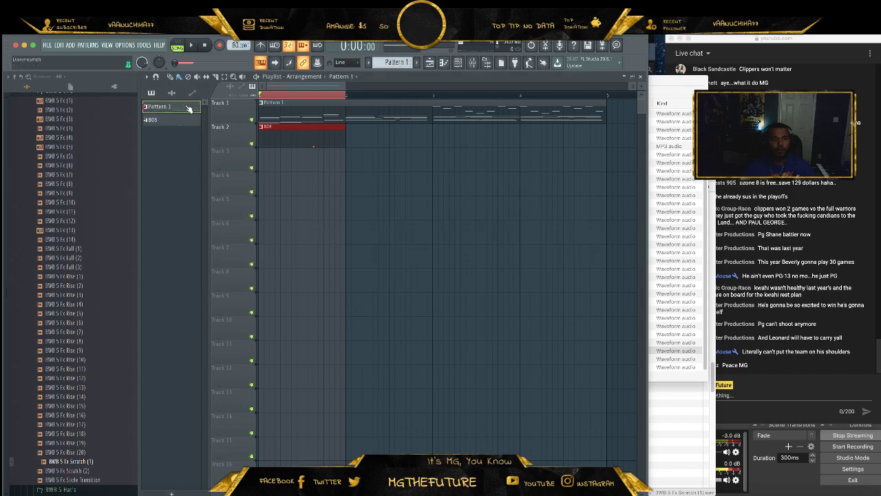
left_click(458, 65)
left_click(274, 232)
key("super+v")
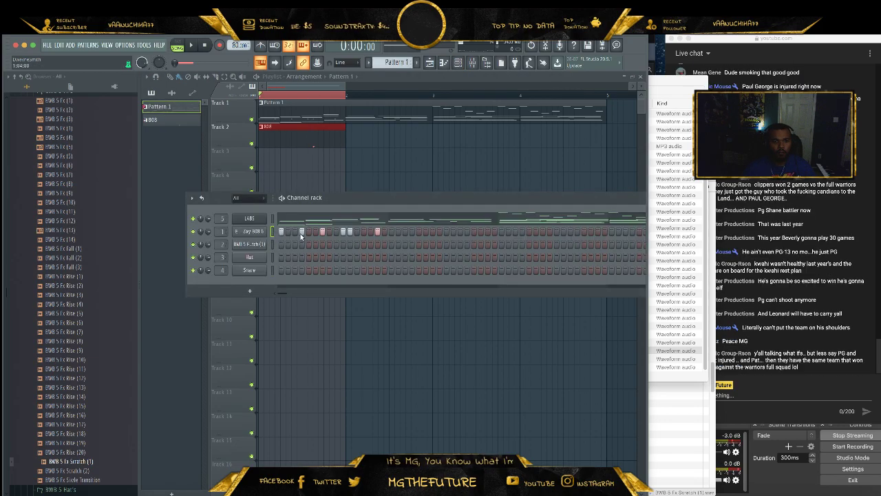
- Open the Zay 808 piano roll in Pattern 1, transpose all its notes to D5 over the ghost notes, and audition them
right_click(275, 233)
left_click(293, 239)
left_click_drag(359, 323, 171, 370)
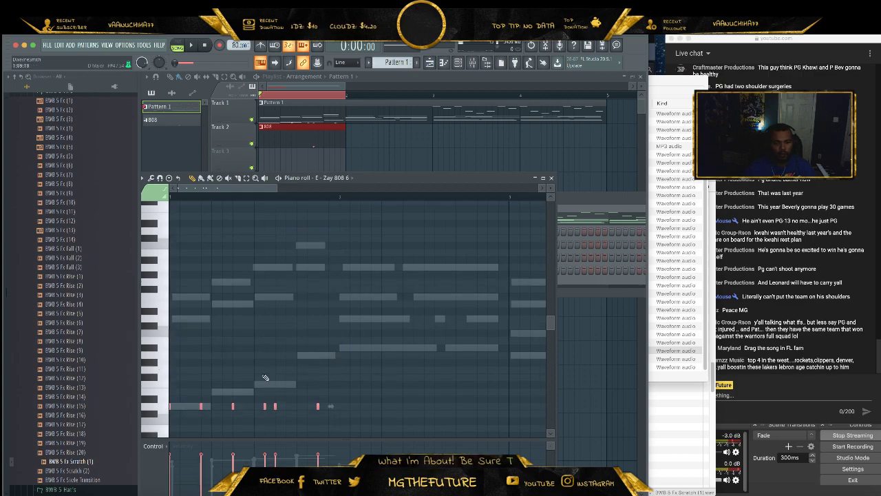
key("space")
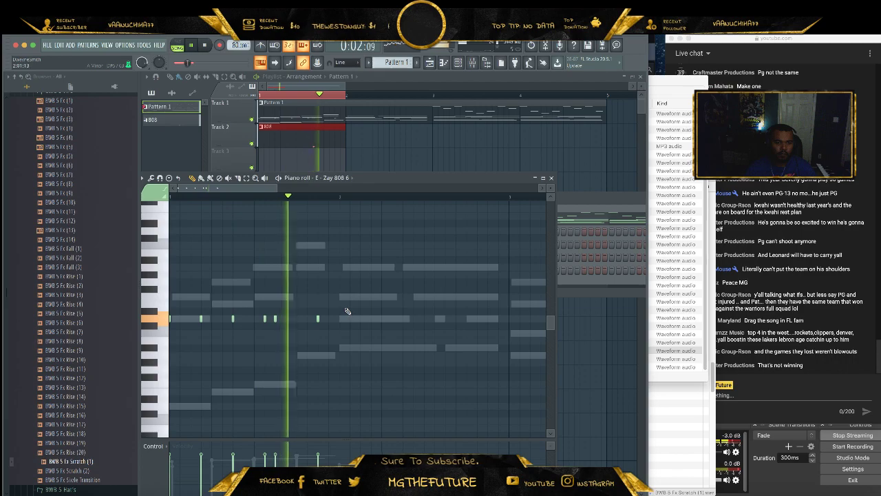
key("space")
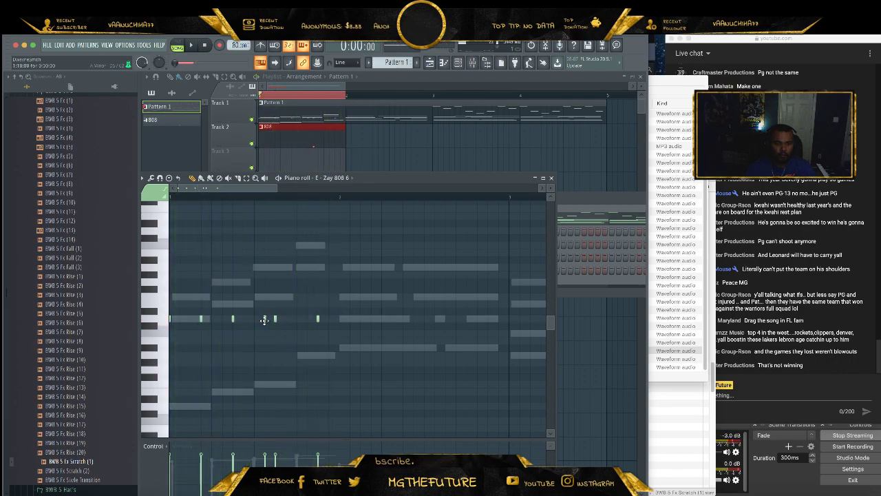
- During playback, raise the step 10 and 11 notes three semitones above D5 and the step 15 note to A5
key("space")
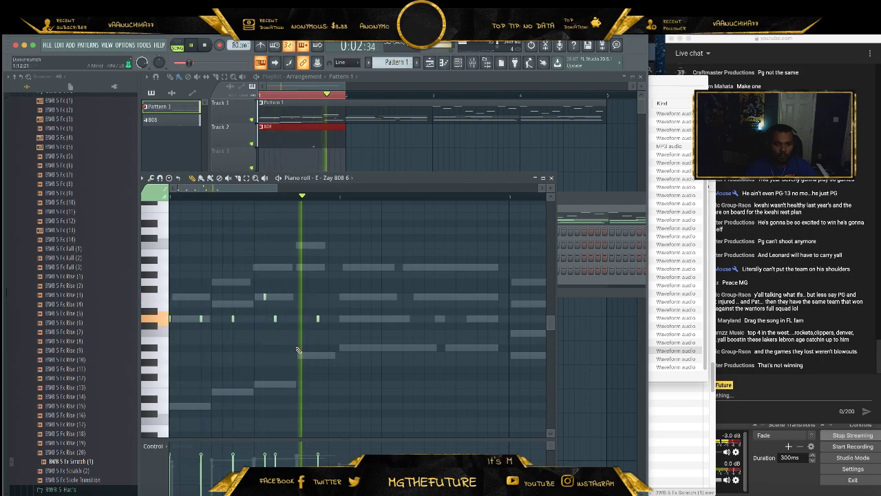
left_click_drag(317, 320, 315, 256)
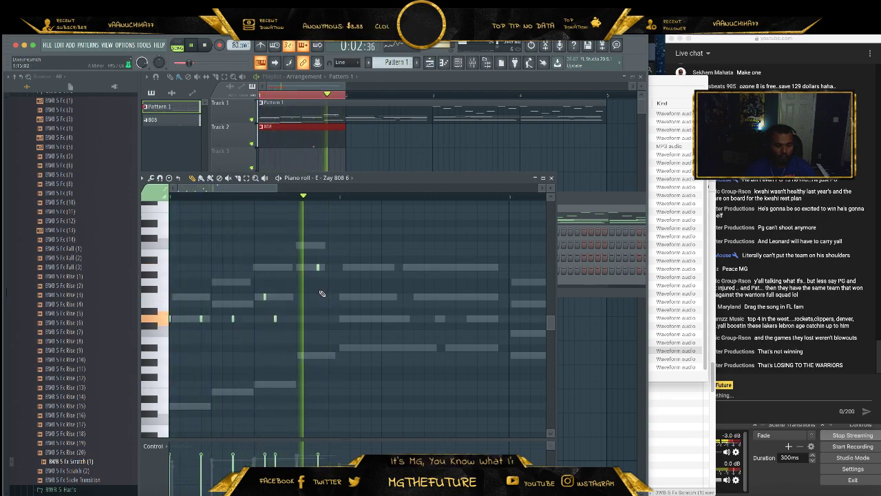
left_click_drag(275, 321, 276, 298)
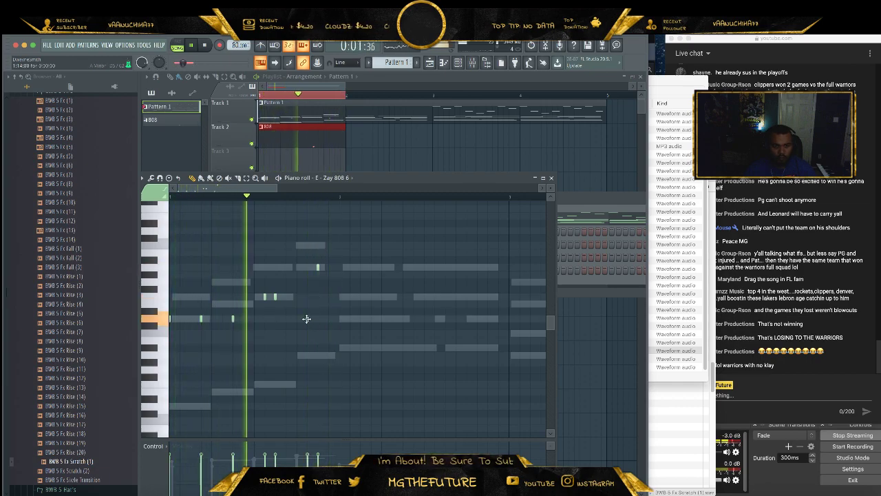
- Add a D5 note at step 14 and raise all the Zay 808 note velocities to maximum
left_click(307, 320)
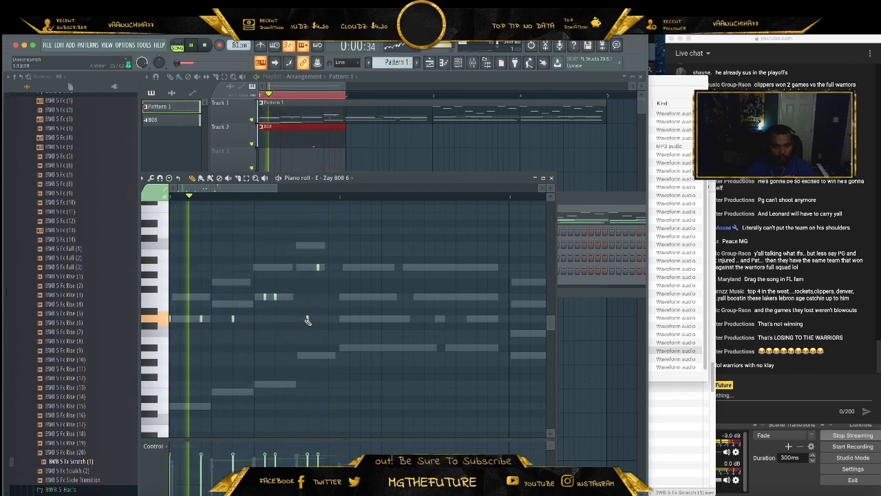
mouse_move(317, 458)
left_mouse_down()
mouse_move(319, 437)
mouse_move(200, 441)
left_mouse_up()
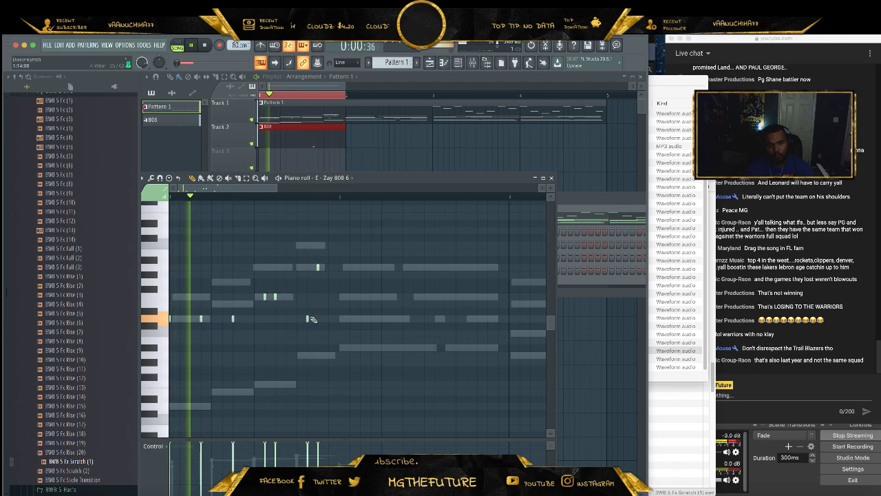
- Turn on portamento for the D5 note starting at 1:14:00 and check the properties of the A5 note at 1:15:00
double_click(302, 267)
left_click(409, 256)
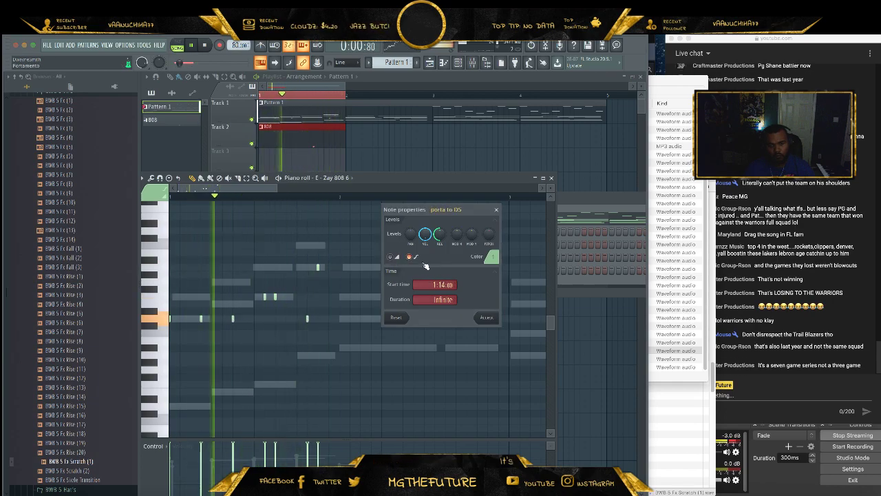
left_click(490, 319)
double_click(319, 267)
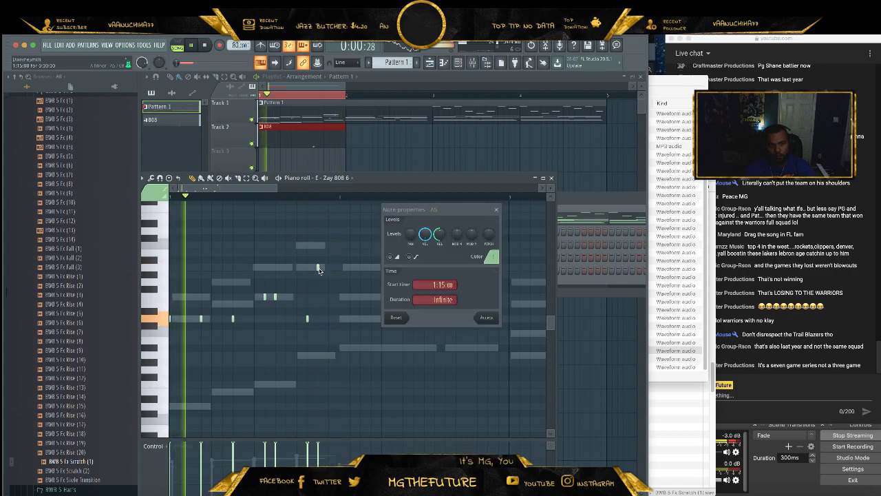
left_click(490, 319)
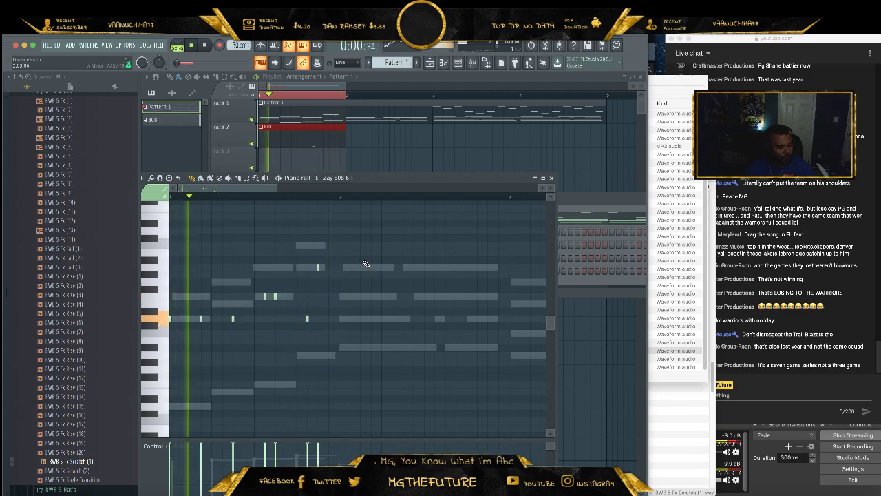
- Stop playback and move the edited Zay 808 notes from Pattern 1 back into the 808 pattern
key("F7")
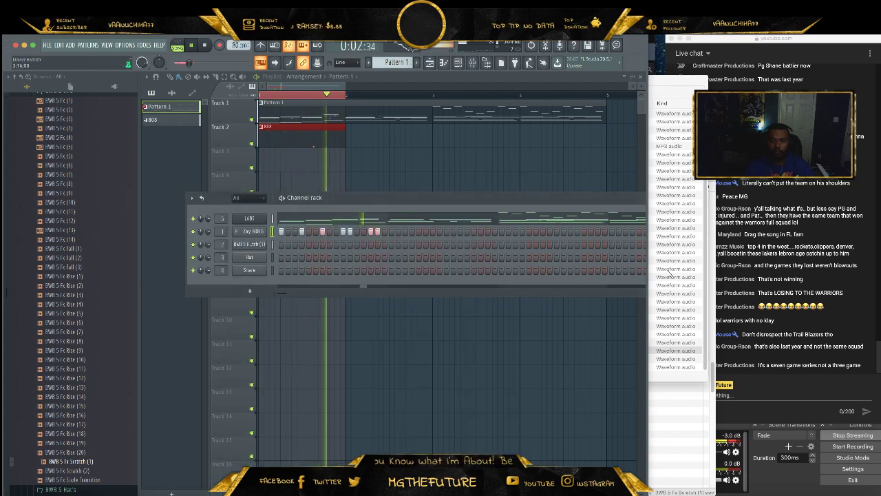
left_click(826, 332)
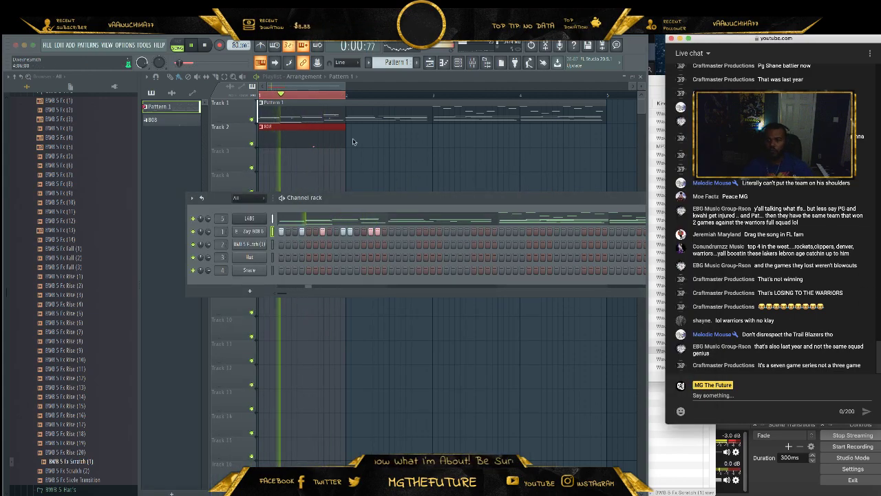
left_click(204, 45)
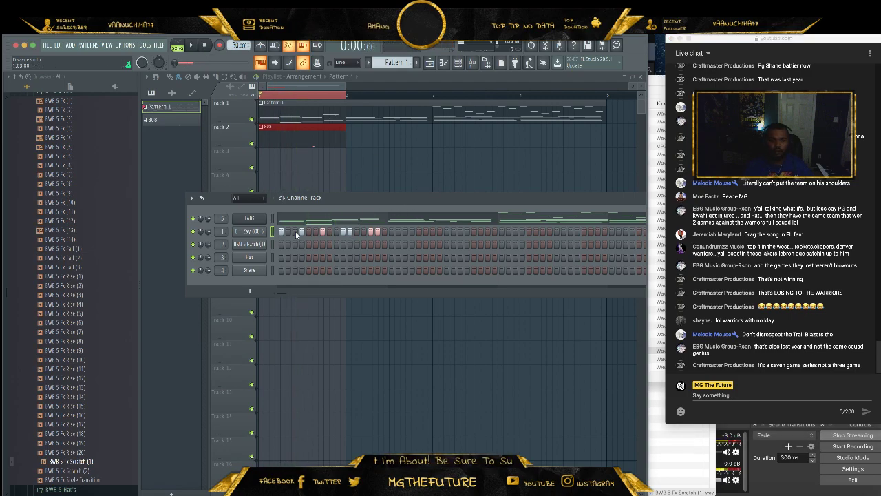
left_click(273, 233)
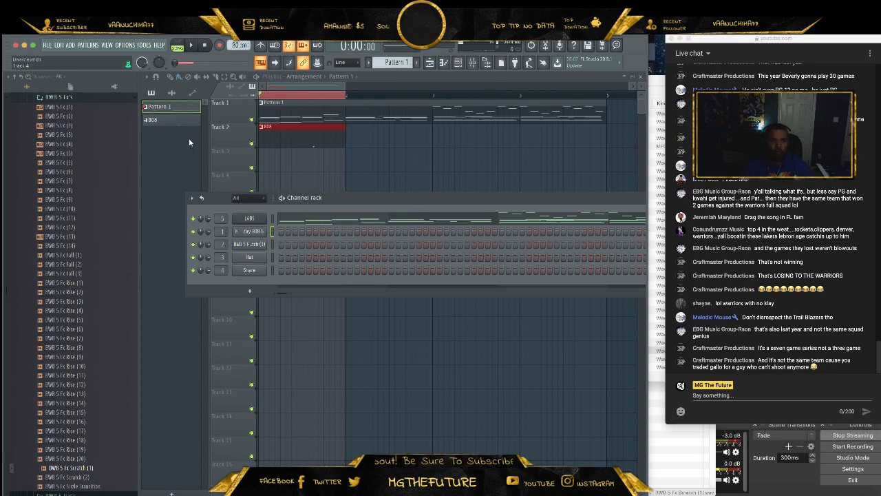
left_click(172, 119)
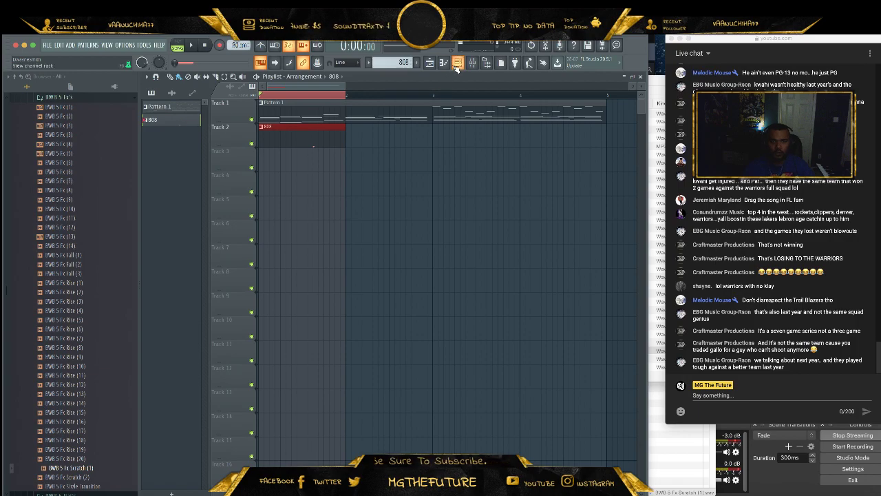
left_click(456, 63)
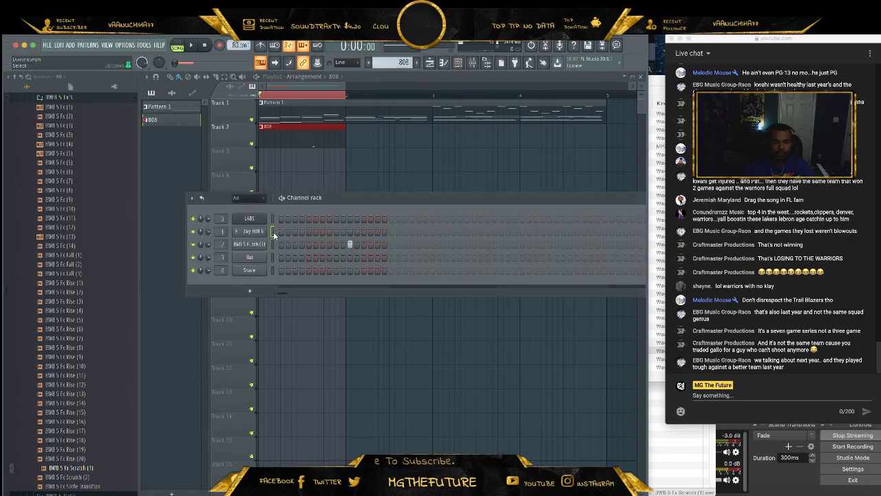
left_click(387, 176)
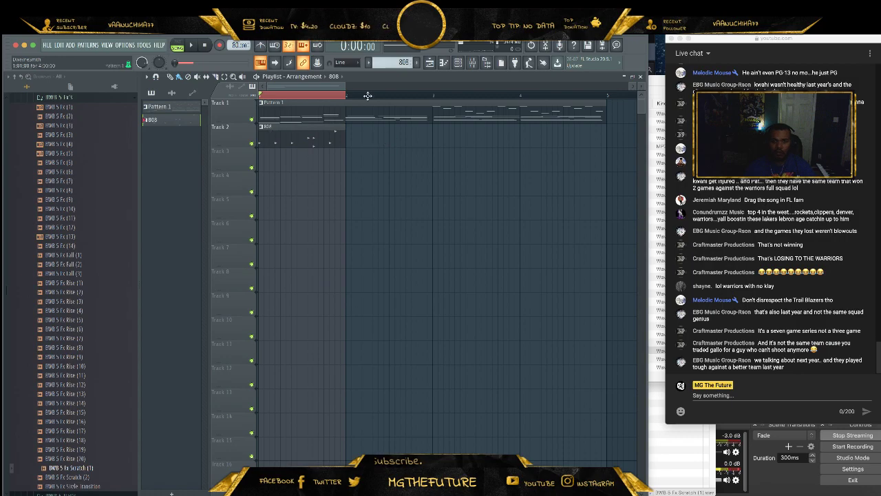
- Create a new pattern named DRMS A
left_click_drag(343, 86, 447, 88)
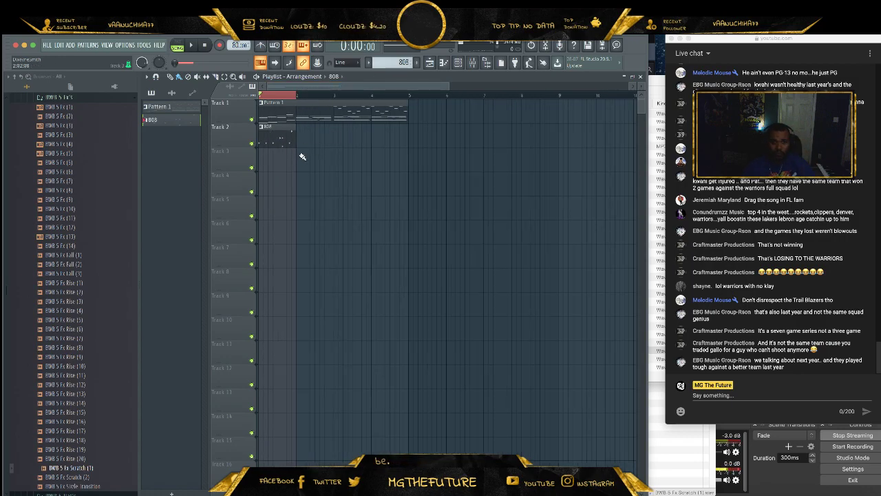
left_click(418, 62)
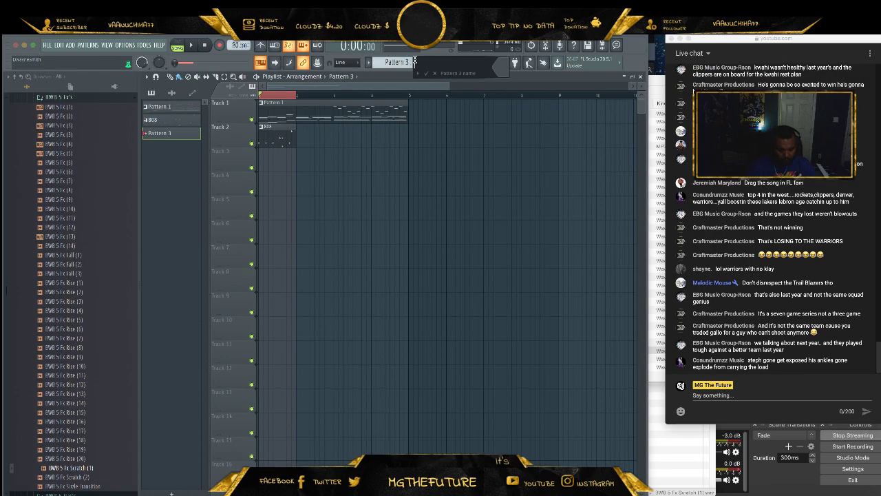
type("RMS A")
key("Return")
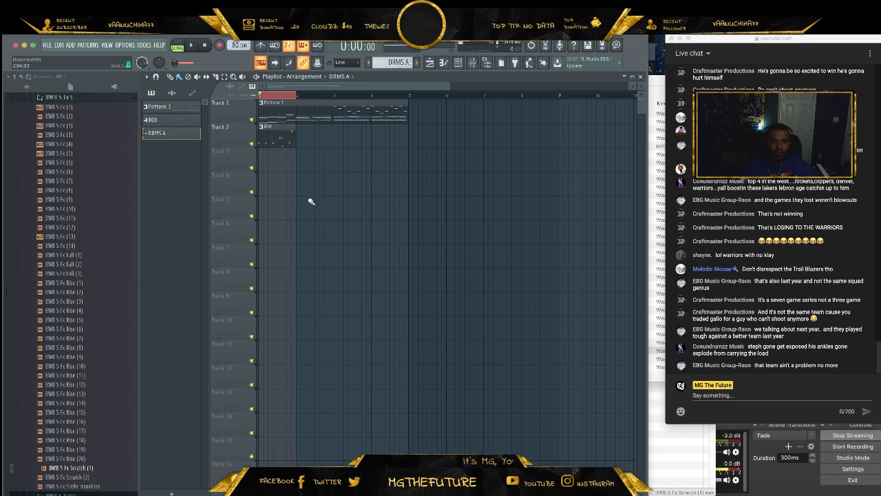
- Extend the playlist's loop selection to about two bars and place a DRMS A clip at the start of Track 3
left_click_drag(331, 95, 228, 98)
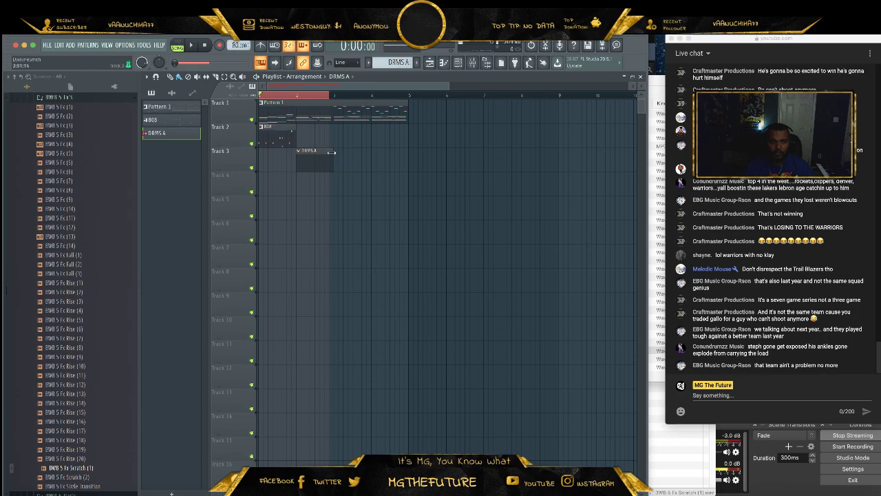
left_click_drag(333, 157, 257, 151)
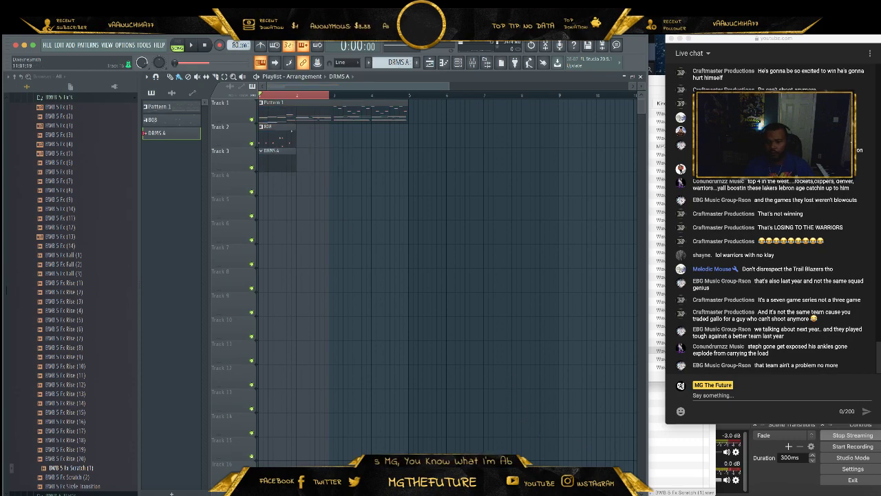
- Switch to Studio One, listen to the reference track around bar 71, and return to FL Studio
key("super+Tab")
left_click(242, 76)
key("space")
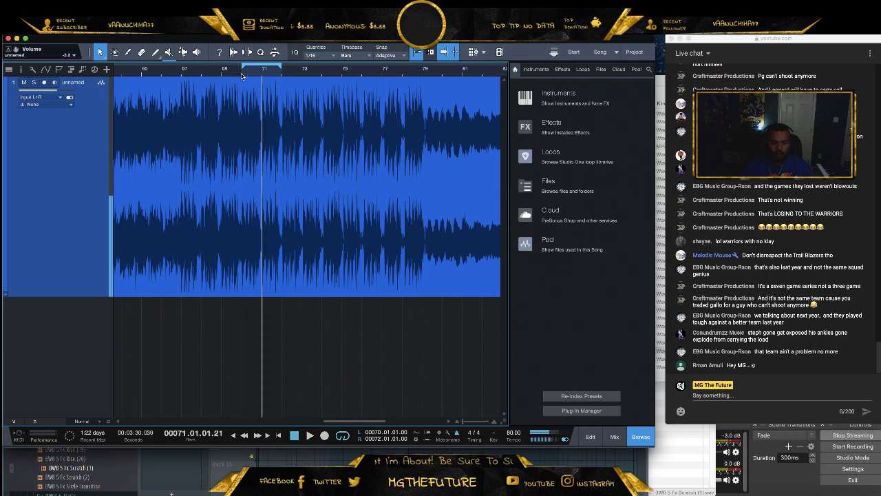
left_click(16, 38)
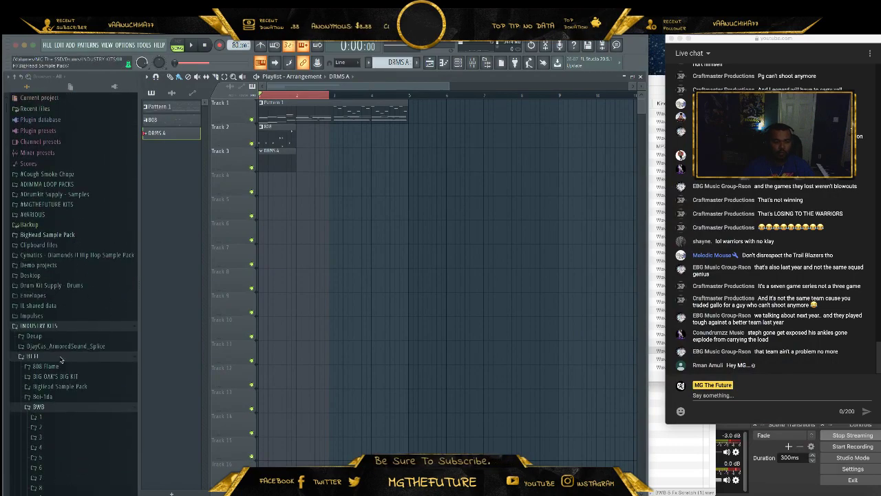
- Open the KBH_snares folder of the BigHead Sample Pack within the HI FI industry kits
left_click(61, 358)
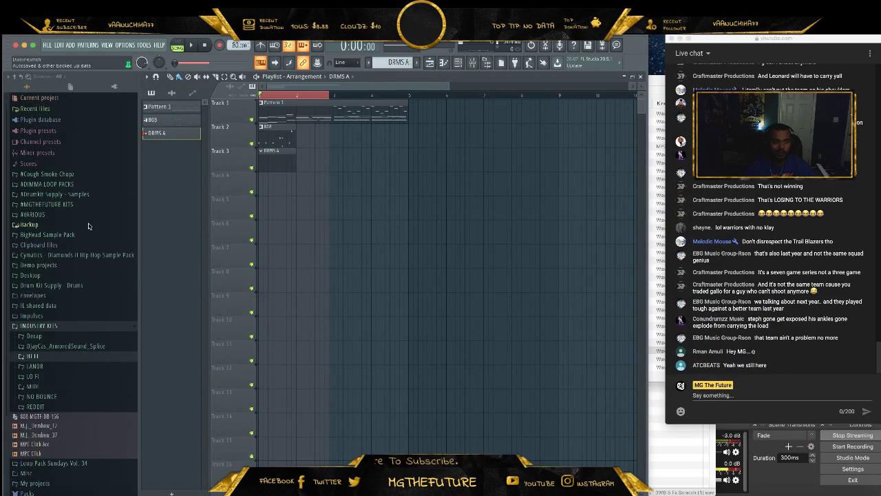
left_click(66, 358)
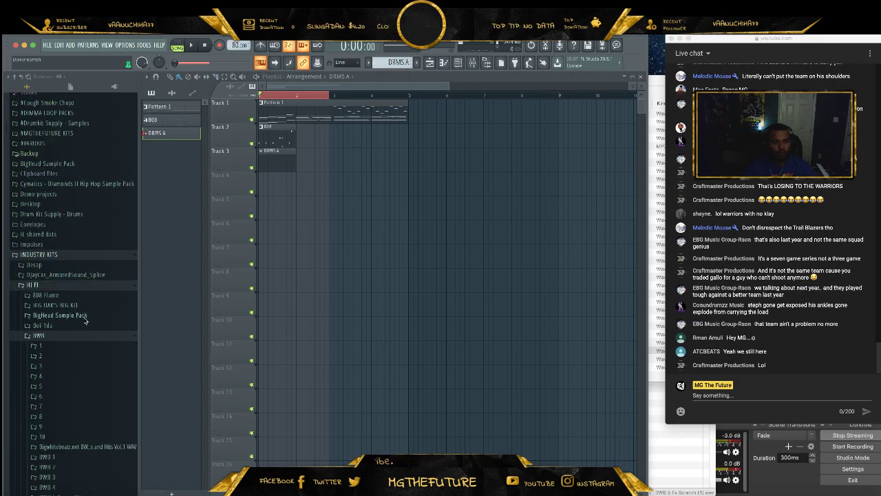
left_click(85, 316)
left_click(89, 376)
- Audition several snare samples in the KBH_snares folder, including the bighead, witchblades and clap_youngest_flexer variants
left_click(95, 400)
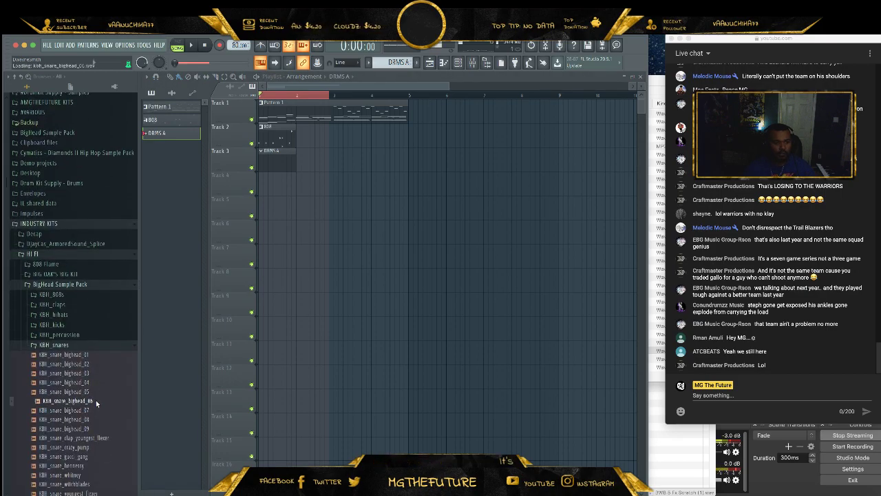
scroll(92, 400, "down", 3)
left_click(96, 422)
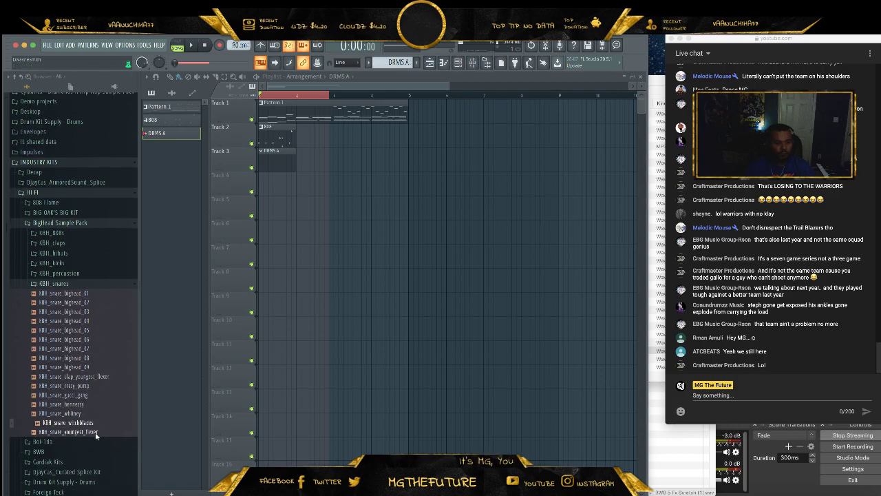
left_click(100, 369)
left_click(107, 376)
left_click(94, 312)
left_click(94, 295)
left_click(97, 304)
left_click(93, 294)
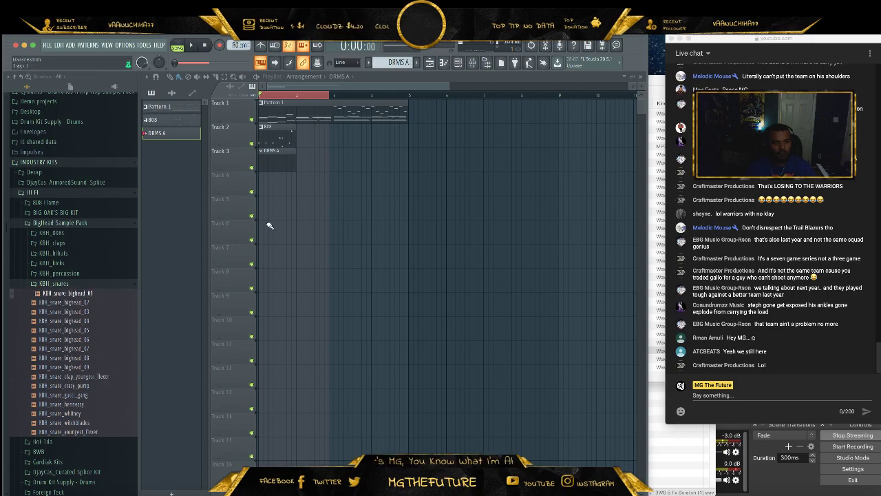
- Audition the bighead snares again and replace the Hat channel's sample with KBH_snare_bighead_02
left_click(457, 63)
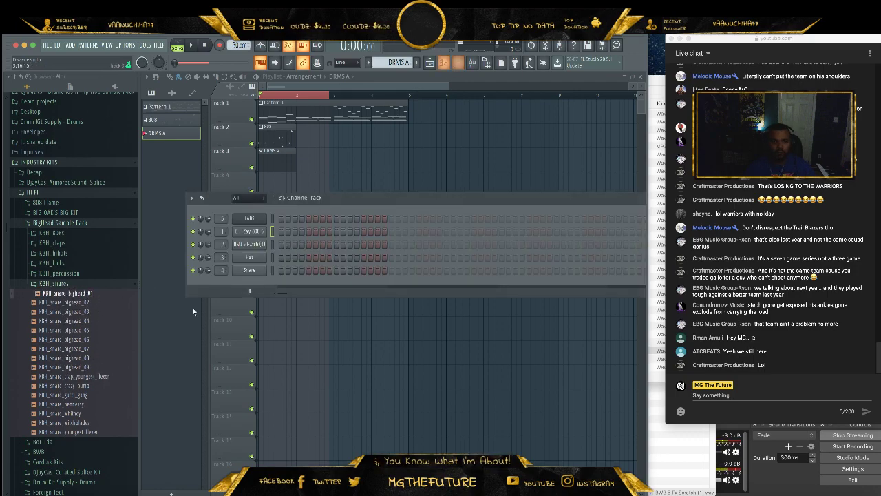
left_click(83, 341)
left_click(97, 295)
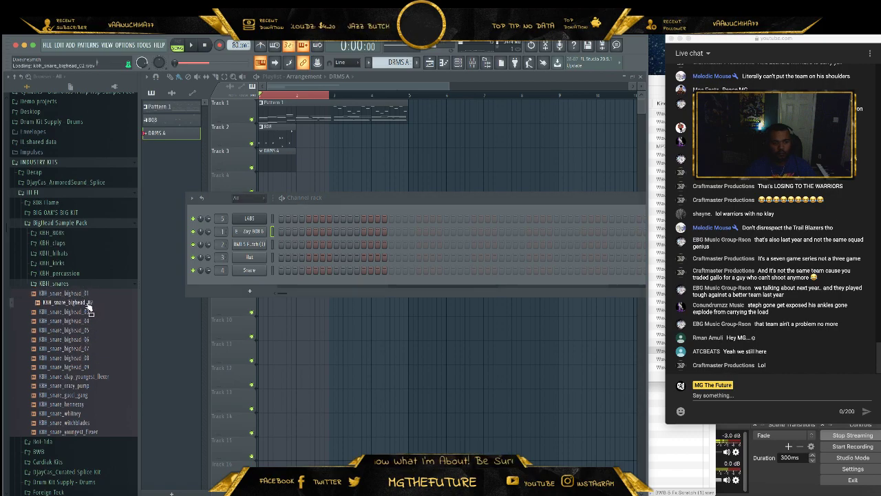
left_click_drag(85, 311, 260, 257)
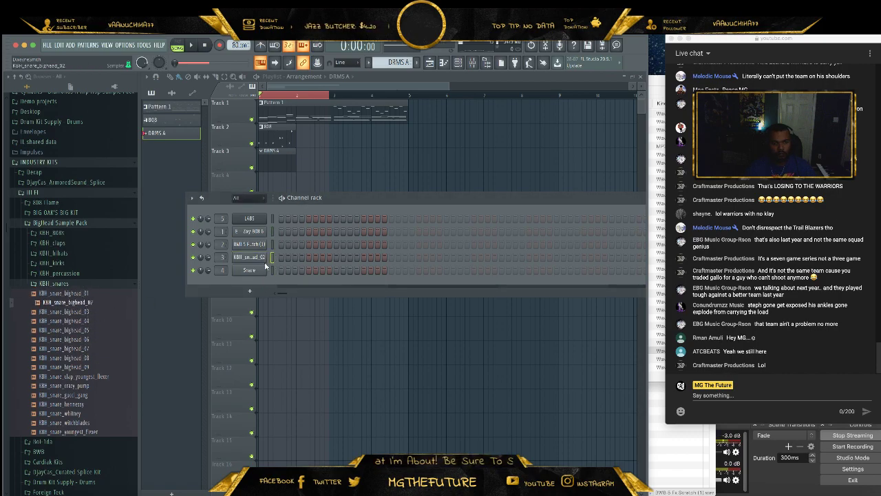
- Switch to Studio One, listen to the looped reference section from bar 70 to 72, and return to FL Studio
left_click(728, 491)
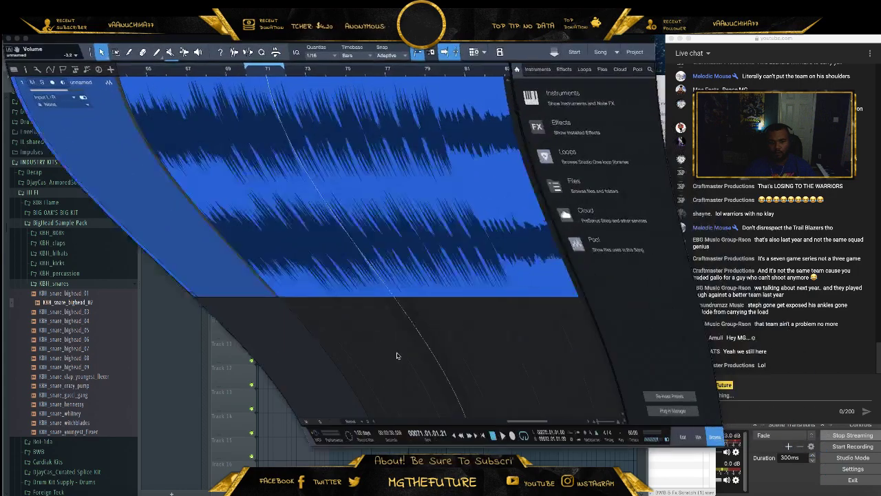
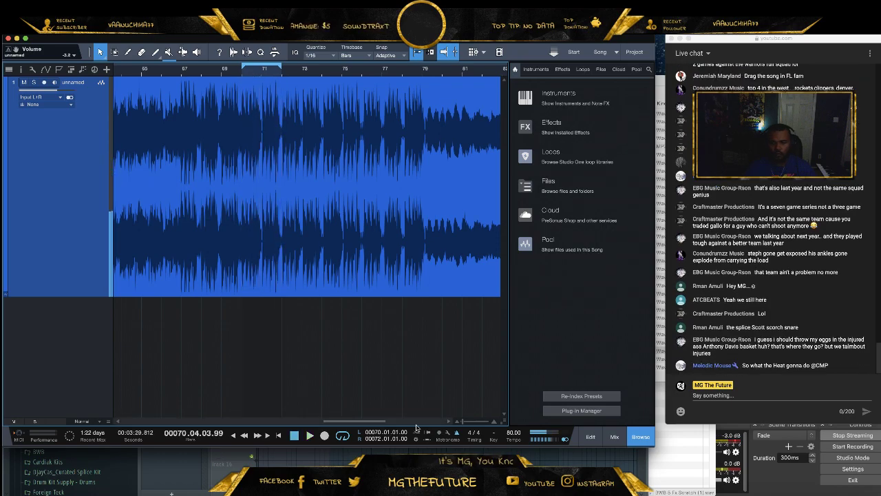
left_click(240, 460)
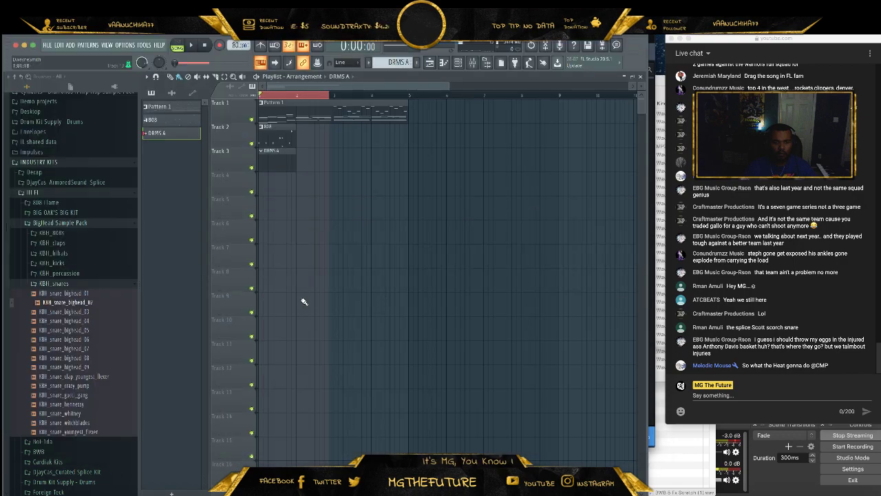
- Place a KBH_snare_bighead_02 hit on step 5 of DRMS A, play it, and adjust the snare's sample start
left_click(457, 69)
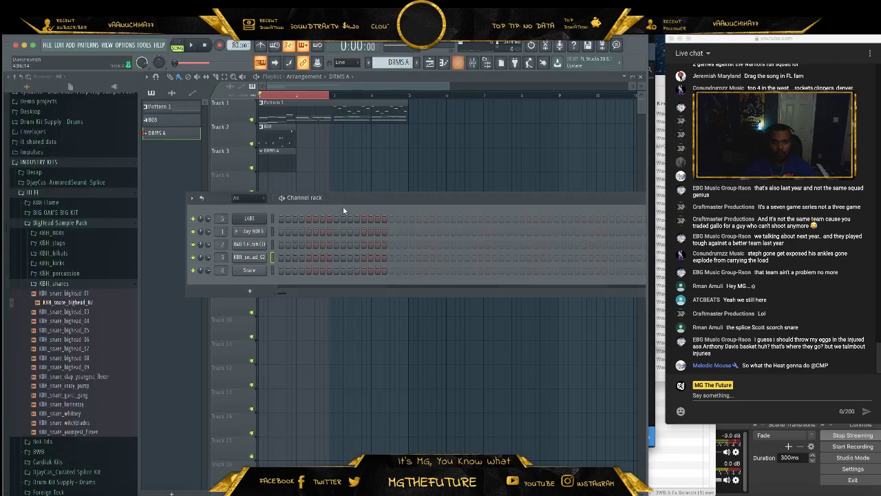
left_click(308, 257)
key("space")
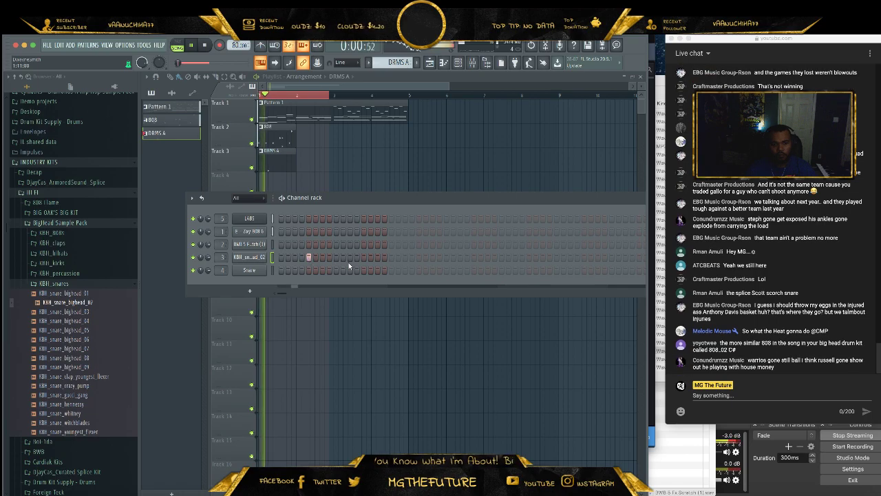
left_click(255, 257)
left_click_drag(324, 278, 323, 265)
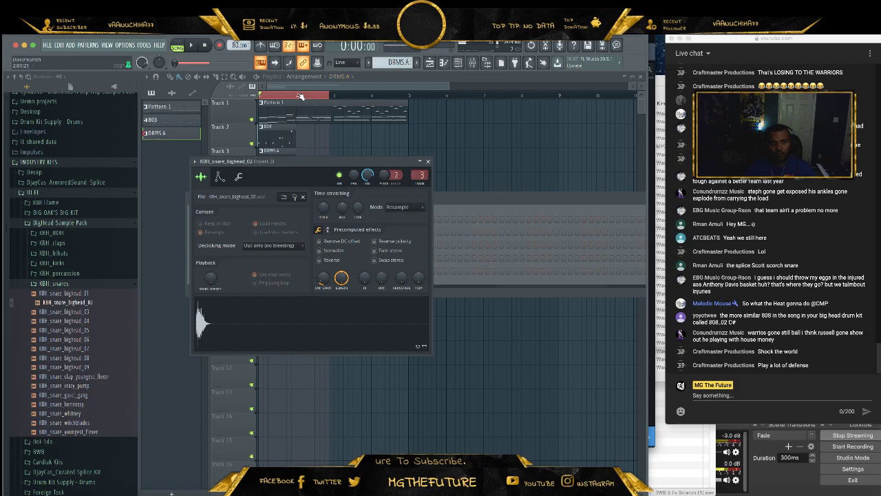
- Shorten the playlist's loop selection to the first bar and play the loop with the channel rack displayed
left_click(301, 97)
left_click(457, 64)
key("space")
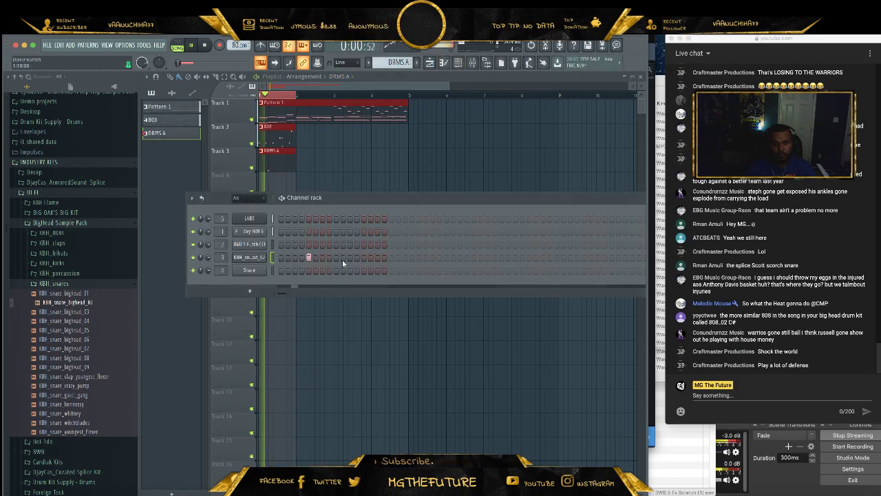
- Add KBH_snare_bighead_02 hits on steps 8 and 13 of DRMS A during playback, and stop the loop
left_click(330, 258)
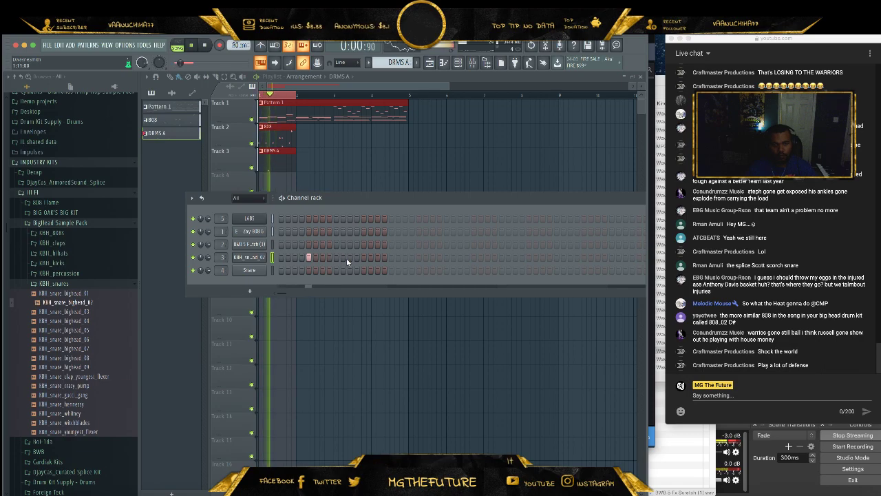
right_click(352, 260)
left_click(364, 259)
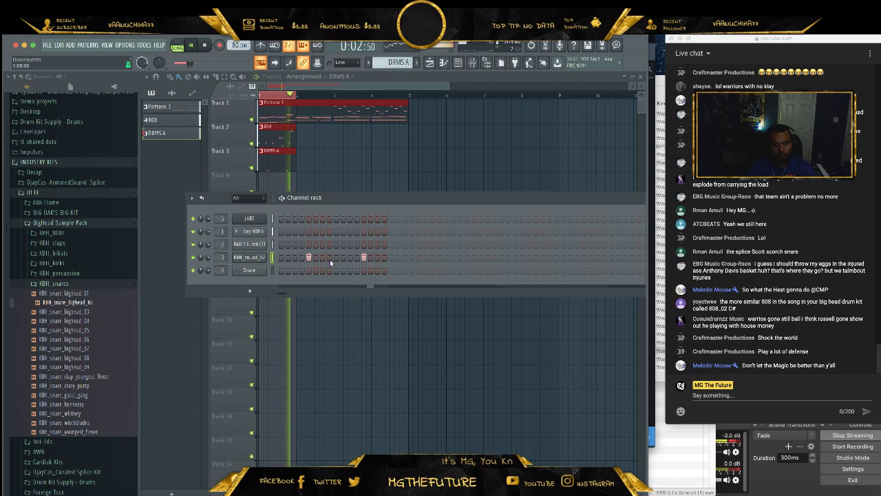
left_click(330, 258)
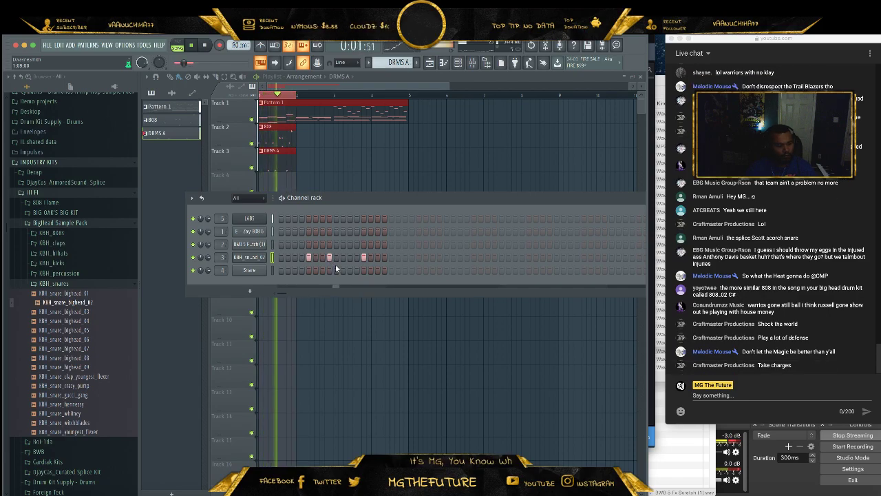
key("space")
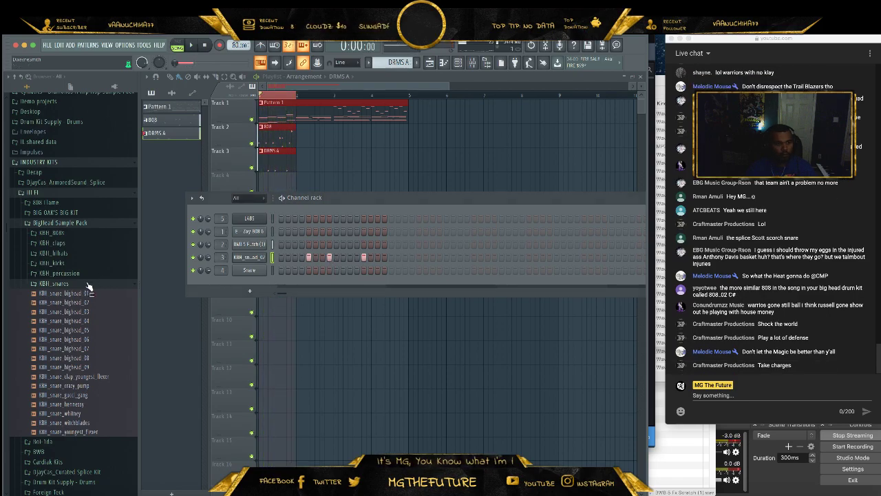
- Replace the Snare channel's sample with KBH_percussion_gucci_gang_rim from the KBH_percussion folder and place a rim hit on step 11
left_click(88, 284)
left_click(88, 273)
key("Up")
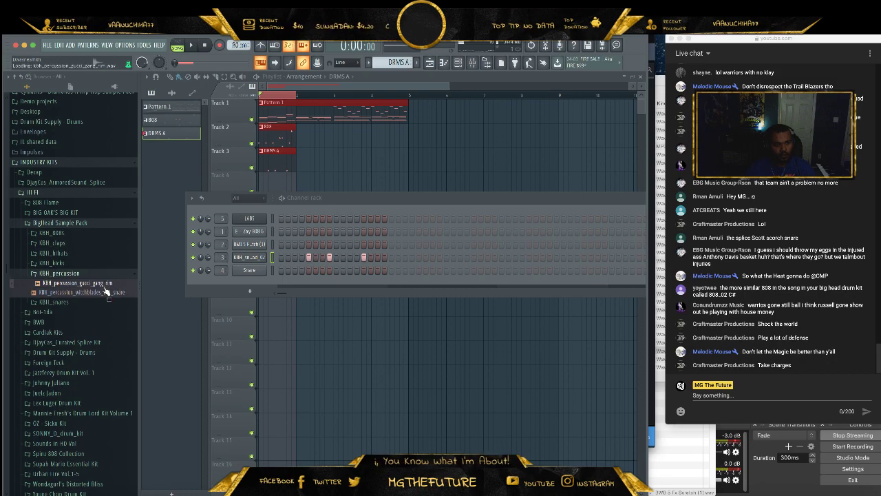
left_click_drag(254, 273, 256, 273)
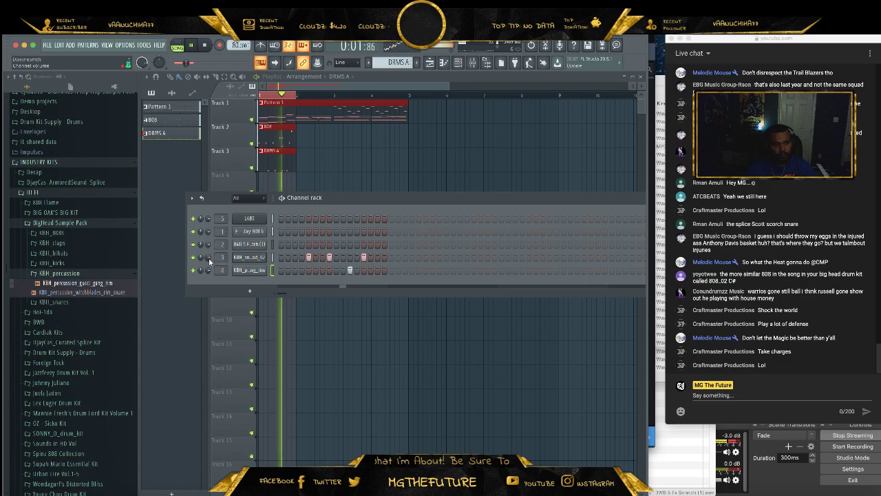
- Set the sample start of the KBH_snare_bighead_02 channel to 12% while the first bar loops
left_click(249, 258)
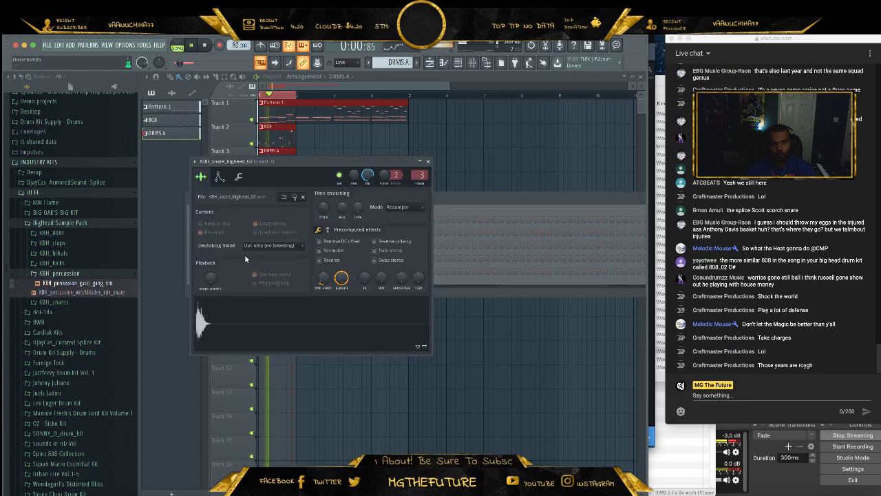
left_click(455, 91)
left_click_drag(448, 86, 304, 102)
key("space")
left_click(458, 63)
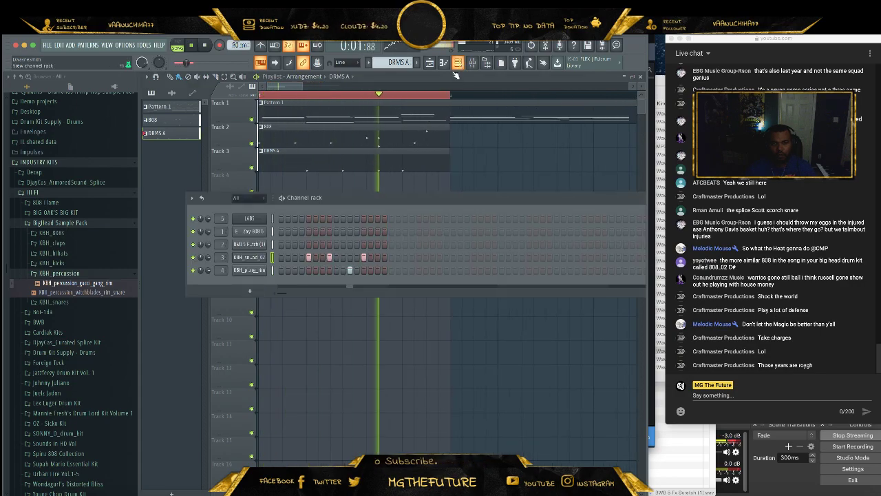
left_click(250, 257)
left_click_drag(323, 278, 323, 270)
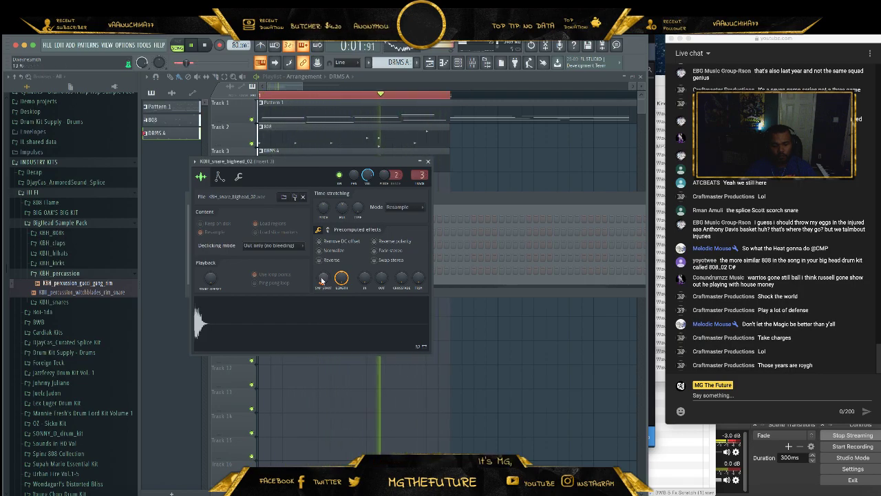
left_click(430, 161)
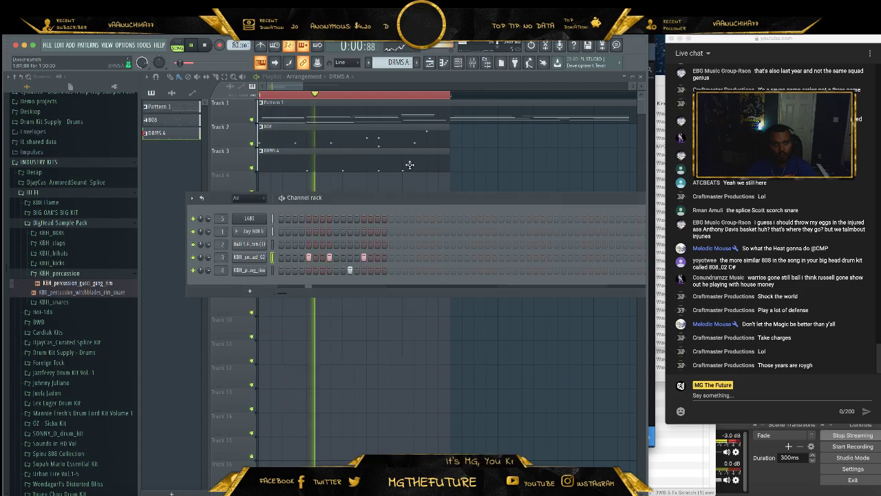
- Mute Track 1, check the 808 pattern's steps in the channel rack, and return to the DRMS A pattern
left_click(251, 120)
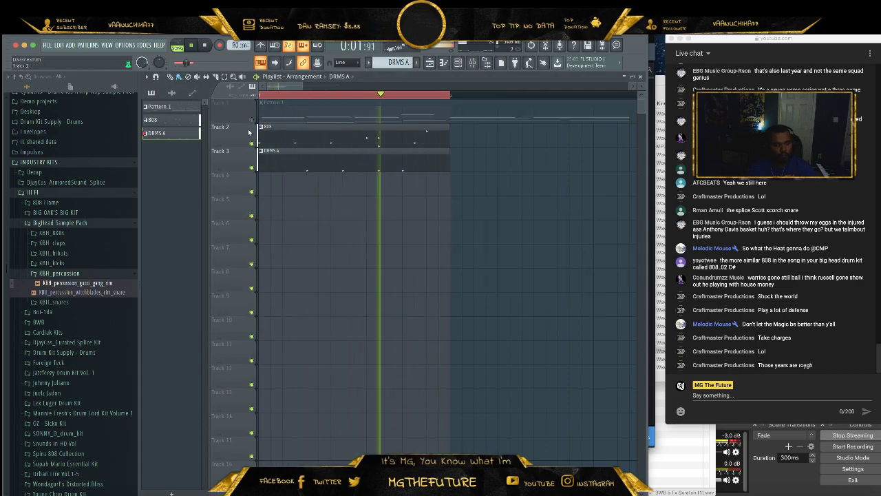
left_click(391, 133)
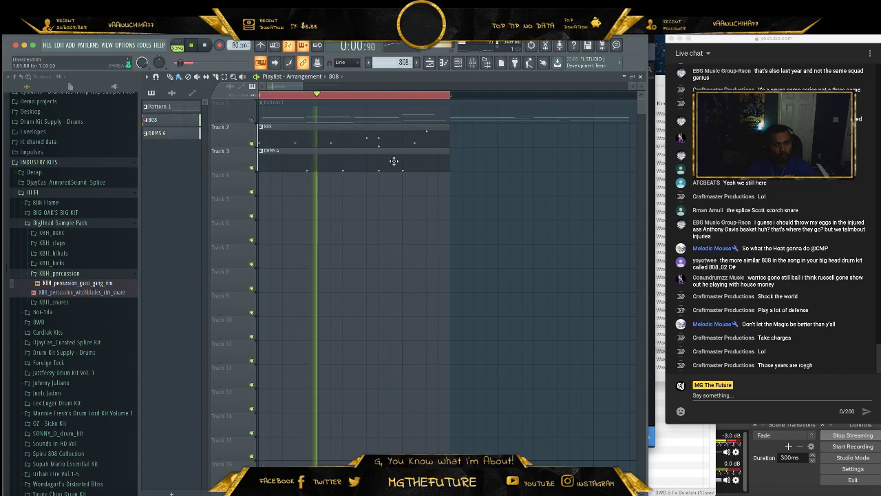
left_click(457, 66)
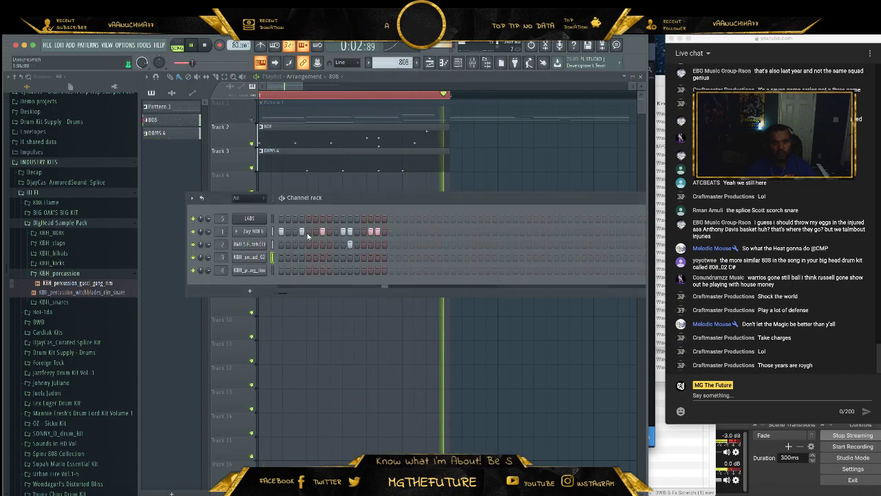
left_click(458, 64)
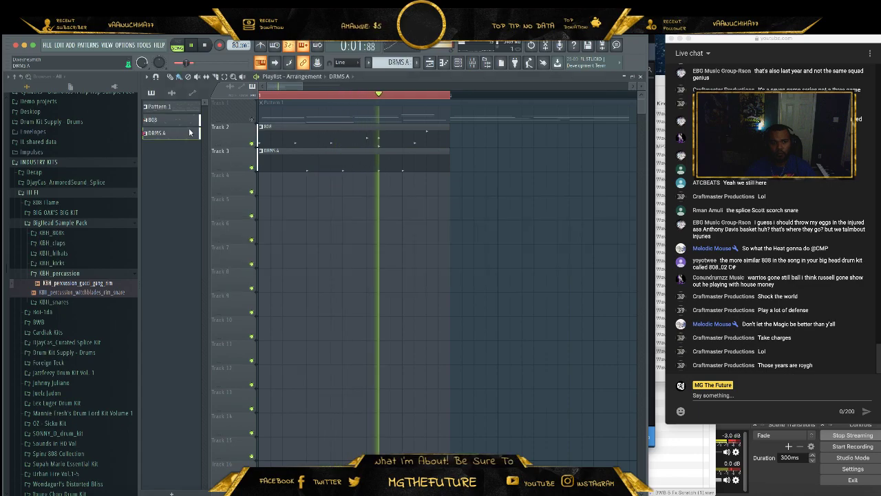
left_click(458, 64)
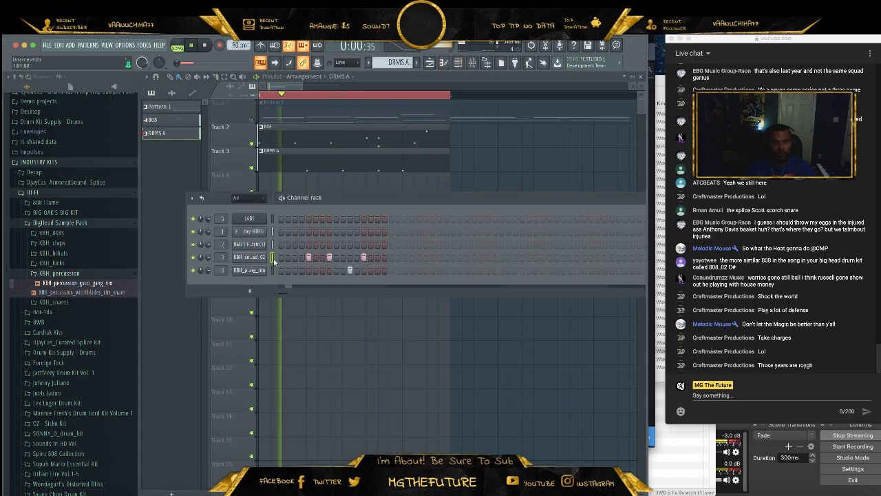
- Clear the snare and rim hits from DRMS A, stop playback, and delete the KBH_snare_bighead_02 channel
left_click(309, 257)
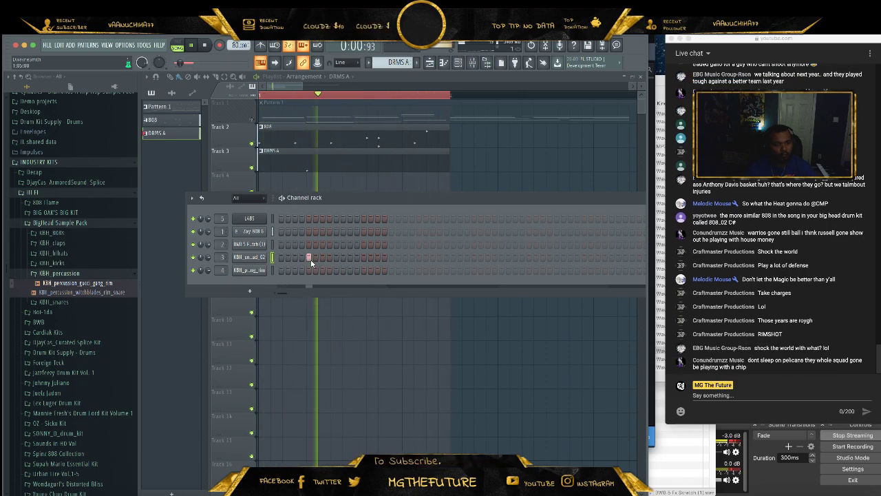
right_click(309, 258)
key("space")
right_click(265, 256)
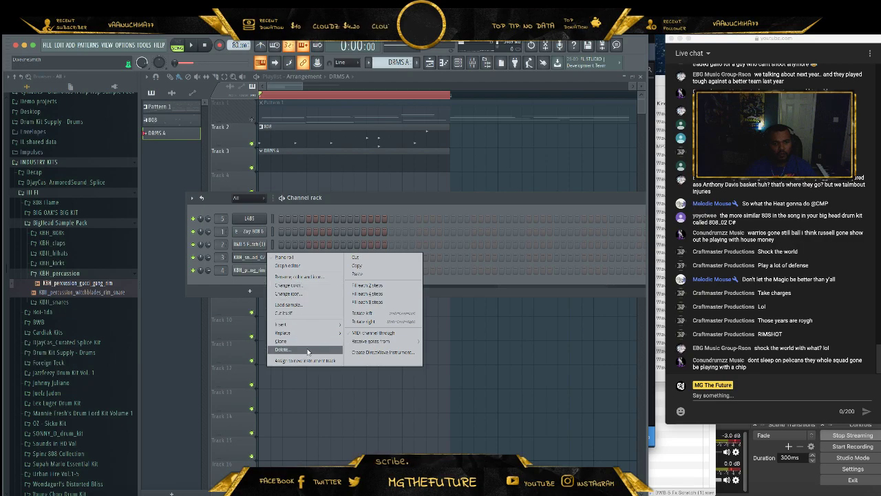
left_click(308, 349)
left_click(480, 296)
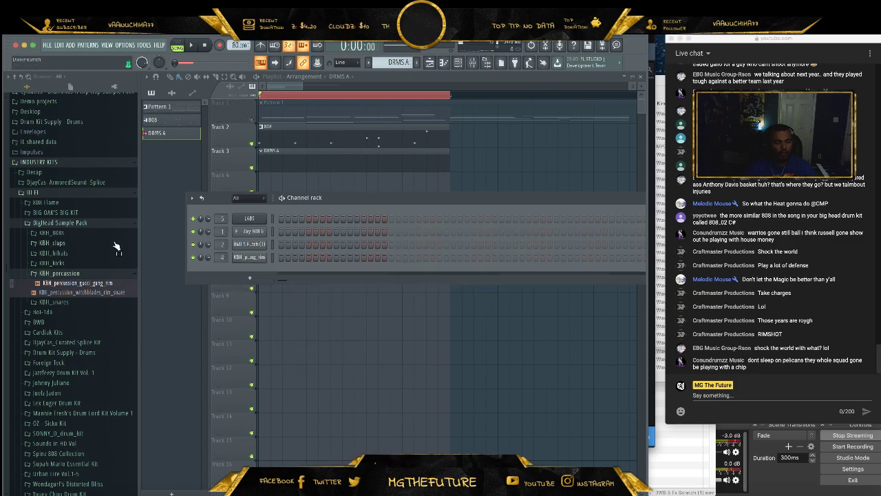
- Browse the industry kits to the Snares folder of the Zaytoven Official Kit and preview its snare samples
left_click(110, 213)
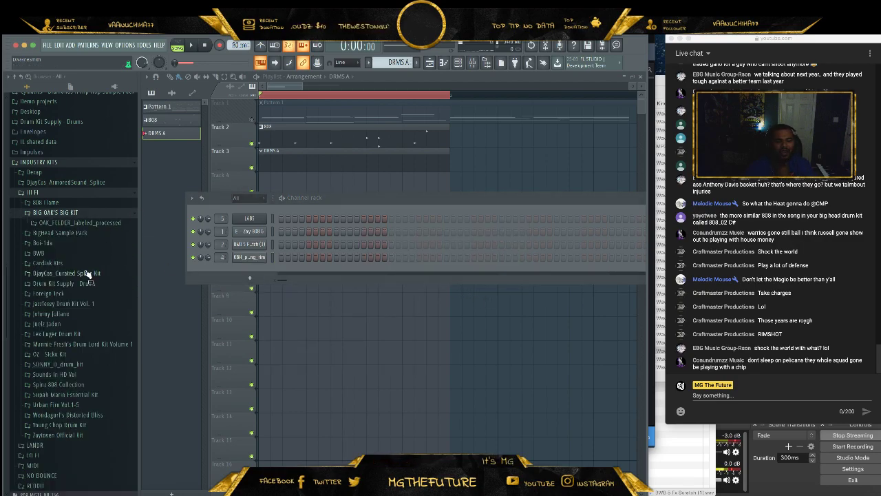
left_click(100, 222)
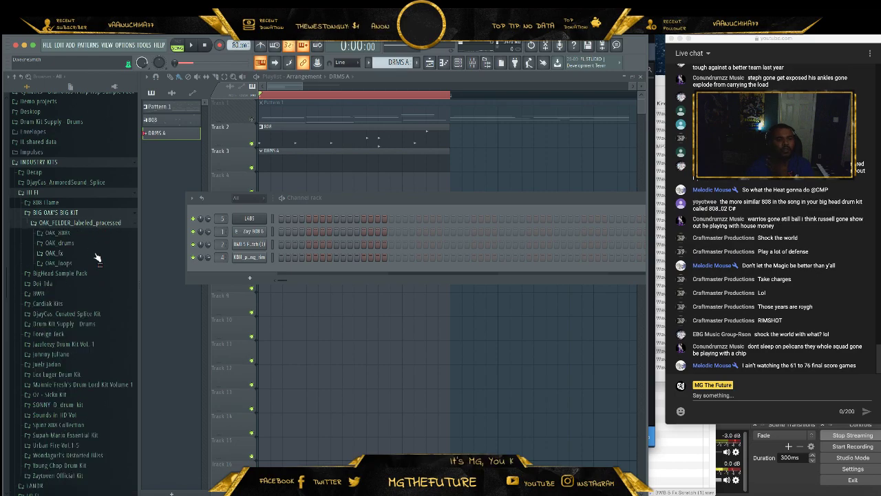
left_click(88, 222)
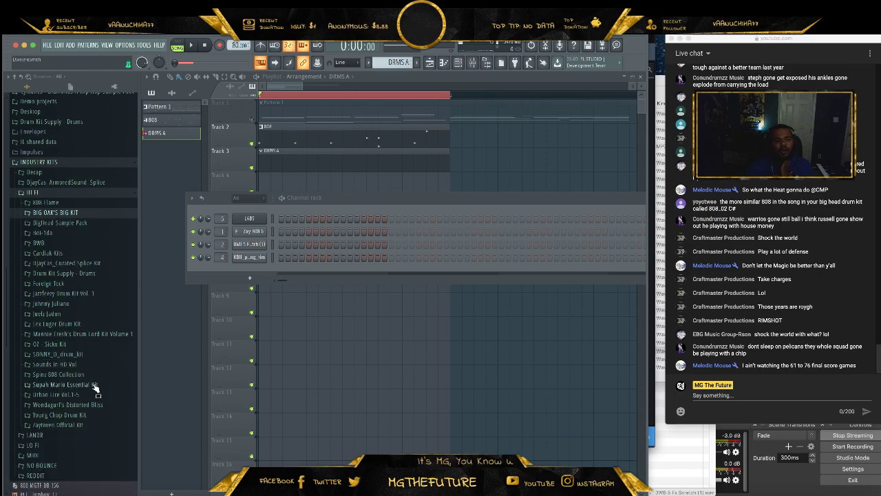
left_click(88, 426)
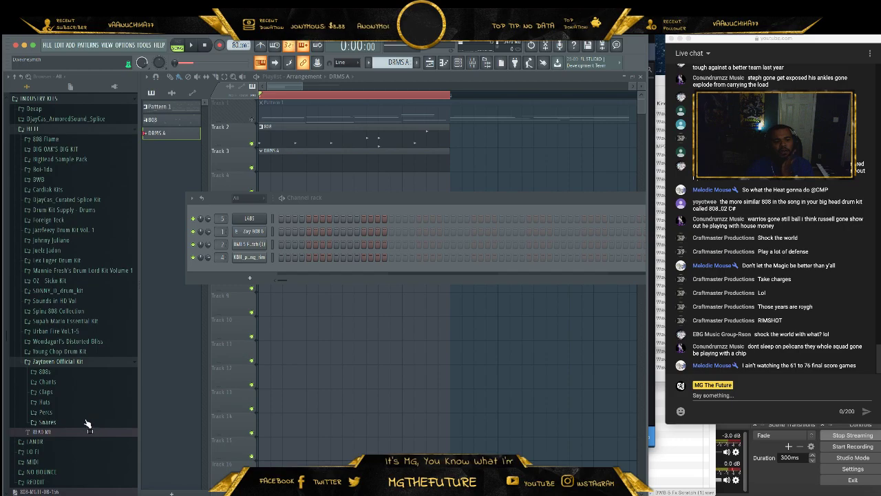
left_click(86, 420)
scroll(89, 434, "down", 5)
left_click(89, 321)
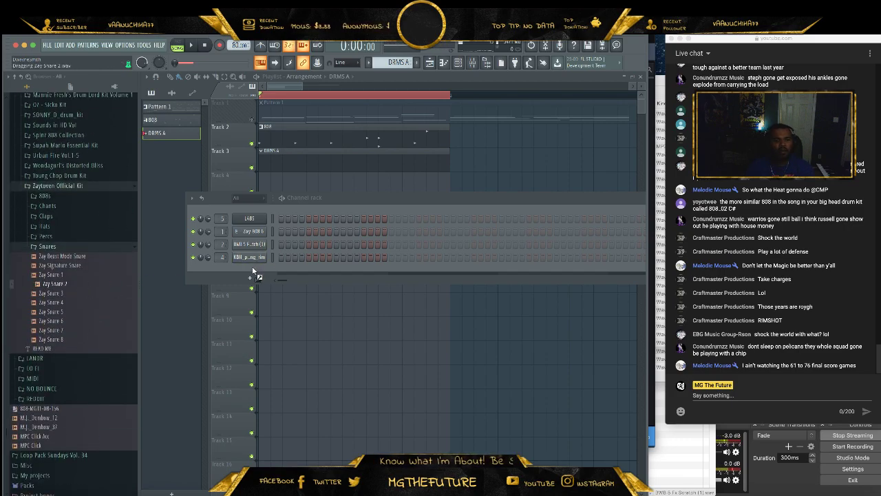
- Add Zay Snare 2 as a new channel and place hits on steps 5, 8 and 13 of DRMS A
left_click_drag(255, 274, 318, 273)
left_click(362, 269)
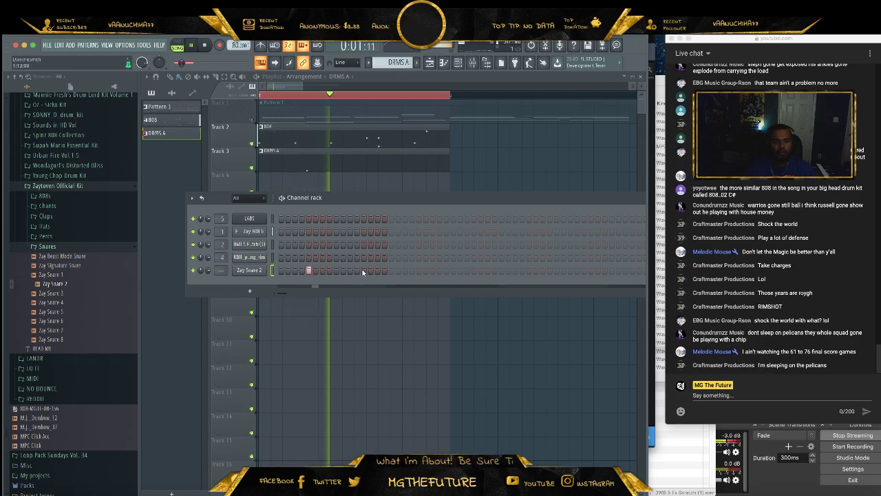
left_click(330, 270)
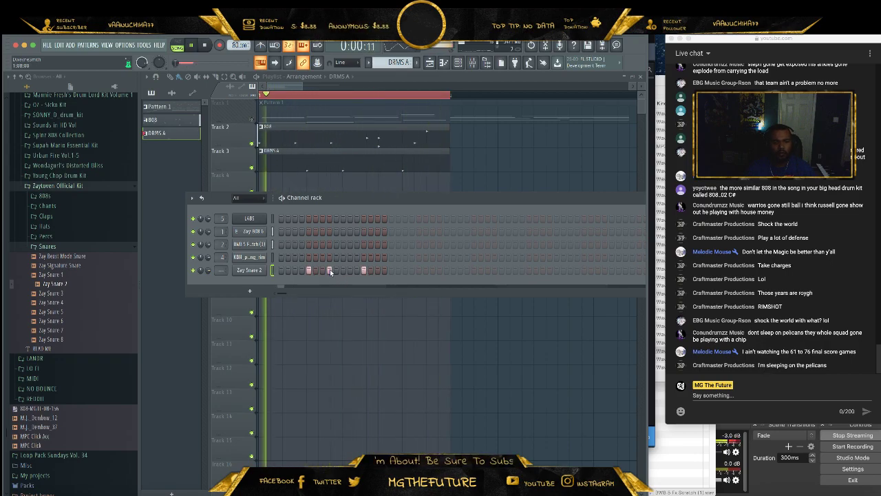
- Add Zay Snare 1 as another channel with a hit on step 10, and stop playback
left_click(78, 276)
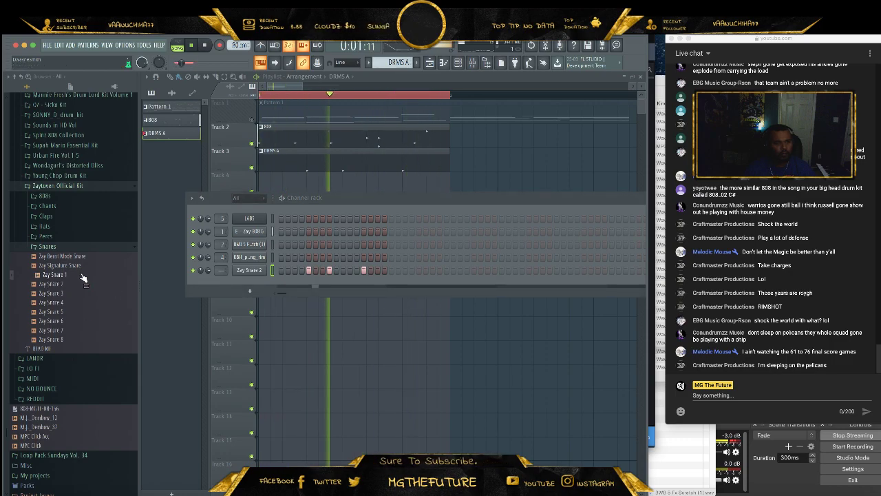
left_click_drag(81, 278, 256, 289)
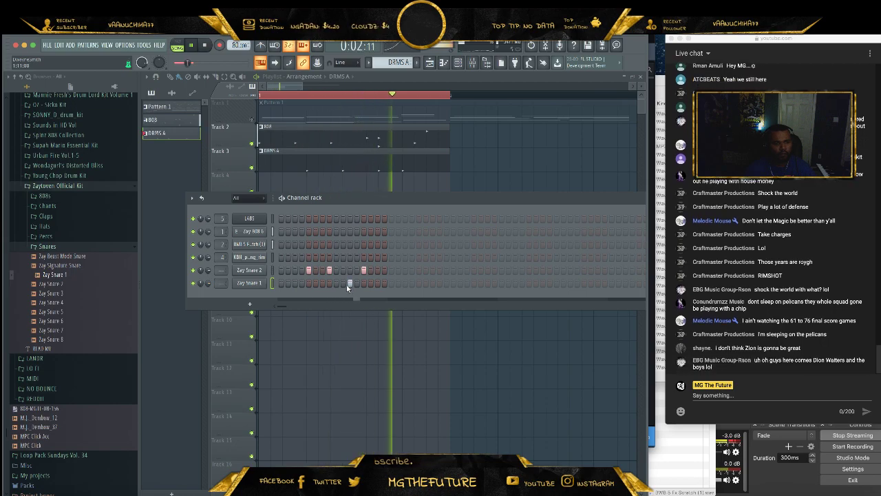
left_click(343, 283)
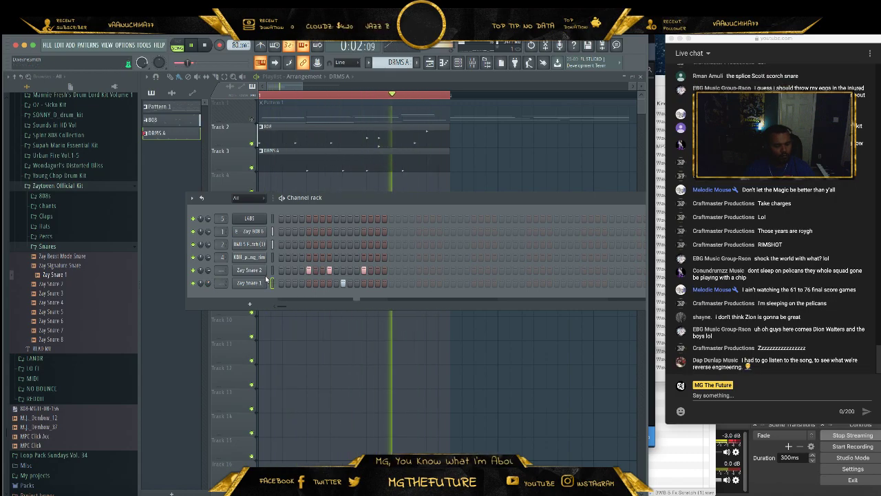
key("space")
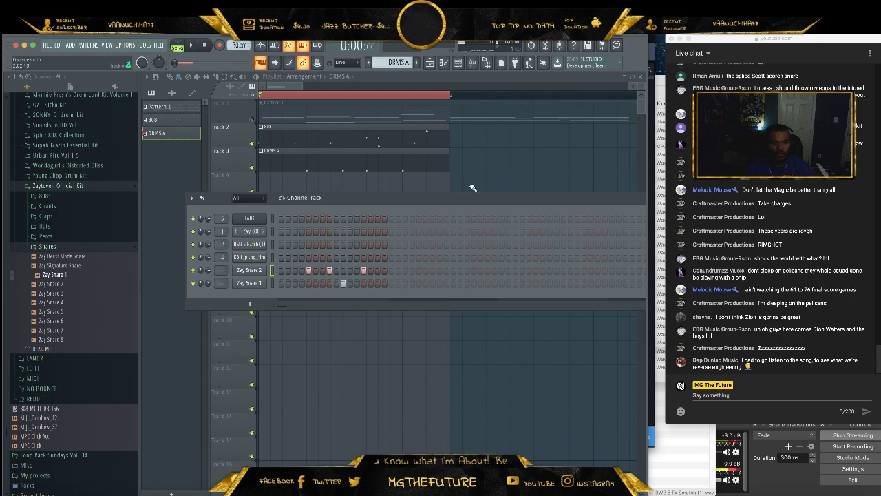
- Narrow the channel rack window and reposition it over the playlist so all its controls fit on screen
left_click_drag(469, 200, 384, 226)
left_click_drag(497, 228, 395, 237)
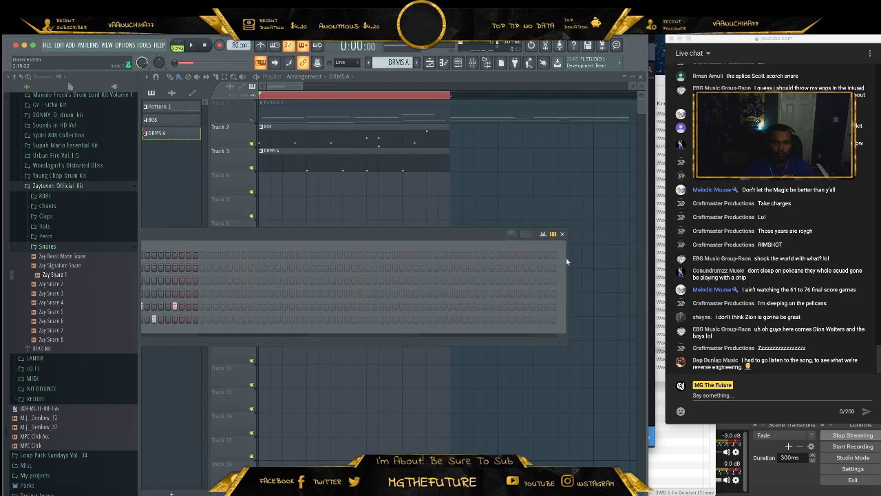
left_click_drag(566, 260, 473, 261)
left_click_drag(394, 241, 501, 243)
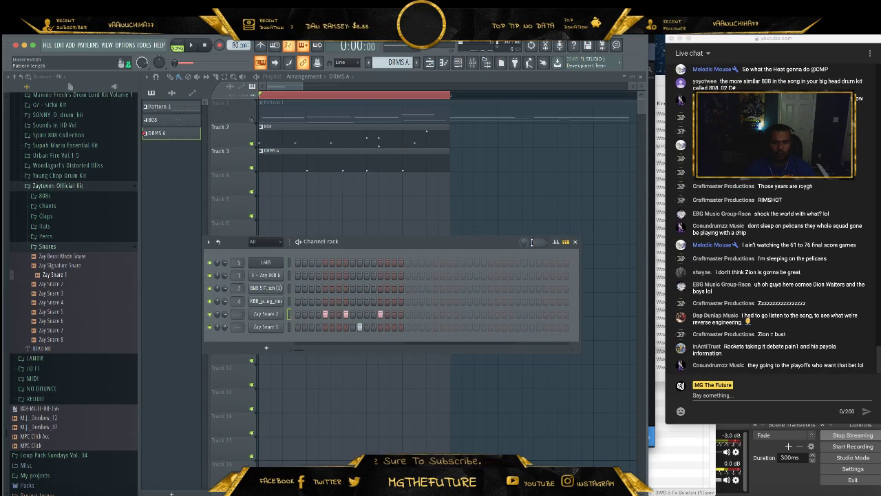
- Apply a small Shift offset to the Zay Snare 2 hits in the graph editor while the loop plays
left_click(556, 243)
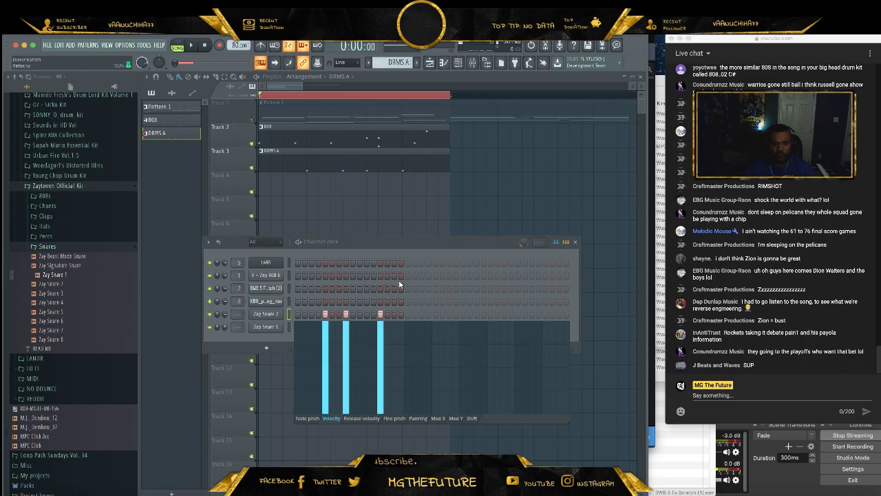
left_click(470, 418)
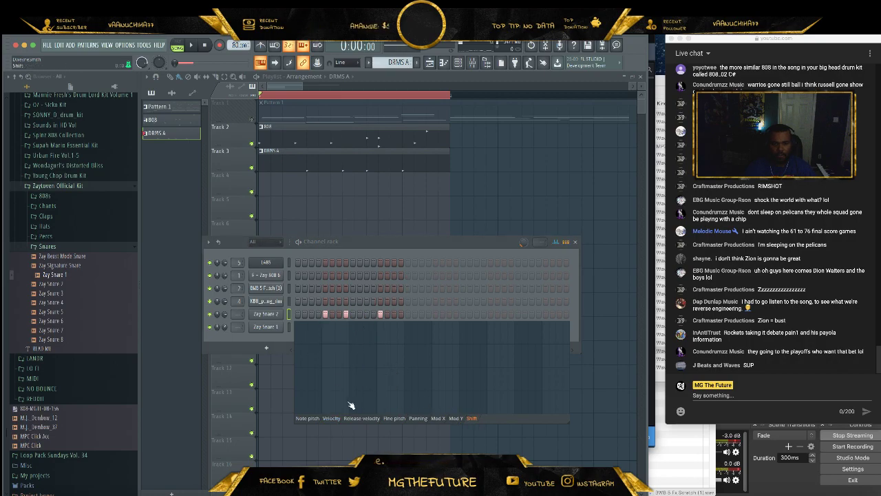
key("space")
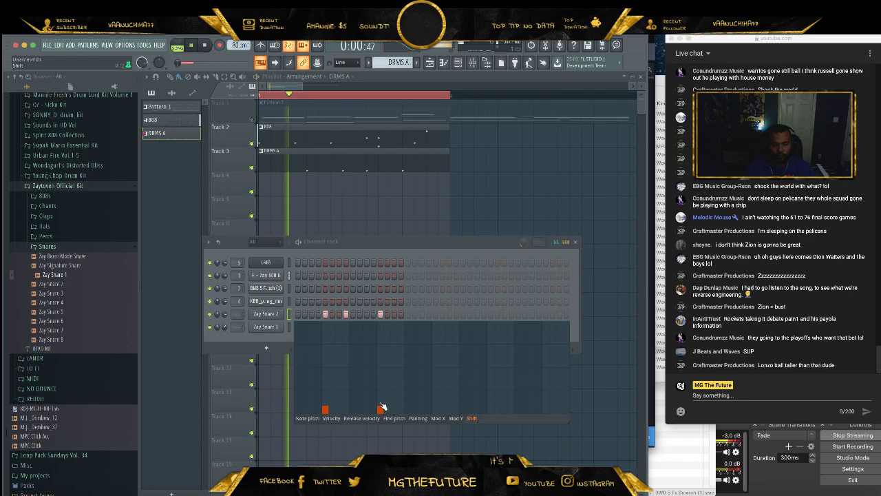
left_click(325, 411)
left_click(381, 411)
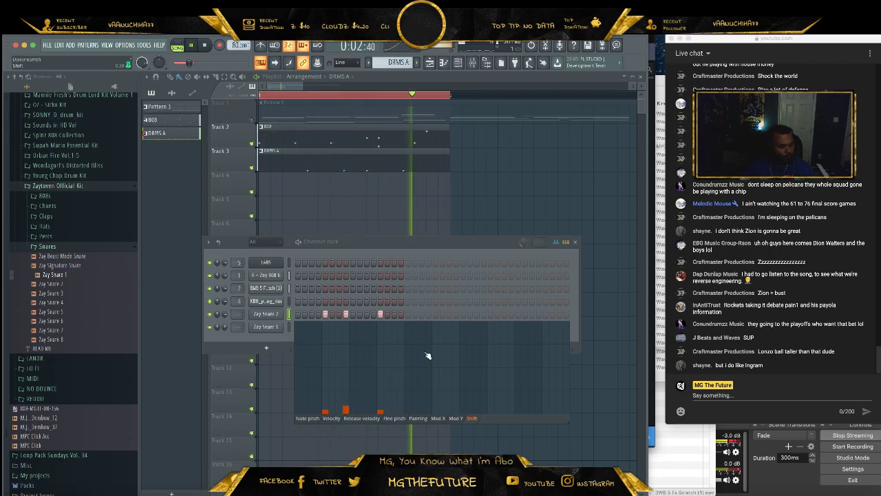
- Apply a small Shift offset to the Zay Snare 1 hit on step 10, close the graph editor and stop playback
left_click(289, 328)
left_click(360, 413)
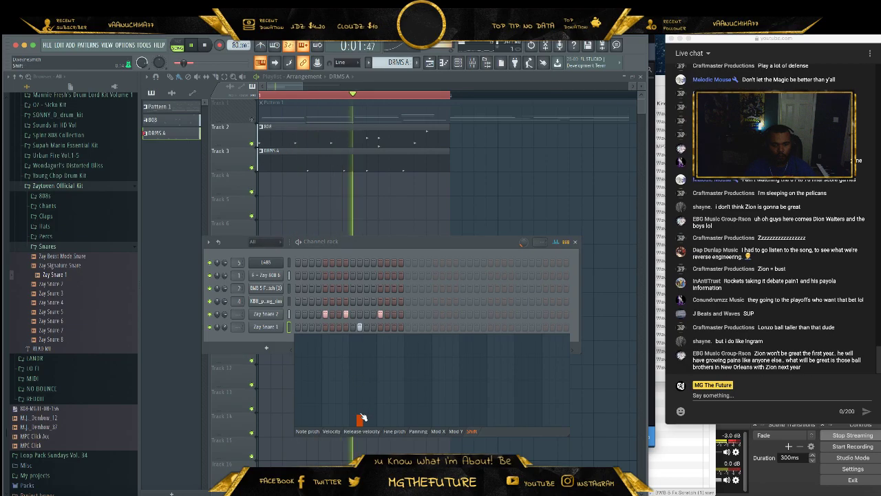
left_click(556, 242)
key("space")
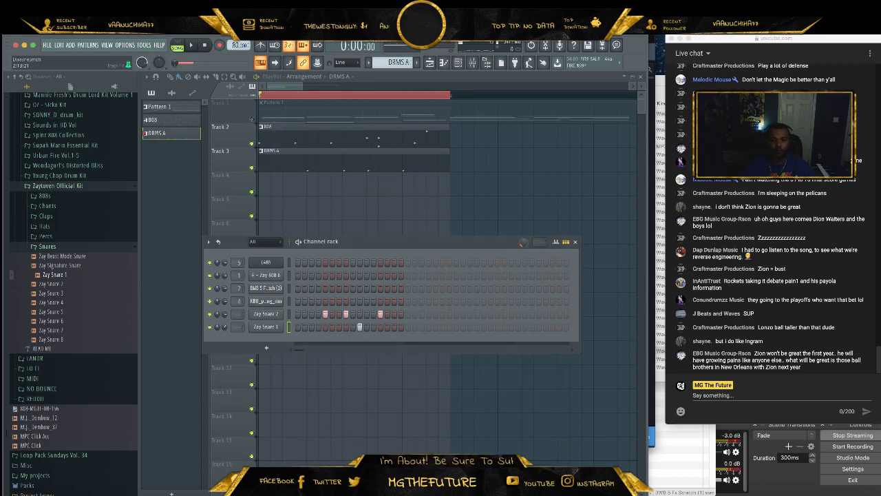
- Switch to Studio One, extend the reference track's loop to bars 71–73 and listen to it, and return to FL Studio
key("super+Tab")
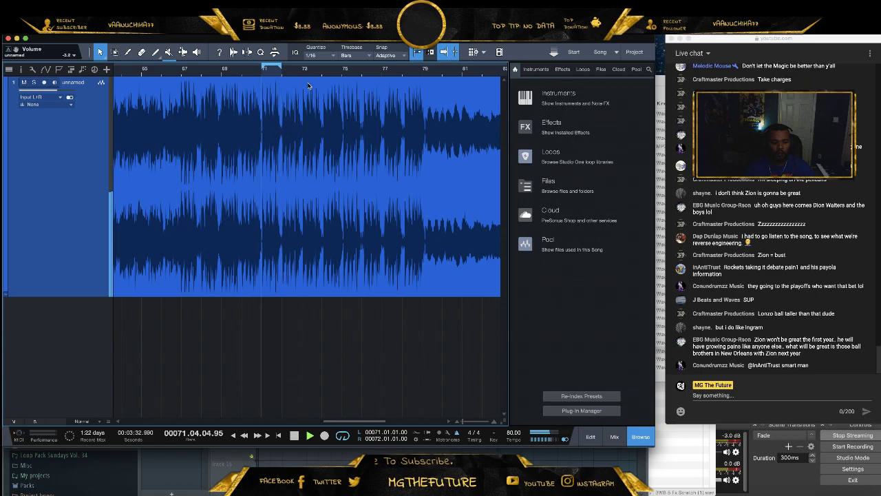
left_click_drag(281, 67, 304, 68)
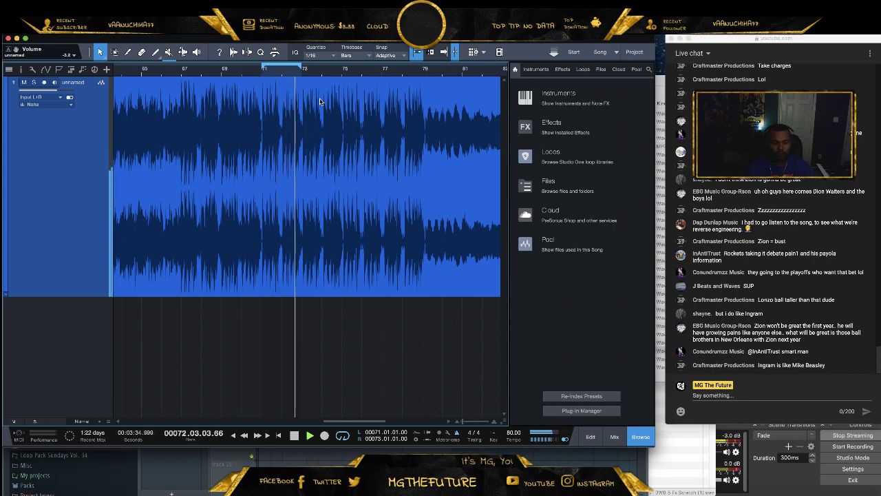
key("space")
left_click(229, 457)
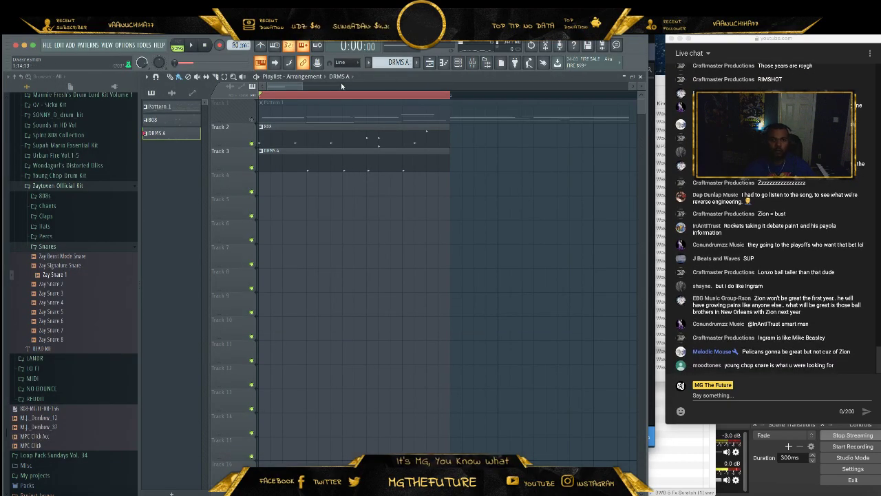
- Select the playlist range from bar 2 to bar 4 and place a new pattern named DRMS AB on Track 4 at bar 2
left_click_drag(302, 84, 305, 103)
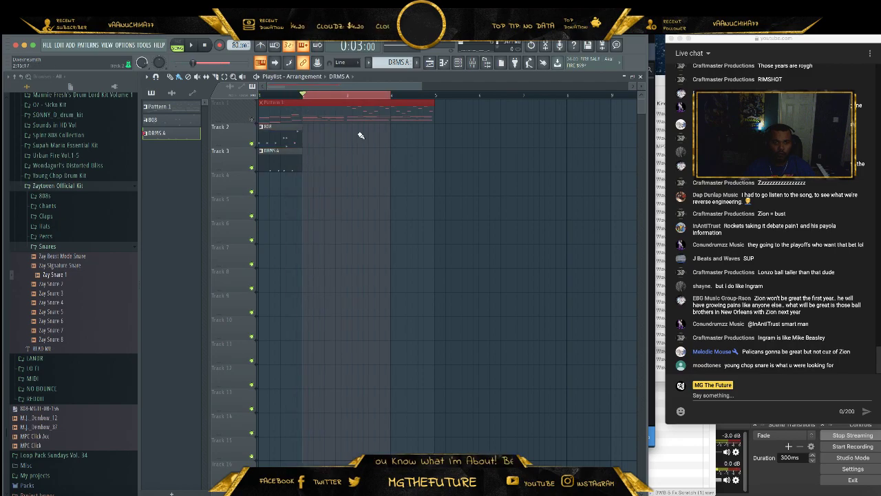
left_click(421, 63)
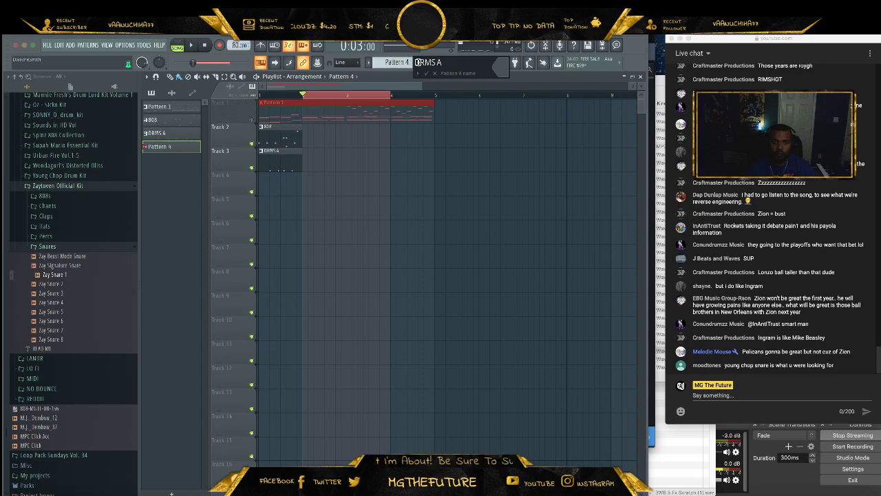
type("DRMS AB")
key("Return")
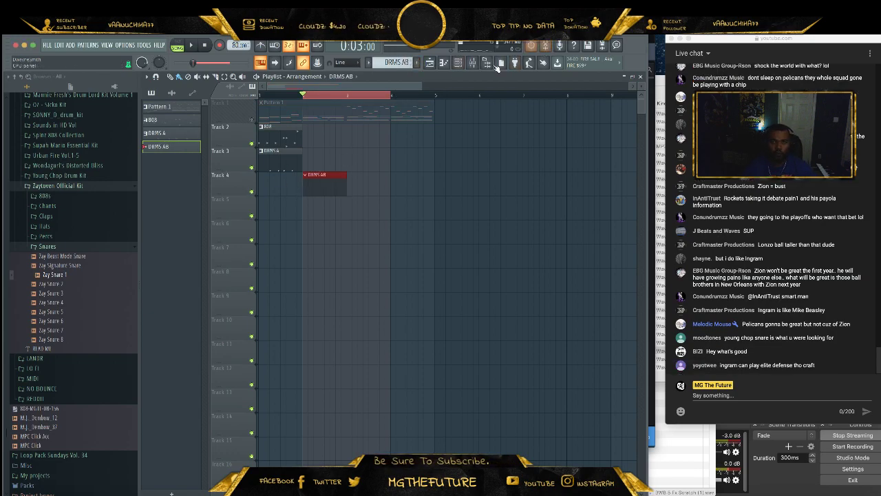
- Place a Zay 808 hit on step 1 of DRMS AB, and unmute Track 1 to play the loop with the melody
left_click(459, 63)
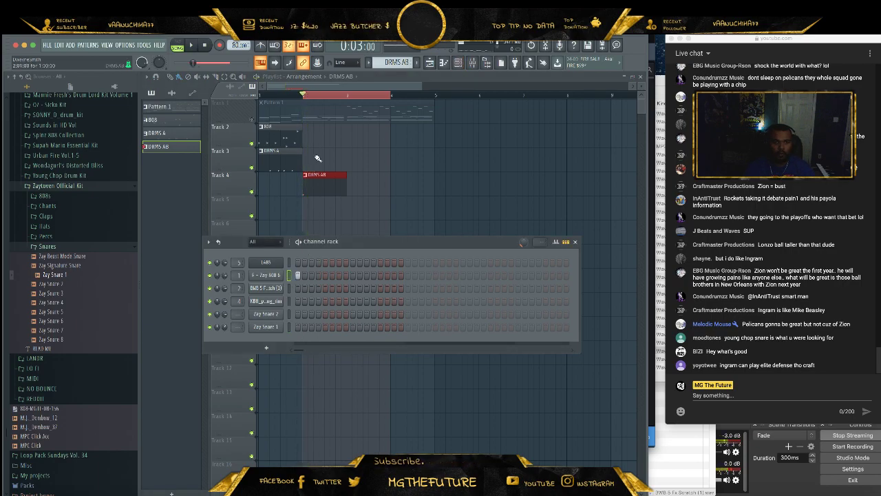
left_click(253, 120)
key("space")
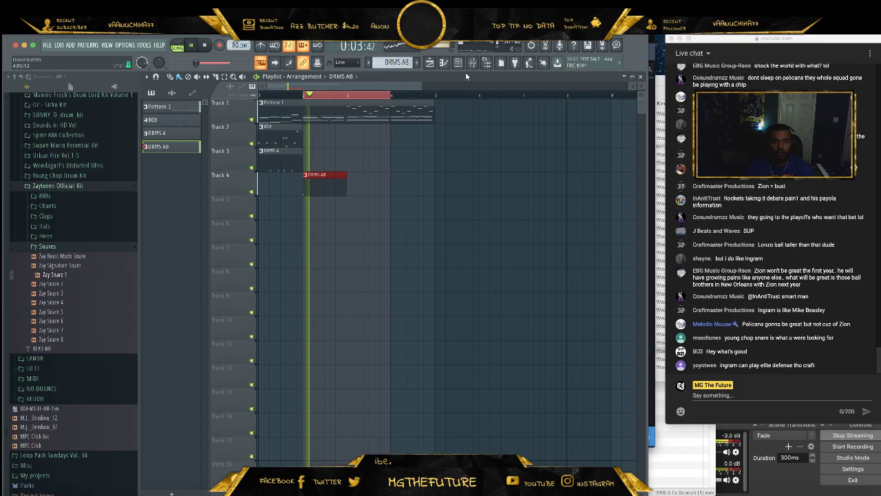
left_click(459, 63)
key("space")
key("space")
- Add Zay 808 hits on steps 4, 7, 11 and 17 of the DRMS AB pattern
left_click(318, 275)
left_click(338, 275)
left_click(366, 276)
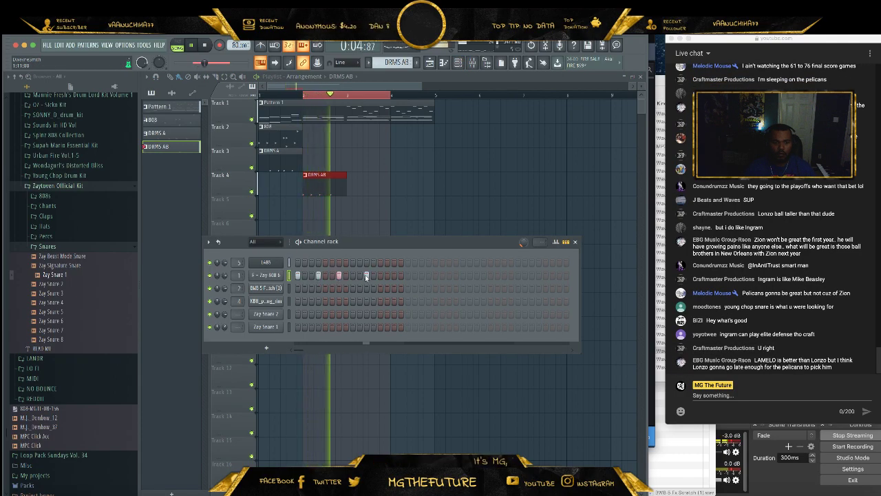
left_click(408, 276)
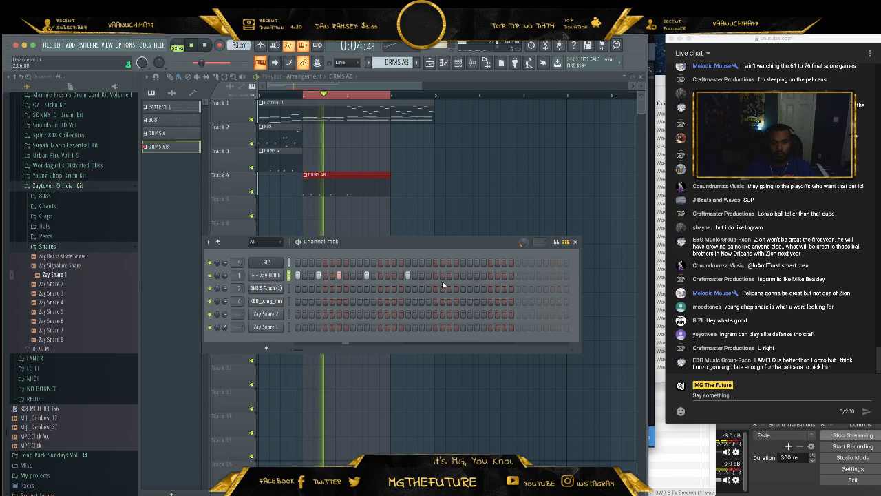
- Try a Zay 808 hit on step 21, replace it with one on step 20, and add hits on steps 23 and 27
left_click(435, 274)
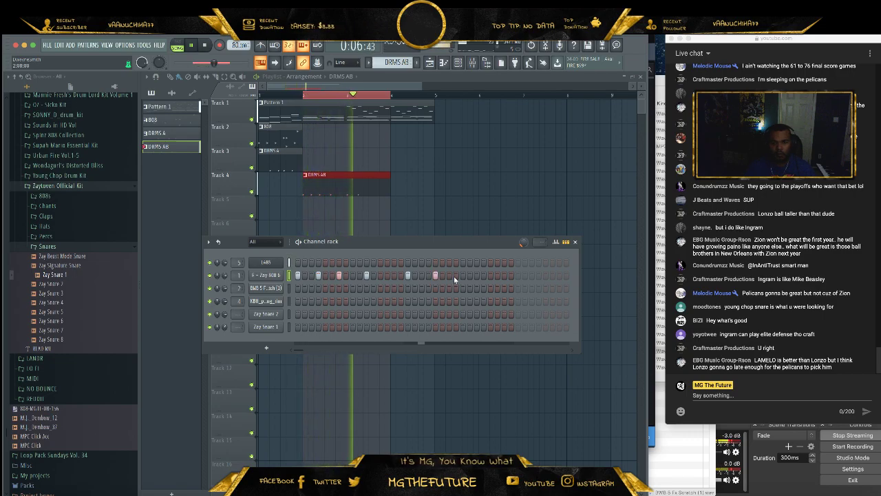
key("space")
key("space")
right_click(436, 277)
left_click(429, 276)
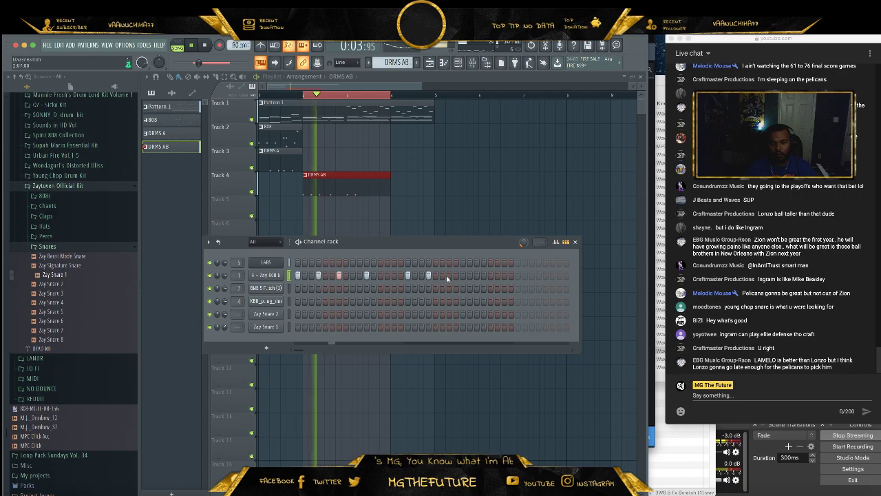
left_click(451, 275)
left_click(477, 275)
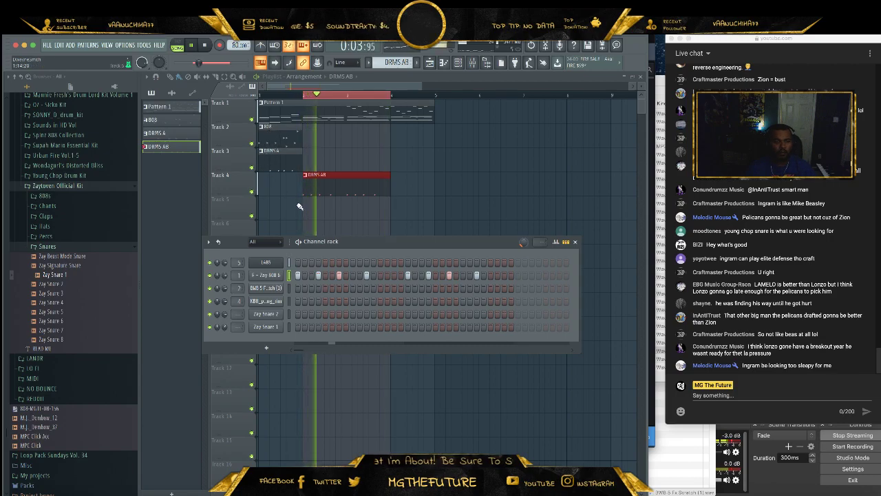
key("space")
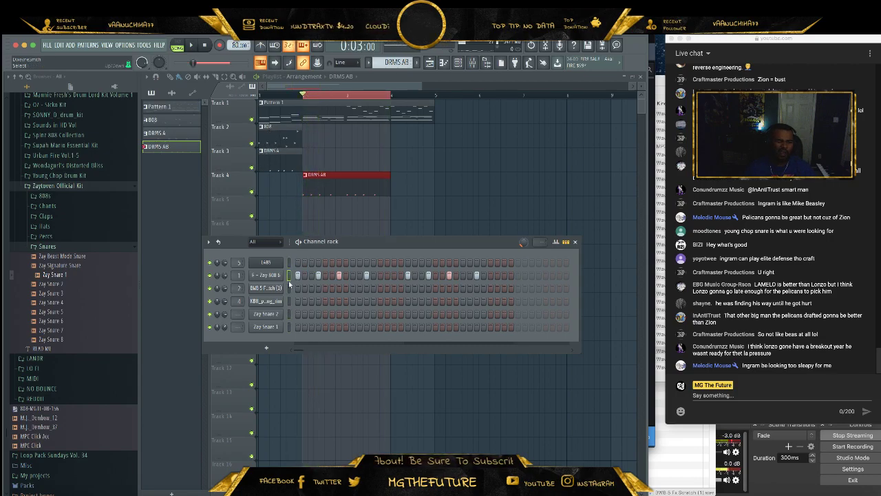
- Copy the LABS notes from Pattern 1 into the DRMS AB pattern and open them in the piano roll
left_click(176, 107)
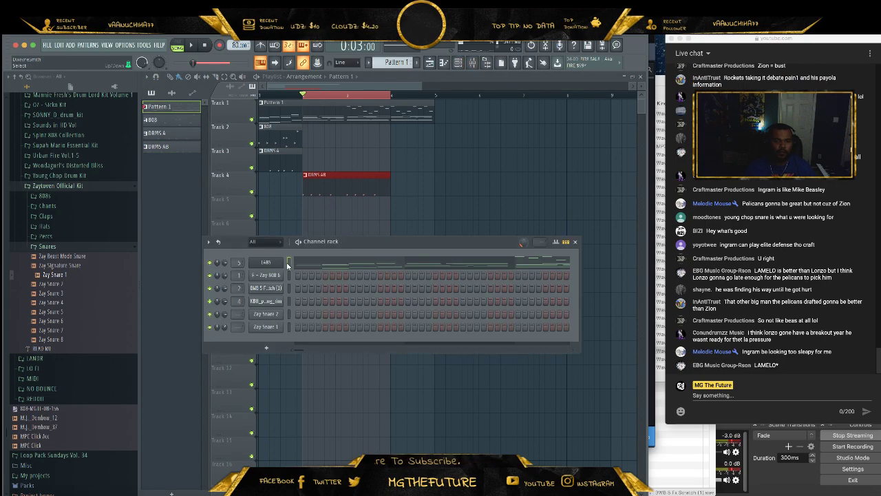
left_click(169, 146)
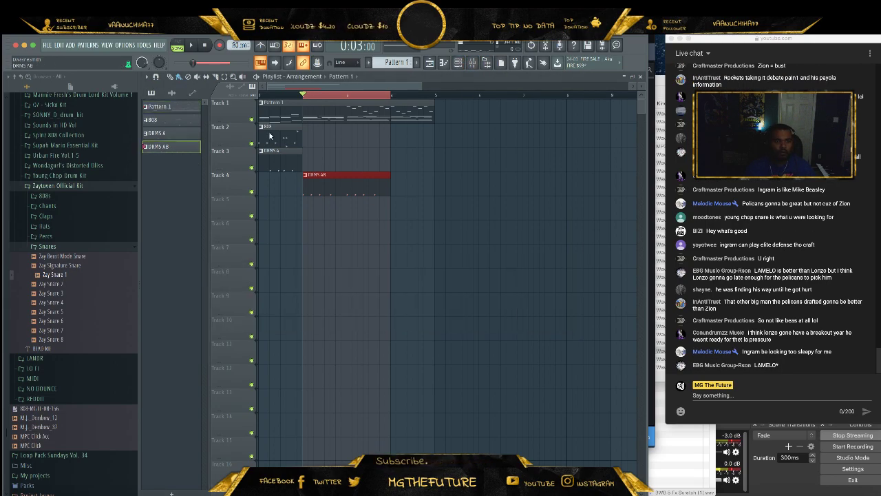
left_click(461, 64)
left_click(320, 264)
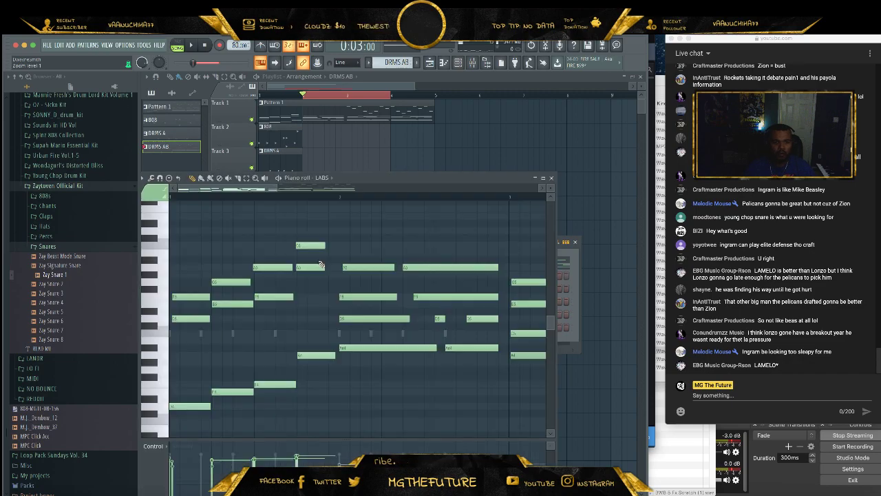
- Delete the first-bar LABS notes, shift all remaining notes back to the pattern's start, and close the piano roll
left_click_drag(333, 218, 175, 452)
key("Delete")
key("ctrl+a")
left_click_drag(372, 322, 205, 322)
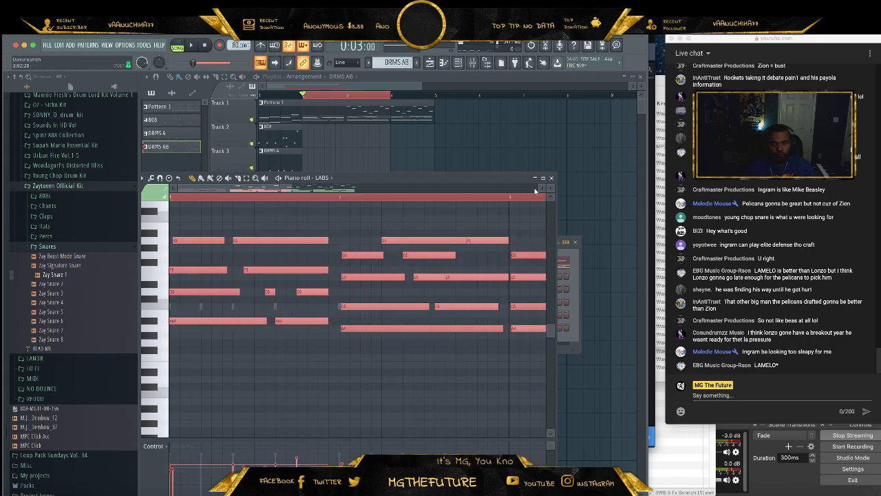
left_click(552, 179)
- In the Zay 808 6 piano roll, move the 808 notes to A#4 in bar 1 and A4 in bar 2
right_click(282, 279)
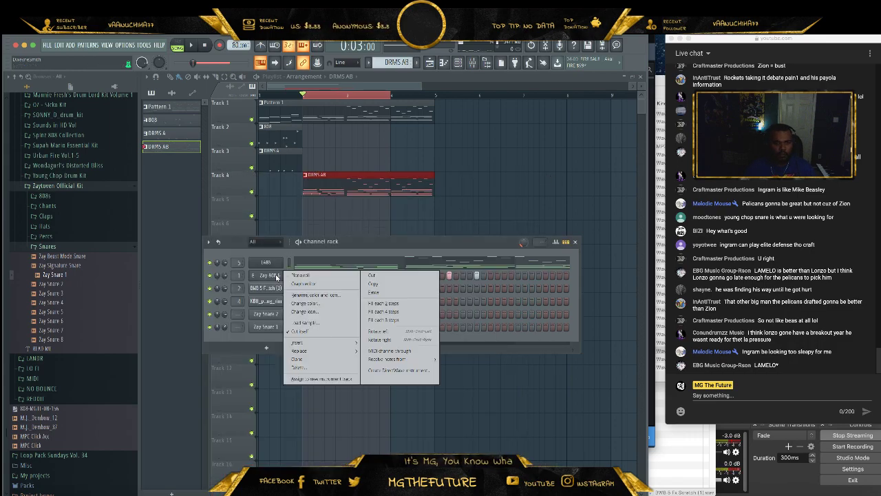
left_click(301, 275)
left_click_drag(500, 277, 129, 333)
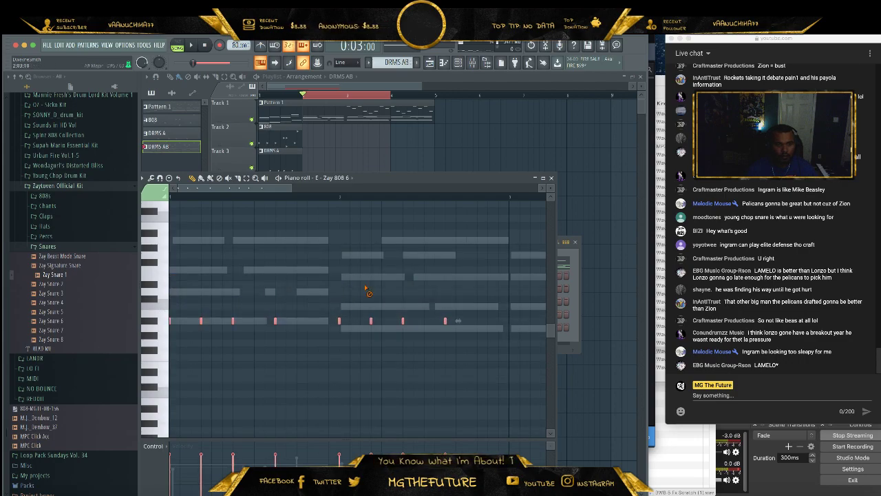
left_click_drag(473, 322, 342, 330)
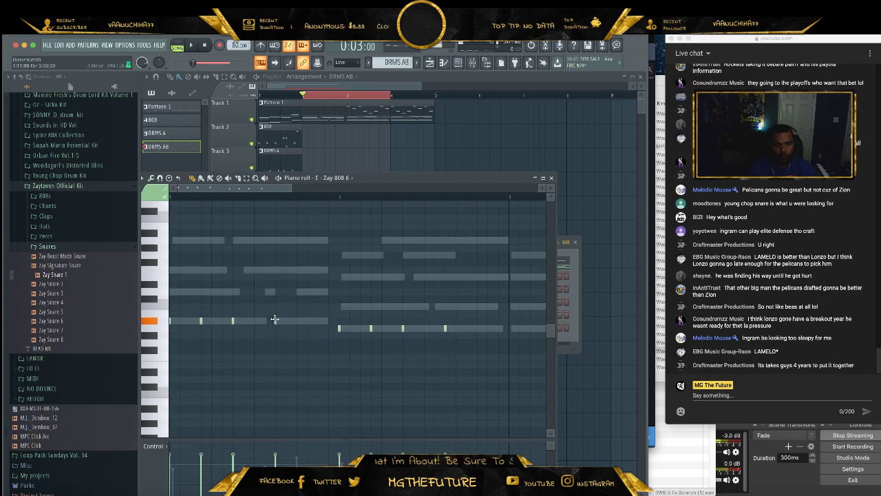
- Raise the third 808 note of bar 1 to D5 and of bar 2 to E5, and add a C5 note near bar 2's end
key("space")
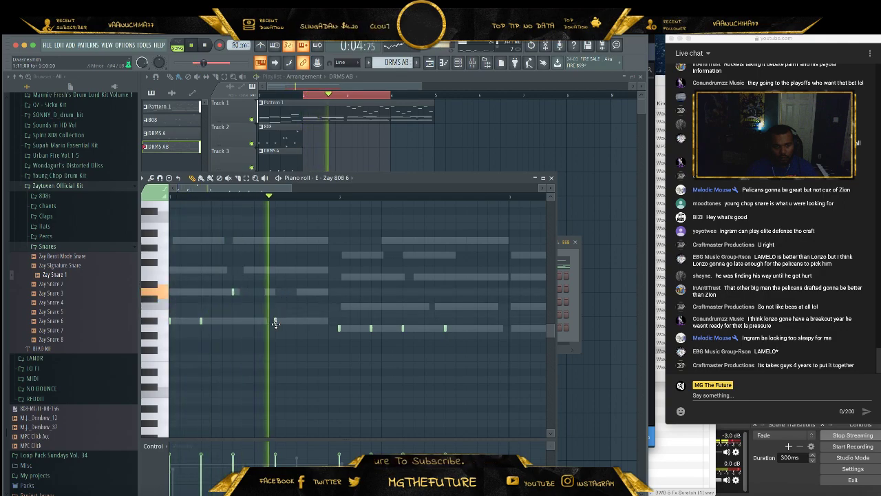
key("space")
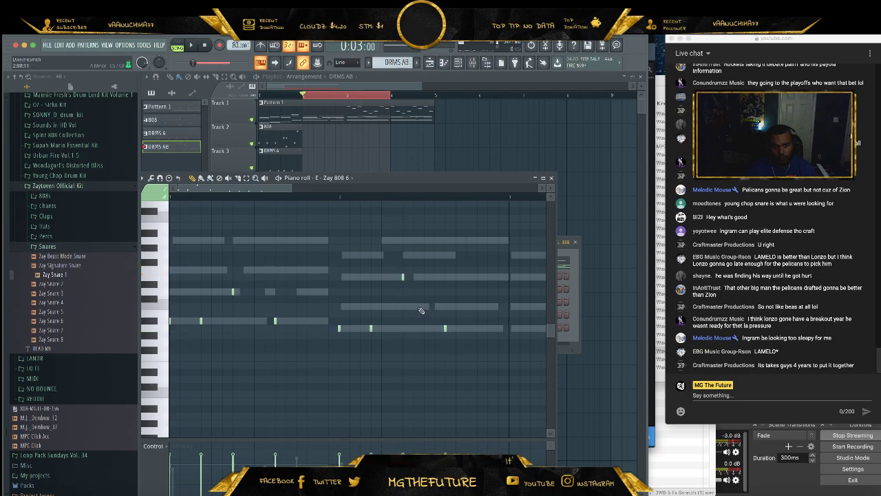
key("space")
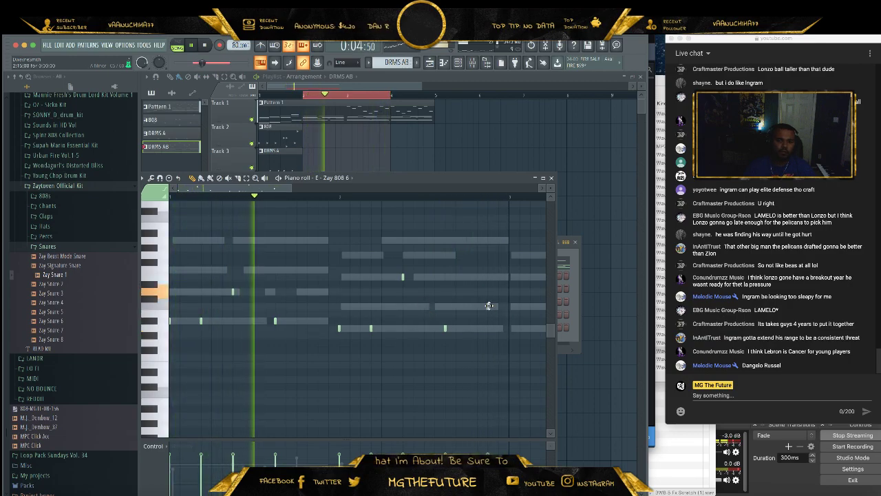
left_click(551, 178)
- Try transposing all Zay 808 6 notes up one octave
key("space")
right_click(271, 275)
left_click(305, 276)
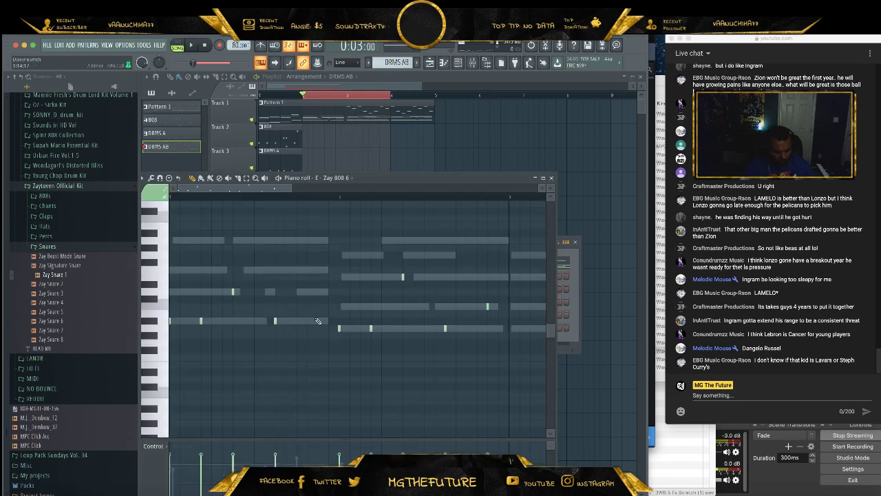
key("ctrl+a")
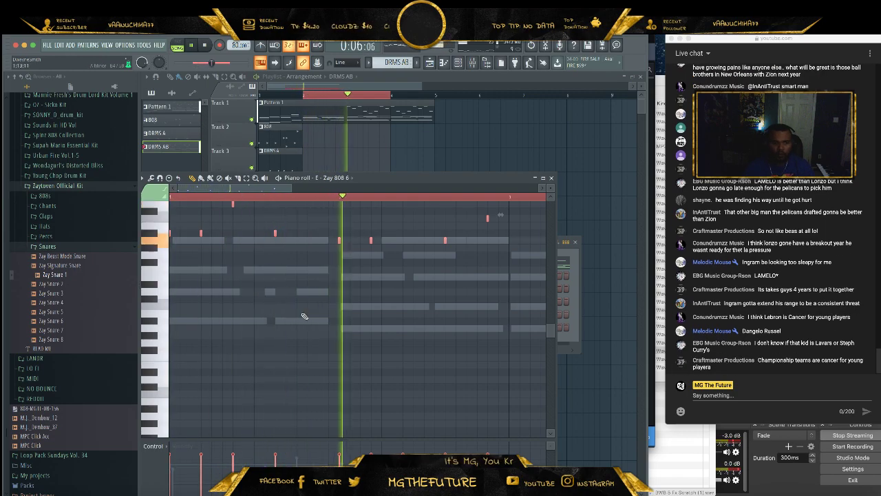
- Audition samples in the Zaytoven Official Kit's 808s folder, including Gb - Zay 808 4 and A - Zay 808 10
left_click(80, 197)
key("space")
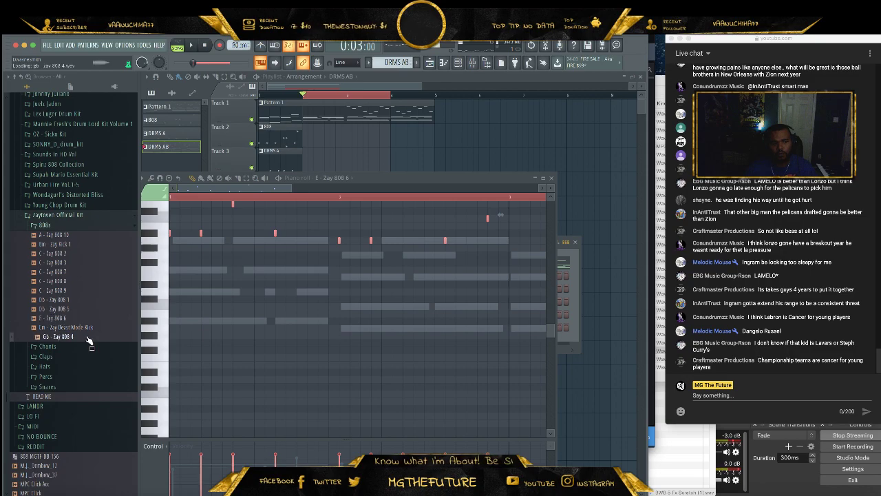
left_click(86, 246)
left_click(85, 235)
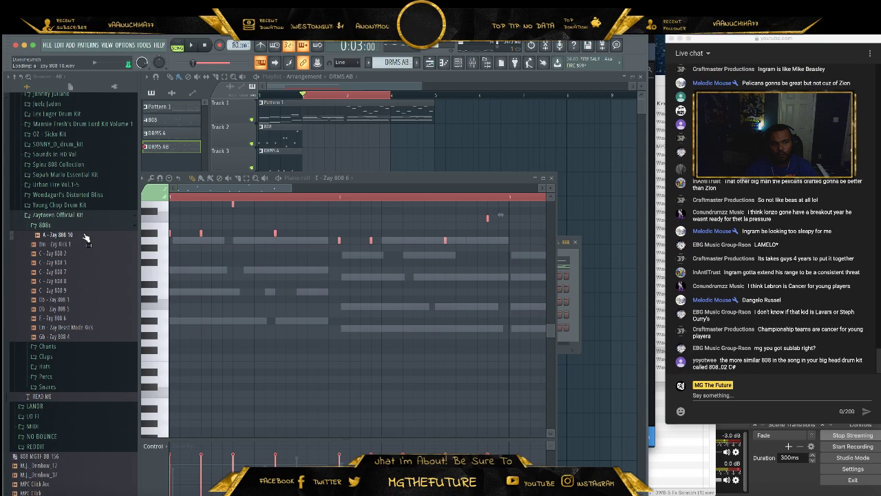
- Replace the 808 channel's sample with Eb - KBH_808_bighead_tracy_E from the BigHead Sample Pack's KBH_808s folder
scroll(81, 269, "up", 10)
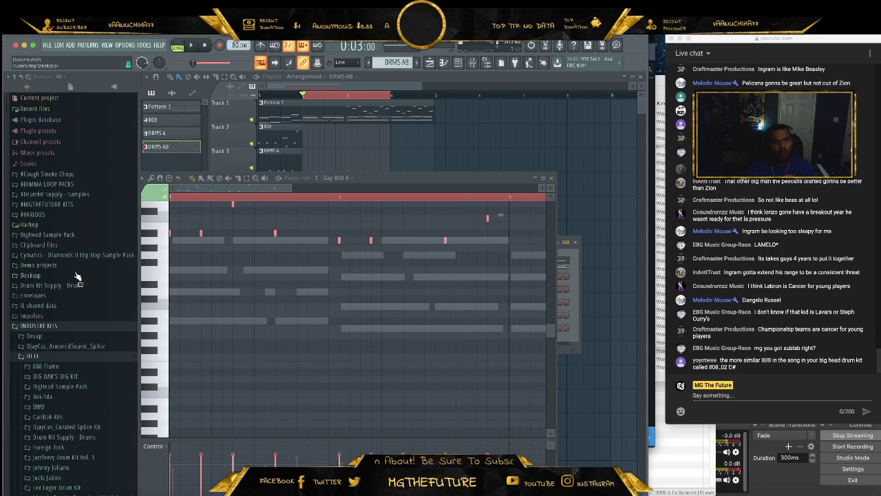
left_click(74, 355)
left_click(73, 356)
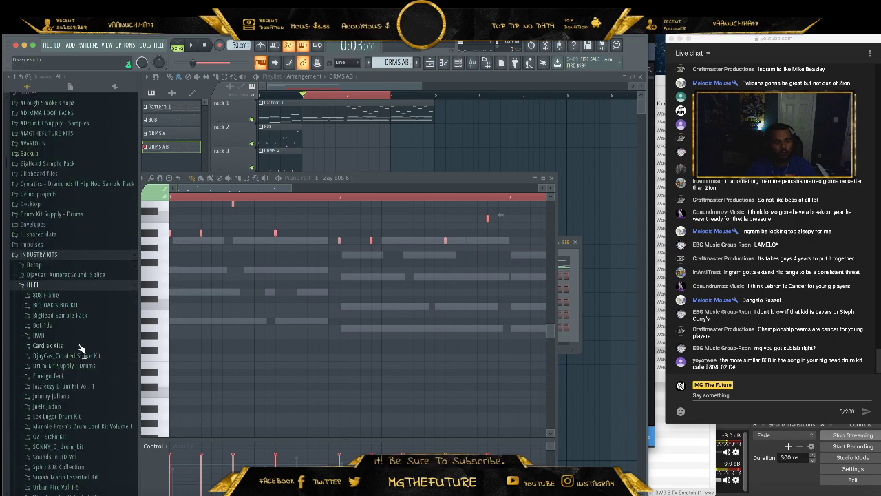
left_click(85, 316)
left_click(84, 325)
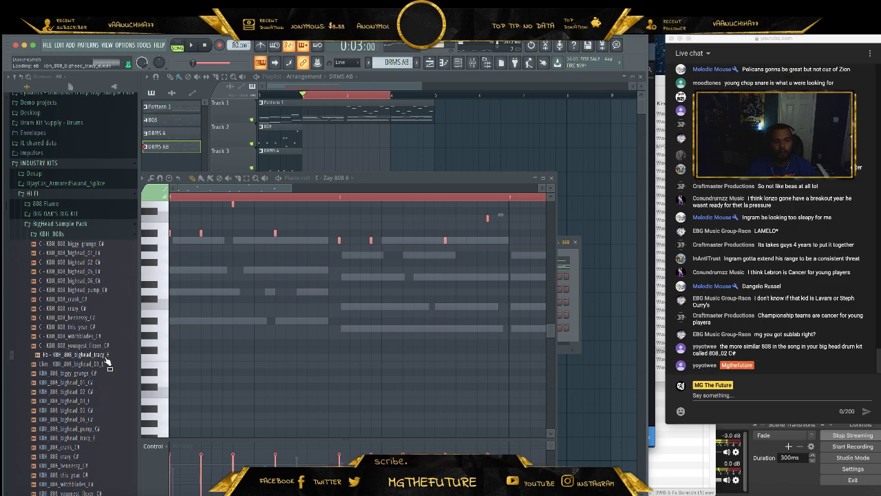
left_click(551, 178)
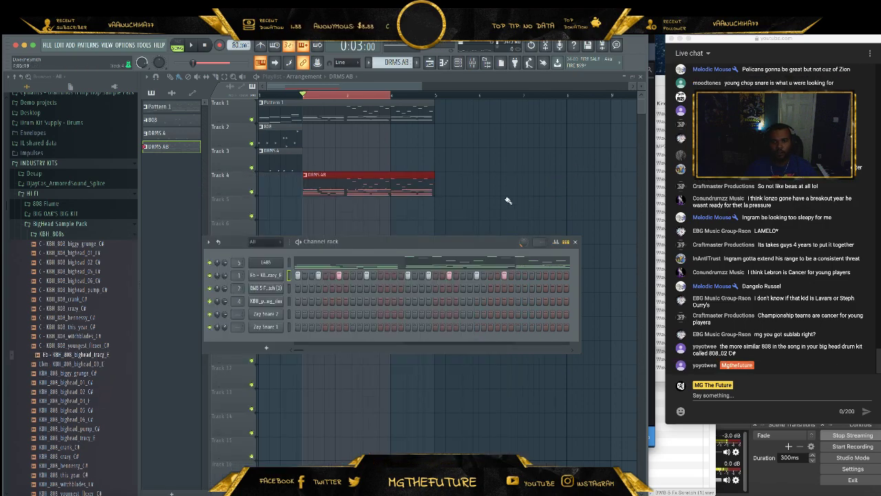
- Try E5 as the new 808 channel's root note and check it during playback
left_click(277, 277)
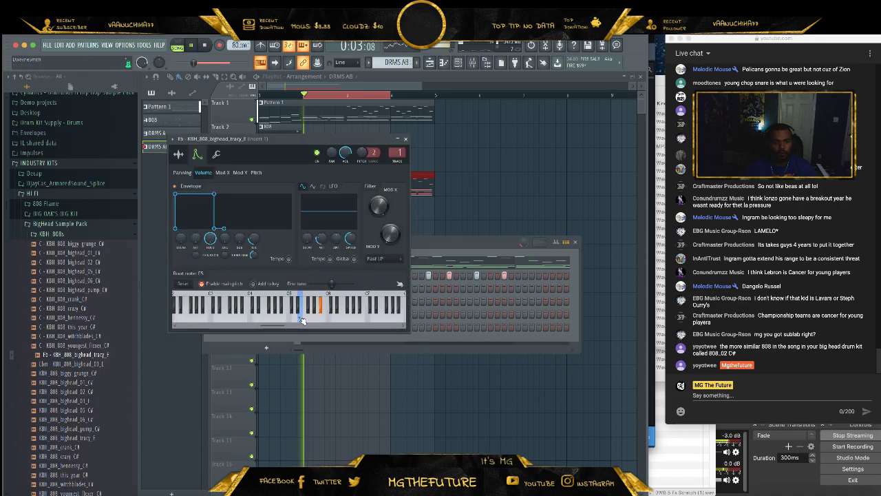
left_click(406, 139)
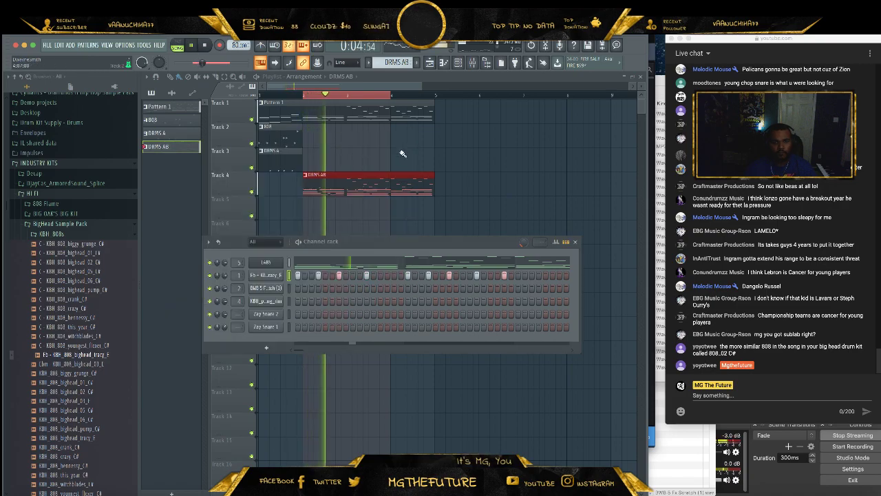
left_click(265, 278)
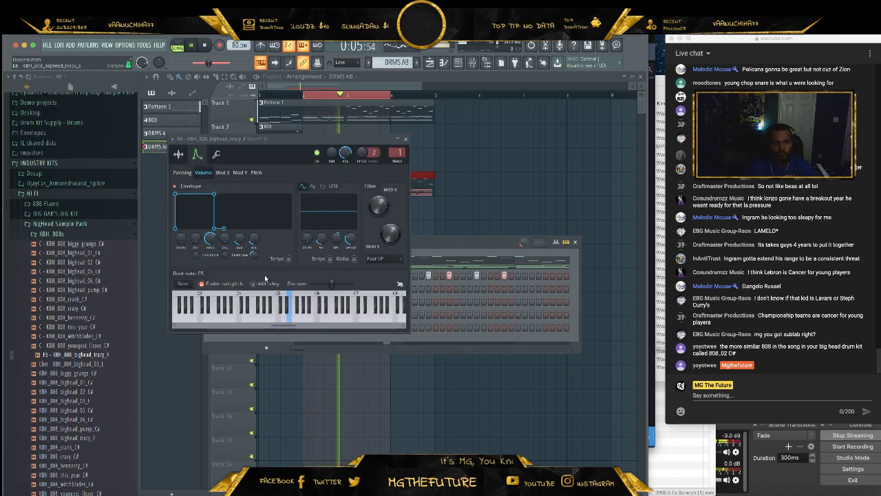
- Examine the bighead_tracy 808 sample in the pitch corrector and set the channel's root note to D#5
right_click(98, 354)
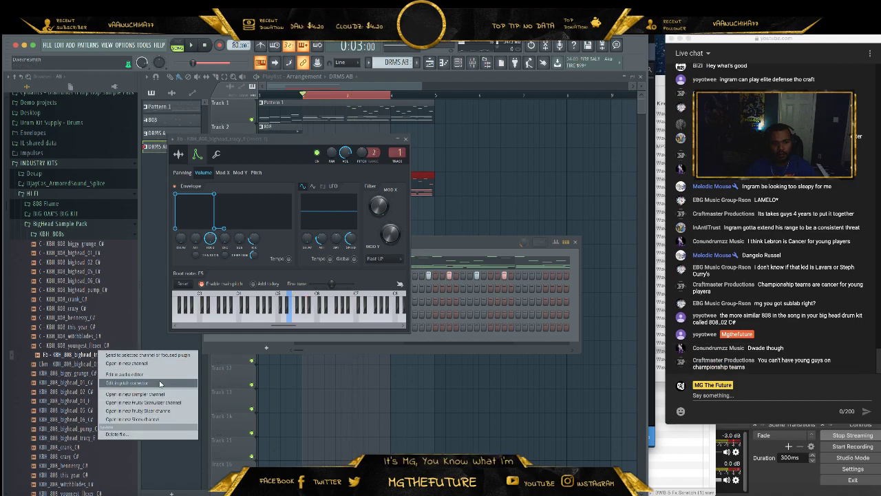
left_click(158, 382)
left_click_drag(445, 180, 430, 270)
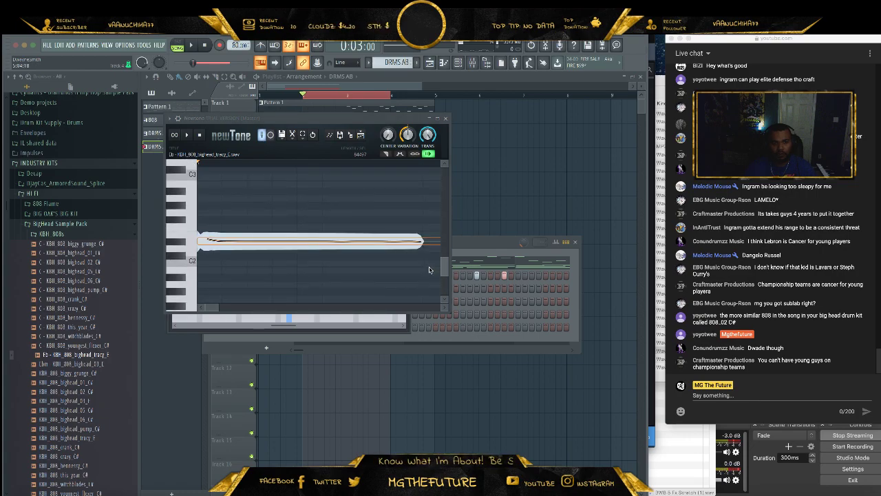
left_click(448, 119)
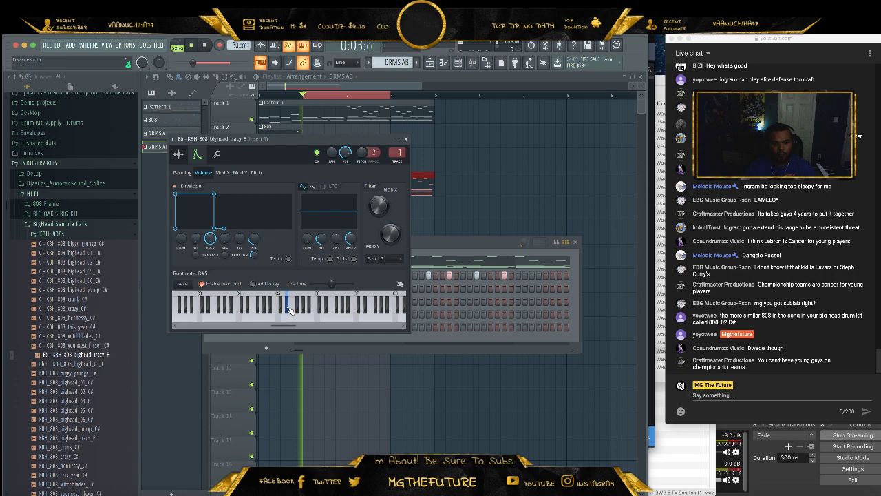
left_click(406, 140)
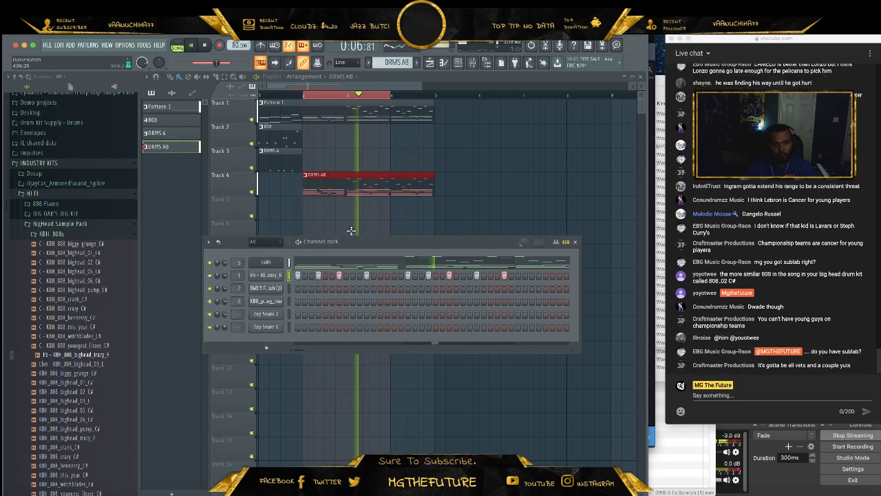
- Transpose all 808 notes back down one octave in the piano roll
right_click(284, 274)
left_click(303, 276)
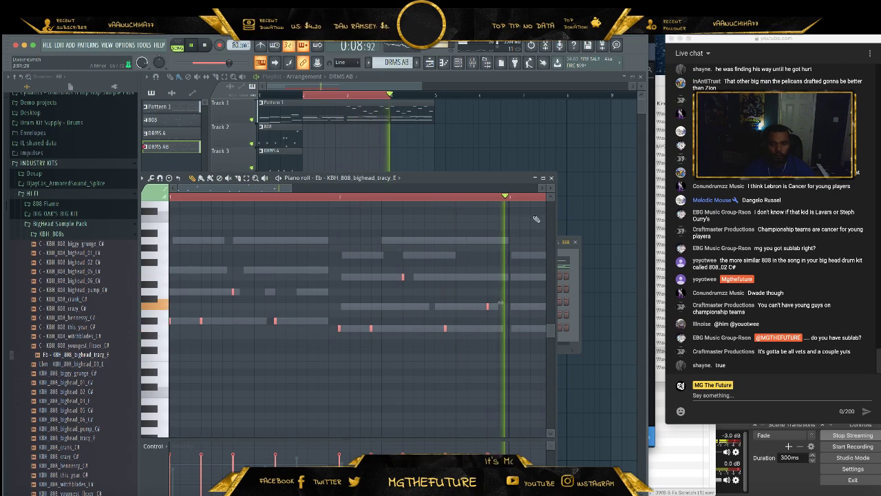
left_click(551, 178)
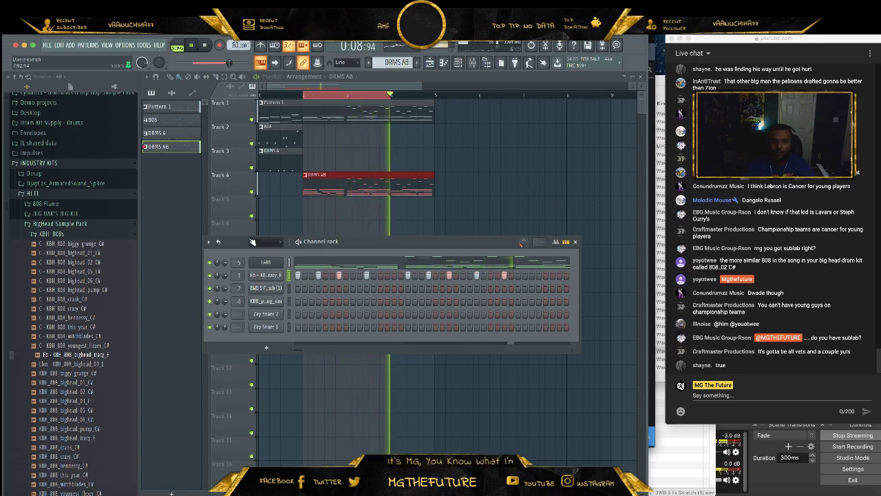
- Collapse the BigHead Sample Pack folder, check the audio track in Studio One, and return to the HI FI kits in FL Studio
left_click(92, 223)
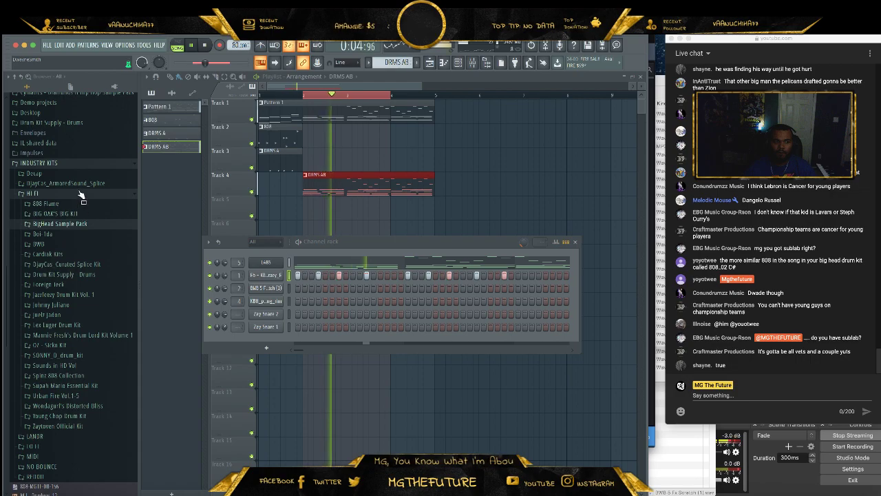
left_click(81, 197)
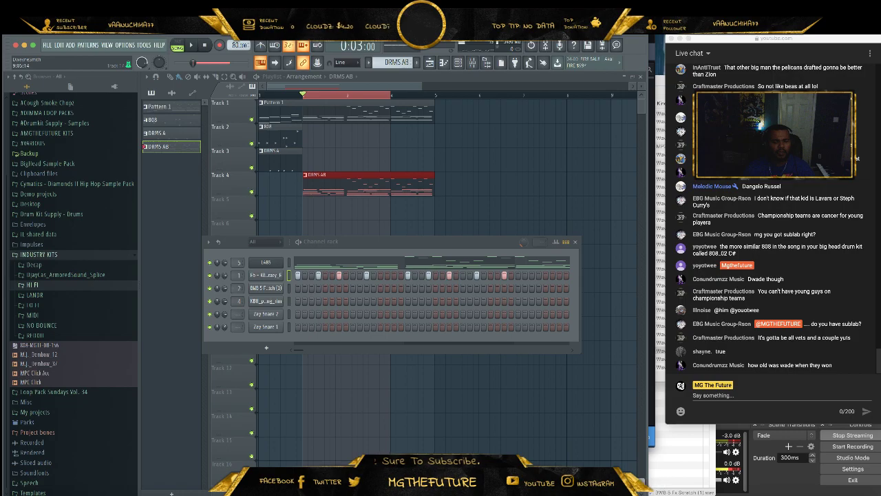
key("super+Tab")
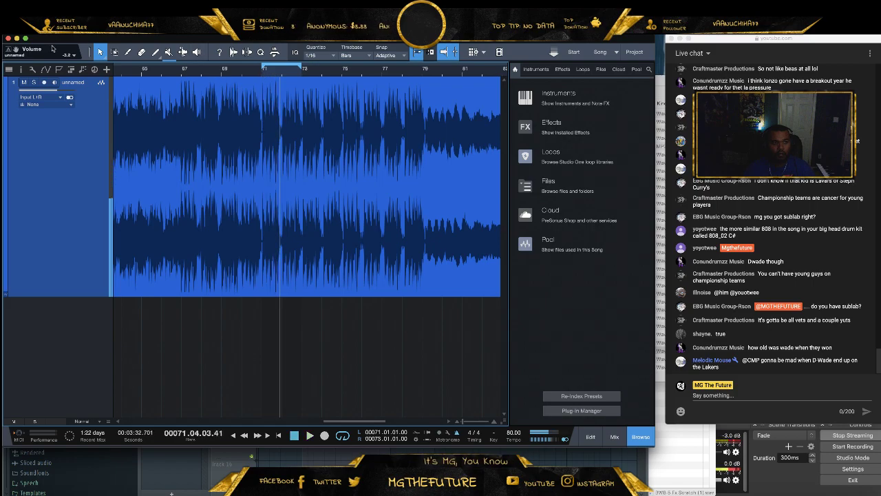
left_click(17, 39)
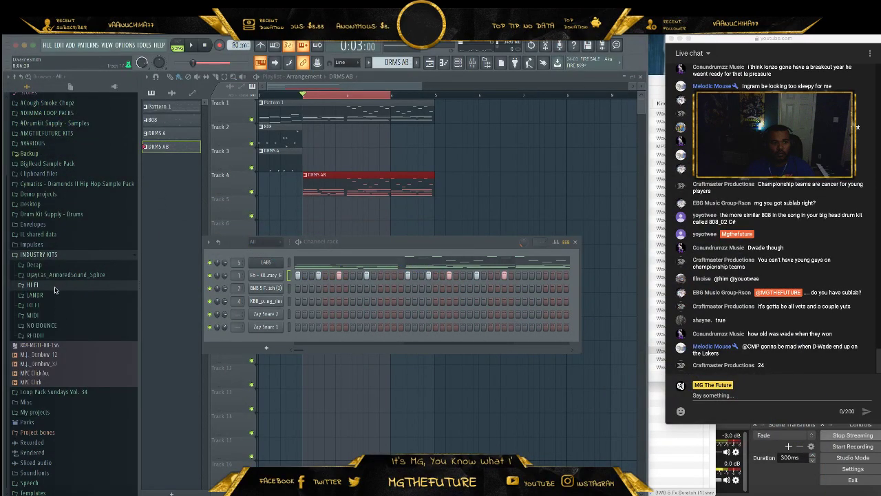
left_click(33, 285)
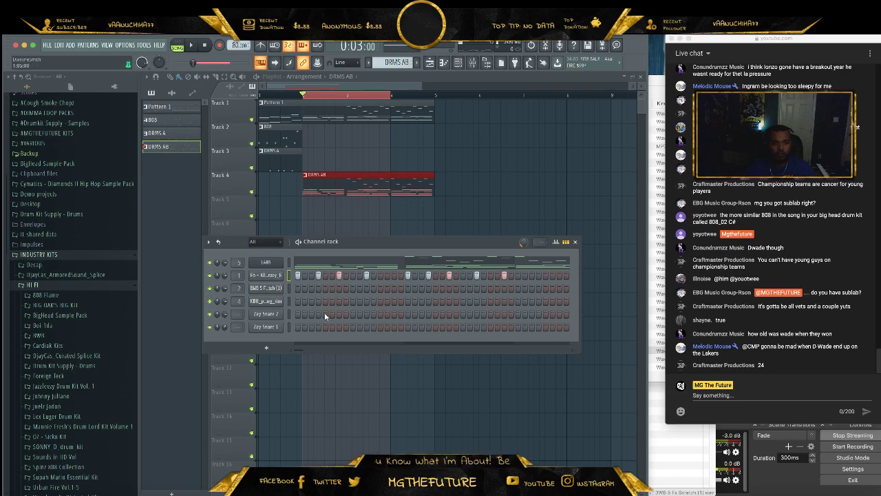
- Place Zay Snare 2 hits on steps 5, 13, 21 and 29 of the DRMS AB pattern
left_click(380, 313)
left_click(436, 314)
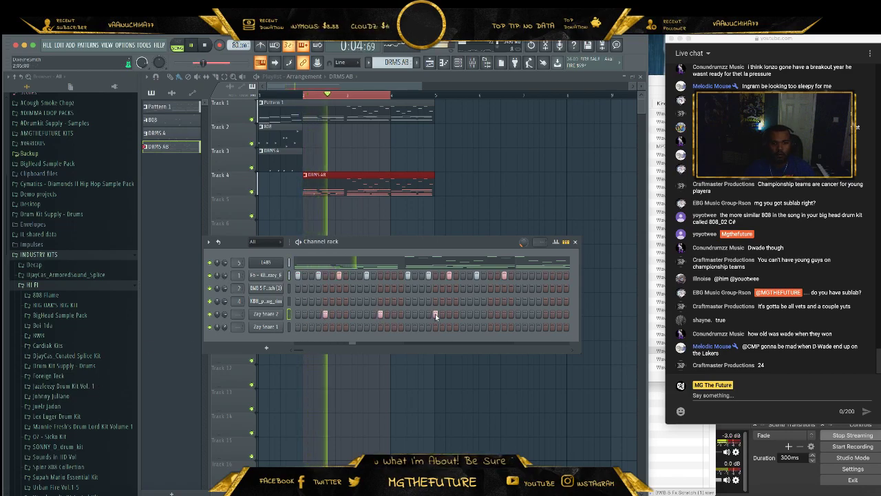
left_click(491, 314)
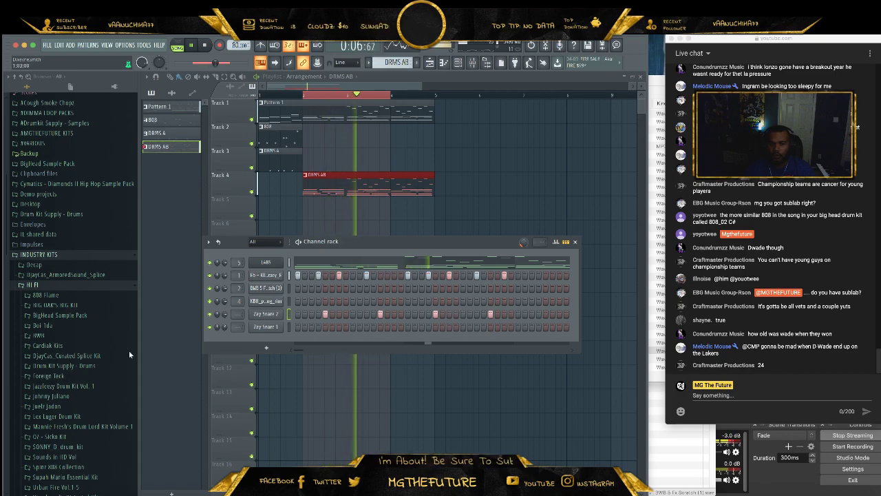
- Examine the SAMPLE track and its effects in the mixer during playback, and close the mixer
scroll(90, 391, "down", 4)
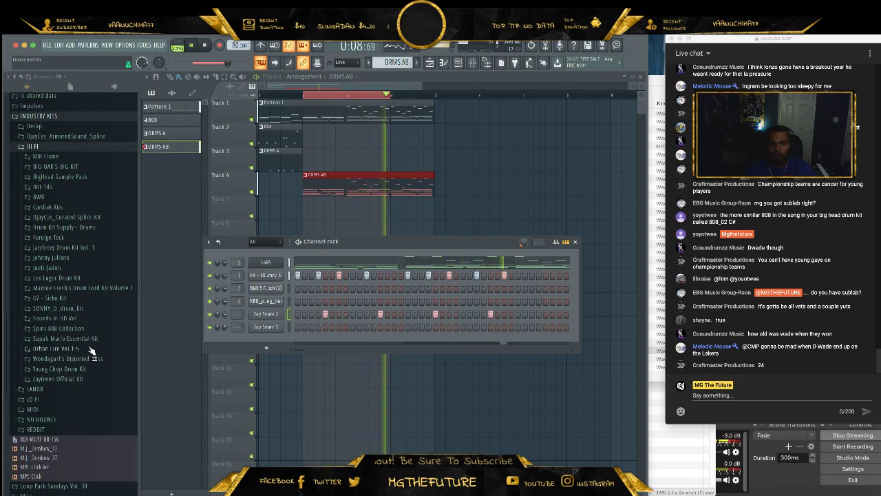
left_click(472, 63)
left_click(307, 186)
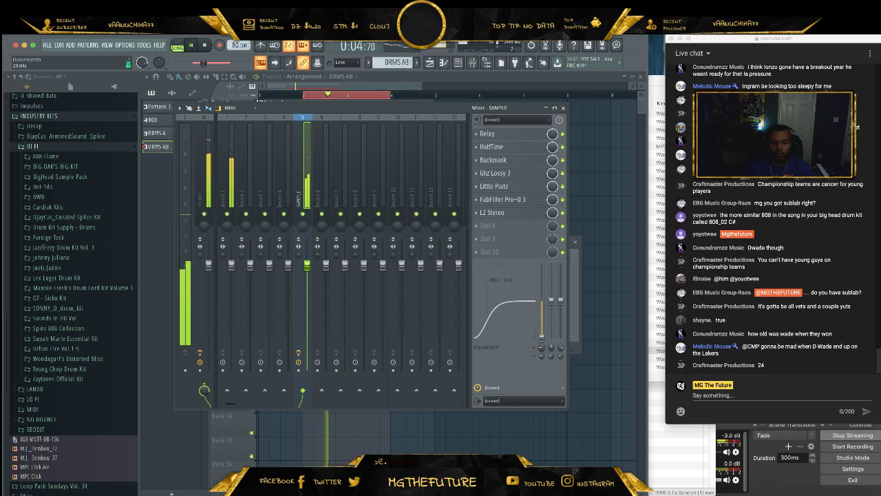
left_click(563, 108)
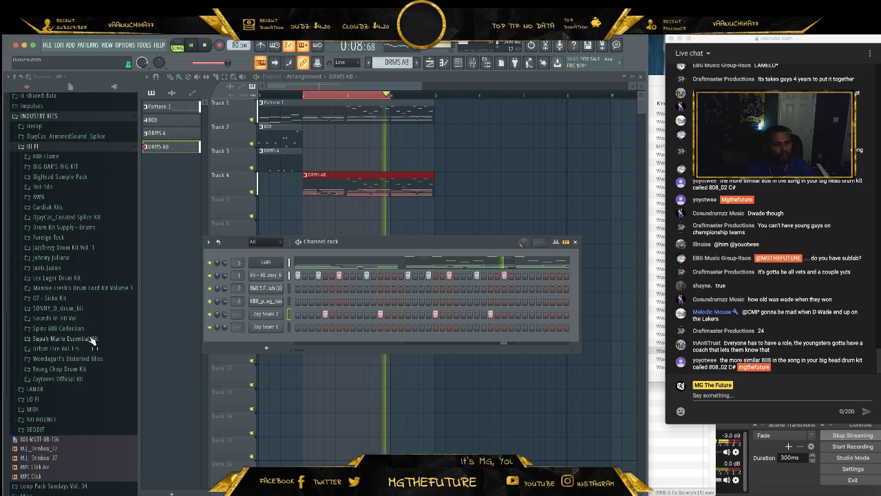
- Audition the hats in the Zaytoven Official Kit and add Zay Hi-Hat 4 as a new channel in the channel rack
left_click(102, 378)
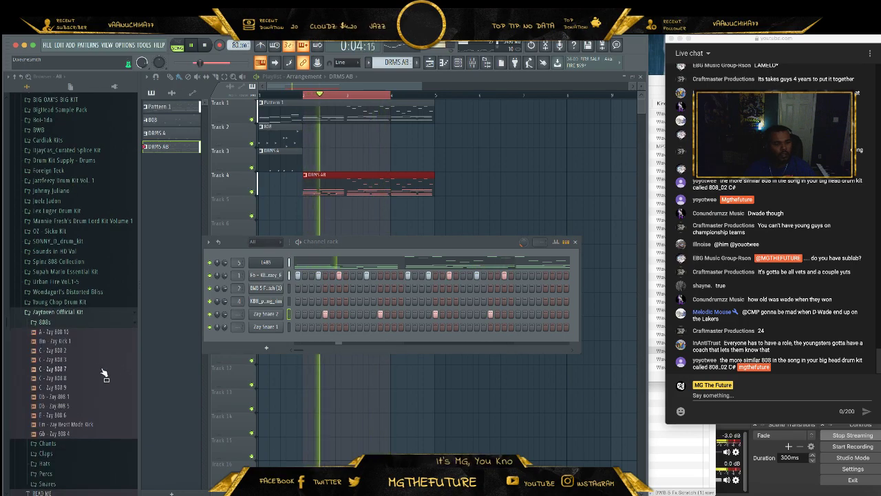
left_click(76, 321)
left_click(79, 352)
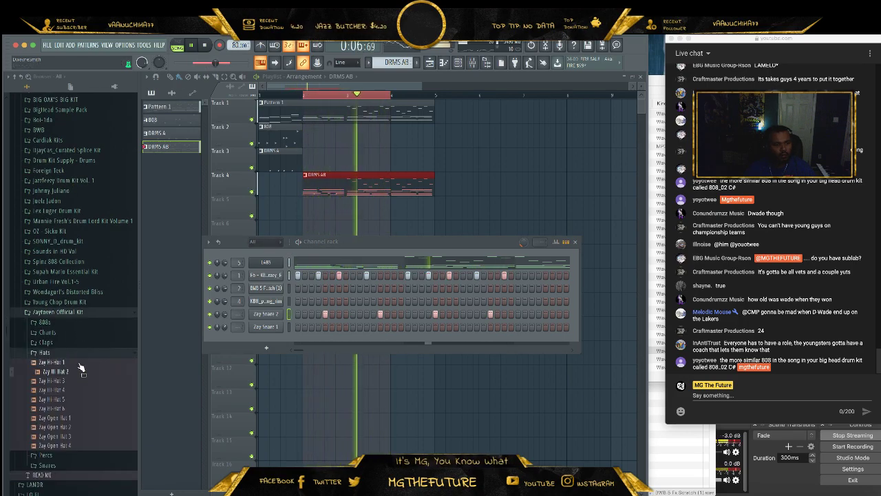
left_click(68, 391)
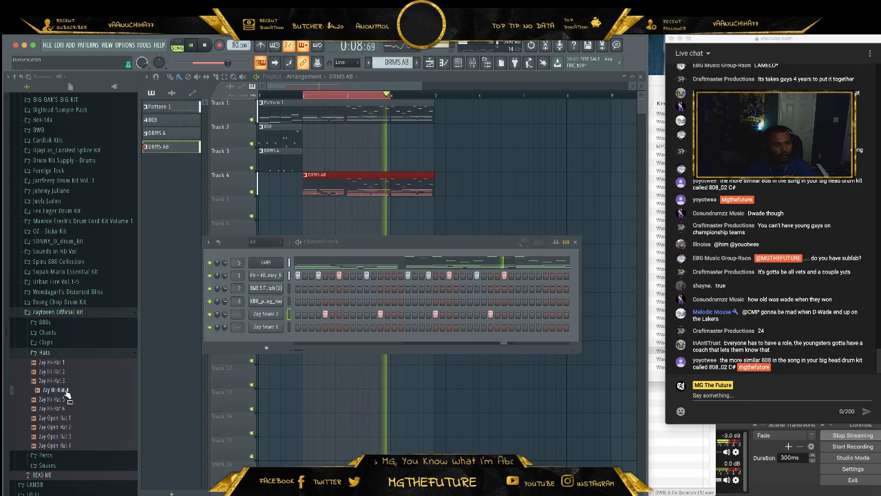
left_click_drag(68, 392, 261, 342)
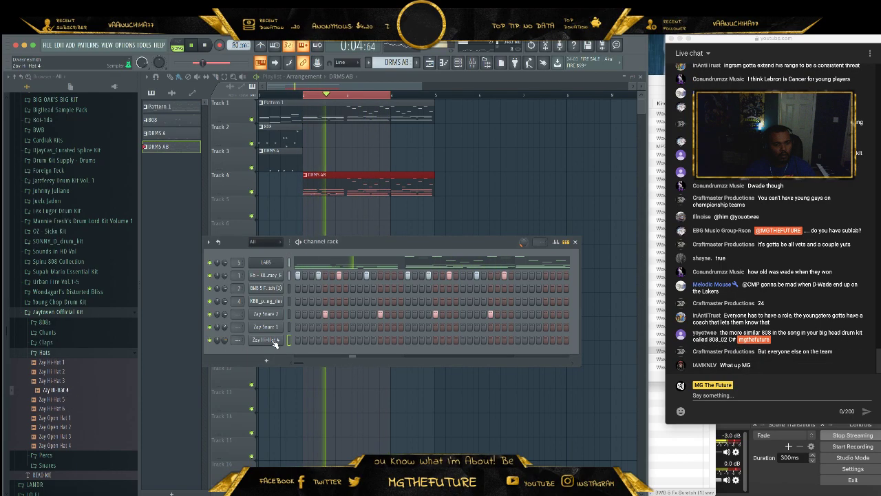
- Fill every second step of Zay Hi-Hat 4 in the DRMS AB pattern, add a hit on step 2, and audition it
key("space")
right_click(283, 339)
left_click(387, 369)
key("space")
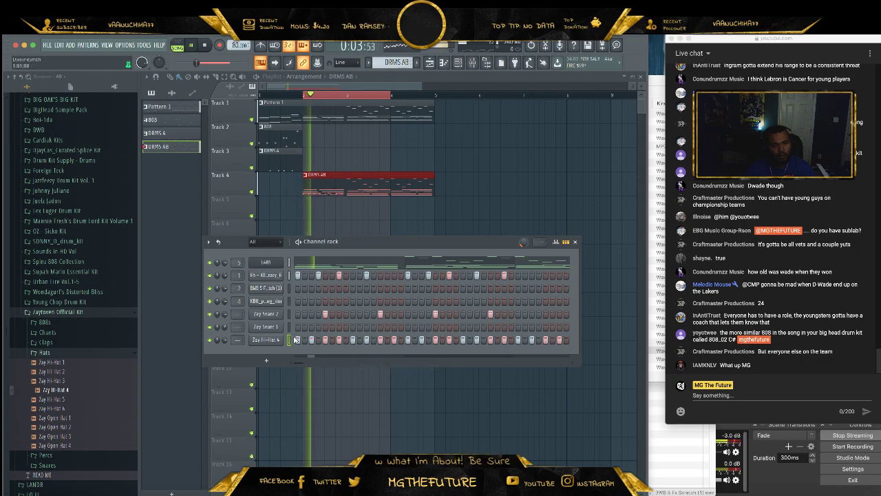
key("space")
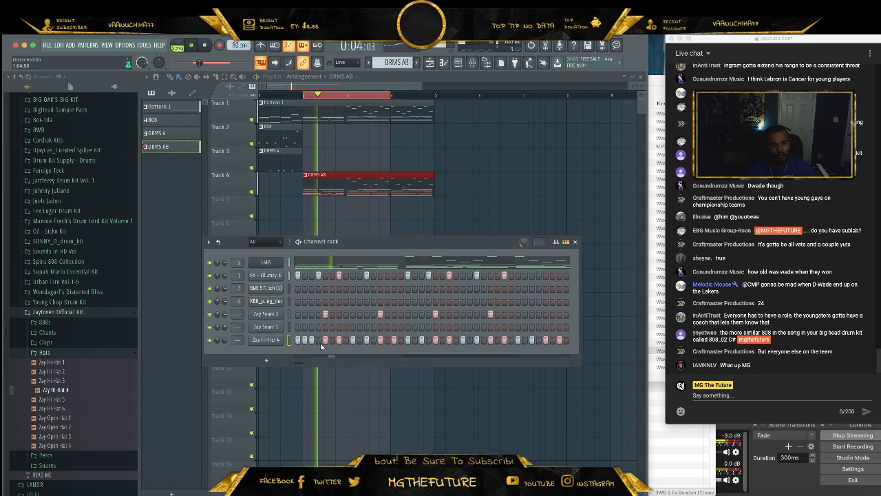
key("space")
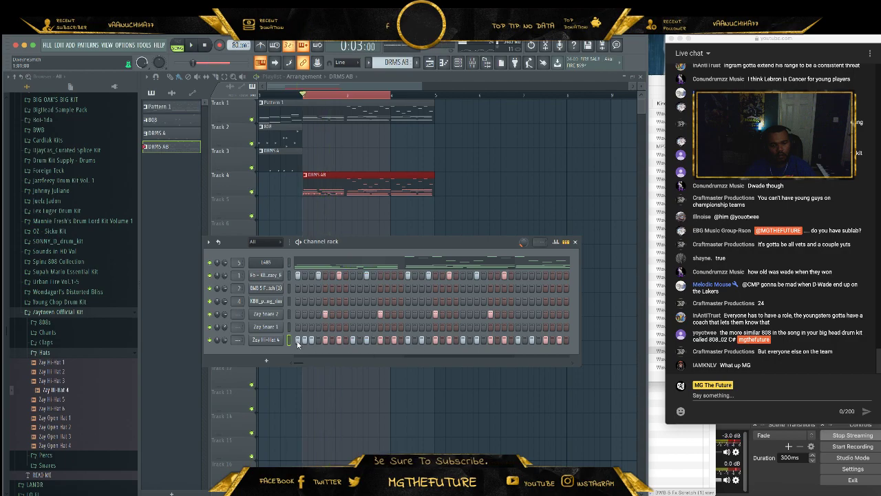
- Set the project tempo to 160 BPM and clear the time selection in the playlist
left_click_drag(434, 340, 567, 342)
left_click_drag(325, 314, 492, 317)
left_click(492, 122)
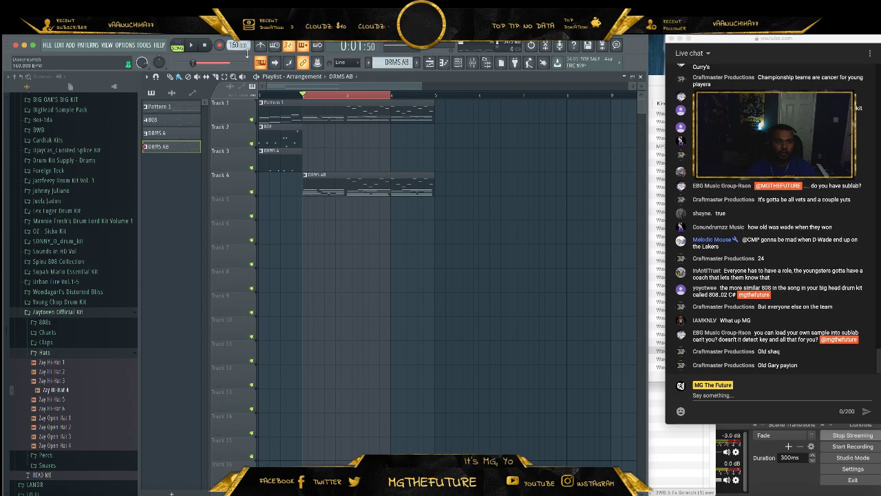
left_click(365, 98)
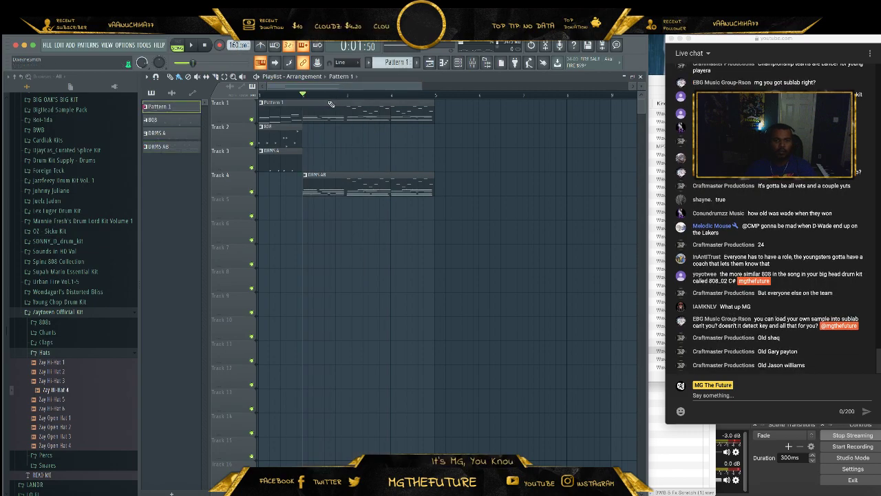
- Stretch all LABS notes of Pattern 1 to double length so the melody spans eight bars, and close the piano roll
double_click(330, 103)
left_click_drag(320, 188, 514, 199)
key("ctrl+a")
left_click_drag(293, 190, 242, 191)
left_click_drag(410, 223, 539, 232)
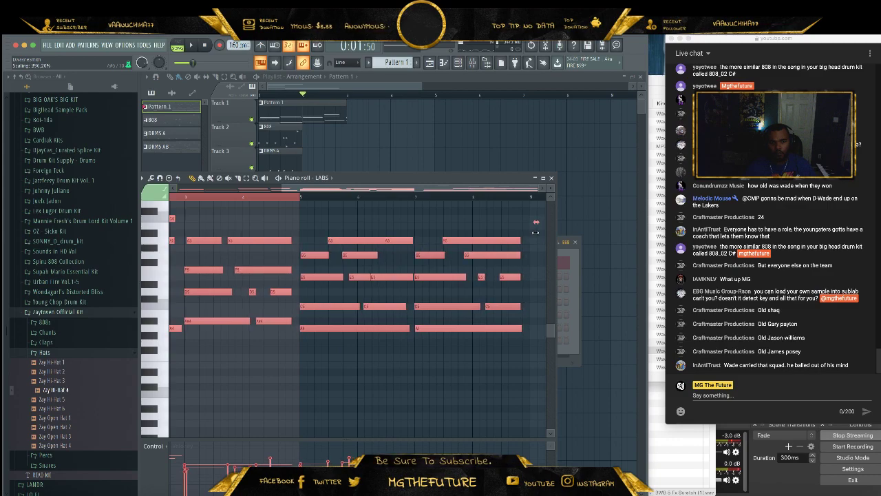
left_click_drag(535, 232, 535, 232)
key("space")
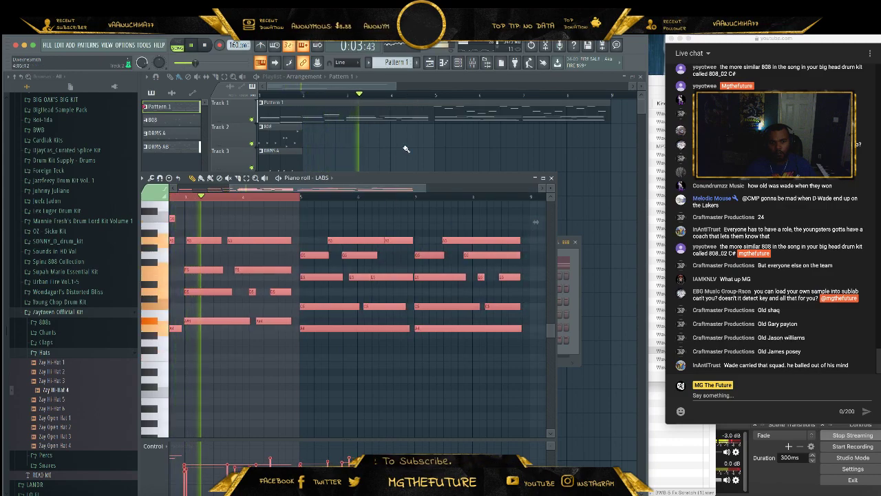
left_click(551, 178)
- Delete the 808, DRMS A and DRMS AB clips from the playlist, leaving only the Pattern 1 clip
right_click(287, 138)
right_click(282, 159)
right_click(323, 184)
key("space")
key("space")
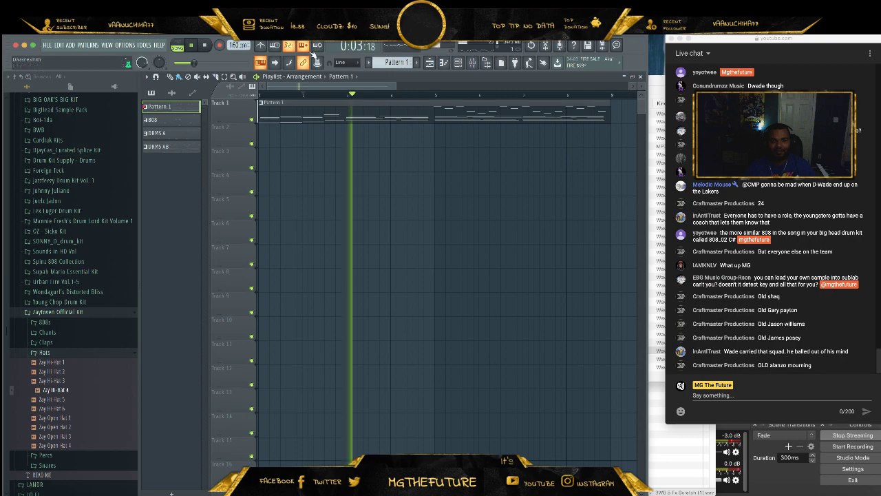
- Create a new pattern named HH and place its clip at bar 1 on Track 2 of the playlist
left_click_drag(395, 86, 497, 89)
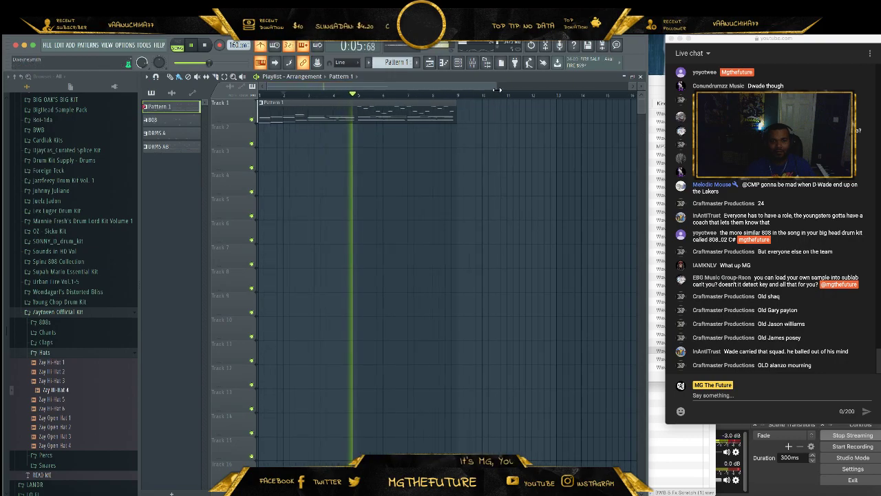
left_click(415, 63)
type("HH")
key("Return")
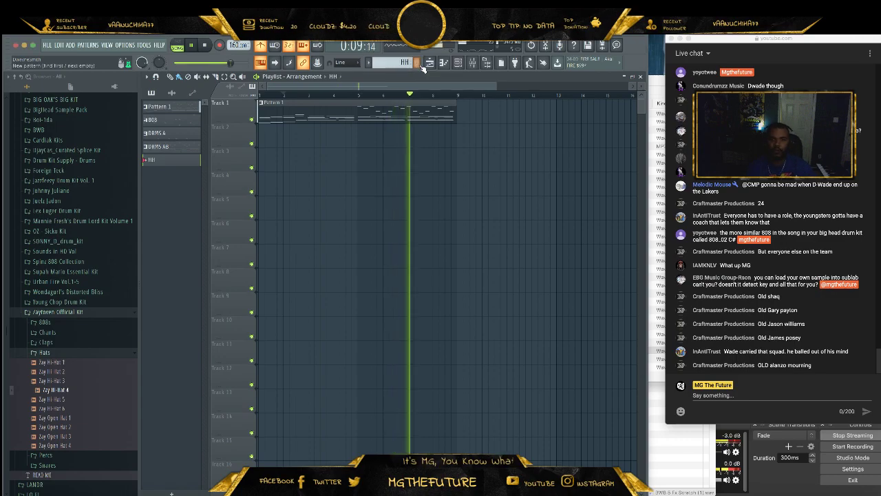
left_click(275, 149)
left_click_drag(279, 163, 273, 139)
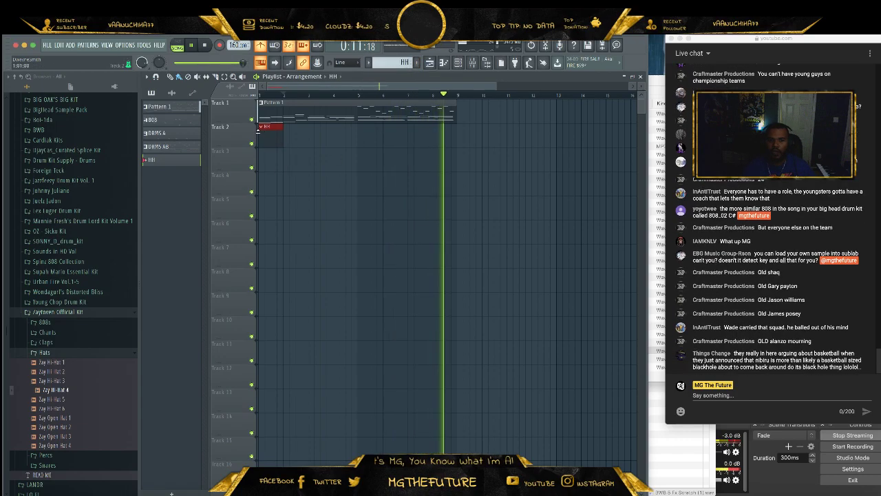
- Extend the HH pattern to 32 steps, fill every second step of Zay Hi-Hat 4, and add a hit on step 2
left_click(458, 62)
right_click(265, 340)
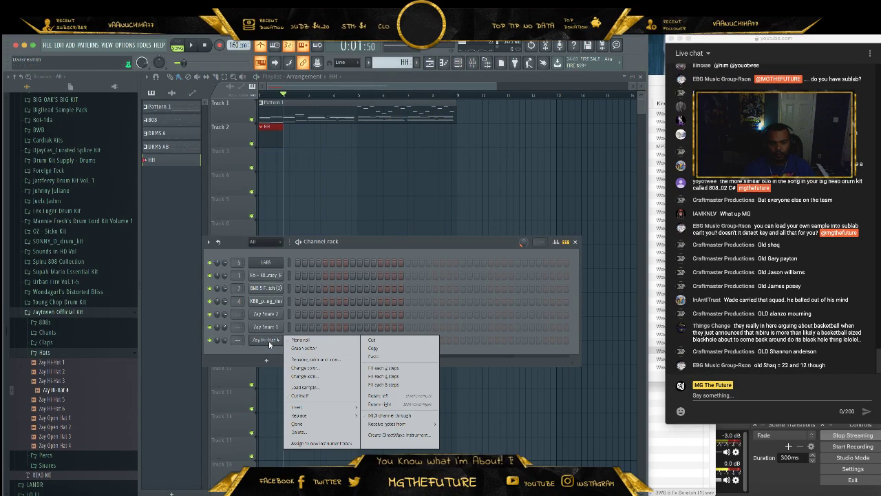
left_click(351, 243)
left_click(406, 341)
right_click(282, 338)
left_click(384, 369)
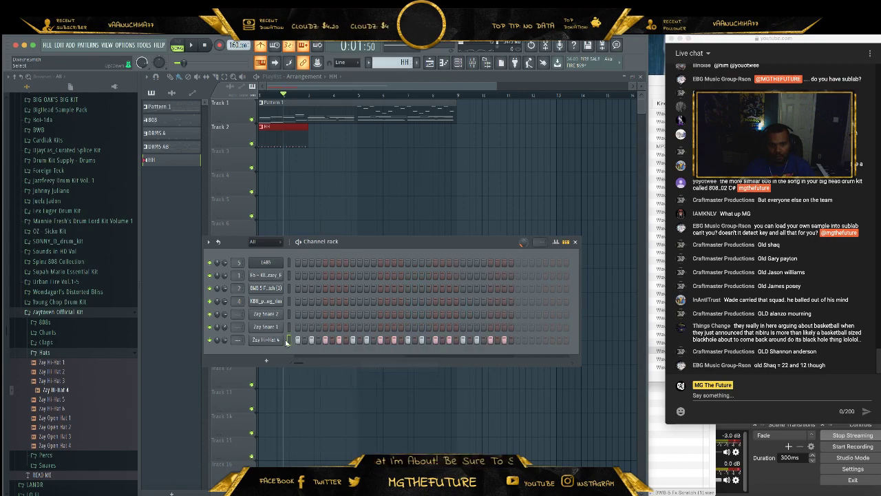
key("space")
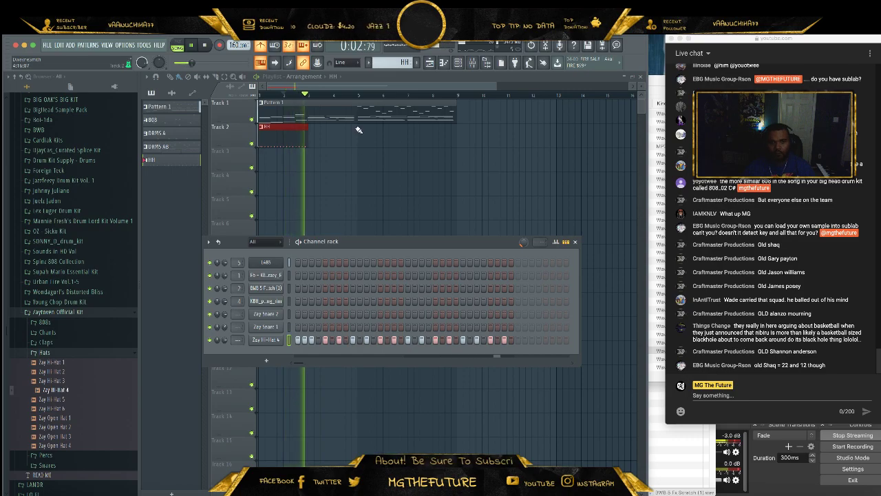
- Select bars 1 to 4 of the playlist for looping and place a second HH clip at bar 3 on Track 2
left_click_drag(357, 95, 267, 96)
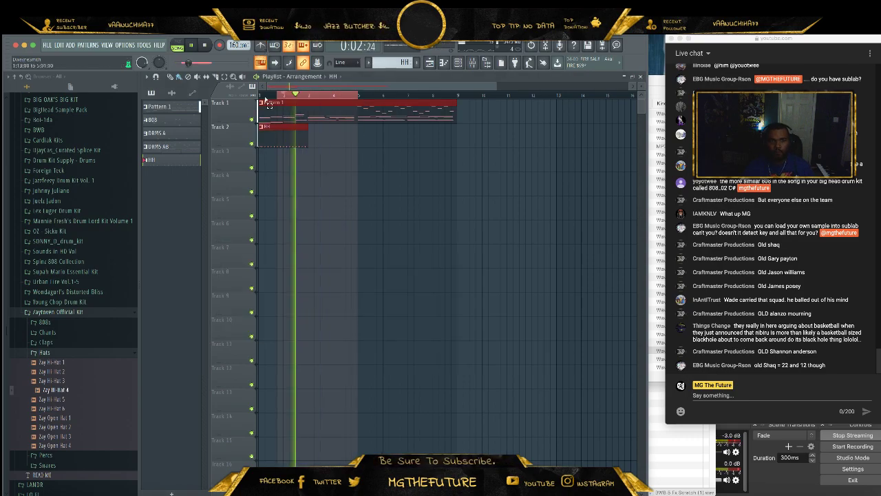
left_click(312, 138)
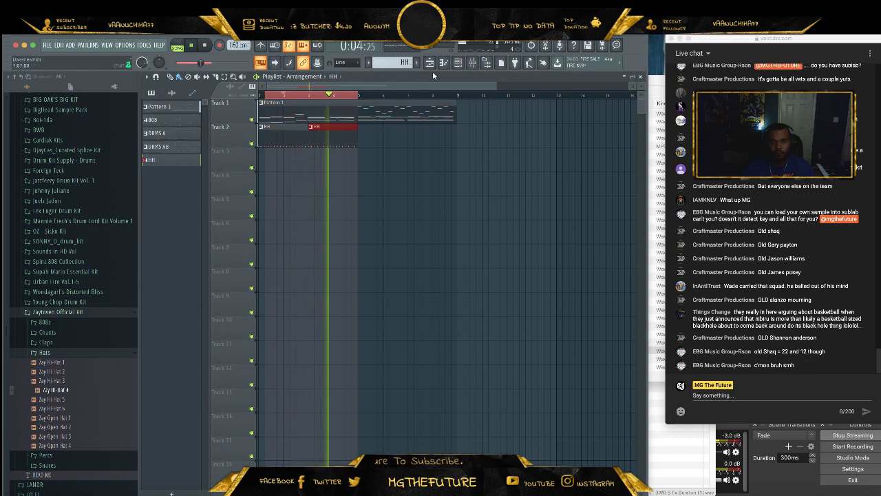
- Check the polyphony and other miscellaneous settings of the Zay Hi-Hat 4 channel, and close its window
left_click(458, 62)
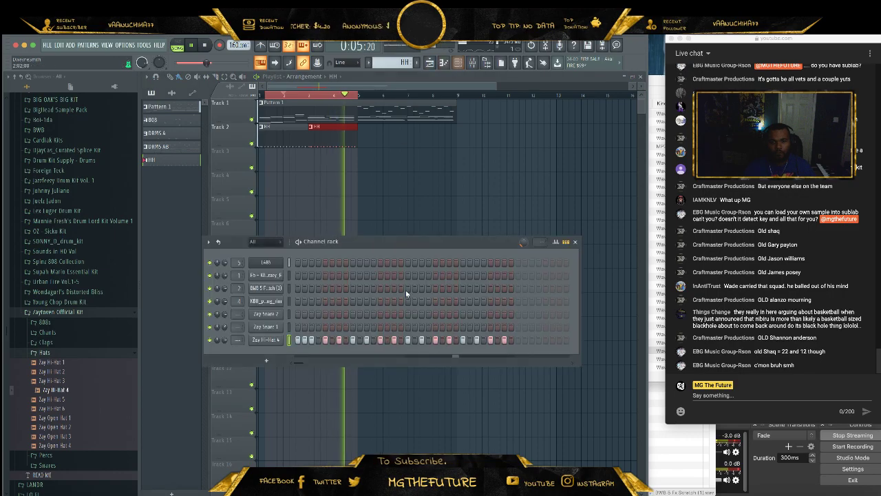
left_click(266, 339)
left_click(203, 123)
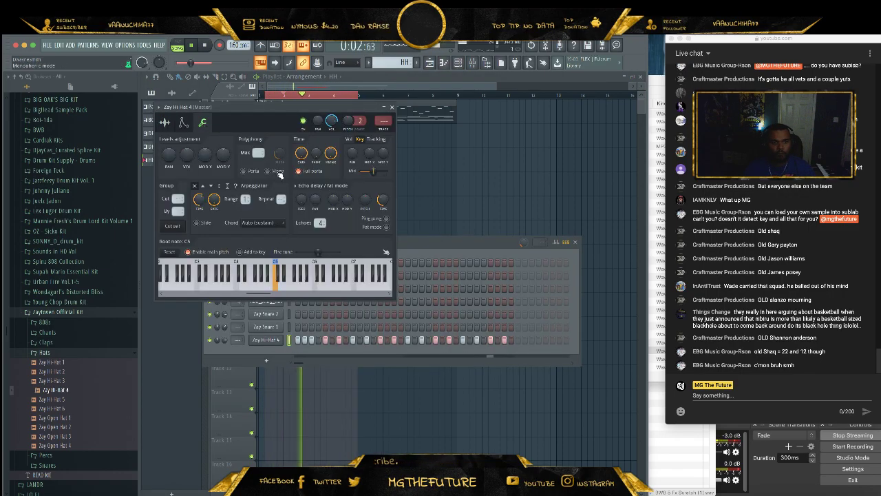
left_click(391, 108)
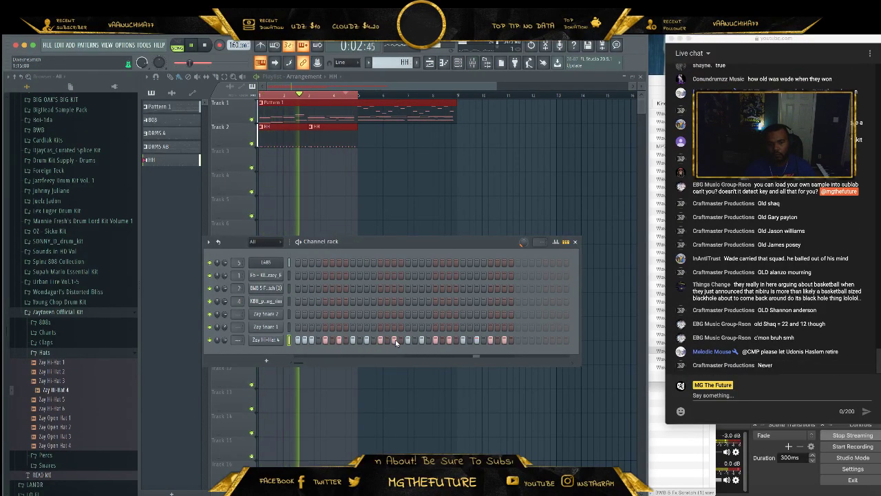
- Add Zay Hi-Hat 4 rolls at the end of bar 1 and in the second half of bar 2, using 1/3 step snap
right_click(267, 340)
left_click(321, 339)
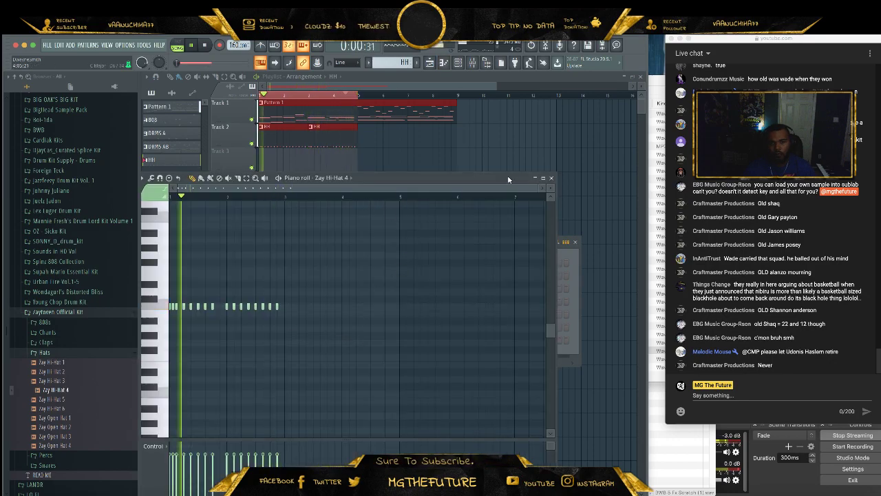
left_click_drag(541, 188, 276, 221)
left_click(349, 62)
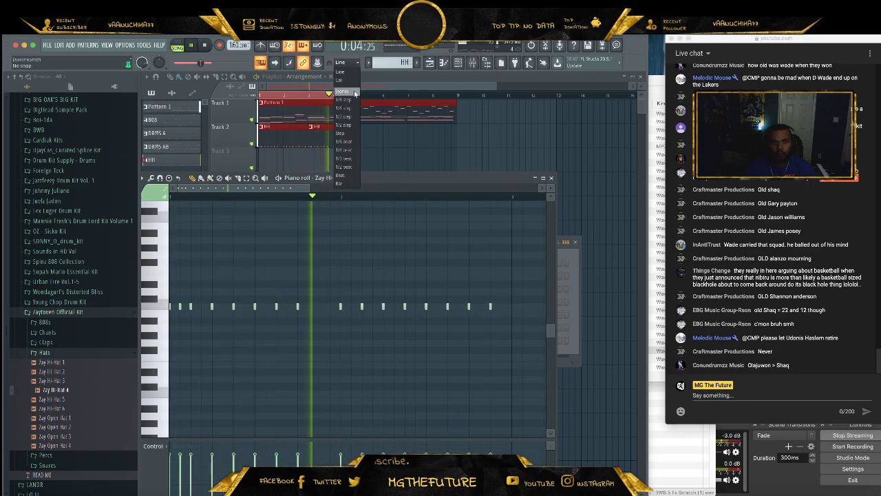
left_click(343, 117)
left_click(305, 306)
left_click(312, 307)
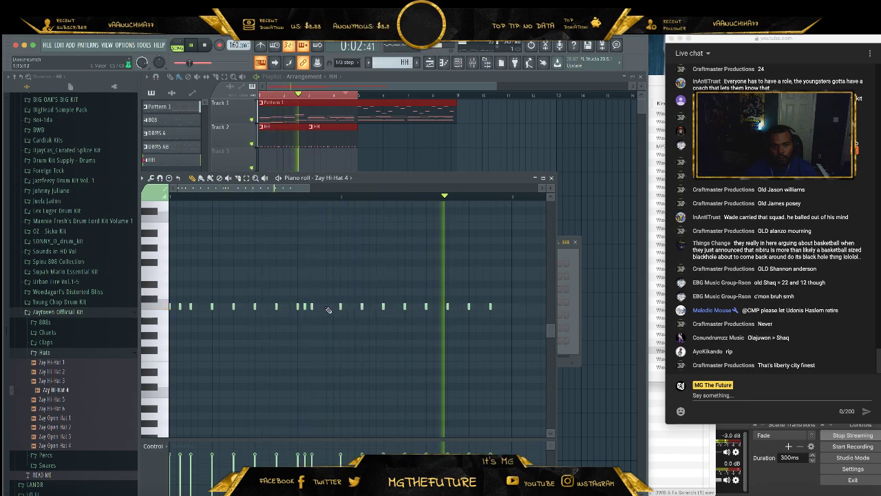
left_click(320, 307)
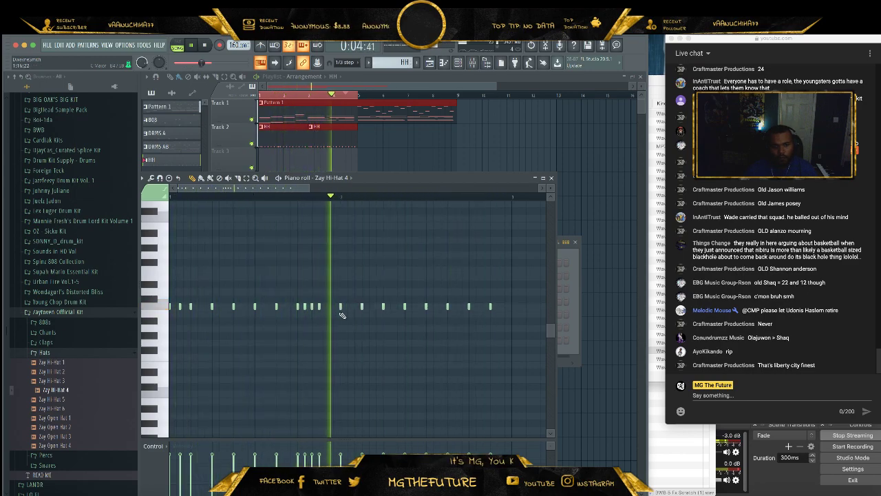
left_click(459, 307)
left_click(465, 307)
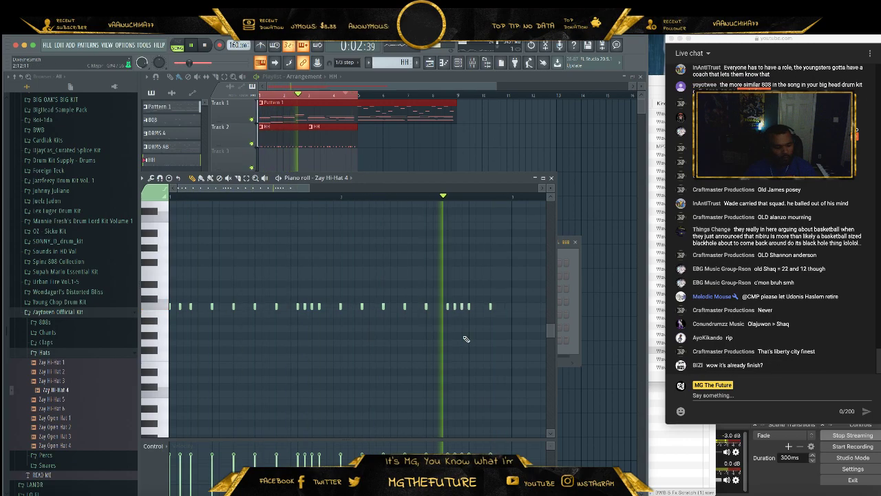
left_click(506, 307)
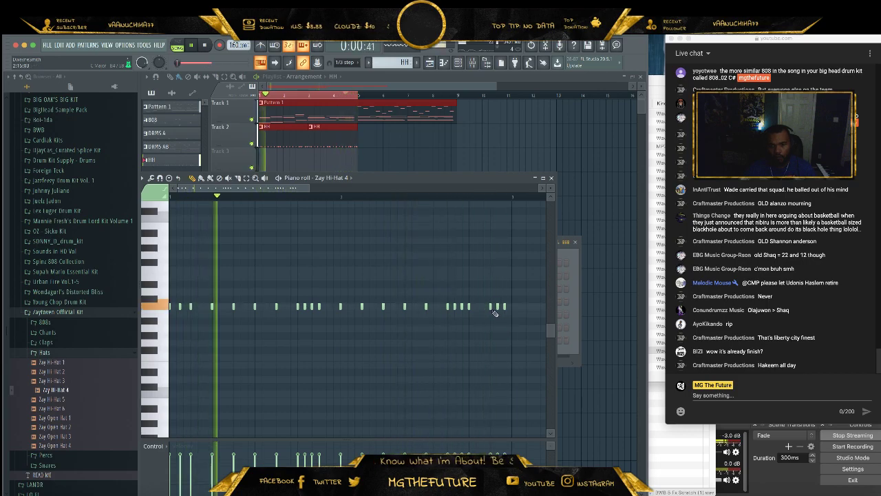
right_click(497, 307)
right_click(503, 307)
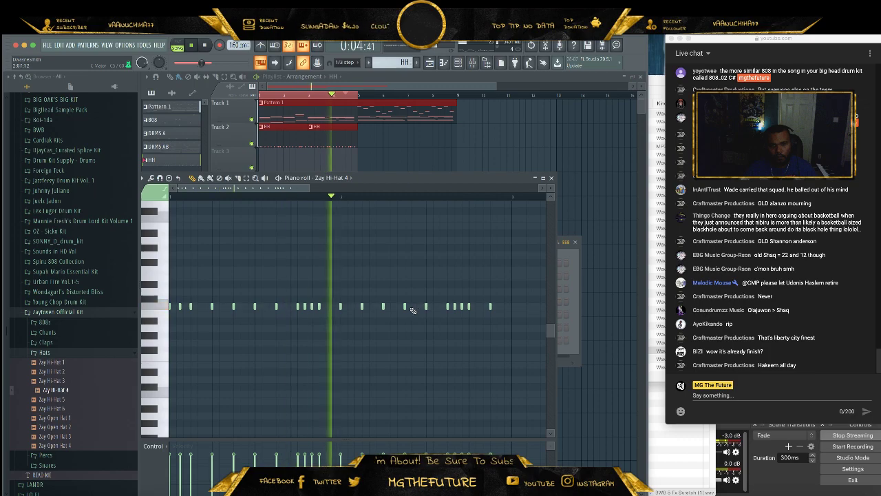
left_click(238, 307)
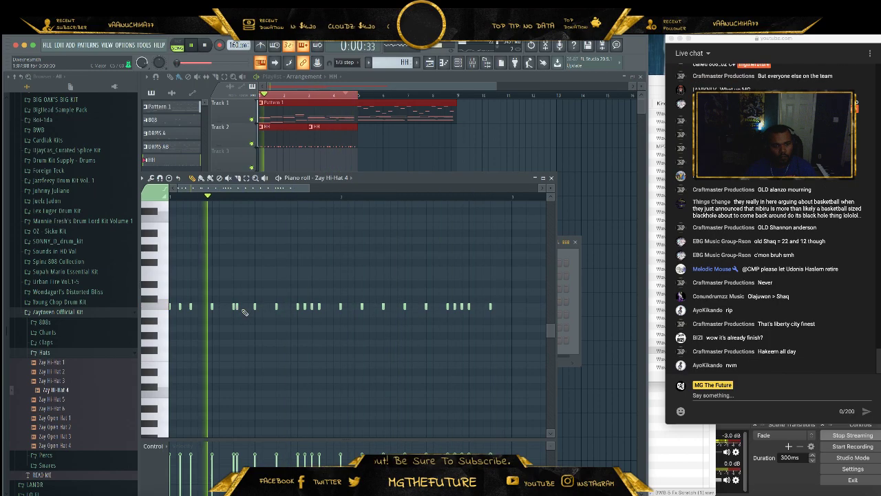
right_click(238, 307)
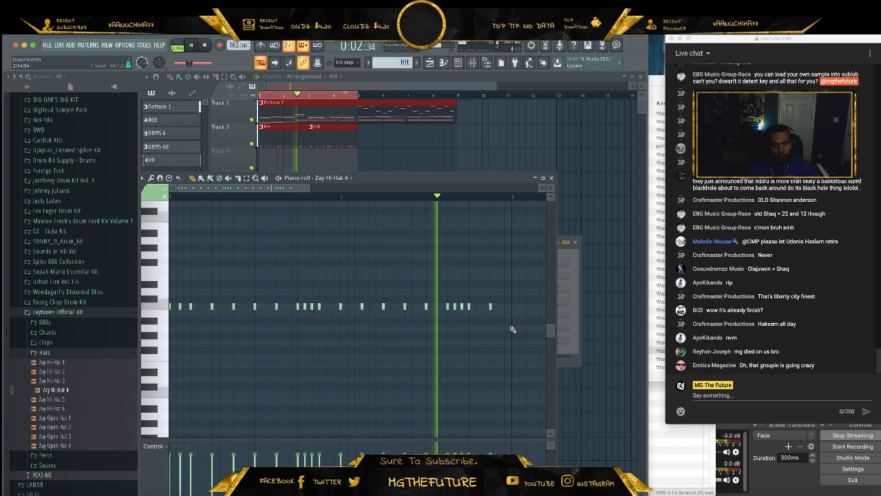
- Add two quick hi-hat notes 1/3 step apart after the last note of bar 2, and close the piano roll
left_click(496, 307)
left_click(497, 307)
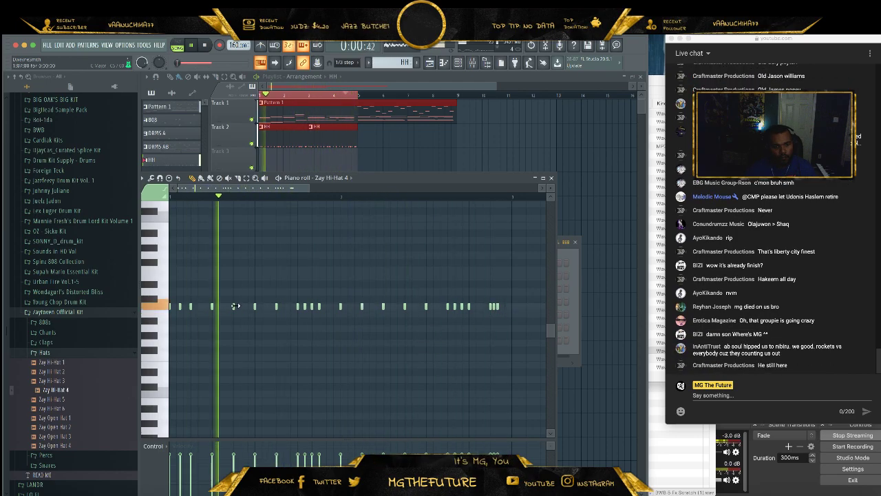
left_click(550, 178)
- Collapse the Zaytoven kit and open the Claps & Snares folder of the Lex Luger Drum Kit
left_click(90, 314)
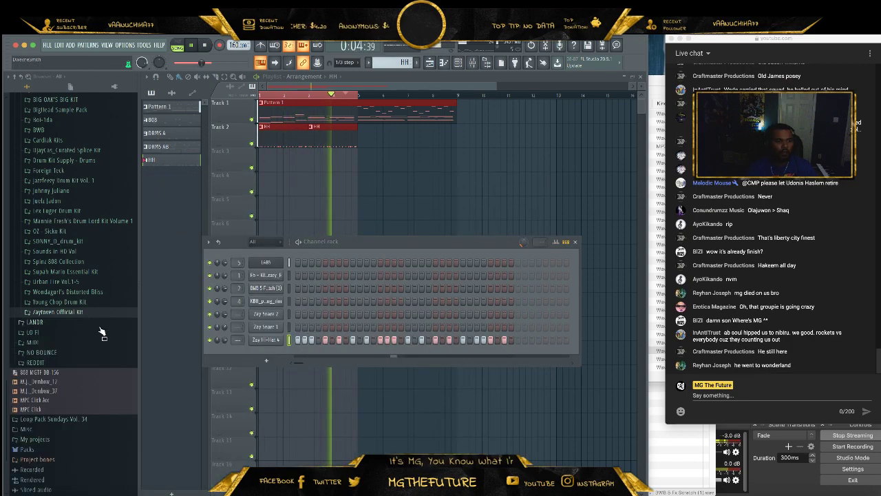
scroll(100, 348, "up", 5)
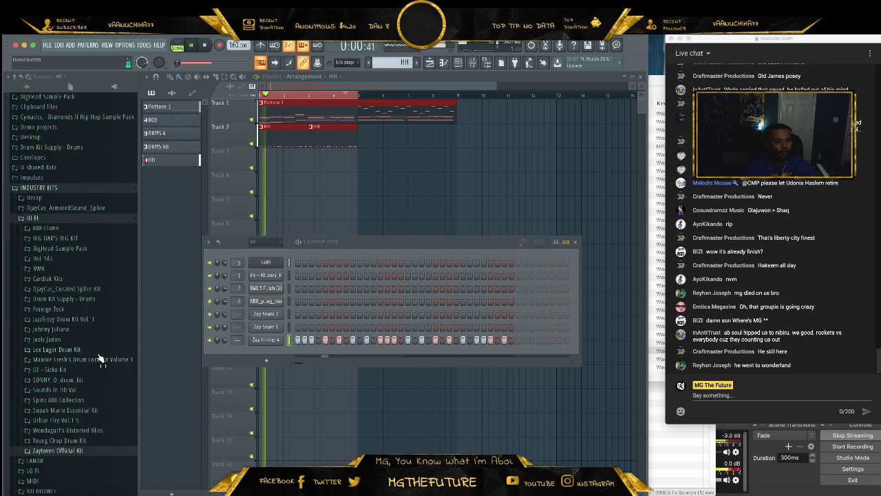
left_click(99, 352)
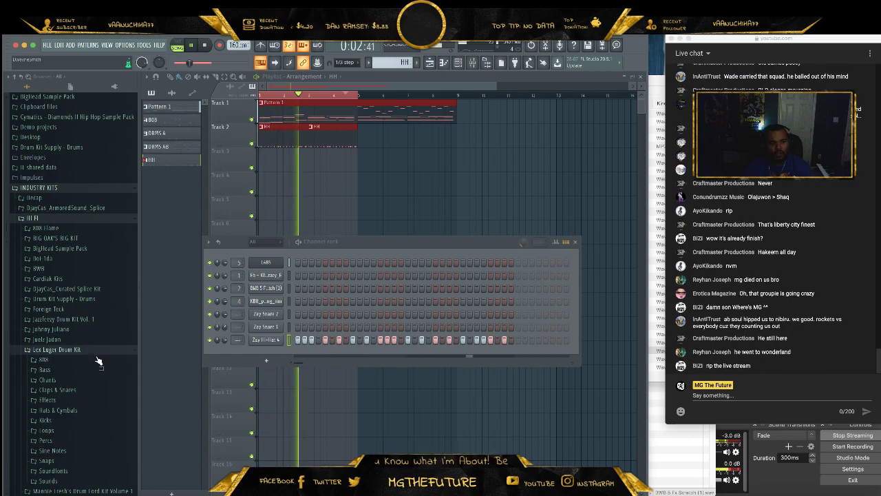
scroll(96, 362, "down", 2)
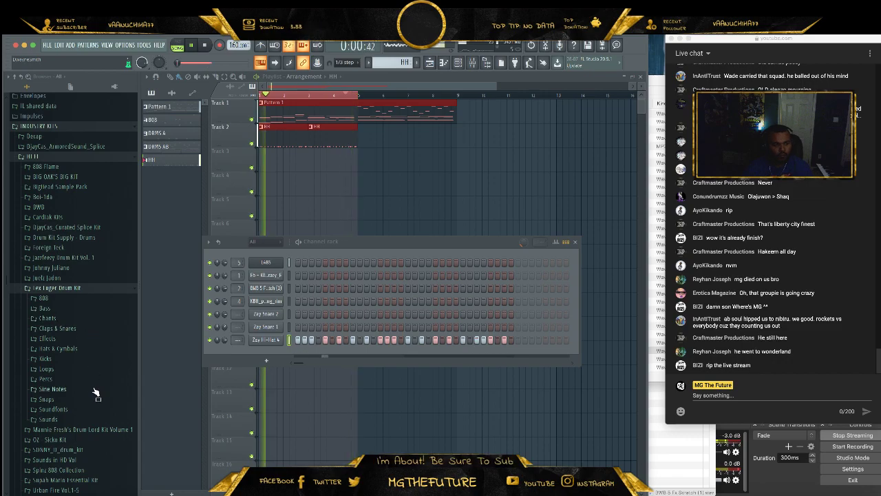
left_click(92, 328)
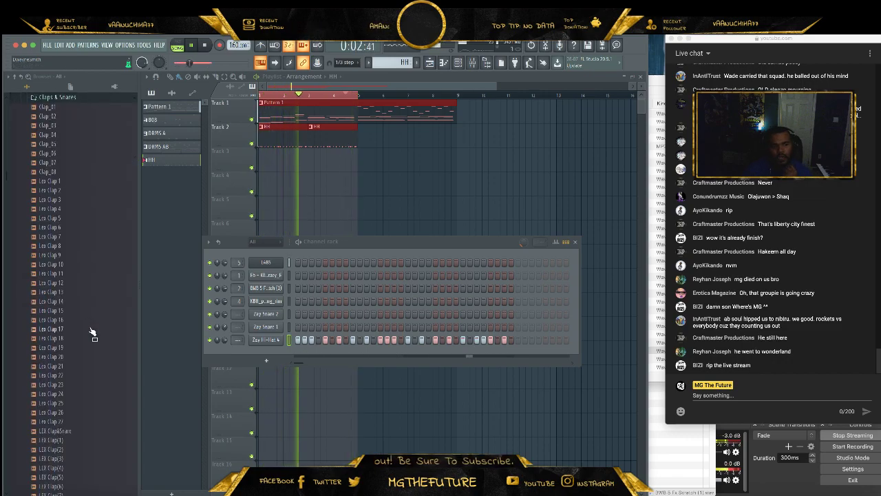
- Audition clap samples in the Lex Luger Claps & Snares folder, such as LEX Clap&Snare and Lex Clap 3
left_click(92, 403)
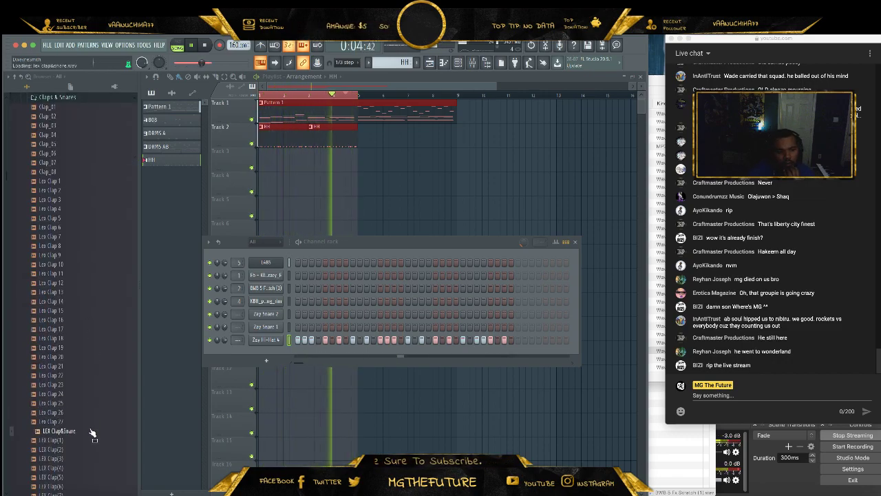
scroll(88, 374, "up", 2)
scroll(88, 374, "up", 2)
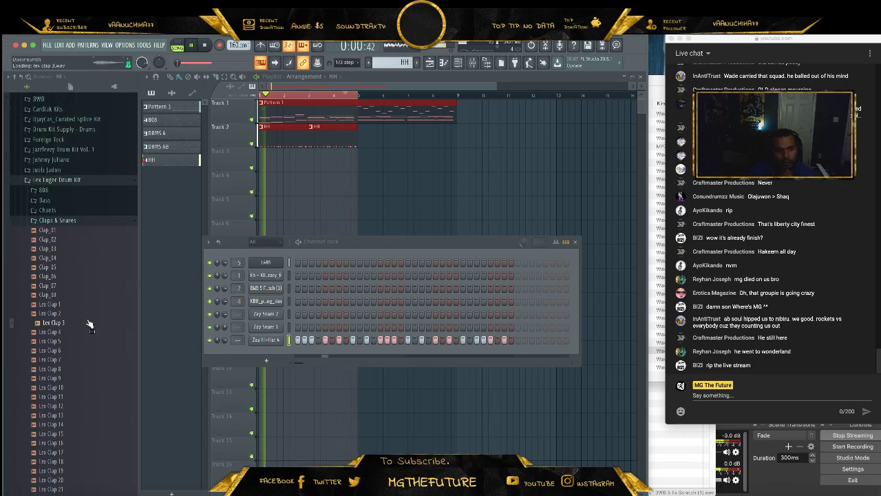
scroll(93, 370, "down", 8)
left_click(93, 241)
left_click(88, 232)
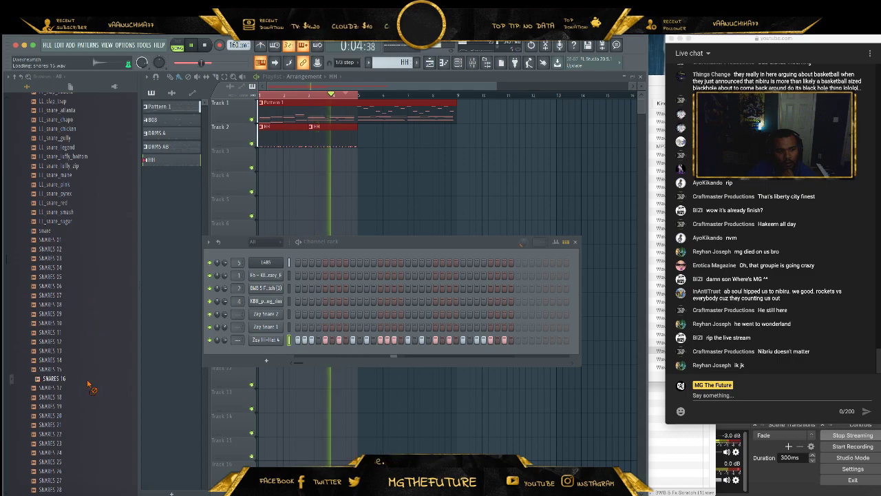
- Audition the numbered snare samples one after another, from SNARES 01 down to the end of the series
left_click(77, 240)
key("Down")
key("Down")
key("Down")
key("Down")
key("Down")
key("Down")
key("Down")
key("Down")
key("Down")
key("Down")
key("Down")
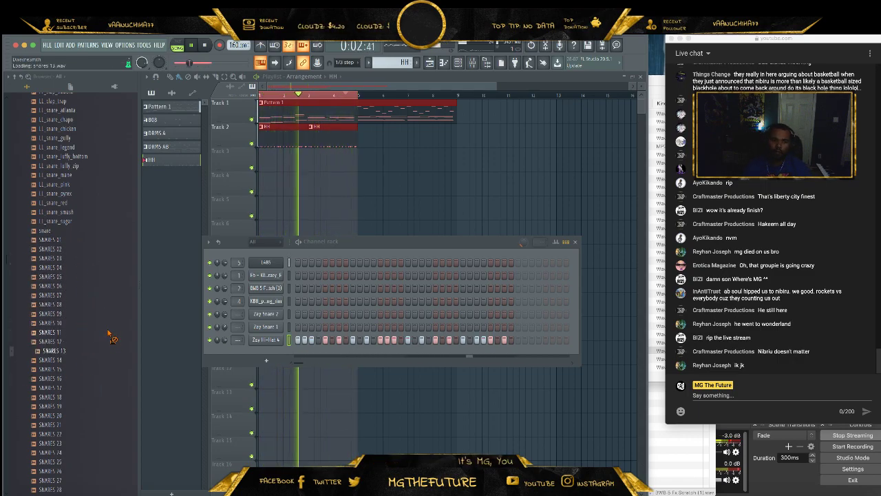
key("Down")
key("Down")
key("Down")
key("Down")
key("Down")
key("Down")
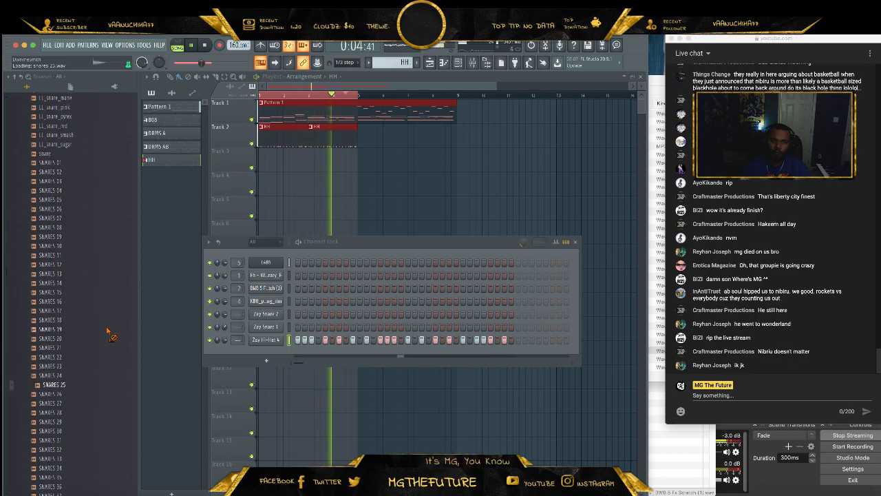
key("Down")
key("Down")
key("Down")
key("Down")
key("Down")
key("Down")
key("Down")
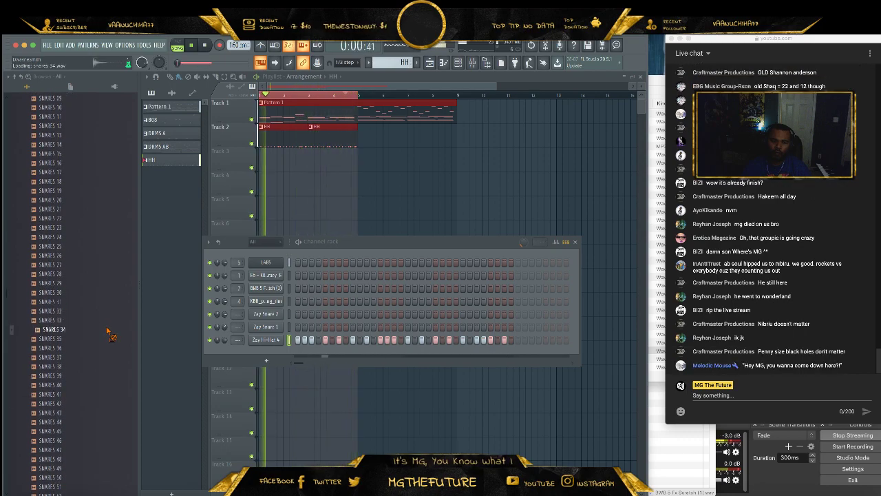
key("Up")
key("Up")
key("Down")
key("Down")
key("Down")
key("Down")
key("Down")
key("Down")
key("Down")
key("Down")
key("Down")
key("Down")
key("Down")
key("Down")
key("Down")
key("Down")
key("Down")
key("Down")
key("Down")
key("Down")
key("Down")
key("Down")
key("Down")
key("Down")
key("Down")
key("Down")
key("Down")
key("Down")
key("Down")
key("Down")
key("Down")
key("Down")
key("Down")
key("Down")
key("Down")
key("Down")
key("Down")
key("Down")
key("Down")
key("Down")
key("Down")
key("Down")
key("Down")
key("Down")
key("Down")
key("Down")
key("Down")
key("Down")
key("Down")
key("Down")
- Go back through the samples from SNARES 110 and add SNARES 102 as a new channel in the channel rack
key("Up")
left_click(96, 348)
key("Up")
key("Up")
key("Up")
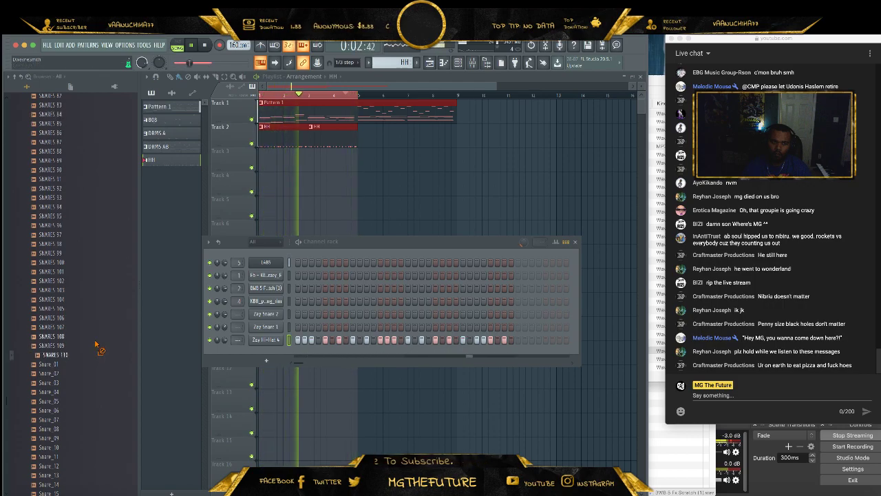
key("Up")
key("Up")
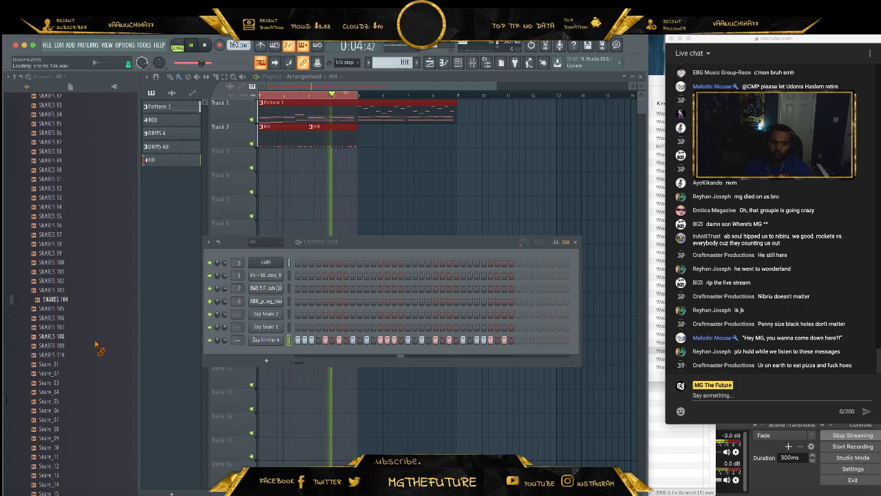
key("Up")
key("Up")
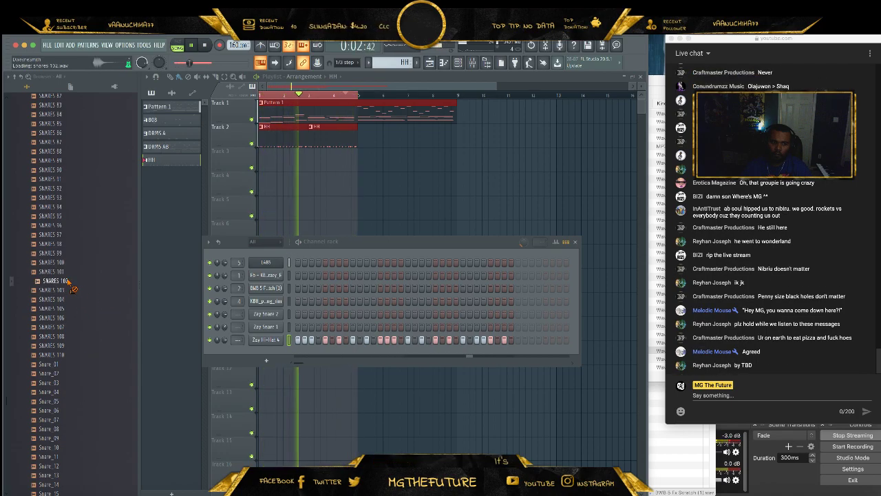
left_click_drag(258, 354, 258, 354)
- Audition more of the earlier numbered snares and add SNARES 85 to the channel rack
left_click(72, 228)
key("Up")
key("Up")
scroll(95, 276, "up", 5)
scroll(96, 295, "up", 5)
scroll(96, 295, "up", 7)
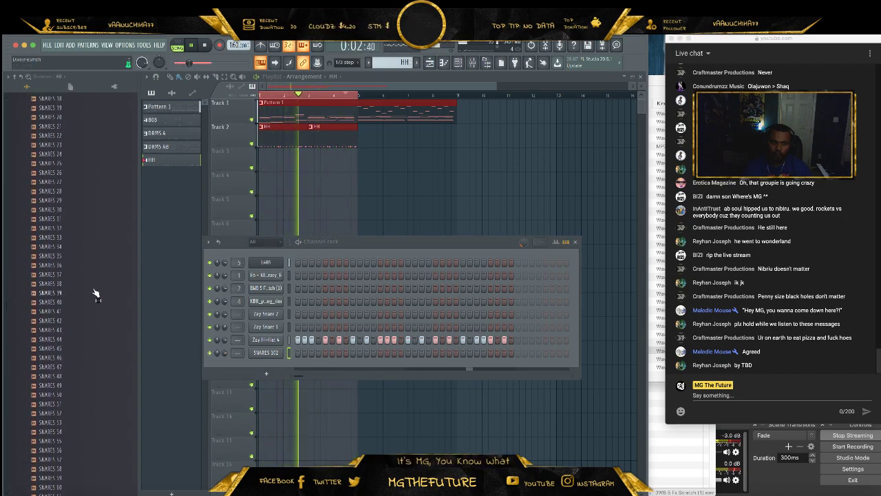
scroll(95, 294, "down", 20)
scroll(96, 294, "up", 15)
key("Up")
key("Up")
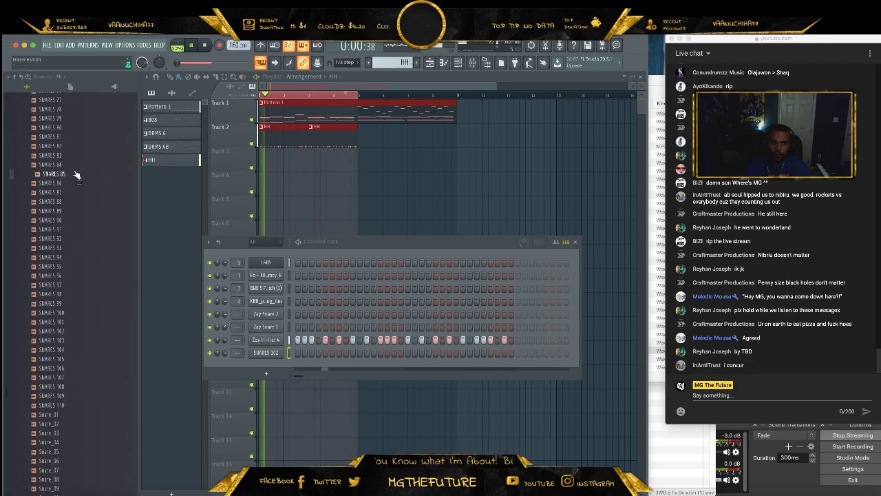
left_click_drag(255, 362, 259, 362)
- Add LL_snare_sugar to the channel rack and place its hits on steps 9, 15 and 25
scroll(108, 284, "up", 15)
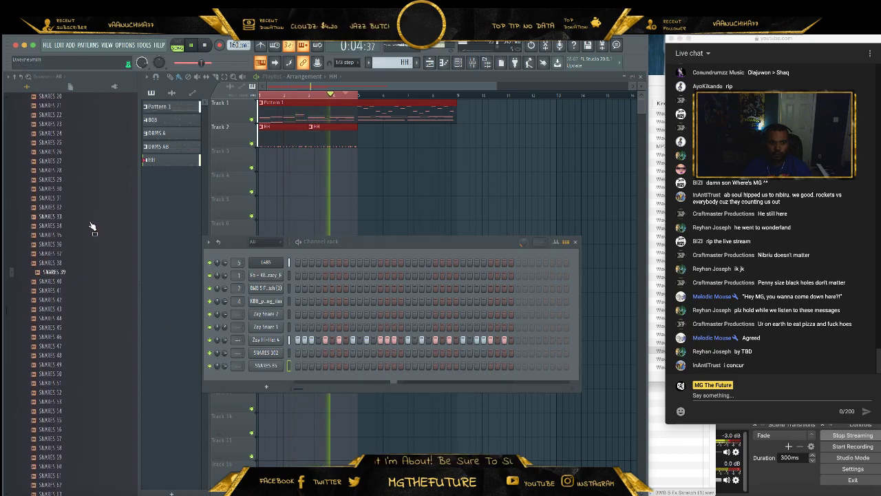
scroll(95, 322, "up", 12)
key("Up")
key("Up")
left_click(82, 162)
key("Up")
key("Down")
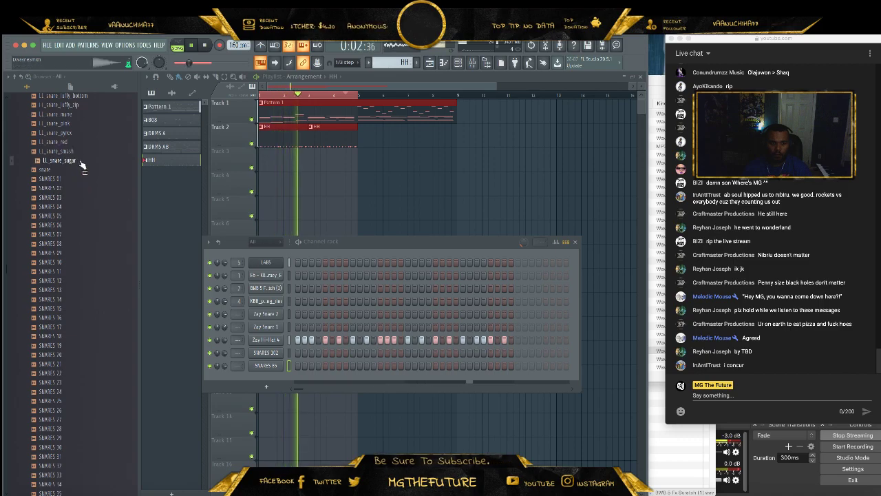
left_click_drag(273, 377, 271, 376)
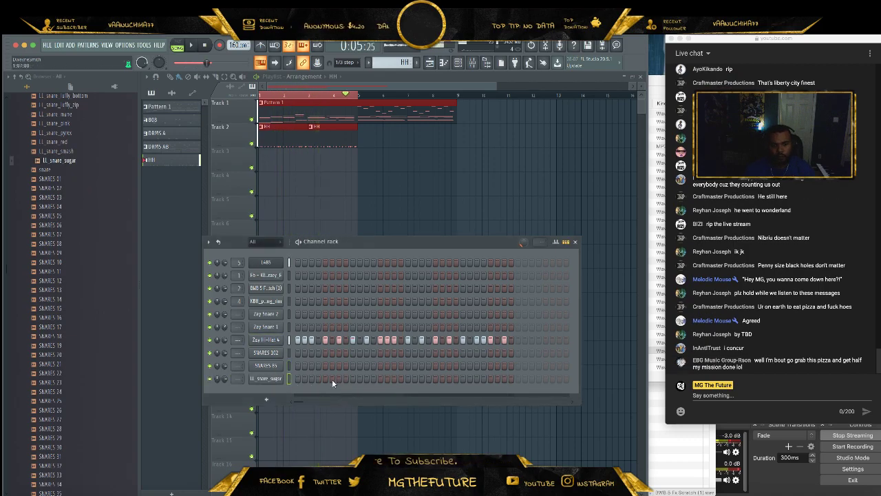
left_click(394, 378)
left_click(462, 378)
- Audition the LL clap samples, including LL_clap_pyrex, and collapse the Claps & Snares folder
scroll(116, 289, "up", 8)
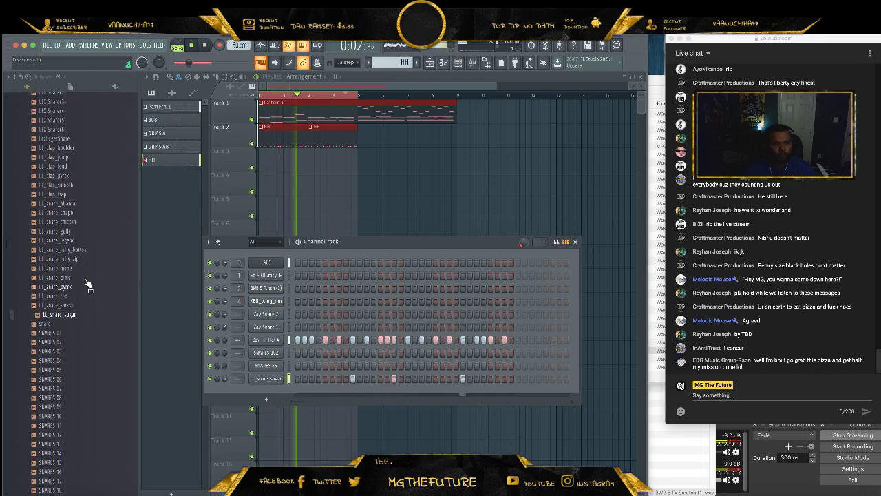
left_click(89, 245)
left_click(88, 253)
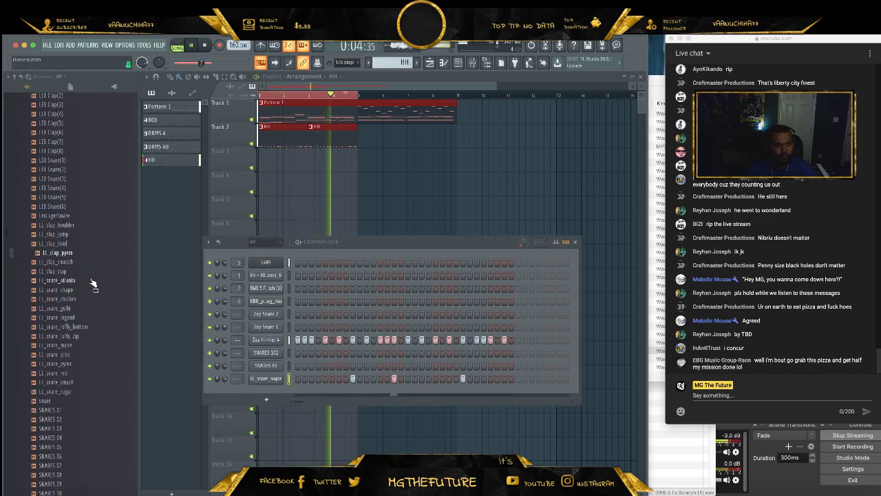
scroll(92, 283, "up", 10)
left_click(58, 174)
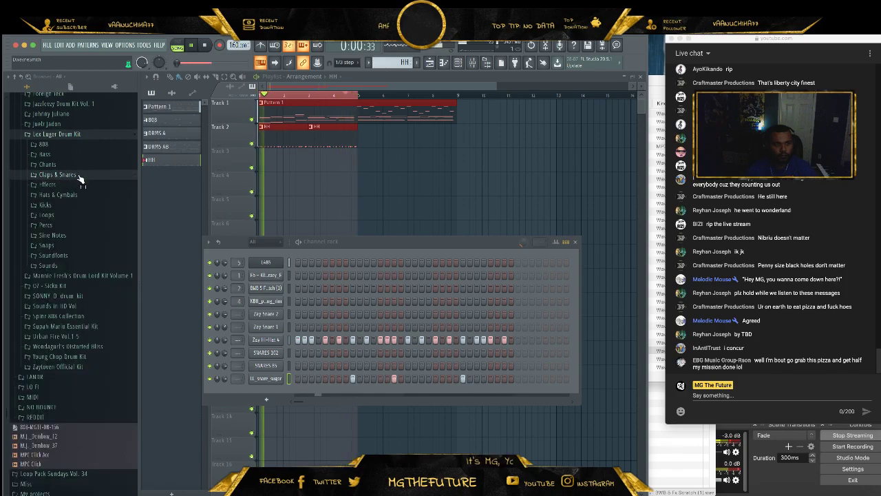
- Open the Lex Luger kit's Percs folder, audition its percussion, and add LEX Hit Crash to the channel rack
left_click(76, 226)
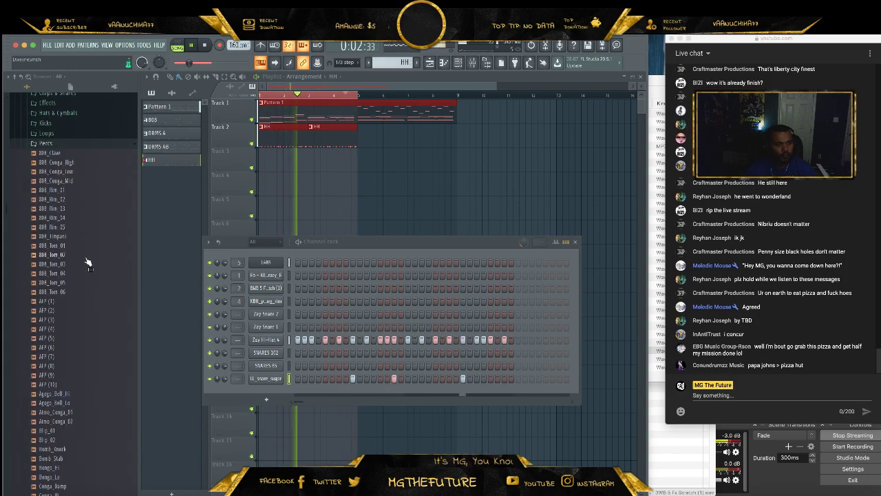
scroll(86, 372, "down", 10)
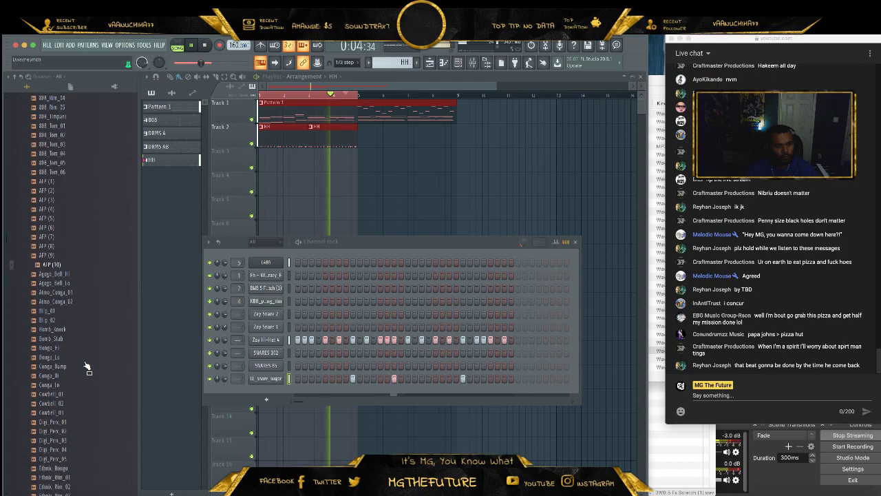
scroll(89, 372, "down", 5)
left_click(86, 287)
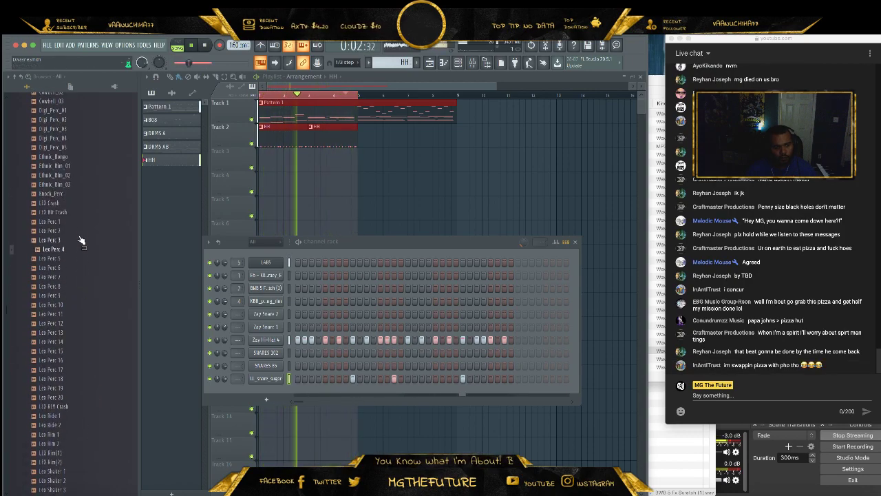
left_click_drag(73, 213, 267, 394)
- Add Lex Rim 1 as a new channel and place a hit on step 19
scroll(76, 386, "down", 3)
left_click(74, 374)
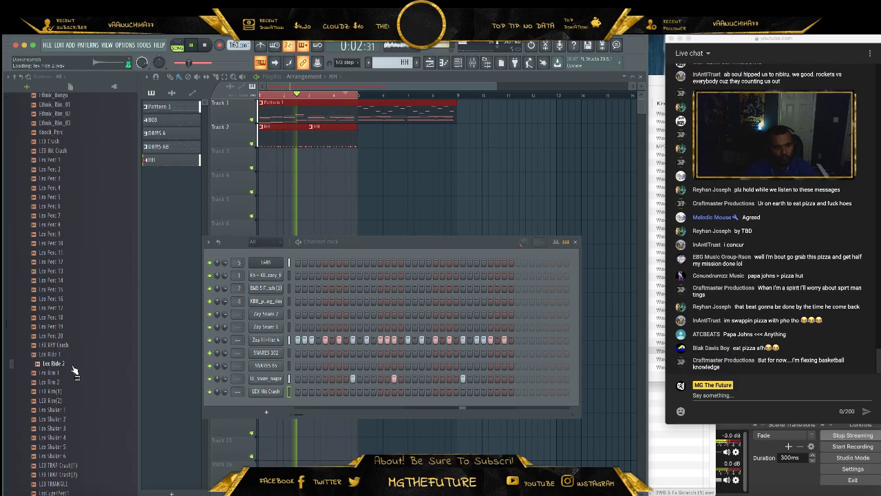
left_click_drag(77, 374, 424, 409)
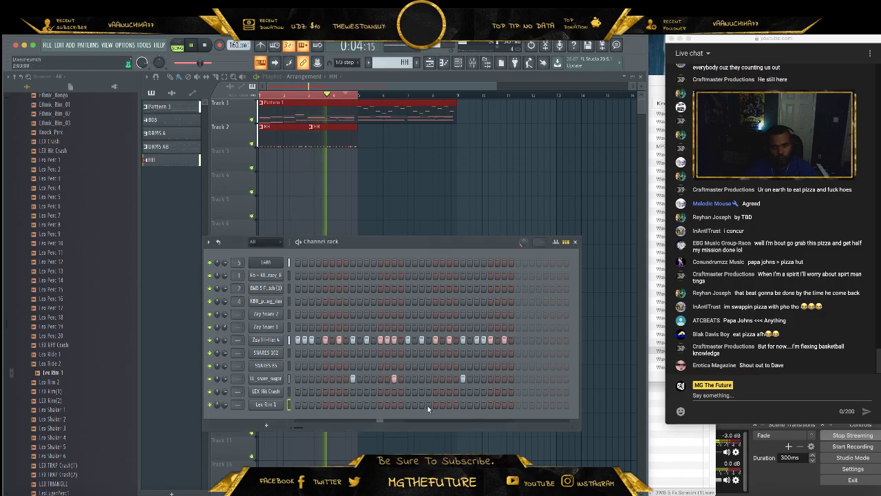
left_click(422, 404)
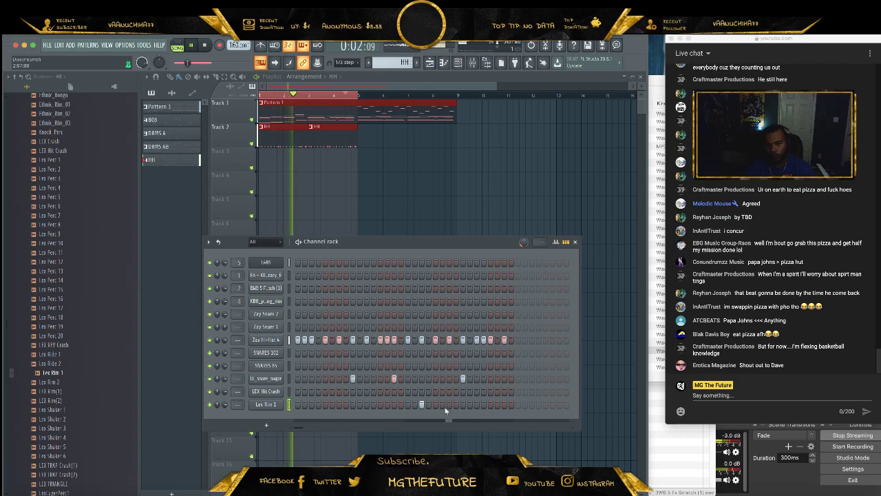
- Add the Lex Shaker 6 and LL_percussion_ting samples to the channel rack as new channels
scroll(94, 448, "down", 3)
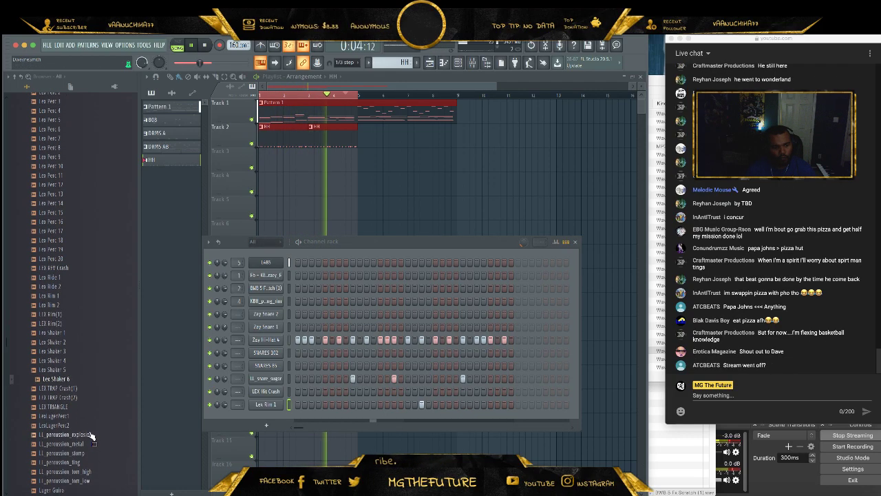
left_click_drag(275, 415, 242, 420)
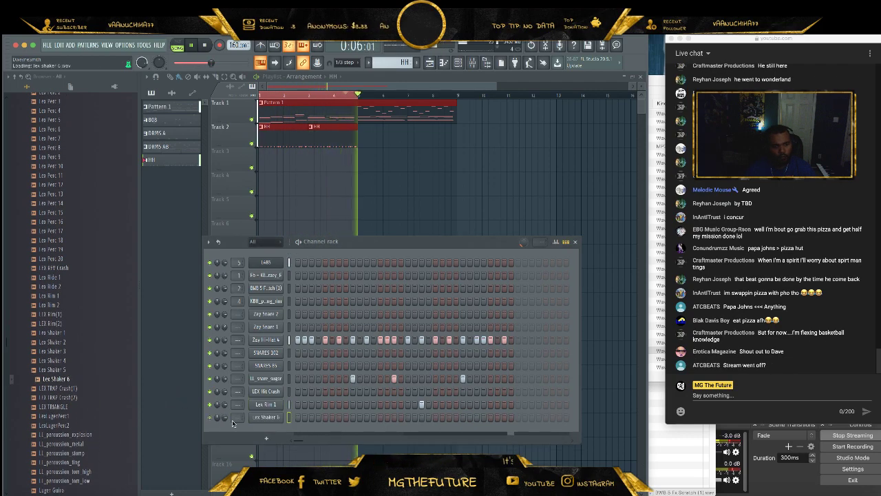
scroll(74, 466, "down", 3)
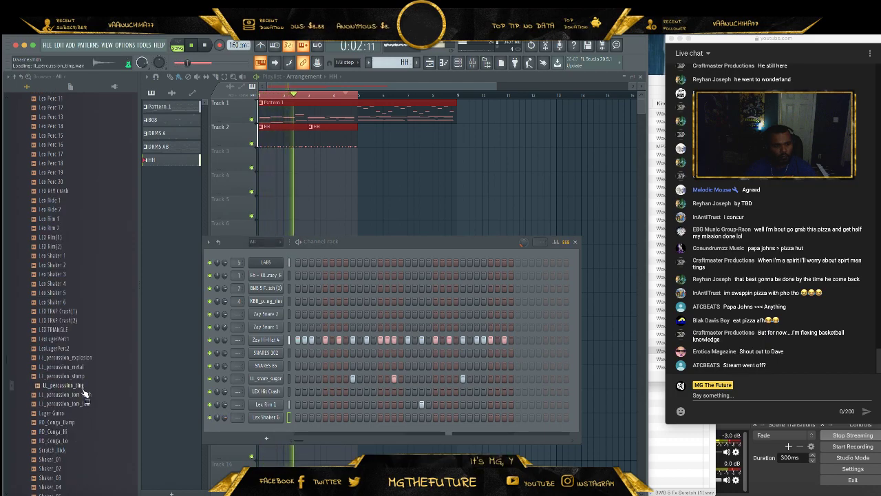
left_click_drag(268, 428, 269, 430)
- Audition the remaining Percs samples, including Shaker_01, Sleigh_Bell, Tom_03 and Triangle_Open
left_click(78, 460)
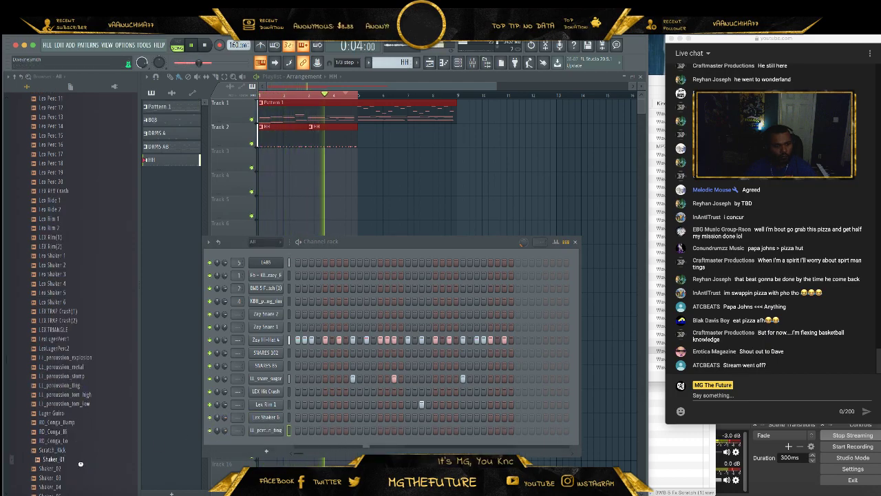
scroll(92, 482, "down", 6)
left_click(90, 398)
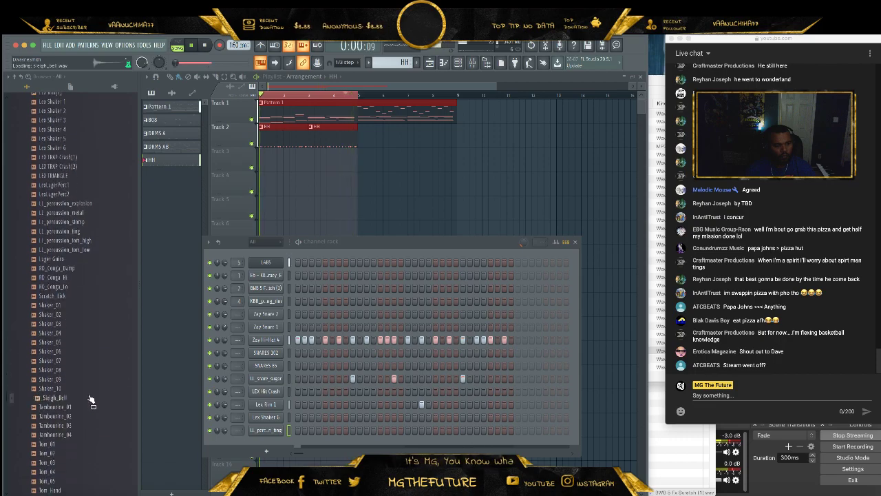
left_click(96, 399)
left_click(89, 446)
left_click(88, 463)
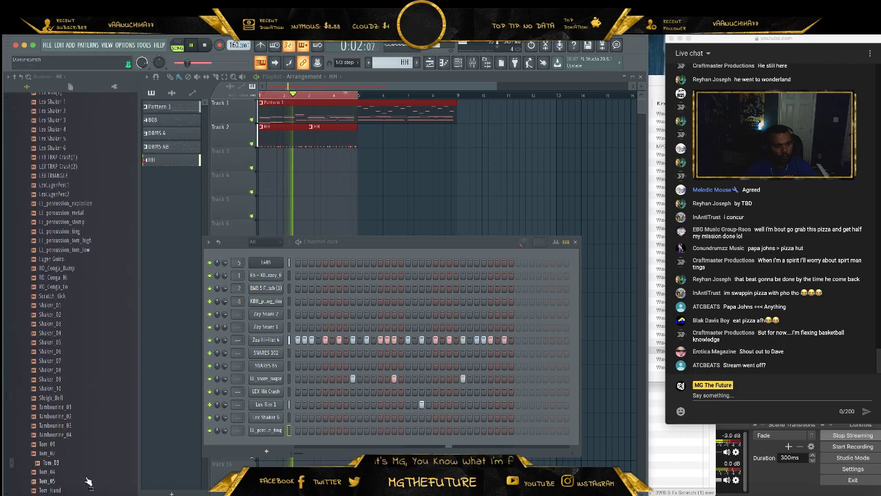
scroll(79, 441, "down", 3)
left_click(94, 436)
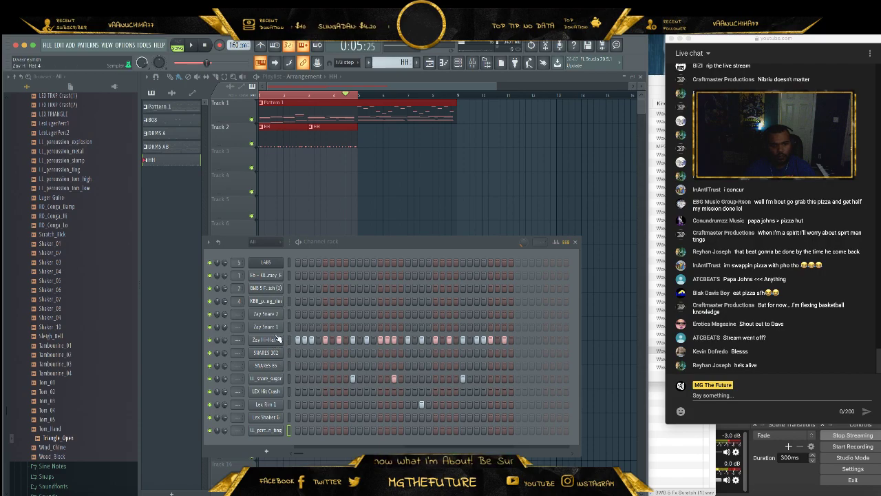
- Replace the sample in the upper BWB 5 Fx Scratch (1) channel with the KBH percussion gucci gang rim sample
left_click(275, 303)
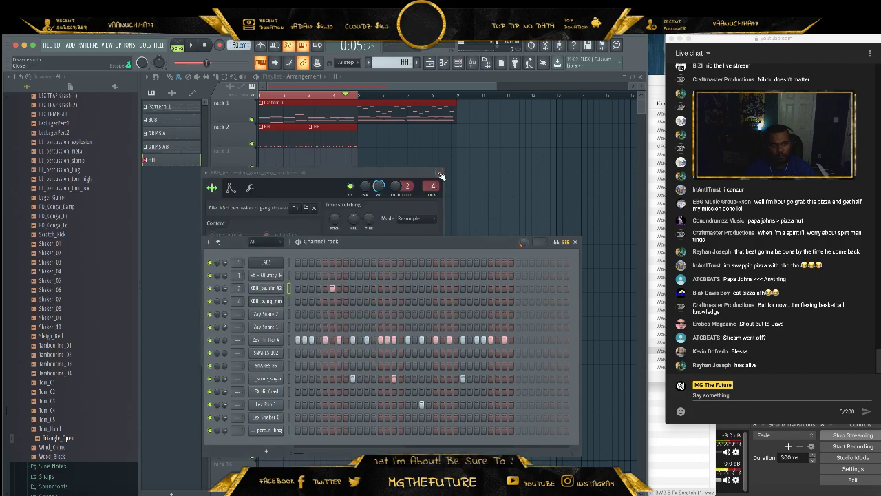
left_click(440, 173)
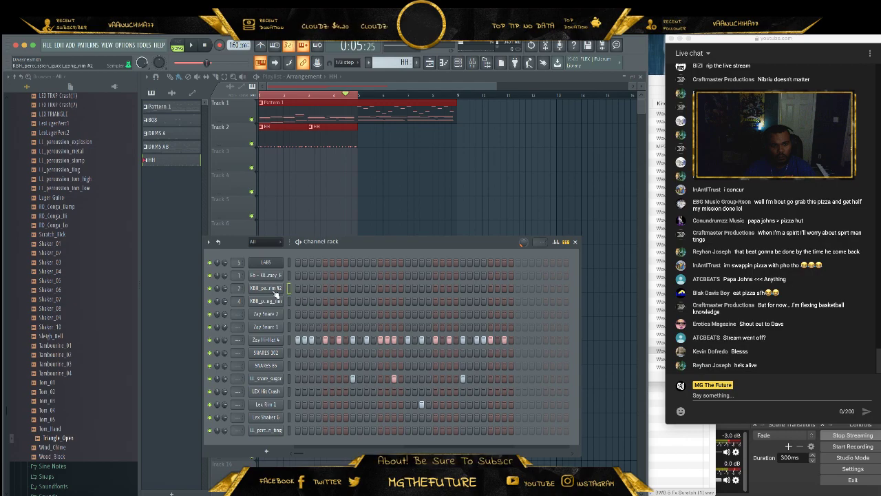
left_click(275, 293)
left_click(422, 153)
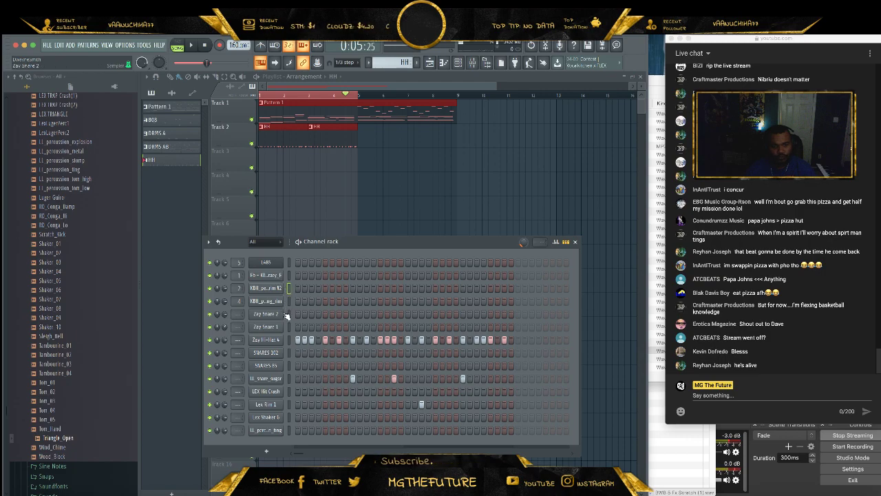
- Add BWB 5 Fx Scratch (1) from BWB DRUM KIT #5 as a new channel and place a hit on step 25
scroll(96, 344, "up", 15)
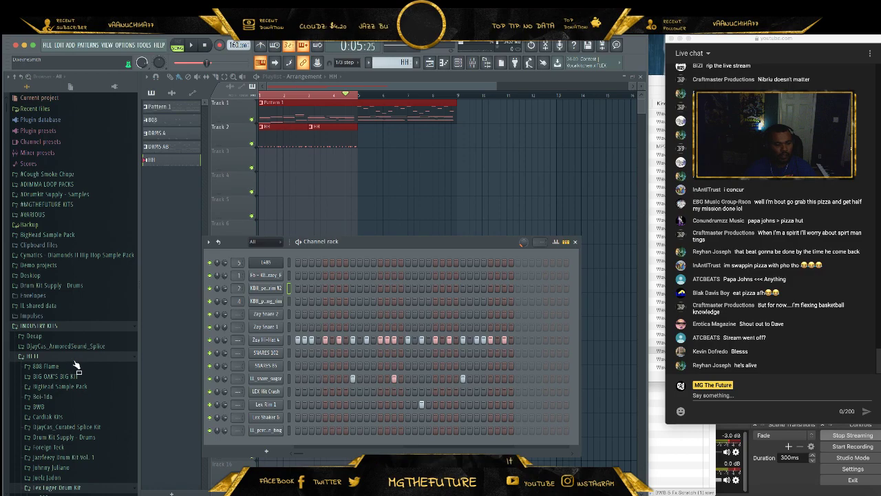
scroll(77, 364, "down", 5)
left_click(73, 270)
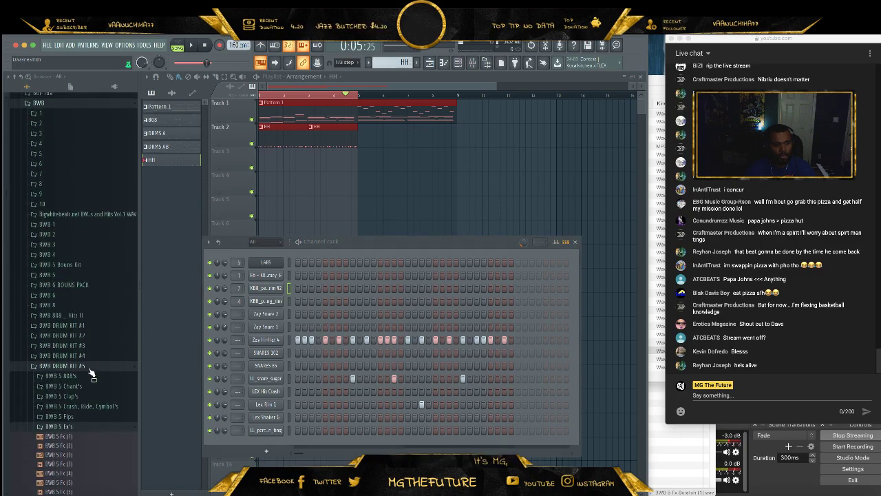
scroll(90, 372, "down", 15)
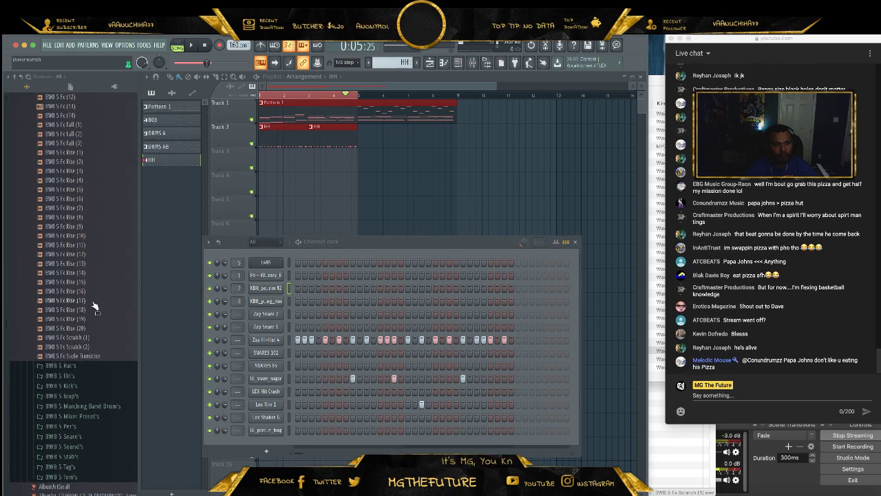
scroll(94, 305, "up", 1)
left_click(101, 277)
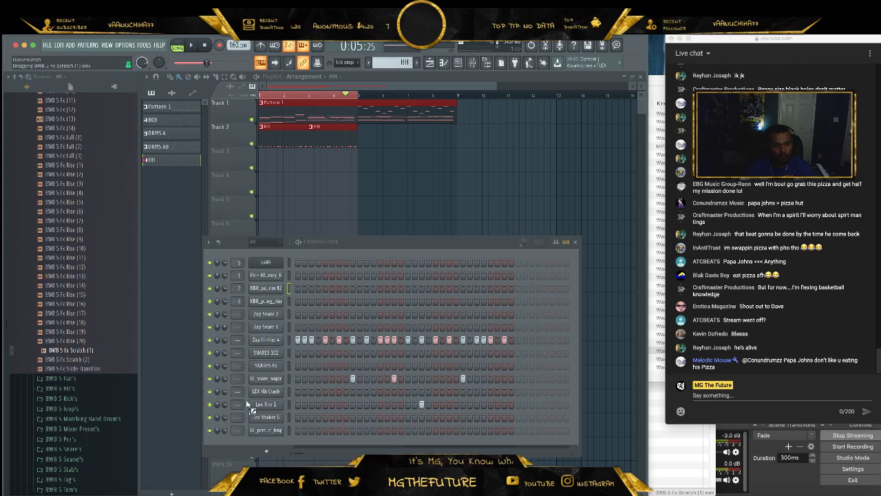
left_click_drag(259, 435, 263, 439)
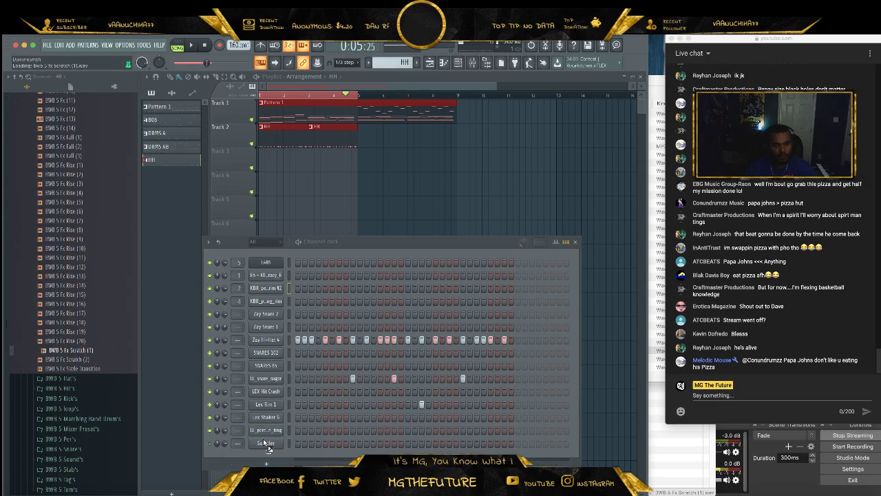
left_click(462, 442)
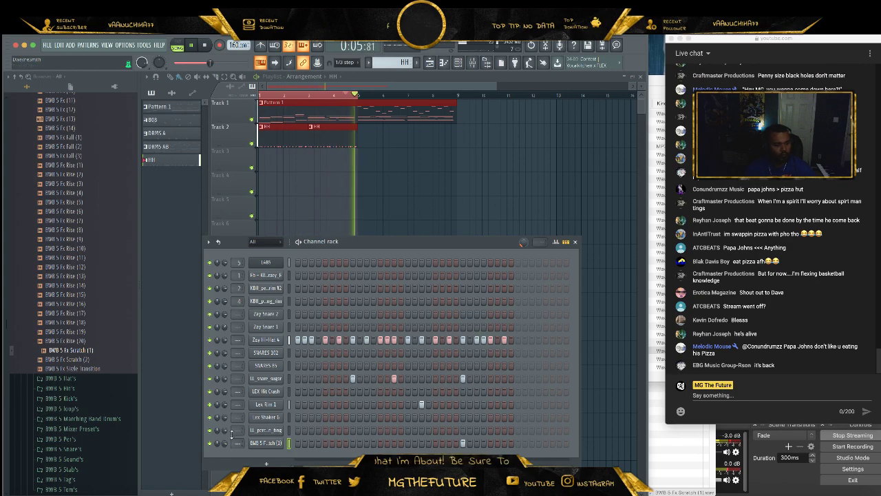
- Audition BWB 5 Kick Hard (1) and BWB 5 Kick (2) from the BWB 5 Kick's folder over the playing beat
left_click(86, 346)
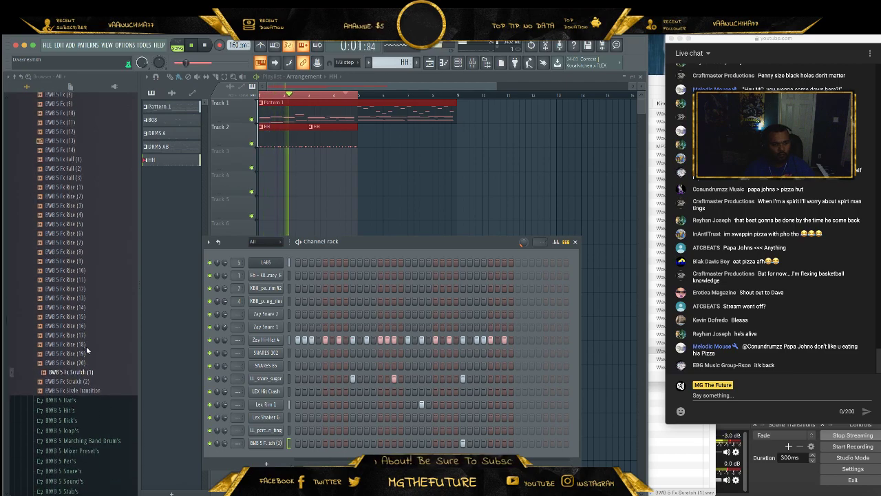
left_click(97, 413)
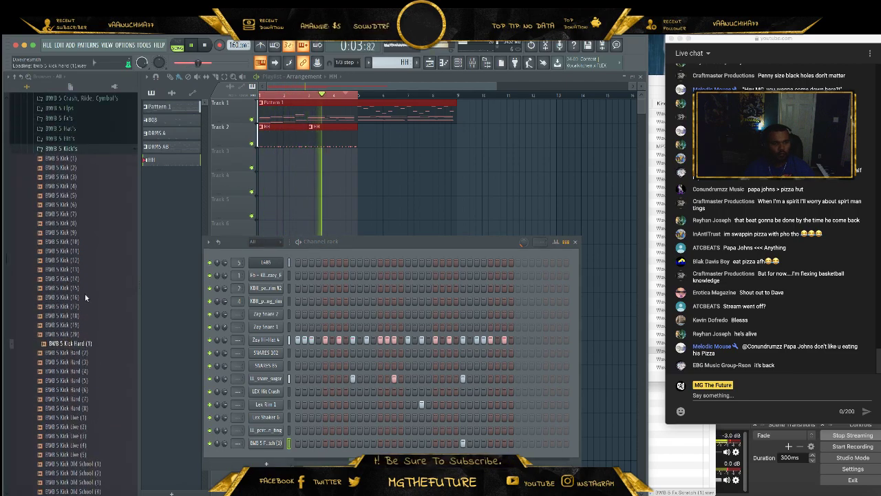
left_click(103, 177)
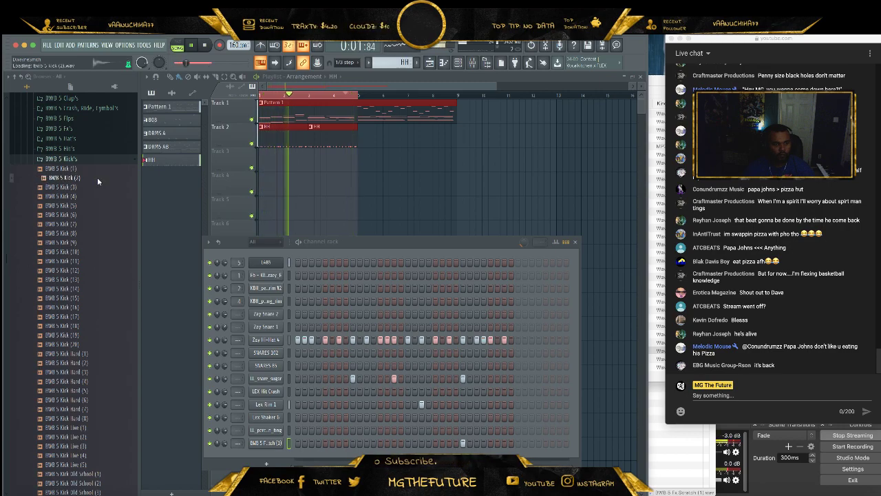
key("space")
- Open the 808 pattern's KBH_808_bighead_tracy_E channel in the piano roll and stretch its note spacing to about 223%
left_click(313, 161)
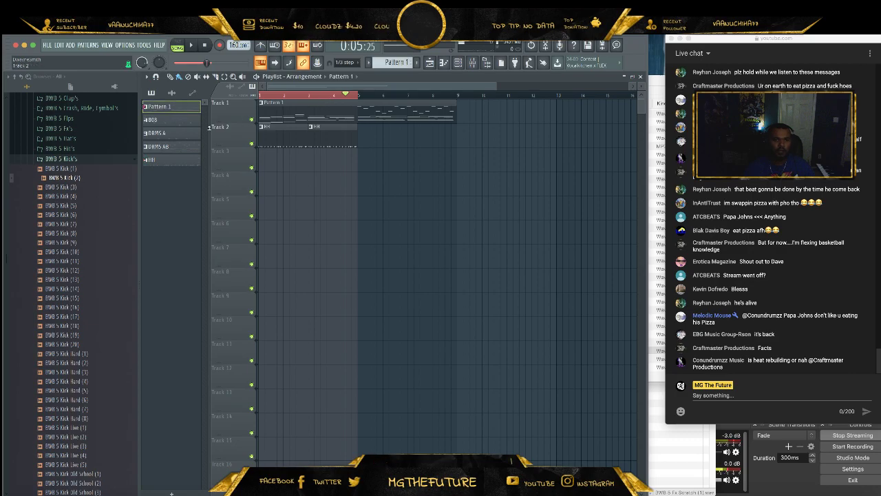
left_click(458, 64)
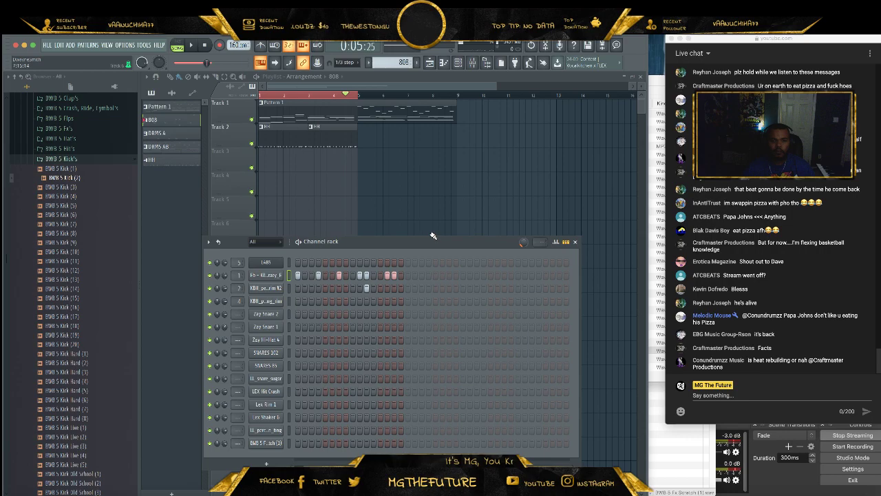
right_click(278, 274)
left_click(301, 275)
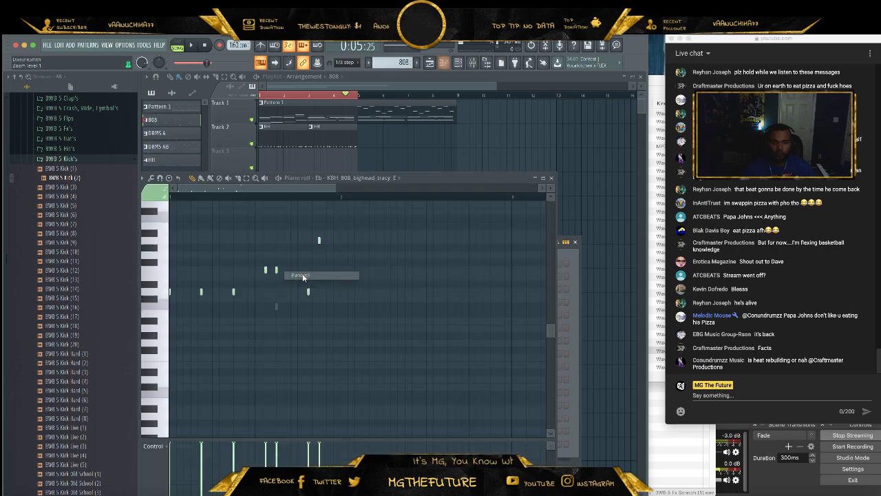
left_click_drag(389, 224, 170, 362)
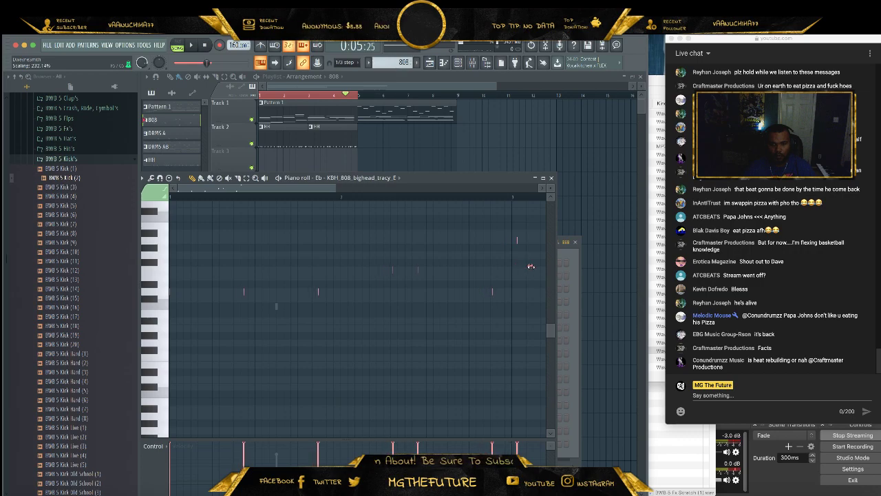
scroll(458, 267, "down", 1)
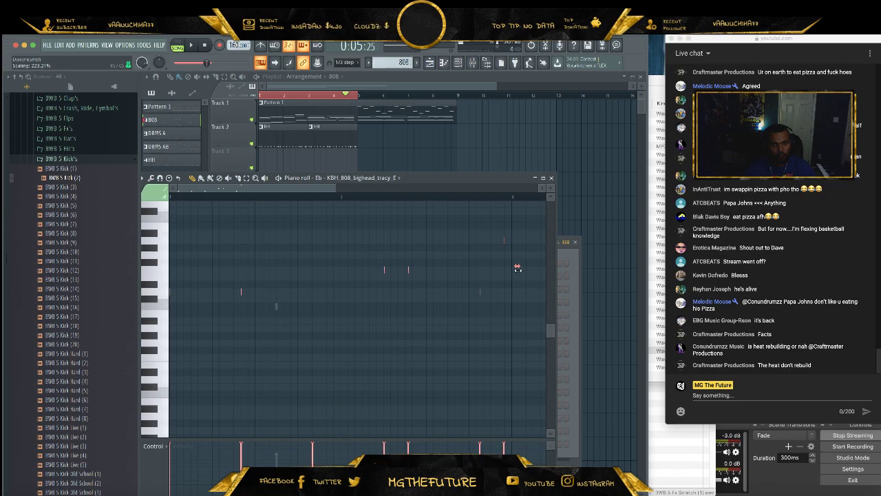
- Place the 808 pattern at bar 1 of Track 3, adjust the playback loop over the opening bars, and play the song
left_click_drag(352, 95, 260, 96)
left_click_drag(271, 165, 268, 162)
key("space")
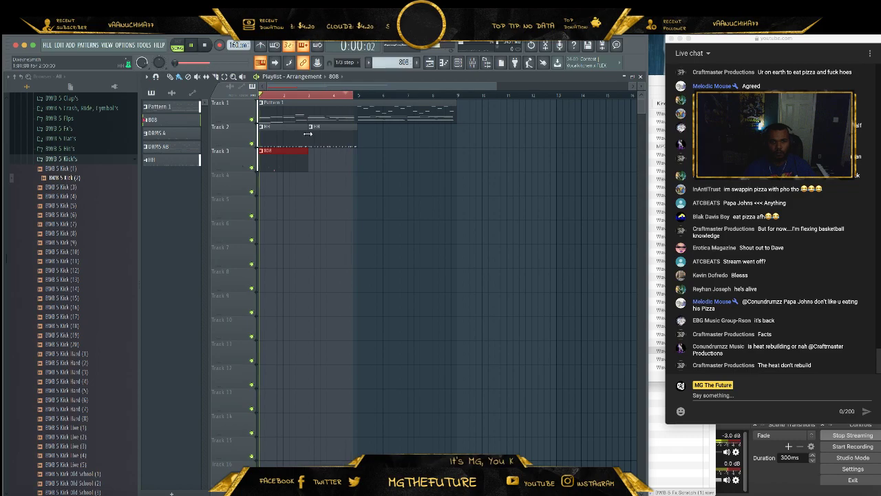
- Rescale and lengthen the 808 notes in the piano roll, and shorten the first F5 note so it ends before the second
left_click(459, 62)
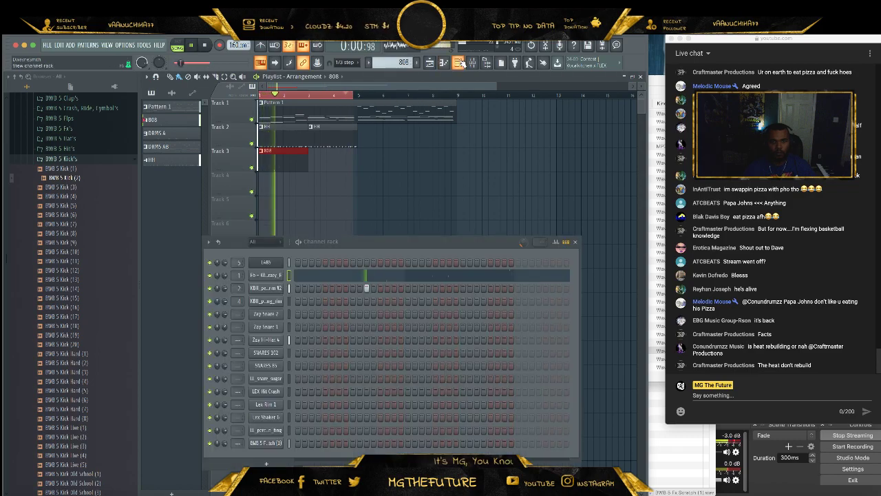
left_click(420, 275)
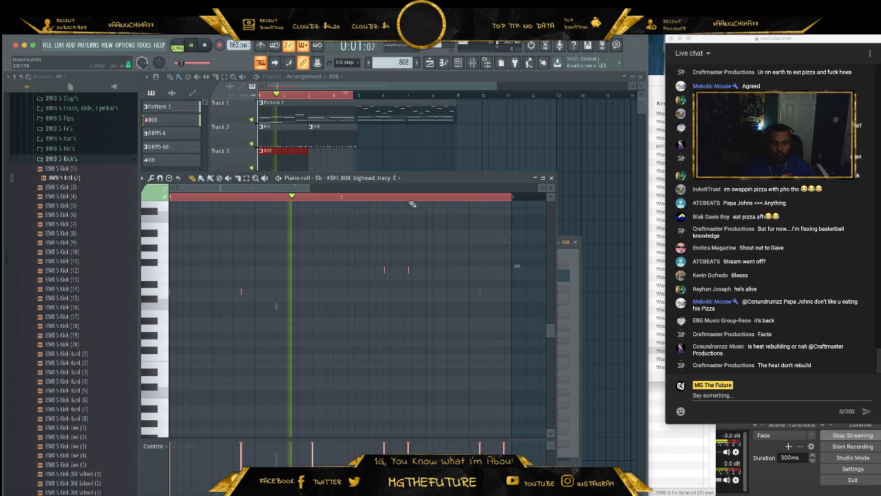
left_click_drag(518, 266, 484, 267)
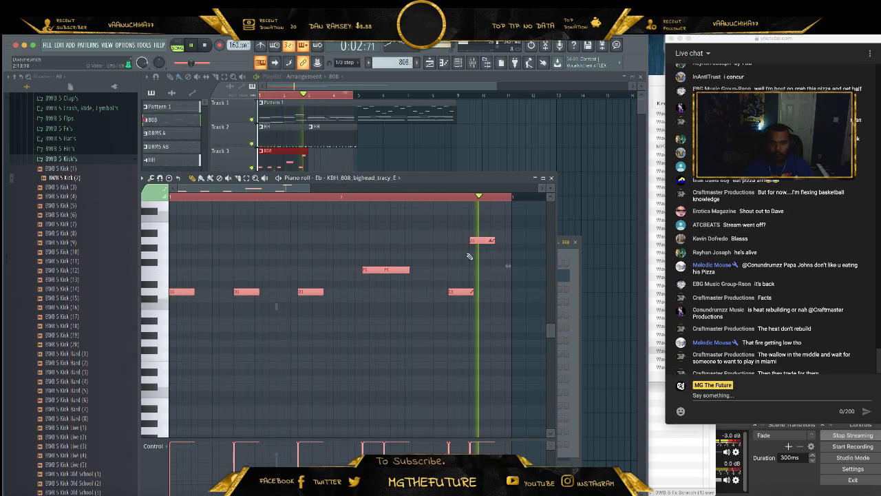
left_click(432, 268, "super")
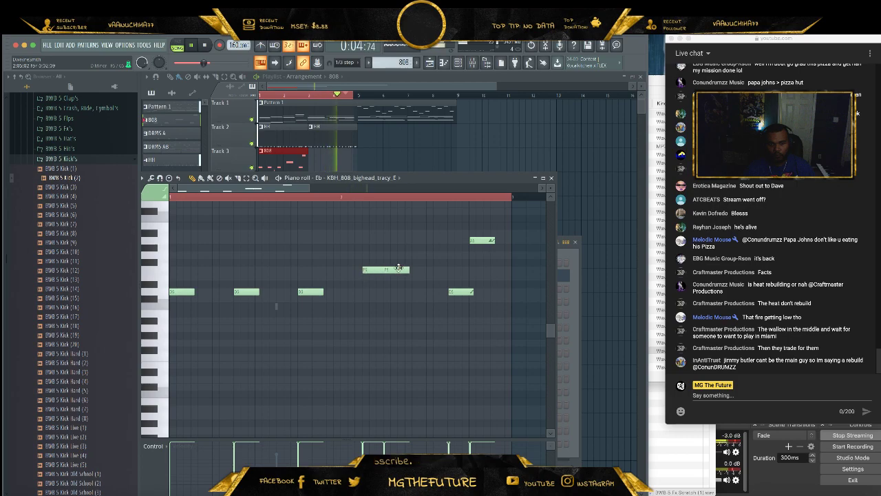
mouse_move(407, 269)
left_mouse_down()
mouse_move(377, 270)
mouse_move(395, 270)
left_mouse_up()
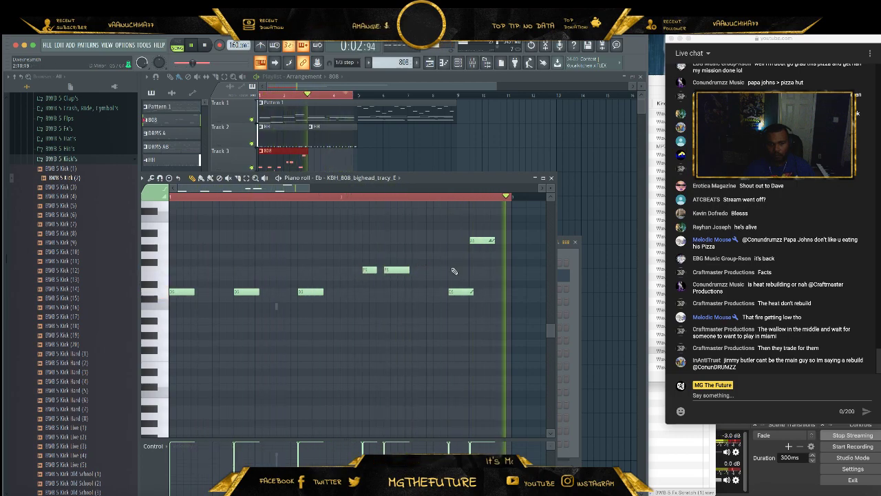
- Shift the last A5 note slightly later and turn off its slide option in the note properties
mouse_move(481, 240)
left_mouse_down()
mouse_move(468, 240)
mouse_move(498, 241)
left_mouse_up()
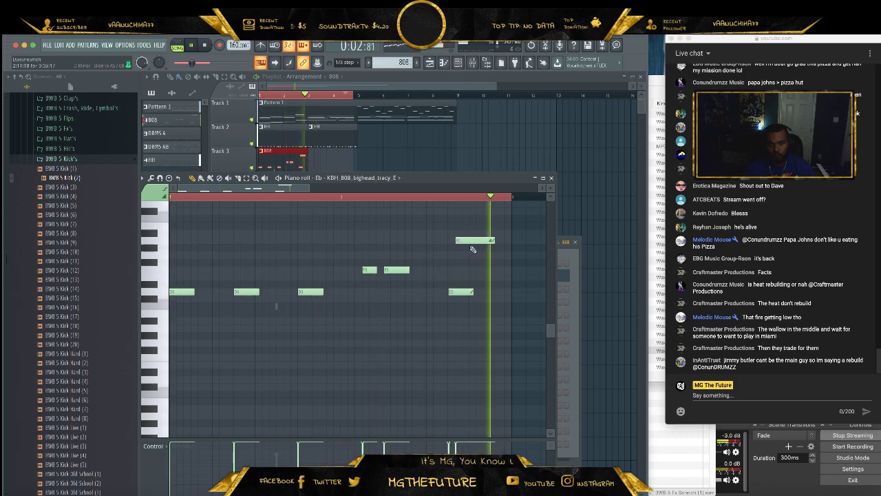
left_click(477, 241)
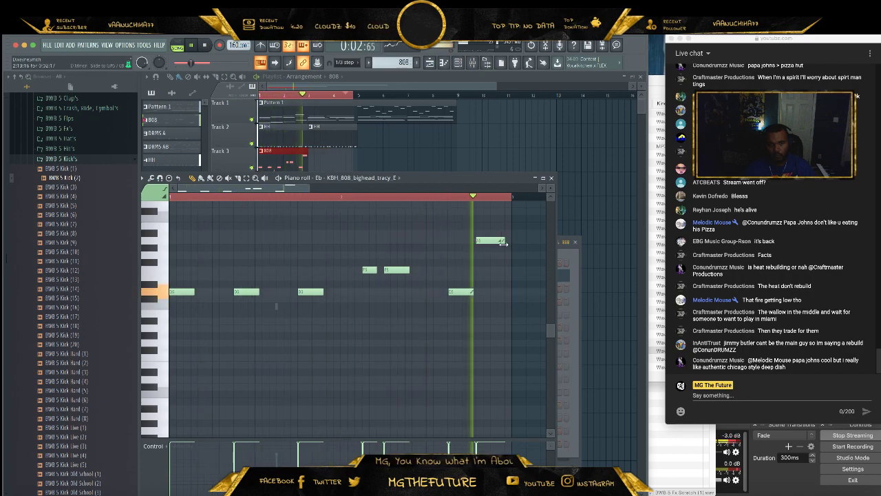
double_click(494, 241)
left_click(389, 254)
left_click(488, 318)
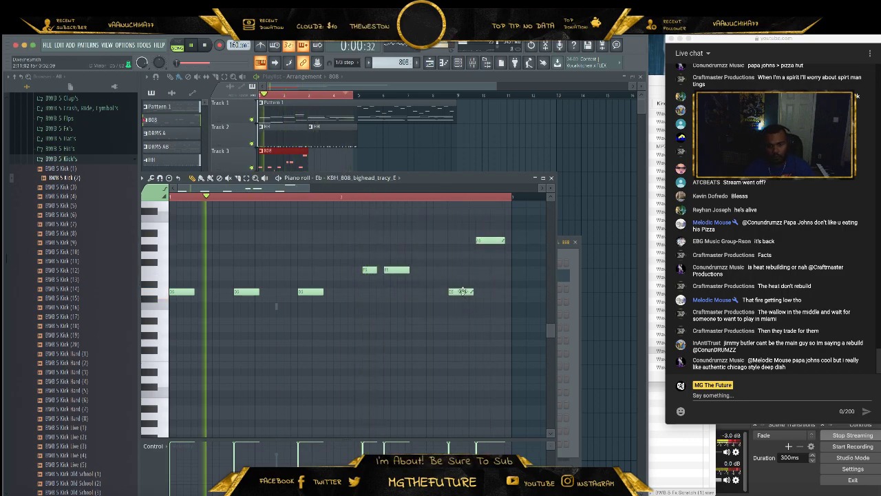
- With snapping set to Line, shorten the 808 notes and move the last D5 to 2:11 and the A5 to 2:13
left_click_drag(468, 294, 473, 293)
left_click(347, 63)
left_click(346, 71)
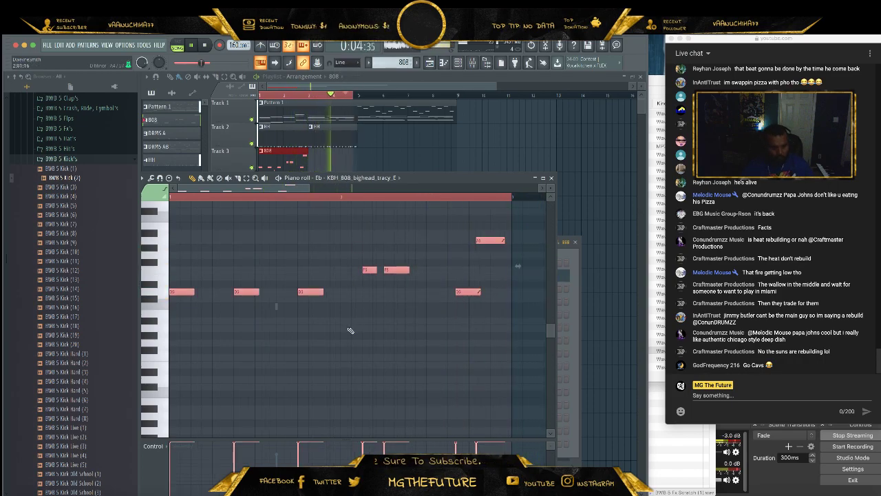
left_click(444, 257, "super")
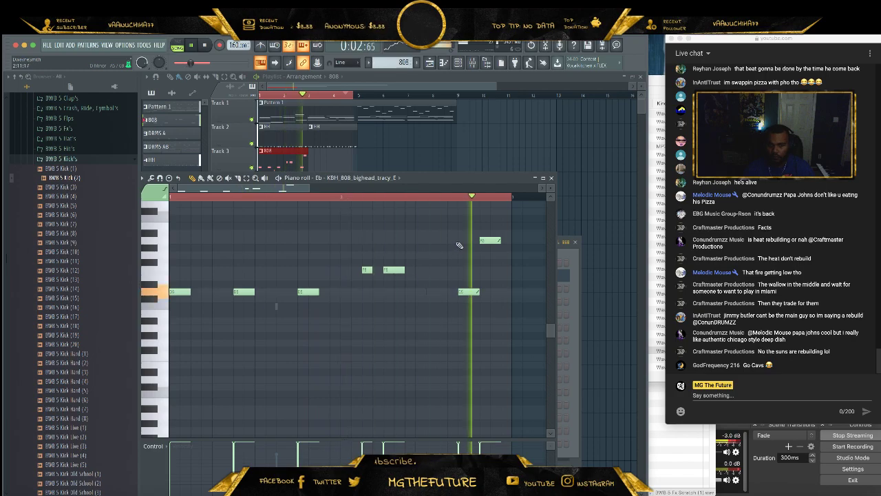
left_click_drag(459, 292, 449, 292)
left_click_drag(493, 242, 484, 243)
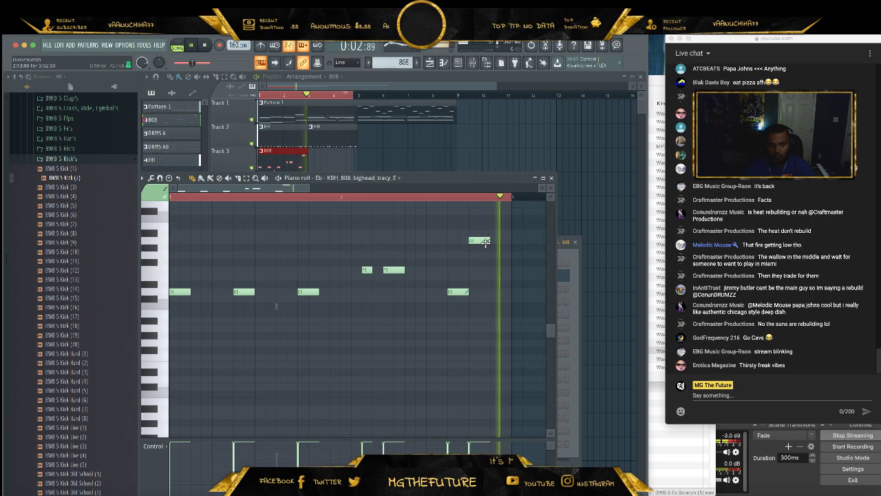
- Extend the A5 note to the end of bar 2 and lengthen the four D5 notes and second F5 to three steps
left_click_drag(492, 243, 511, 241)
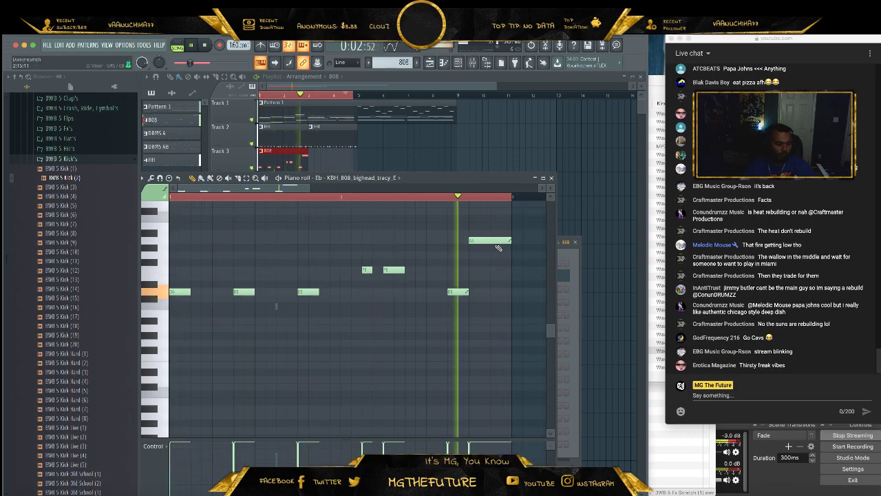
mouse_move(337, 309)
left_mouse_down()
mouse_move(172, 282)
mouse_move(207, 292)
left_mouse_up()
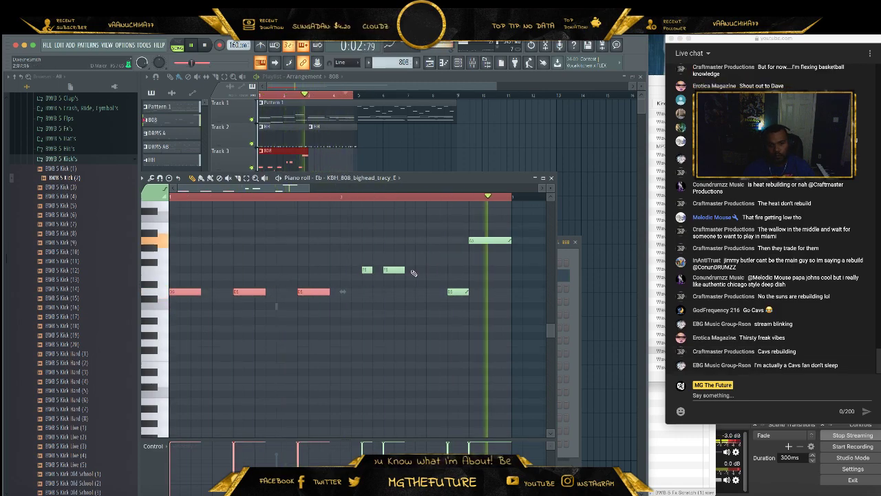
left_click_drag(403, 269, 412, 269)
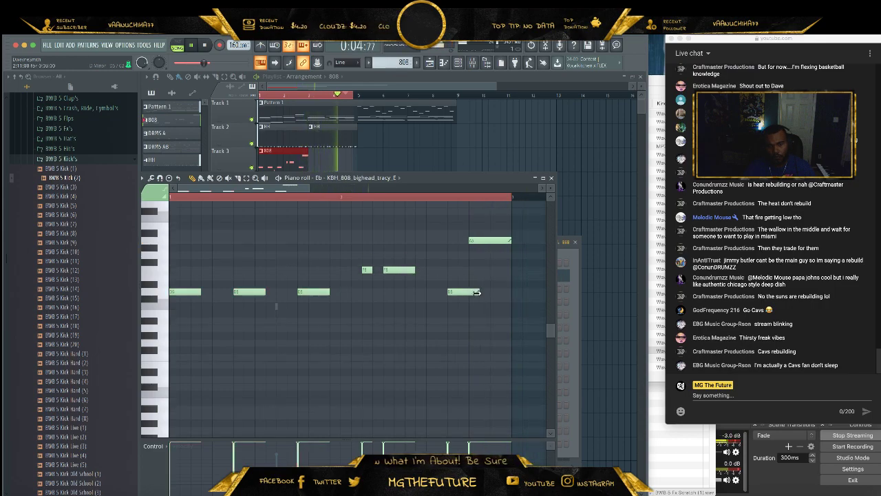
- Try the portamento and slide options on the A5 note at 2:13, and shorten the preceding D5 so it ends where A5 starts
double_click(483, 239)
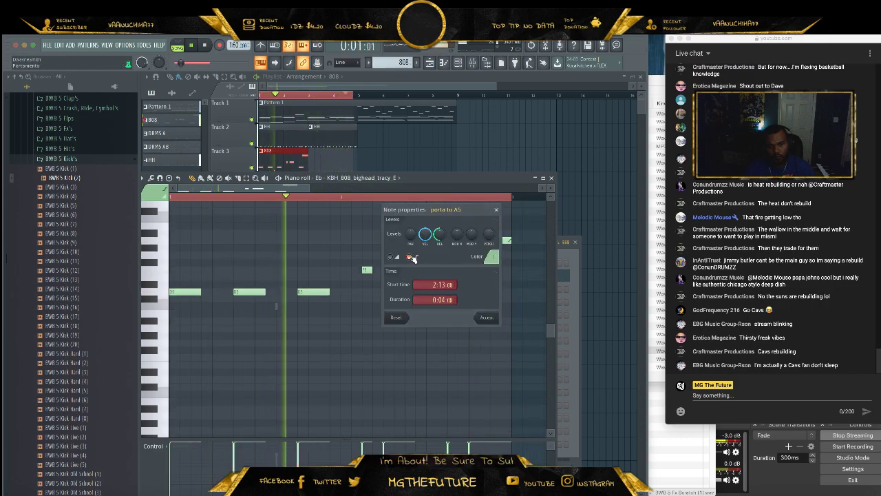
left_click(495, 318)
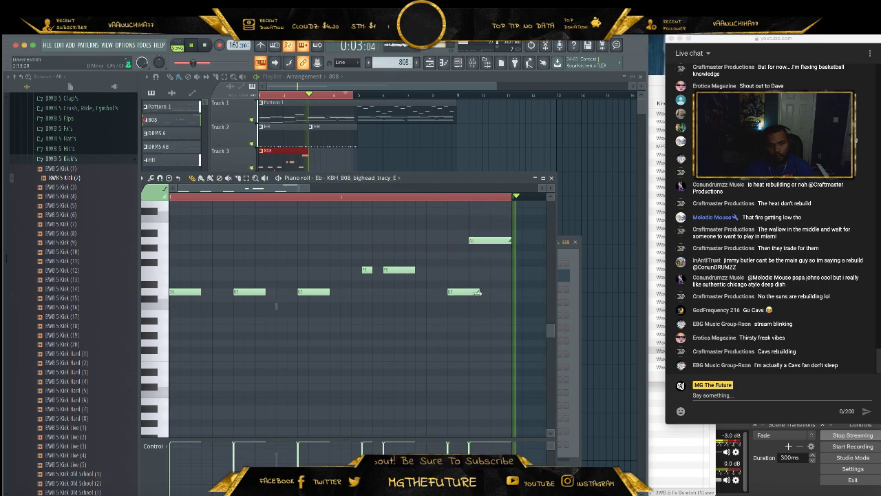
double_click(501, 242)
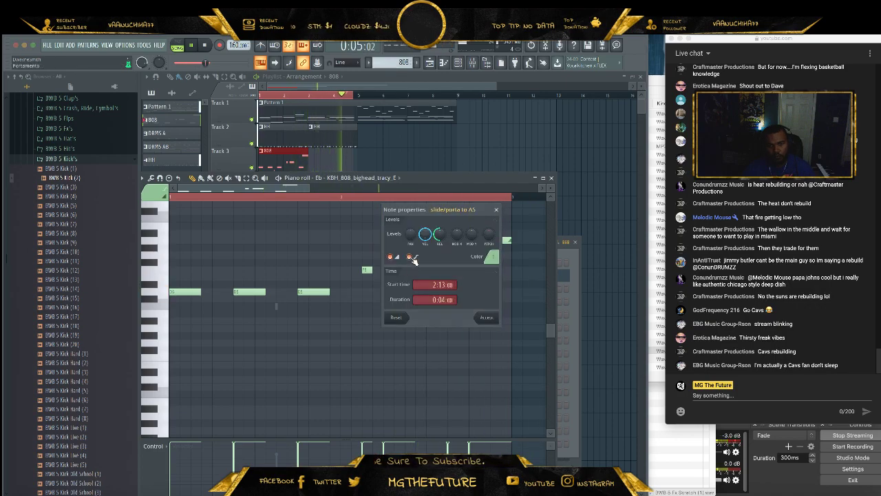
left_click(486, 317)
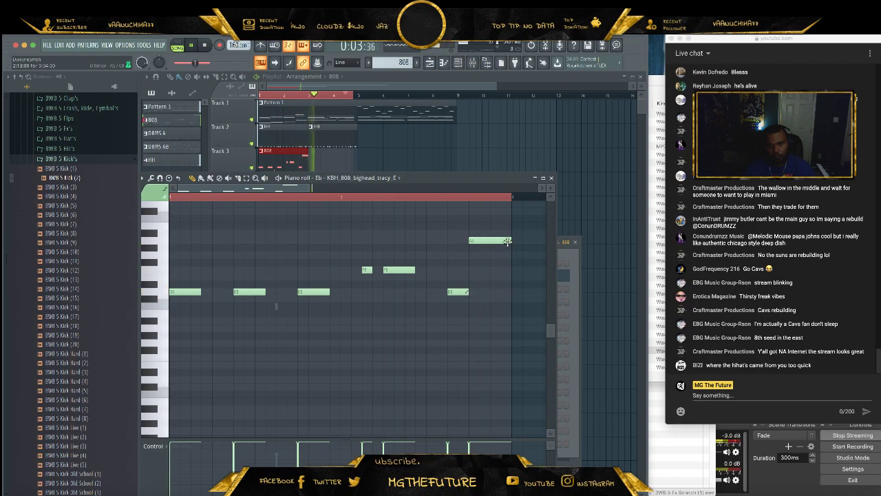
left_click(550, 179)
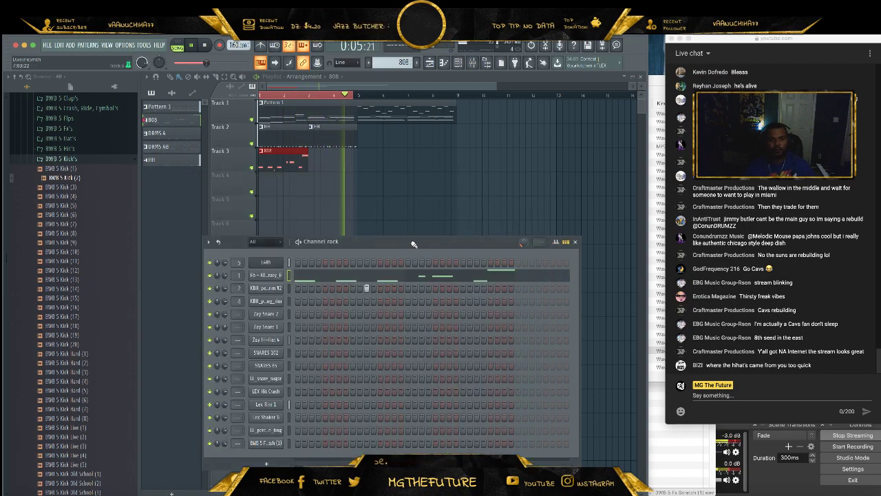
- Rename the 808 pattern to "808 A" and clear the time selection in the playlist
right_click(161, 121)
left_click(209, 161)
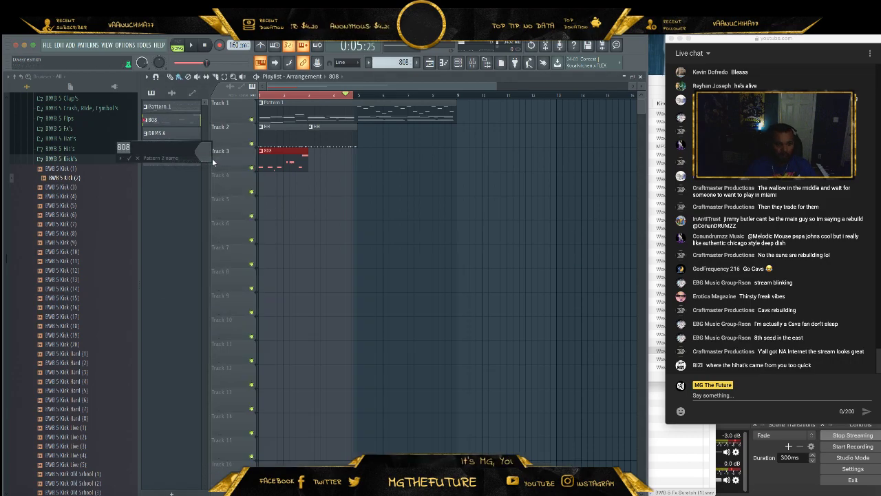
type("A")
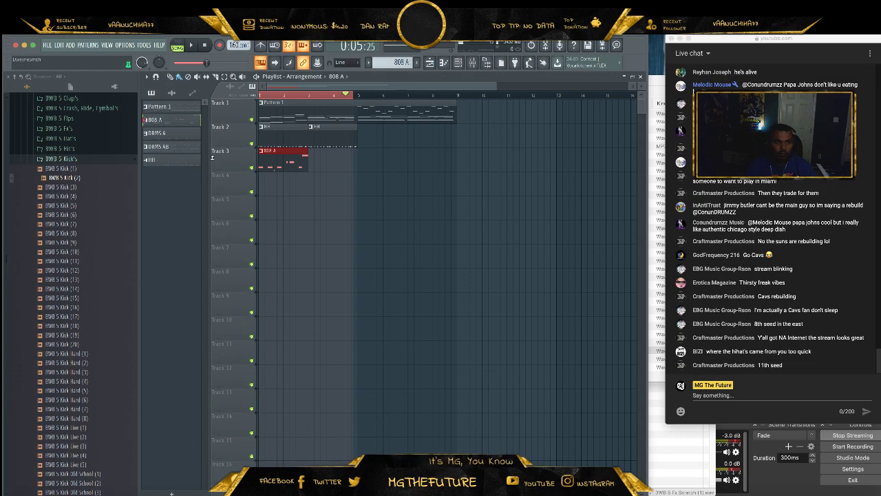
right_click(335, 96)
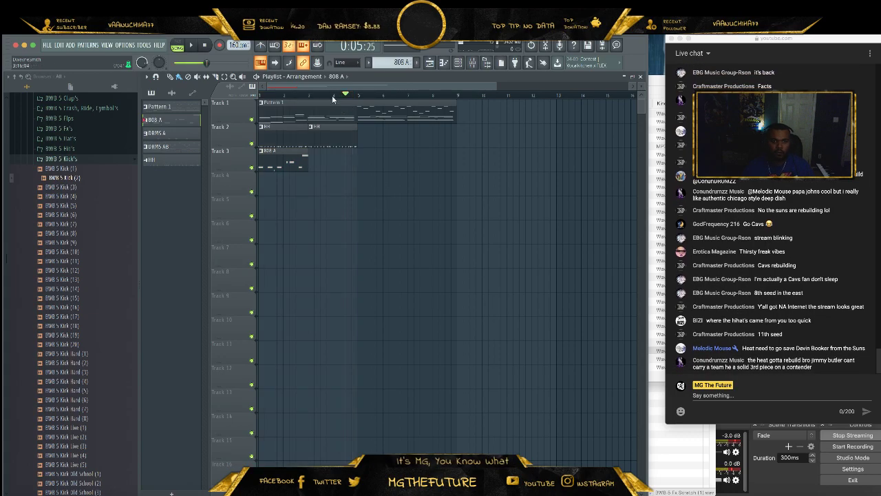
- Cut the 808 channel's notes from the 808 A pattern and paste them into the same channel of Pattern 1
left_click(457, 62)
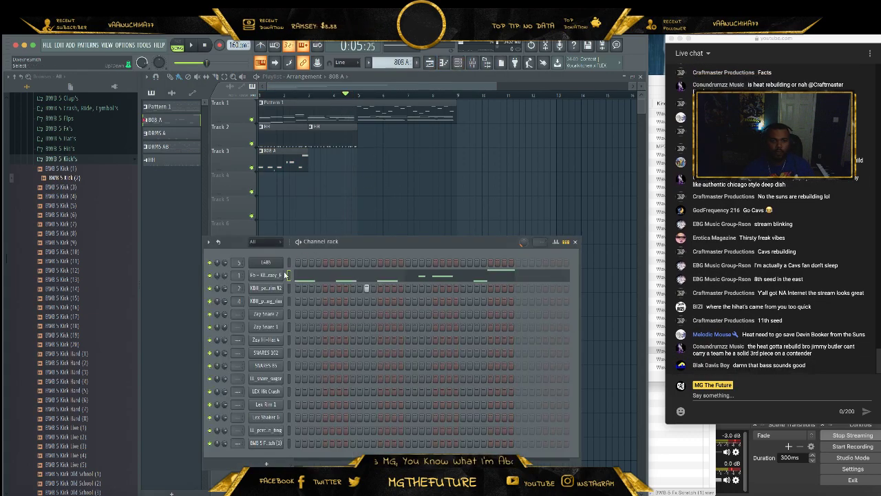
key("super+x")
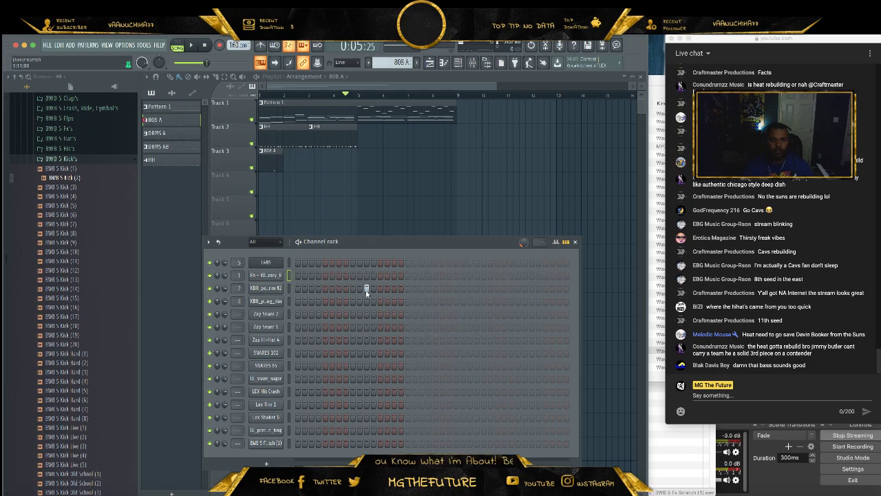
left_click(290, 101)
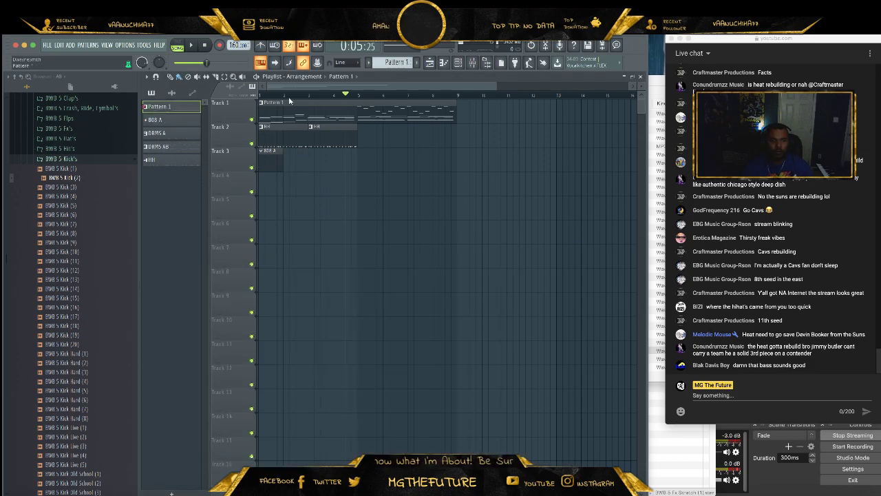
left_click(457, 62)
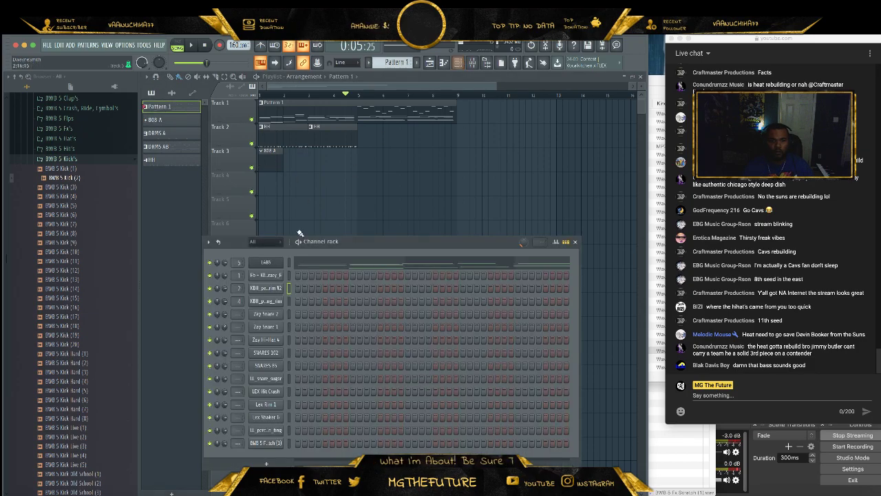
left_click(288, 276)
key("super+v")
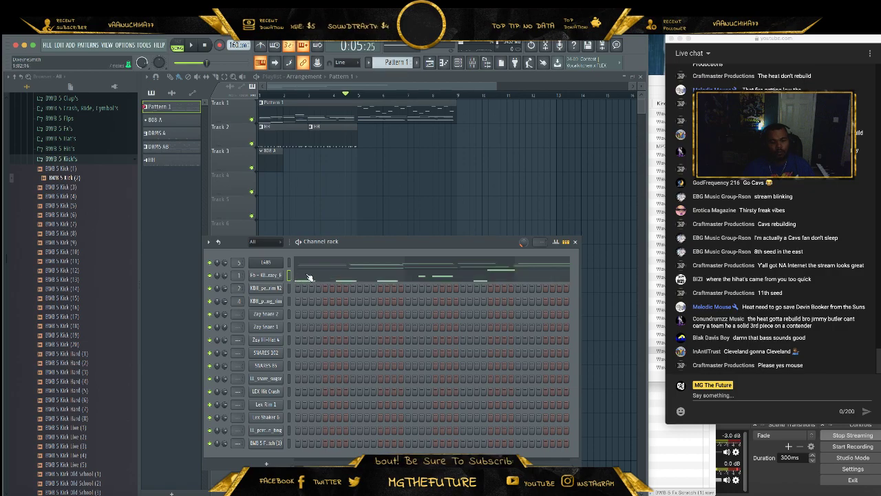
- Add a D5 note at the start of bar 3 in Pattern 1's 808 line, and loop bars 3 and 4 of the playlist
left_click(309, 276)
left_click_drag(241, 186, 413, 193)
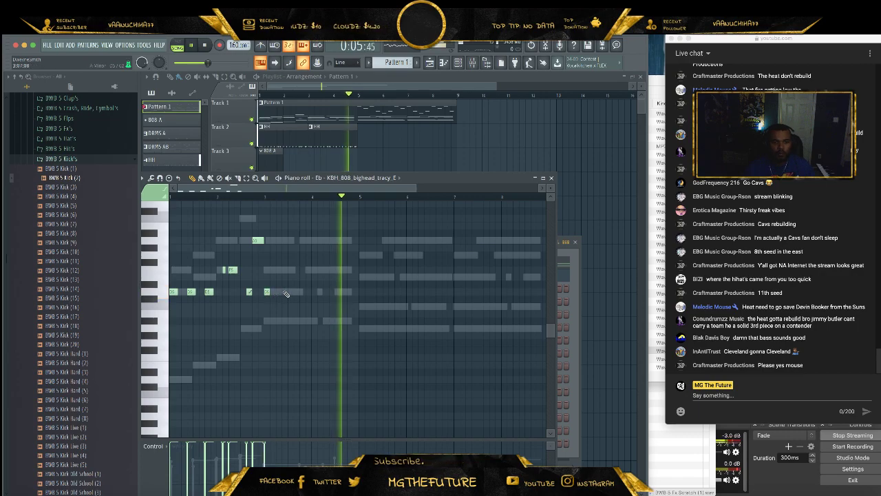
left_click_drag(359, 96, 313, 100)
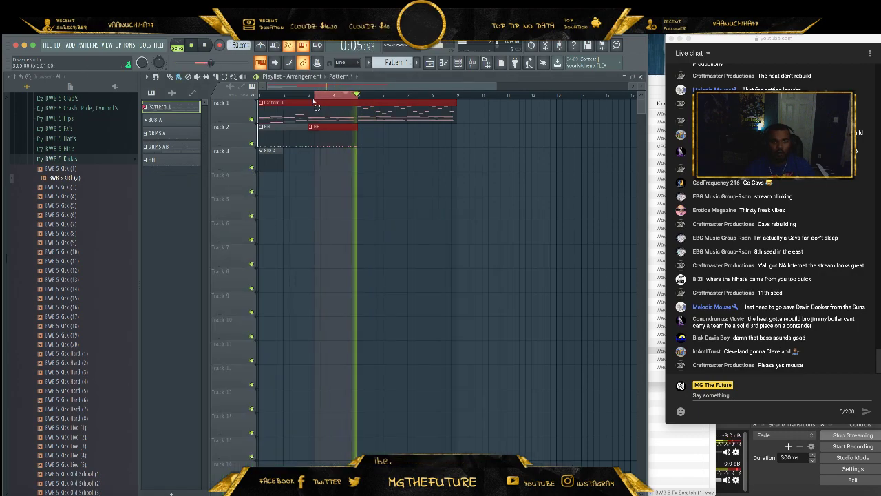
key("F6")
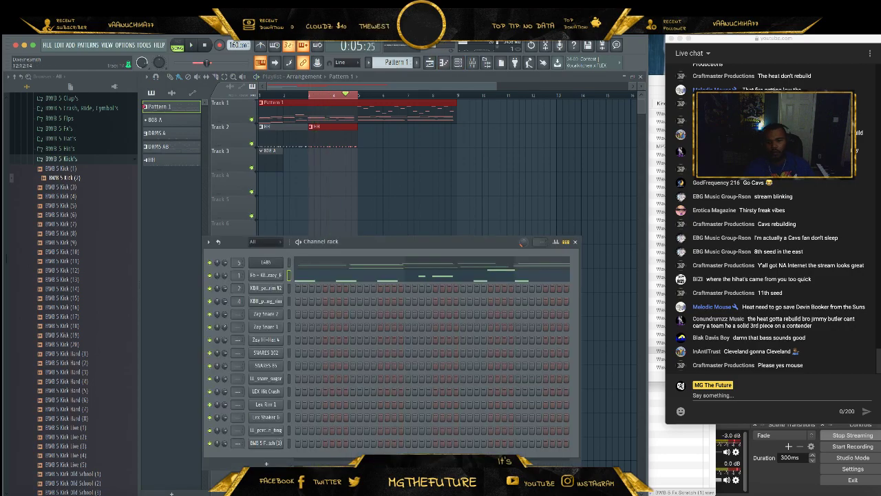
- Switch to Studio One to check the reference track, and return to the FL Studio project
left_click(813, 487)
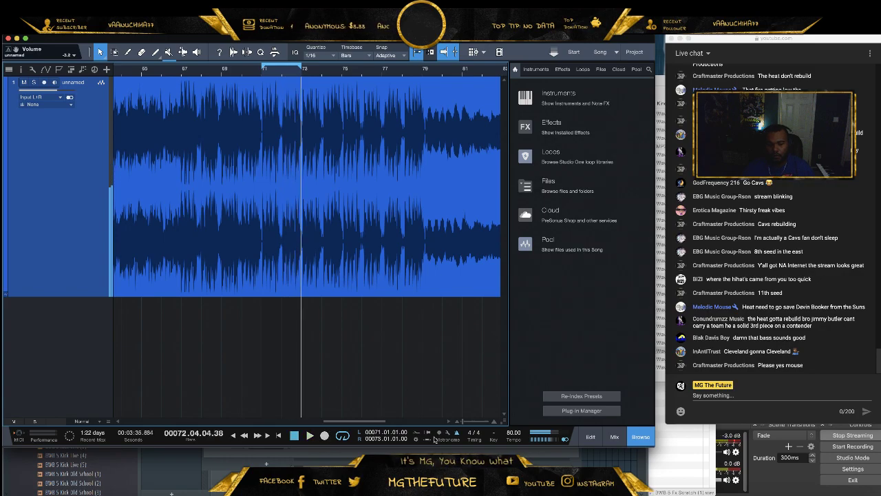
key("super+Tab")
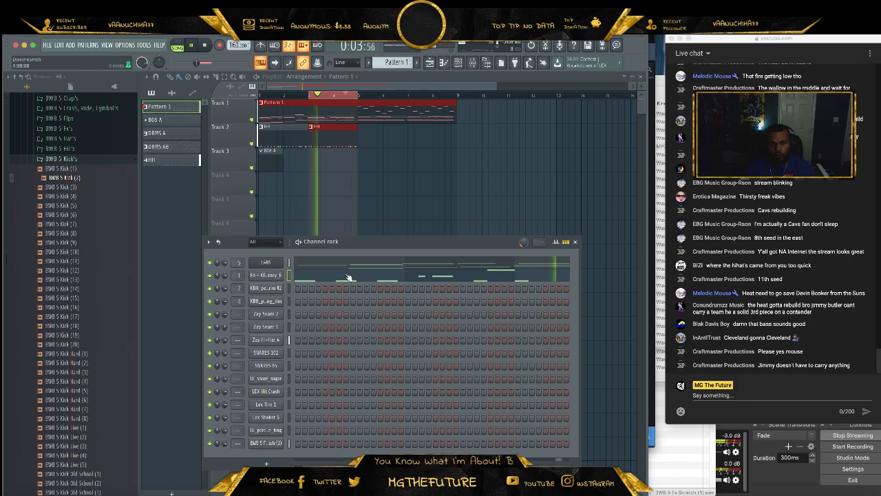
- Set snapping to 1/4 beat and add three more D5 notes to the 808 line across bars 3 and 4
left_click(349, 278)
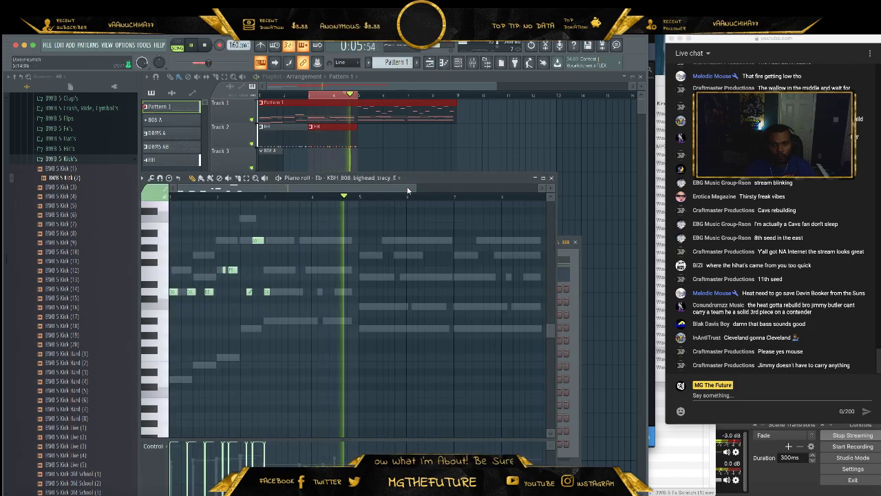
left_click_drag(413, 187, 364, 188)
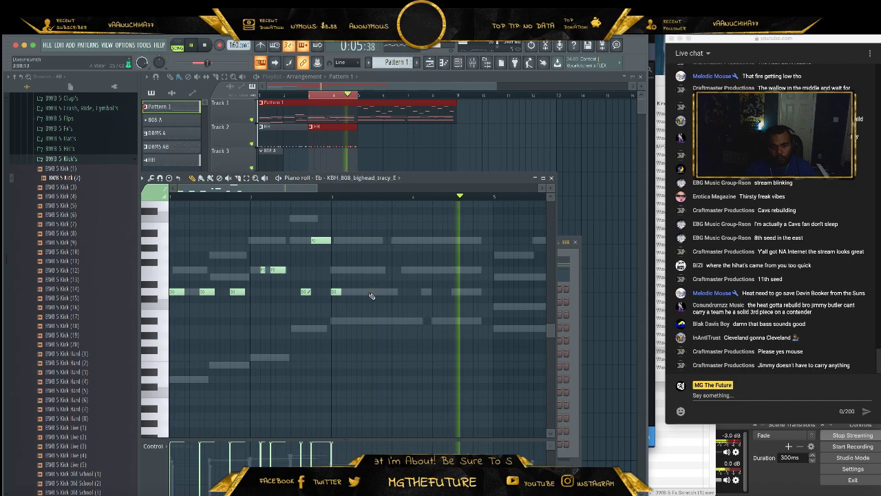
left_click(347, 62)
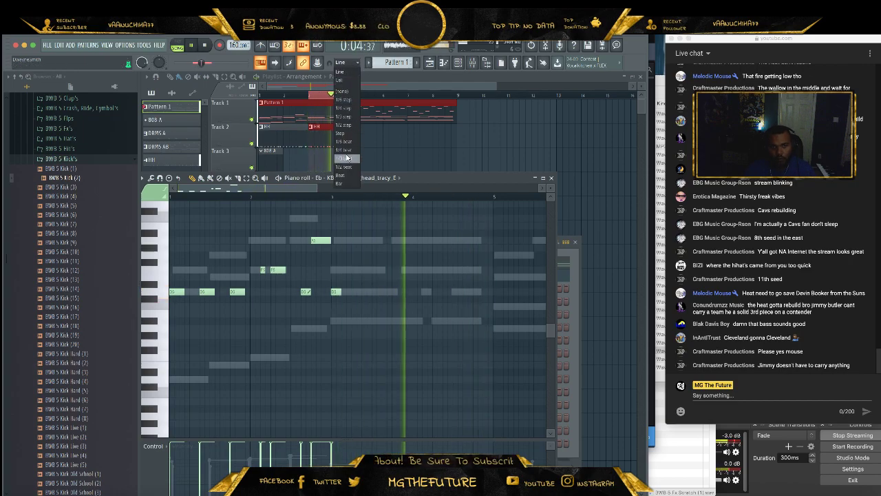
left_click(344, 149)
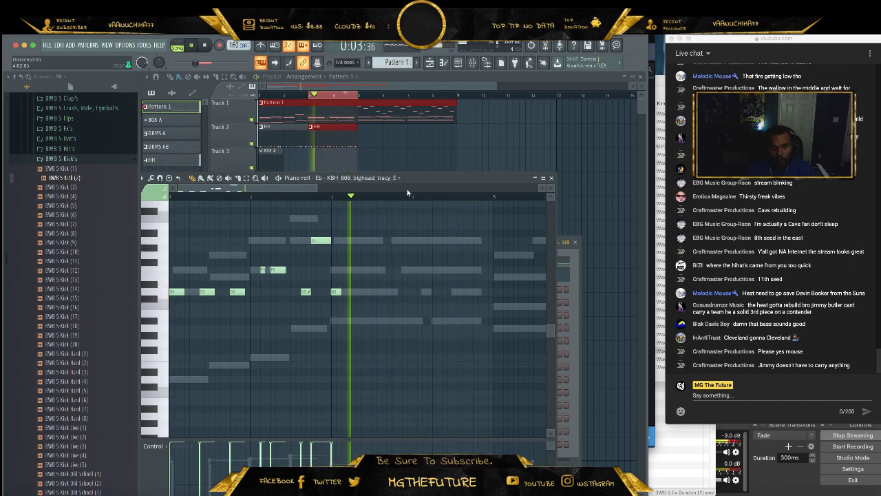
left_click_drag(326, 187, 278, 192)
left_click(291, 294)
left_click(360, 291)
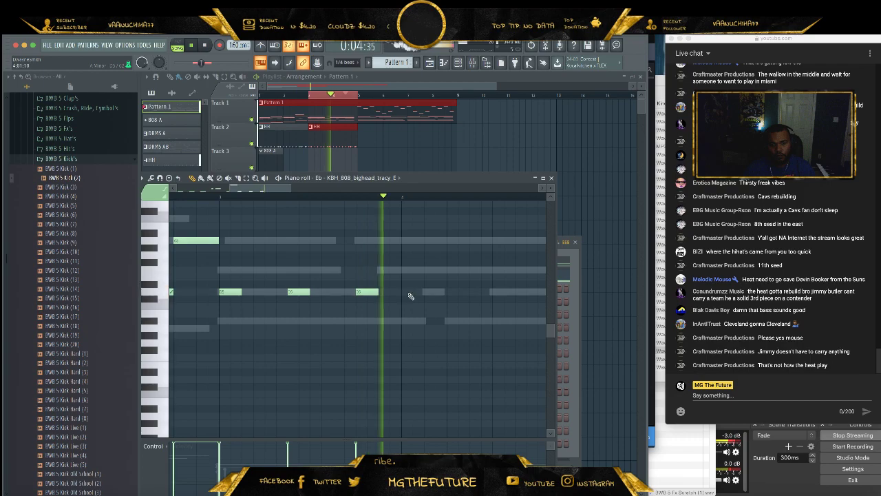
left_click(448, 292)
- Lower the four 808 notes in bars 3 and 4 to A#4, and raise the third one back to D5
left_click_drag(290, 190, 341, 203)
left_click_drag(399, 281, 205, 323)
right_click(249, 304)
left_click_drag(279, 321, 278, 291)
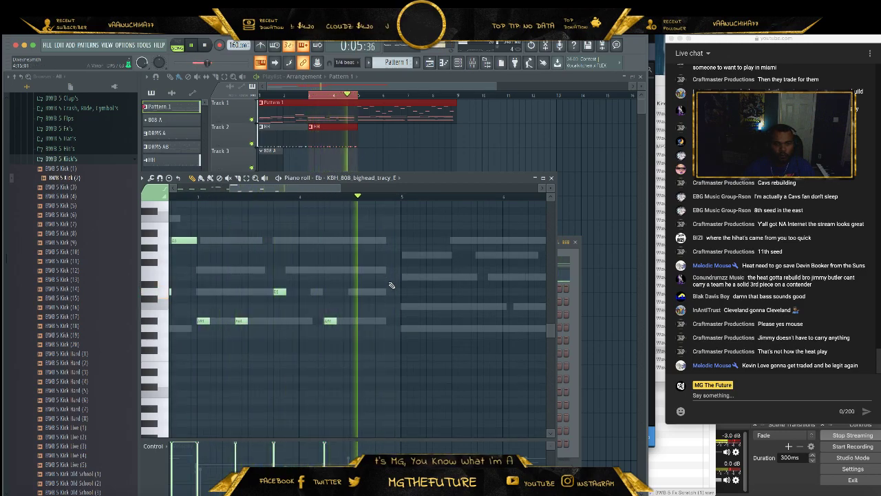
- Copy the four 808 notes from bars 3 and 4 to bars 5 and 6, one semitone lower
left_click_drag(401, 278, 205, 352)
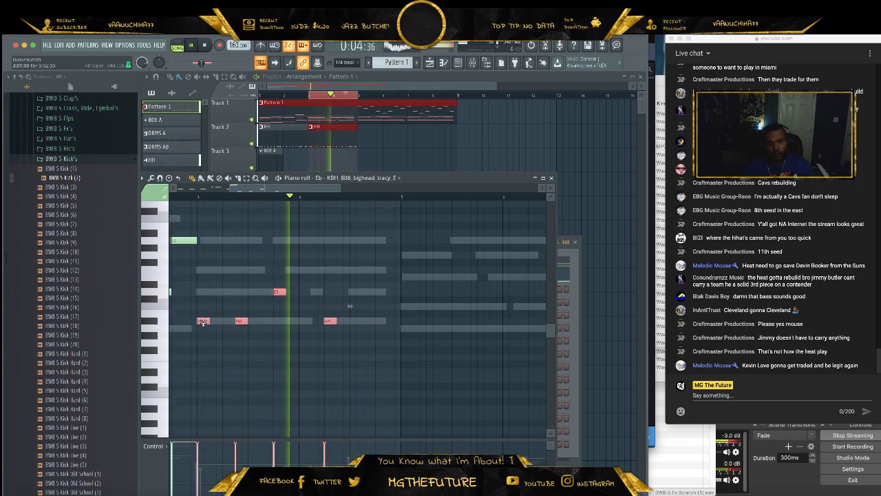
left_click_drag(201, 322, 404, 330, "shift")
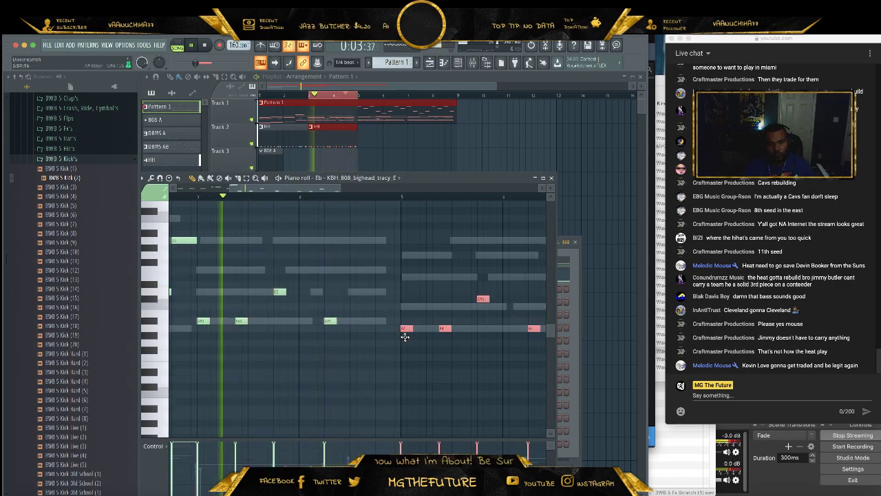
left_click_drag(326, 189, 373, 189)
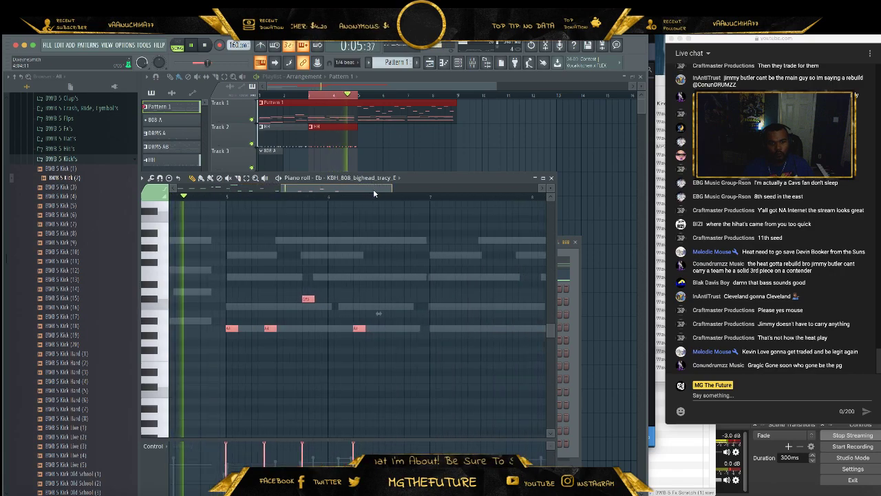
- Loop bars 5 and 6 of the playlist for playback
left_click(392, 77)
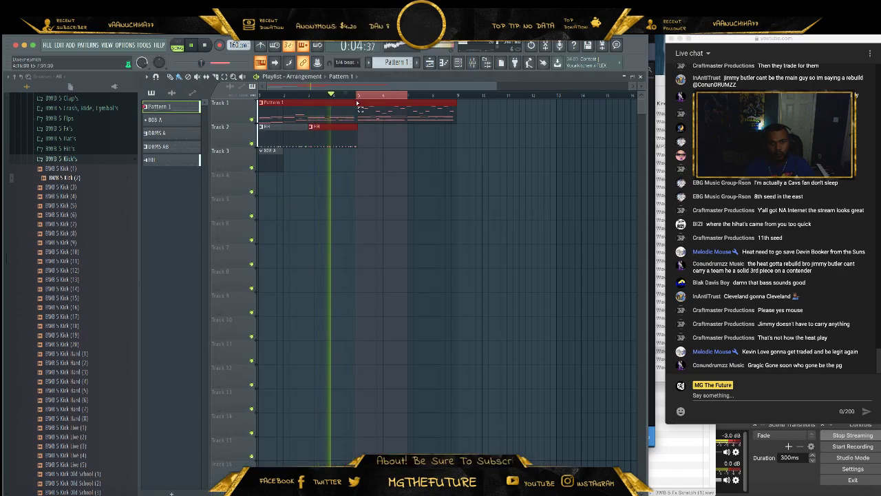
left_click(456, 63)
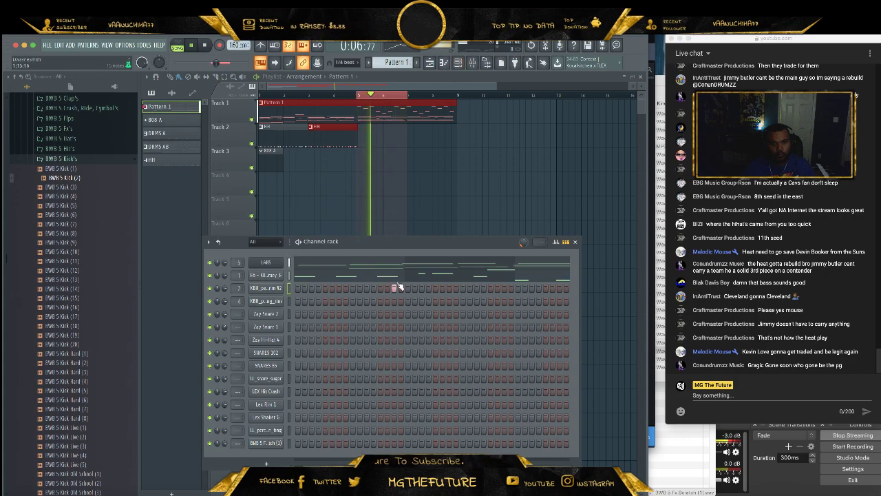
left_click(422, 270)
left_click(551, 178)
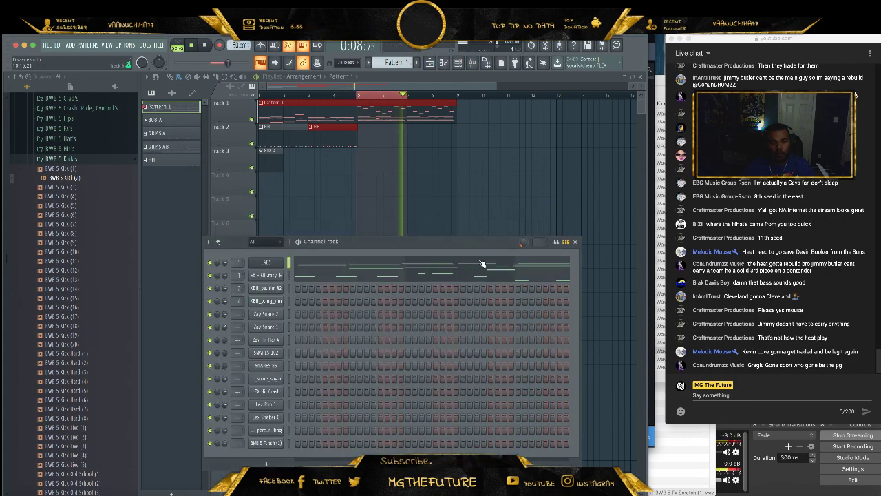
- Try an E5 note near the end of bar 6 in the 808 line, and replace it with a two-step A4 at 6:11
left_click(484, 255)
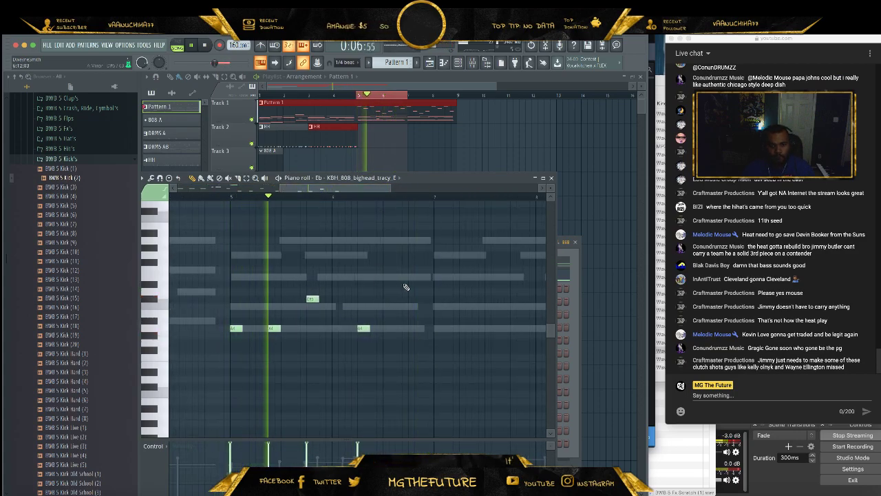
left_click(413, 277)
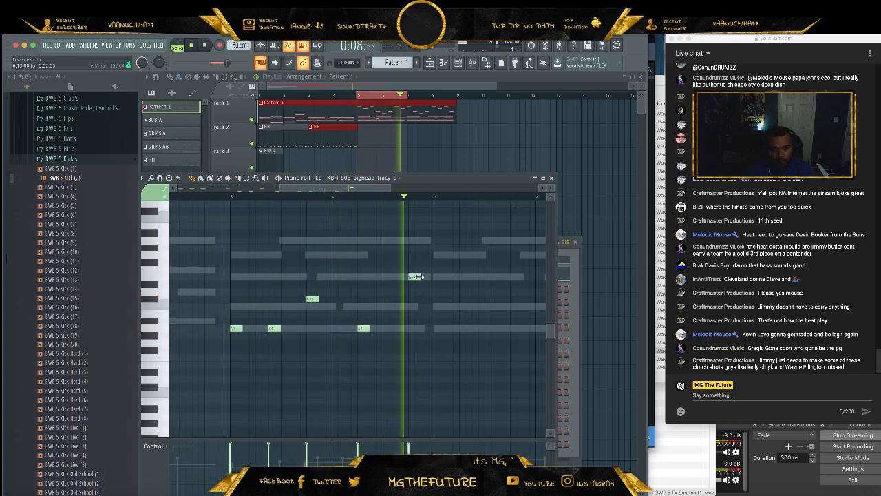
left_click(395, 329)
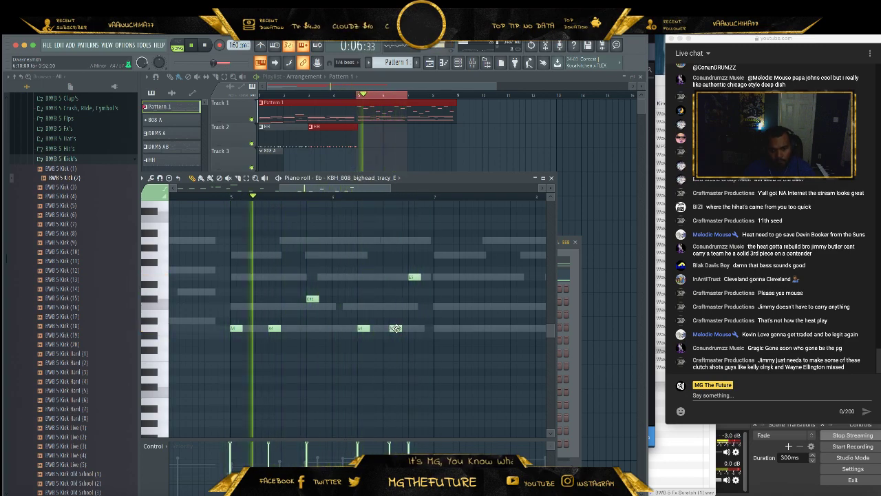
right_click(415, 277)
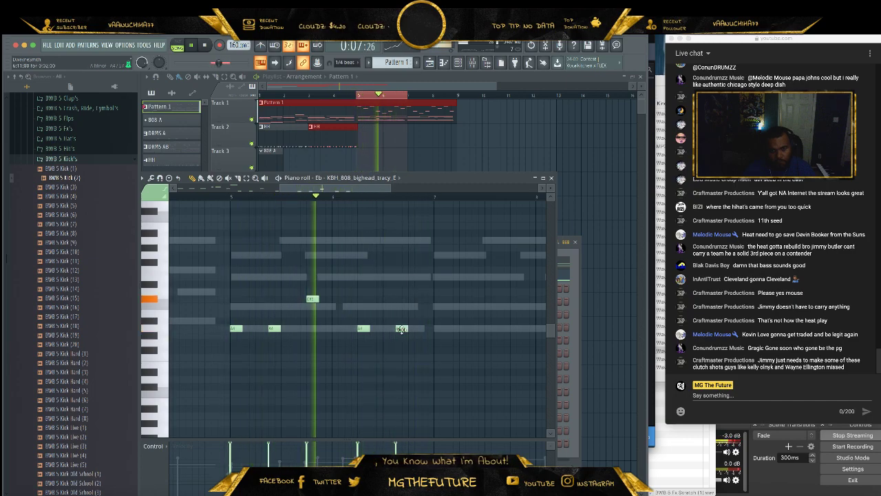
- Duplicate the 808 notes of bars 5 and 6 into bars 7 and 8
mouse_move(368, 188)
left_mouse_down()
mouse_move(391, 191)
mouse_move(382, 191)
left_mouse_up()
left_click_drag(370, 280, 196, 340)
key("ctrl+b")
left_click_drag(377, 189, 409, 192)
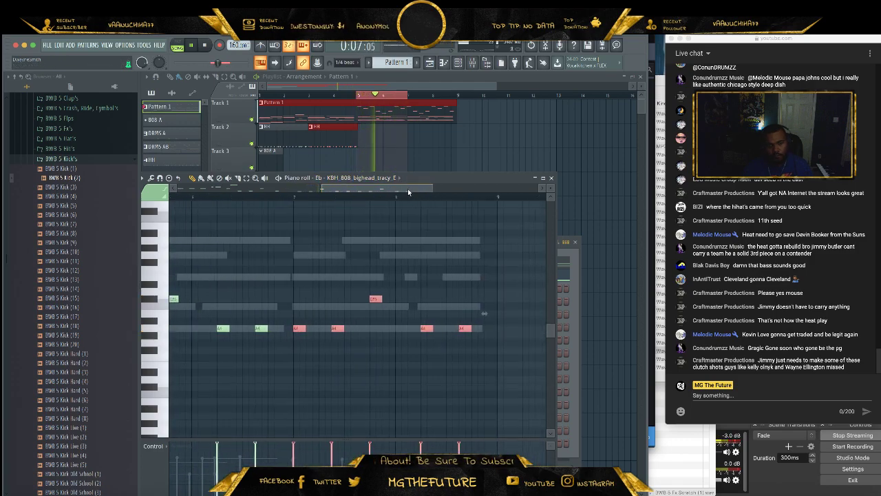
- Loop bars 7 and 8 of the playlist for playback and return to the 808 notes
right_click(393, 96)
left_click_drag(457, 96, 408, 101)
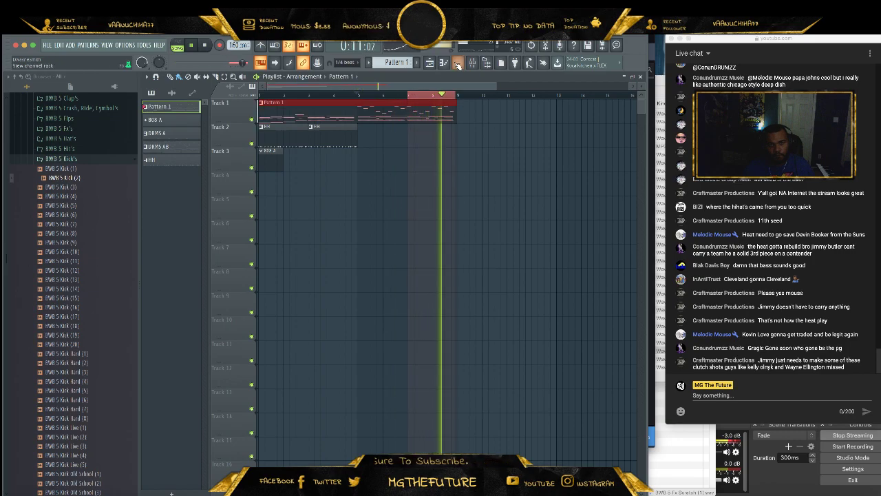
key("F6")
key("F7")
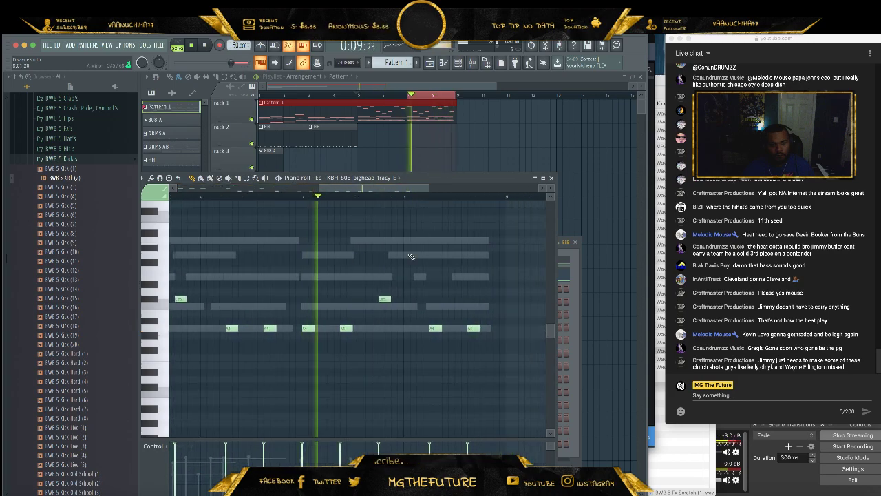
- Delete the A4 note at 8:05 in the 808 line, try a C#5 in its place and remove it again
right_click(434, 328)
left_click(407, 298)
left_click_drag(406, 299, 419, 299)
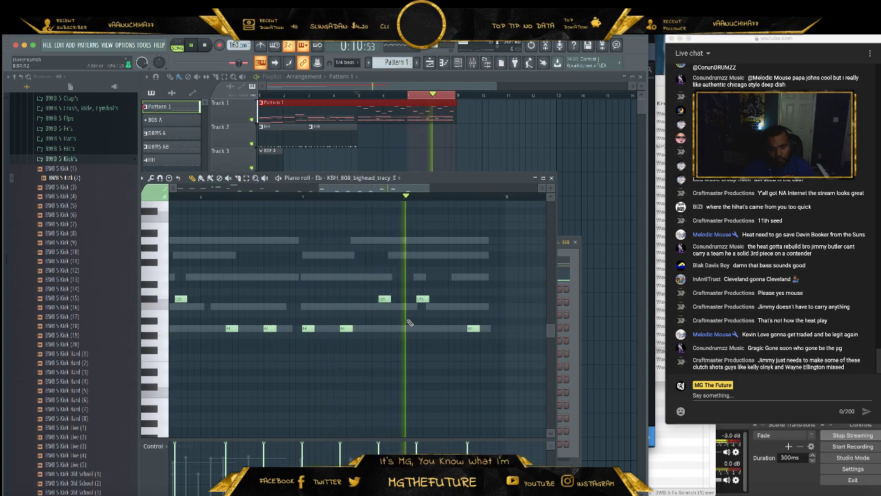
left_click_drag(424, 298, 443, 299)
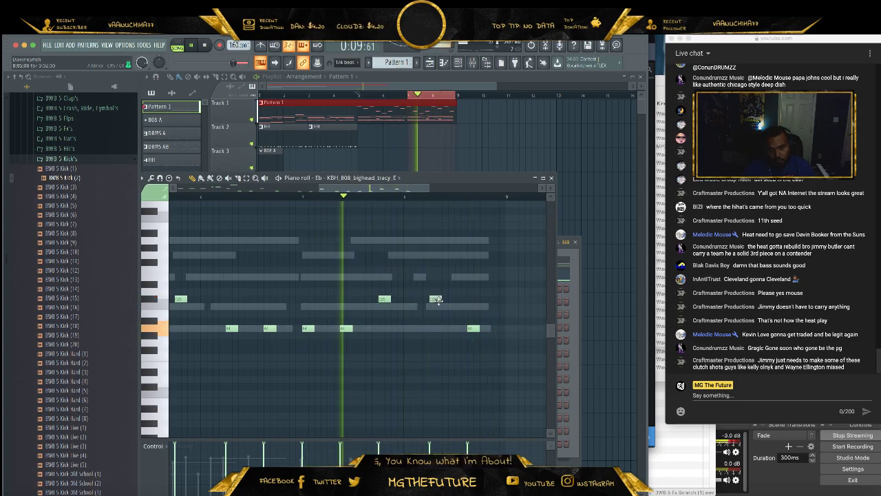
right_click(442, 300)
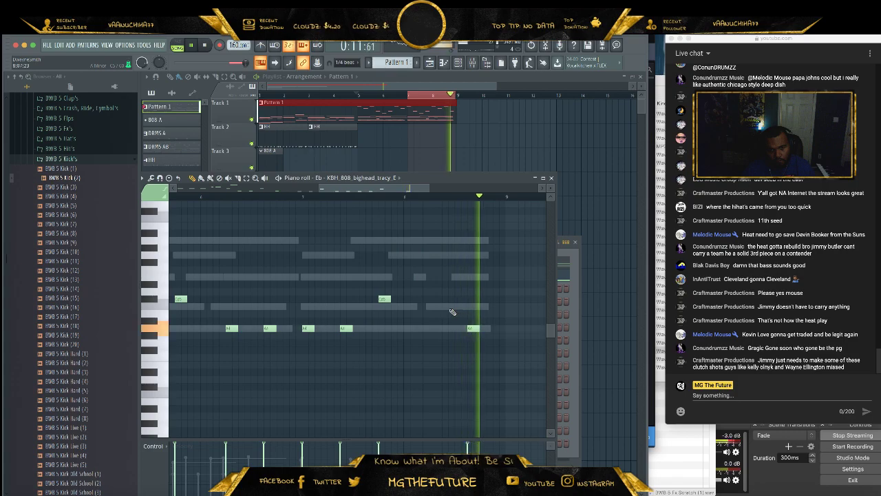
left_click_drag(429, 188, 396, 191)
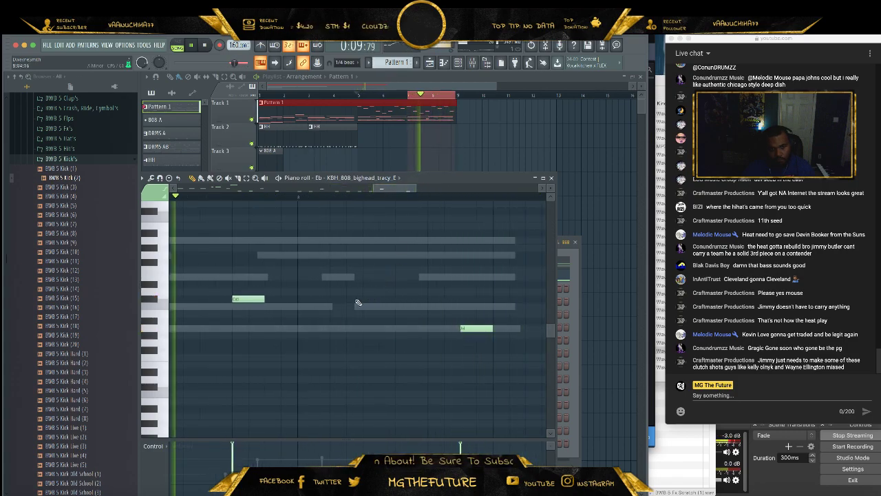
- Place two more HH pattern clips on Track 2, covering bars 5 to 8
left_click(378, 136)
left_click(350, 139)
left_click(362, 141)
right_click(391, 139)
left_click(352, 64)
left_click(347, 73)
left_click(335, 150)
right_click(364, 150)
left_click(370, 135)
left_click_drag(386, 137, 374, 135)
left_click(415, 137)
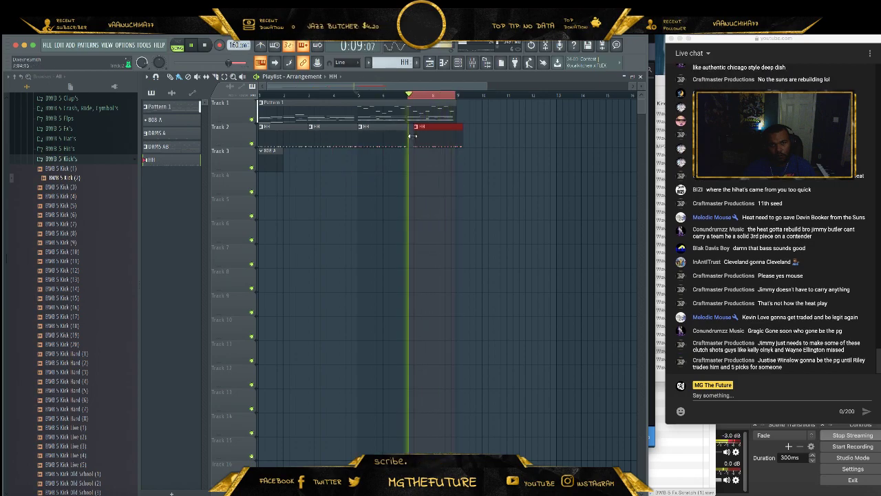
- Bring up the 808 notes of Pattern 1 and loop bars 7 and 8 of the playlist again
key("F6")
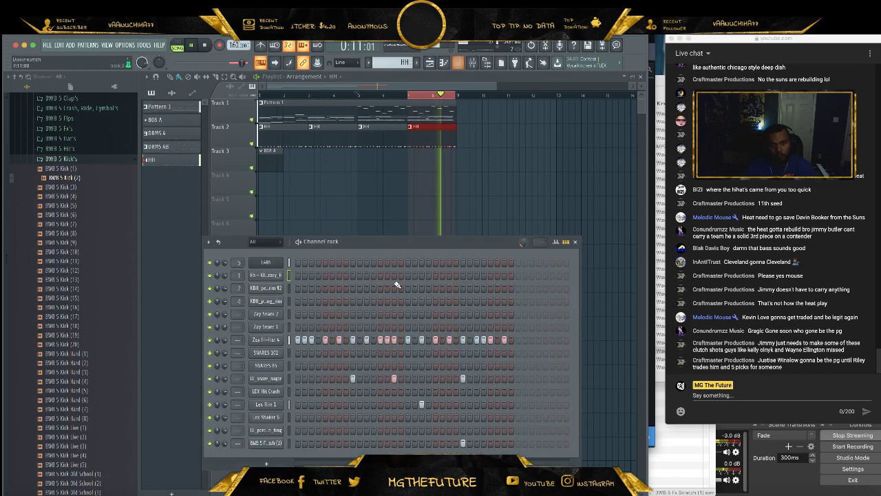
double_click(416, 102)
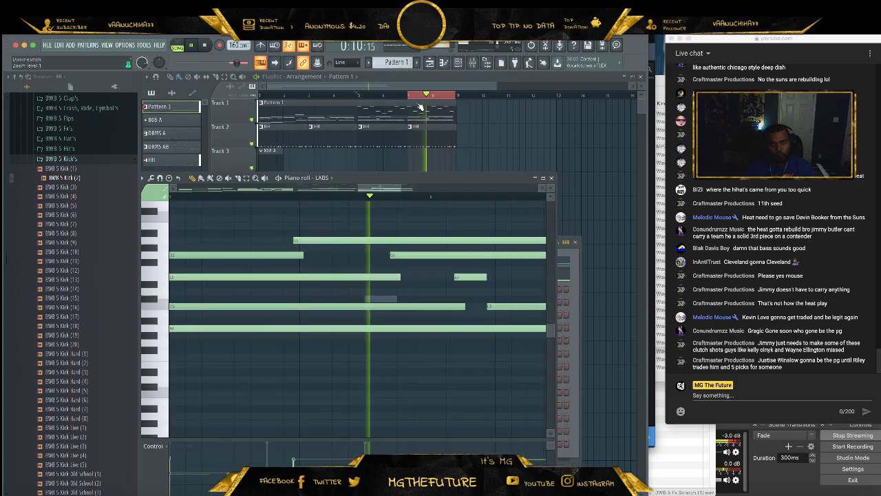
left_click(551, 179)
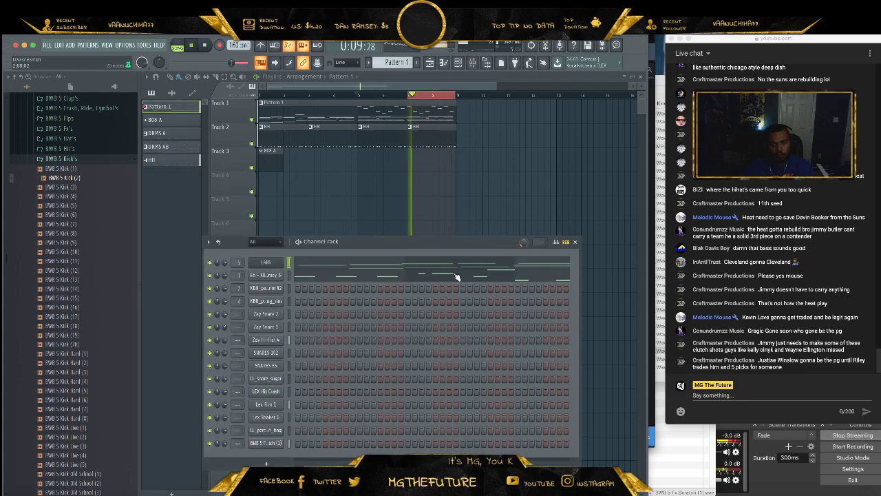
left_click(457, 276)
double_click(231, 196)
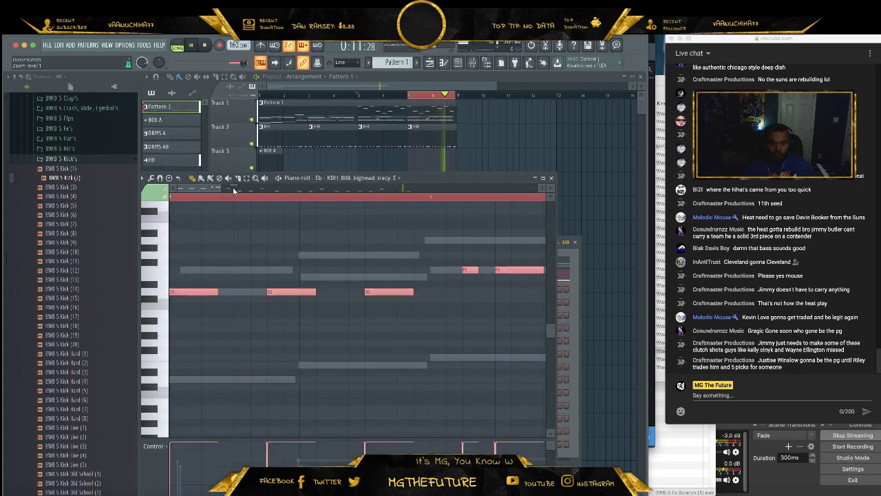
left_click_drag(221, 187, 422, 197)
mouse_move(367, 180)
left_mouse_down()
mouse_move(413, 186)
mouse_move(370, 184)
left_mouse_up()
left_click_drag(451, 98, 412, 94)
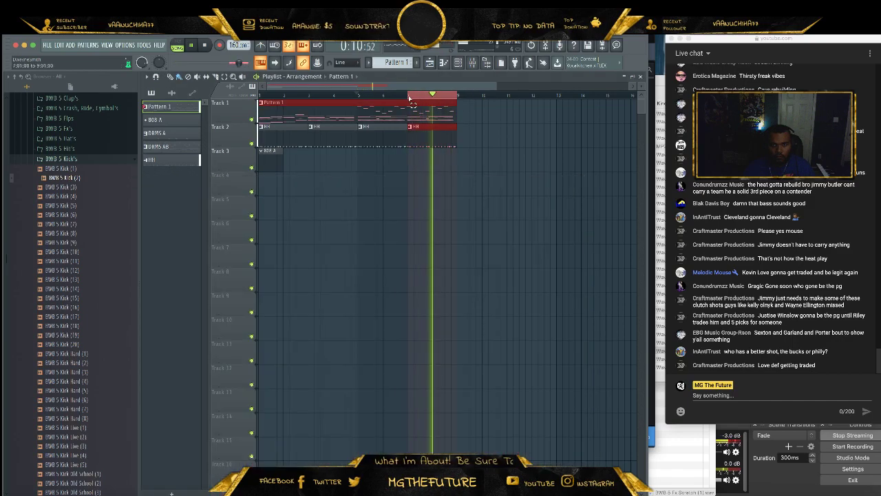
- Add a three-step E5 note at 8:09 to the 808 line and make the A4 at 8:11 a slide note
left_click(461, 65)
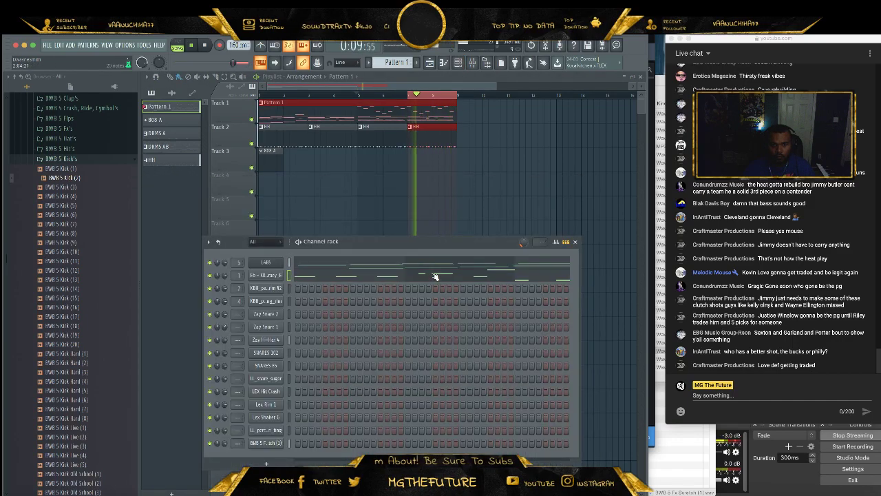
left_click(390, 277)
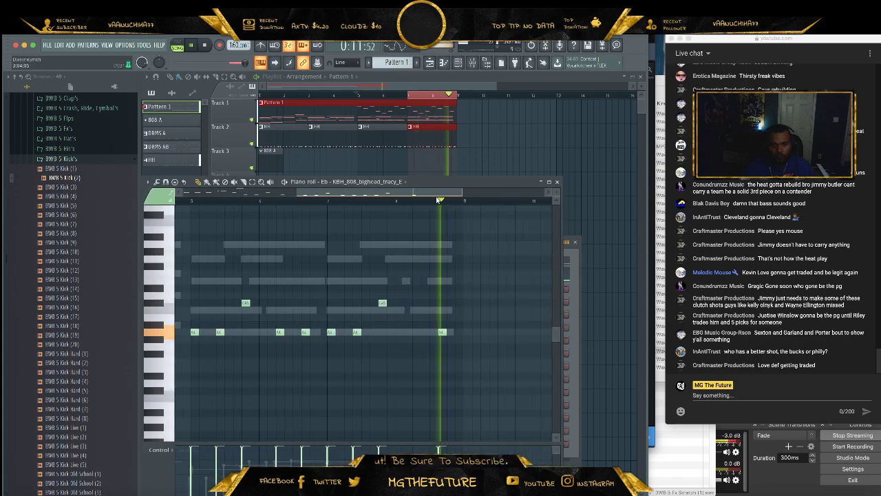
left_click_drag(462, 195, 406, 207)
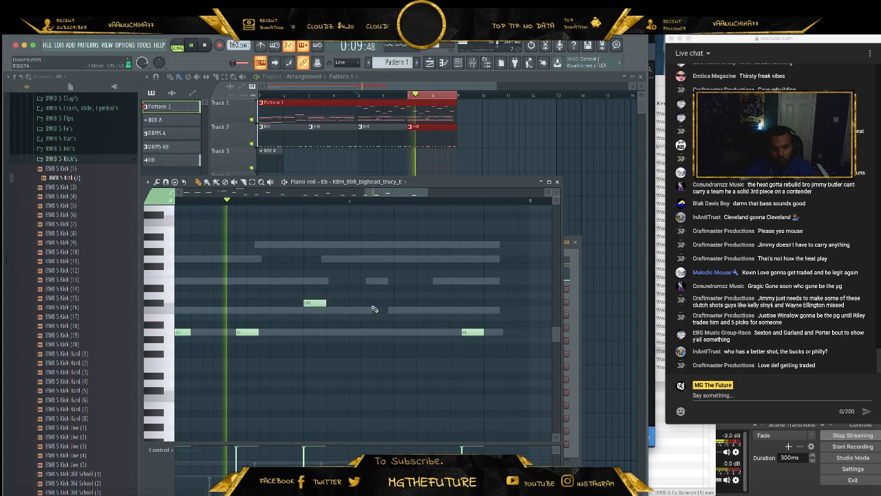
left_click(373, 305)
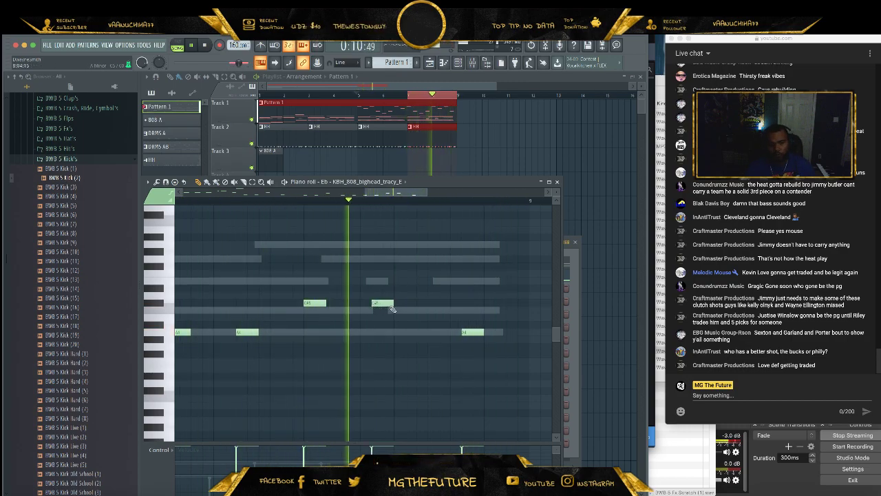
left_click_drag(382, 304, 383, 282)
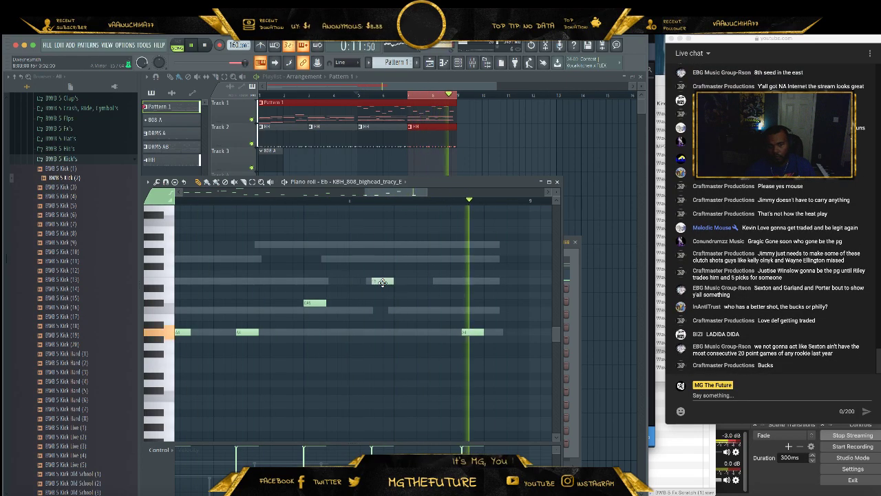
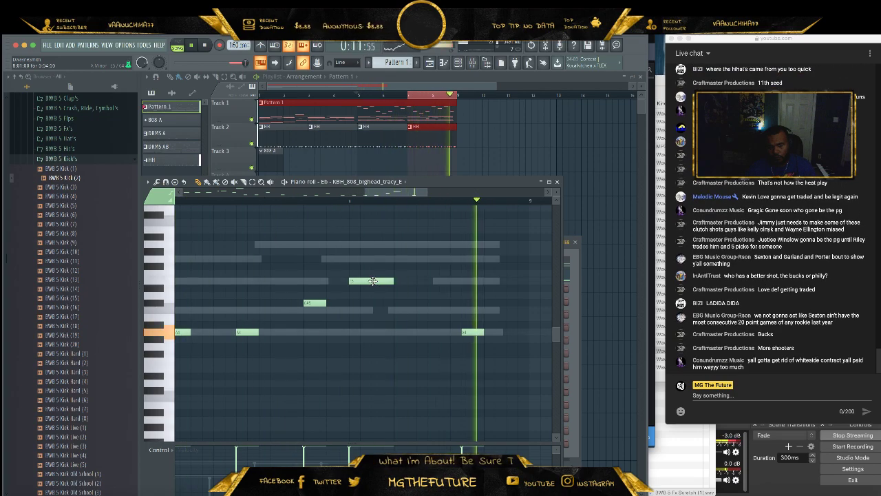
left_click_drag(447, 288, 457, 279)
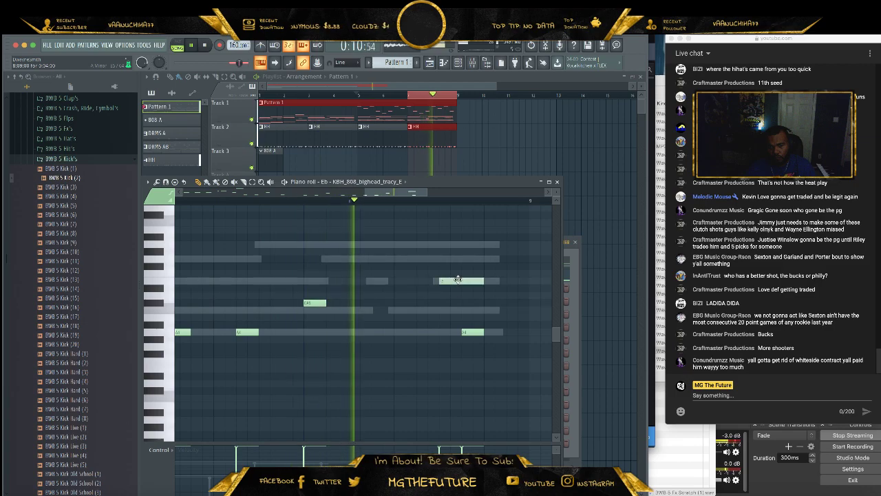
double_click(475, 332)
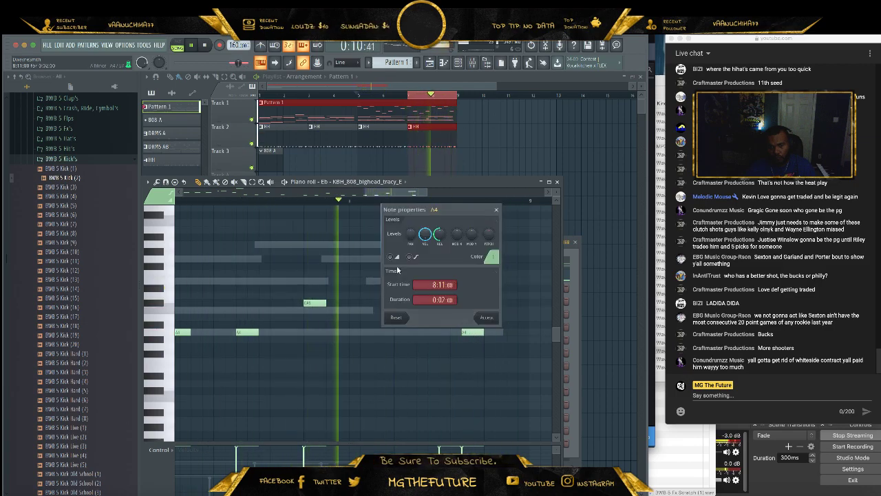
left_click(487, 318)
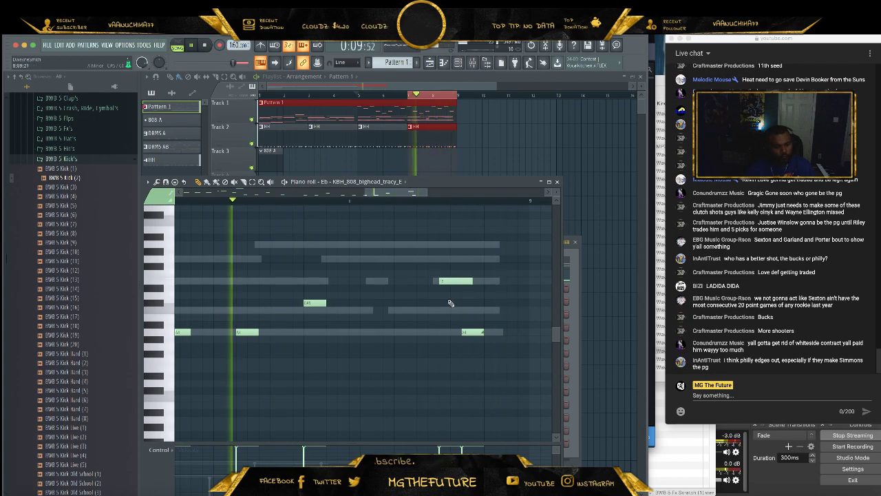
- Add a two-step C#5 note at 7:15 and a two-step E5 note at 8:03 to the 808 line
left_click(359, 303)
mouse_move(372, 303)
left_mouse_down()
mouse_move(384, 304)
mouse_move(356, 305)
left_mouse_up()
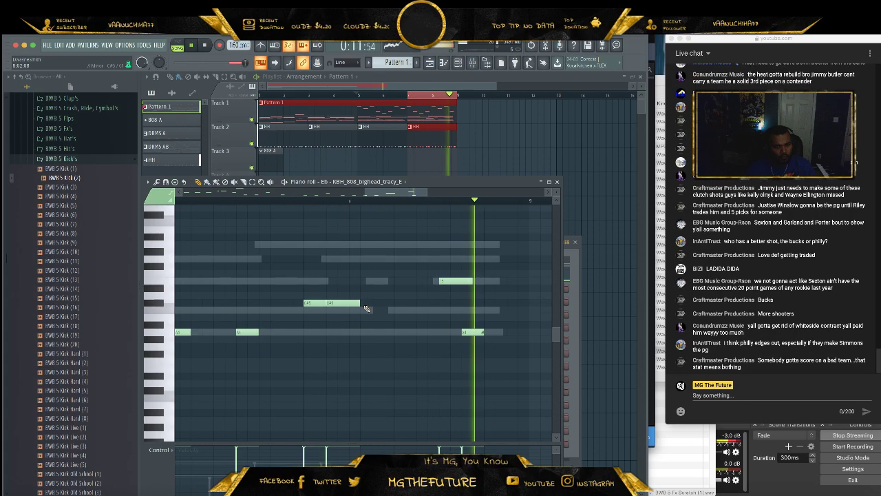
left_click_drag(352, 303, 342, 304)
left_click(375, 303)
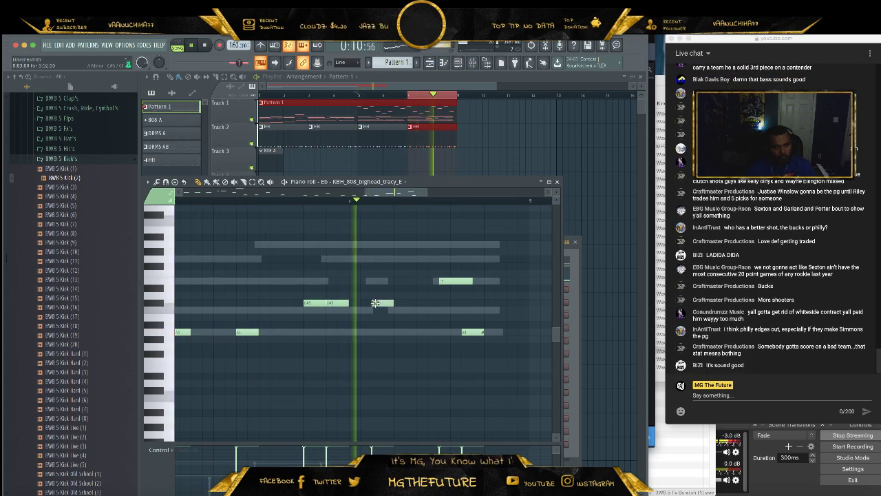
left_click_drag(384, 303, 385, 280)
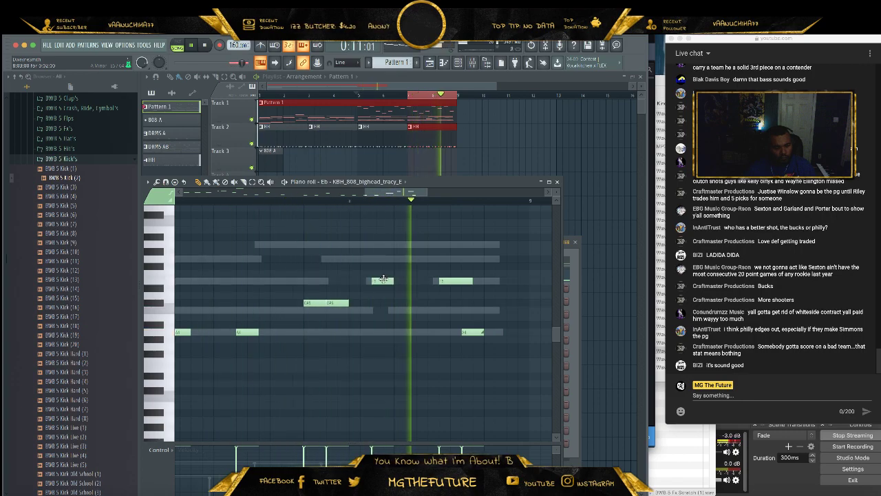
- Redraw the C#5 at 7:13 as a three-step note, and turn the 7:15 note into an A4 slide note
right_click(315, 303)
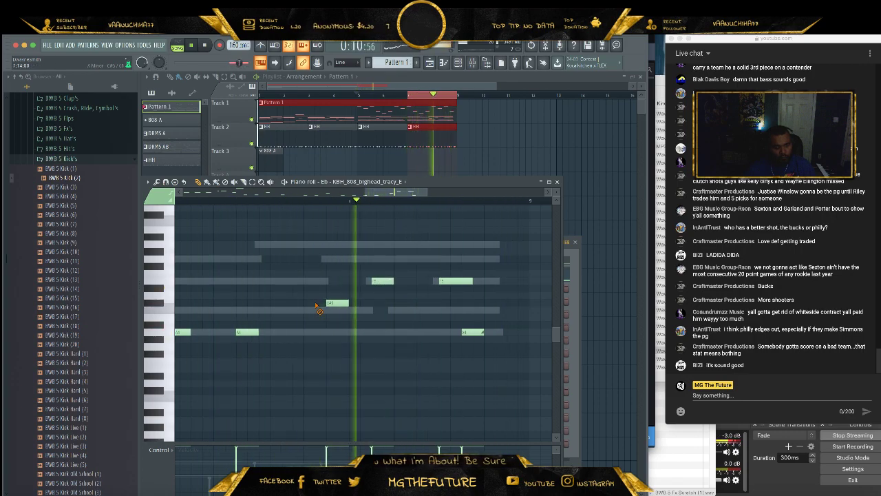
left_click(318, 303)
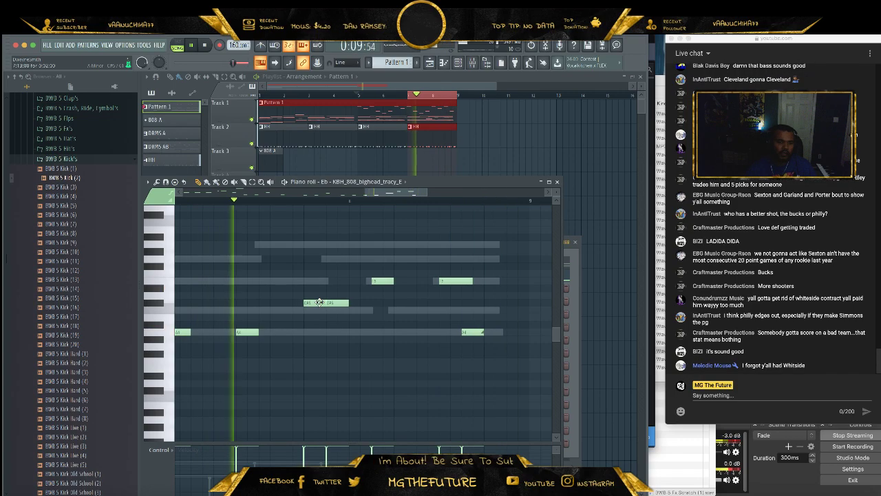
left_click_drag(340, 302, 340, 332)
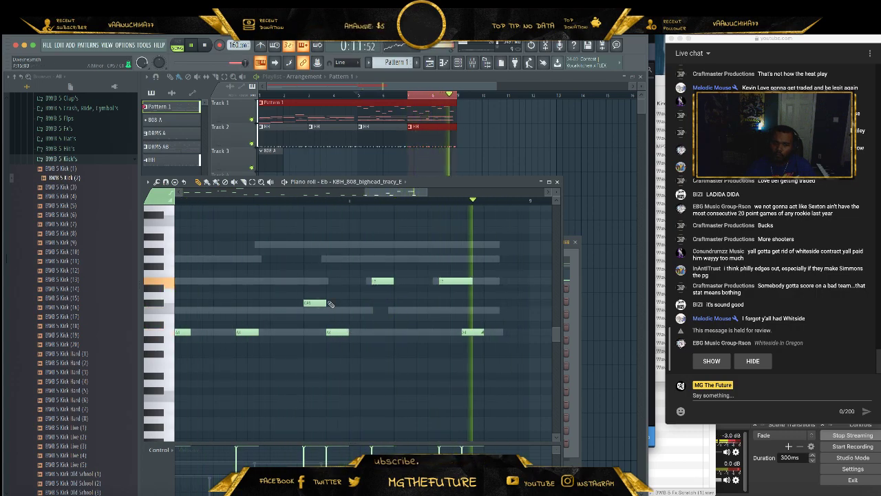
double_click(333, 332)
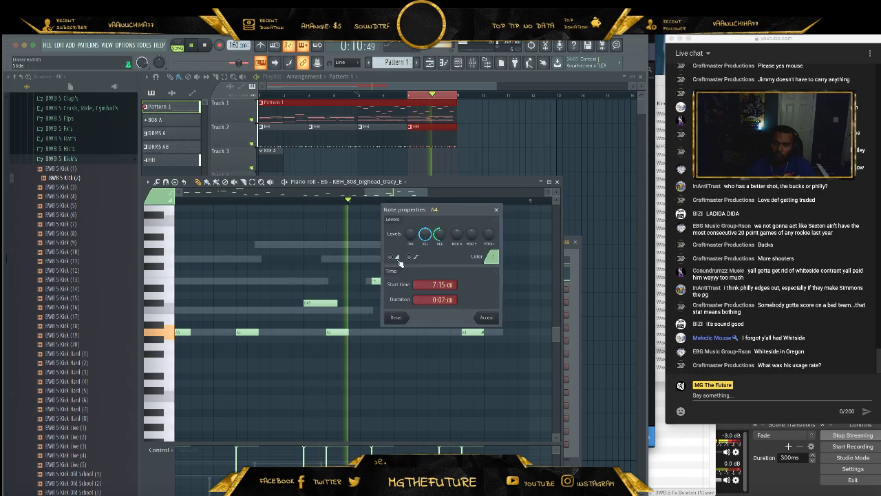
left_click(486, 317)
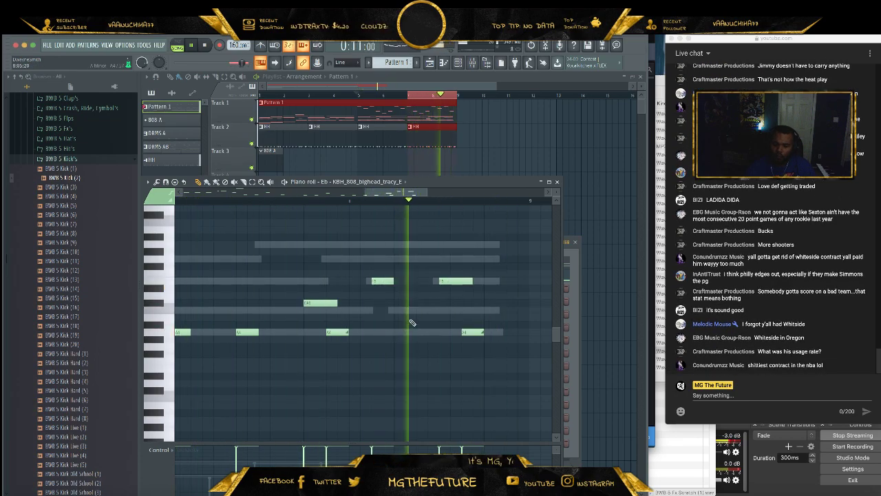
- Turn on portamento for the E5 note at 8:03 in the 808 line
double_click(383, 281)
left_click(409, 256)
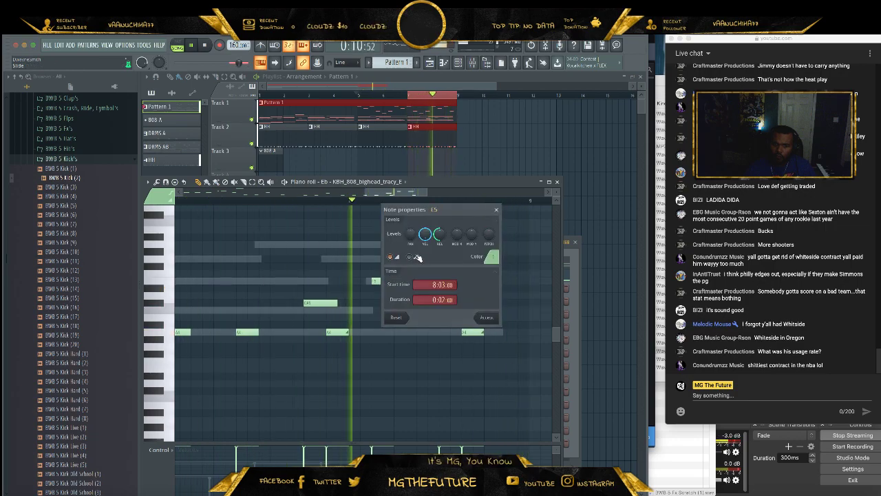
left_click(486, 319)
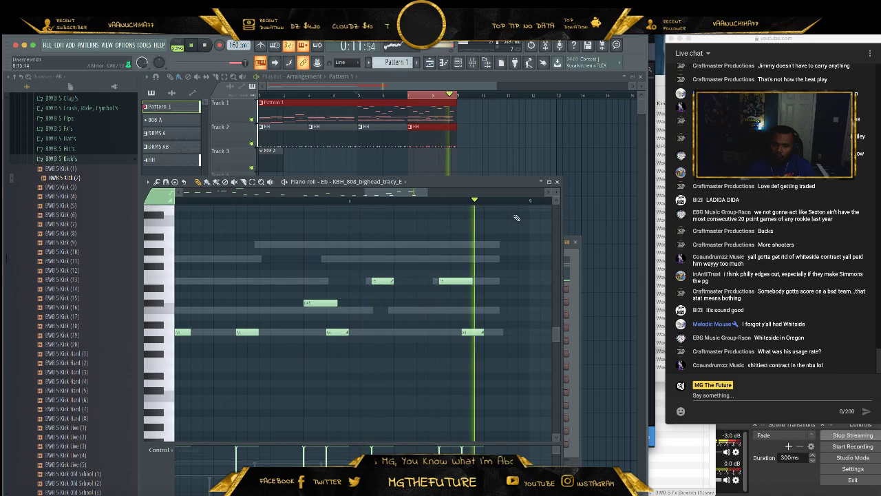
- Close the note editor and channel rack, and loop bars 1 to 8 of the playlist for playback
key("F7")
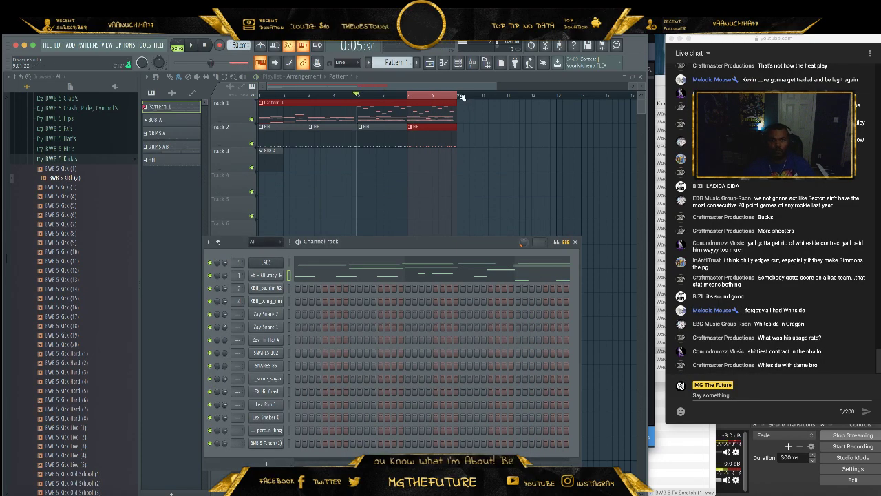
key("F6")
left_click_drag(493, 96, 184, 92)
- Find the hats folder of the Zaytoven Official Kit among the HI FI industry kits in the sample browser
scroll(74, 200, "up", 10)
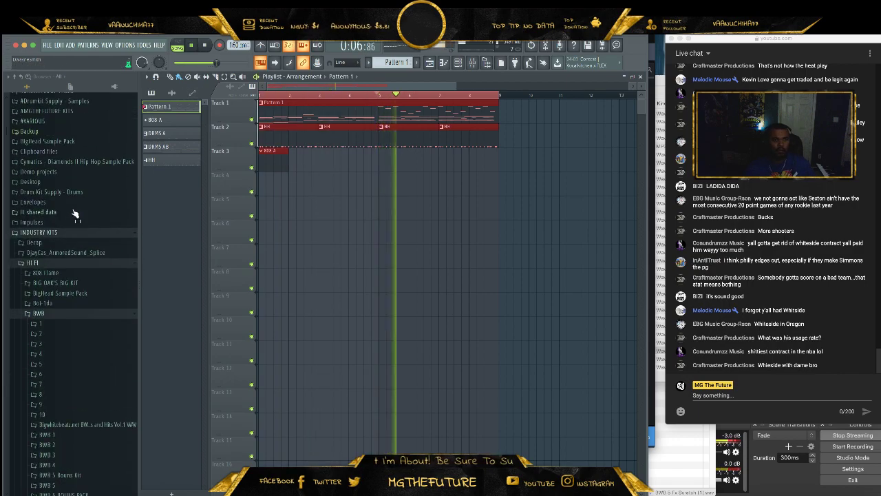
left_click(62, 263)
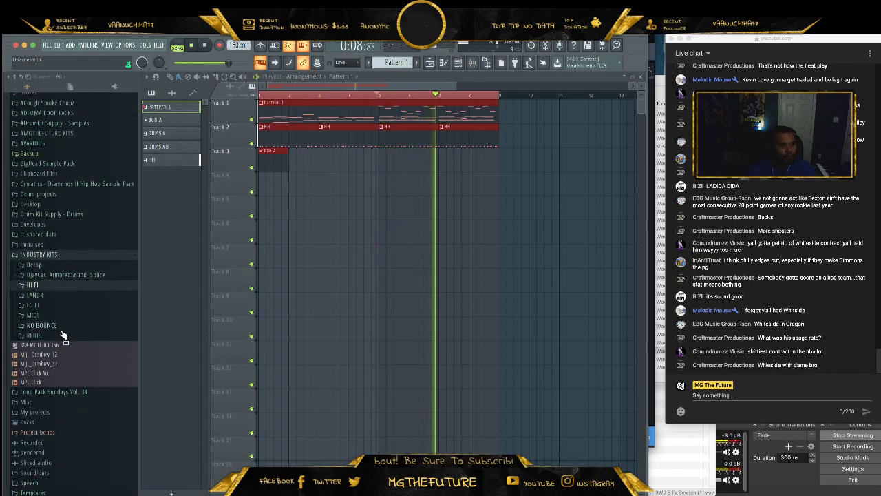
left_click(63, 285)
left_click(81, 334)
left_click(64, 197)
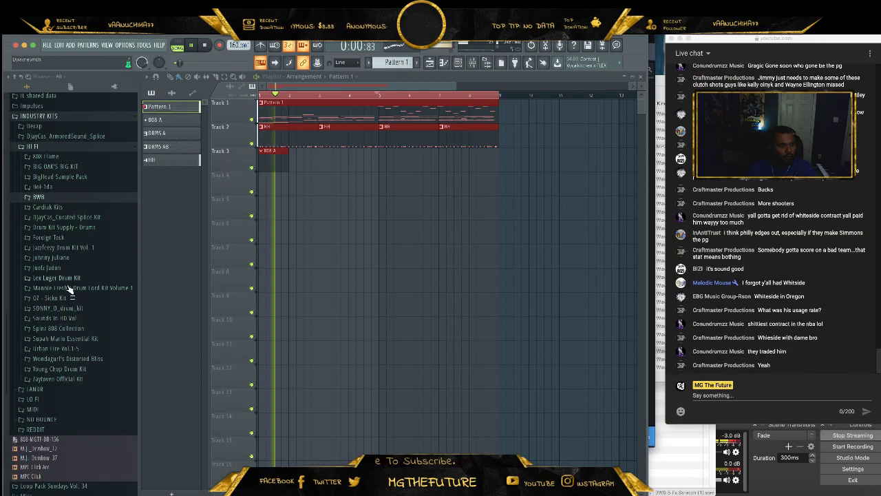
left_click(97, 378)
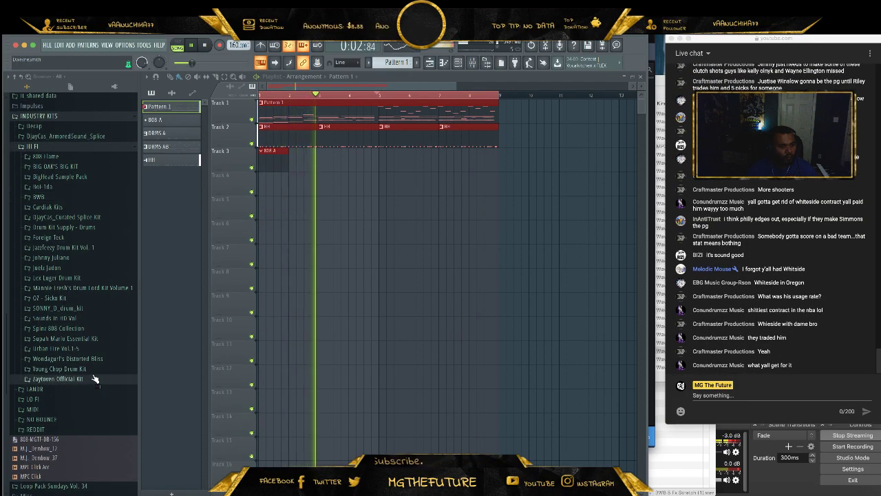
left_click(76, 419)
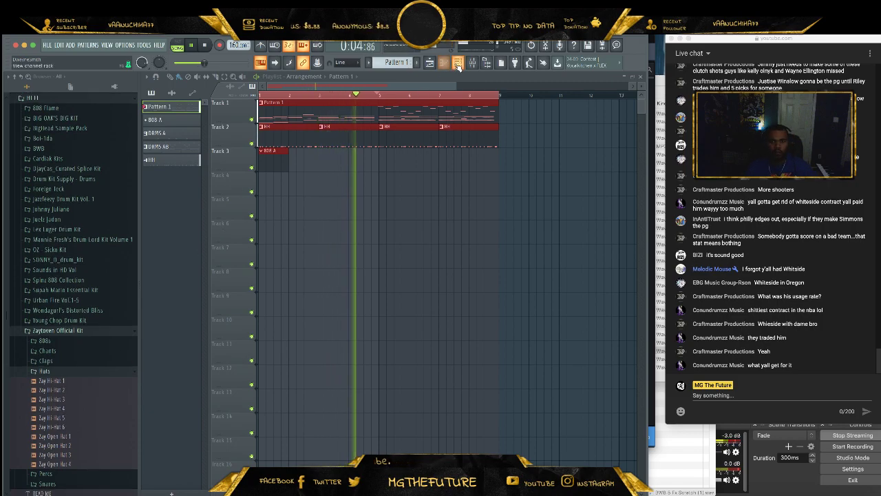
- Open the HH pattern's step sequence in the channel rack over the playlist
double_click(388, 128)
left_click_drag(371, 244, 367, 220)
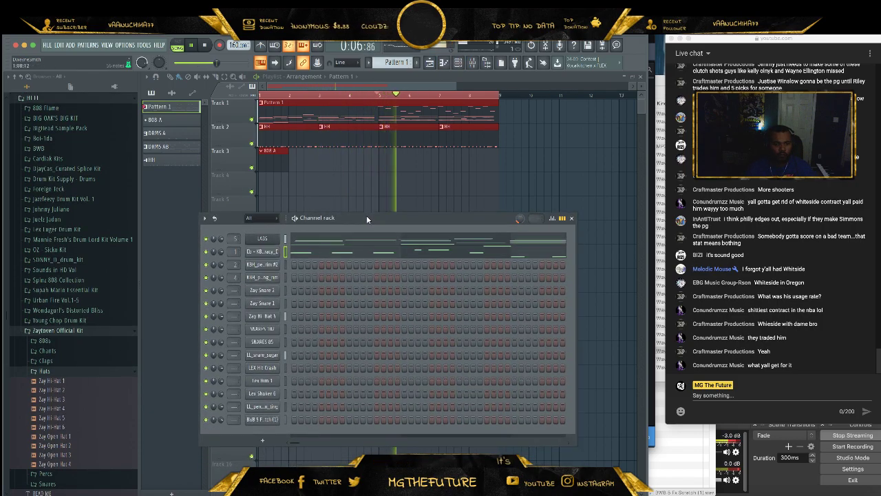
double_click(270, 127)
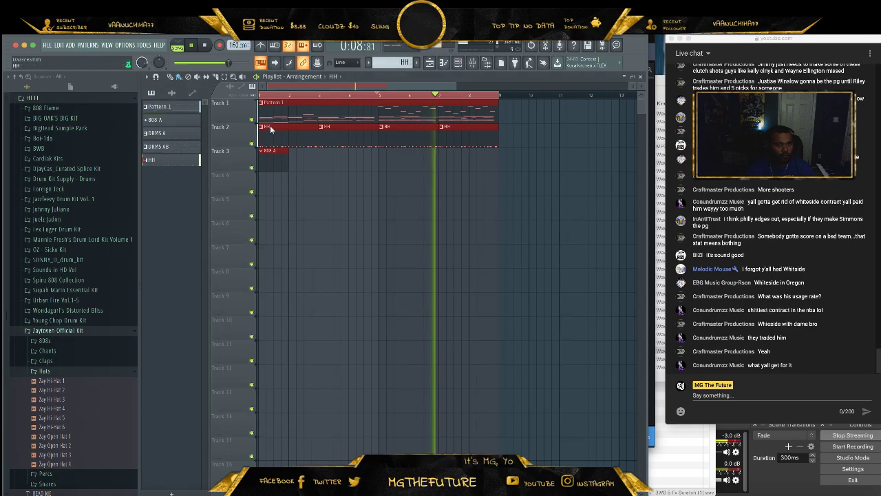
left_click(558, 182)
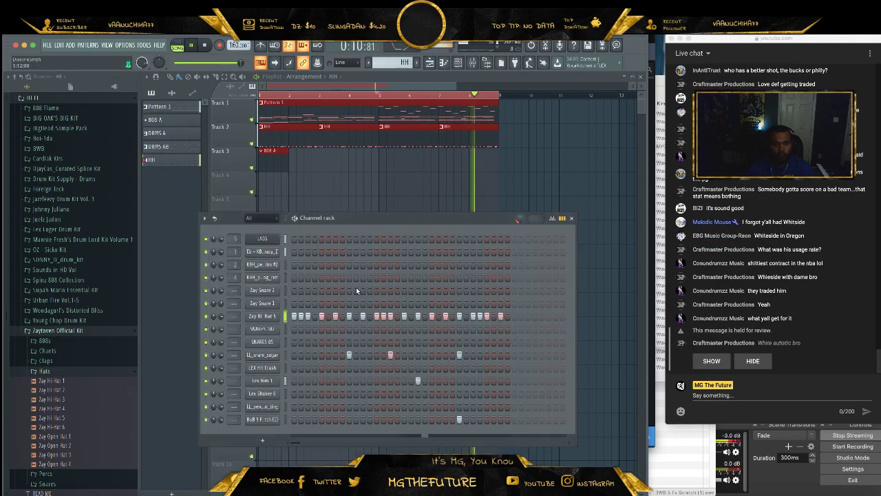
- Add Zay Open Hat 1 with a hit on step 5, and Zay Open Hat 2 with hits on steps 13 and 29
left_click(99, 433)
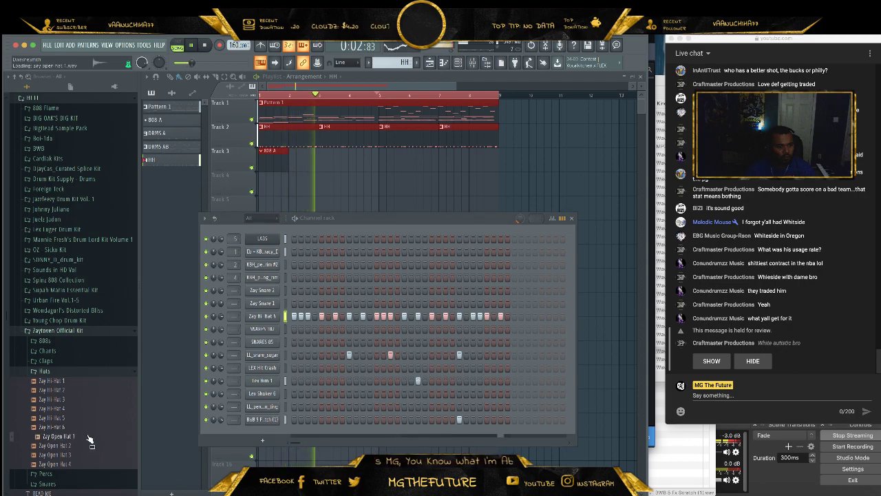
left_click_drag(268, 436, 308, 436)
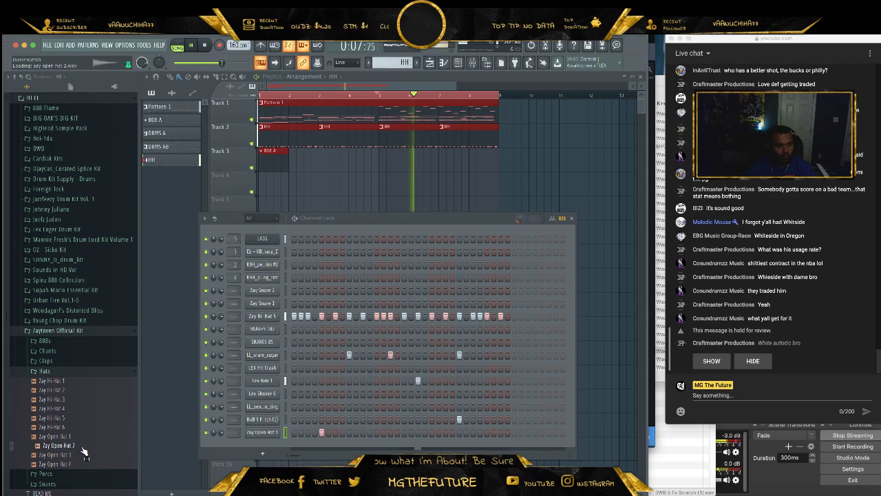
left_click_drag(81, 447, 84, 450)
left_click_drag(251, 446, 252, 447)
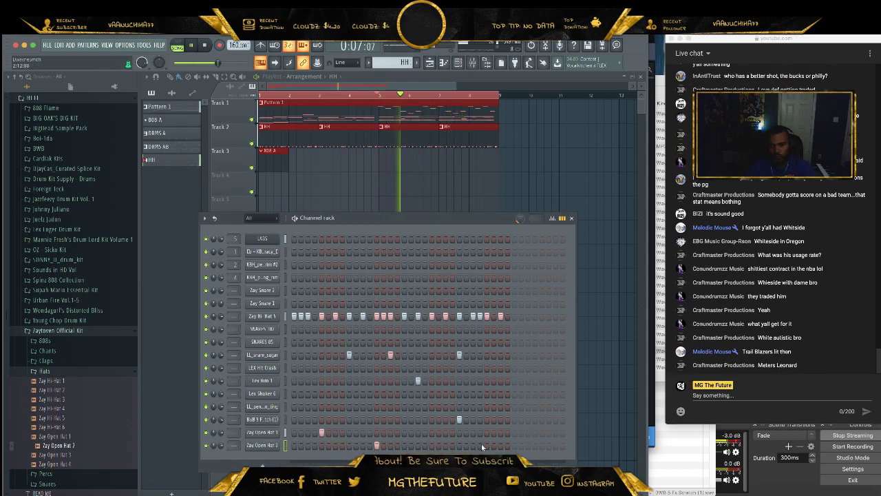
- Insert Zay Clap 3 above the LL snare with hits on steps 9, 15 and 25
left_click(70, 375)
left_click(73, 361)
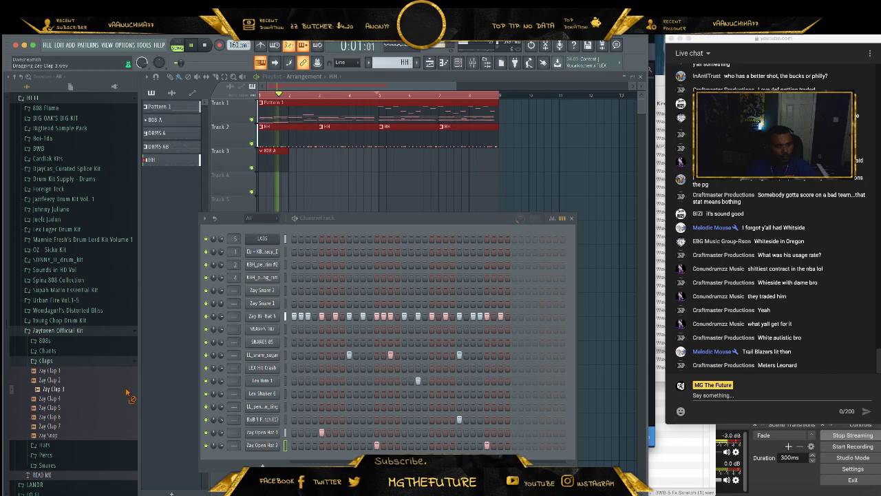
left_click_drag(284, 353, 274, 352)
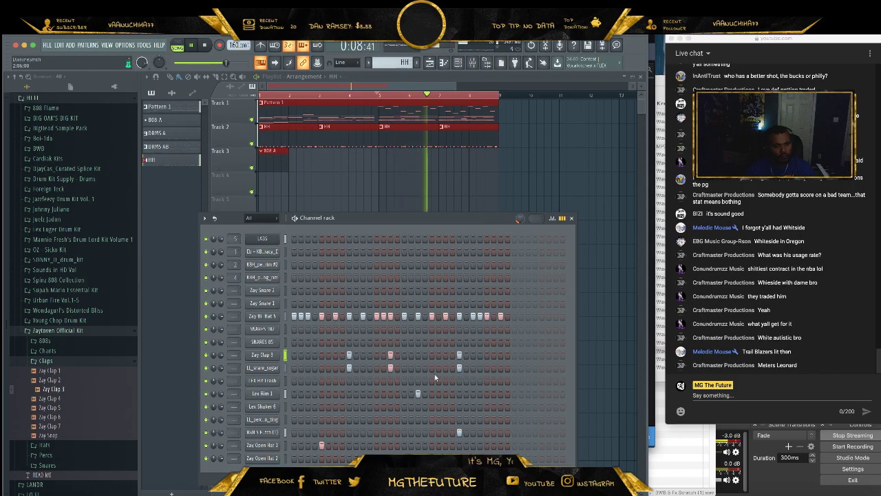
- Add KBH_kick_bighead_03 from the BigHead Sample Pack with hits on steps 1, 7, 13, 19 and 21, and check its sampler settings
left_click(78, 362)
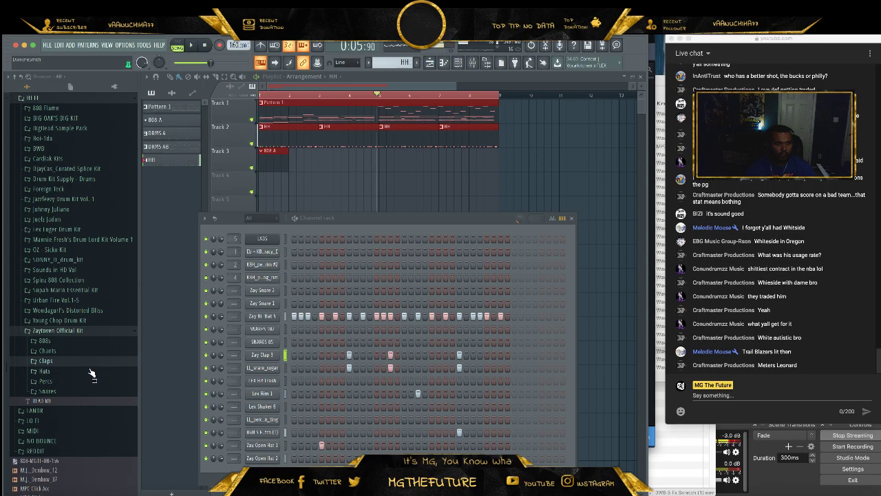
scroll(79, 160, "up", 3)
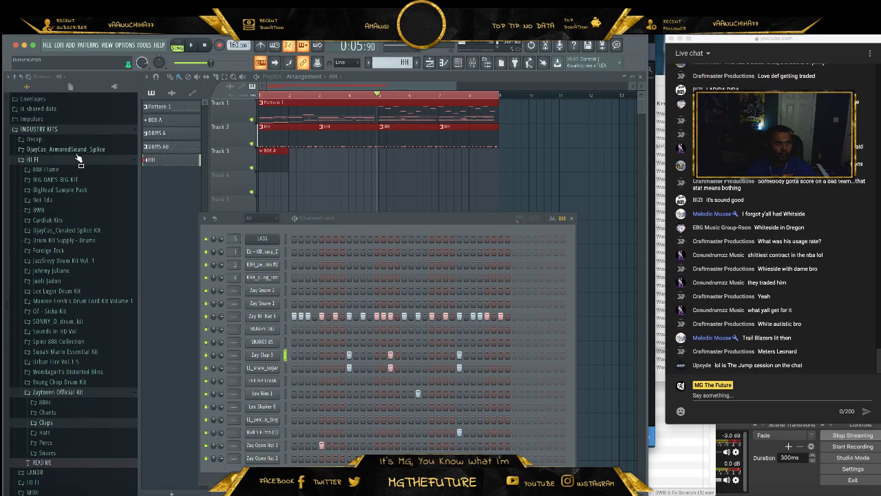
left_click(88, 191)
left_click(59, 185)
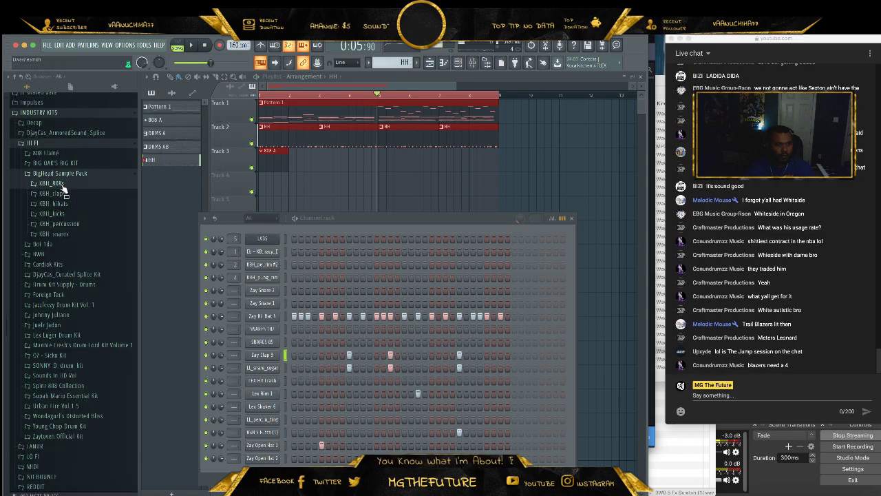
left_click(86, 213)
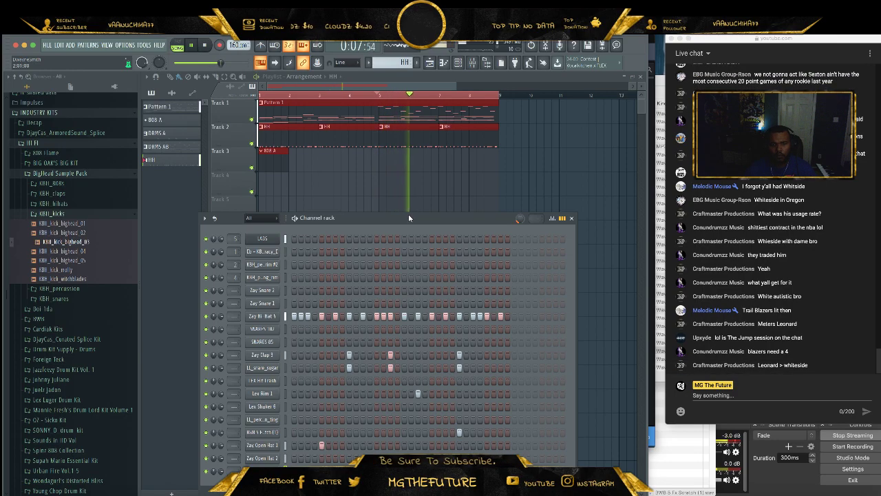
left_click_drag(409, 218, 410, 214)
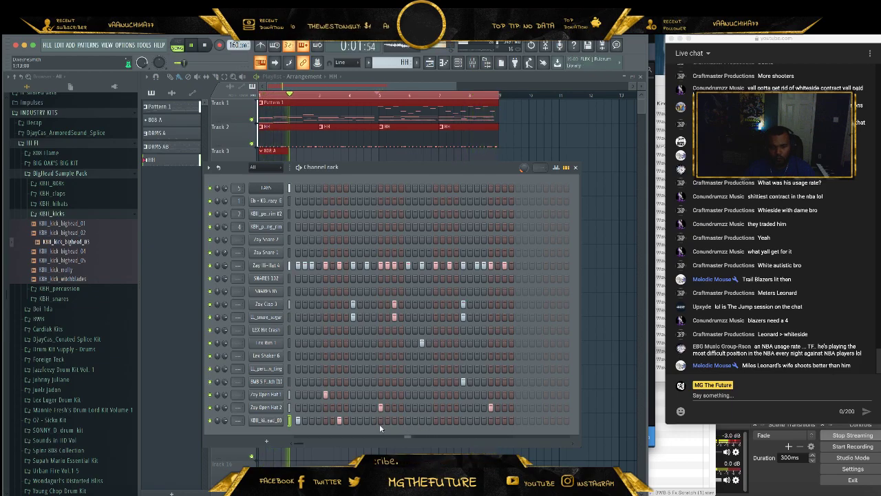
left_click(422, 420)
left_click(435, 420)
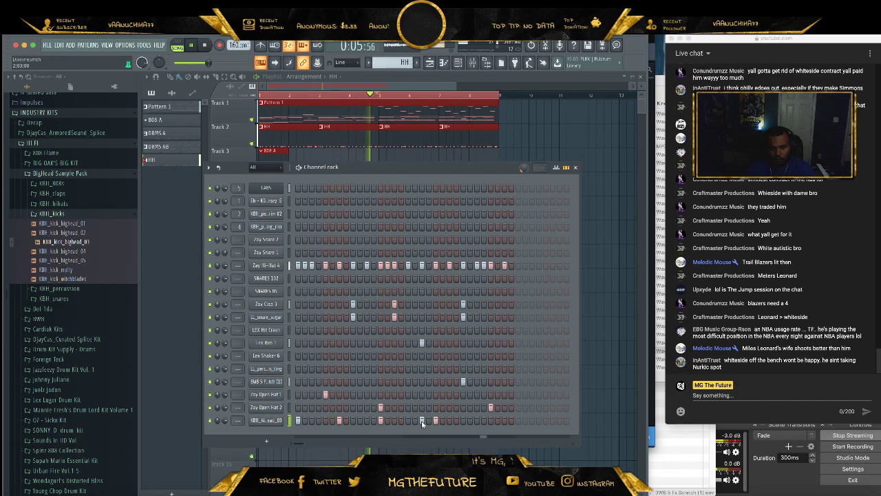
left_click(275, 422)
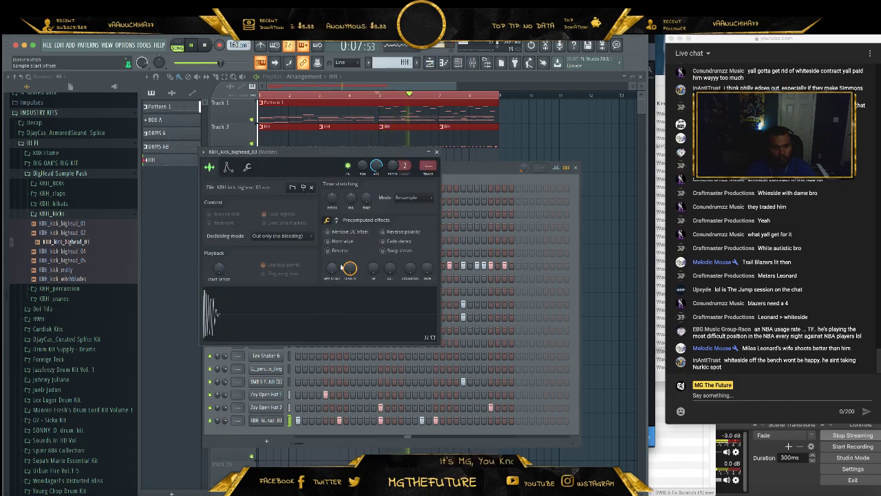
left_click(437, 152)
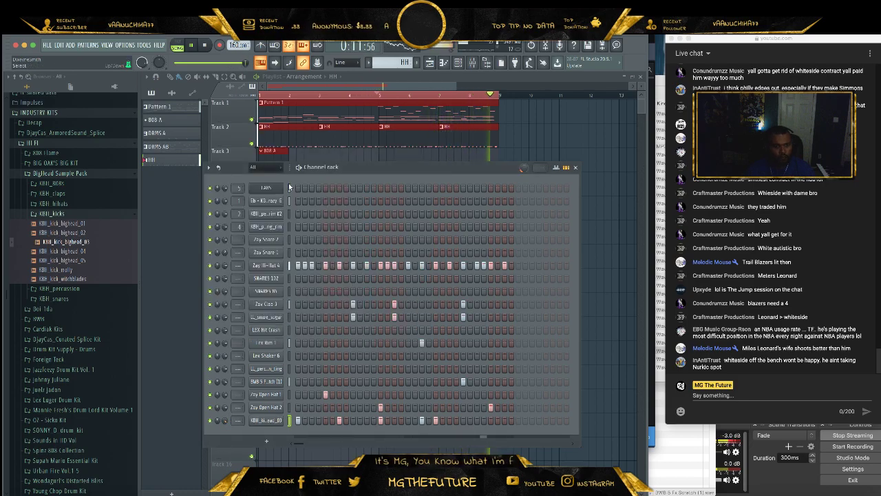
- Replace the 808 sample with OAK_808_cool_F from BIG OAK'S BIG KIT, with its volume envelope enabled and root note F5
left_click(78, 173)
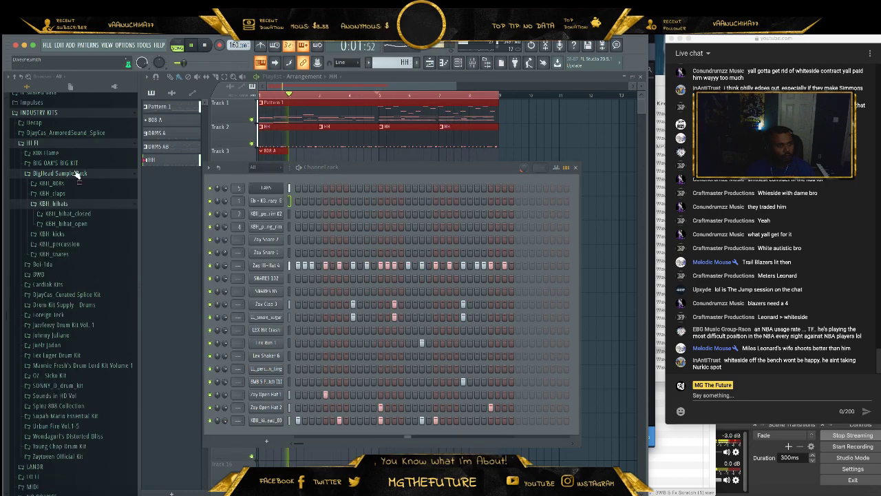
left_click(81, 164)
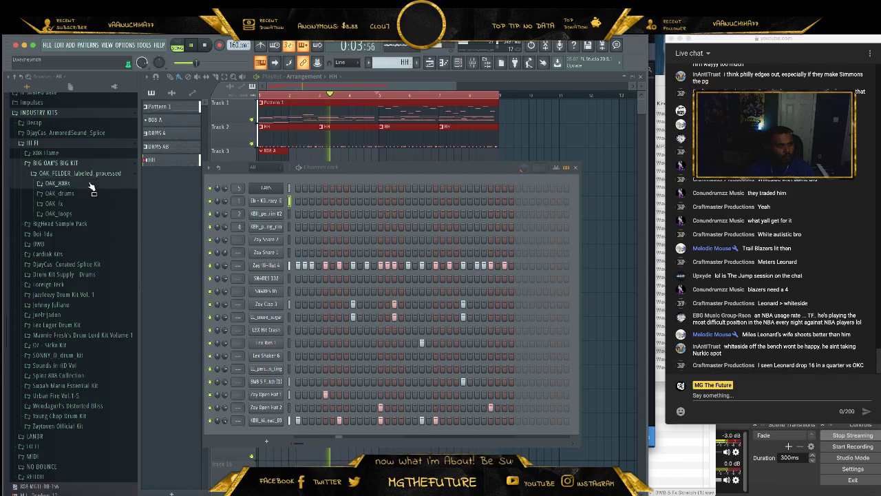
left_click(89, 184)
left_click(86, 194)
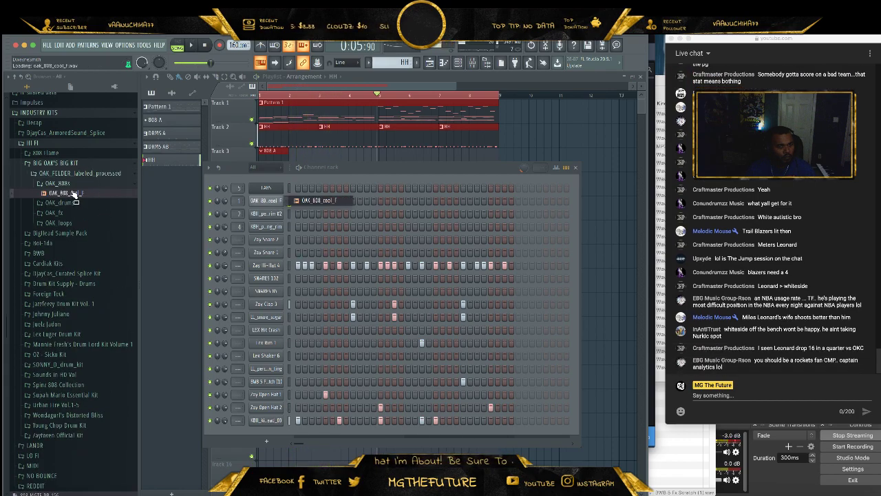
left_click_drag(286, 214, 291, 211)
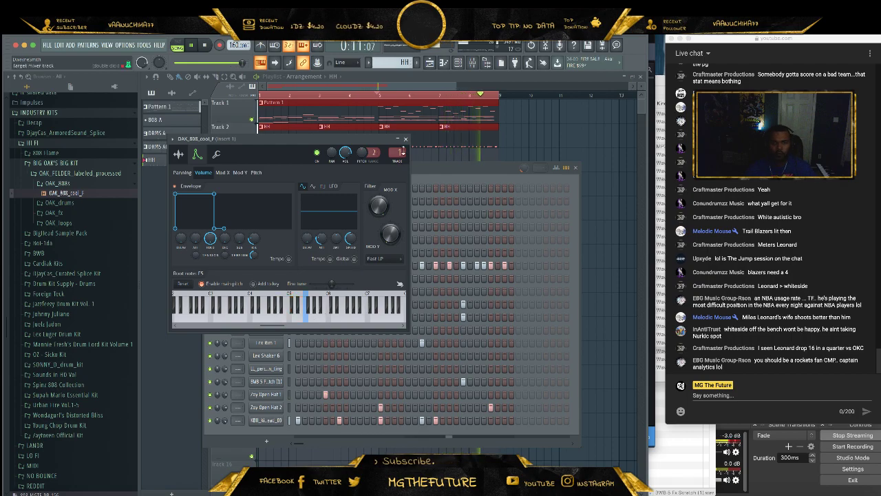
left_click(407, 139)
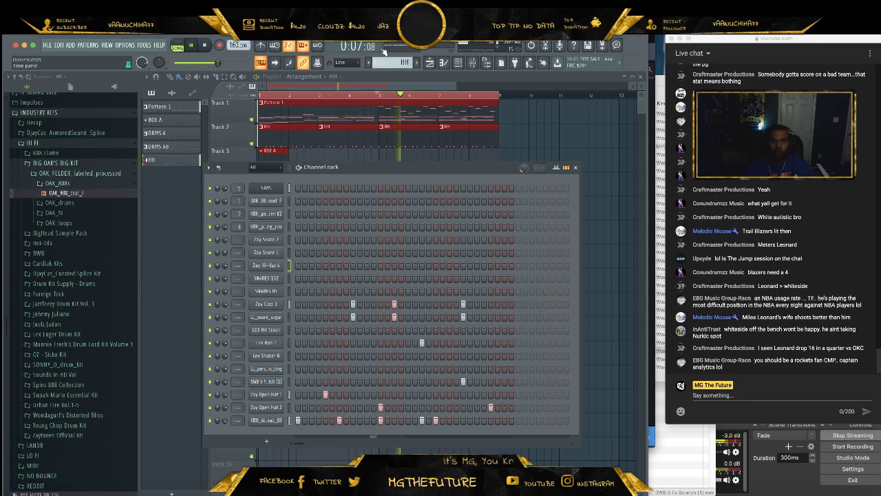
- Create a new pattern named HH TRIPS and move the Zay Hi-Hat 4 notes from the HH pattern into it
left_click(419, 62)
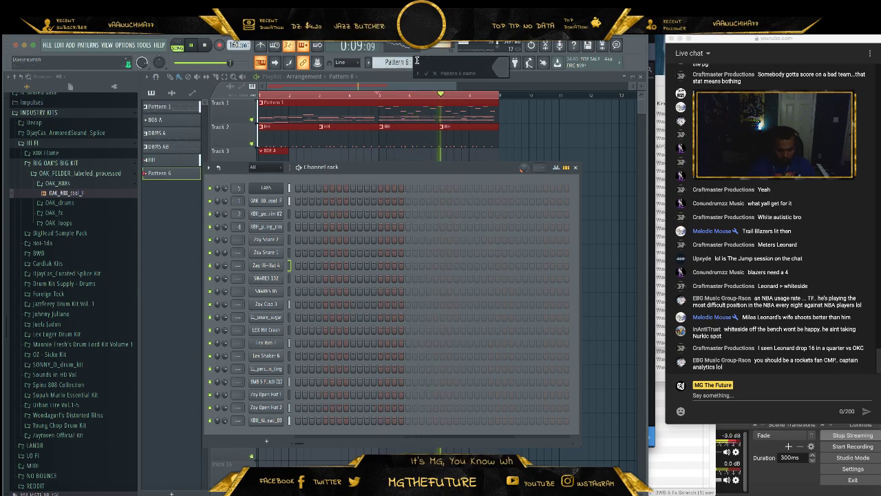
type("HH TRIPS")
key("Return")
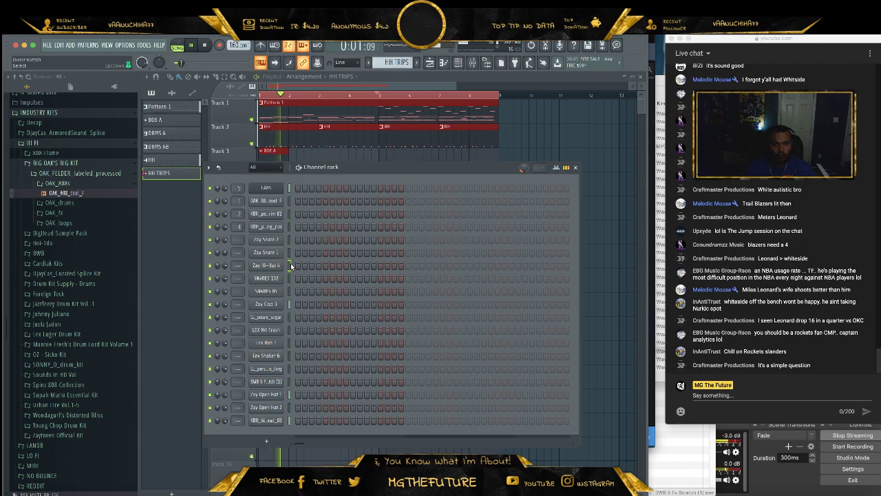
key("F6")
- Place HH TRIPS clips on Track 4 at bars 3, 5 and 7, and remove the 808 A clip from Track 3
left_click(321, 184)
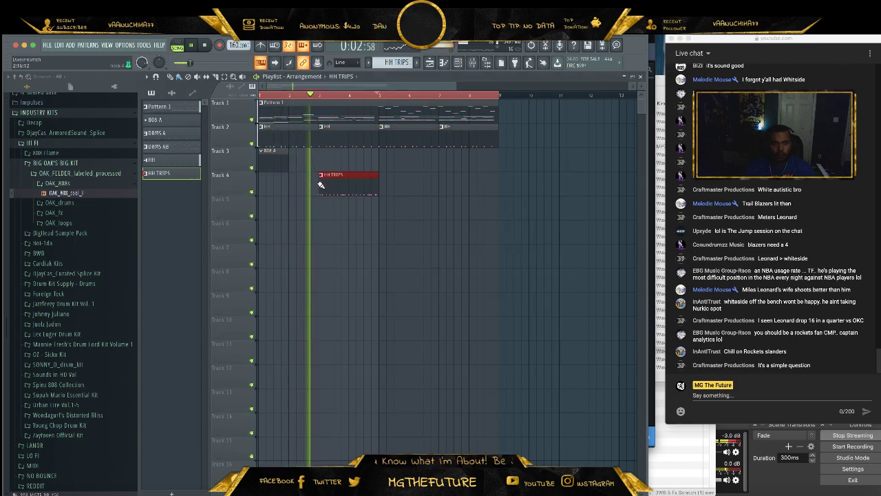
left_click(382, 184)
left_click(444, 185)
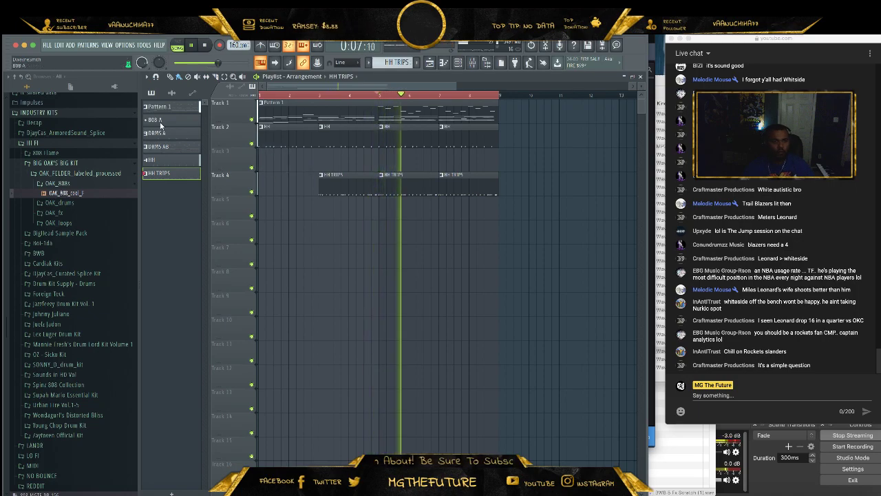
- Audition the fx, kick and snare samples in BIG OAK'S BIG KIT
left_click(90, 184)
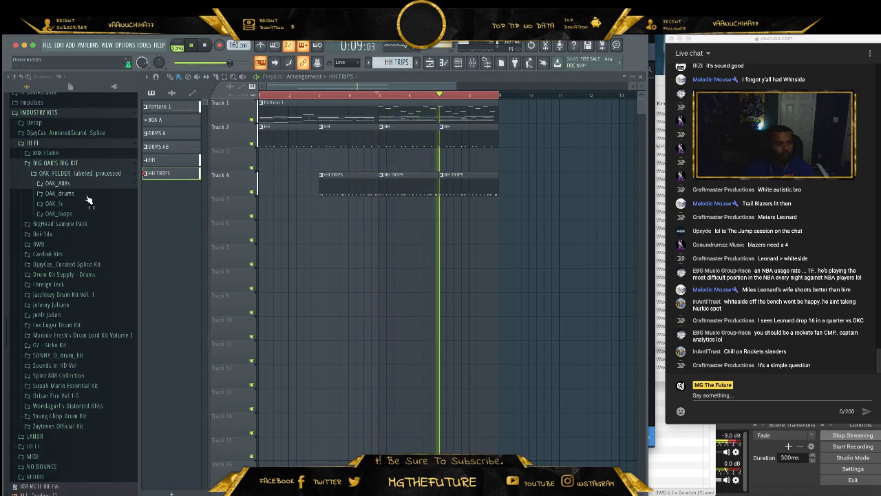
left_click(55, 204)
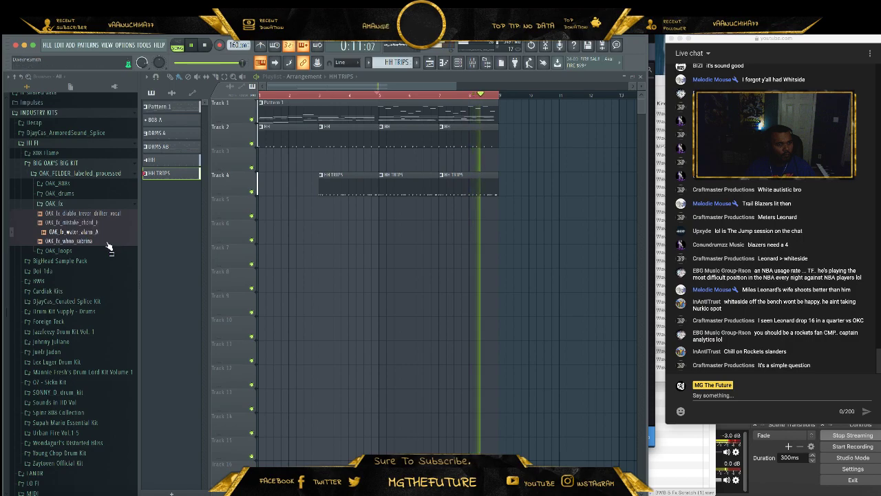
left_click(109, 214)
left_click(84, 195)
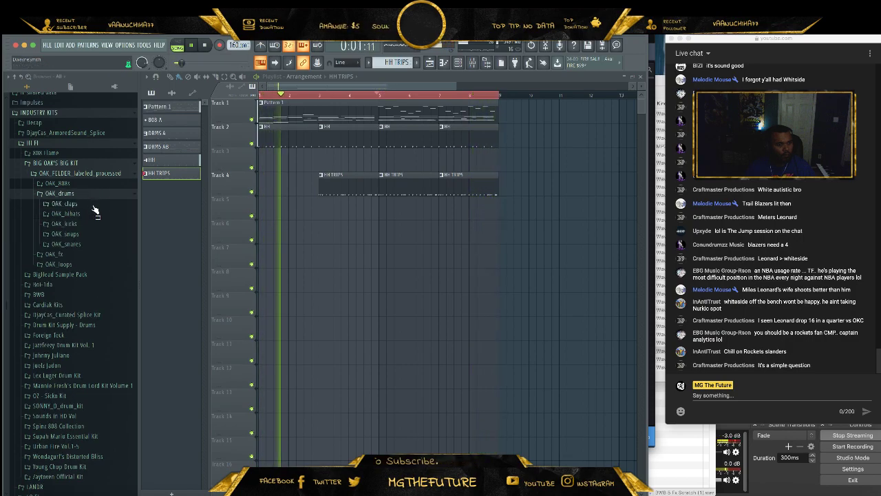
left_click(102, 225)
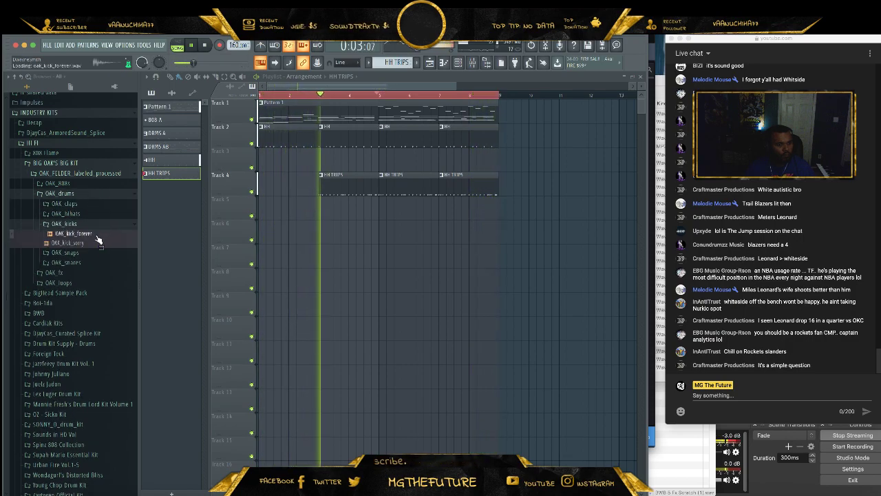
left_click(80, 243)
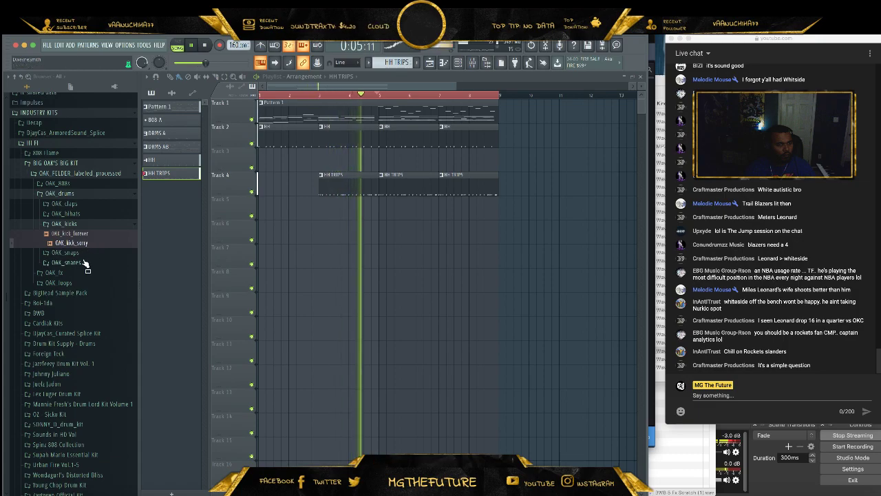
left_click(87, 261)
left_click(96, 281)
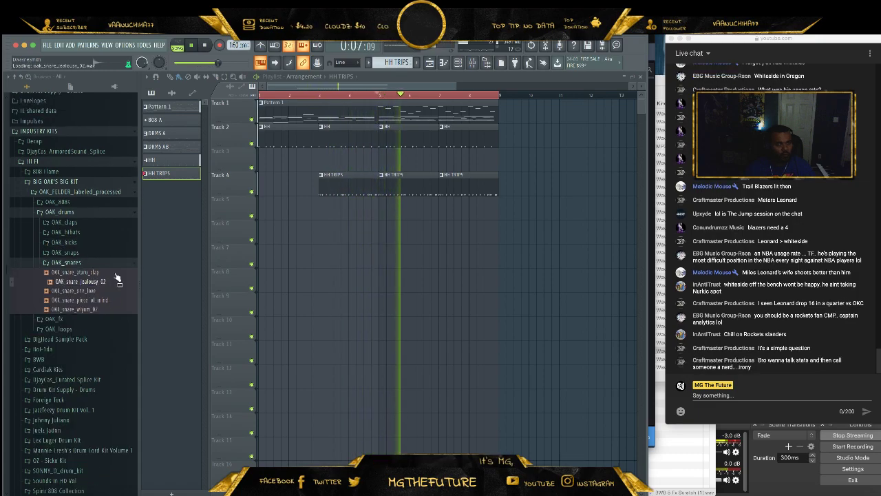
- Replace the Lex Rim 1 channel's sample with OAK_snare_jealousy_02 from the OAK_snares folder
left_click(458, 63)
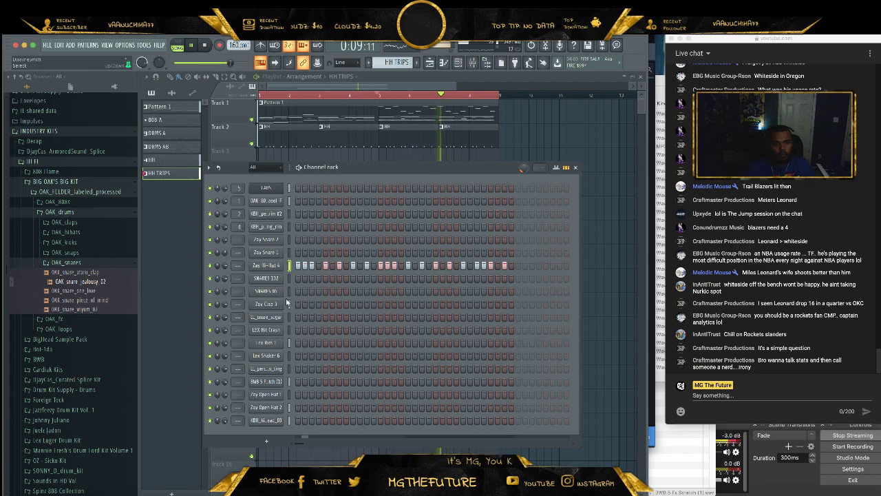
left_click(275, 319)
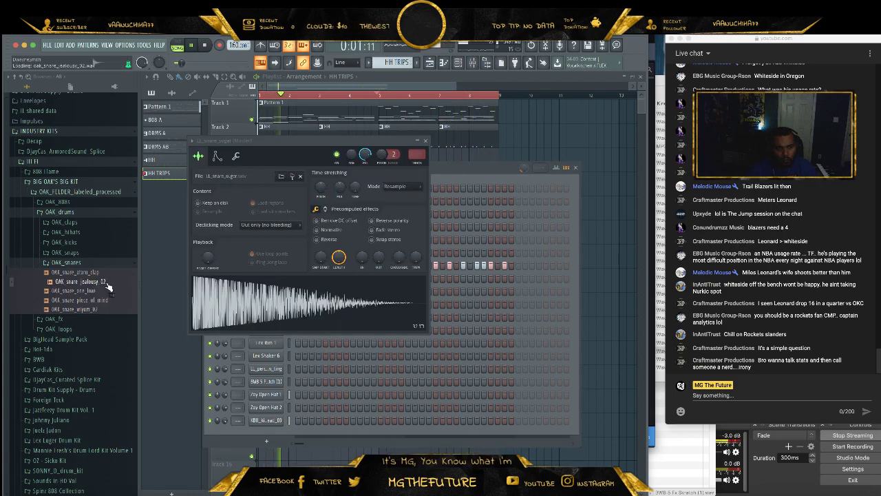
left_click(424, 141)
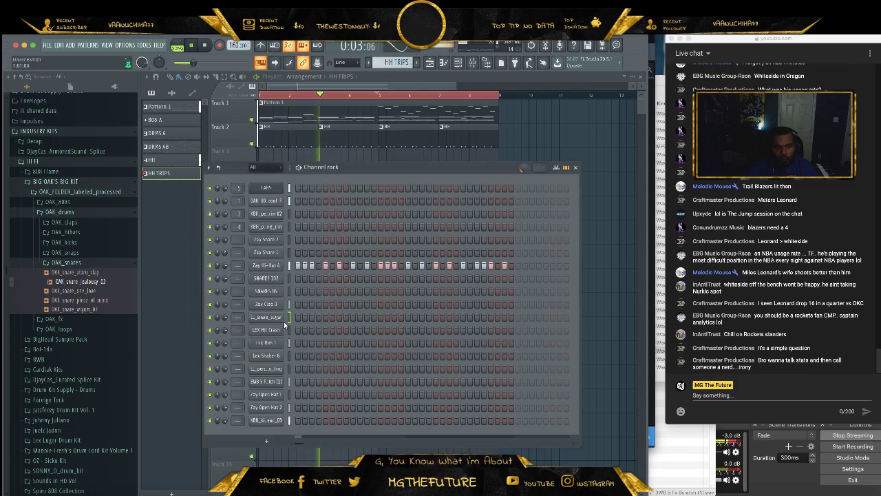
left_click(265, 342)
left_click_drag(88, 282, 256, 175)
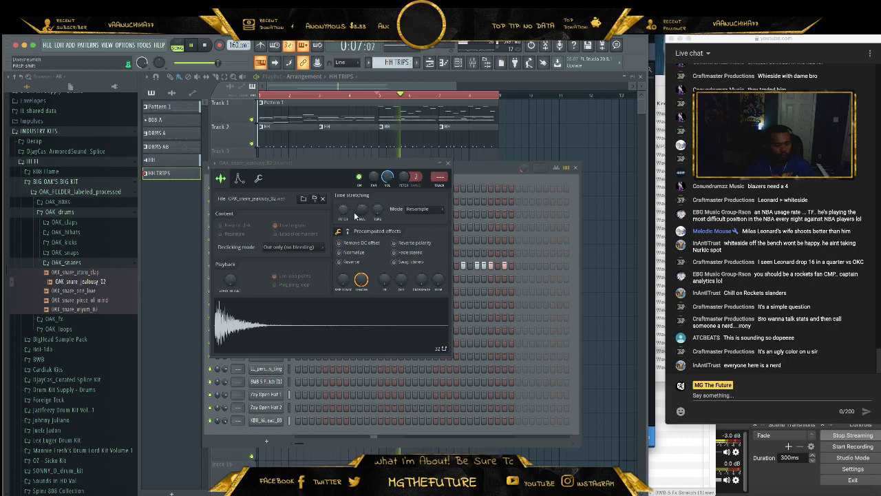
left_click(448, 164)
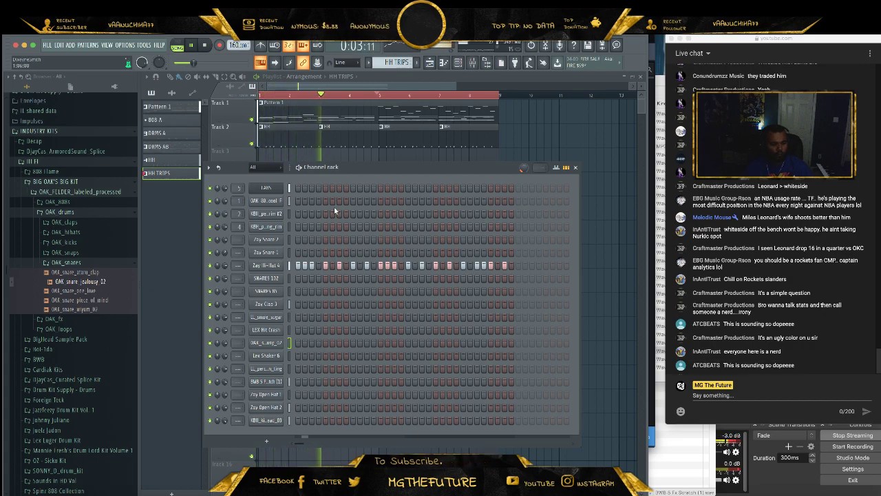
- Rename the HH pattern as DRMS
key("F6")
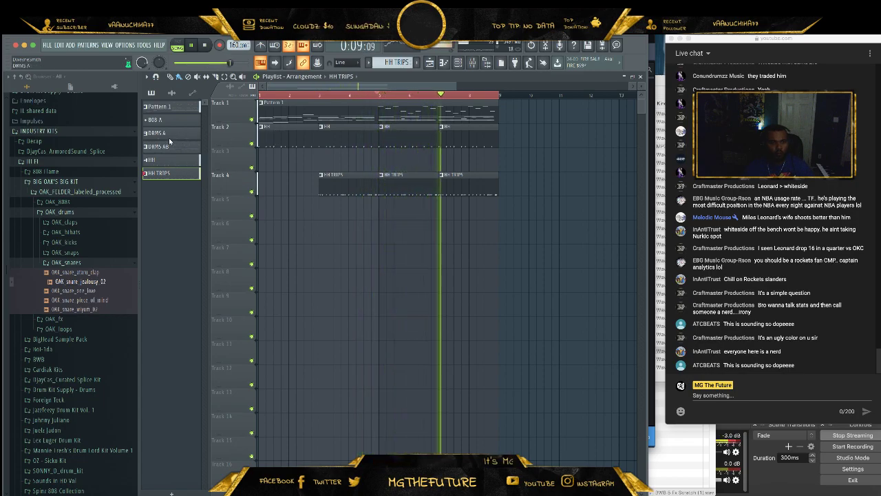
right_click(167, 161)
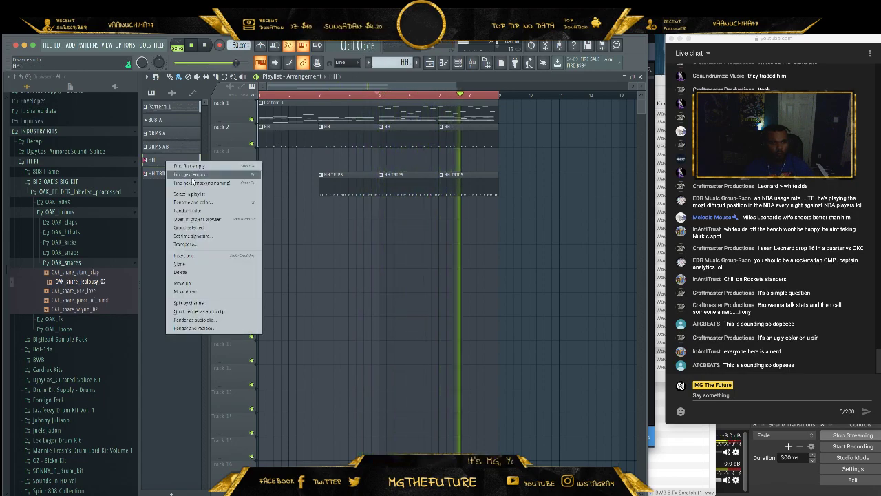
left_click(221, 202)
type("DRMS")
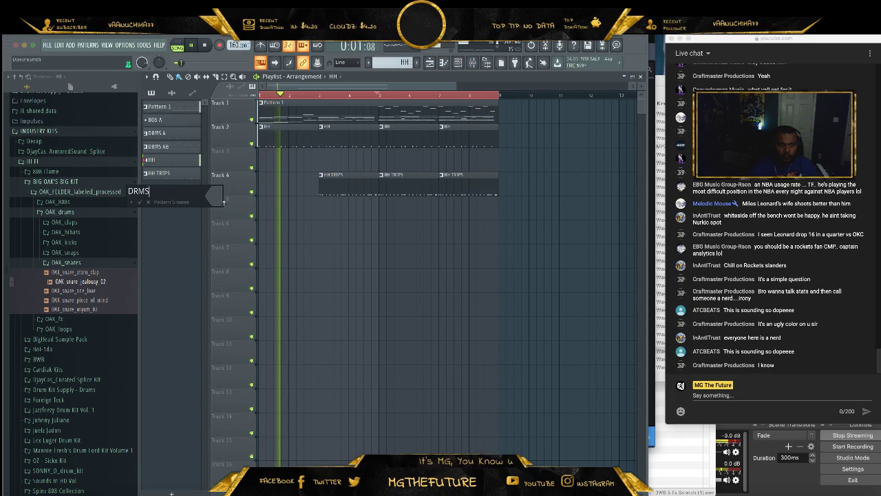
key("Return")
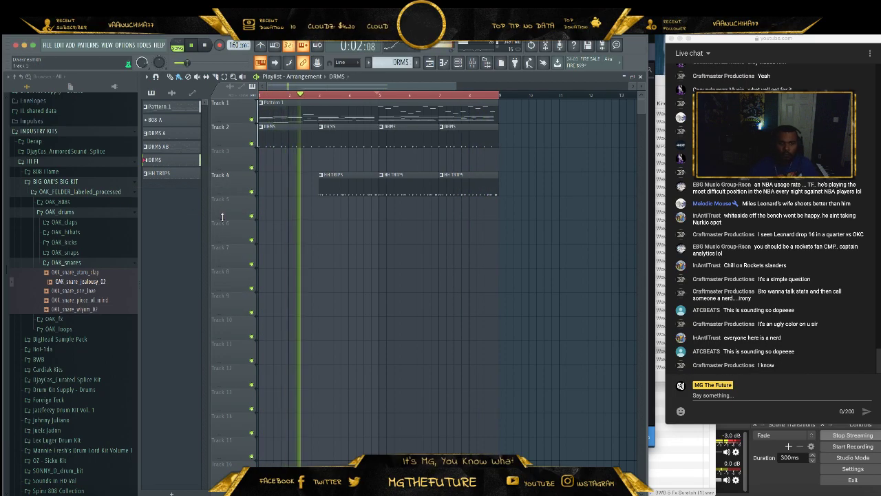
- Remove the DRMS clip at bar 1 of Track 2 and put a clone of the DRMS pattern at bar 1 of Track 3
right_click(300, 141)
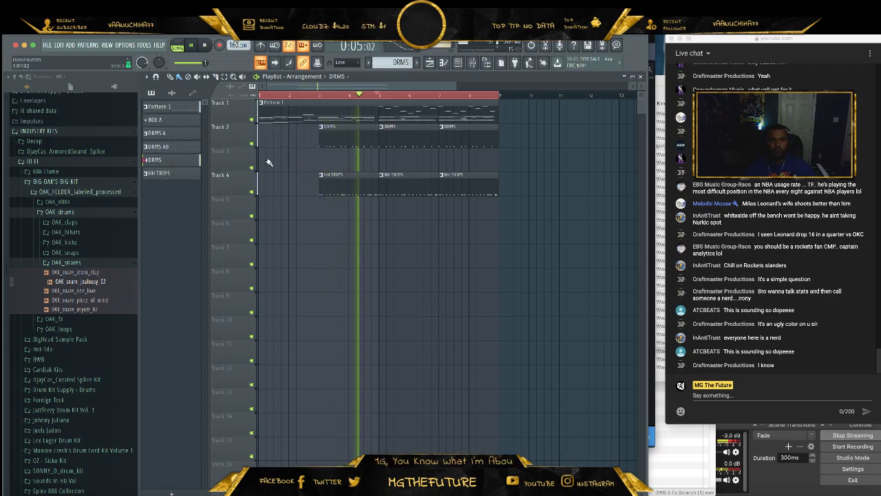
right_click(173, 159)
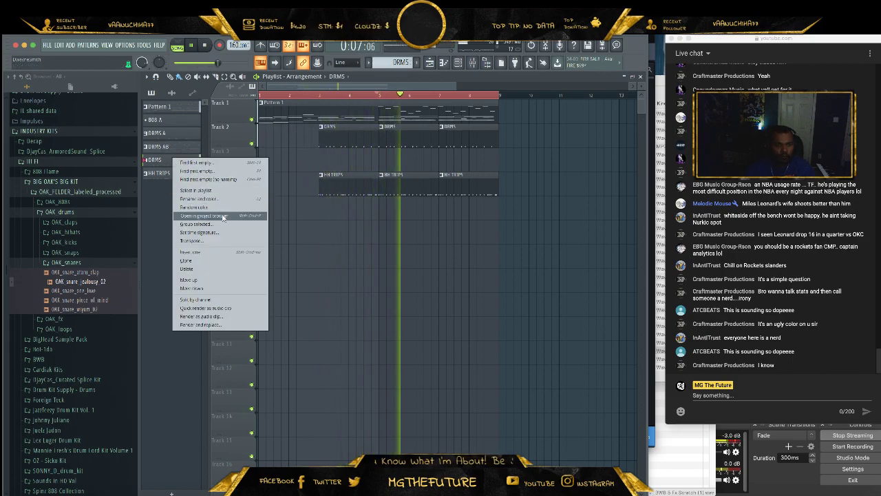
left_click(222, 263)
left_click_drag(304, 154, 244, 163)
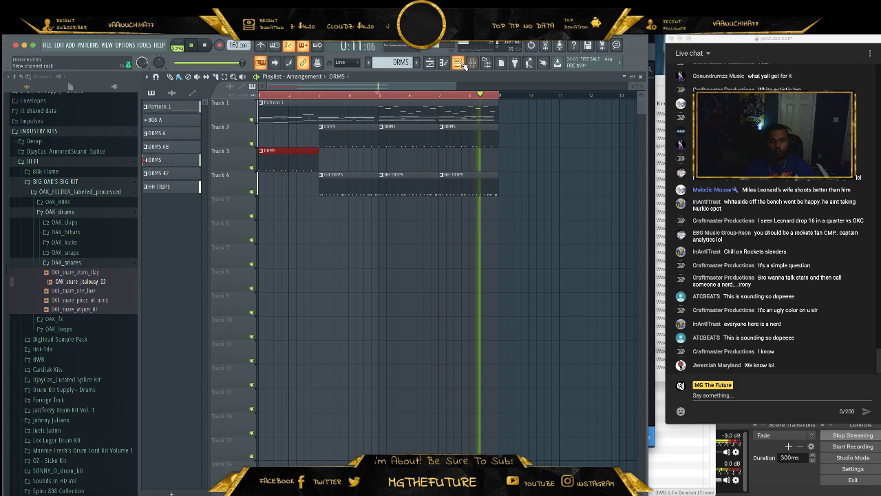
left_click(184, 174)
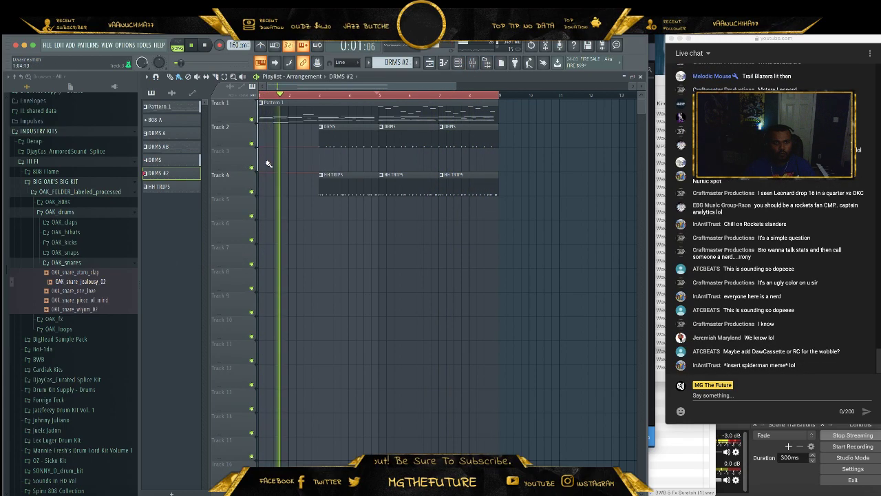
- Clear all KBH_kick_bighead_03 hits from the DRMS #2 pattern
key("F6")
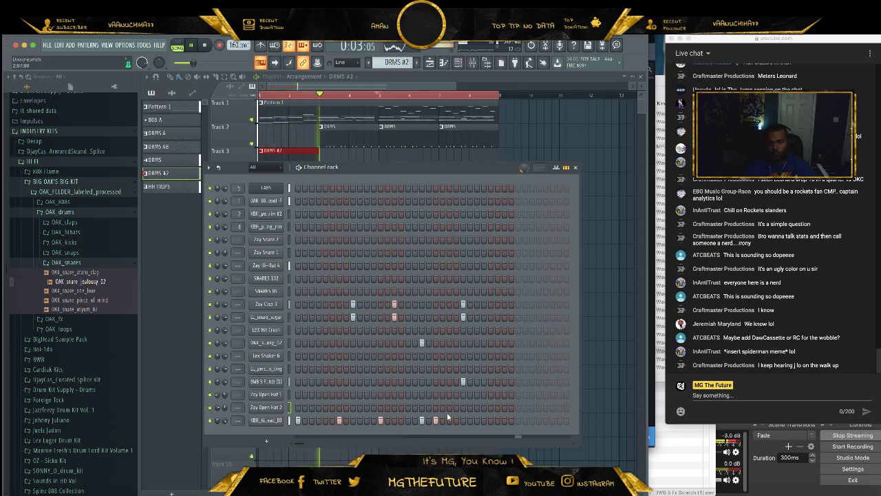
left_click_drag(446, 423, 338, 420)
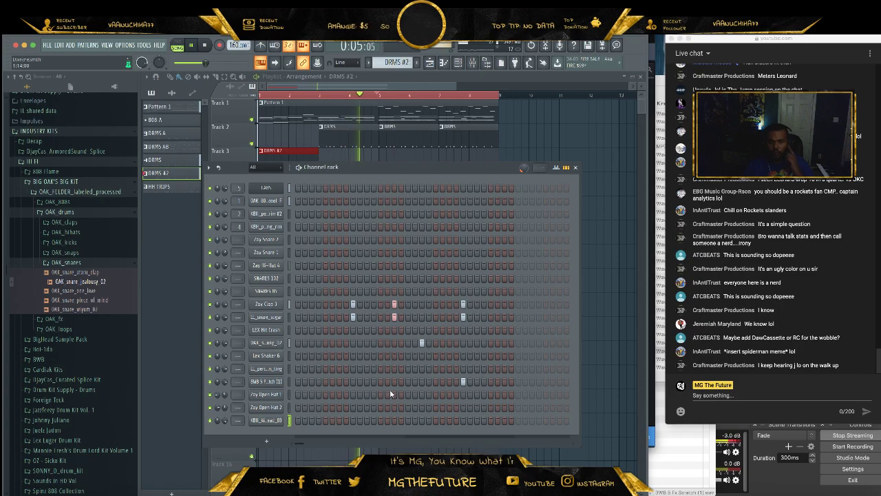
left_click(582, 140)
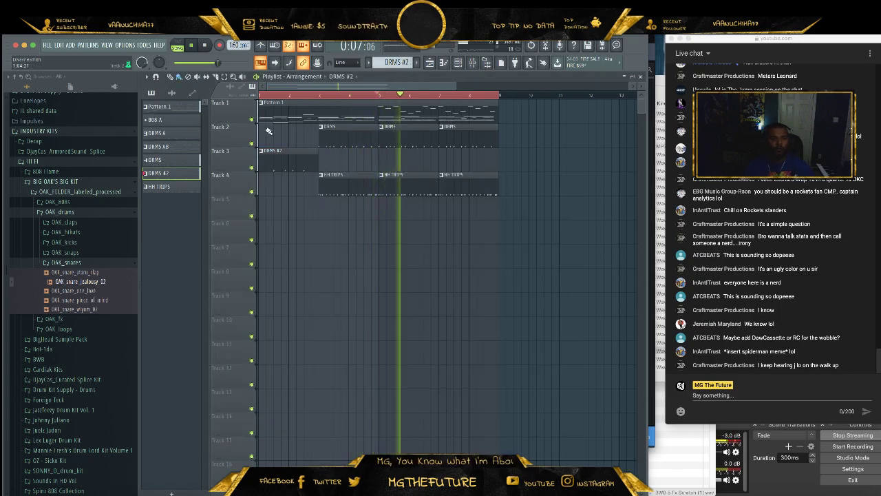
- Check the OAK_808_cool_F notes and volume envelope in Pattern 1, and adjust the channel's gate time
left_click(459, 63)
left_click(315, 111)
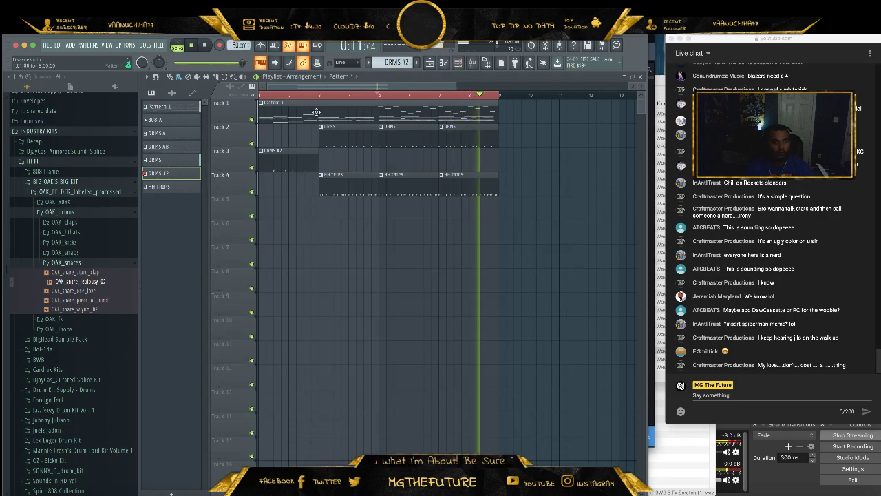
left_click(458, 63)
left_click(315, 205)
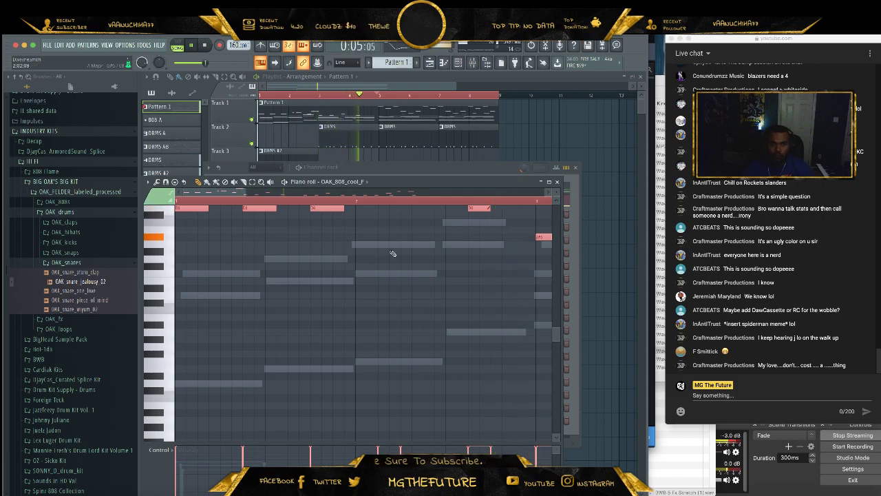
left_click(557, 182)
left_click(274, 203)
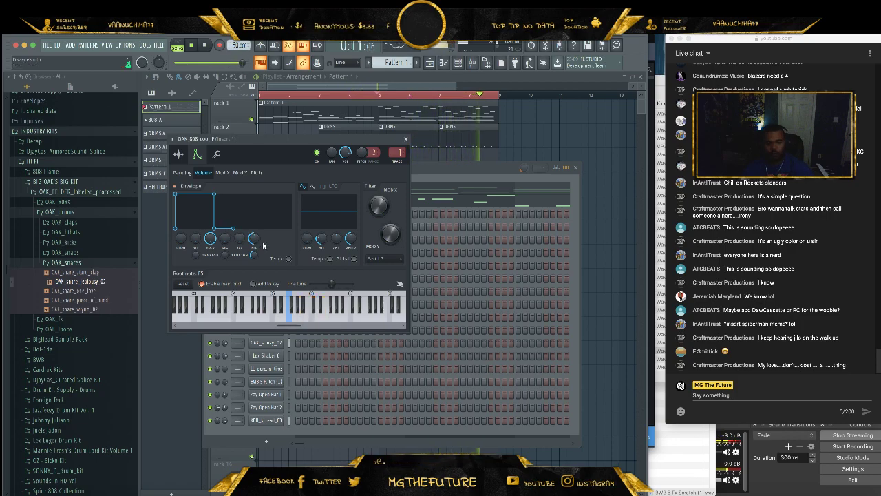
left_click(216, 155)
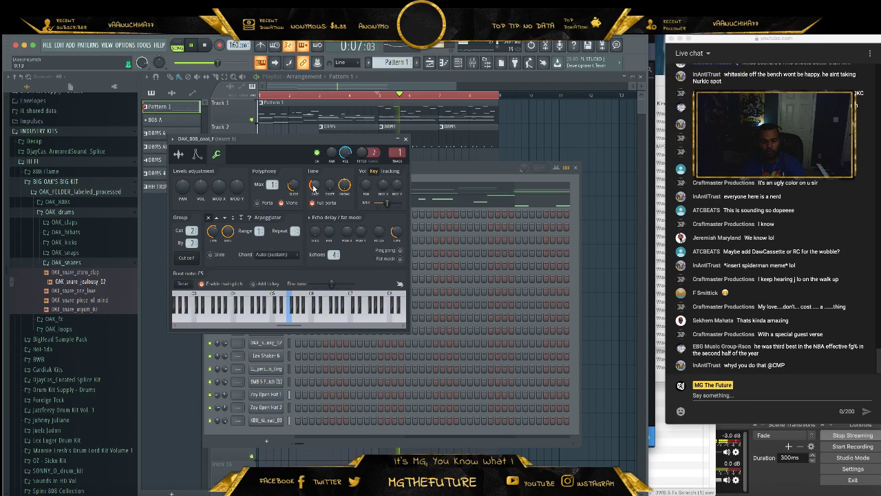
left_click(406, 139)
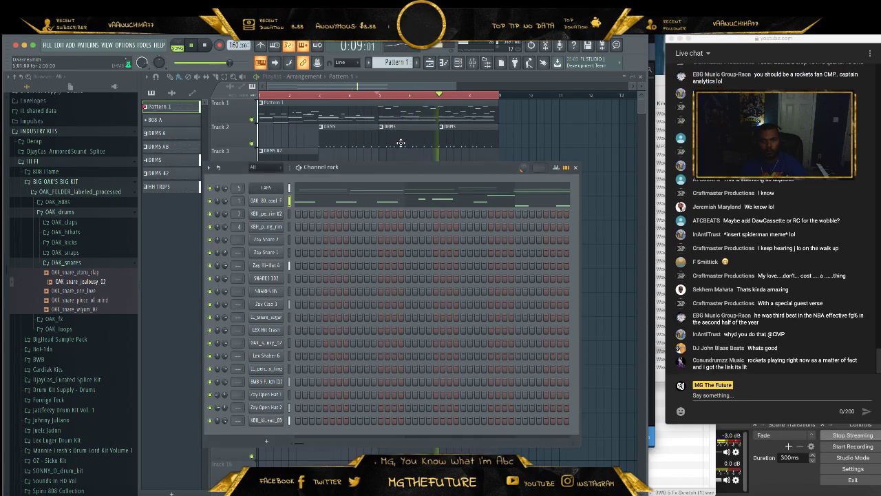
- Transpose all OAK_808_cool_F notes in Pattern 1 down one octave
left_click(361, 208)
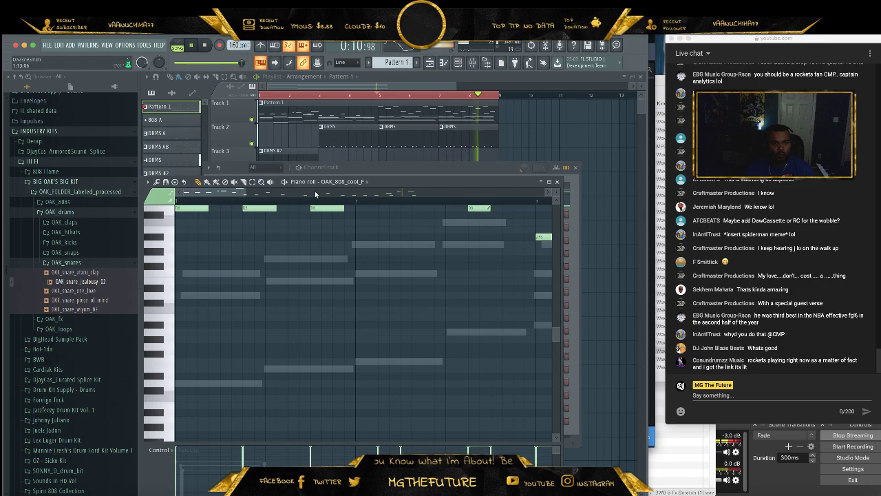
left_click_drag(249, 193, 409, 193)
scroll(404, 256, "up", 4)
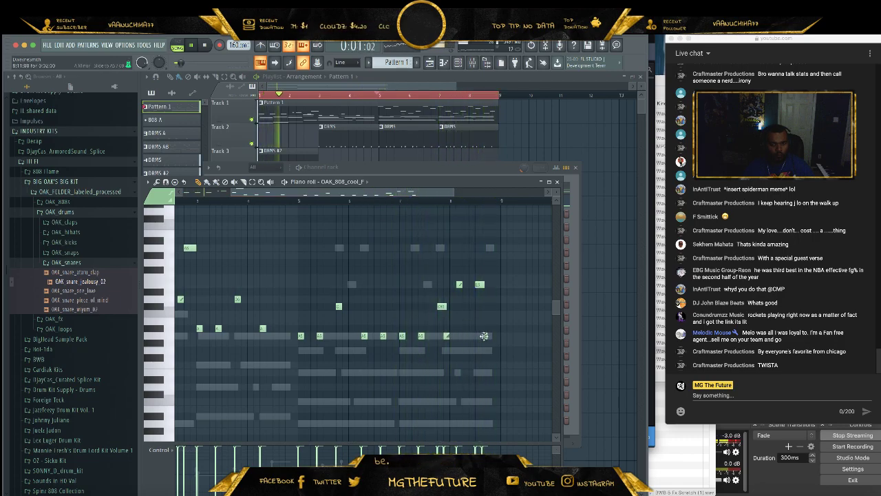
key("ctrl+a")
key("ctrl+Down")
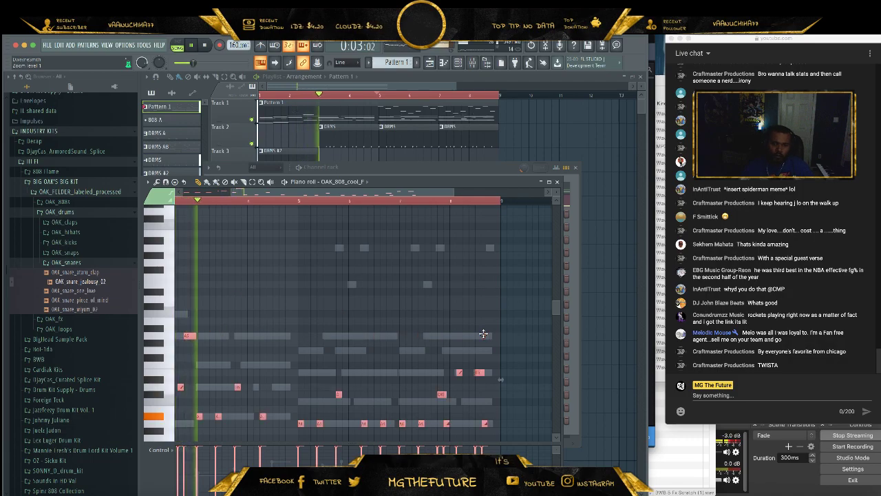
left_click(449, 321, "ctrl")
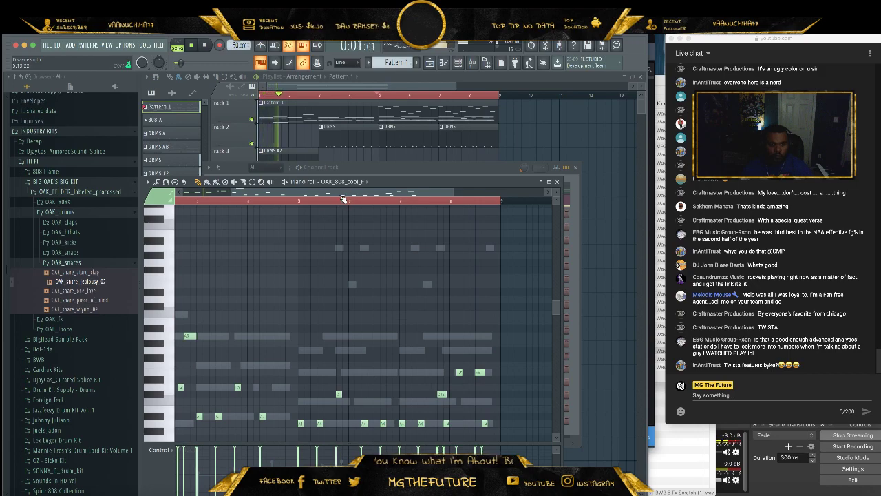
- Try the 808 note at the end of bar 3 and the last 808 note in bar 6 one octave higher
left_click_drag(341, 199, 320, 198)
left_click(274, 389, "ctrl")
key("ctrl+Up")
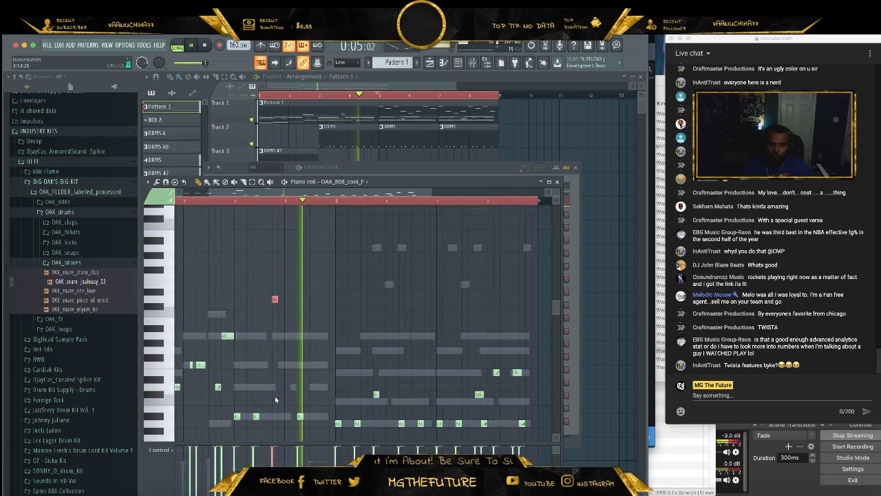
key("ctrl+Down")
left_click_drag(313, 392, 301, 426)
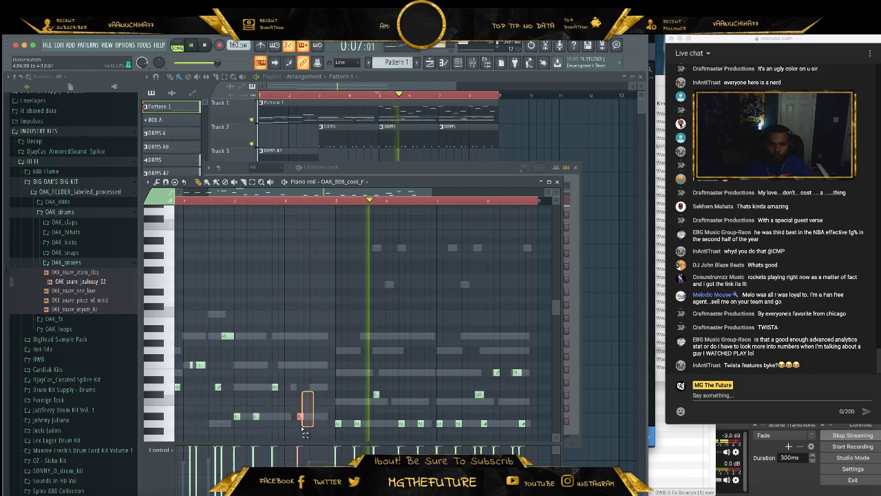
left_click_drag(429, 405, 421, 427)
key("ctrl+Up")
key("ctrl+Down")
- Raise the first 808 note in bar 6 by one octave
left_click_drag(409, 409, 399, 439)
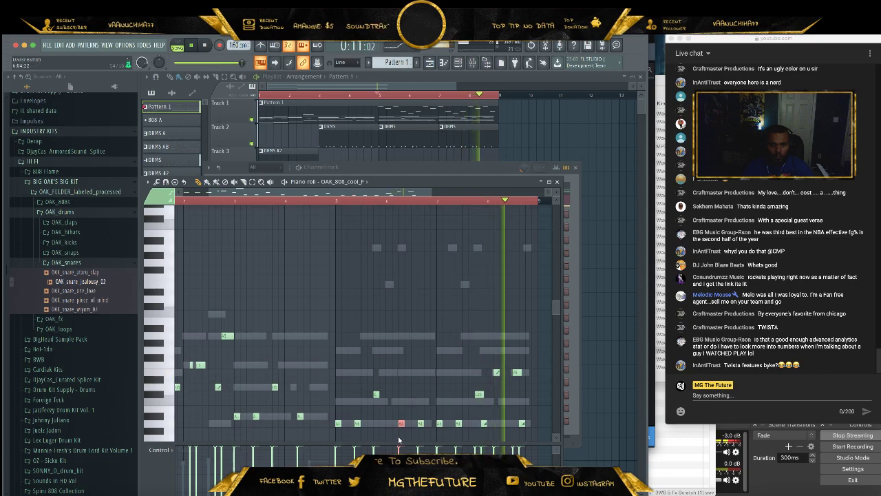
key("ctrl+Up")
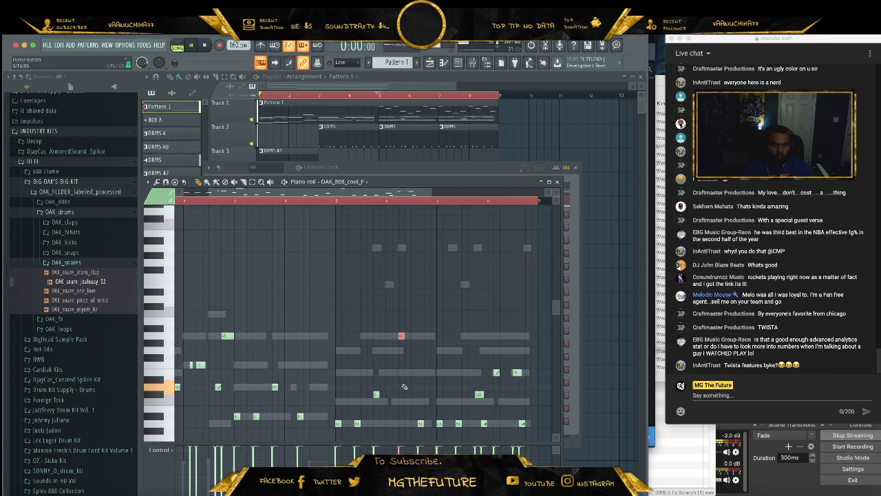
- Raise the first OAK_808_cool_F note in bar 8 by one octave and close the piano roll
left_click_drag(495, 377, 493, 374)
key("ctrl+Up")
right_click(484, 350)
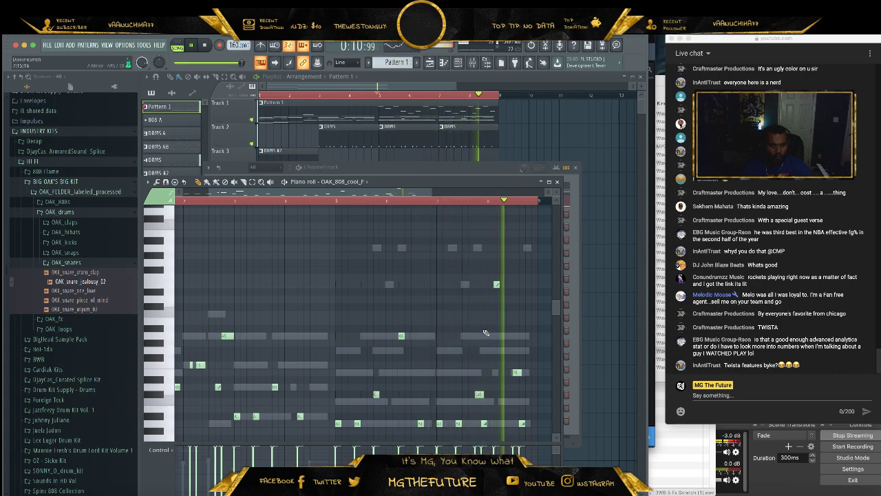
left_click(557, 181)
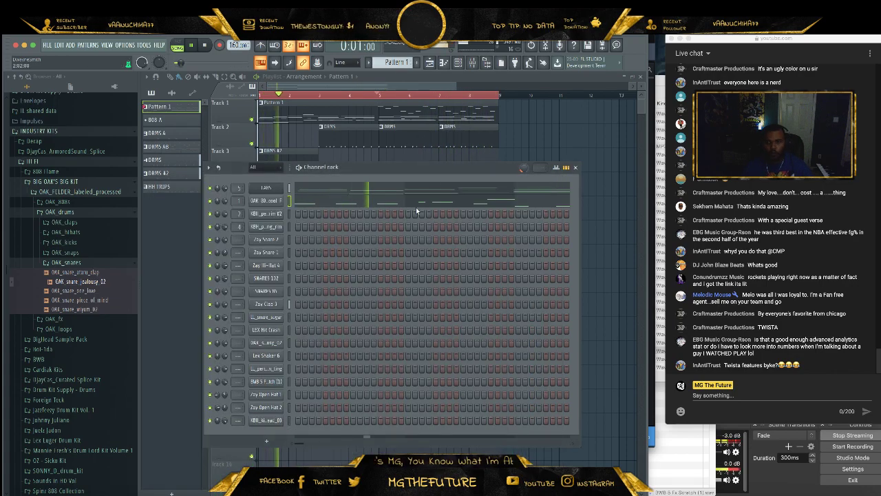
- Create a new pattern named SYNTHS and place its clip on Track 5 at the start of the arrangement
right_click(514, 115)
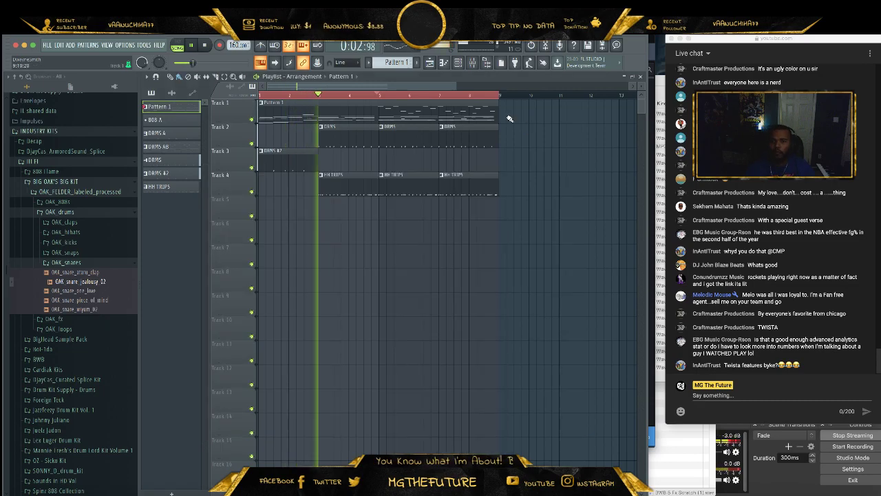
left_click(459, 65)
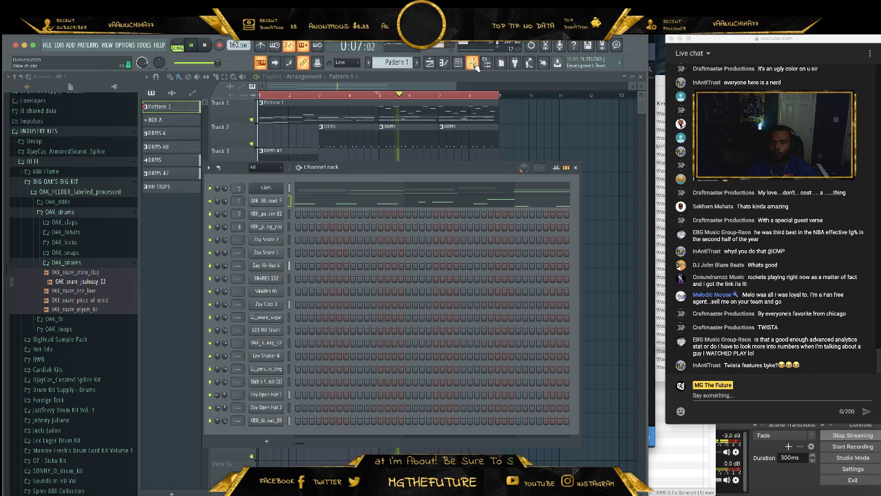
left_click(544, 130)
right_click(544, 129)
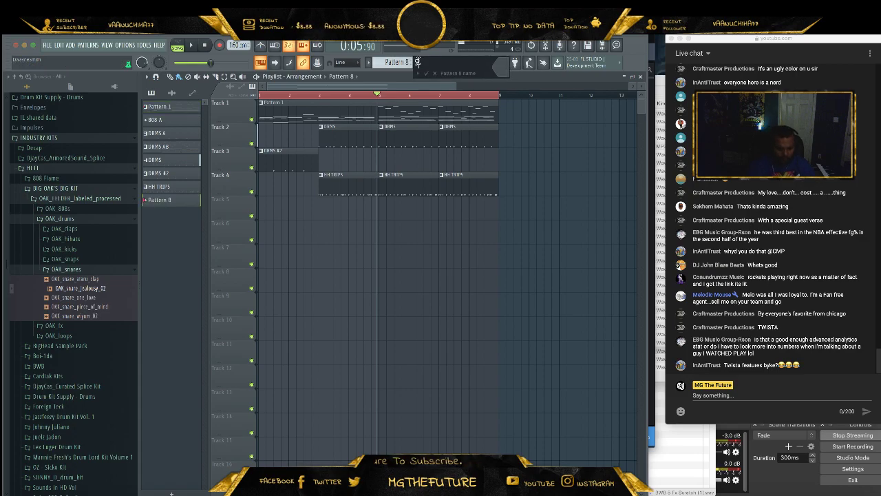
type("HS")
key("Return")
left_click(331, 206)
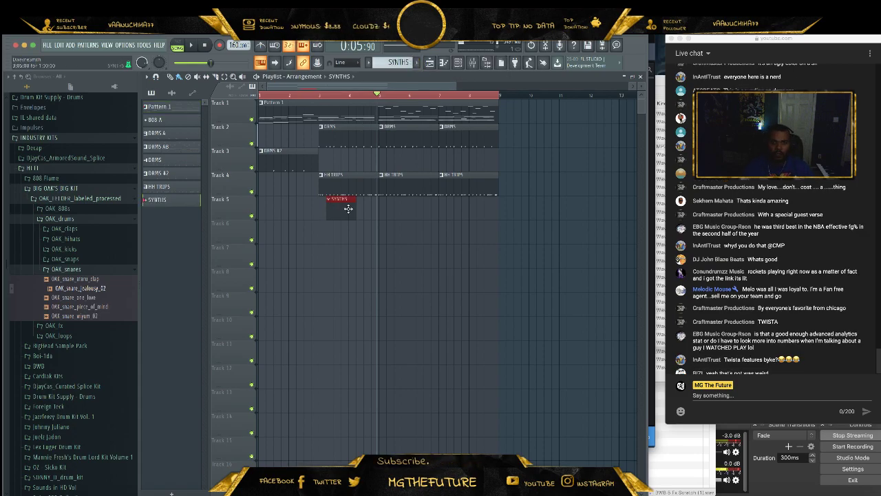
left_click_drag(330, 207, 253, 212)
- Insert an Analog Lab 4 instrument channel above LABS in the SYNTHS pattern
left_click(459, 62)
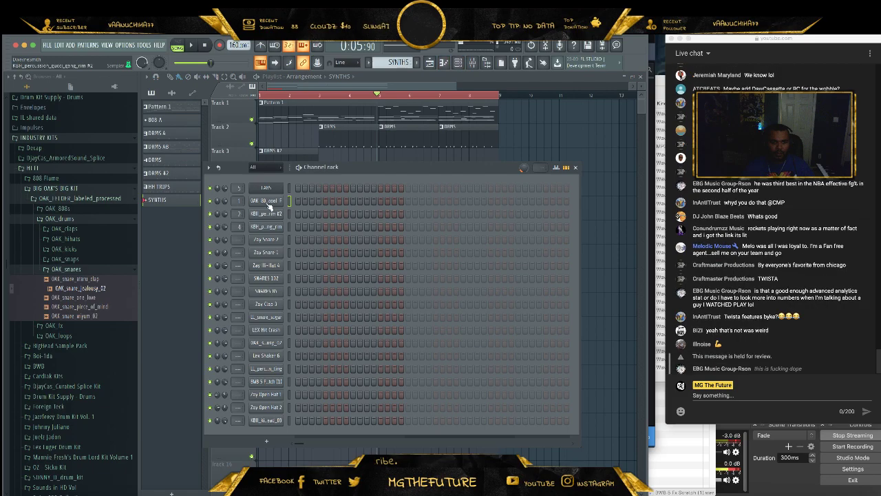
right_click(278, 186)
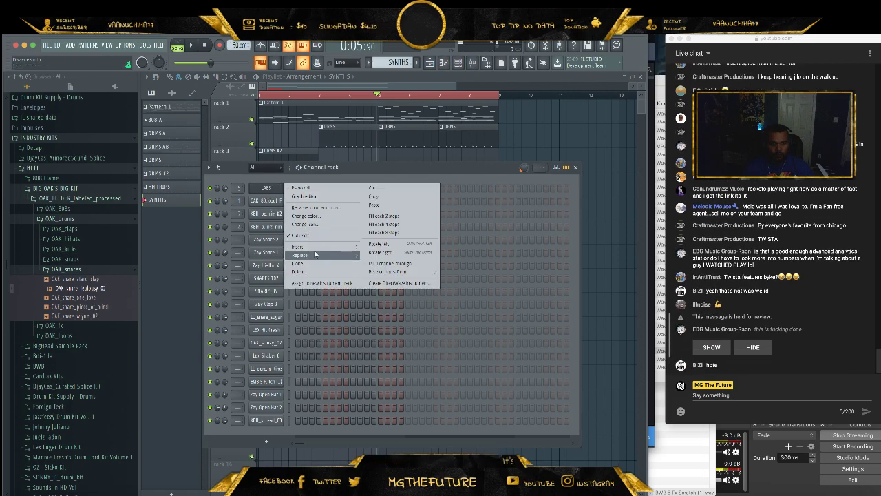
mouse_move(320, 246)
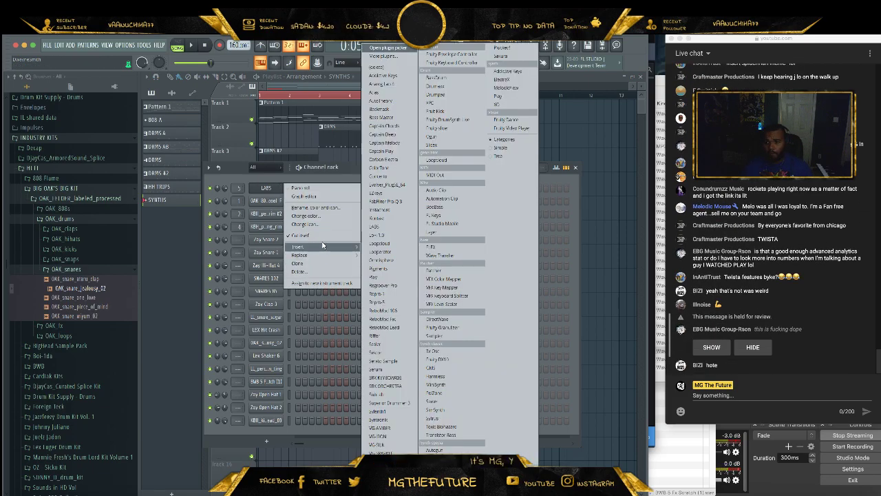
left_click(384, 84)
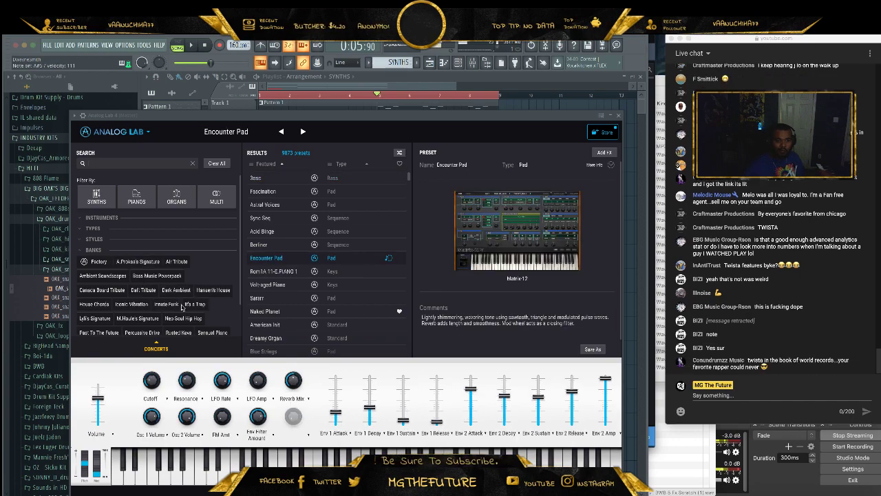
- Filter the Analog Lab presets to one artist's signature synth bank and audition Desert Pad and Flute Meets Keys
left_click(96, 196)
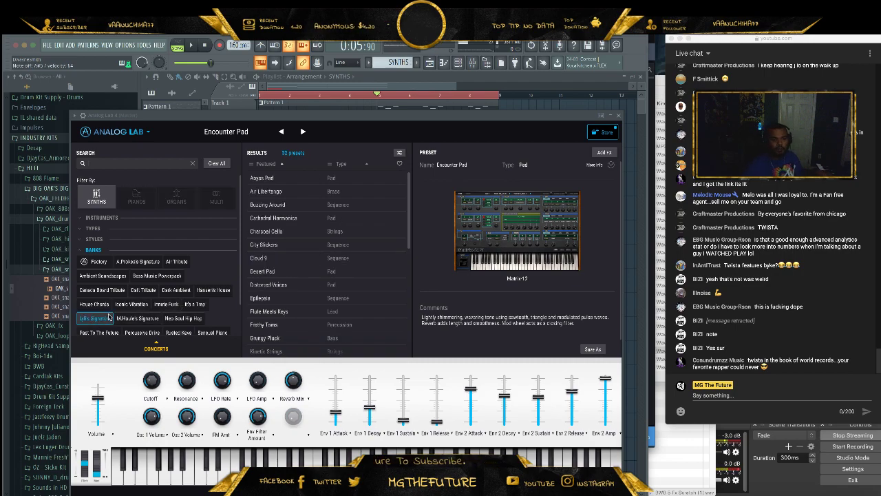
left_click(93, 228)
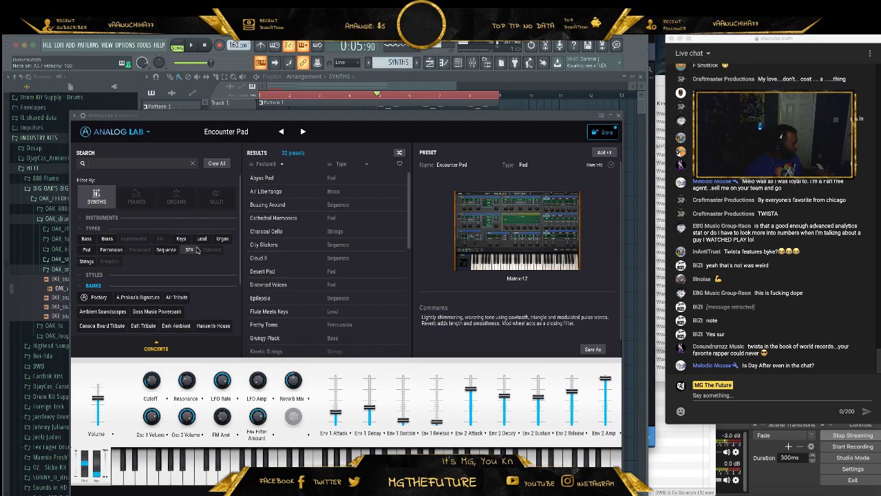
left_click(249, 273)
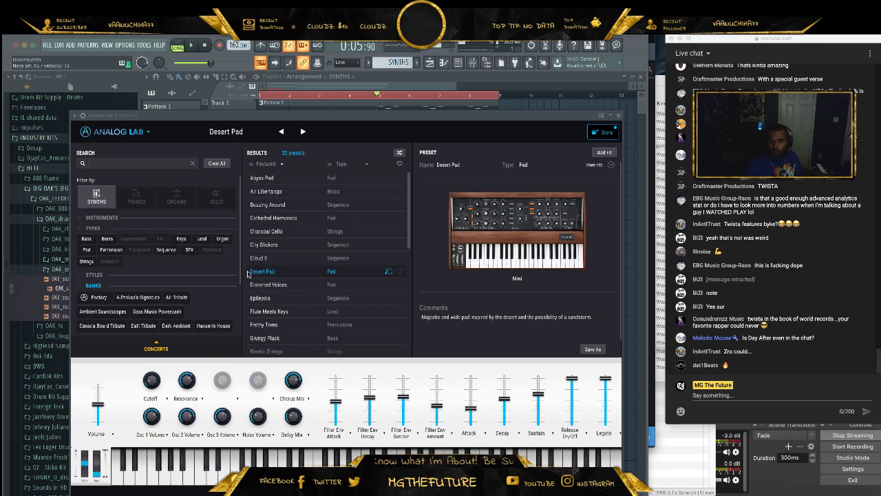
left_click(296, 310)
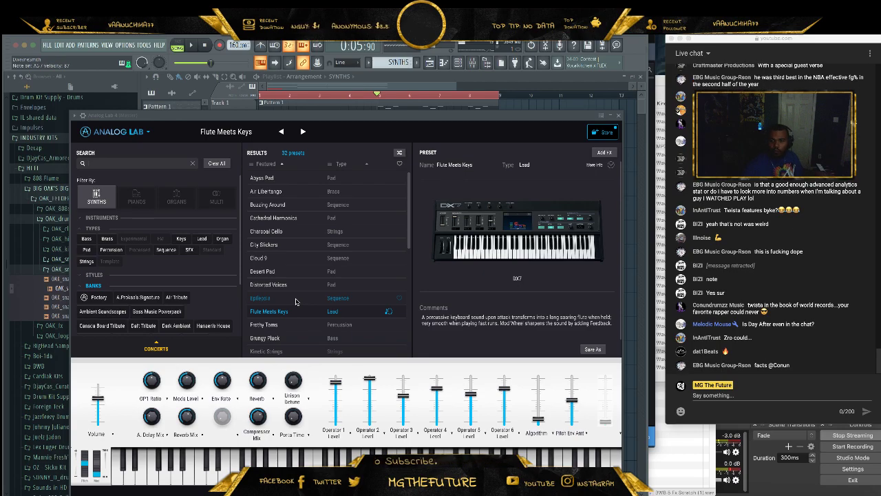
- Play the arrangement from the start to test Flute Meets Keys against the beat, switching to Desert Pad during playback
left_click(194, 47)
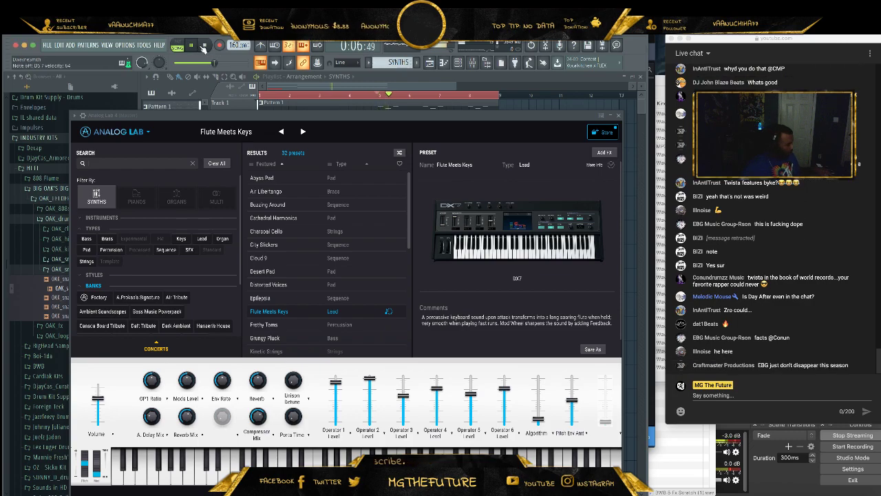
left_click(204, 46)
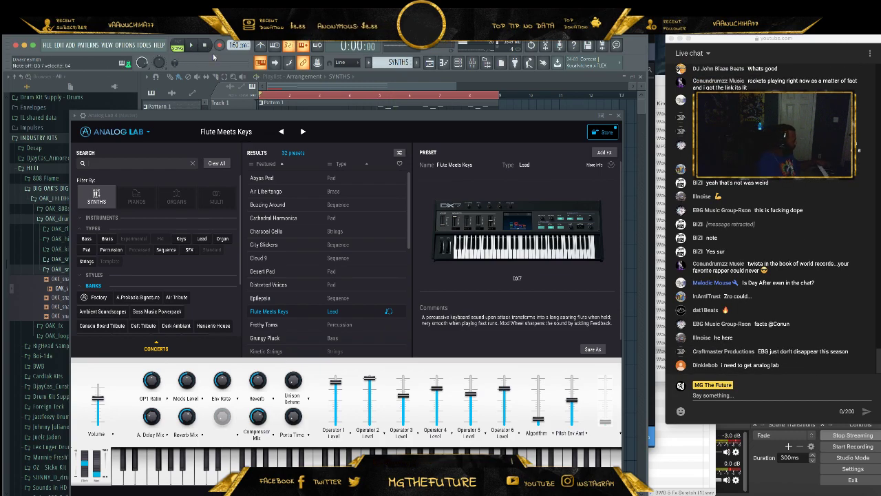
key("space")
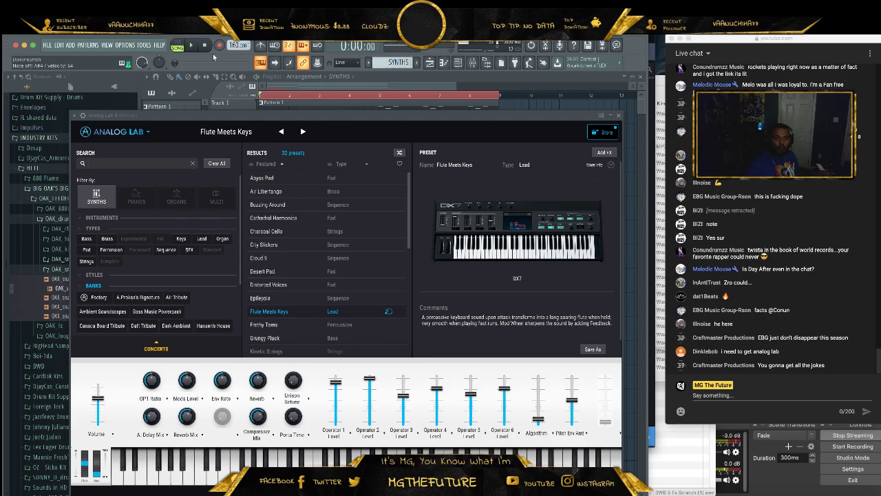
key("space")
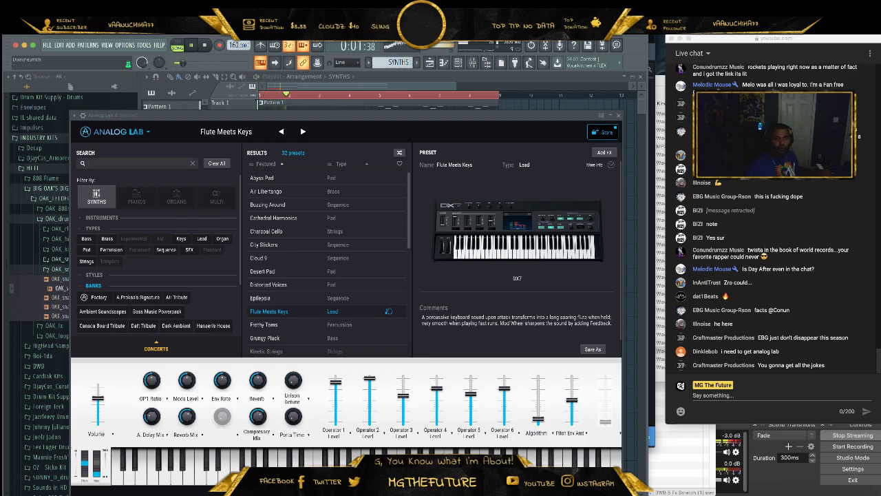
left_click(300, 271)
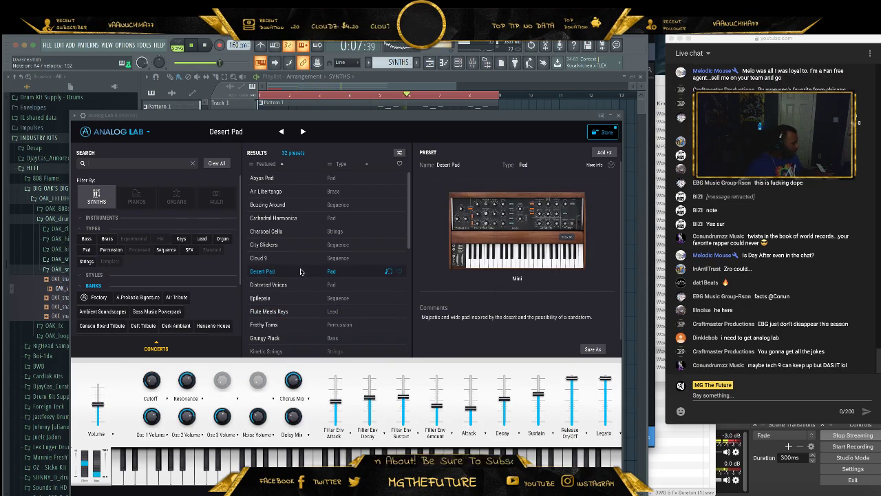
- Switch the bank filter to Air Tribute and audition All I Need Whistle, Ce Matin Acoustic and Ce Matin Ensemble over the beat
left_click(183, 296)
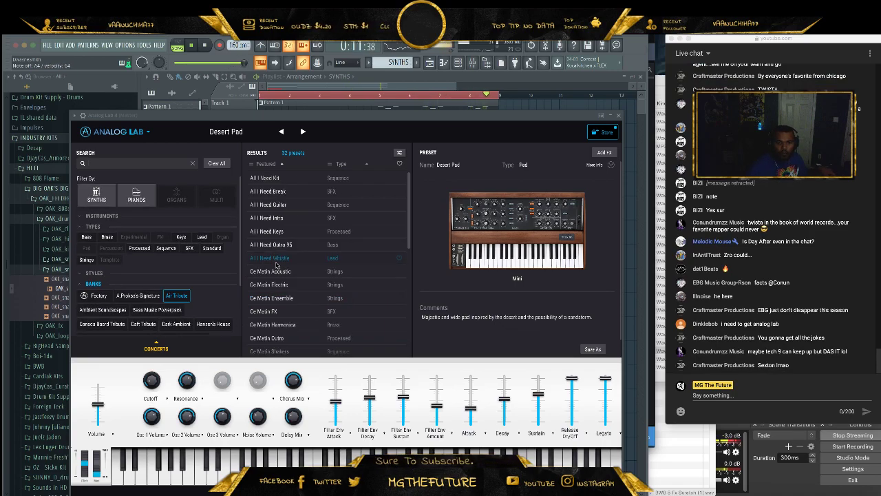
left_click(275, 259)
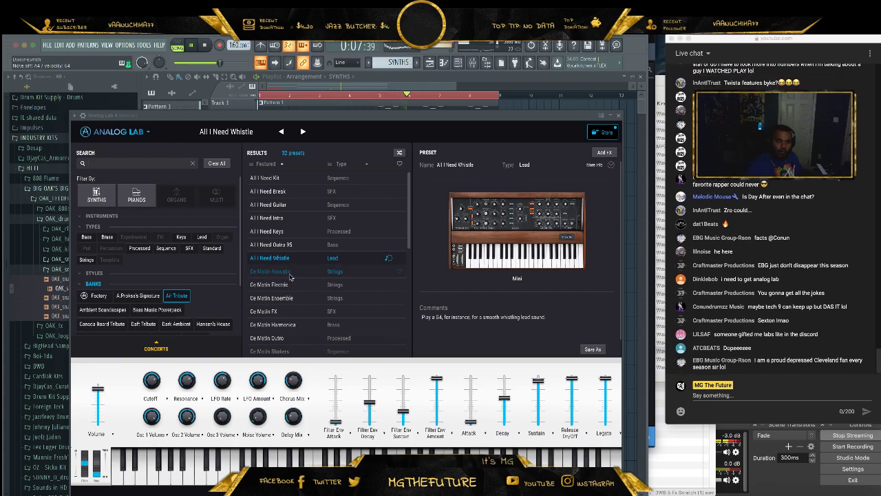
left_click(290, 272)
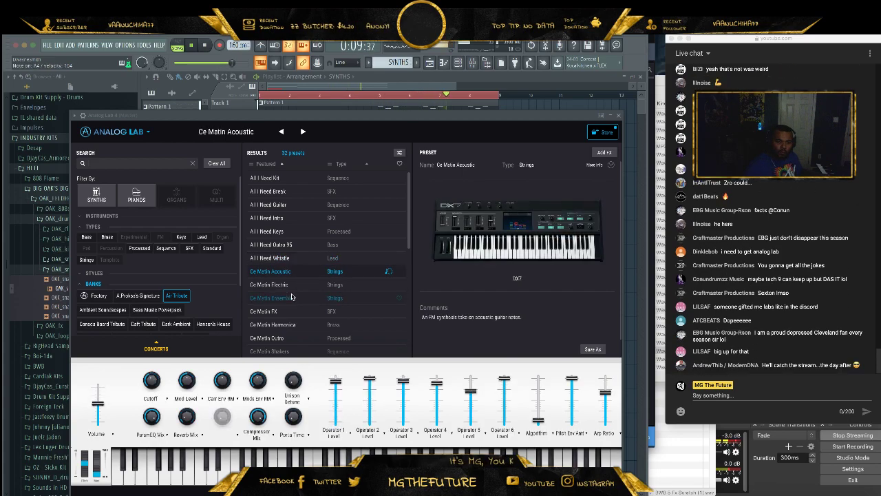
left_click(291, 298)
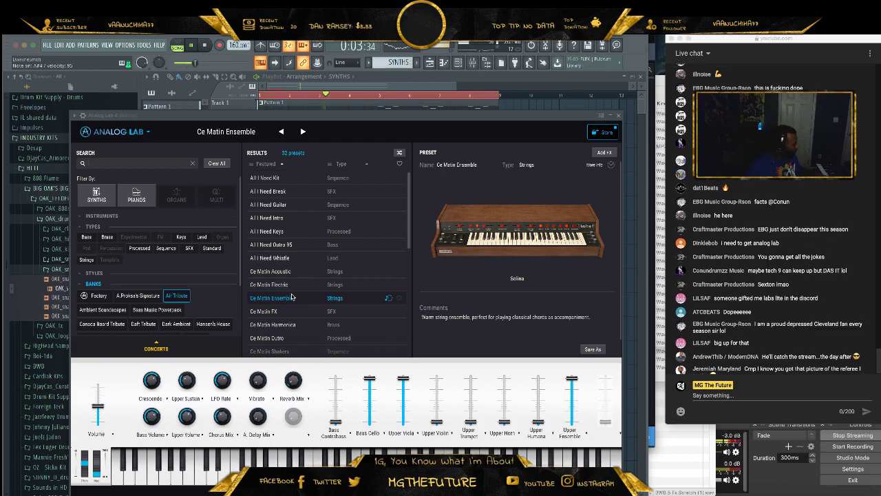
key("space")
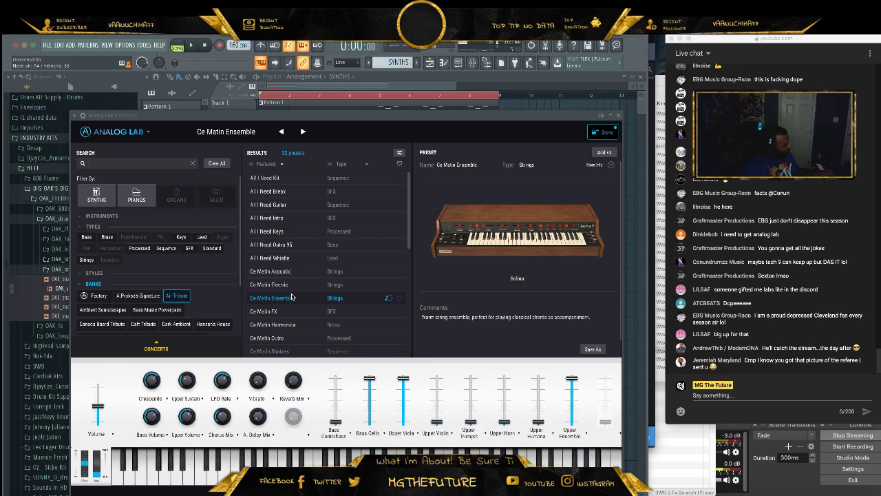
- Replace the Analog Lab 4 channel with Omnisphere and dismiss its splash screen
left_click(618, 115)
right_click(288, 186)
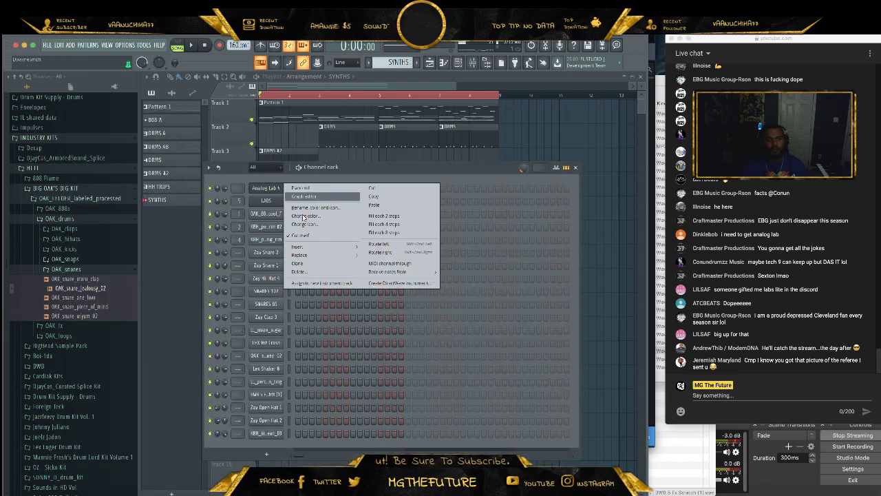
mouse_move(341, 256)
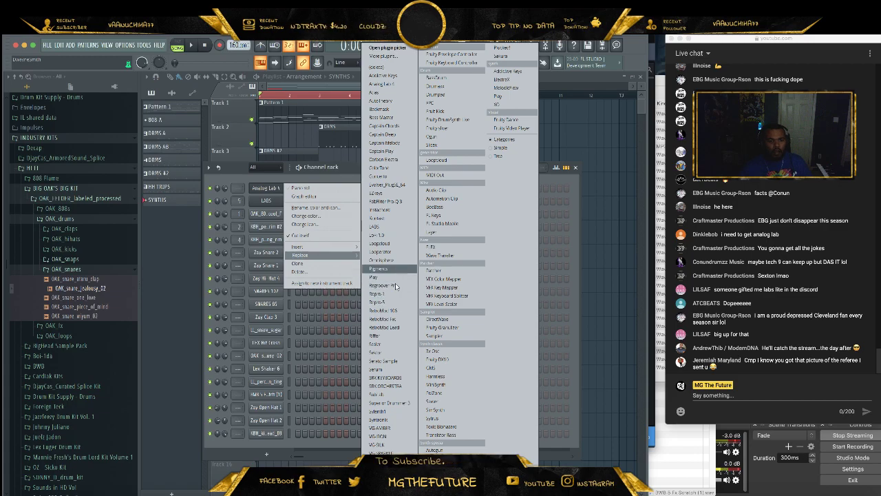
left_click(383, 259)
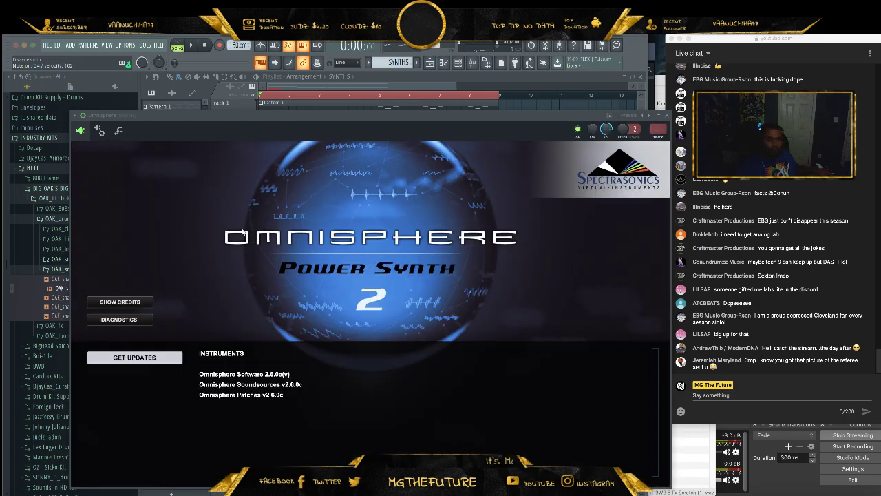
left_click(301, 380)
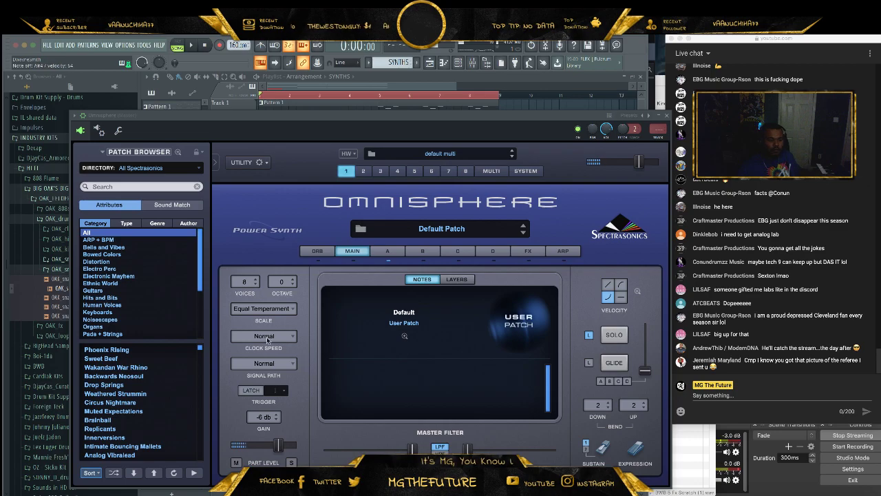
- Filter the Omnisphere patches to Synth Poly in the full patch browser, sort them by Ratings and load Euro Melodies
scroll(145, 306, "down", 2)
scroll(124, 327, "down", 2)
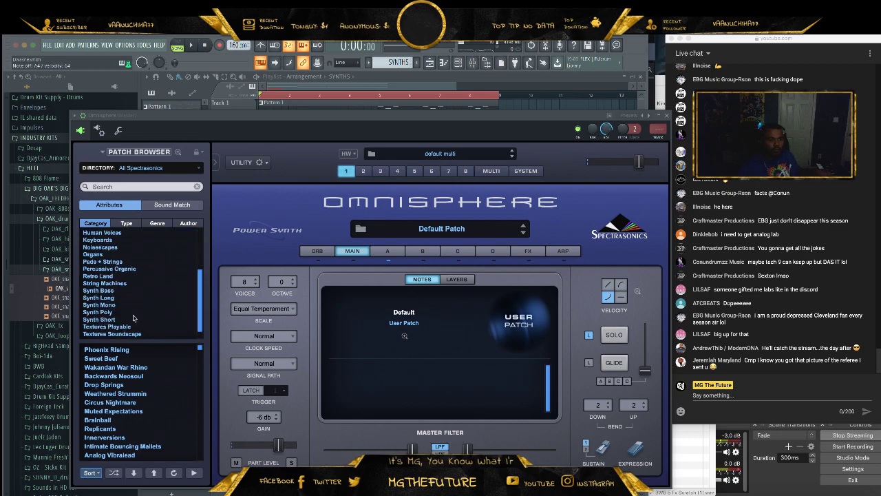
left_click(123, 312)
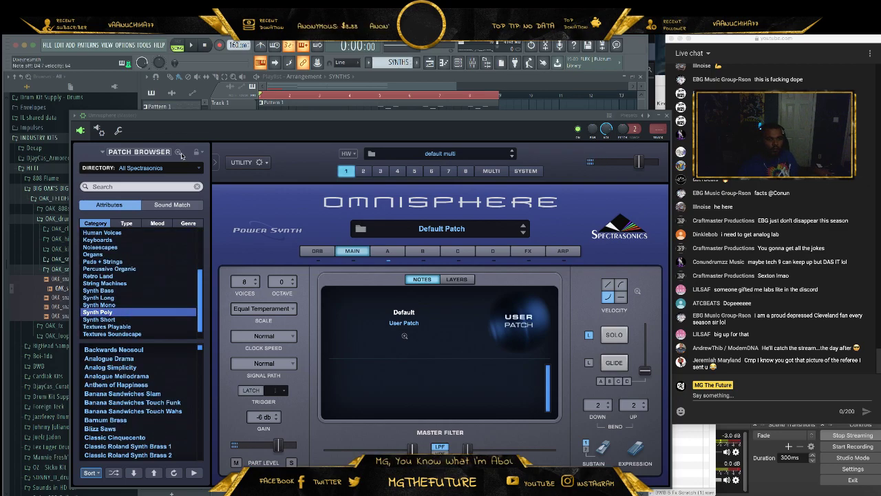
left_click(183, 156)
left_click(523, 380)
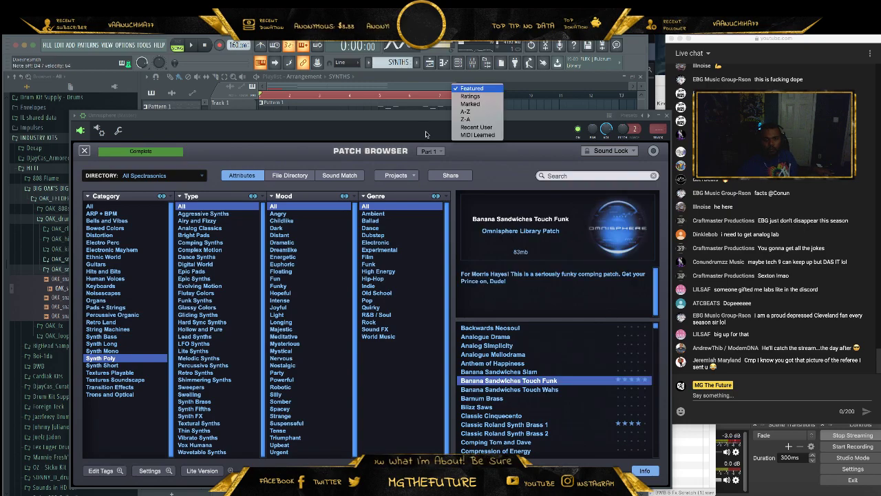
left_click(471, 96)
left_click(521, 352)
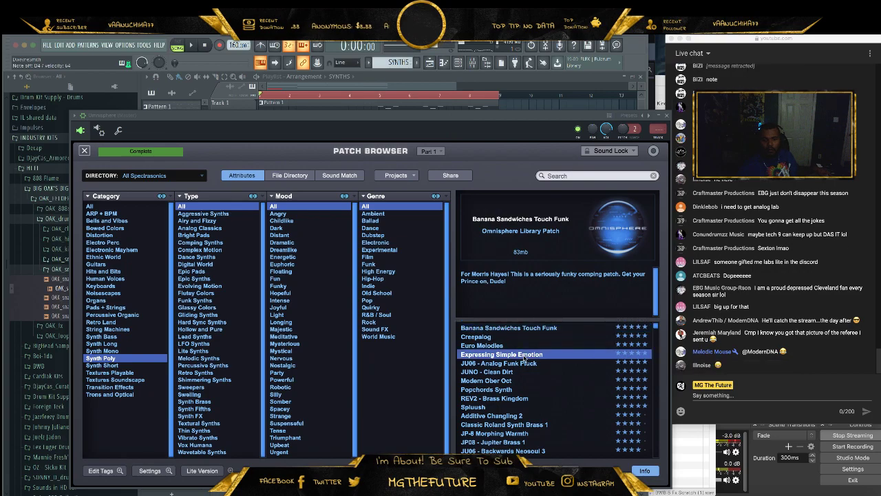
left_click(514, 345)
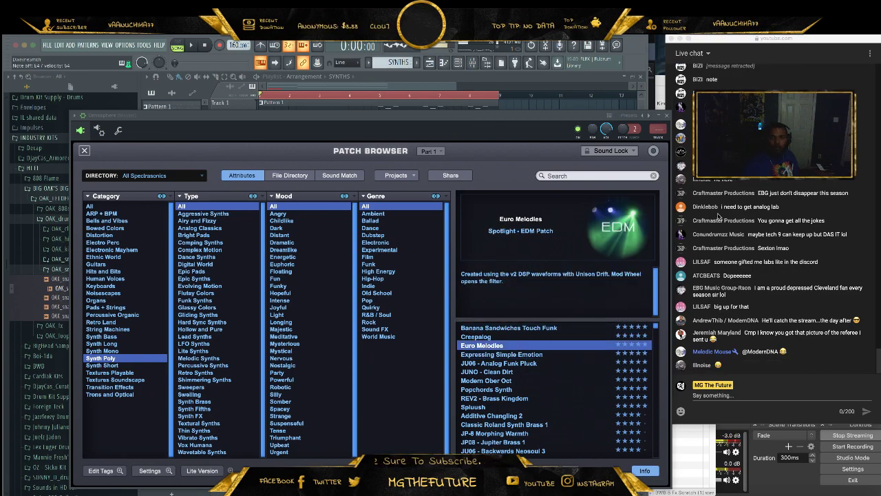
- Close the Omnisphere window and play the arrangement to try the Euro Melodies patch over the beat
left_click(665, 116)
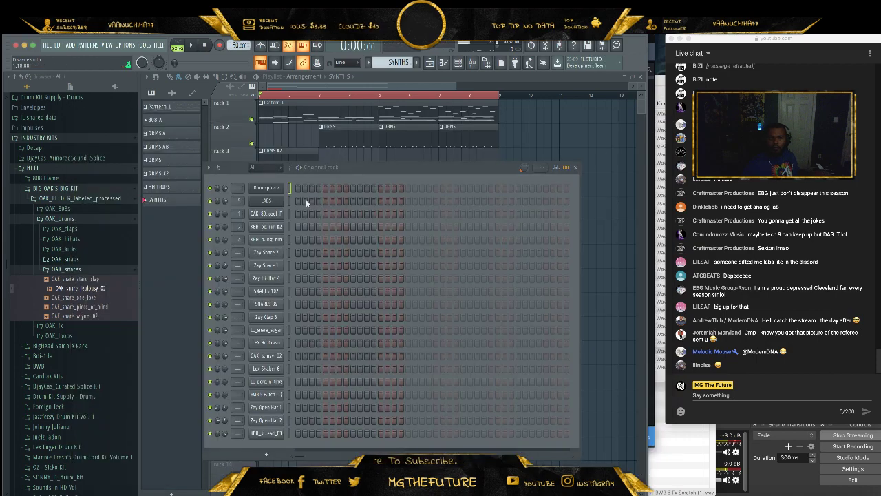
left_click(230, 190)
key("space")
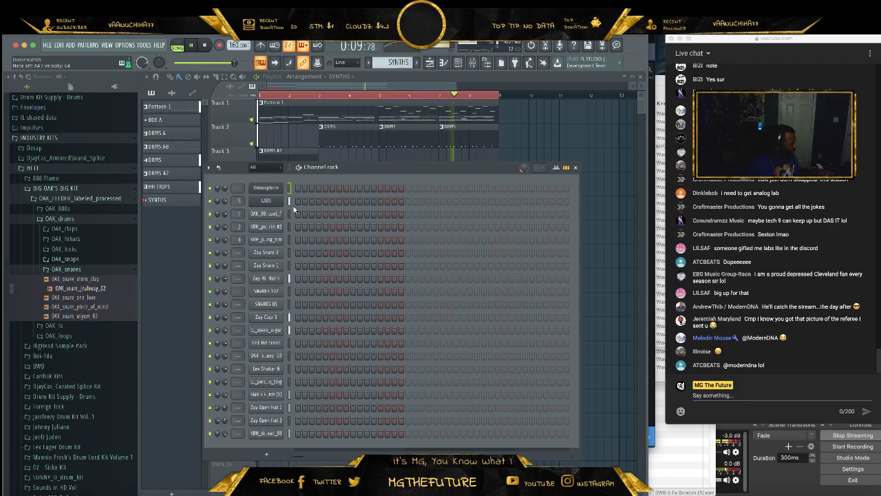
- Stop playback, switch to Pattern 1 through its playlist clip and open the piano roll of the Omnisphere channel
key("space")
double_click(388, 110)
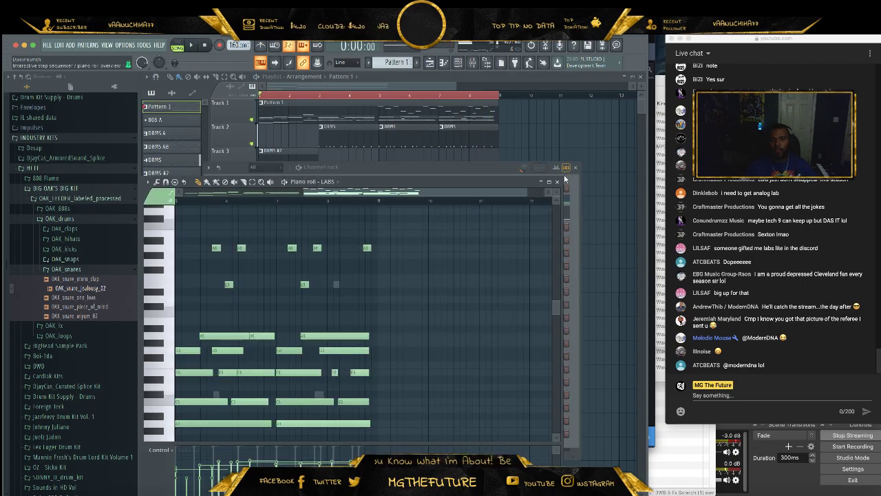
left_click(557, 182)
right_click(260, 191)
left_click(303, 191)
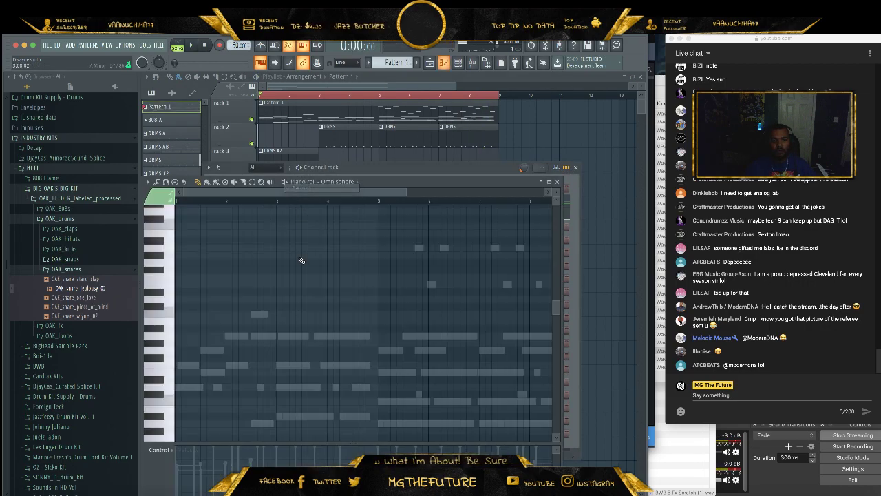
- Draw five half-bar Omnisphere notes from bar 1 to bar 3, rising D4, E4, F4, A4 and A#4 along the ghost notes
scroll(196, 360, "down", 5)
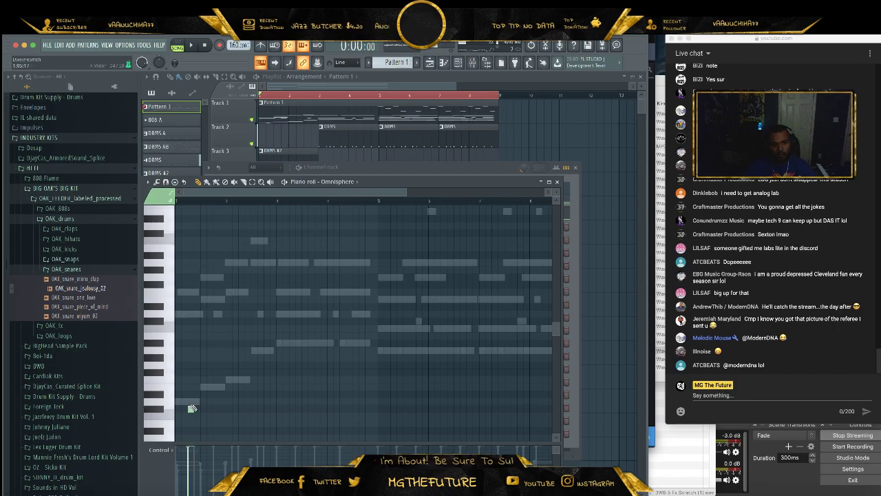
left_click_drag(193, 409, 178, 402)
left_click(201, 387)
left_click(228, 380)
left_click(254, 351)
left_click(276, 342)
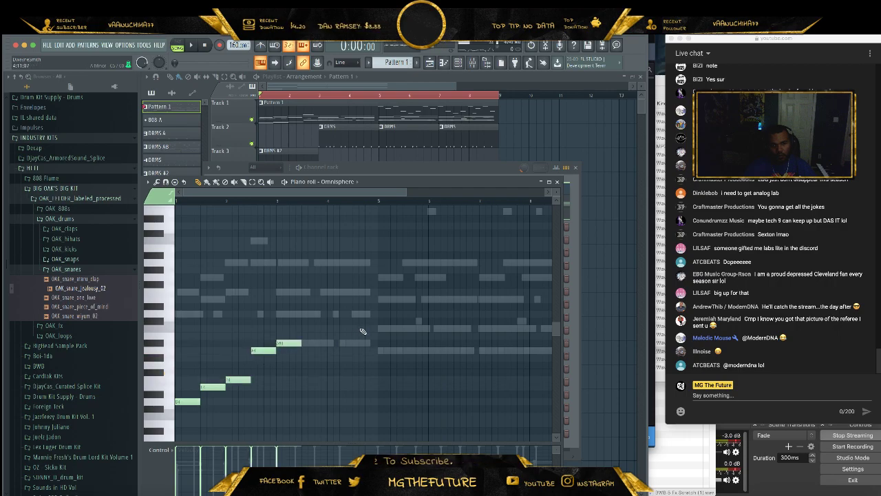
- Add a half-bar note halfway through bar 4, move it to C5, and place a one-bar A4 at bar 5
left_click(355, 314)
left_click(378, 350)
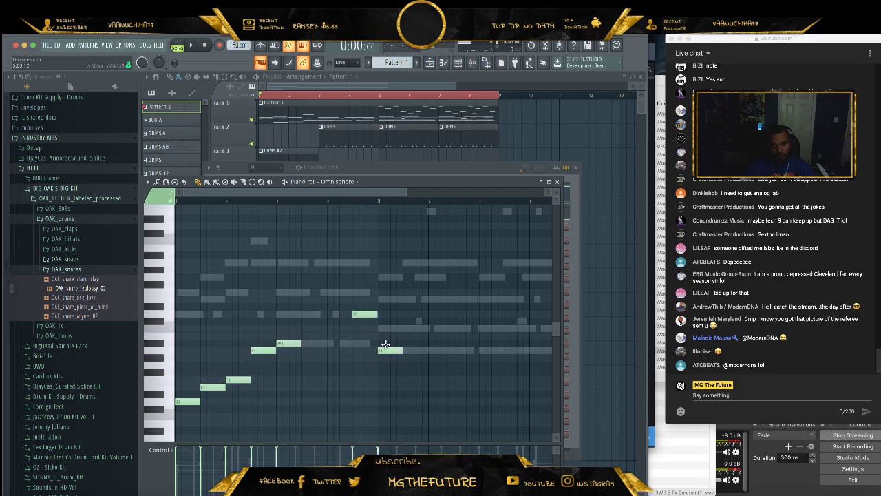
mouse_move(367, 314)
left_mouse_down()
mouse_move(366, 337)
mouse_move(363, 329)
left_mouse_up()
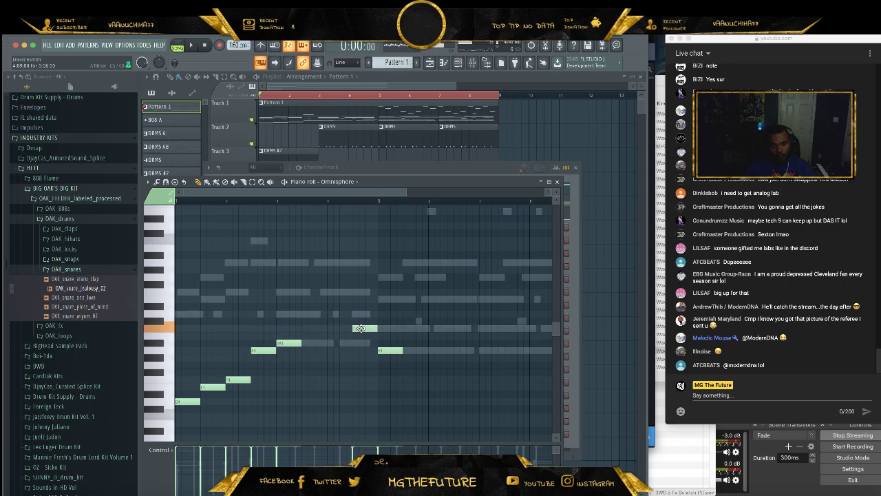
left_click(384, 349)
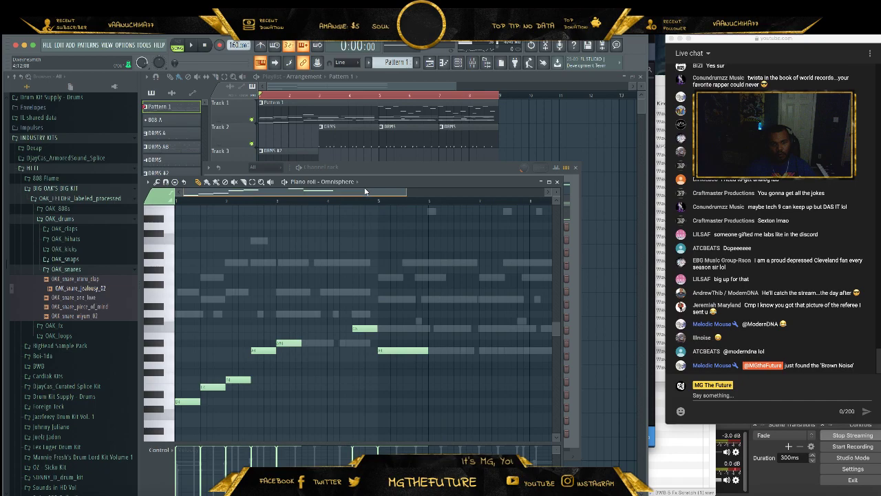
- Play the arrangement, lengthen the A#4 note at bar 3 and try a later start for the C5 note in bar 4
key("space")
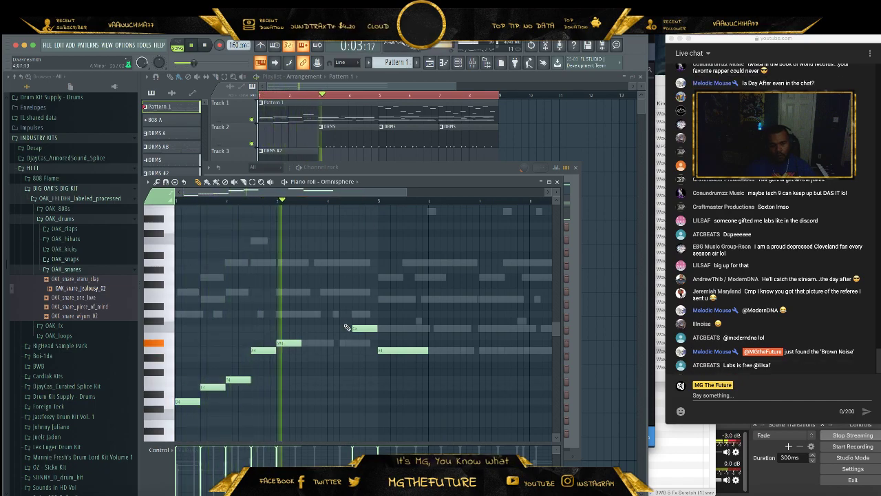
left_click_drag(300, 342, 316, 343)
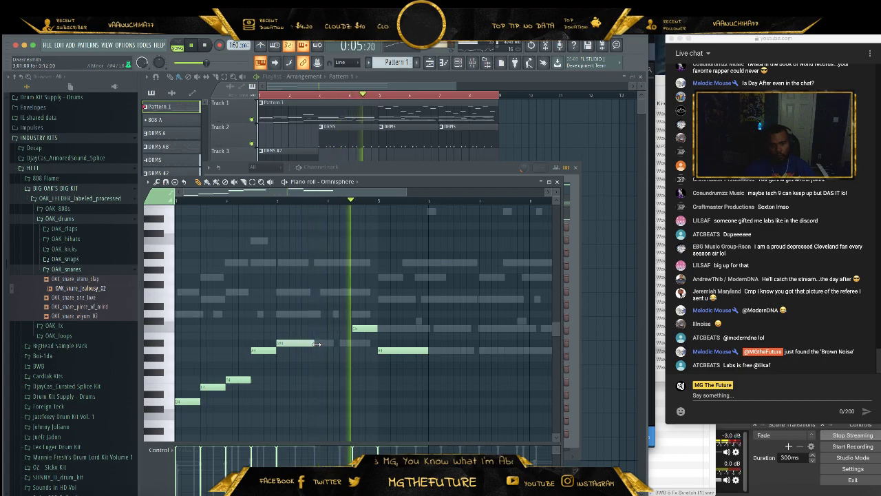
left_click_drag(358, 328, 377, 329)
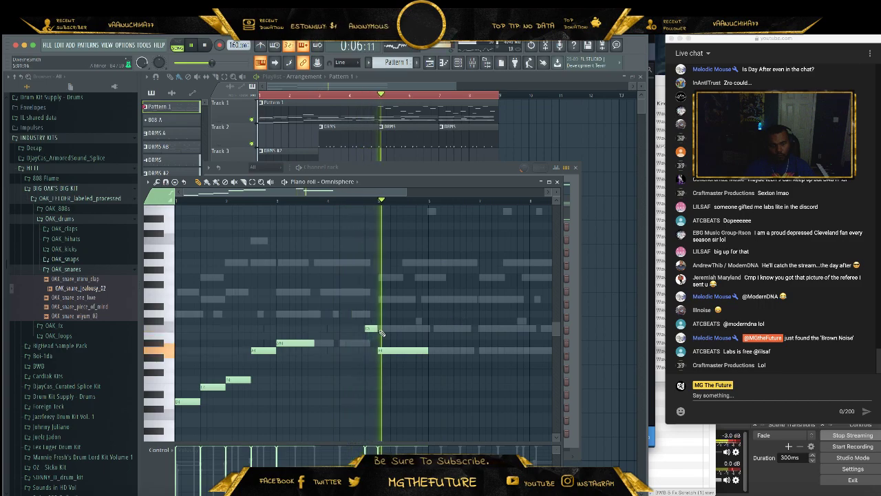
left_click_drag(371, 329, 360, 330)
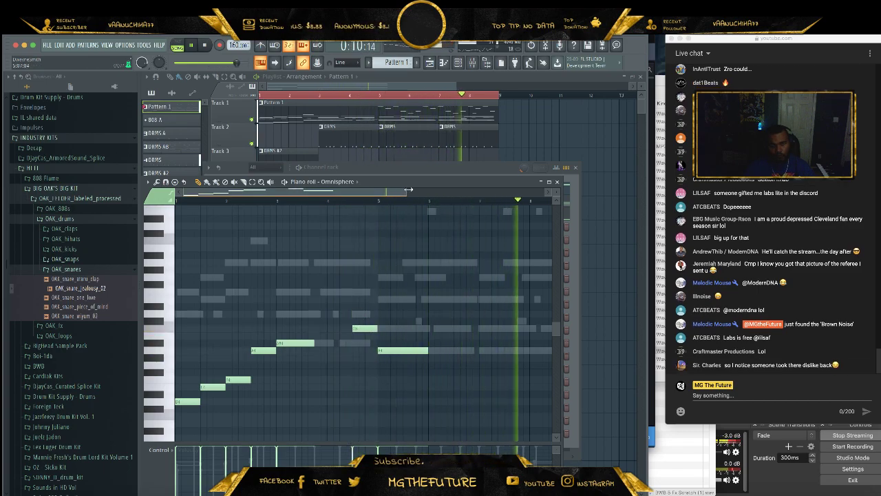
scroll(506, 196, "down", 1)
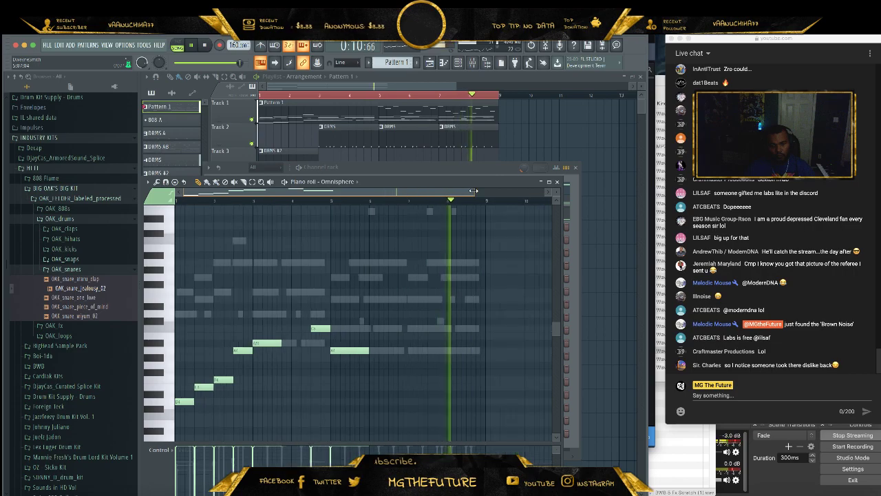
- Try JUNO - Clean Dirt in Omnisphere, load the REV2 - Brass Kingdom patch over the beat and close the plugin window
left_click(557, 183)
left_click(268, 188)
left_click(495, 371)
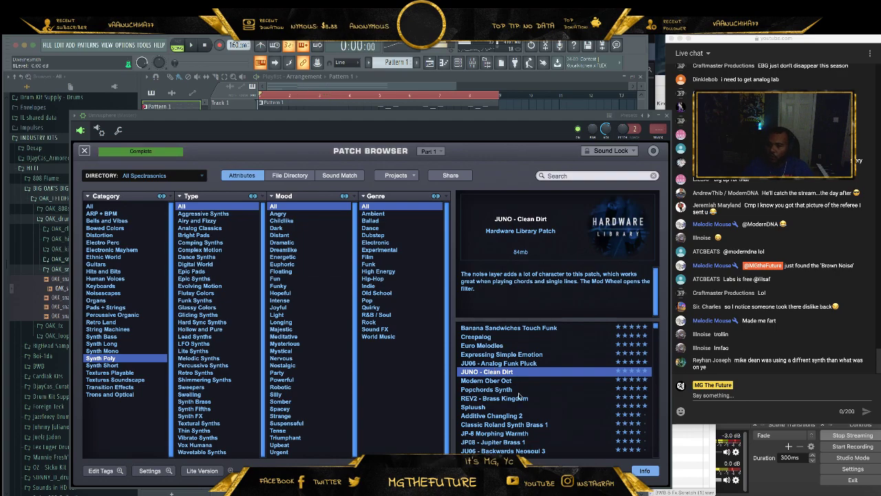
left_click(517, 399)
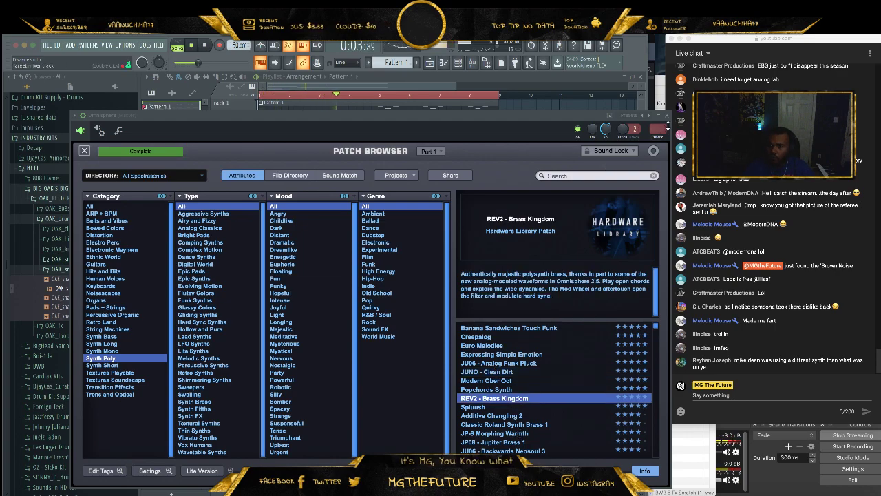
key("Escape")
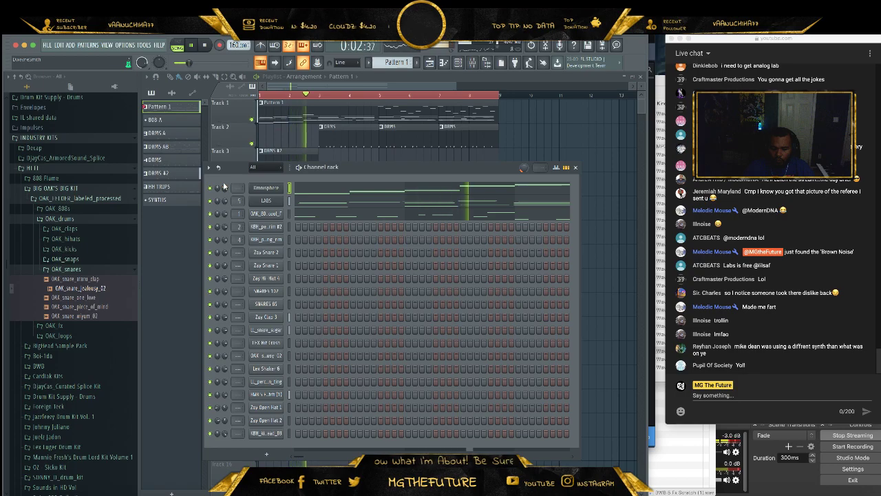
- Add Omnisphere notes: a one-bar A4 at bar 7, short E5 and C5 notes in bar 6, and a short C5 in bar 8
left_click(301, 186)
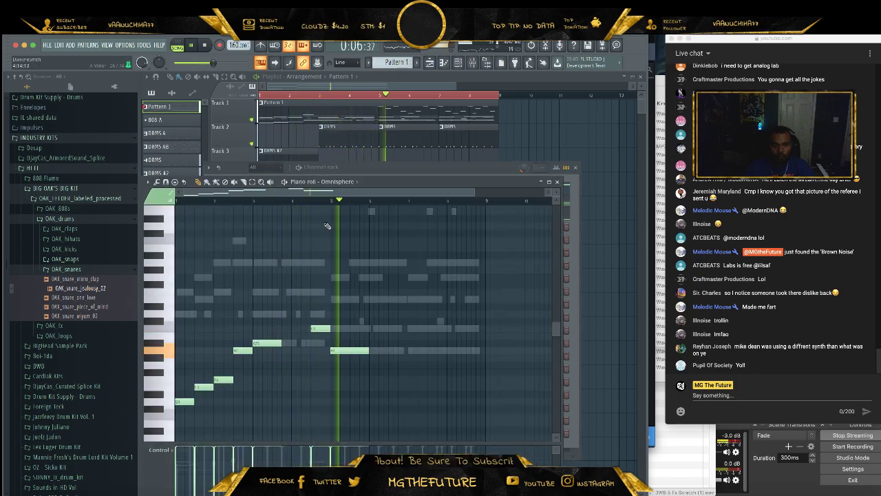
left_click_drag(474, 191, 434, 196)
left_click(459, 350)
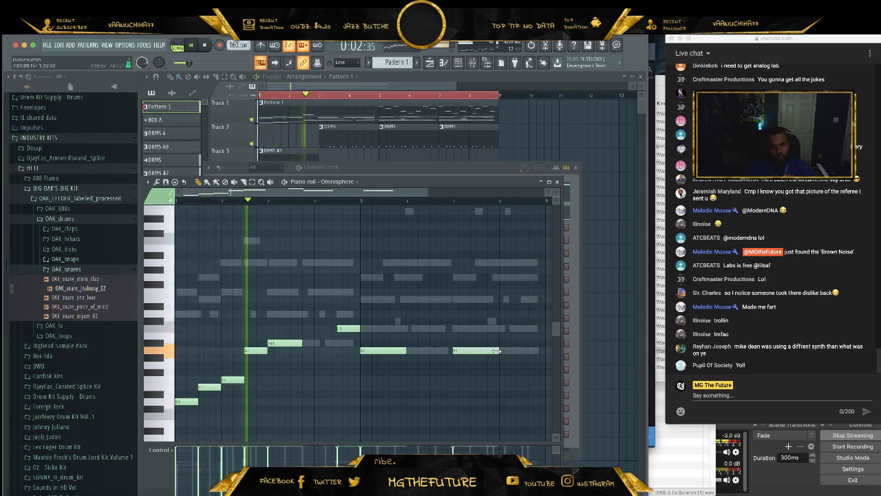
left_click(446, 300)
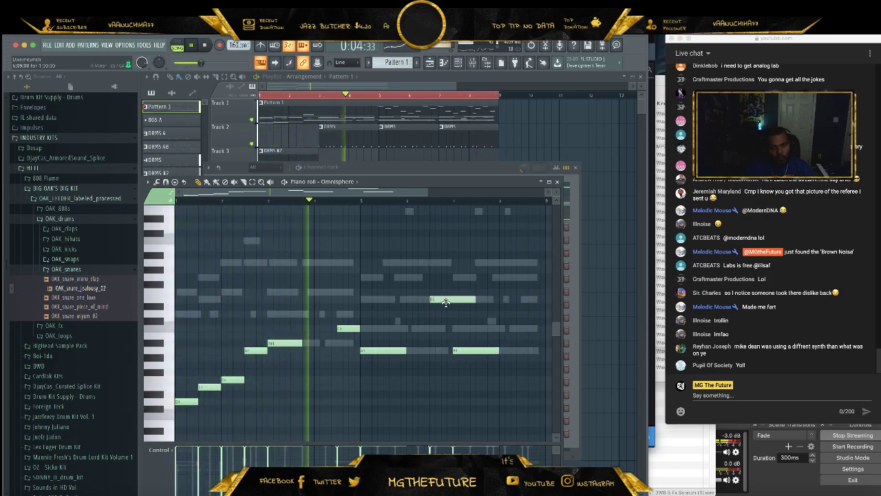
left_click_drag(474, 300, 441, 303)
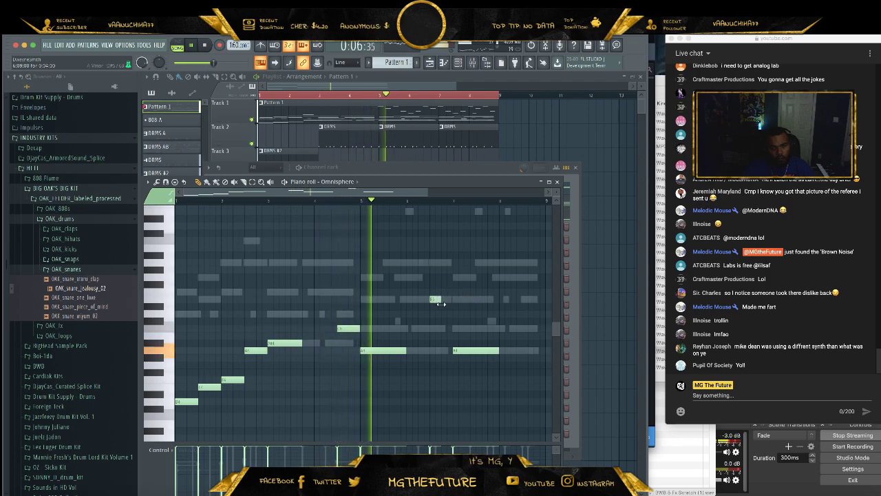
left_click(446, 328)
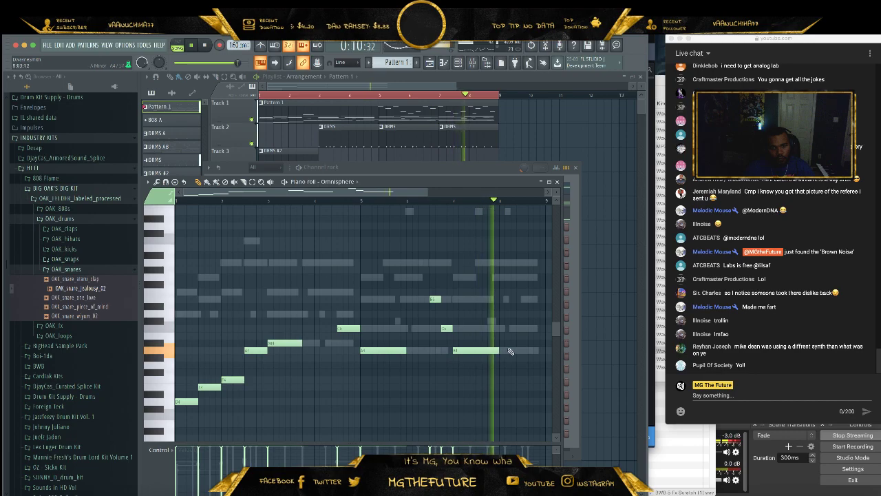
left_click_drag(528, 322, 527, 329)
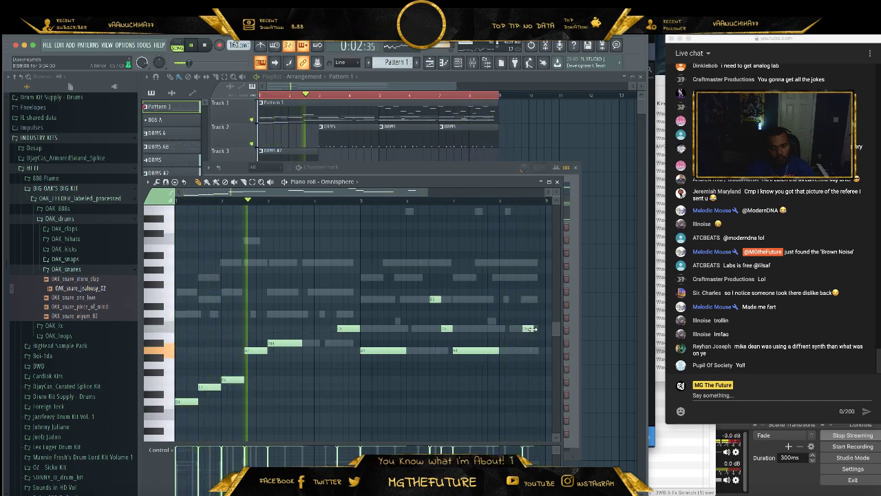
- Lengthen the last note in bar 8 to half a bar, try it at D4 and D5, settle on C5 and close the piano roll
mouse_move(362, 194)
left_mouse_down()
mouse_move(404, 200)
mouse_move(376, 199)
left_mouse_up()
left_click_drag(506, 330, 505, 412)
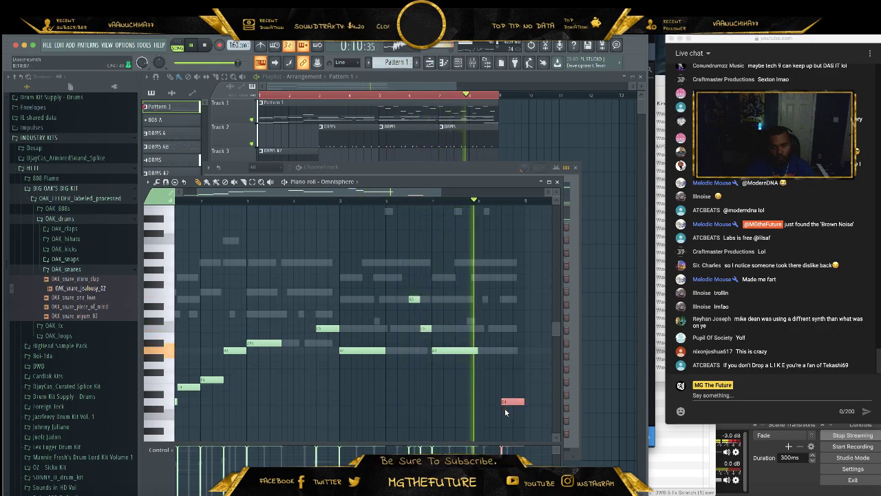
key("ctrl+Up")
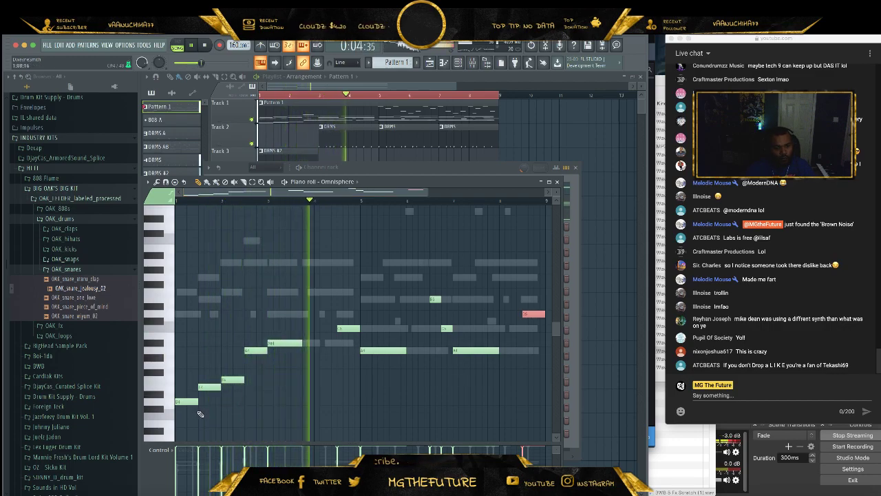
left_click_drag(270, 192, 364, 197)
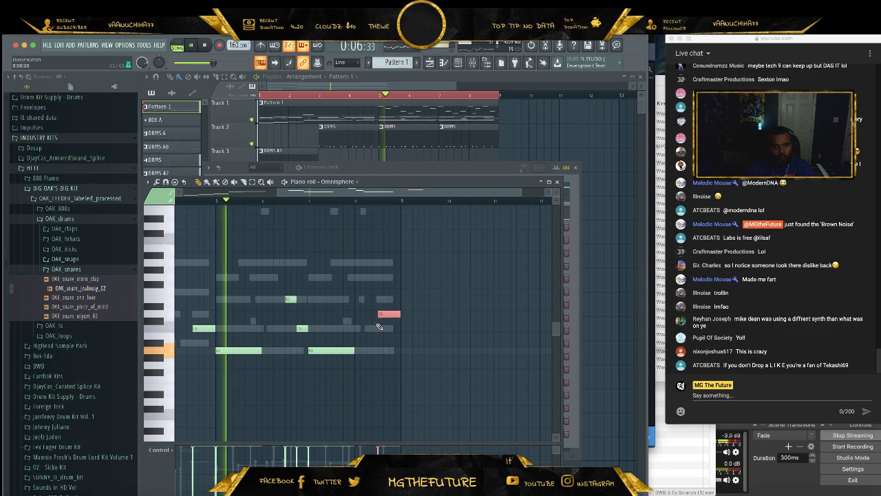
left_click_drag(385, 315, 393, 425)
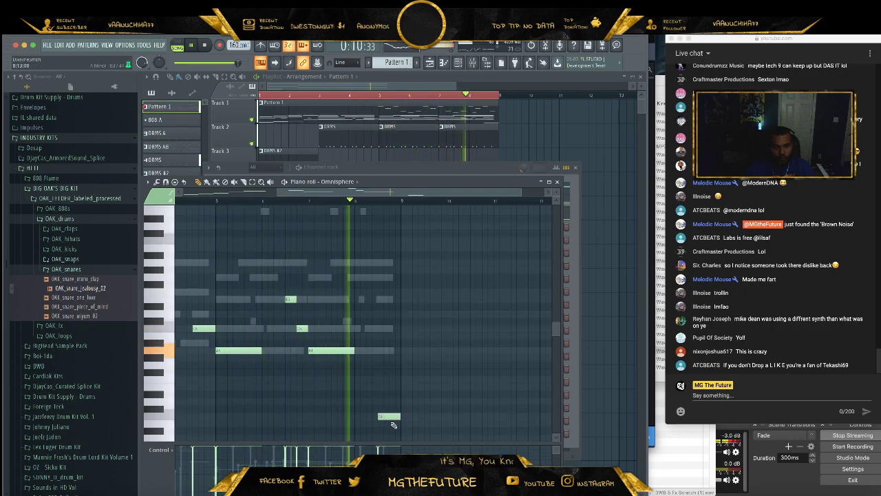
left_click_drag(398, 397, 398, 427)
key("ctrl+Up")
right_click(355, 281)
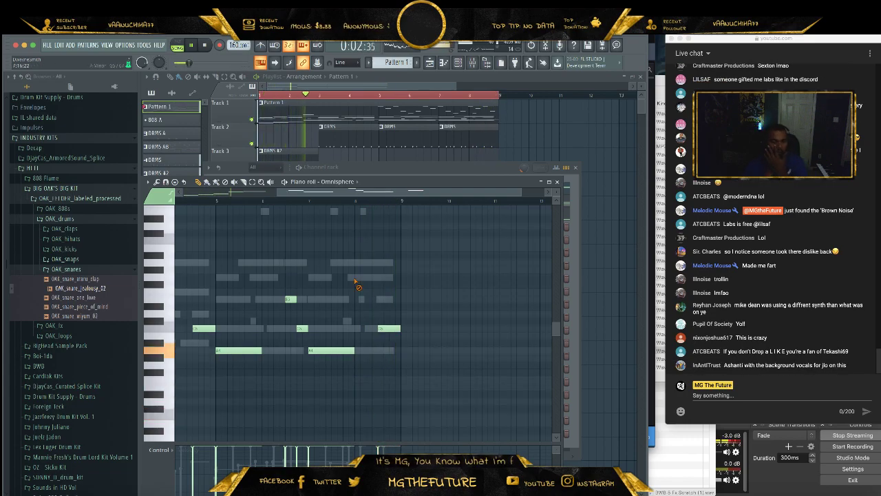
left_click_drag(375, 192, 304, 192)
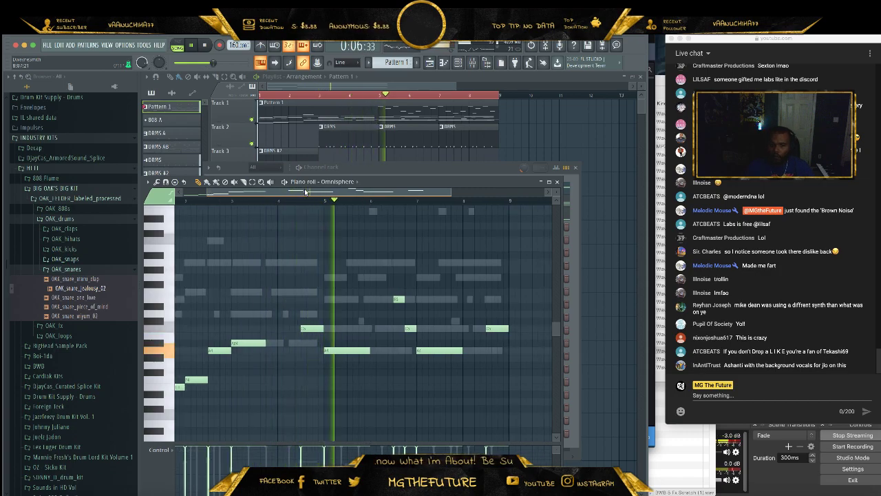
left_click(557, 181)
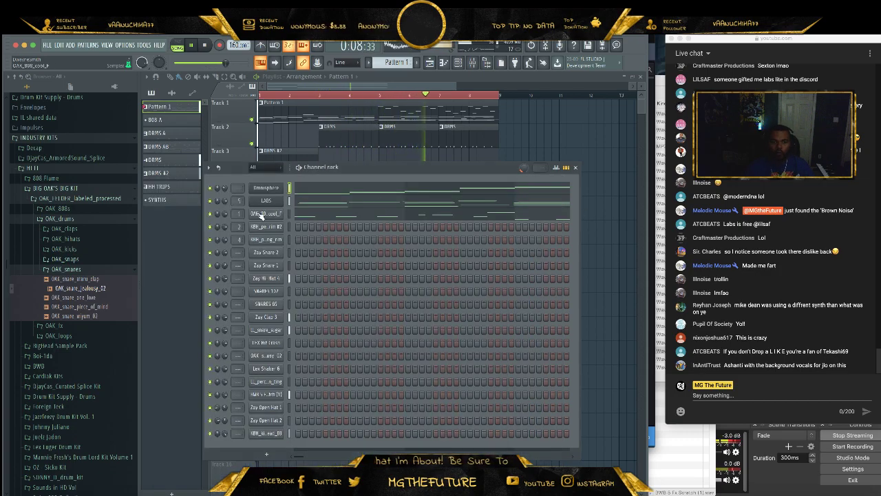
- Insert a new Analog Lab 4 instrument channel into the channel rack
right_click(261, 214)
mouse_move(342, 247)
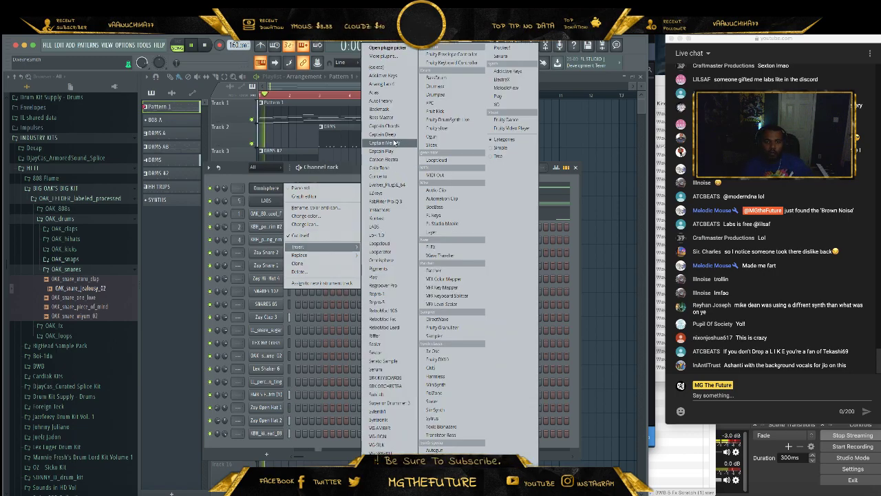
left_click(396, 86)
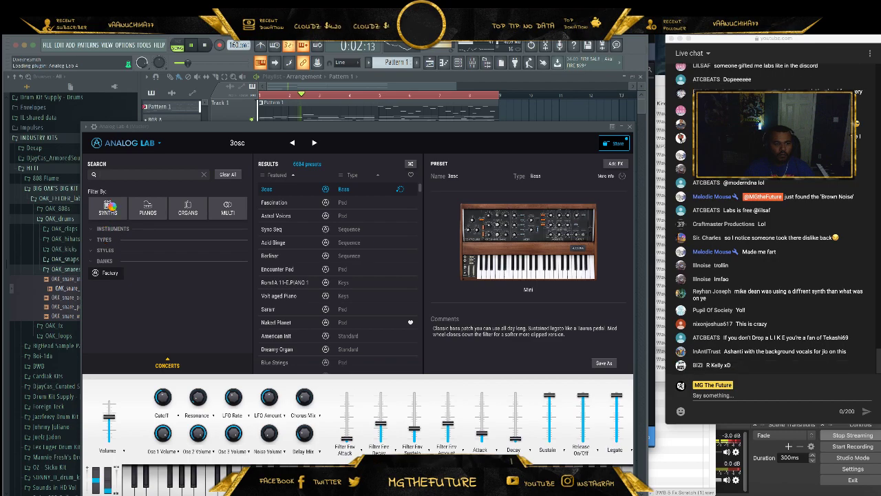
- Filter the Analog Lab presets to Mellotron synths, load Blue Monday Male Choir, close the plugin and start playback
left_click(97, 229)
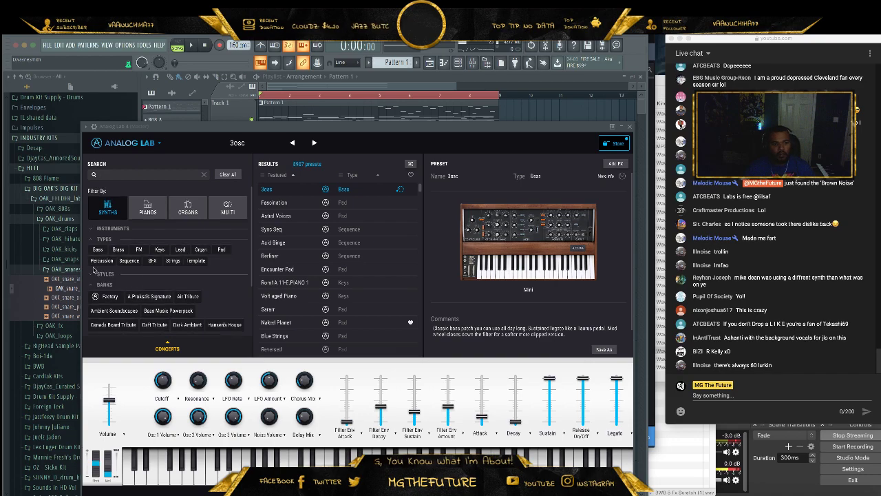
left_click(98, 227)
left_click(195, 257)
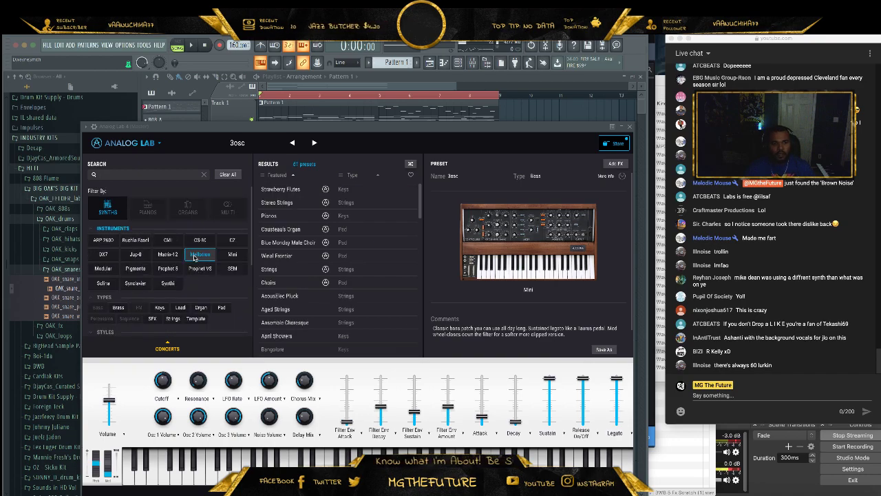
left_click(279, 246)
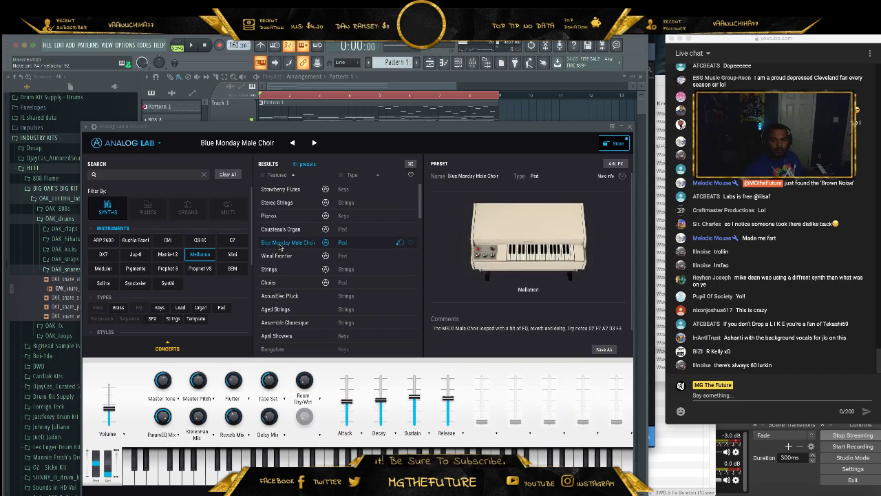
left_click(630, 127)
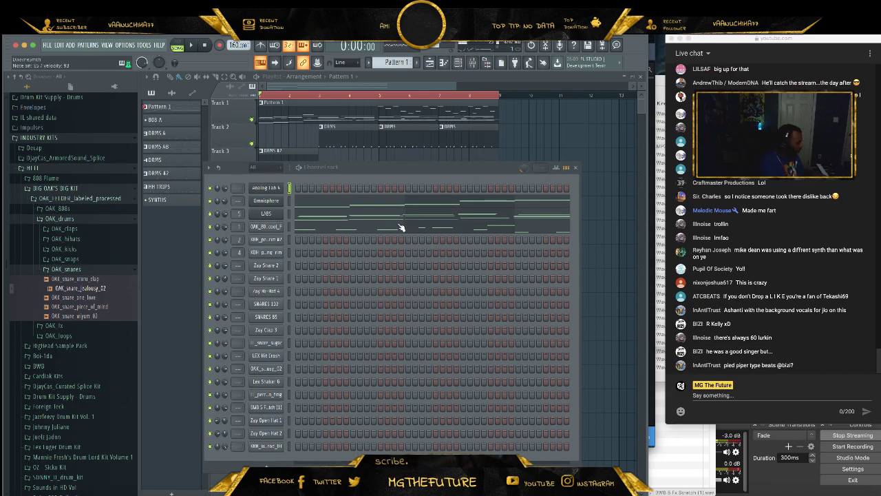
key("space")
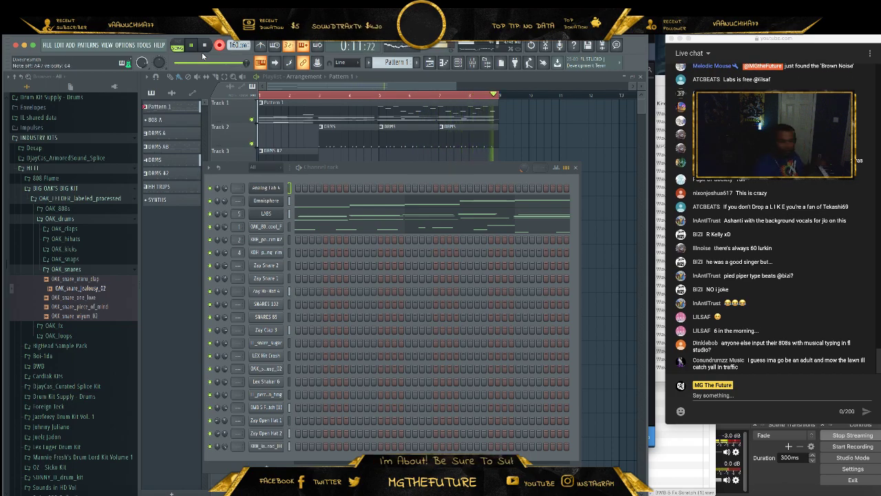
- Finish recording the sustained choir chords, select all the Analog Lab 4 notes in the piano roll during playback, and close it
key("space")
key("space")
left_click(310, 189)
key("super+a")
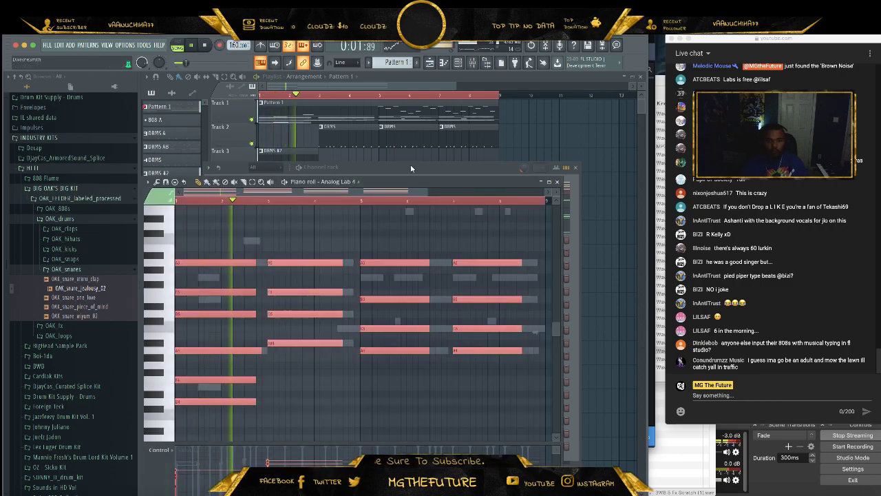
left_click(558, 182)
- Record a rising D, E, F, A run under the opening choir chord, reopen the Analog Lab 4 piano roll and disarm recording
key("space")
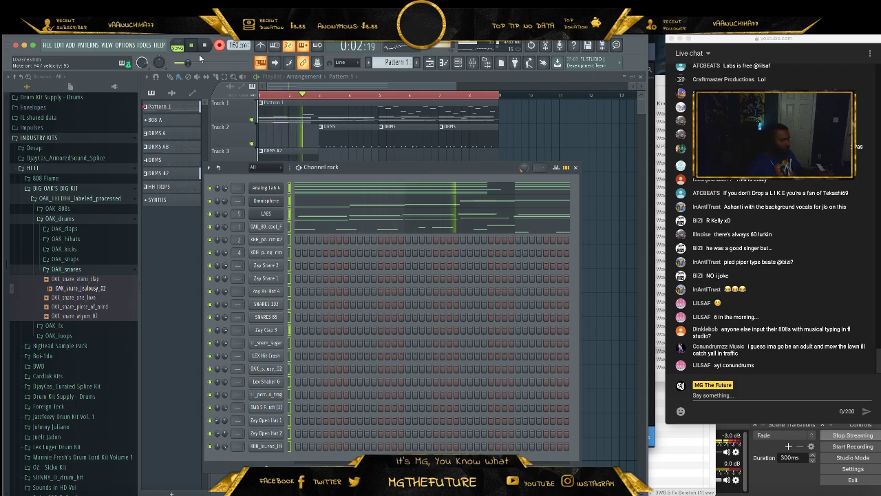
key("space")
left_click(331, 191)
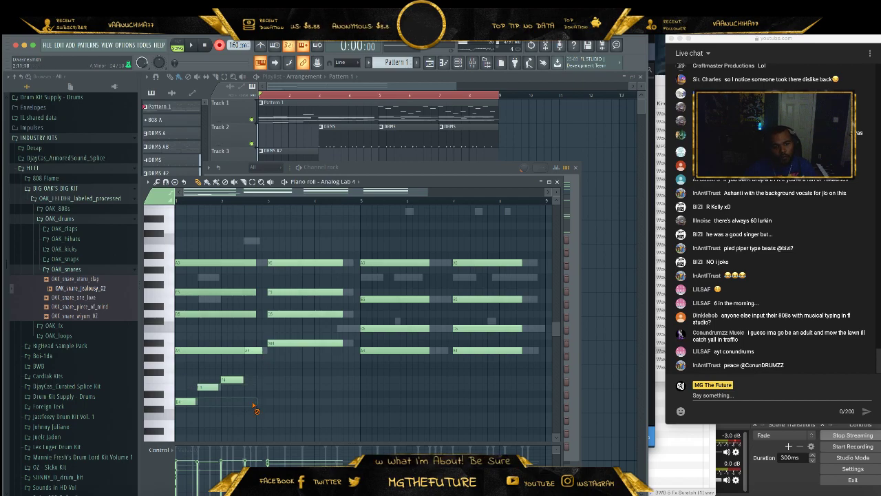
left_click(220, 45)
- Try the long A note in the opening choir chord at G# during playback, and move it back to A
key("space")
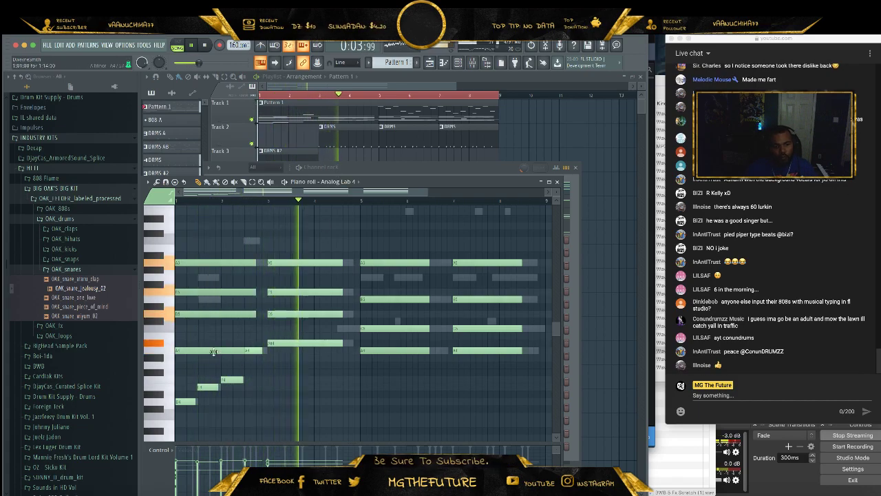
left_click_drag(215, 352, 216, 358)
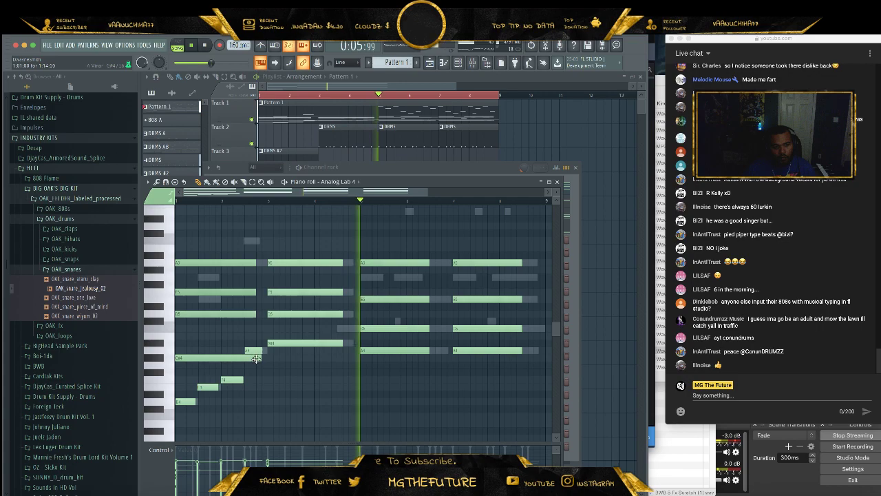
left_click_drag(228, 357, 227, 350)
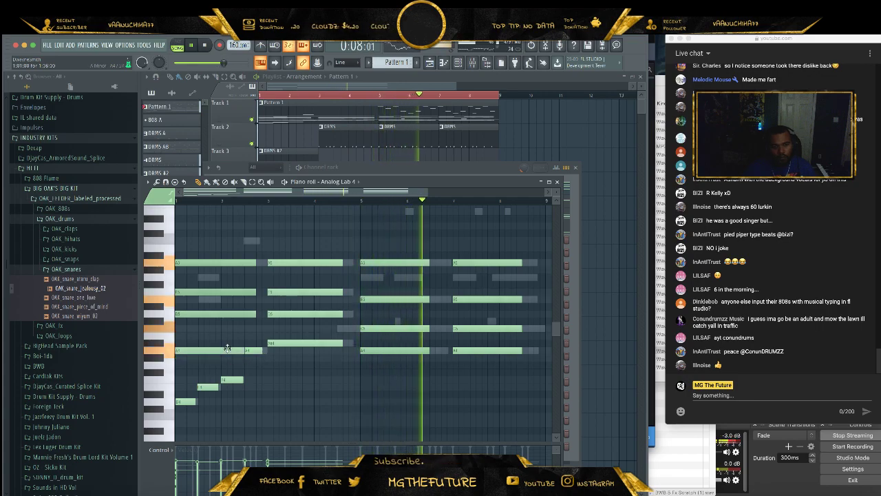
- Close the Analog Lab 4 piano roll and select the DRMS AB pattern for the playlist
left_click(558, 181)
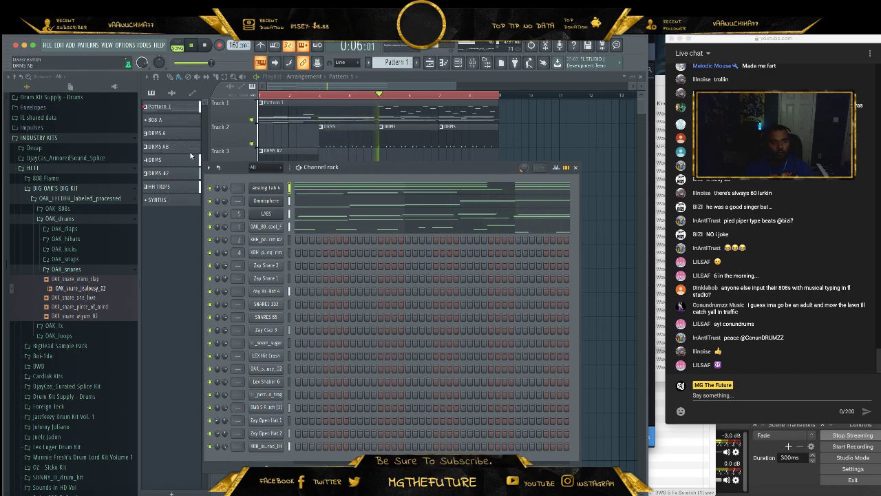
left_click(172, 145)
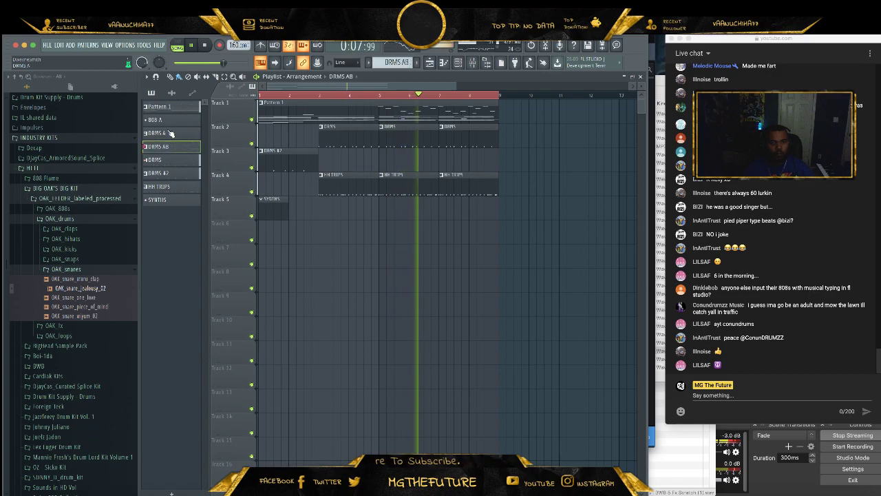
- Open the DRMS clip's pattern in the channel rack and audition the LL_percussion_ting and LEX Hit Crash samples
double_click(330, 129)
left_click(558, 183)
left_click_drag(476, 169, 493, 142)
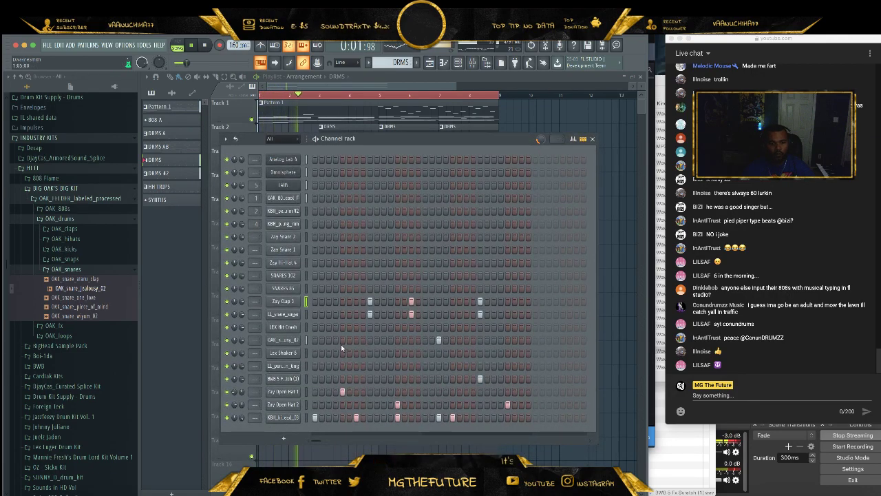
left_click(284, 366)
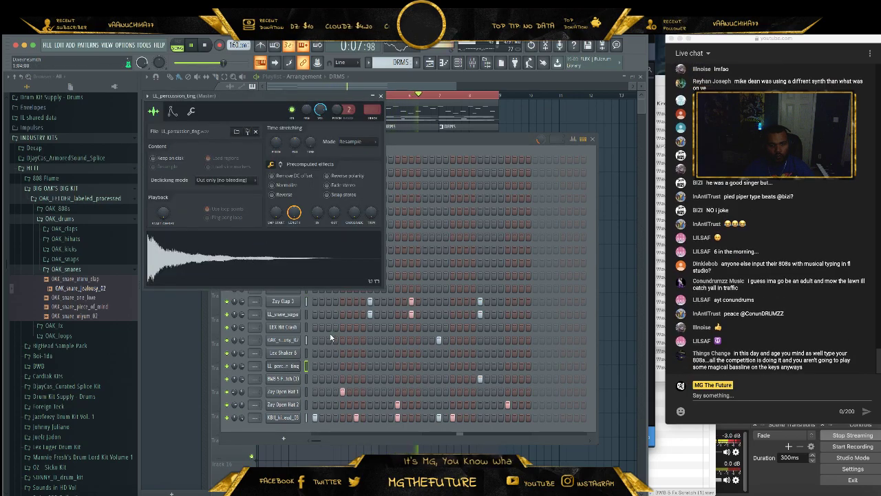
left_click(295, 329)
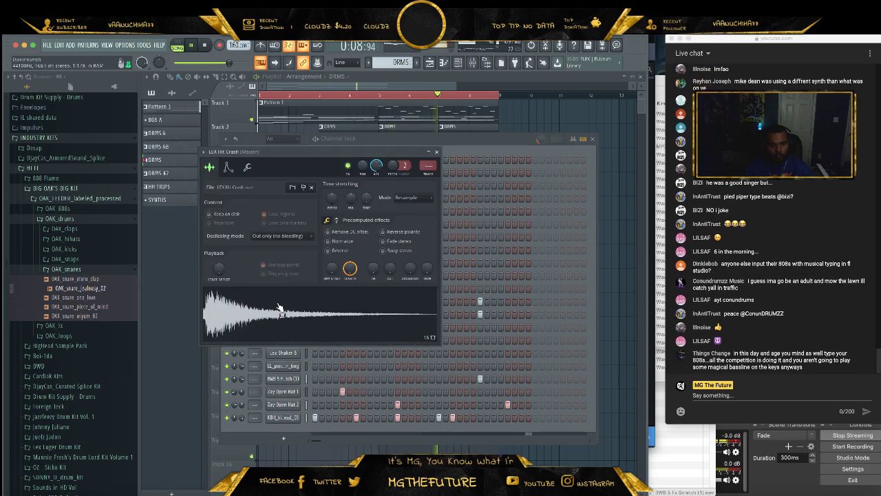
left_click(437, 152)
- Open Pattern 1 in the channel rack and try a kick hit at step 33
left_click(168, 107)
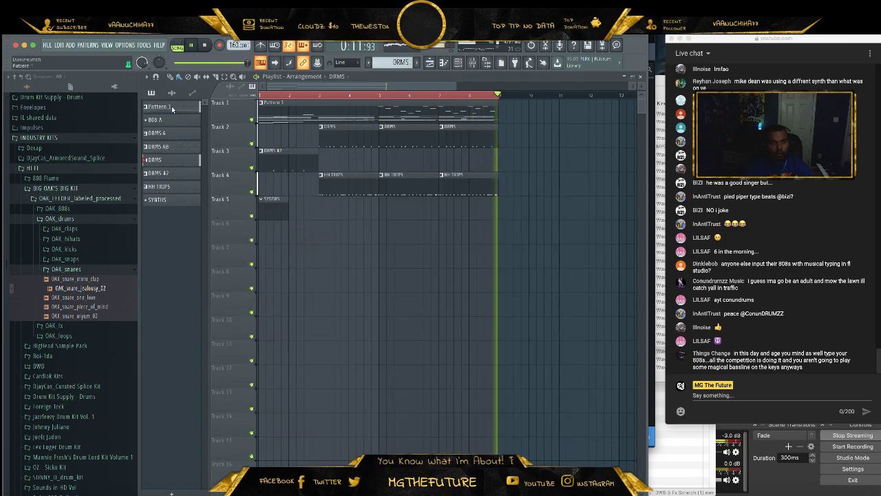
left_click(460, 63)
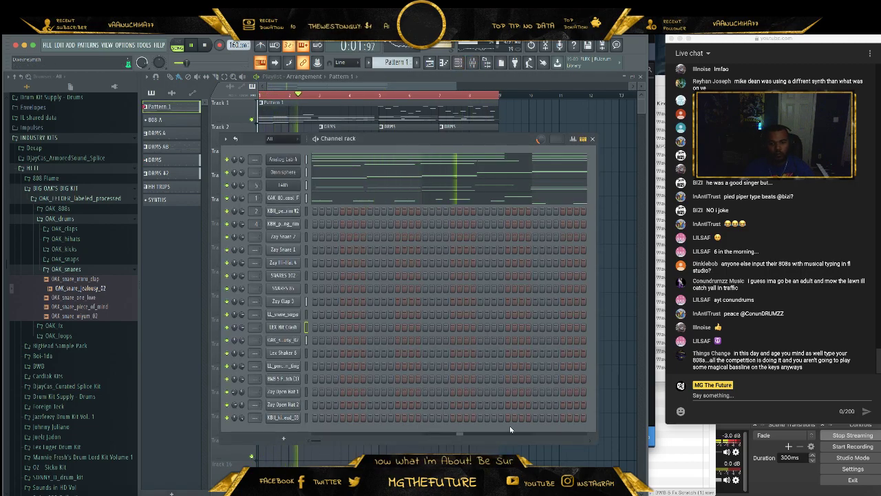
left_click(536, 417)
left_click(535, 418)
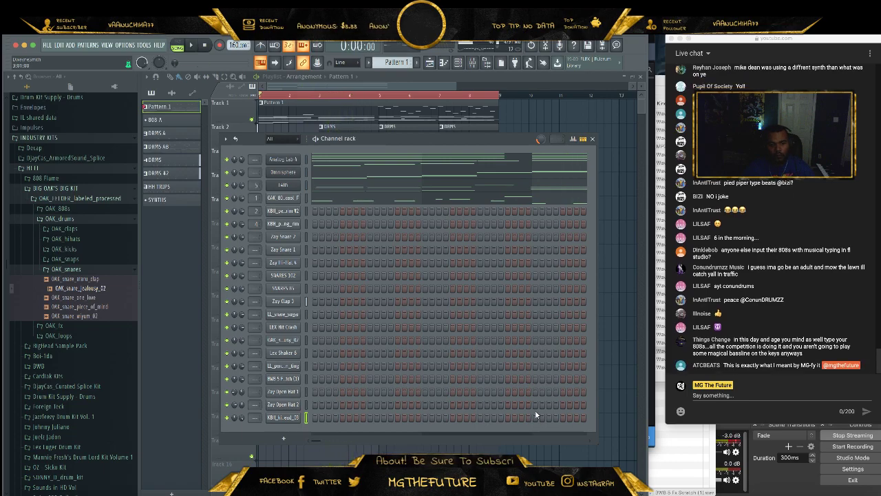
- Audition the LL_snare_sugar and LL_percussion_ting samples and try a ting hit at step 33 of Pattern 1
left_click(283, 314)
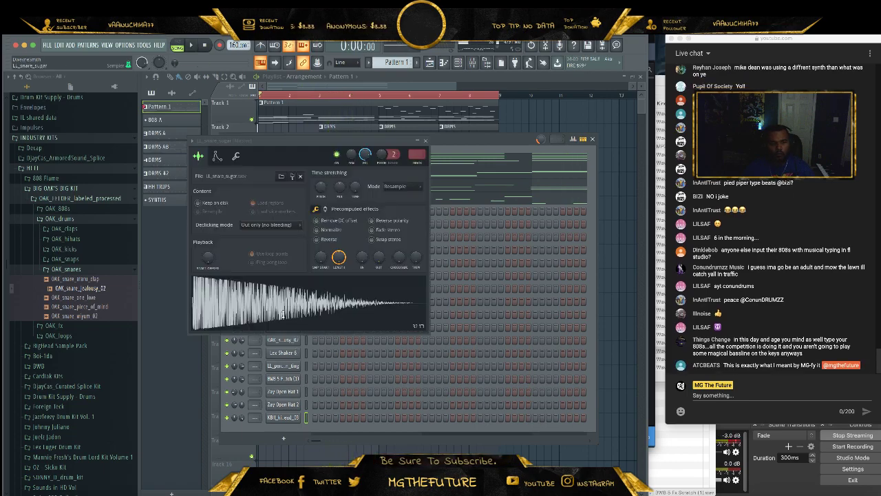
left_click(285, 364)
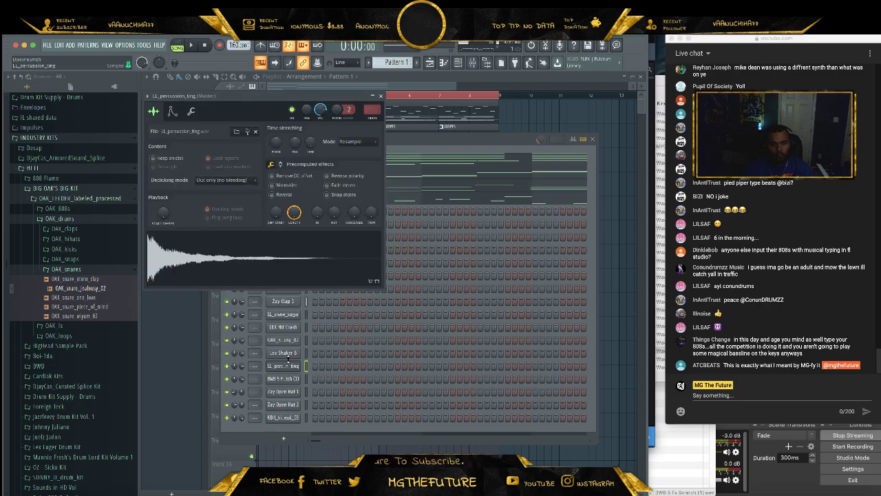
left_click(533, 367)
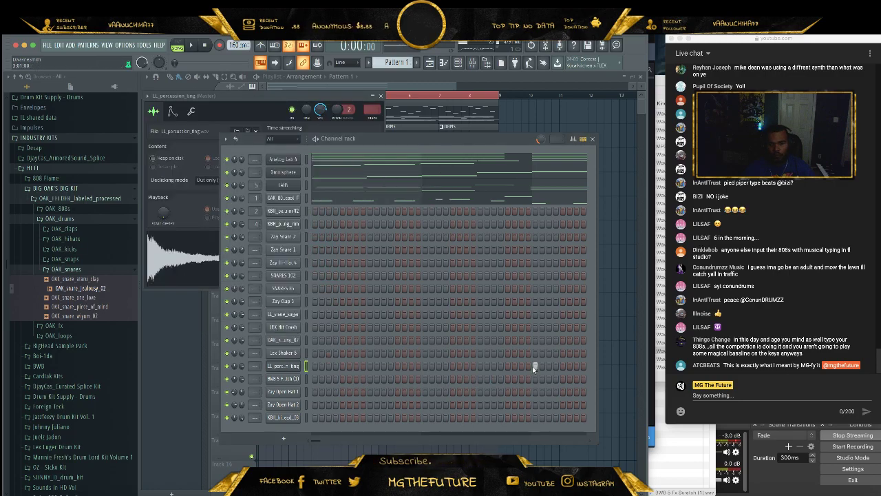
- Audition the BWB 5 Fx Scratch (1), Zay Open Hat 1, Zay Open Hat 2 and kick samples
left_click(283, 379)
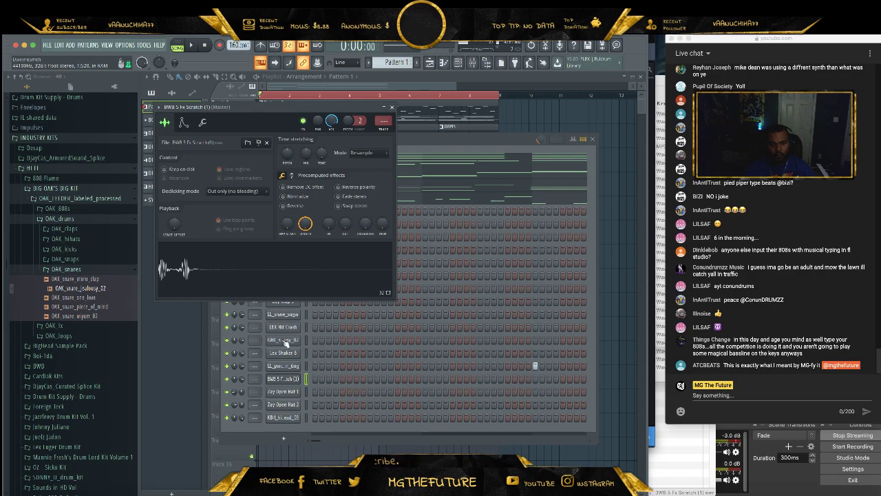
left_click(283, 392)
left_click(290, 406)
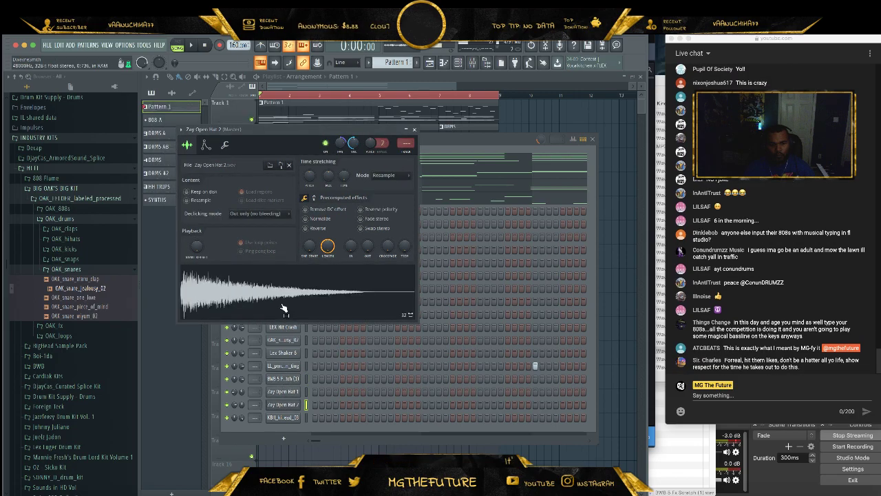
left_click(283, 417)
left_click(436, 151)
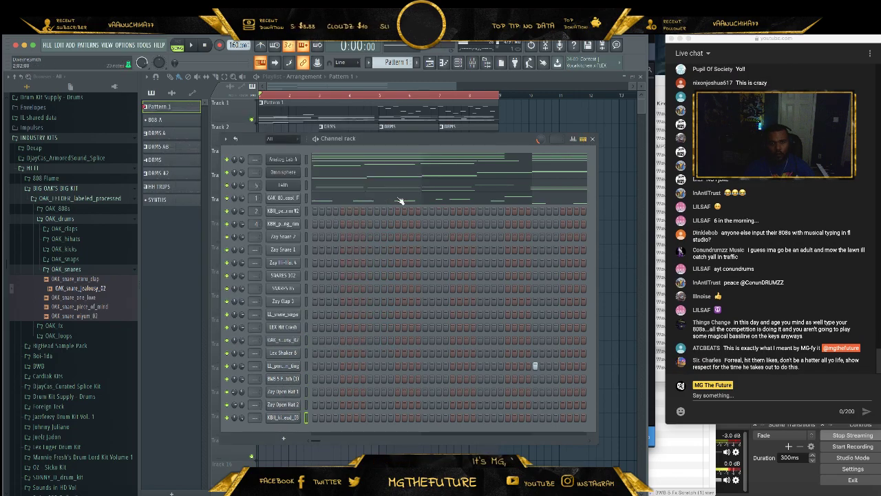
- Place a LEX Hit Crash hit at step 33 of Pattern 1, replacing the percussion ting hit, and play the arrangement
left_click(296, 326)
left_click(532, 339)
key("space")
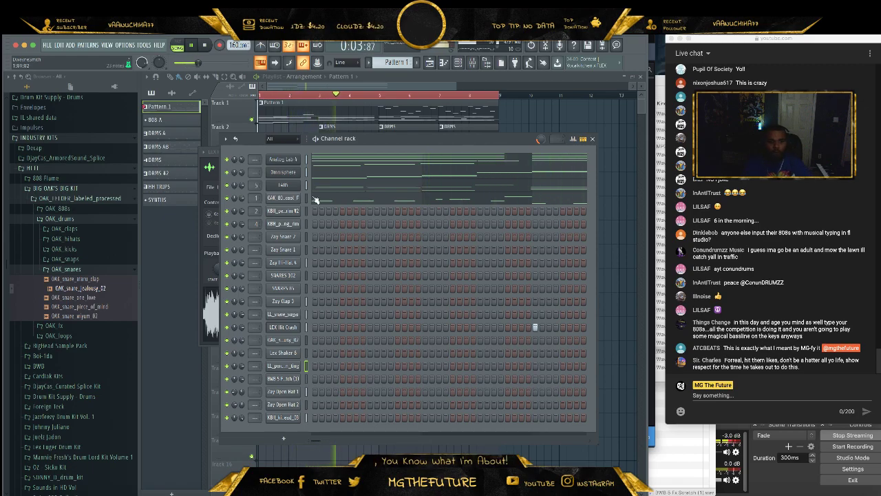
left_click(459, 64)
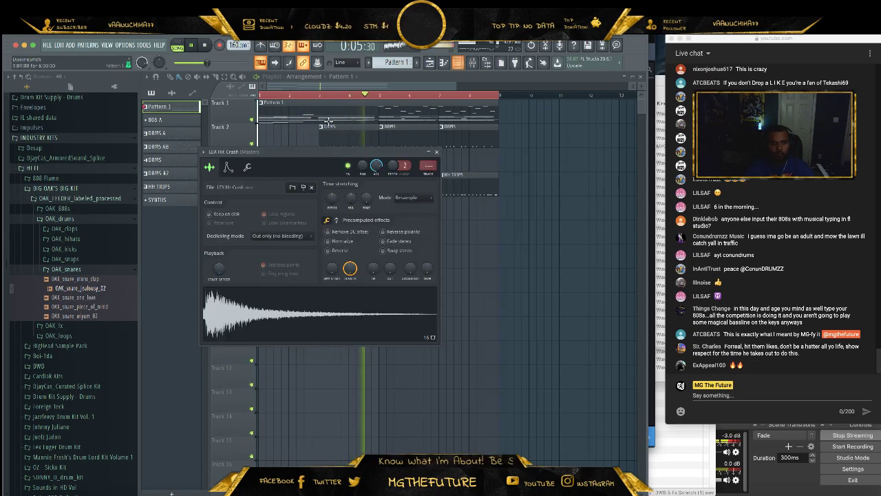
left_click(434, 151)
- Audition the OAK_snare_jealousy_02 sample from the channel rack and return to the playlist
left_click(459, 64)
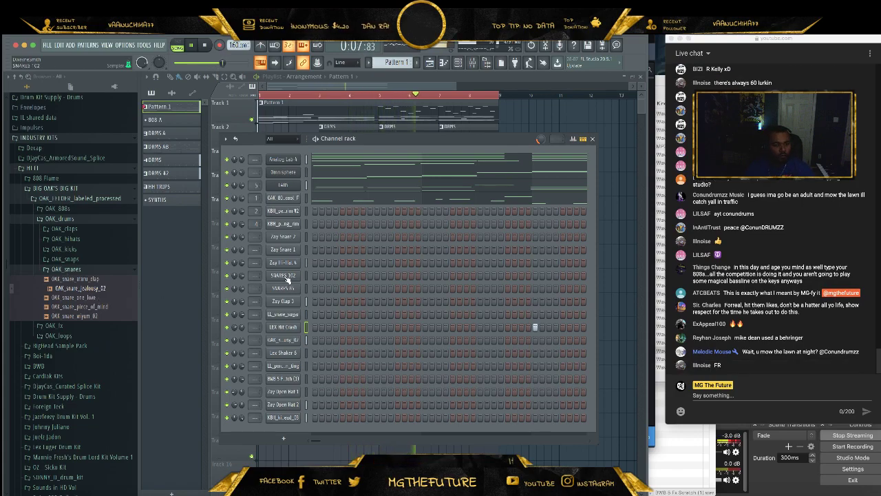
left_click(294, 342)
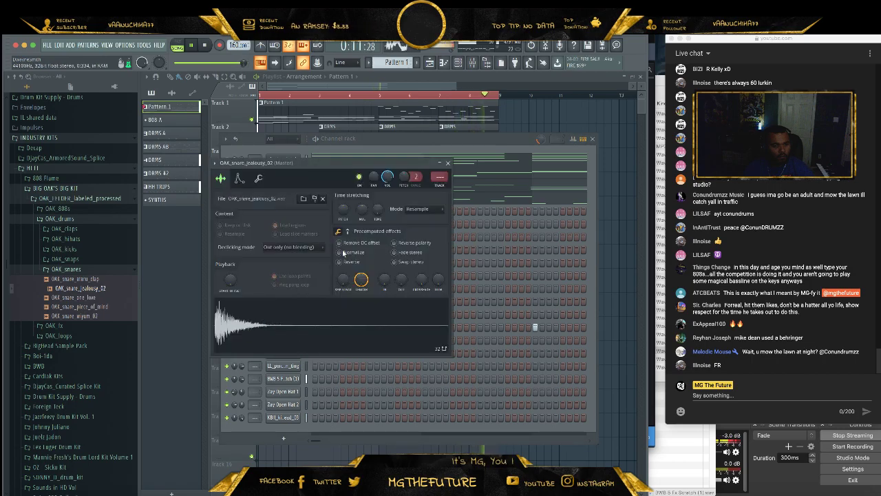
left_click(448, 163)
right_click(565, 112)
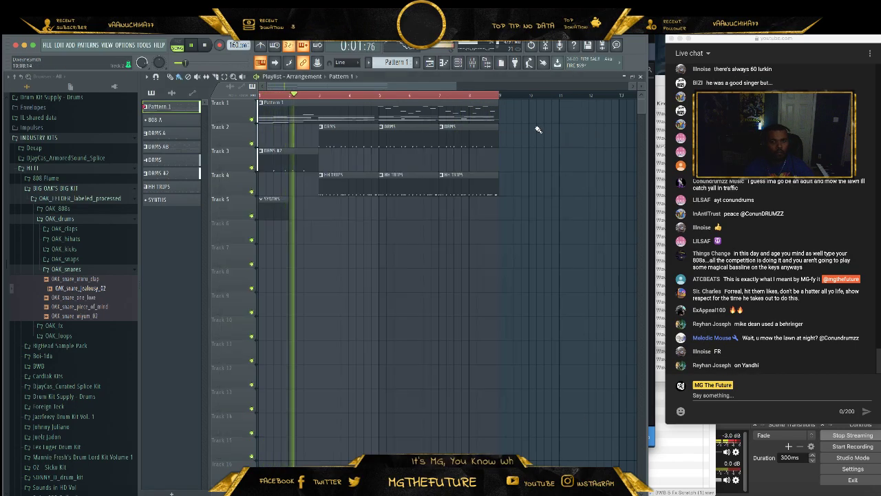
- Stop playback and limit the playlist's loop region to bars 7 and 8
key("space")
left_click_drag(500, 97, 441, 96)
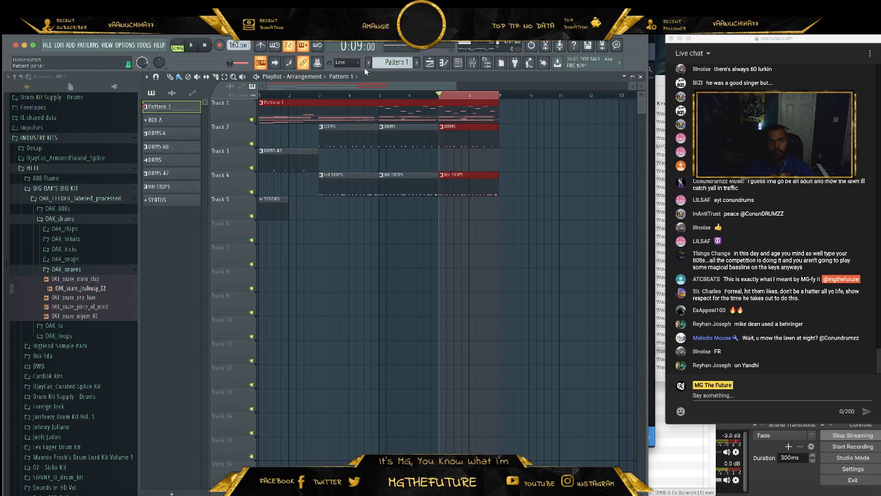
- Create a new pattern named ROLLER and place its clip on Track 5 at bar 8
left_click(418, 62)
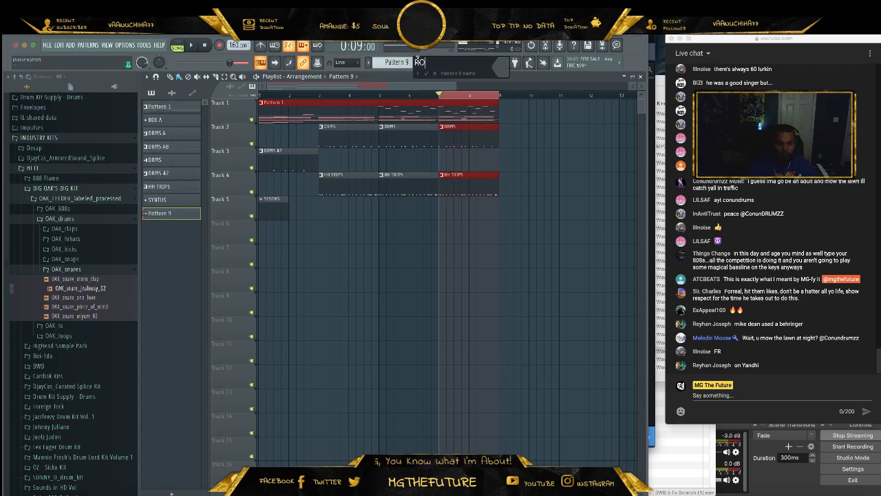
key("Return")
left_click(475, 207)
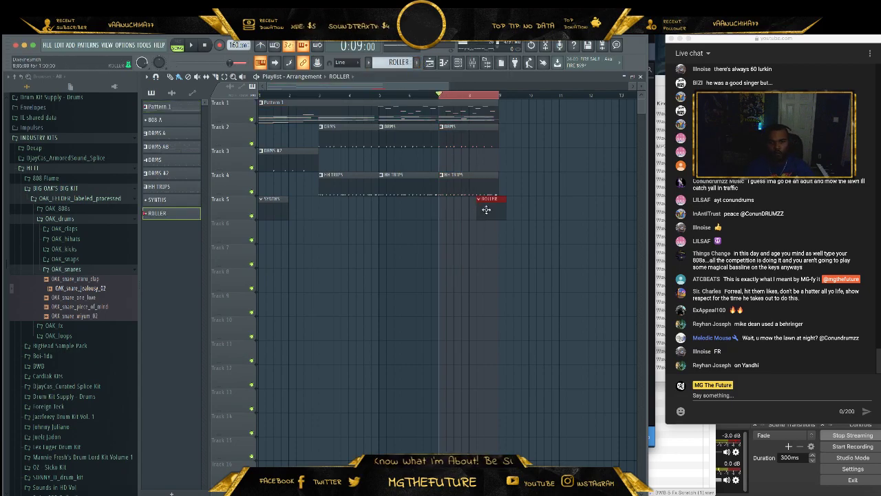
left_click_drag(480, 208, 487, 209)
- Show ROLLER's channels, play the looped section, and check the OAK_snare_jealousy_02 sample
left_click(459, 63)
key("space")
left_click(290, 339)
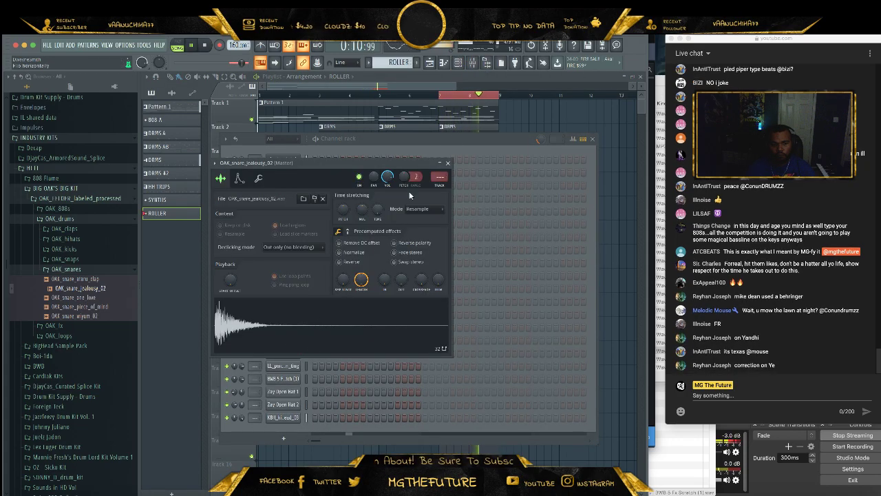
left_click(448, 162)
- Program OAK_snare_jealousy_02 hits in the ROLLER pattern at steps 1, 5, 9 and 13
left_click(315, 340)
left_click(356, 340)
left_click_drag(384, 340, 431, 344)
right_click(431, 341)
right_click(424, 341)
right_click(418, 341)
right_click(357, 341)
left_click(342, 340)
left_click(369, 340)
right_click(383, 340)
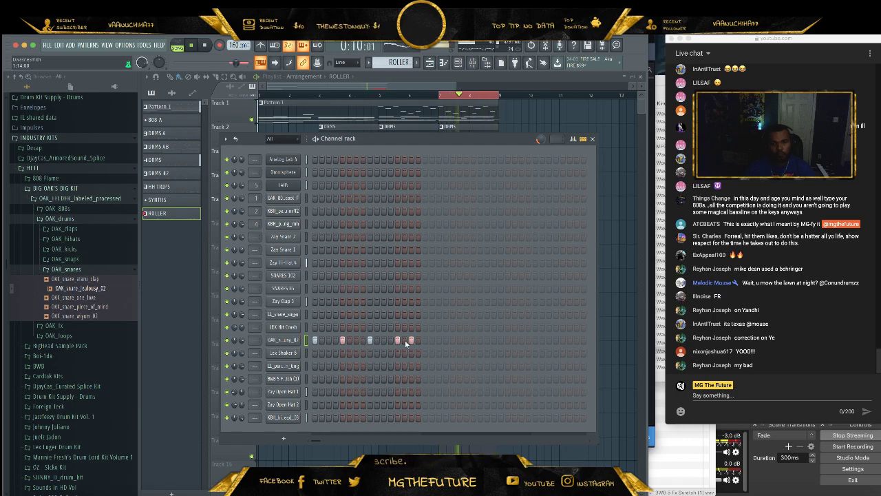
right_click(411, 340)
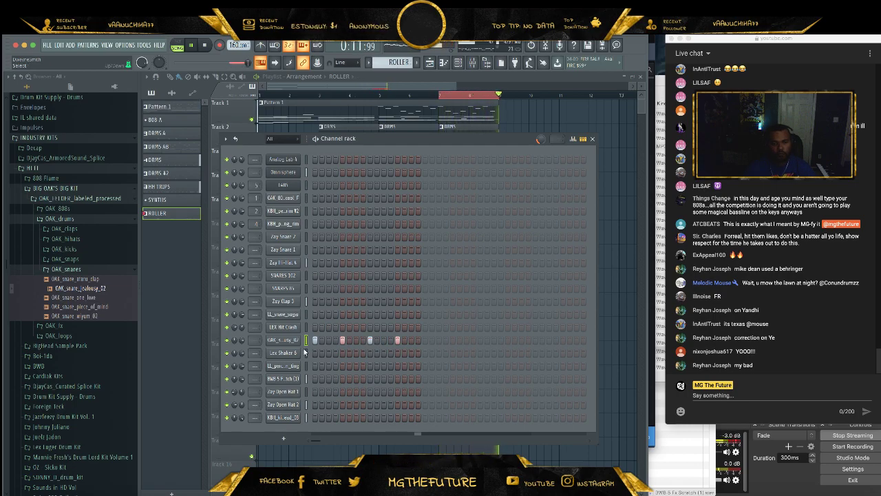
- Audition the Zay Snare 1, SNARES 102 and SNARES 85 samples
left_click(288, 252)
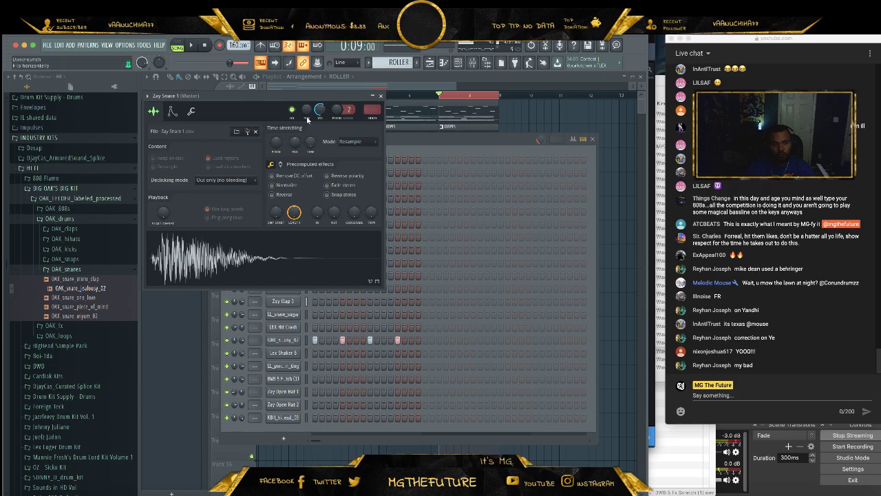
left_click_drag(308, 100, 475, 141)
left_click(283, 274)
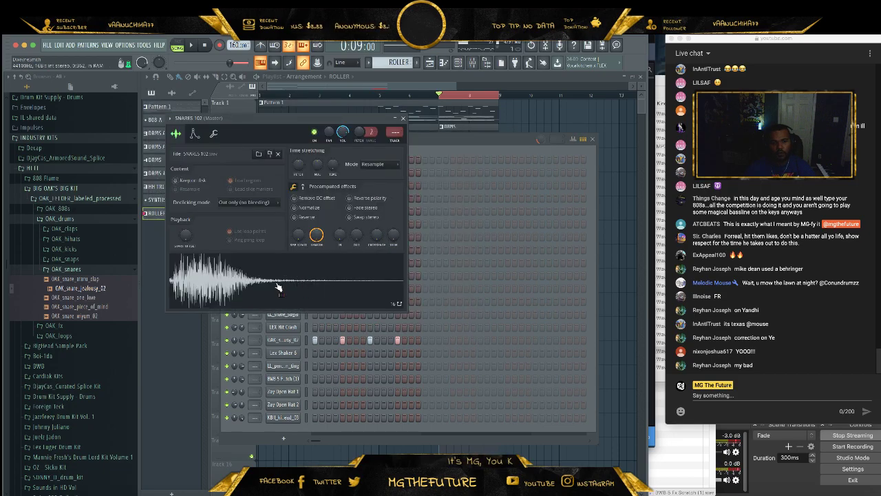
left_click_drag(326, 124, 490, 131)
left_click(285, 288)
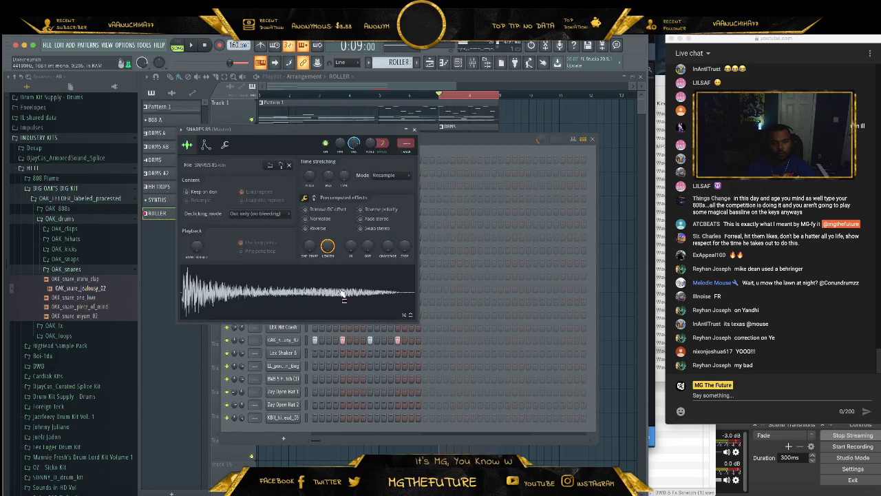
left_click(414, 129)
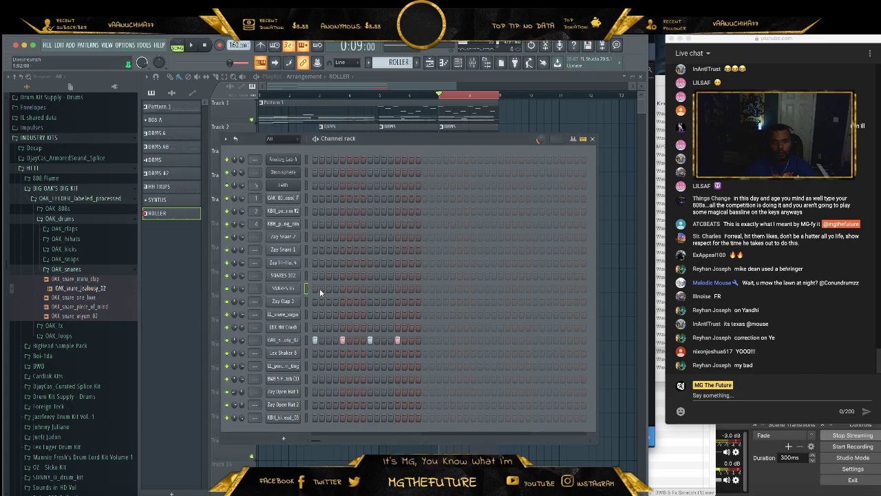
- Review the DRMS #2 pattern's steps while playing the loop, and open the DRMS pattern from its last clip
left_click(173, 173)
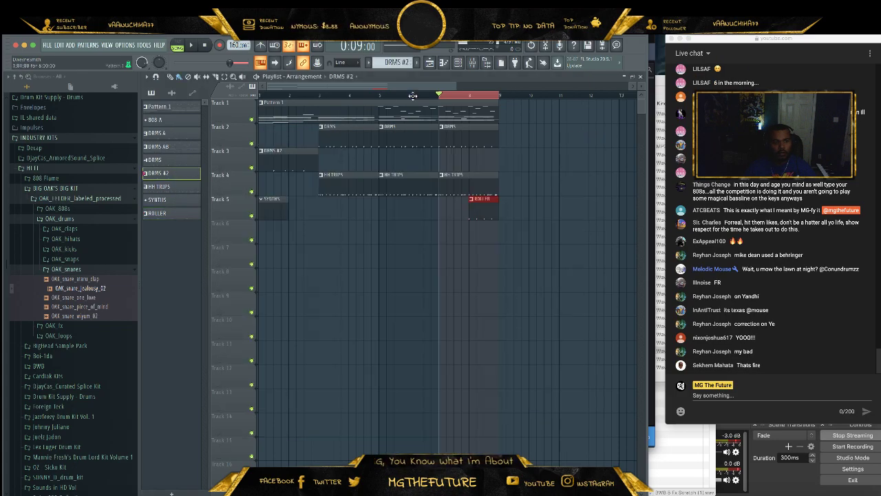
key("F6")
key("space")
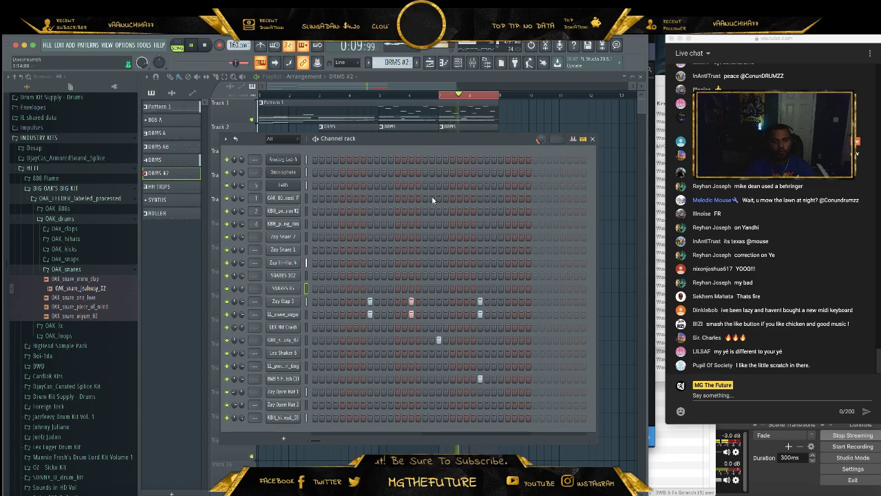
left_click(593, 139)
double_click(473, 132)
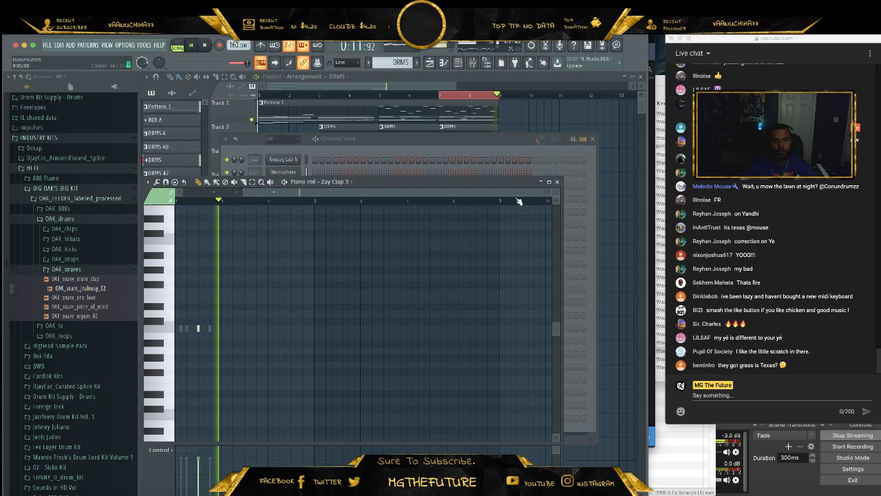
left_click(557, 181)
- Rename the DRMS pattern as VERSE DRMS
right_click(182, 166)
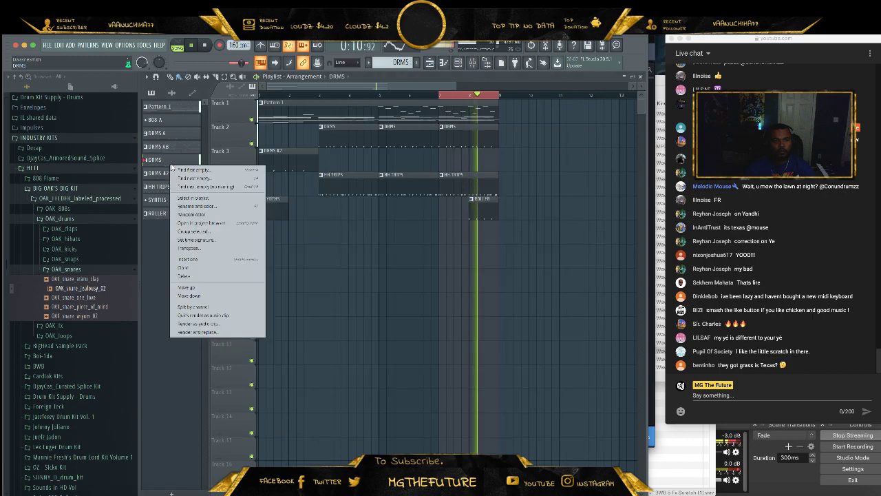
left_click(215, 206)
type("VERSE DRMS")
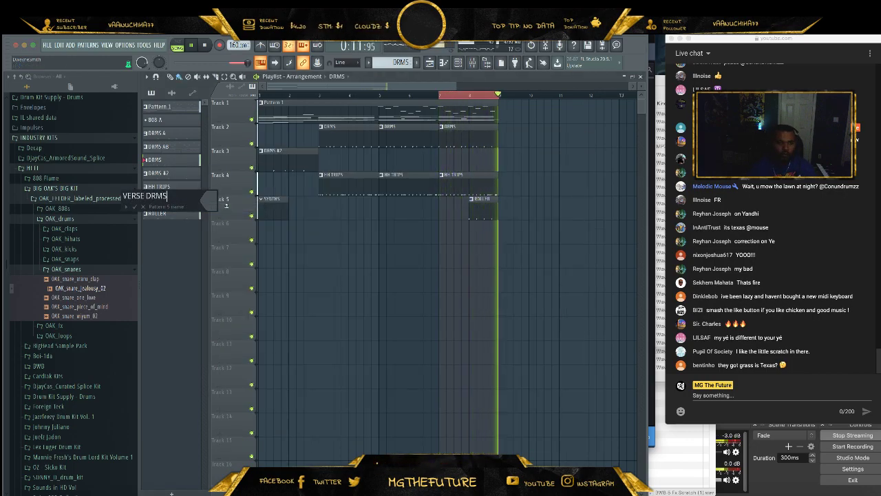
key("Return")
- Add a SNARES 85 hit at step 9 of the VERSE DRMS pattern
left_click(457, 63)
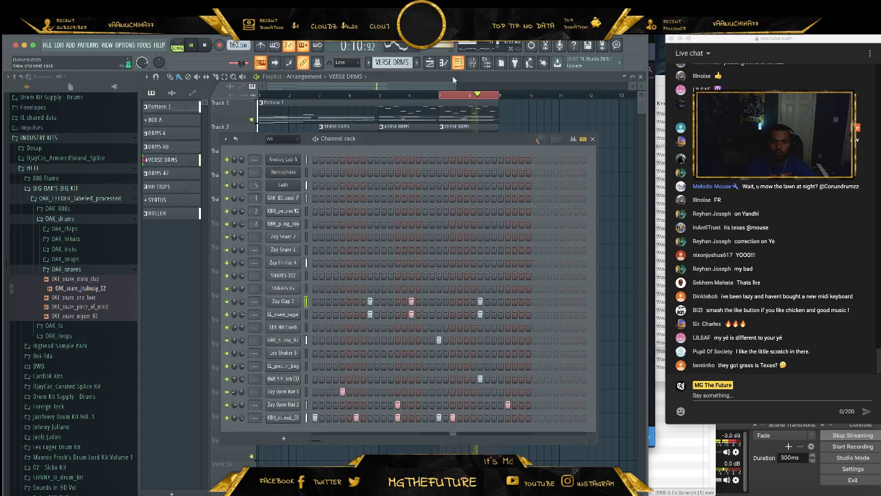
left_click(368, 289)
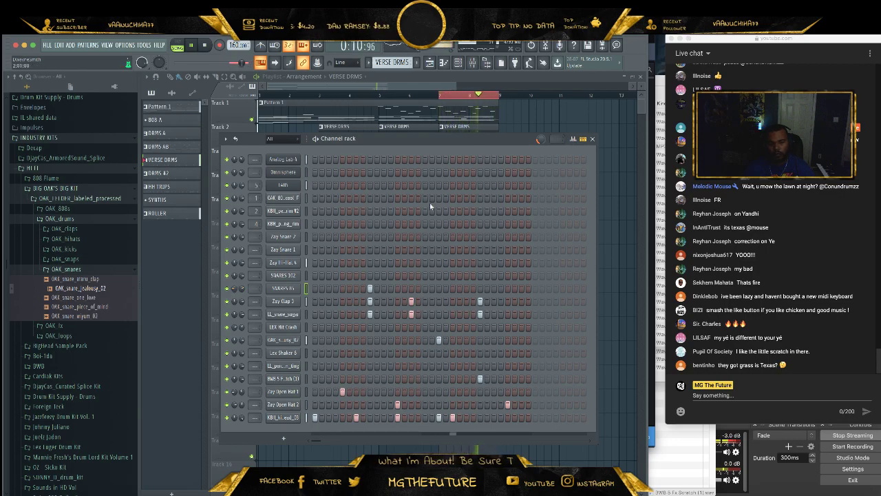
- Open the OAK_snare_jealousy_02 notes of the ROLLER pattern in the piano roll, zoomed in on the four hits
left_click(162, 200)
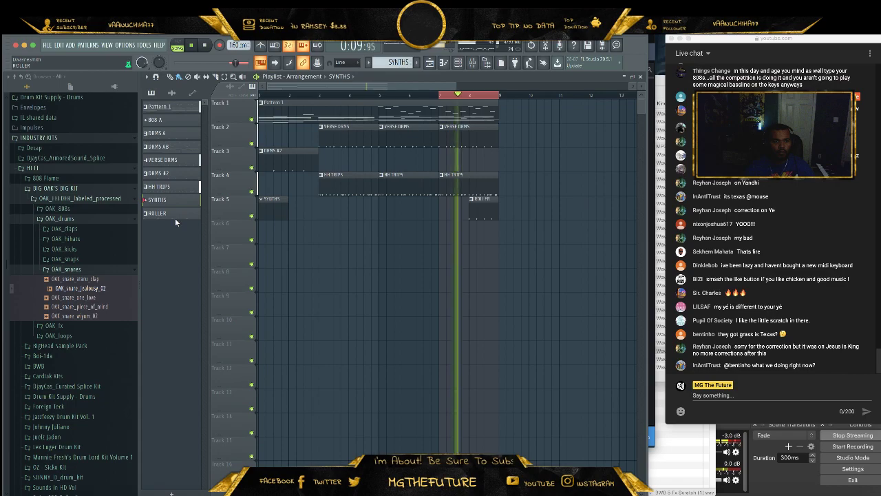
left_click(165, 213)
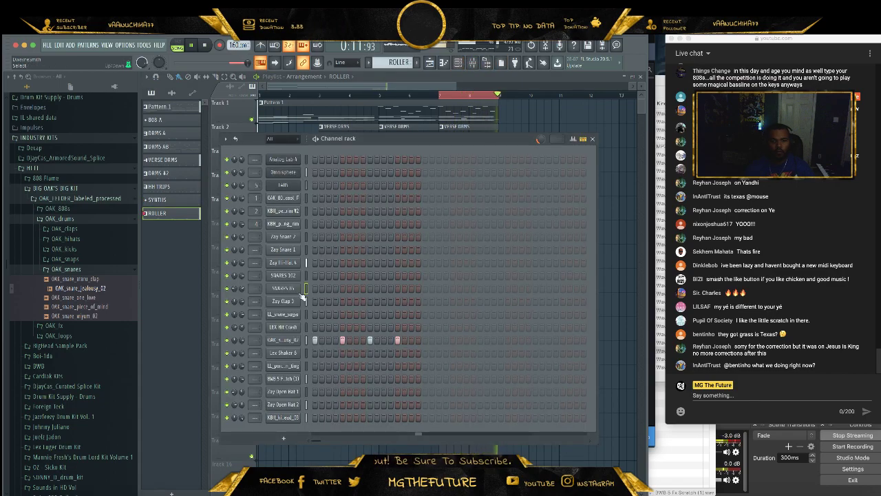
right_click(296, 339)
left_click(331, 341)
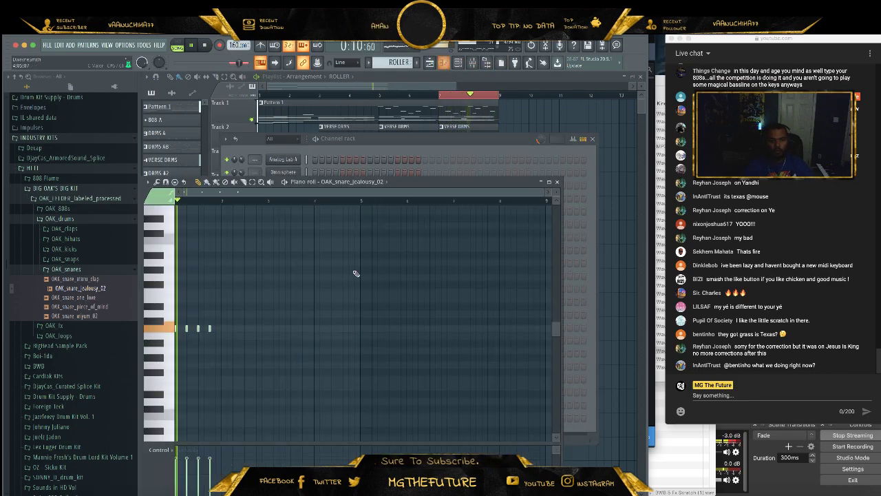
left_click_drag(546, 192, 327, 230)
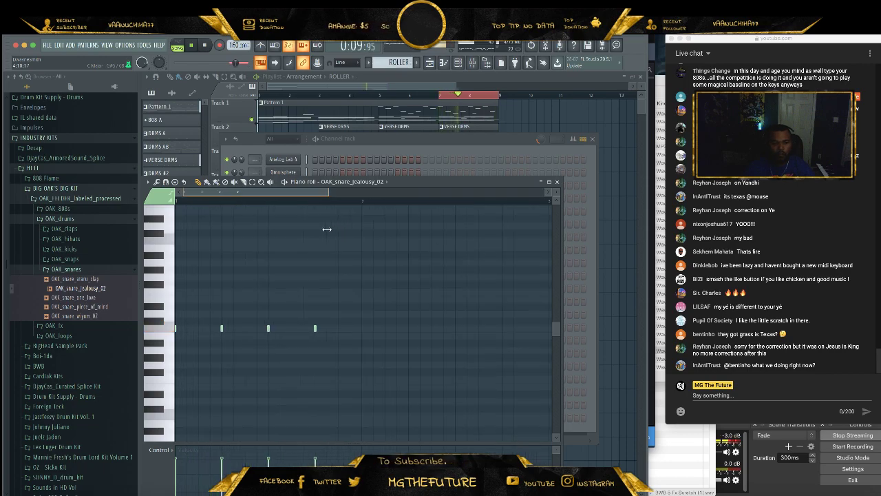
- Set the snap to 1/3 step and add two extra notes after both the third and fourth snare hits
left_click(348, 64)
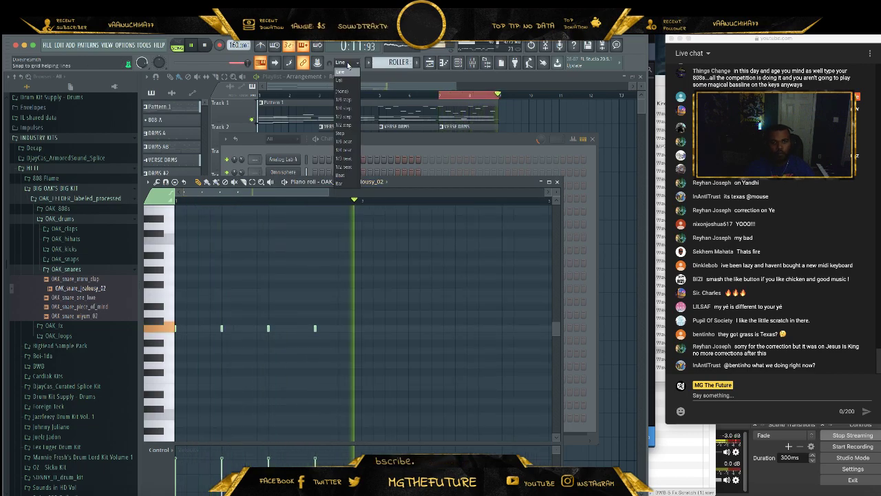
left_click(342, 117)
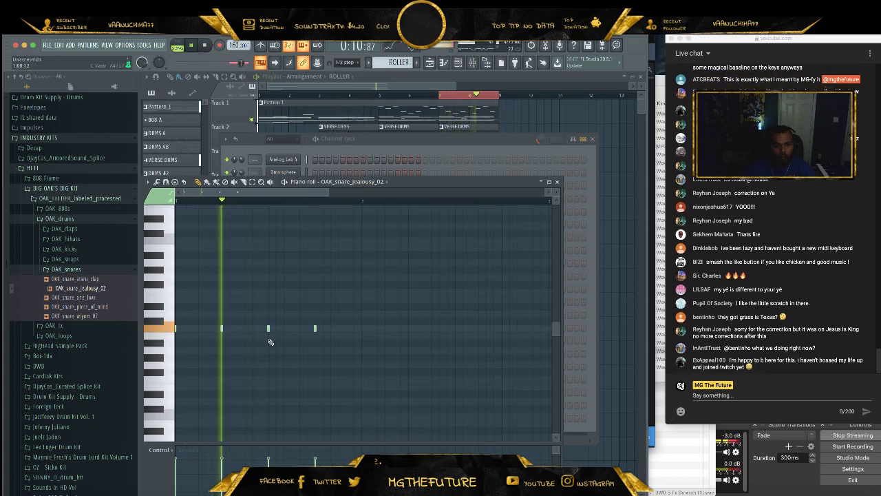
left_click(277, 330)
right_click(278, 330)
left_click(270, 331)
left_click(273, 330)
left_click(277, 330)
left_click(319, 330)
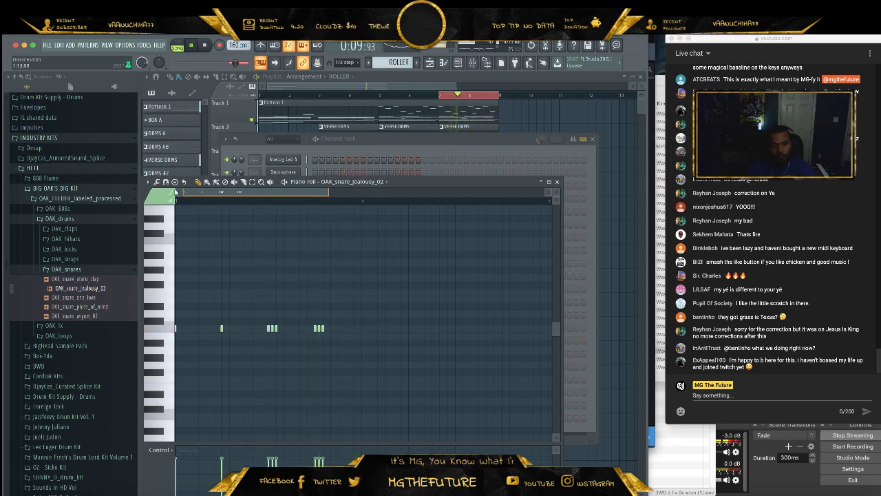
- Raise the last two three-note snare groups by four semitones and add two wider-spaced notes after the second hit
left_click_drag(356, 317, 271, 299)
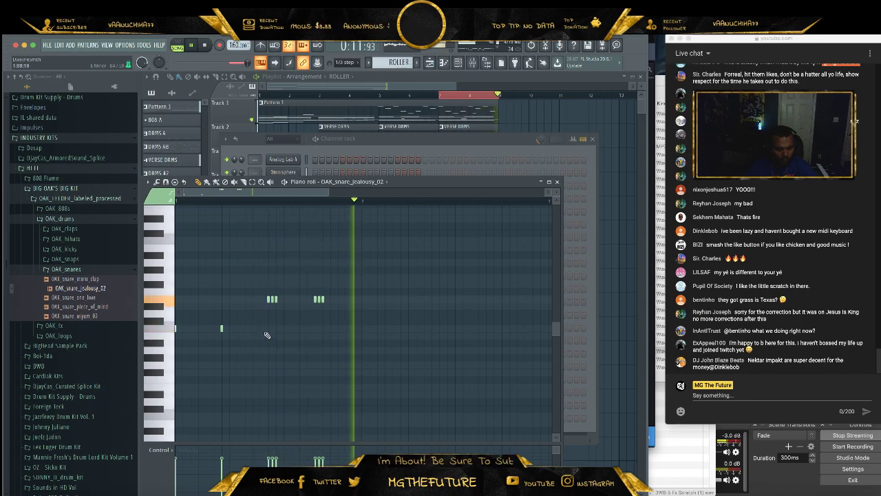
left_click(237, 328)
left_click(244, 329)
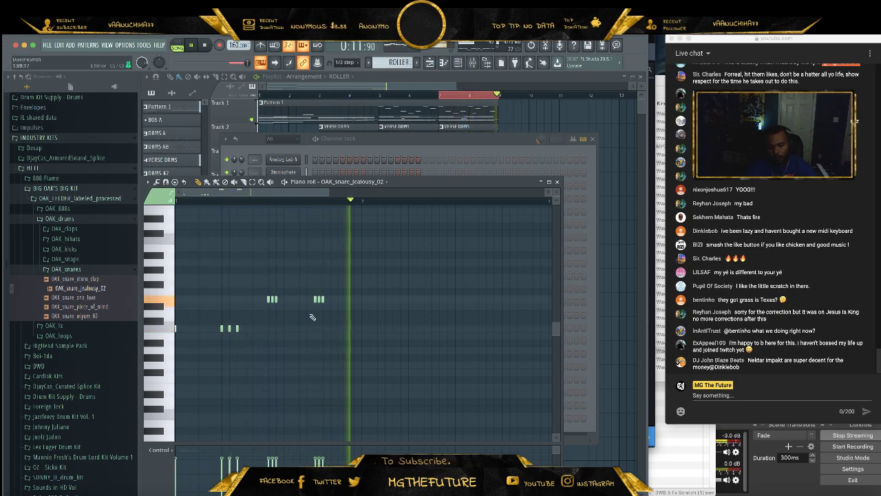
- Extend the final snare roll with three more notes, lower those three by four semitones, and close the piano roll
left_click(330, 299)
left_click(334, 299)
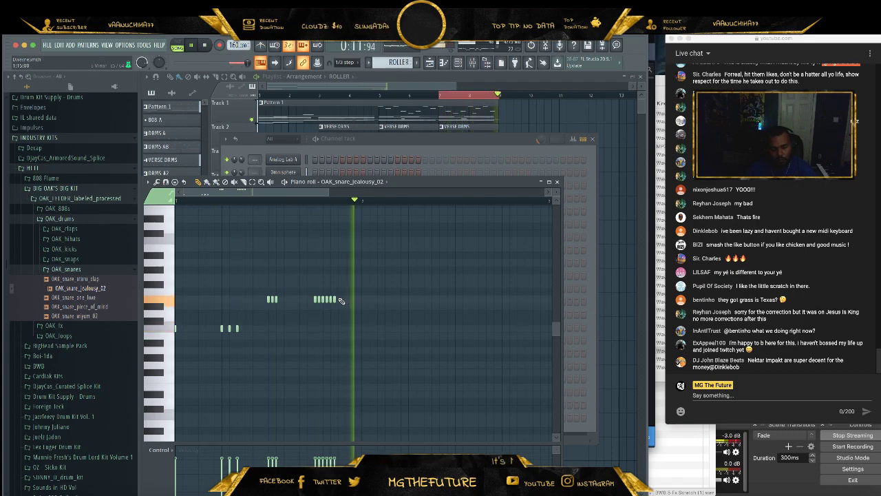
left_click_drag(344, 298, 325, 306)
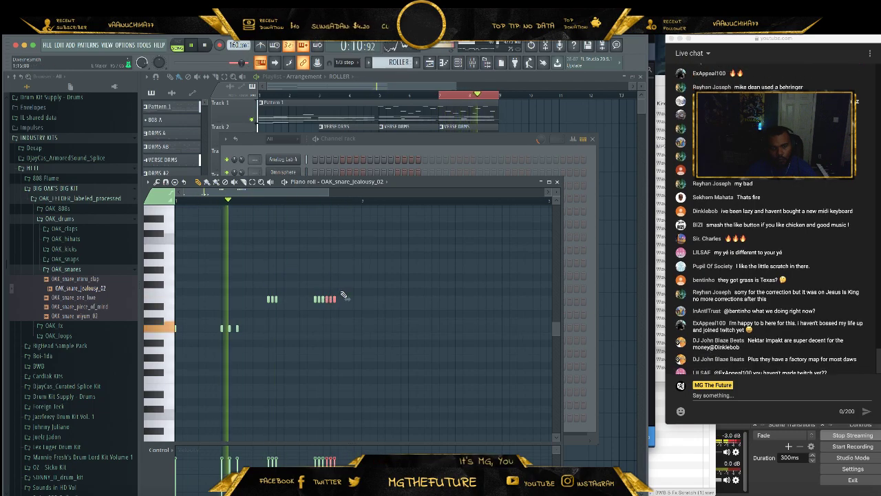
key("Down")
key("Down")
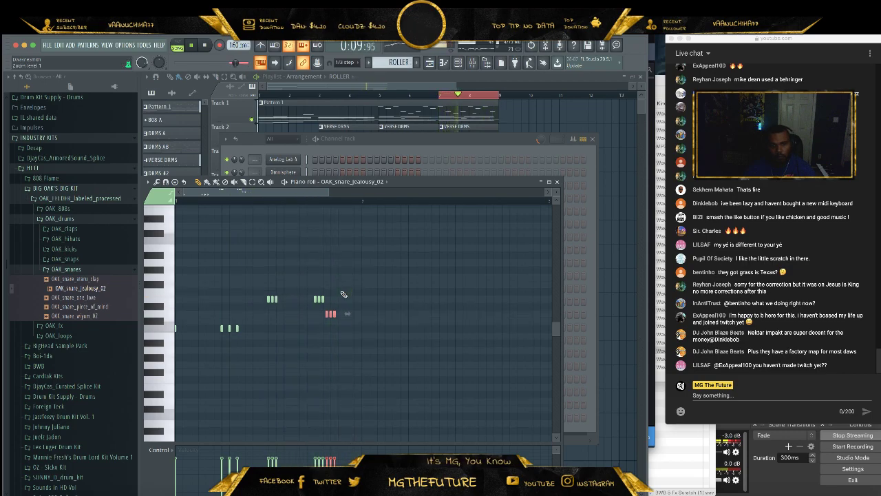
key("Down")
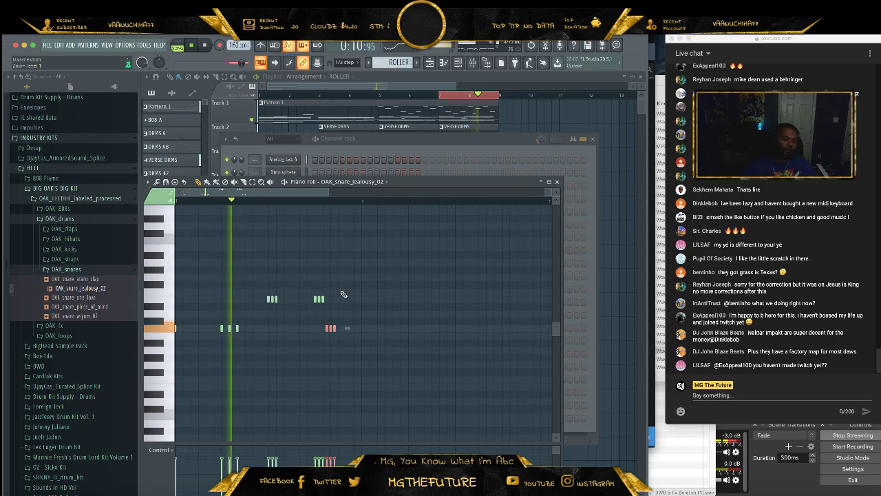
left_click(558, 183)
- Collapse the OAK_snares folder and open the BWB VOX'S folder inside the BWB 5 kit
left_click(83, 270)
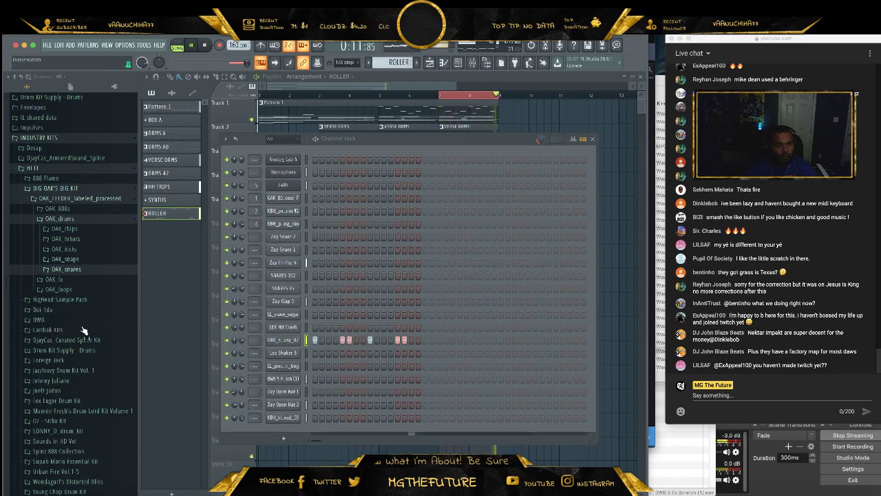
scroll(84, 334, "down", 5)
scroll(78, 335, "up", 2)
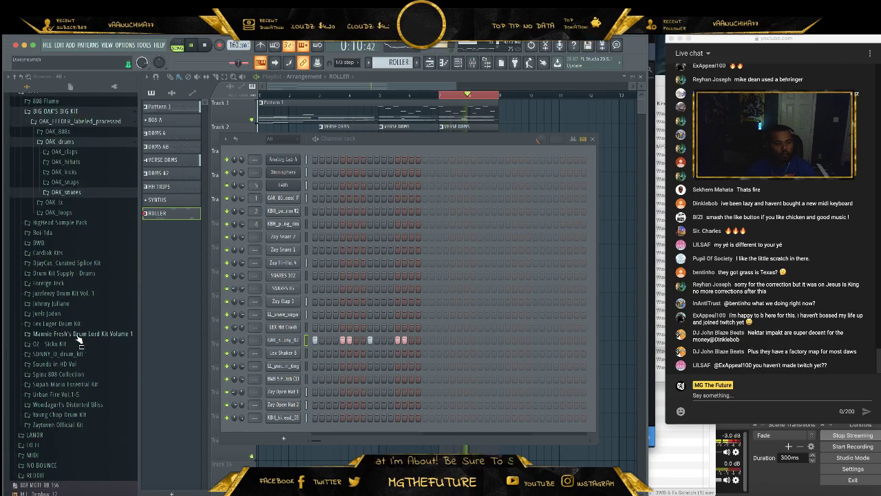
left_click(81, 243)
scroll(83, 341, "down", 3)
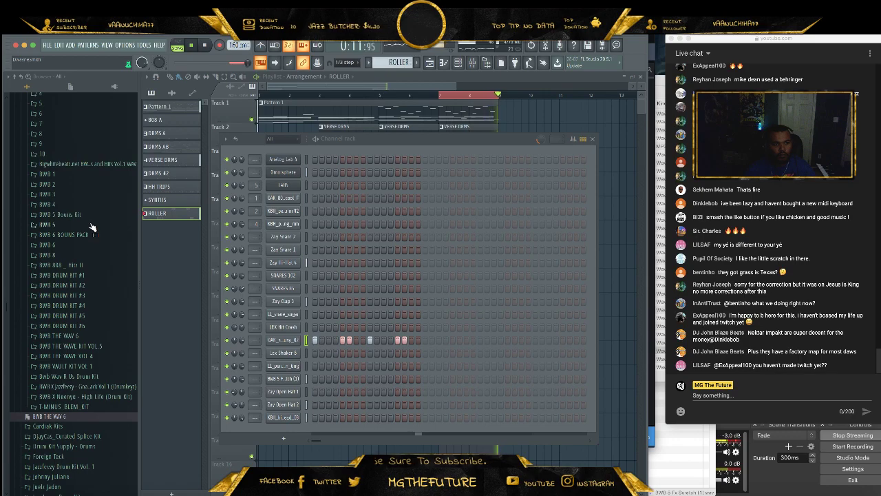
left_click(82, 225)
left_click(106, 377)
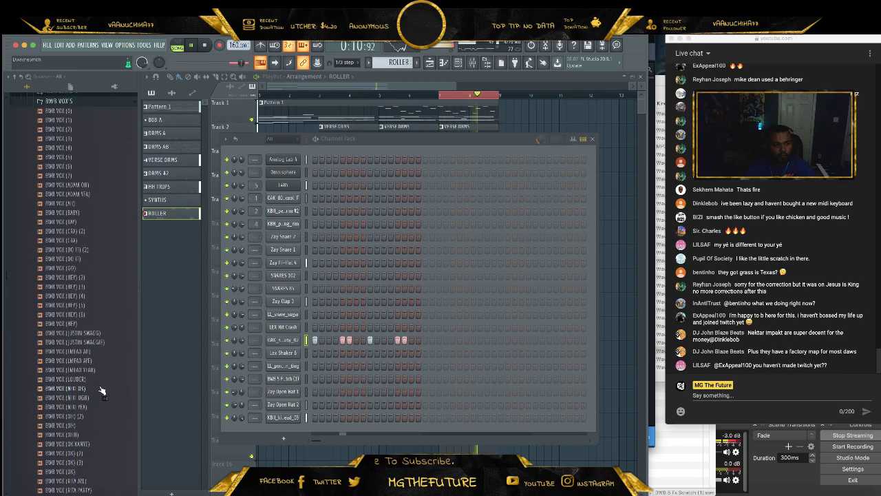
- Audition the named BWB VOX vocal samples, such as NIKI YEA, YEAH and WAT (2)
left_click(100, 385)
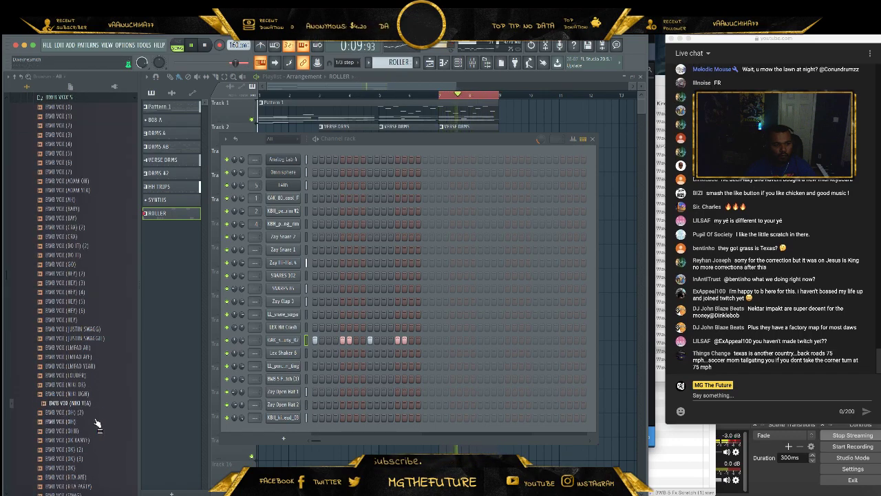
left_click(96, 468)
scroll(95, 462, "down", 3)
left_click(95, 444)
scroll(97, 422, "down", 6)
left_click(94, 401)
left_click(93, 438)
left_click(93, 455)
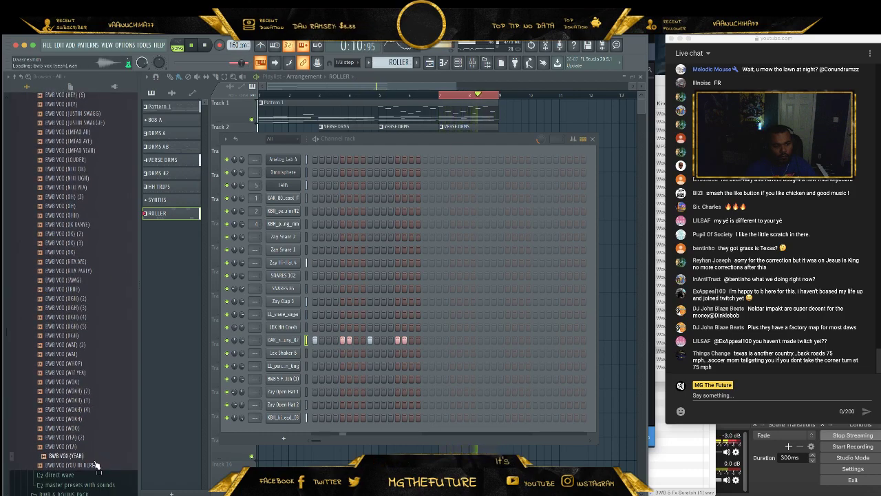
left_click(96, 344)
left_click(97, 317)
left_click(106, 345)
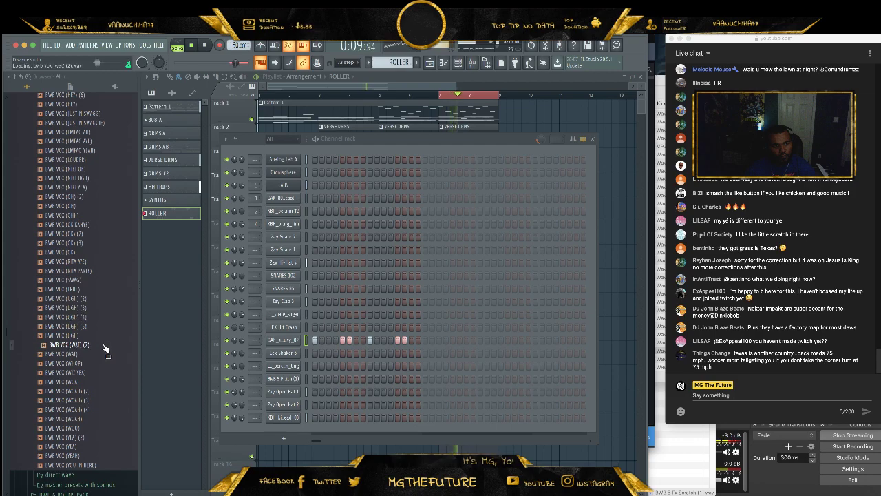
- Add BWB VOX (WAT) (2) as a new channel and place hits at steps 1, 3 and 13 of the ROLLER pattern
left_click_drag(97, 350, 295, 433)
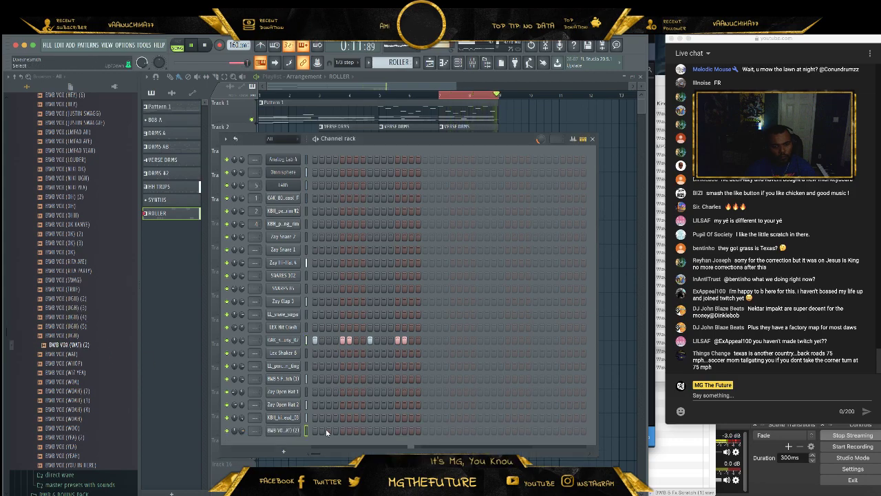
left_click(315, 431)
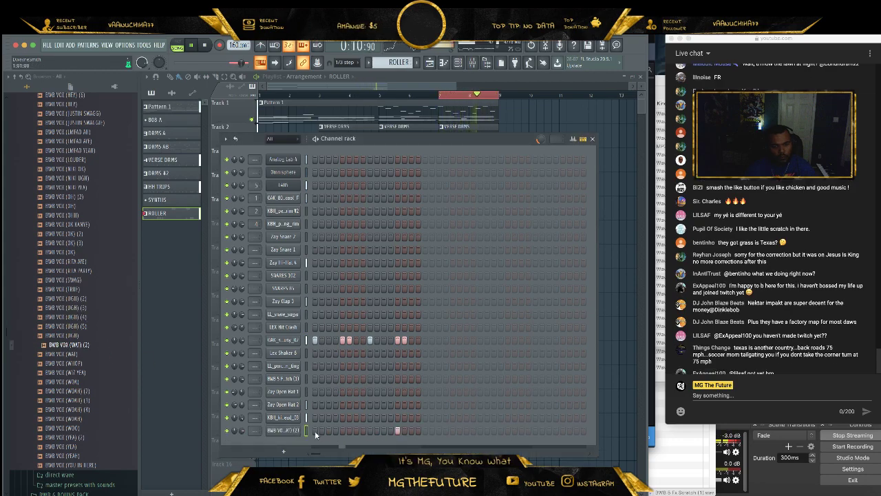
left_click(328, 430)
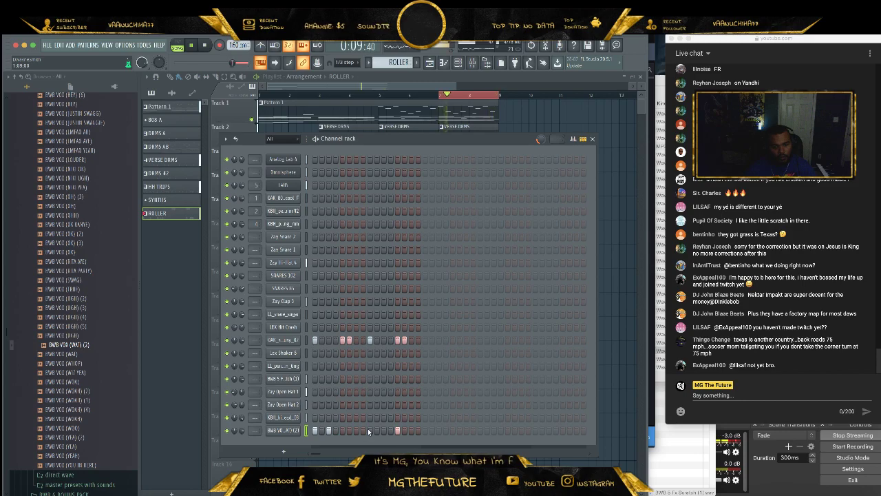
- Shorten the hold time of the BWB VOX (WAT) (2) channel's volume envelope and lower the channel's volume
left_click(283, 429)
left_click(193, 112)
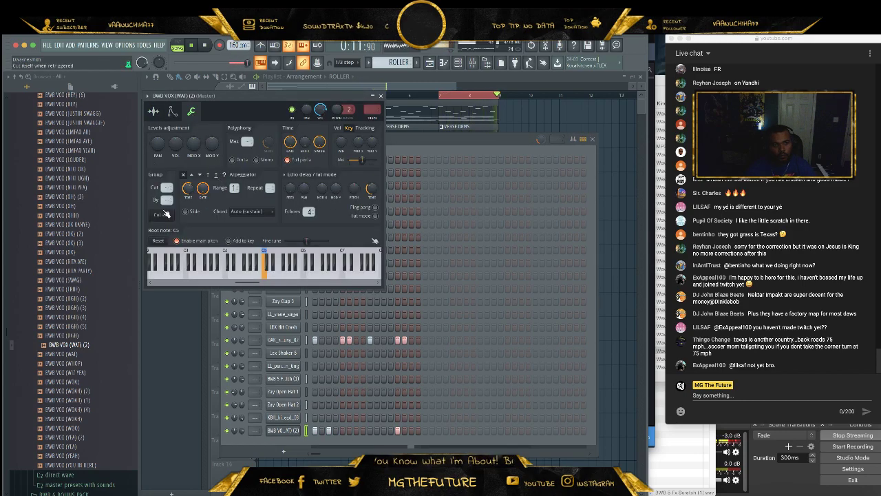
left_click(172, 111)
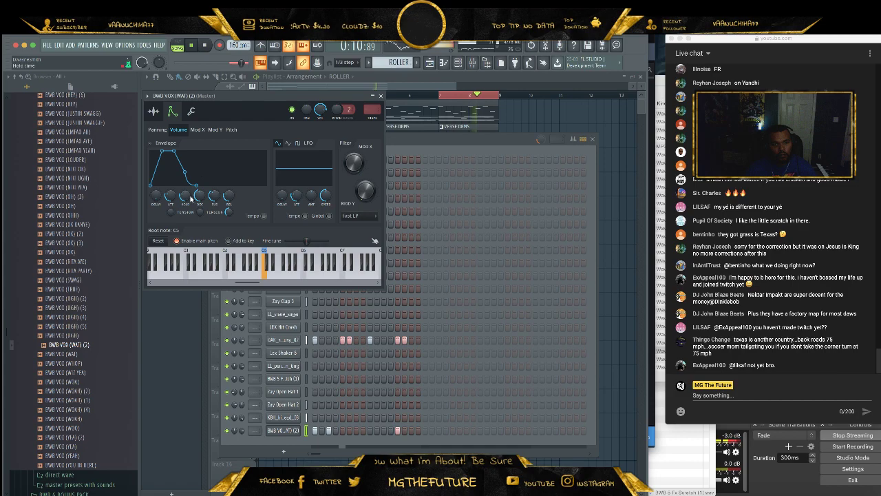
mouse_move(183, 196)
left_mouse_down()
mouse_move(184, 203)
mouse_move(185, 172)
mouse_move(198, 220)
mouse_move(229, 219)
mouse_move(186, 204)
left_mouse_up()
left_click(380, 96)
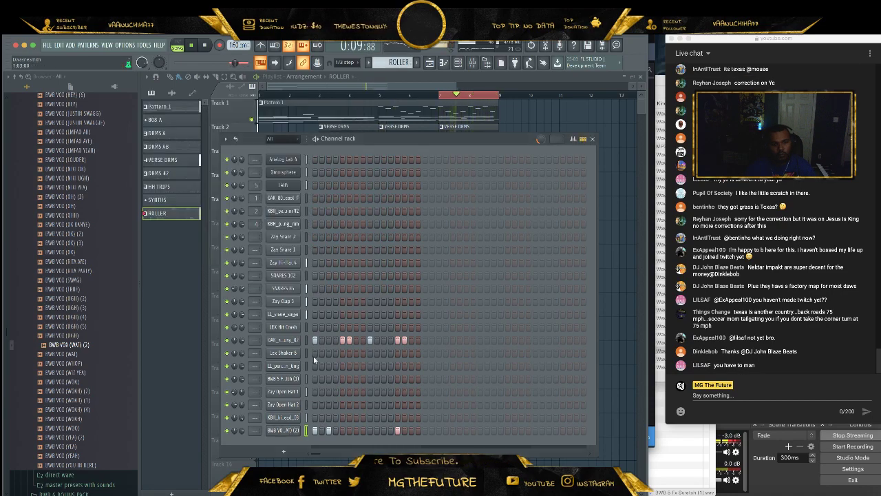
left_click_drag(241, 430, 242, 438)
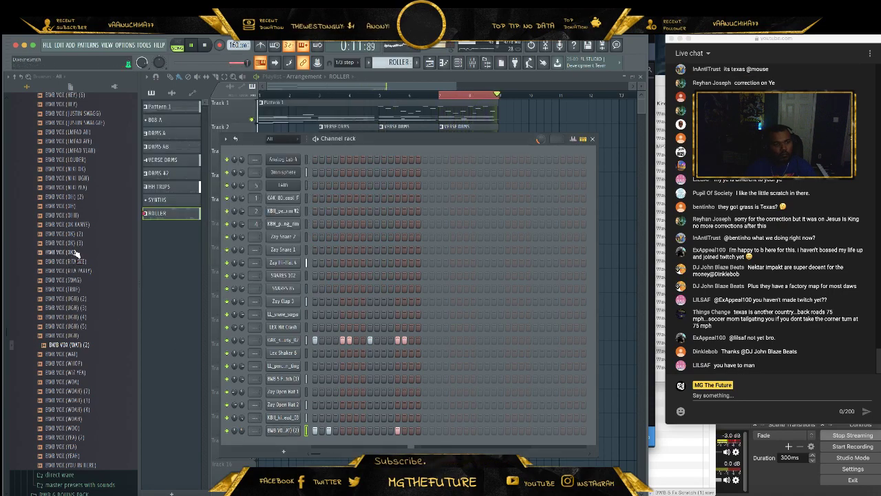
- Audition more vocal samples and replace the BWB VOX (WAT) (2) channel's sample with BWB VOX (ADAM OH)
scroll(89, 191, "up", 5)
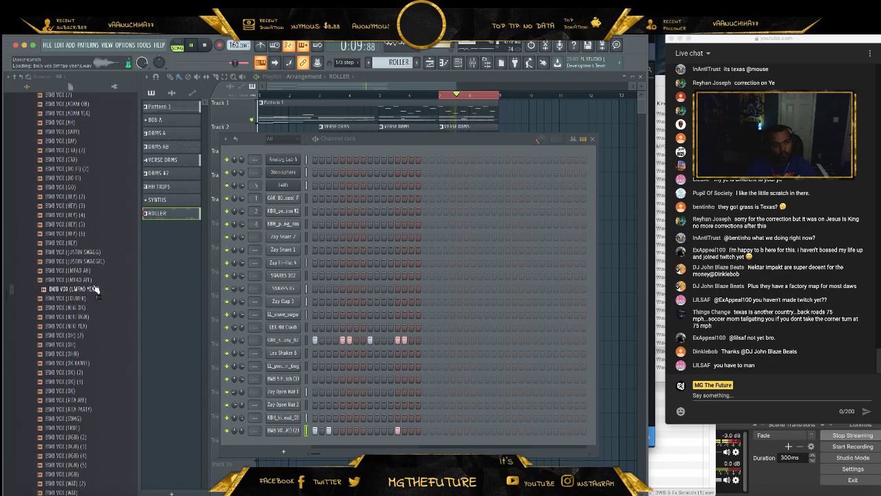
scroll(91, 199, "up", 3)
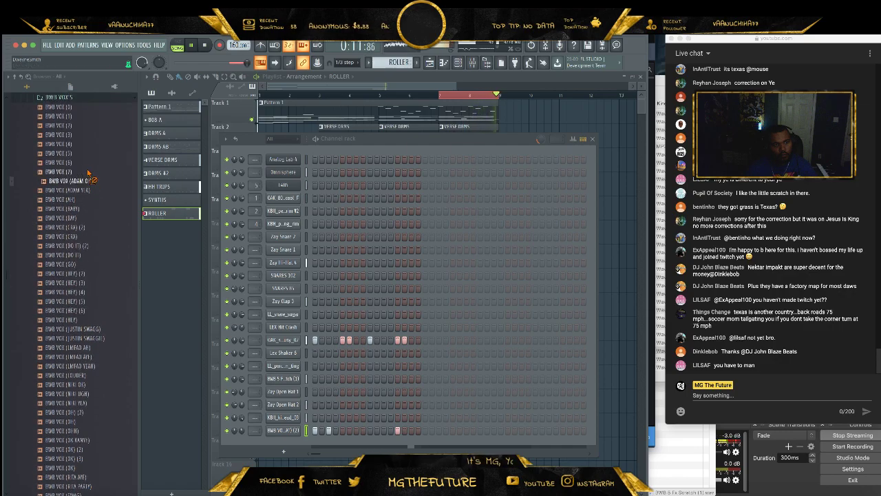
left_click_drag(88, 181, 282, 430)
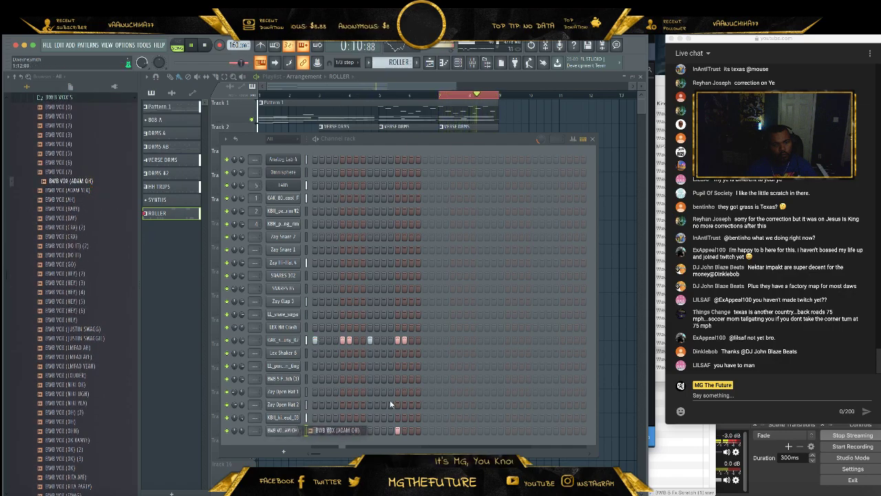
- Audition the numbered BWB VOX samples at the start of the folder
left_click(78, 118)
left_click(90, 134)
left_click(90, 153)
left_click(83, 108)
left_click(83, 117)
left_click(81, 135)
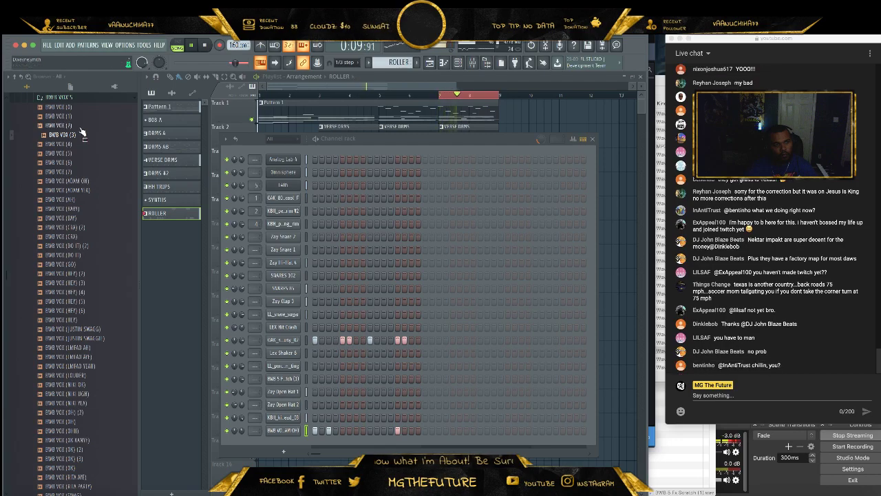
left_click(81, 135)
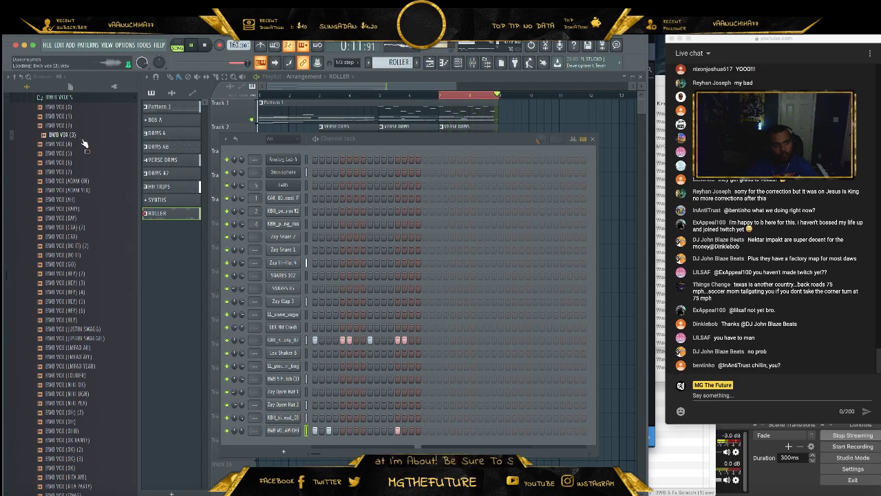
- Add BWB VOX (1) and BWB VOX (2) as new channels with hits at steps 1 and 9 respectively
left_click_drag(80, 117, 312, 444)
left_click_drag(73, 126, 352, 457)
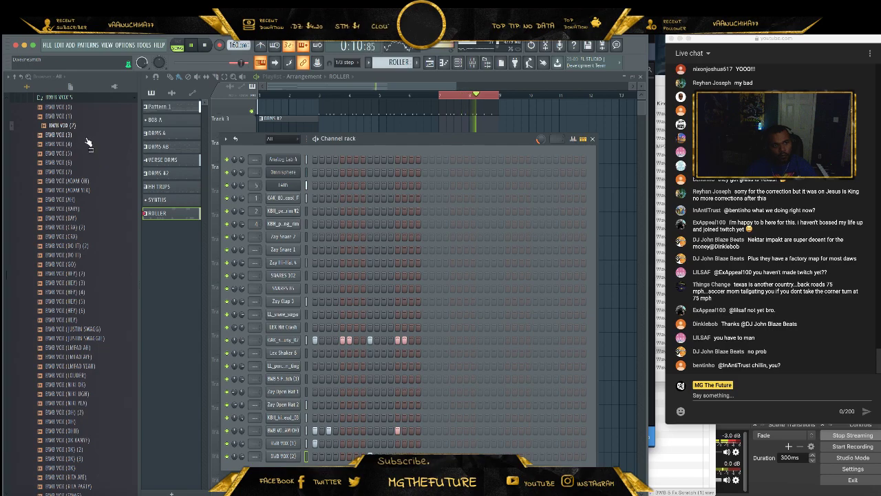
- Move the sample start points of the BWB VOX (1) and BWB VOX (2) channels later to trim their beginnings
left_click(283, 442)
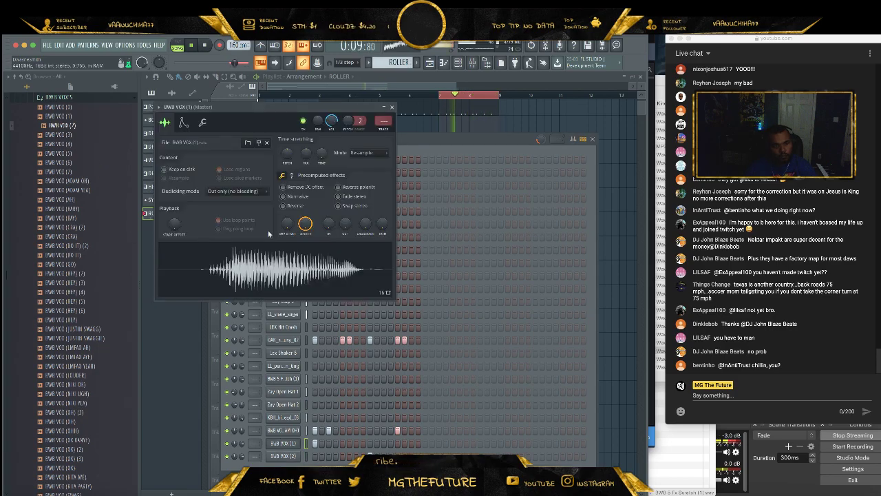
mouse_move(287, 227)
left_mouse_down()
mouse_move(287, 208)
mouse_move(298, 222)
left_mouse_up()
left_click(283, 456)
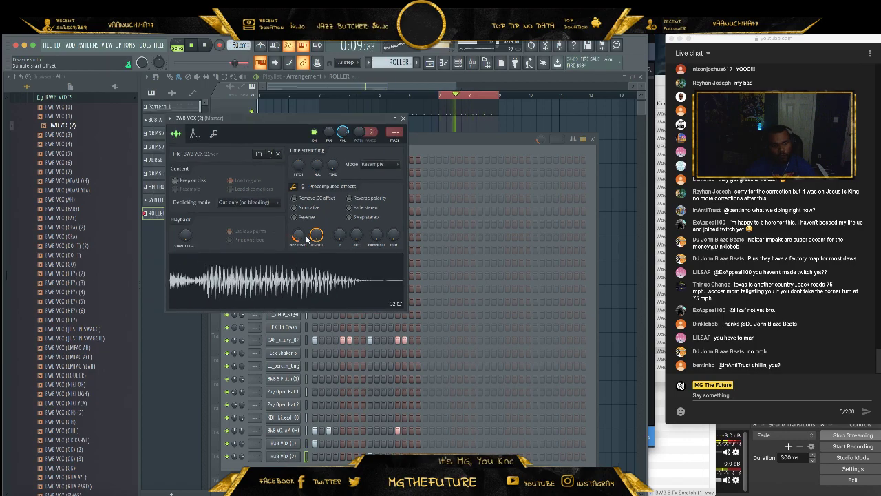
- Close the BWB VOX (2) sample settings, show the whole arrangement in the playlist and collapse the BWB kit folder in the browser
left_click(403, 118)
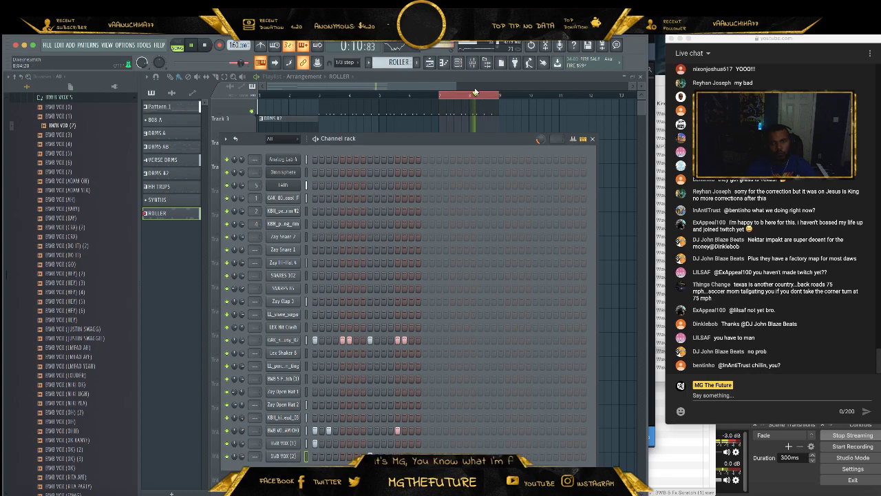
key("F6")
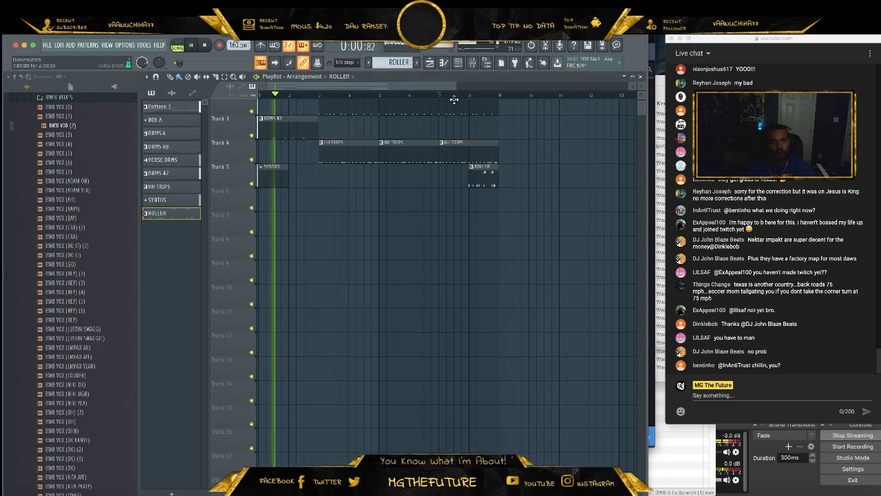
left_click_drag(457, 89, 503, 88)
scroll(461, 189, "up", 2)
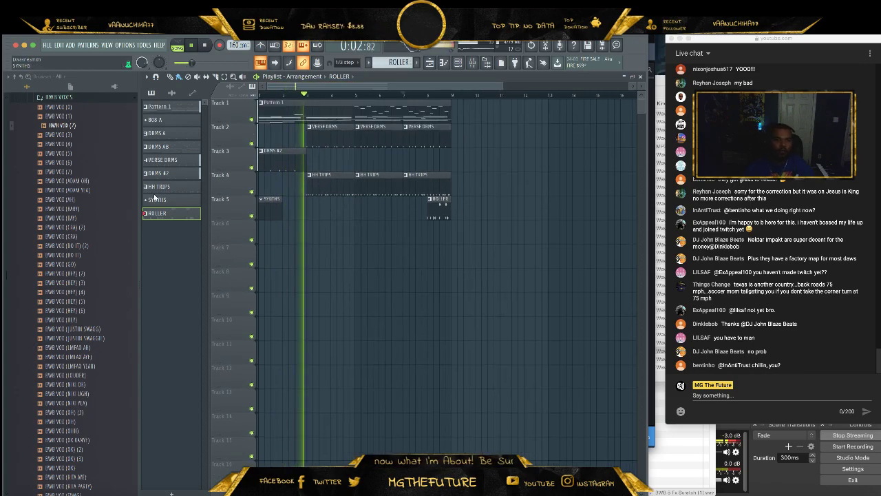
scroll(103, 317, "up", 10)
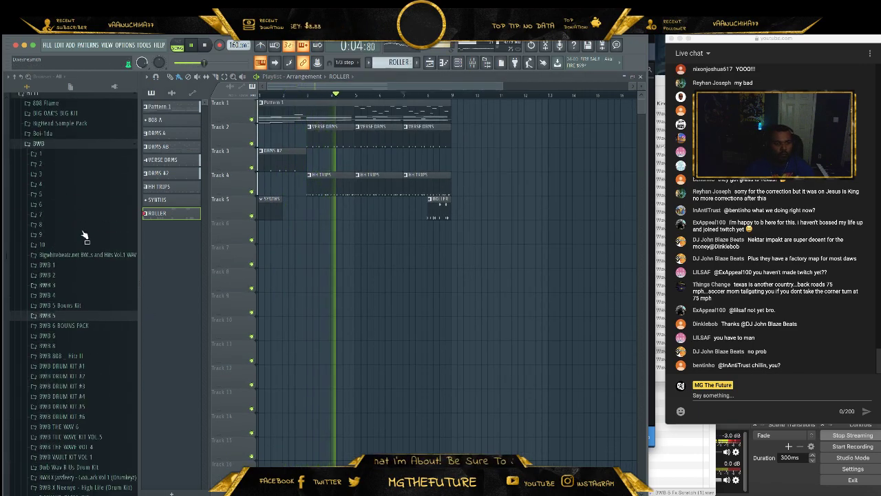
left_click(76, 145)
- Route the Analog Lab 4 channel to mixer insert 6 and cut the low band in that insert's built-in equalizer
key("F6")
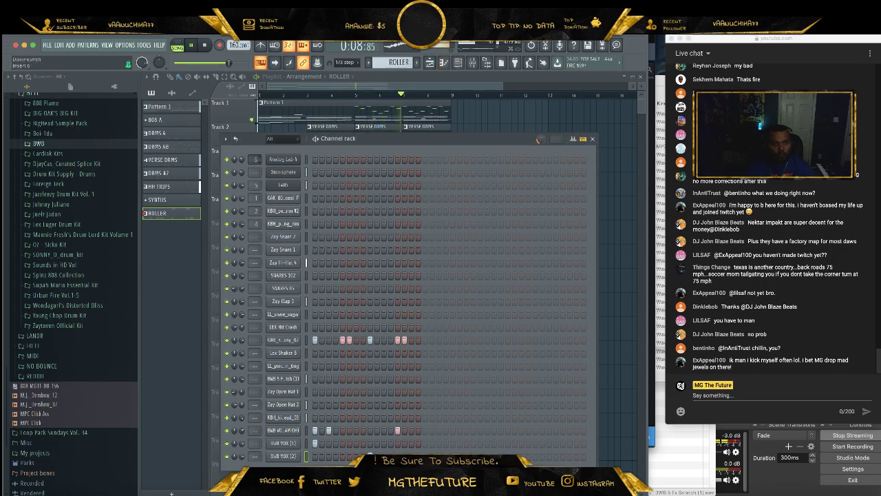
key("F9")
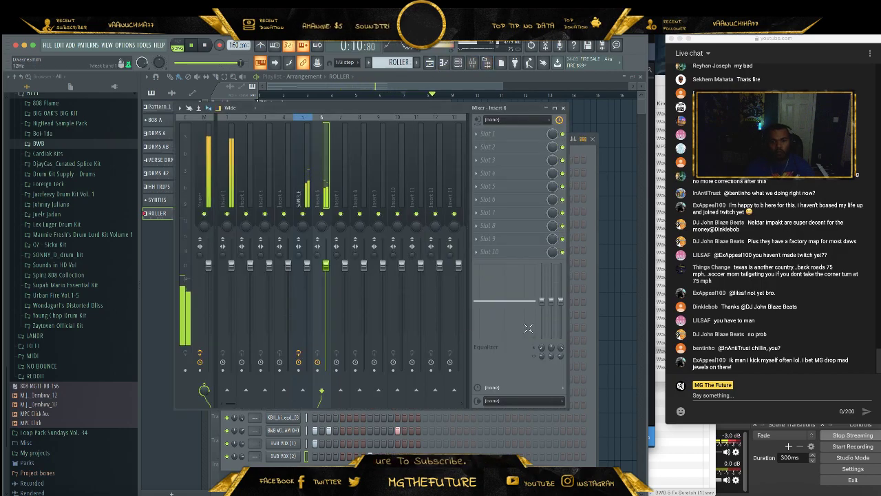
left_click_drag(541, 300, 541, 329)
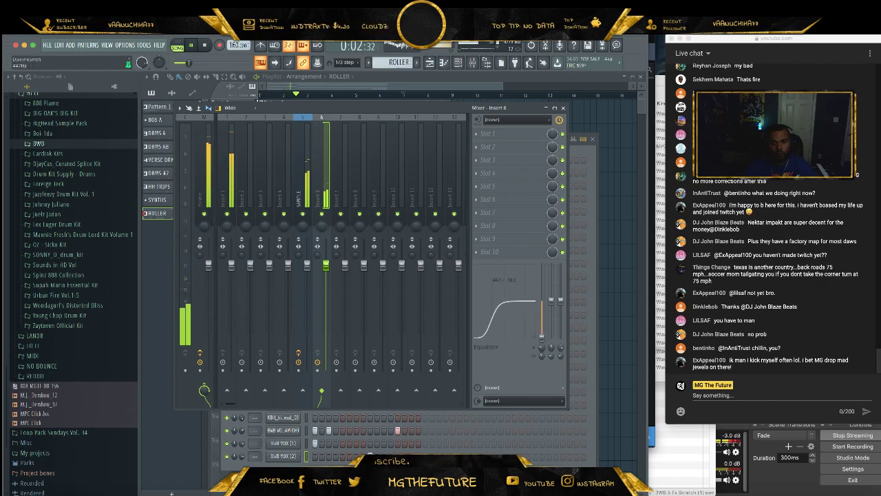
- Route the Omnisphere channel to mixer insert 7 and bring that insert up in the mixer
left_click(299, 444)
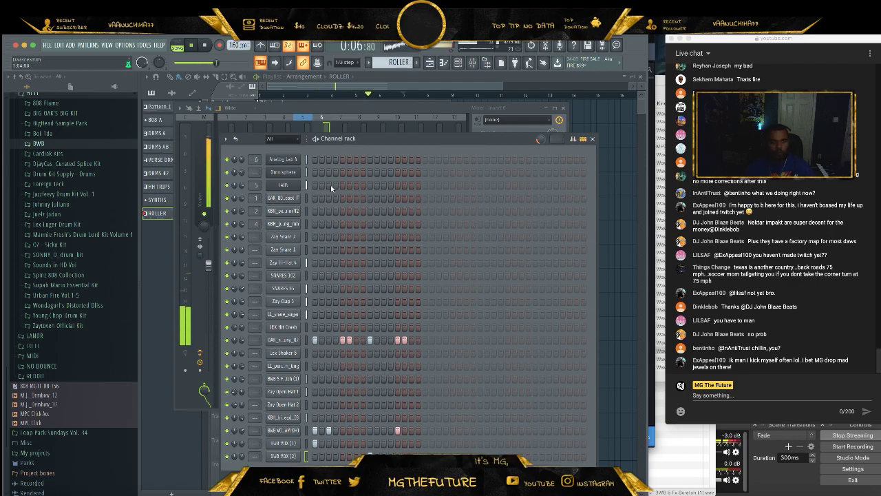
left_click_drag(251, 172, 251, 166)
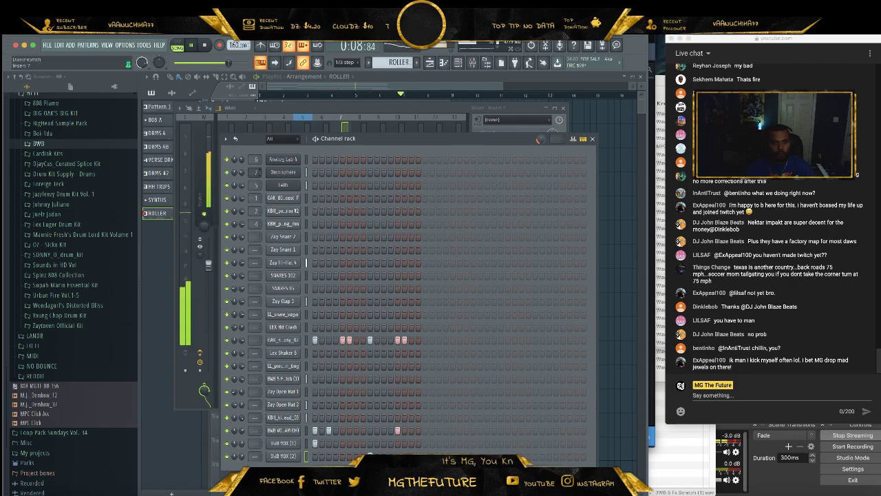
left_click(361, 127)
left_click(350, 127)
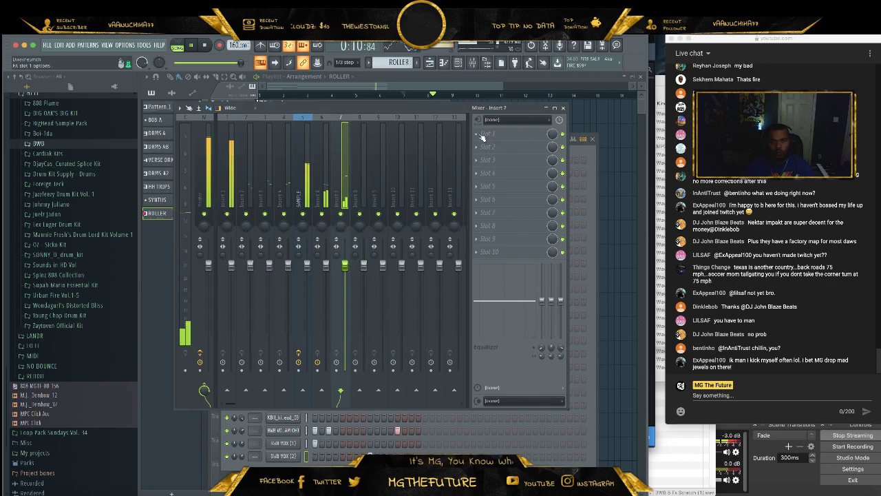
- Load Relay in the first effect slot of insert 7 and set its width to about -67%
left_click(478, 135)
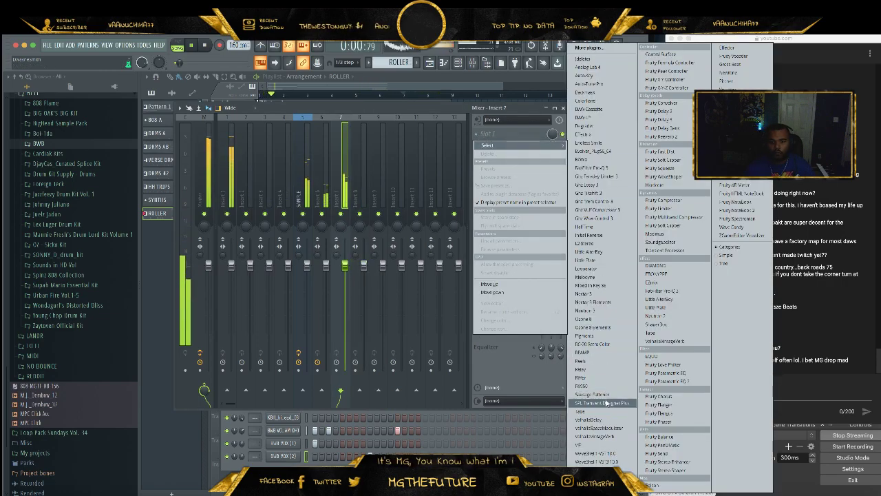
left_click(605, 371)
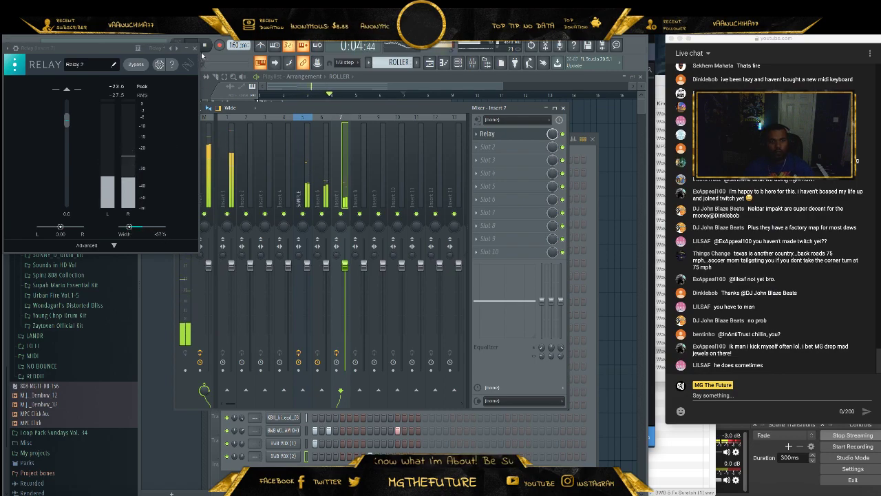
left_click(497, 137)
- Load FabFilter Pro-Q 3 in the second slot of insert 7 and add a Low Cut band at about 92 Hz
left_click(482, 150)
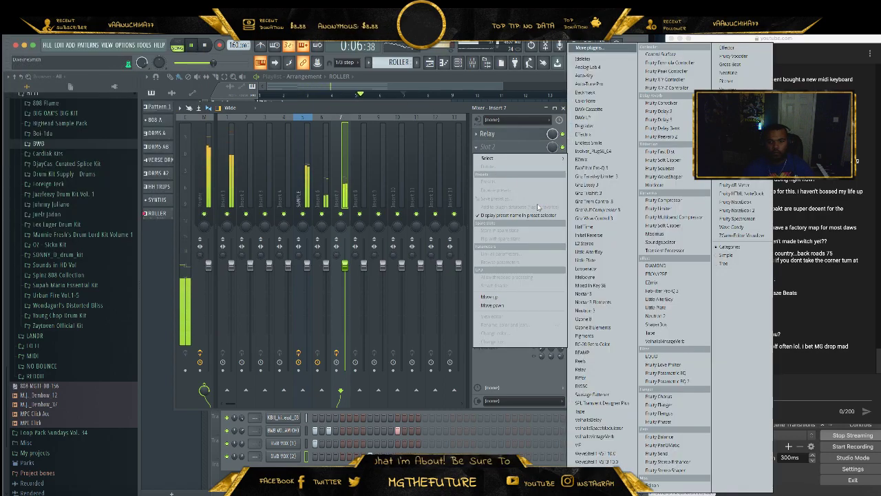
left_click(603, 168)
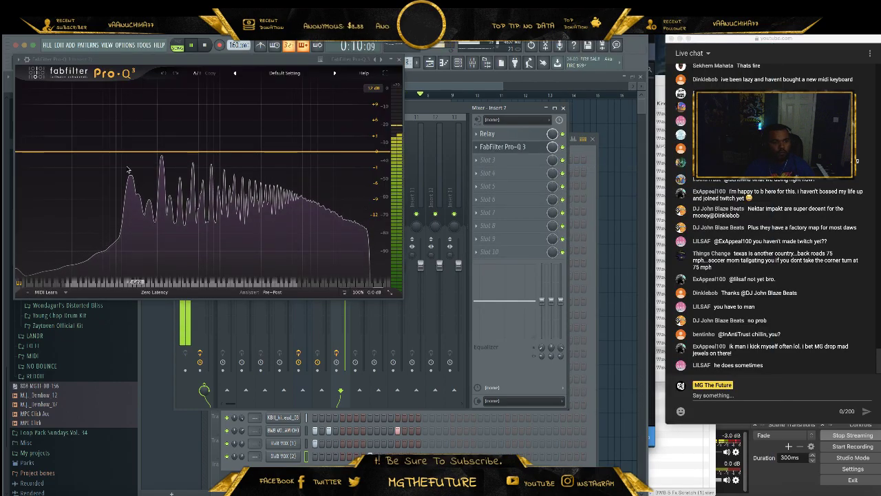
left_click(112, 153)
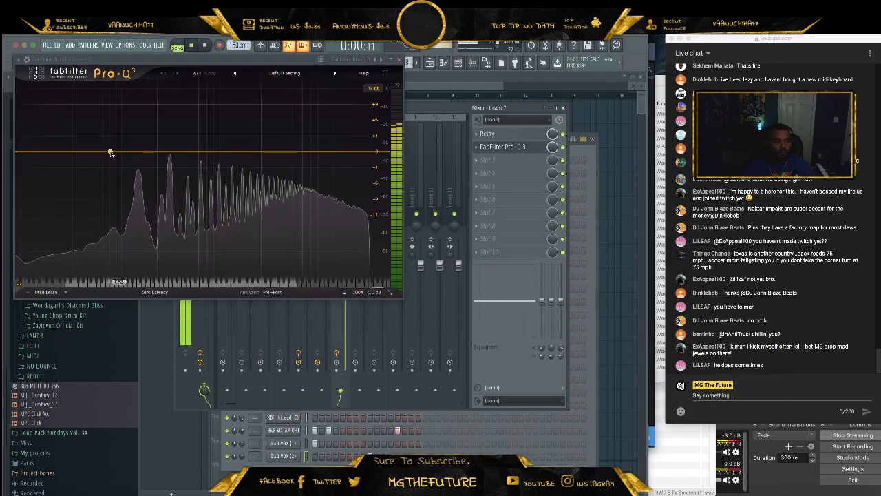
left_click(48, 256)
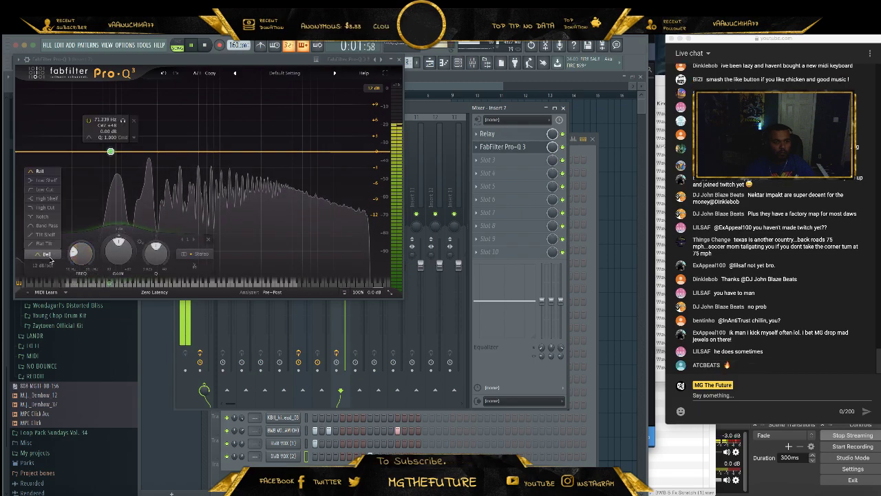
left_click(45, 188)
mouse_move(80, 253)
left_mouse_down()
mouse_move(85, 240)
mouse_move(81, 250)
left_mouse_up()
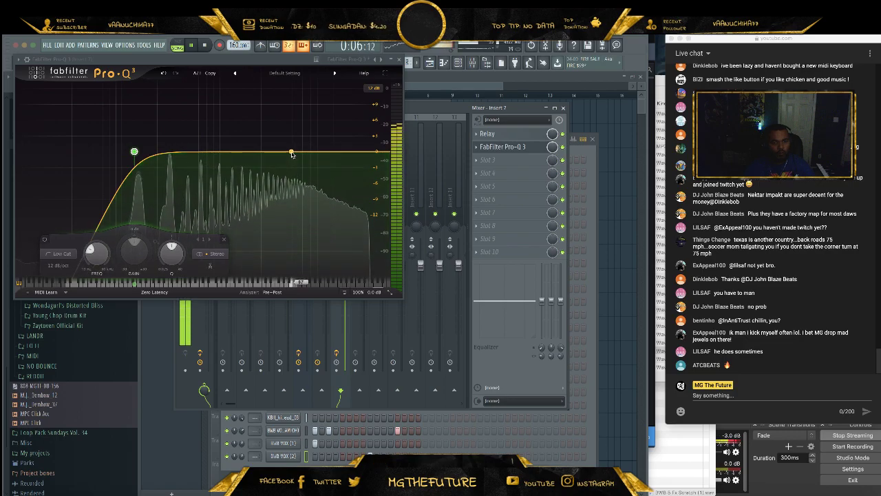
left_click_drag(94, 252, 94, 259)
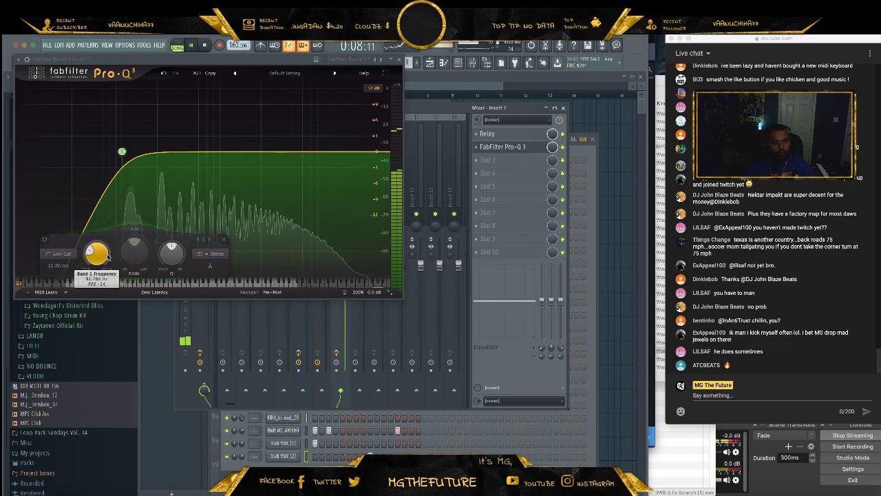
- Add a bell band dipping about 2.1 dB near 1053 Hz in Pro-Q 3, and close the equalizer and mixer
left_click_drag(188, 153, 232, 166)
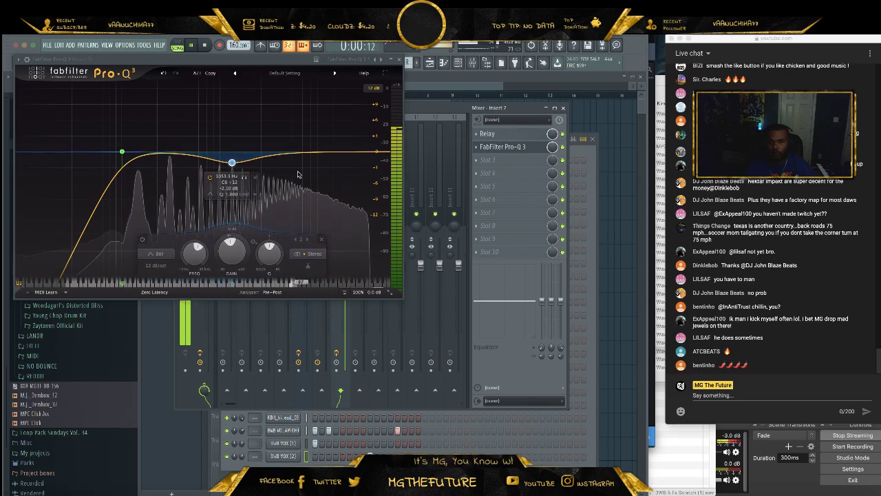
left_click(401, 60)
left_click(562, 108)
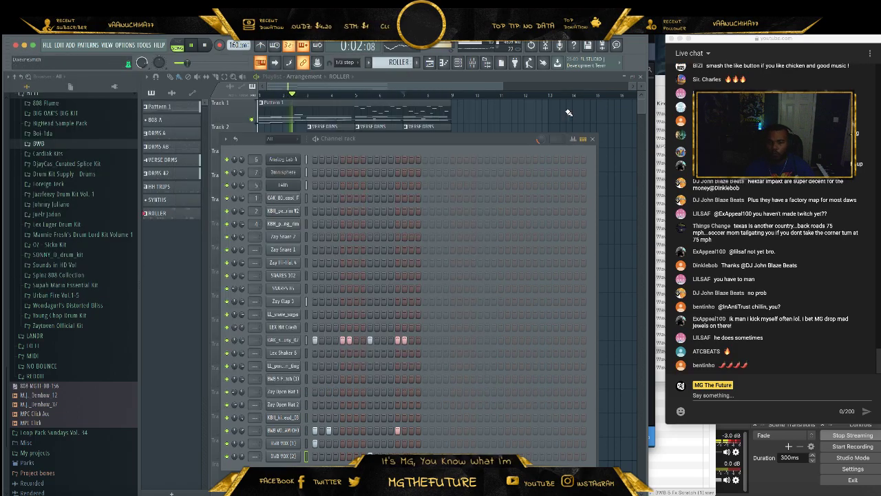
- Save the project as MGTF - LIVE - KANYE STRUGGLE in the 09 September 2019 folder, keeping the trial plugin in it
left_click(48, 46)
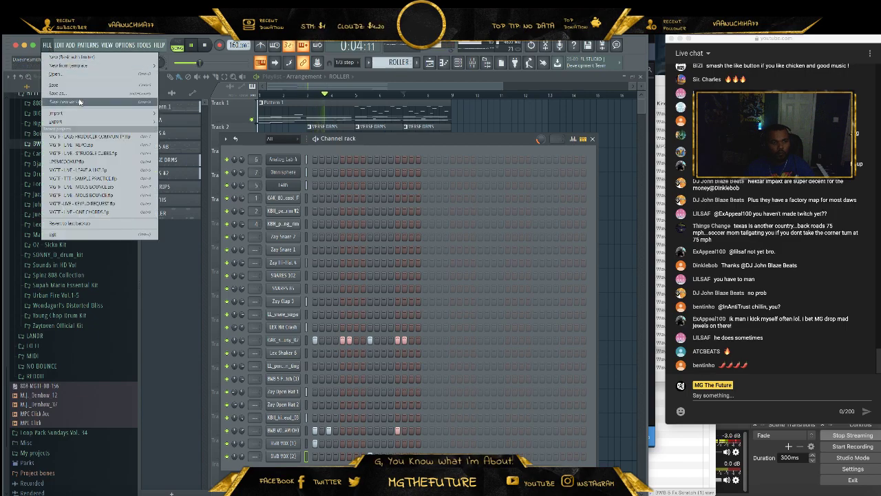
left_click(79, 93)
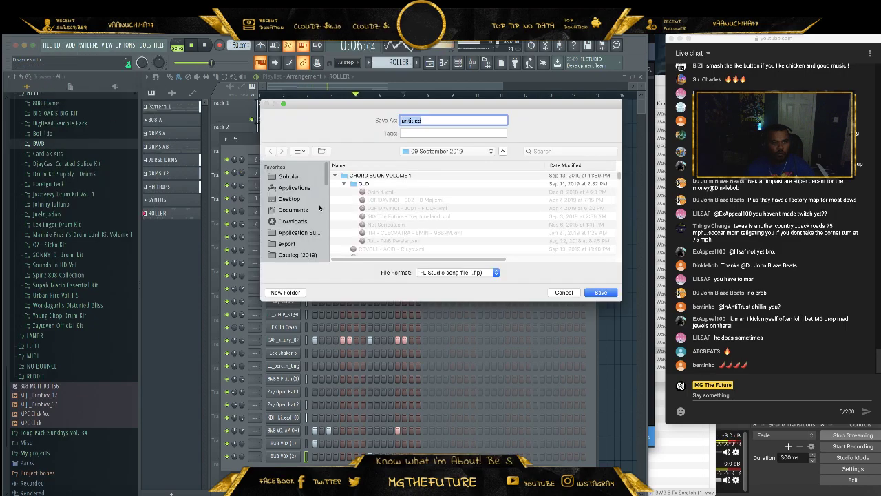
type("MGTF - LIVE - KANYE STRUGGLE")
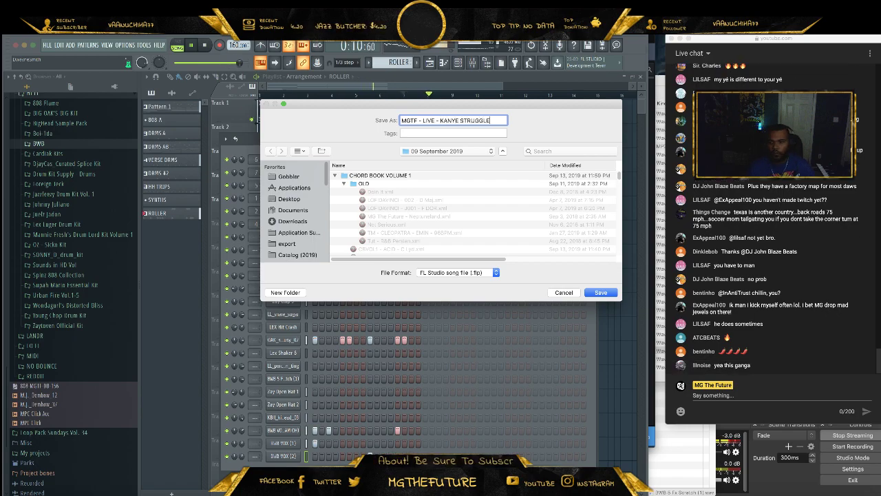
key("Return")
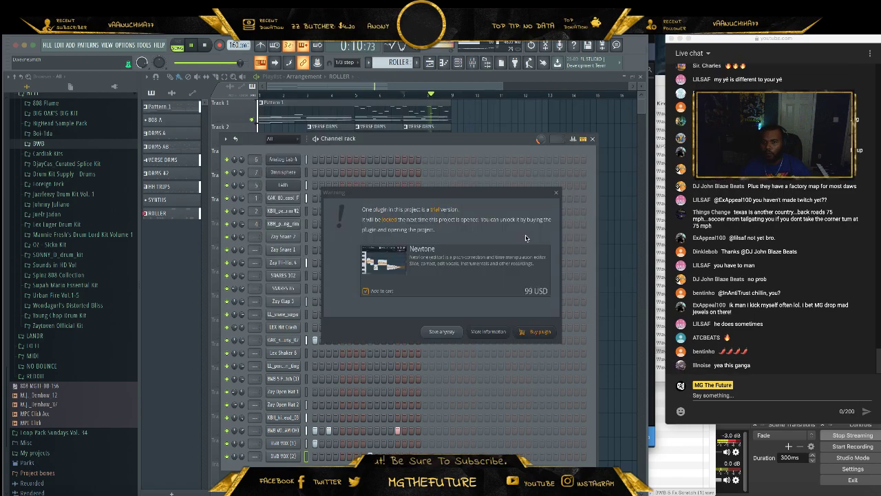
left_click(432, 332)
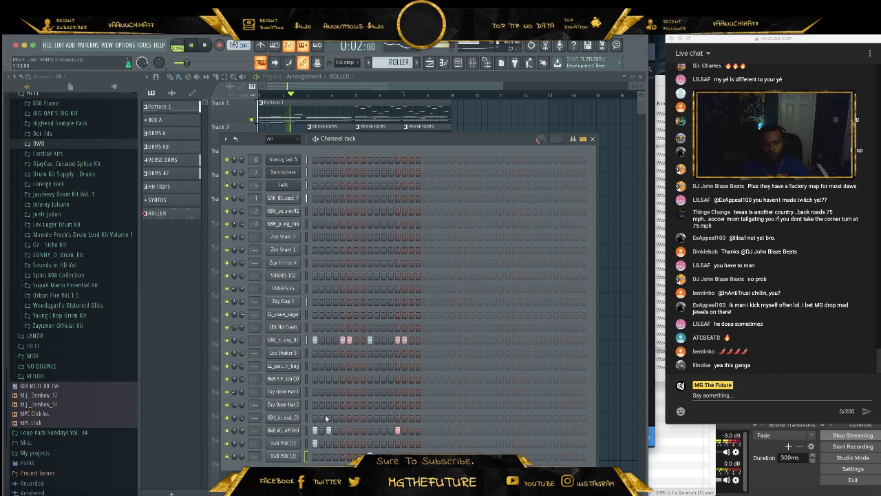
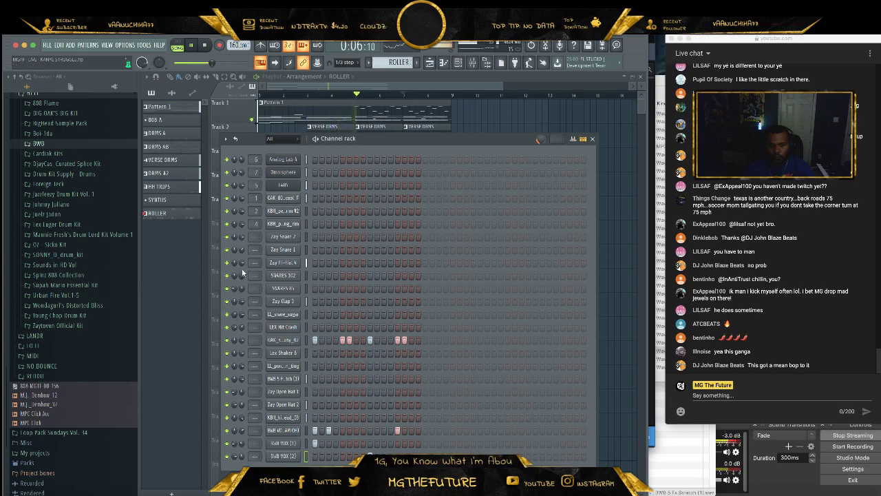
- Turn on Normalize and Reverse polarity for the Zay Hi-Hat 4 sample and close its settings
left_click(287, 263)
left_click(165, 123)
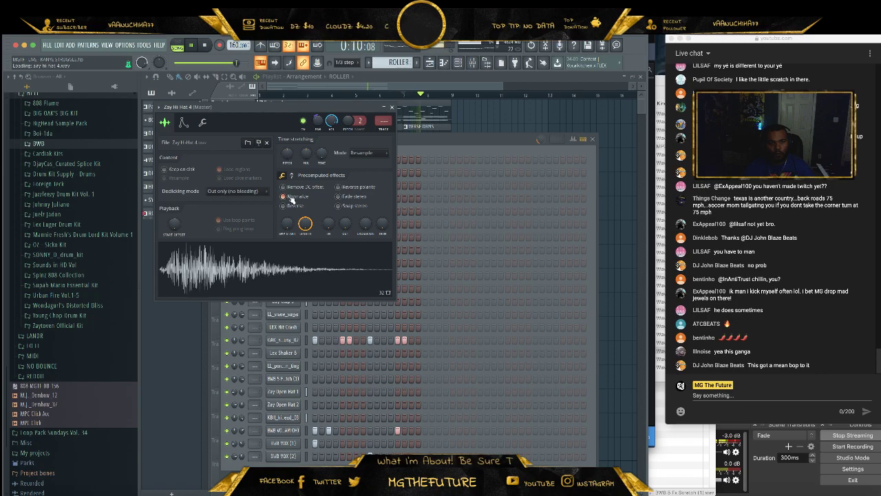
left_click(354, 187)
left_click(392, 108)
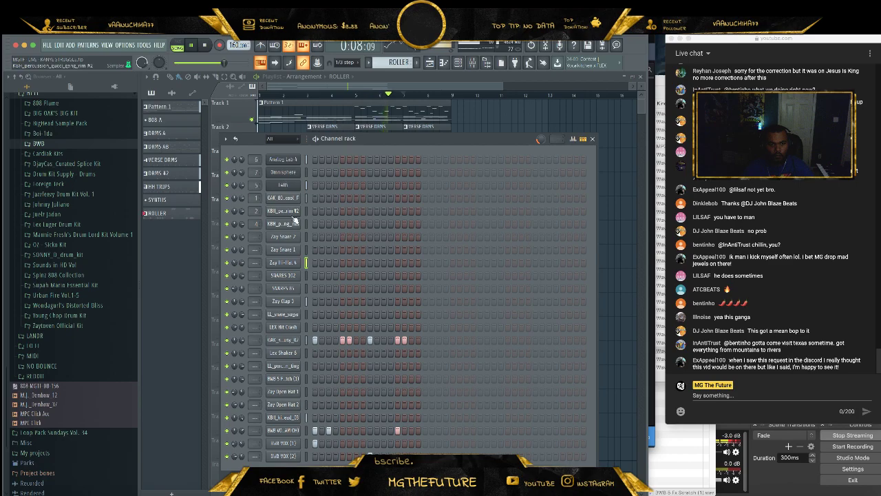
- Review the volume envelope of the OAK_808_cool_F channel, including its release time
left_click(292, 201)
left_click(197, 155)
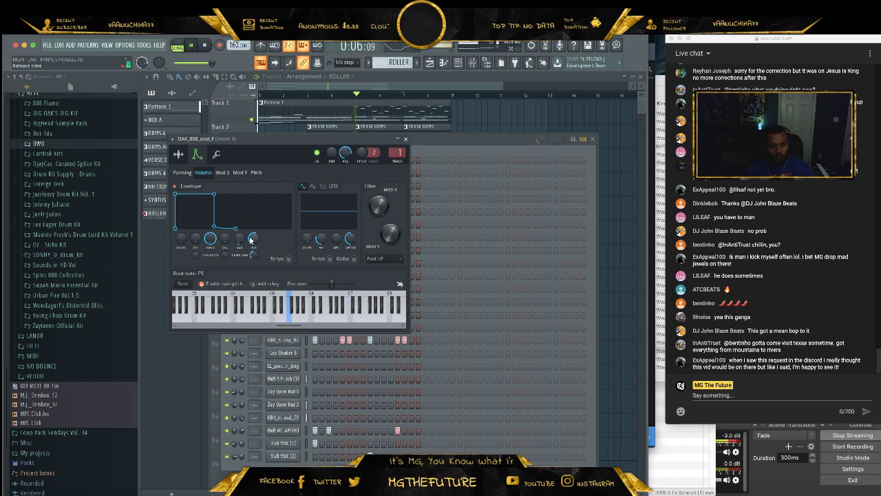
left_click(405, 138)
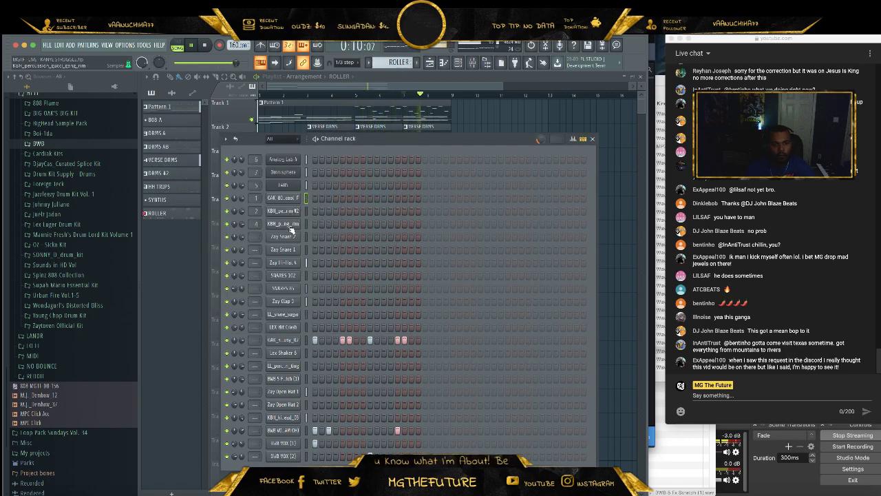
- Route the KBH_kick_bighead_03 channel to mixer insert 10 and bring that insert up in the mixer
left_click(328, 430)
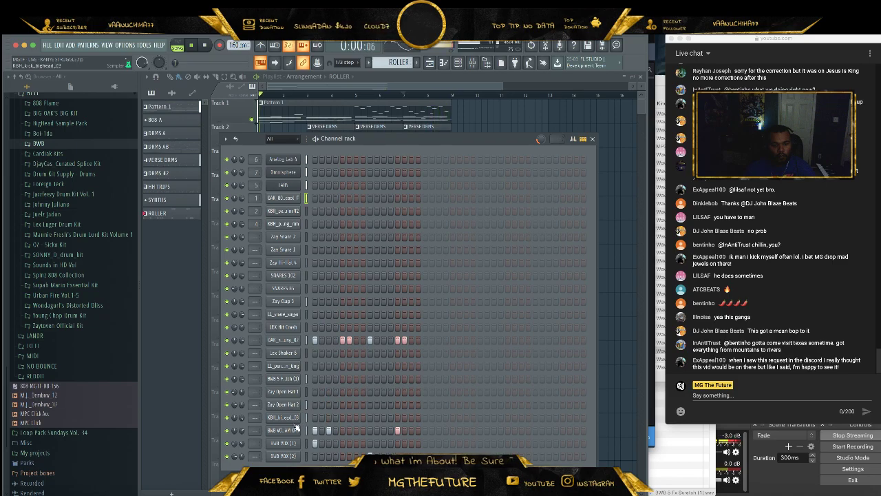
left_click(289, 417)
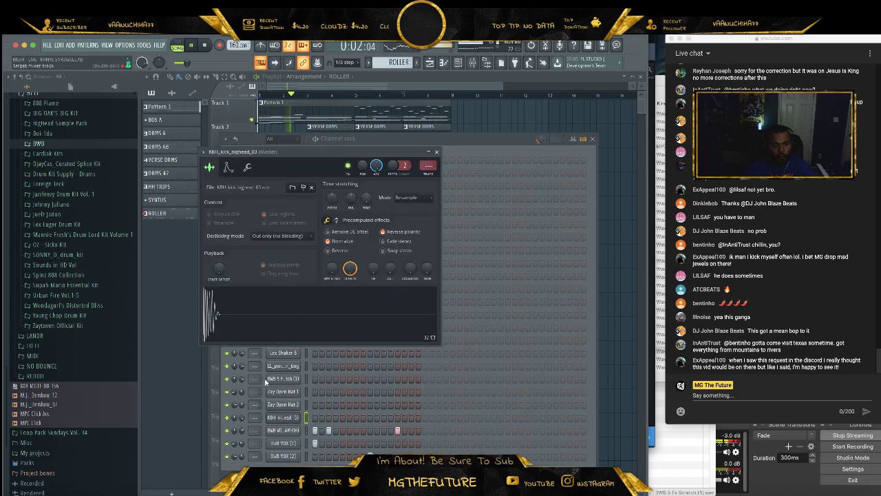
left_click_drag(332, 151, 479, 172)
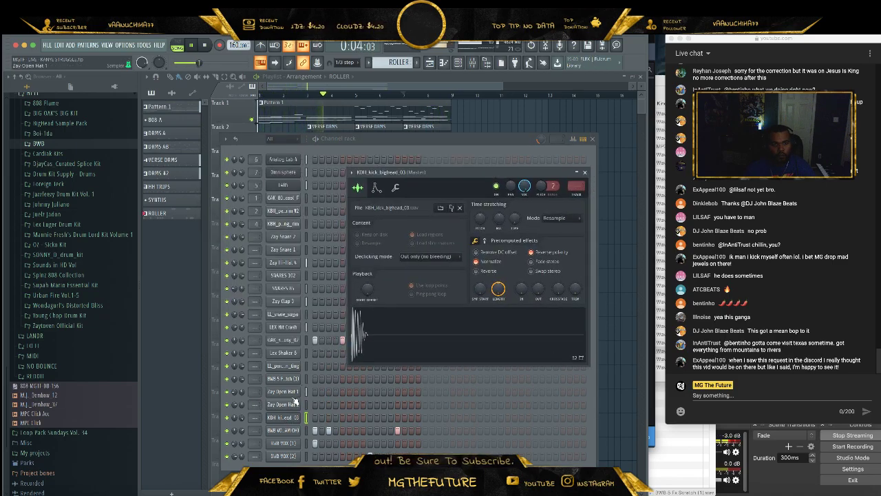
left_click_drag(253, 418, 252, 413)
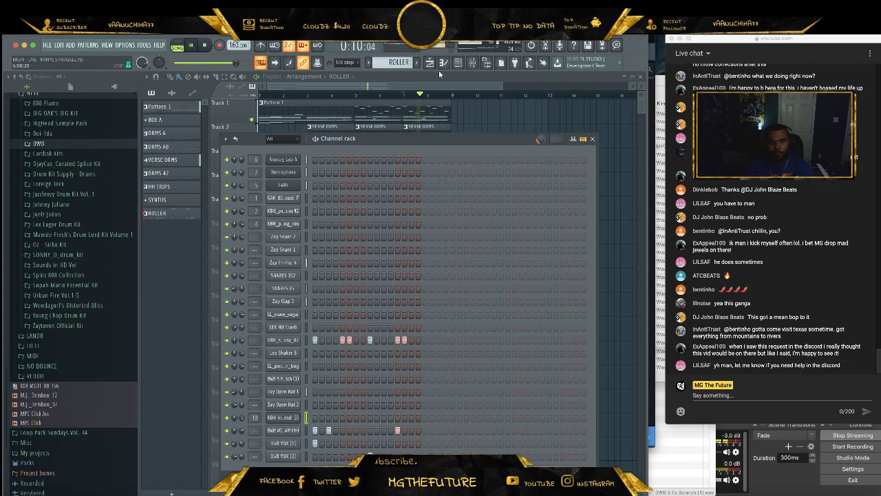
left_click(458, 62)
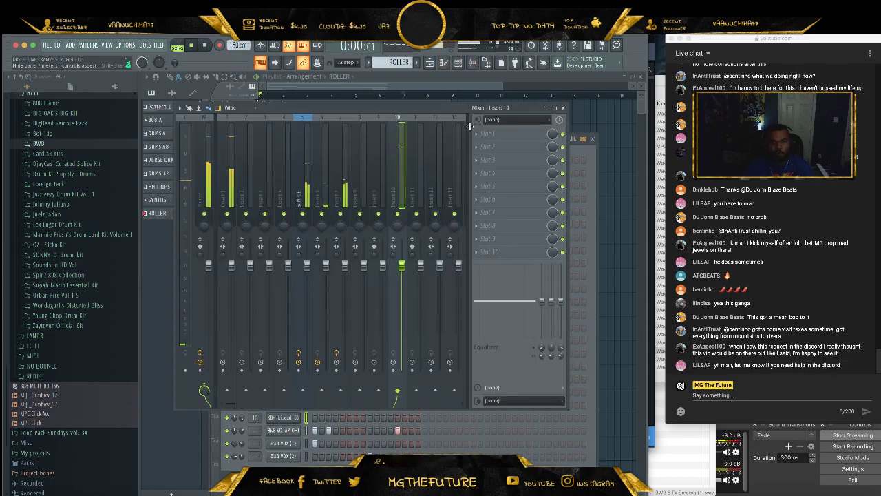
- Load Fruity peak controller into the first effect slot of mixer insert 10 and close its window
left_click(509, 133)
left_click(671, 72)
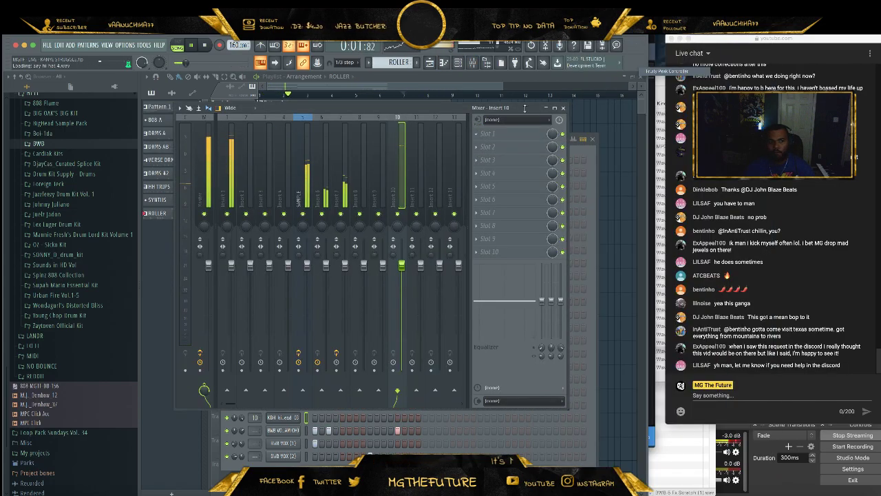
left_click(432, 163)
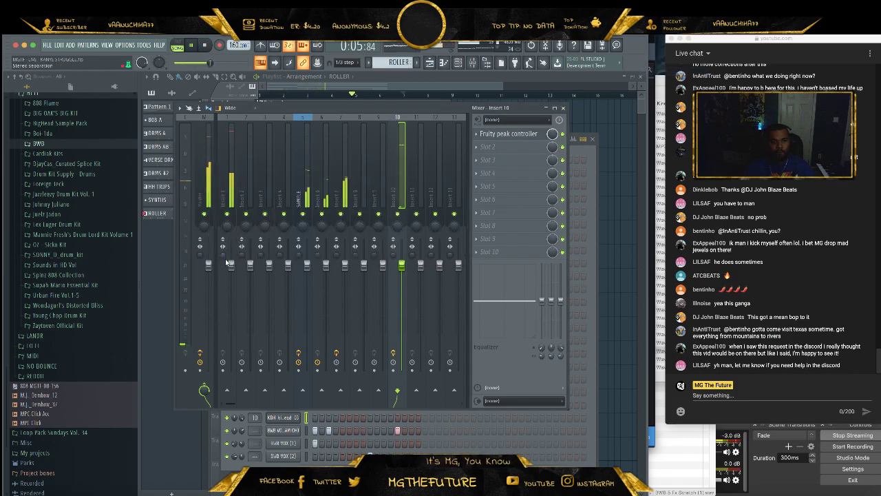
- Link insert 1's volume fader to the peak controller's Peak output, using the Inverted mapping formula
left_click(241, 174)
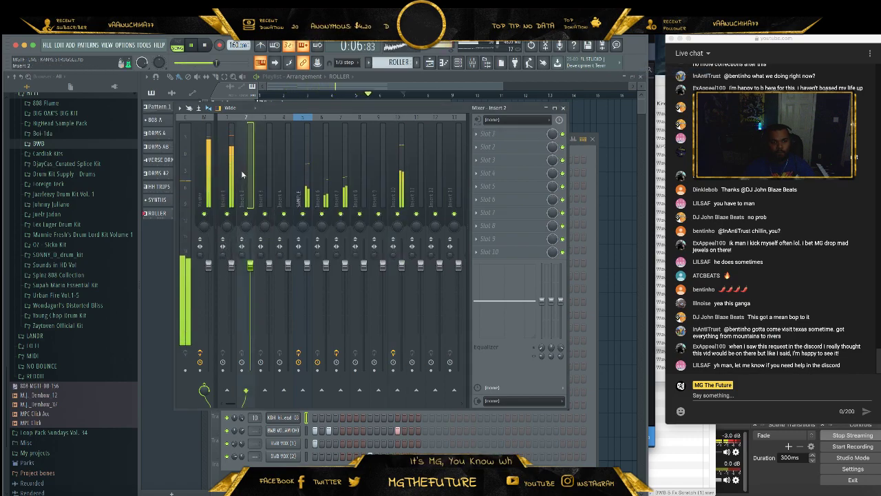
right_click(232, 265)
left_click(280, 333)
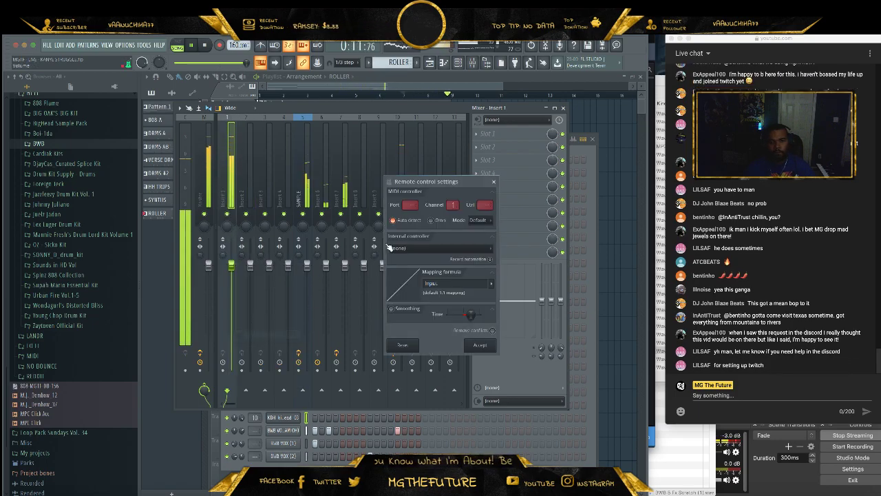
left_click(438, 243)
left_click(471, 286)
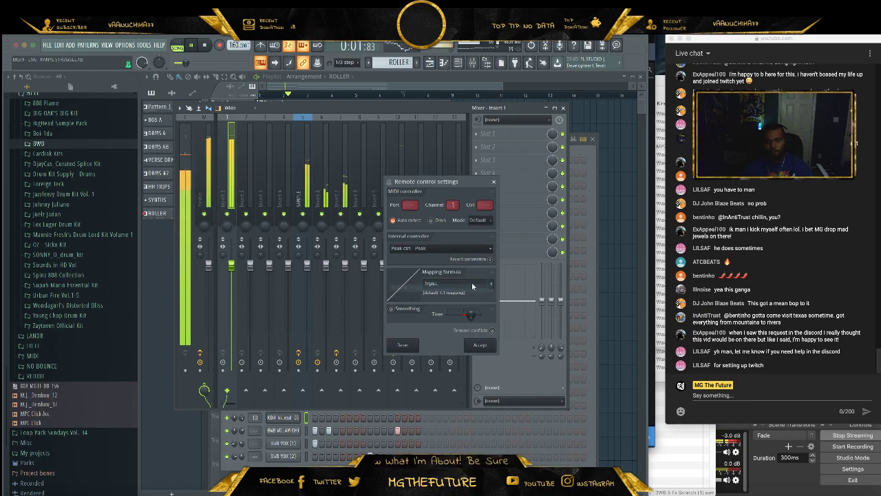
left_click(493, 285)
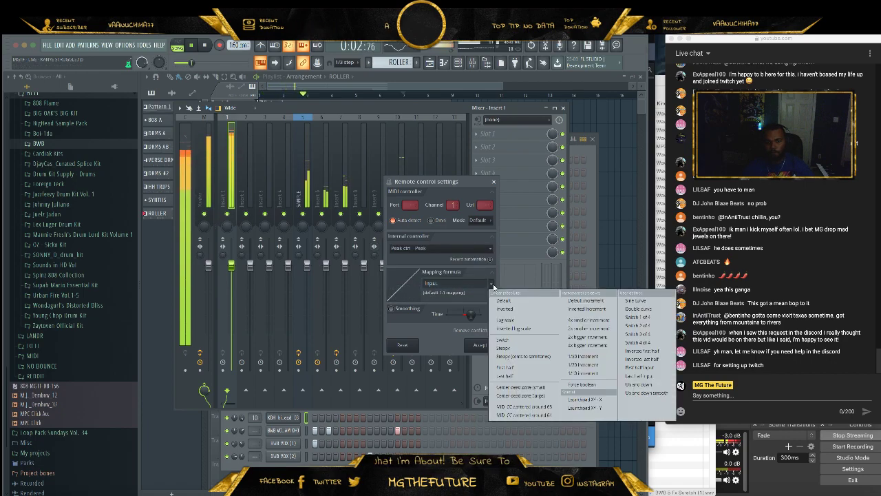
left_click(525, 309)
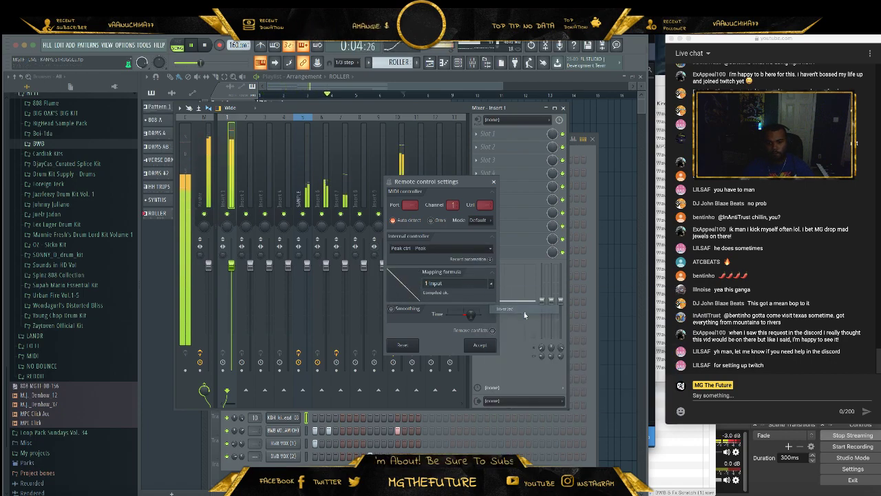
left_click(481, 344)
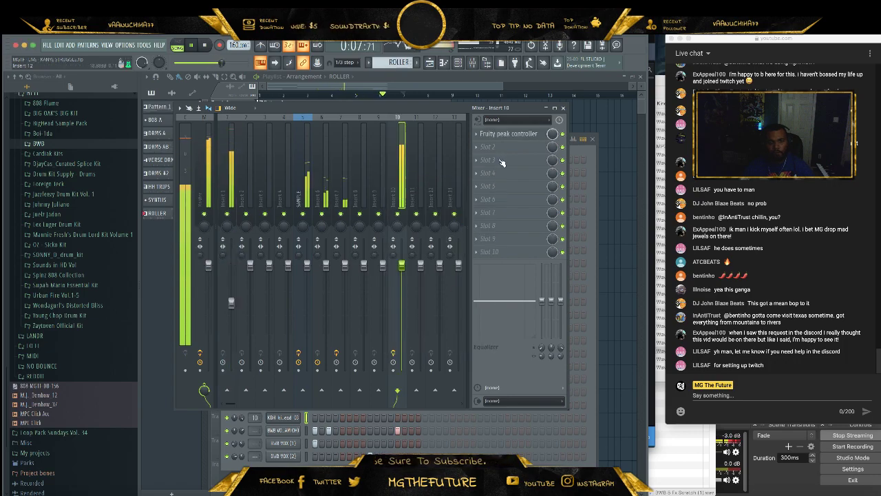
- Adjust the peak base, volume and decay of insert 10's Fruity peak controller and close its window
left_click(403, 186)
left_click(508, 134)
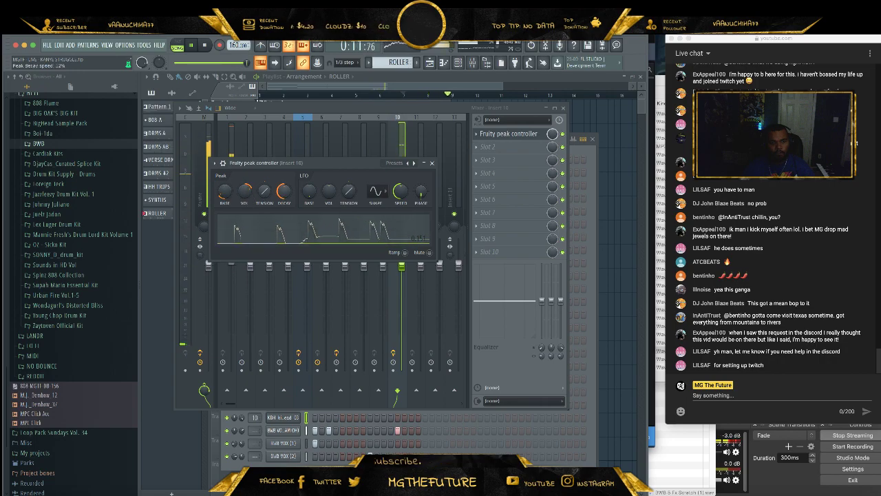
left_click_drag(323, 169, 429, 176)
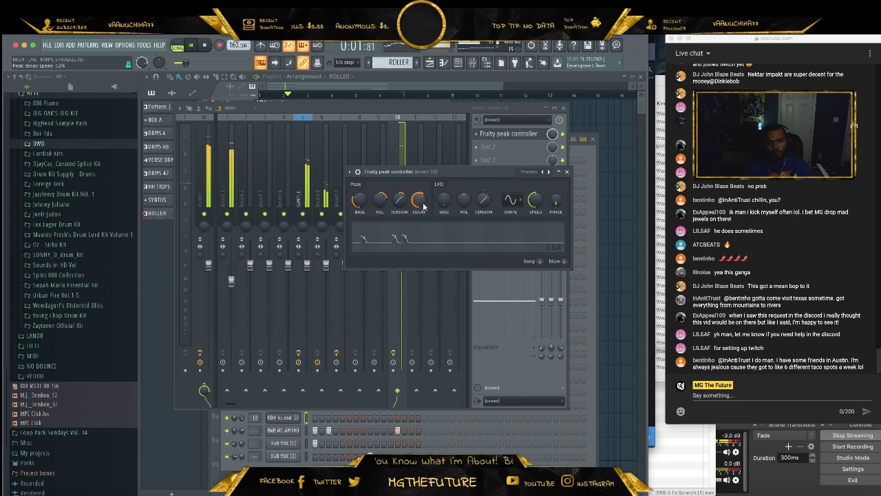
left_click_drag(421, 205, 382, 224)
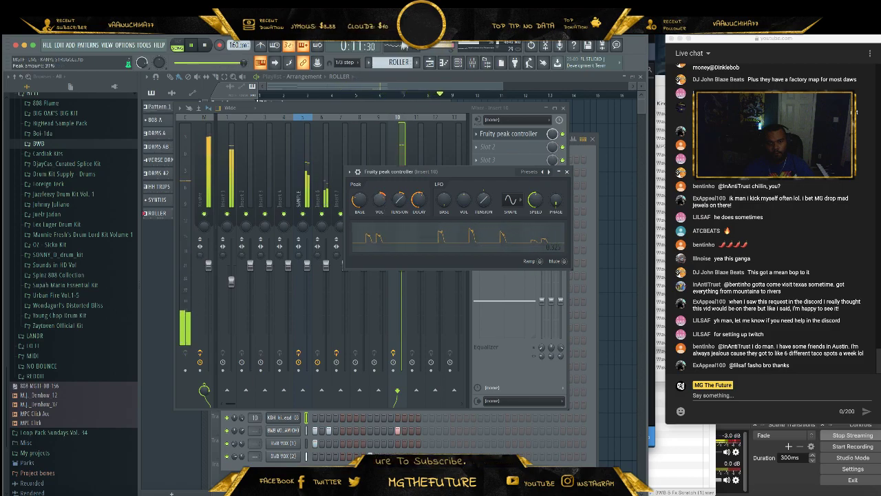
left_click(567, 172)
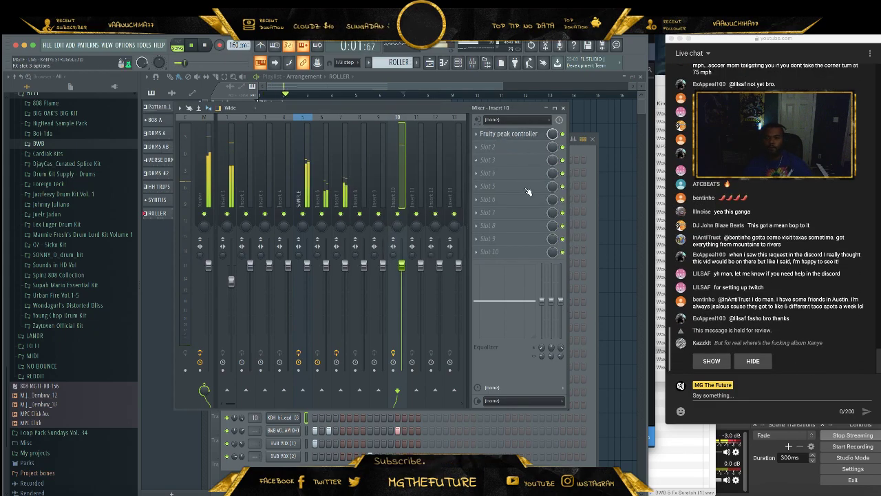
- Show the message held for review in the live chat and close the mixer
left_click(711, 360)
left_click(563, 108)
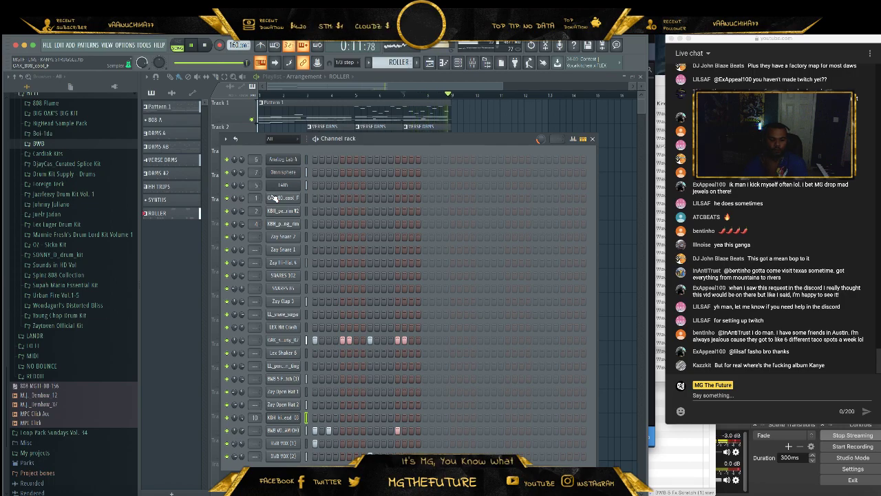
- Pan mixer insert 6 to 15% left and load the Little Plate reverb into its first effect slot
left_click(473, 64)
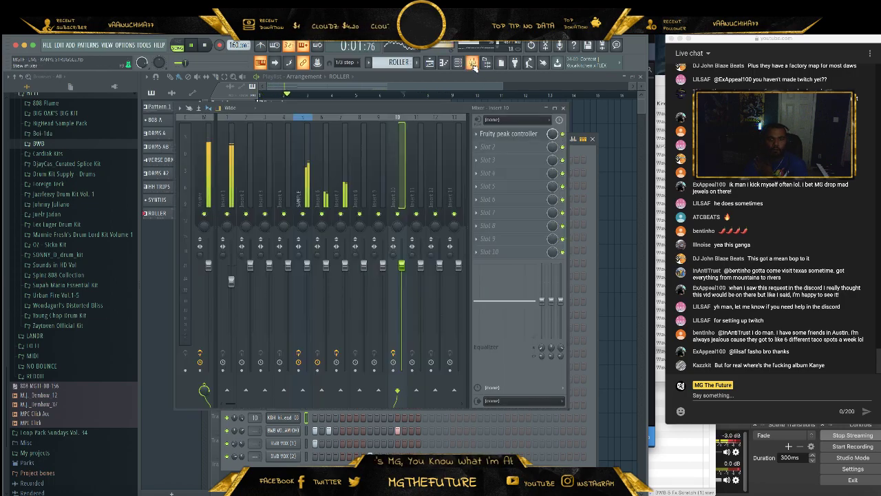
left_click(321, 223)
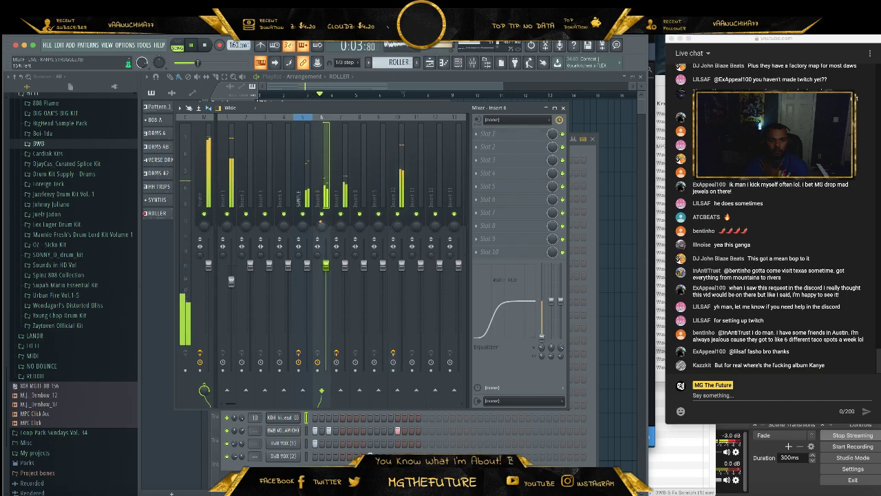
left_click(485, 147)
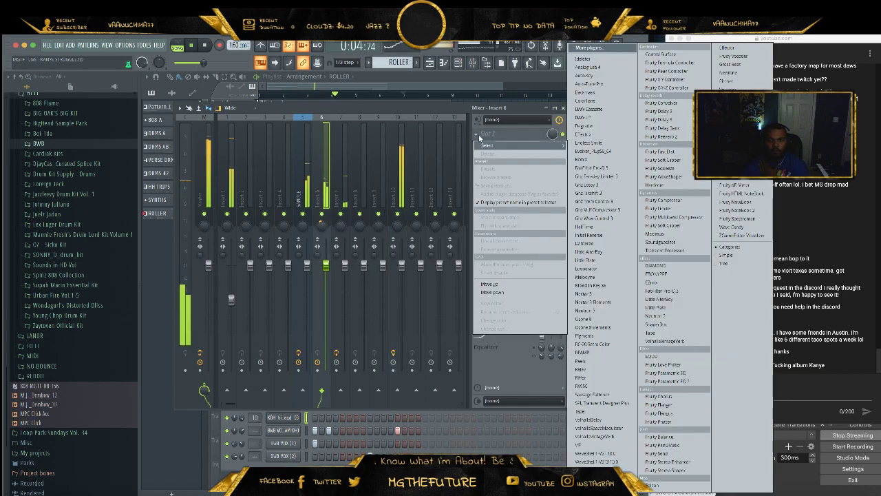
left_click(681, 301)
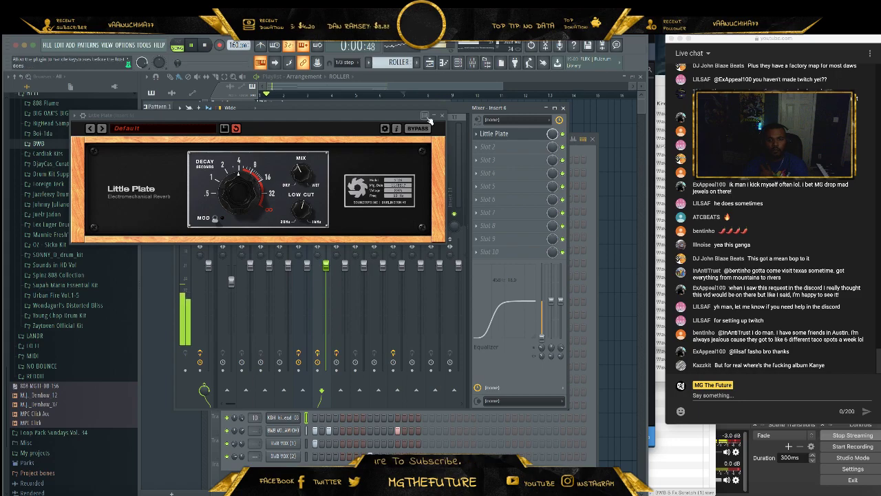
left_click(444, 115)
- Add the Little Plate reverb after FabFilter Pro-Q 3 on mixer insert 7 and close its window
left_click(347, 176)
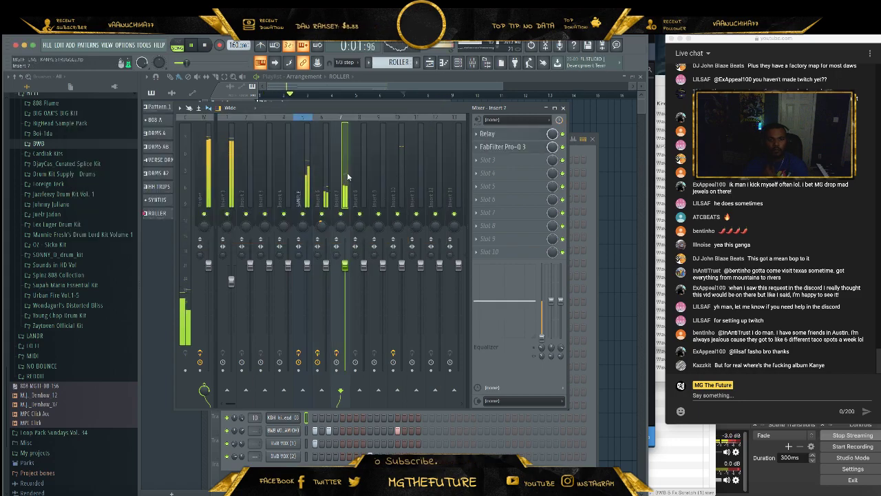
left_click(491, 160)
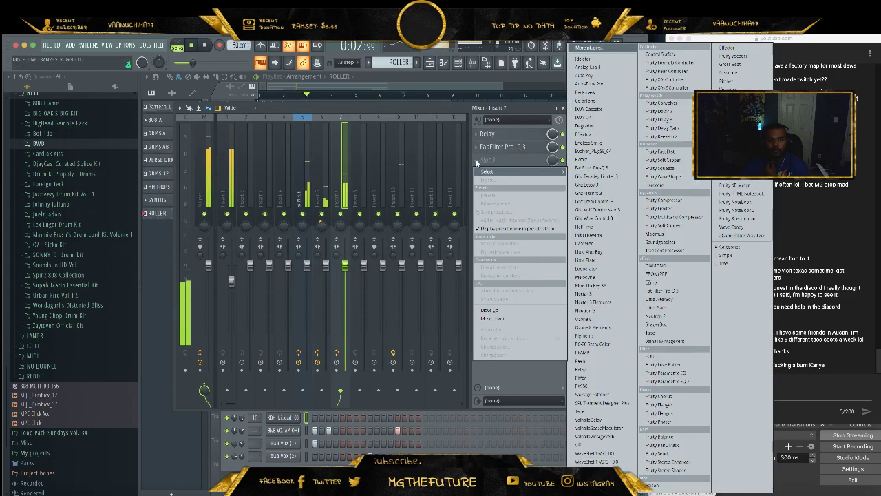
left_click(682, 307)
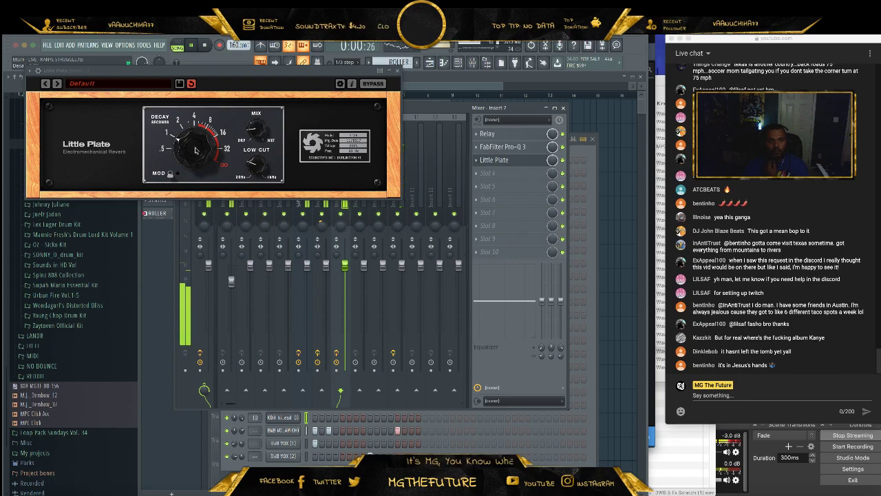
left_click(395, 71)
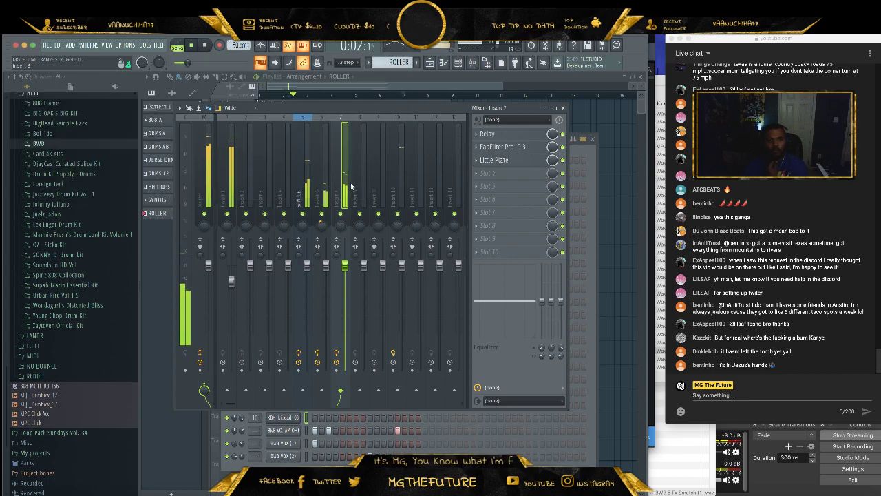
- Cut the high shelf band in insert 10's equalizer down to its minimum and close the mixer and channel rack
left_click(404, 173)
left_click_drag(559, 301, 555, 334)
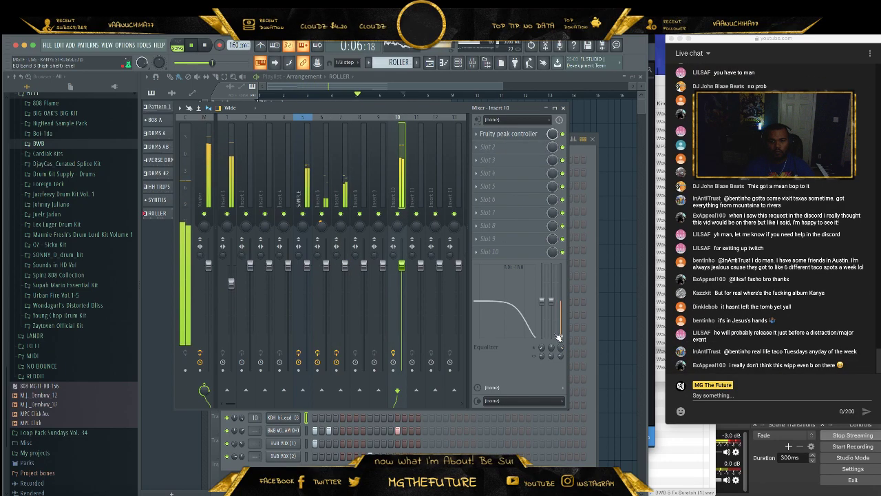
left_click(563, 108)
left_click(592, 139)
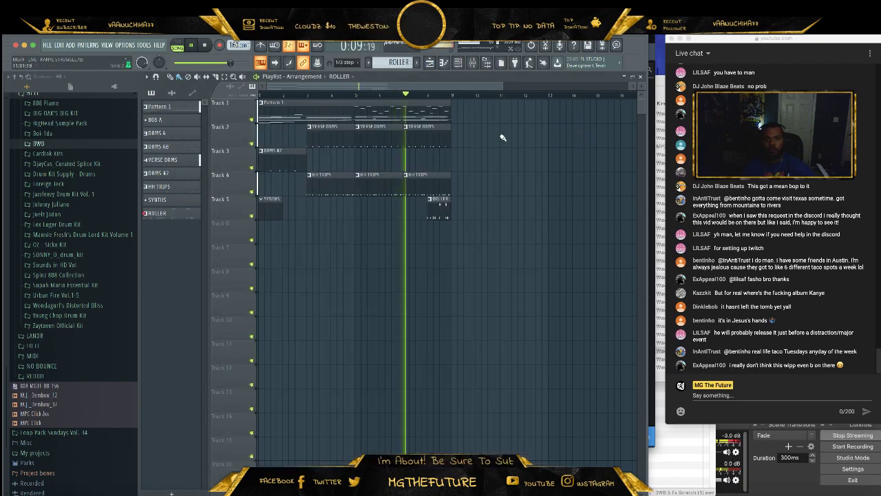
- Create a new pattern named HOOK using Pattern 1's Analog Lab 4 and Omnisphere notes
left_click(457, 62)
left_click(169, 107)
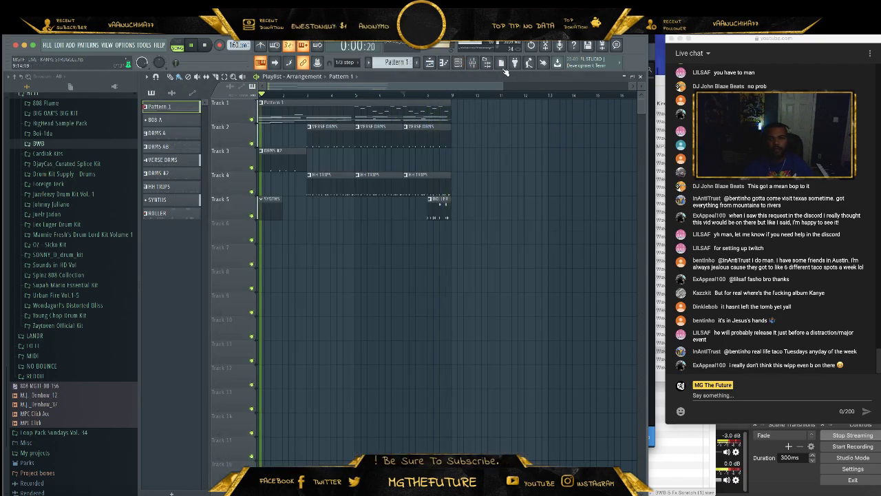
left_click(457, 62)
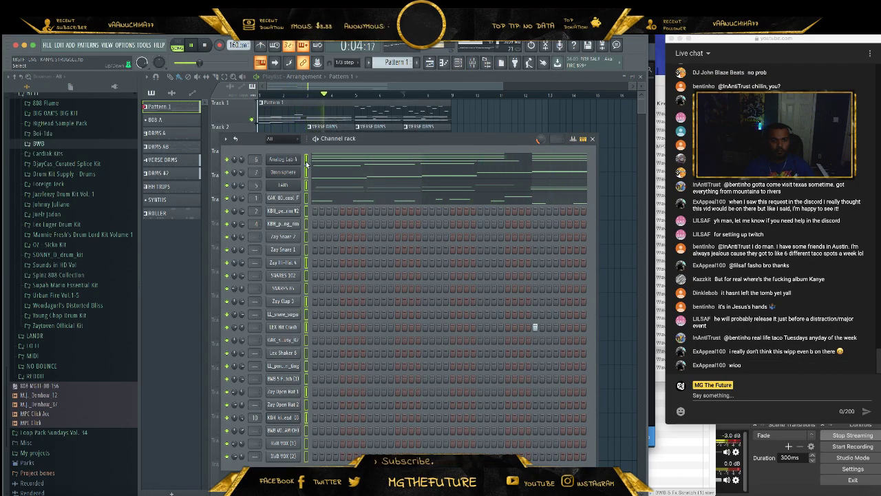
left_click(414, 62)
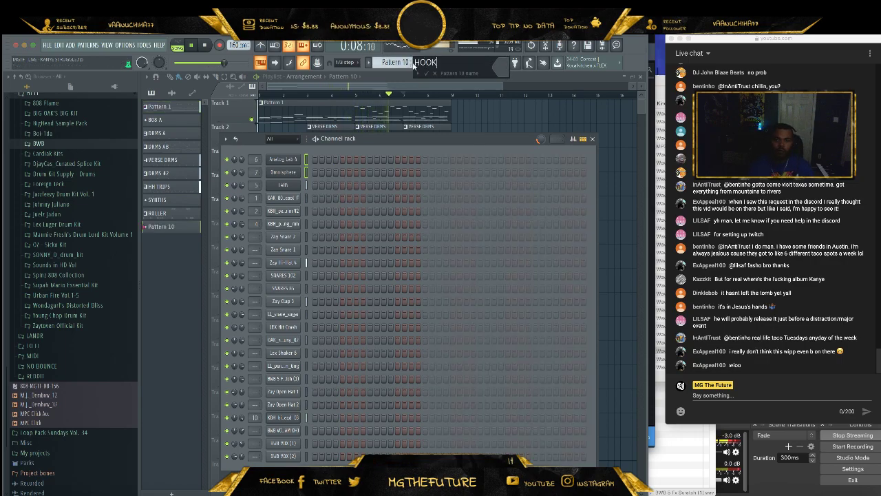
key("Return")
- Try to move all the playlist clips to start at bar 9
left_click(499, 86)
left_click_drag(503, 86, 630, 86)
left_click_drag(444, 115, 271, 281)
left_click_drag(274, 121, 378, 124)
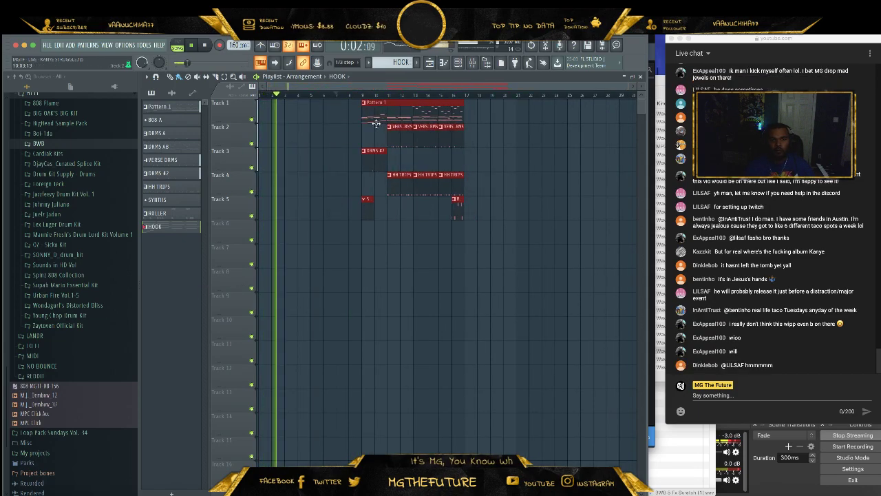
key("ctrl+z")
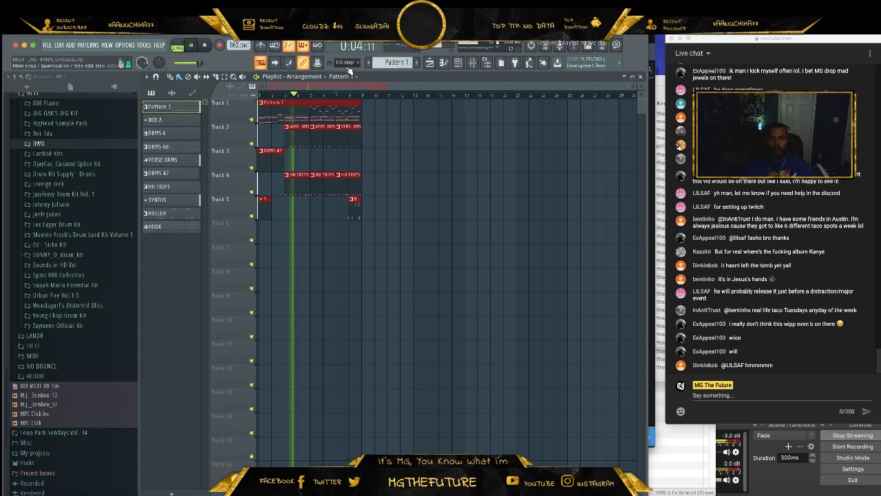
- Set the main snap to Line and move all the playlist clips so they start at bar 9
left_click(347, 62)
left_click(346, 71)
left_click_drag(392, 102, 263, 238)
mouse_move(282, 121)
left_mouse_down()
mouse_move(390, 121)
mouse_move(381, 122)
left_mouse_up()
left_click(512, 137, "super")
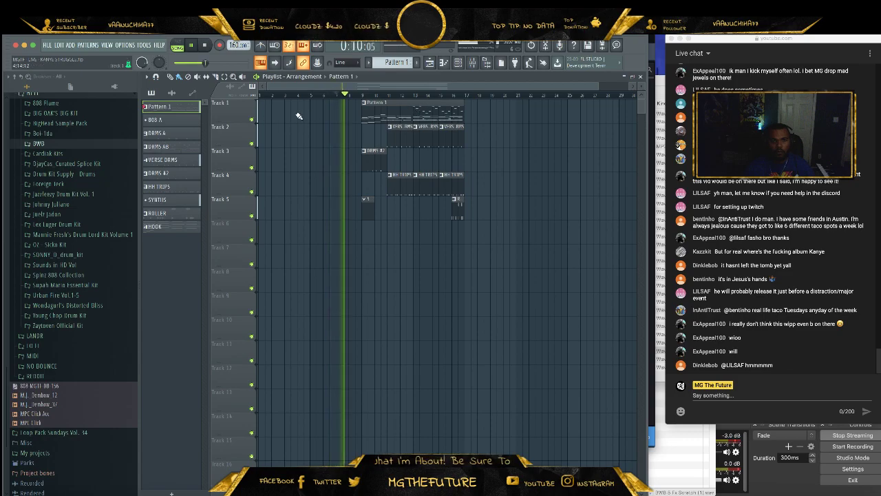
- Place Pattern 1 at bar 1 on Track 1 and the HOOK pattern at bar 17 on Track 7
left_click(268, 119)
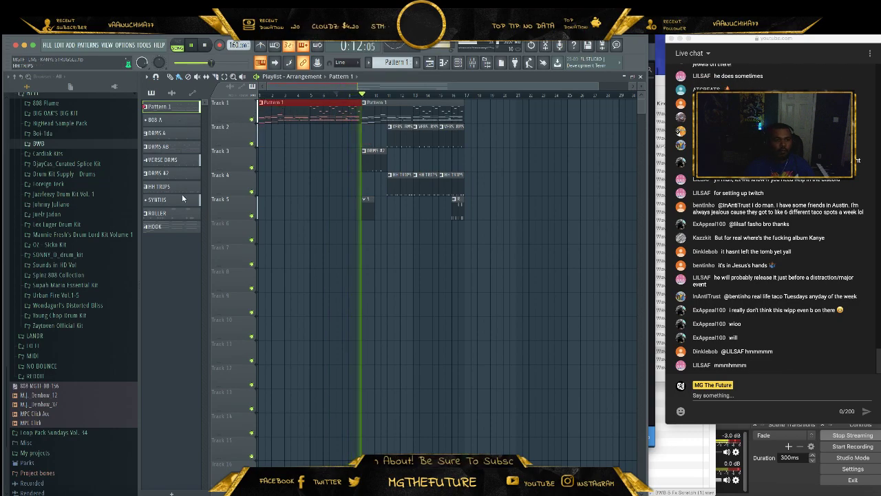
left_click(154, 226)
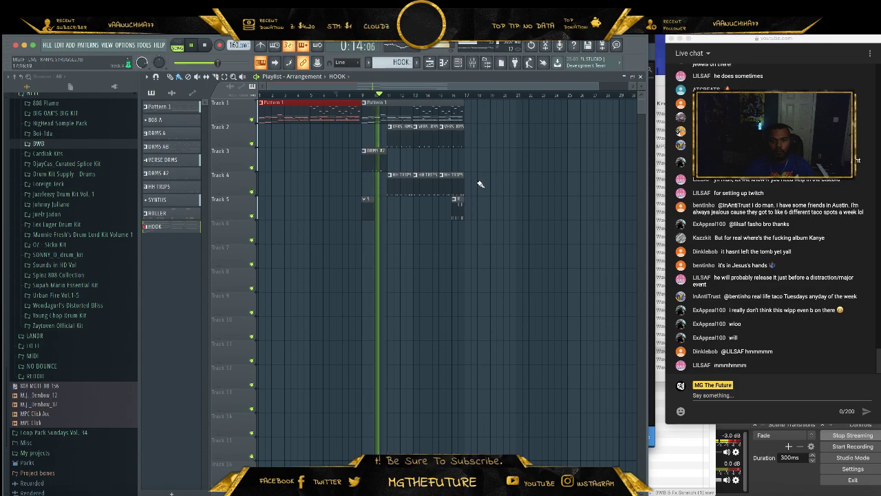
left_click(471, 253)
- Duplicate the section of clips from bar 9 on Tracks 1 to 5 to bar 17 and save the project
left_click_drag(522, 101, 364, 210)
key("ctrl+b")
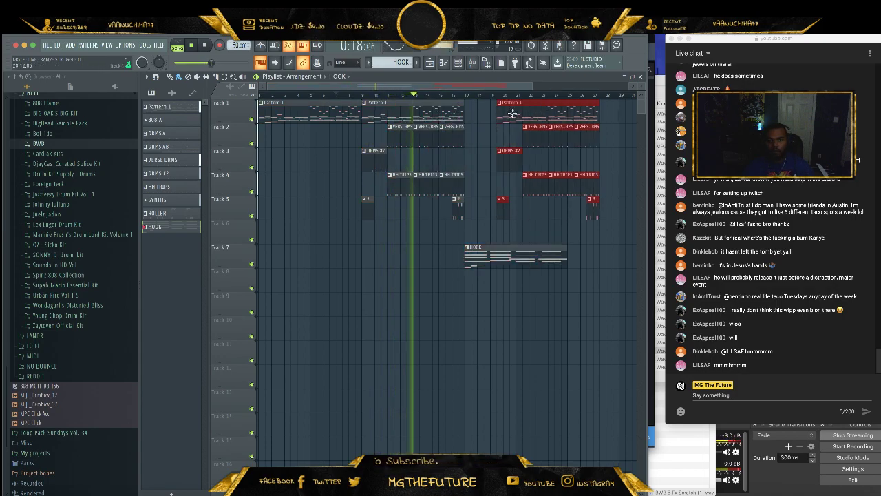
left_click(585, 159, "ctrl")
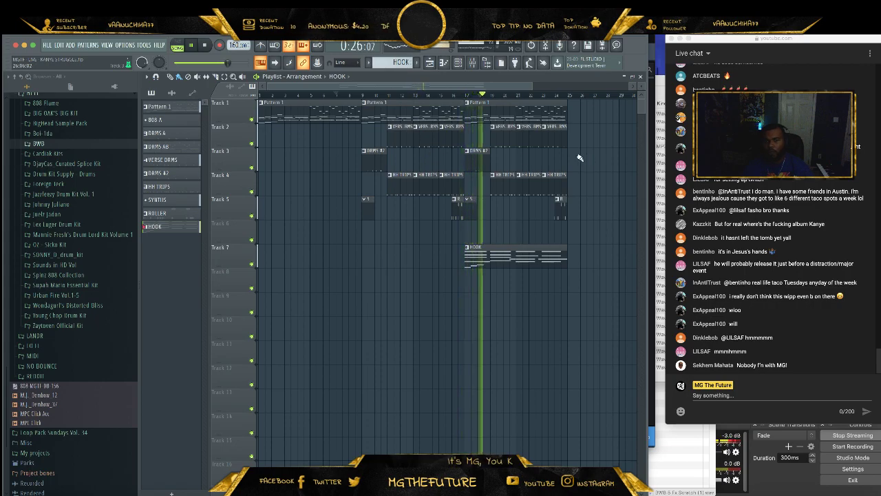
key("super+s")
- Examine the audio device and buffer length in the audio settings
left_click_drag(531, 87, 464, 88)
left_click(125, 45)
left_click(128, 81)
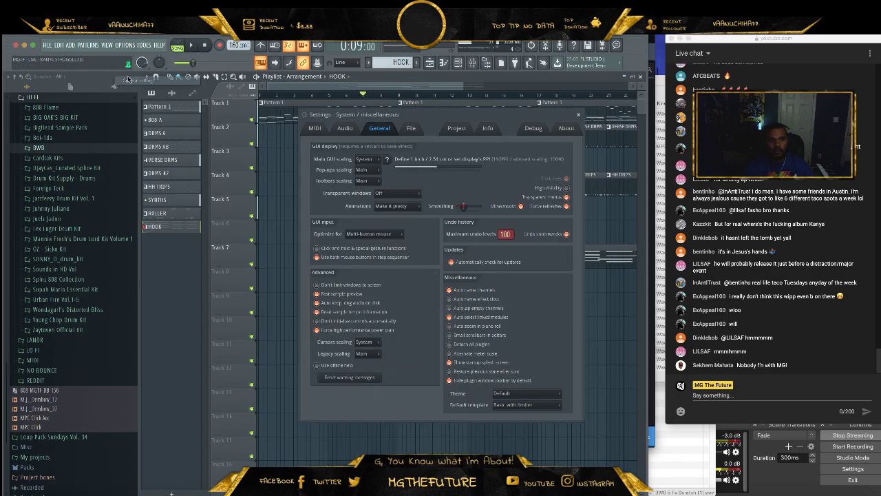
left_click(347, 128)
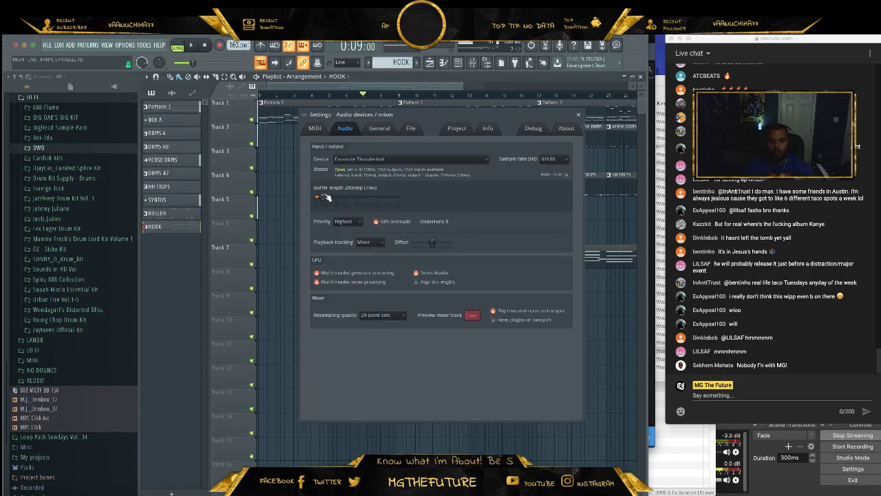
left_click(578, 115)
scroll(460, 90, "down", 2)
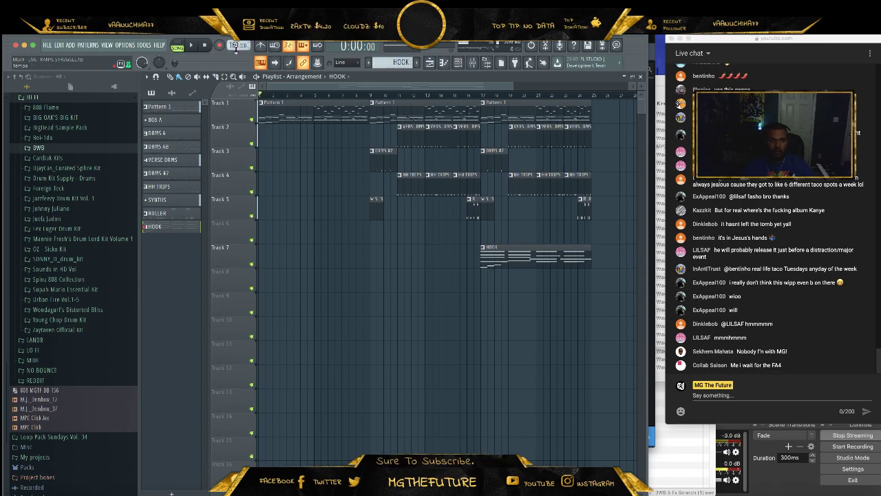
- Cut the 808 notes out of the OAK 808 channel in Pattern 1
left_click(196, 46)
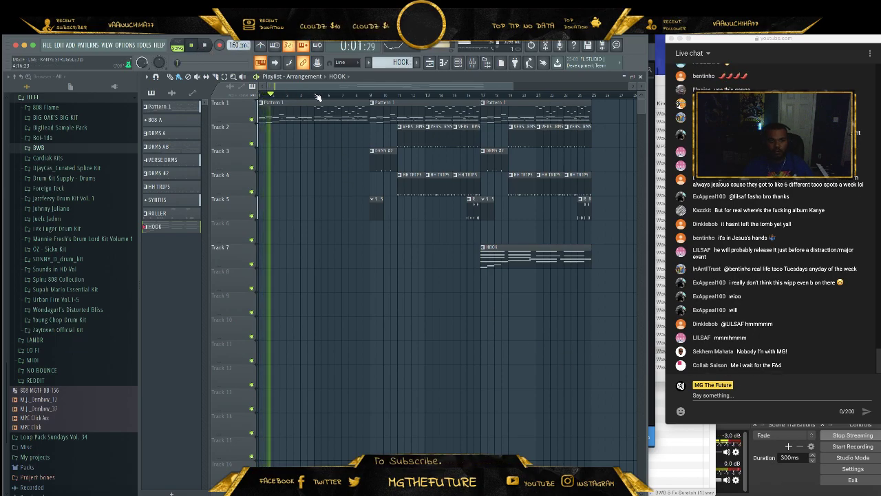
left_click(454, 64)
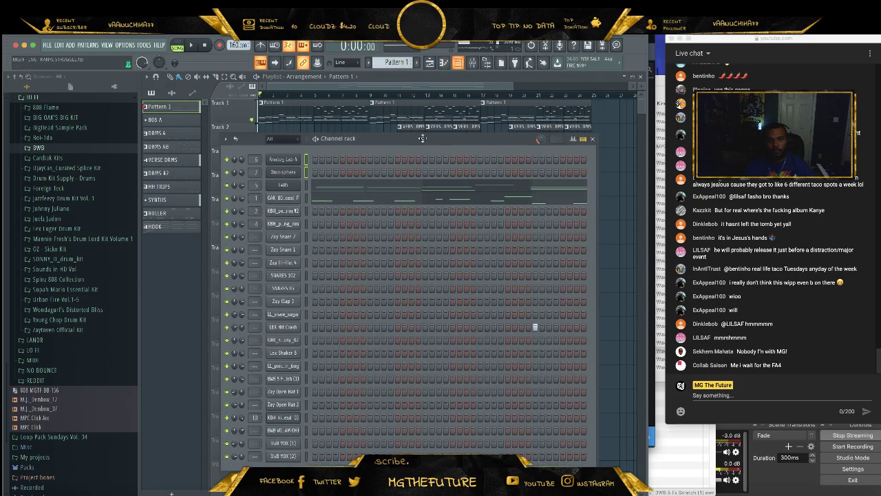
key("super+x")
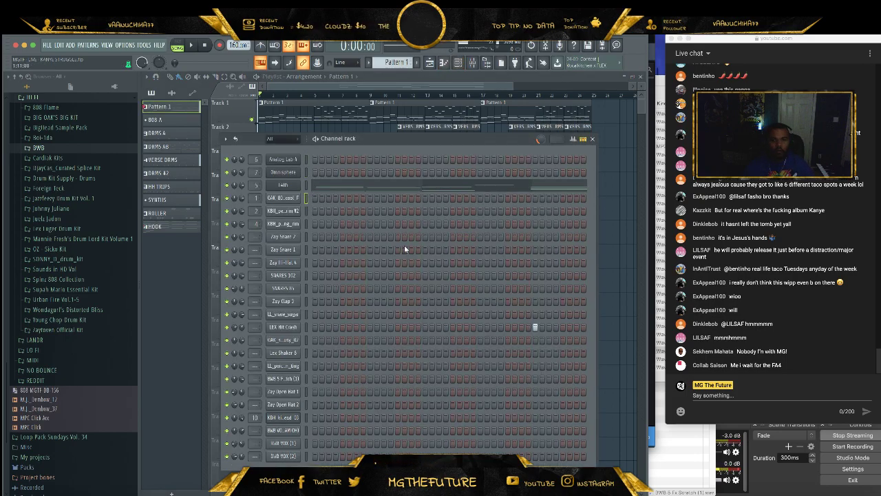
- Create a new pattern named 808 MAIN and paste the cut notes into its OAK 808 channel
left_click(417, 62)
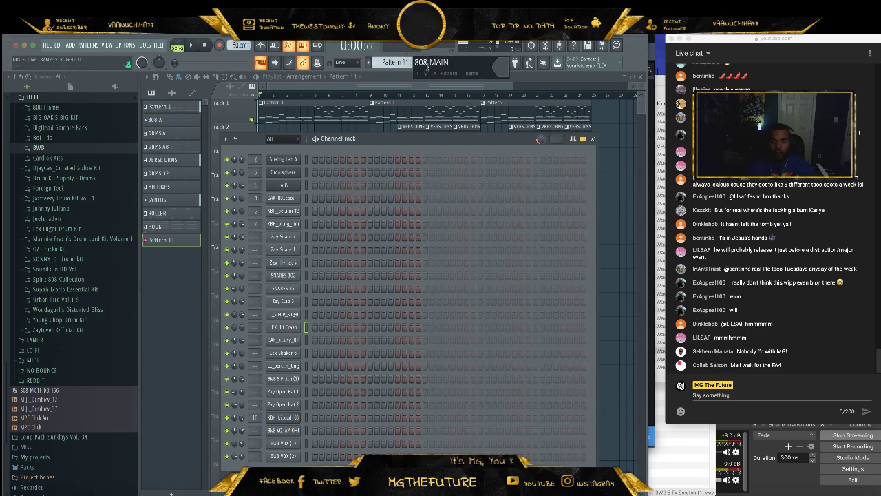
key("Return")
key("super+v")
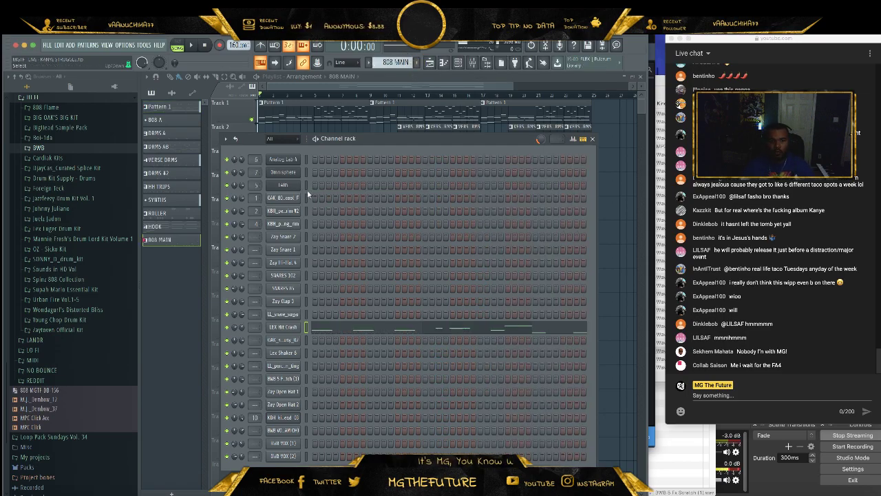
key("super+z")
left_click(305, 198)
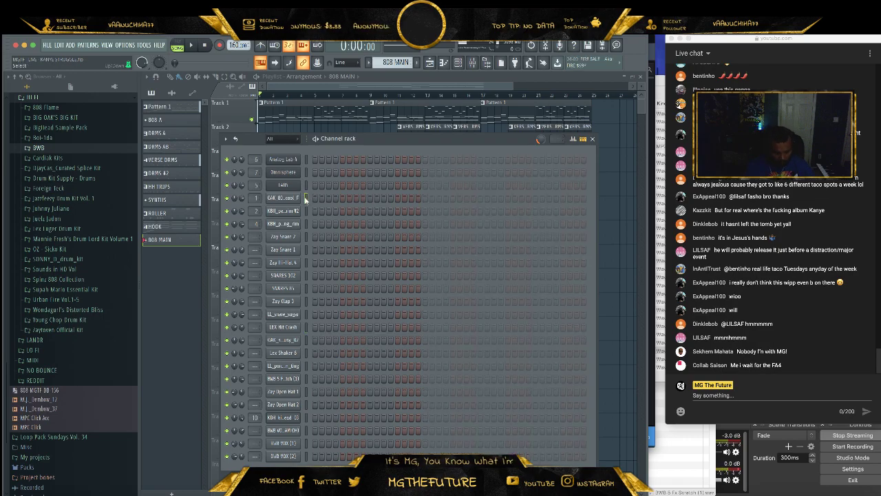
key("super+v")
- Place 808 MAIN on Track 8 at bar 9, plus a second clip trimmed to run from bar 19 to bar 25
key("F6")
left_click(409, 284)
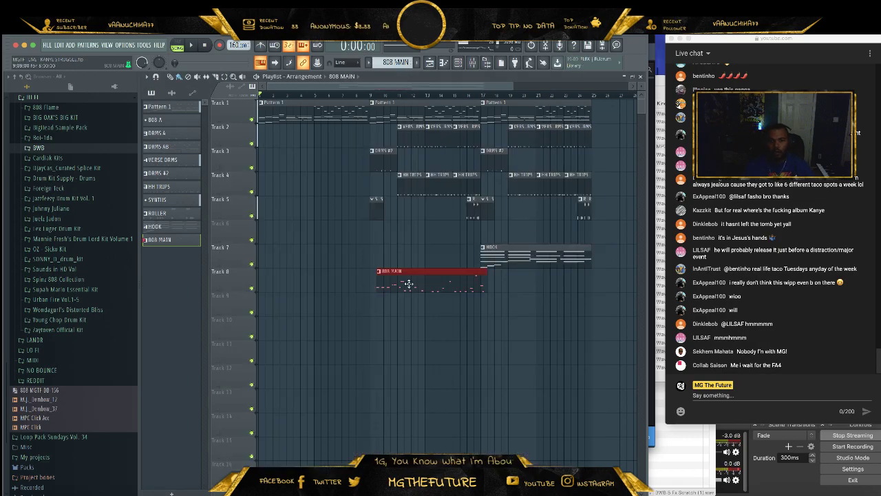
left_click(493, 285)
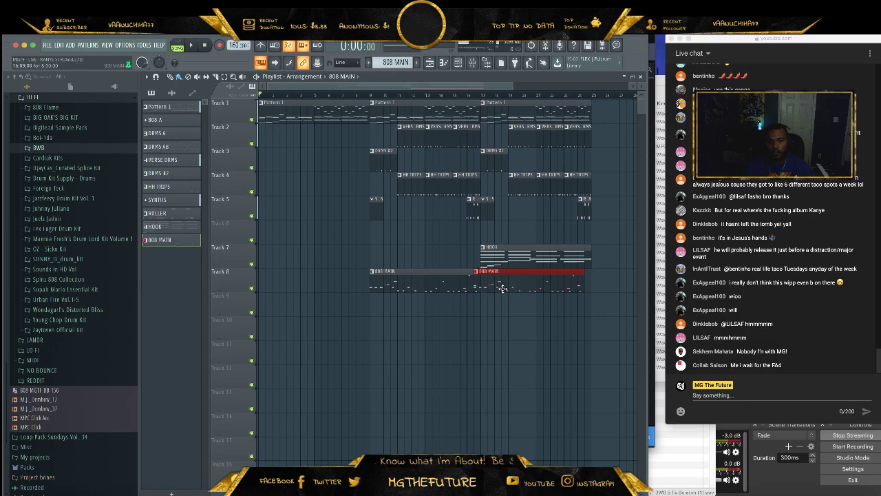
key("space")
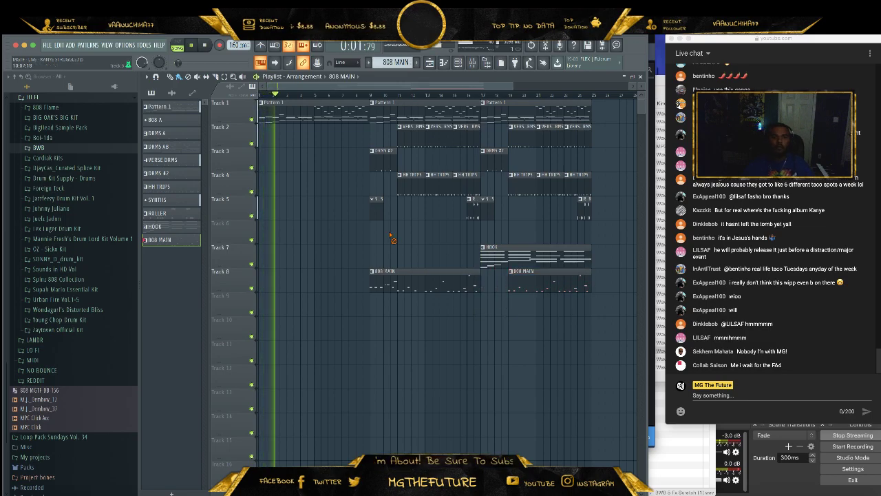
key("space")
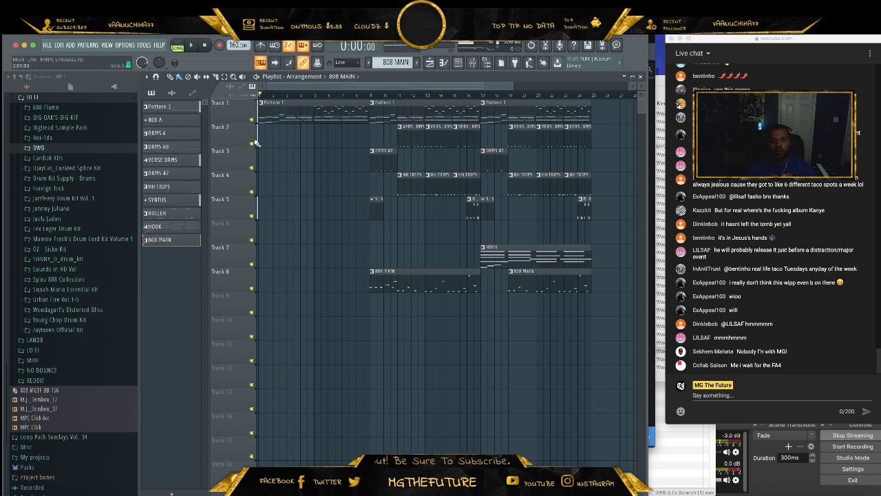
- Place three consecutive HH TRIPS clips on Track 4 at bars 3, 5 and 7
double_click(412, 175)
left_click(557, 182)
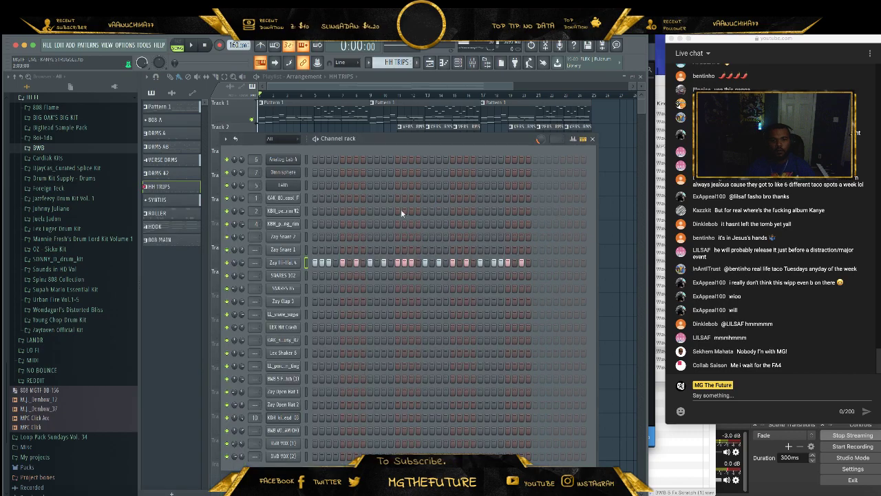
key("F6")
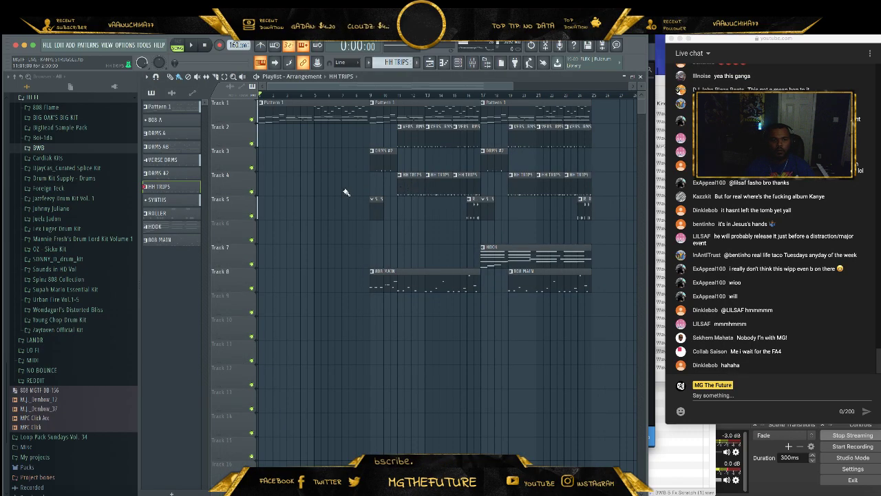
left_click(290, 191)
key("space")
left_click(317, 185)
left_click(356, 190)
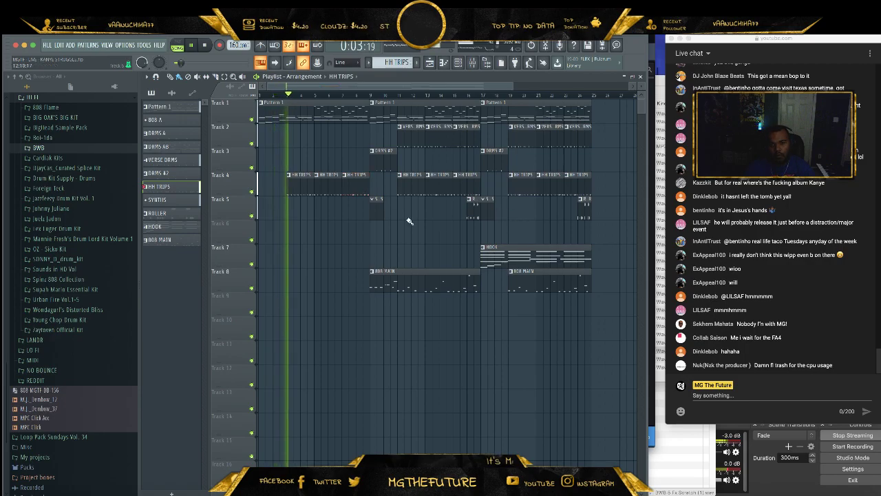
- Place a ROLLER clip at bar 8 on Track 5
left_click(474, 213)
left_click(359, 216)
left_click_drag(513, 86, 359, 81)
left_click(357, 79)
- Delete the SYNTHS clips at bars 9 and 17 from Track 5
left_click(438, 82)
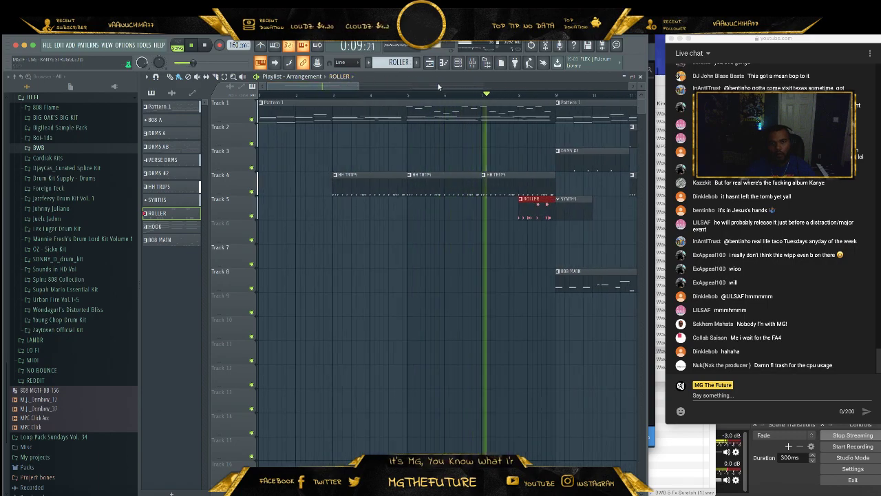
scroll(523, 227, "right", 4)
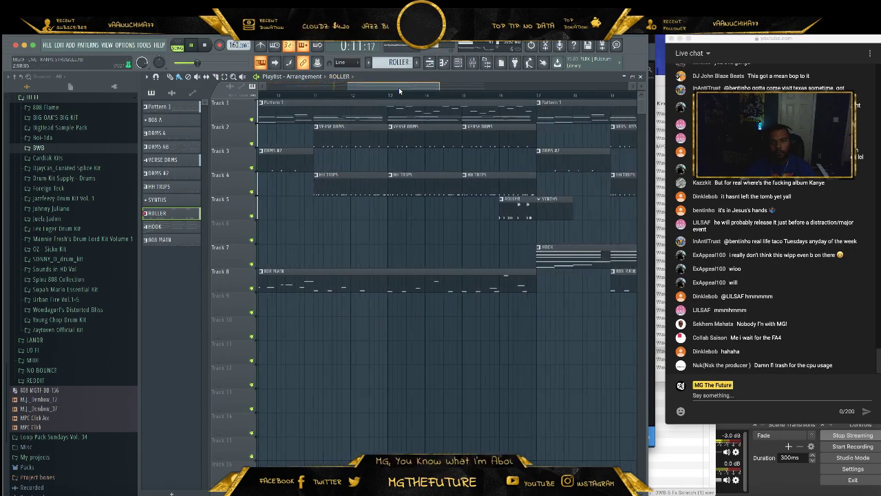
right_click(477, 200)
left_click_drag(396, 86, 463, 86)
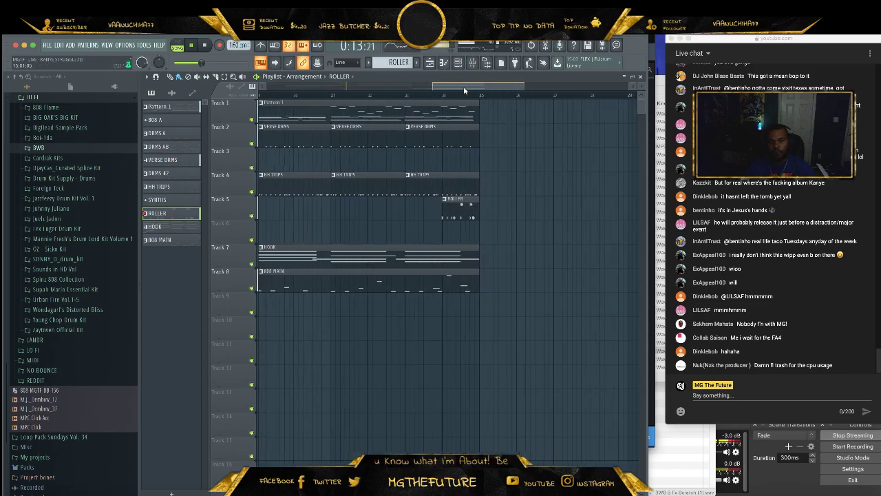
- Duplicate the section of clips from bar 17 so the copy starts at bar 25
scroll(482, 92, "down", 5)
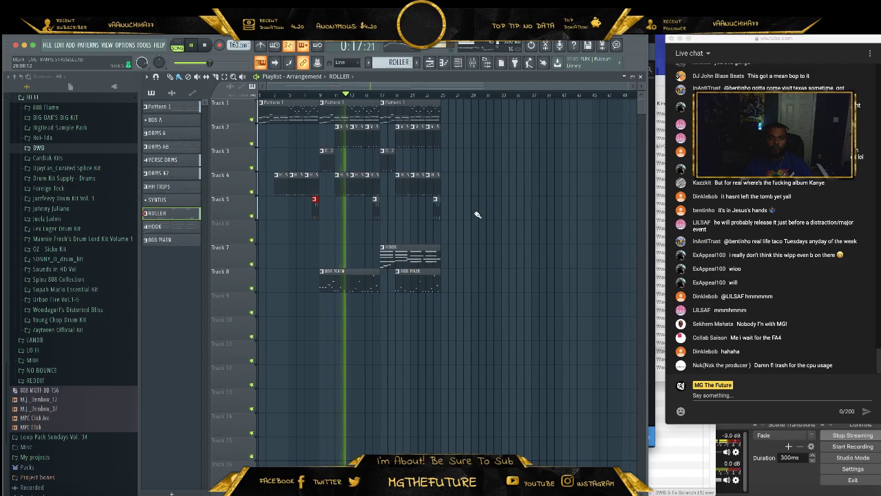
left_click_drag(486, 118, 400, 256)
key("ctrl+b")
- Delete the HOOK clip at bar 17 on Track 7 and the three HH TRIPS clips from bar 19 on Track 4
right_click(432, 255)
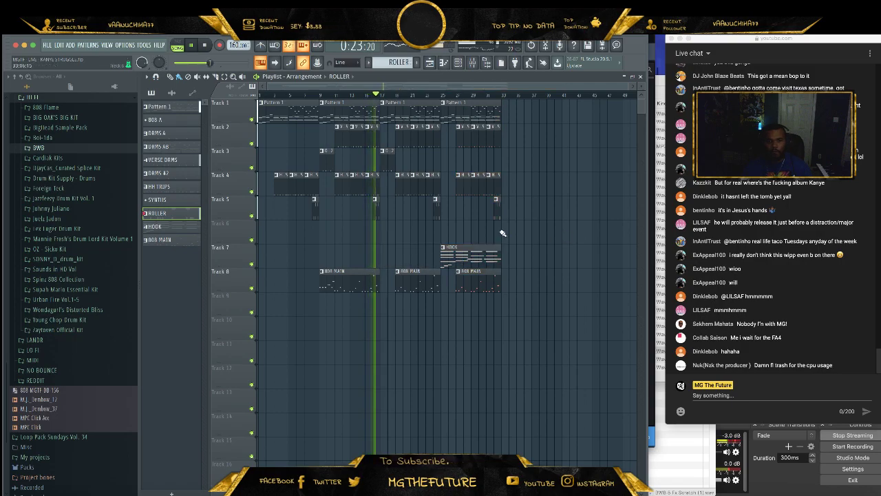
right_click(403, 192)
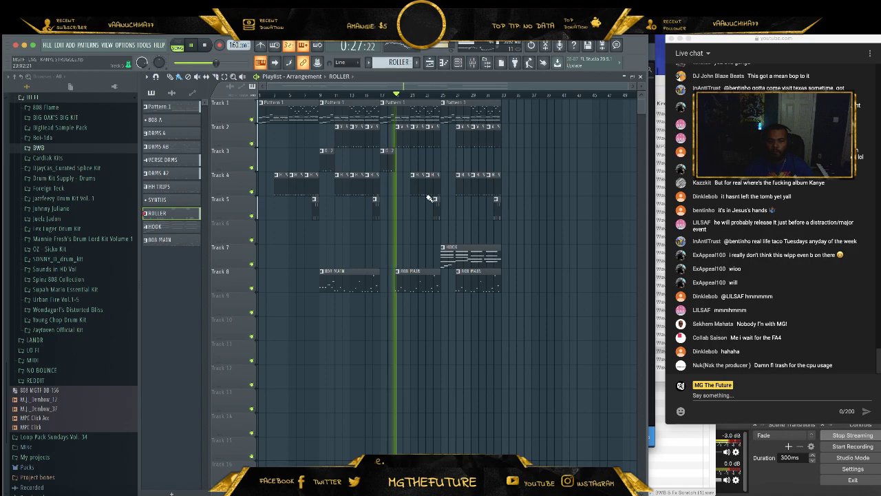
right_click(419, 189)
right_click(431, 189)
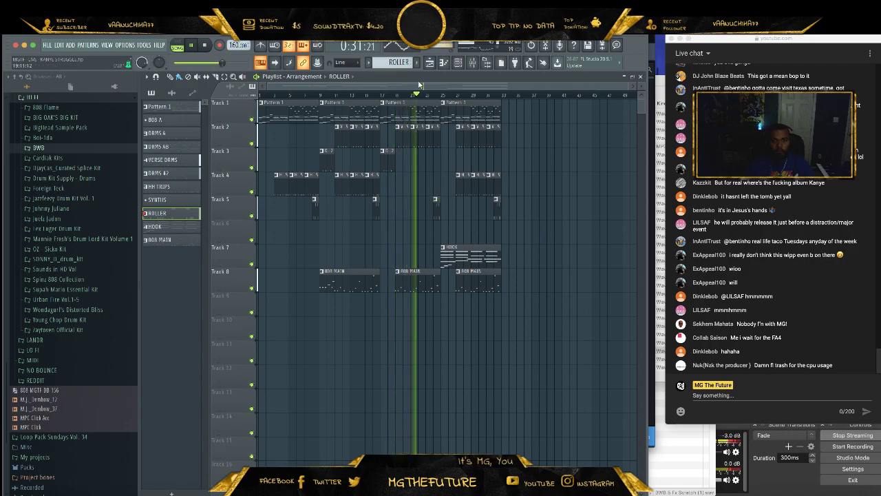
- Create a new empty pattern named DEAN
key("F6")
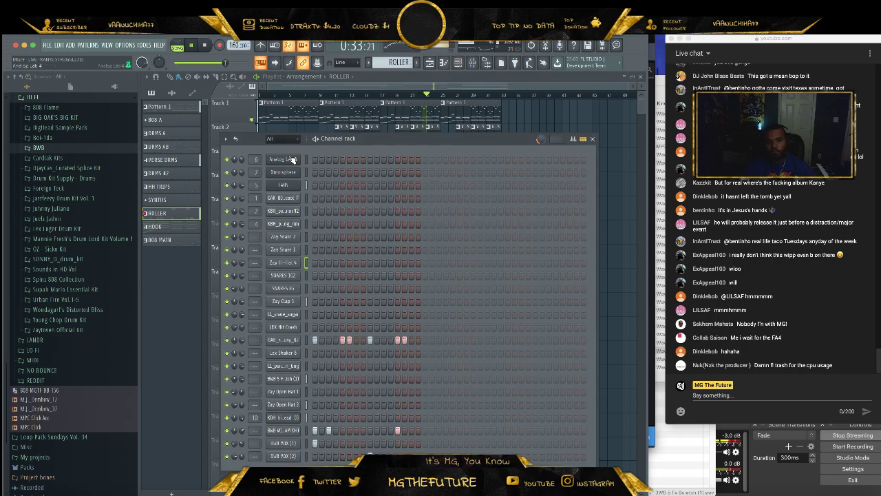
left_click(418, 65)
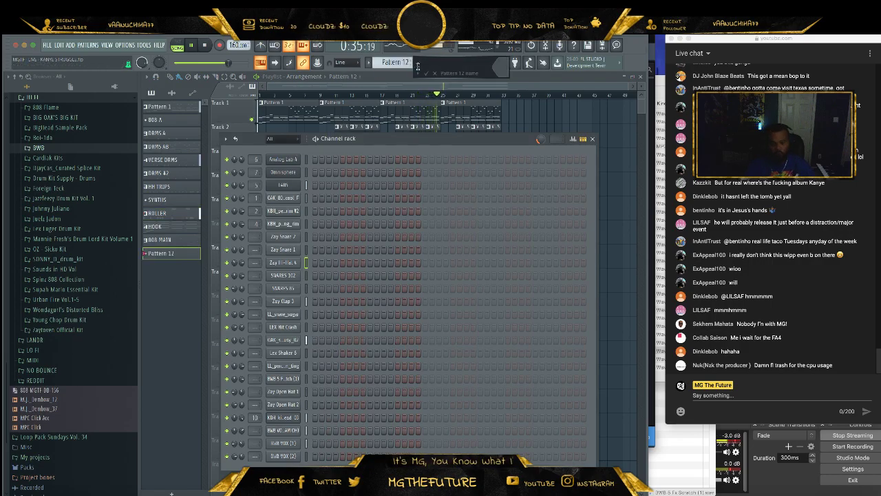
type("DEAN")
key("Return")
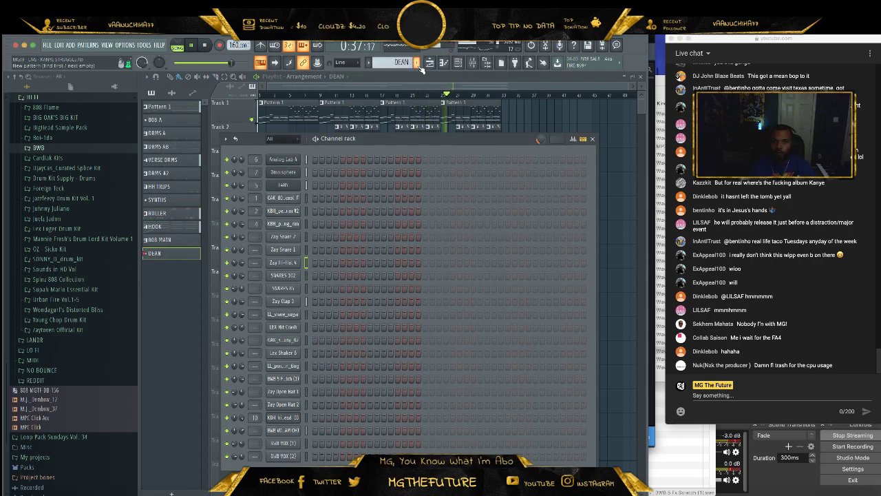
- Insert a new Analog Lab 4 instrument channel in the channel rack
right_click(292, 161)
mouse_move(324, 218)
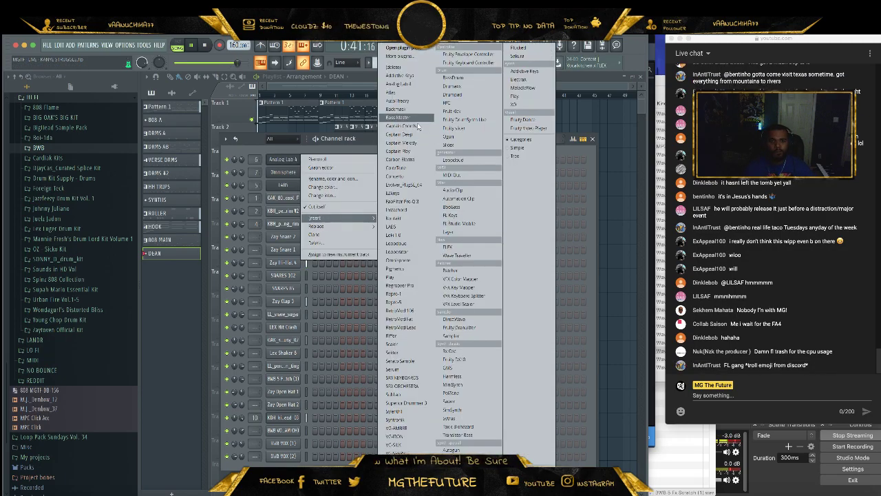
left_click(416, 83)
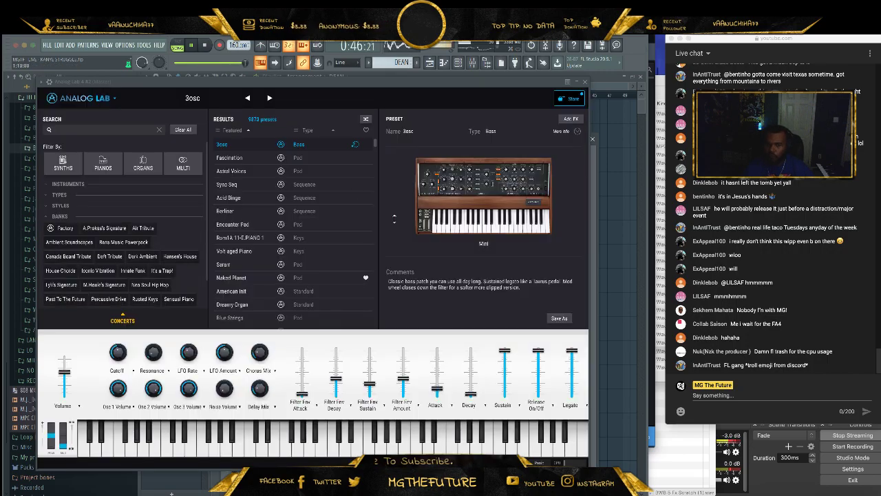
- Filter the Analog Lab presets to synths of type Lead in the Neo Soul Hip Hop bank
left_click(69, 168)
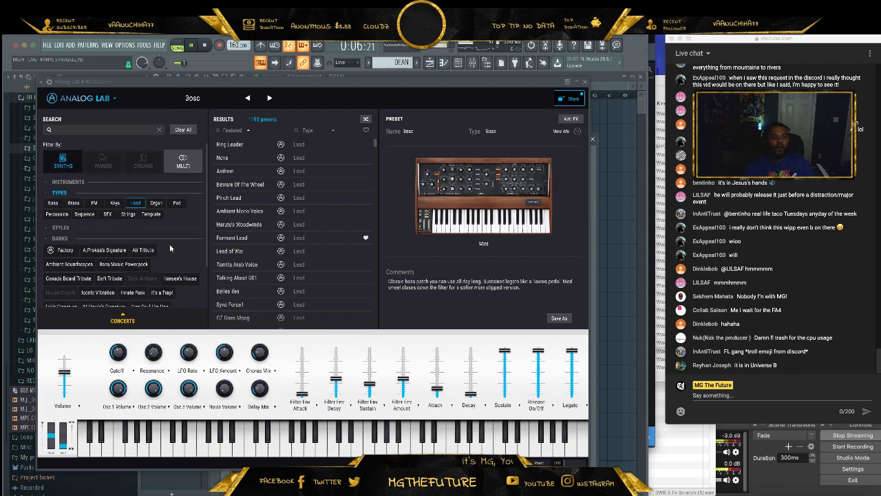
scroll(155, 285, "down", 1)
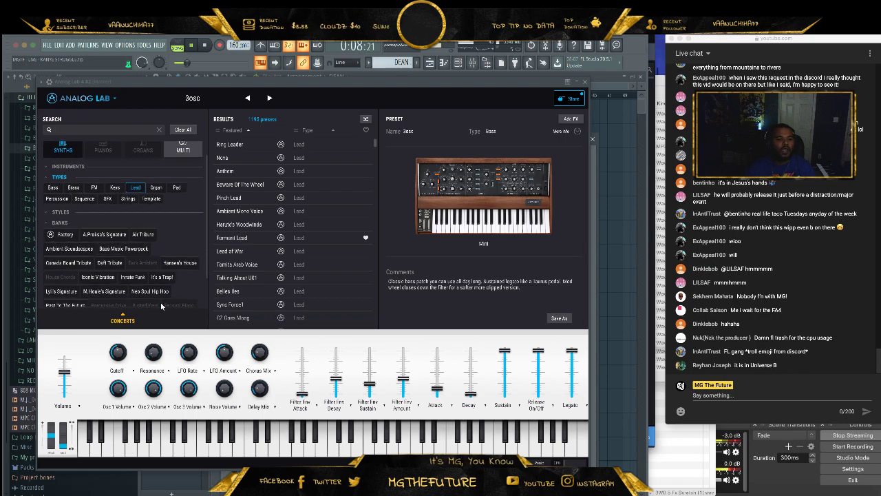
left_click(157, 290)
- Audition the Neo Soul Hip Hop lead presets Shallow Lead, Hollywood Square, Heng Voice Guitar, Drop Out Lead and Cranberry Noise
left_click(246, 216)
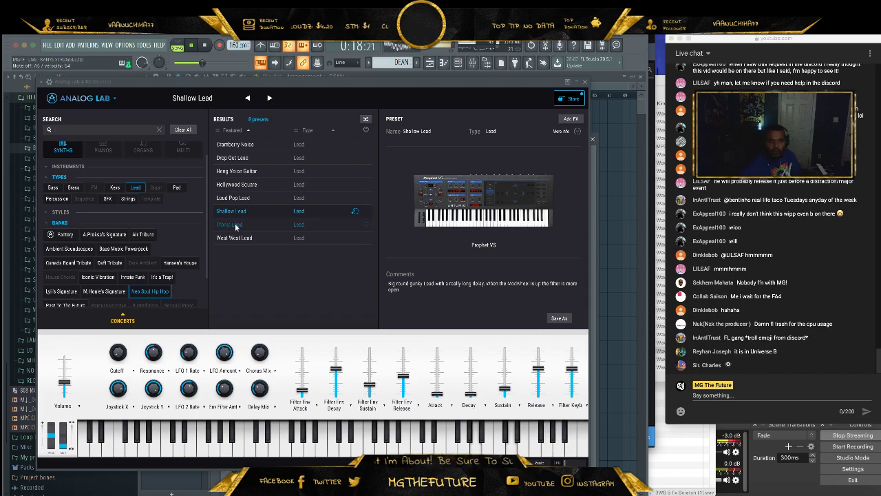
left_click(274, 185)
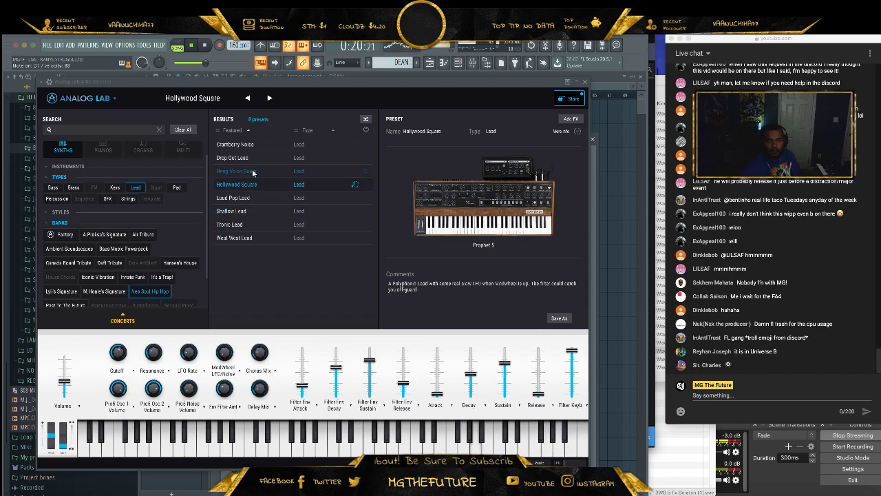
left_click(278, 175)
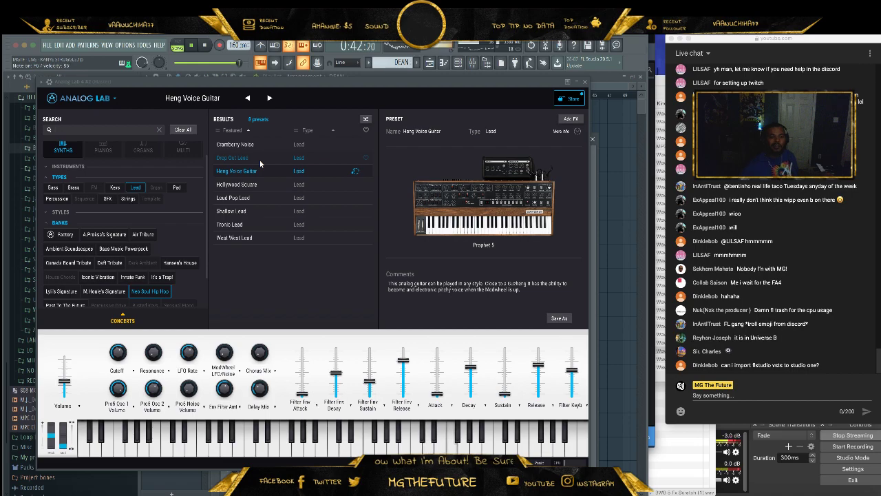
left_click(260, 160)
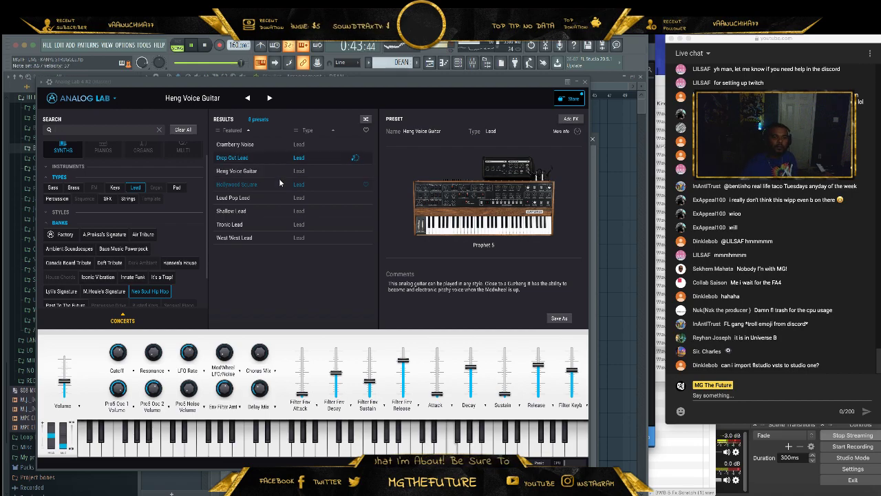
left_click(262, 144)
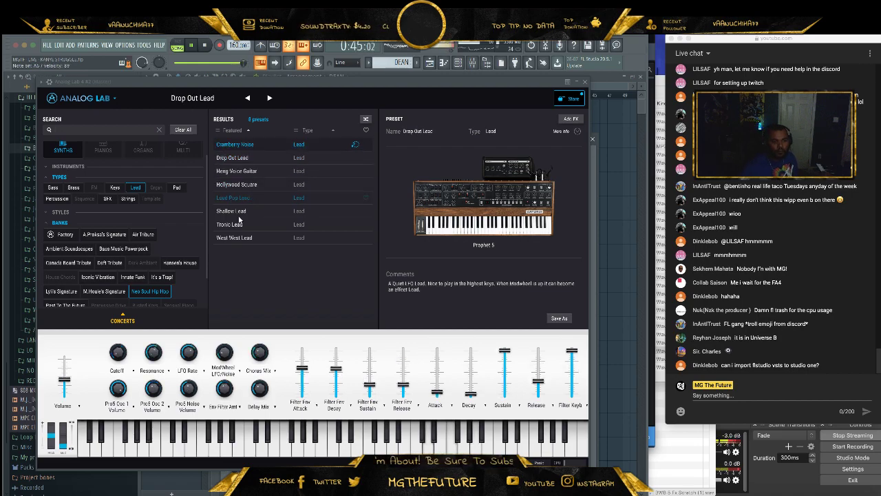
- Switch the bank filter to Lyli's Signature, compare Flute Meets Keys with New Horizons, and load New Horizons
left_click(62, 291)
left_click(259, 157)
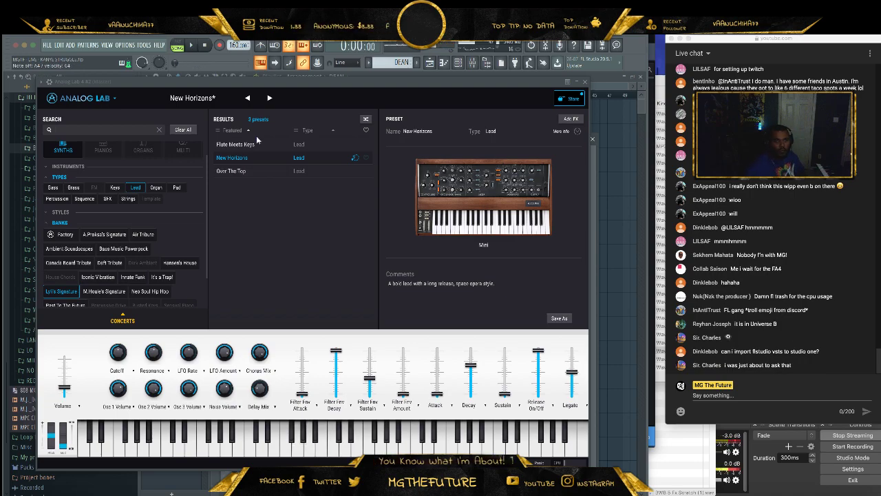
left_click(206, 46)
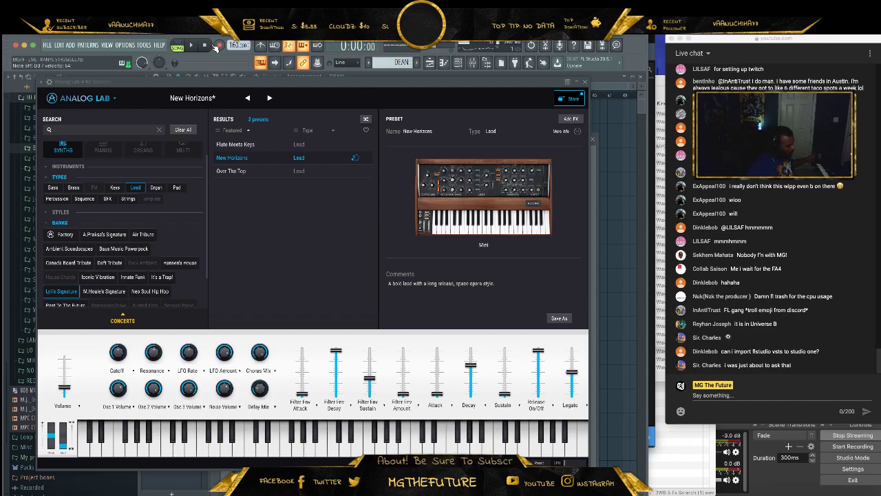
left_click(241, 144)
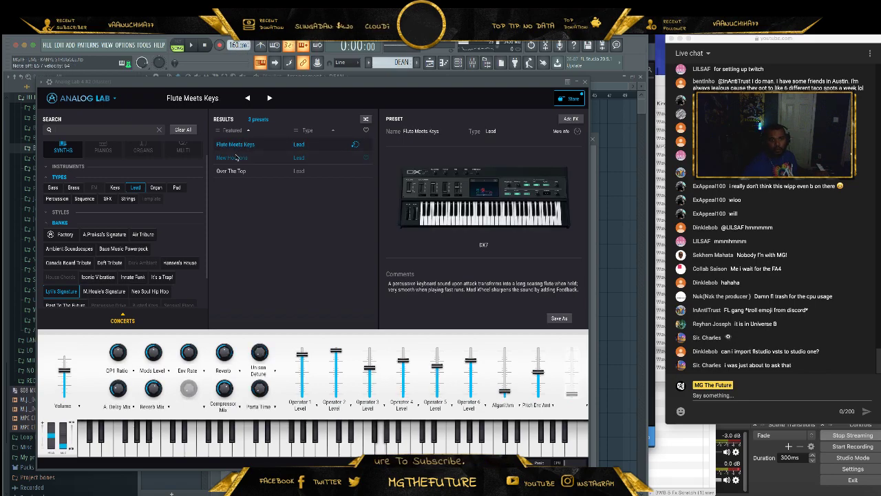
left_click(235, 158)
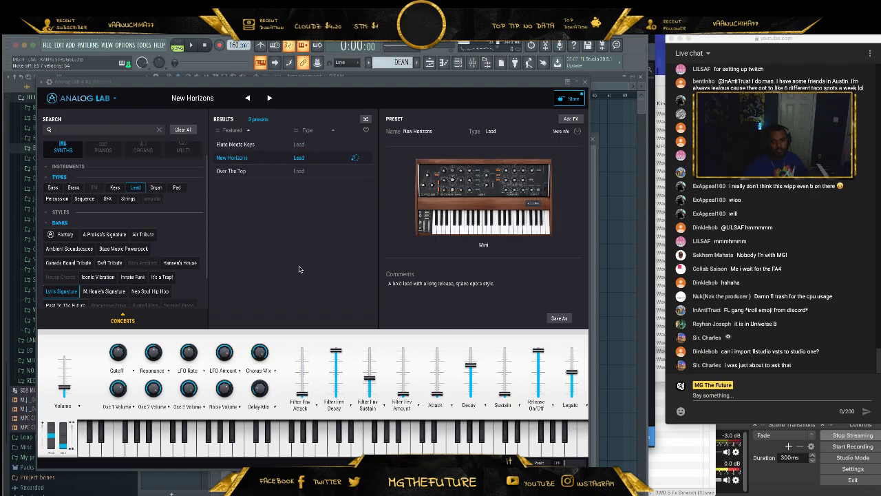
- Set the lead's Decay to 0.800, lower its Release On/Off slider, and close the instrument window
left_click_drag(470, 365, 470, 392)
left_click_drag(539, 352, 538, 383)
left_click_drag(475, 386, 473, 359)
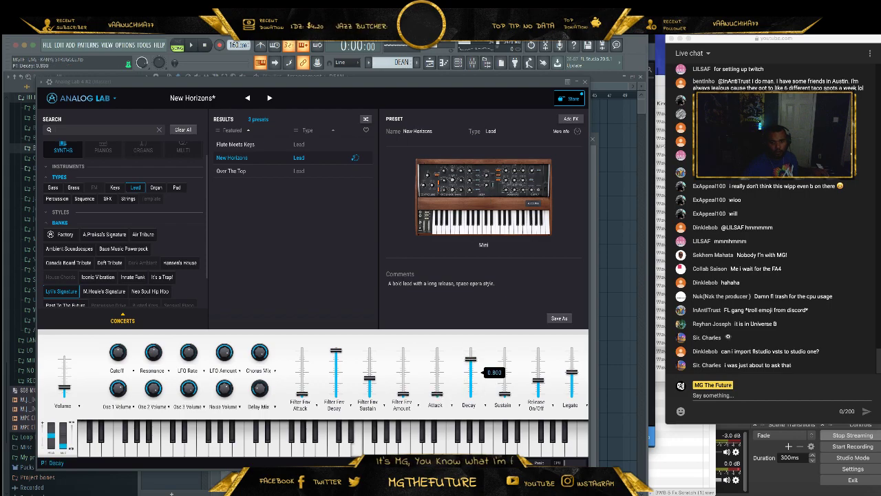
left_click(584, 82)
- Play the arrangement to try out the lead over it, stop playback and close the channel rack
left_click(194, 46)
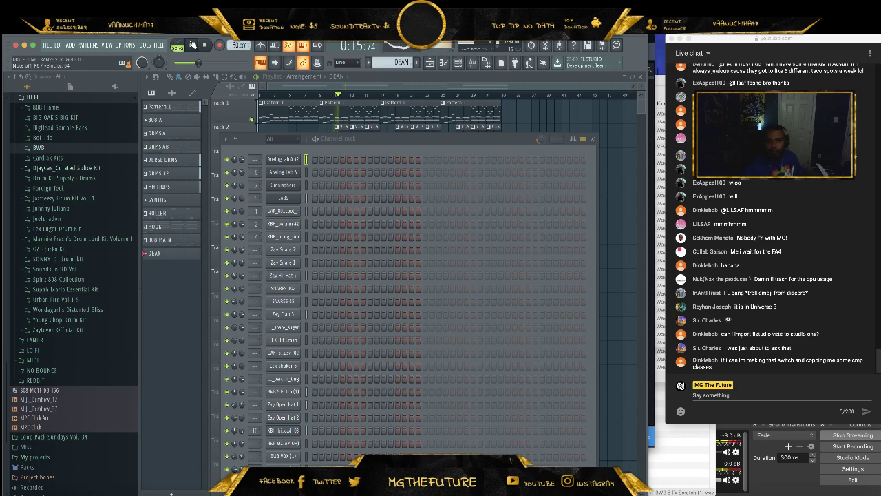
left_click(235, 159)
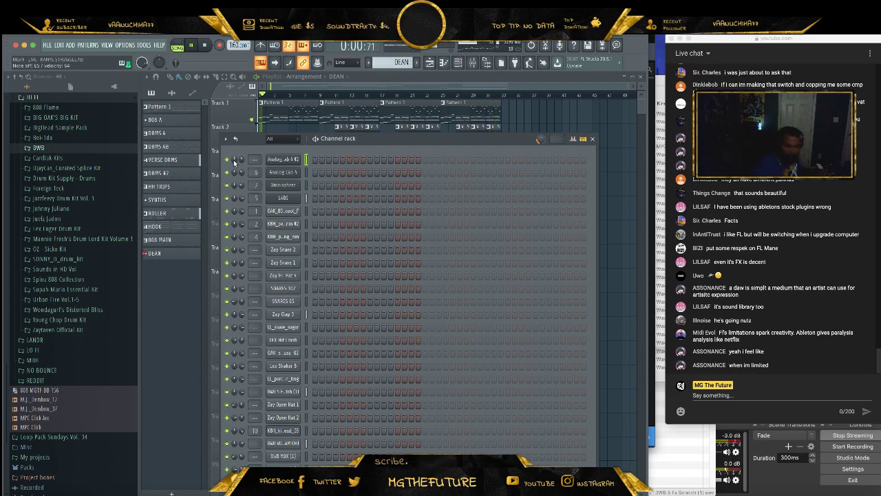
key("space")
left_click(593, 139)
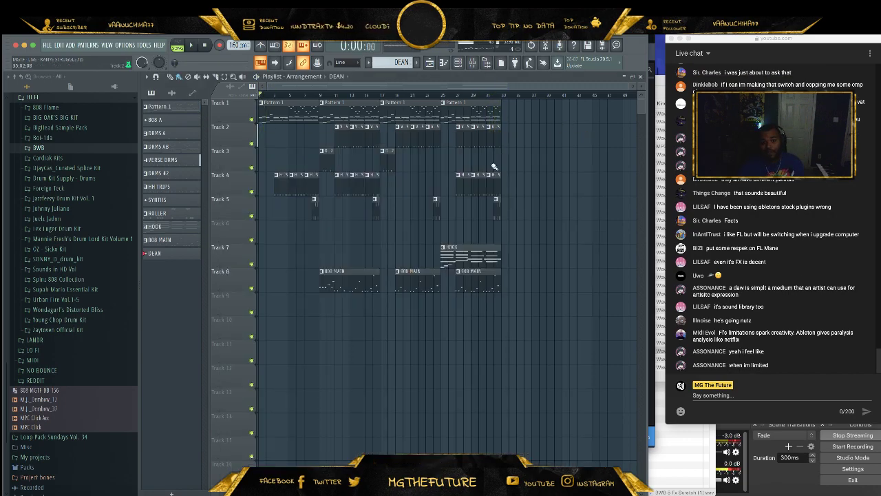
- Place a DEAN clip on Track 9 at bar 25 and record the lead into it, starting playback from bar 23
left_click(442, 314)
left_click(426, 96)
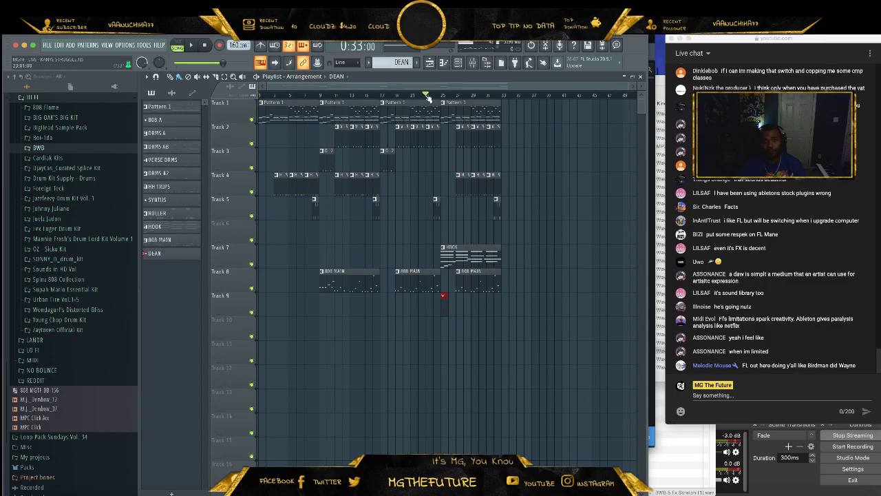
left_click(193, 46)
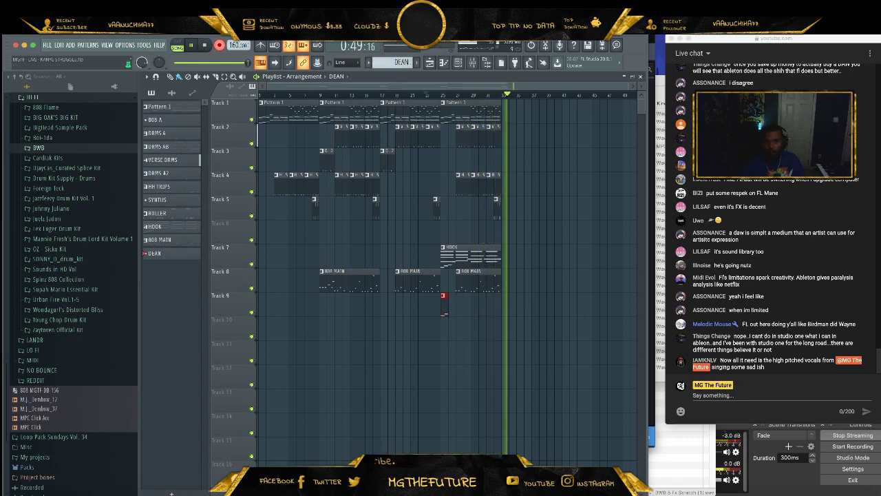
left_click(220, 46)
key("space")
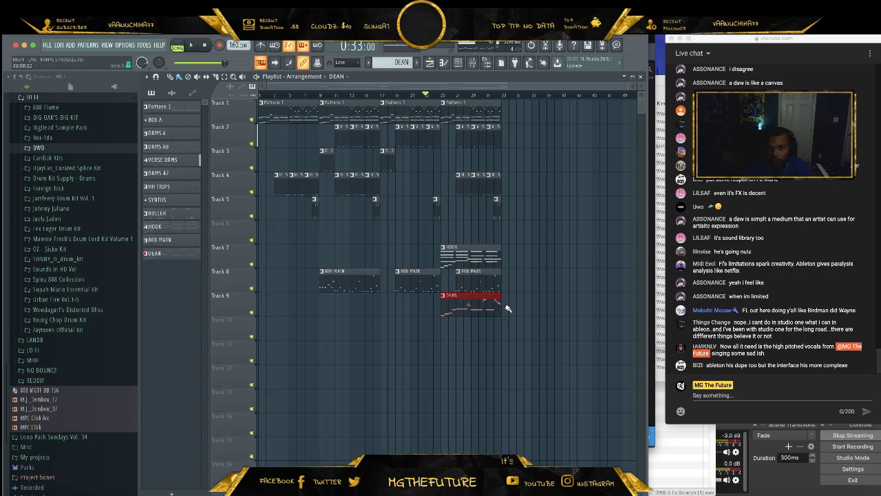
- Duplicate the hook section from bar 25 to bar 33, including the DEAN clip, and place a ROLLER clip at its end on Track 5
key("ctrl+b")
left_click_drag(536, 118, 452, 282)
left_click_drag(453, 251, 518, 250)
right_click(556, 214)
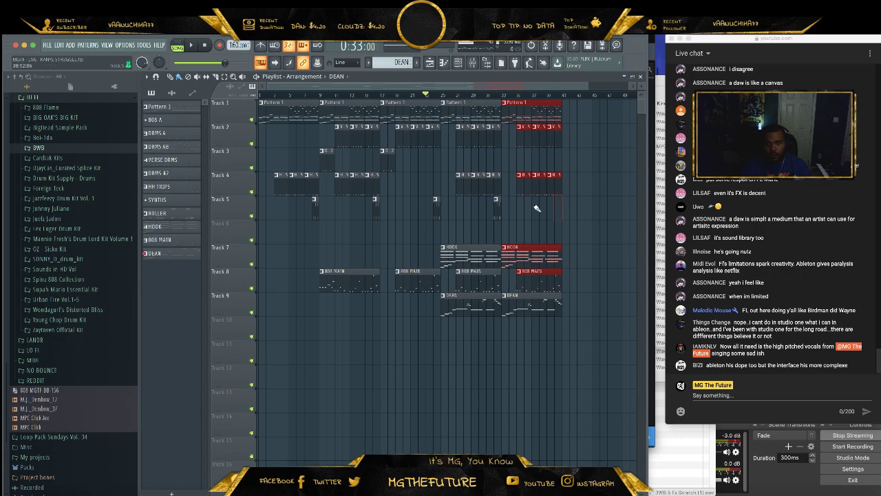
left_click(496, 206)
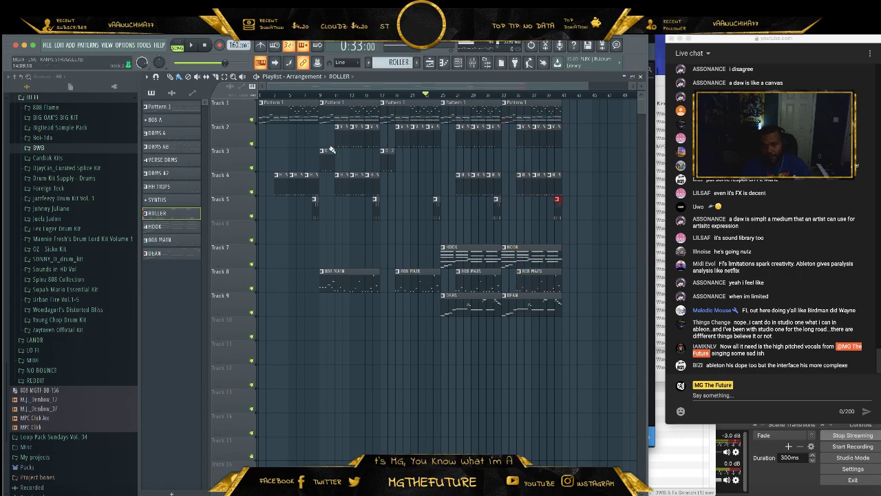
- Create a new pattern named KICK containing the kick channel's steps from the VERSE DRMS pattern
left_click(459, 63)
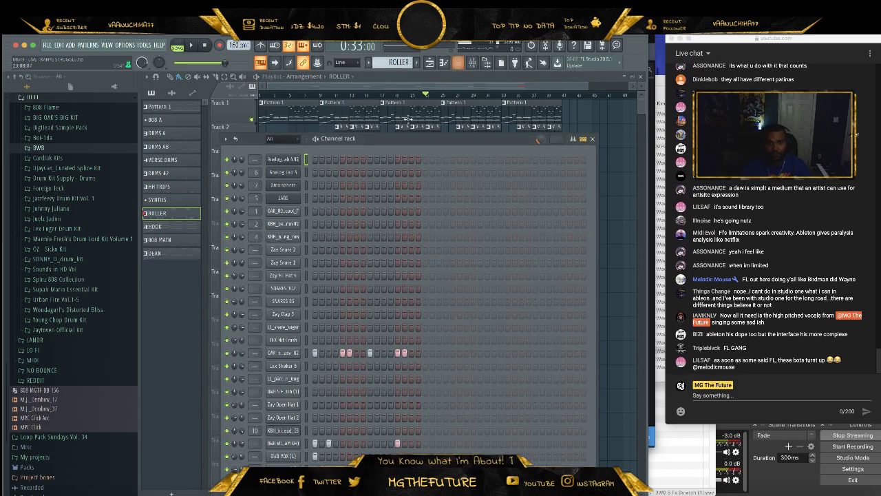
left_click_drag(354, 144, 378, 214)
left_click(350, 128)
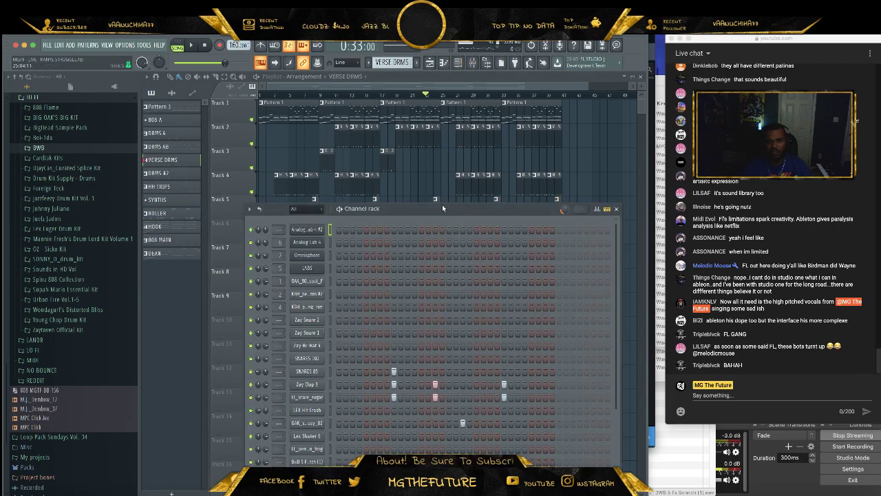
left_click_drag(442, 207, 439, 142)
scroll(376, 325, "down", 3)
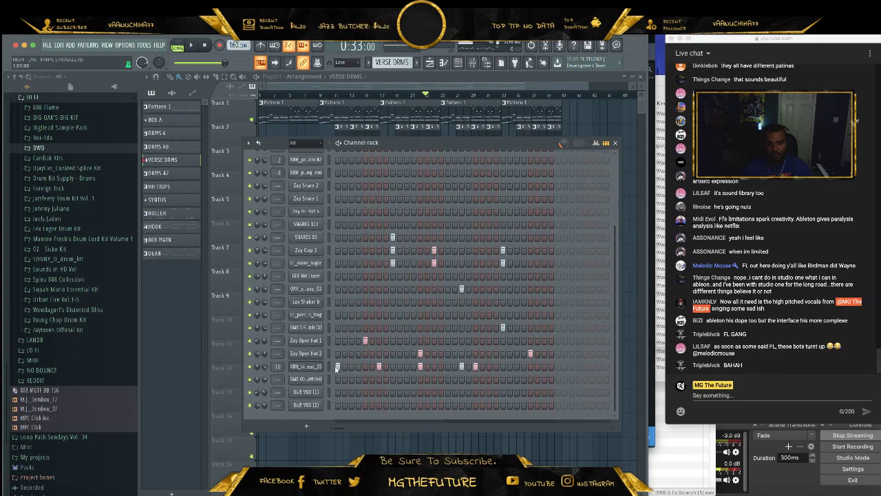
left_click(419, 63)
type("KICK")
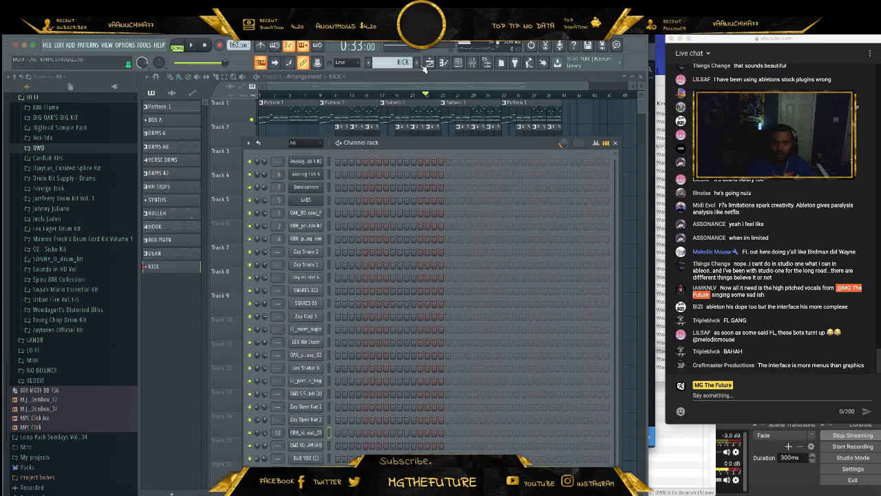
key("Return")
left_click(579, 77)
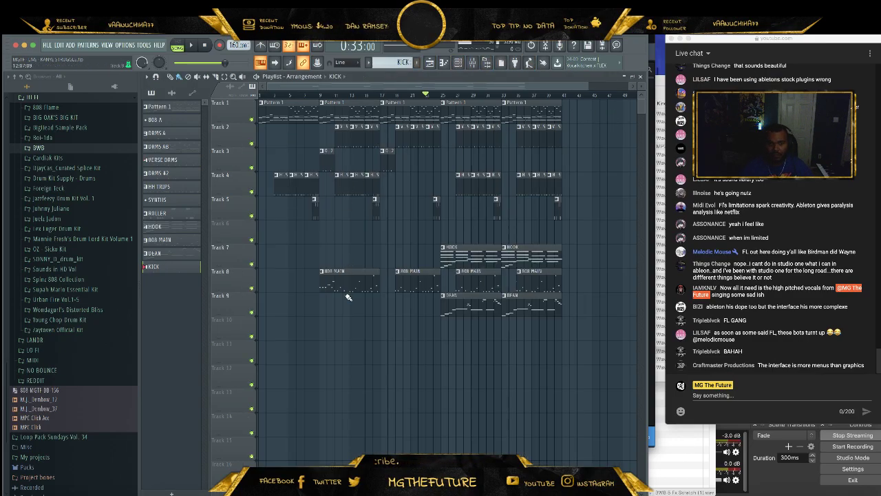
- Place three consecutive KICK clips on Track 10 from bar 19 and three more from bar 35
left_click(400, 334)
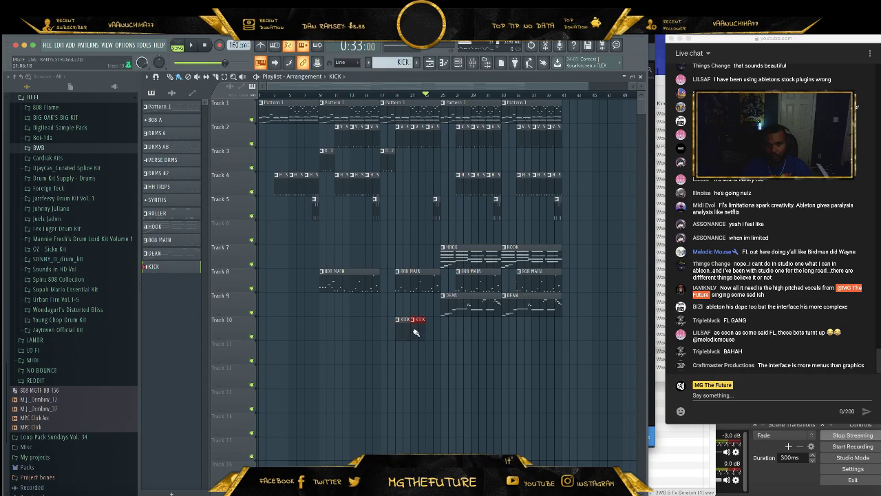
left_click(429, 327)
left_click(528, 332)
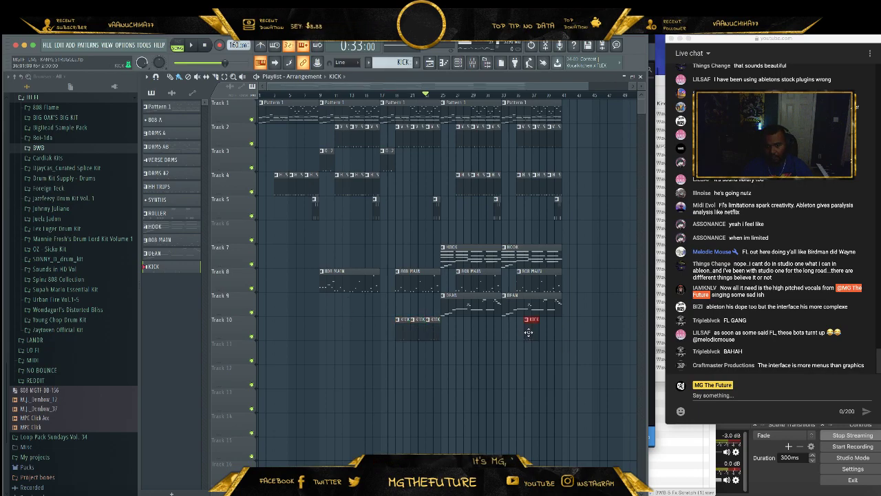
left_click_drag(526, 331, 520, 332)
left_click(538, 331)
left_click(553, 331)
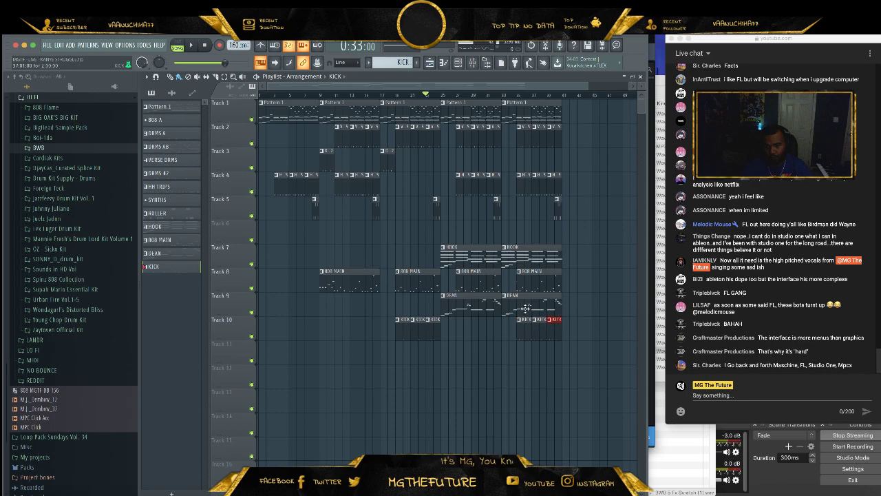
- Play the arrangement from the start and delete the Newtone effect from the mixer's Master track
left_click(204, 44)
left_click(192, 44)
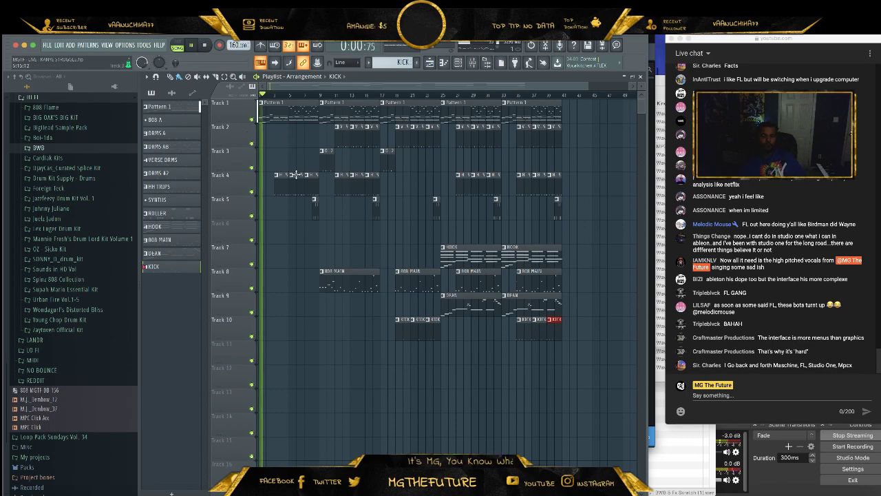
key("F6")
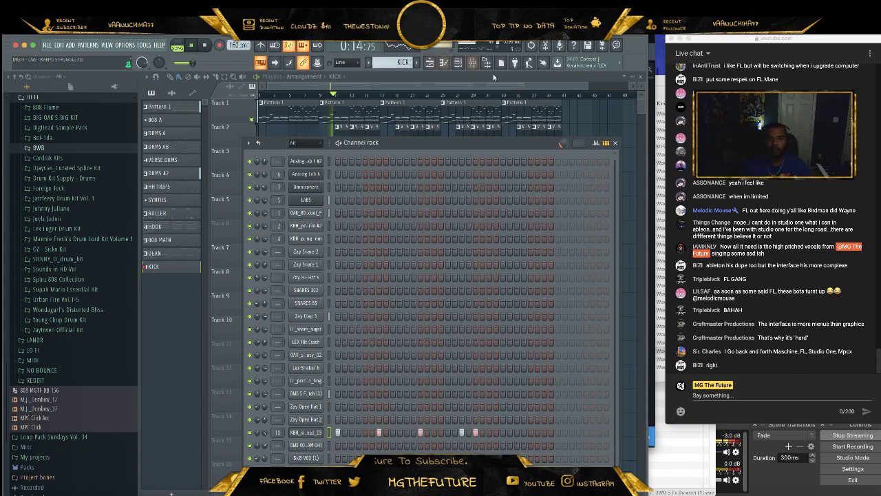
left_click(472, 62)
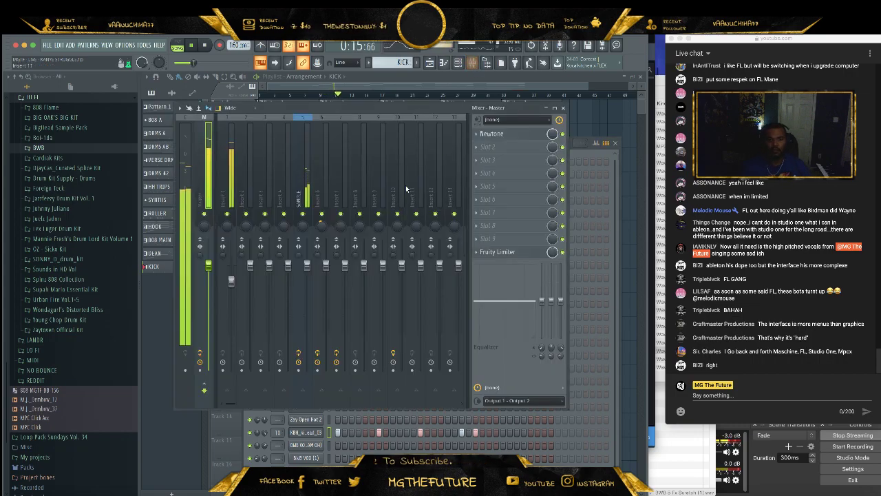
left_click(476, 133)
left_click(500, 153)
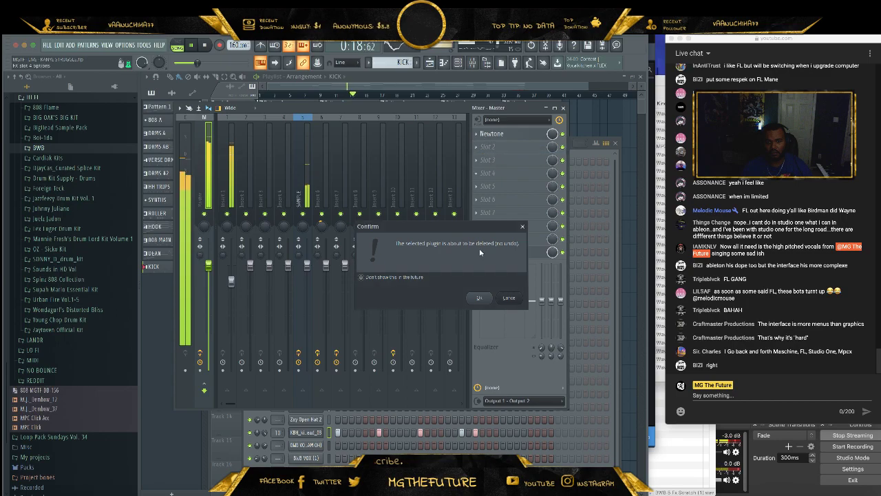
left_click(480, 298)
- Load the WaveShell SSLComp Stereo compressor in the Master track's first slot, adjust its attack and enable Analog
left_click(496, 134)
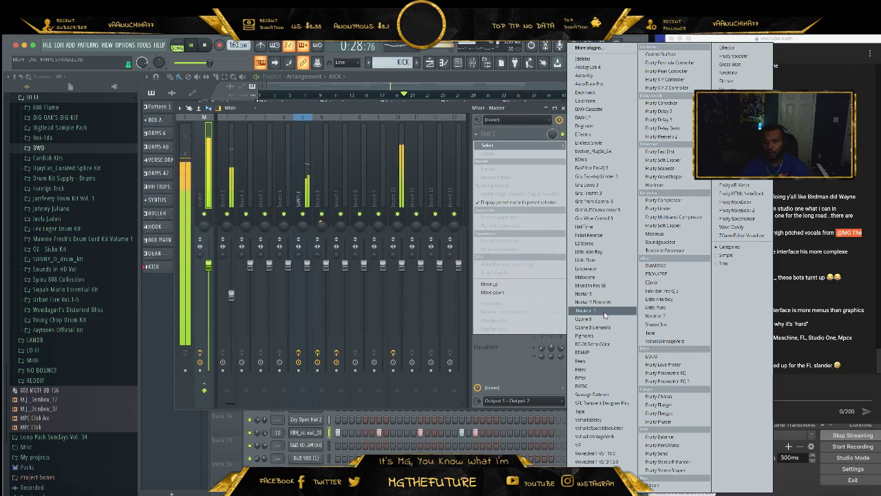
left_click(592, 462)
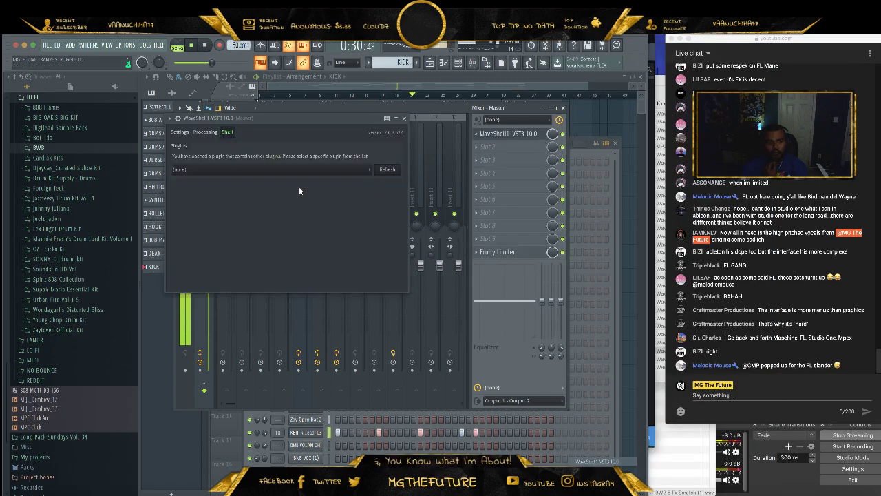
left_click(247, 180)
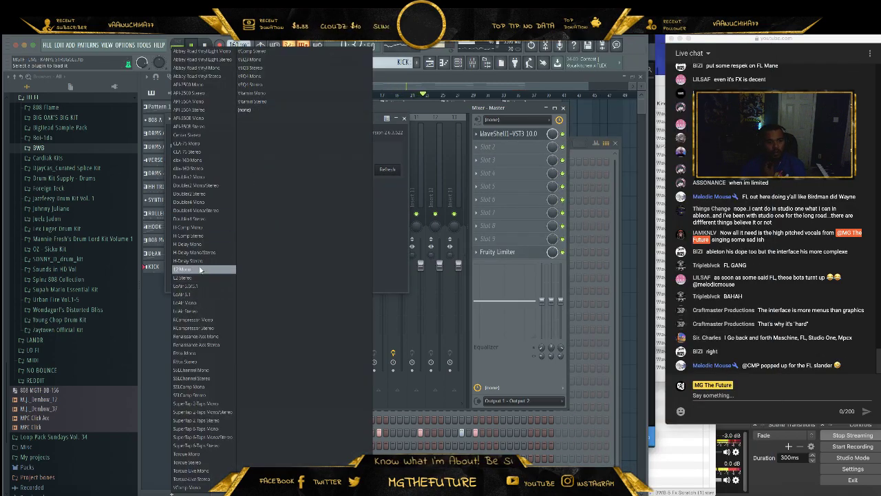
left_click(206, 395)
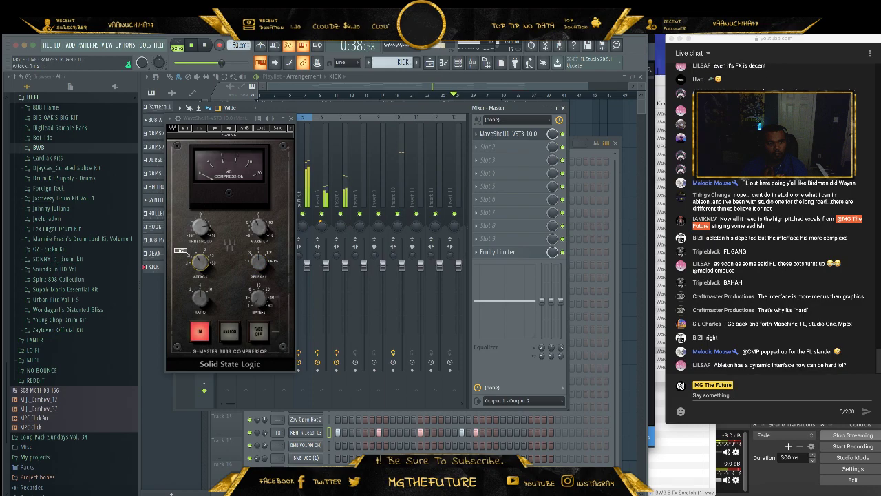
left_click_drag(200, 262, 201, 258)
left_click(228, 330)
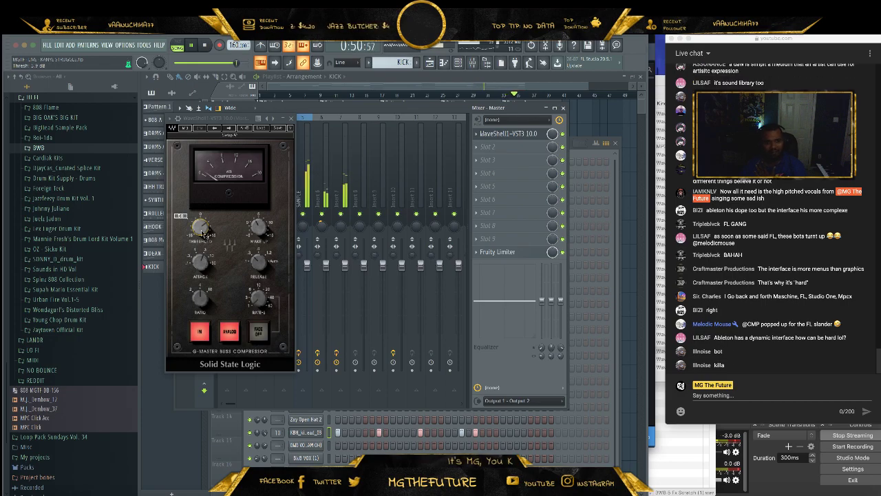
- Adjust the threshold and make-up gain of the SSL bus compressor on the Master track, then close its window
mouse_move(201, 230)
left_mouse_down()
mouse_move(202, 239)
mouse_move(202, 229)
left_mouse_up()
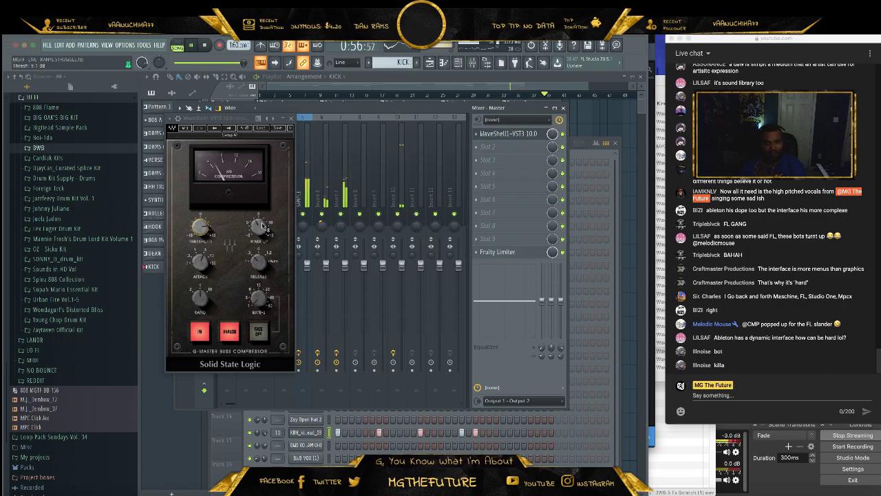
left_click_drag(258, 228, 259, 226)
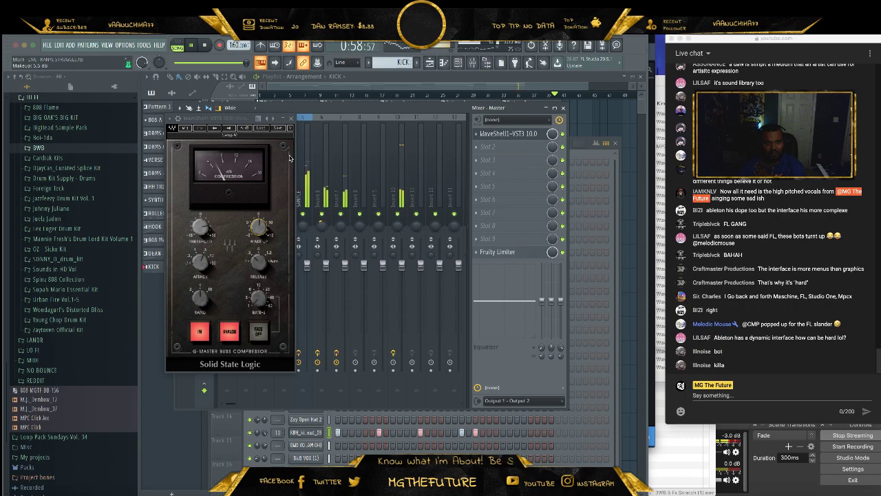
left_click(290, 118)
- Load FabFilter Pro-Q 3 in the Master's second slot; boost about 54 Hz and the upper mids, and cut about 495 Hz and 7880 Hz
left_click(479, 149)
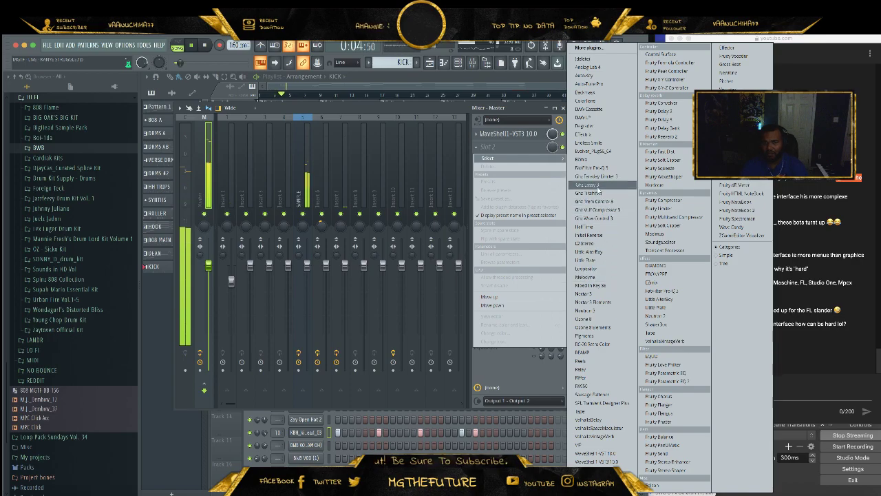
left_click(597, 169)
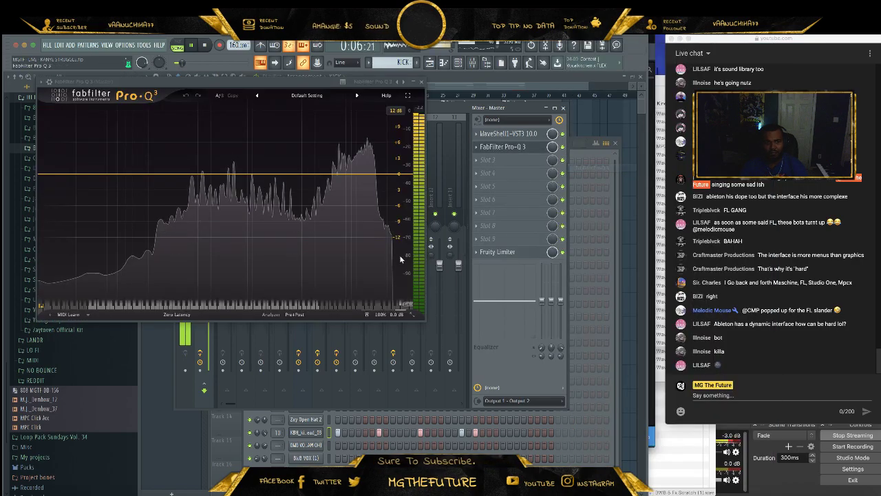
left_click_drag(338, 173, 345, 180)
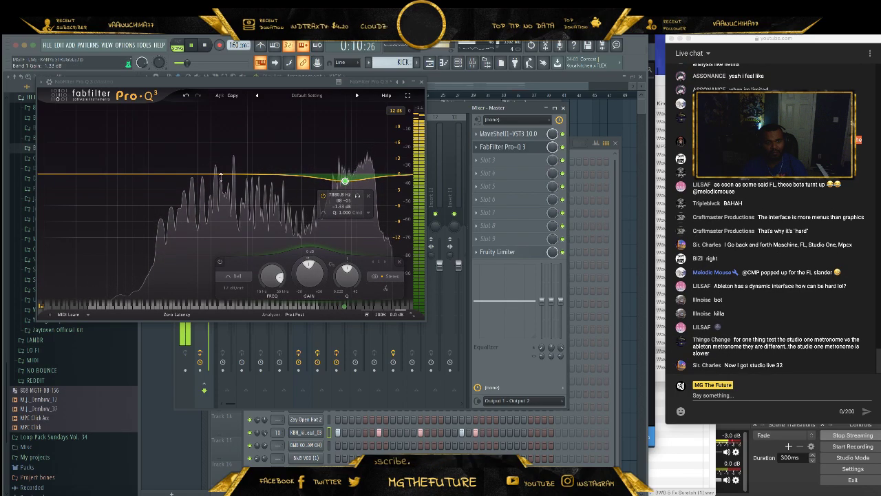
left_click_drag(147, 174, 120, 165)
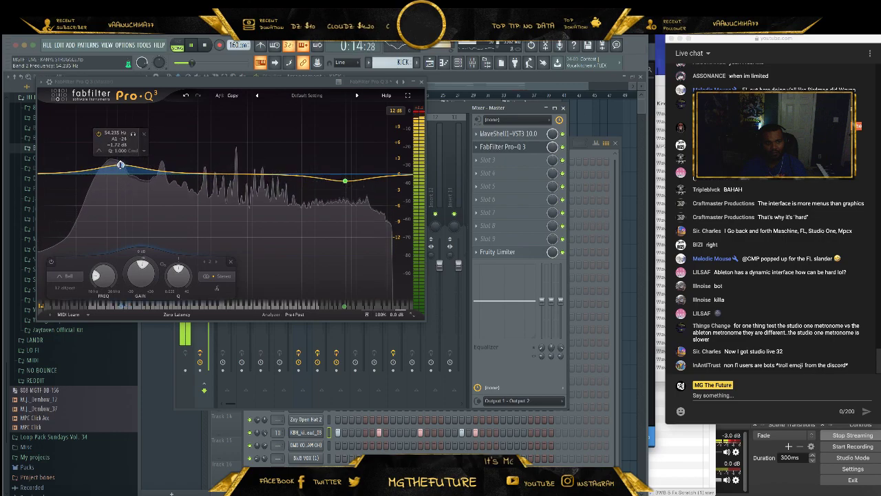
left_click_drag(223, 182, 219, 190)
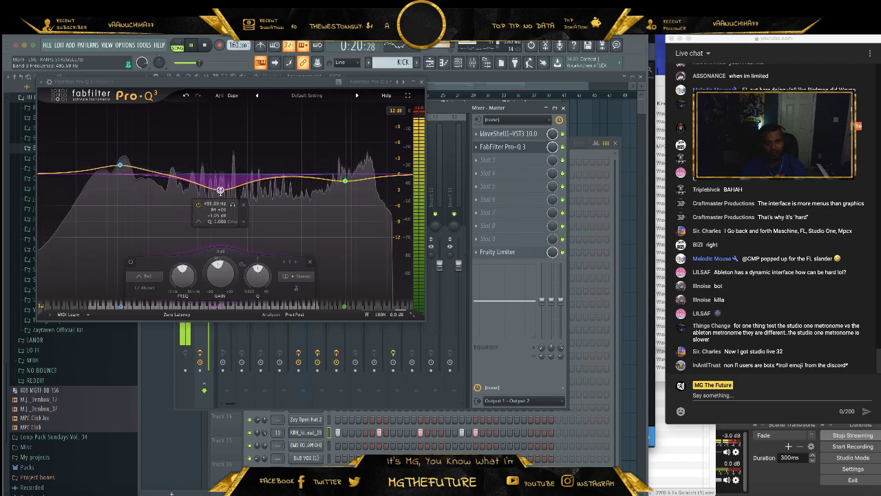
left_click_drag(293, 176, 298, 168)
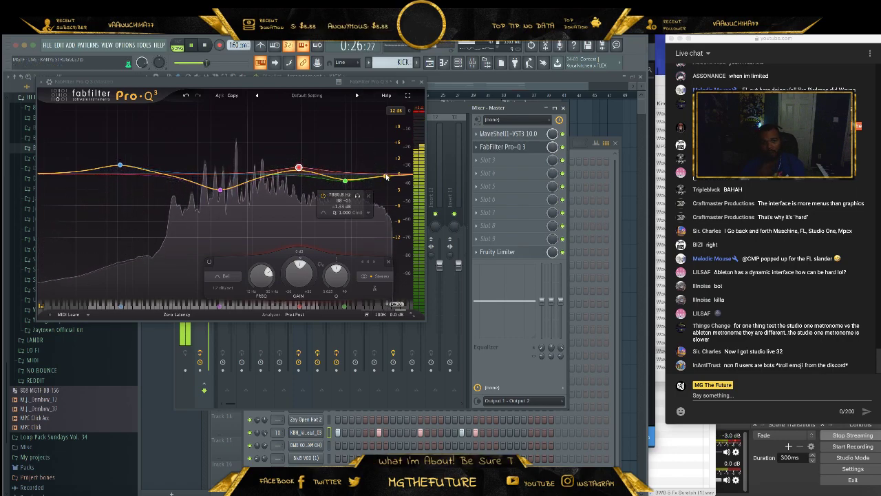
- Add a High Cut band with a Brickwall slope at about 12248 Hz in Pro-Q 3
left_click(387, 173)
left_click(234, 276)
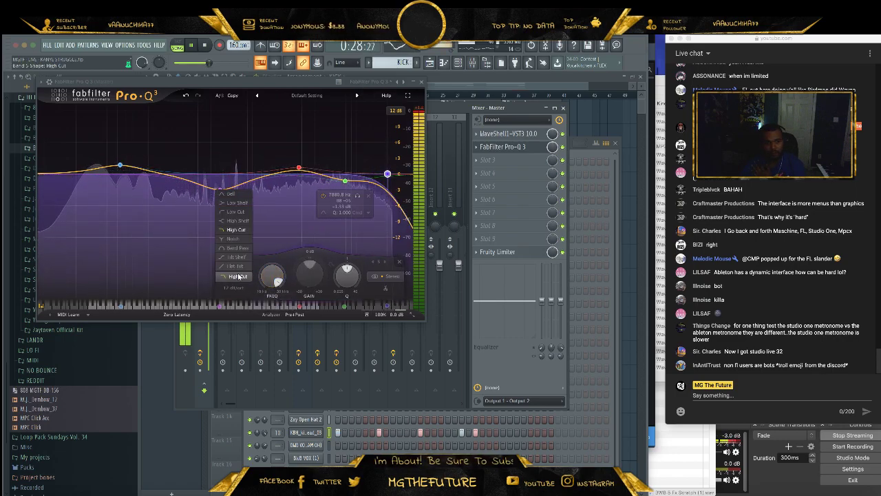
left_click(235, 276)
left_click(232, 287)
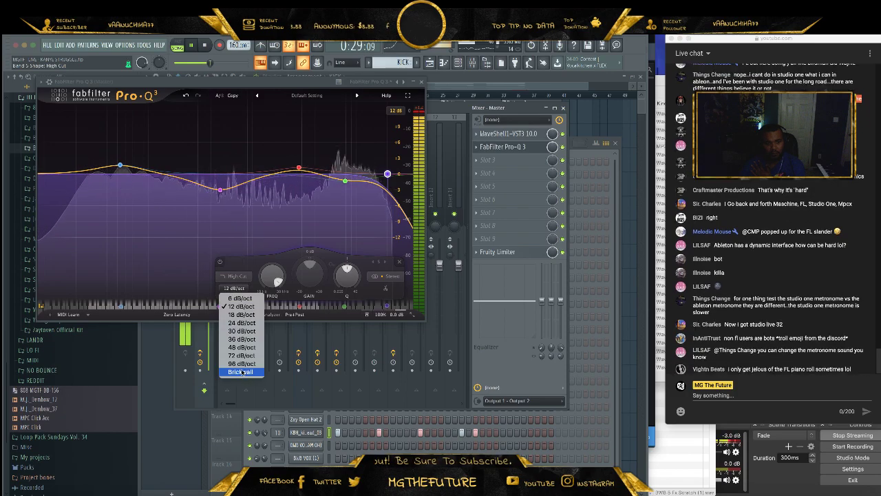
left_click(241, 372)
scroll(270, 288, "down", 3)
scroll(270, 289, "down", 2)
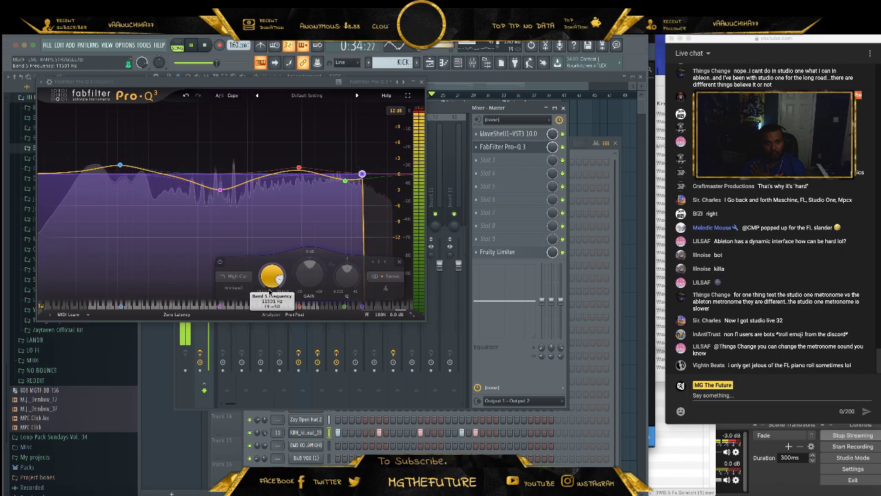
scroll(269, 291, "up", 2)
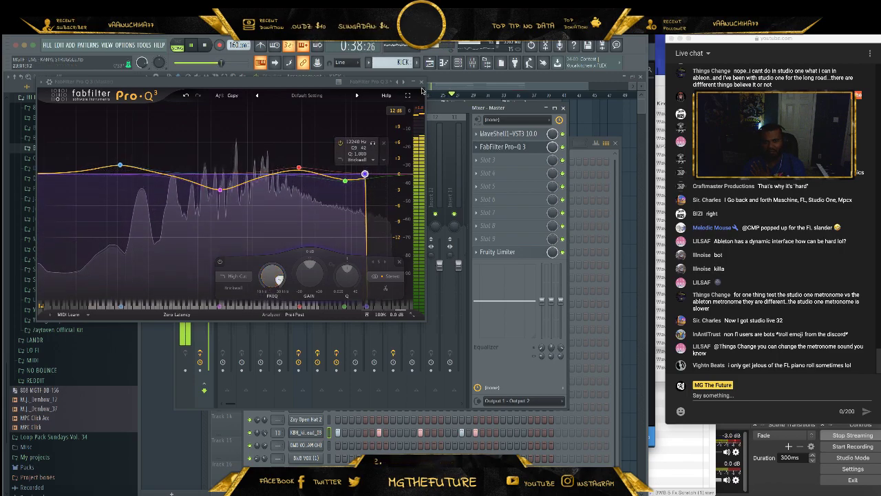
left_click(486, 147)
- Load the L2 Stereo limiter in the Master's third slot and adjust its output ceiling
left_click(479, 159)
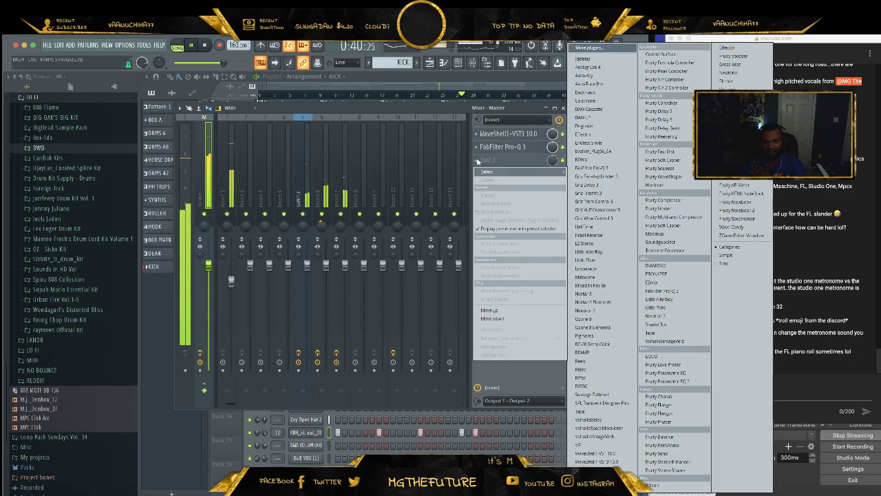
left_click(618, 245)
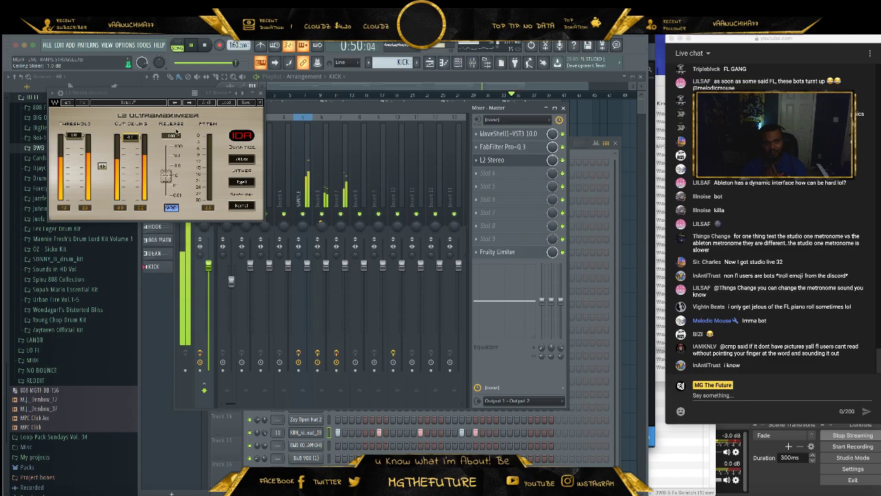
left_click(261, 93)
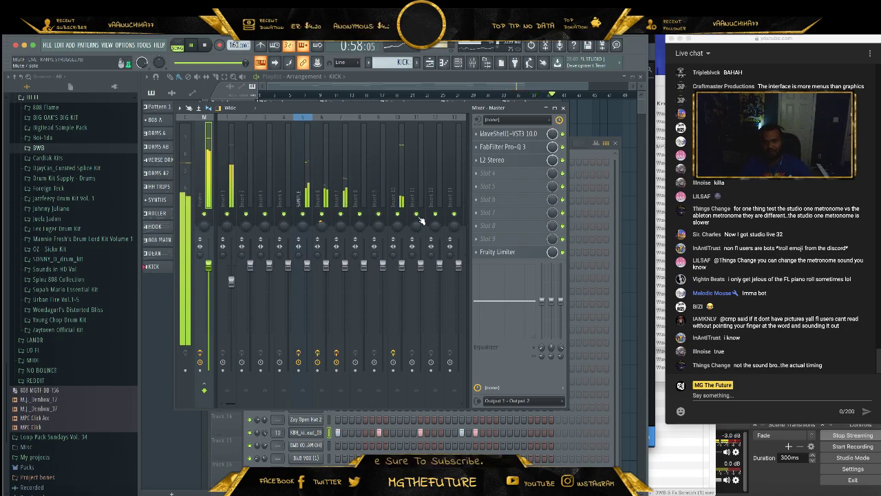
key("F9")
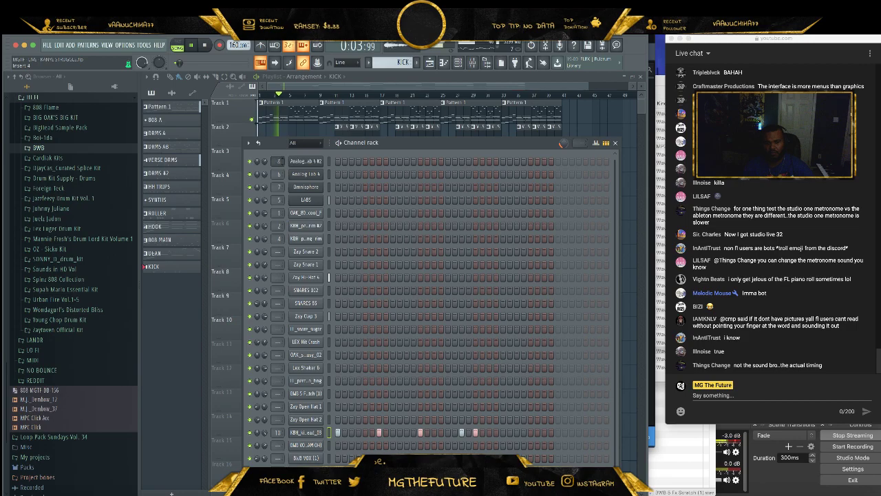
left_click(472, 63)
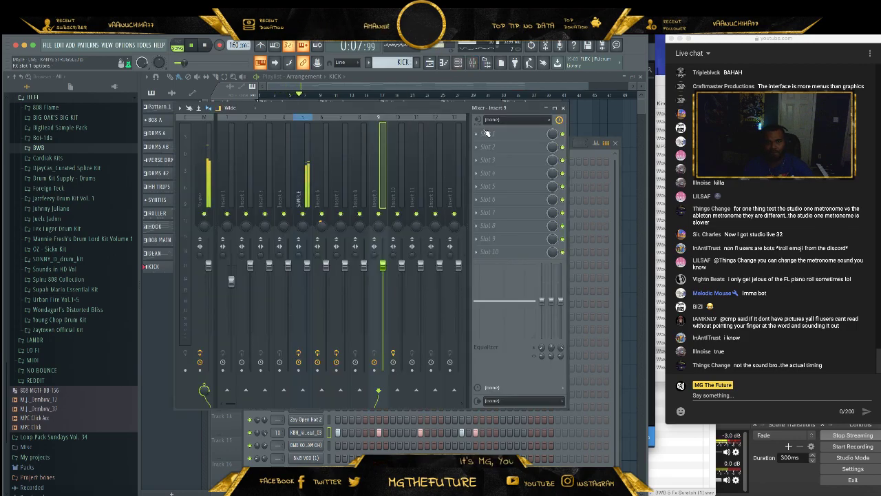
left_click(487, 133)
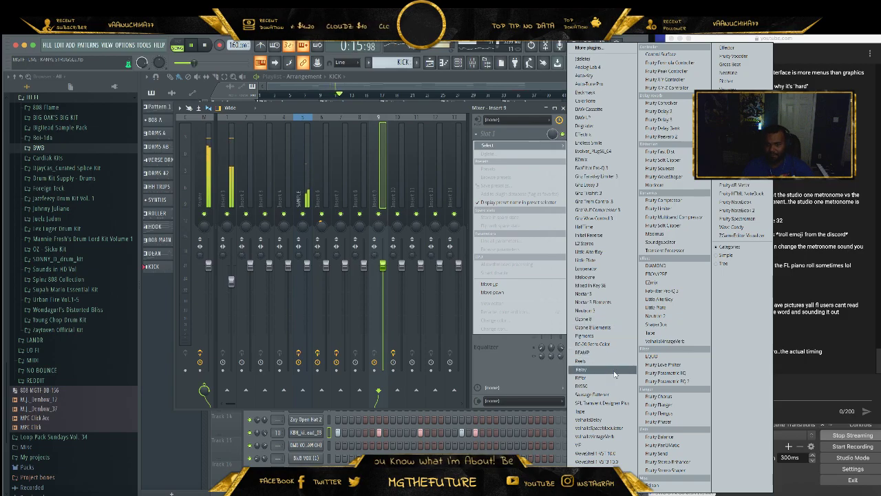
left_click(234, 197)
left_click(233, 197)
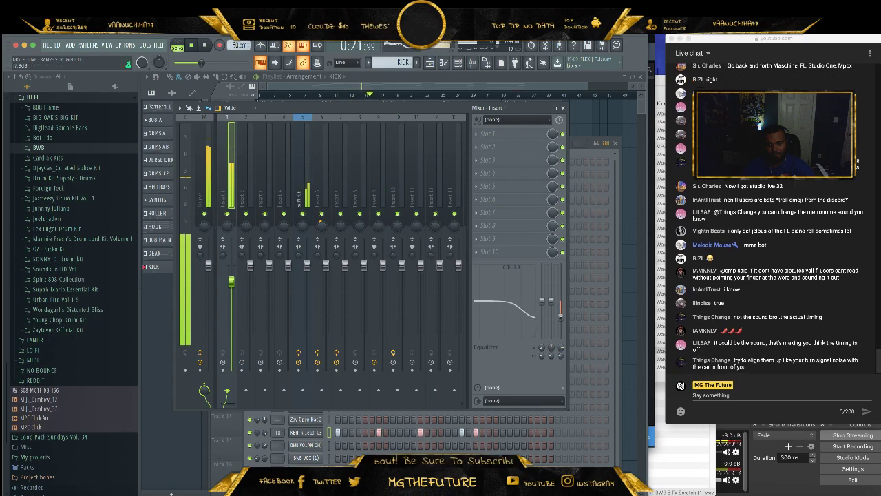
left_click(206, 173)
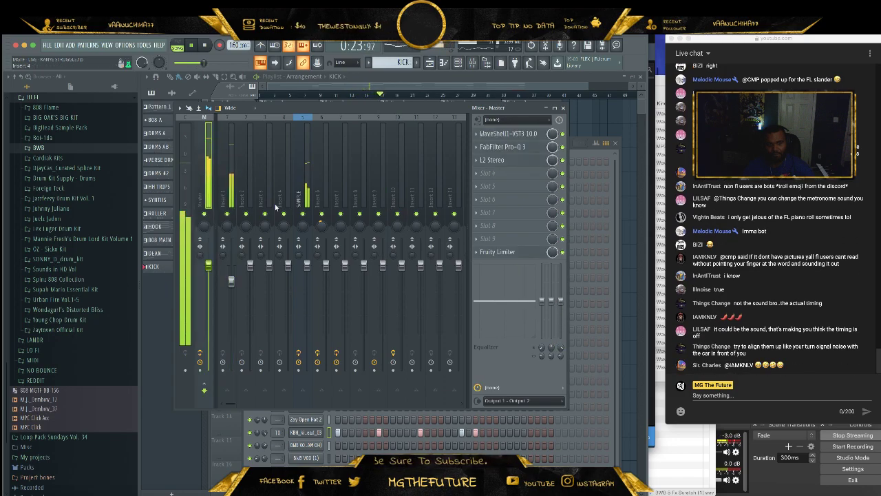
- Lower the SAMPLE mixer track's volume and set the mix of its Backmask effect to 14.2%
left_click(301, 189)
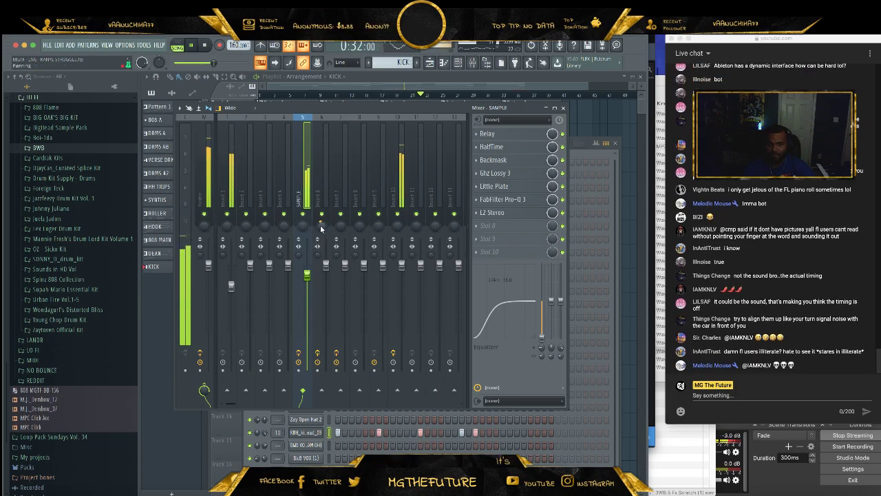
left_click(234, 195)
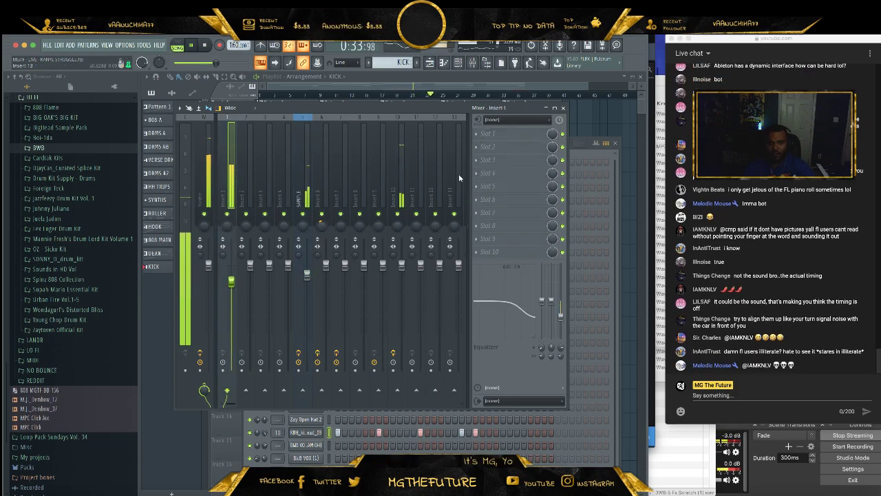
left_click(311, 196)
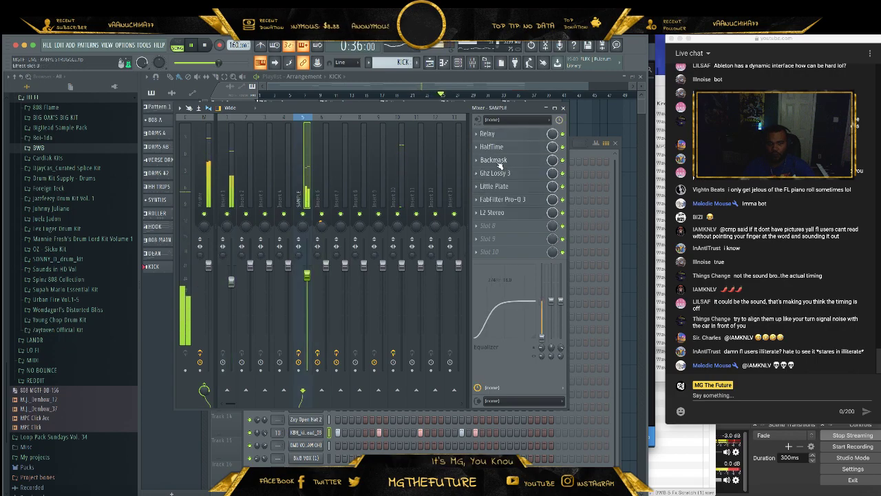
left_click(493, 159)
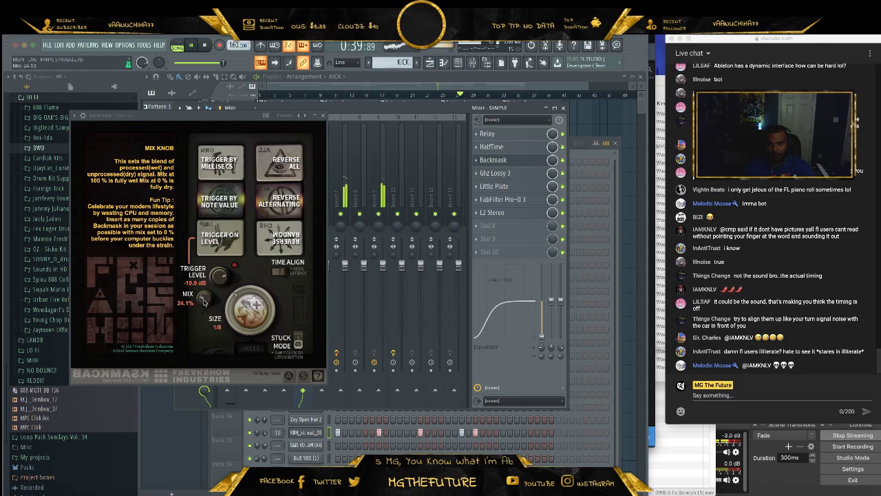
left_click_drag(204, 302, 207, 313)
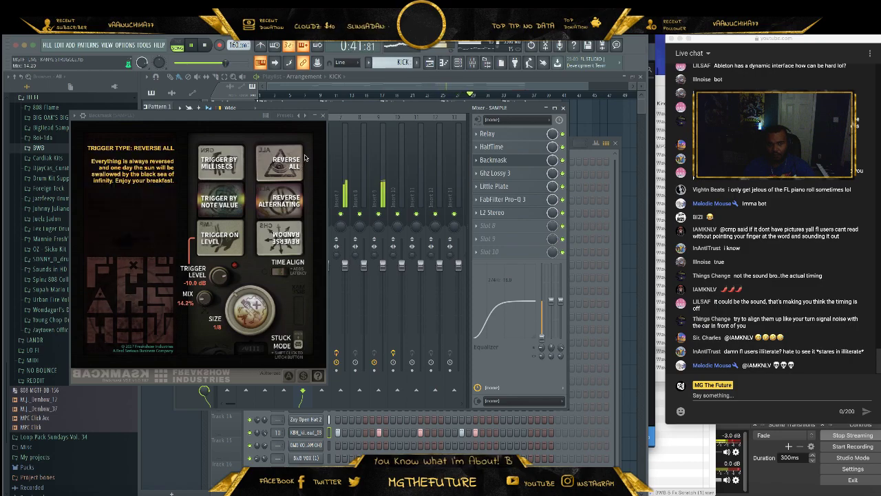
left_click(323, 115)
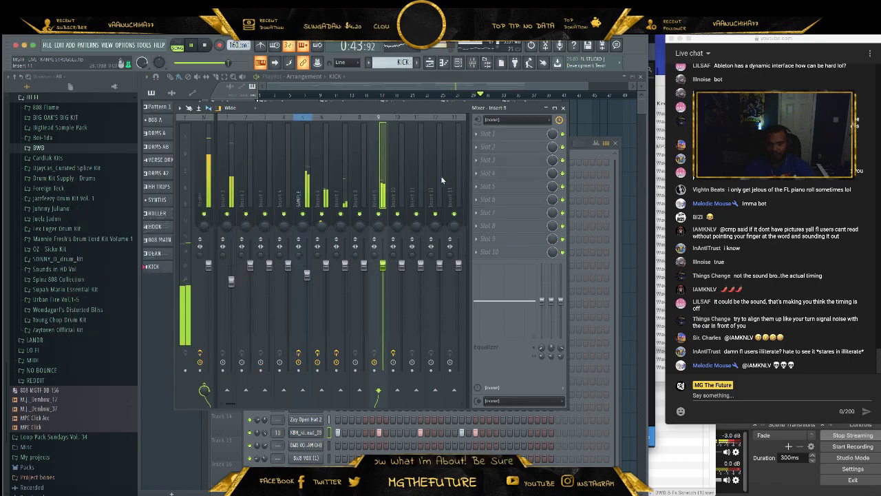
- Loop the arrangement from bar 25 to bar 41 and load ValhallaDelay in the first slot of mixer track Insert 9
left_click(542, 85)
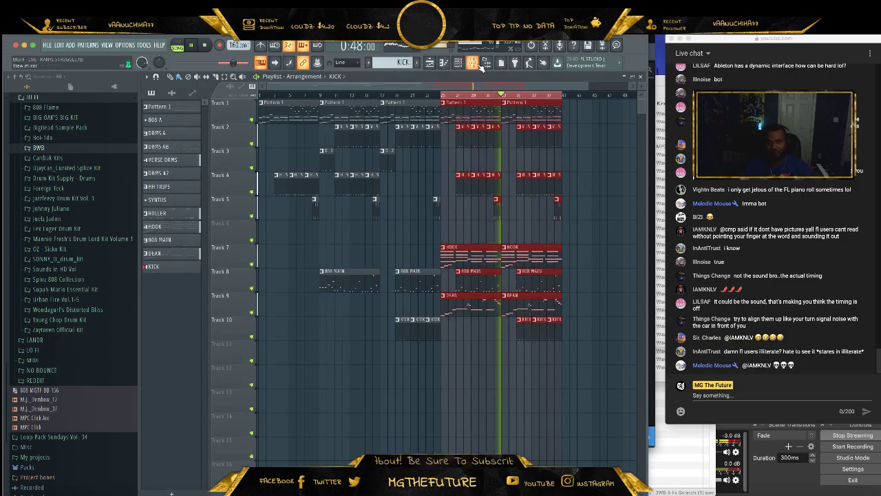
key("F9")
left_click(477, 133)
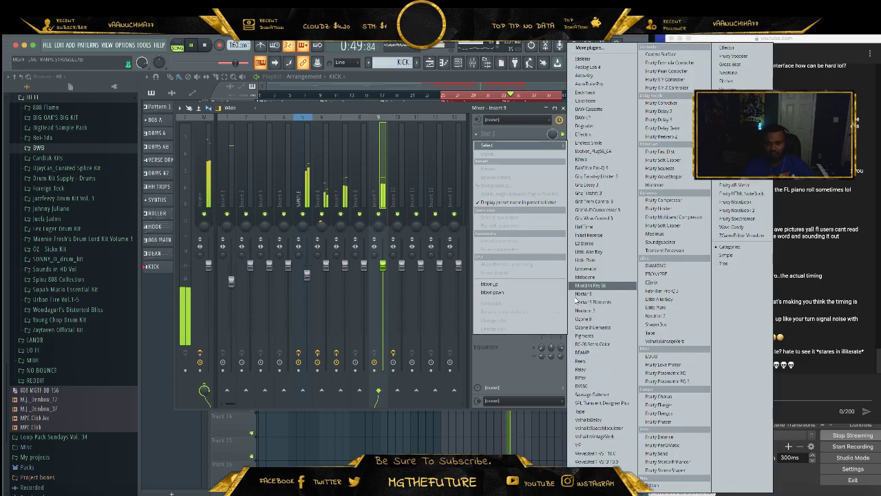
left_click(606, 419)
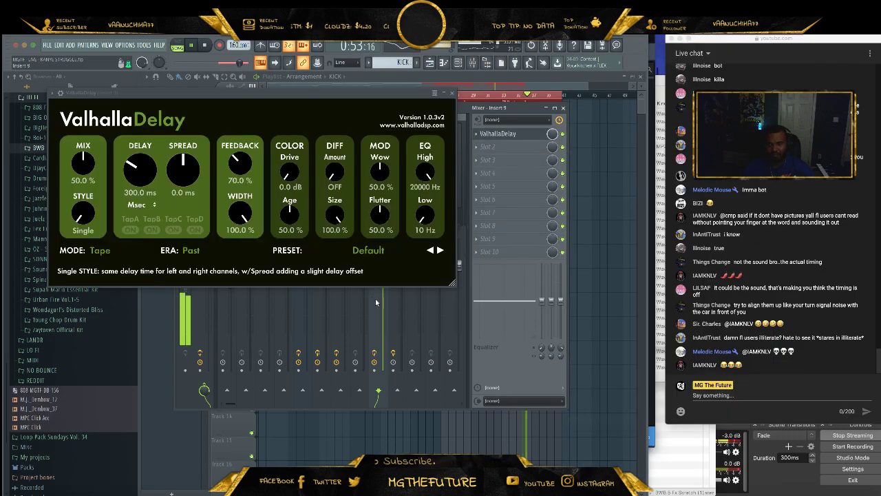
- Apply the DIGITAL-Reso Flanger preset in ValhallaDelay and set its mix to 27.9%
left_click(368, 250)
mouse_move(377, 365)
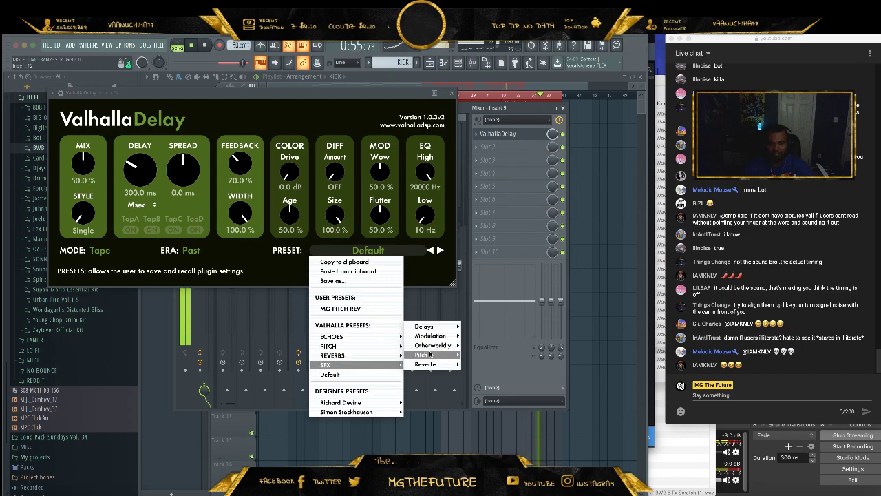
mouse_move(430, 336)
left_click(496, 336)
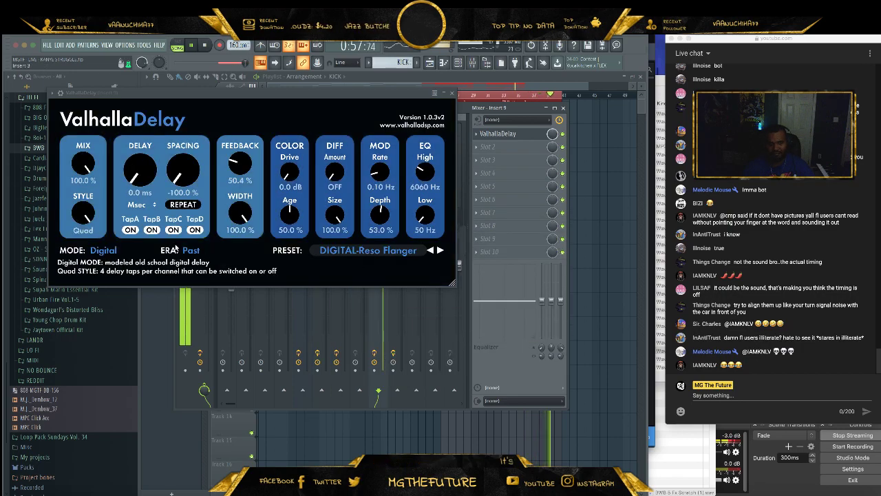
left_click_drag(99, 174, 94, 201)
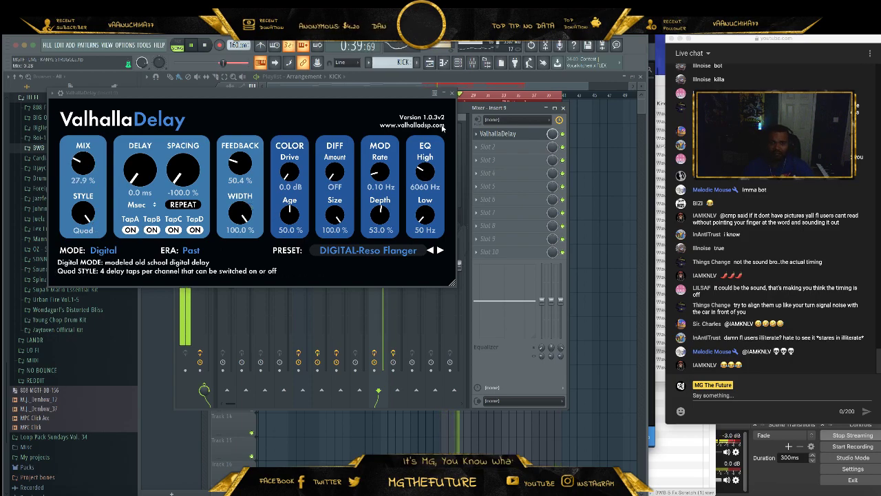
left_click(454, 95)
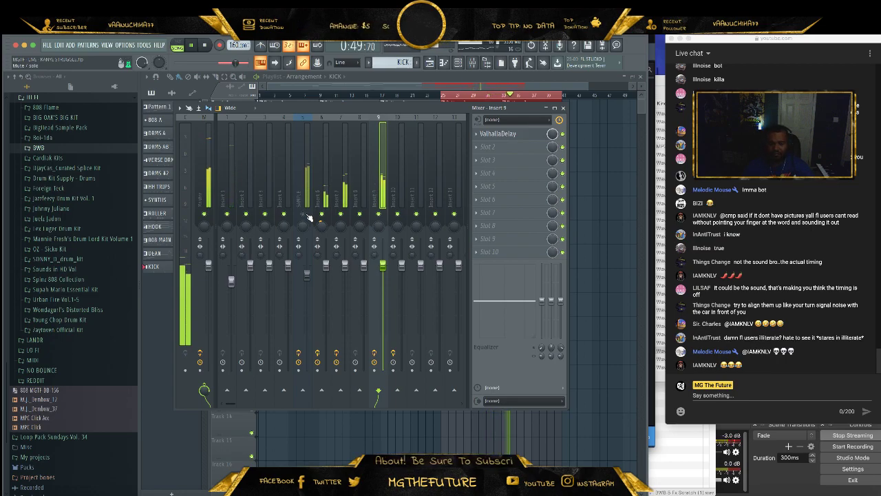
- Trim the start of the bar 25 Pattern 1 clip on Track 1 to bar 27 and delete the Pattern 1 clip at bar 33
left_click(605, 199)
left_click_drag(441, 109, 458, 110)
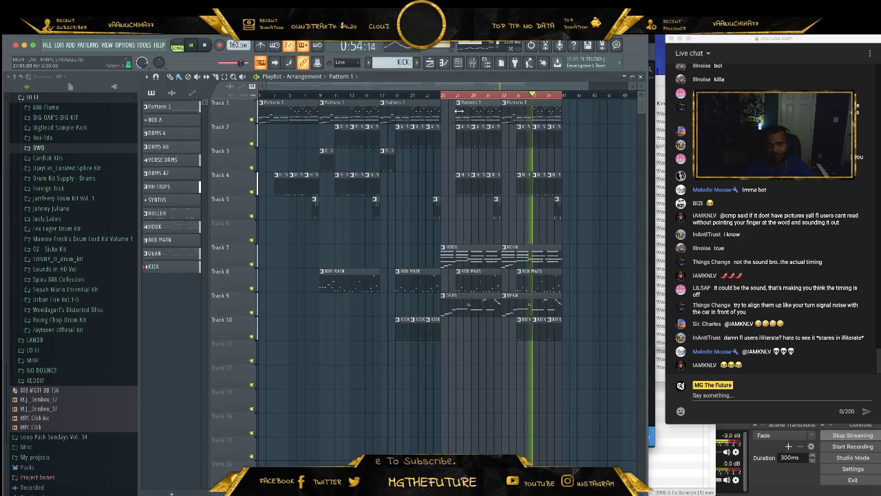
right_click(519, 112)
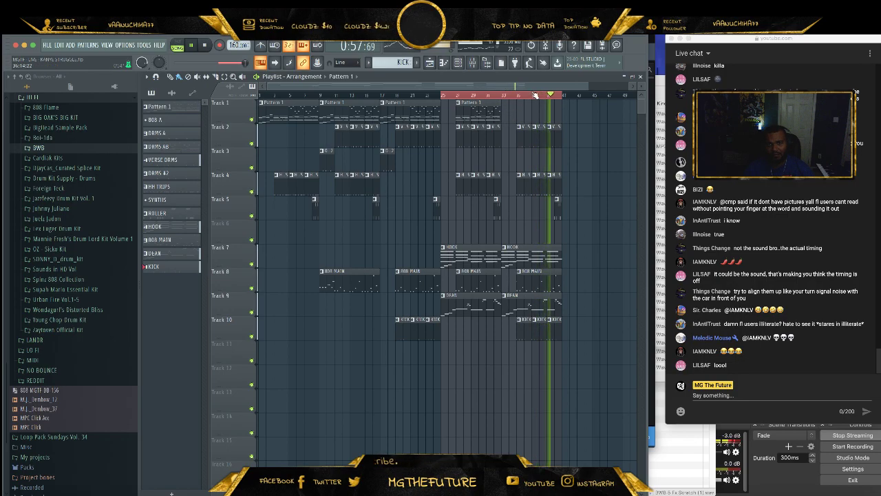
- Clear the playlist's loop range and check the mixer levels while the arrangement plays from the start
right_click(534, 95)
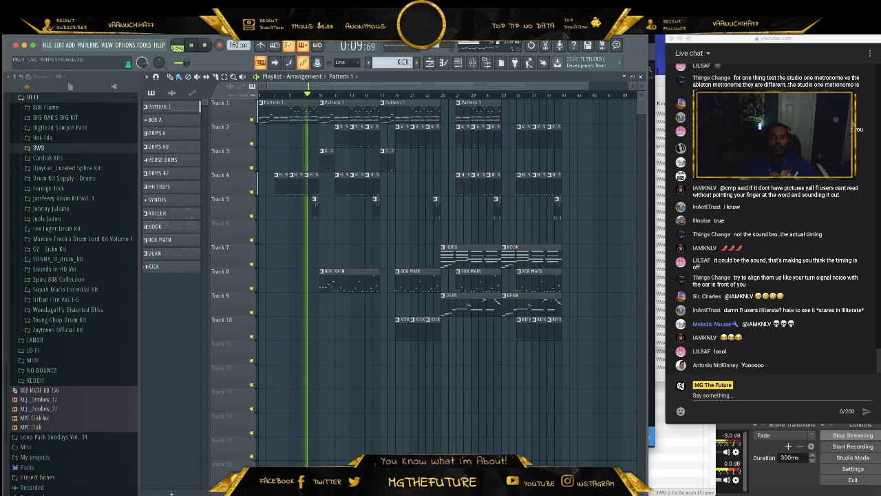
key("F9")
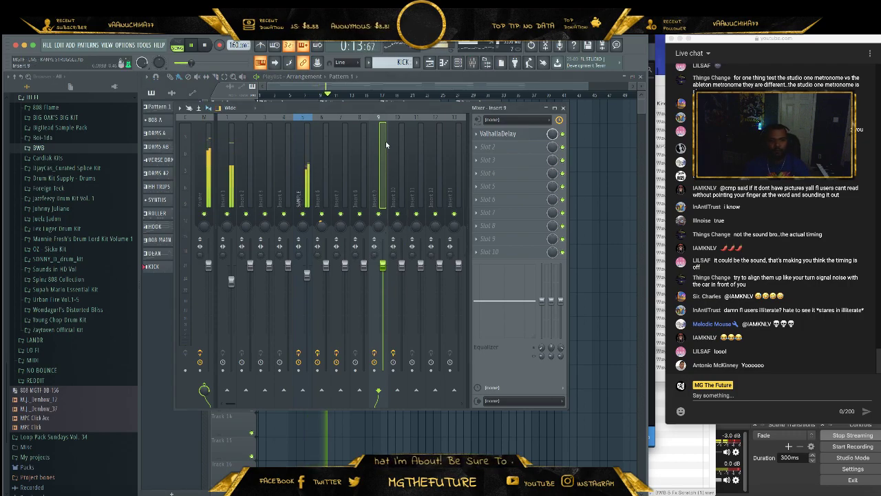
left_click_drag(389, 108, 456, 117)
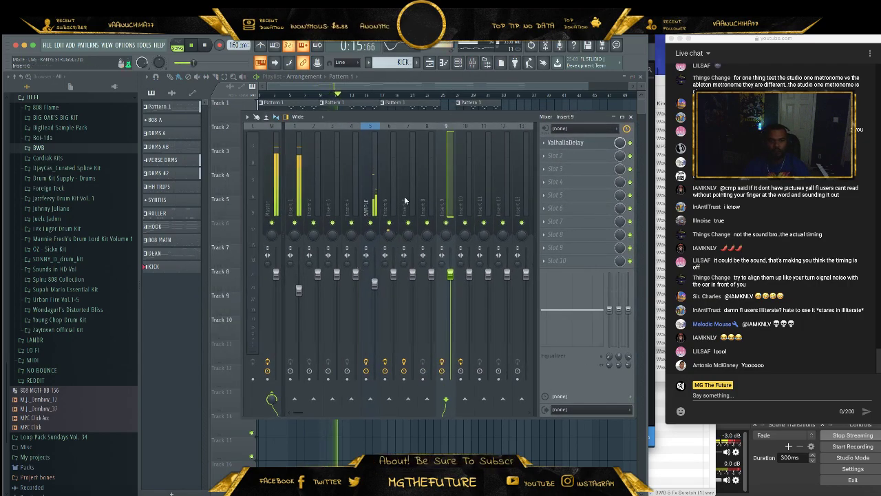
left_click(458, 62)
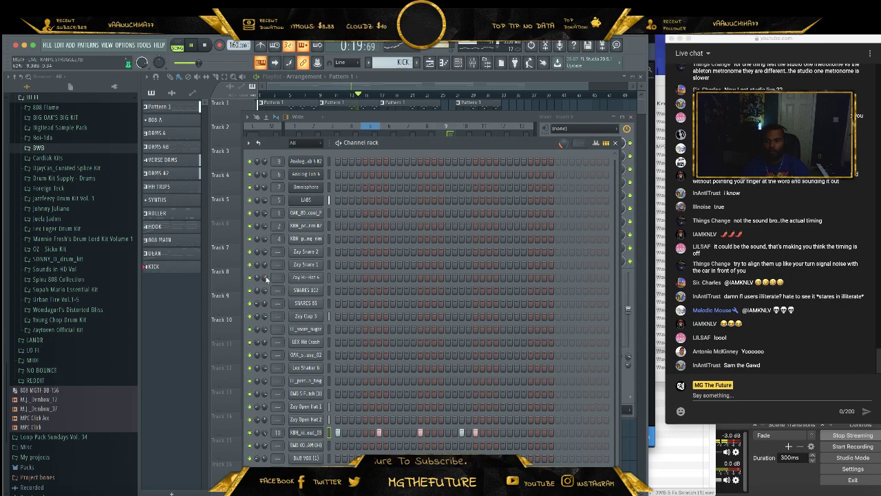
left_click(464, 63)
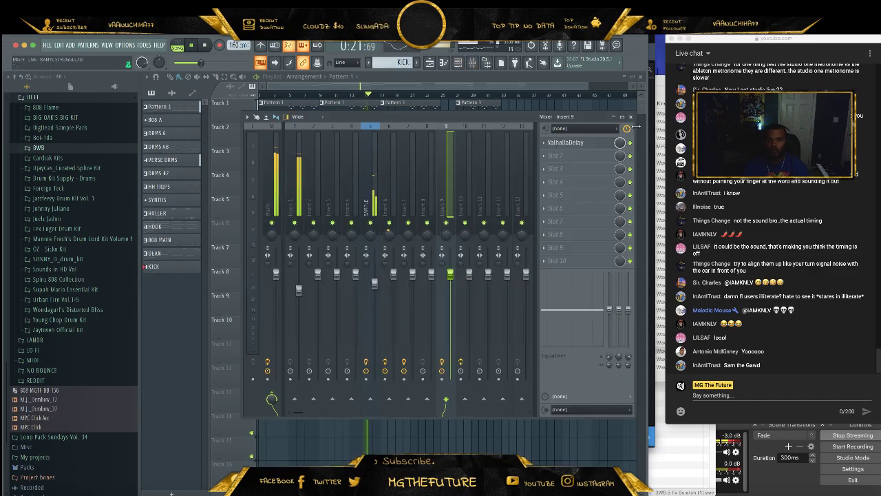
left_click(632, 117)
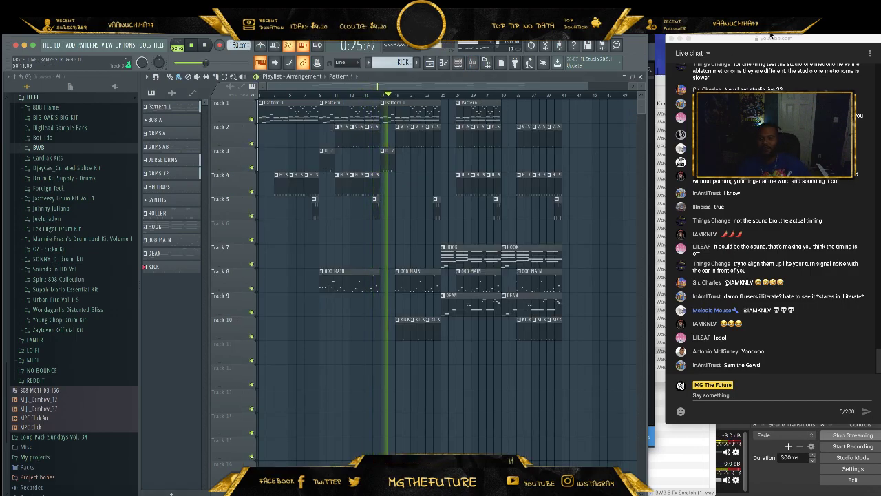
- Read back through the earlier live chat messages and return to the newest ones
scroll(821, 227, "up", 3)
scroll(821, 228, "down", 5)
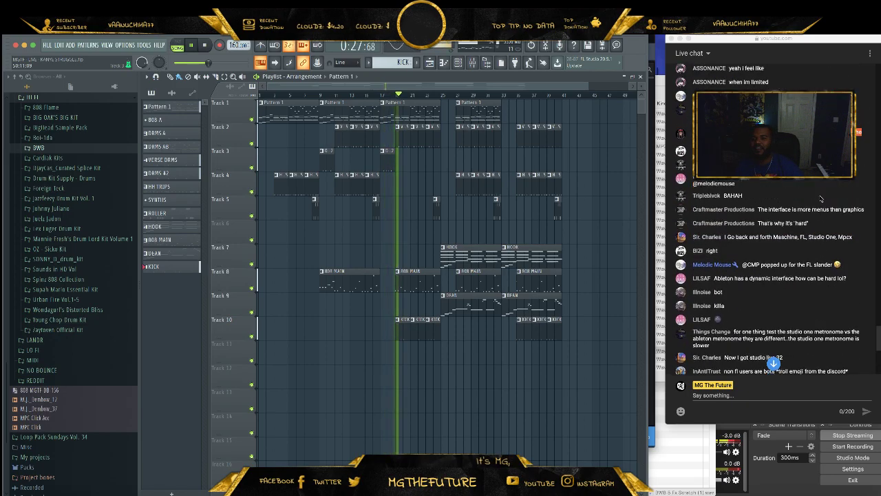
scroll(820, 199, "up", 1)
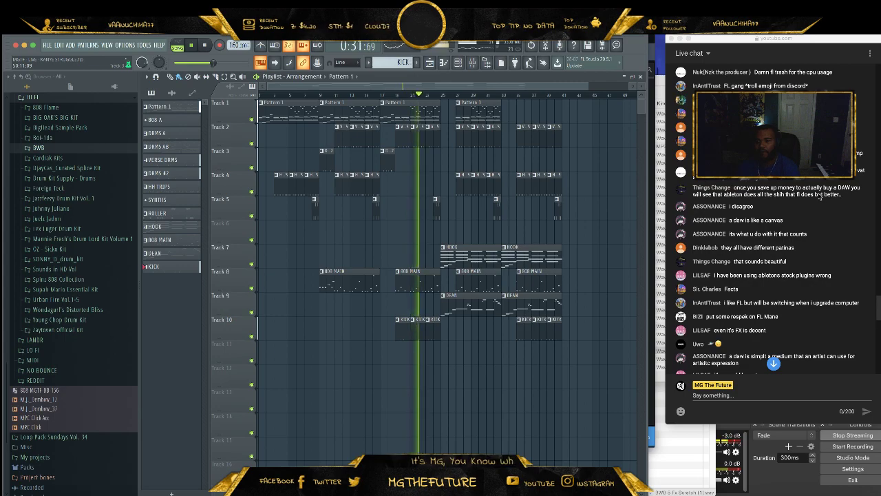
scroll(829, 195, "up", 4)
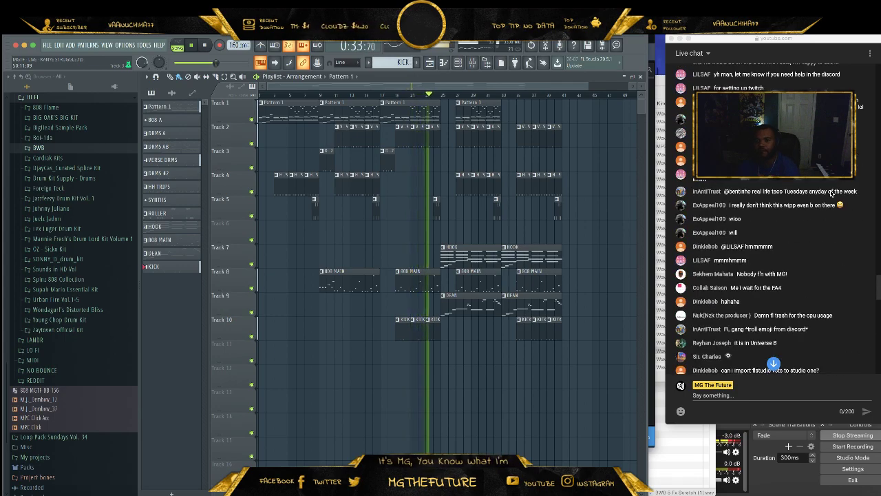
scroll(826, 199, "up", 1)
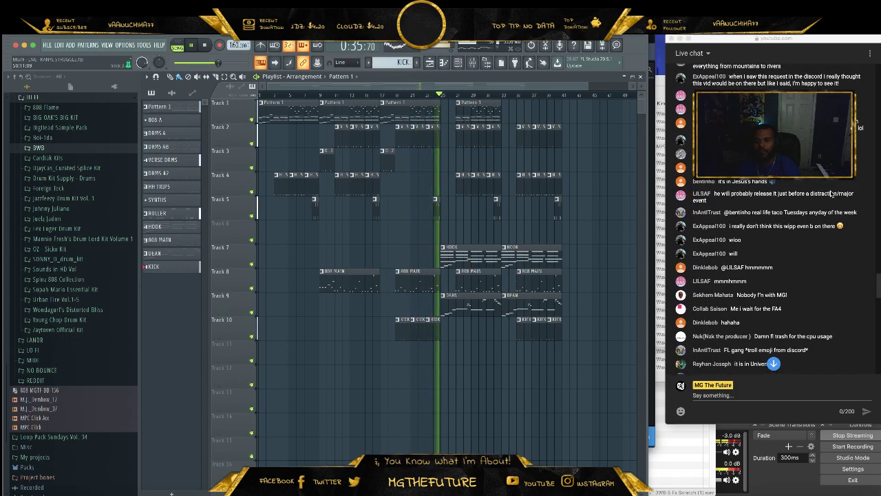
scroll(818, 203, "down", 10)
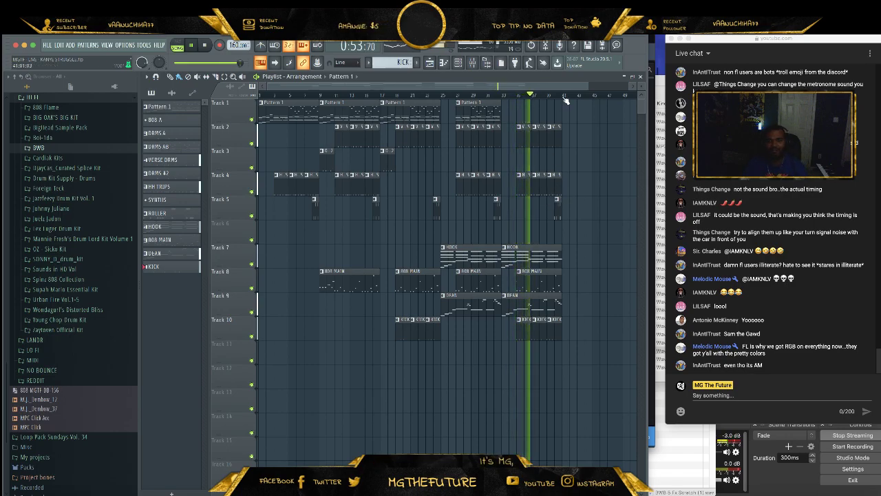
- Loop the arrangement from bar 9 to bar 41
left_click_drag(563, 94, 334, 93)
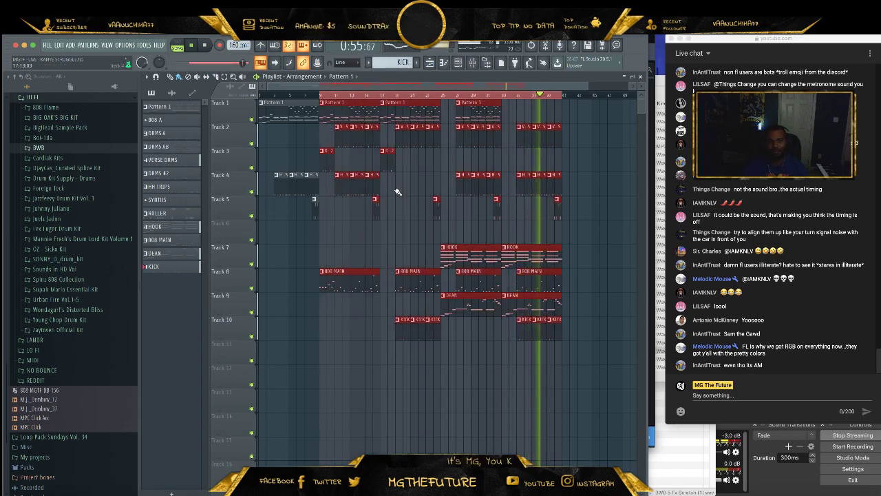
left_click(457, 63)
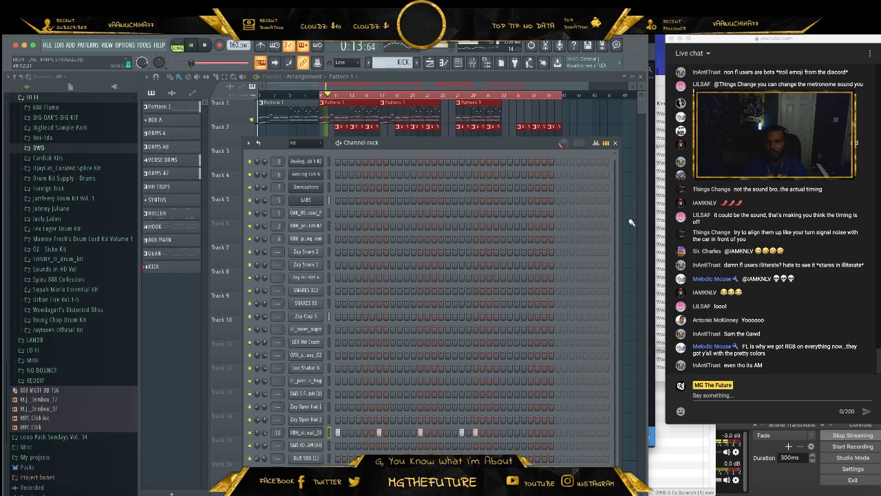
left_click(615, 143)
- Trim the ends of the last 808 MAIN clip on Track 8 and the last KICK clip on Track 10 to the middle of bar 40
left_click_drag(590, 86, 530, 87)
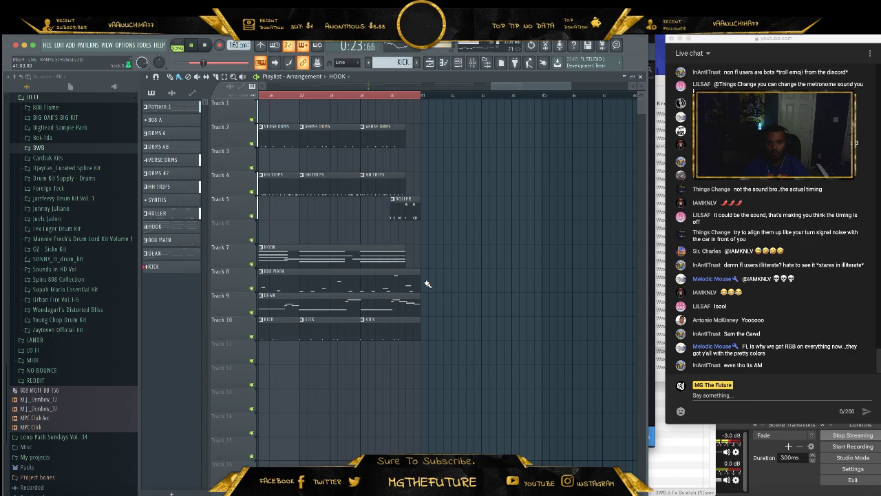
left_click_drag(419, 279, 405, 279)
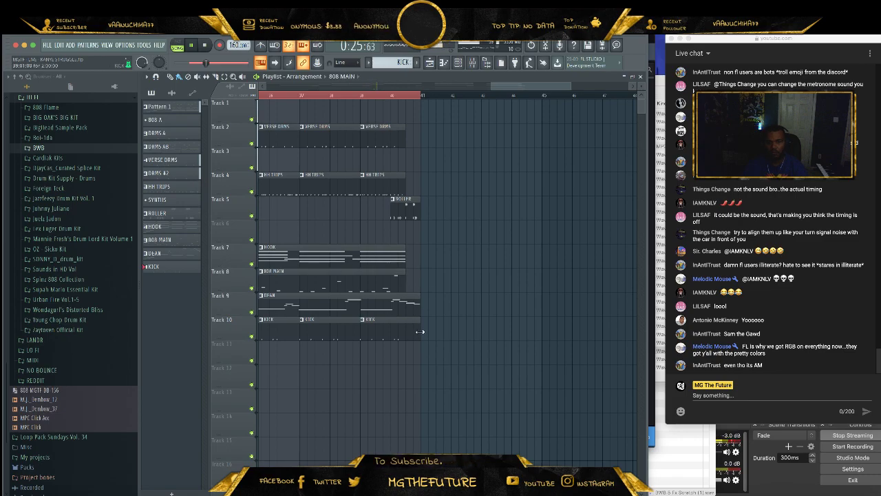
left_click_drag(419, 329, 408, 331)
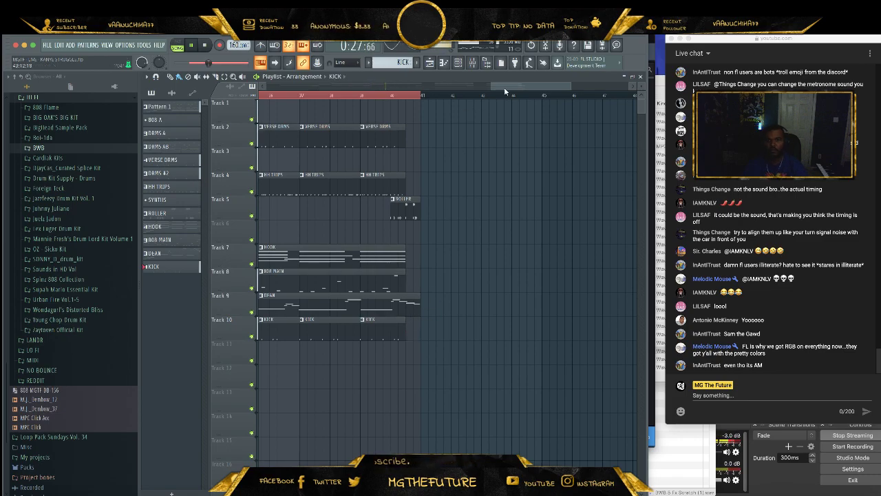
left_click_drag(506, 88, 289, 91)
left_click_drag(354, 88, 625, 87)
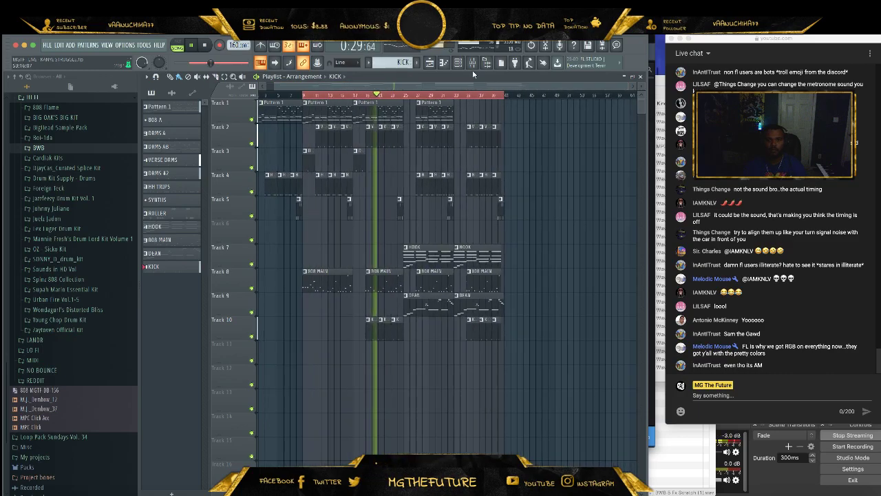
- Insert a new LABS instrument channel above the first channel in the channel rack
left_click(460, 65)
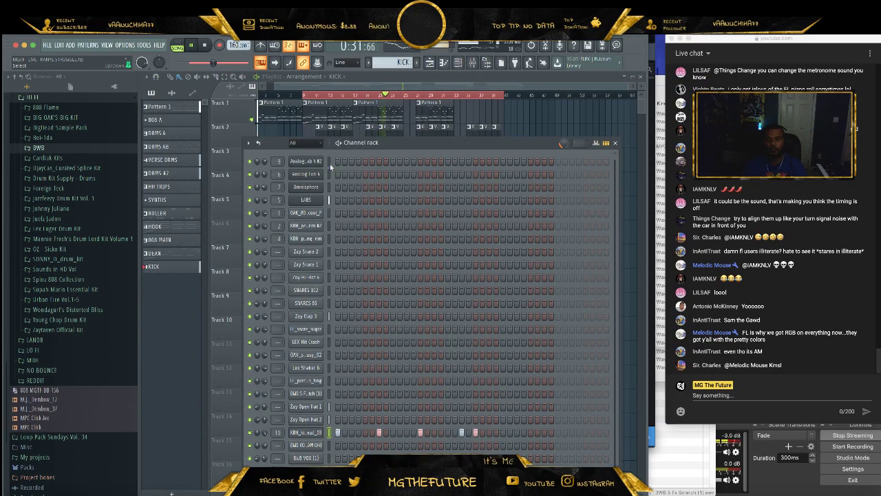
right_click(330, 164)
mouse_move(358, 219)
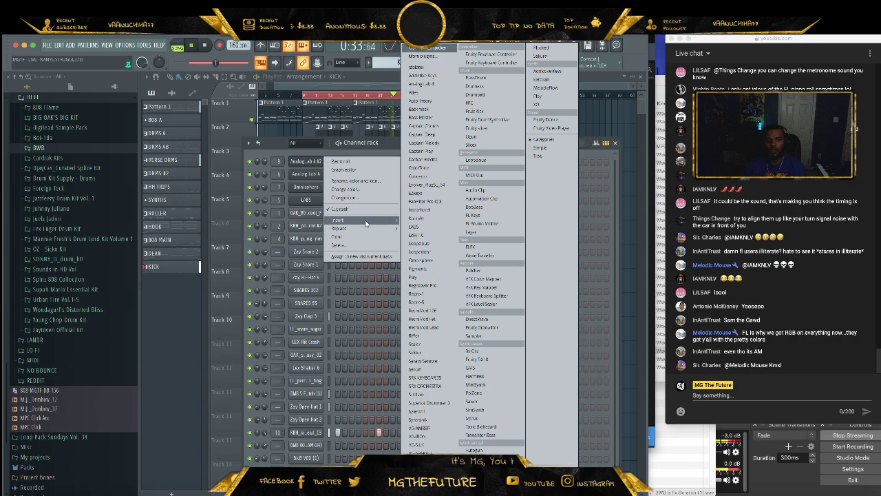
left_click(410, 225)
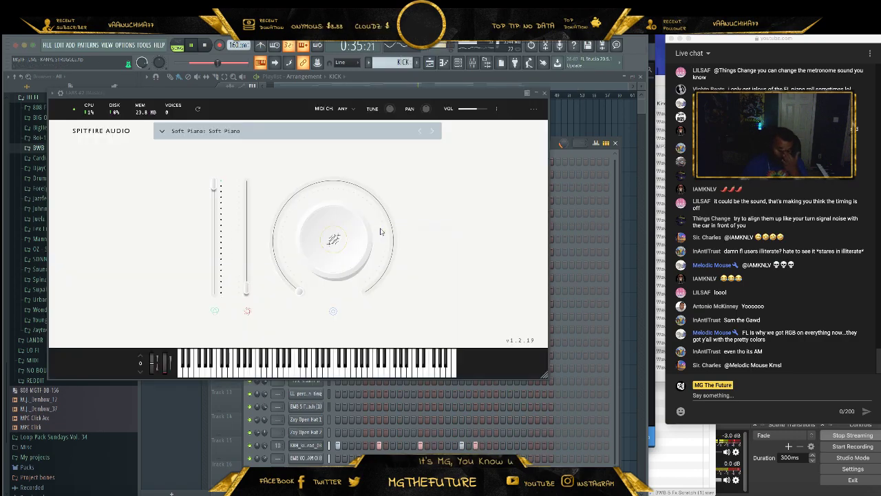
- Filter the LABS presets to Piano, load Soft Piano and close the instrument window
left_click(212, 131)
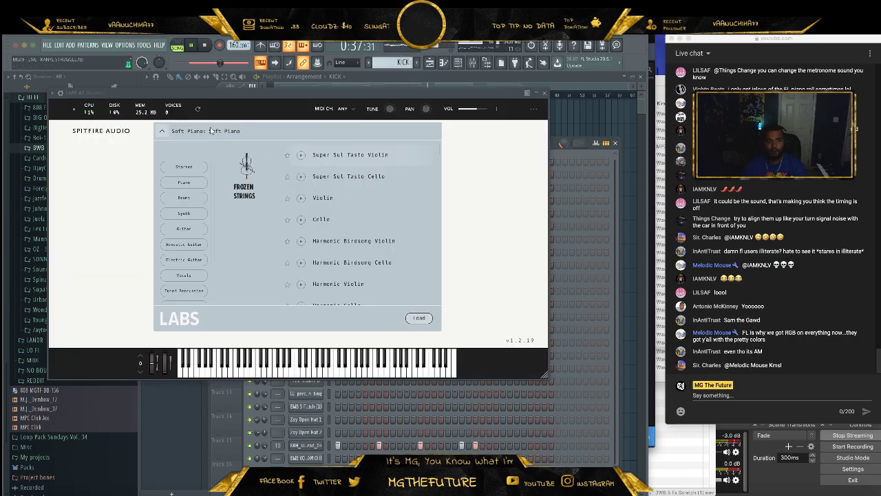
left_click(184, 183)
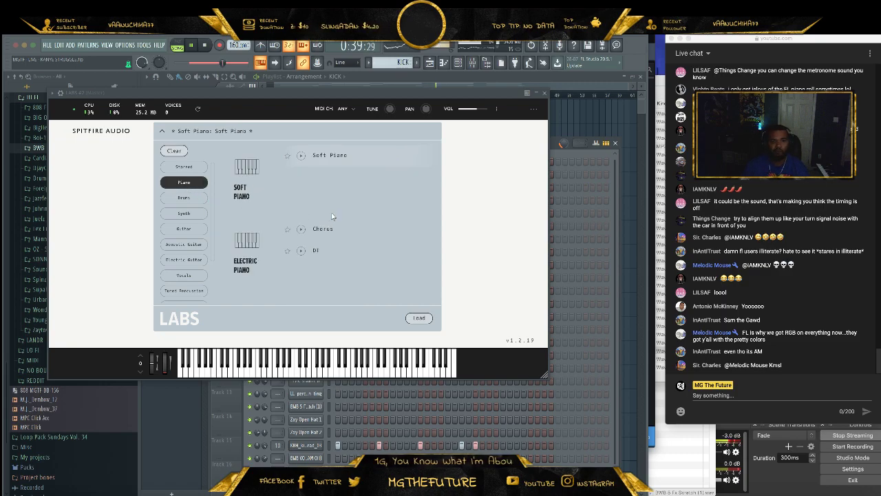
left_click(336, 155)
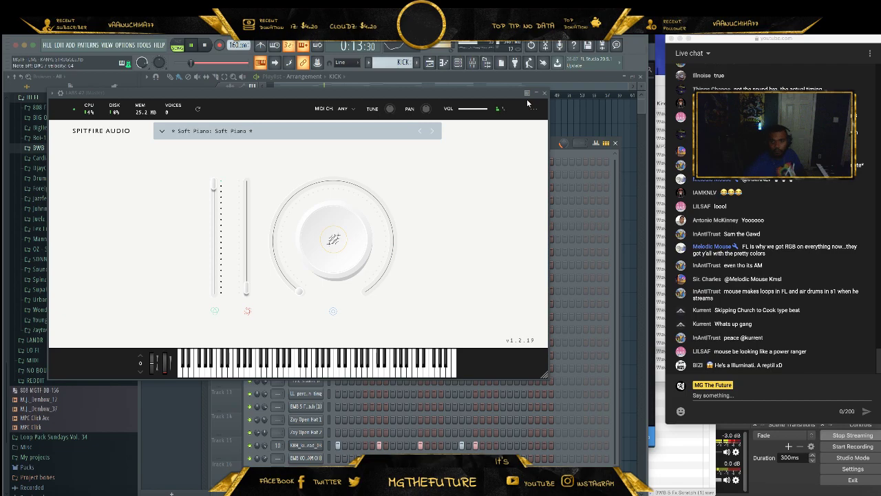
left_click(544, 93)
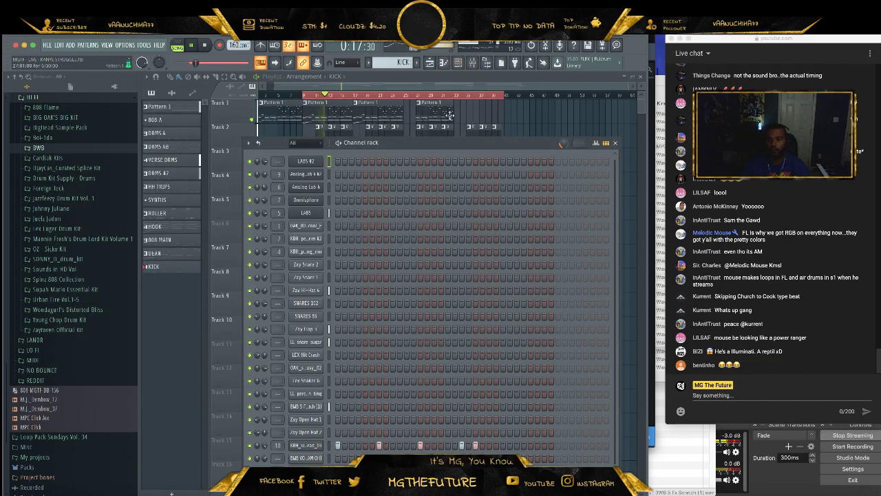
- Create a pattern named PIANO and record the piano part into its clip at bar 25 on Track 11
left_click(458, 63)
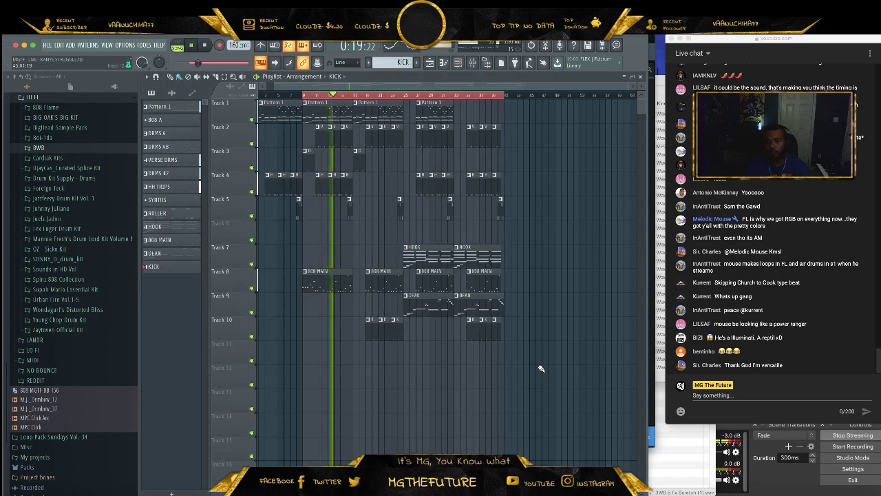
left_click(415, 62)
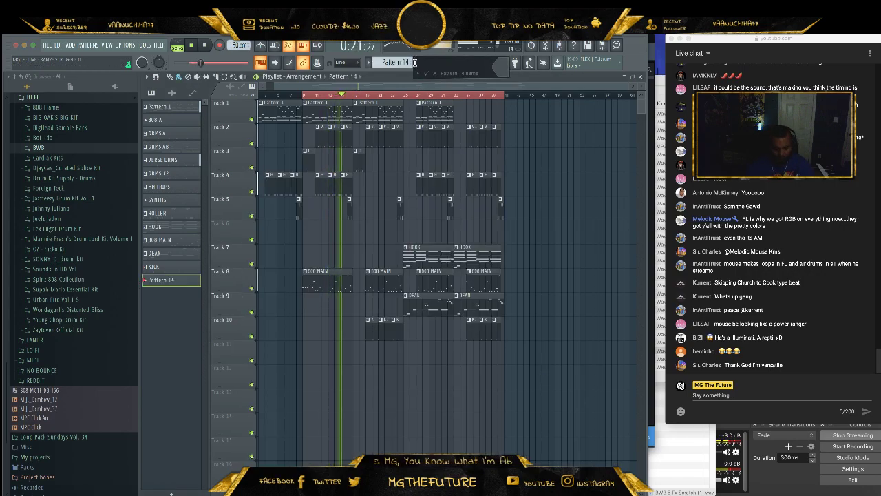
type("PIANO")
key("Return")
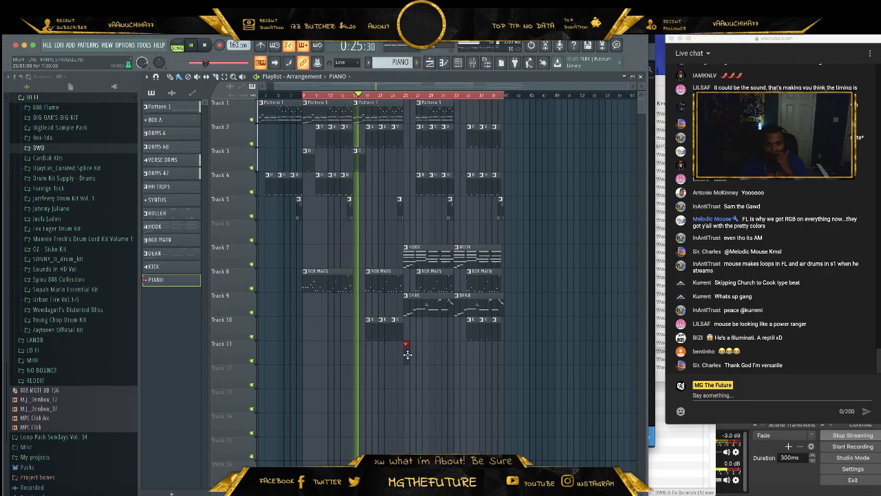
left_click(221, 46)
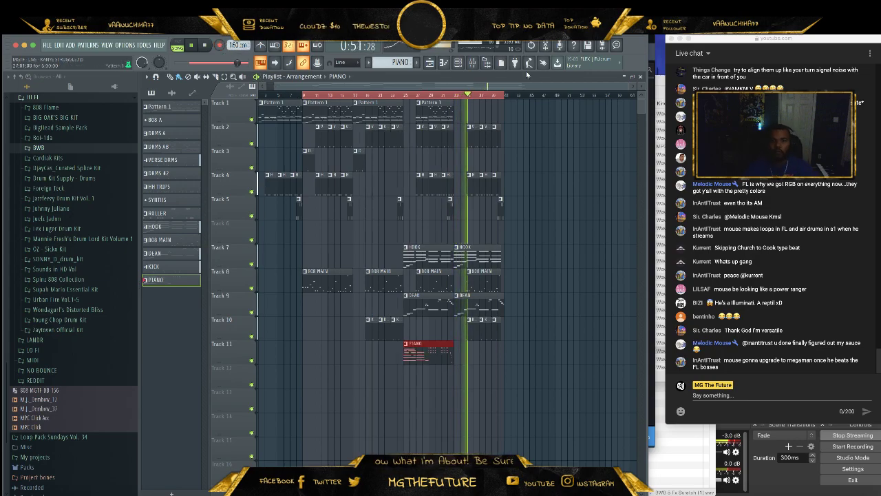
- Rename the LABS #2 channel as PIANO
key("F6")
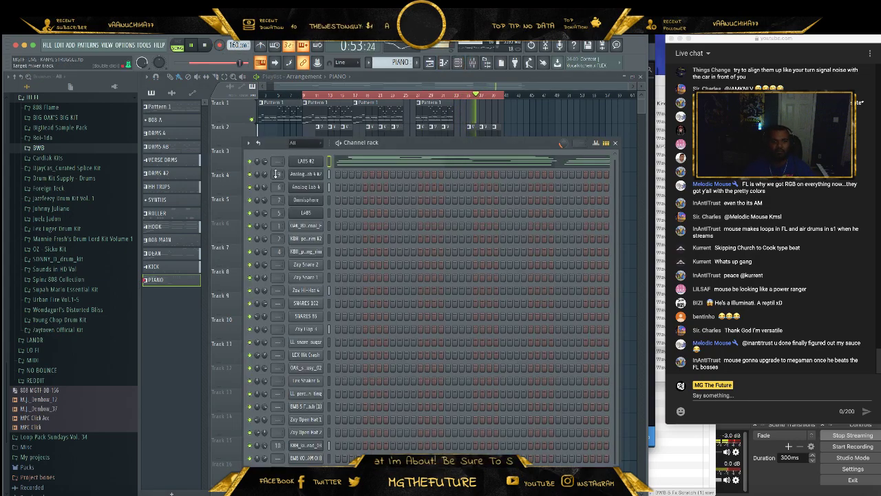
right_click(321, 160)
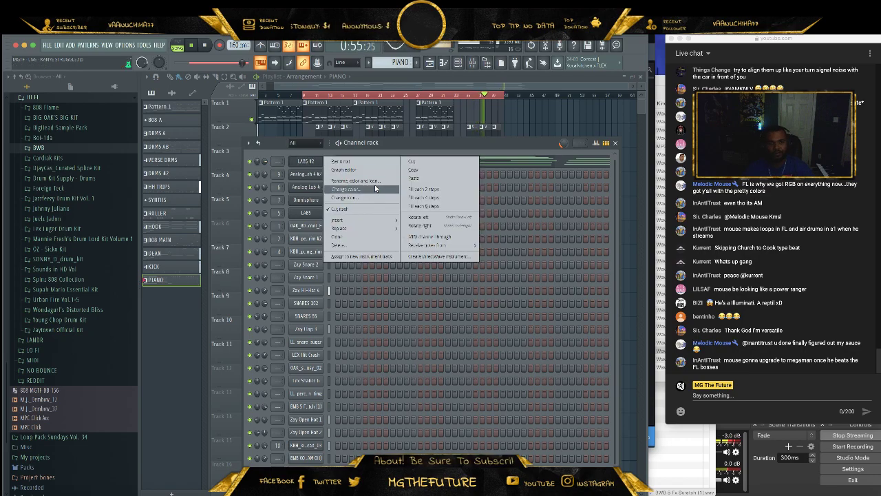
left_click(371, 181)
type("PIANO")
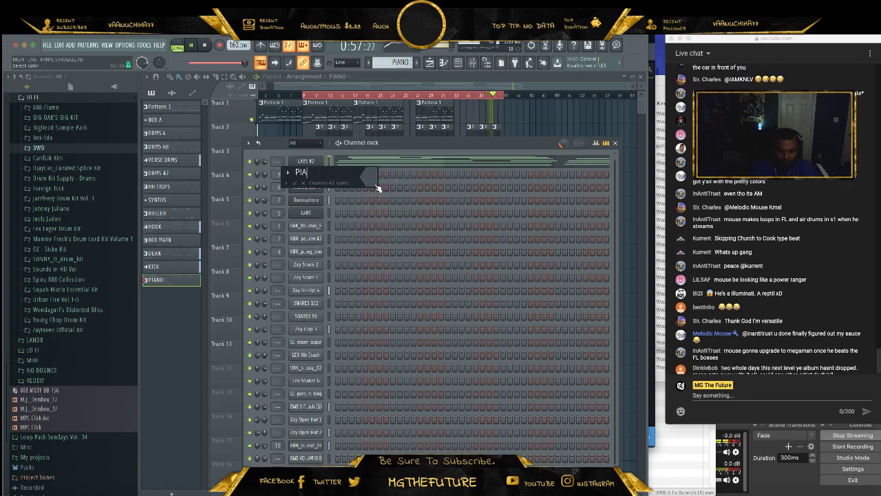
key("Return")
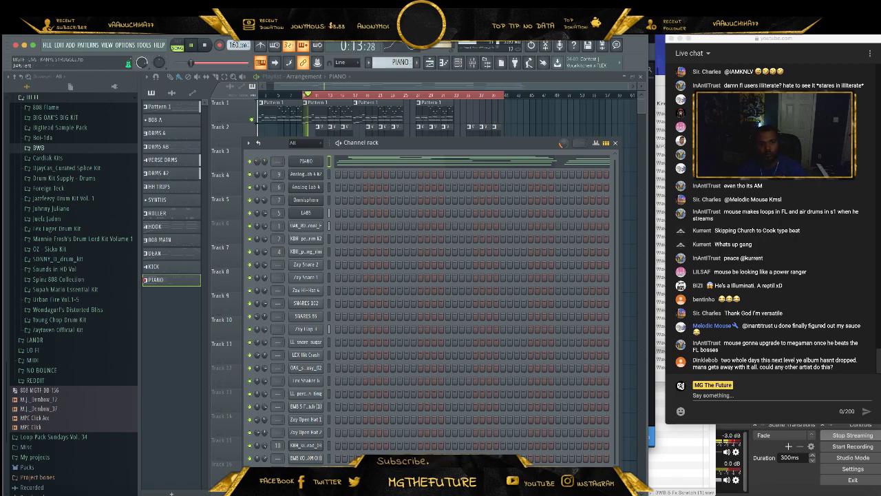
- Save the project and approve the live chat message held for review
left_click(46, 44)
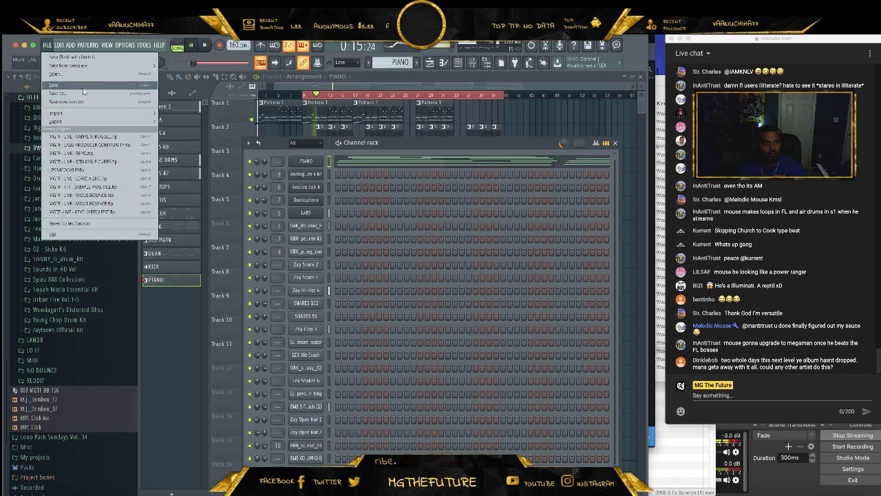
left_click(82, 86)
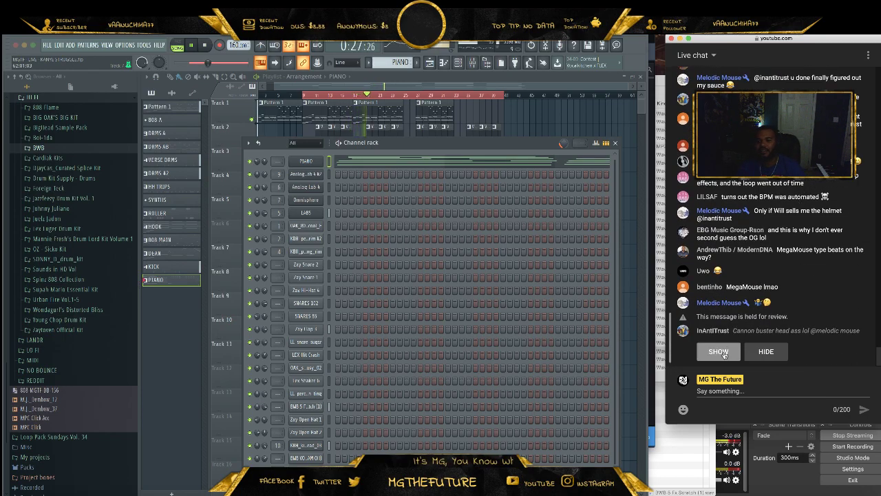
left_click(718, 352)
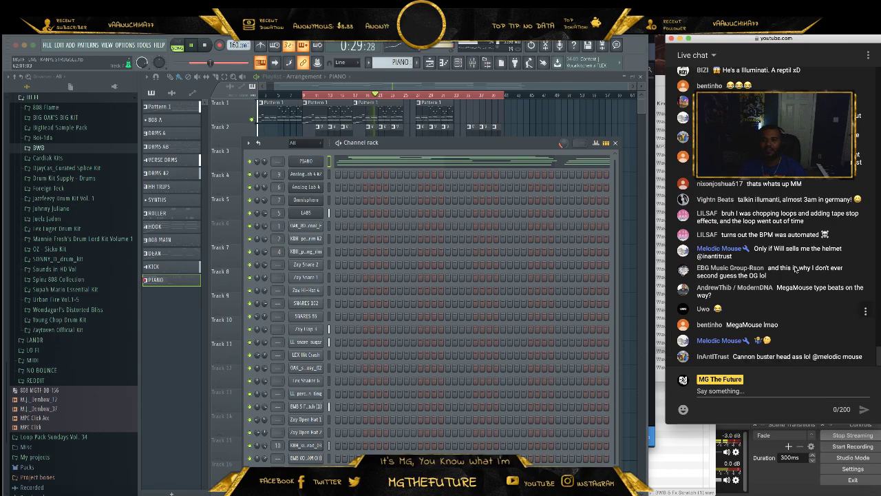
scroll(792, 276, "up", 3)
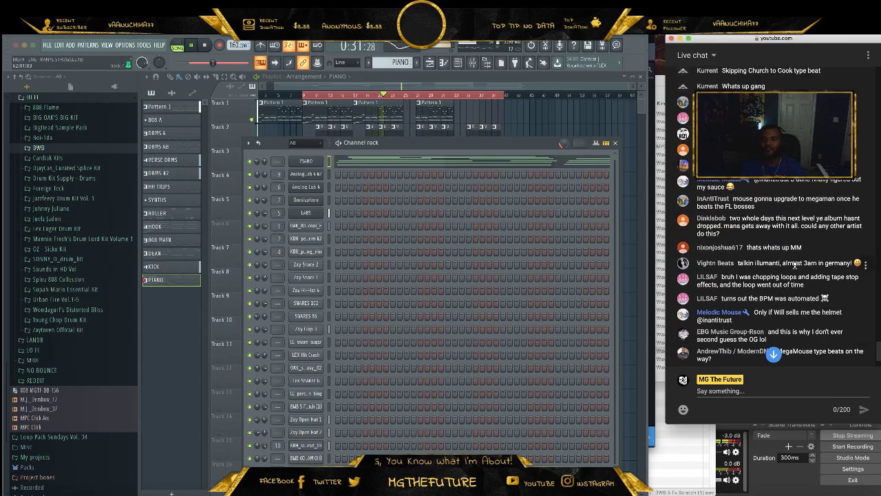
scroll(795, 264, "up", 1)
scroll(794, 264, "up", 1)
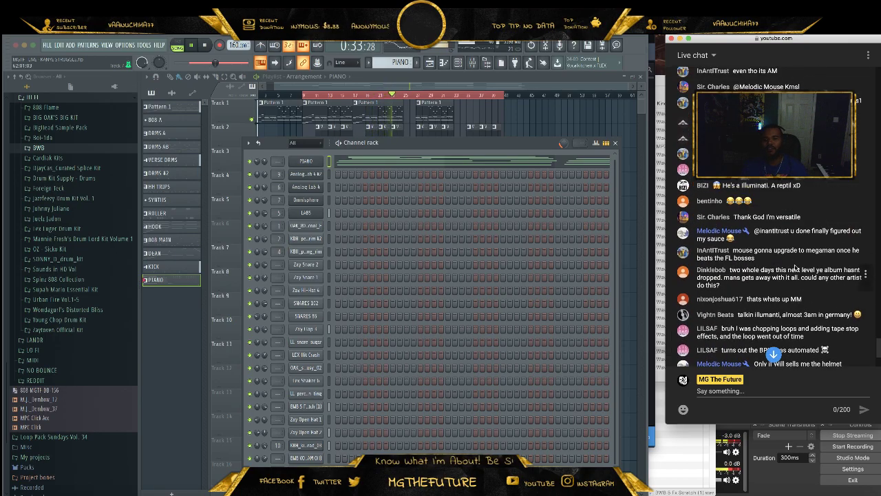
scroll(795, 258, "up", 3)
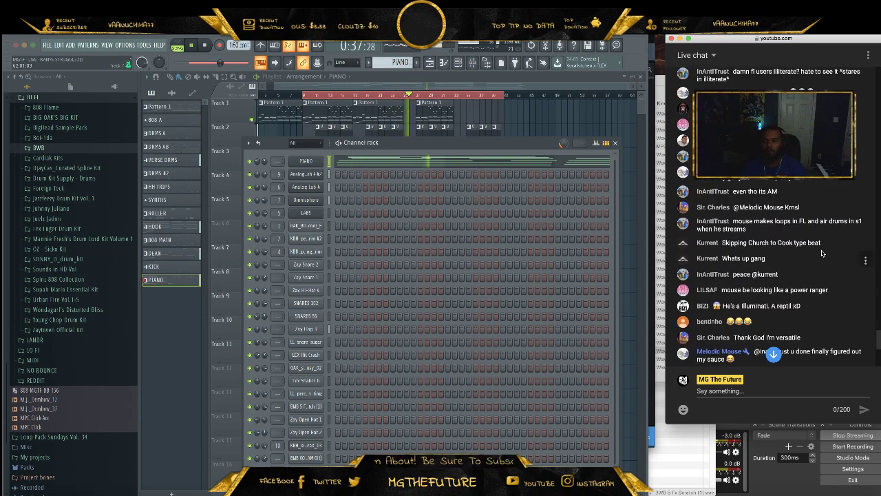
scroll(821, 253, "down", 6)
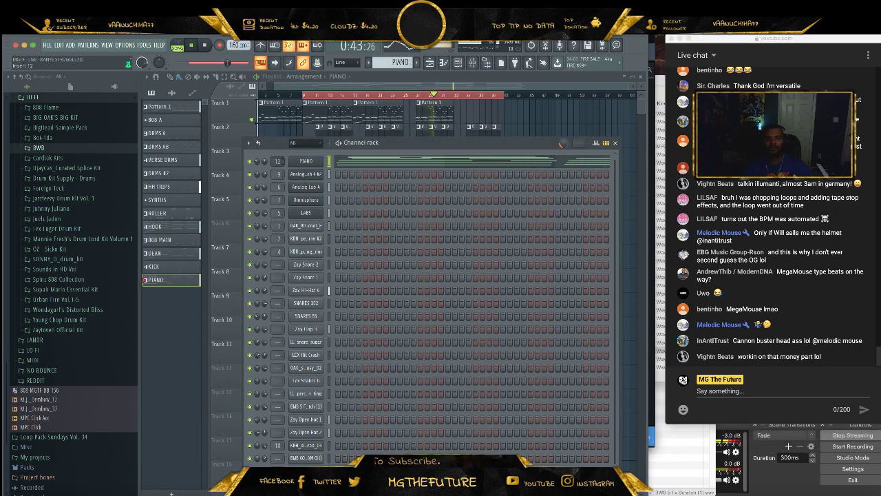
- Place a second PIANO clip at bar 33 on Track 11 and loop playback over bars 33 to 41
key("F6")
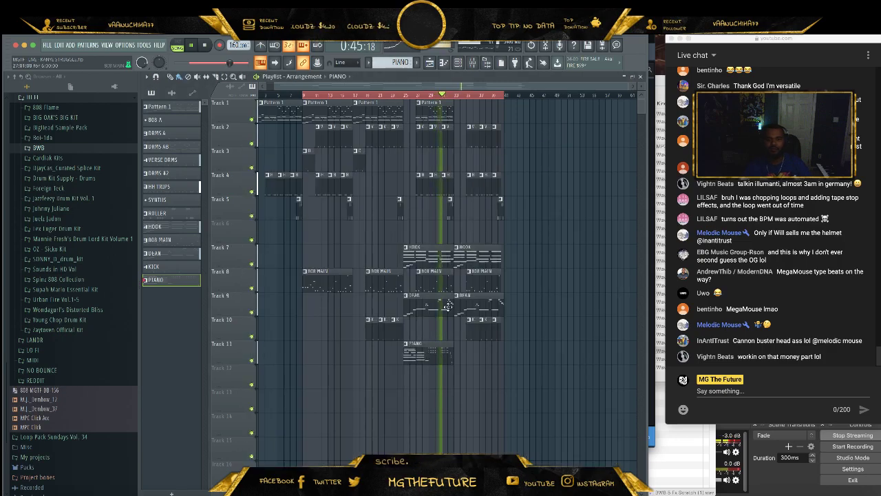
left_click(459, 356)
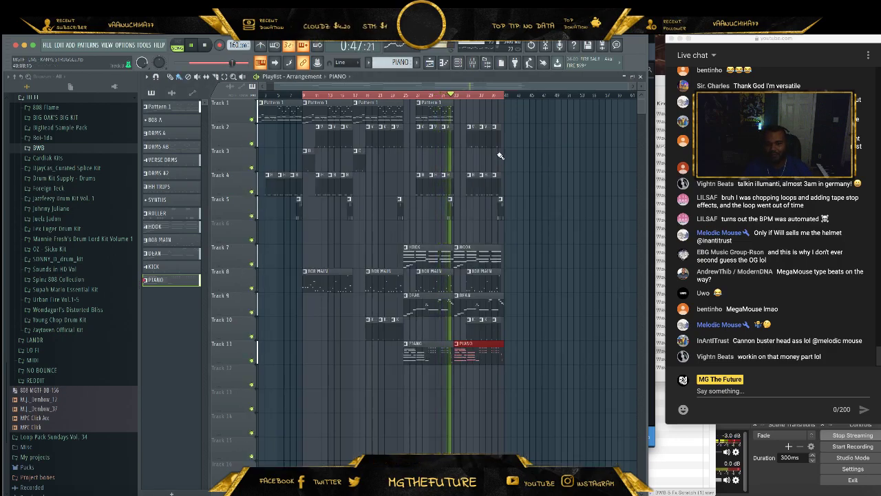
left_click_drag(505, 95, 480, 98)
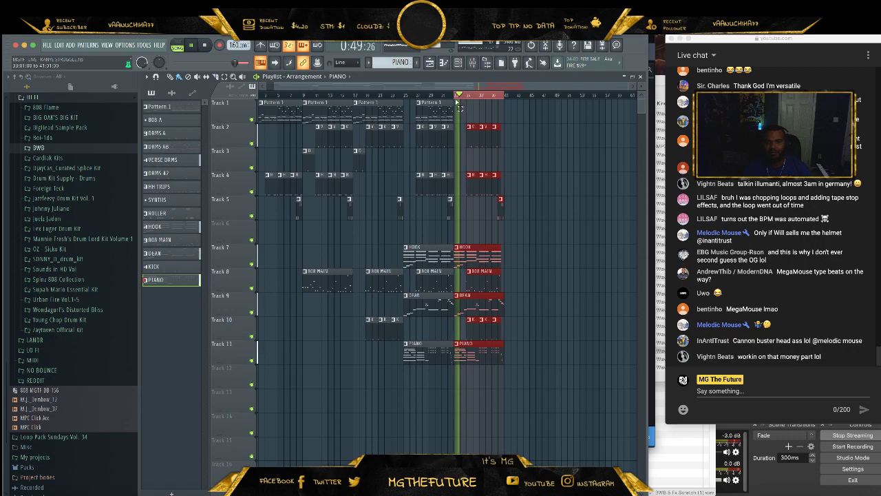
- Load ValhallaVintageVerb in the first effect slot of mixer Insert 11 and apply its 300 Large Hall preset
key("F9")
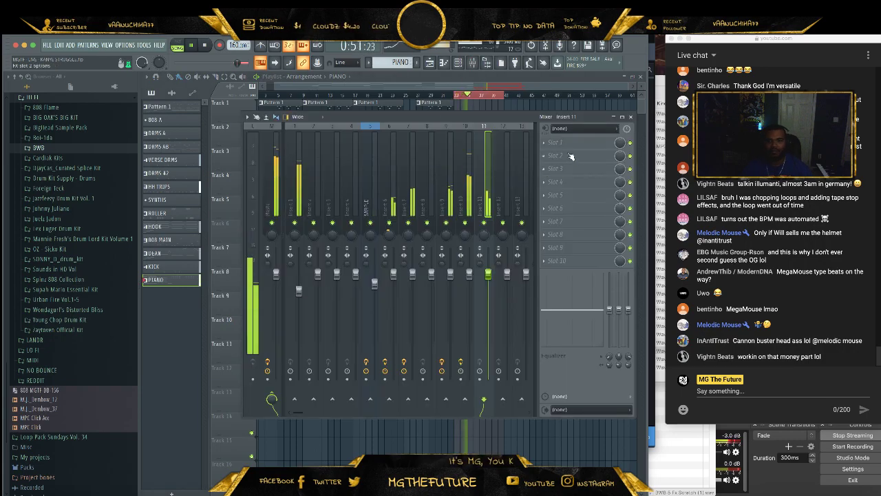
left_click(548, 145)
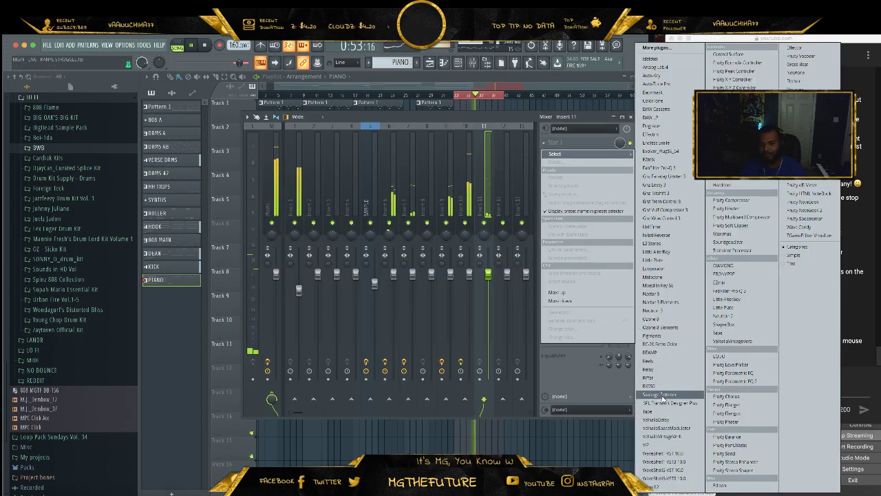
left_click(684, 437)
left_click(318, 203)
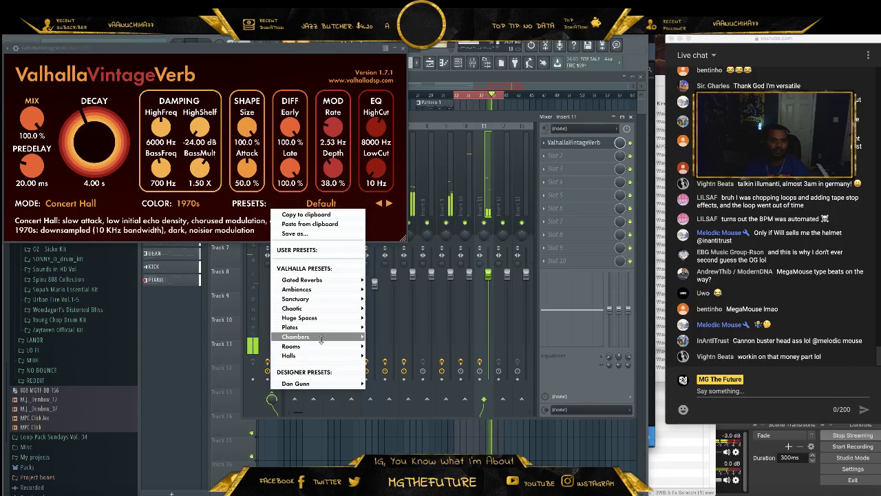
mouse_move(334, 341)
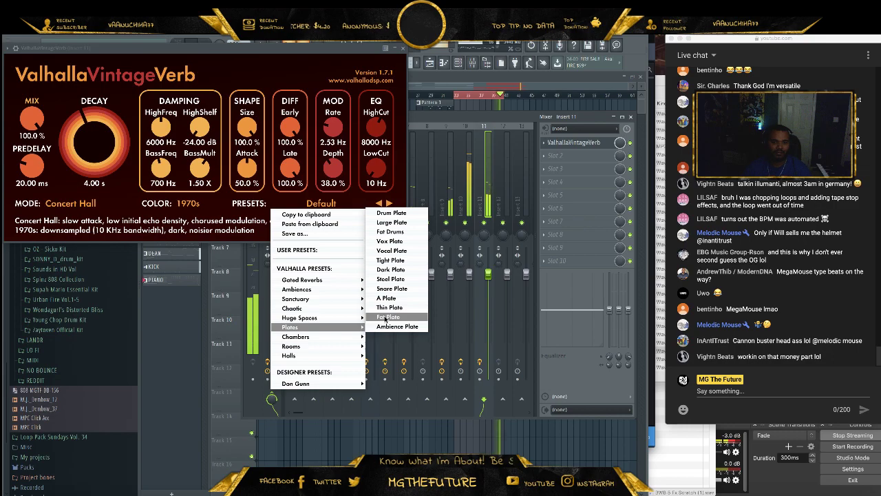
mouse_move(336, 356)
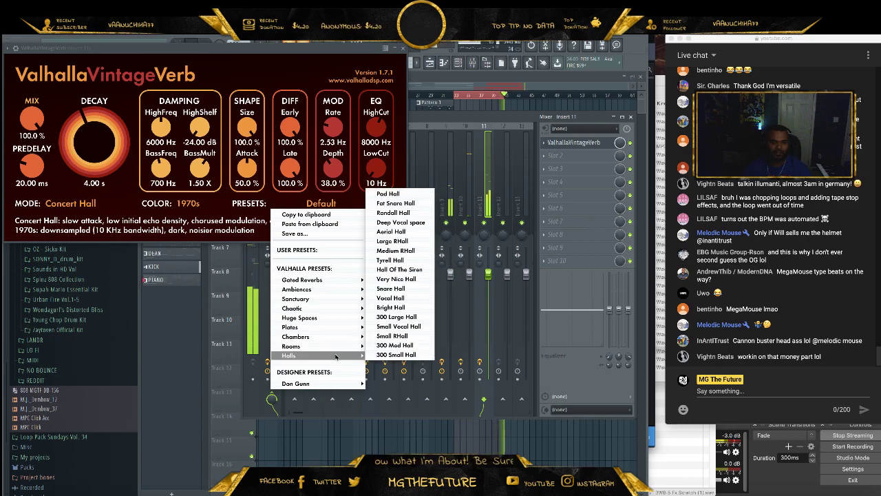
left_click(394, 317)
- Set the reverb's decay to 4.69 s and its mix to 38%, and close the plugin window
left_click_drag(67, 137, 98, 124)
left_click_drag(32, 119, 39, 136)
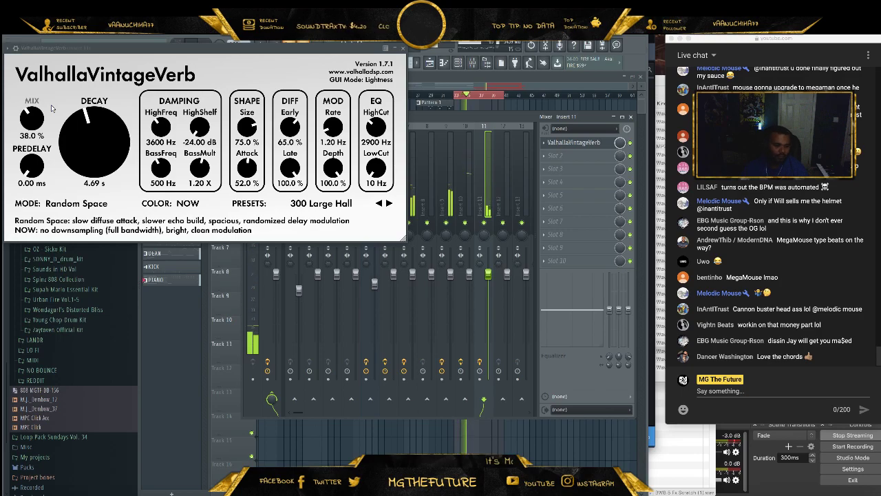
left_click(401, 49)
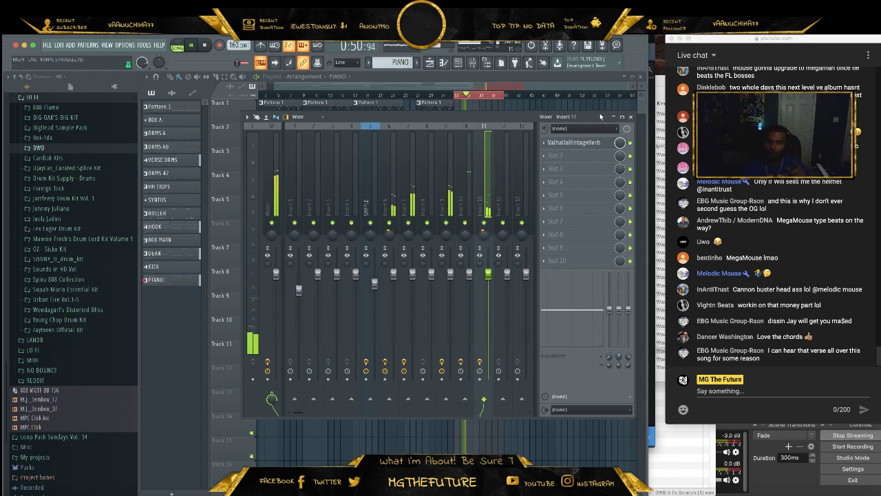
- Close the mixer and set the playlist's loop selection from bar 9 to bar 41
left_click(632, 118)
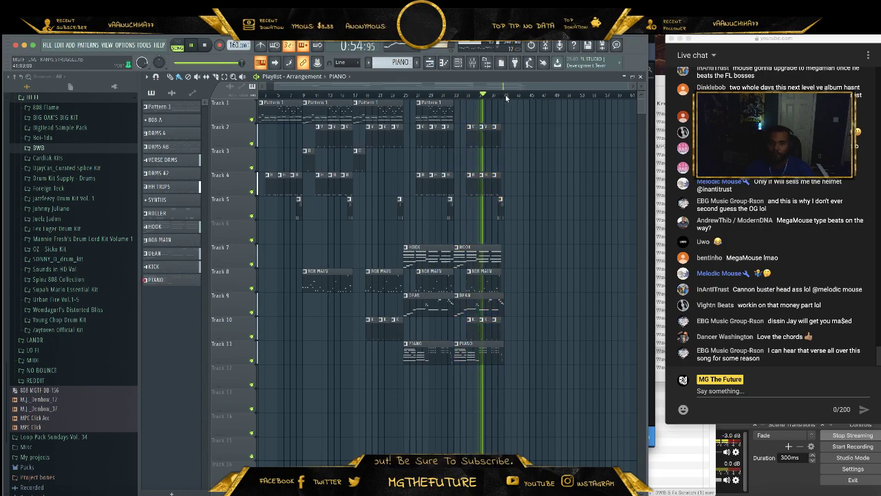
key("ctrl+a")
left_click_drag(57, 88, 311, 103)
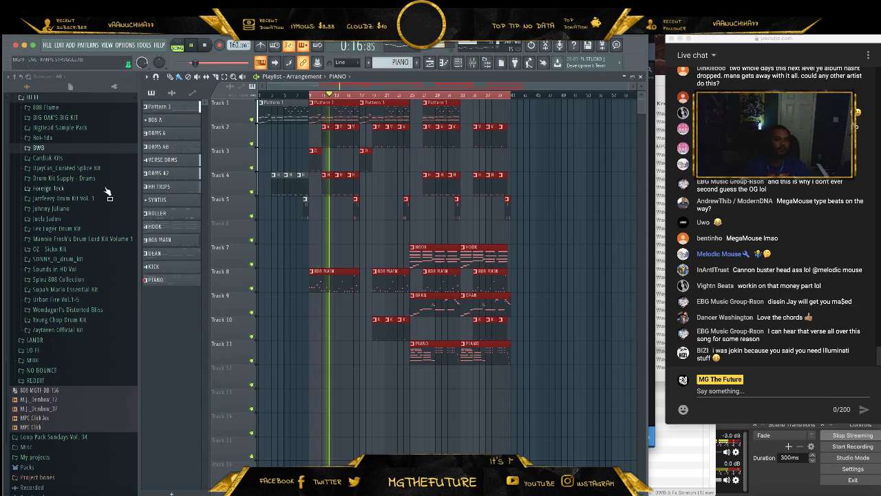
- Look through the BWB kits in the sample library and open the BWB DRUM KIT #5 folder
scroll(70, 200, "up", 9)
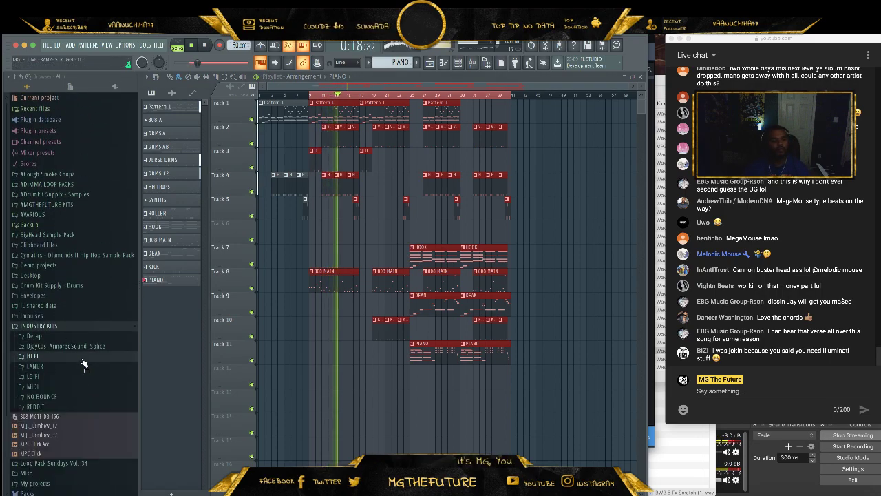
scroll(78, 362, "down", 3)
scroll(81, 362, "up", 3)
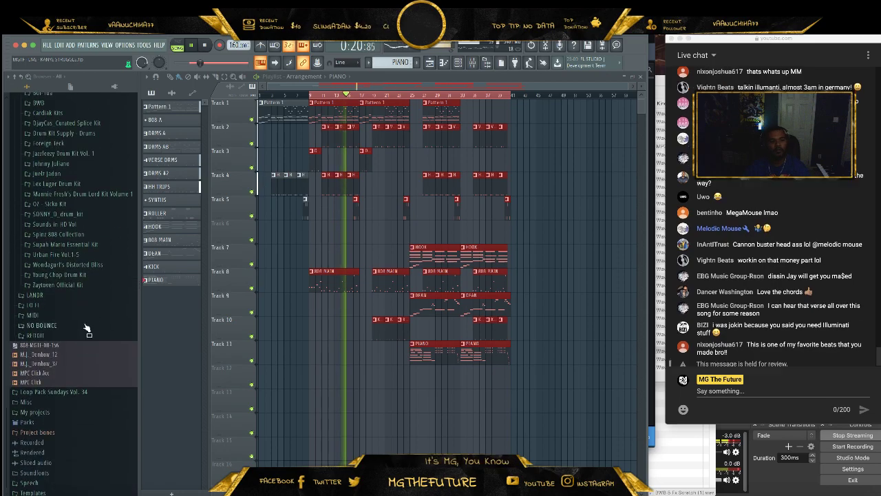
left_click(73, 408)
scroll(93, 334, "down", 10)
left_click(89, 303)
scroll(108, 329, "down", 6)
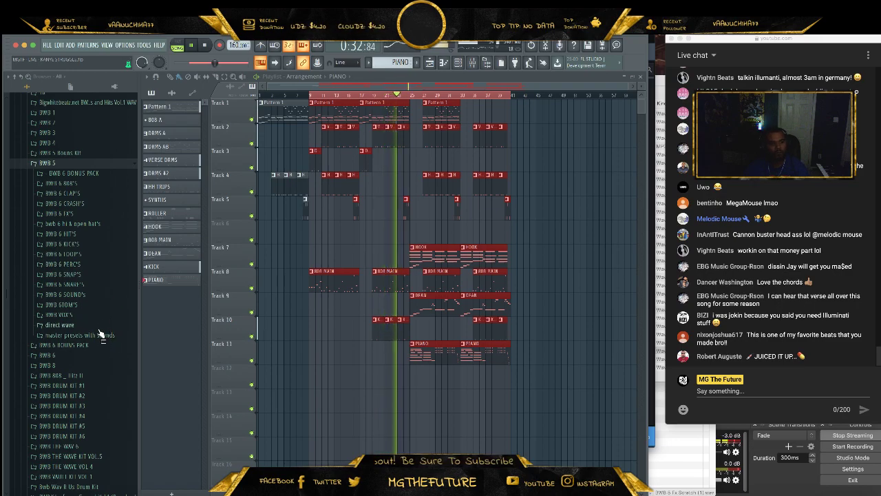
left_click(96, 355)
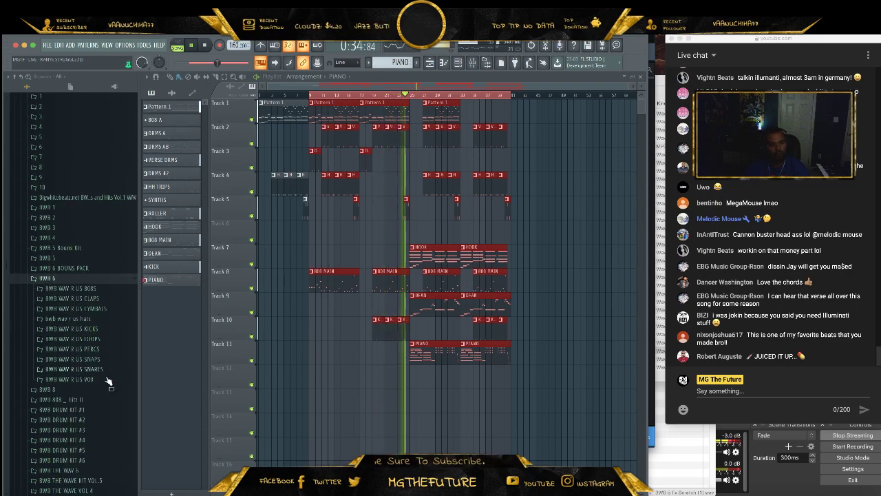
left_click(114, 449)
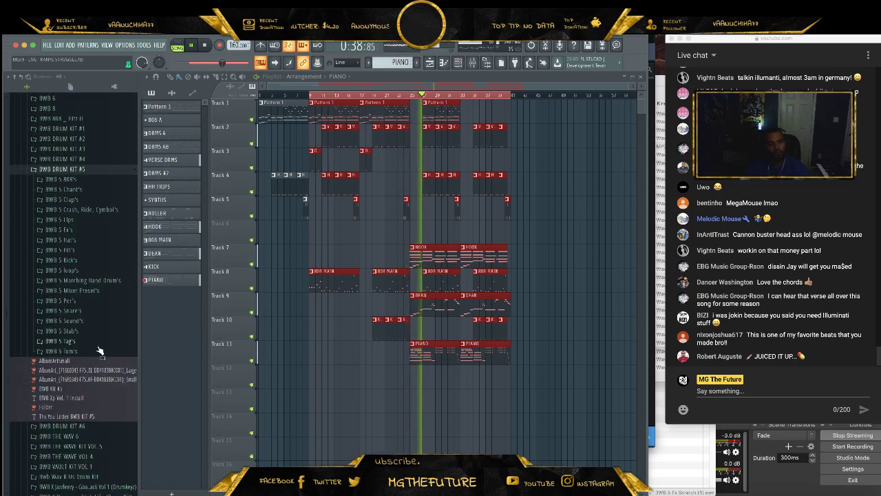
- Audition several vocal tags in the BWB 5 Tag's folder and collapse the folder
left_click(103, 342)
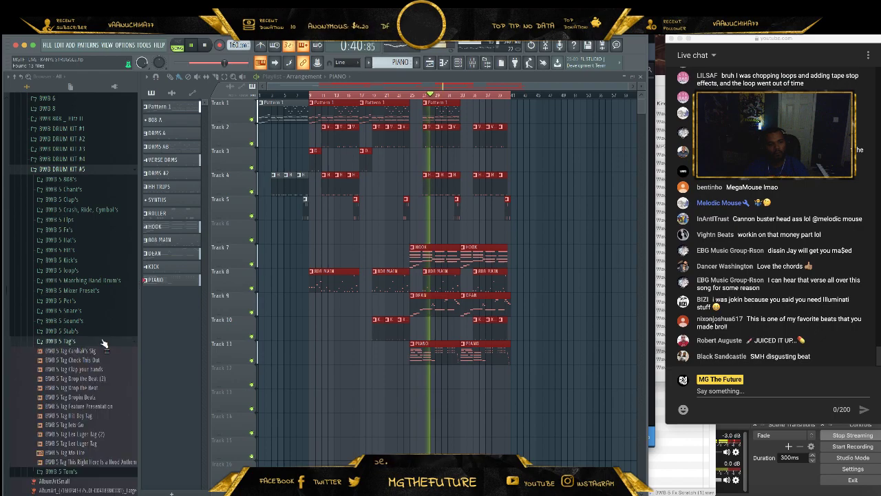
left_click(112, 351)
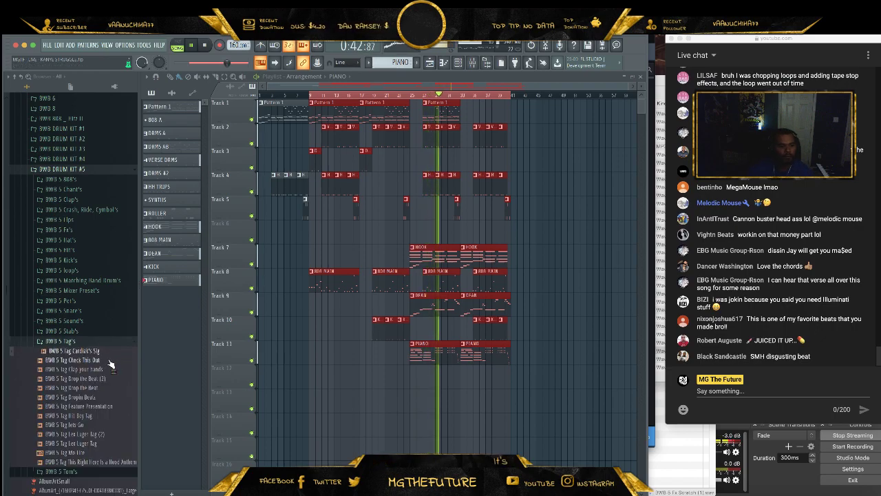
left_click(109, 415)
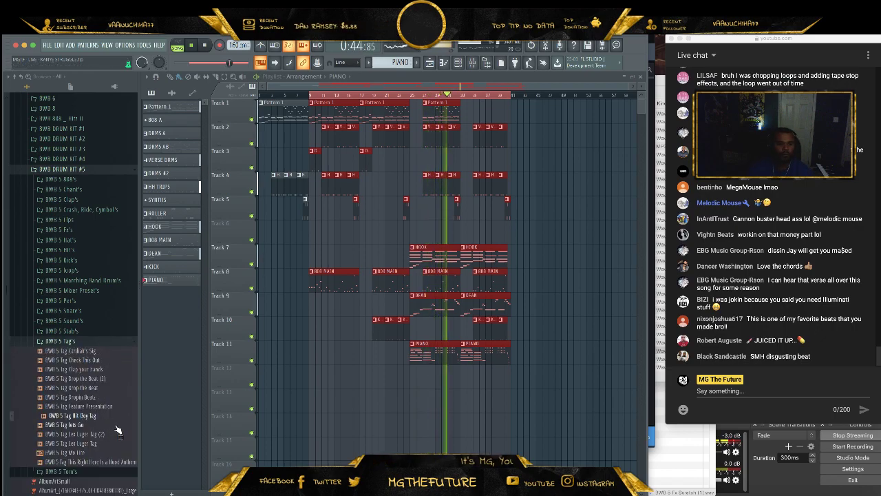
left_click(114, 426)
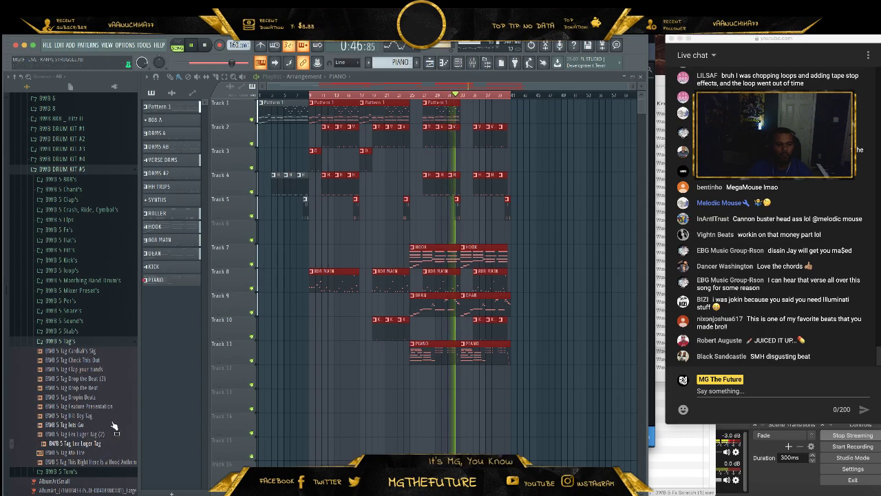
left_click(112, 368)
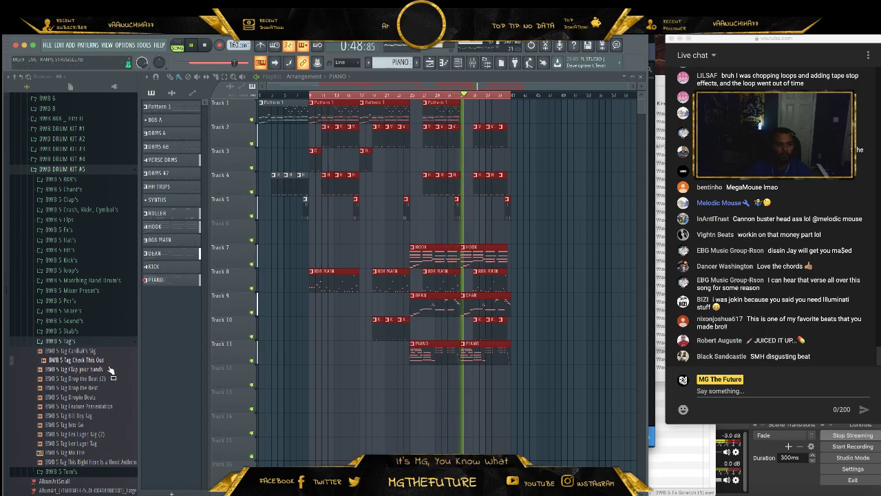
left_click(93, 351)
left_click(88, 341)
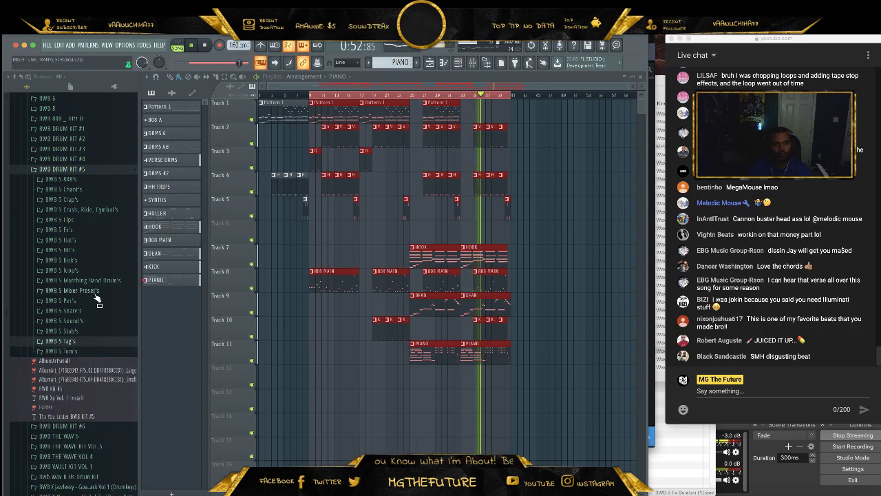
- Open the BWB 5 Fx's folder and audition the rise effects up to BWB 5 Fx Rise (18)
left_click(99, 230)
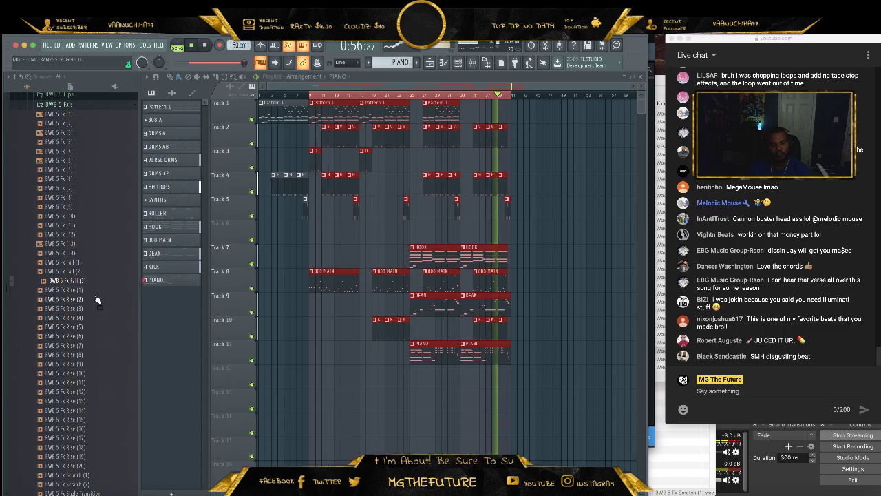
left_click(94, 319)
left_click(93, 328)
left_click(92, 336)
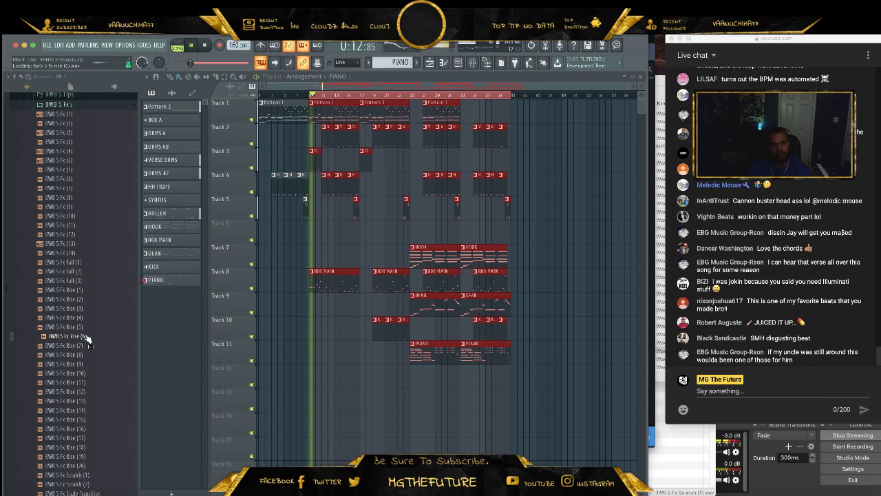
left_click(93, 346)
left_click(92, 355)
left_click(91, 364)
left_click(93, 373)
left_click(92, 382)
left_click(90, 391)
left_click(88, 401)
left_click(84, 410)
left_click(82, 419)
left_click(83, 428)
left_click(83, 438)
left_click(84, 447)
- Place BWB 5 Fx Rise (18) at bar 23 on Track 12, slice it at bar 25 and delete its tail
left_click_drag(83, 447, 398, 366)
left_click_drag(629, 86, 449, 86)
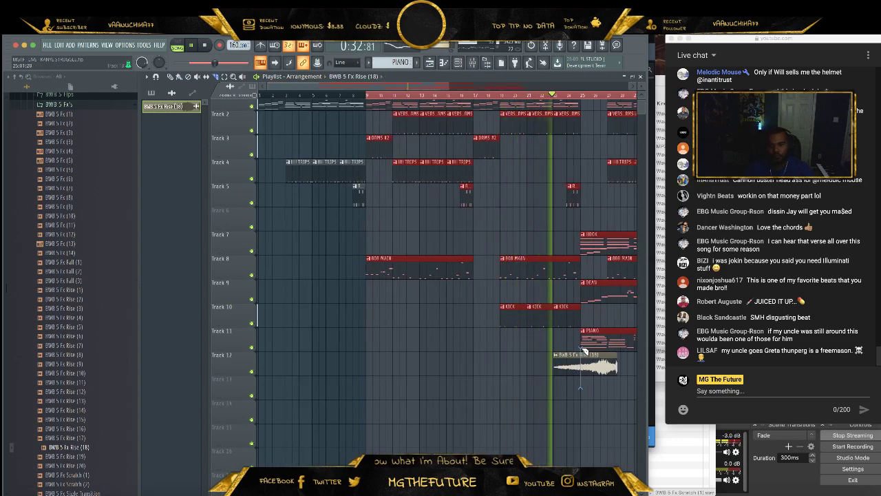
left_click_drag(582, 350, 583, 379)
left_click(169, 77)
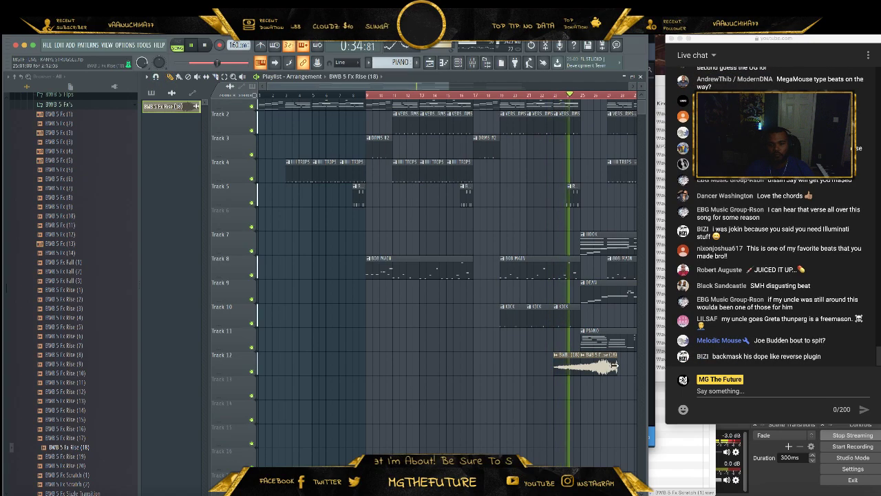
right_click(597, 364)
- Play back the arrangement with the riser, and reduce the low band of mixer Insert 11's equalizer
key("F6")
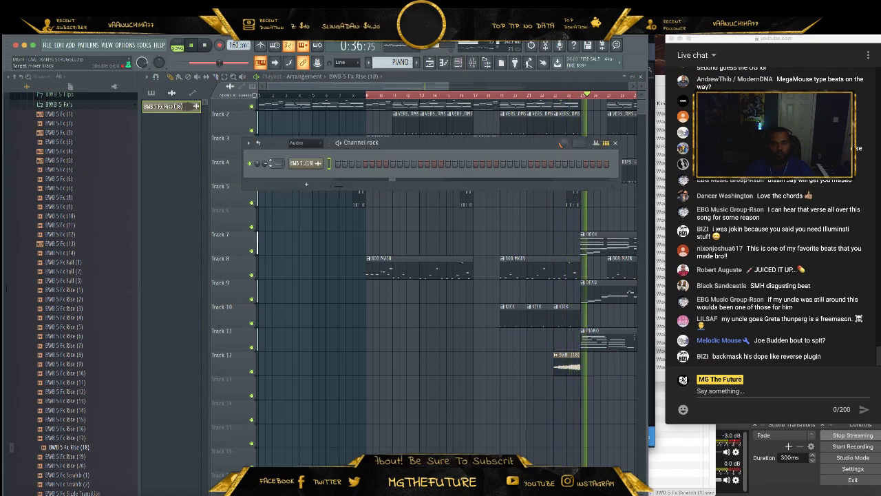
left_click(558, 96)
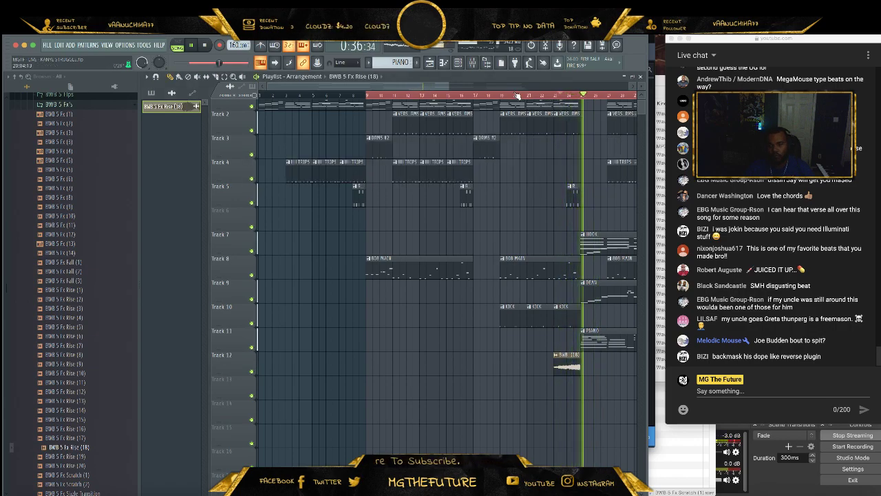
left_click_drag(449, 87, 618, 88)
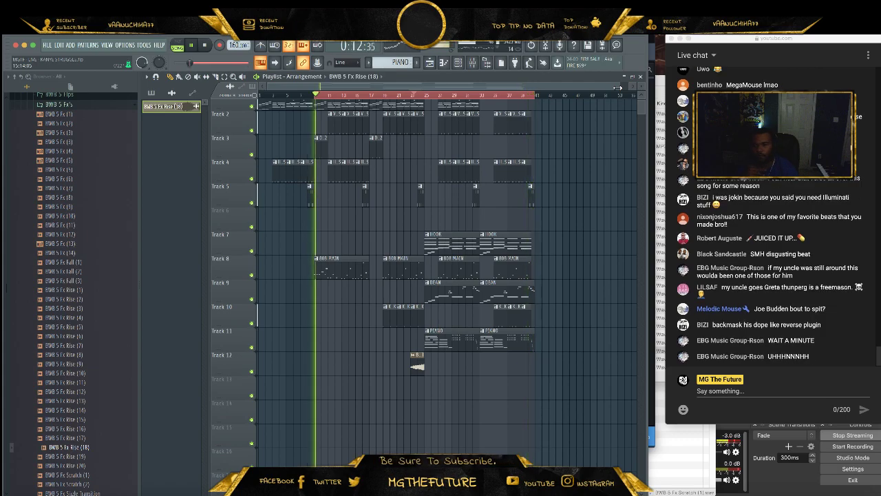
left_click(475, 63)
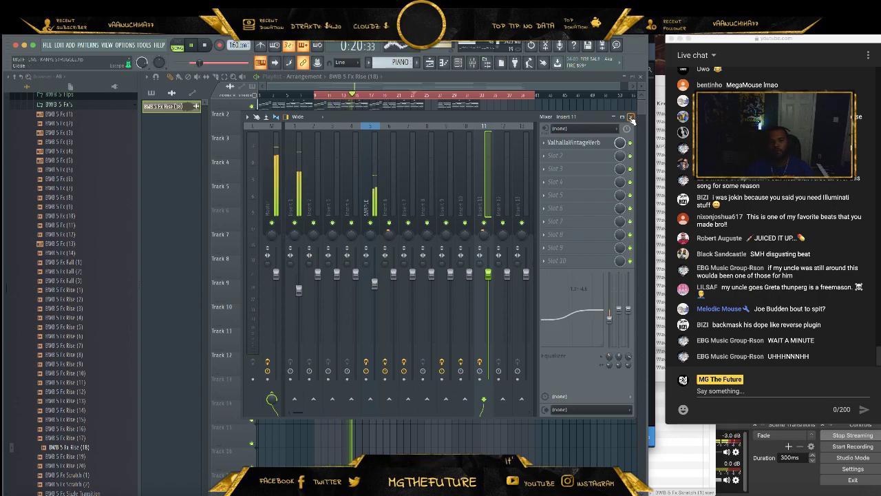
- Show the Unsorted channel group in the channel rack, and close the channel rack and the mixer
left_click(462, 64)
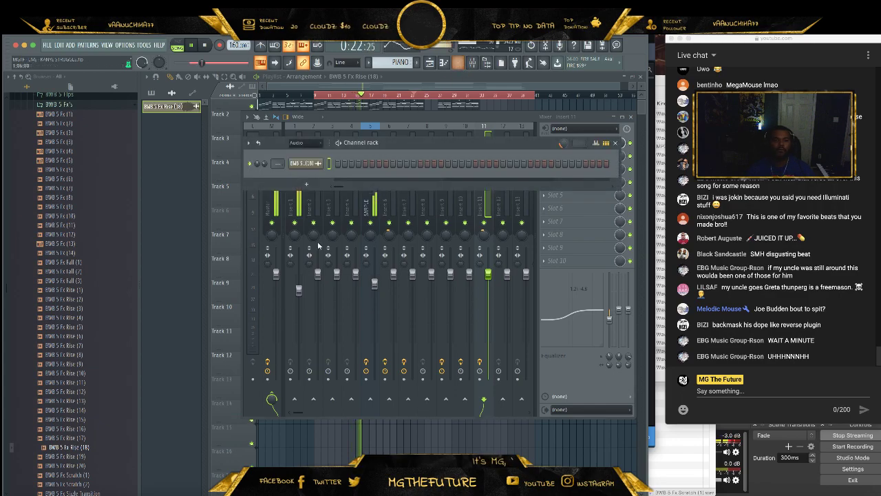
left_click(303, 143)
left_click(300, 172)
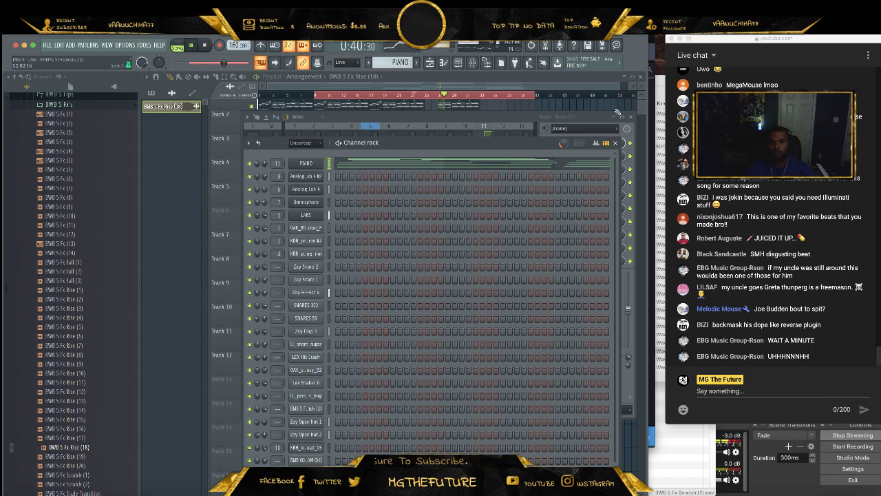
left_click(618, 143)
left_click(630, 117)
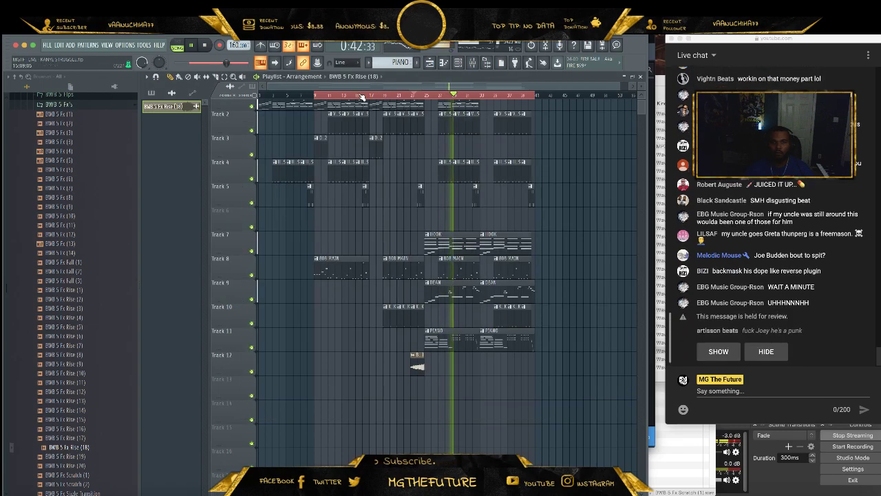
- Clear the playlist's time selection and extend Track 2 with VERSE DRMS clips from bar 41 to bar 49
left_click_drag(349, 86, 365, 86)
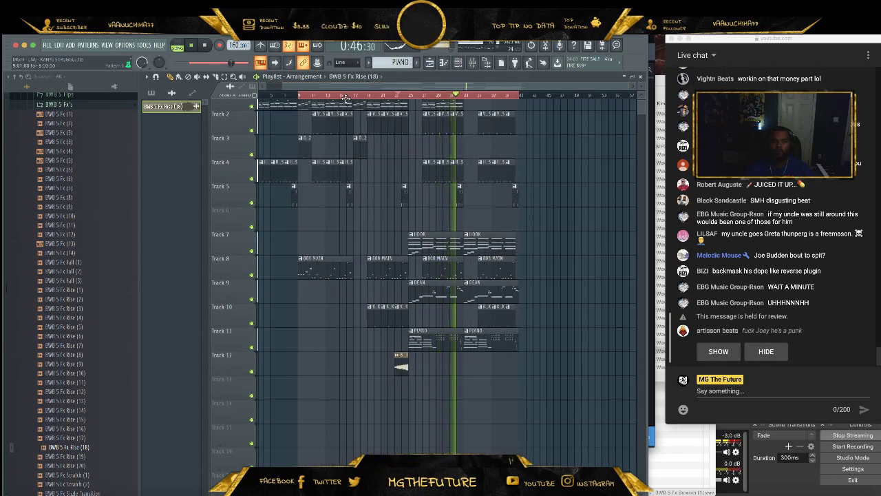
left_click_drag(332, 87, 415, 89)
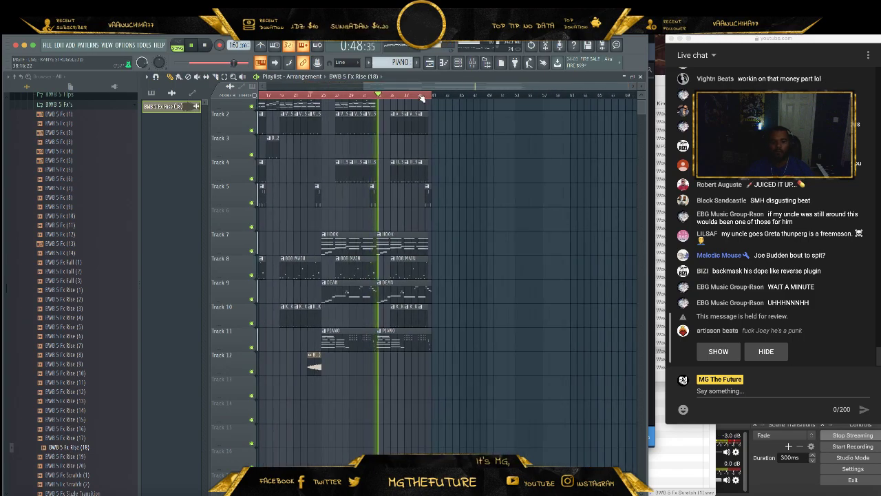
scroll(479, 172, "up", 1)
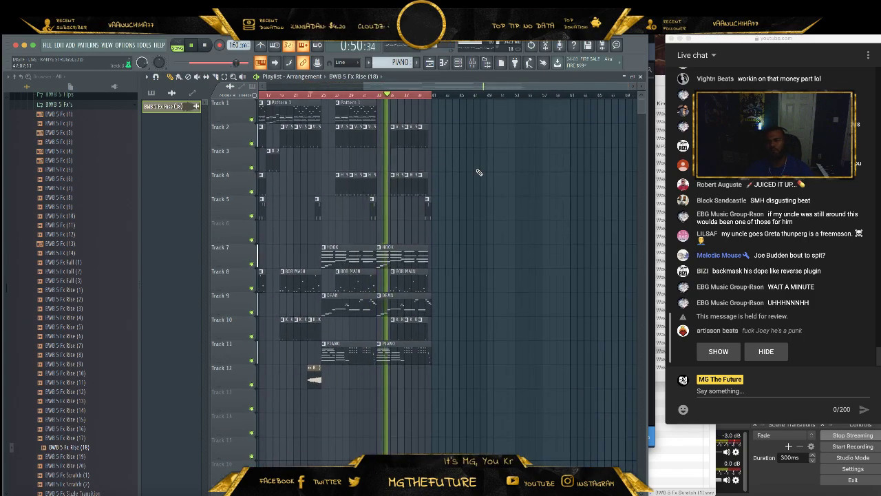
right_click(409, 95)
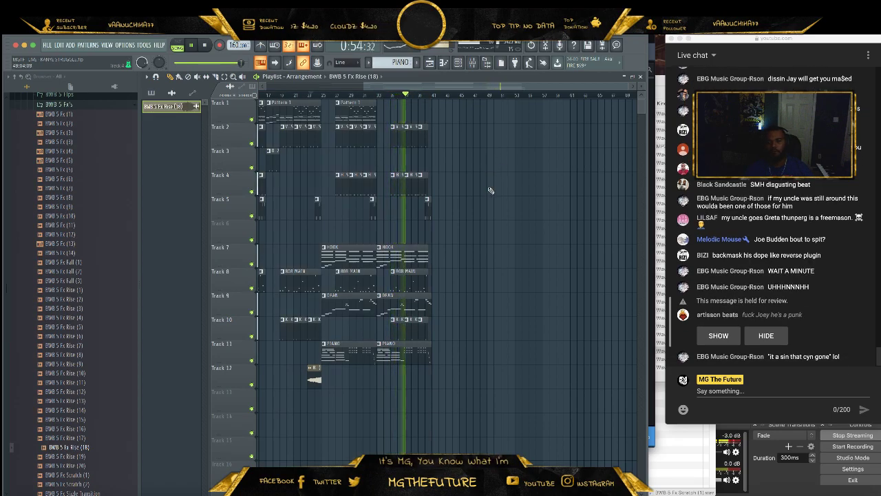
left_click(437, 131)
left_click(463, 131)
left_click(487, 130)
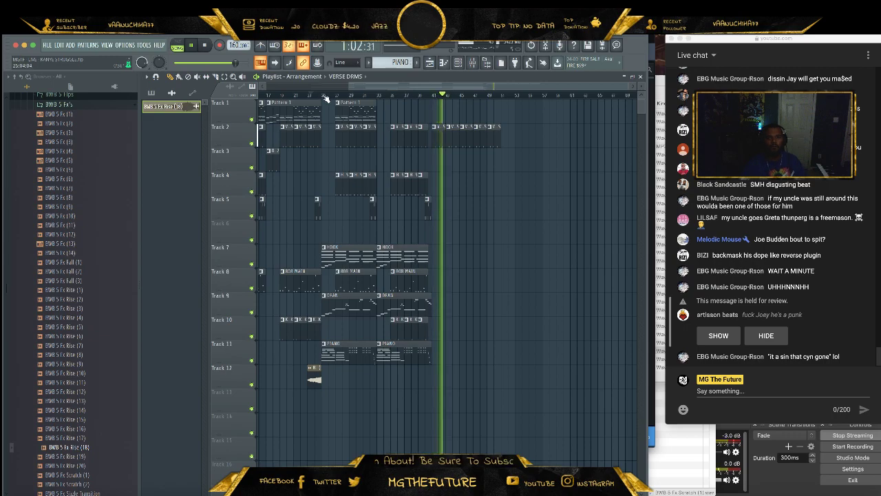
right_click(493, 136)
- Loop bars 33 to 49, create a new pattern named BRIDGE, and put the channel rack away
left_click_drag(480, 96, 377, 95)
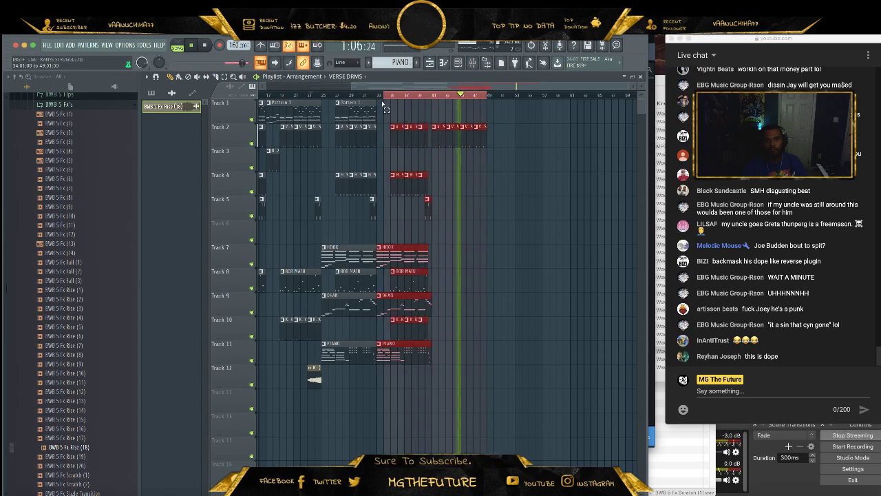
left_click(458, 62)
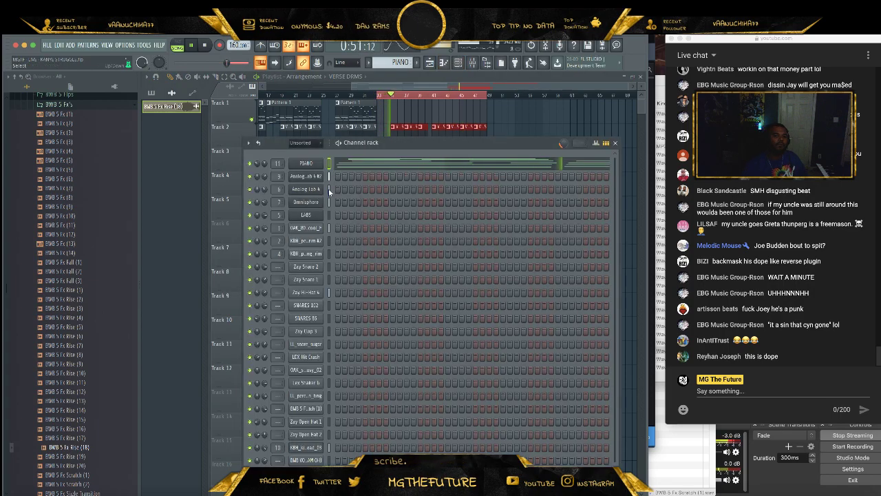
double_click(330, 165)
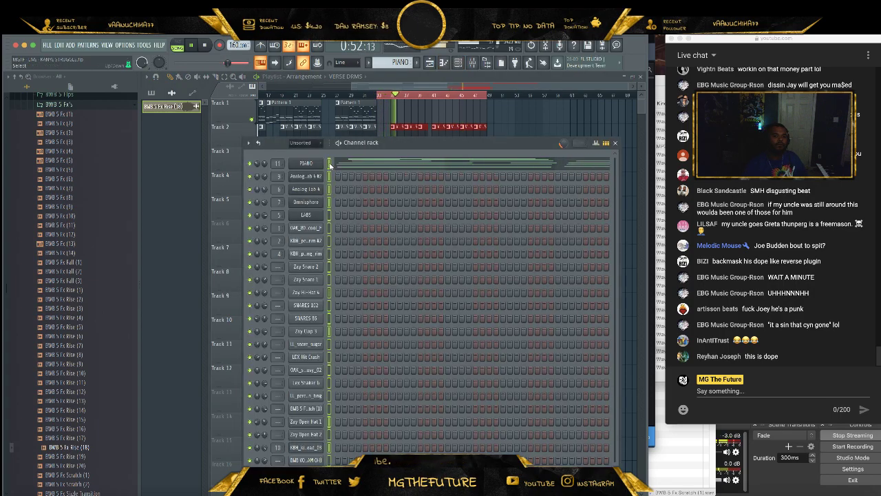
left_click(418, 63)
type("B")
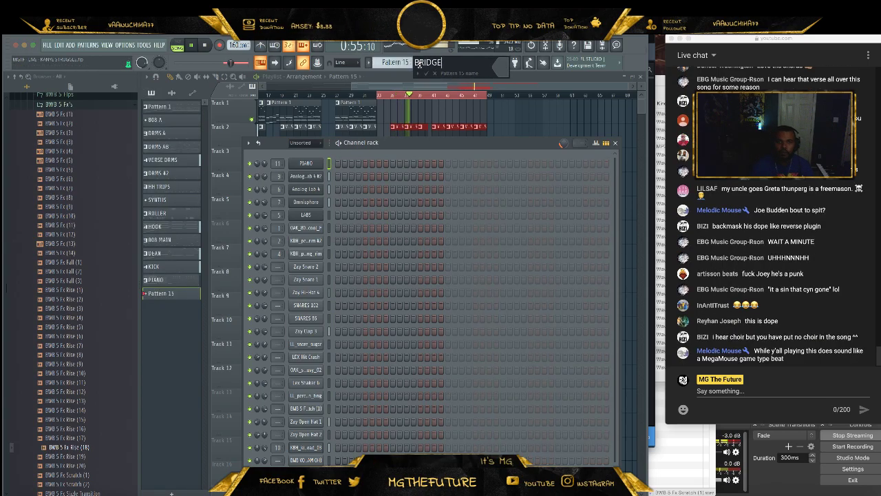
type("RIDGE")
key("Return")
left_click_drag(467, 143, 479, 242)
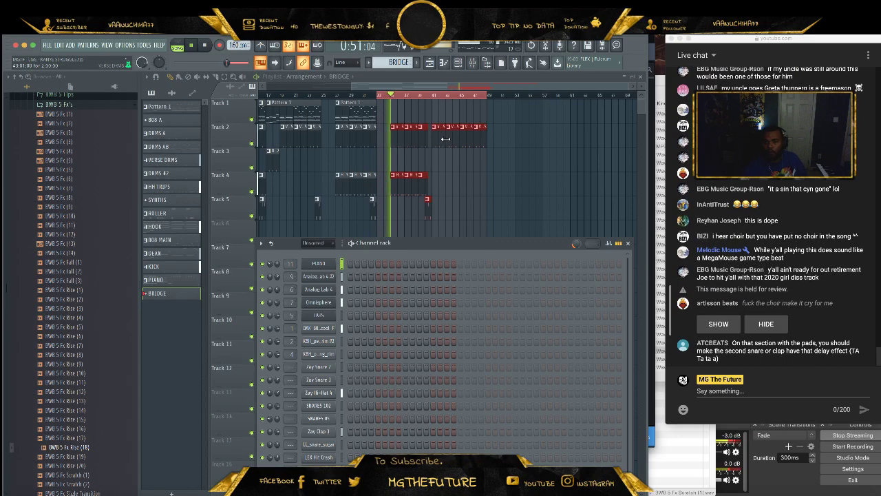
key("F6")
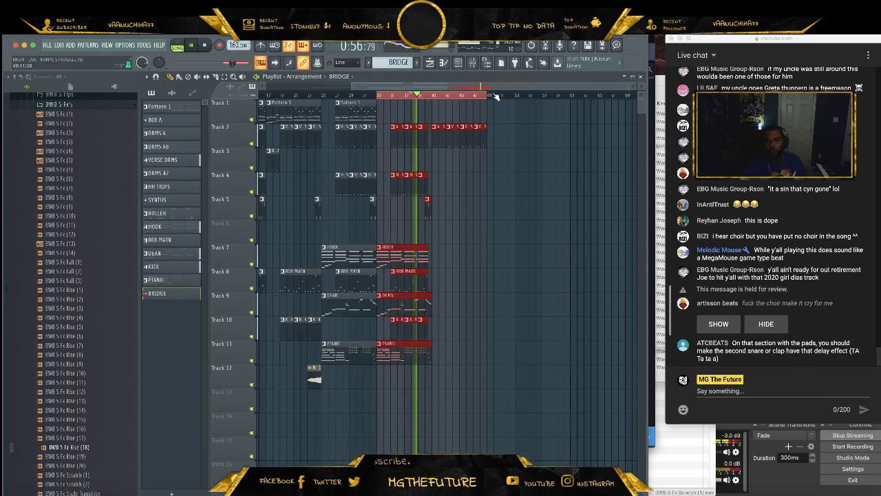
- Set the loop to bars 39 to 49 and replay it from bar 39 to rehearse the bridge's piano part
left_click_drag(491, 96, 420, 102)
left_click(423, 97)
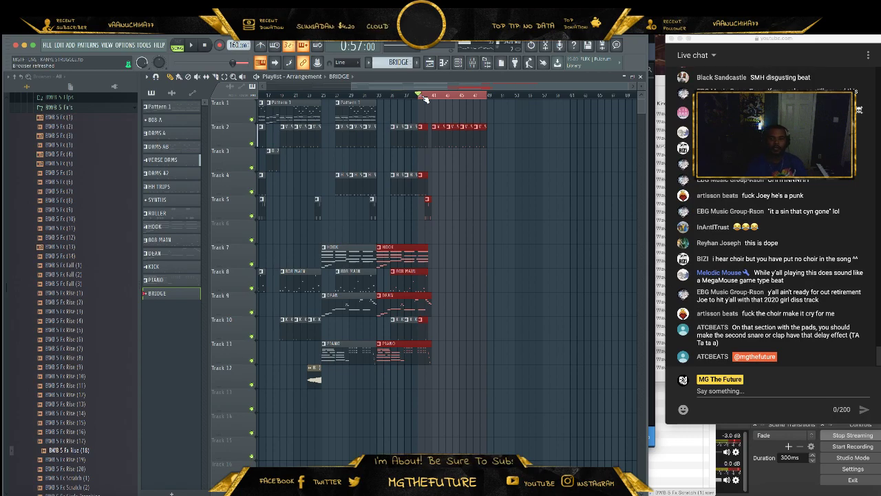
key("space")
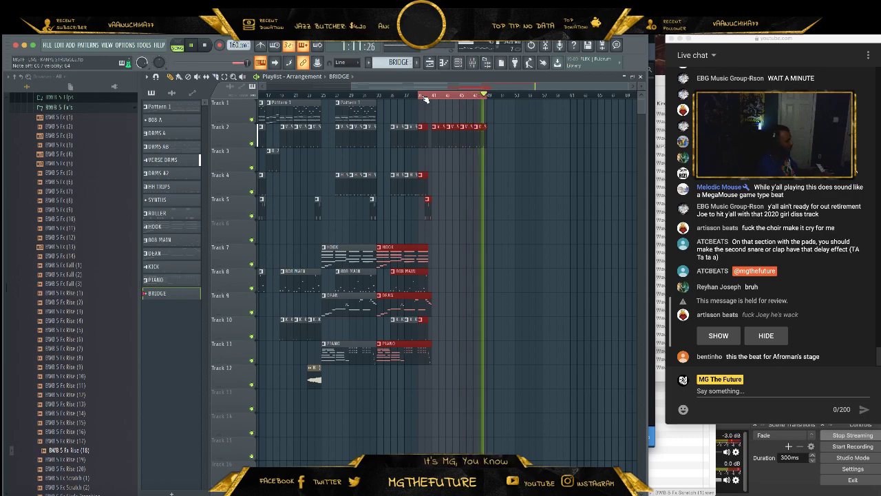
left_click(425, 99)
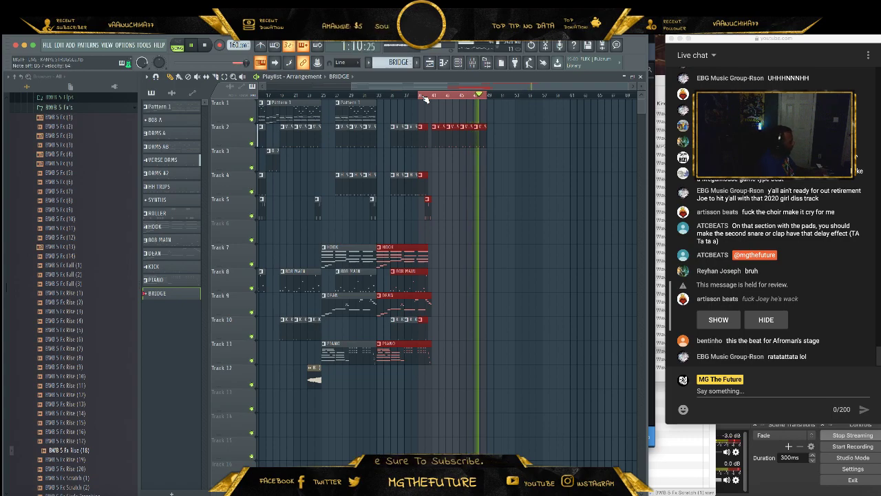
left_click(424, 97)
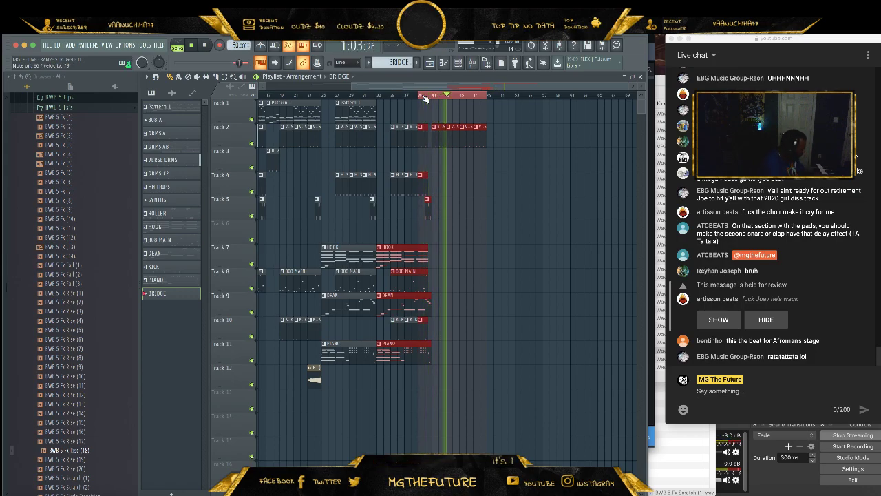
key("space")
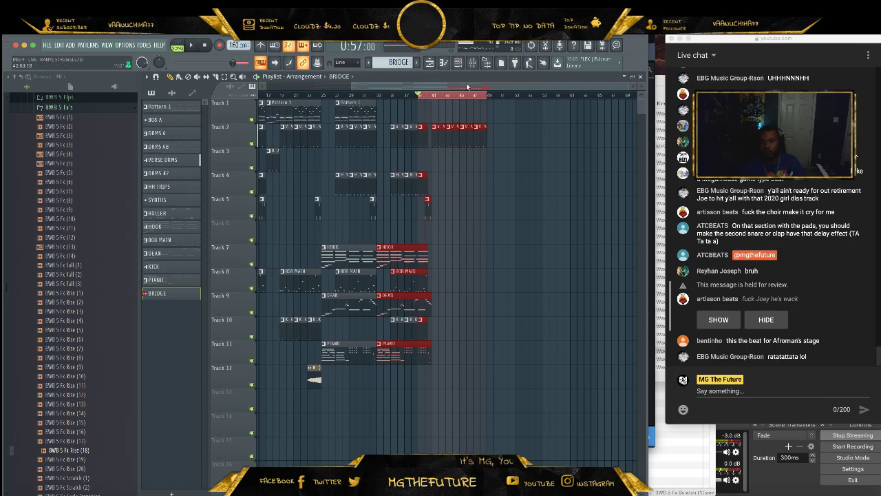
- Place the BRIDGE pattern at bar 41 on Track 12 and record the piano part into it up to bar 49
left_click(436, 384)
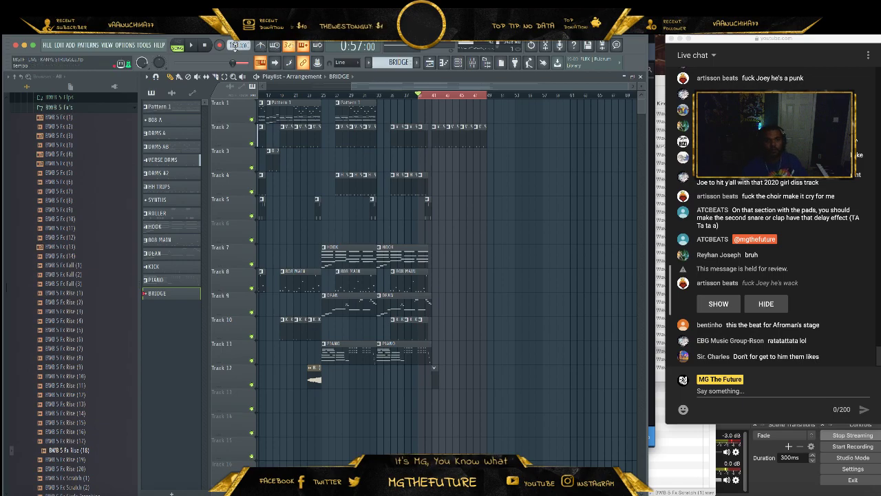
left_click(191, 45)
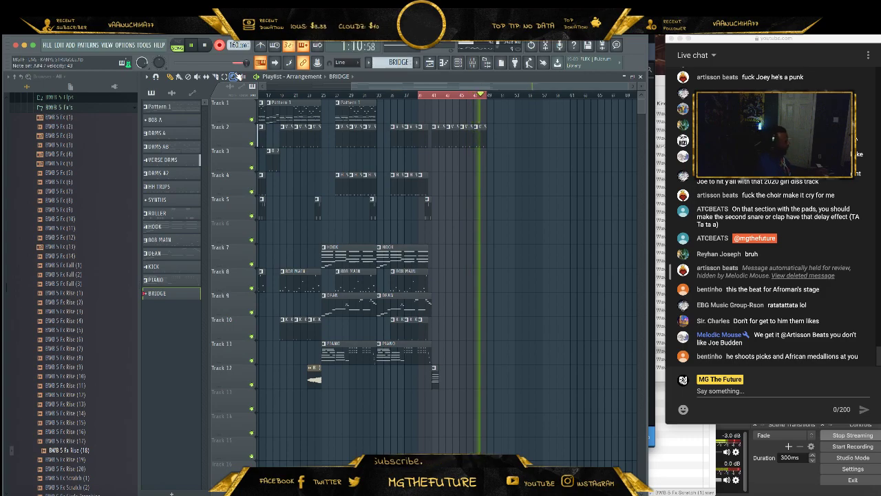
key("space")
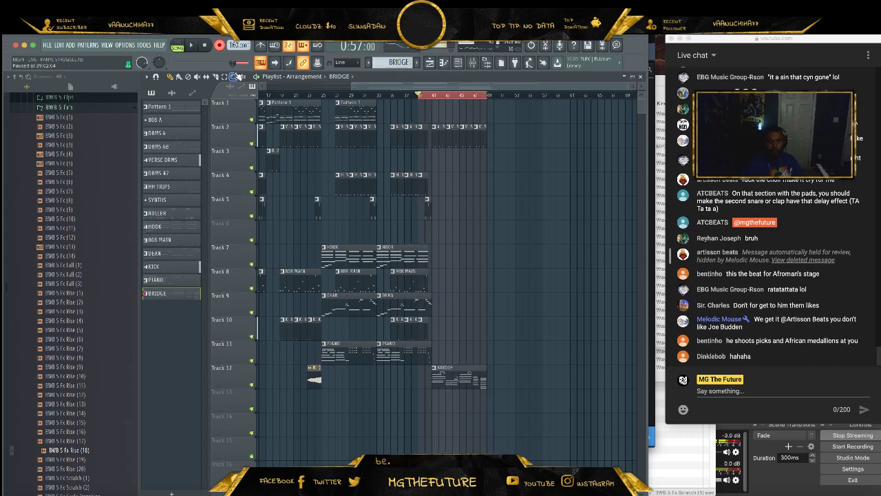
- Loop bars 33 to 49 and play back the recorded piano bridge following the hook
left_click_drag(488, 94, 382, 113)
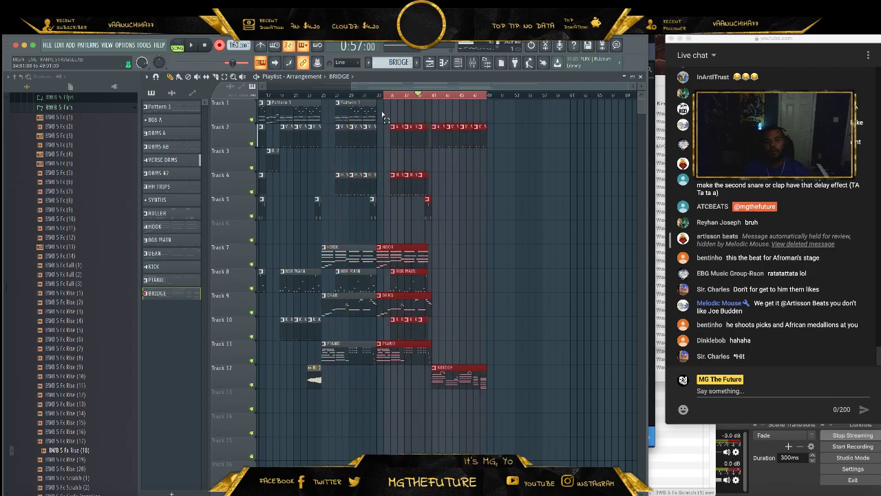
key("space")
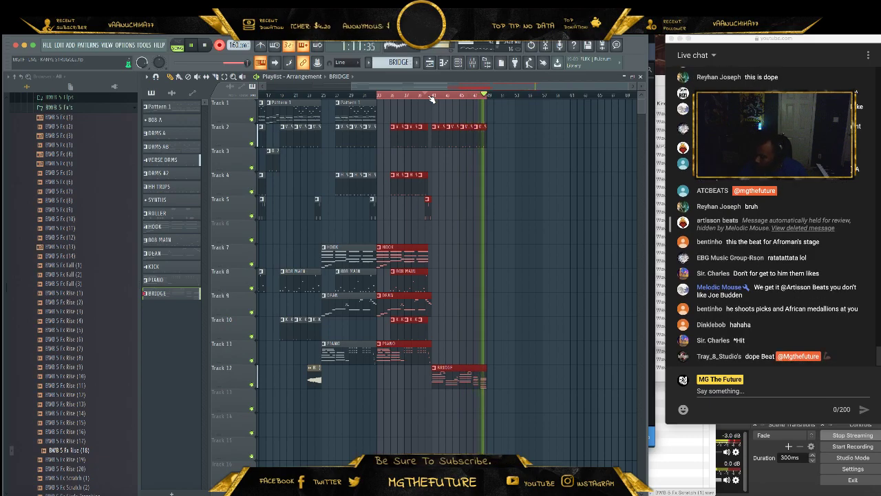
key("space")
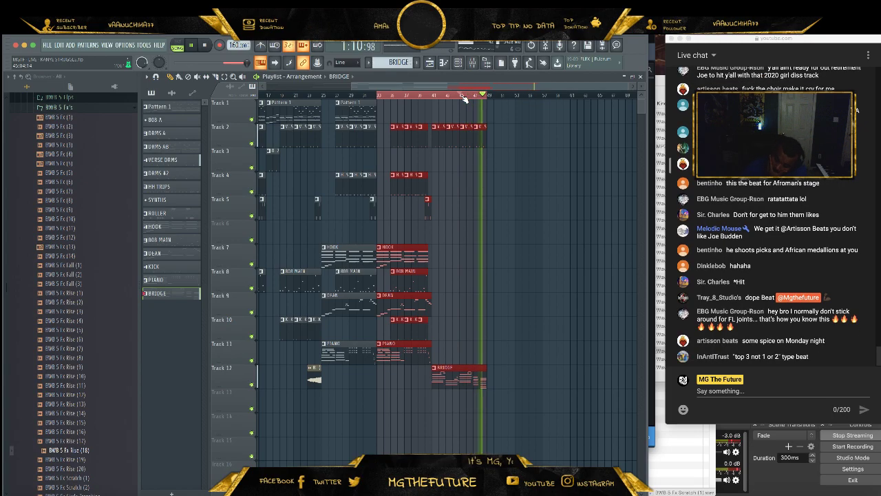
- Deselect the clips and shorten the last VERSE DRMS clip on Track 2 so it ends just before bar 49
left_click(553, 203, "super")
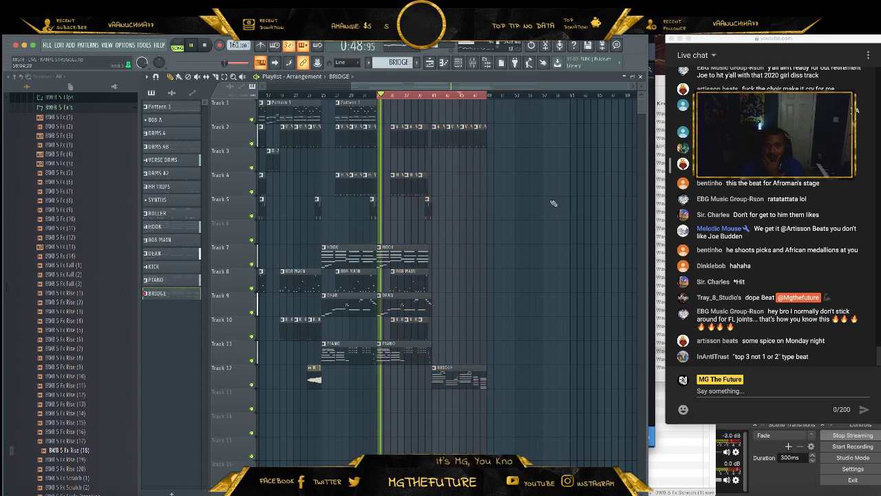
left_click_drag(627, 87, 559, 82)
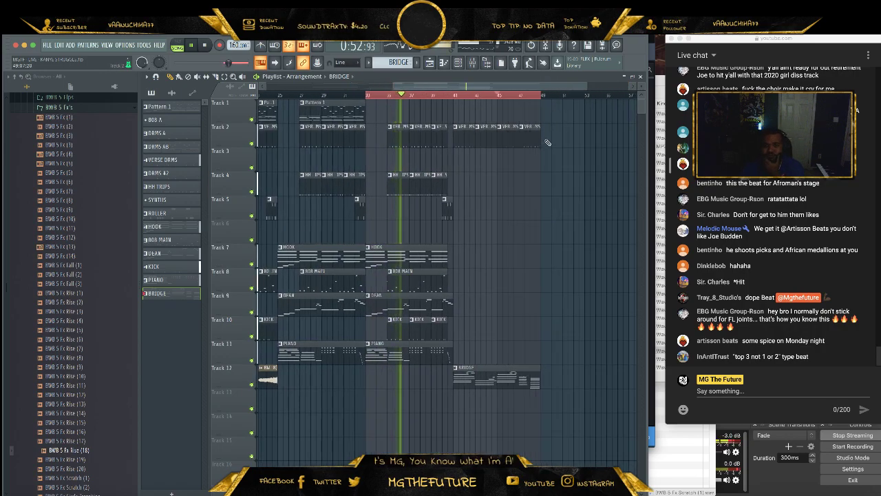
left_click_drag(539, 137, 533, 137)
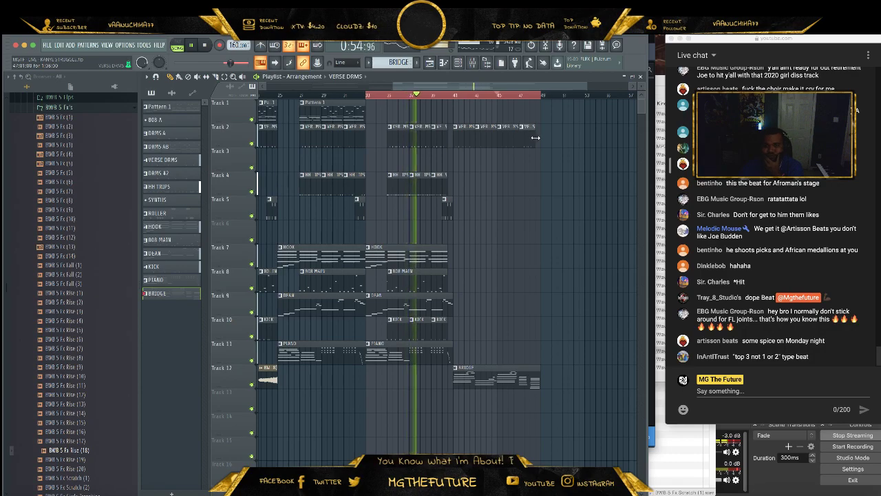
- Select the Omnisphere channel for the BRIDGE pattern and narrow the loop to bars 41 to 49
left_click(467, 66)
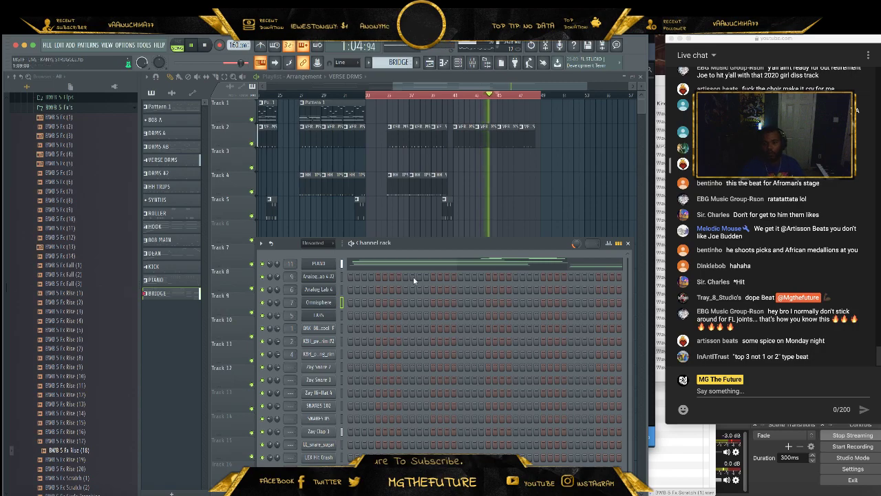
key("F6")
left_click_drag(544, 98, 455, 109)
left_click(459, 63)
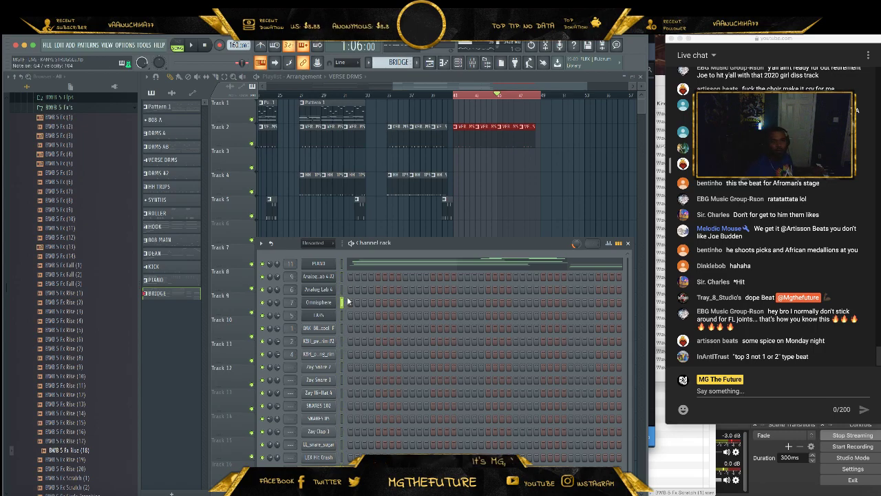
- Set the playhead to bar 41 and record an Omnisphere part into the BRIDGE pattern over bars 41 to 49
left_click(194, 47)
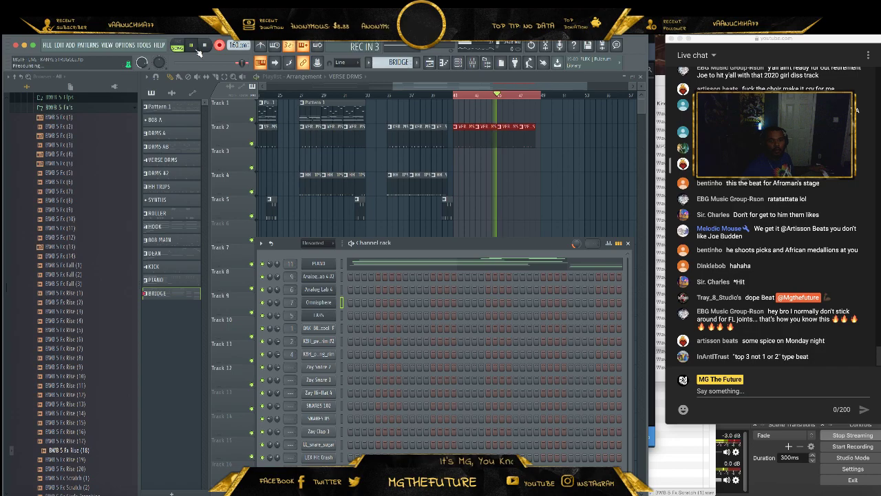
key("space")
left_click(455, 95)
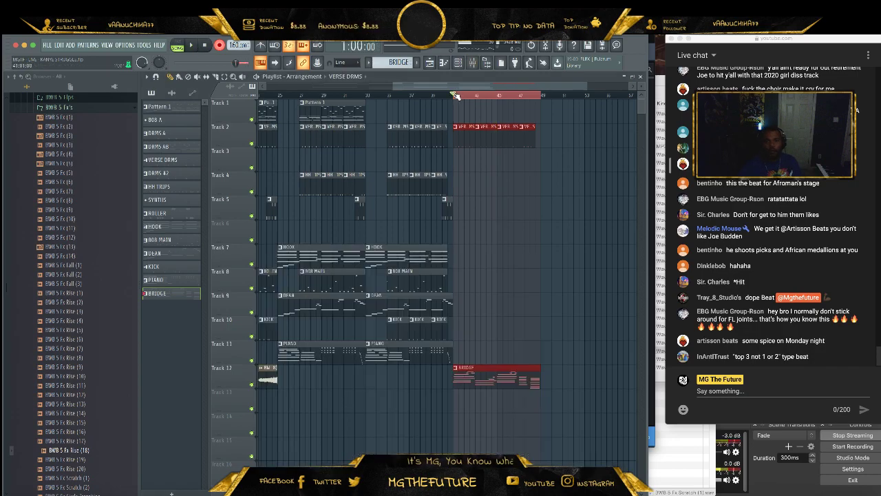
left_click(193, 47)
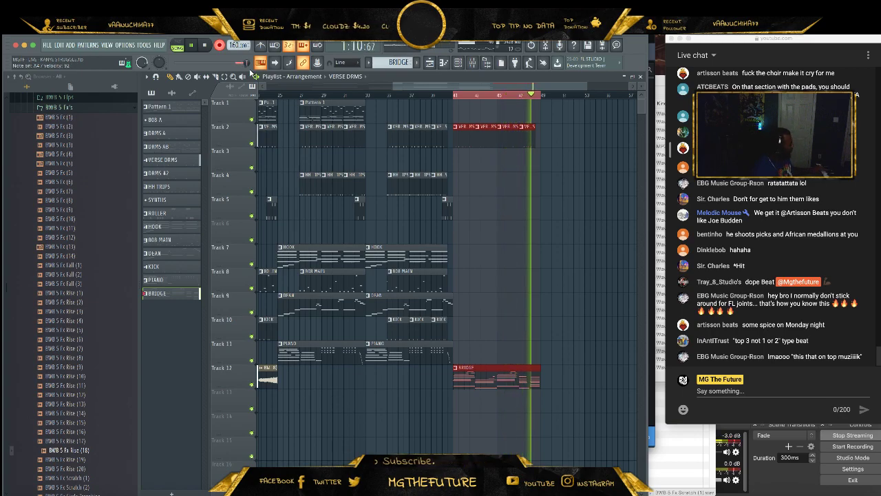
key("space")
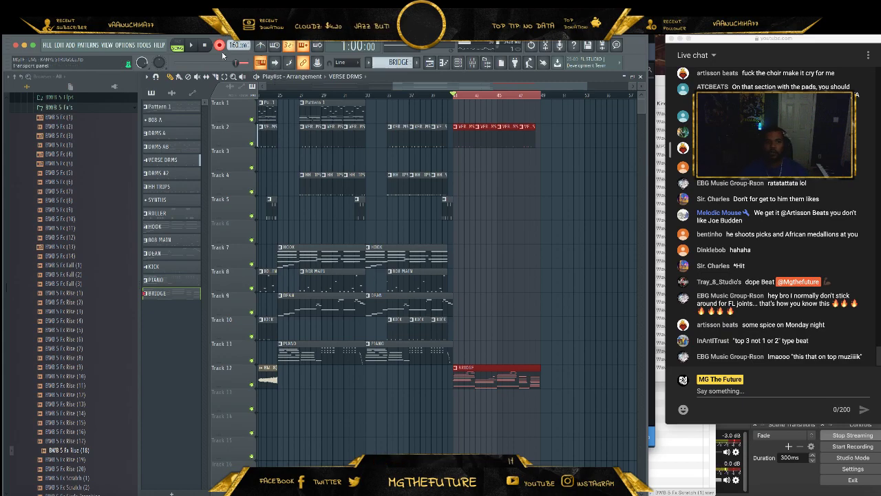
- Open the BRIDGE pattern's Omnisphere notes in the piano roll and fit the whole recorded part in view
double_click(487, 371)
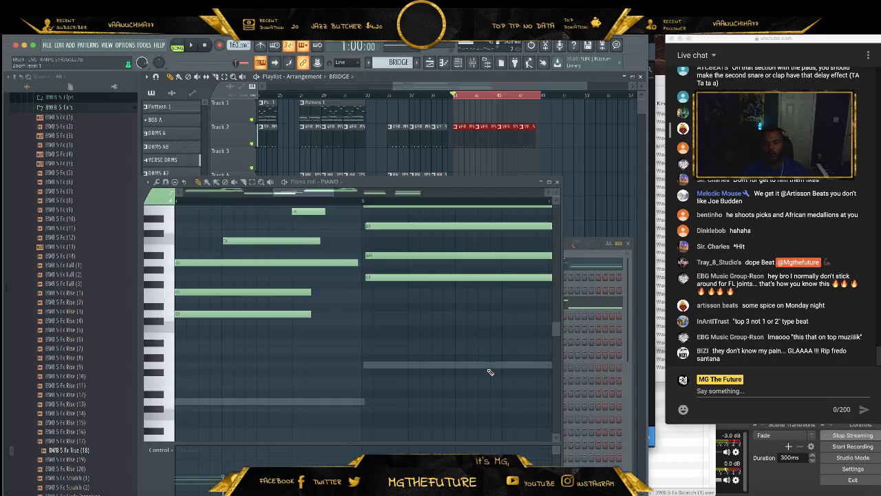
left_click(557, 182)
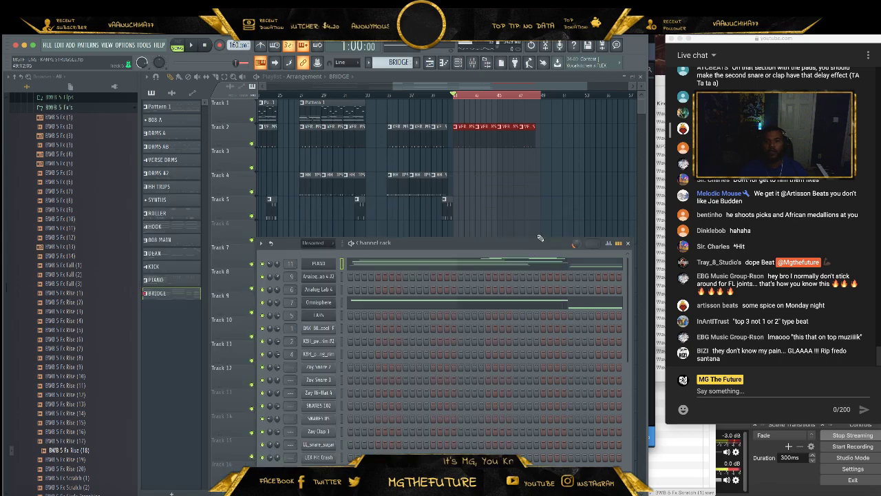
left_click(504, 304)
left_click_drag(241, 192, 522, 209)
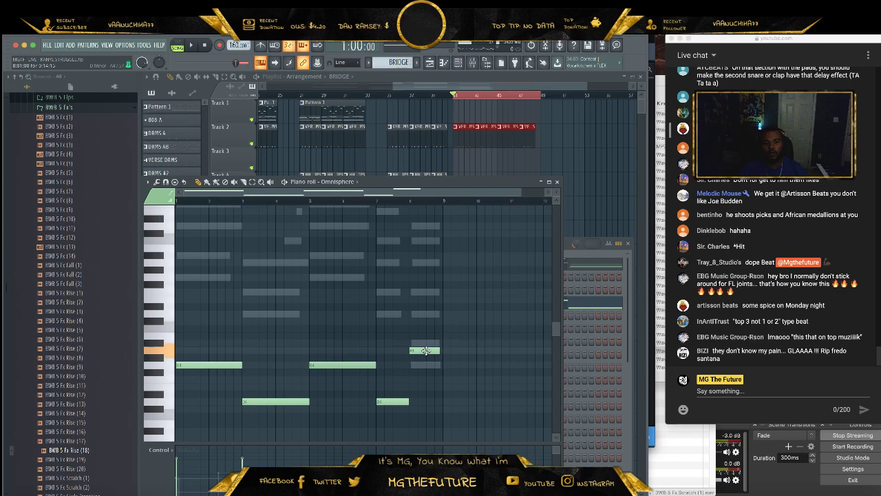
- Raise the last Omnisphere note in the bridge by one semitone, then save the project
key("space")
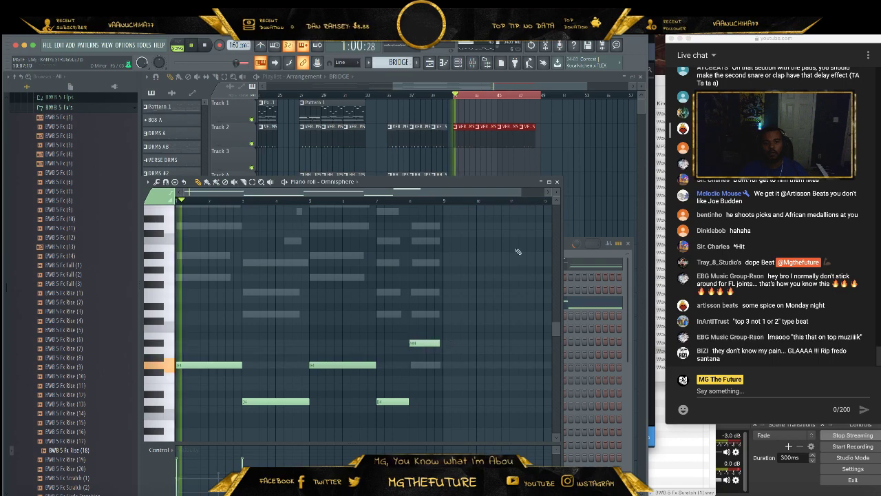
left_click(557, 181)
left_click(47, 45)
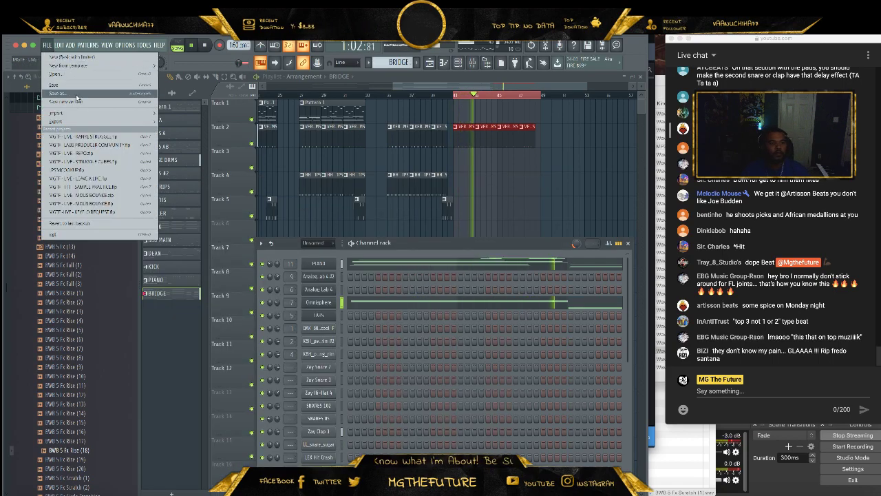
left_click(70, 86)
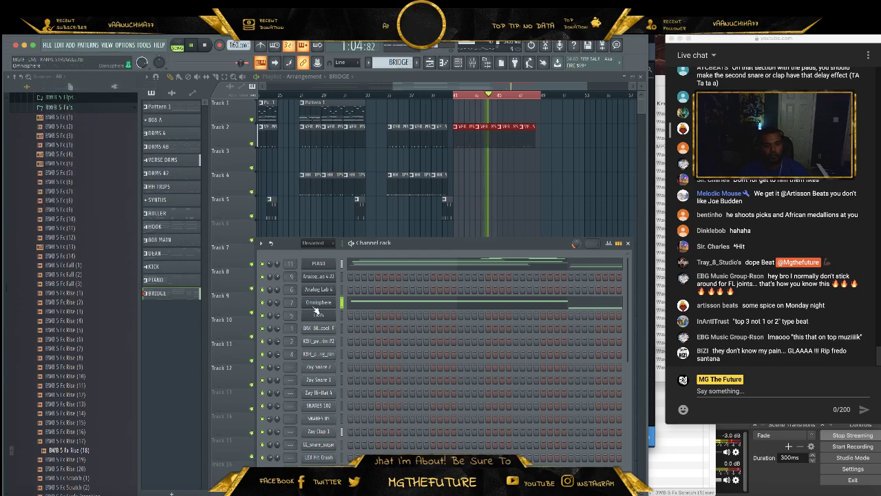
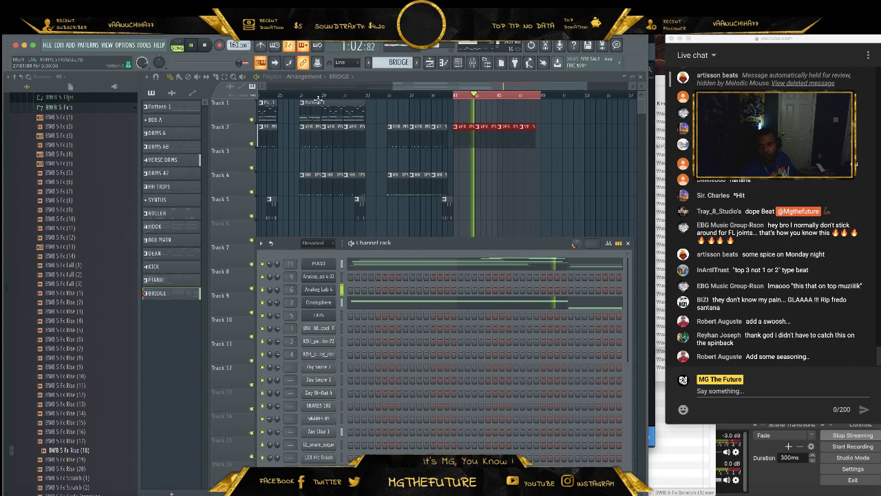
- Record an Analog Lab 4 melody into the BRIDGE pattern and check all its notes in the piano roll during playback
left_click(207, 46)
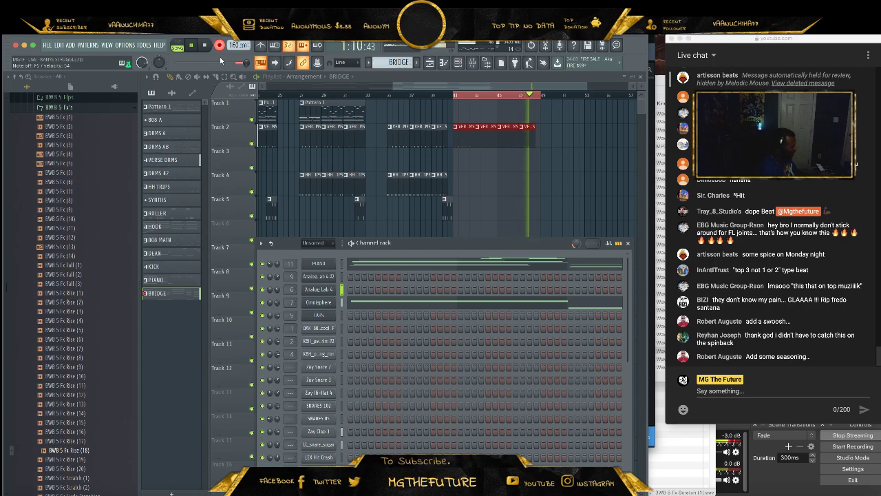
key("space")
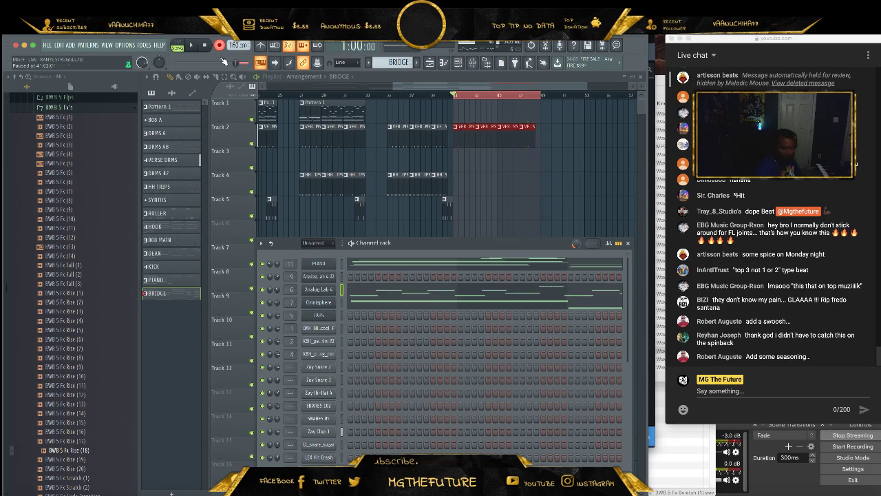
left_click(372, 292)
key("ctrl+a")
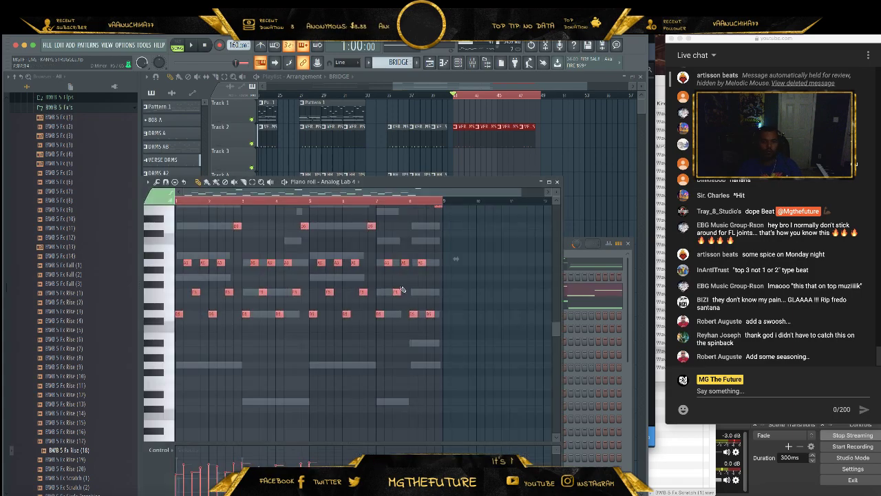
key("space")
left_click(558, 183)
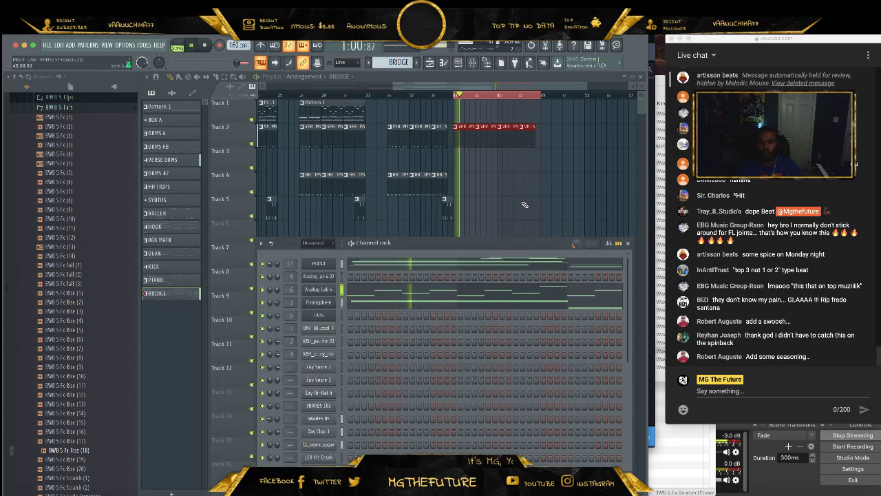
- Record another part into the BRIDGE pattern with the second Analog Lab 4 channel and play it back
left_click(342, 278)
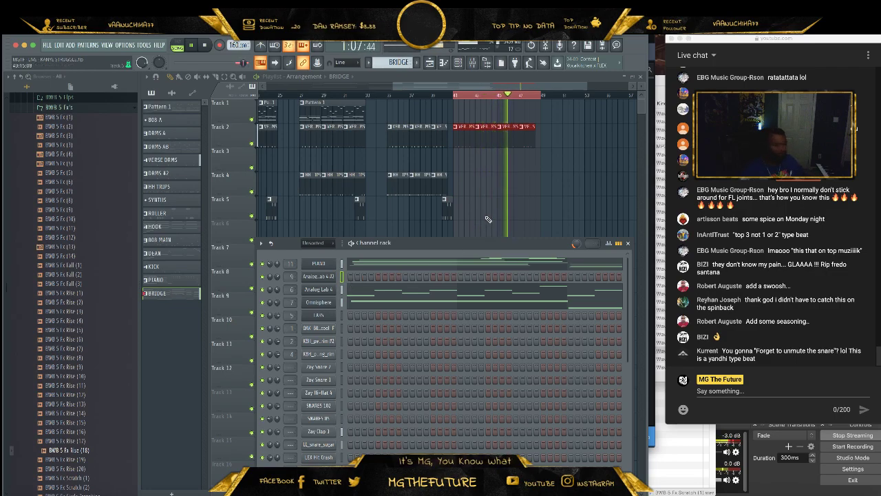
key("space")
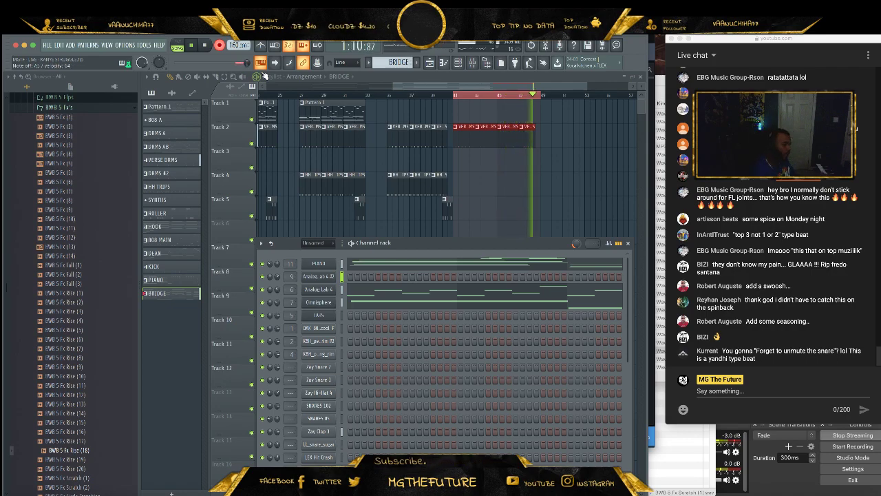
key("space")
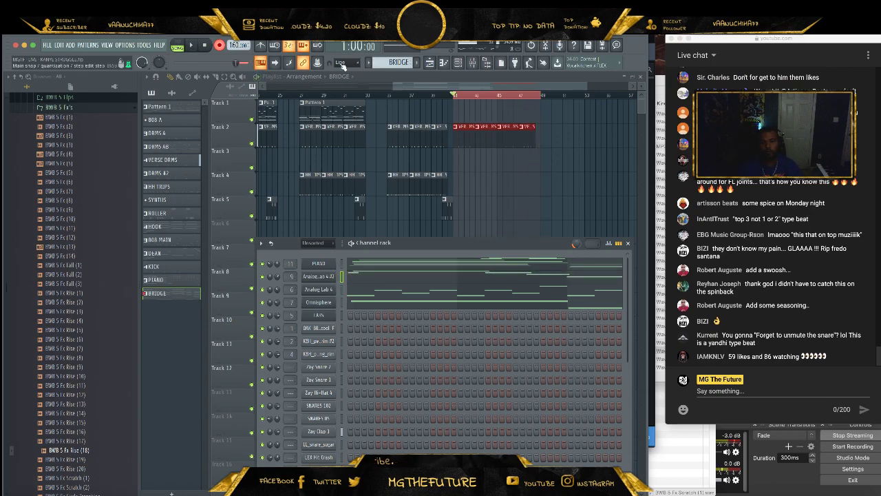
left_click(188, 46)
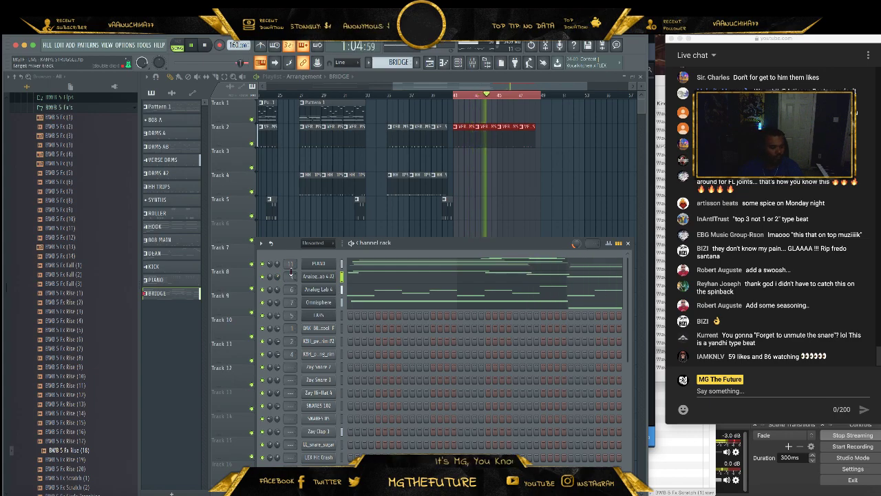
- Loop playback from bar 25 through the end of the bridge and delete the PIANO clip at bar 33 on Track 11
left_click(493, 95)
left_click_drag(519, 95, 281, 114)
right_click(528, 276)
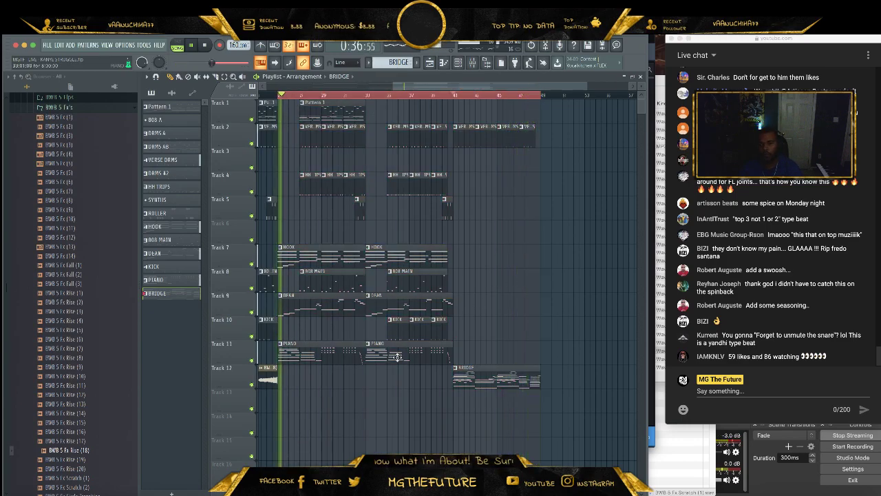
right_click(397, 357)
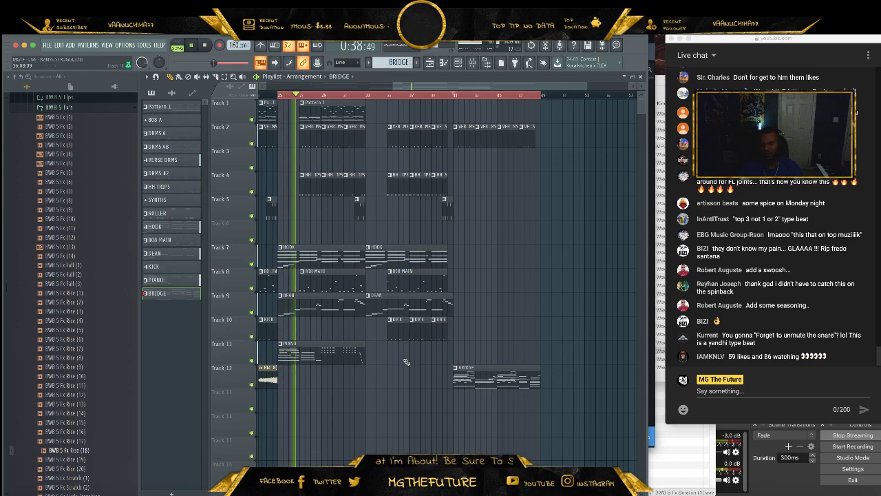
- Copy all clips of the first hook section, bars 25 to 32, to bar 49 after the bridge
left_click_drag(515, 86, 471, 91)
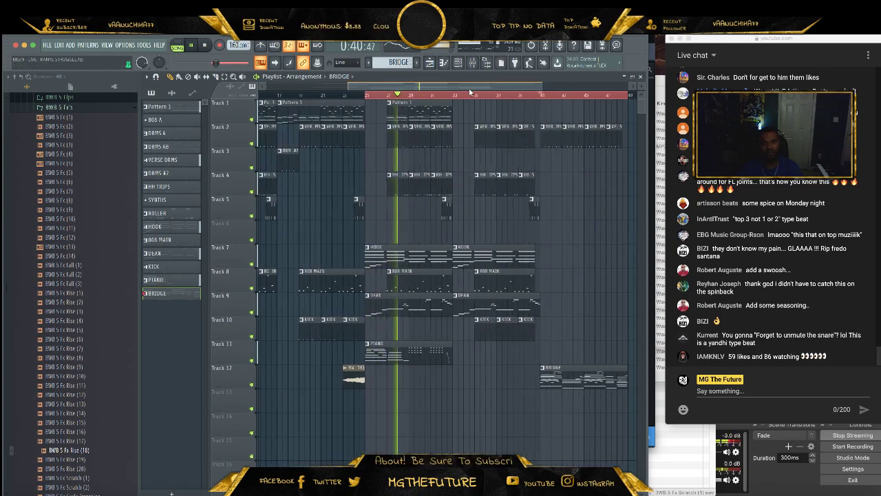
left_click_drag(541, 88, 619, 95)
left_click_drag(390, 373, 338, 110)
mouse_move(351, 344)
left_mouse_down("shift")
mouse_move(579, 345)
mouse_move(539, 345)
left_mouse_up("shift")
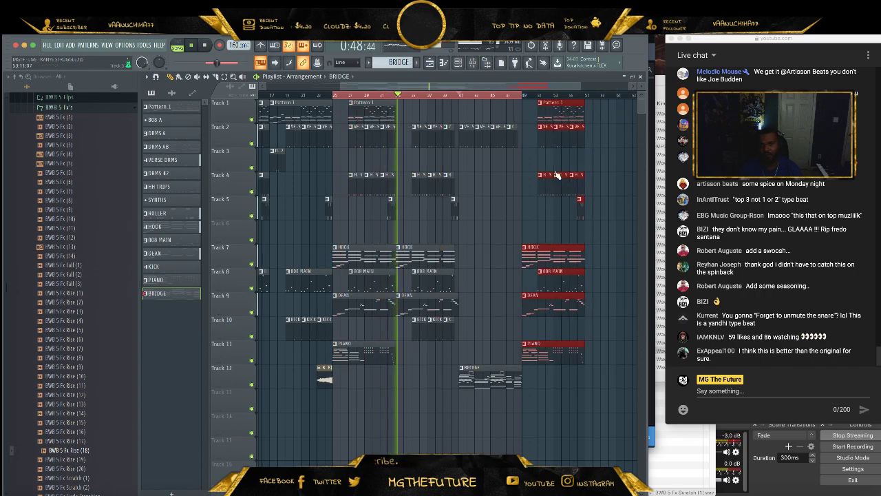
left_click(494, 242)
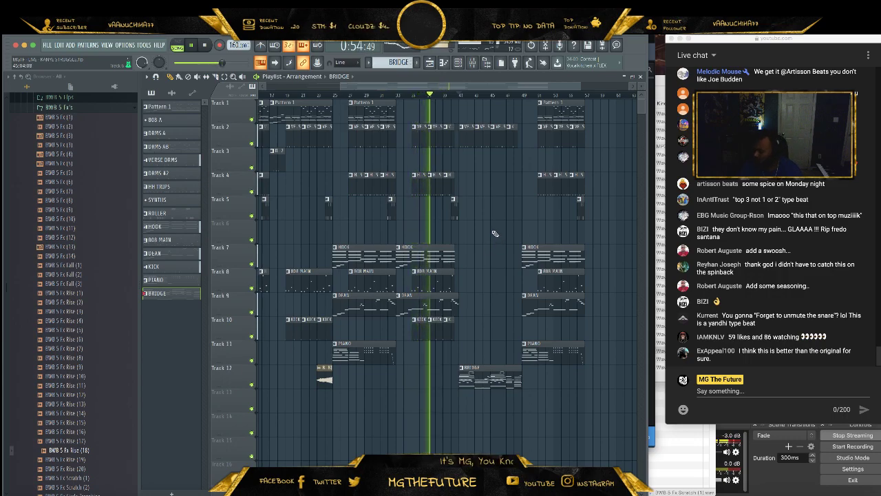
- Place a ROLLER clip on Track 5 at the end of the bridge, just before bar 49
left_click(454, 214)
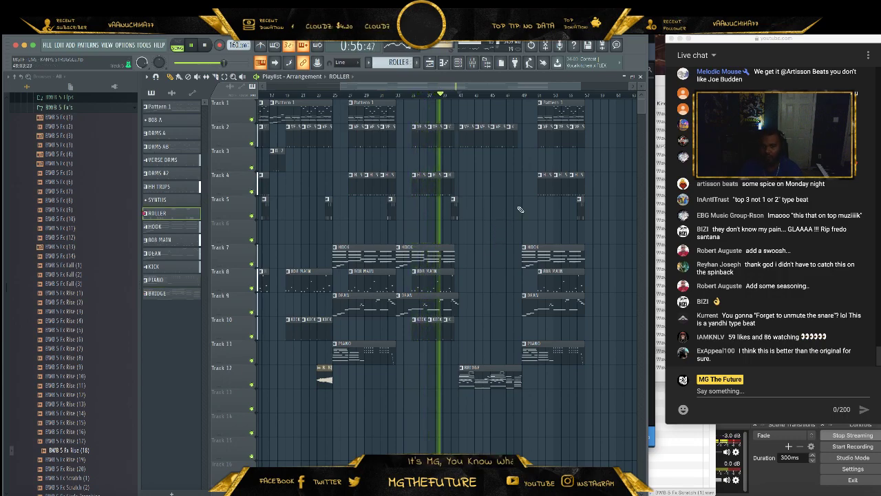
left_click(517, 211)
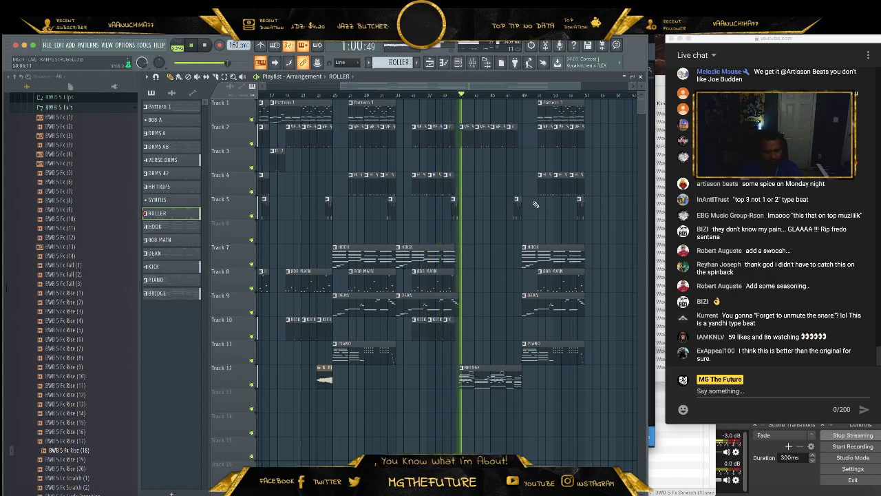
left_click(458, 63)
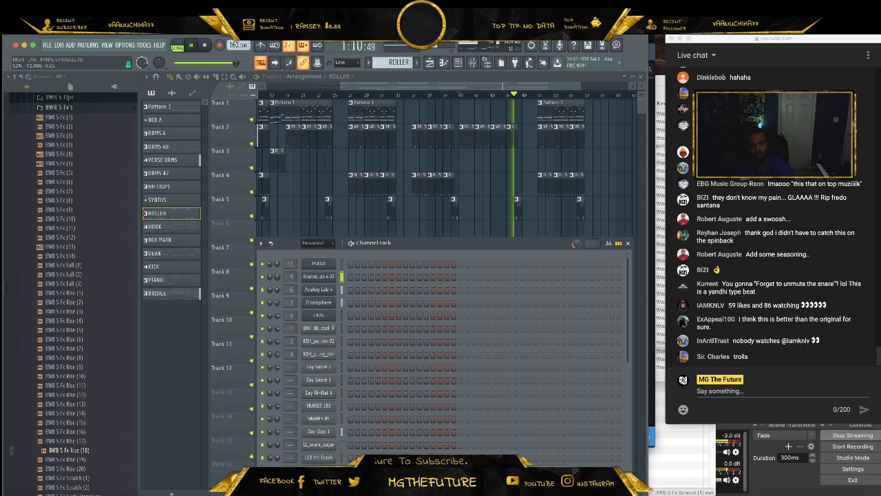
key("F6")
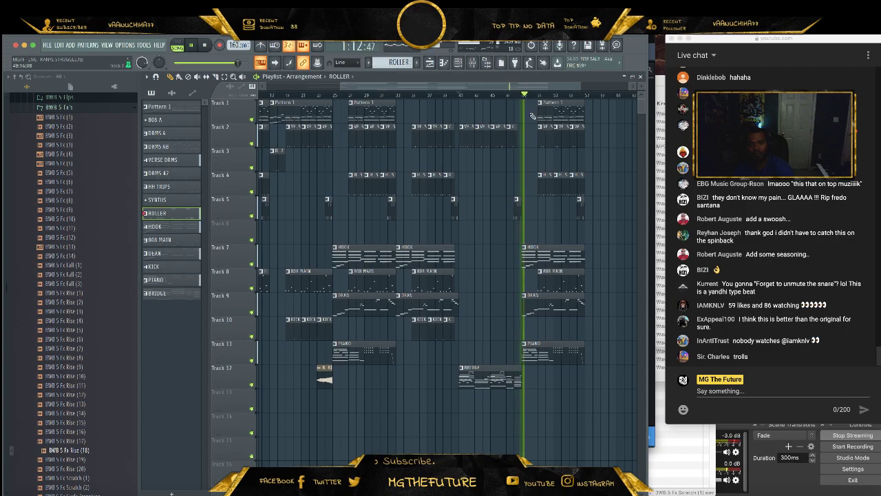
- Trim the end of the BRIDGE clip on Track 12 back to the ROLLER clip and loop playback from bar 41 to 57
left_click_drag(582, 84, 558, 86)
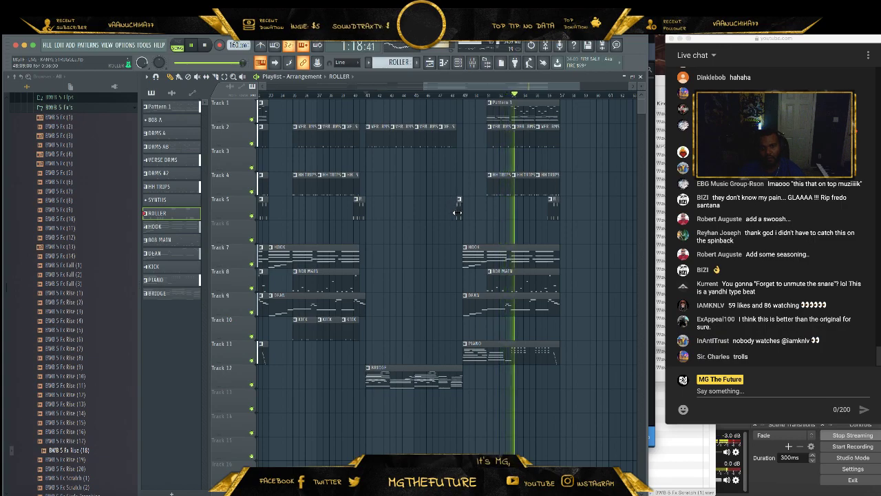
left_click_drag(462, 370, 458, 370)
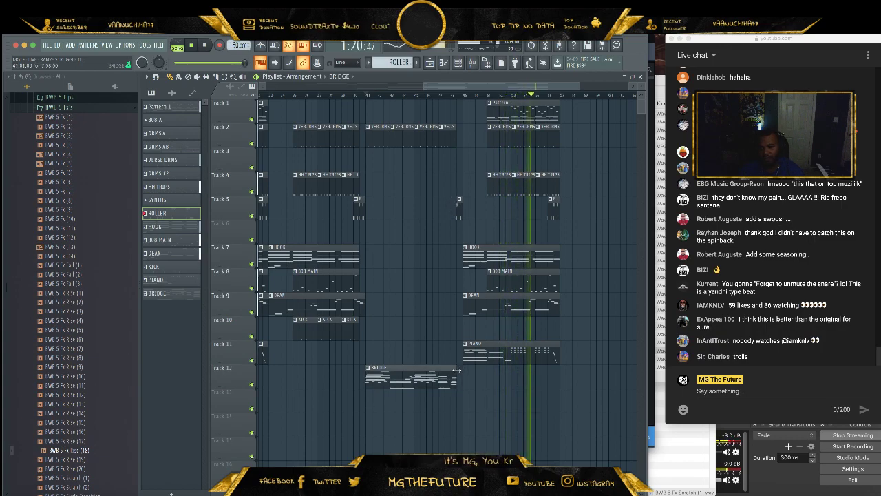
left_click_drag(562, 96, 370, 115)
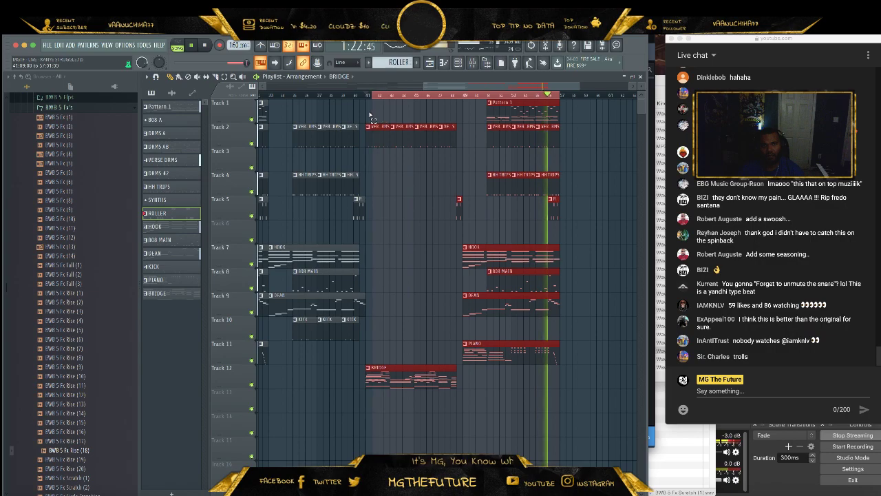
left_click(588, 215, "super")
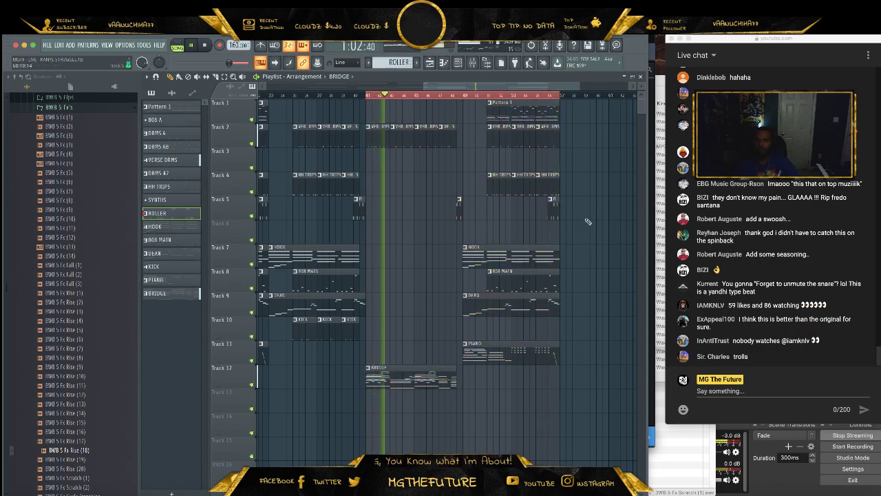
- Move the BWB 5 Fx Rise (18) clip down to Track 13 and place a copy leading into the bridge at bar 41
left_click_drag(462, 87, 352, 84)
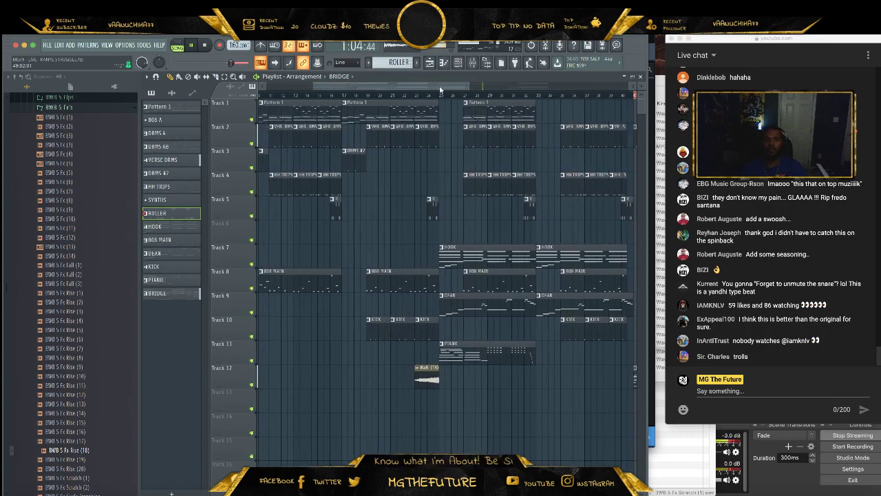
left_click_drag(469, 85, 549, 85)
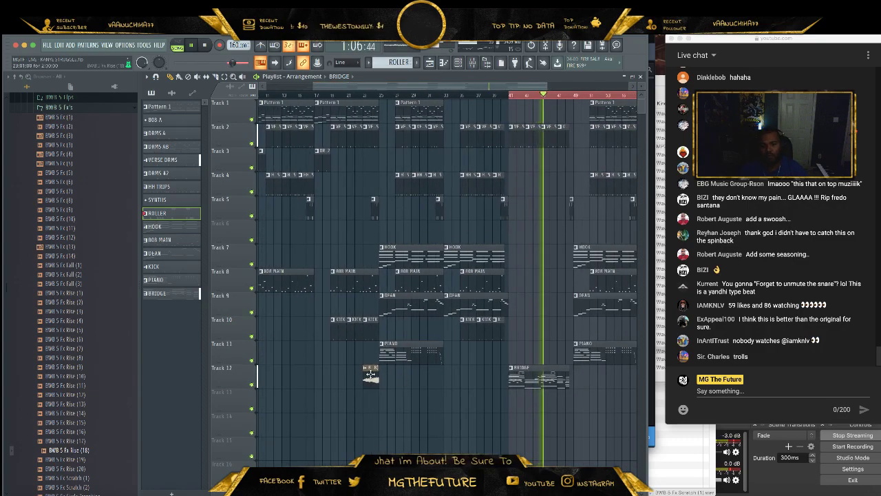
left_click_drag(370, 380, 371, 404)
left_click(497, 402)
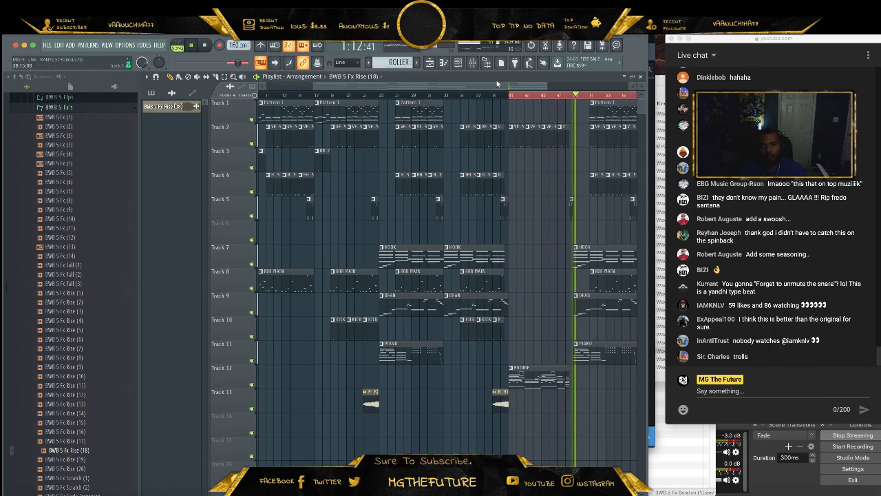
- Stop playback with the loop range cleared, and delete the PIANO clip at bar 25 on Track 11
left_click_drag(545, 87, 586, 90)
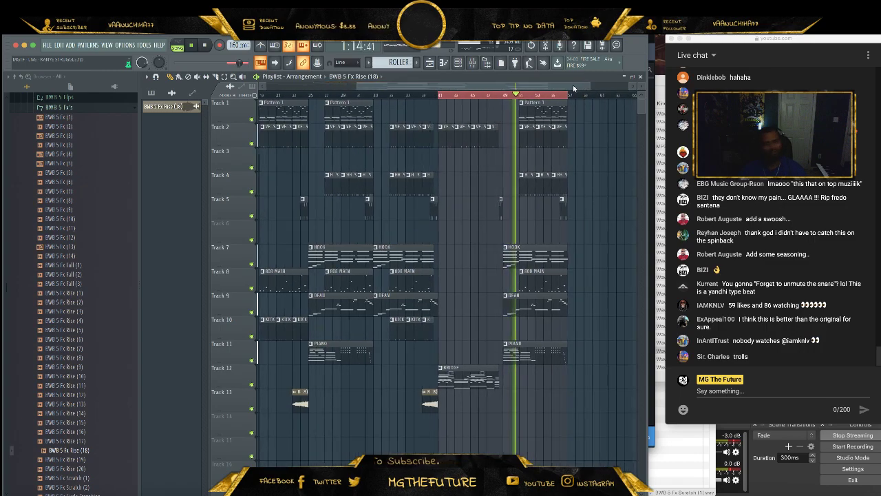
right_click(527, 97)
key("space")
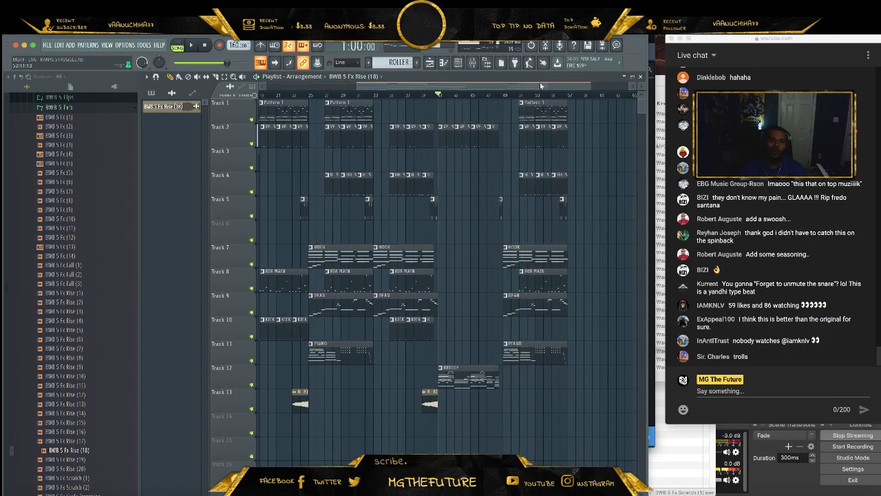
left_click_drag(523, 88, 397, 99)
scroll(500, 90, "down", 4)
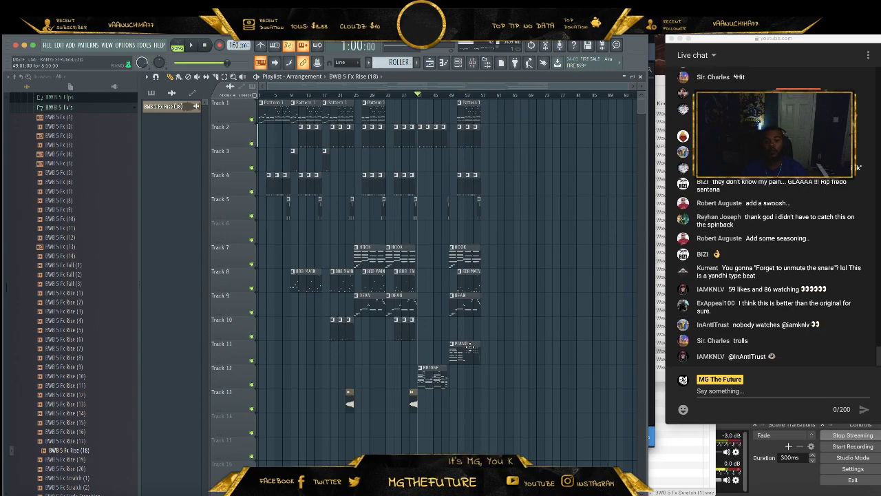
- Copy the second hook section, bars 33 to 40, to bar 57 and remove the extra drum clip past its end on Track 2
left_click_drag(396, 121, 493, 304)
left_click(564, 270)
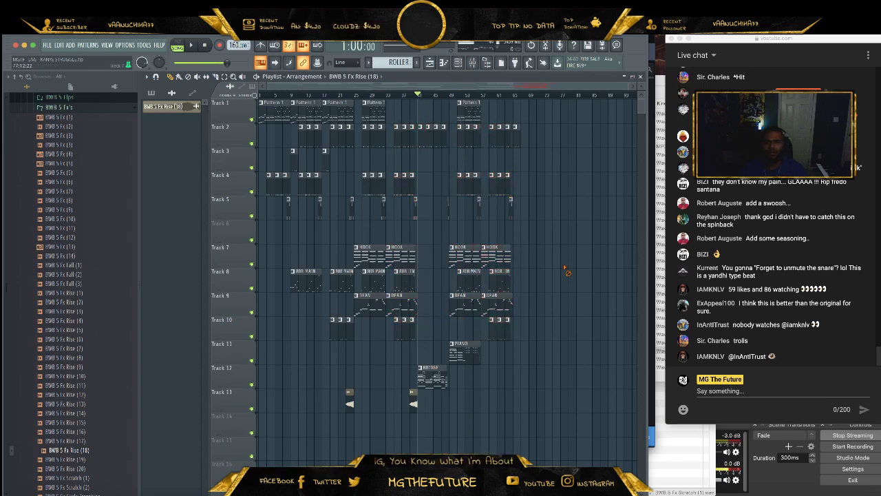
left_click_drag(626, 86, 577, 87)
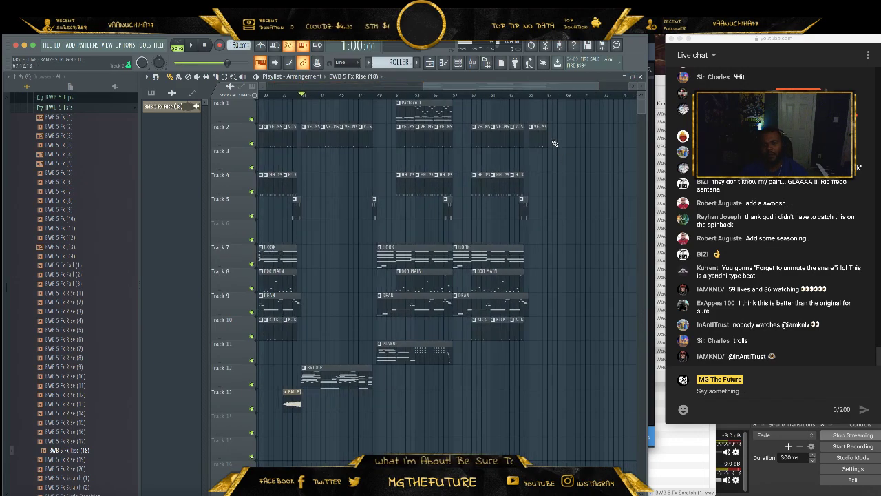
left_click_drag(458, 86, 296, 87)
left_click_drag(445, 86, 641, 92)
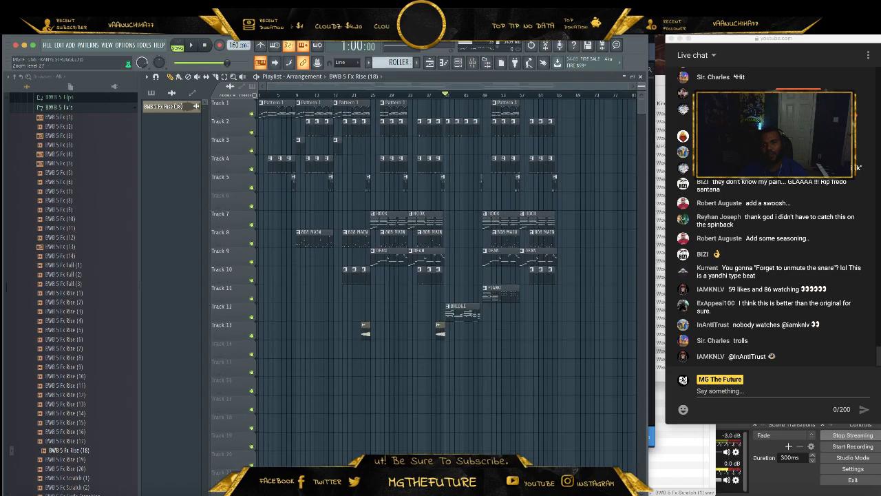
- Save the project under its current name
left_click(48, 49)
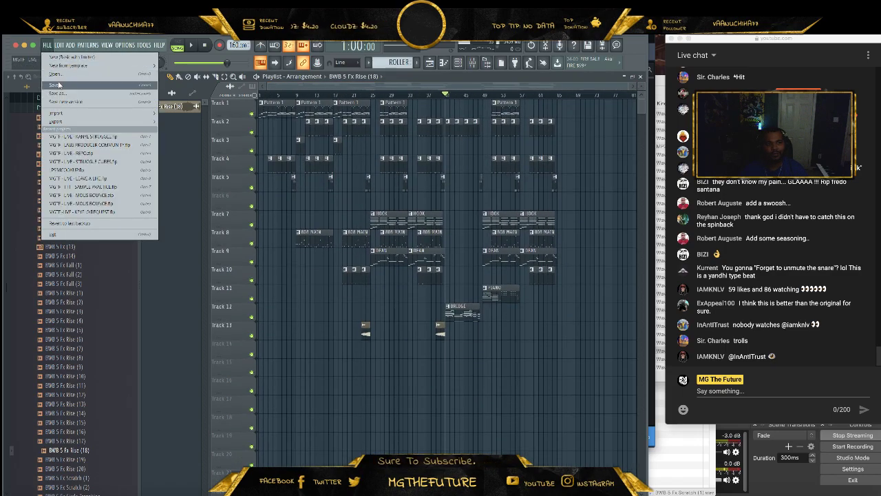
left_click(54, 85)
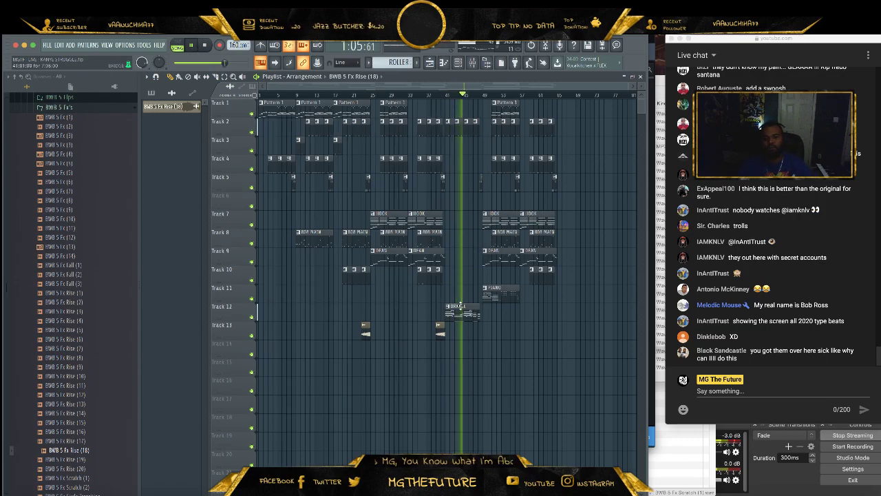
- Add a LEX Hit Crash hit on the first step of the BRIDGE pattern and replay from bar 37
left_click(461, 306)
left_click(458, 62)
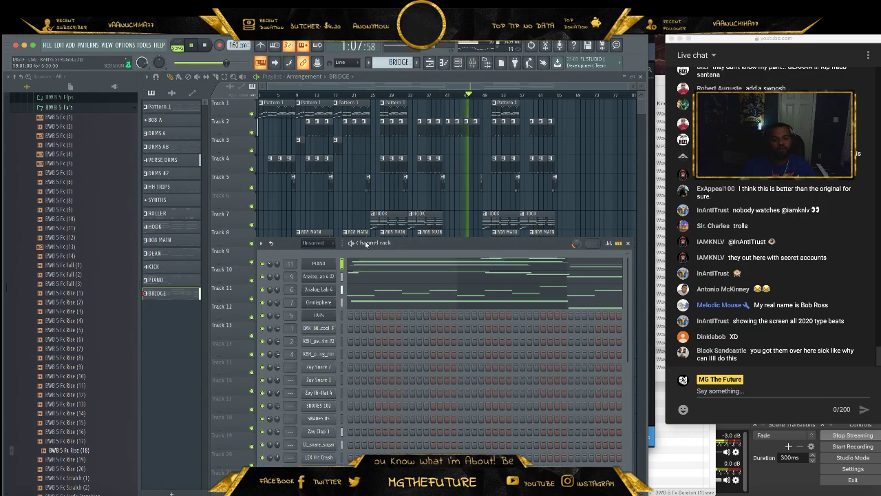
scroll(349, 447, "down", 3)
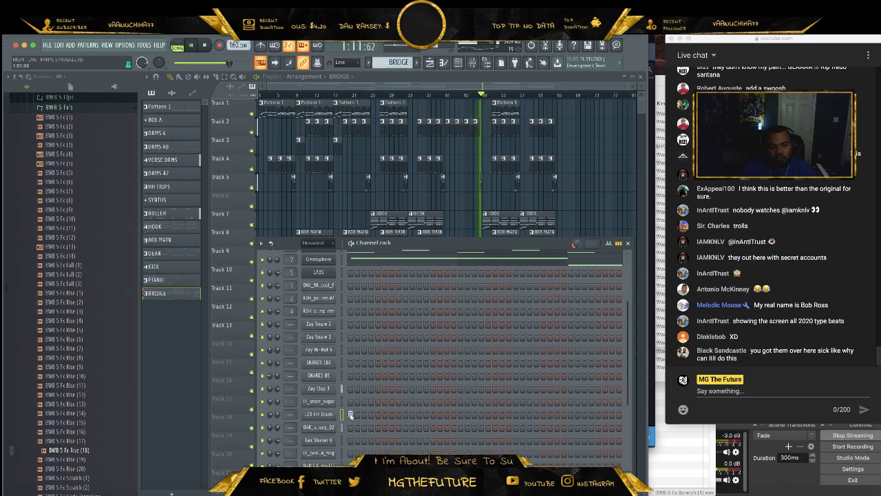
left_click(433, 96)
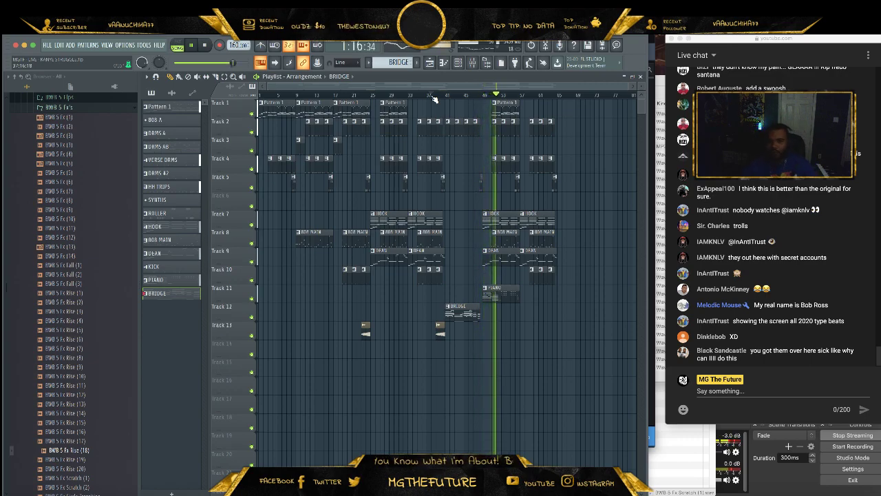
- Move the last hook section to bar 65 without its Track 2 drums, and copy the section at bars 49 to 56 to bar 57
left_click_drag(597, 117, 562, 259)
left_click_drag(526, 371, 490, 97)
left_click_drag(496, 214, 531, 219)
left_click(612, 207)
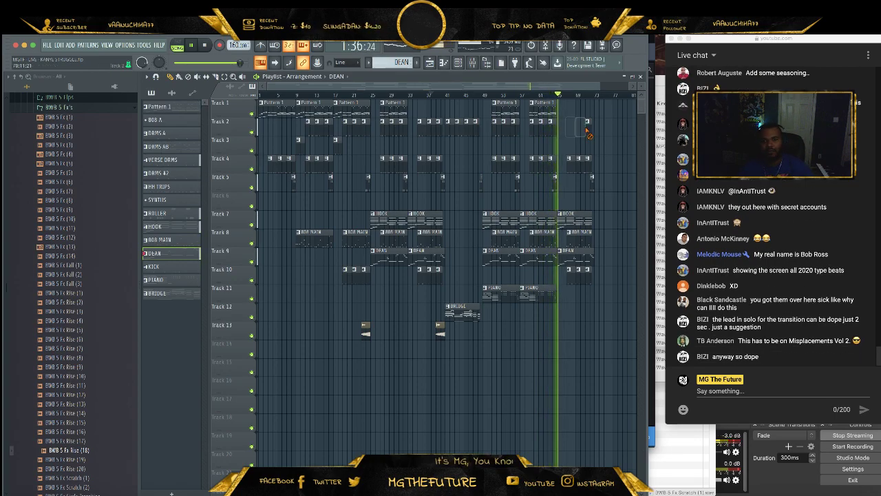
mouse_move(603, 86)
left_mouse_down()
mouse_move(466, 84)
mouse_move(598, 89)
left_mouse_up()
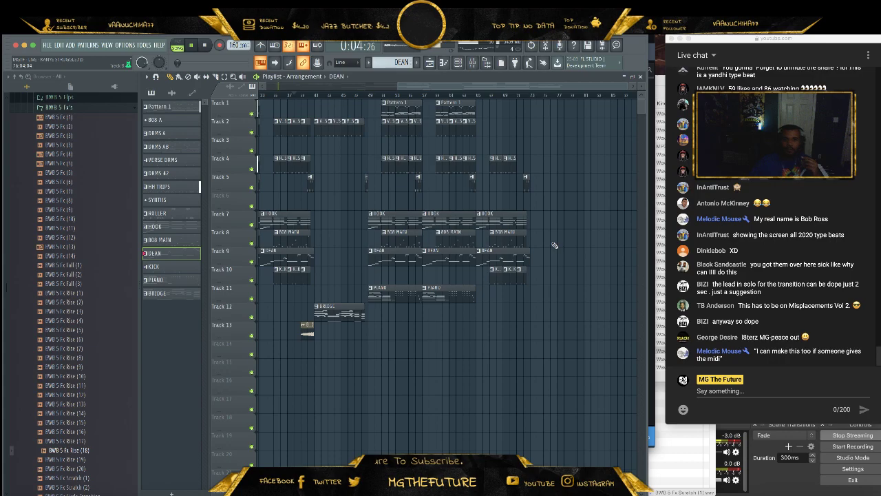
left_click_drag(484, 84, 440, 80)
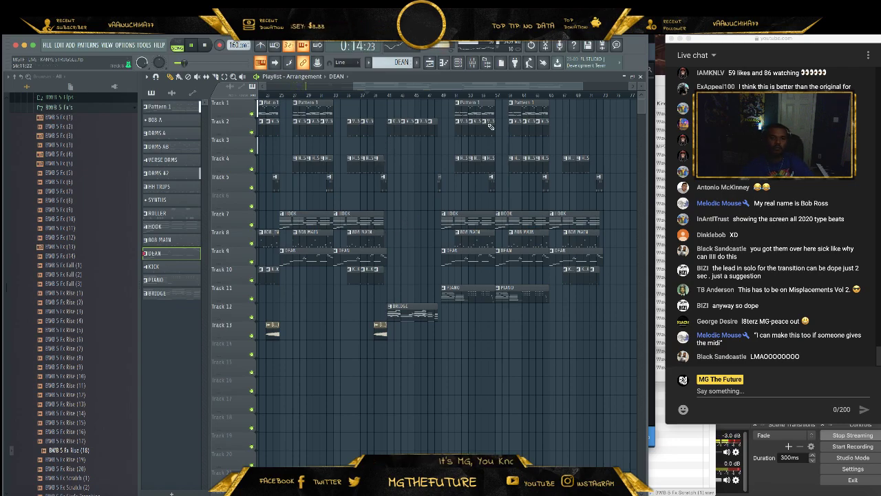
left_click_drag(427, 82, 340, 86)
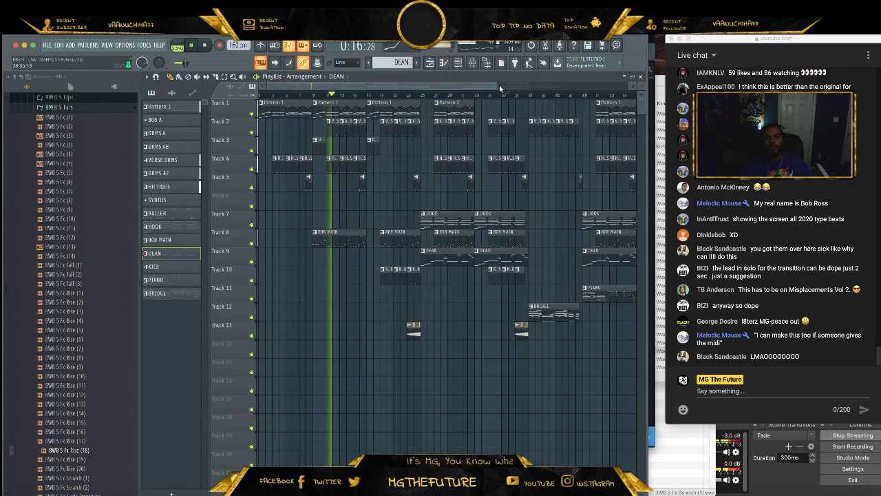
left_click_drag(499, 84, 642, 82)
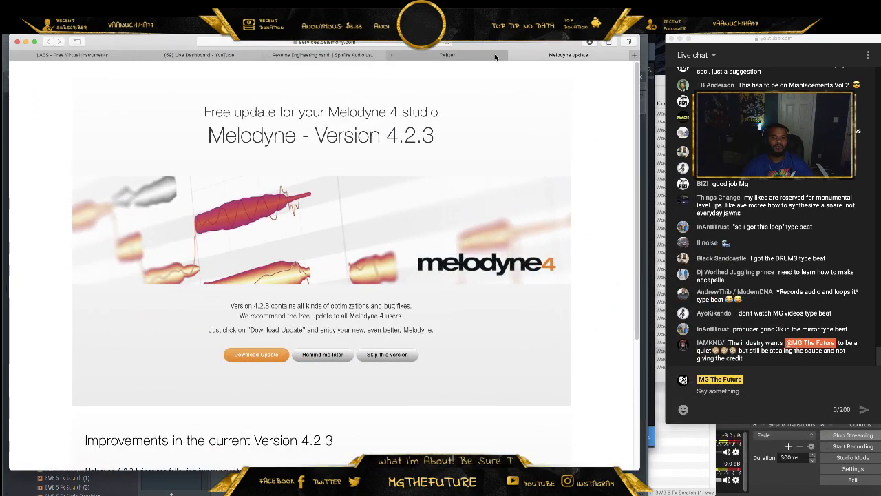
- In the browser, close the Melodyne update page and like the Sounds in HD reply about the new expansion in the Twitter notifications
left_click(514, 56)
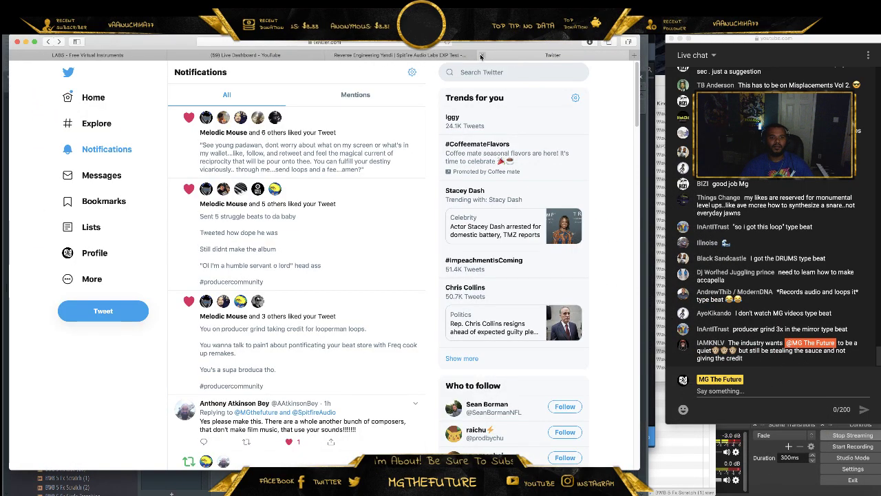
scroll(330, 189, "down", 1)
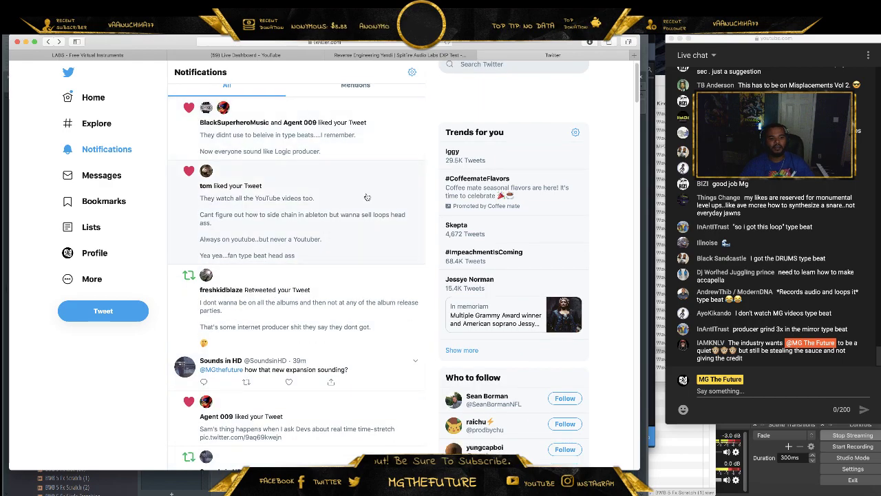
scroll(375, 175, "down", 3)
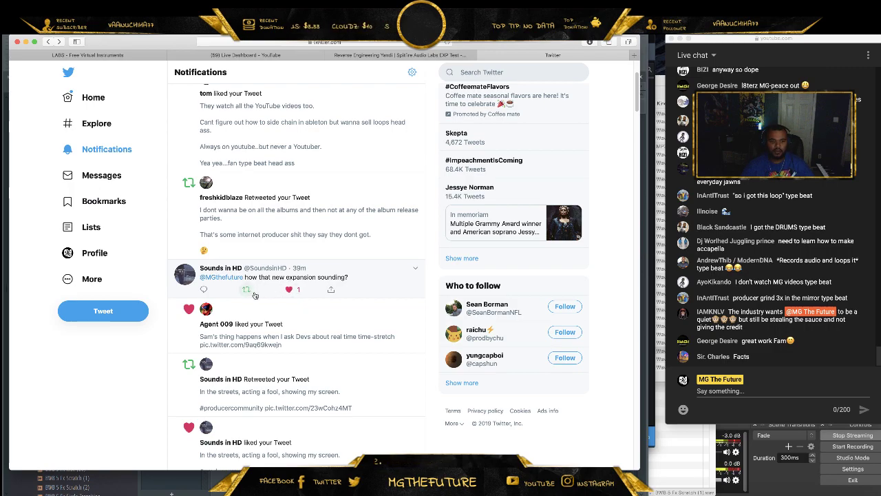
scroll(327, 219, "down", 1)
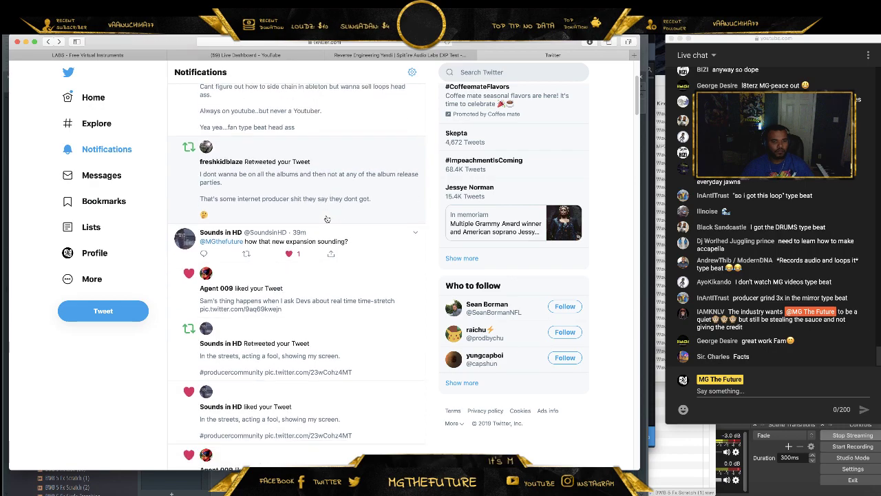
scroll(327, 219, "down", 2)
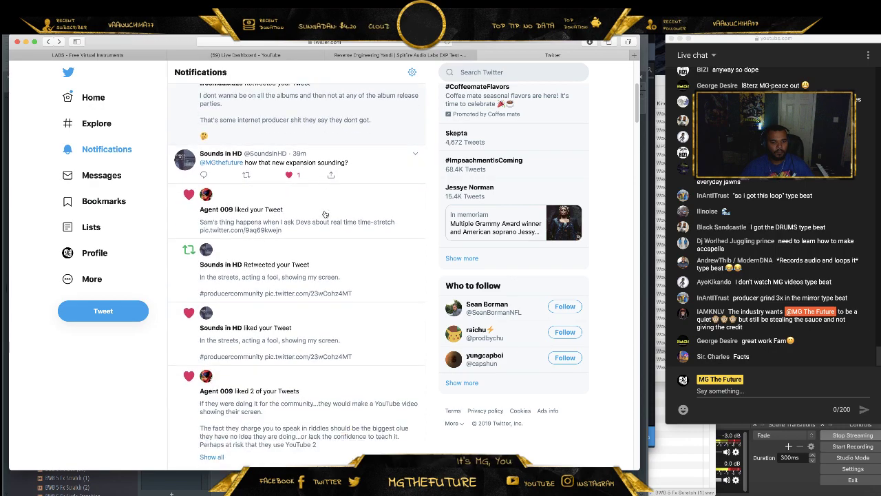
- Like the Twitter reply about the missing head nod and open its tweet thread
scroll(324, 216, "up", 3)
scroll(323, 215, "up", 3)
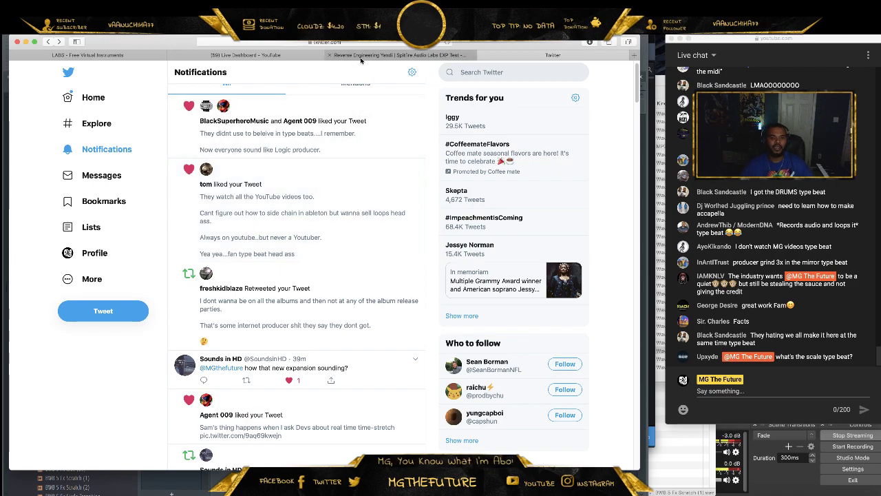
scroll(350, 218, "down", 10)
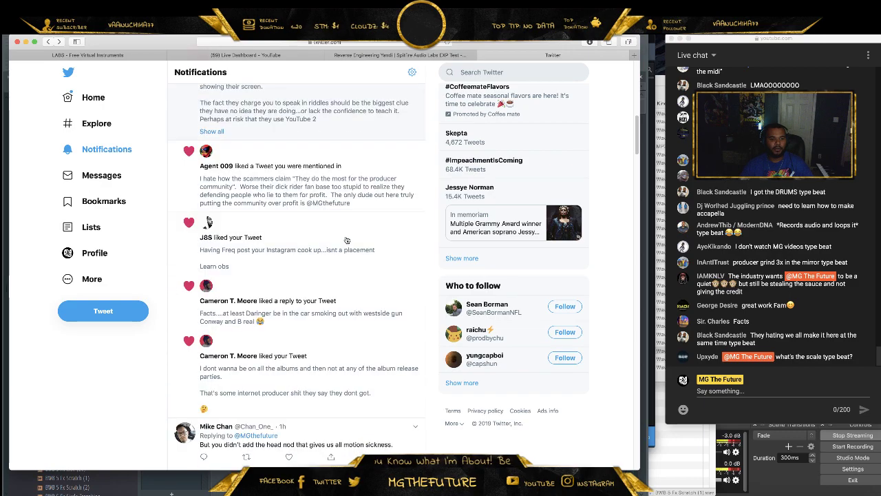
scroll(398, 153, "down", 1)
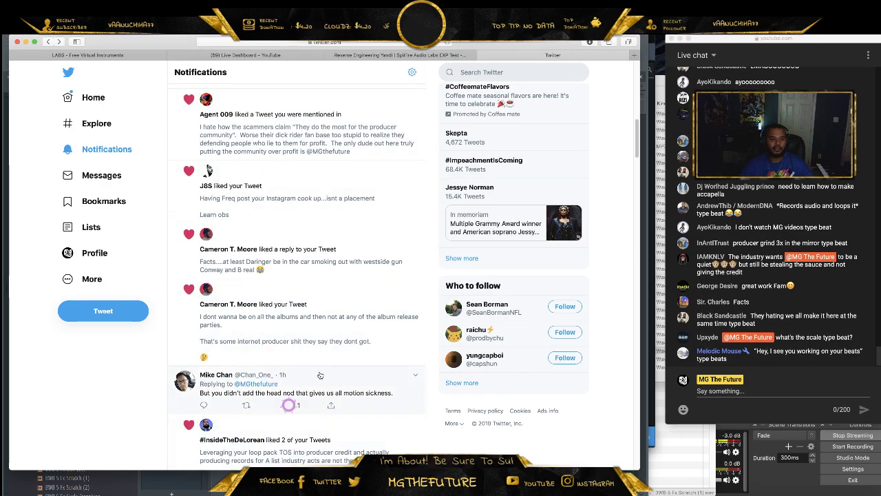
left_click(339, 384)
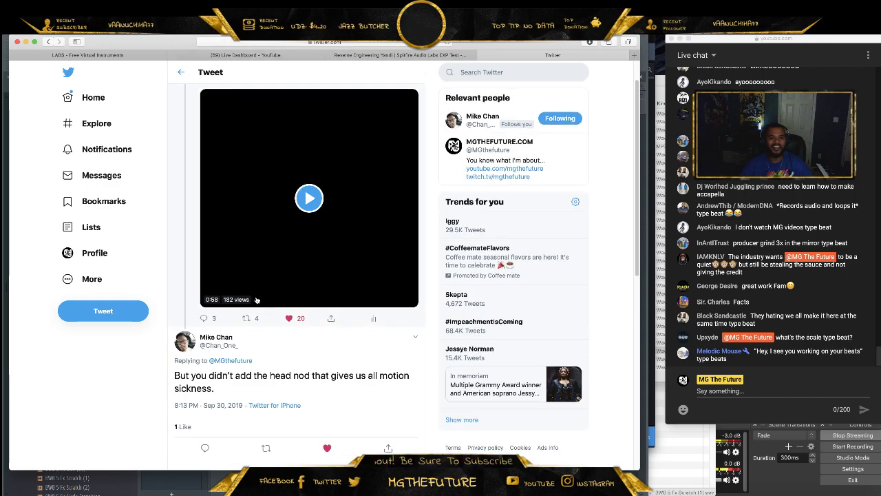
left_click(49, 42)
- Return to FL Studio after checking the YouTube live dashboard, and show the live chat message held for review
left_click(247, 57)
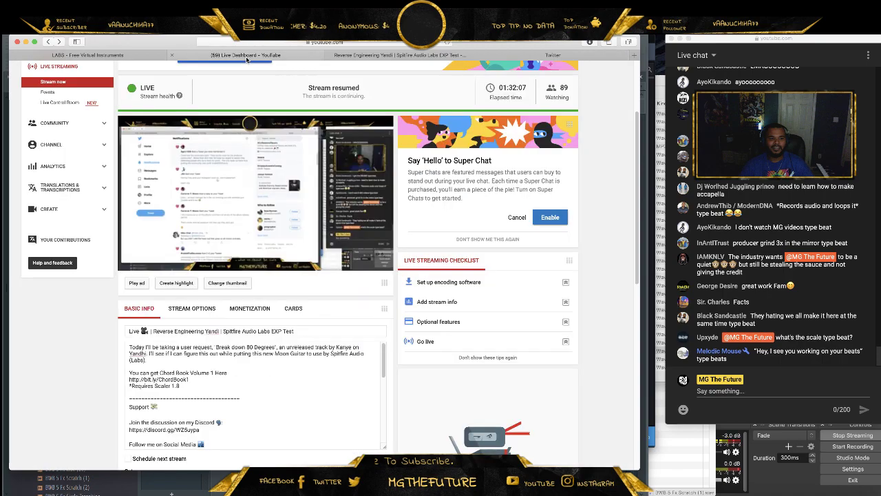
left_click(26, 43)
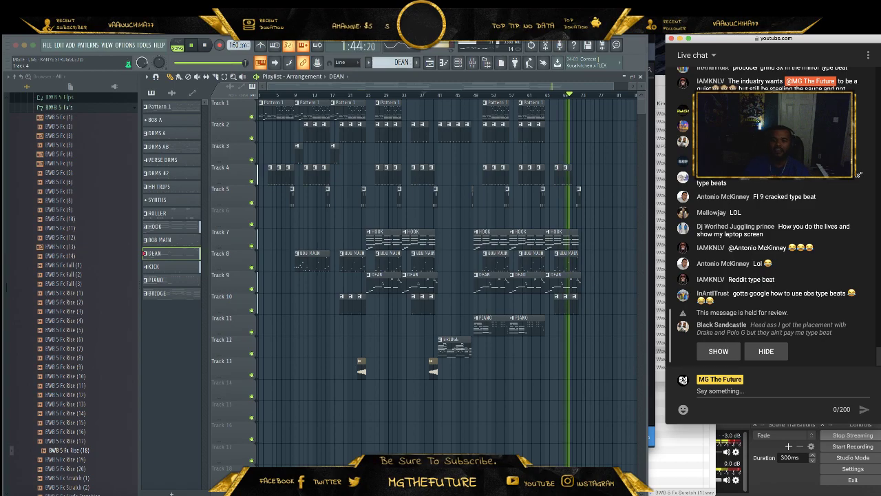
left_click(720, 354)
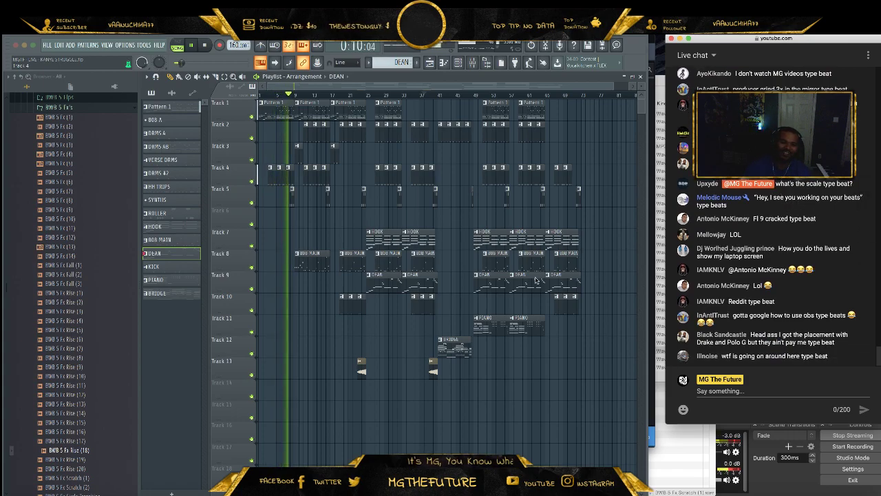
- Save the project and export the full song as the MP3 file MGTF - LIVE - KANYE STRUGGLE with 512-point sinc resampling
left_click(46, 46)
left_click(60, 85)
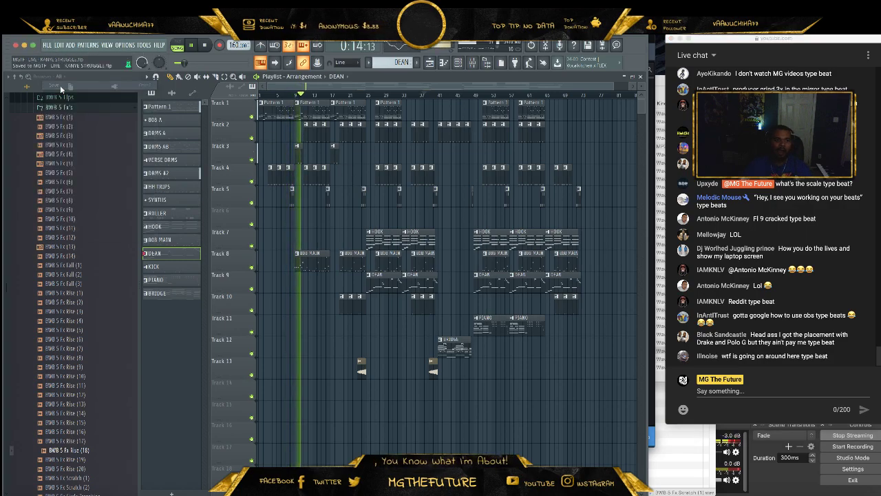
left_click(47, 45)
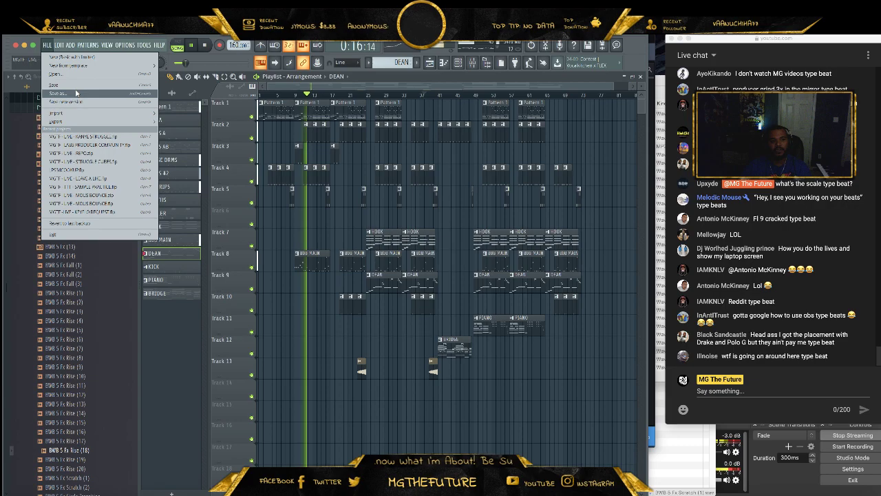
mouse_move(104, 121)
left_click(182, 137)
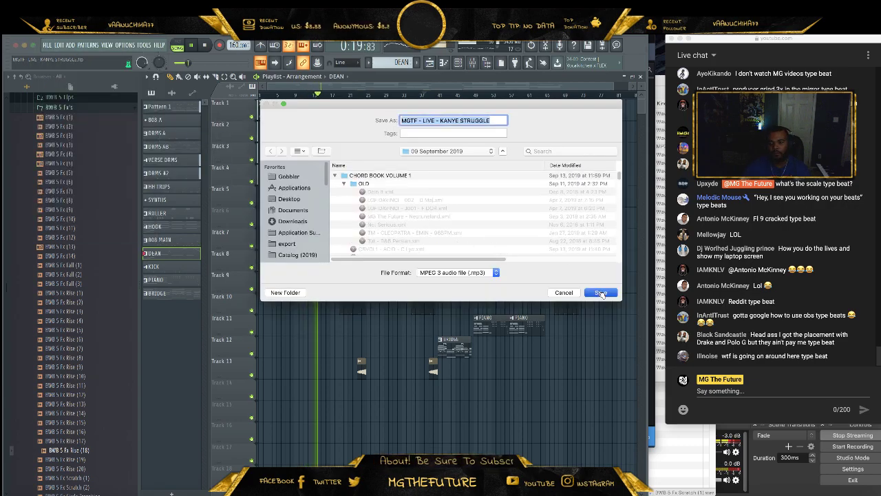
left_click(601, 293)
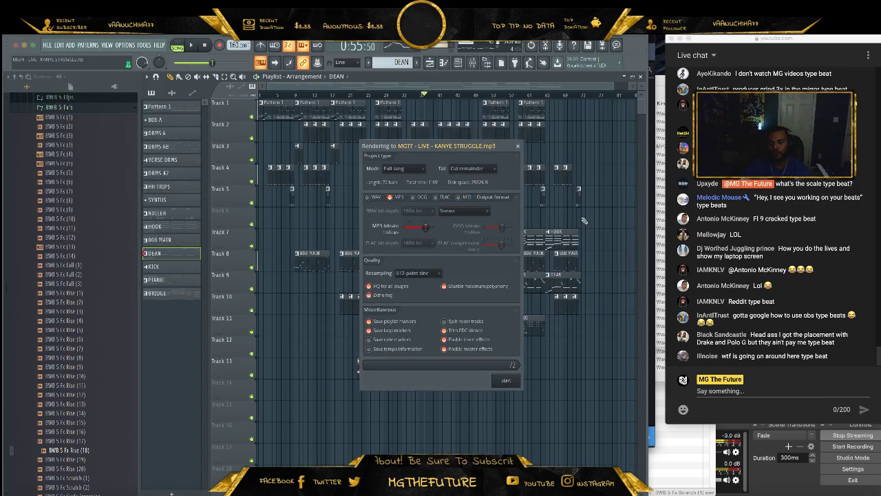
left_click(505, 381)
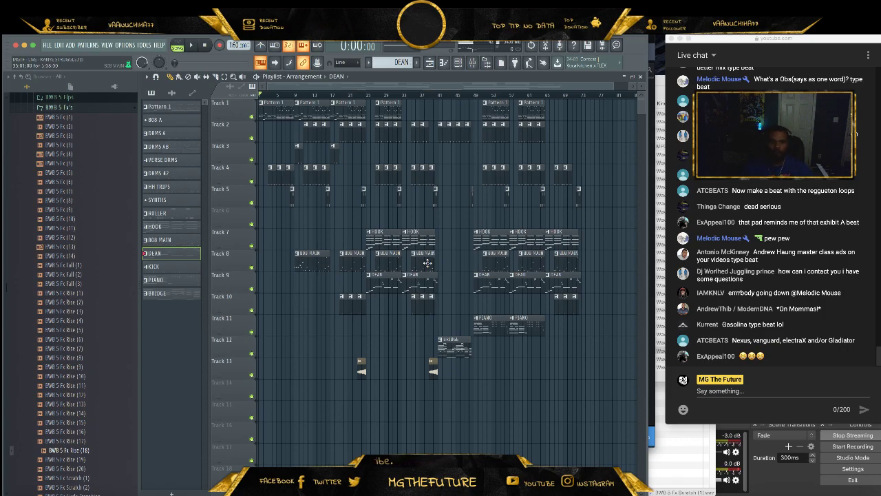
- Start a new project from the Basic with limiter template and insert a LABS instrument channel
left_click(46, 45)
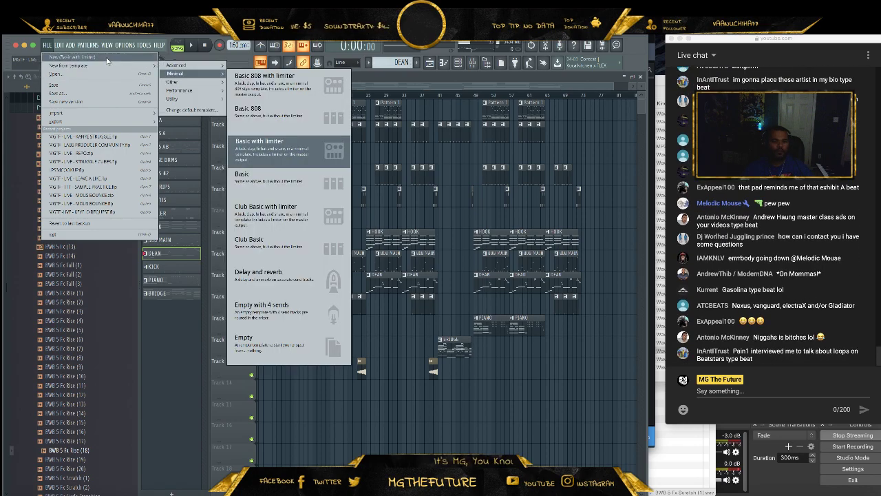
left_click(107, 58)
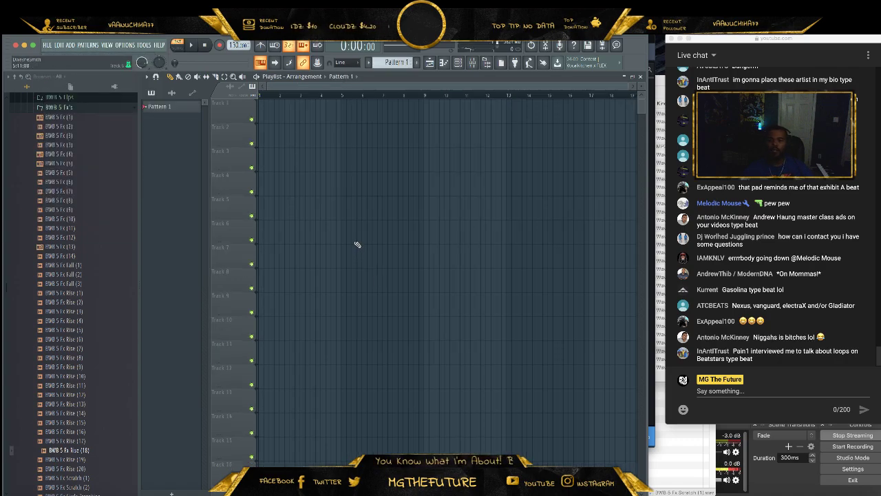
left_click(456, 63)
right_click(338, 261)
mouse_move(367, 331)
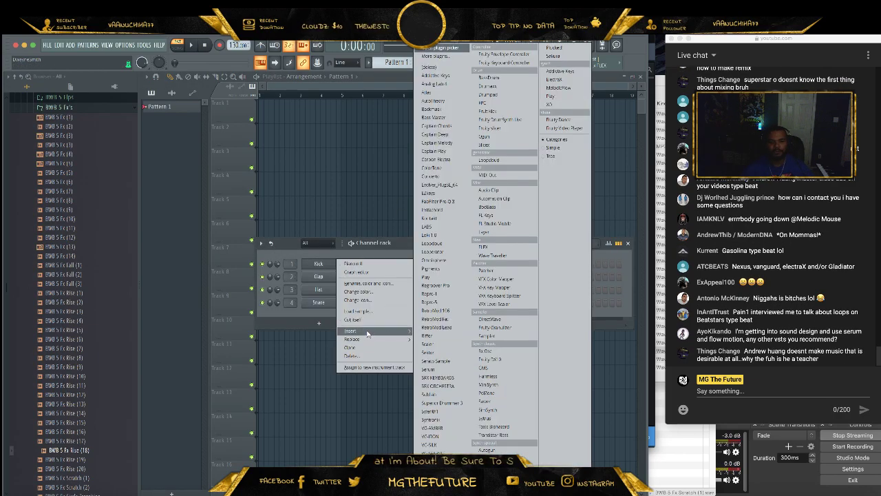
left_click(441, 226)
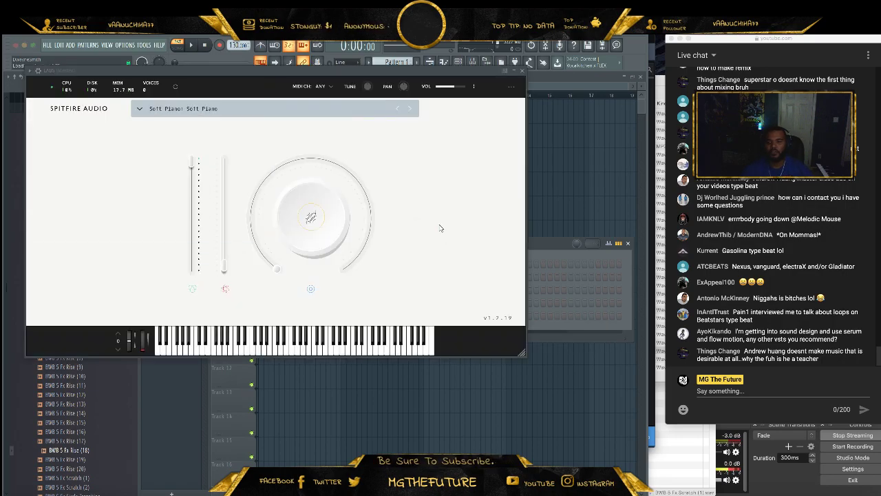
left_click_drag(419, 72, 519, 98)
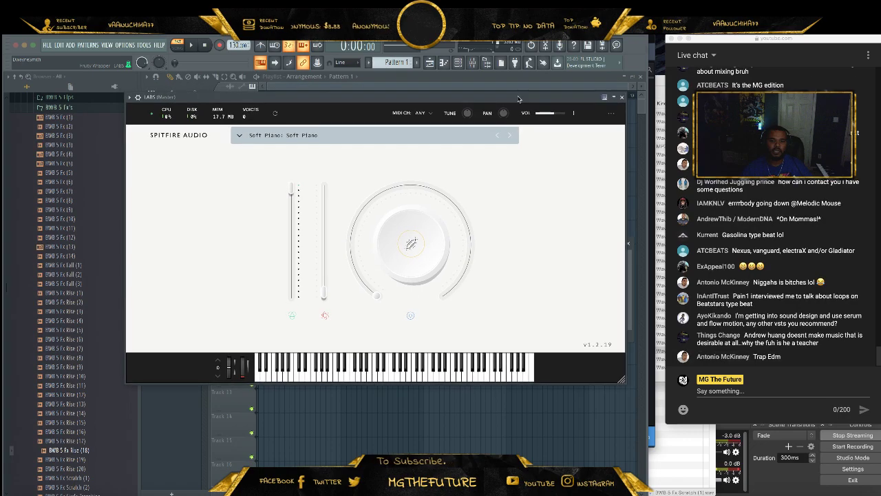
- Load the Moon Guitar 02 preset from the Acoustic Guitar category in LABS
left_click(301, 136)
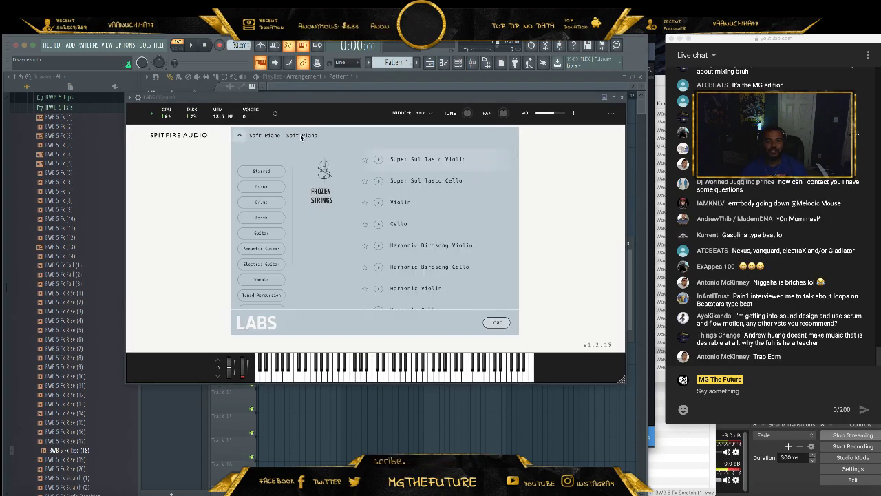
left_click(272, 249)
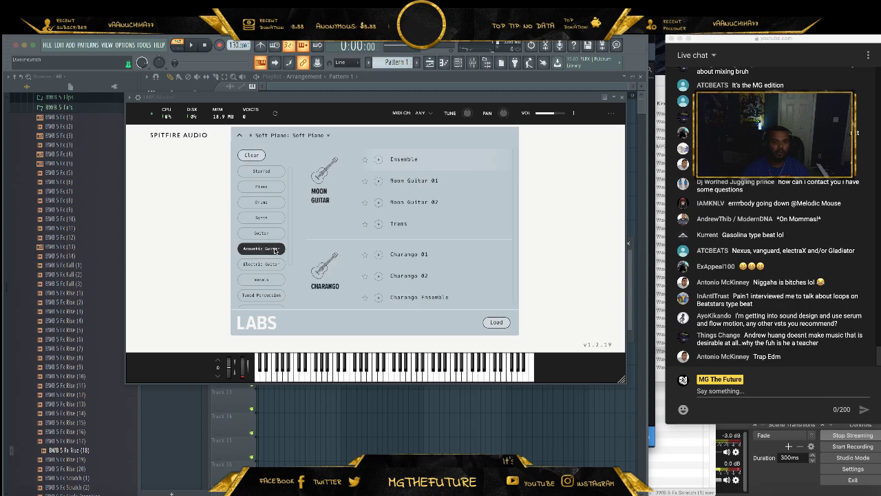
double_click(411, 204)
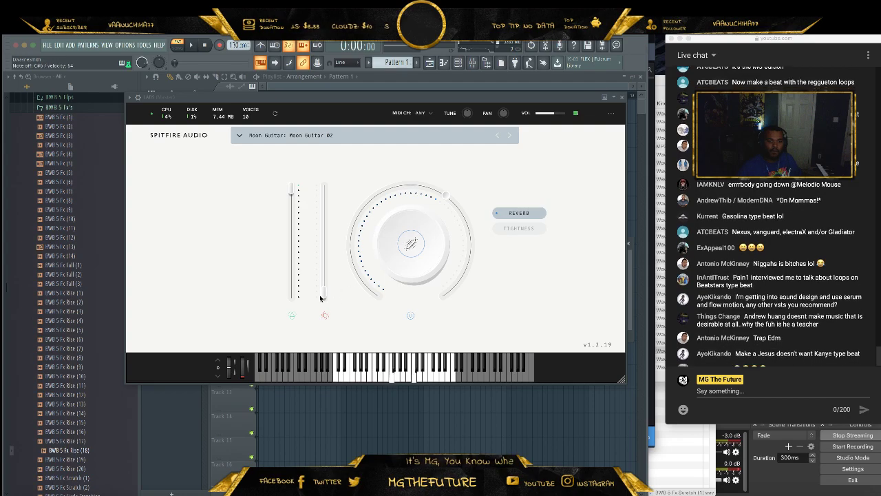
- Raise the second slider of the LABS Moon Guitar 02 preset to about a third and close the plugin window
left_click_drag(325, 295, 336, 254)
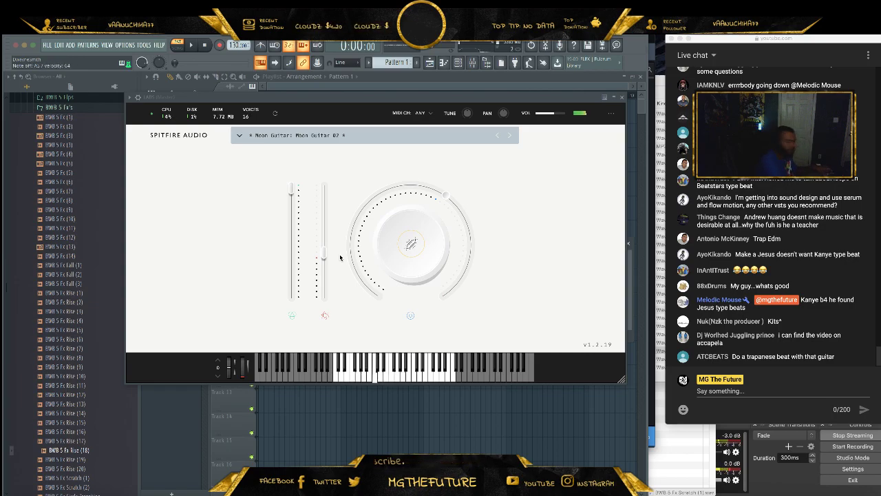
right_click(238, 44)
left_click(391, 220)
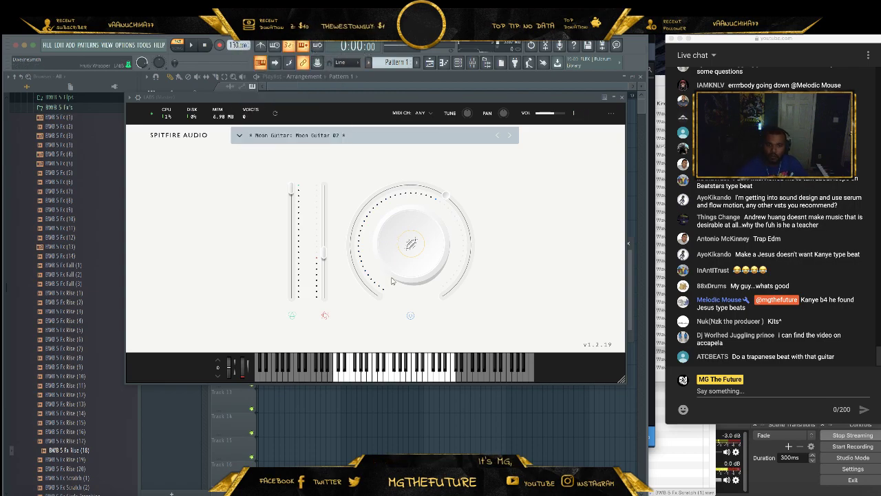
left_click(623, 97)
- Tap in the project tempo and set it to 132 BPM
left_click(424, 259)
left_click(423, 259)
left_click(423, 259)
left_click(423, 259)
left_click(468, 211)
mouse_move(234, 46)
left_mouse_down()
mouse_move(234, 20)
mouse_move(234, 46)
left_mouse_up()
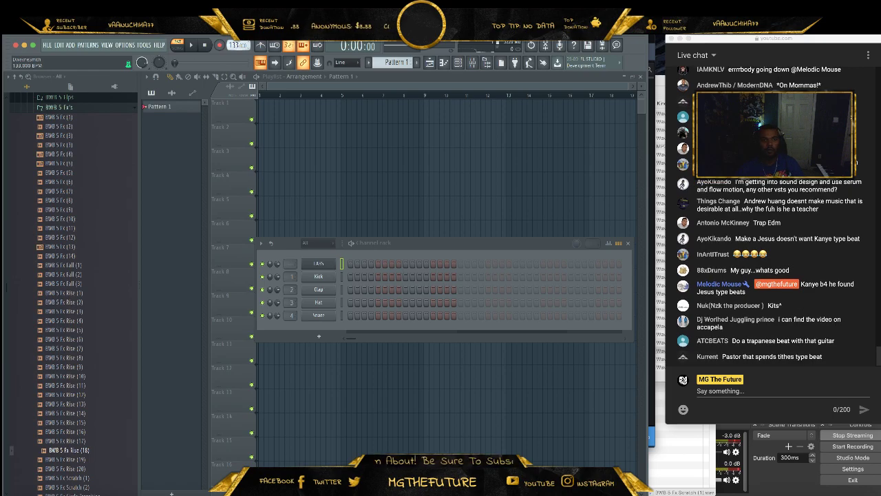
left_click_drag(234, 46, 234, 47)
- Record a guitar take on the LABS channel in Pattern 1 at 132 BPM and clear its notes
left_click(193, 45)
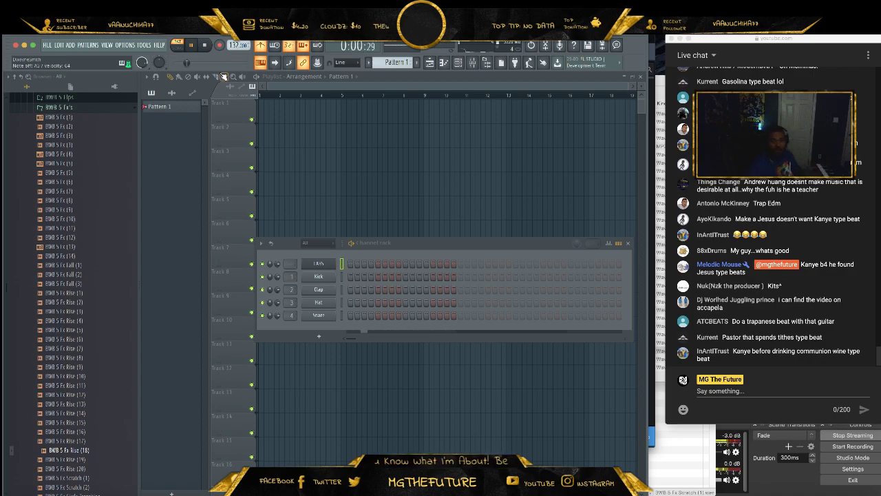
left_click(203, 46)
left_click(191, 45)
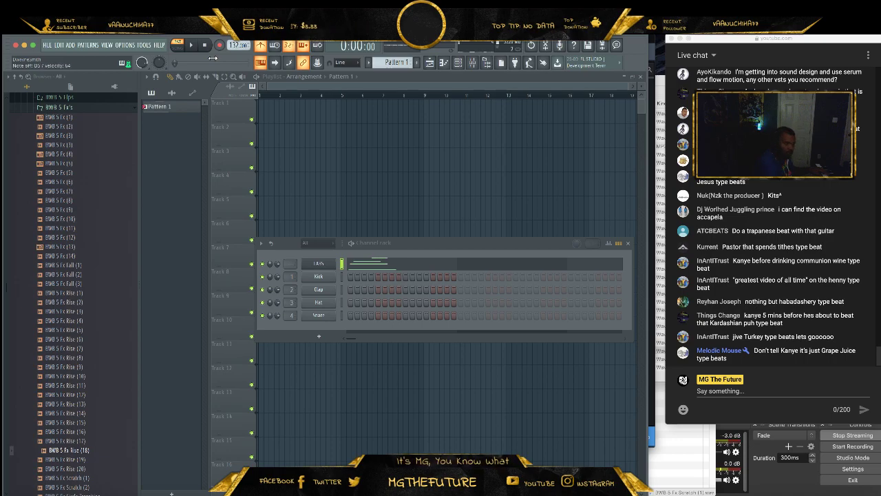
left_click(342, 265)
left_click(343, 265)
key("super+x")
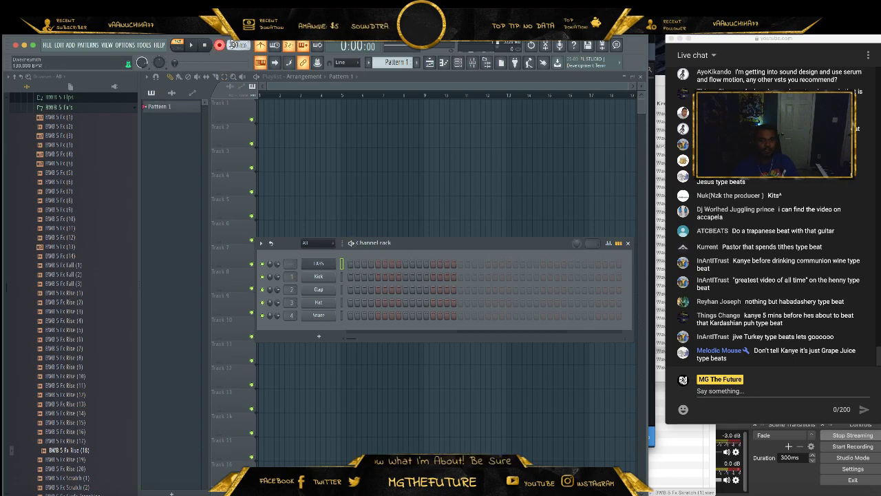
- Record another LABS guitar take in Pattern 1 at 130 BPM and undo the recording
key("space")
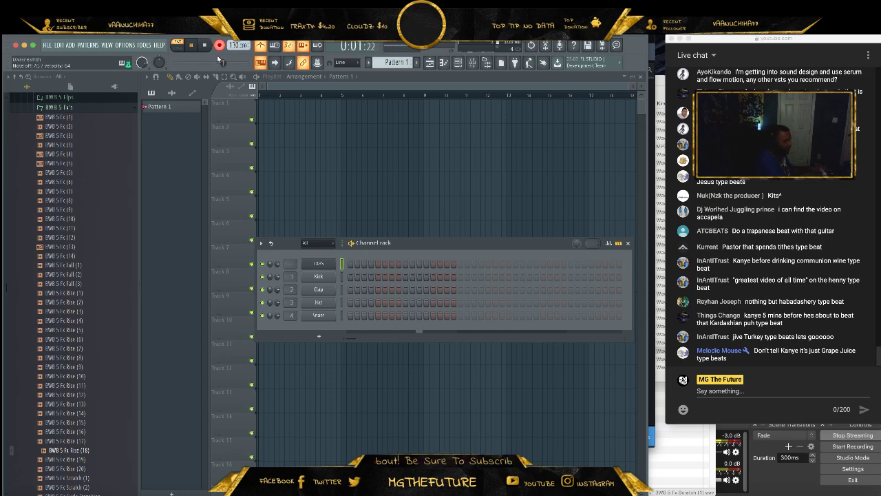
key("space")
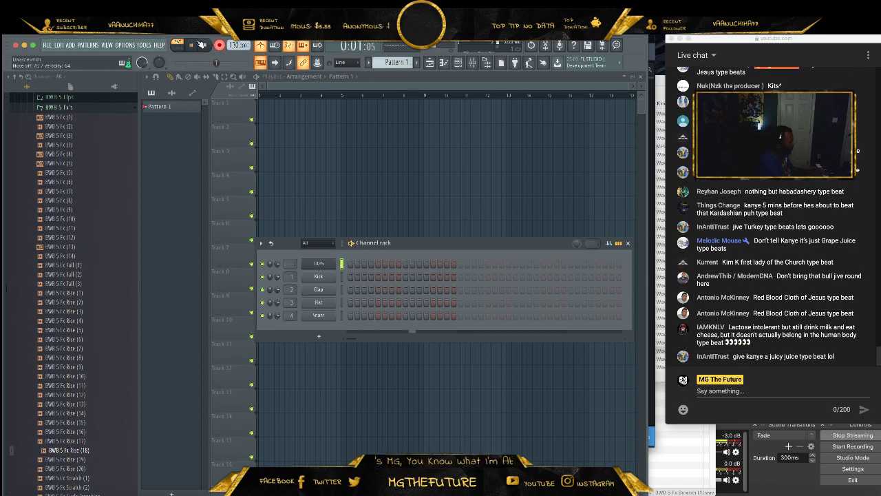
left_click(201, 44)
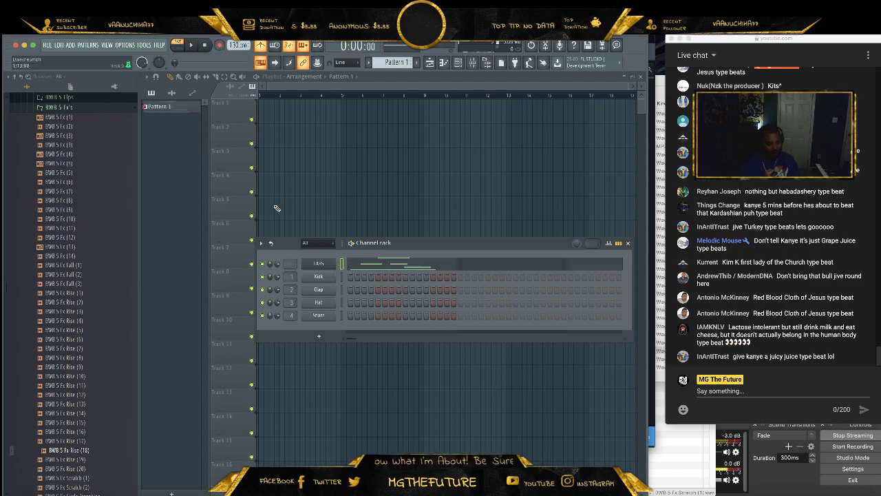
key("ctrl+z")
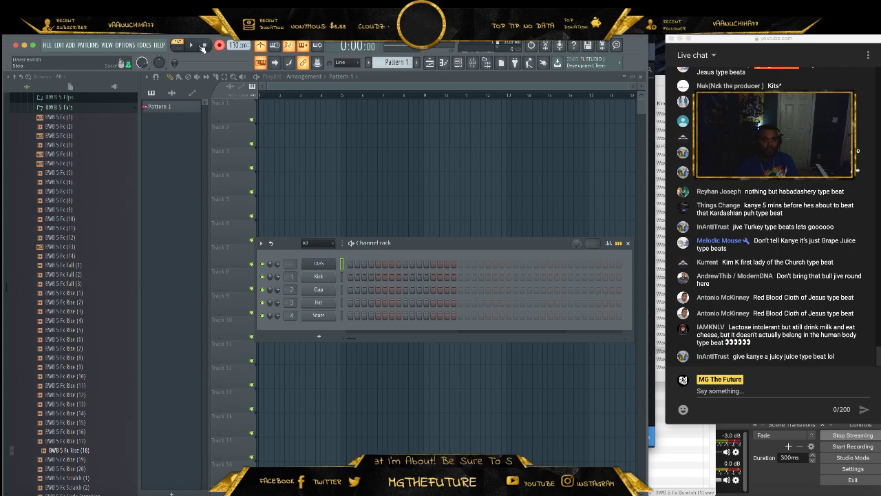
- Record a longer guitar melody on the LABS channel in Pattern 1 and open it in the piano roll
key("space")
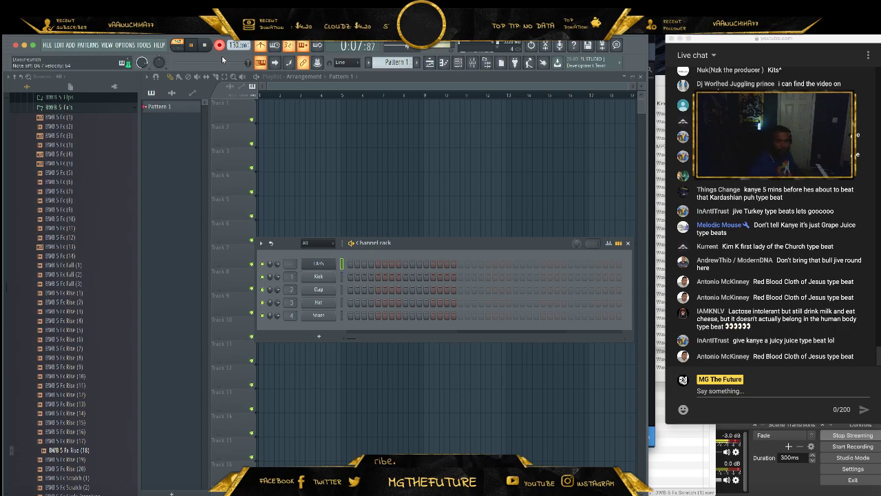
key("space")
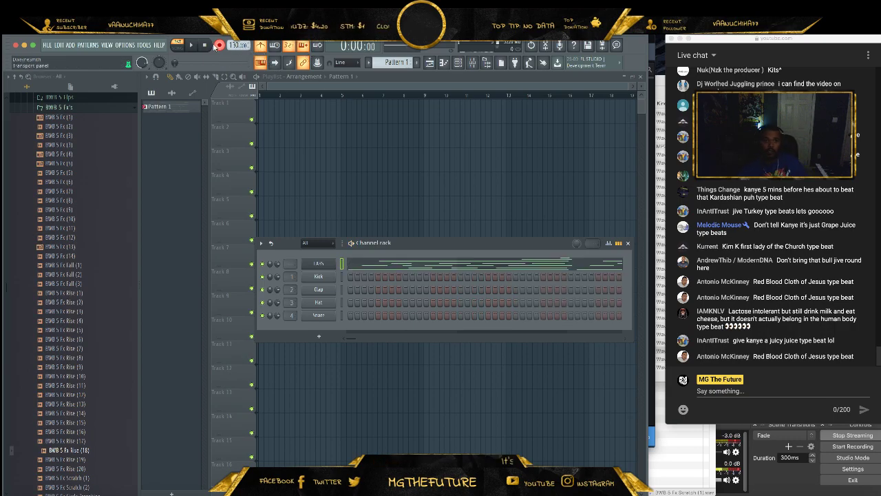
left_click(360, 262)
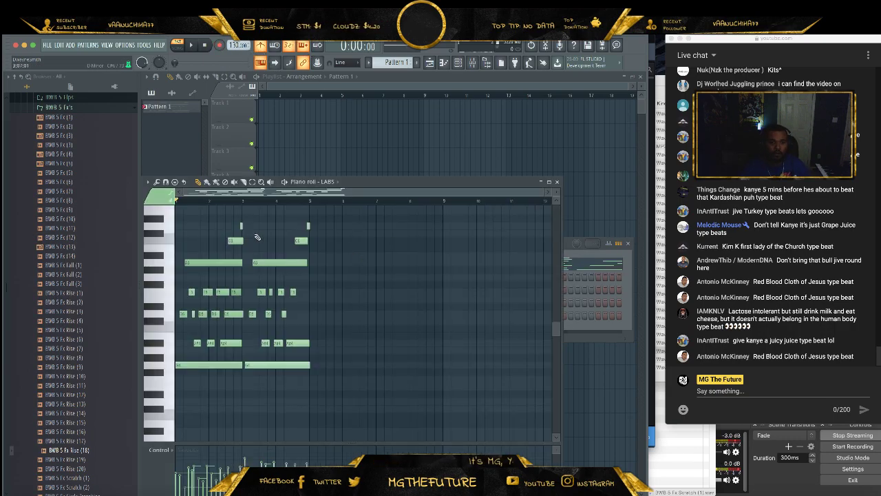
- Delete the guitar notes in the first two bars, move the remaining notes to the pattern start, and close the piano roll
left_click_drag(252, 215, 198, 355)
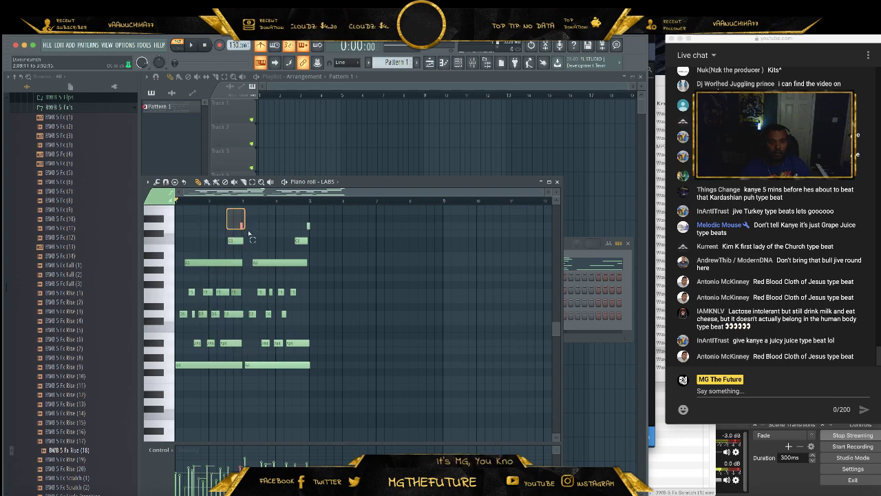
left_click_drag(234, 398, 176, 398)
key("Delete")
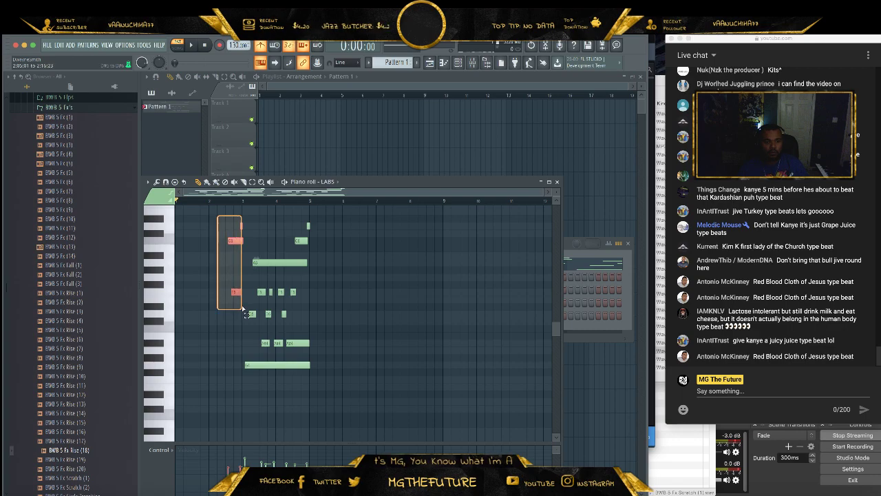
left_click_drag(243, 308, 242, 310)
key("Delete")
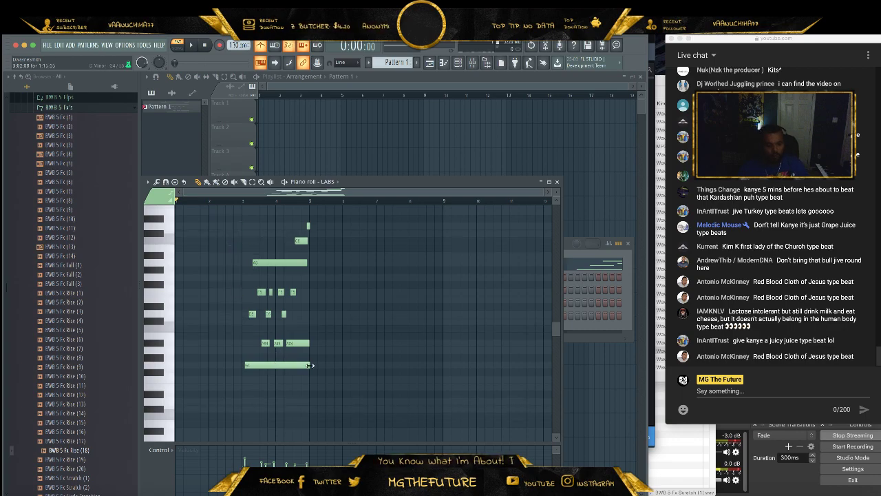
key("ctrl+a")
left_click_drag(284, 365, 178, 371)
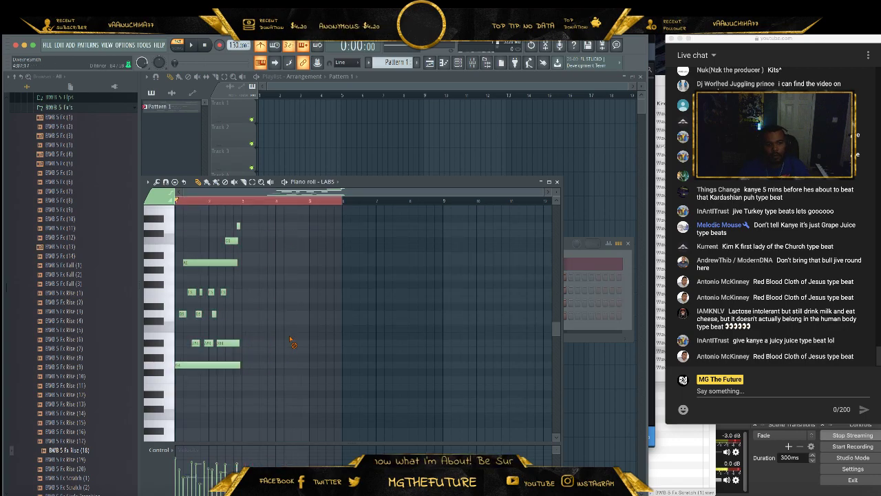
left_click(557, 182)
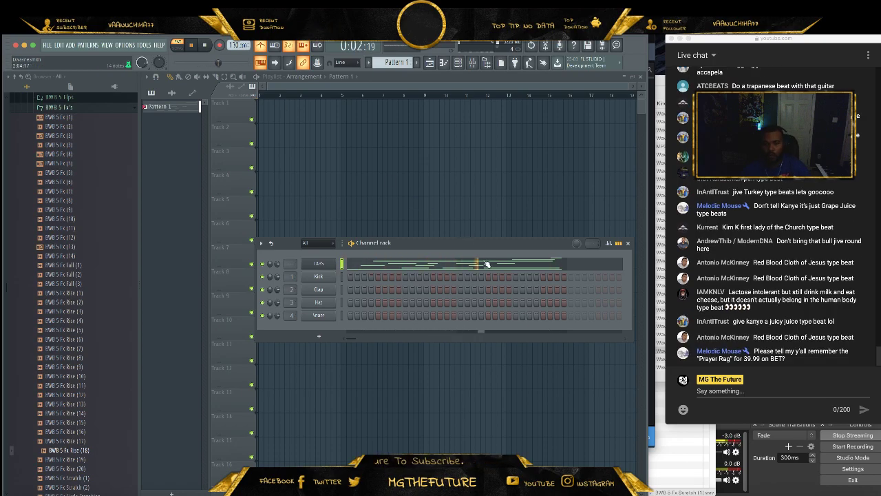
- Set the snap to (none) and nudge the guitar's last, highest note slightly later in the LABS piano roll
left_click(517, 264)
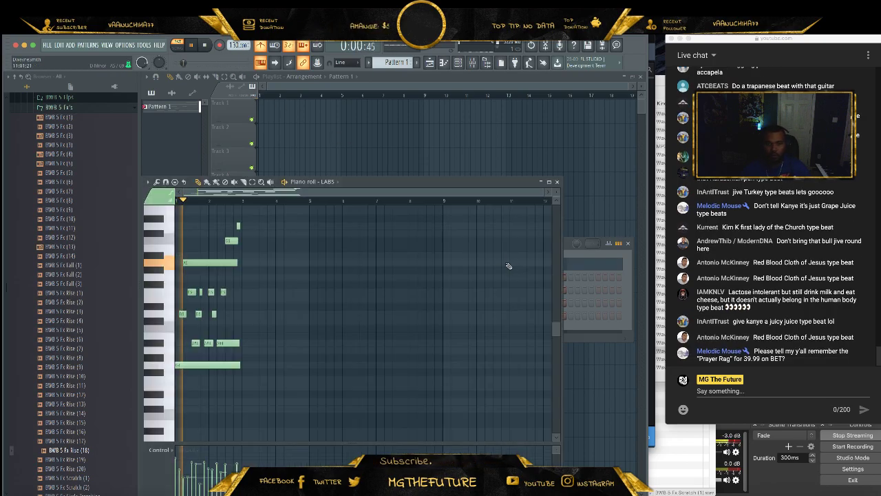
left_click_drag(544, 194, 302, 234)
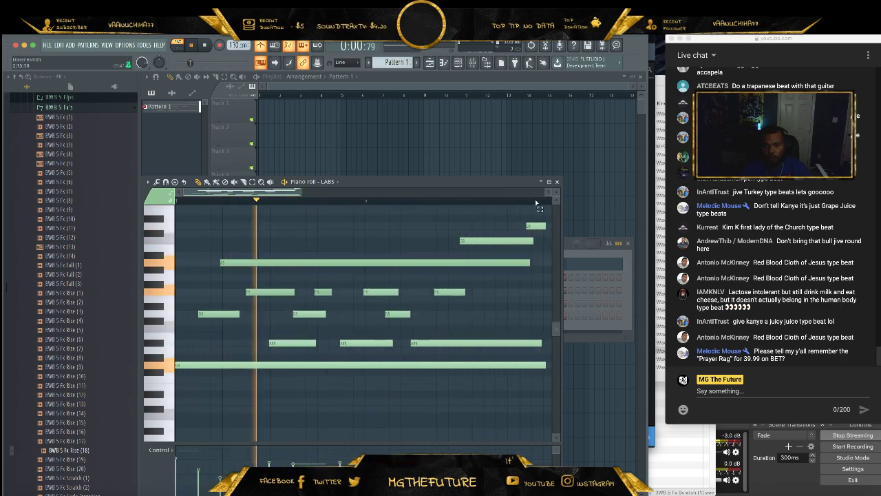
left_click_drag(543, 227, 536, 229)
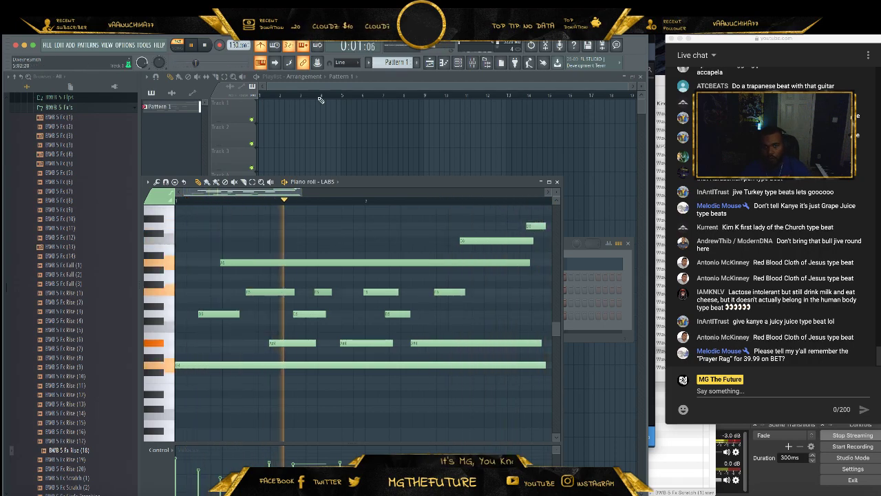
left_click(344, 61)
left_click(344, 91)
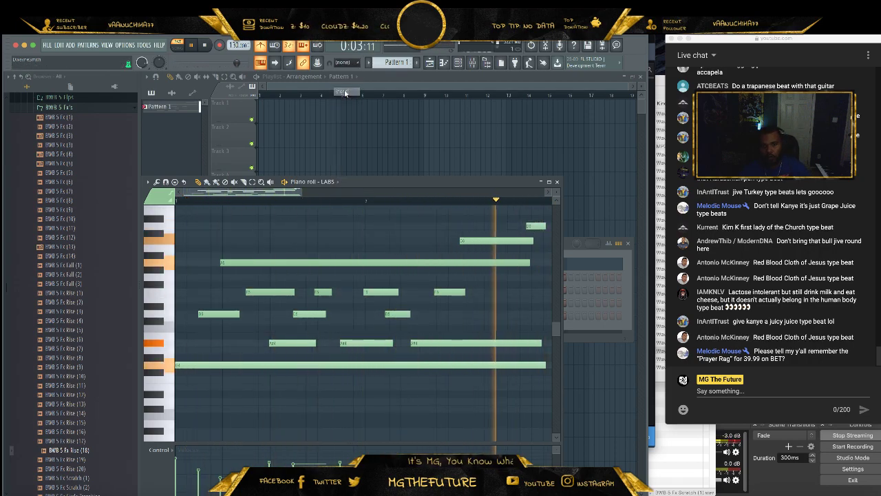
left_click_drag(508, 209, 541, 225)
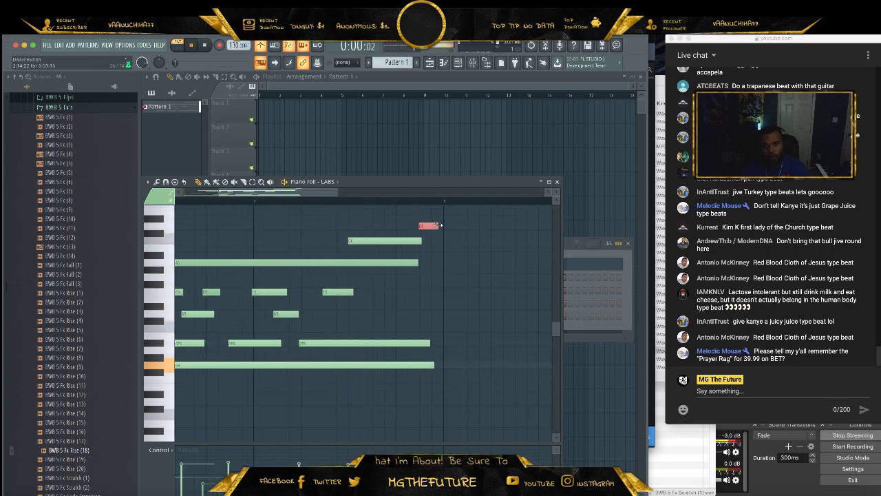
left_click(556, 181)
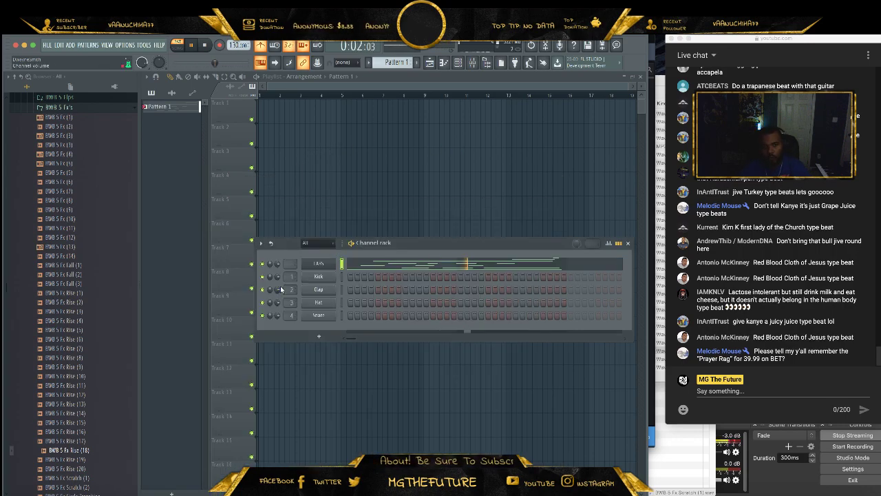
- Clone the LABS channel and load the Soft Piano preset from the Piano category in the clone
right_click(308, 265)
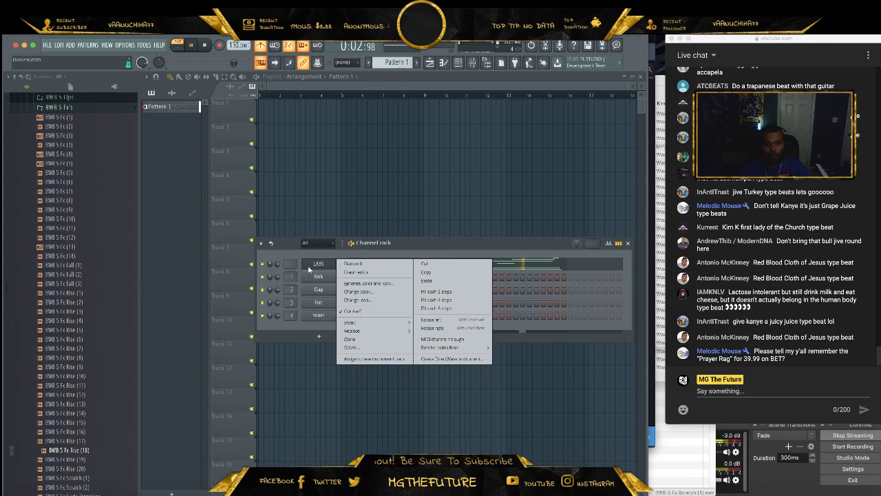
left_click(368, 340)
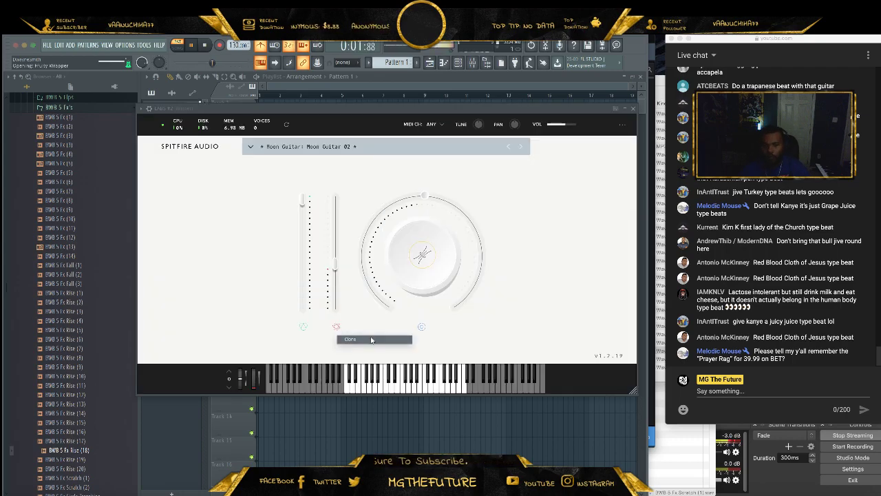
left_click(283, 148)
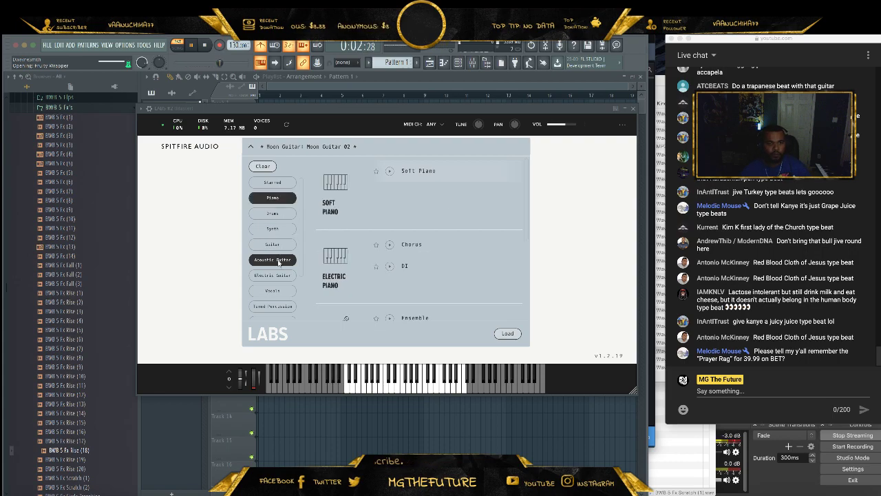
left_click(422, 176)
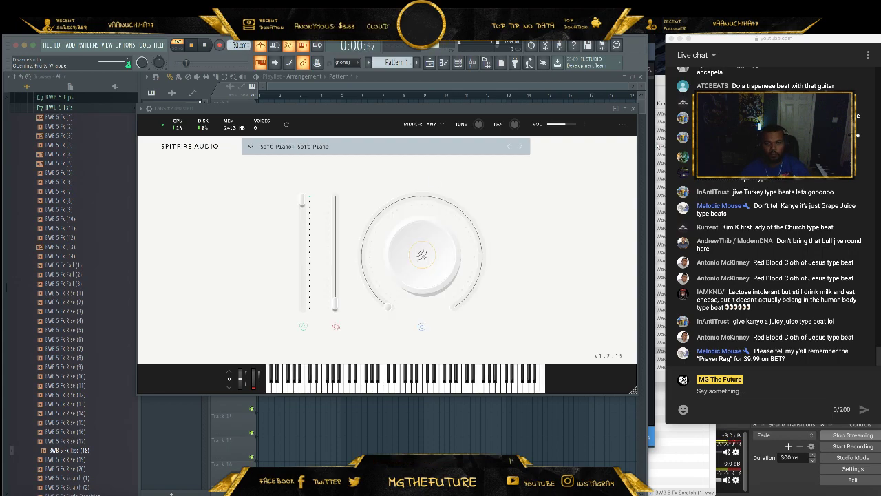
left_click(634, 108)
- Open LABS #2 in the piano roll and add a half-bar low note at the start plus two quarter-bar notes around bar 2
right_click(334, 274)
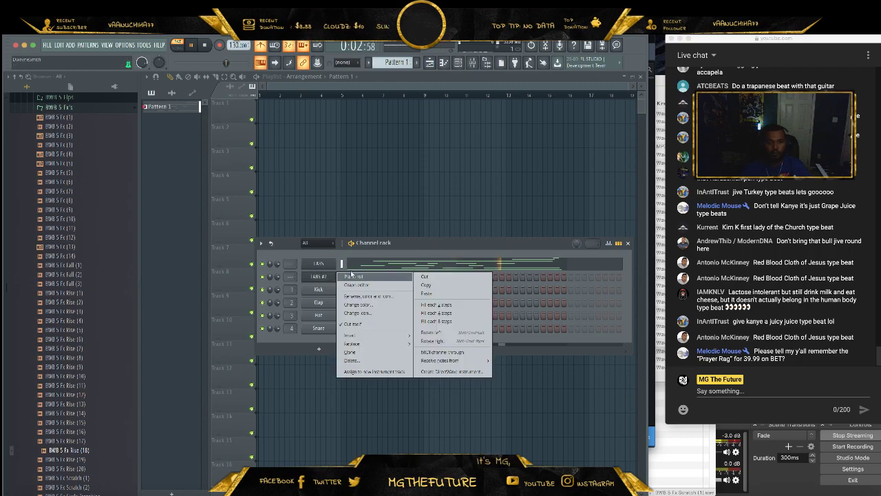
left_click(346, 277)
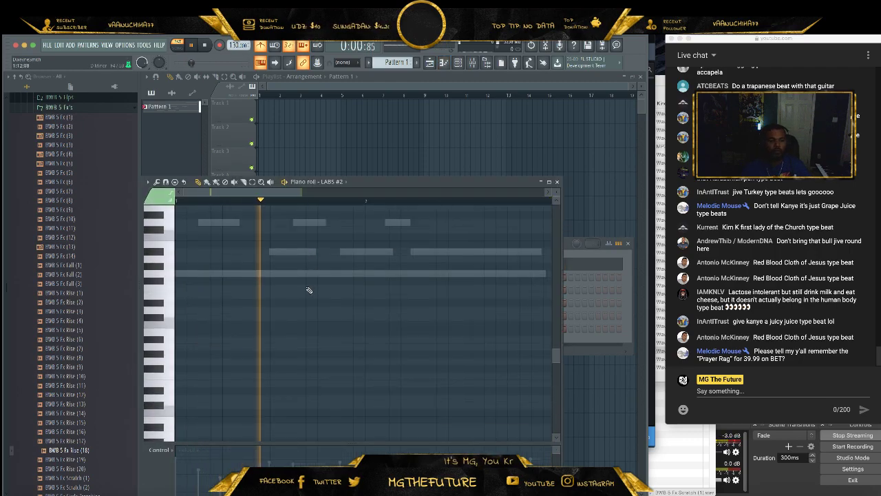
left_click_drag(300, 189, 439, 203)
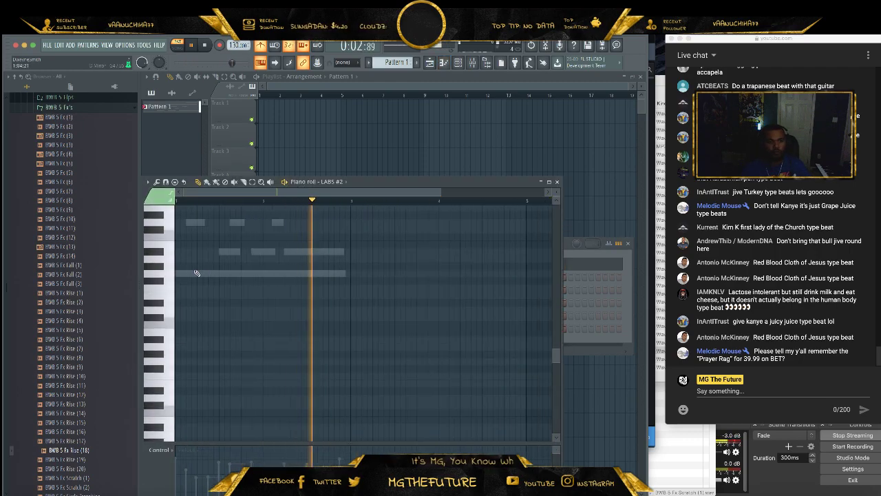
left_click(179, 273)
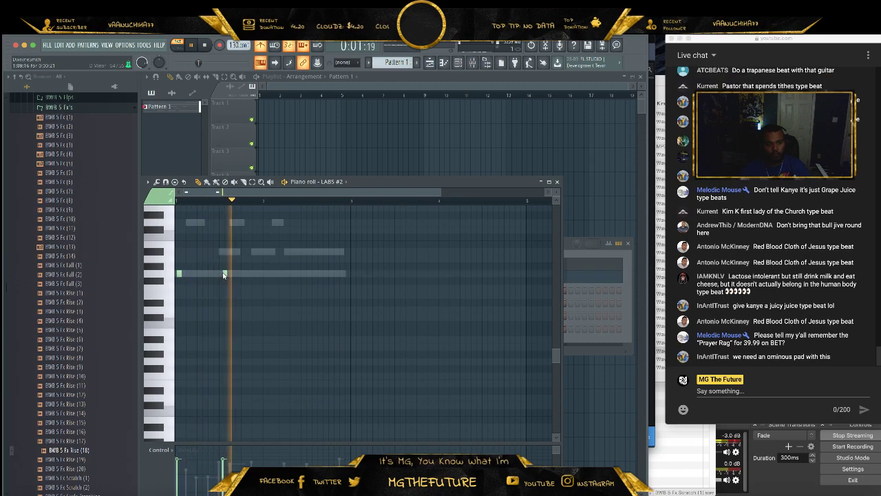
left_click_drag(181, 274, 219, 273)
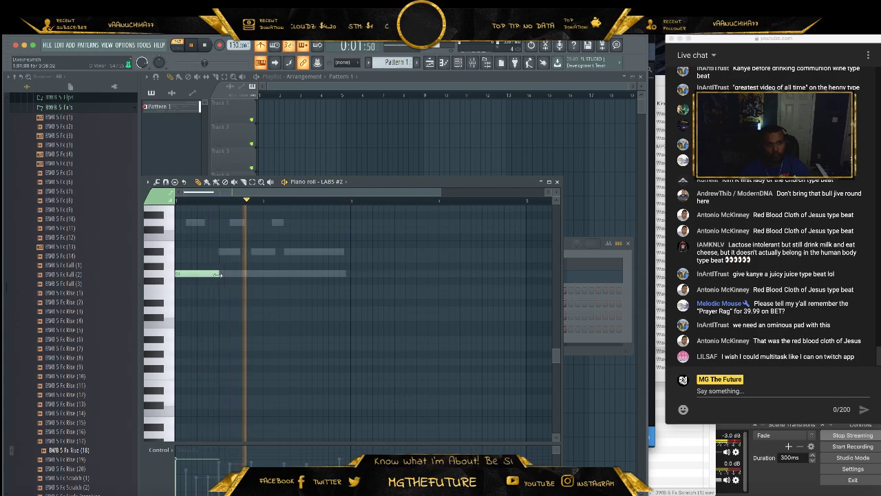
left_click(258, 273)
left_click_drag(295, 273, 269, 274)
left_click(283, 273)
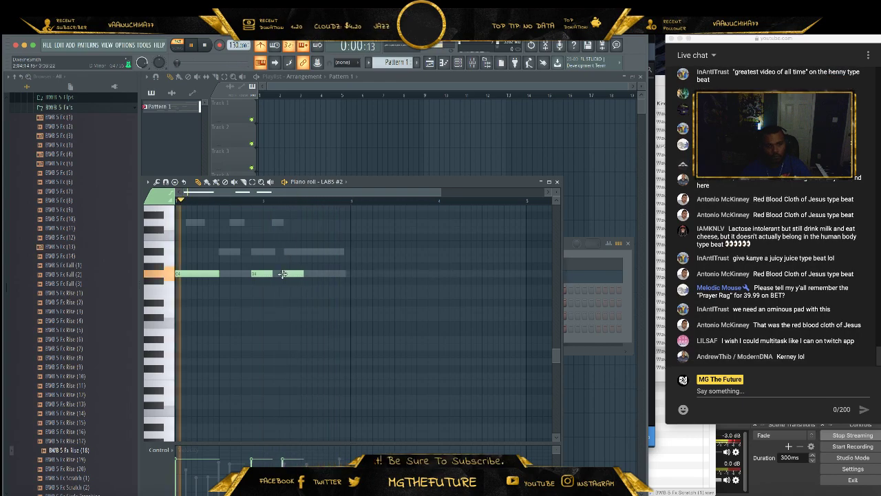
- Set the snap to Line, make a two-bar time selection, and quick quantize the three low piano notes
left_click(342, 62)
left_click(342, 71)
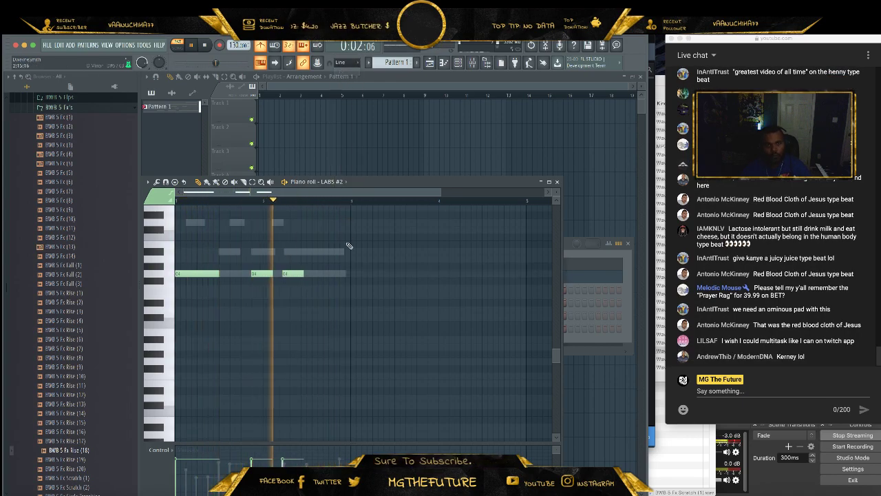
left_click_drag(348, 264, 131, 329)
key("super+Return")
key("super+q")
key("super+d")
scroll(268, 269, "up", 3)
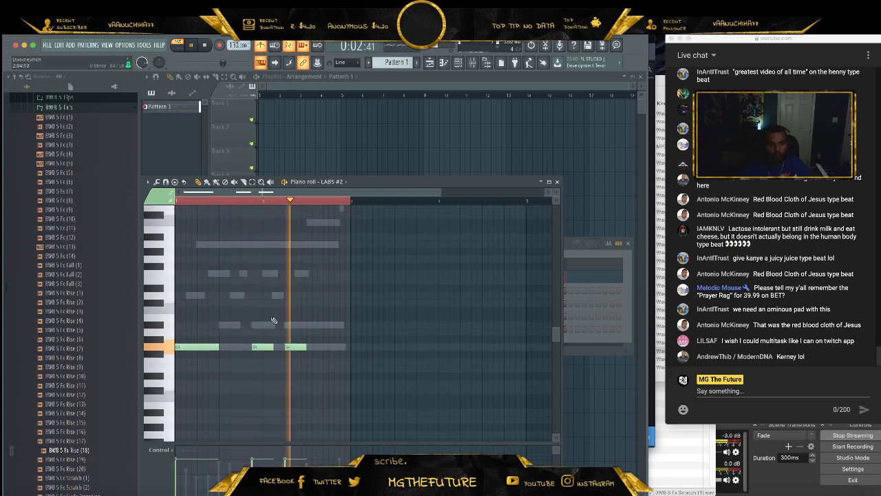
- Layer a half-bar note above the first low piano note and a quarter-bar note above each of the other two
left_click(191, 296)
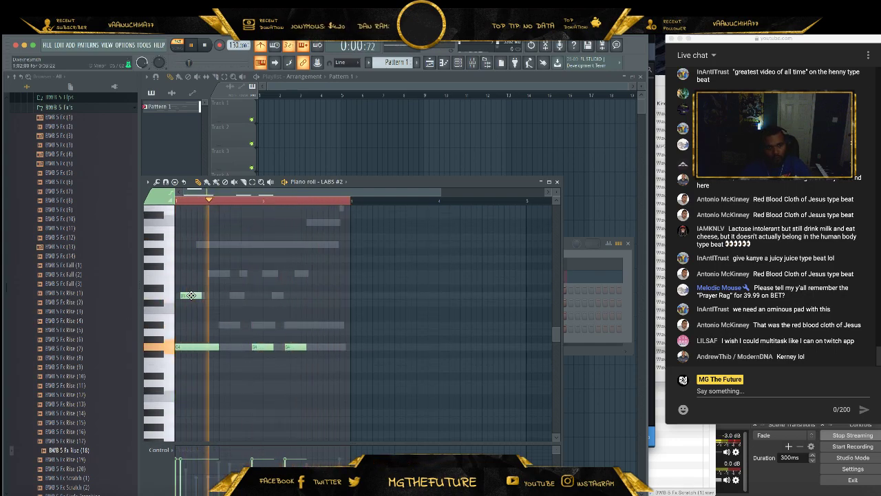
left_click(254, 296)
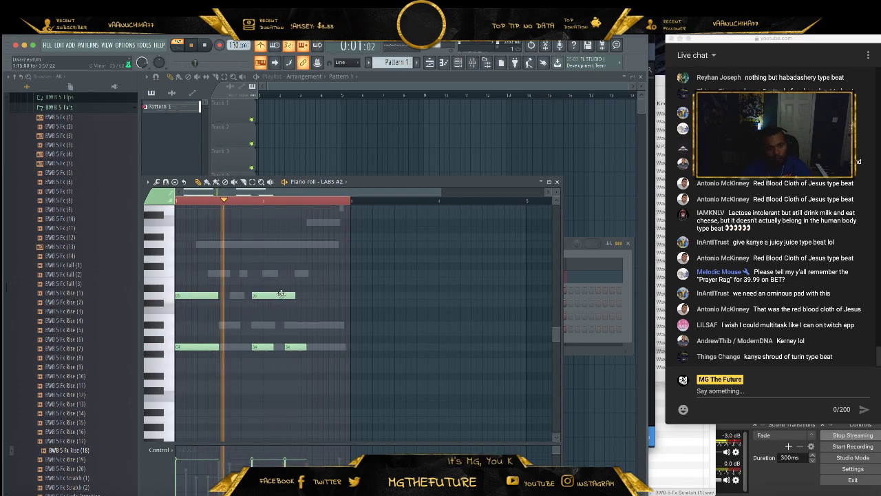
left_click(292, 274)
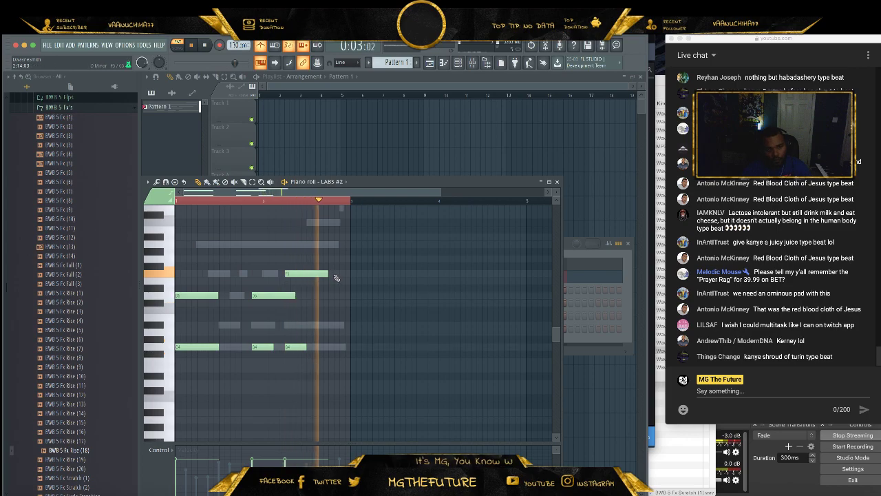
left_click_drag(293, 296, 269, 298)
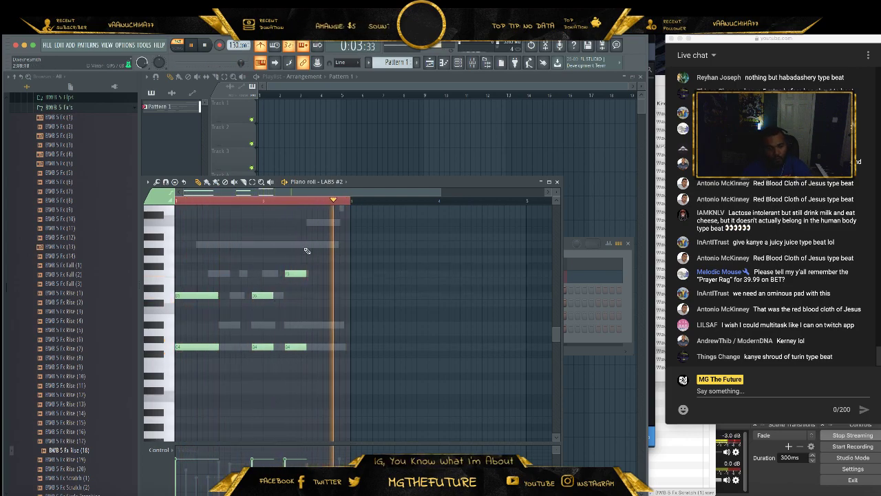
- Add a half-bar top note to the opening chord and finish bar 2 with quarter-bar D5 and A#4 notes
scroll(311, 311, "up", 3)
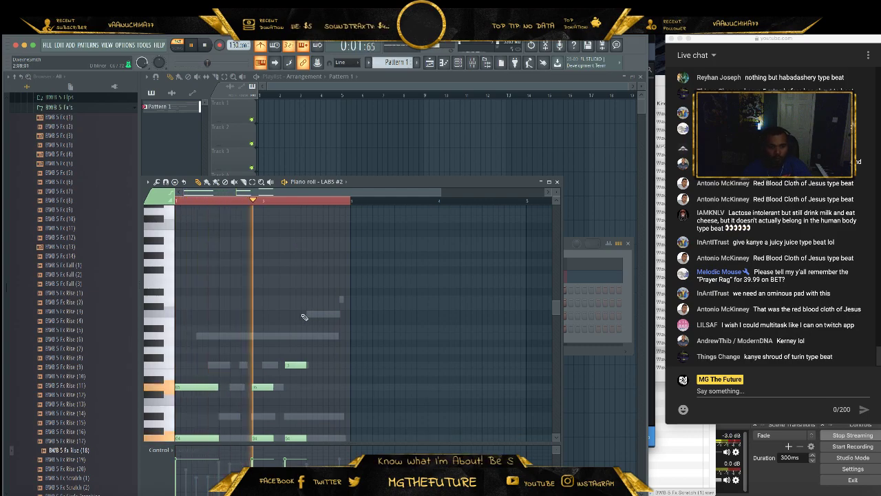
scroll(292, 311, "down", 2)
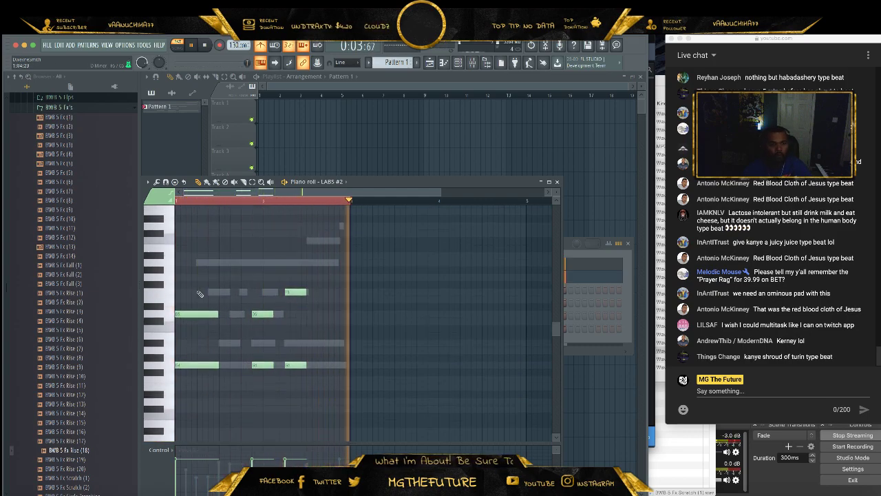
left_click(195, 263)
left_click_drag(197, 262, 219, 262)
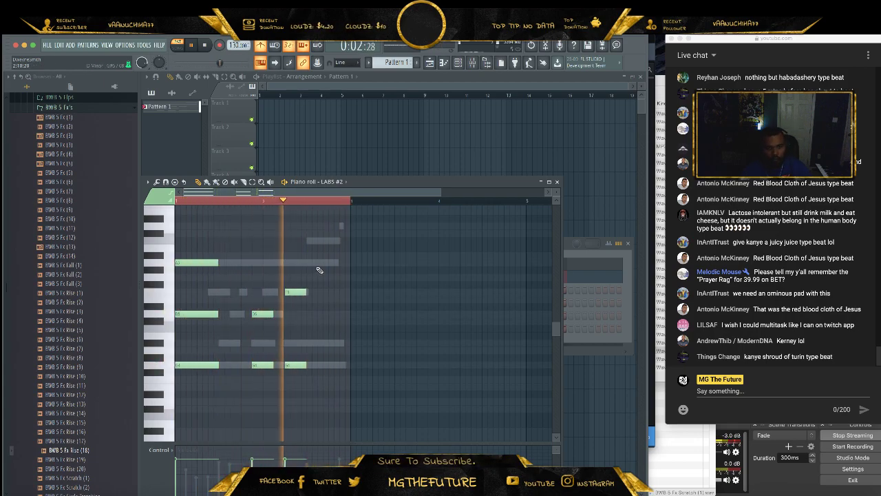
left_click(311, 226)
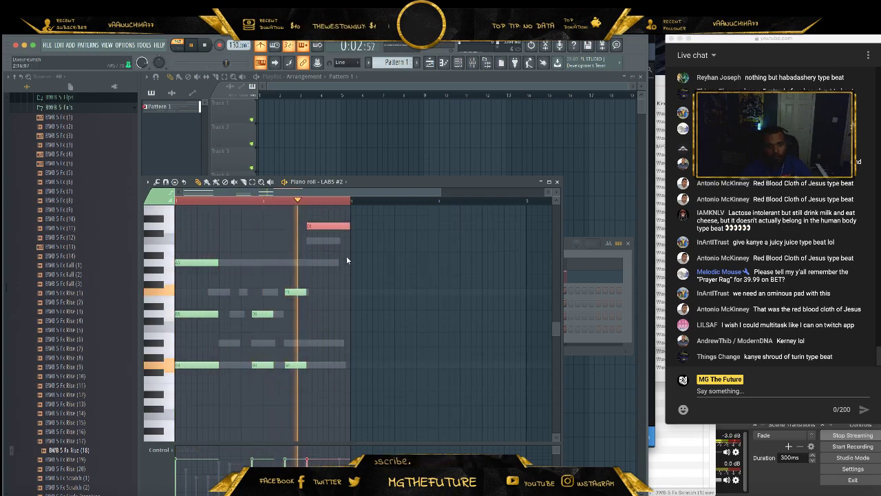
key("ctrl+Down")
right_click(340, 285)
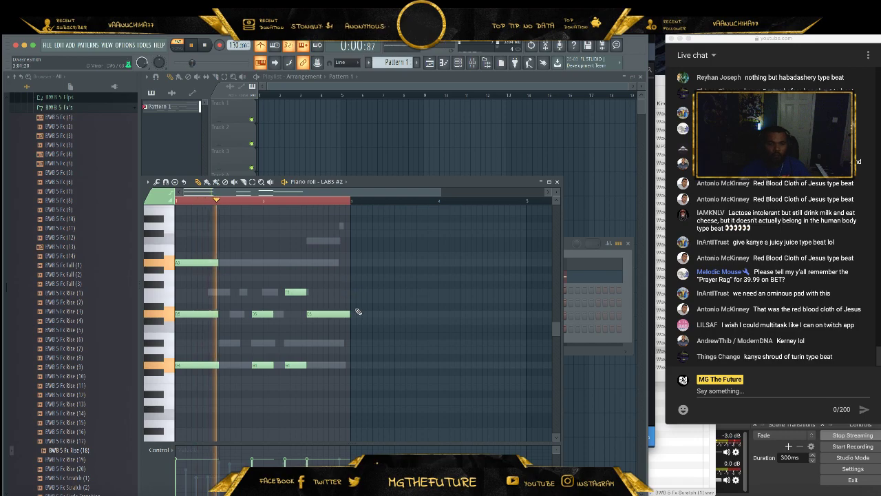
left_click_drag(350, 314, 329, 317)
left_click(332, 342)
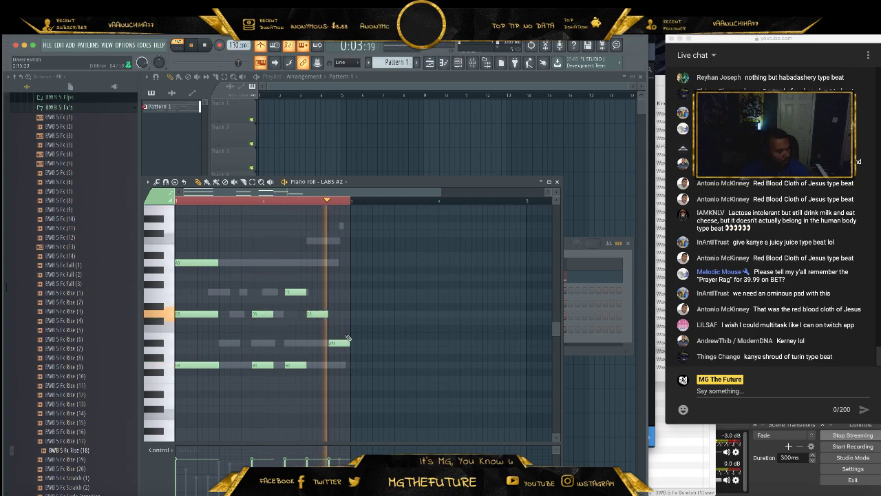
- Select the last piano note at the end of bar 2 and transpose it up an octave to A#5
left_click(341, 343, "super")
key("super+Right")
key("super+Left")
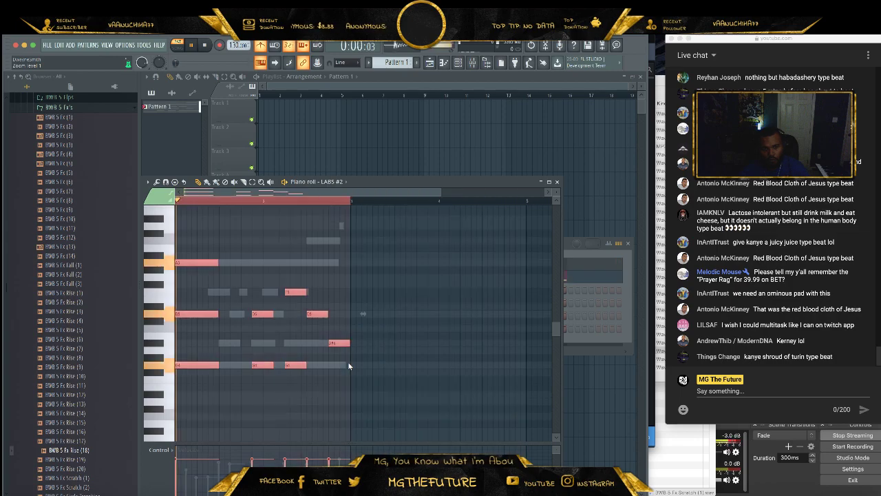
left_click_drag(374, 326, 325, 364)
key("super+Up")
left_click(285, 235, "super")
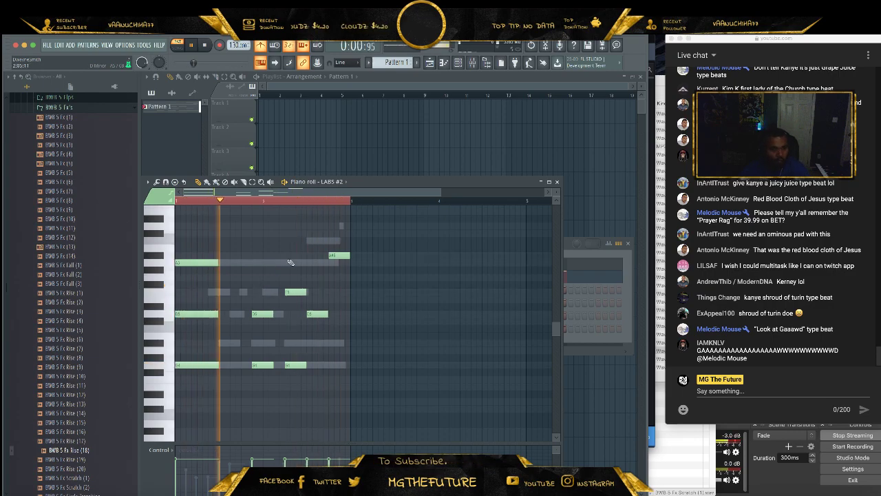
- Close the LABS #2 piano roll and clone the Soft Piano channel
left_click(556, 182)
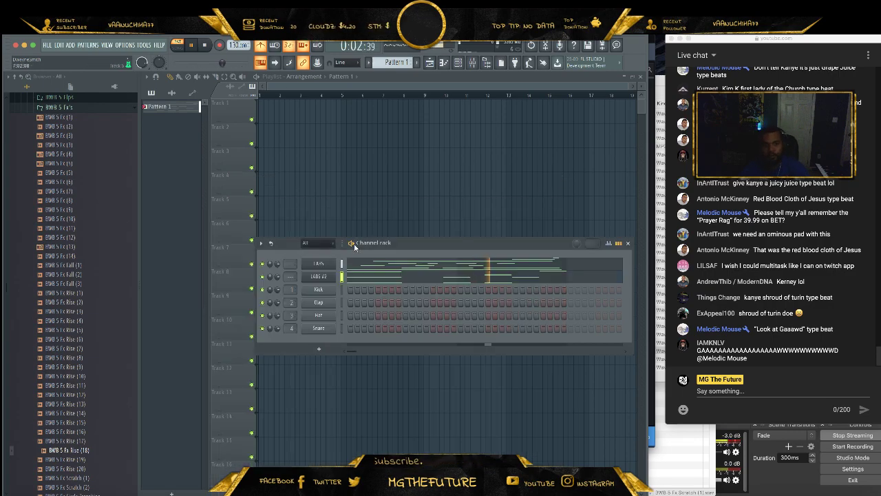
right_click(318, 275)
left_click(375, 353)
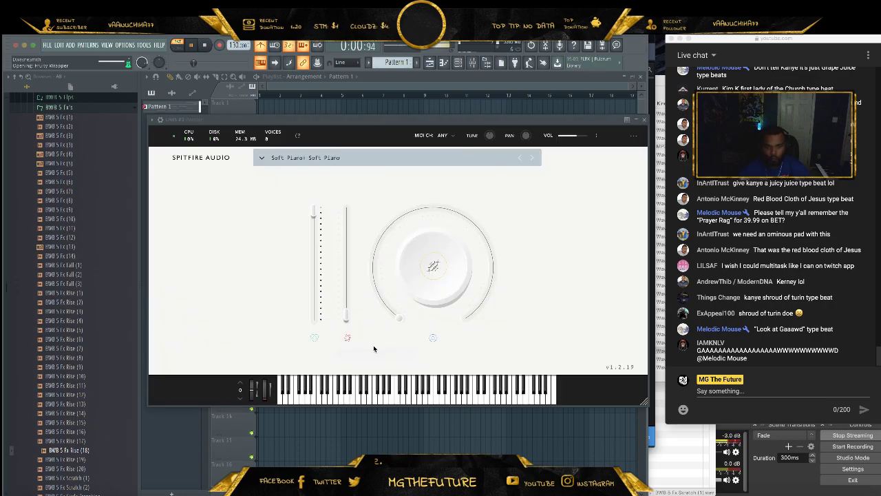
left_click(298, 160)
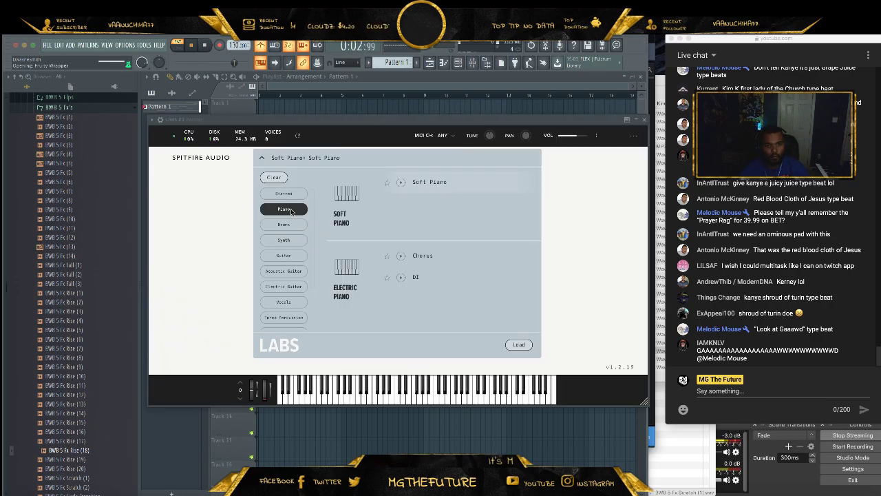
left_click(290, 210)
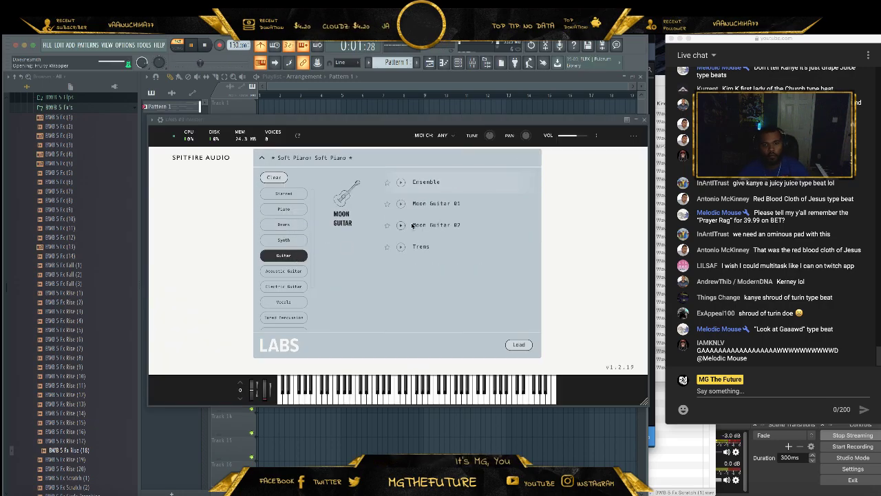
double_click(437, 203)
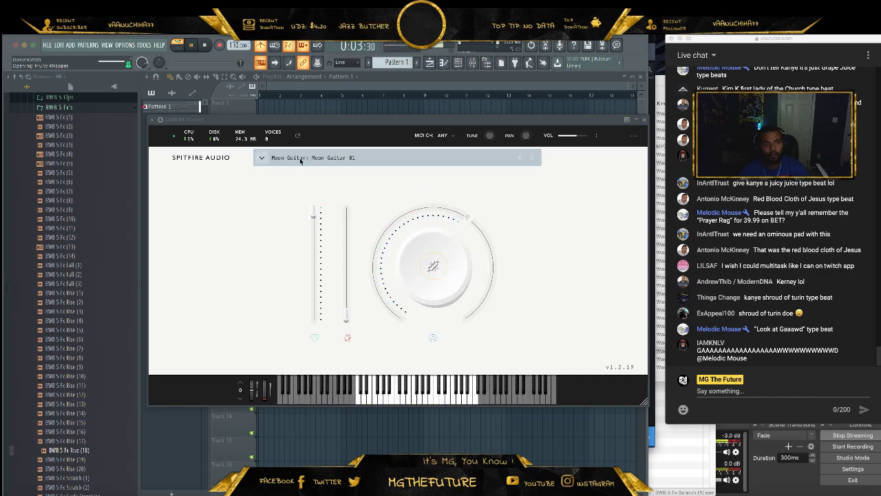
- Load Peel Guitar 2 from the Electric Guitar category in the cloned channel and open LABS #3 in the piano roll
left_click(301, 161)
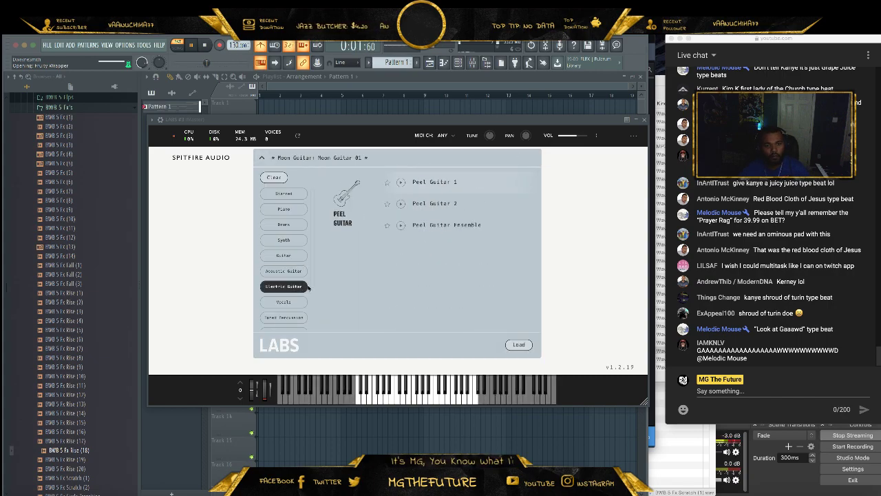
double_click(447, 203)
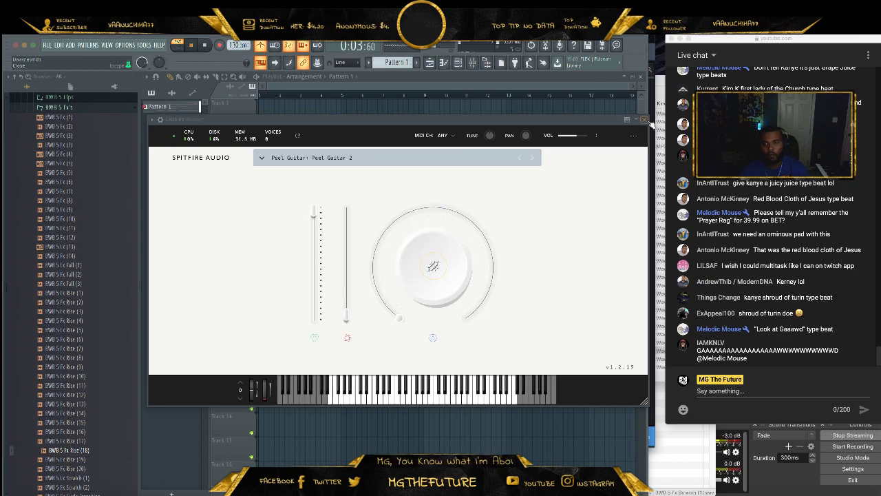
left_click(644, 120)
right_click(327, 290)
left_click(348, 293)
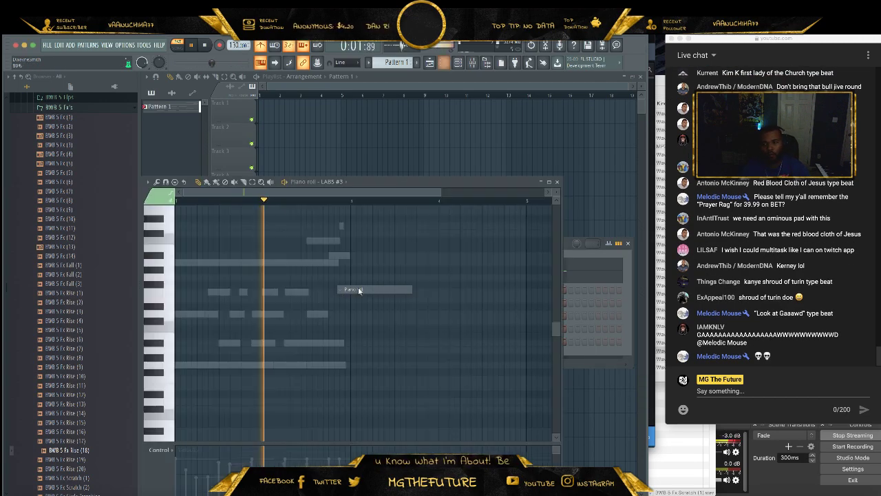
left_click(180, 365)
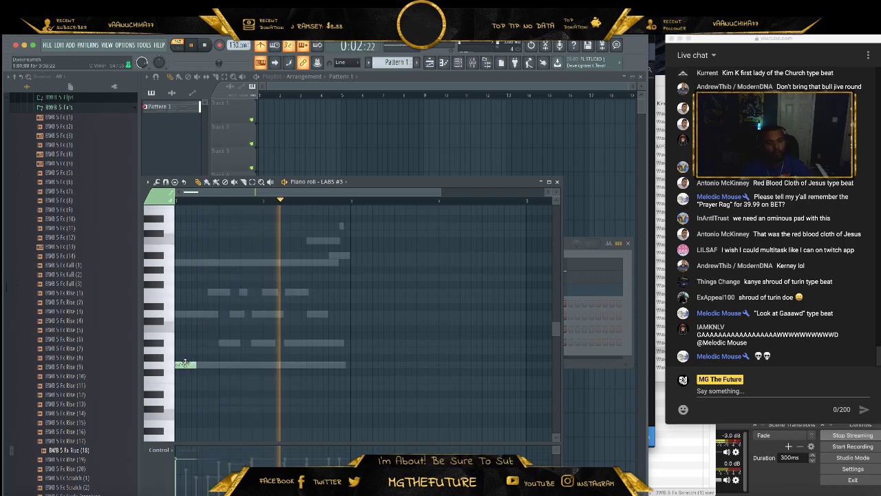
left_click_drag(185, 365, 185, 387)
left_click(180, 329)
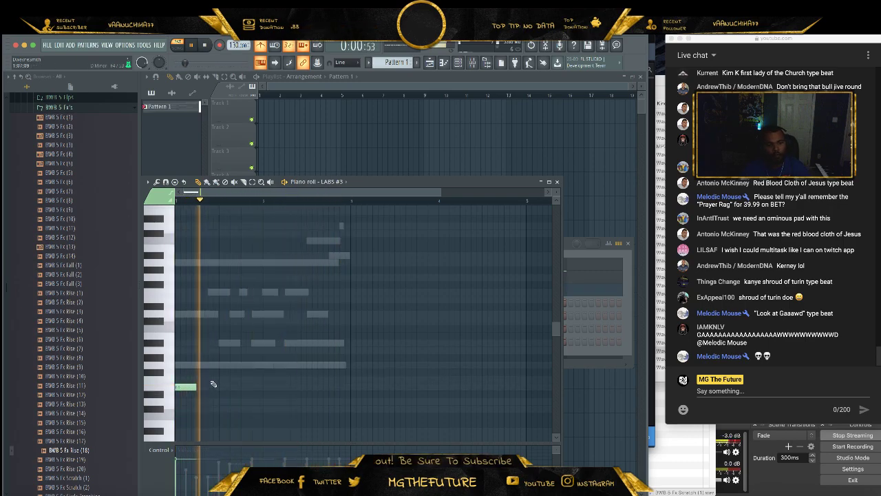
right_click(180, 328)
right_click(181, 387)
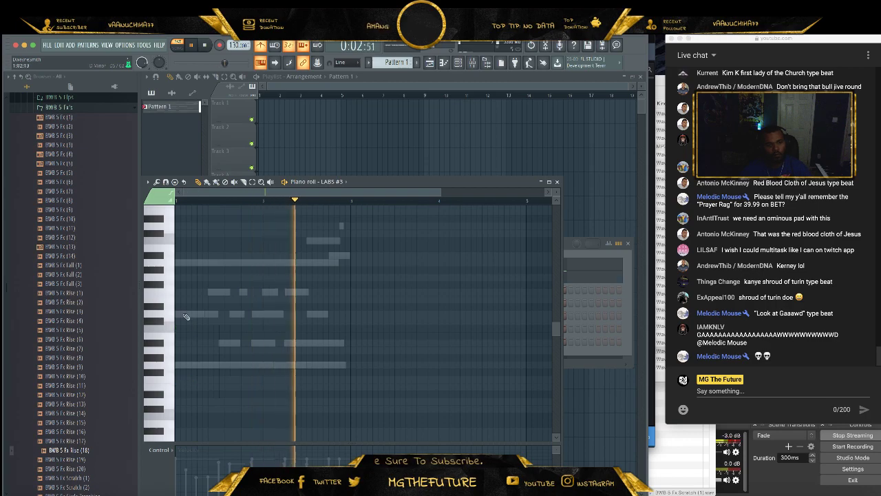
- Place a half-bar D4 note at the pattern start and a half-bar A#3 note at bar 2, lowering each by an octave
left_click(182, 314)
left_click(161, 317)
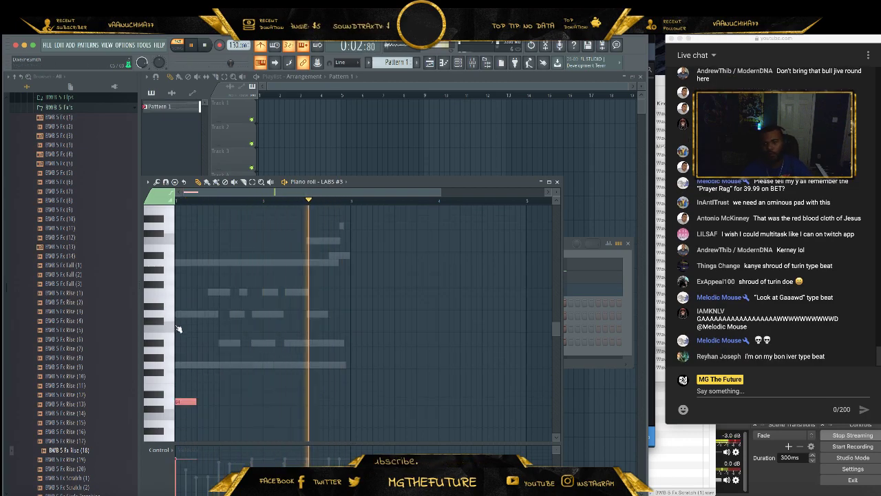
key("ctrl+Down")
left_click_drag(195, 401, 218, 401)
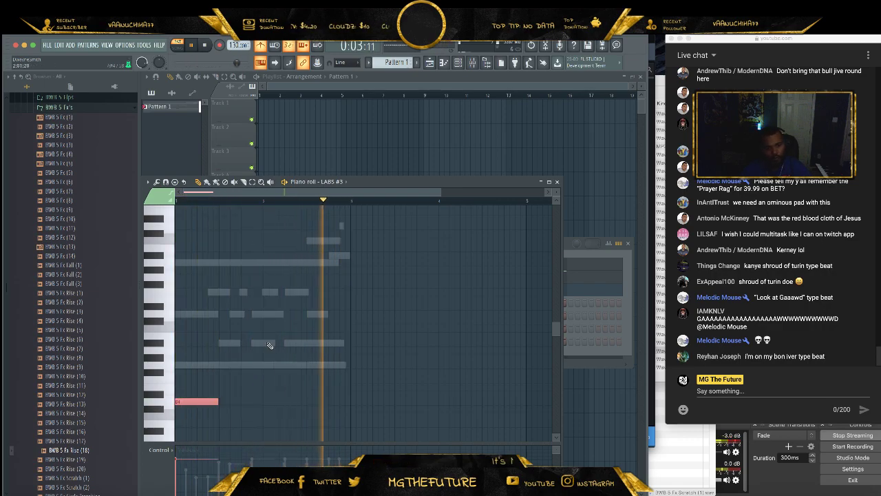
left_click_drag(304, 318, 286, 353)
key("ctrl+Down")
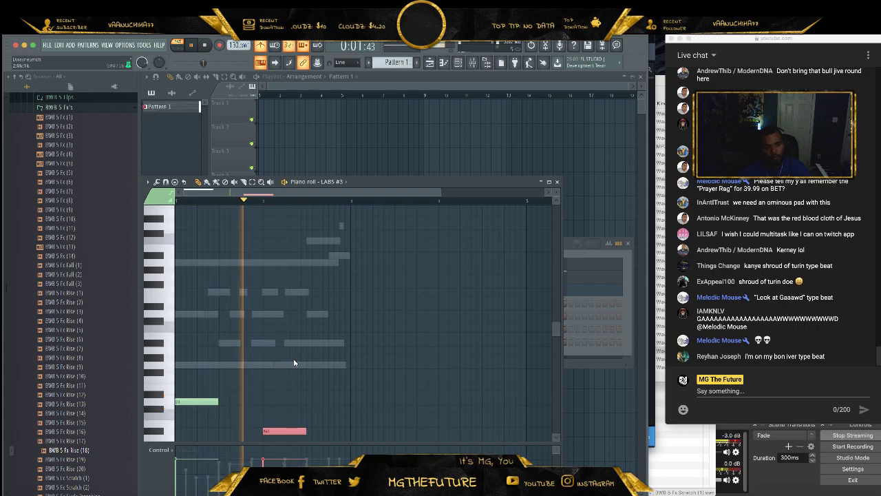
scroll(294, 363, "down", 3)
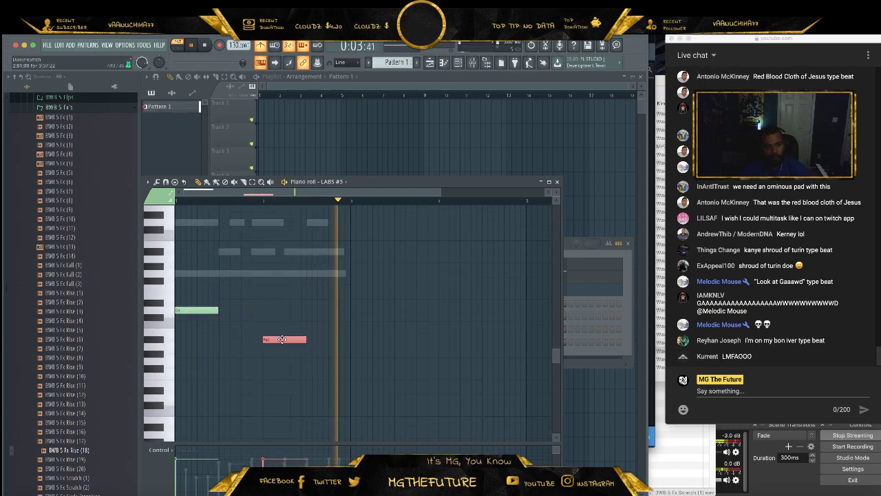
- Move the low A#3 note two steps earlier to start just before bar 2, and close the LABS #3 piano roll
left_click_drag(281, 339, 270, 340)
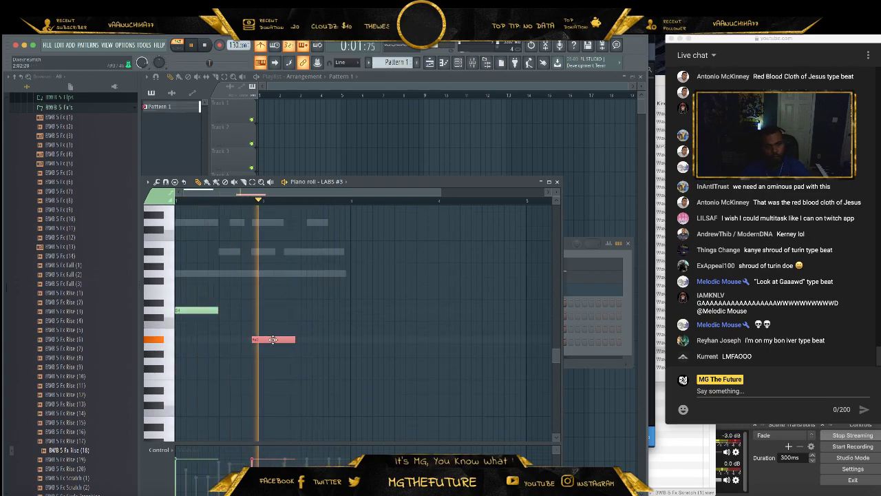
left_click_drag(350, 272, 189, 353)
left_click(556, 183)
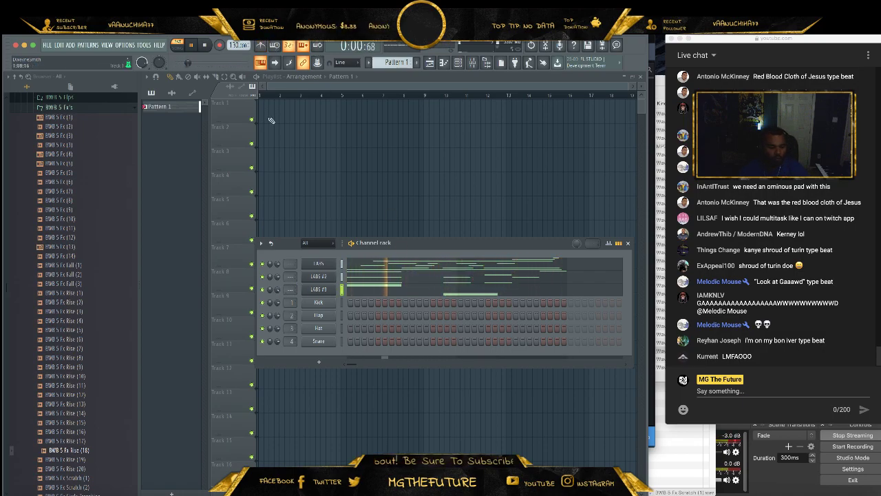
- Clone the LABS #2 Soft Piano channel and load Hand Bells from the Tuned Percussion category in the copy
right_click(327, 278)
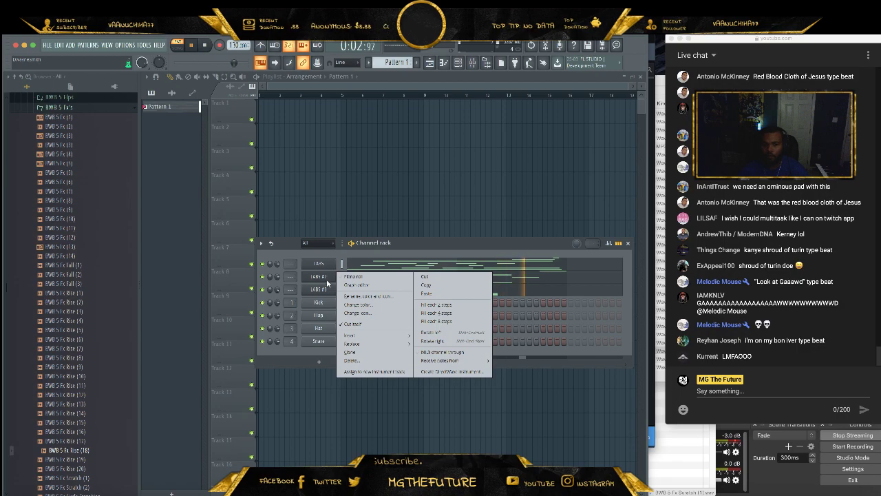
left_click(376, 354)
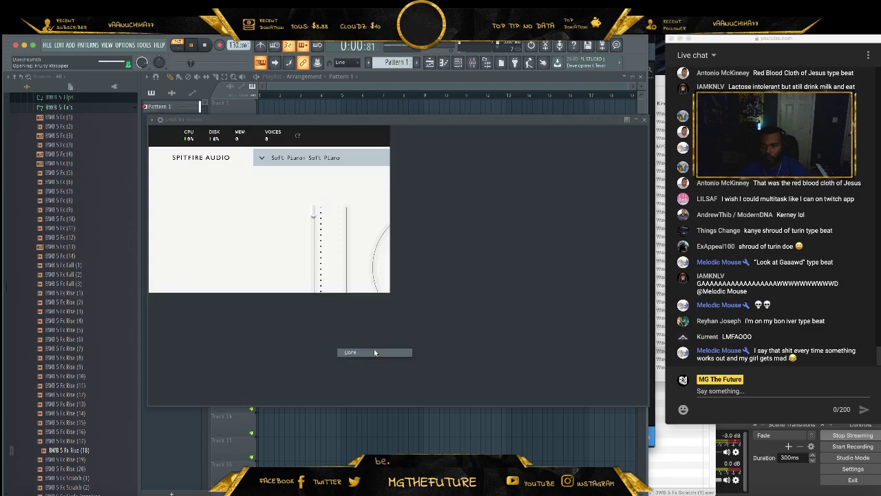
left_click(309, 157)
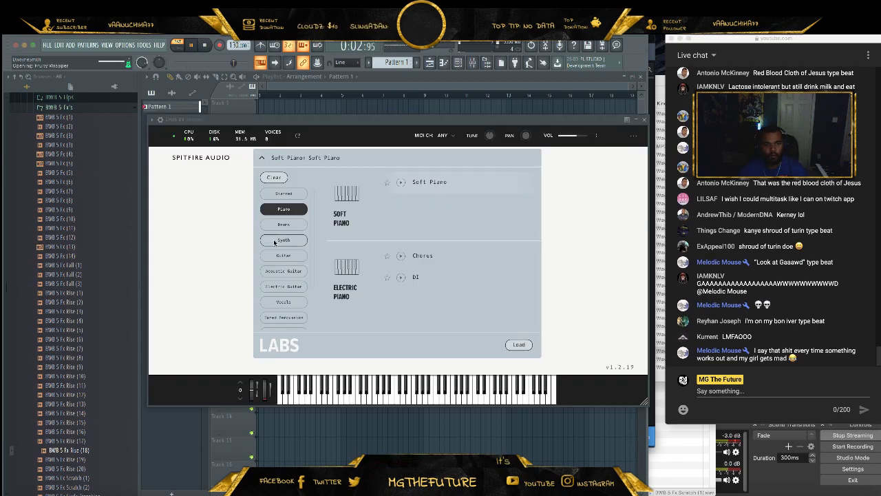
left_click(288, 212)
scroll(307, 293, "down", 1)
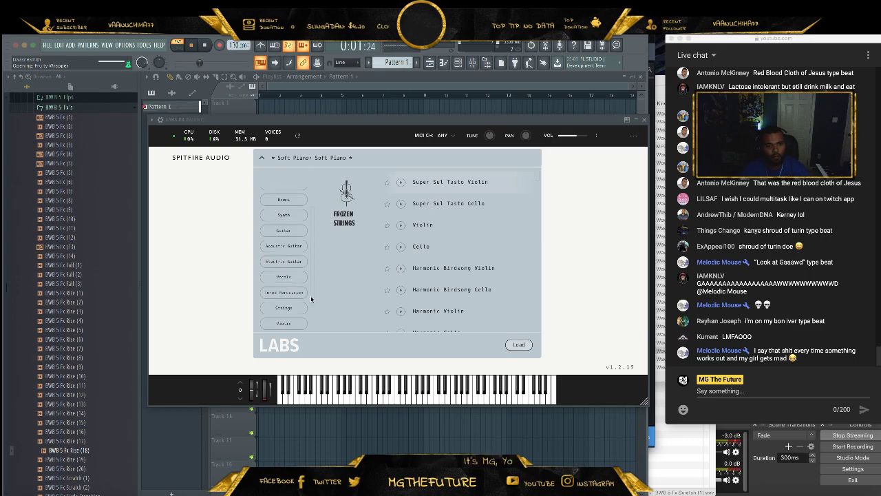
scroll(304, 294, "down", 1)
left_click(292, 274)
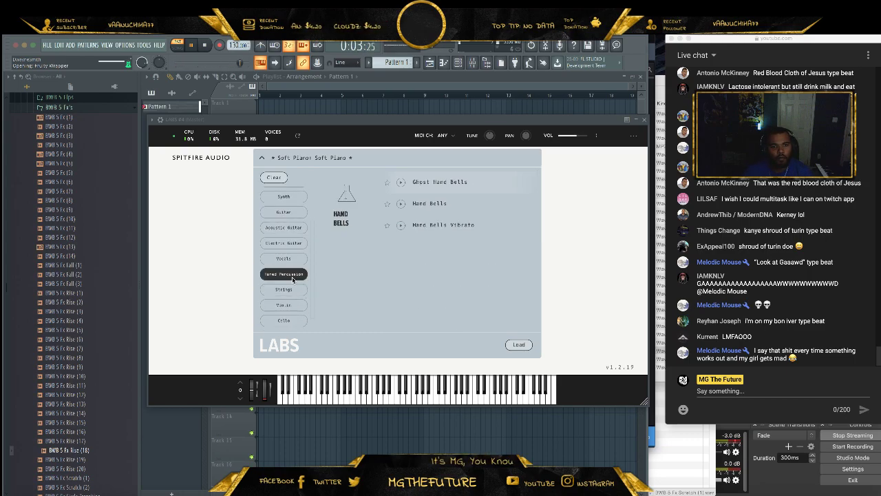
left_click(442, 202)
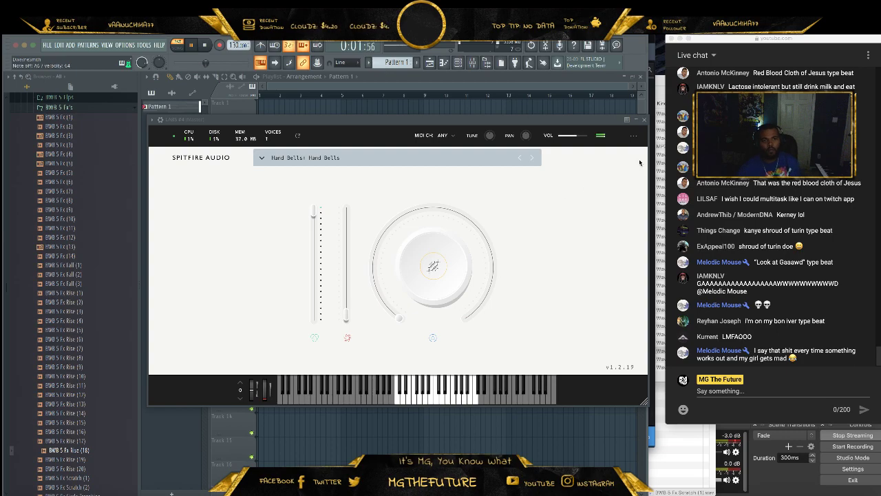
left_click(644, 120)
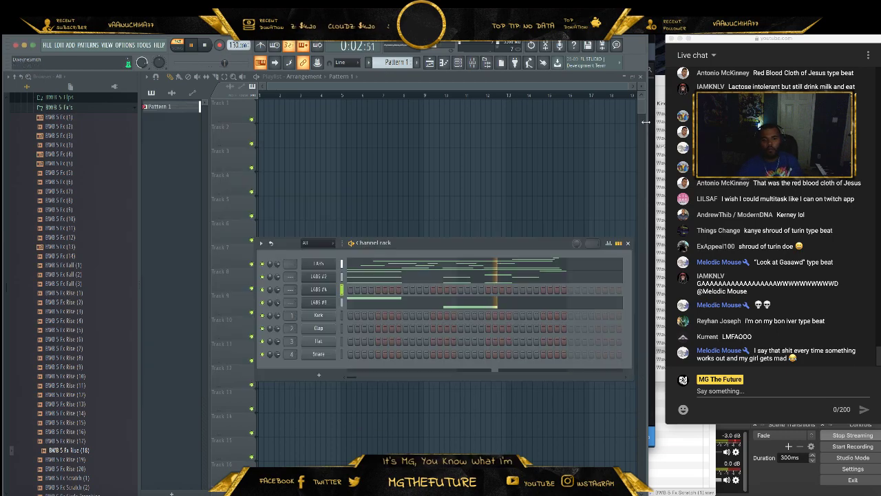
- Copy the Soft Piano notes into the LABS #4 channel and open them in the piano roll
left_click(344, 295)
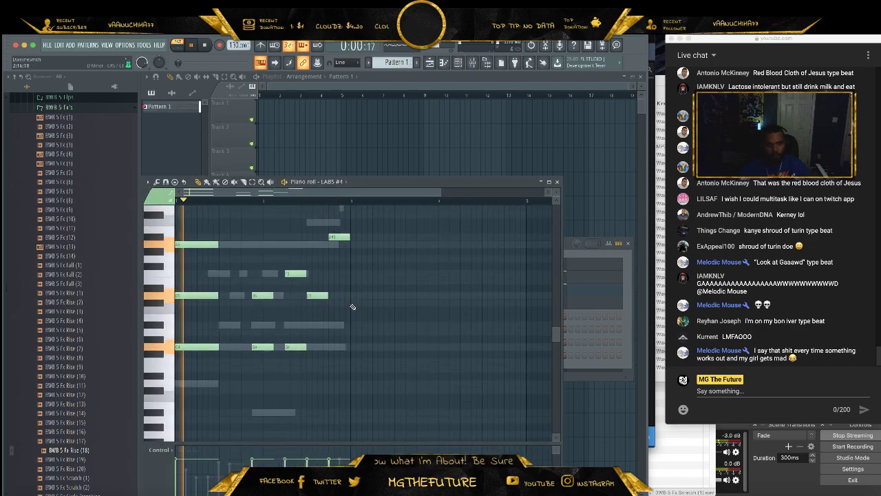
left_click(157, 182)
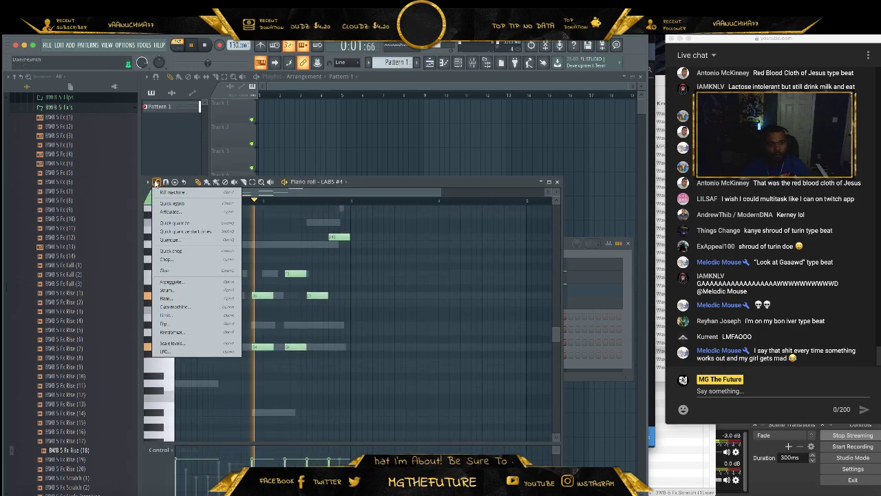
left_click(378, 276)
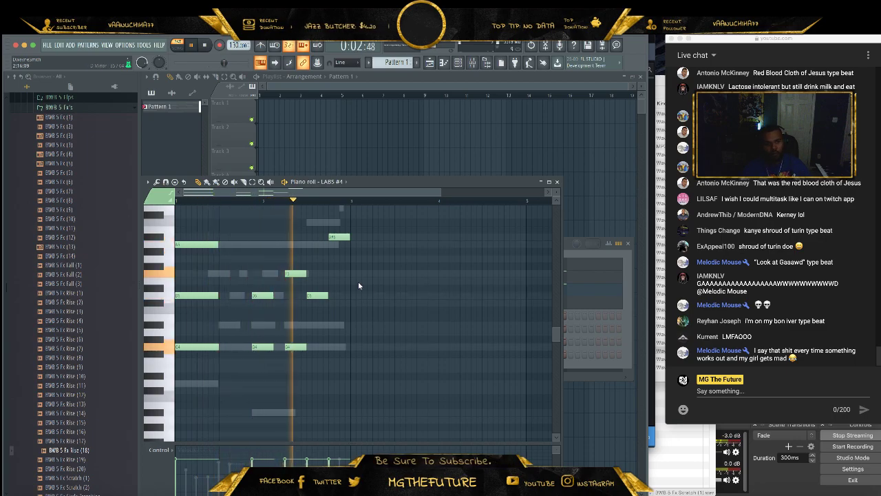
- Try A5 notes on top of the two later chords in LABS #4 and delete them again
scroll(358, 284, "up", 5)
scroll(369, 285, "down", 4)
left_click_drag(360, 349, 179, 267)
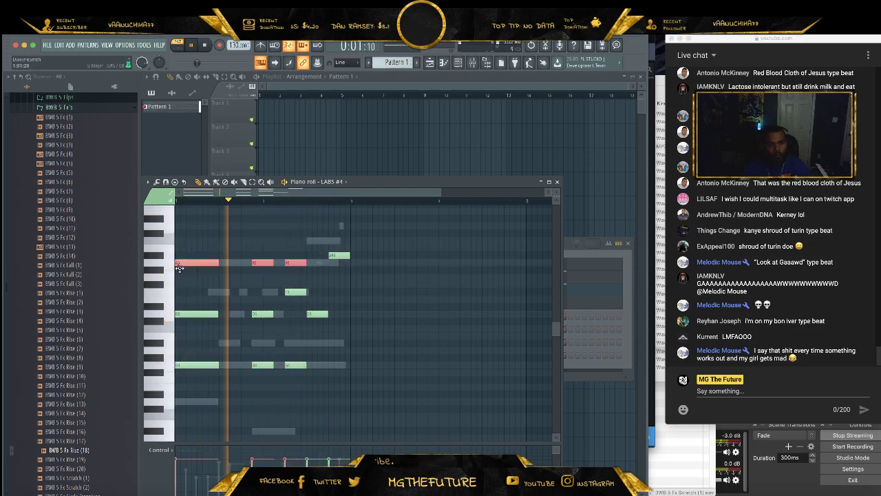
left_click(199, 245, "super")
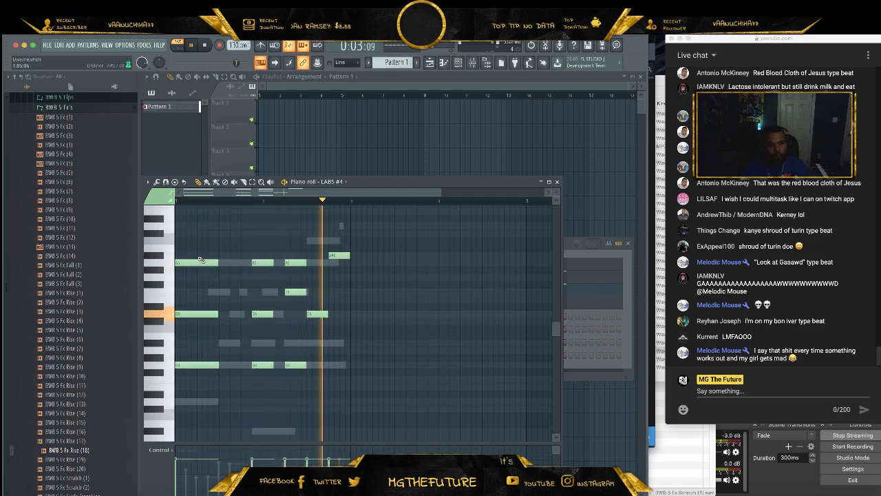
key("super+z")
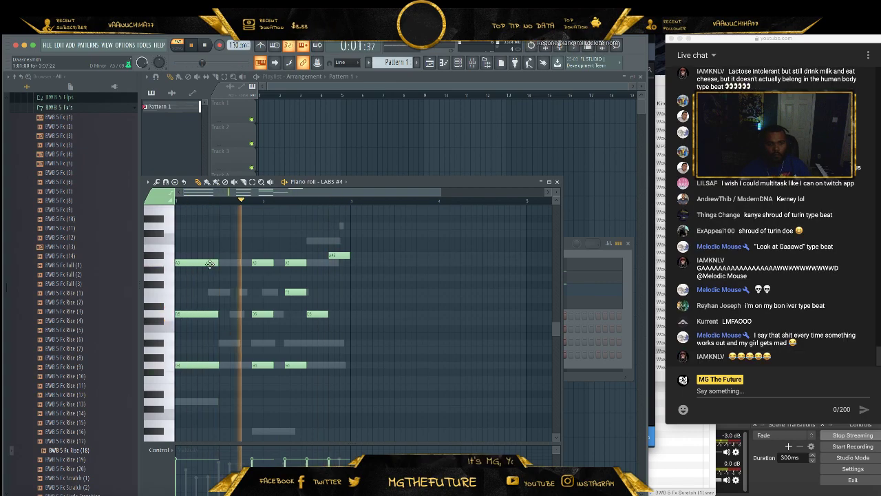
left_click_drag(229, 237, 184, 345)
left_click(202, 260)
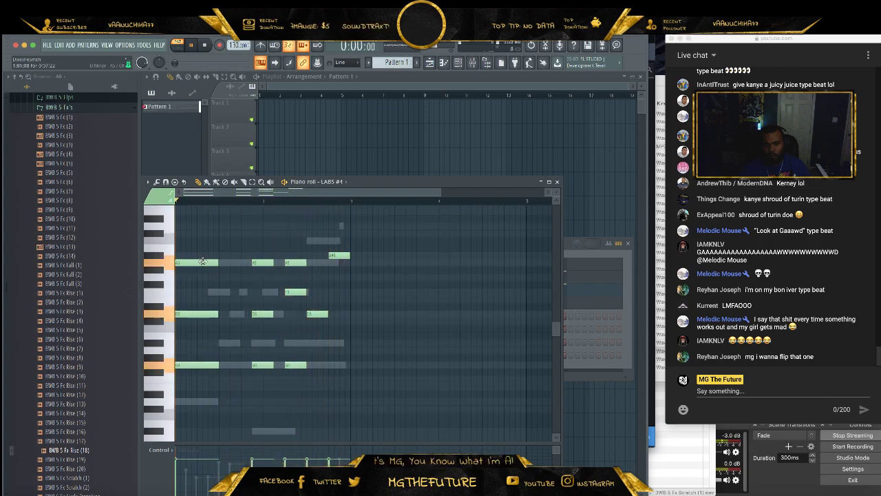
right_click(296, 263)
right_click(263, 262)
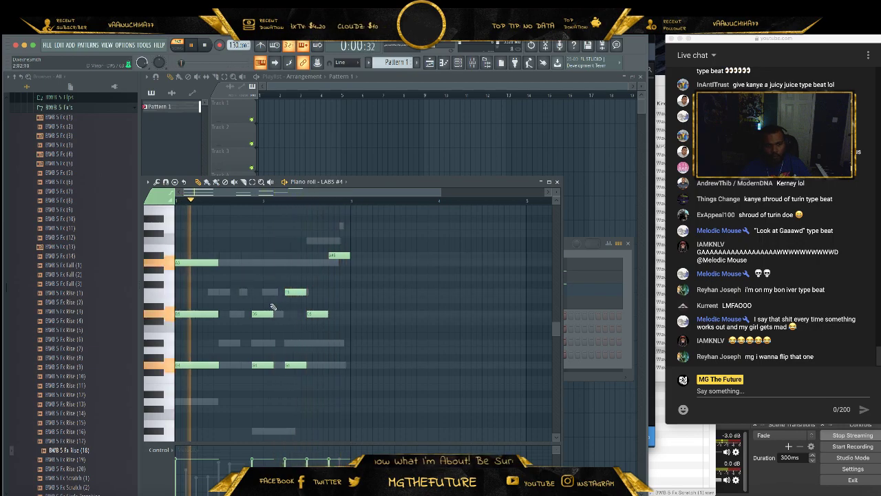
- Add an A5 note to the second chord and arpeggiate the first two chords with the Flip pattern and range 2
left_click(255, 265)
left_click_drag(294, 264, 176, 402)
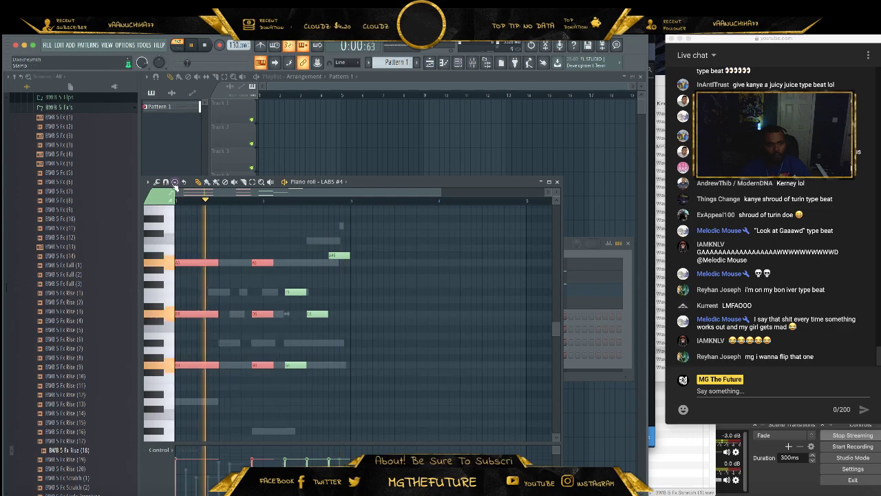
left_click(157, 182)
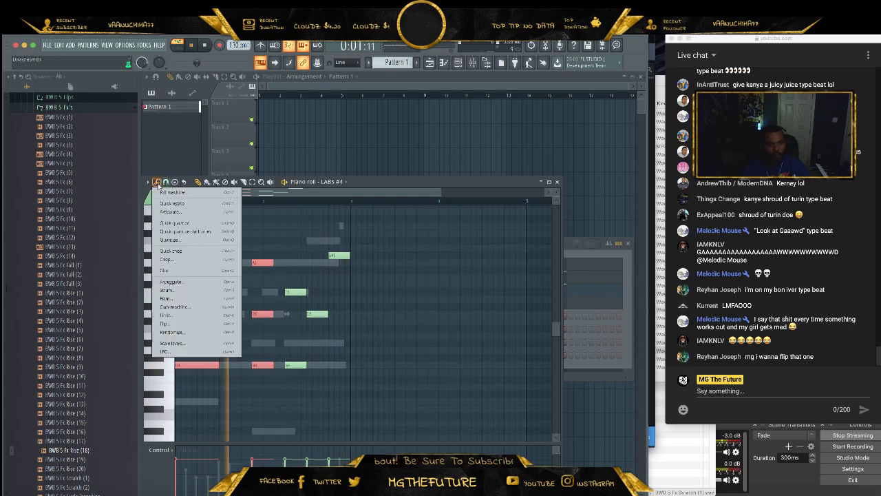
left_click(192, 282)
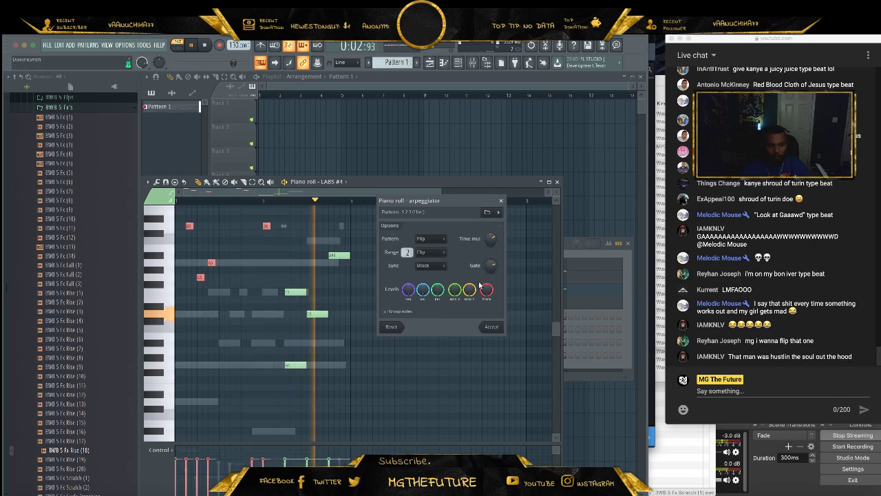
left_click(490, 326)
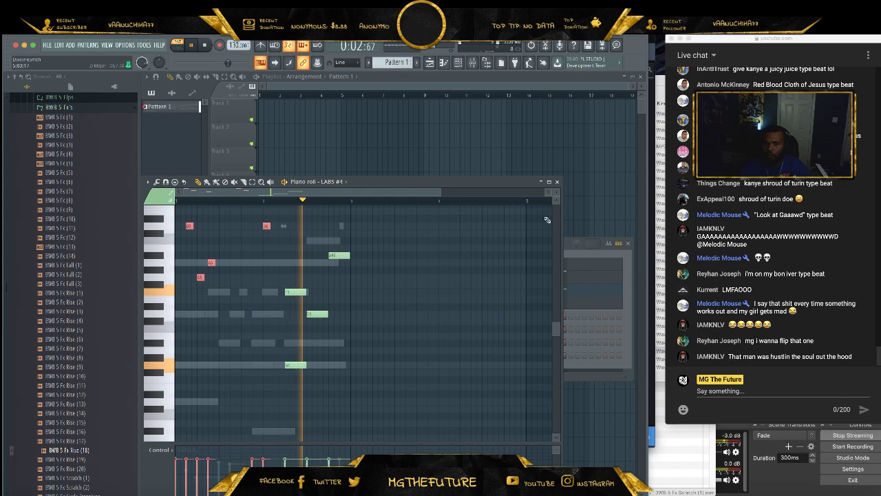
left_click(558, 183)
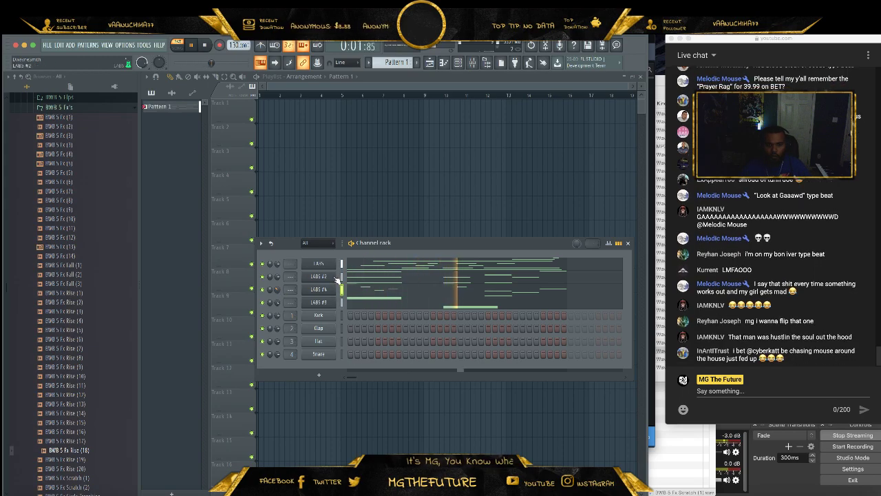
- Clone the LABS #3 Peel Guitar channel and load the Drums preset from the Drums category in the copy
right_click(323, 305)
left_click(378, 375)
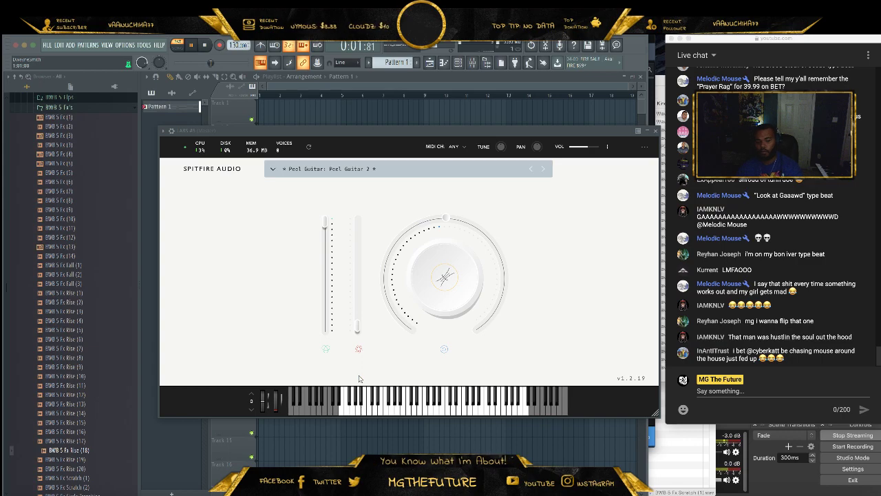
left_click(273, 170)
scroll(289, 240, "down", 2)
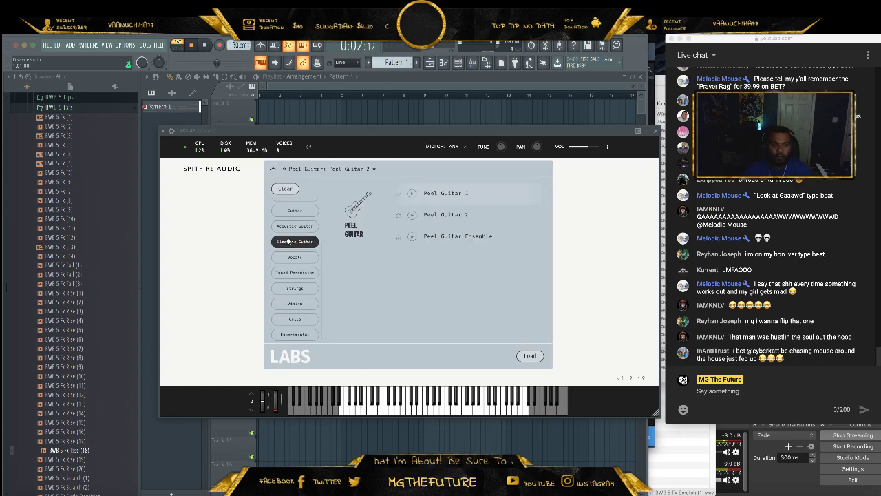
scroll(295, 256, "up", 2)
left_click(307, 239)
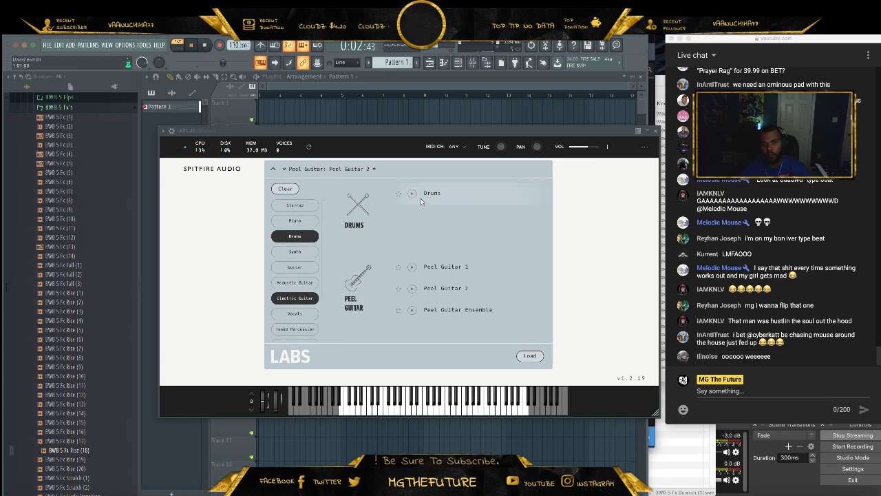
double_click(429, 196)
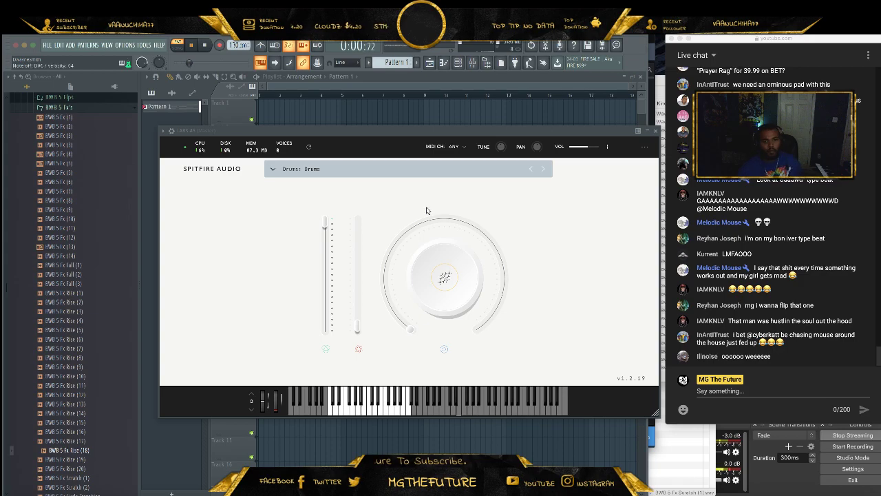
left_click(654, 131)
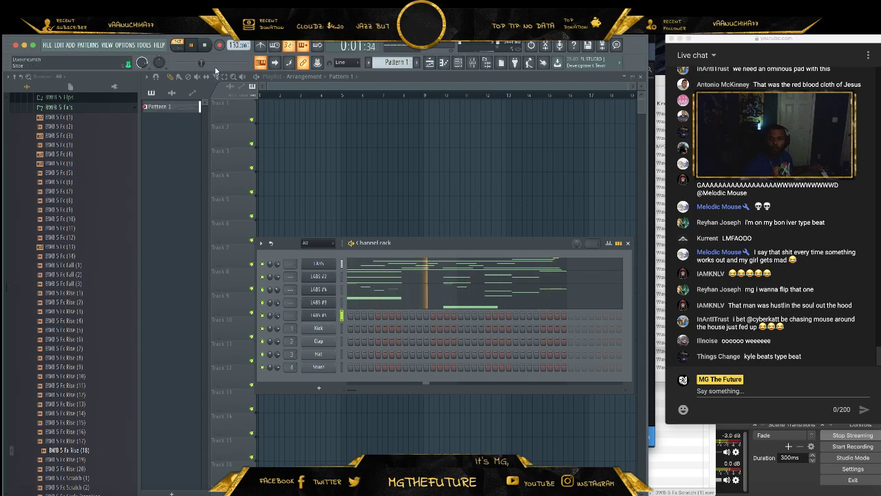
- Record a drum part live into the LABS #5 channel over the looping pattern and turn recording off
left_click(202, 45)
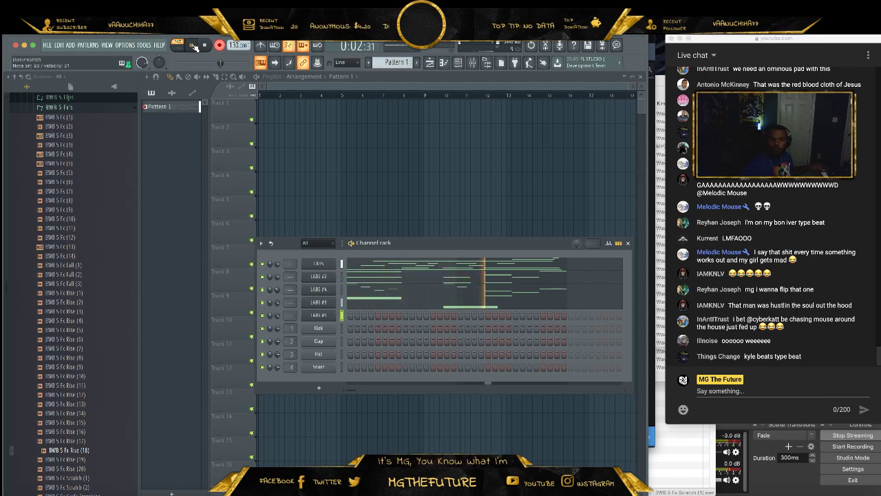
left_click(221, 48)
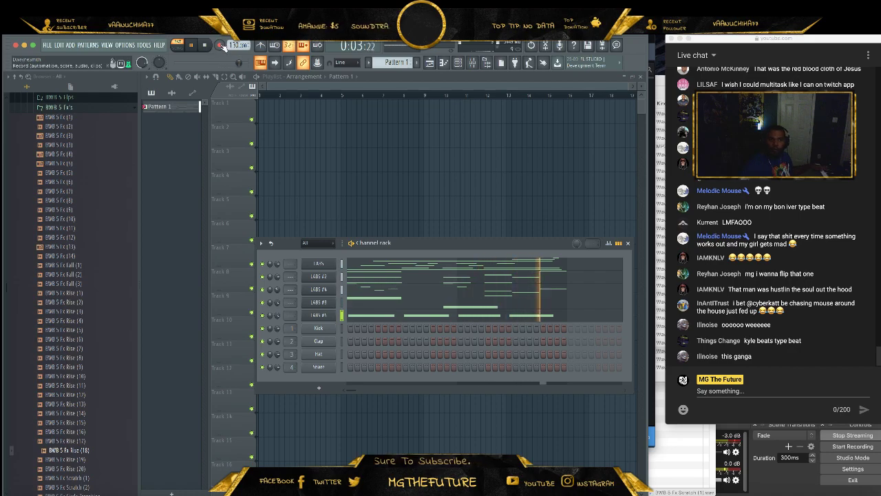
left_click(205, 47)
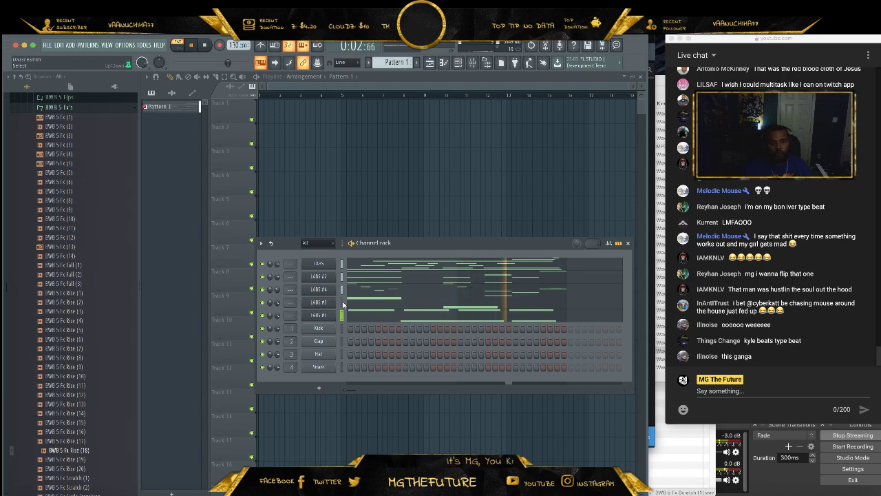
- Rename the LABS #3 channel as DRUM
left_click(318, 303)
left_click(397, 323)
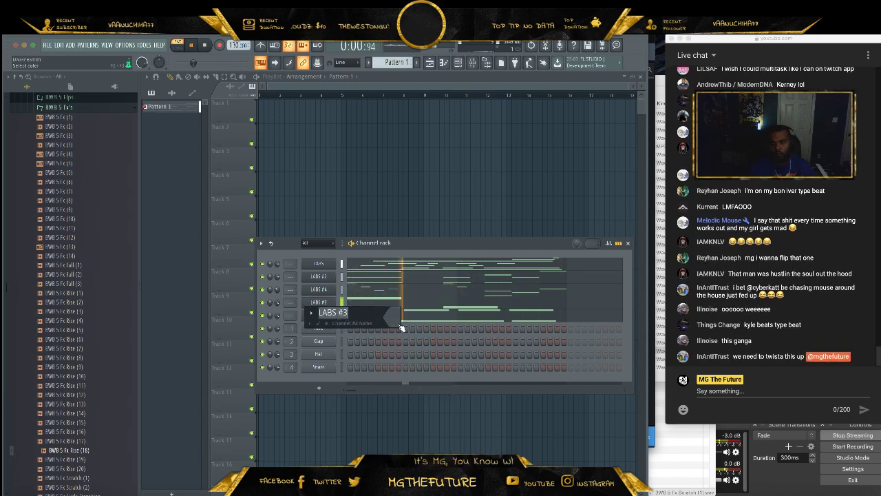
type("DRUM")
key("Return")
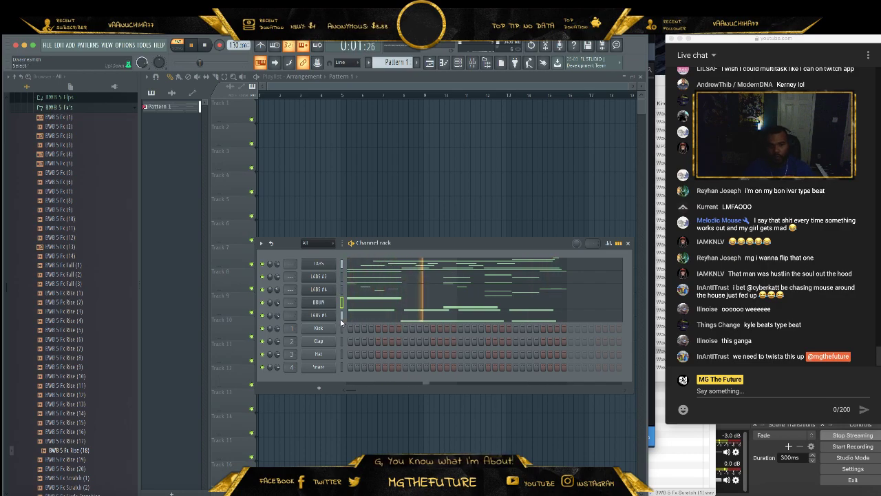
- Solo the LABS #5 channel and rename it DRUMS
right_click(267, 321)
left_click(269, 324)
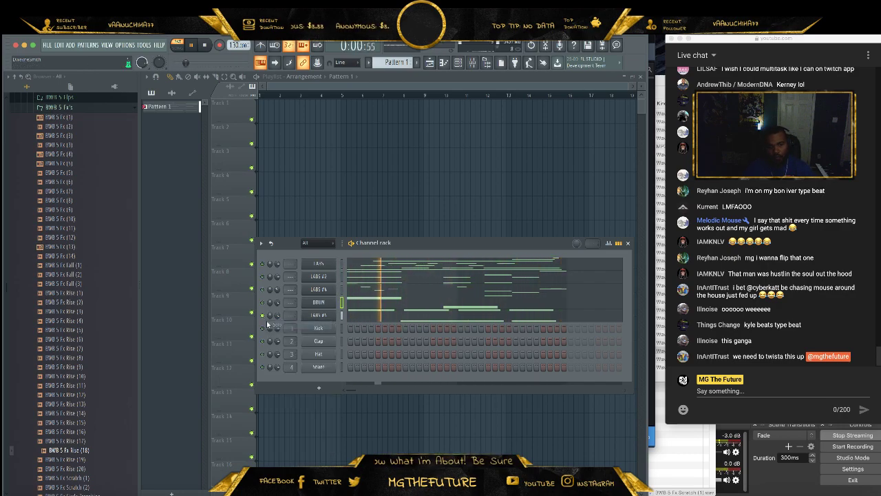
right_click(321, 317)
left_click(358, 339)
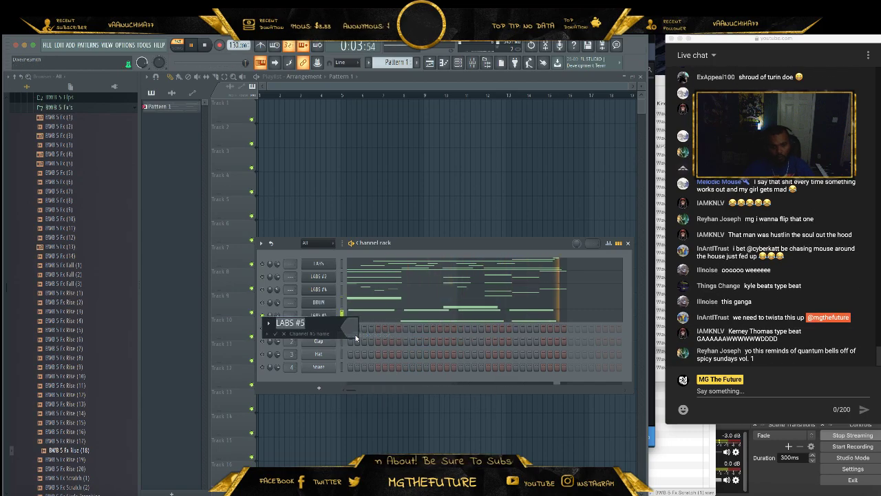
type("DRUMS")
key("Return")
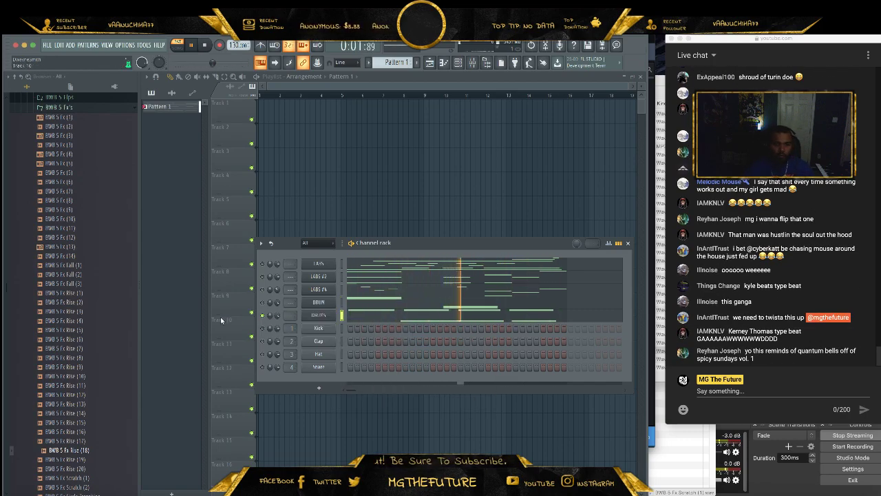
- Unsolo the DRUMS channel and mute the LABS #4 and LABS #2 channels
right_click(263, 314)
left_click(275, 321)
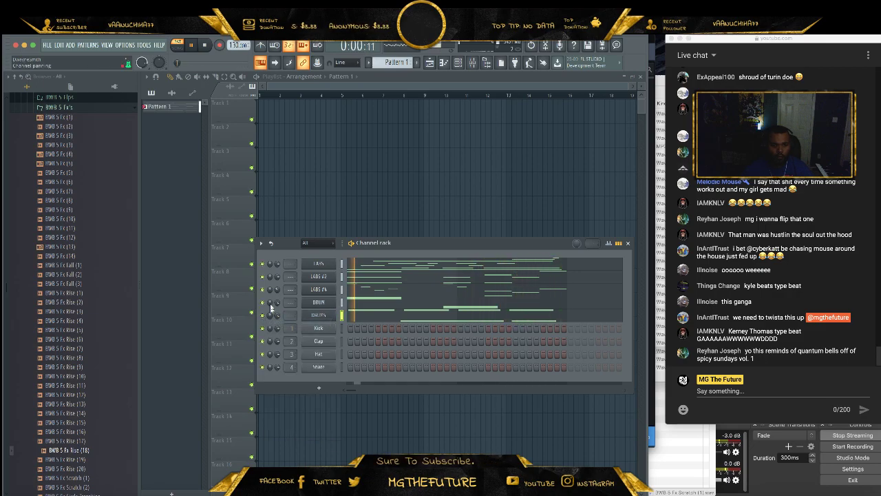
left_click(262, 290)
left_click(262, 277)
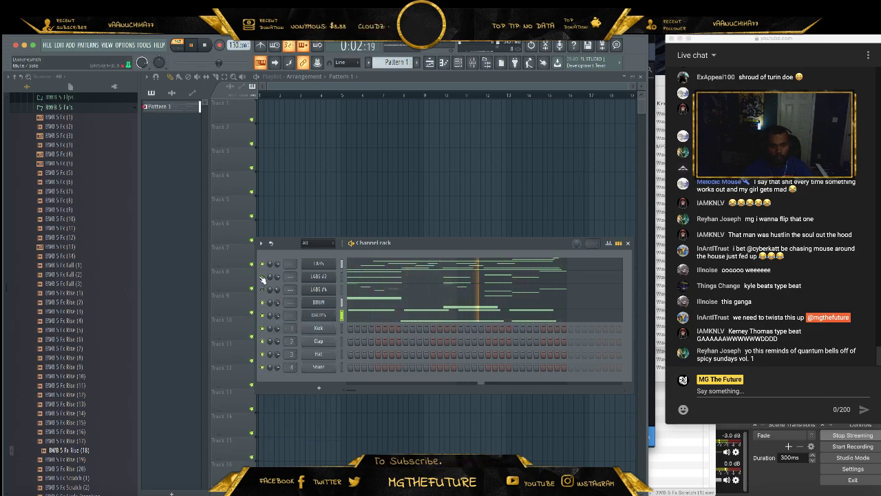
- Rename the DRUM channel as BASS
right_click(304, 300)
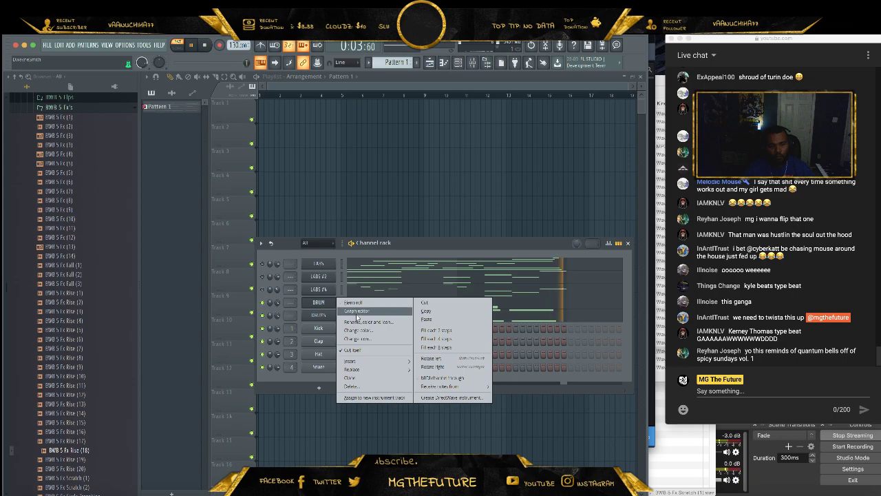
left_click(375, 327)
type("BASS")
key("Return")
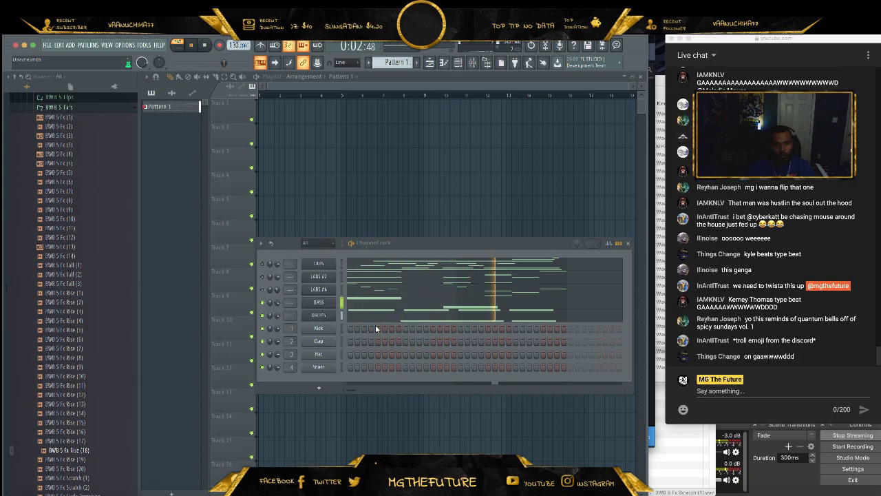
- Rename the LABS #4 channel as BELLS
right_click(319, 289)
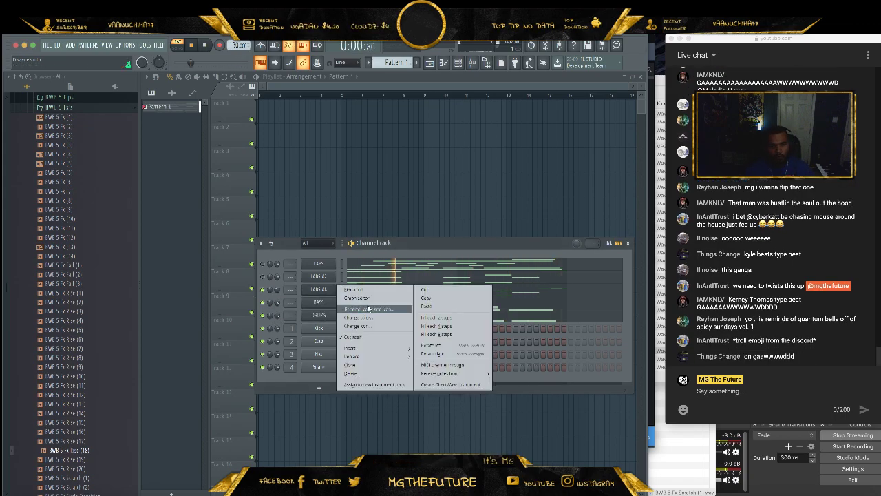
left_click(368, 310)
type("BELLS")
key("Return")
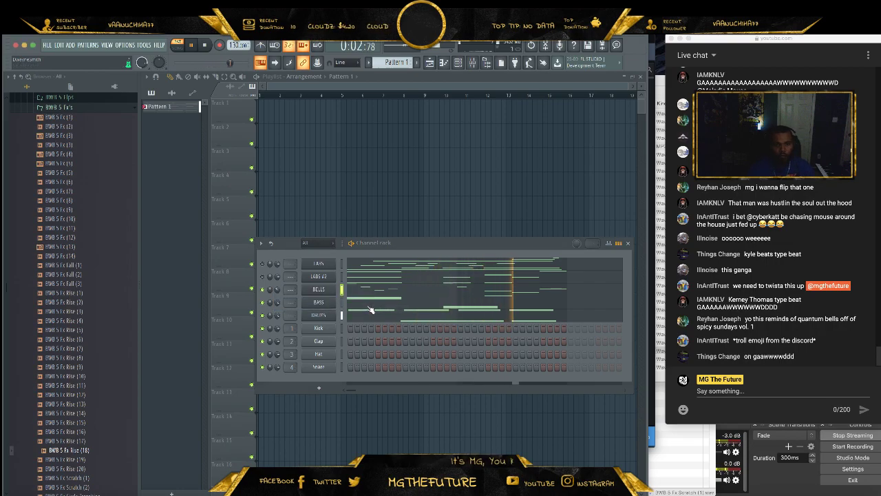
- Rename the LABS #2 channel as PIANO
right_click(319, 276)
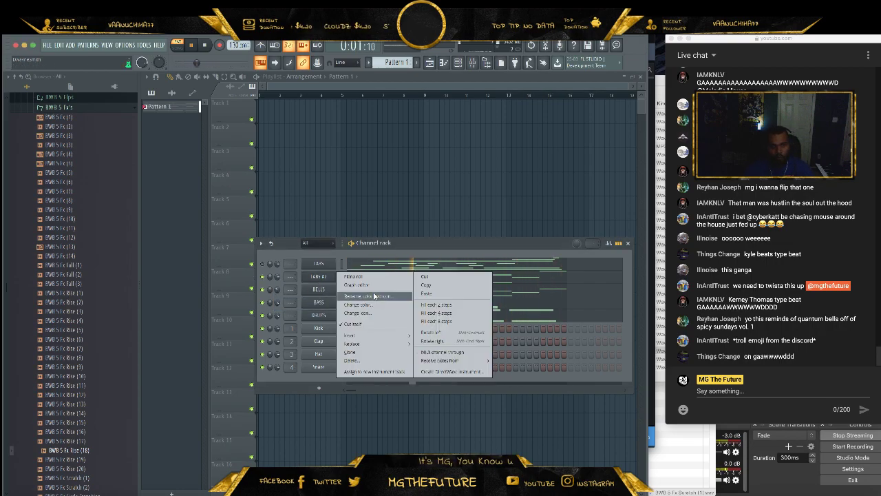
left_click(376, 296)
type("PIANO")
key("Return")
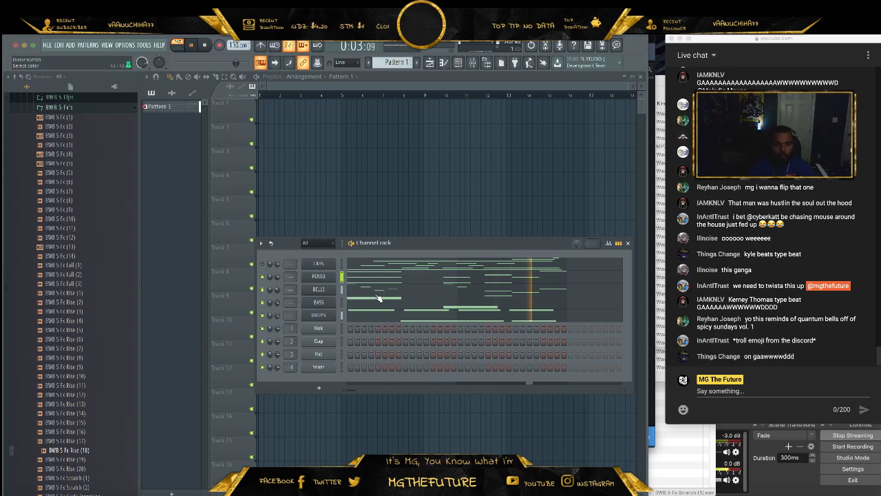
- Rename the first LABS channel as GTR
right_click(330, 264)
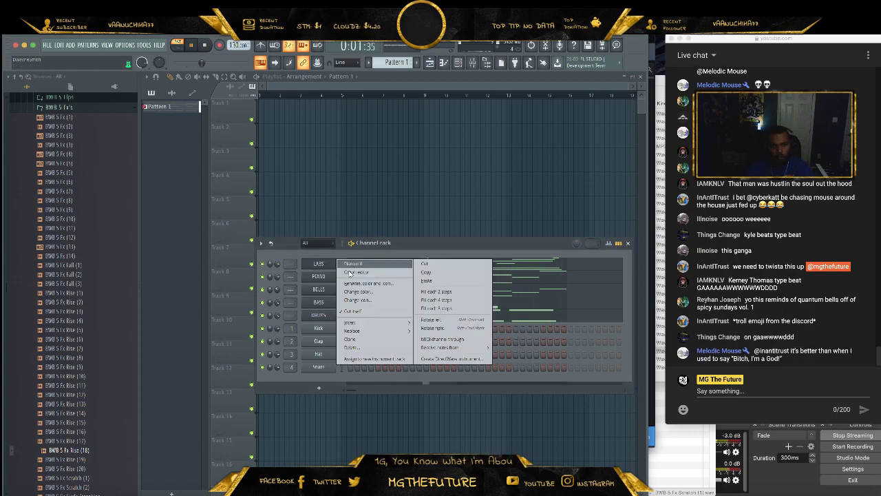
left_click(364, 283)
type("GTR")
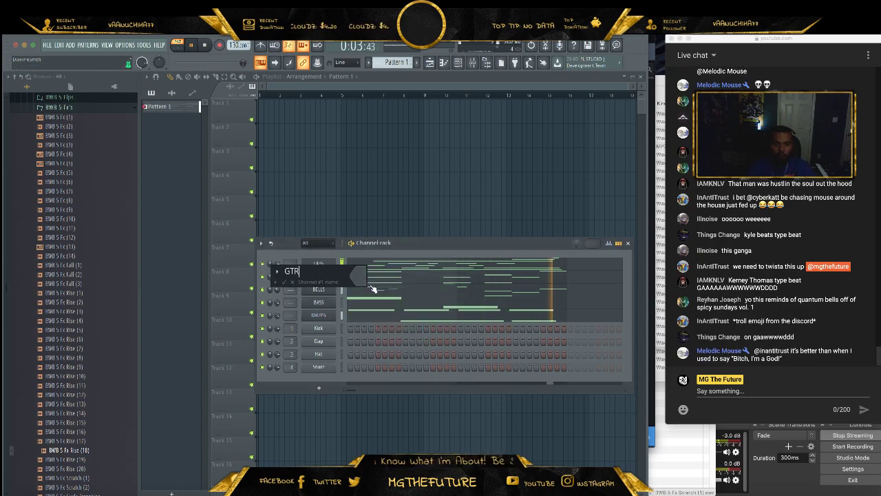
key("Return")
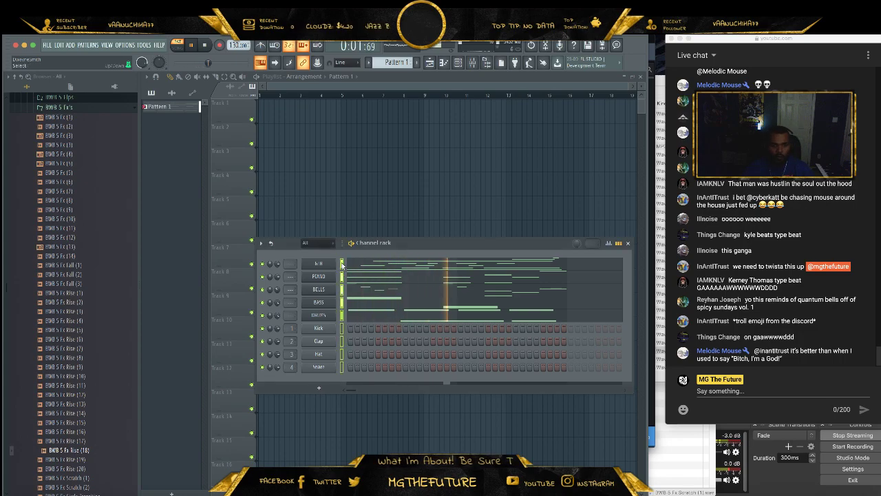
- Color the selected GTR, PIANO, BELLS, BASS and DRUMS channels with a green-to-blue gradient
left_click(261, 243)
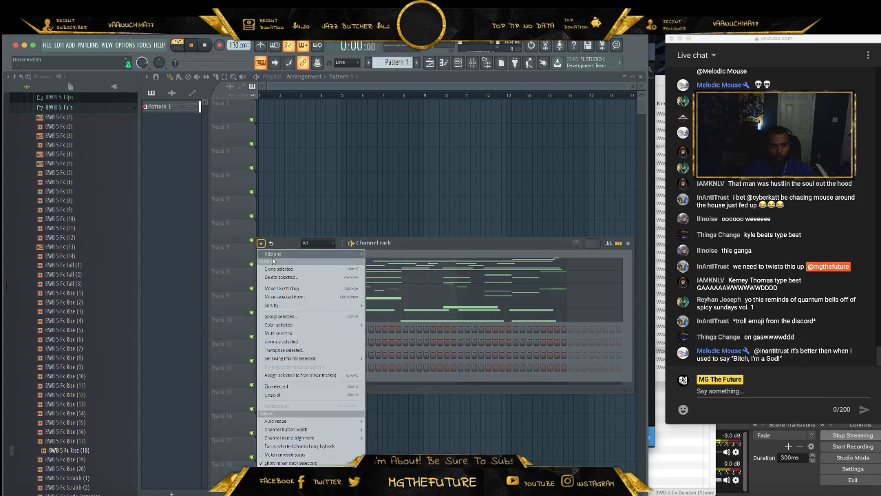
mouse_move(298, 329)
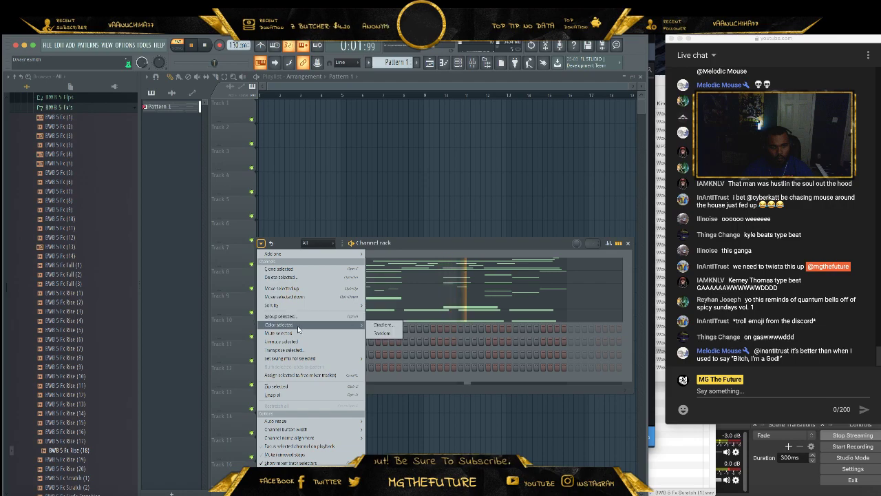
left_click(373, 325)
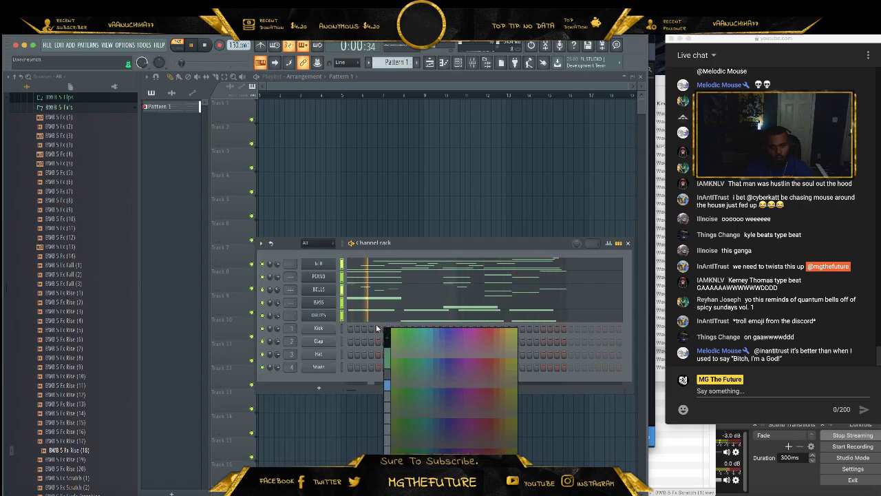
left_click(389, 361)
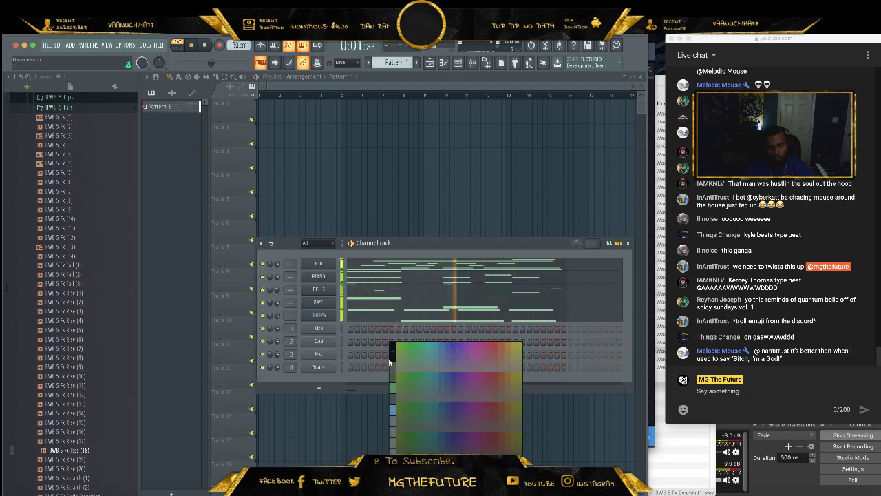
left_click(390, 405)
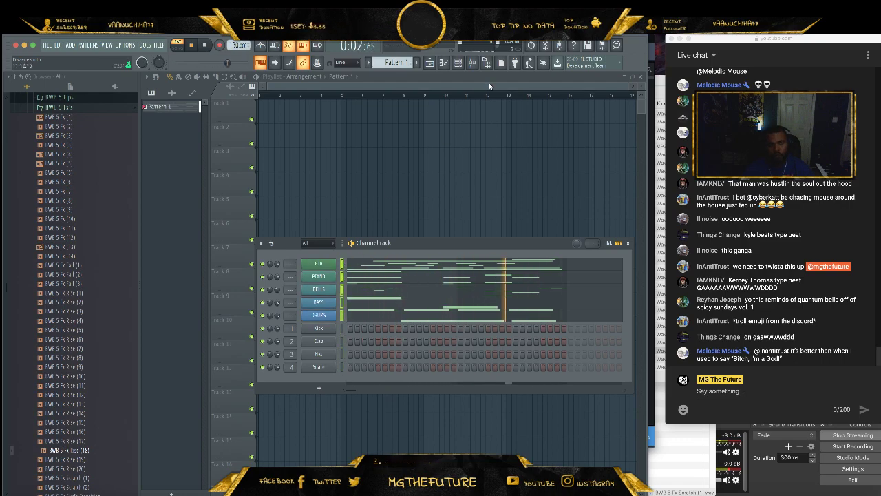
- Open the mixer and route the selected channels to consecutive tracks starting from Insert 9
key("F9")
left_click(455, 194)
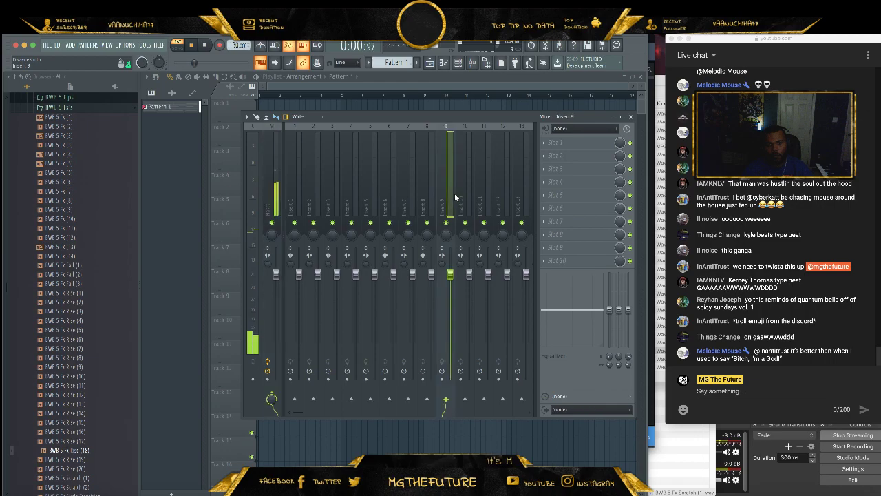
right_click(456, 194)
left_click(449, 196)
right_click(446, 197)
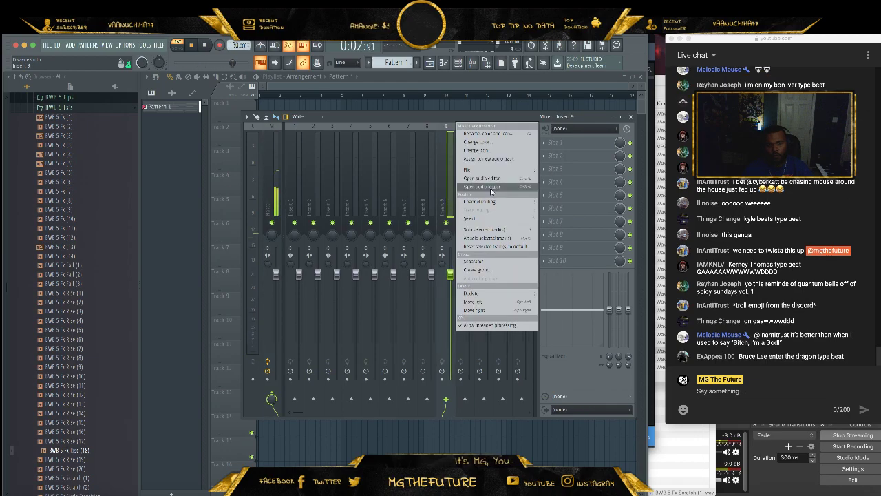
mouse_move(514, 203)
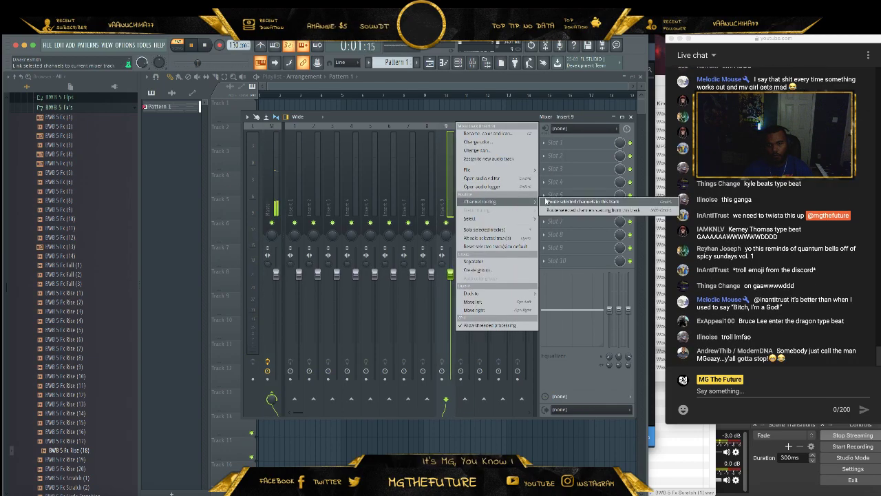
left_click(570, 204)
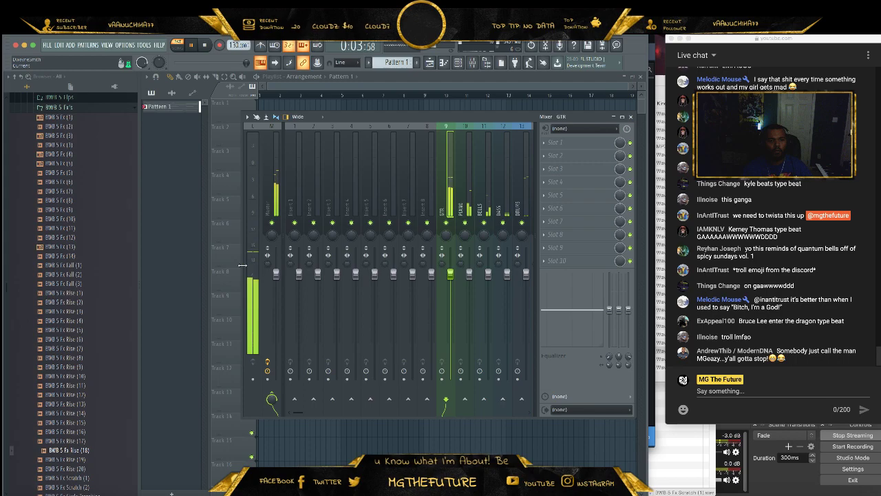
- Widen the mixer and route the GTR, PIANO, BELLS, BASS and DRUMS tracks to Insert 14 instead of the Master
left_click_drag(236, 265, 141, 265)
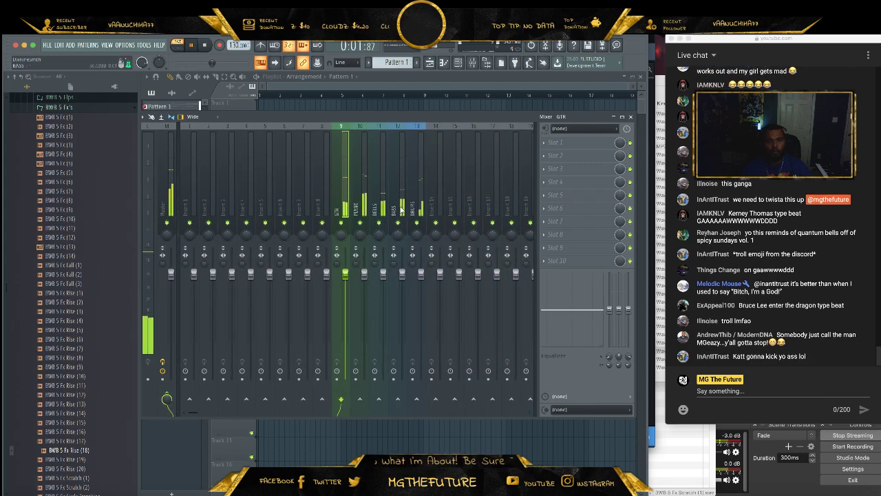
left_click(435, 399)
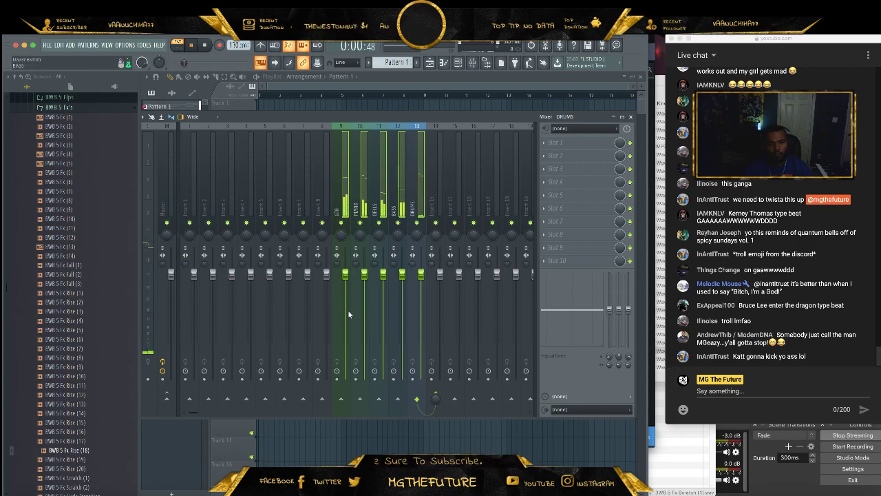
- Examine the routing of Insert 14, the five instrument tracks and the Master, including the Master's output options
left_click(435, 203)
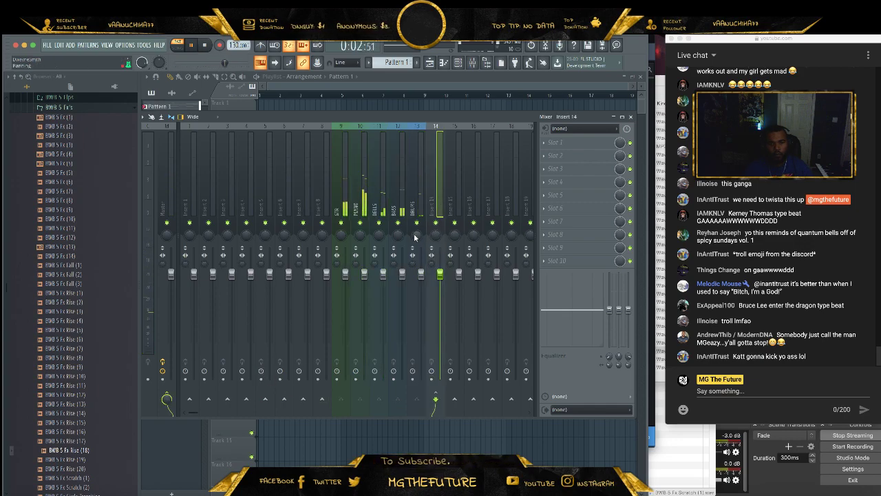
left_click(415, 207)
left_click(398, 206)
left_click(377, 203)
left_click(360, 203)
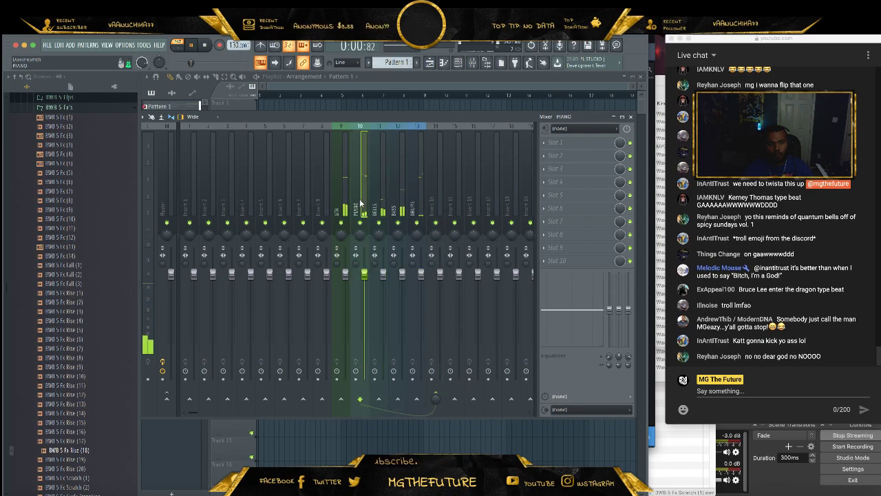
left_click(341, 206)
left_click(168, 201)
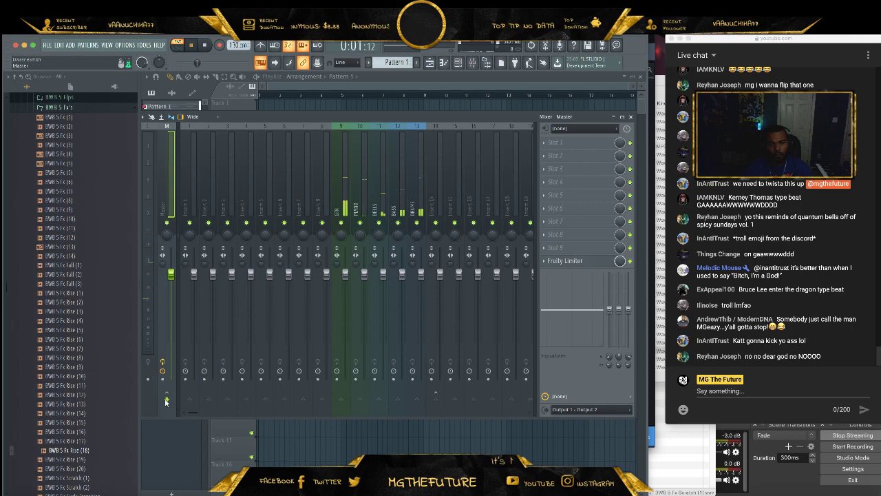
left_click(184, 201)
left_click(170, 203)
left_click(184, 201)
left_click(174, 198)
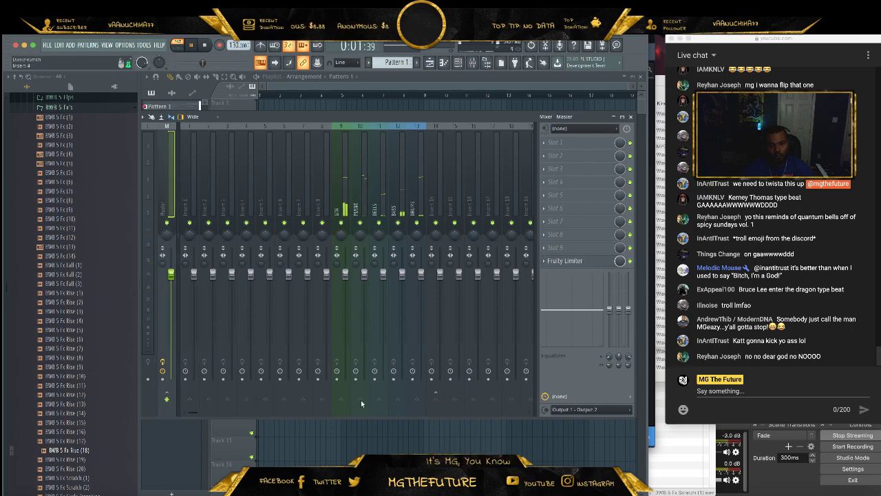
left_click(580, 409)
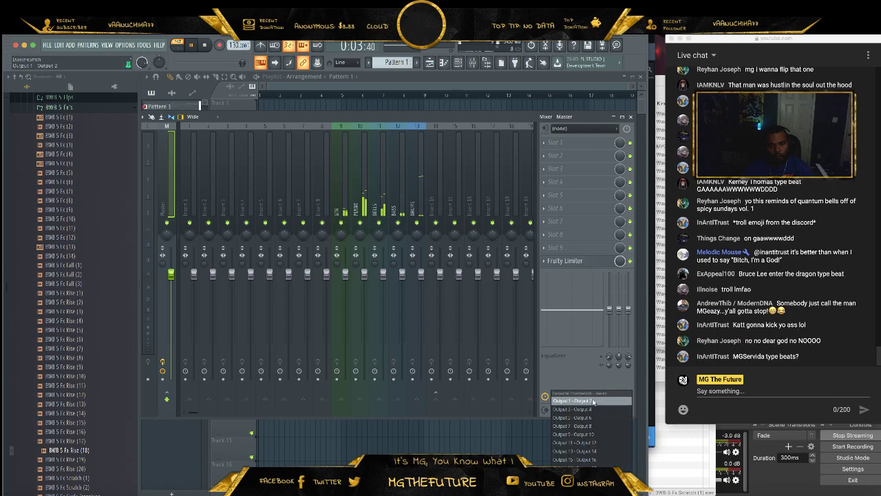
left_click(580, 409)
- Restore the GTR track's route to the Master and also send the track to Insert 14
left_click(204, 189)
left_click_drag(203, 189, 340, 191)
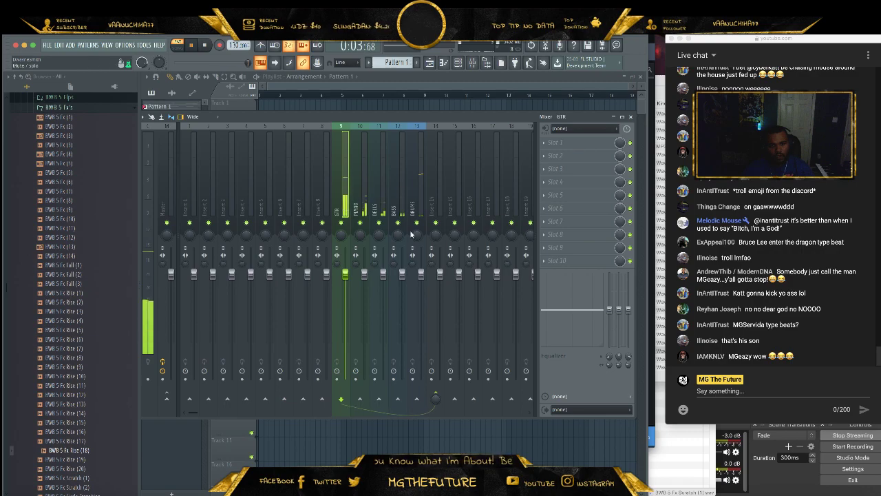
left_click(435, 397)
left_click(167, 398)
left_click(417, 398)
left_click(422, 397)
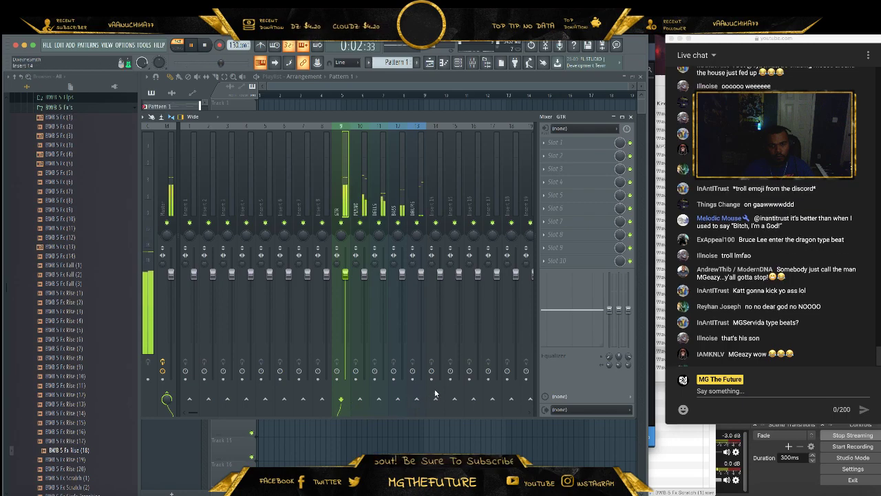
left_click(435, 399)
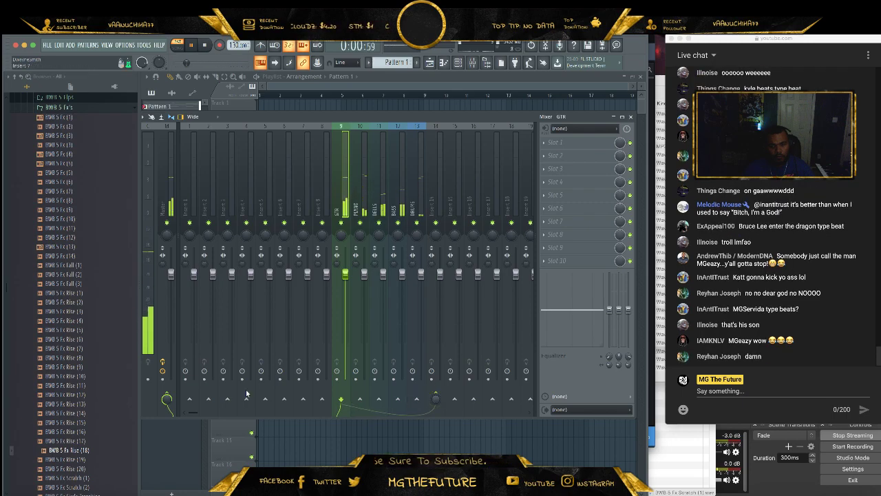
- Compare the routing of Insert 14 with unused mixer tracks and send Insert 8 to Insert 14
left_click(435, 194)
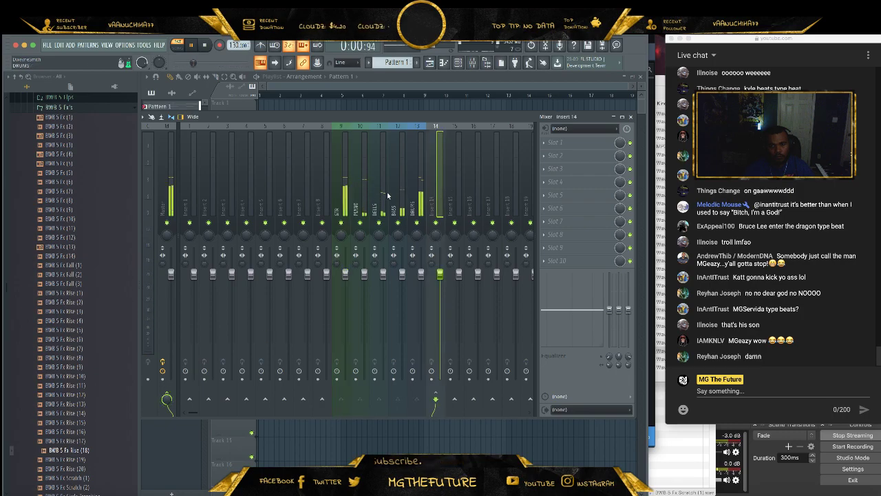
left_click(317, 199)
left_click(283, 197)
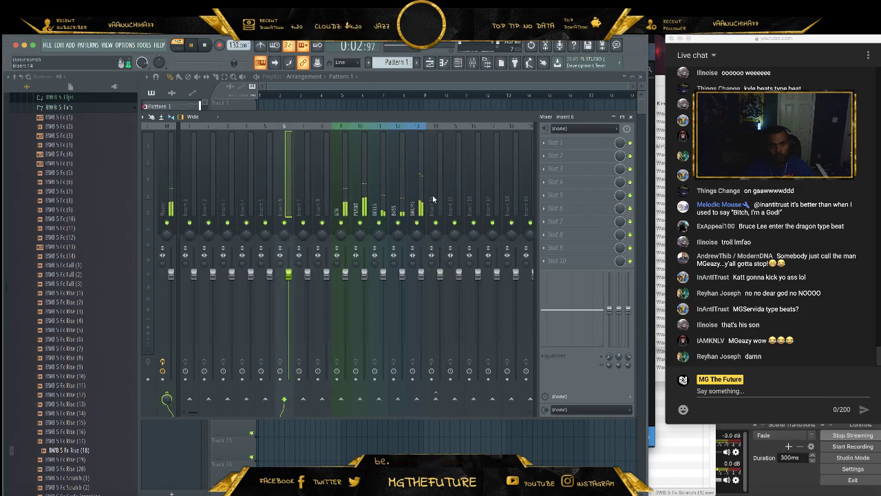
left_click(435, 193)
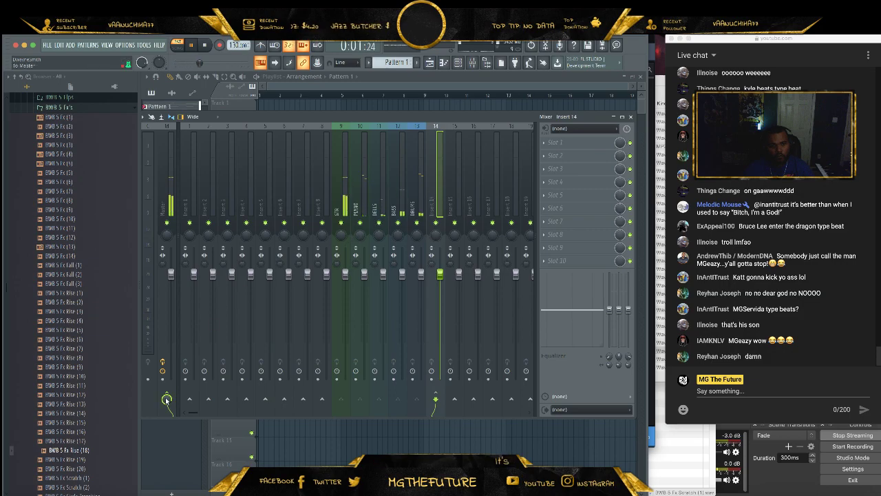
left_click(325, 241)
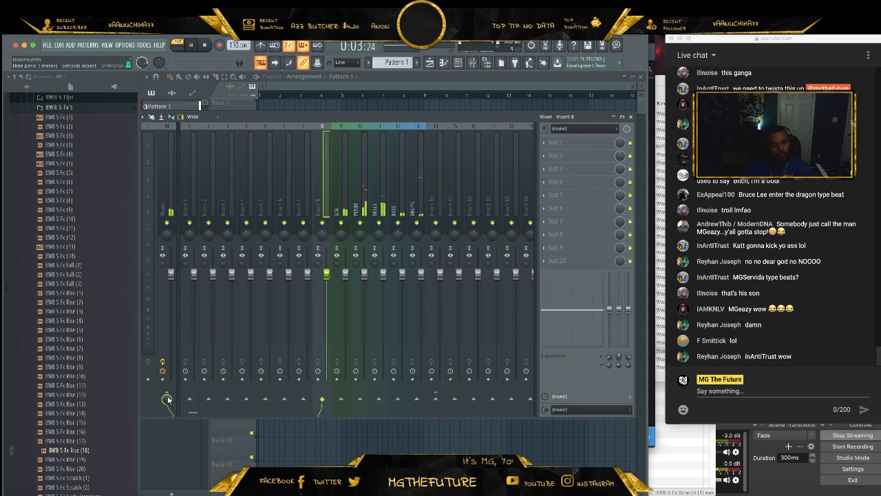
left_click(435, 399)
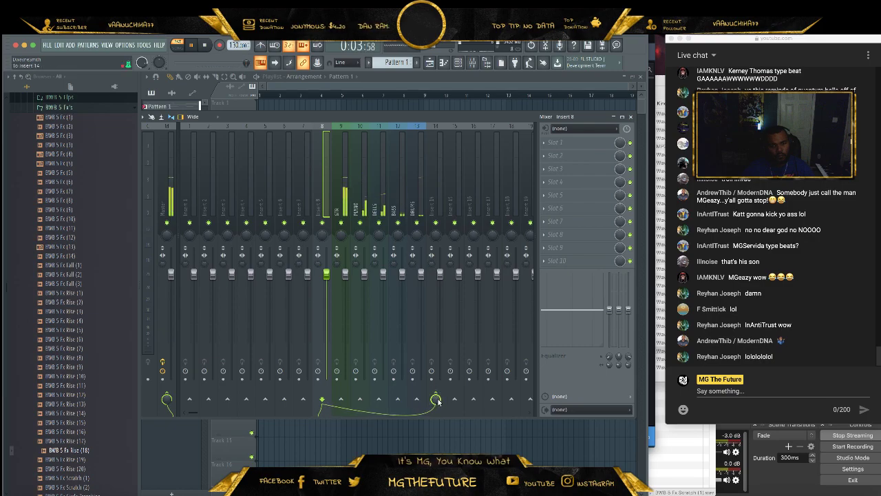
- Clear Insert 8's sends to Inserts 14 and 15, and route the GTR track only to Insert 14
left_click(454, 399)
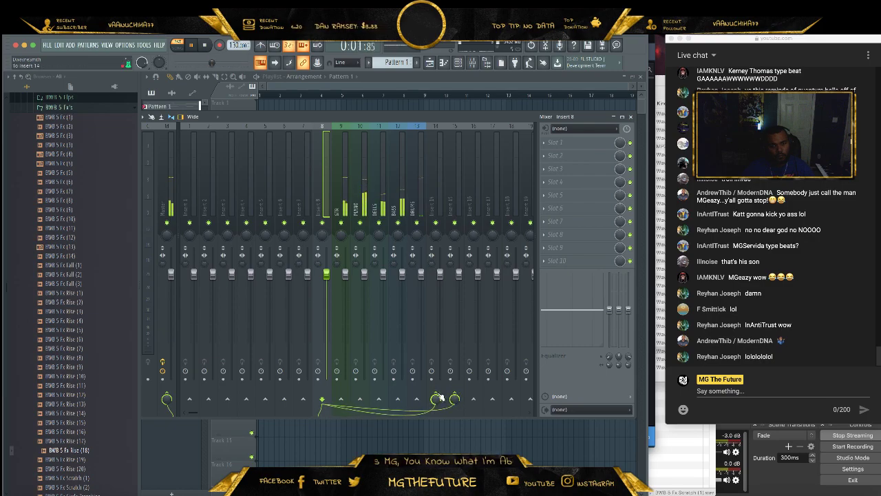
left_click(454, 398)
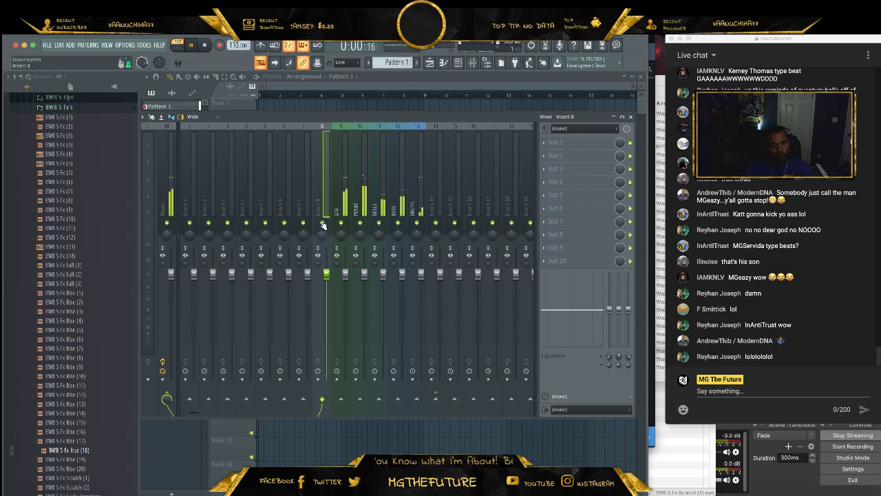
left_click(339, 205)
left_click(436, 398)
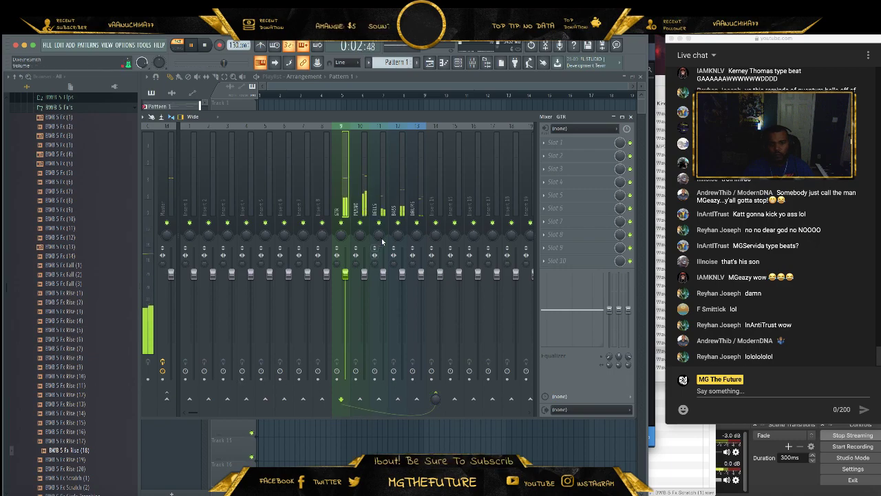
- Turn up the send levels from the GTR, PIANO, BELLS, BASS and DRUMS tracks into Insert 14
left_click(421, 205)
left_click(434, 201)
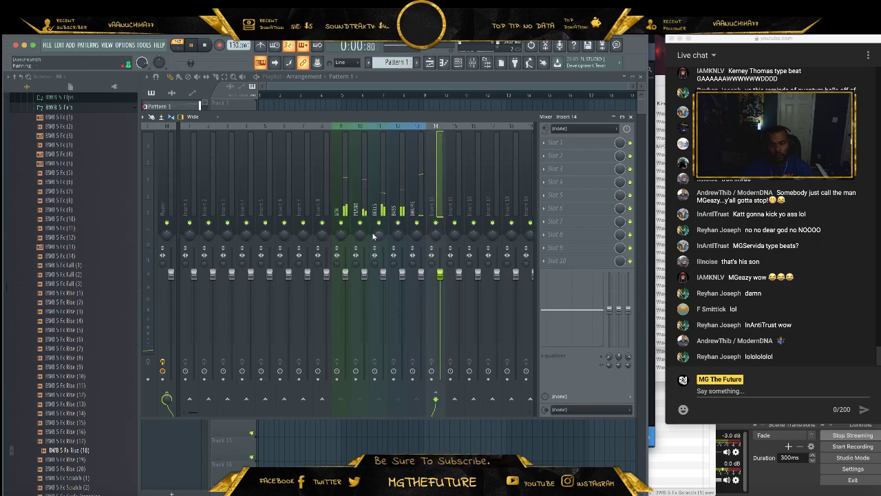
key("Left")
key("Left")
key("Left")
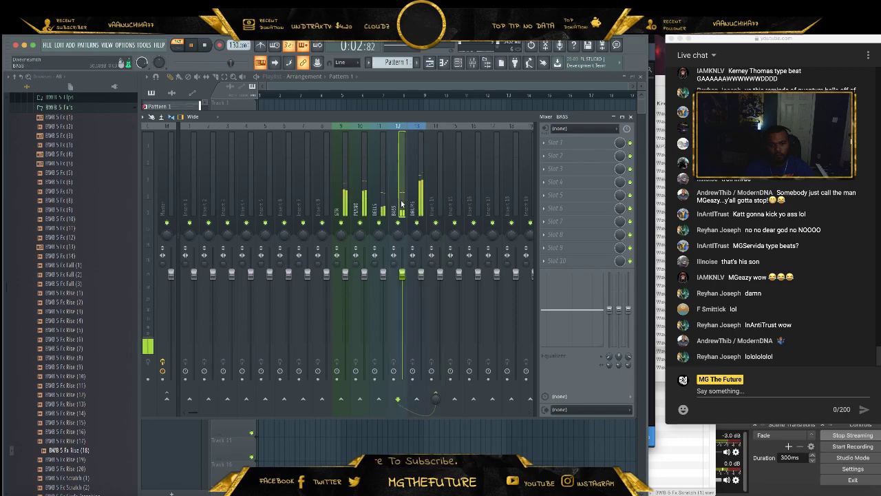
key("Left")
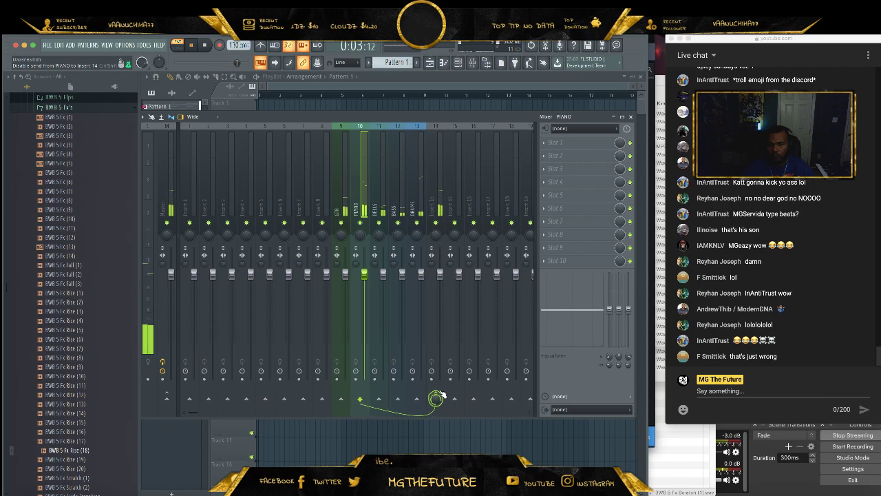
key("Right")
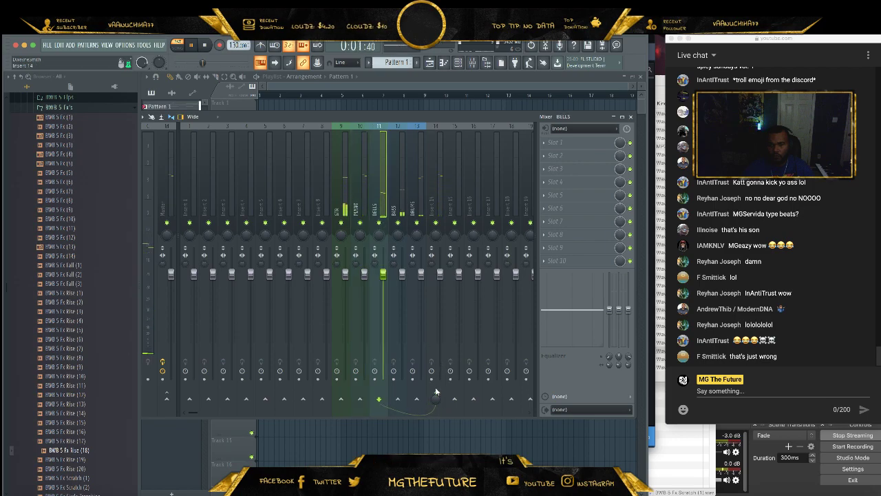
left_click(397, 209)
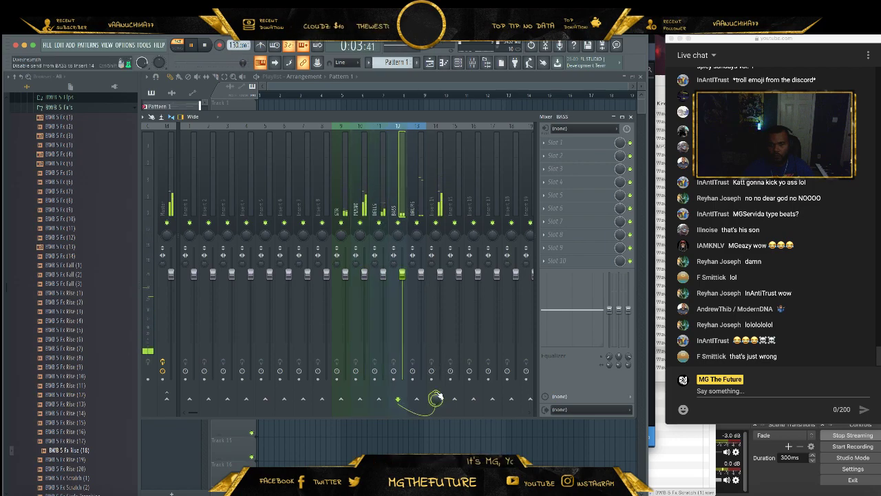
key("Right")
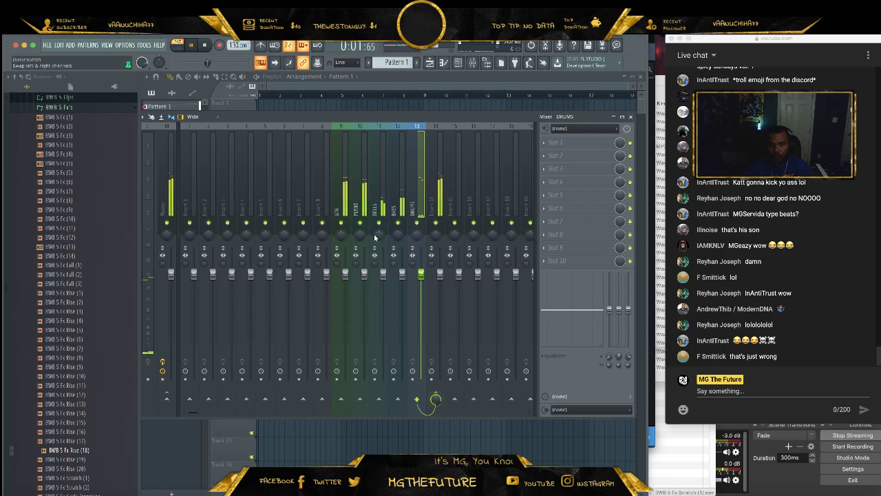
left_click(338, 209)
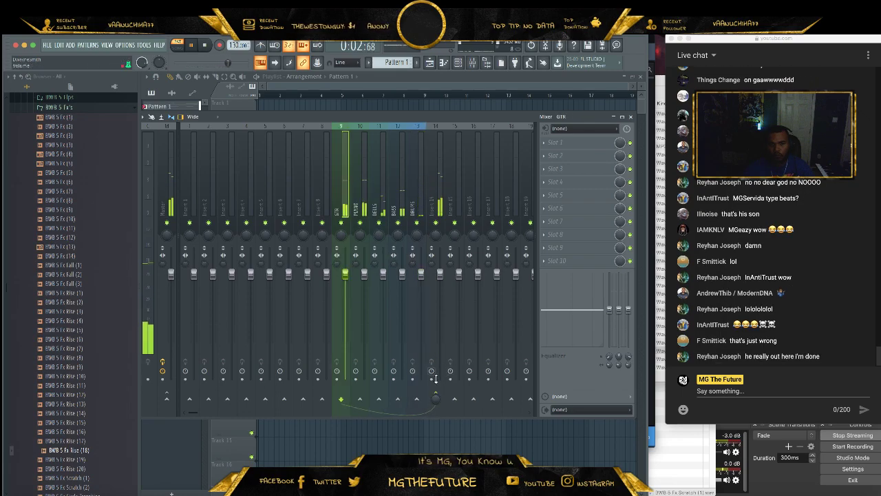
left_click(364, 206)
left_click(376, 203)
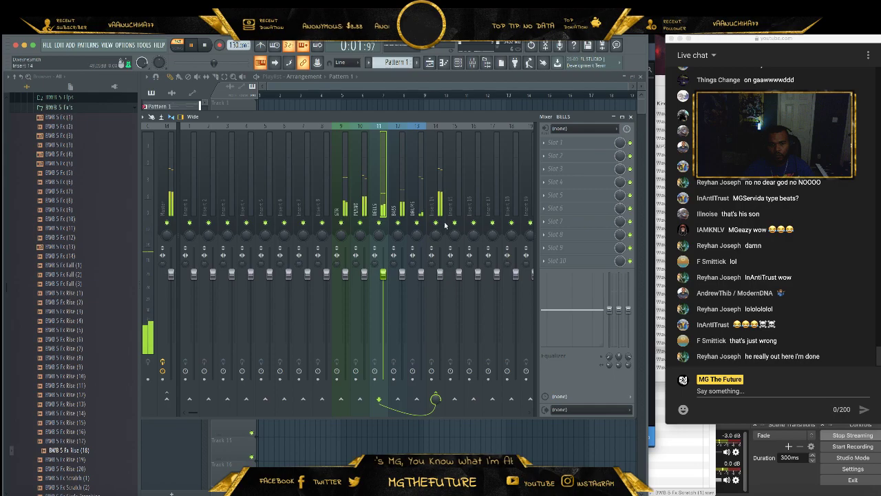
- Rename mixer track Insert 14 as KEY GRP
left_click(431, 201)
right_click(430, 201)
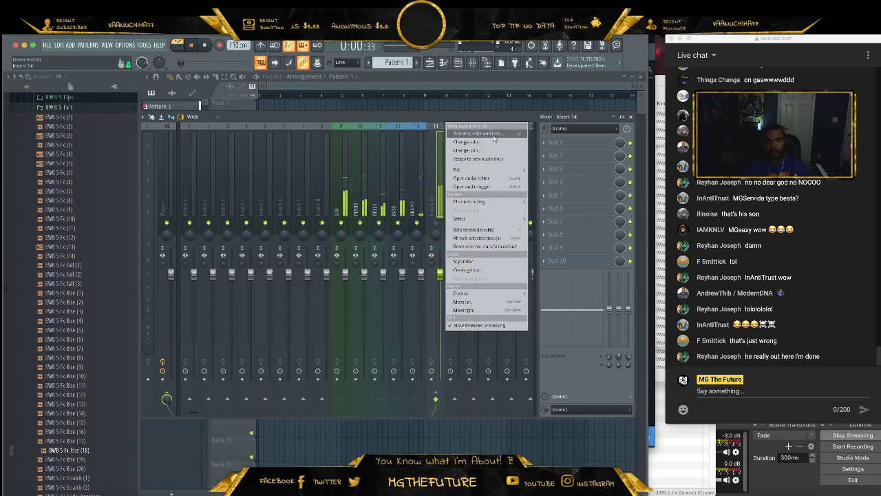
left_click(492, 138)
type("KEY GRP")
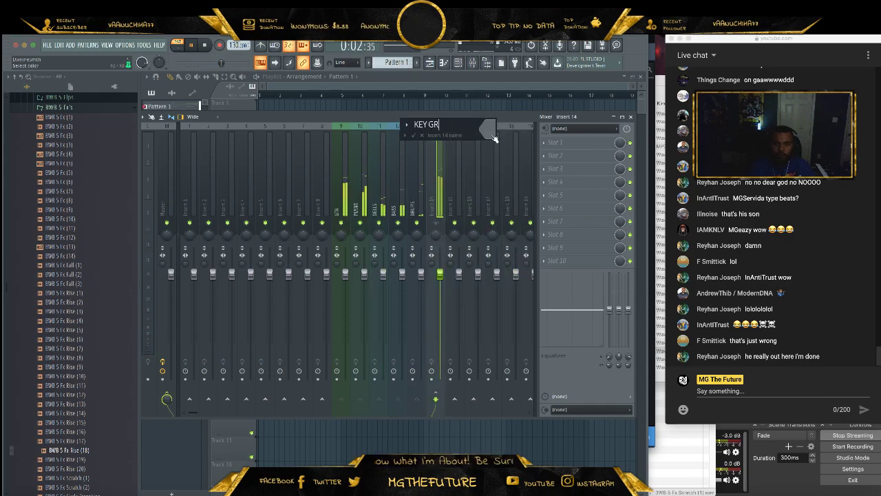
key("Return")
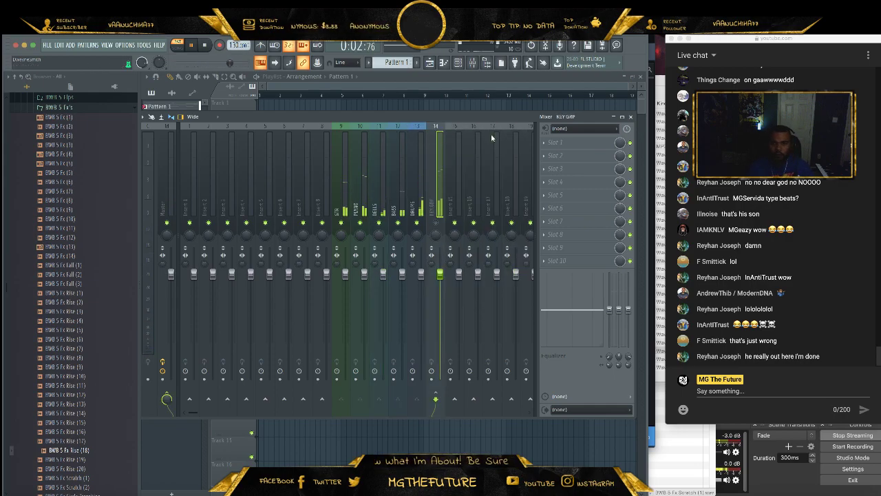
- Color the KEY GRP mixer track red
right_click(439, 221)
left_click(472, 137)
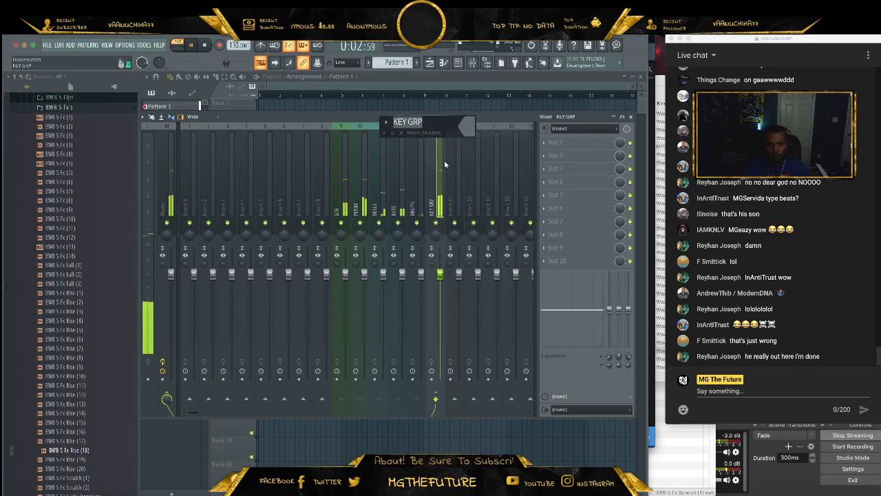
left_click(466, 126)
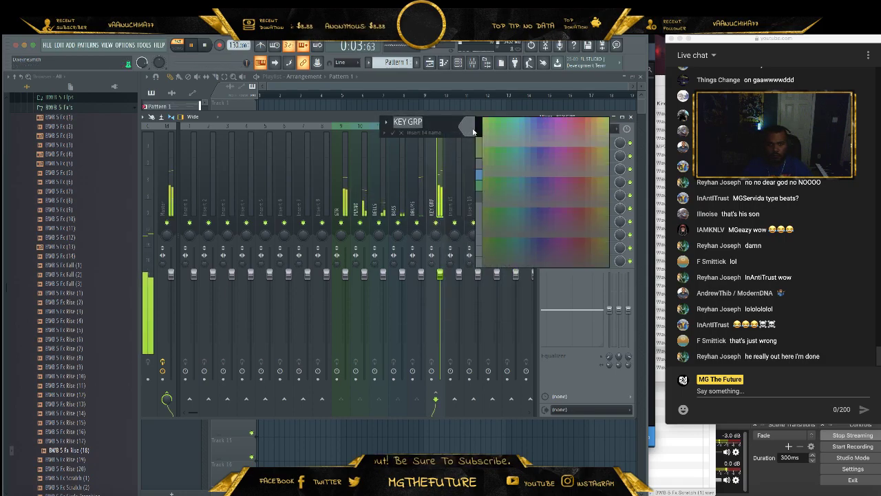
left_click(583, 147)
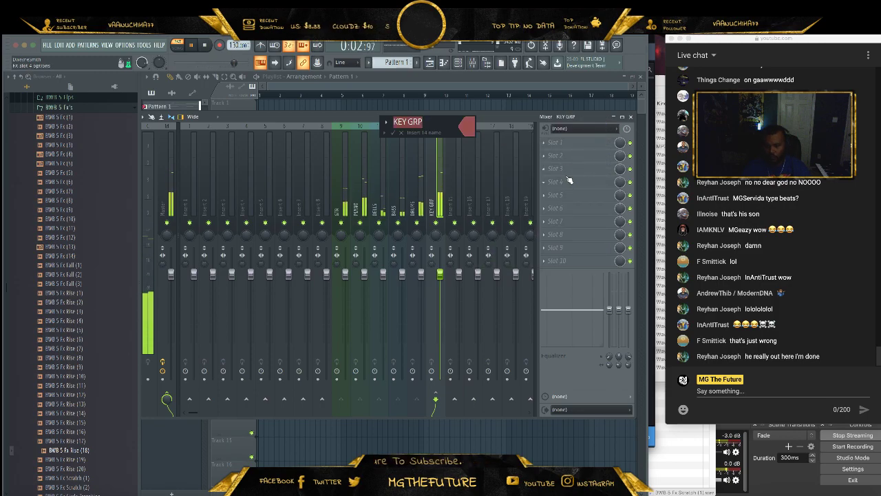
key("Return")
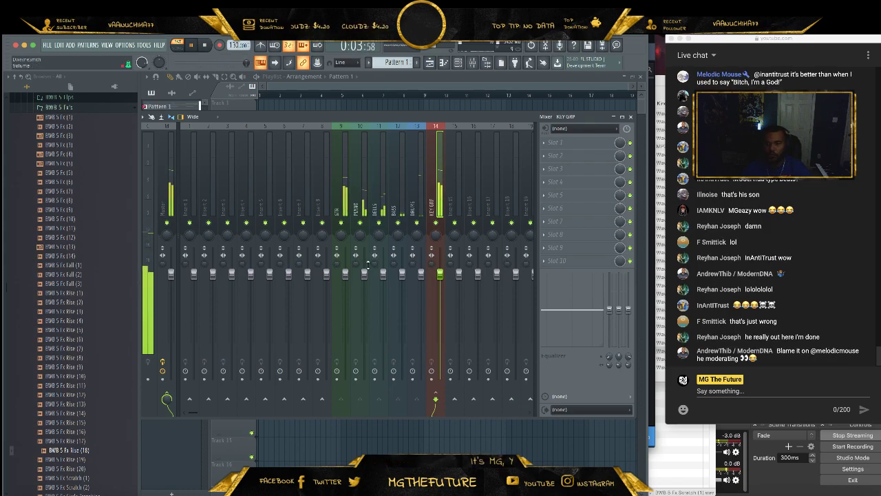
- Stop the playback and read the recent live chat messages
left_click(204, 45)
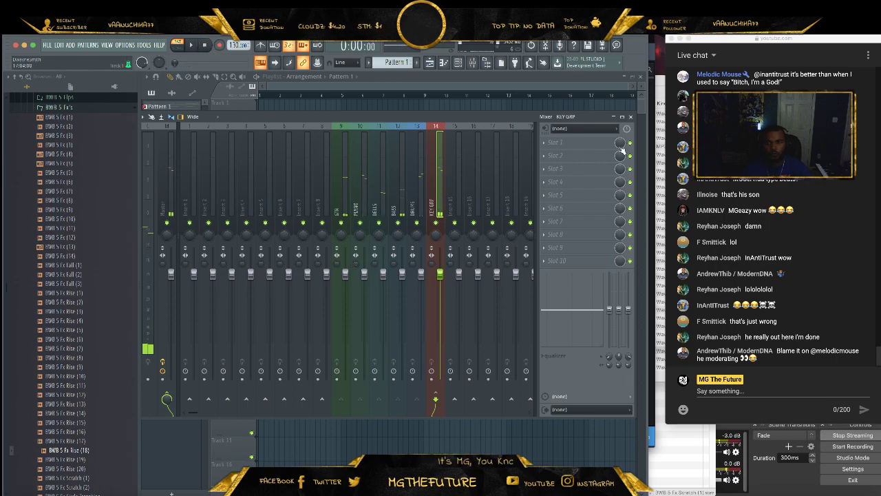
scroll(739, 213, "up", 1)
scroll(735, 209, "up", 3)
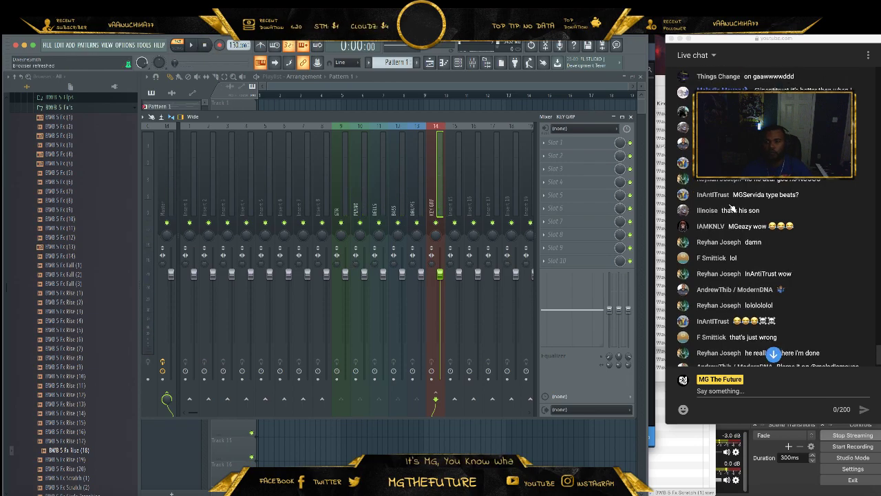
scroll(826, 261, "down", 3)
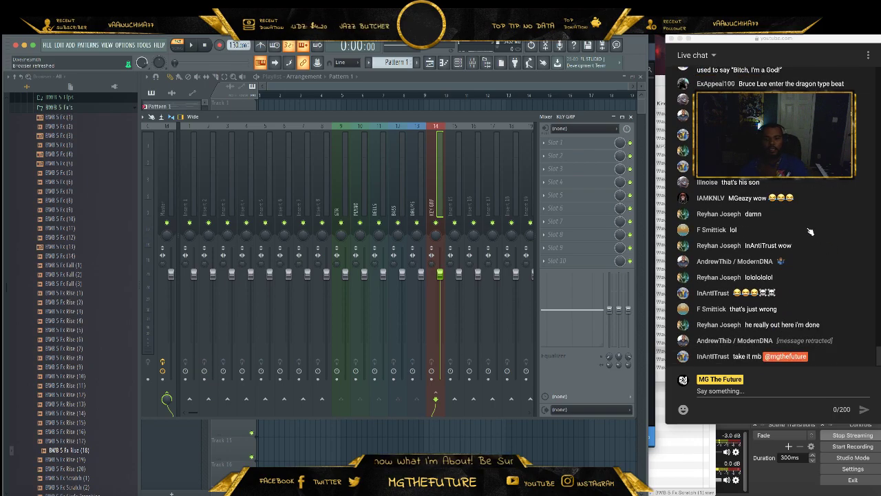
- Solo the BASS track during playback and cut its high EQ band by about 11.6 dB
left_click(379, 200)
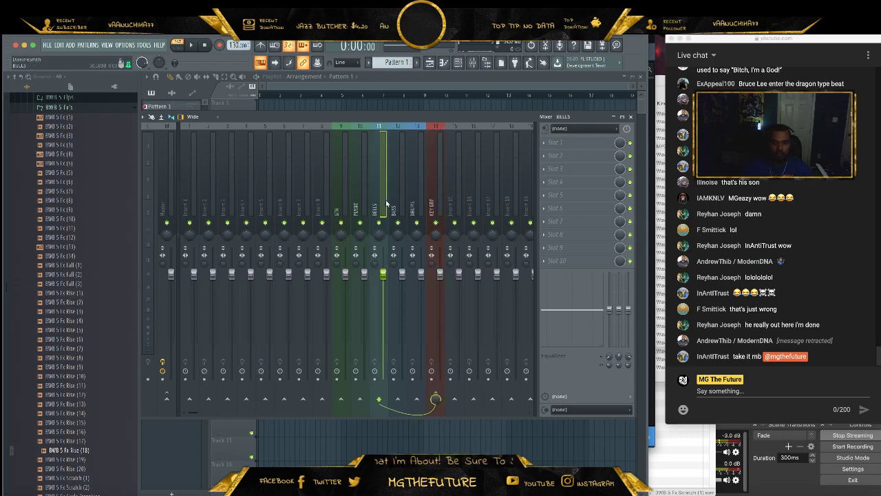
left_click(393, 201)
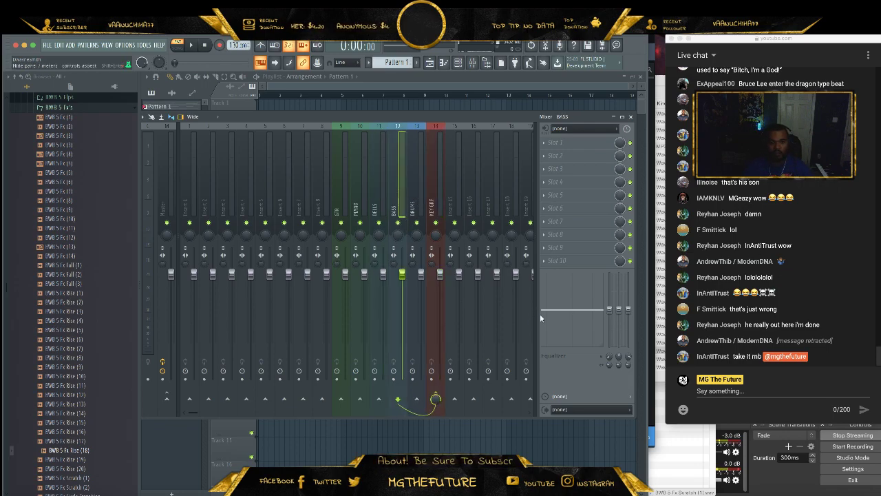
key("space")
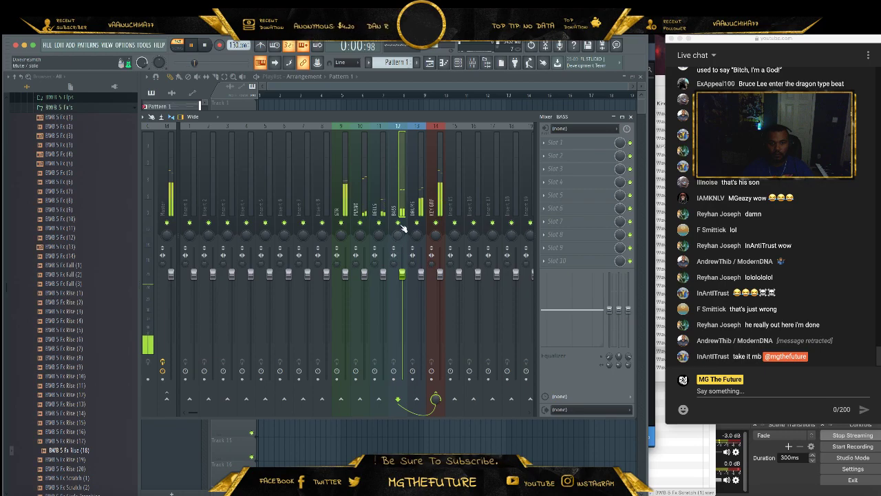
left_click_drag(628, 311, 628, 332)
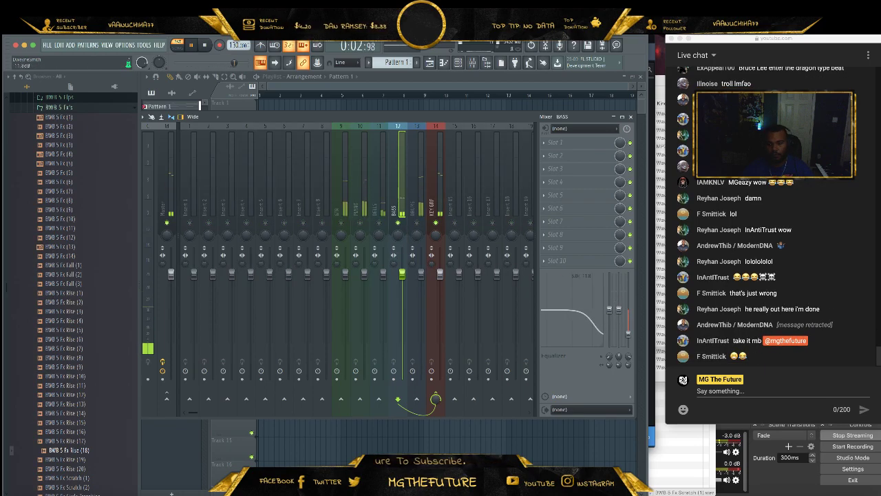
- Unmute the DRUMS track alongside the BASS and lower its volume well below the other tracks
left_click(422, 226)
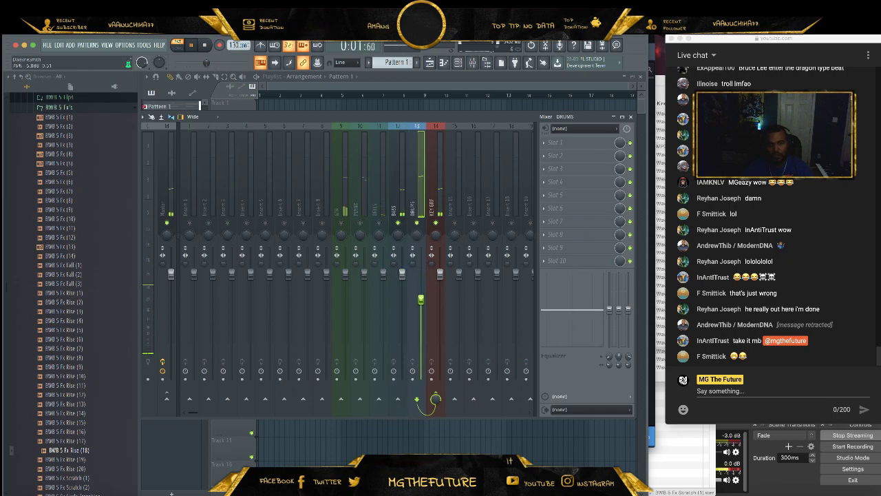
left_click_drag(421, 303, 421, 307)
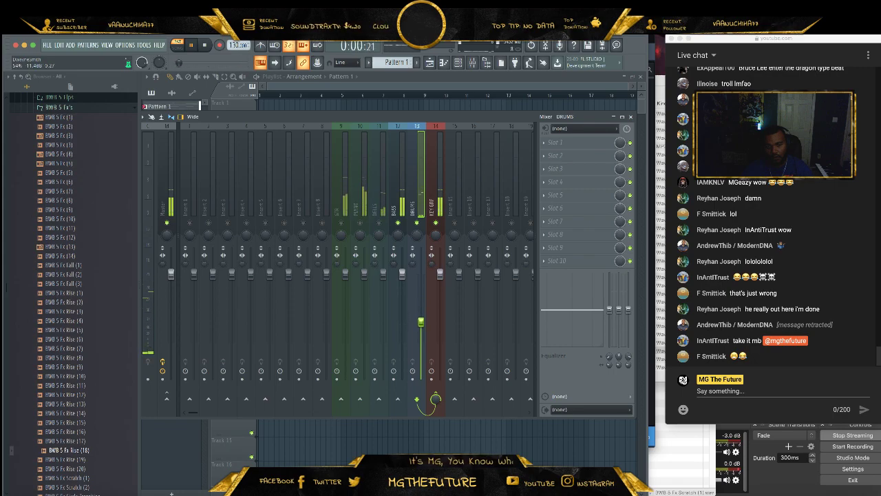
left_click_drag(420, 330, 421, 333)
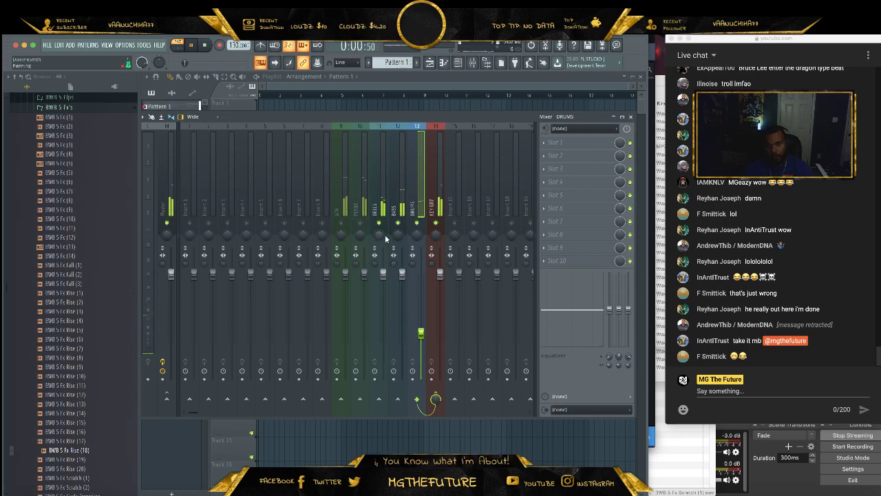
- Lower the BELLS track's volume, cut its low and high EQ bands and pan it about 55% left
left_click_drag(382, 273, 383, 306)
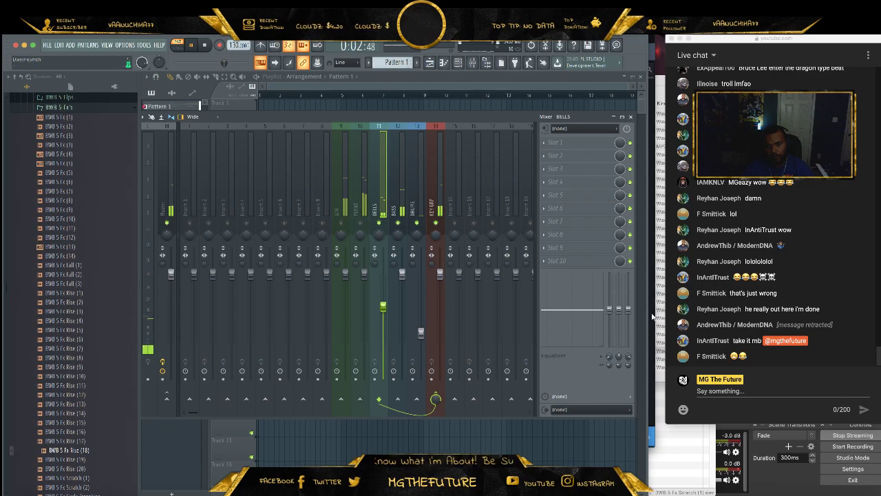
left_click_drag(627, 311, 628, 327)
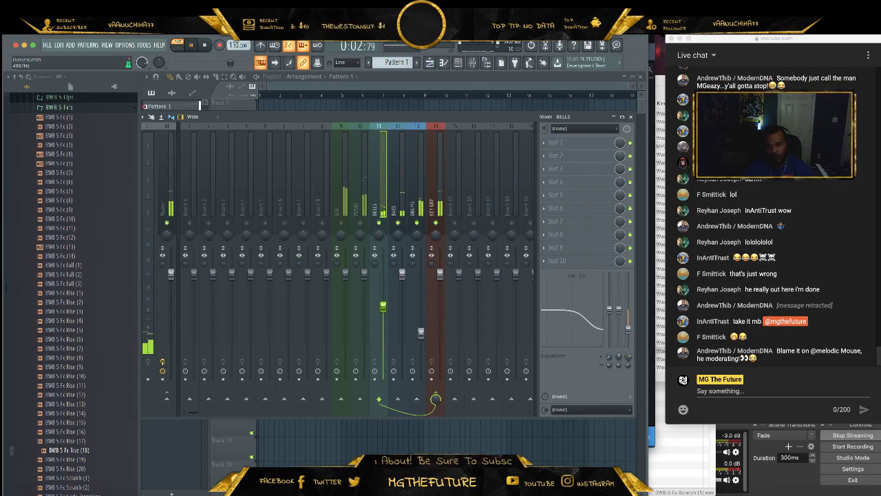
left_click_drag(609, 310, 609, 315)
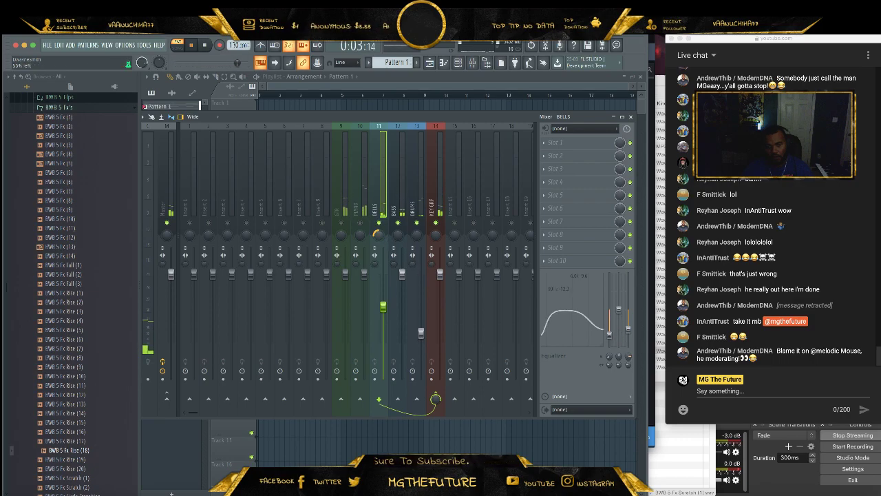
- Pan the PIANO track about 50% right, lower its volume and cut its high EQ band
left_click(364, 202)
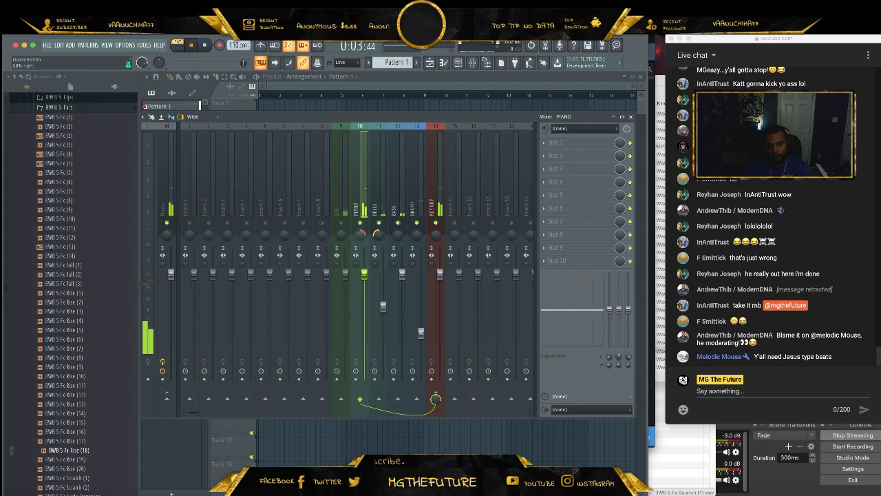
left_click_drag(364, 278, 364, 301)
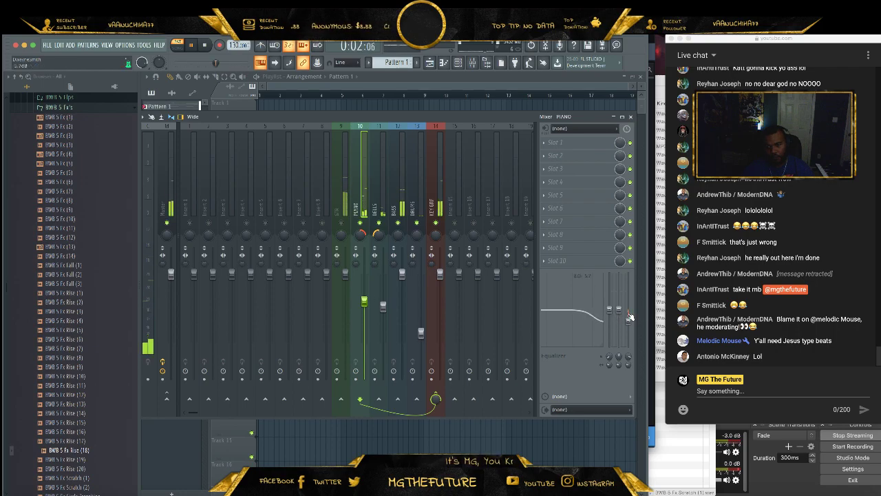
left_click(337, 198)
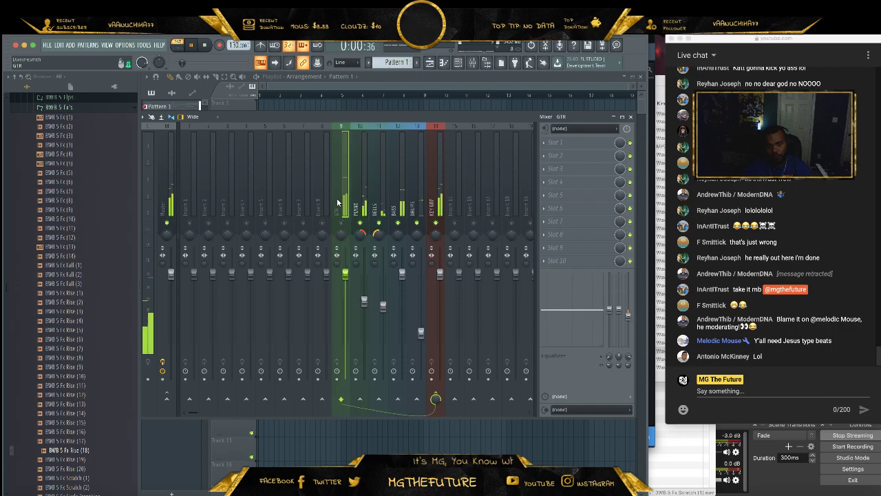
left_click(379, 201)
left_click(366, 203)
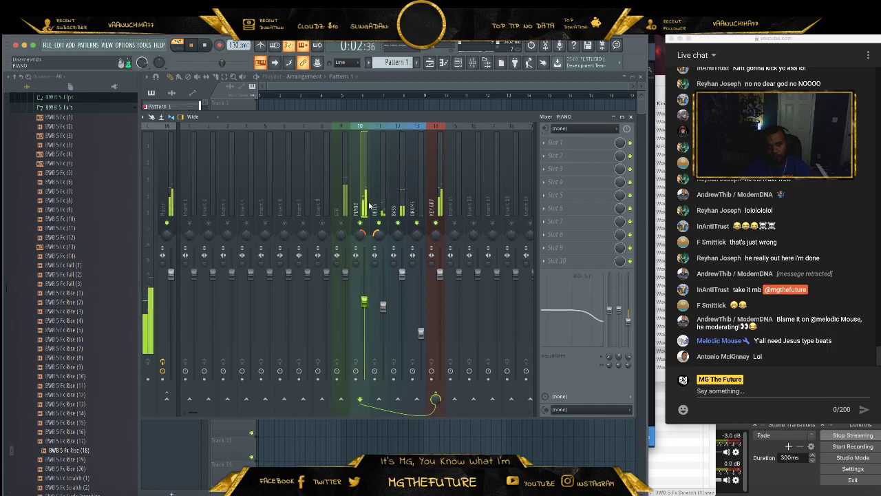
- Cut the low EQ band slightly on the PIANO and GTR tracks, and lower the GTR volume to about the PIANO's level
left_click_drag(609, 310, 610, 314)
left_click(398, 201)
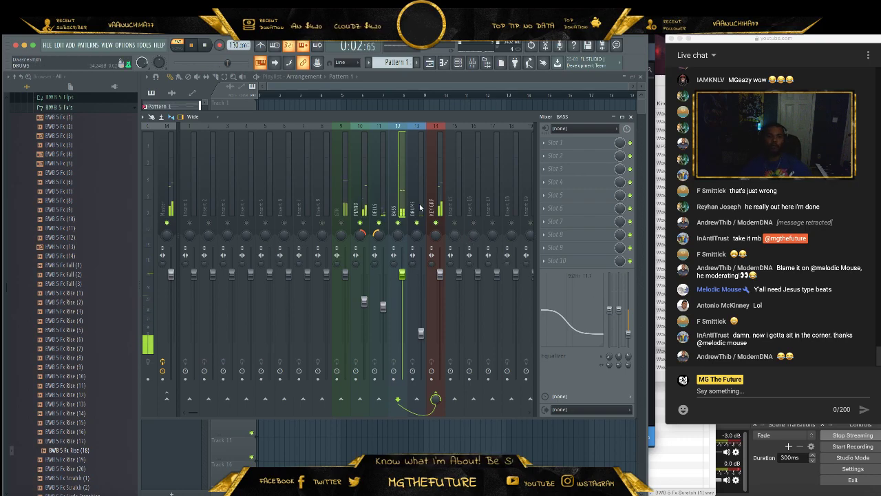
left_click(342, 201)
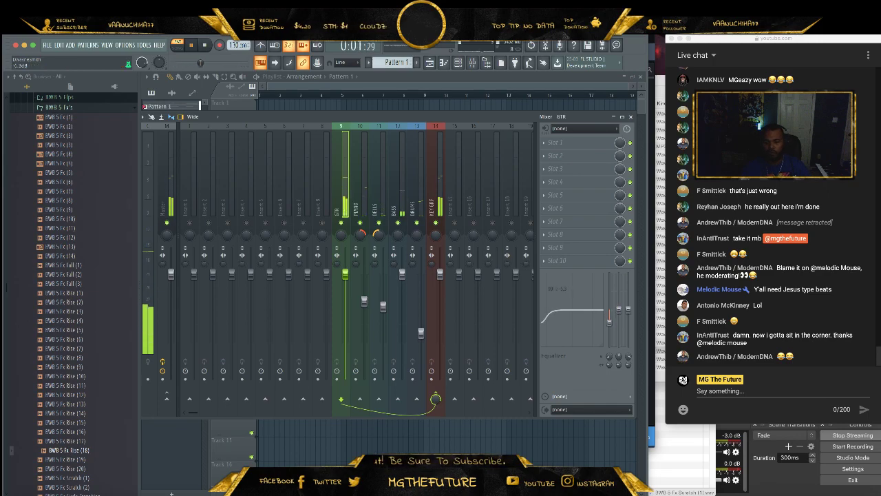
left_click_drag(346, 274, 345, 295)
key("space")
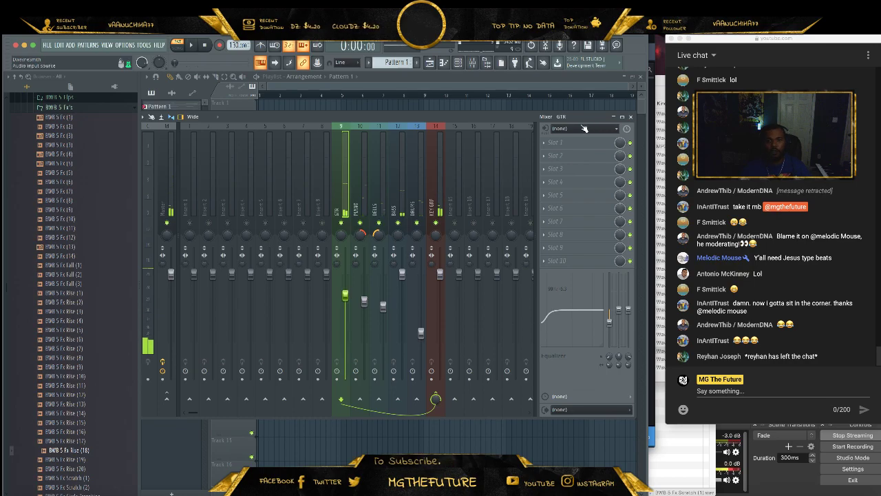
- Add Little Plate with the Everyday Plate preset in the GTR track's first effect slot, audition it, and close the plugin and mixer
left_click(550, 141)
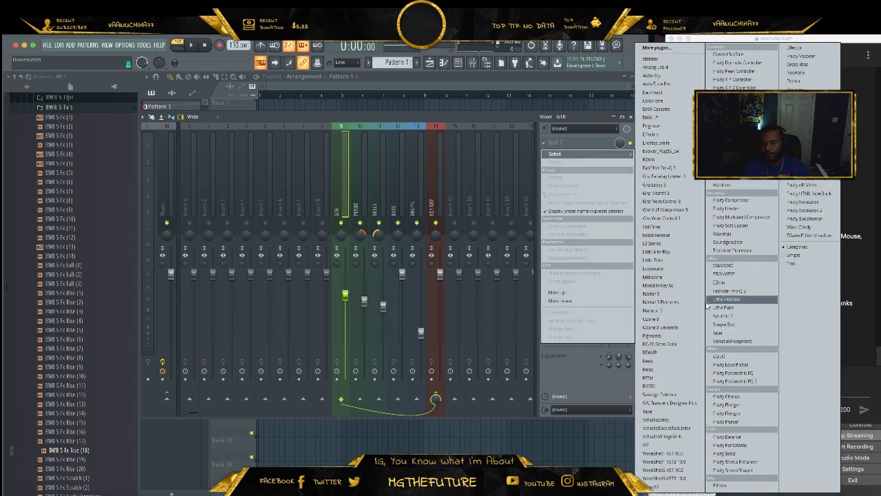
left_click(678, 261)
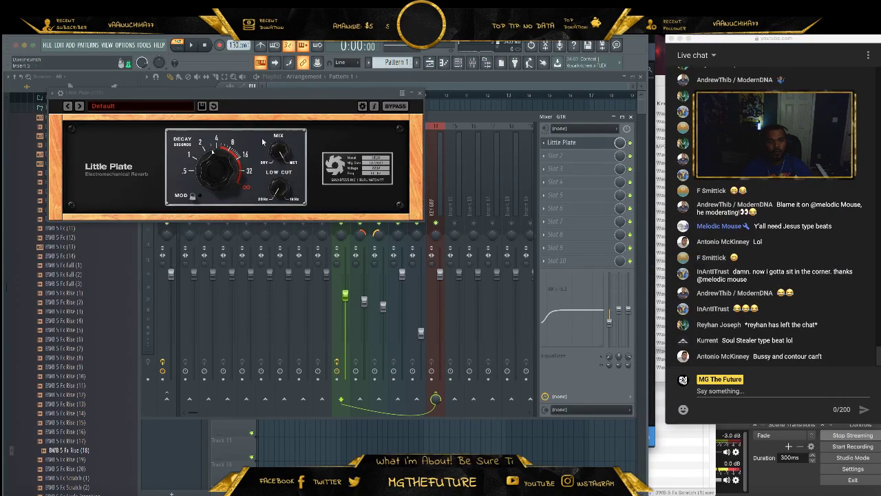
left_click(80, 106)
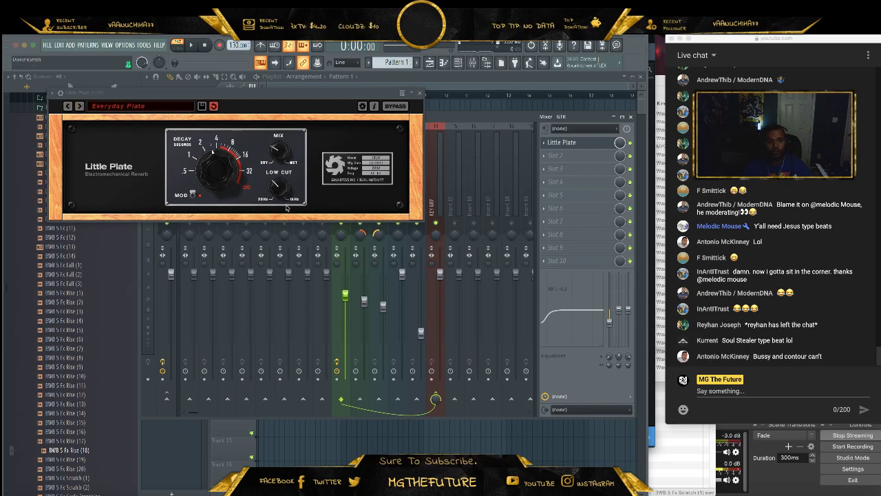
key("space")
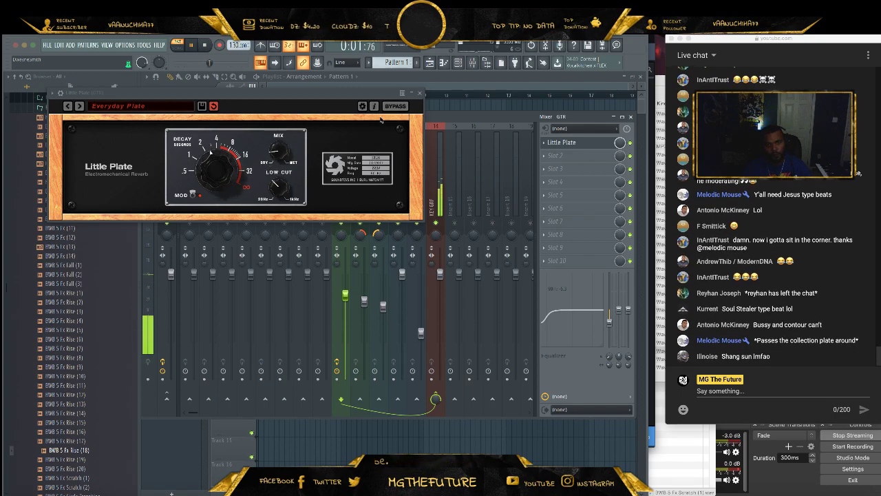
left_click(420, 93)
key("space")
left_click(631, 118)
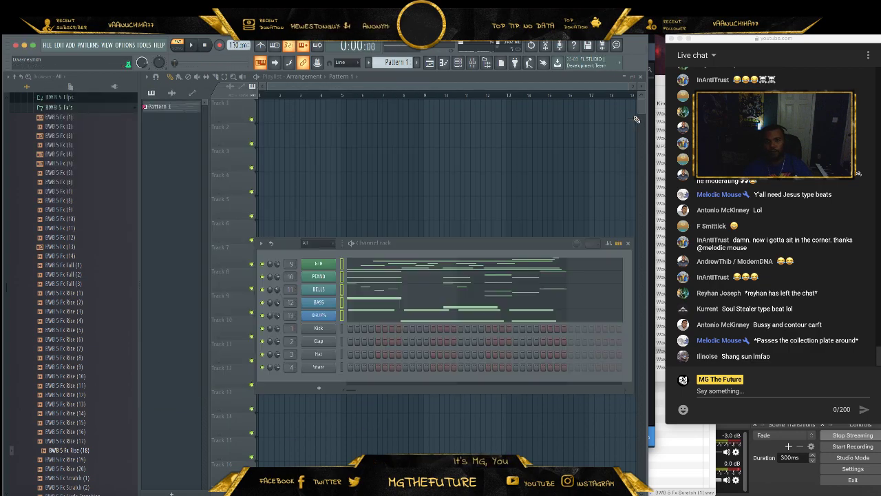
- Collapse the BWB, HI FI and INDUSTRY KITS folders and open Lo-Fi Ambience & FX inside #MGTHEFUTURE KITS
scroll(87, 181, "up", 10)
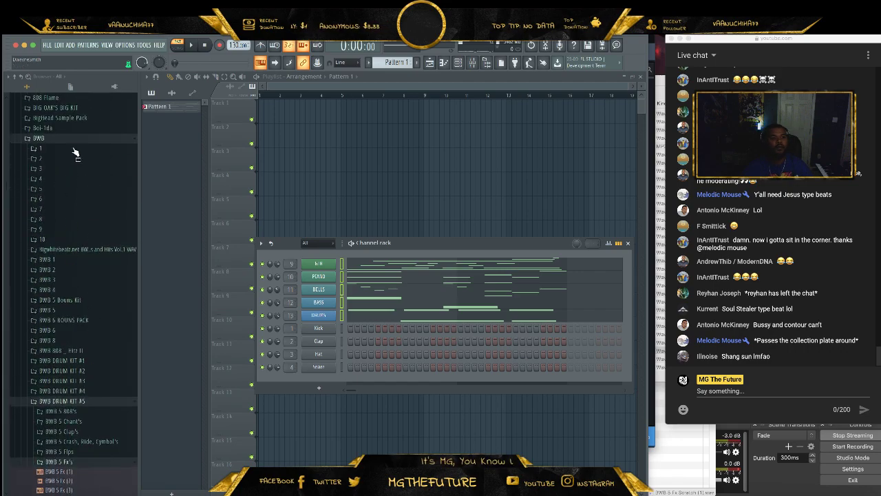
left_click(77, 139)
scroll(86, 193, "up", 10)
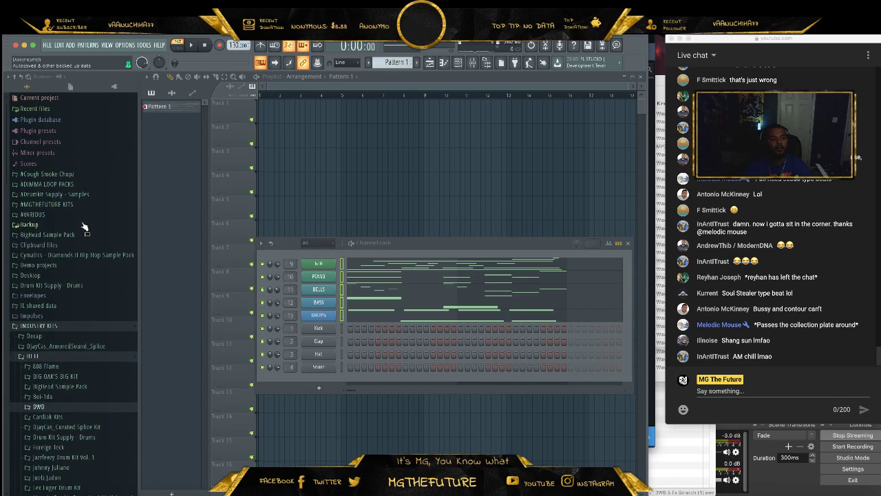
left_click(63, 357)
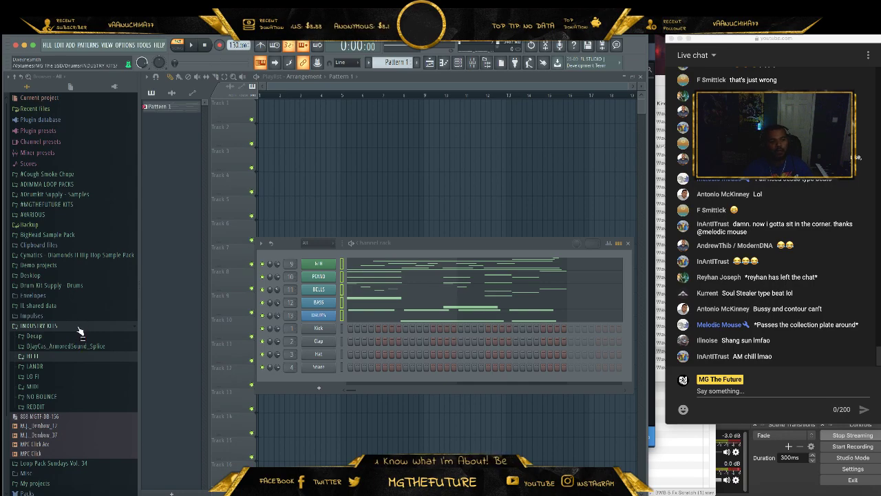
left_click(78, 326)
left_click(83, 204)
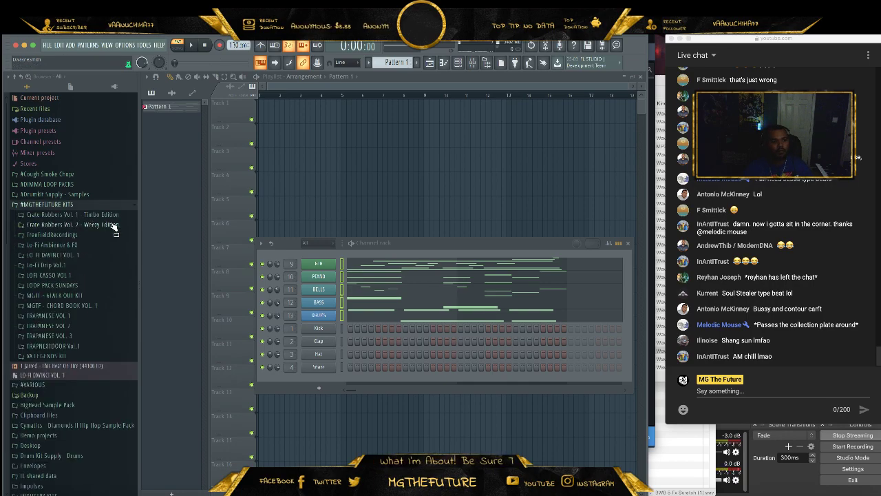
left_click(89, 245)
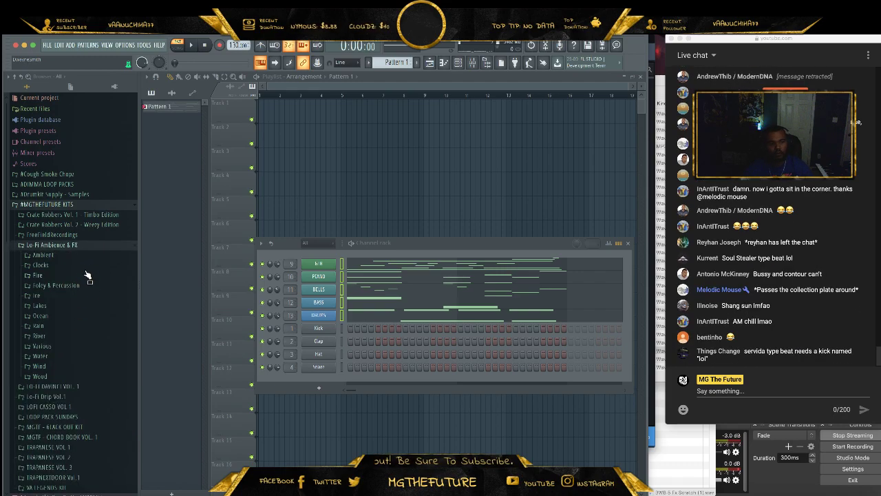
- Switch to Song mode and place two Pattern 1 clips back to back at the start of playlist Track 1
left_click(185, 51)
left_click(305, 121)
left_click_drag(327, 118, 285, 118)
left_click(305, 120)
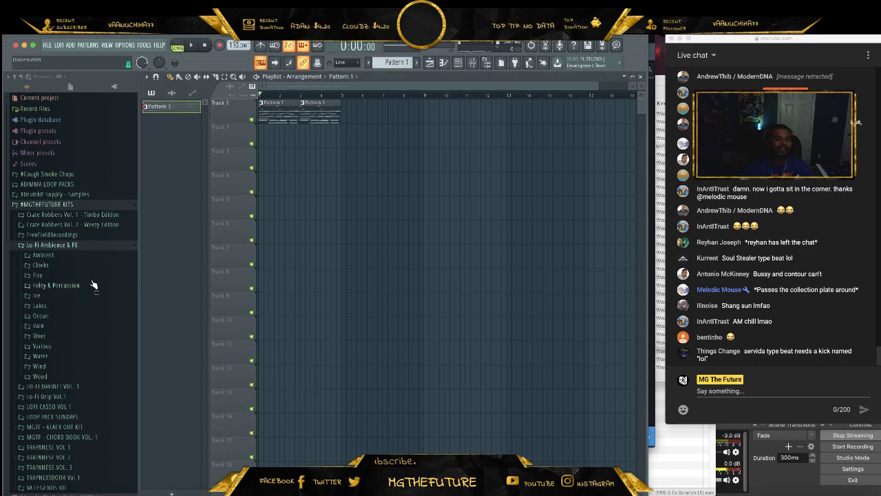
- Audition samples in the Ambient folder and place street-alley-ambience-1 at the start of playlist Track 2
left_click(91, 256)
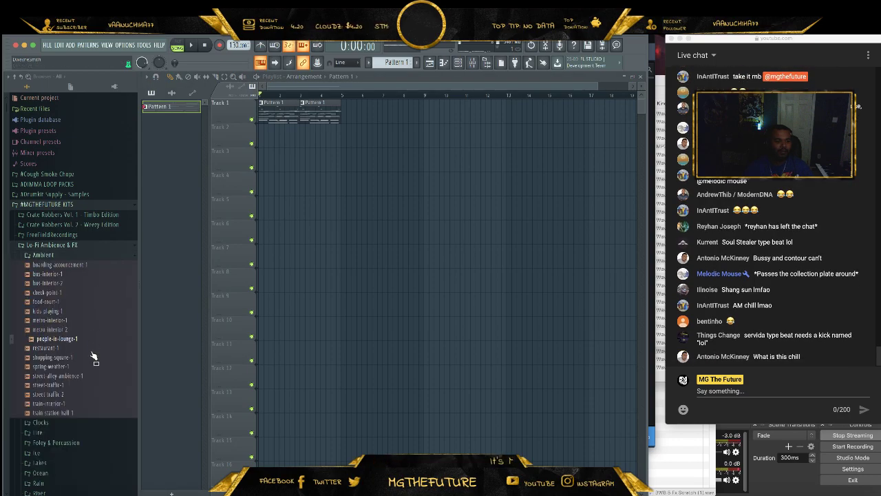
left_click(103, 298)
left_click(77, 368)
left_click(83, 376)
left_click(80, 367)
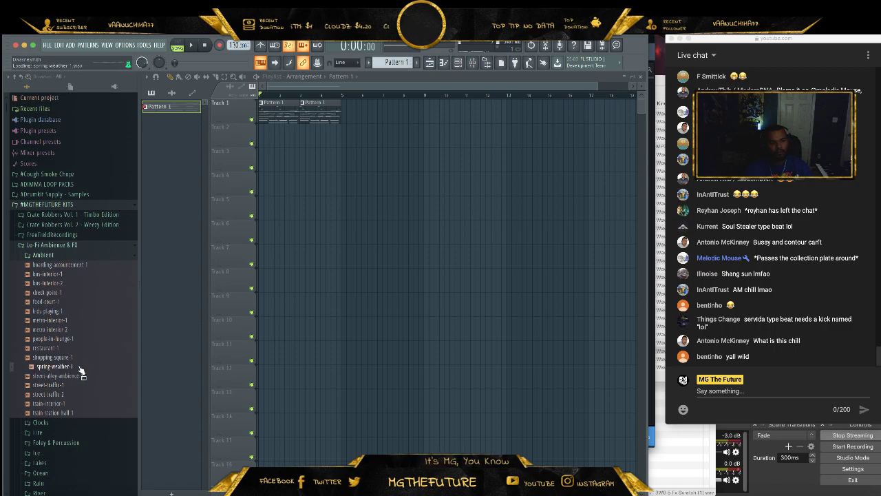
left_click(84, 377)
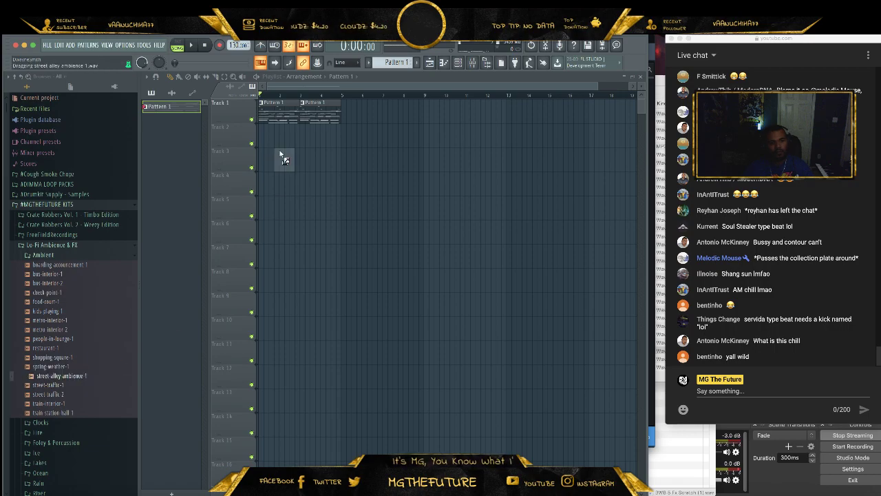
left_click_drag(296, 133, 297, 134)
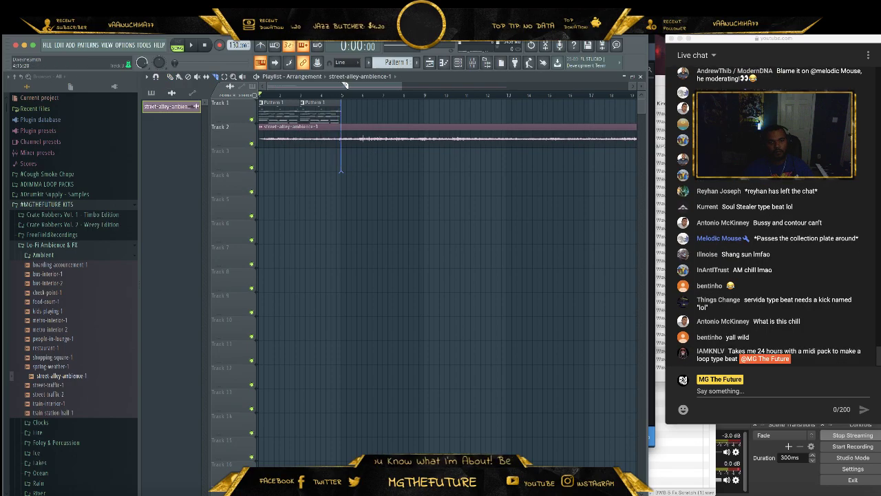
- Slice the street-alley-ambience-1 clip at bar 5, delete the part after the cut, and play the song
key("ctrl+b")
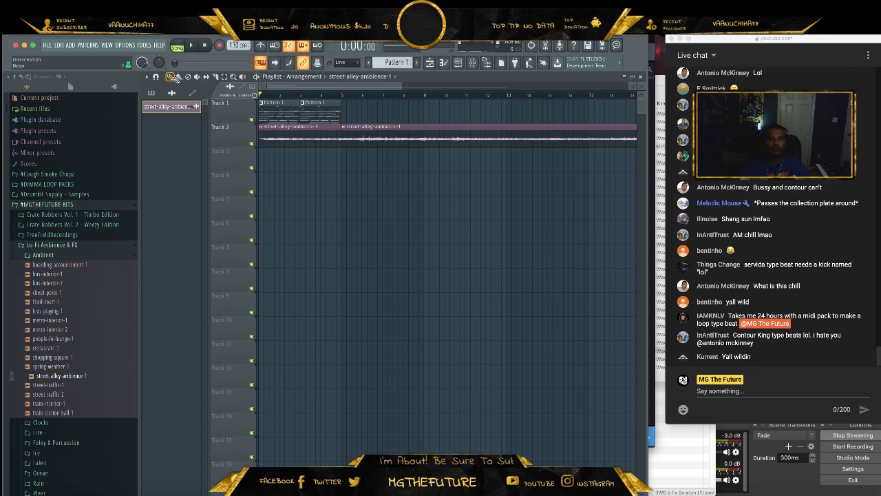
right_click(426, 138)
key("space")
- Route the street-alley-ambience-1 channel to mixer Insert 8 and send that track to the KEY GRP bus
left_click(458, 63)
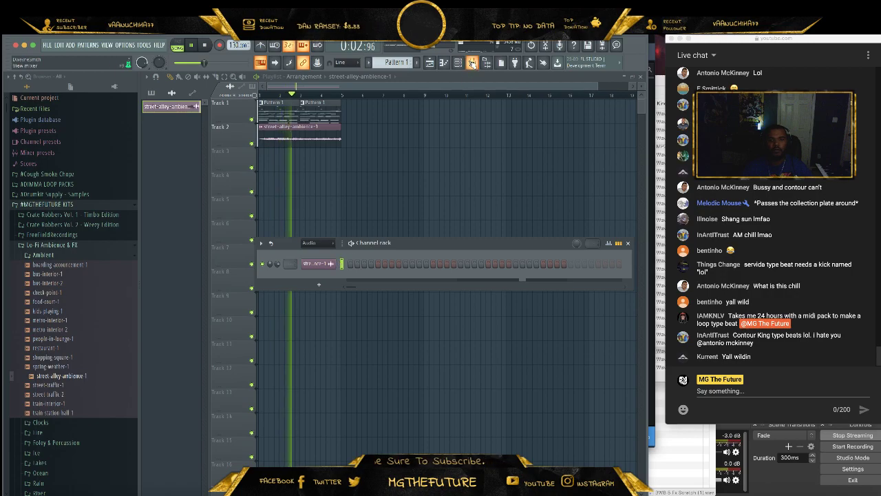
left_click(473, 63)
right_click(321, 206)
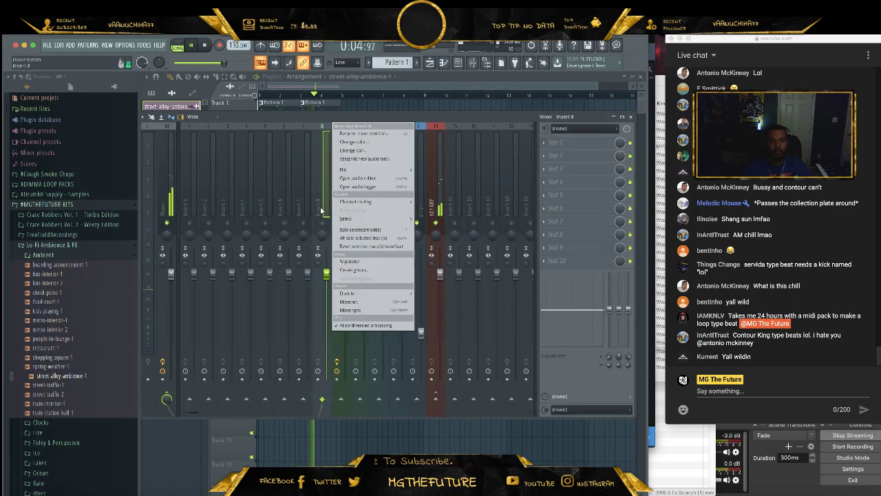
mouse_move(399, 201)
left_click(440, 204)
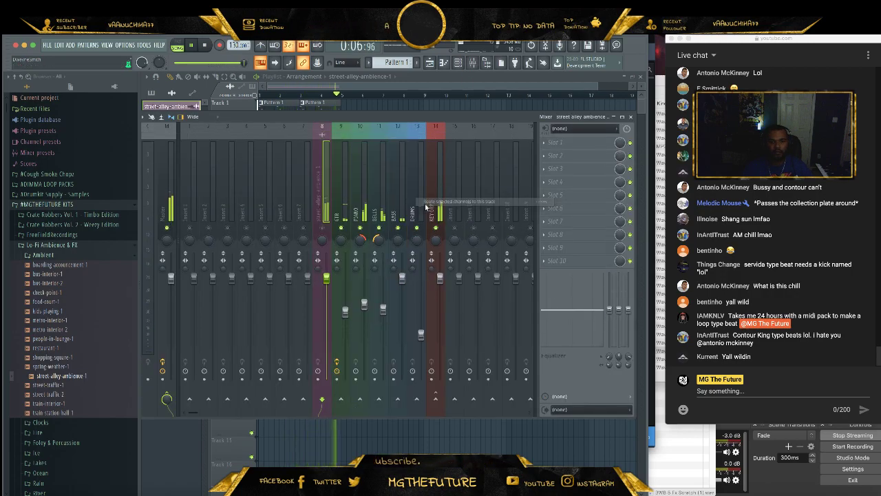
left_click(435, 398)
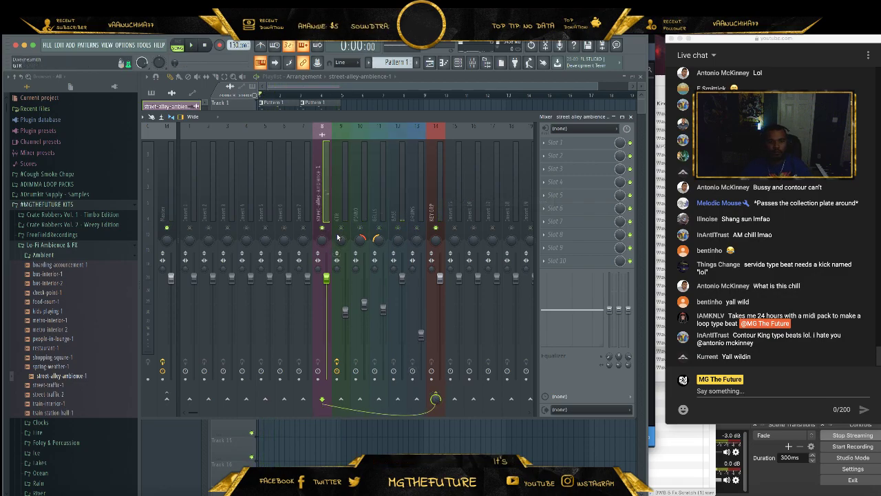
- During playback, lower the street-alley-ambience-1 track far below the other tracks and cut its low and high EQ bands
key("space")
left_click_drag(326, 278, 326, 338)
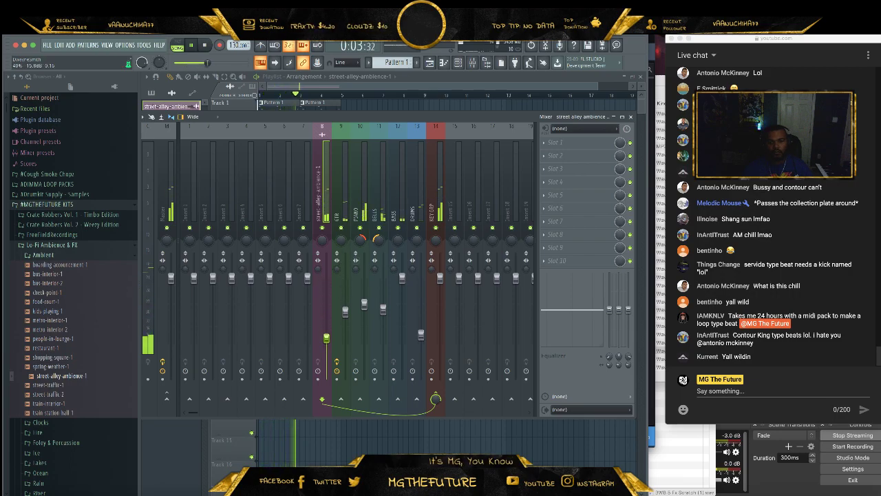
left_click(610, 323)
left_click_drag(627, 314, 627, 318)
left_click_drag(326, 337, 327, 353)
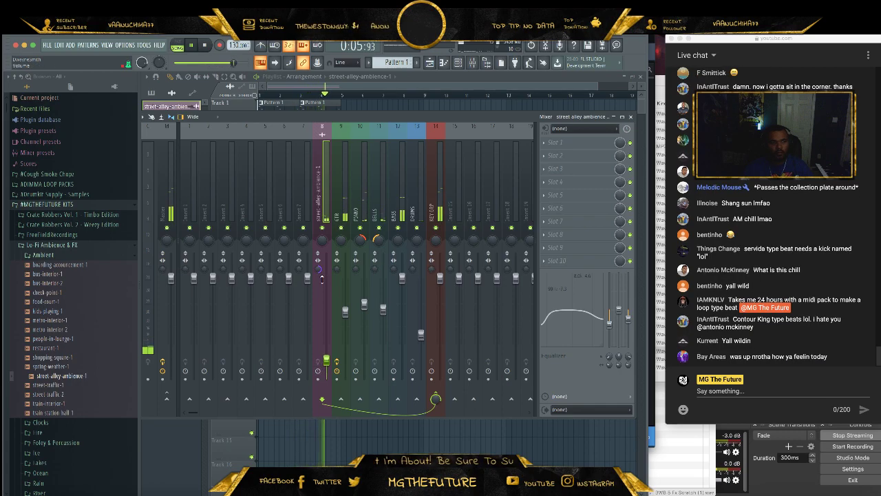
- Adjust stereo separation on the ambience, BASS, DRUMS, PIANO and BELLS tracks, merging BASS 100%, and raise the ambience volume slightly
left_click_drag(318, 268, 318, 258)
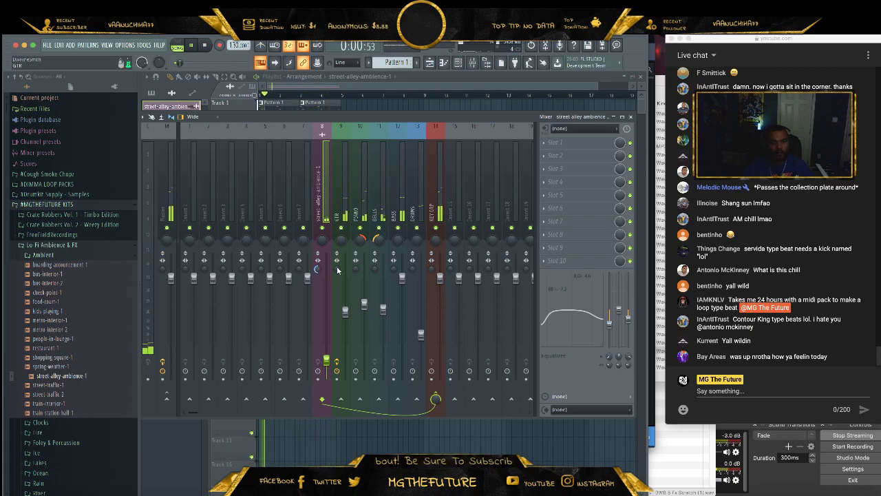
left_click(395, 270)
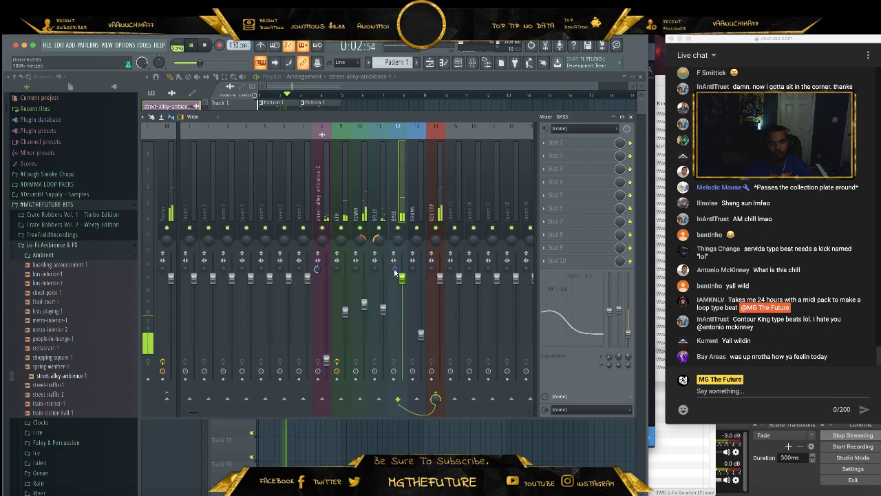
left_click(417, 274)
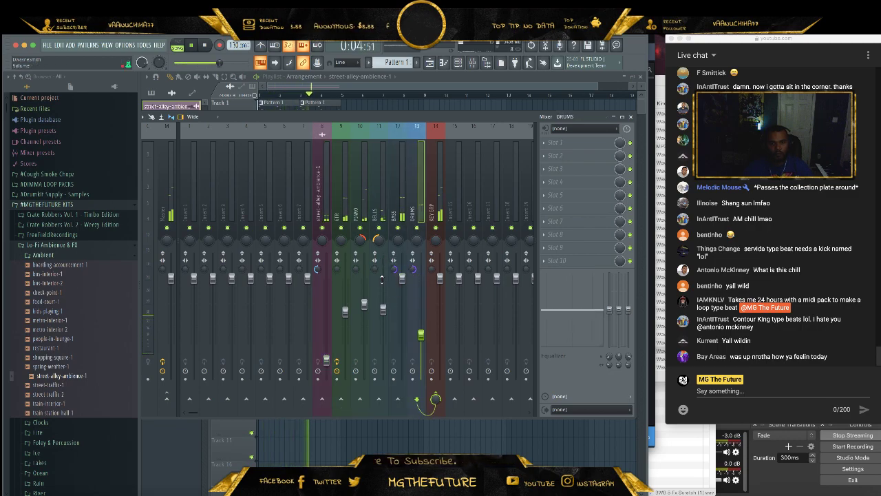
left_click_drag(357, 270, 357, 262)
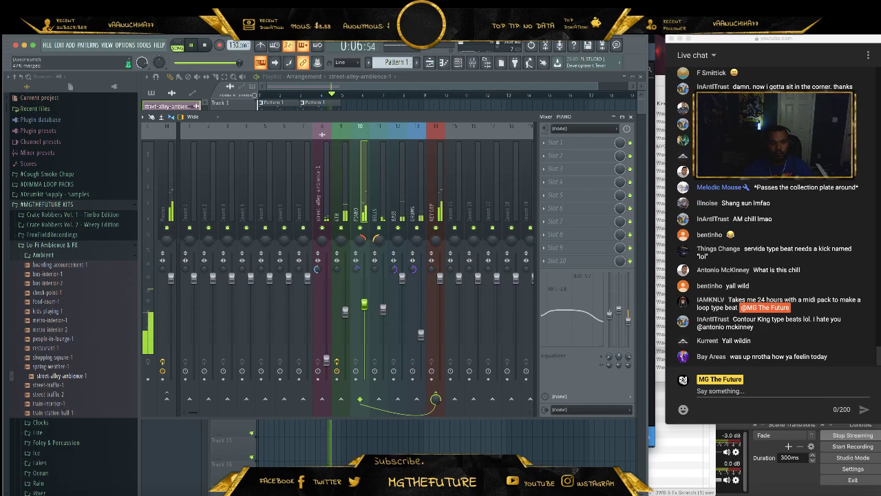
left_click(381, 271)
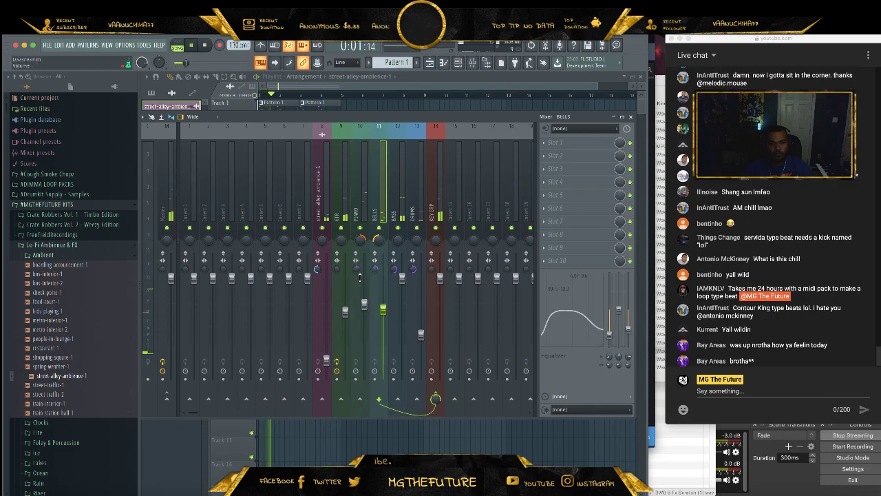
left_click(326, 358)
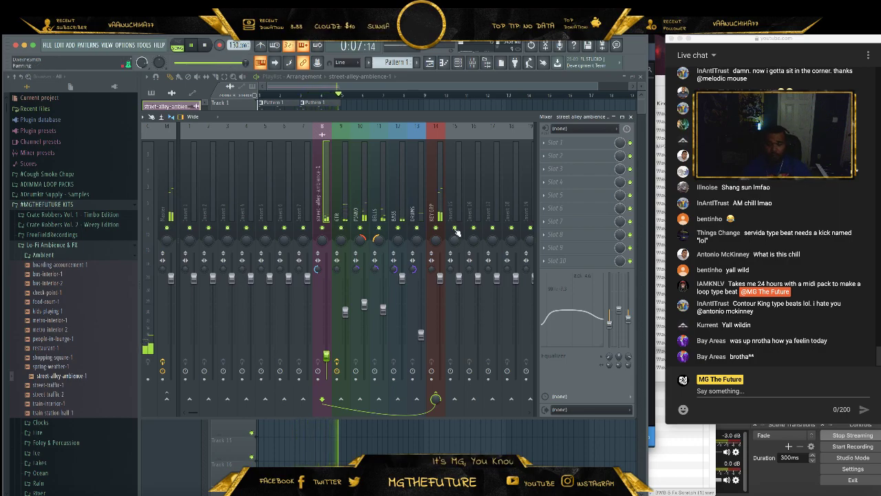
- Add HalfTime to the KEY GRP bus's first effect slot, with a 1/4 loop length and smoothing of 33 ms
left_click(441, 205)
left_click(559, 142)
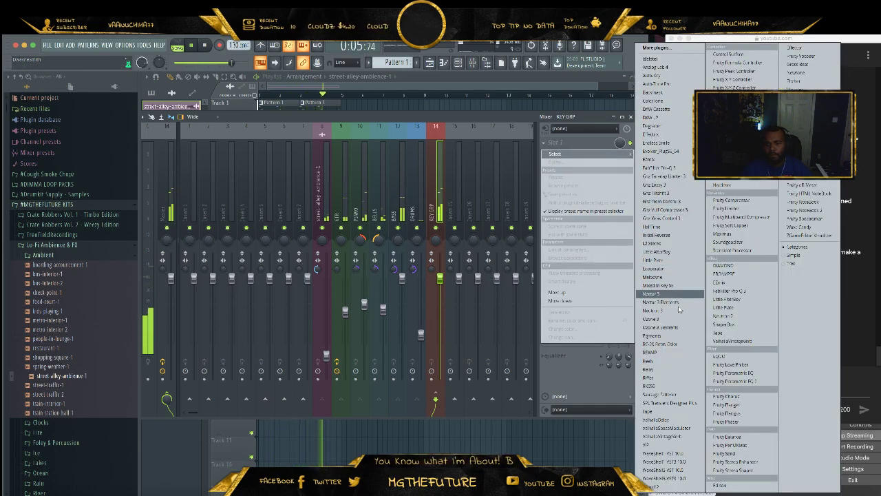
left_click(688, 227)
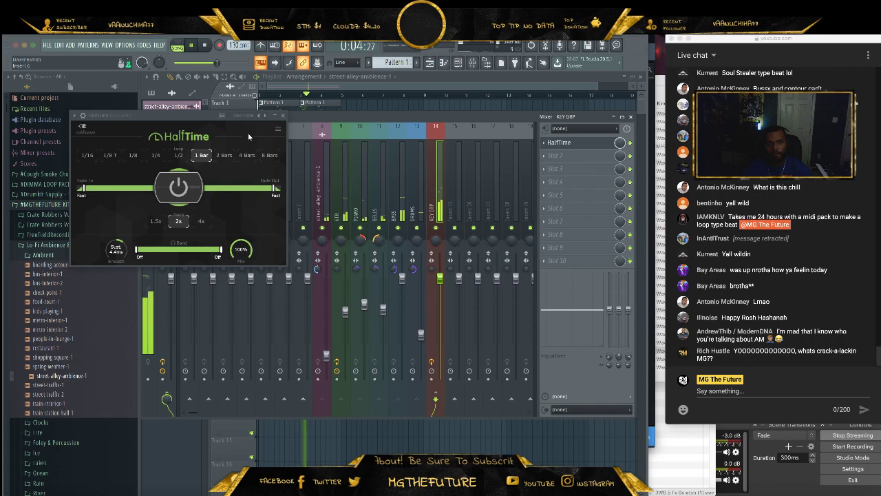
left_click_drag(199, 120, 412, 153)
left_click(368, 188)
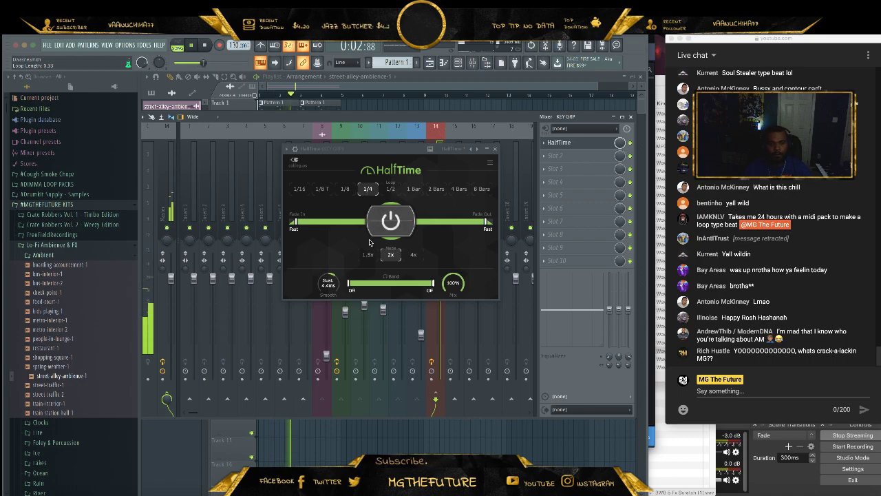
left_click_drag(329, 283, 329, 266)
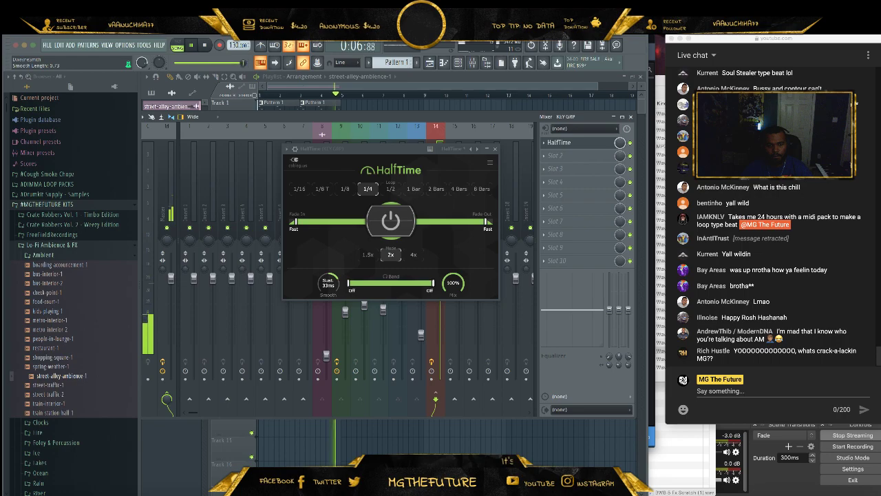
- Set HalfTime's smoothing to FX 45 ms and narrow its band range to about 408 Hz to 3.92 kHz
left_click_drag(329, 279, 328, 286)
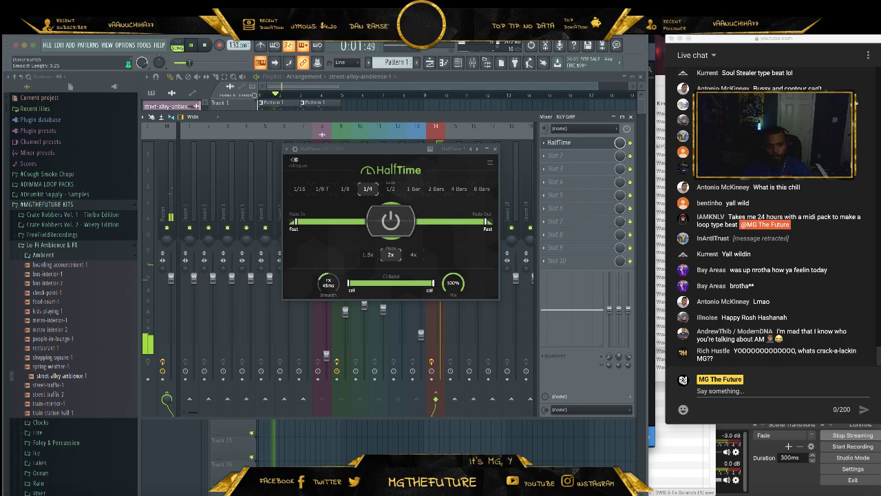
left_click_drag(349, 283, 371, 283)
left_click_drag(433, 283, 413, 283)
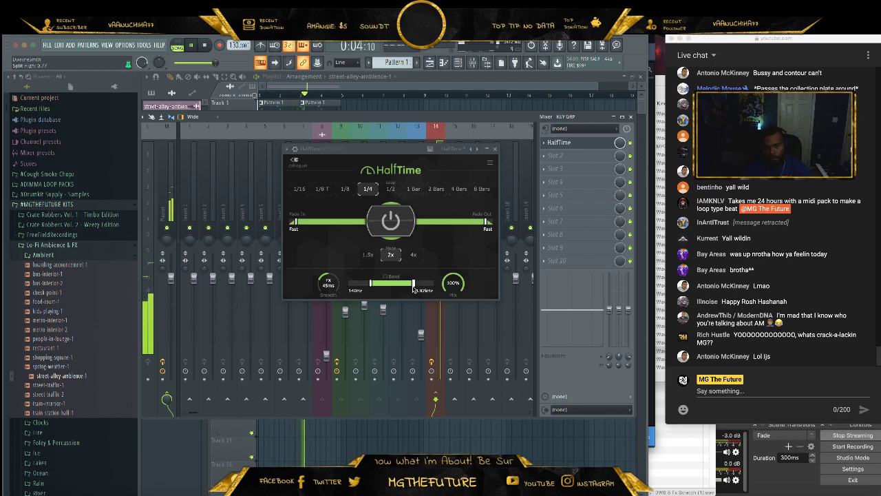
left_click_drag(375, 288, 384, 288)
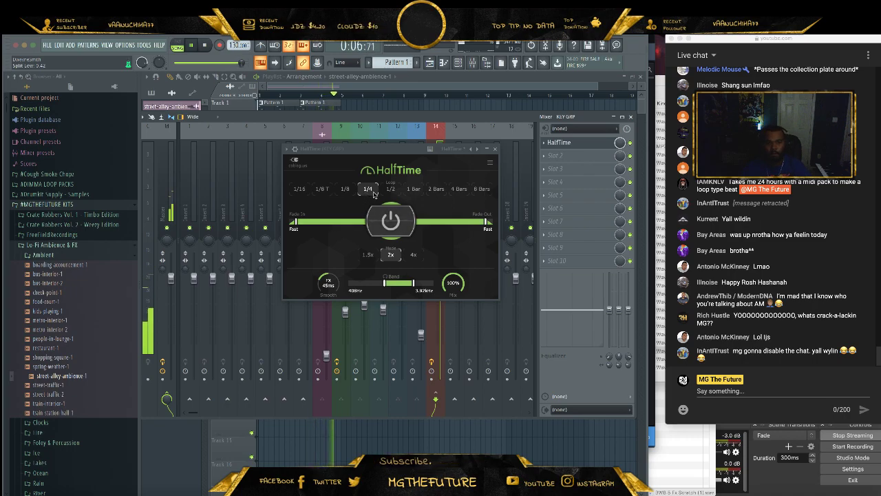
- Try HalfTime's 1/2 loop length, settle on 1/8, and set the smoothing to 63 ms
left_click(391, 189)
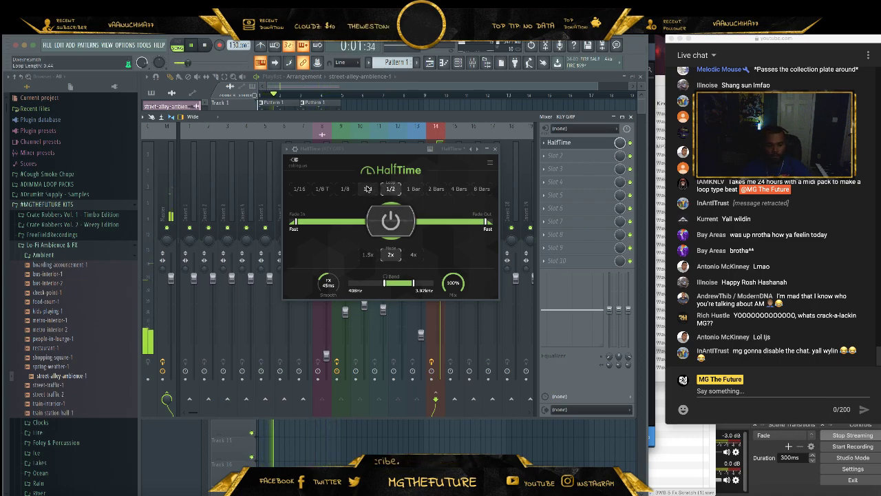
left_click(360, 192)
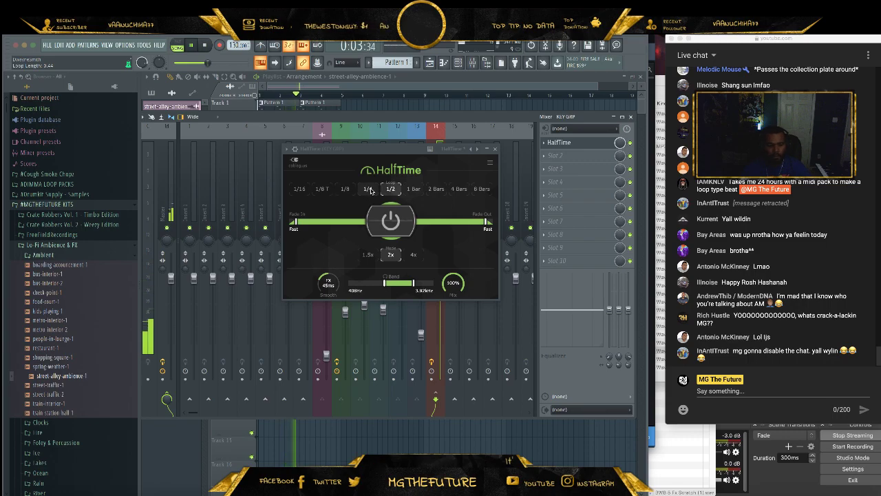
left_click(352, 192)
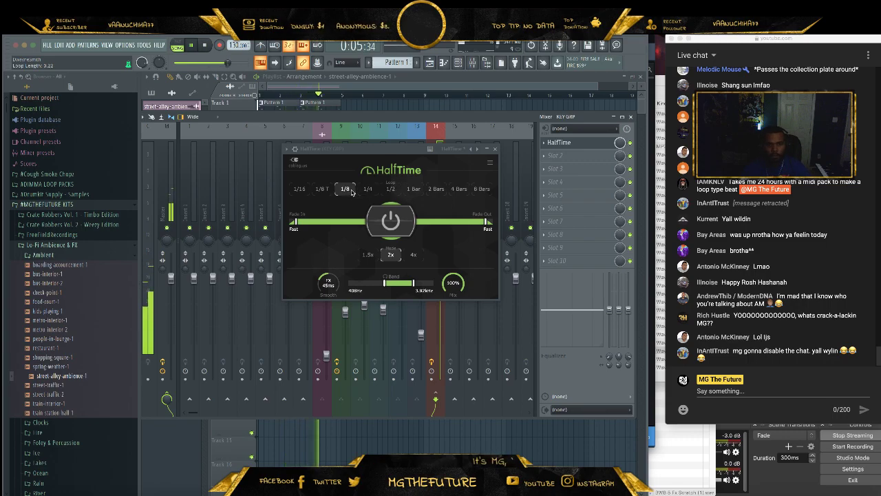
left_click_drag(325, 288, 325, 274)
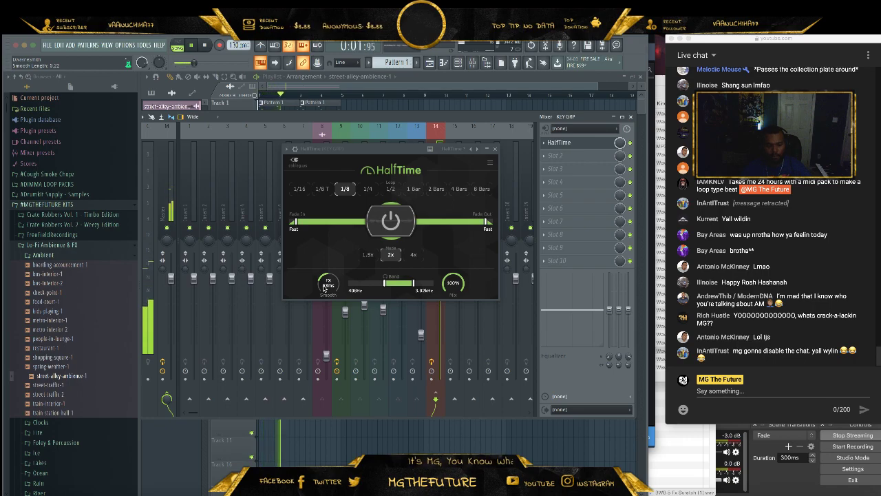
- Add RC-20 Retro Color to the KEY GRP bus's second effect slot and load its Too Bright? preset
left_click(164, 195)
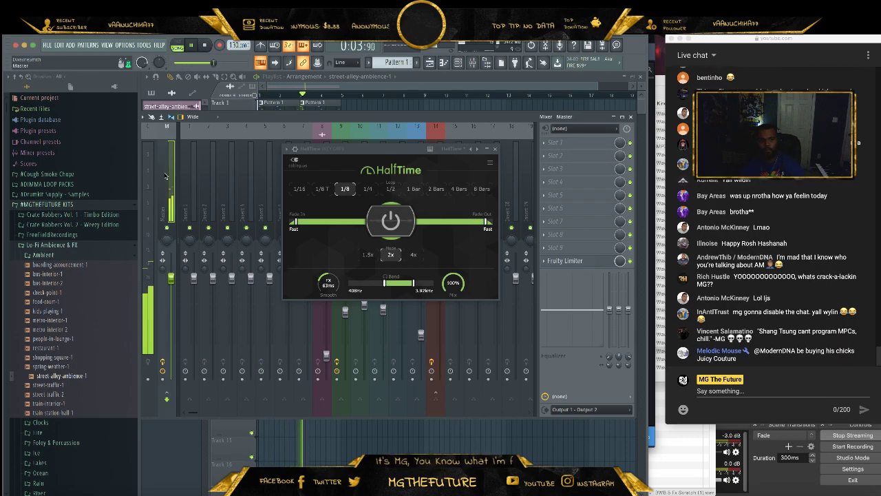
left_click(440, 194)
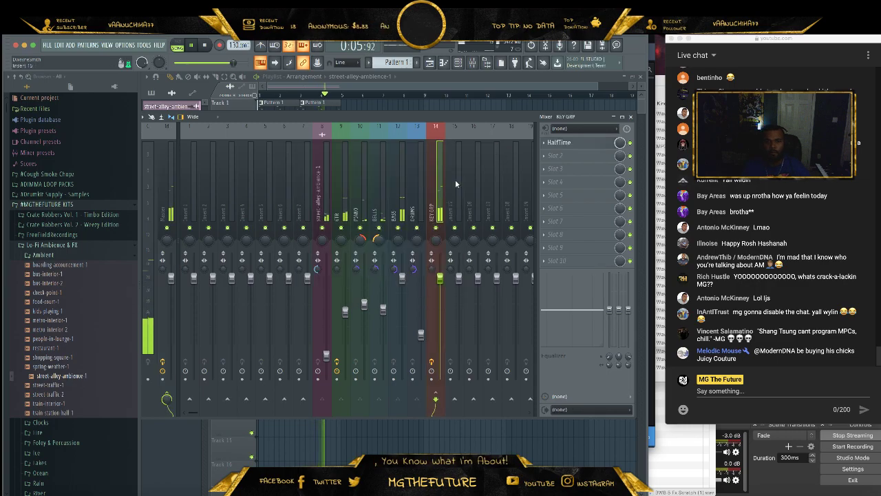
left_click(555, 155)
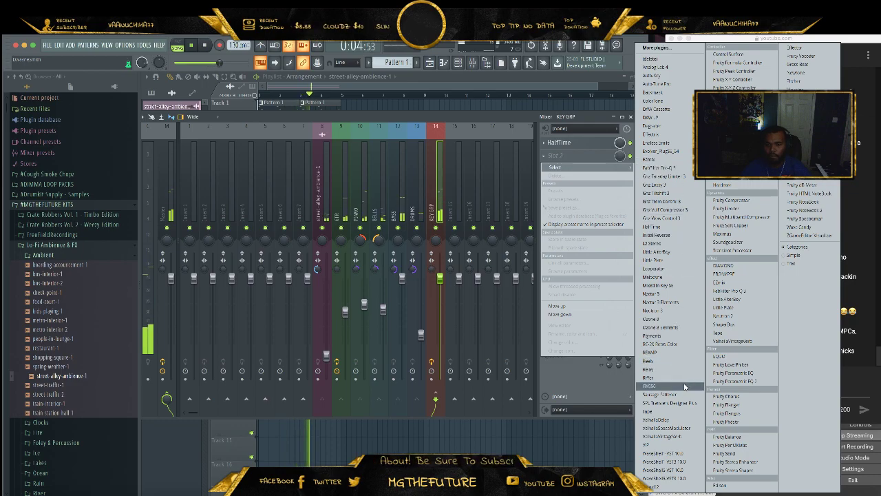
left_click(676, 343)
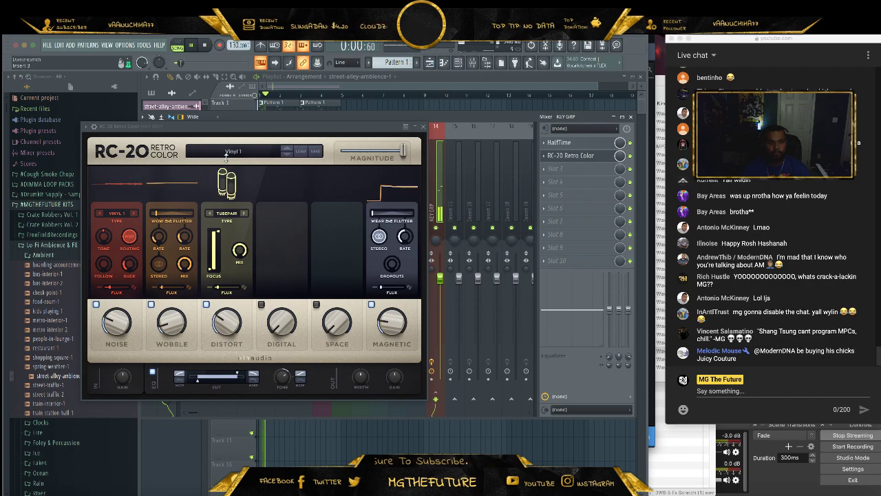
left_click(227, 152)
left_click(170, 248)
left_click(163, 256)
left_click(233, 291)
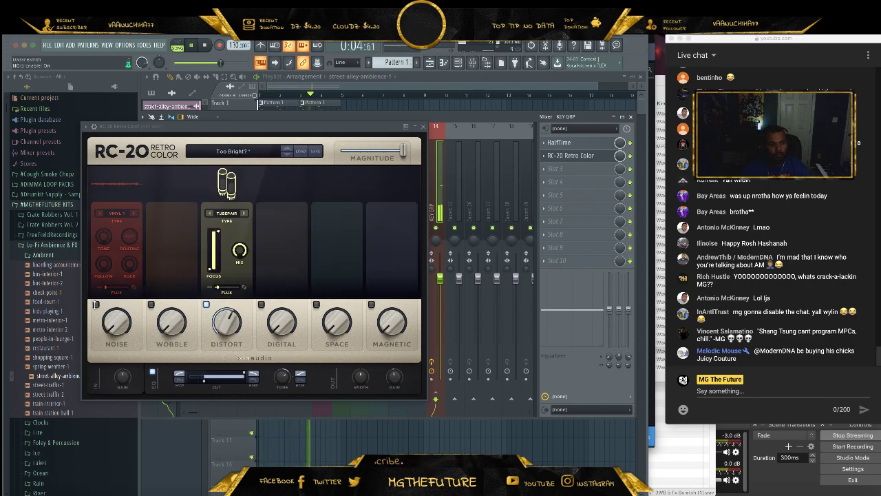
- Enable RC-20's Noise module with Follow at 32% and Duck at 24%, and set the Distort amount to 47%
left_click_drag(115, 301, 115, 293)
left_click_drag(102, 265, 103, 263)
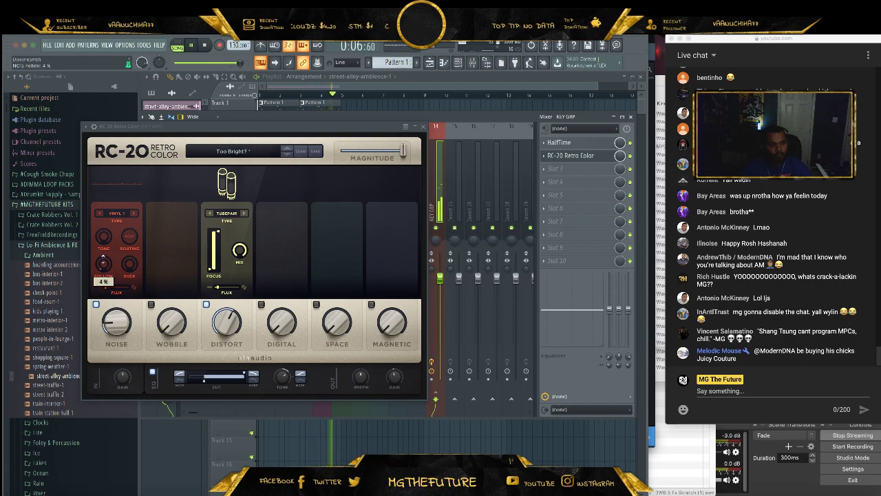
left_click_drag(105, 215, 105, 228)
left_click_drag(130, 265, 133, 249)
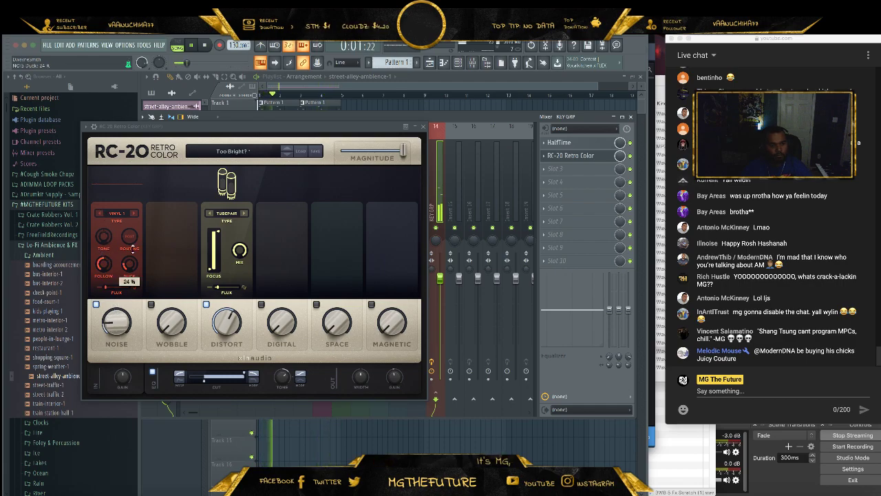
left_click_drag(108, 286, 104, 276)
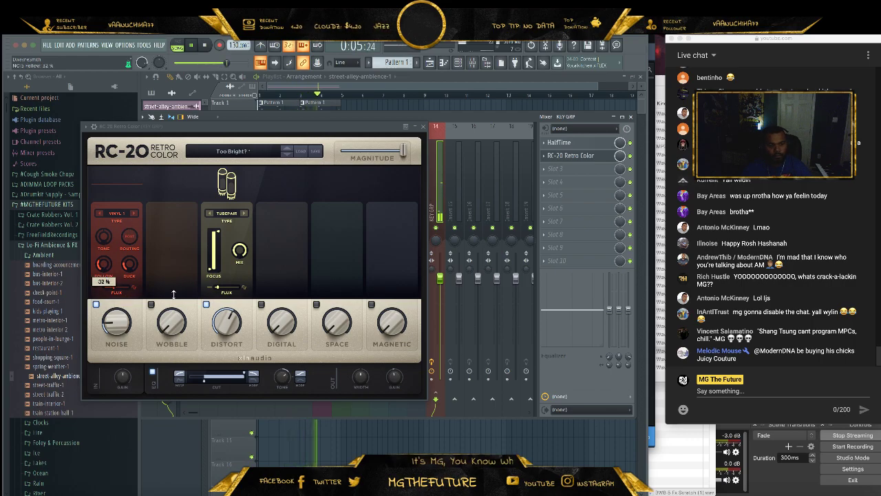
left_click_drag(227, 343, 228, 348)
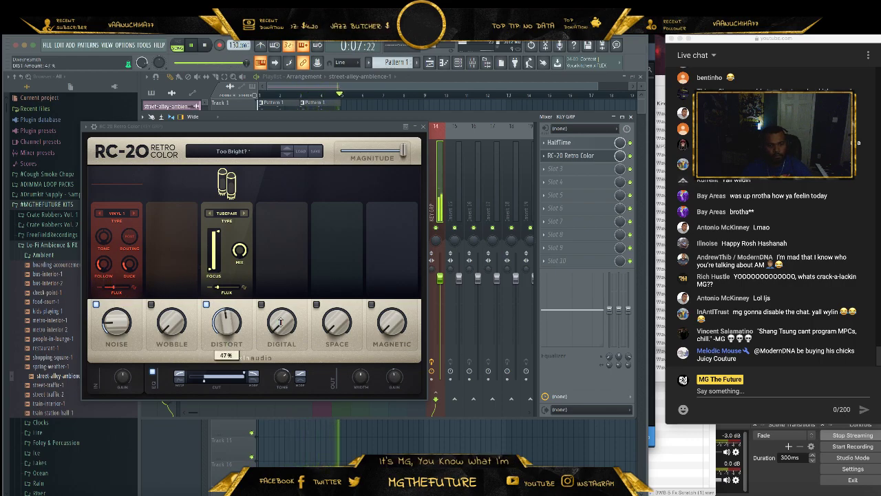
- Enable RC-20's Wobble module, shift its balance fully to Wow, set the amount to 14%, and close the plugin window
left_click(151, 304)
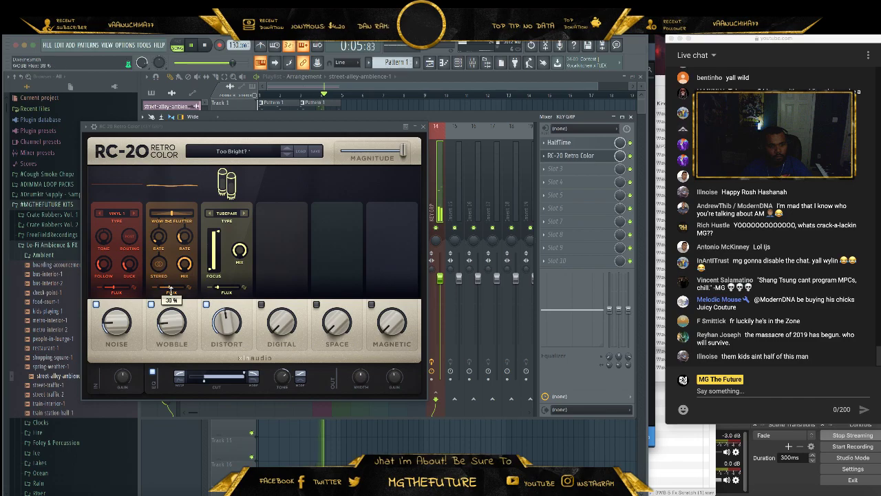
mouse_move(148, 217)
left_click_drag(148, 216, 154, 215)
mouse_move(170, 328)
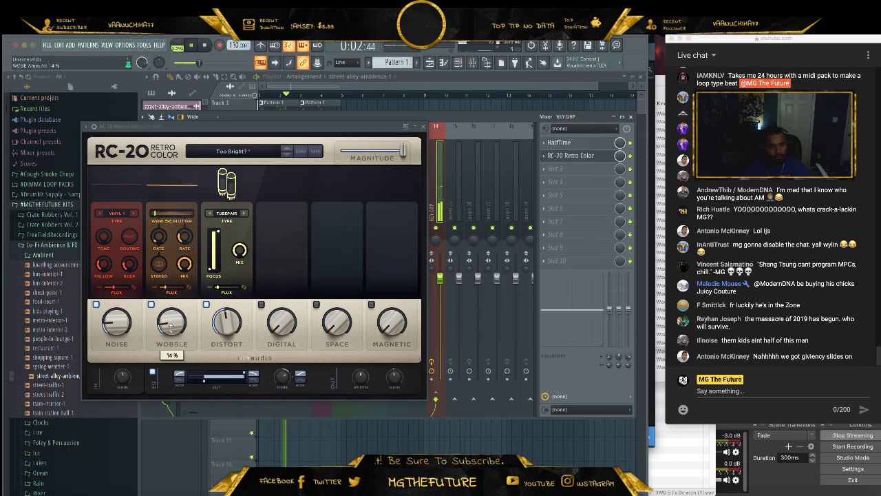
left_click(423, 127)
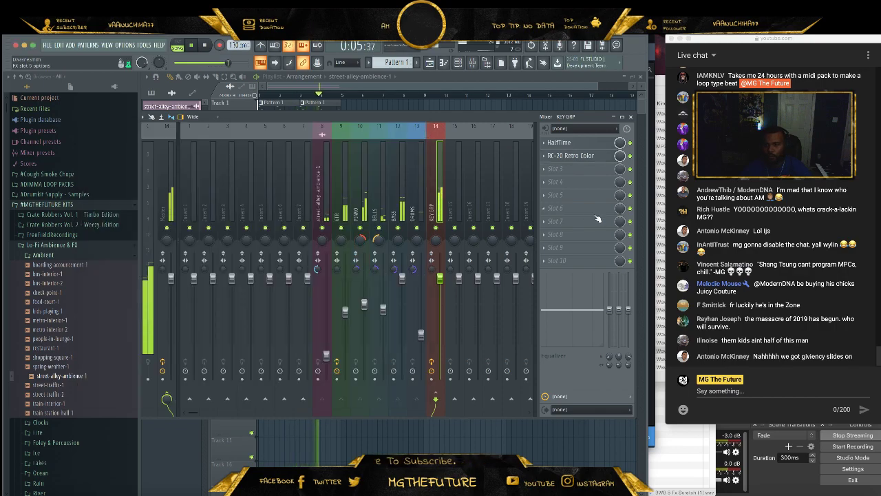
- Add Ghz Lossy 3 to the KEY GRP bus's third effect slot and load the Siney Verb preset
left_click(549, 169)
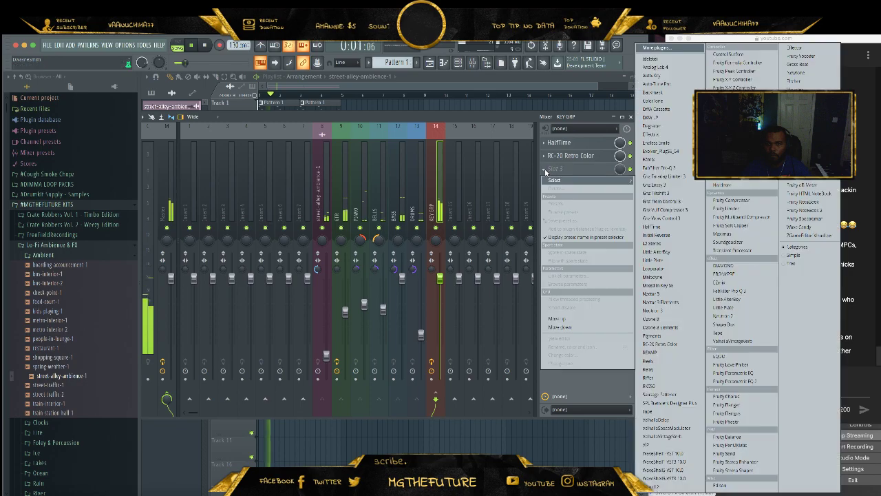
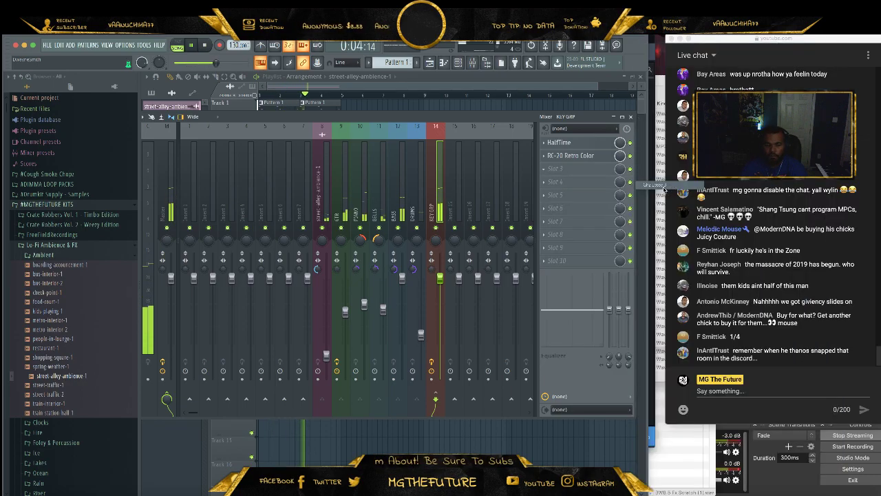
left_click_drag(671, 188, 571, 168)
left_click(97, 191)
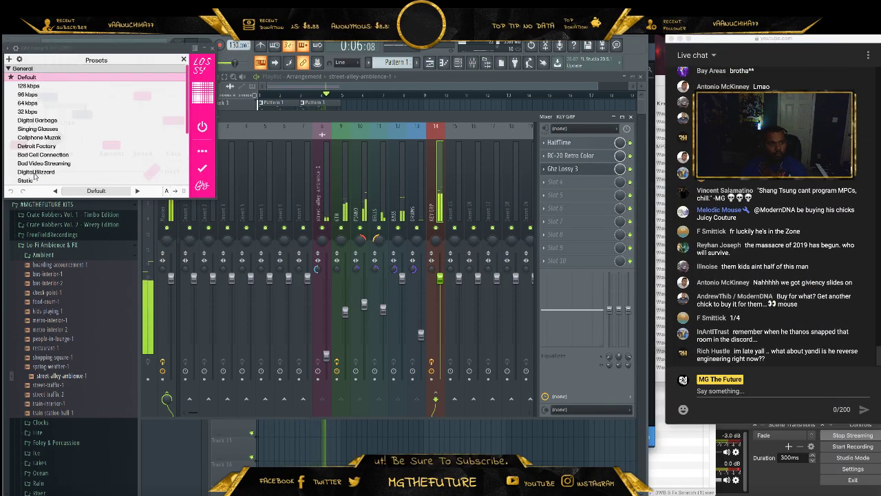
scroll(34, 176, "down", 4)
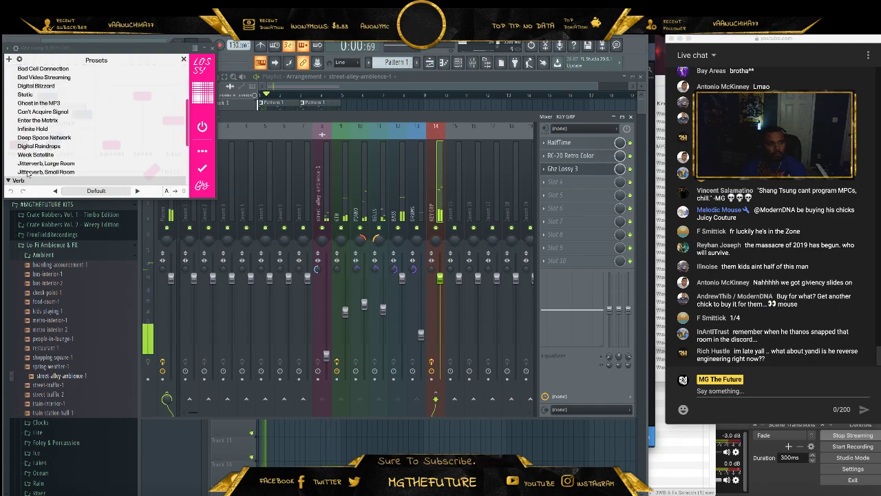
scroll(24, 176, "down", 3)
left_click(66, 160)
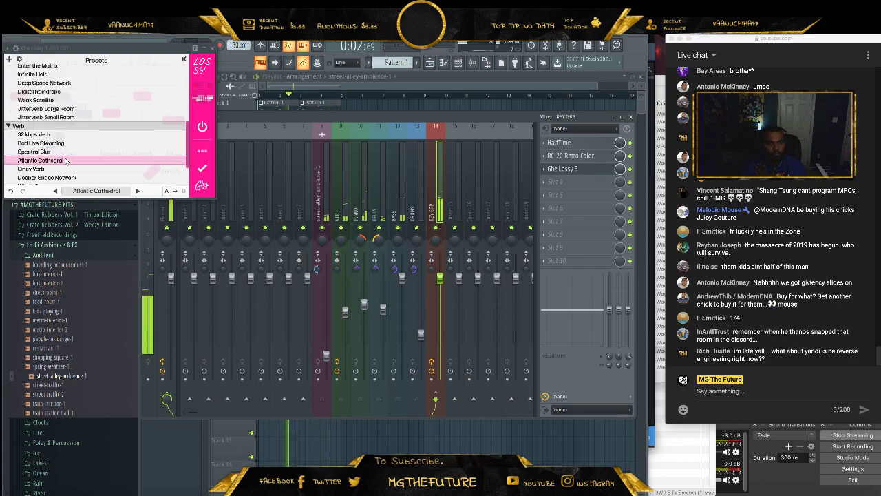
left_click(67, 168)
left_click(97, 190)
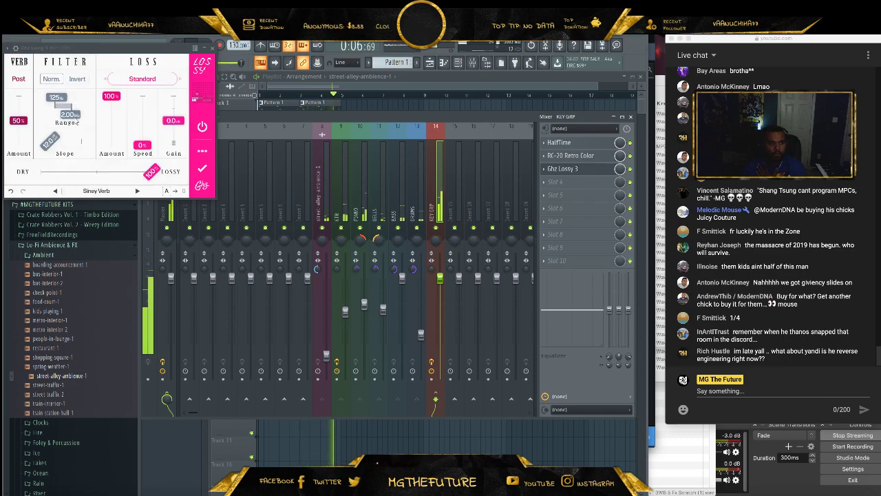
- Set the Dry/Lossy mix of Ghz Lossy 3 to 20% and close the plugin window
left_click_drag(151, 171, 92, 179)
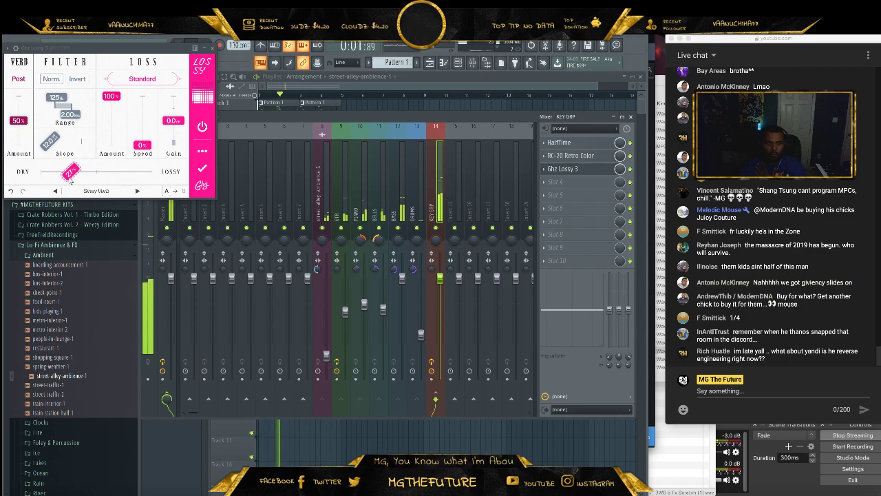
left_click_drag(69, 179, 66, 180)
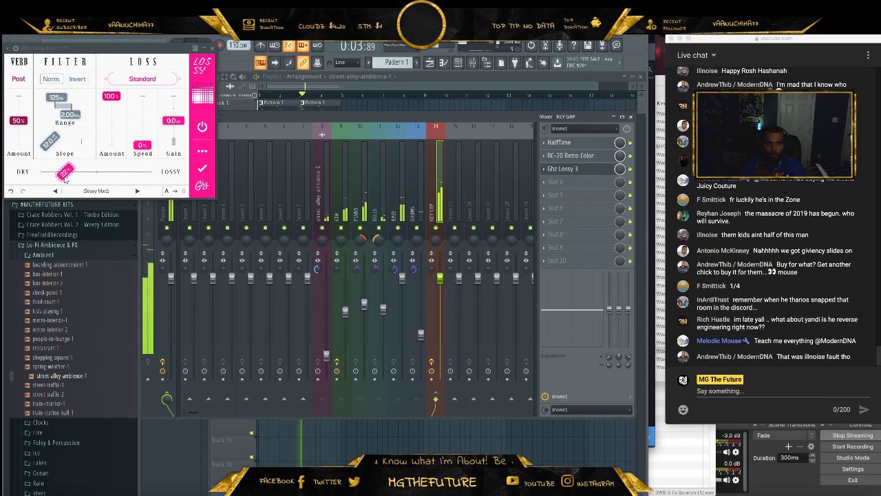
left_click_drag(64, 179, 64, 181)
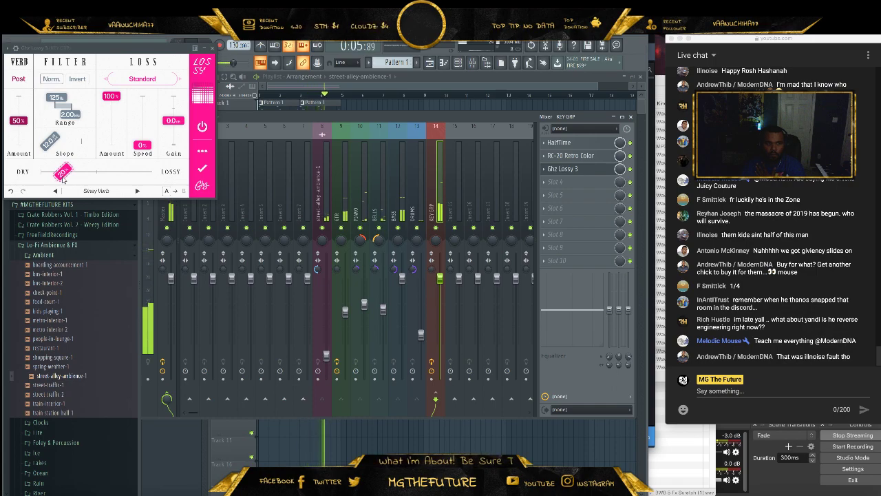
left_click(212, 47)
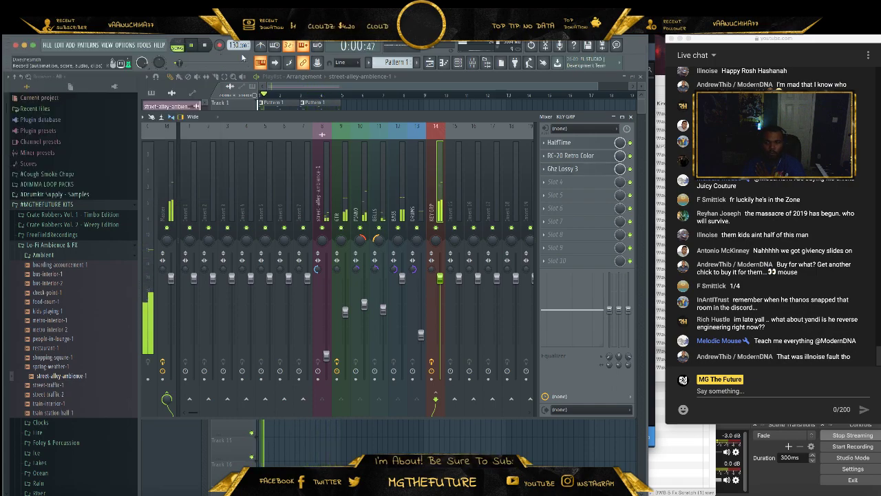
- Close the mixer and create a new pattern named DRM A
left_click(631, 118)
left_click(414, 63)
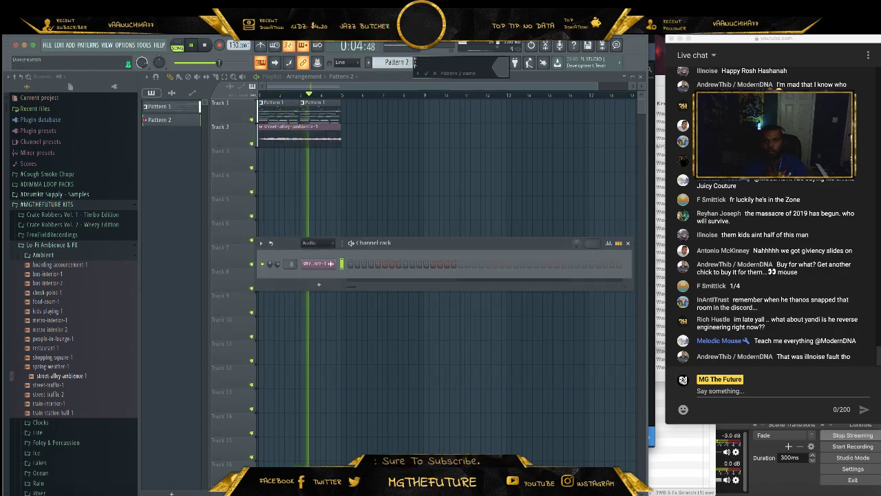
type("DRM")
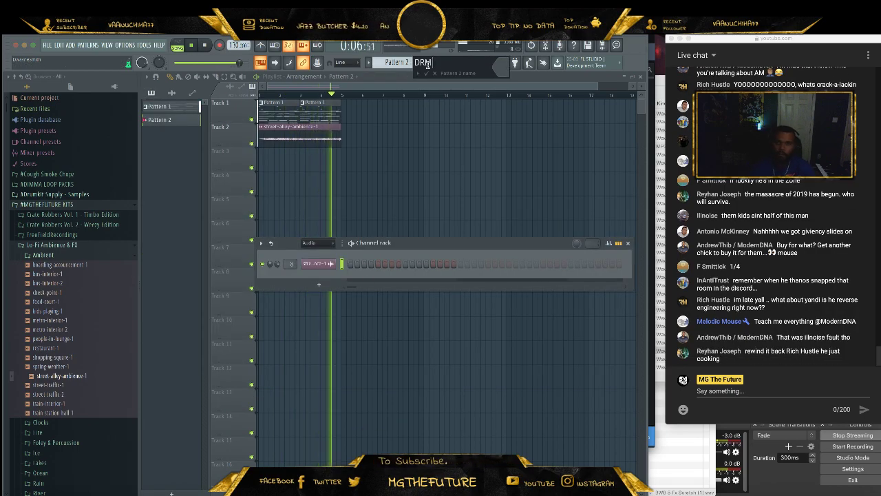
type(" A")
key("Return")
- Place DRM A pattern clips on playlist Track 3 at bars 1 and 3
left_click(319, 153)
left_click_drag(323, 154, 267, 154)
left_click(306, 154)
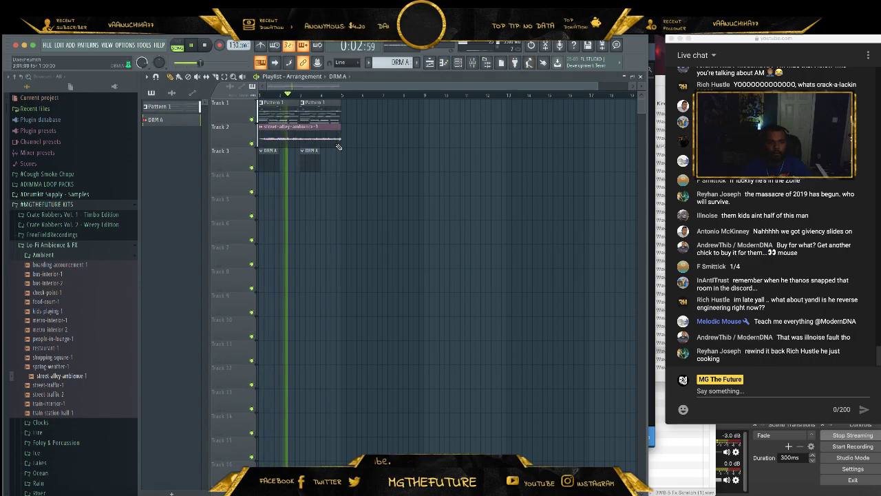
- Show the Unsorted channel group in the channel rack and collapse the #MGTHEFUTURE KITS folder in the browser
left_click(457, 63)
left_click(317, 243)
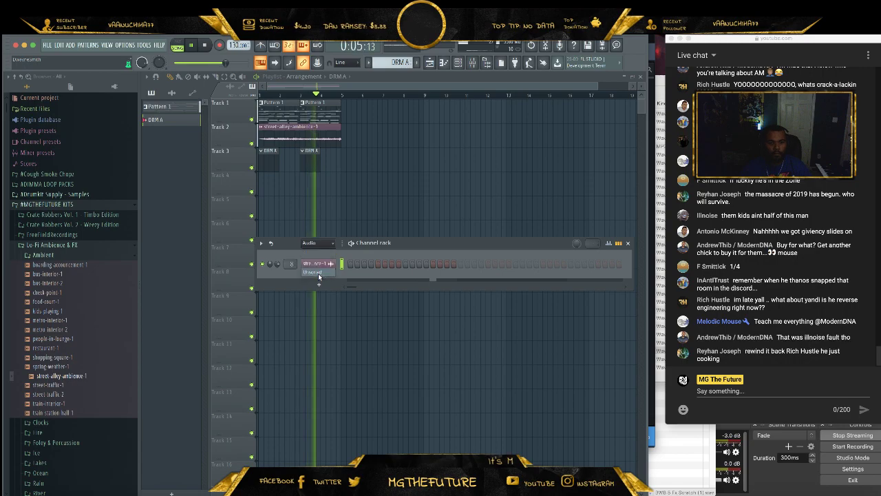
left_click(319, 273)
left_click(83, 255)
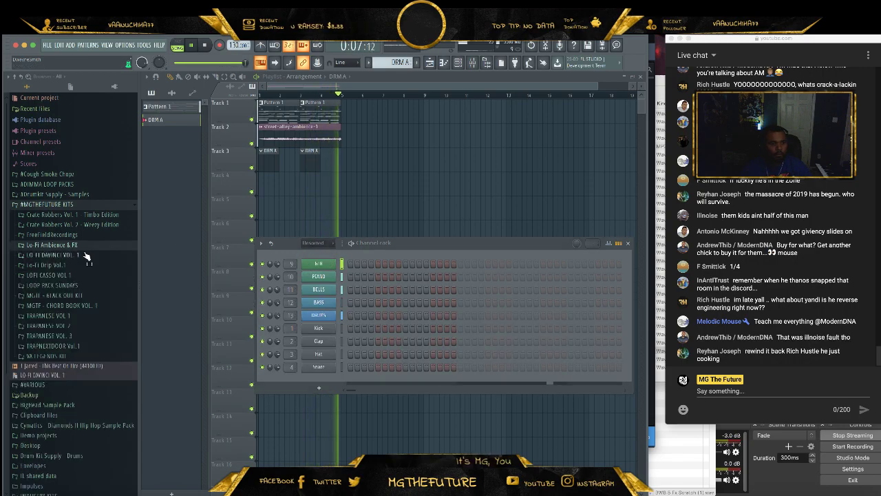
left_click(85, 205)
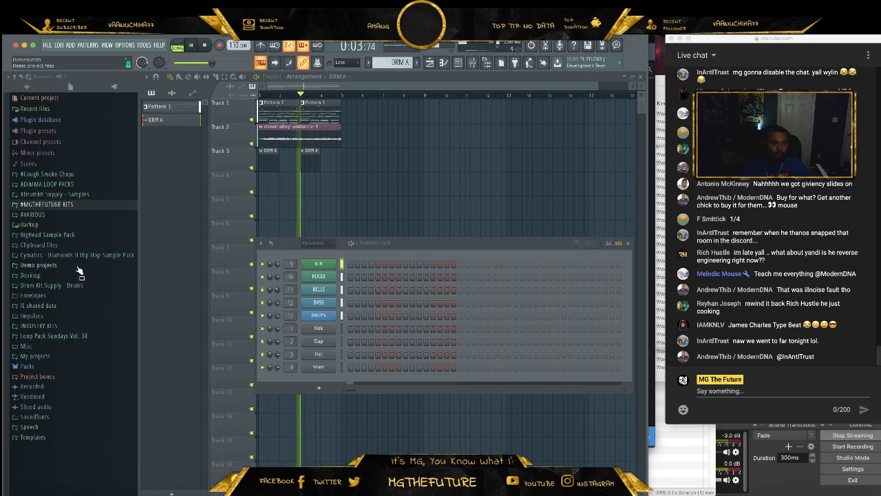
- Widen the browser and open the Snares folder of Cardiak Presents The Flatline Kit Vol 1, under INDUSTRY KITS, HI FI, Cardiak Kits
left_click(78, 326)
left_click(78, 357)
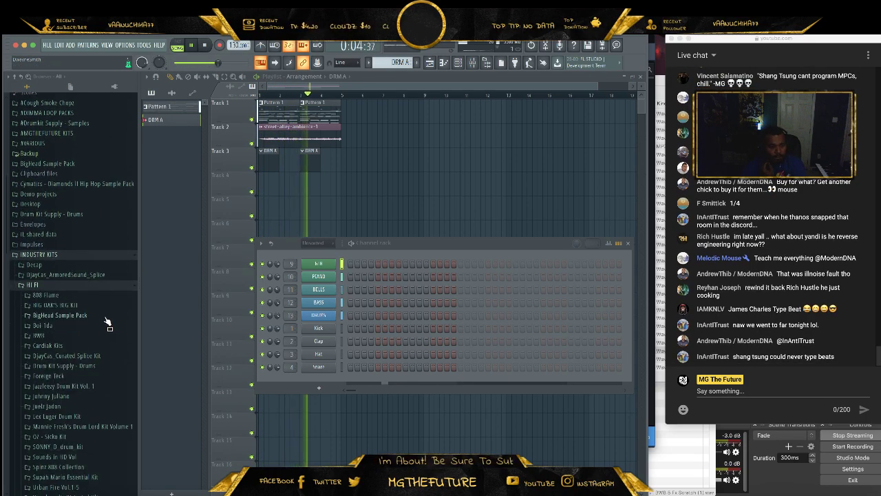
scroll(96, 293, "down", 5)
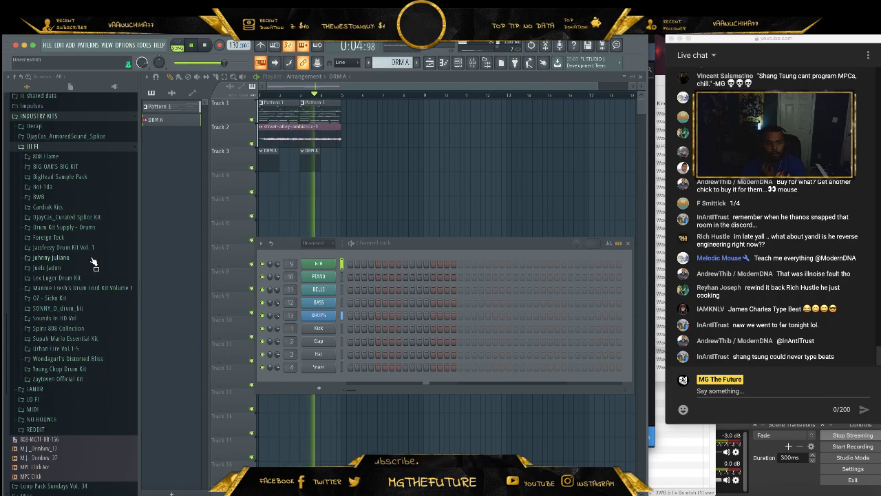
left_click(48, 206)
left_click_drag(141, 226, 177, 231)
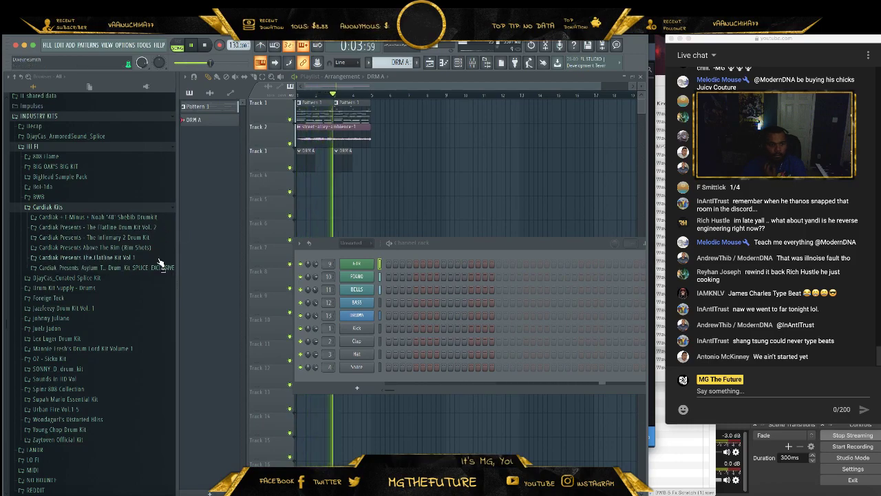
left_click(157, 257)
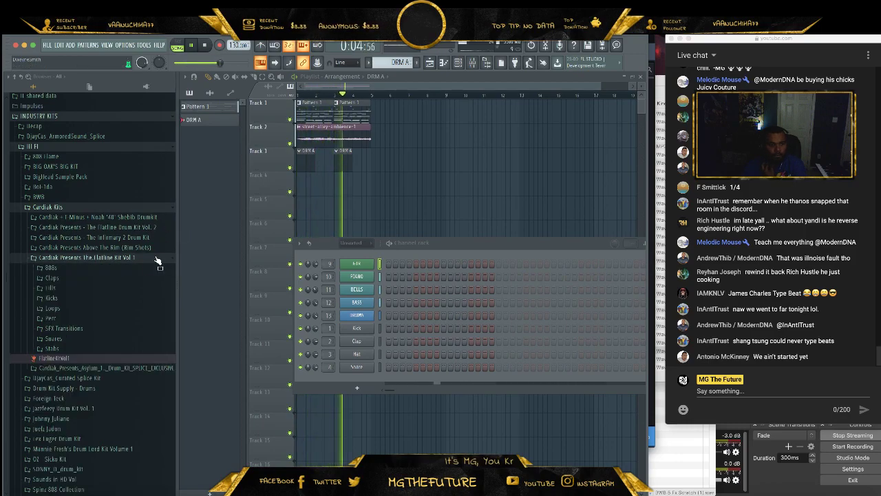
left_click(107, 340)
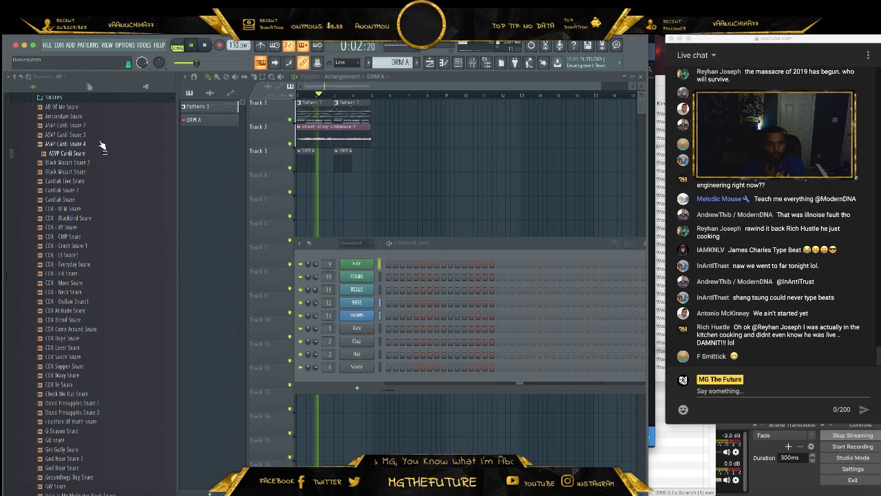
- Audition snares, load Black Mozart Snare 2 into the Clap channel, and place hits on steps 9 and 25
left_click(100, 153)
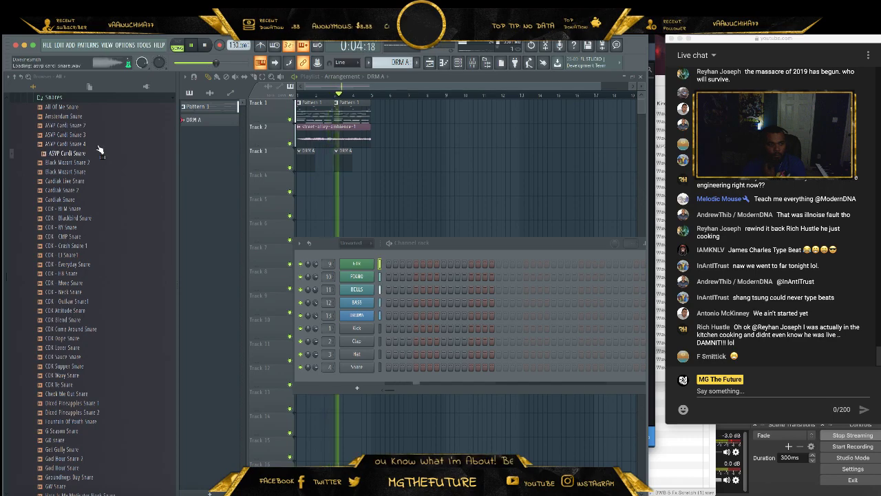
left_click(101, 162)
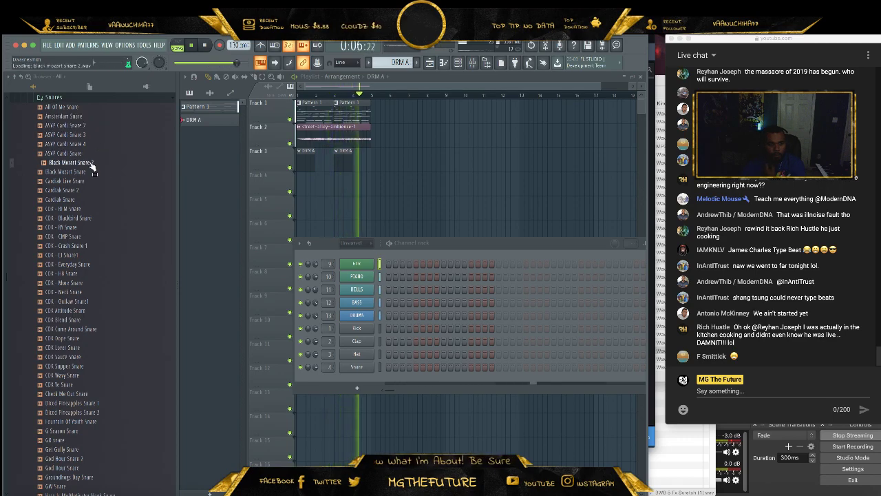
left_click_drag(355, 342, 356, 342)
left_click_drag(493, 242, 401, 249)
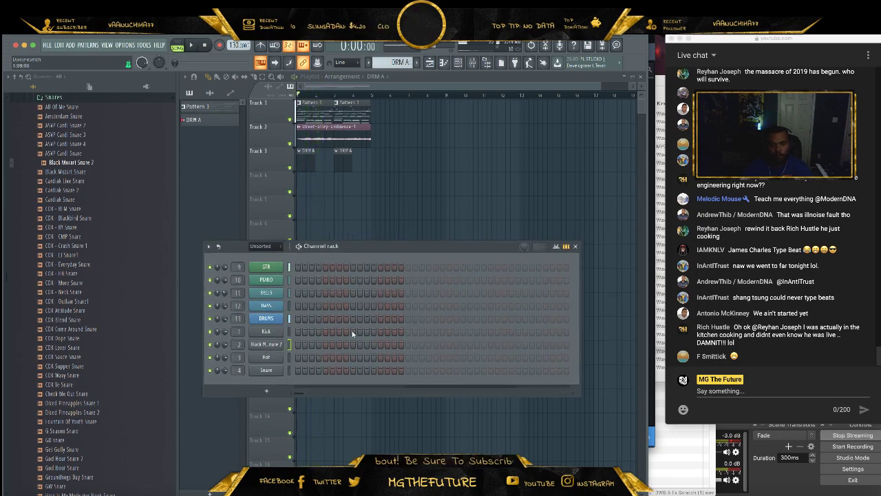
left_click(462, 344)
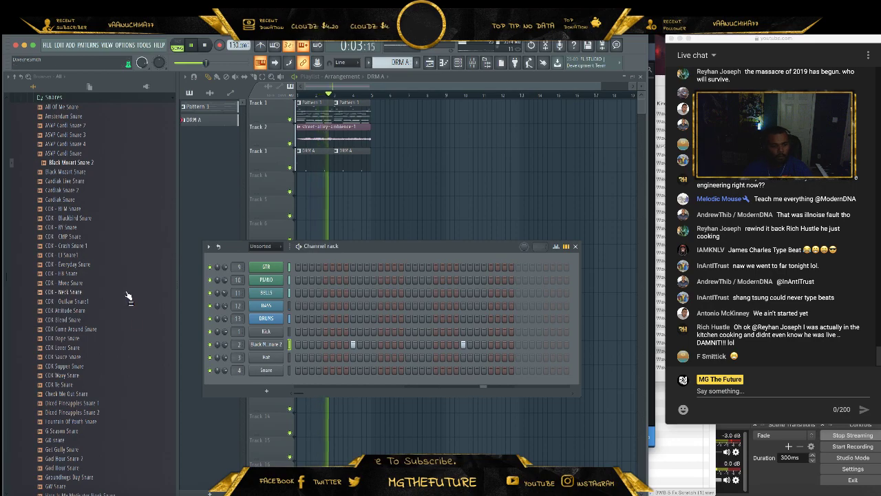
- Audition the kit's hi-hat loops and place Fly HiHat Loop on playlist Track 4 at bar 1
scroll(126, 296, "up", 5)
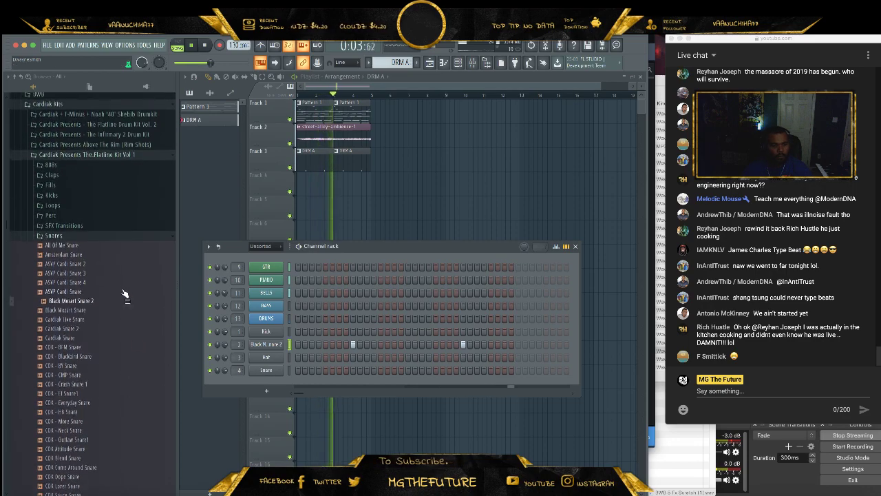
left_click(94, 237)
left_click(110, 205)
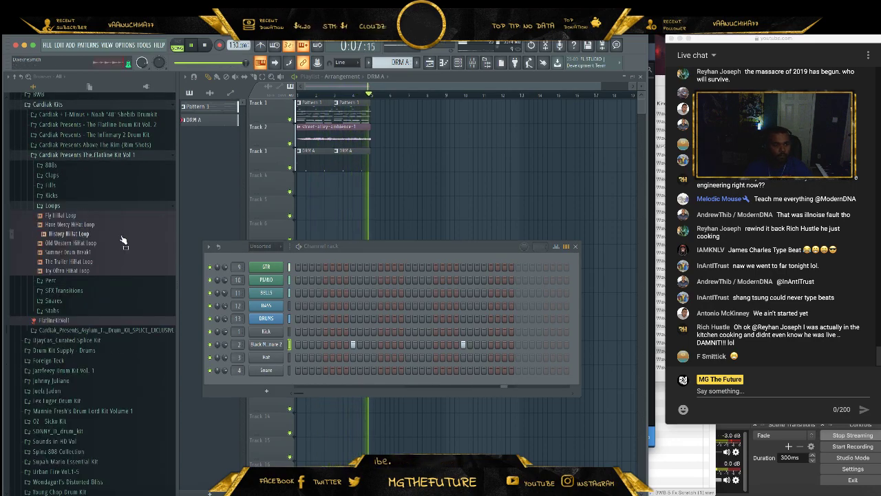
left_click(104, 226)
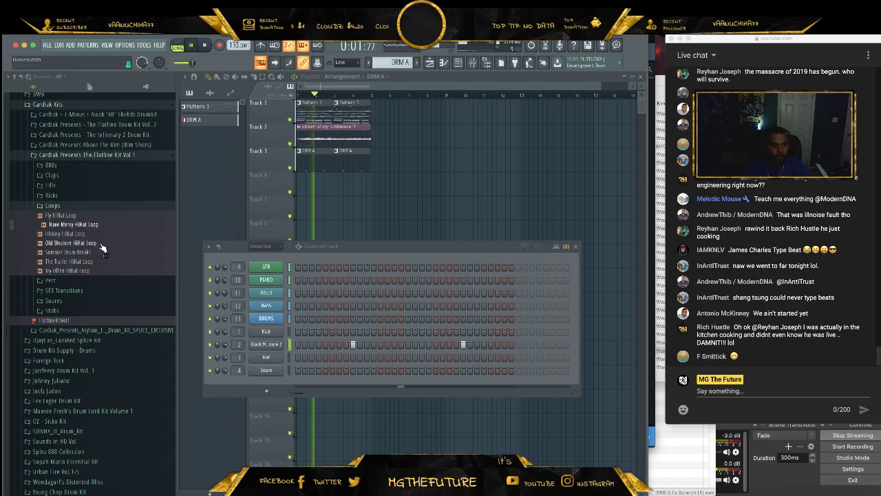
left_click(95, 280)
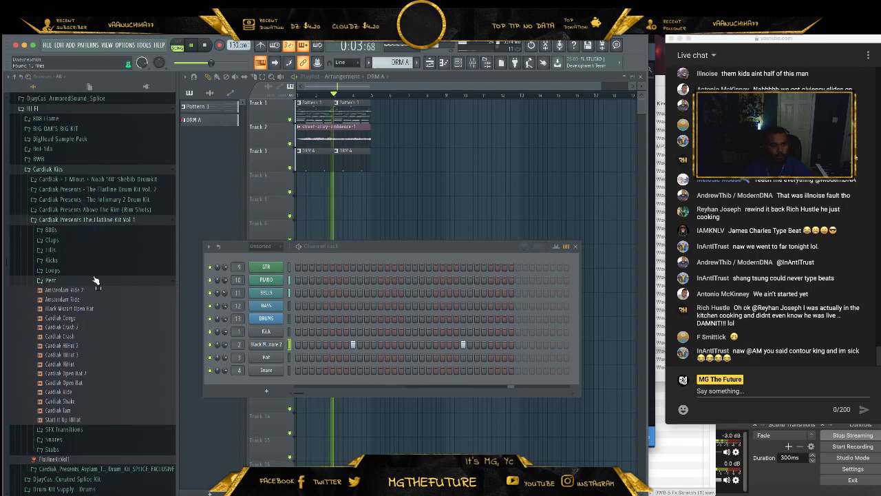
left_click(95, 280)
left_click(94, 270)
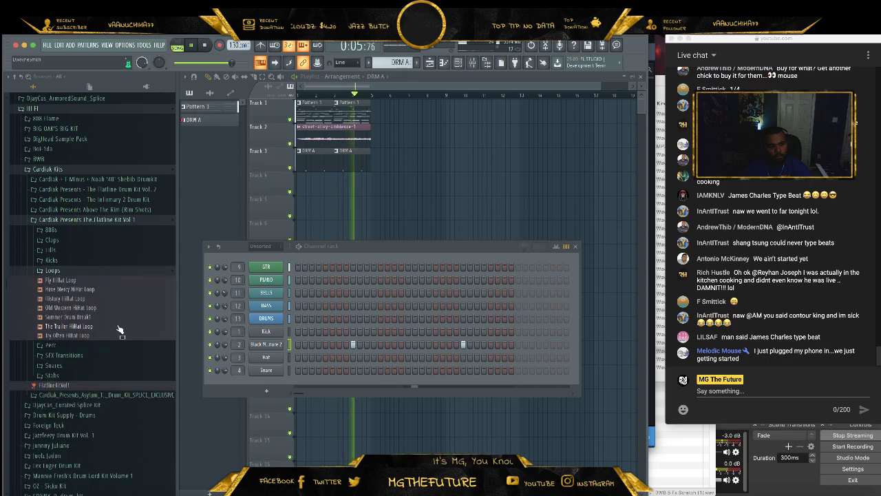
left_click(104, 282)
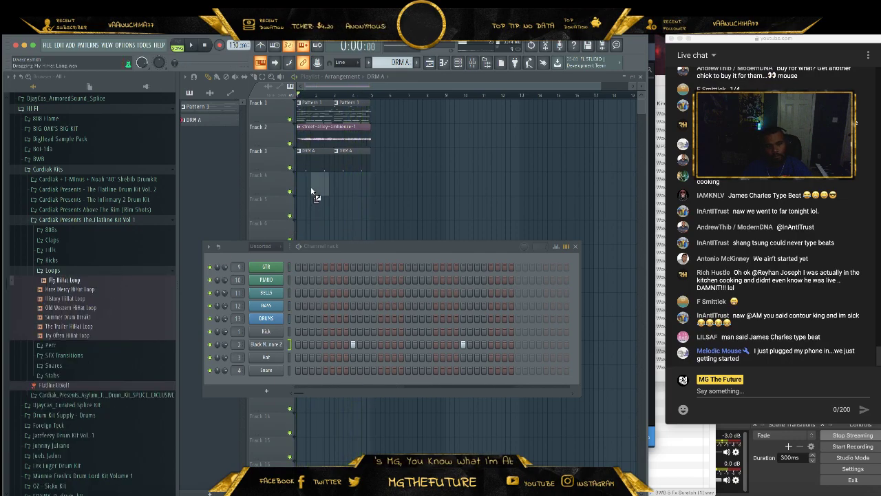
left_click_drag(311, 189, 313, 187)
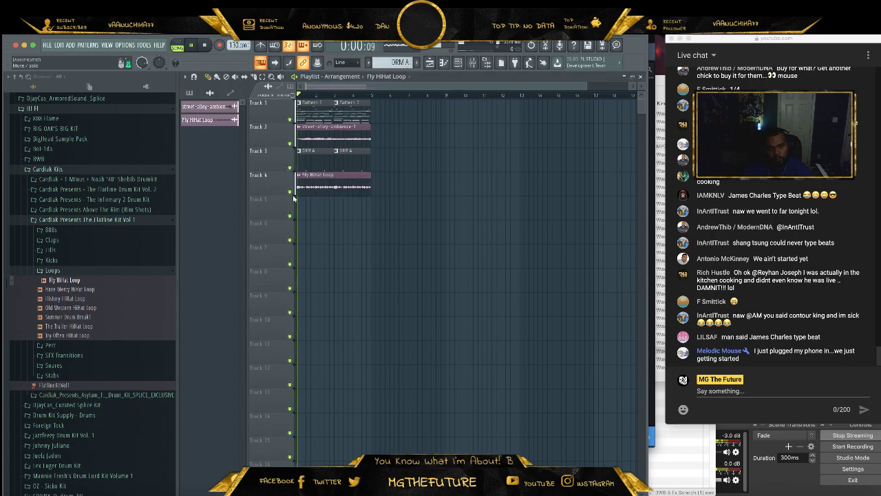
- Bring up the channel rack, collapse the Loops folder in the browser, and show the Unsorted channel group
key("F6")
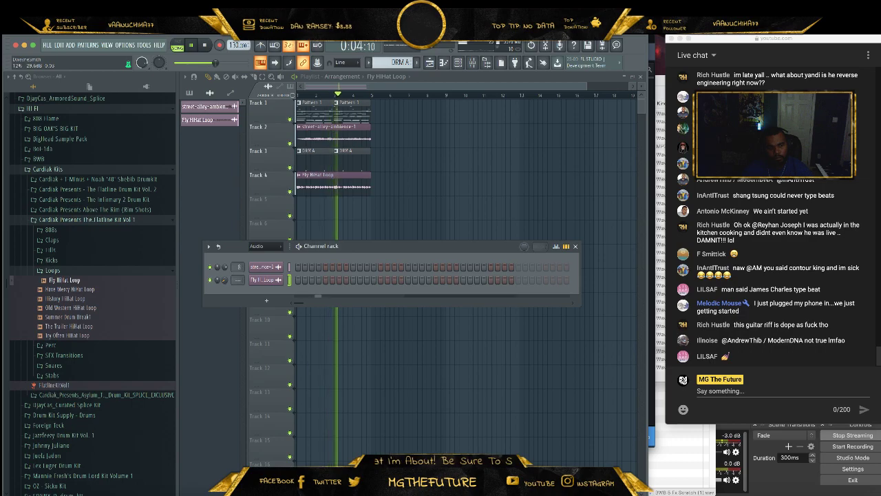
left_click(124, 271)
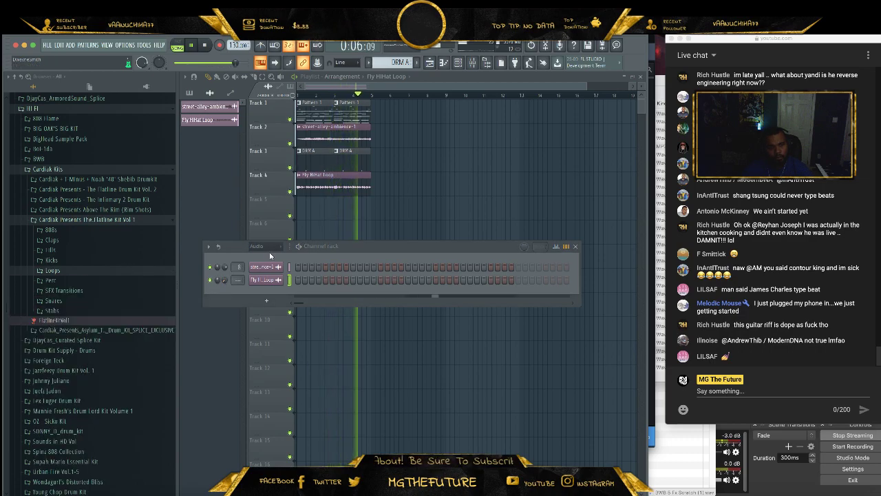
left_click(268, 247)
left_click(269, 277)
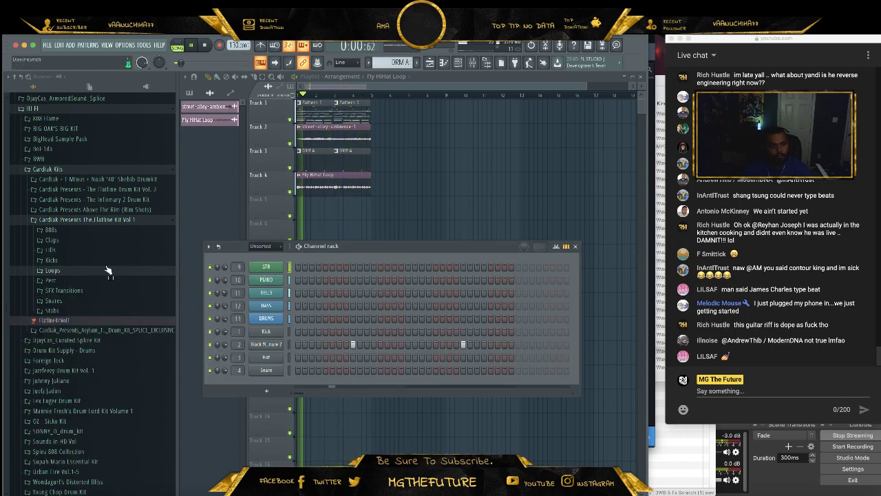
- Load CDK - Blackbird Kick from the Kicks folder into the Kick channel and place a hit on step 1
left_click(83, 260)
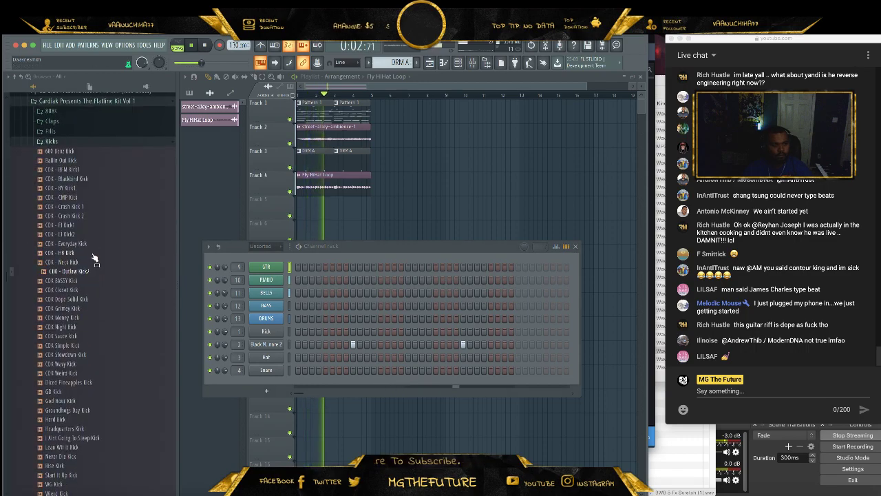
left_click(97, 179)
left_click_drag(249, 335, 288, 333)
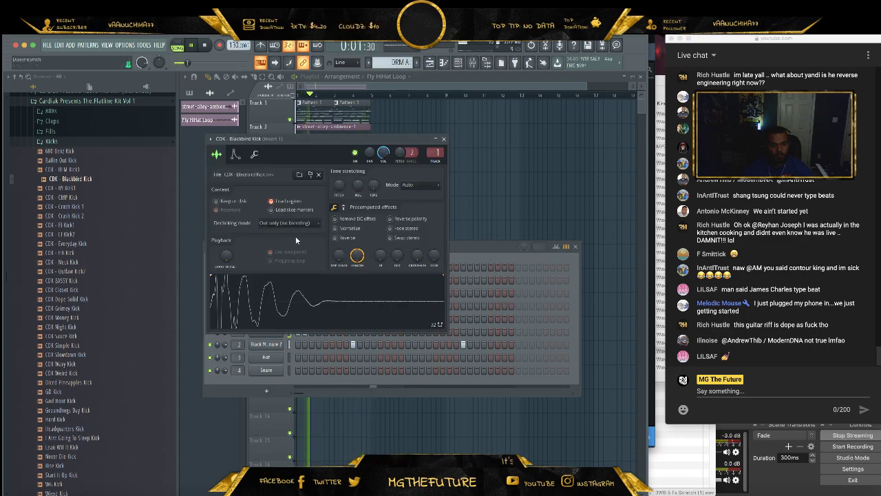
left_click(443, 139)
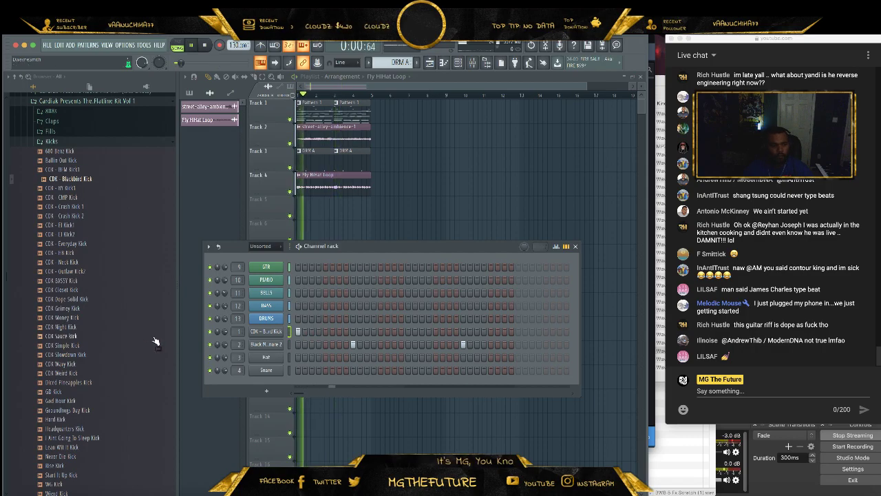
- Replace the kick sample with CDK Slowdown Kick, change its stretch time setting, and add a kick hit on step 21
key("Up")
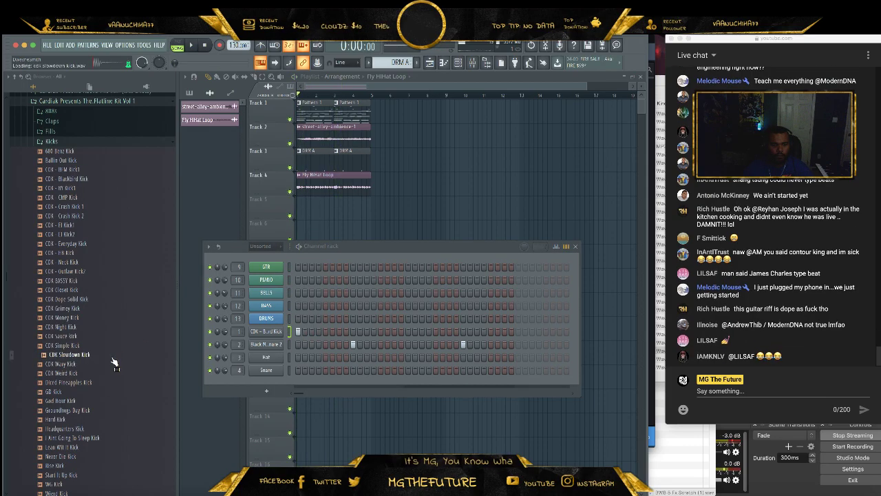
left_click(283, 331)
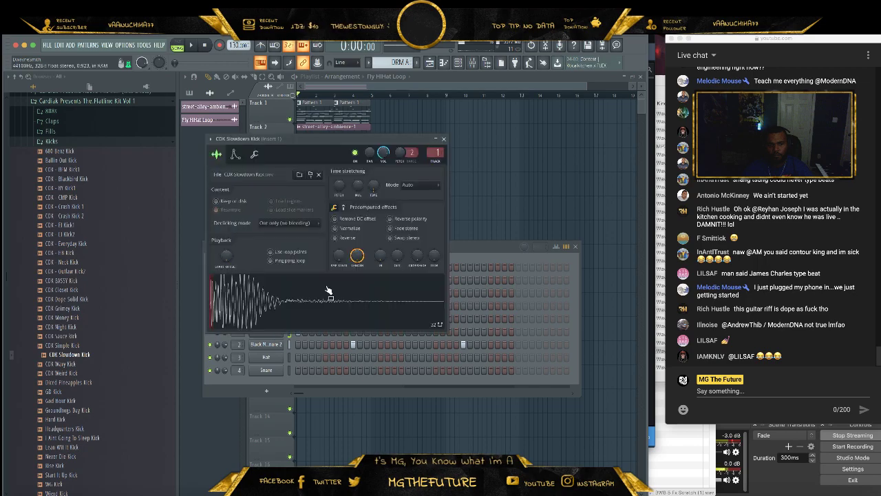
right_click(373, 186)
left_click(390, 194)
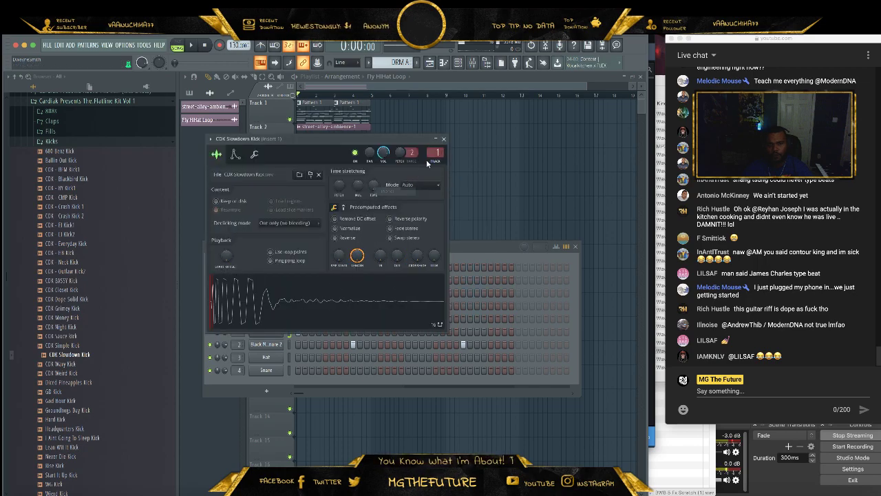
left_click(444, 139)
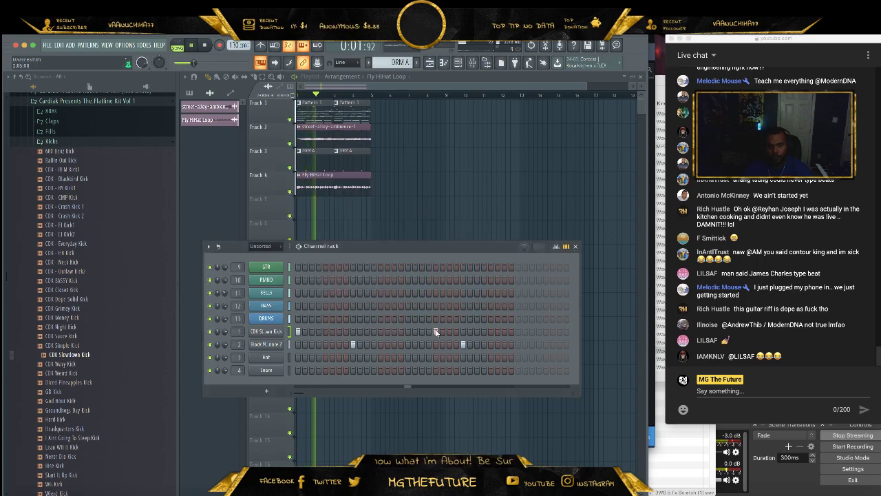
- Load Outlaw Clap from the Claps folder into the Hat channel, place hits on steps 9 and 25, and check its sampler settings
scroll(95, 229, "up", 3)
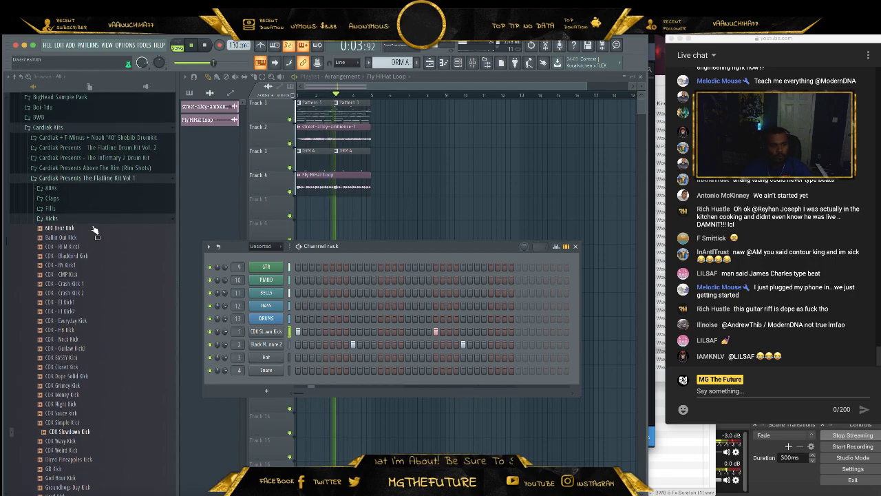
left_click(89, 218)
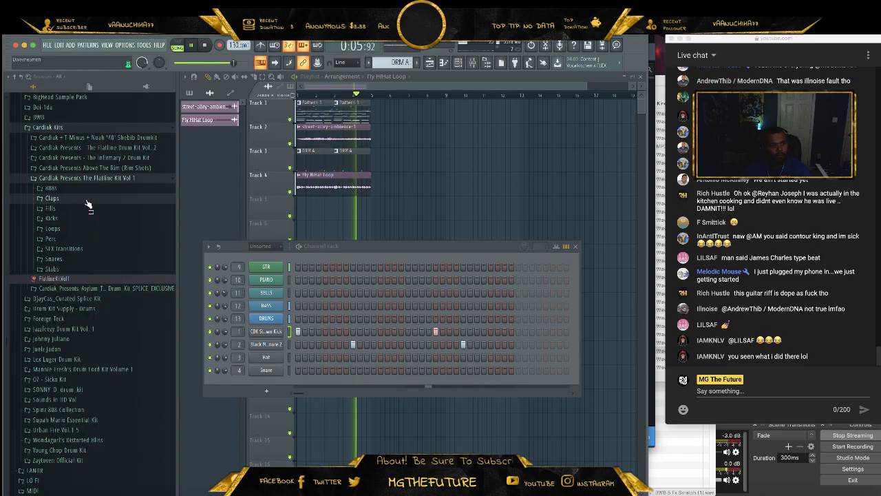
left_click(52, 198)
left_click(116, 283)
left_click(118, 301)
left_click_drag(118, 301, 262, 356)
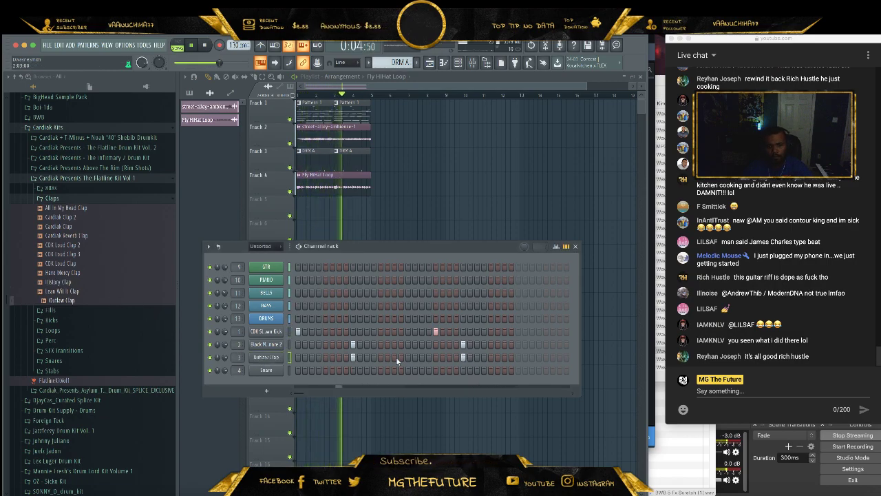
left_click(264, 357)
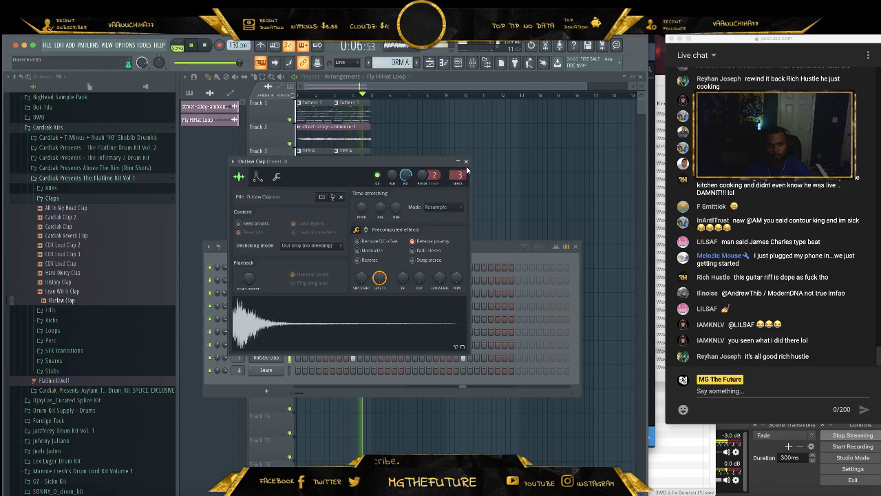
left_click(466, 163)
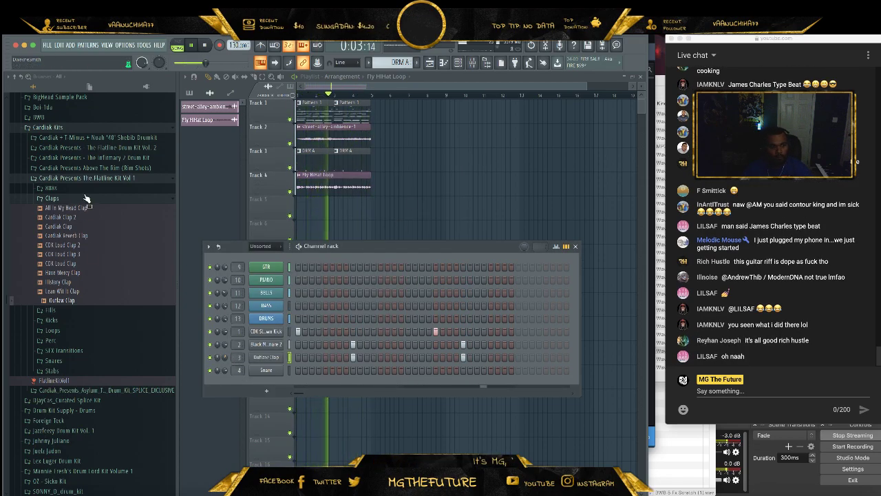
- Load Black Mozart Open Hat from the Perc folder into the Snare channel and place a hit on step 13
left_click(86, 199)
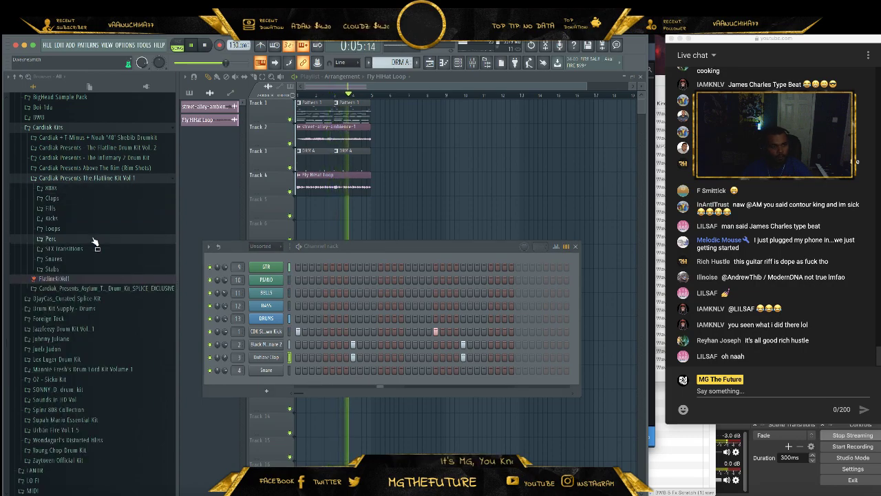
left_click(95, 241)
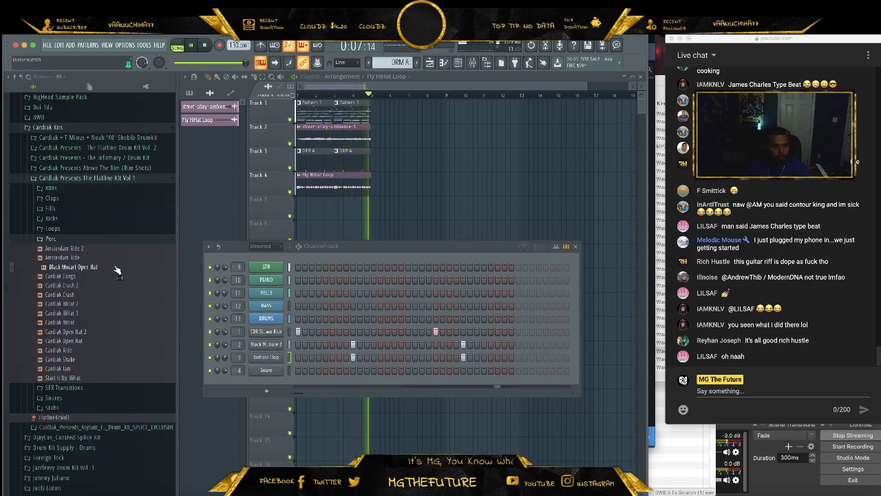
left_click_drag(117, 270, 266, 370)
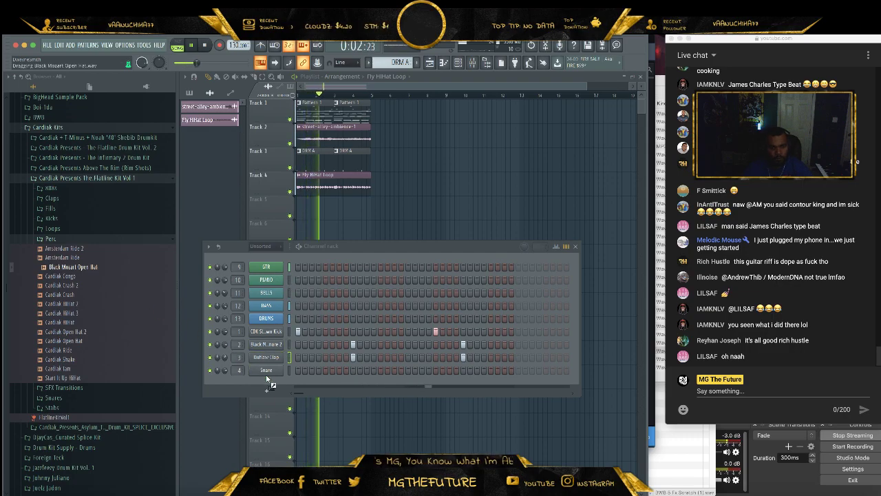
left_click(381, 370)
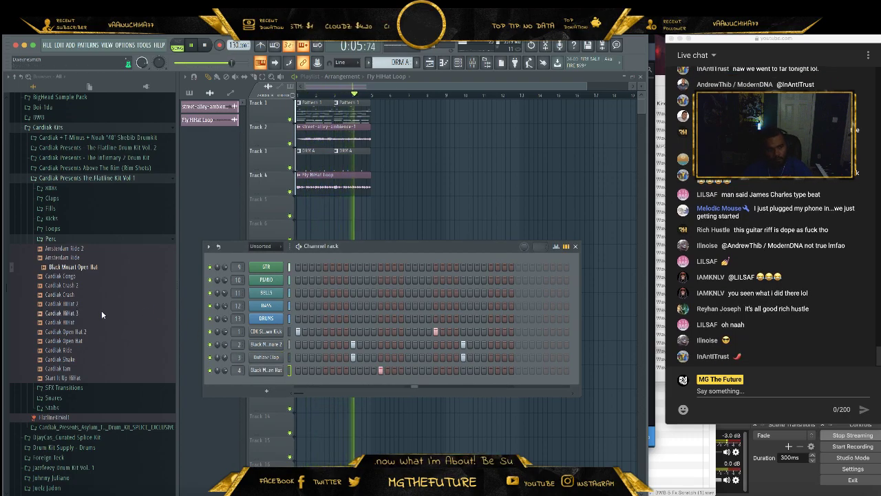
- Add Cardiak HiHat 3 as a new channel below the open hat and place hits on steps 9 and 11
left_click_drag(101, 313, 272, 379)
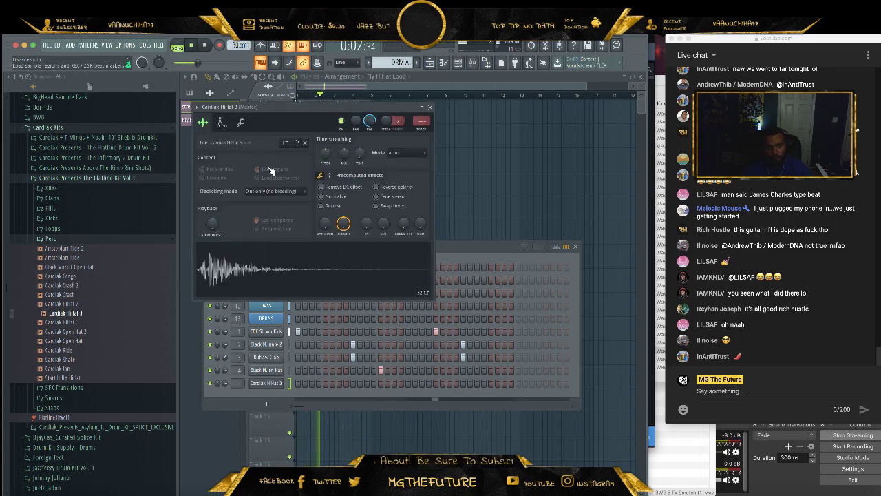
left_click(430, 108)
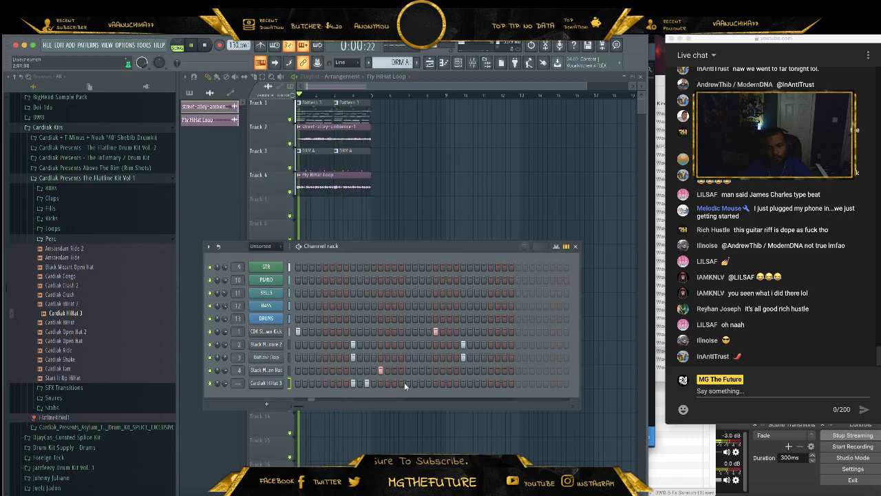
- Add Cardiak HiHat 3 hits on steps 7, 8, 23, 25, 27, 28, 29 and 31 of the DRM A pattern
left_click(345, 382)
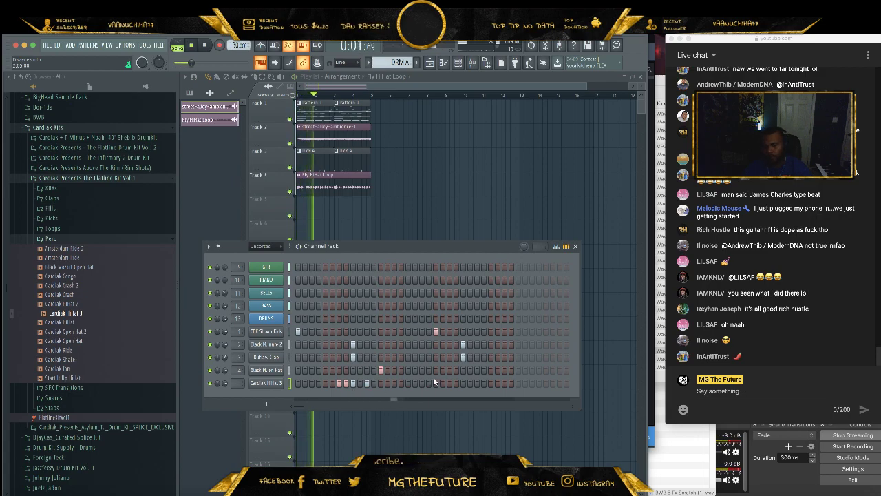
left_click(476, 382)
left_click(483, 382)
left_click(490, 383)
left_click(504, 383)
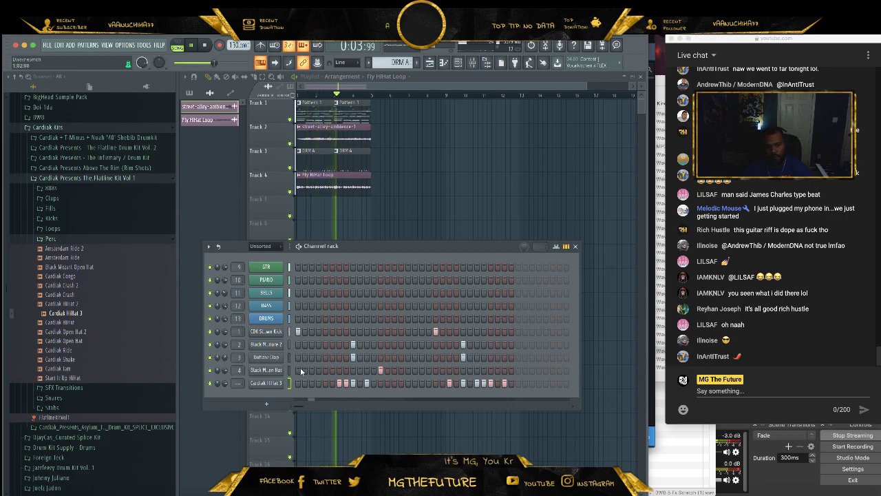
- In the Cardiak HiHat 3 piano roll, set the snap to 1/3 step and add two triplet notes after the step 11 hit
right_click(269, 383)
left_click(319, 383)
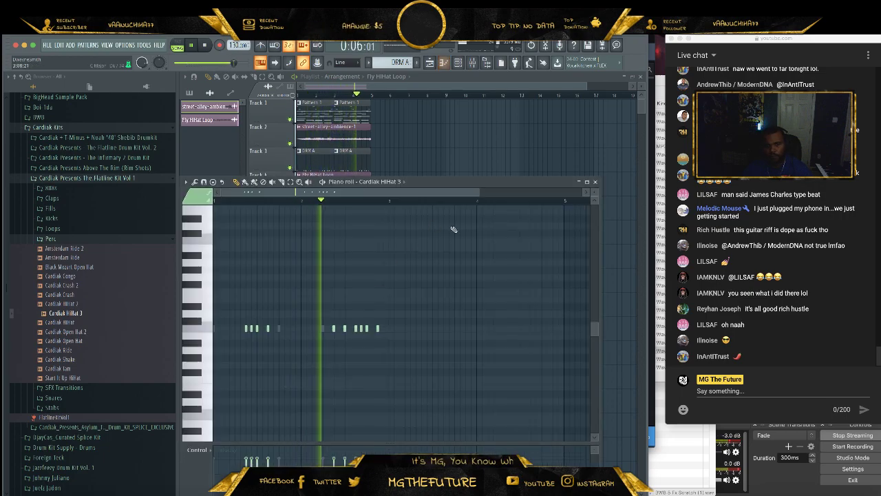
left_click_drag(476, 193, 312, 205)
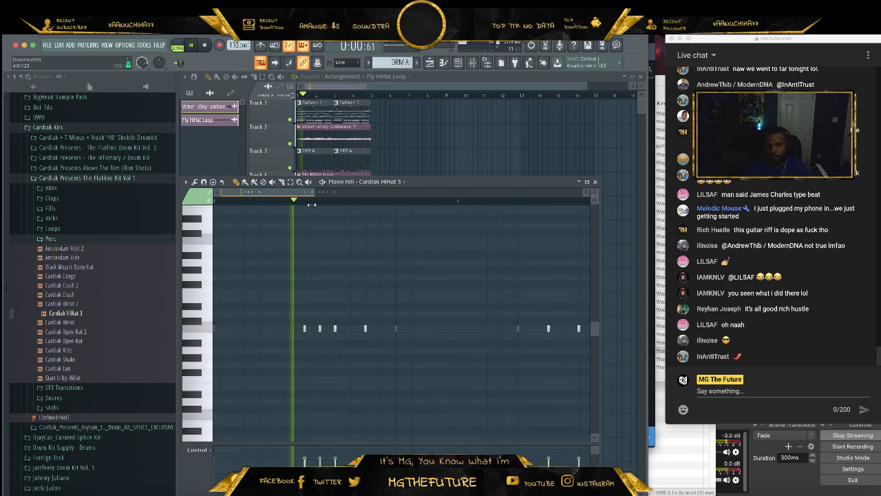
left_click(352, 63)
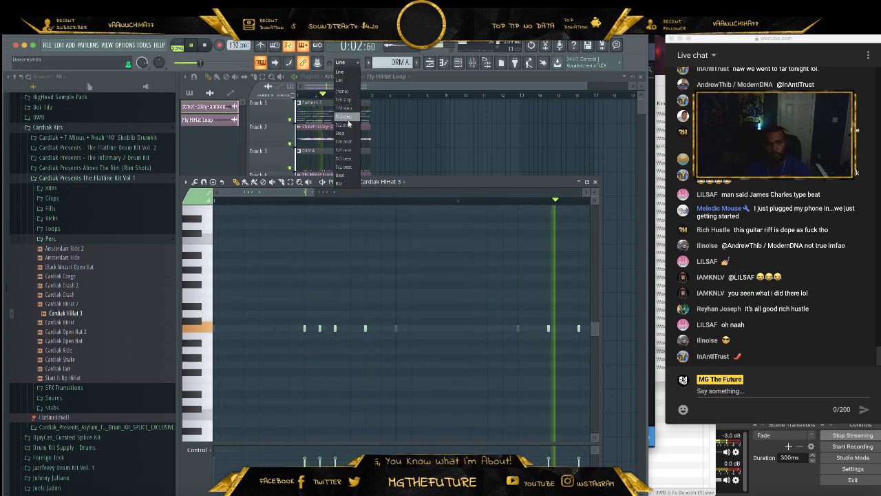
left_click(344, 116)
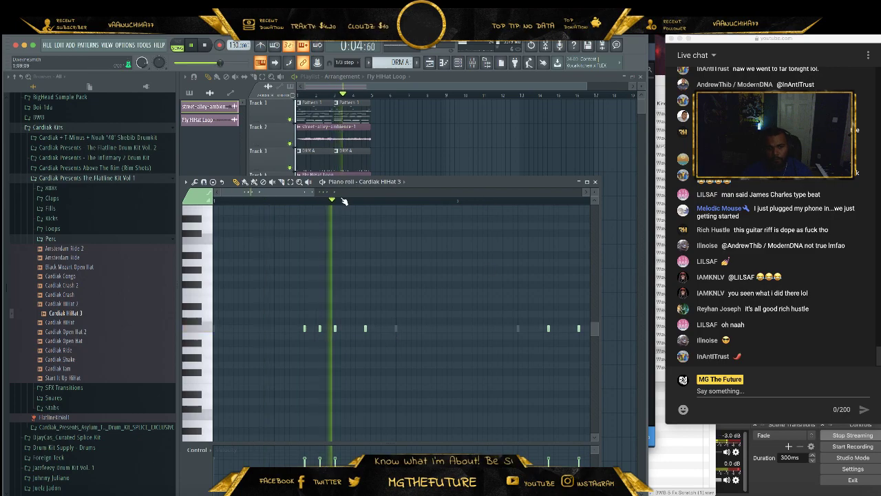
left_click_drag(312, 192, 278, 194)
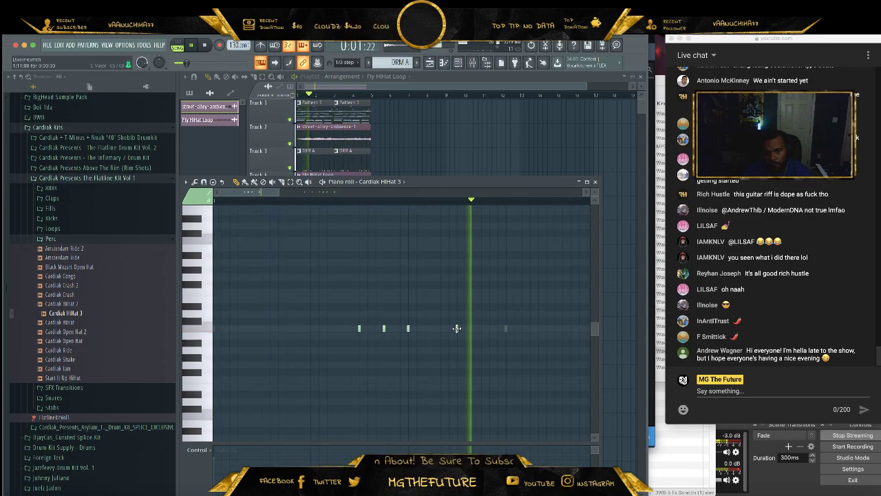
left_click(465, 329)
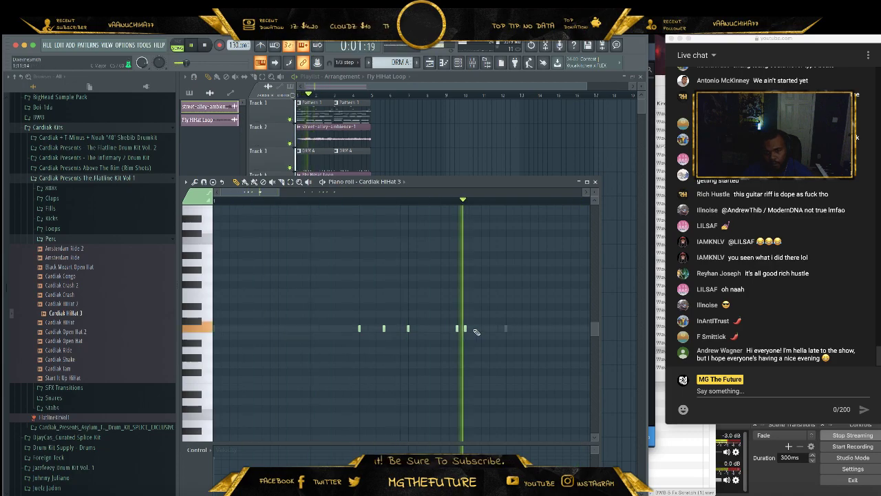
left_click(473, 328)
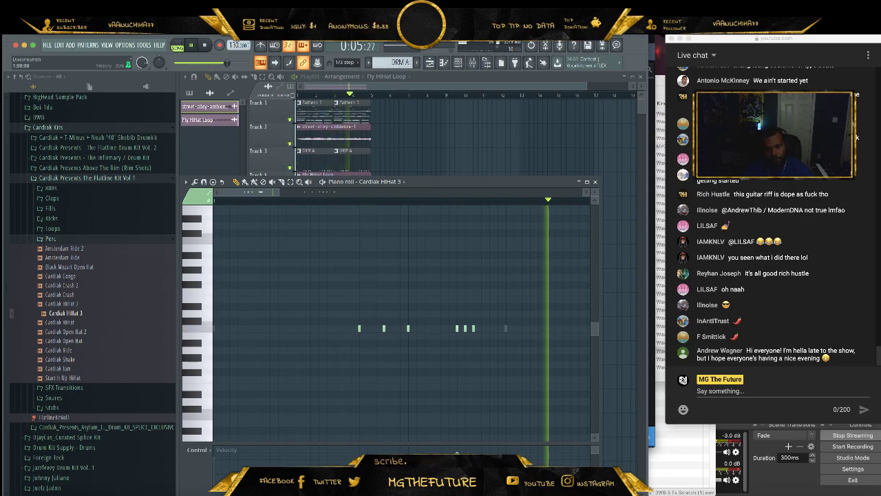
- Add a roll of five notes at 1/3-step spacing after the last hi-hat hit in bar 2
left_click_drag(304, 199, 340, 206)
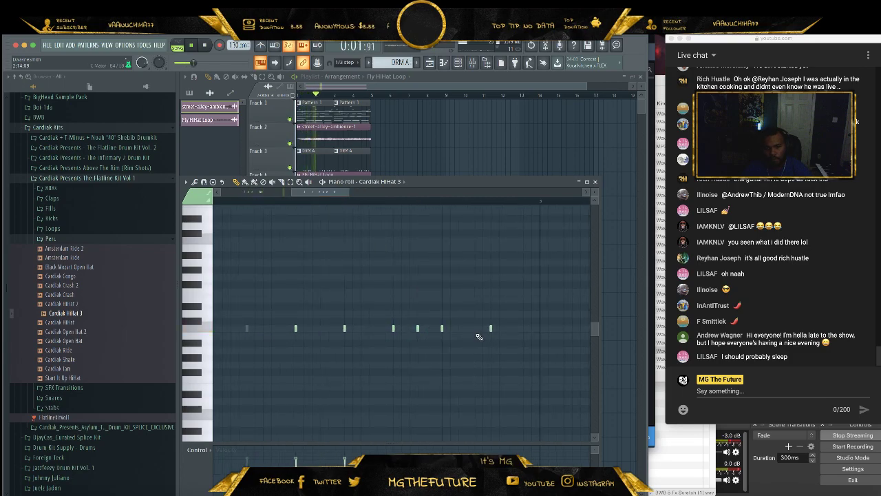
left_click(499, 329)
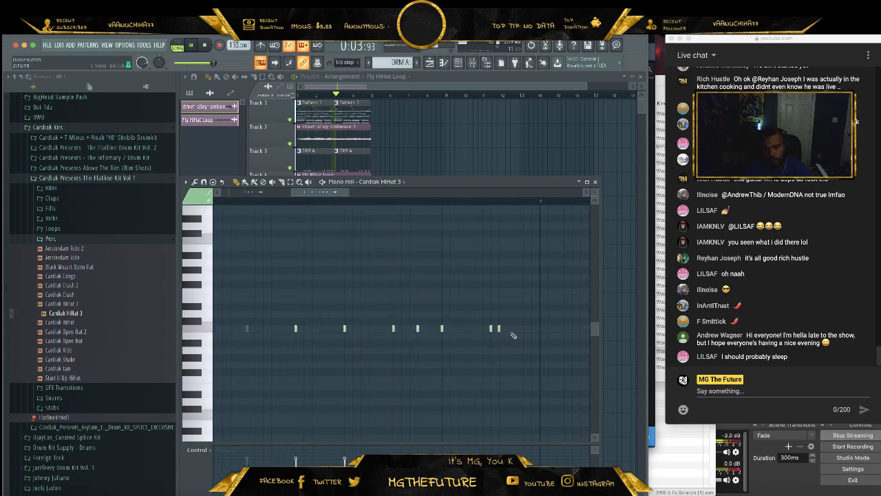
left_click(523, 328)
left_click(532, 328)
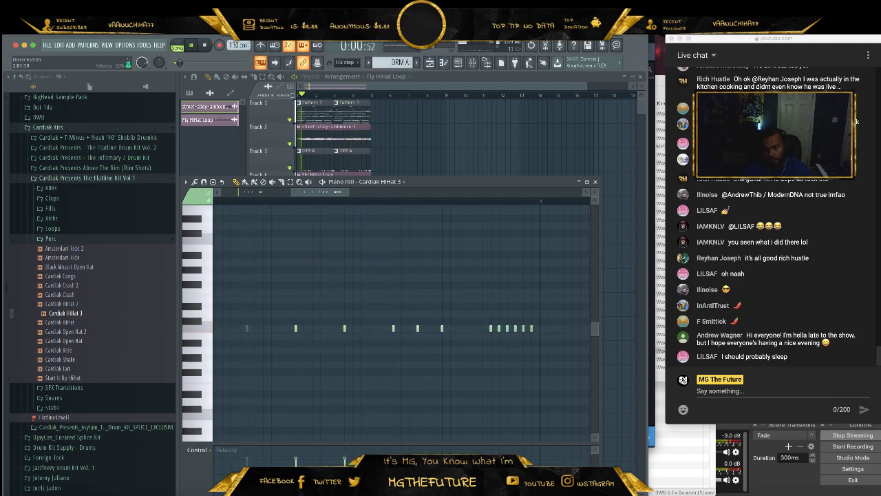
- Close the piano roll and lower the Cardiak HiHat 3 channel's volume slightly
left_click(595, 181)
left_click(88, 238)
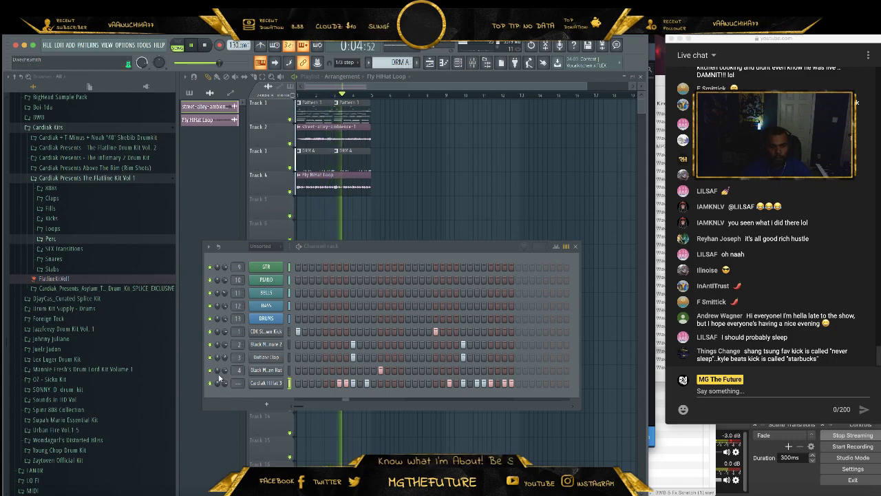
left_click_drag(218, 383, 218, 391)
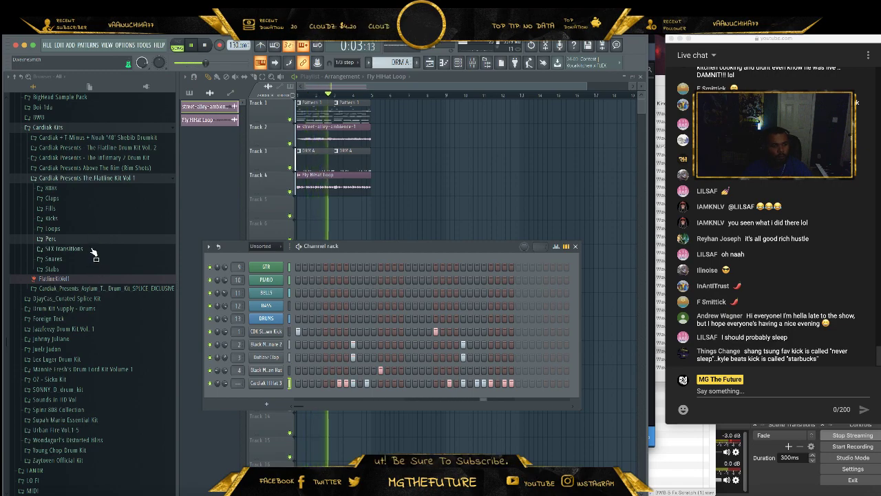
- Audition percussion samples from the Perc folder and add Cardiak Tam as a new channel that cuts itself
left_click(93, 239)
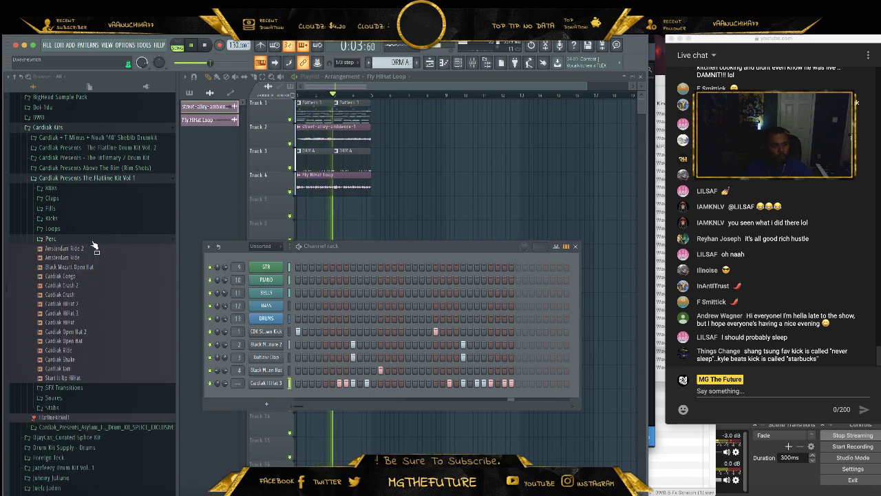
left_click(124, 367)
left_click(123, 359)
key("Down")
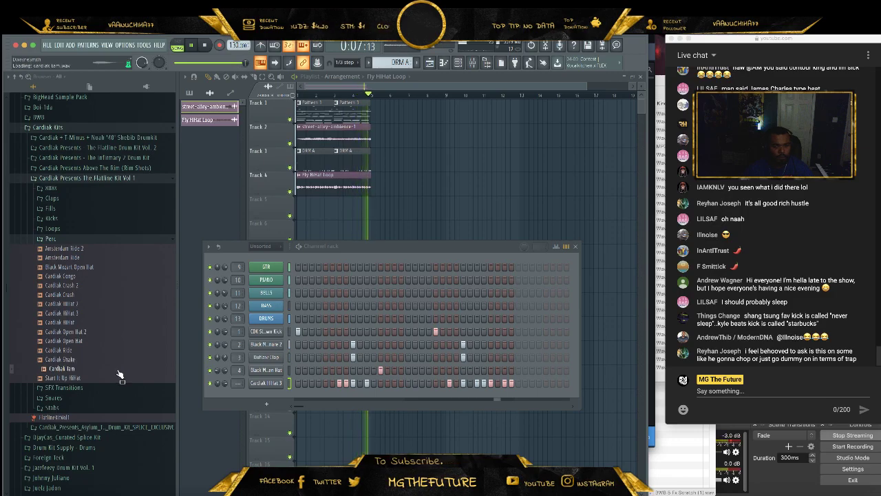
key("space")
left_click_drag(273, 393, 274, 397)
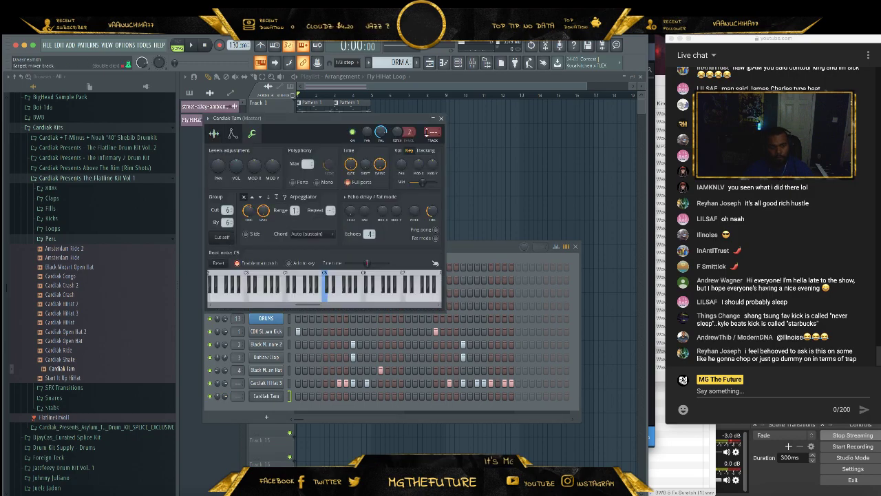
- Close the Cardiak Tam settings and place a tam hit on step 29
left_click(441, 119)
left_click(490, 396)
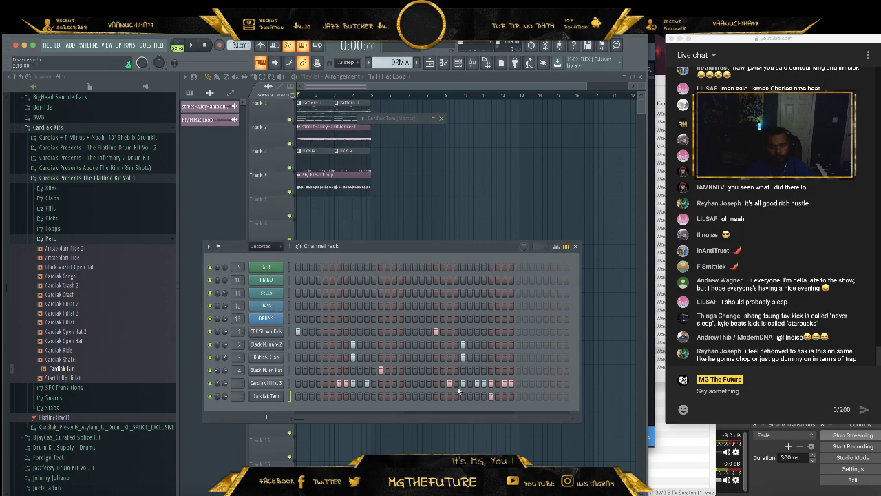
- Set the Outlaw Clap channel's cut group to 6 and its cut-by group to 5 while playing the song
left_click(279, 357)
left_click(276, 177)
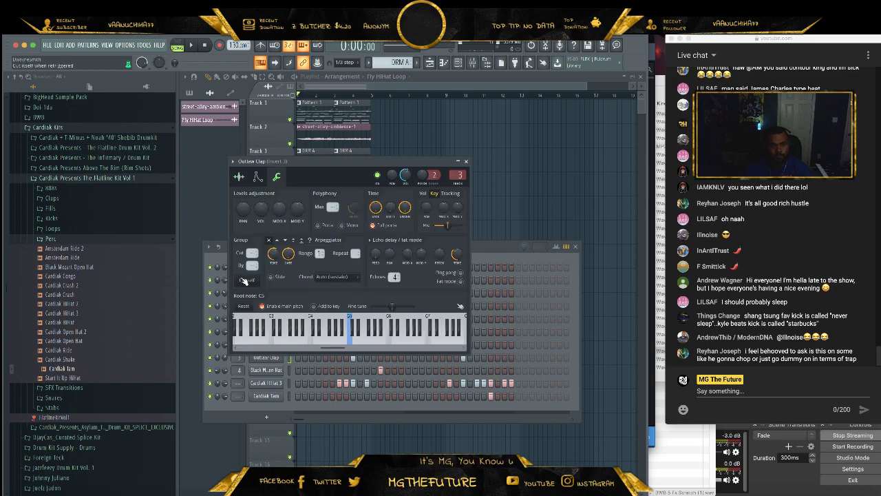
key("space")
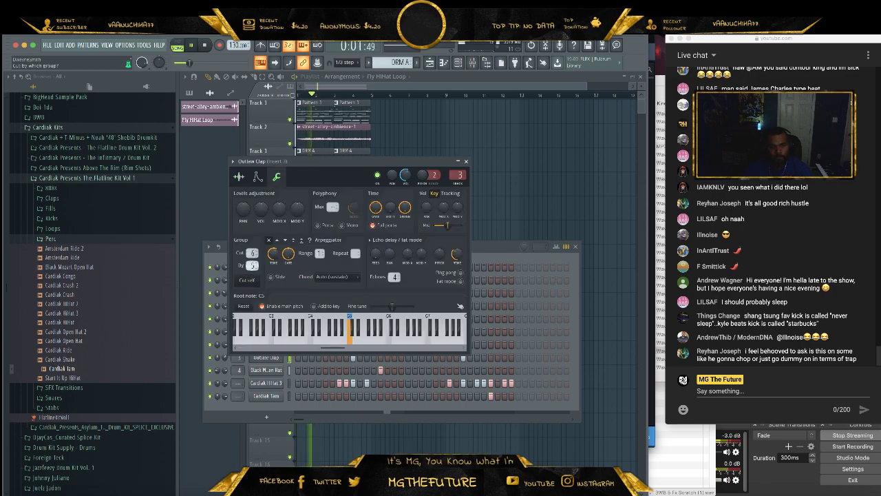
left_click(466, 162)
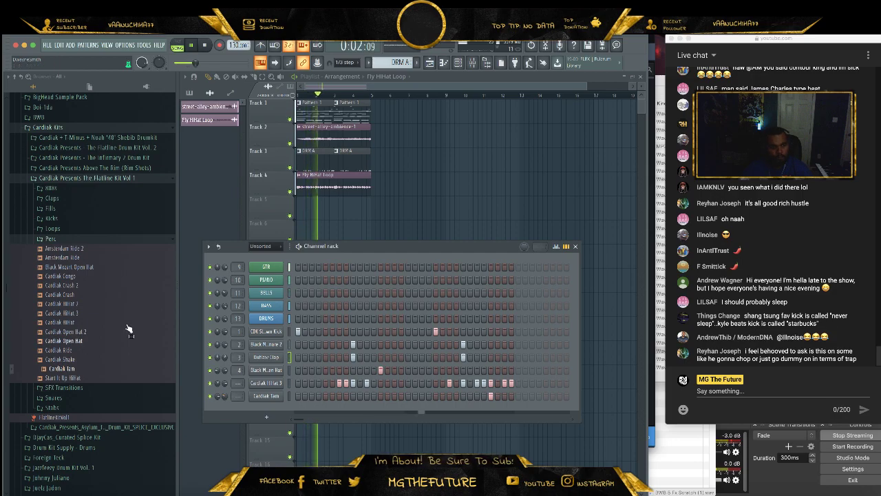
- Audition Cardiak Congo and the crash samples, and add Cardiak Crash 2 as a new channel below Cardiak Tam
left_click(102, 278)
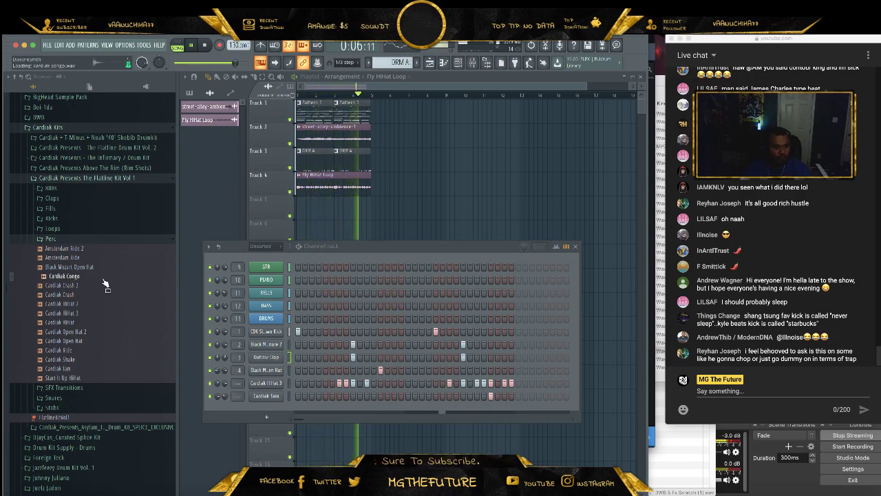
left_click(103, 294)
left_click(98, 286)
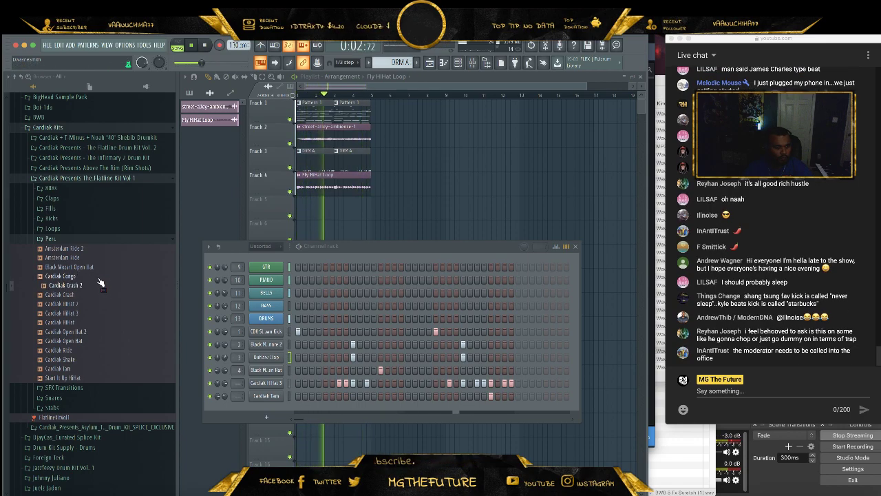
left_click_drag(100, 291, 294, 411)
- Place a Cardiak Crash 2 hit on step 1 and lower the channel's volume
left_click(298, 409)
left_click_drag(218, 409, 217, 421)
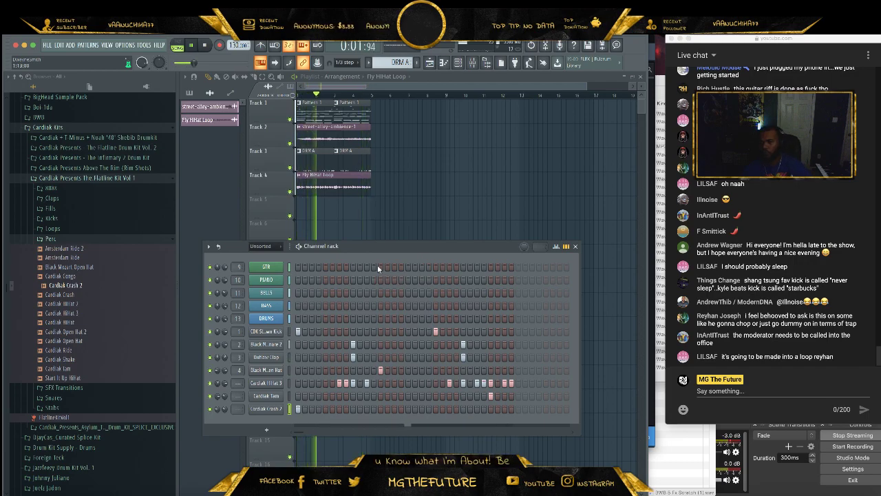
- Audition samples in the kit's 808s folder and add Lean Wit It 808 as a new channel above GTR
key("F6")
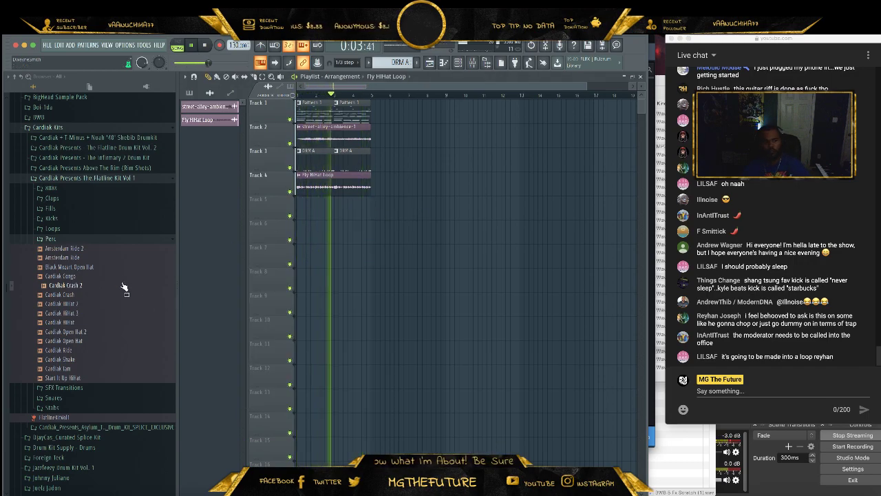
left_click(107, 238)
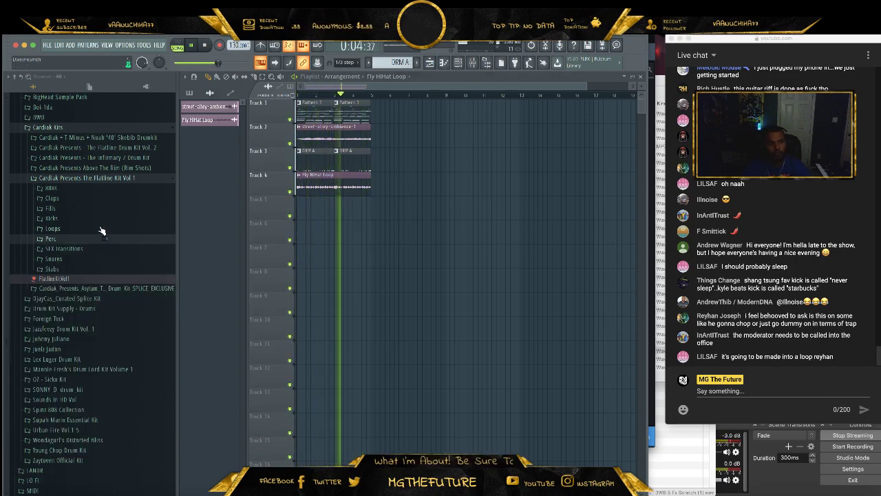
left_click(457, 62)
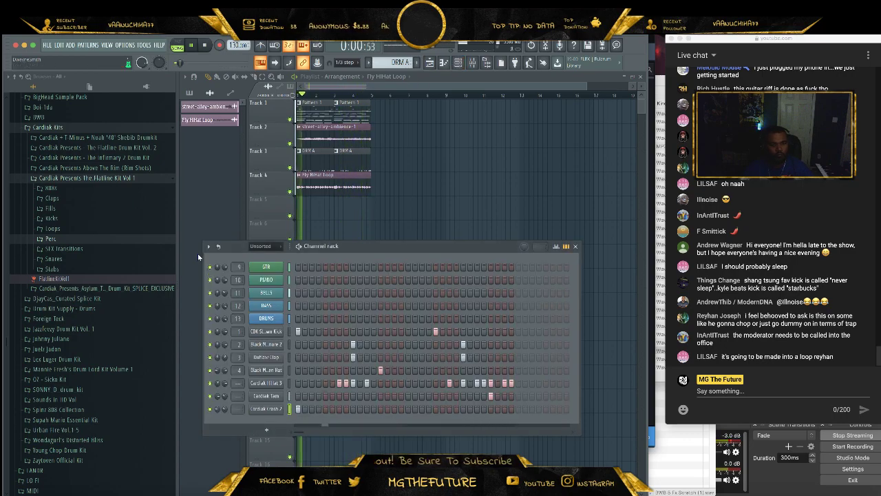
left_click(75, 187)
left_click(100, 208)
key("Up")
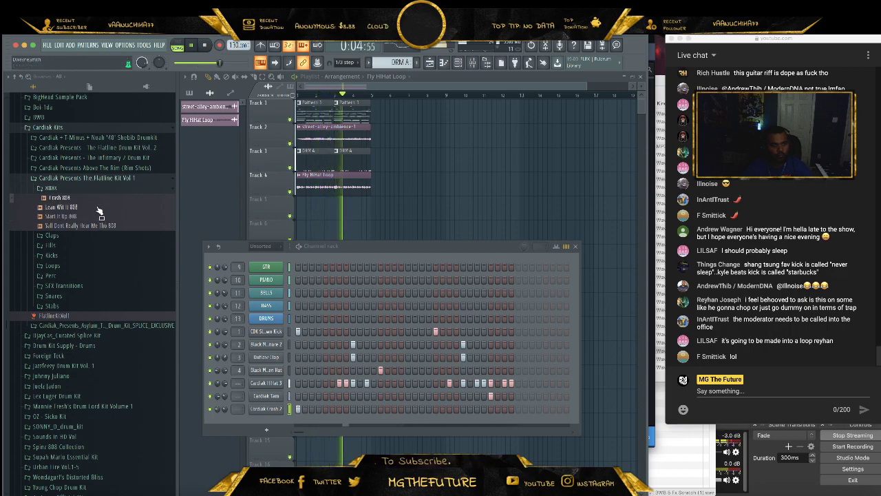
left_click(90, 208)
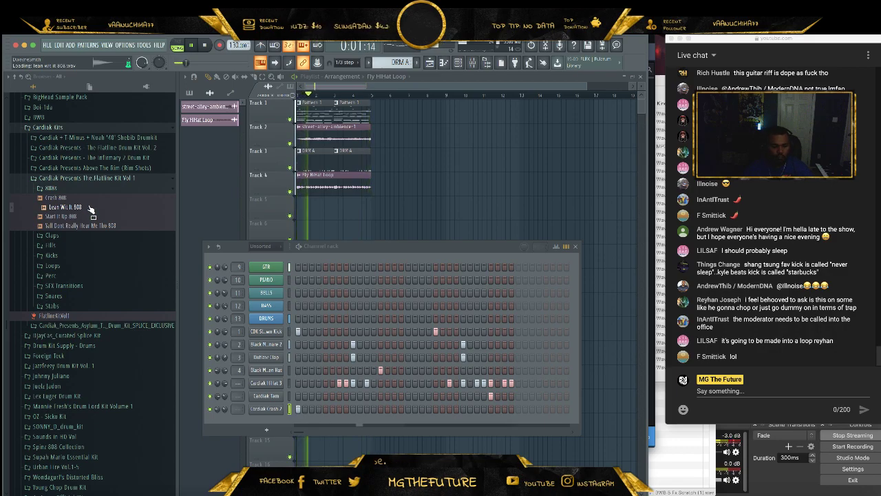
left_click_drag(89, 207, 267, 266)
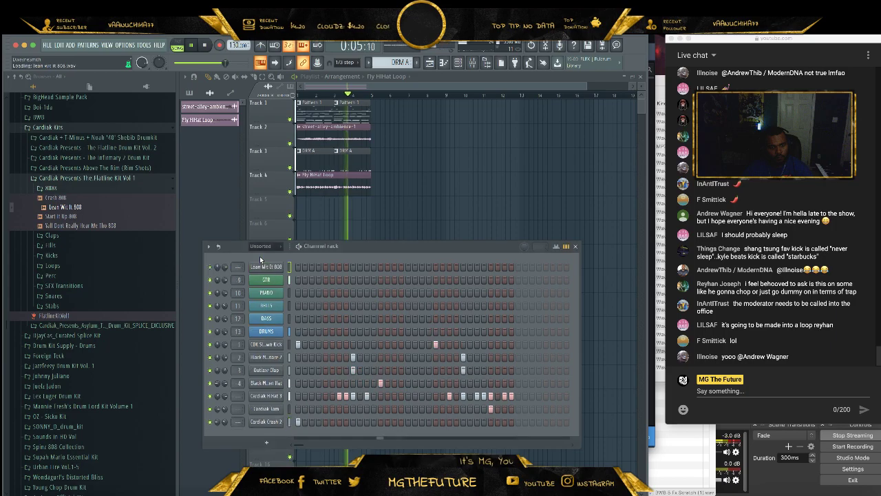
- Examine the pitch of the Lean Wit It 808 sample in the Newtone pitch corrector
right_click(84, 204)
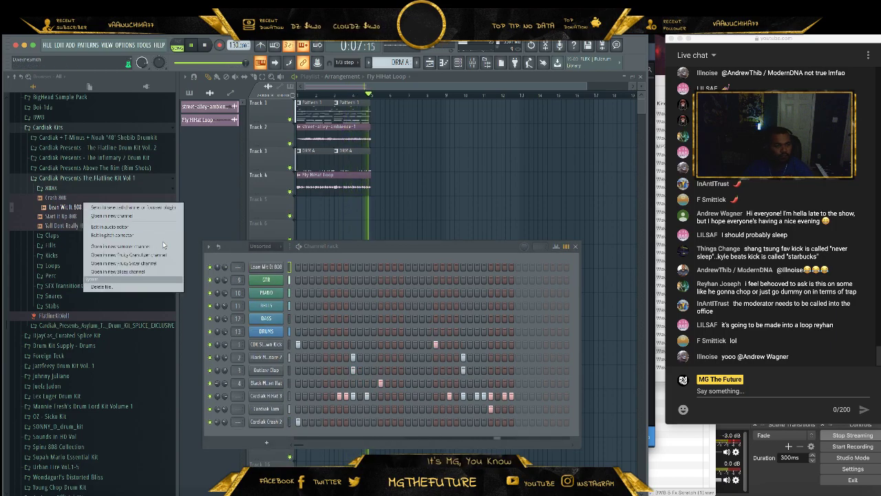
left_click(161, 235)
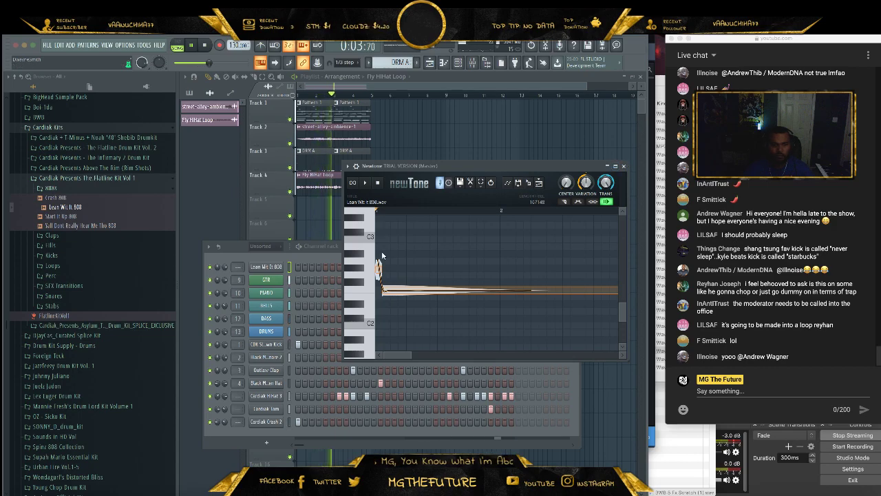
left_click(271, 268)
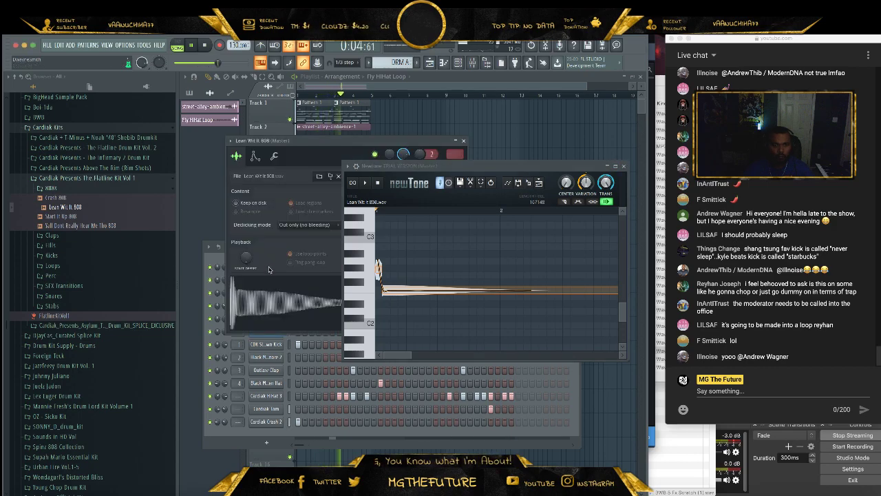
left_click(623, 165)
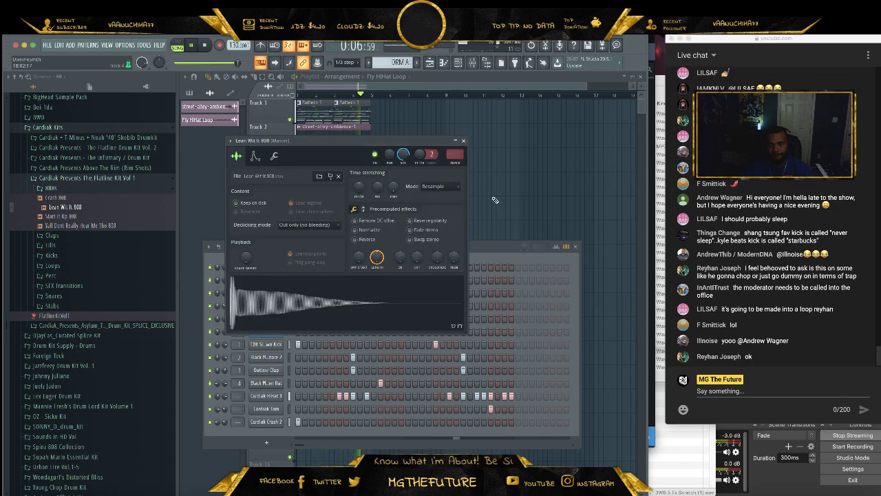
- Set the Lean Wit It 808 channel to mono, make it cut itself, and set its root note to F5
left_click(274, 157)
right_click(366, 321)
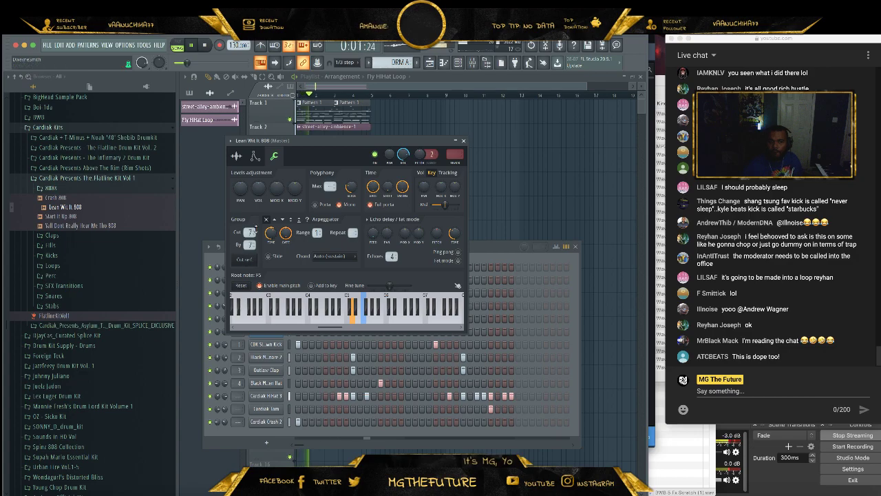
- Shape the Lean Wit It 808 volume envelope with an instant attack, a full hold and a lowered decay and sustain
left_click(254, 155)
left_click_drag(254, 240, 268, 207)
left_click_drag(282, 240, 283, 268)
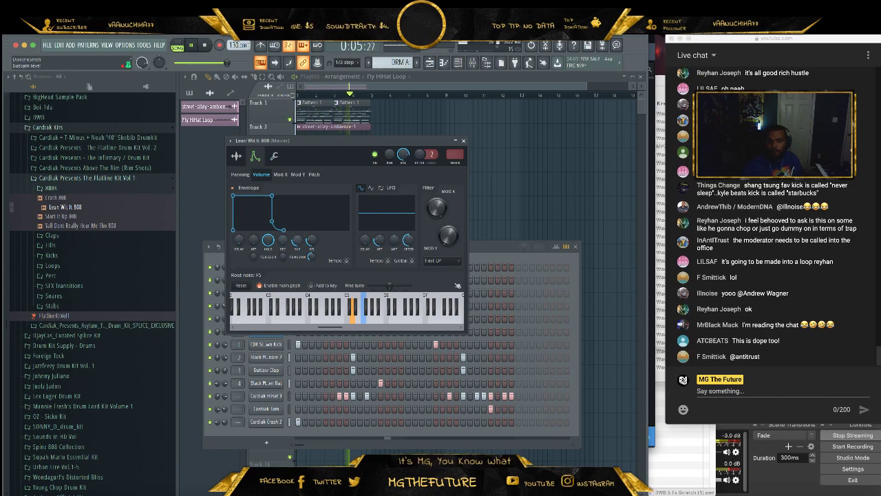
left_click(276, 158)
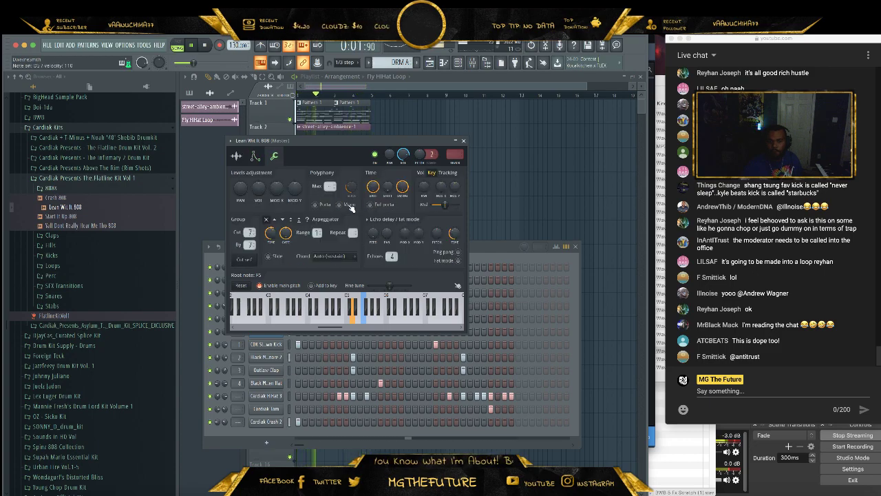
left_click(464, 141)
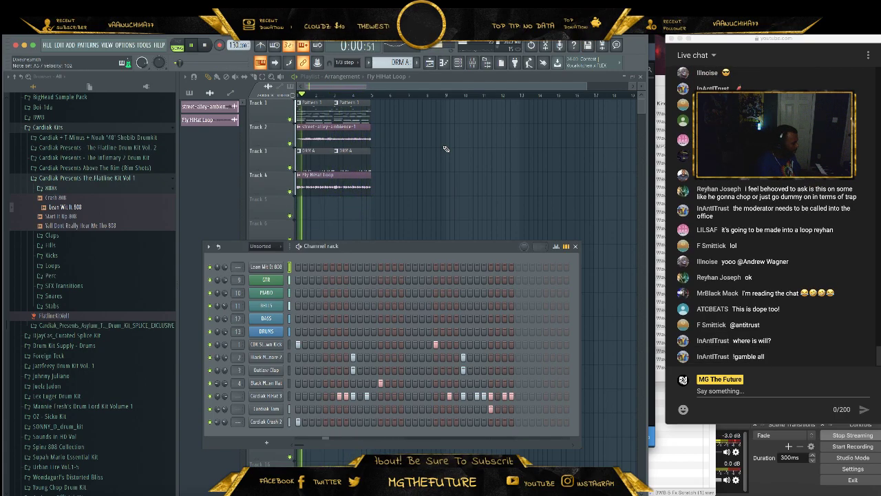
- Enable portamento on the Lean Wit It 808 channel with mono off and a maximum polyphony of 1, and save the project
left_click(270, 267)
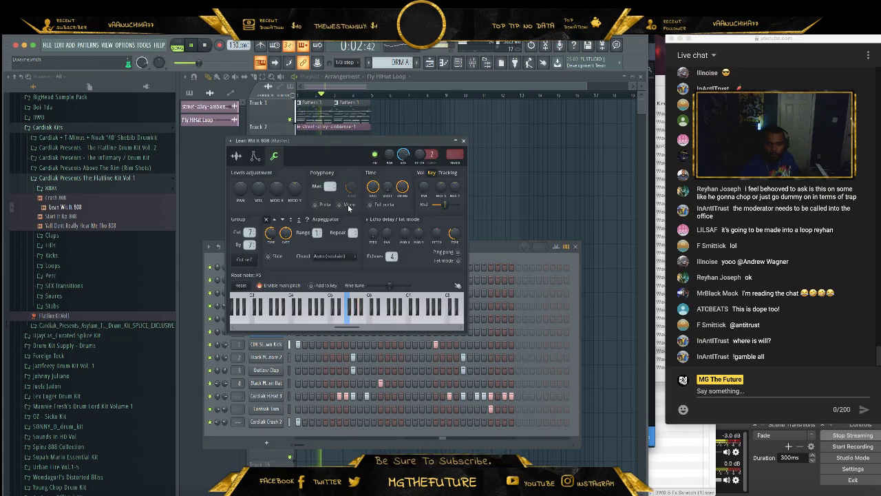
left_click(327, 206)
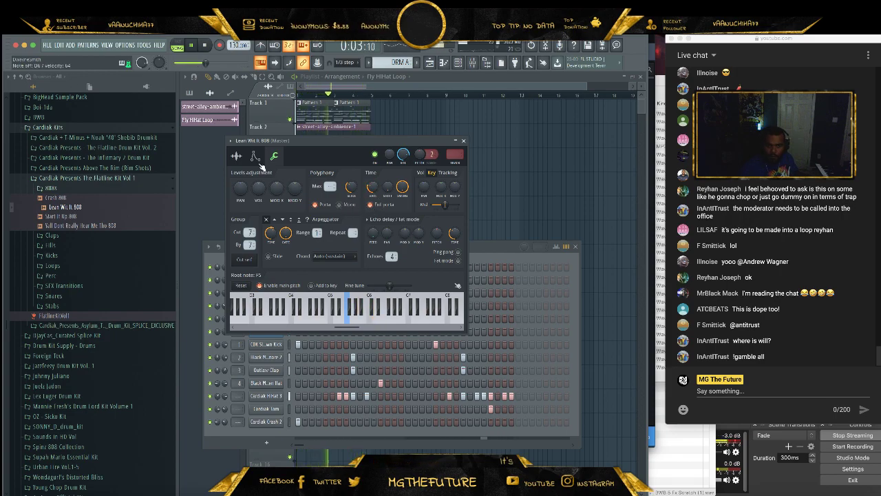
left_click(254, 156)
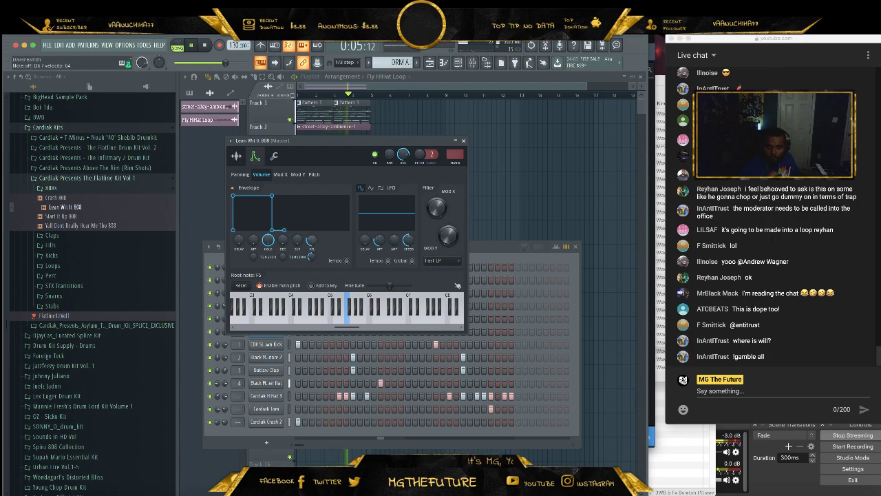
left_click(274, 157)
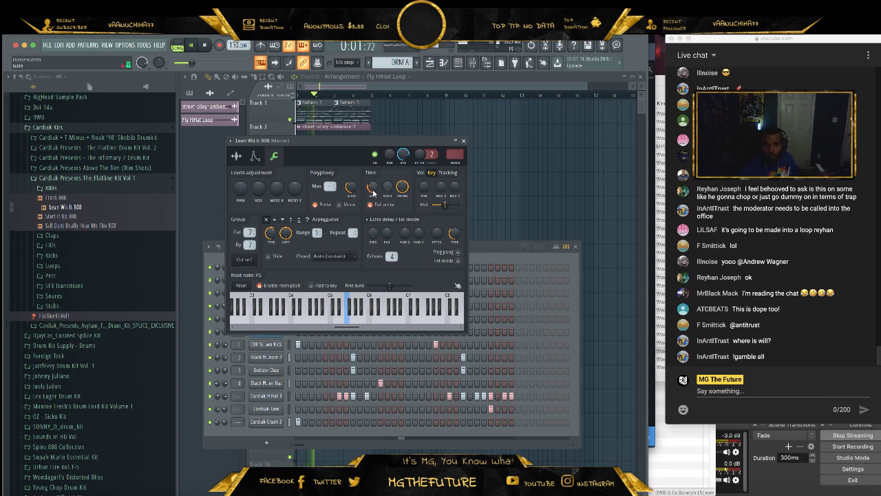
left_click(340, 205)
left_click(316, 205)
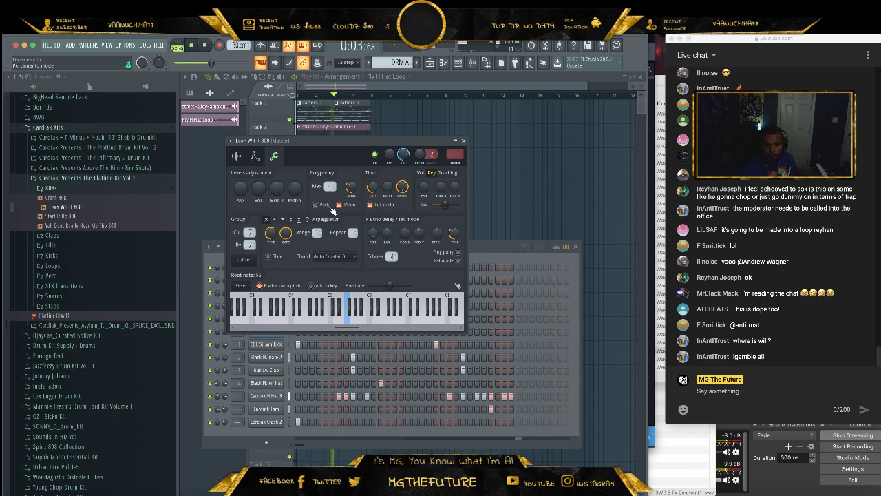
left_click(338, 206)
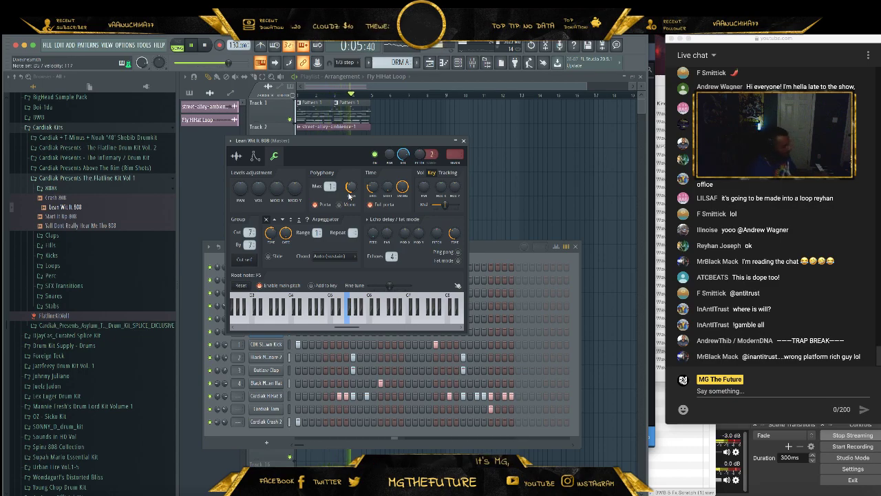
key("ctrl+s")
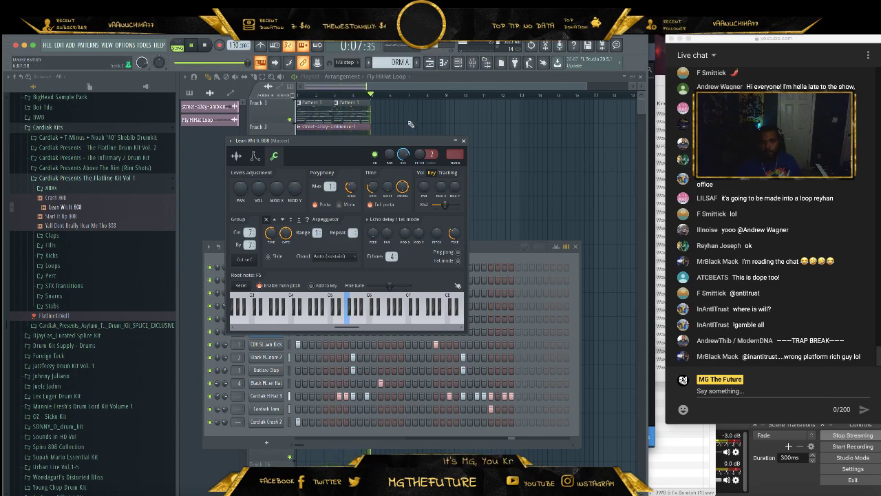
left_click(464, 140)
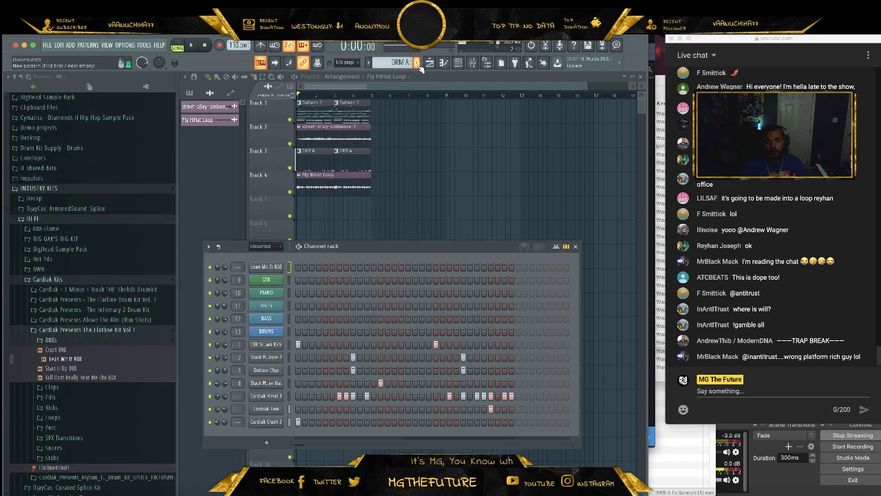
- Create a new pattern named 808 and place its clip at the start of Track 5 in the playlist
left_click(415, 64)
type("808")
key("Return")
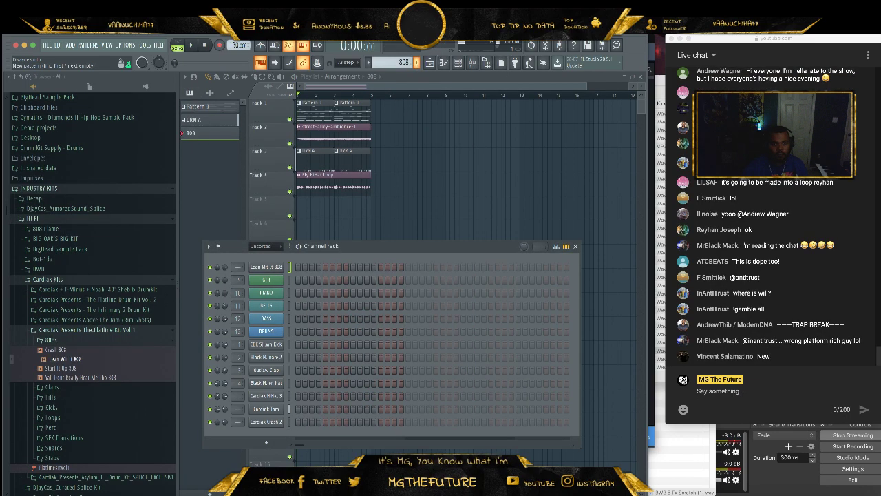
left_click(314, 210)
left_click_drag(326, 210, 292, 214)
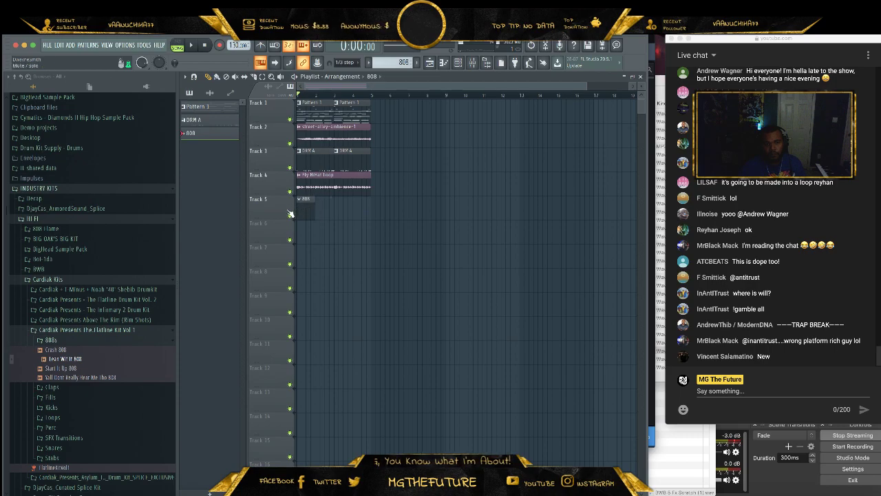
- Set the global snap to Line and record an 808 bass line live into the 808 pattern
left_click(342, 62)
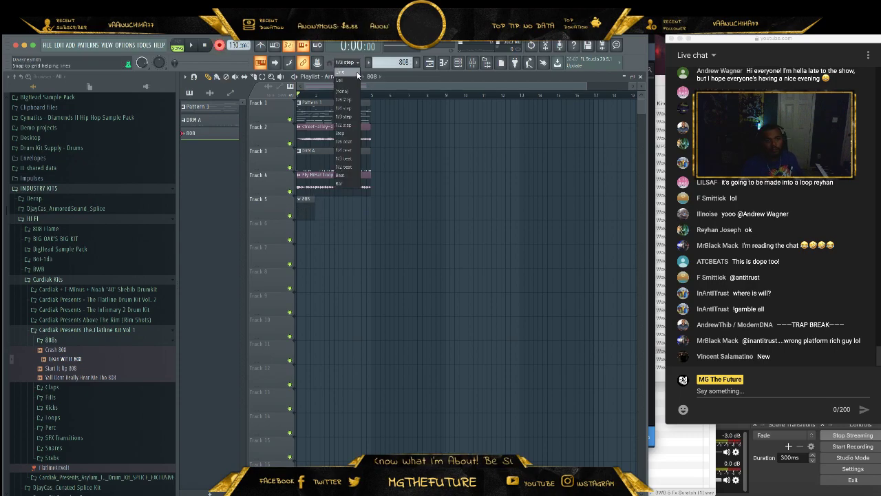
left_click(356, 72)
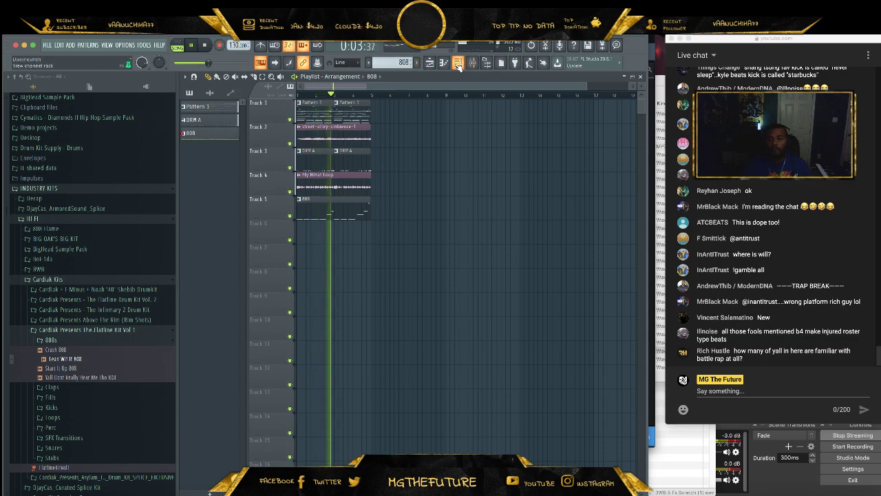
- Align all recorded Lean Wit It 808 notes to the grid in the piano roll and check the whole bass line
key("F6")
key("F7")
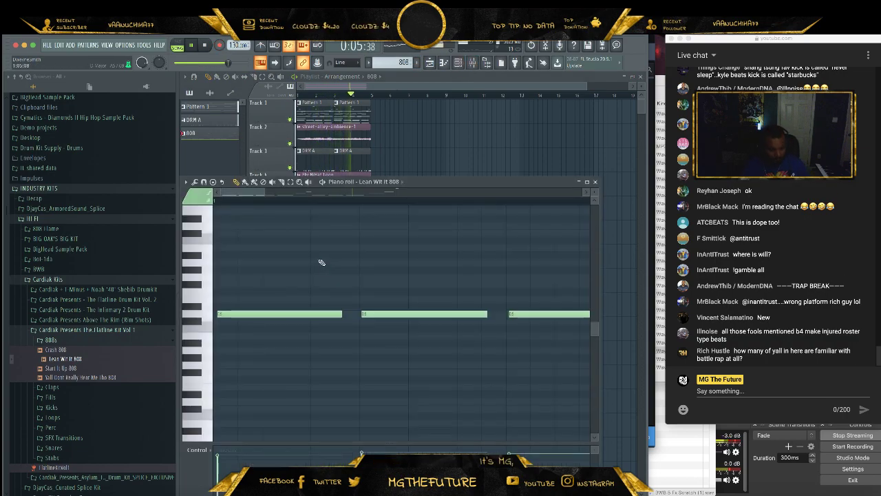
key("ctrl+a")
left_click(594, 181)
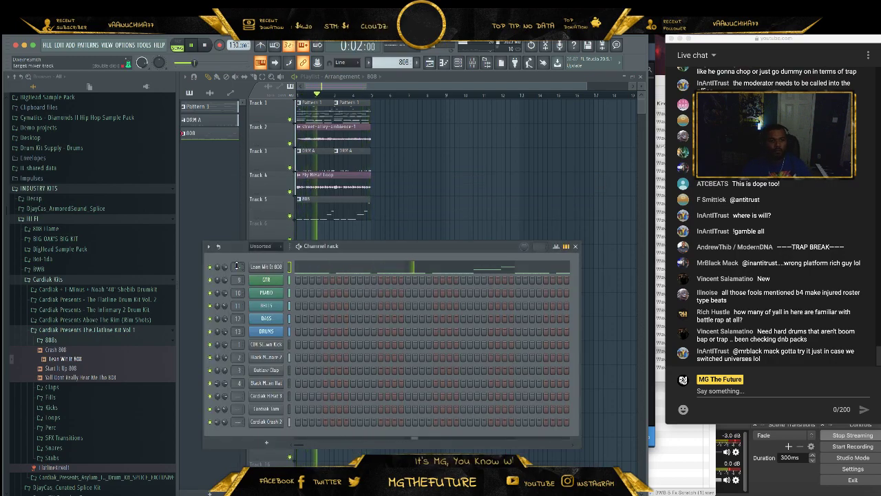
left_click(323, 266)
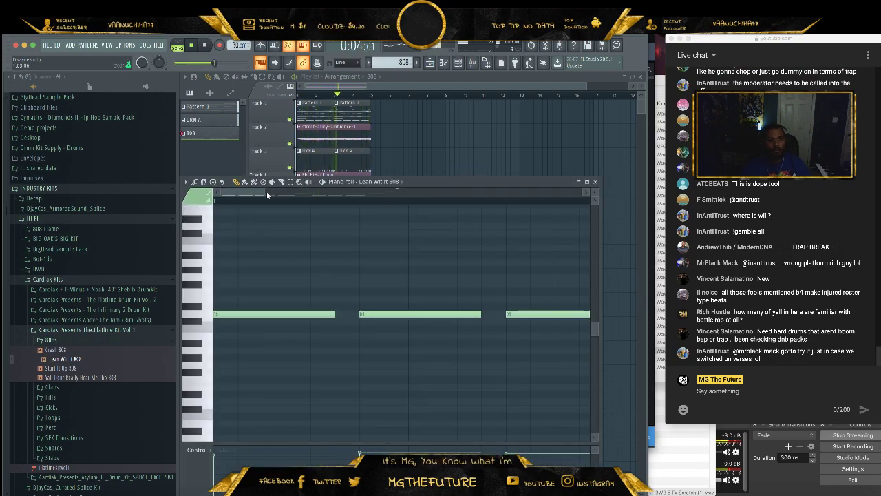
left_click_drag(264, 192, 554, 171)
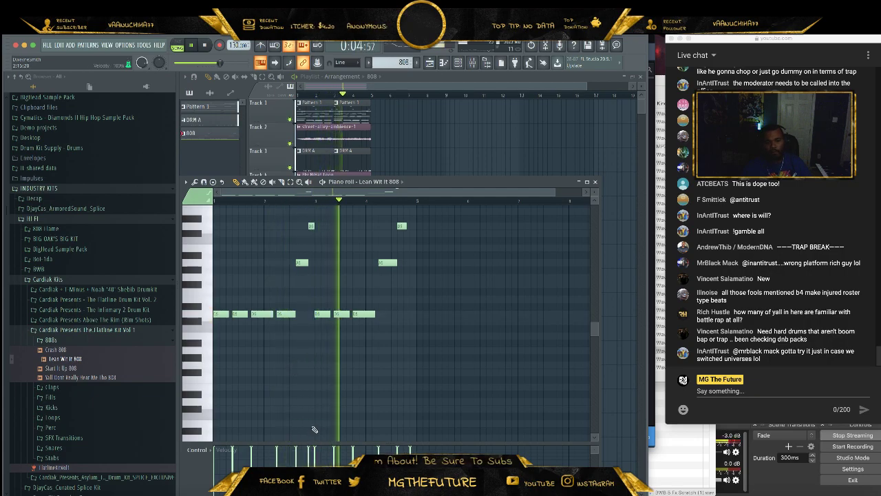
left_click(596, 183)
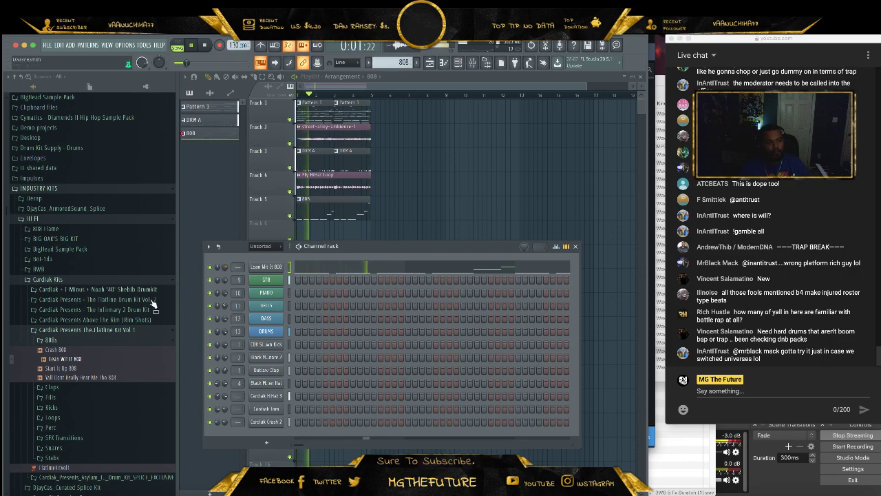
- Collapse the kit's 808s folder and create a new pattern named DRM 2
left_click(81, 339)
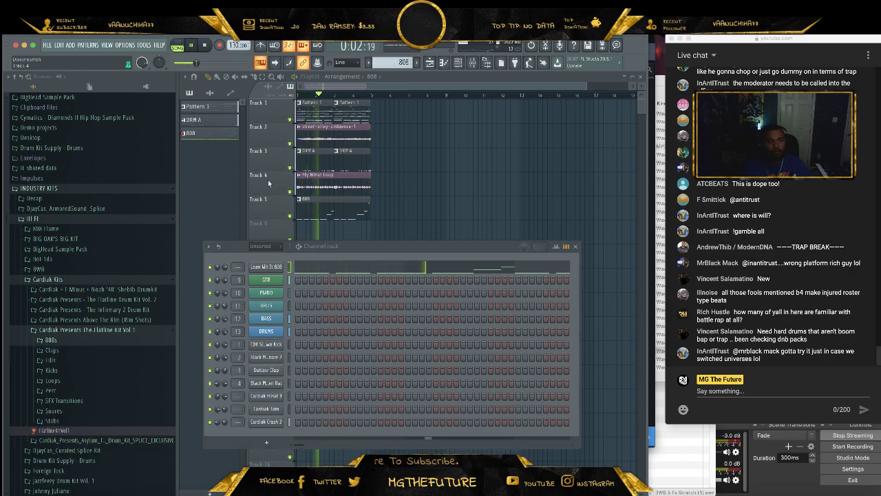
left_click(419, 63)
type("DRM 2")
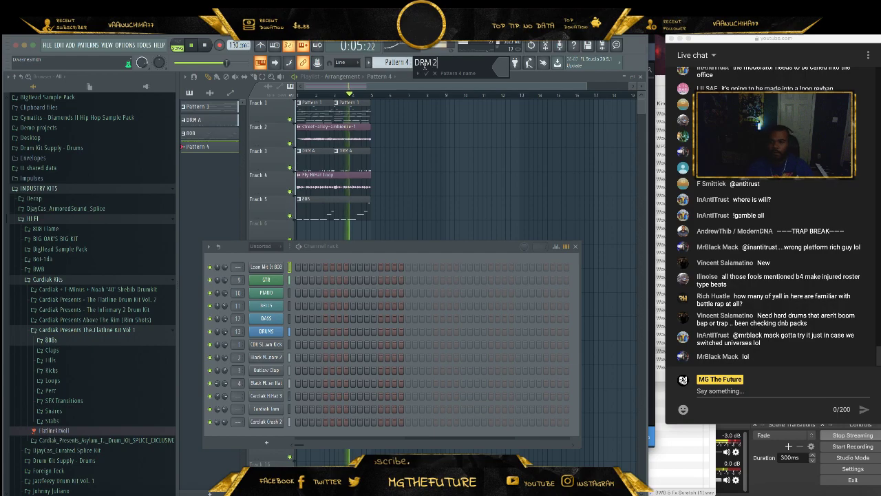
key("Return")
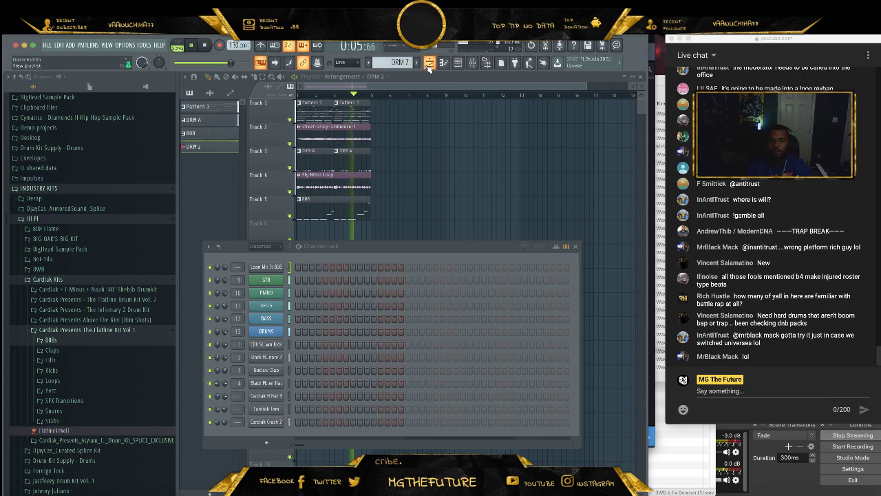
- Audition samples in the Flatline Kit Vol 1 Claps folder and add Cardiak Clap 2 as a new channel below Cardiak Crash 2
left_click(77, 351)
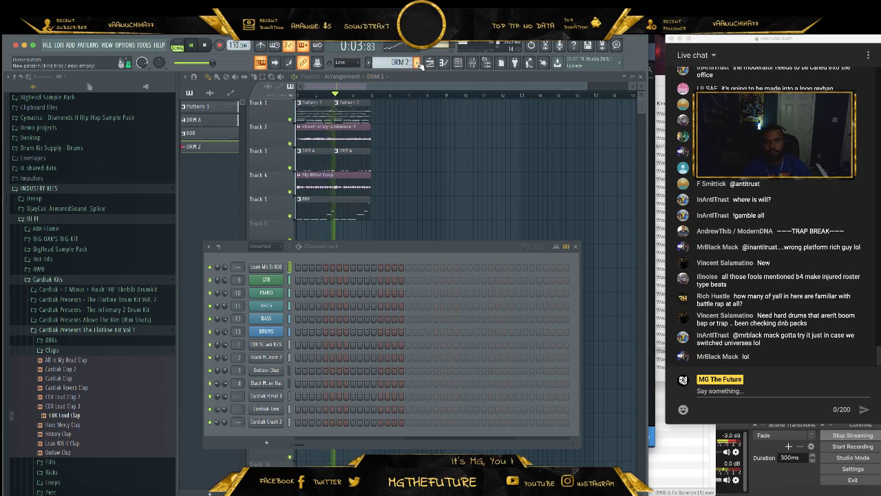
left_click(100, 444)
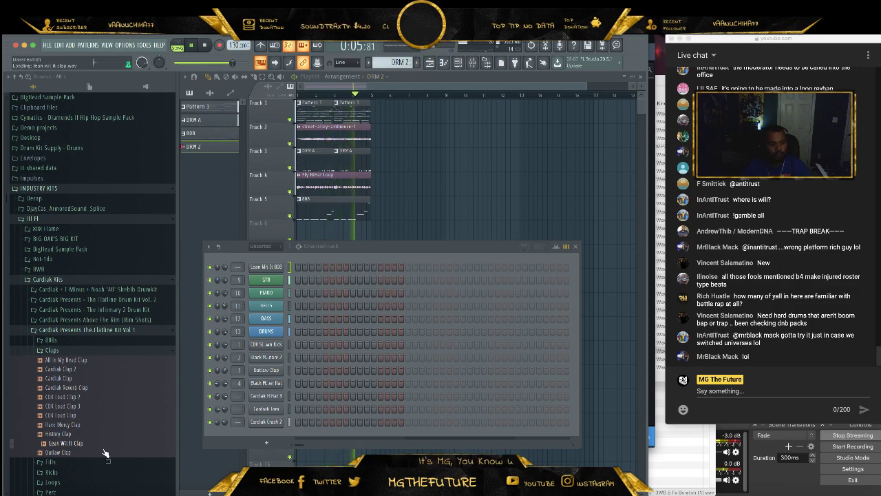
left_click(114, 378)
left_click(106, 370)
left_click_drag(103, 370, 269, 432)
- Place two DRM 2 pattern clips on Track 6 of the playlist, at bars 1 and 3
left_click(390, 211)
left_click(311, 233)
left_click_drag(312, 233, 302, 234)
left_click(336, 235)
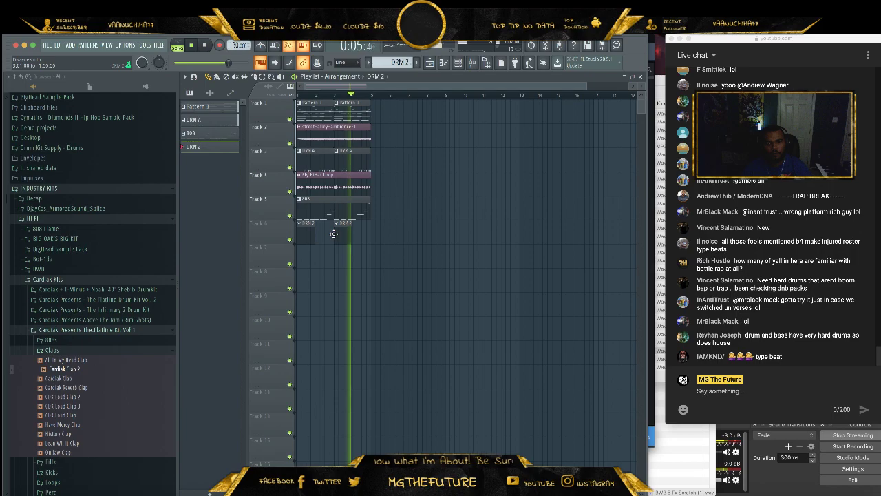
- Program Cardiak Clap 2 hits on steps 3, 7 and 23 of the DRM 2 pattern, and stop playback
left_click(473, 63)
left_click(311, 434)
left_click(339, 435)
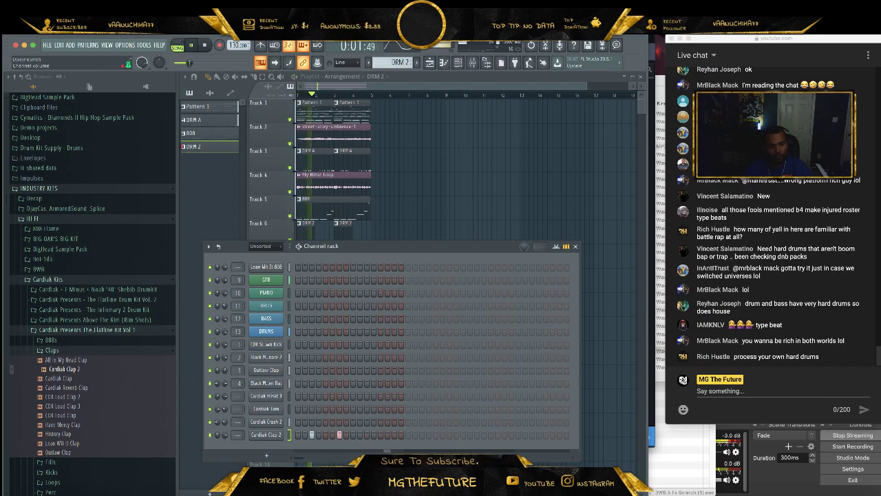
left_click(448, 435)
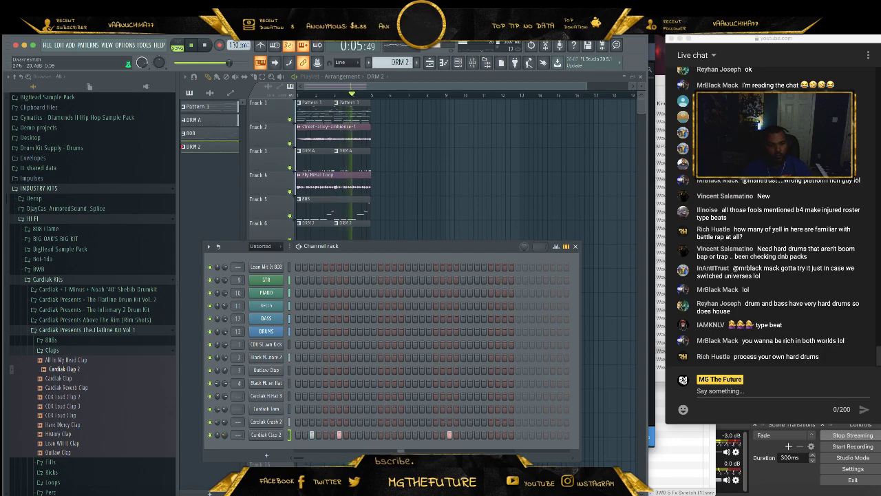
left_click(105, 351)
key("space")
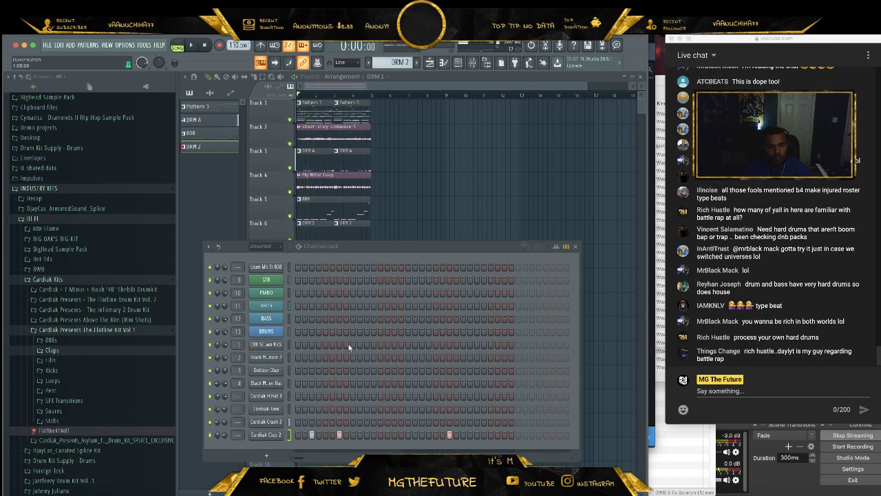
- Program CDK kick hits on steps 7, 11, 13, 19, 21 and 27 of the DRM 2 pattern
left_click(340, 344)
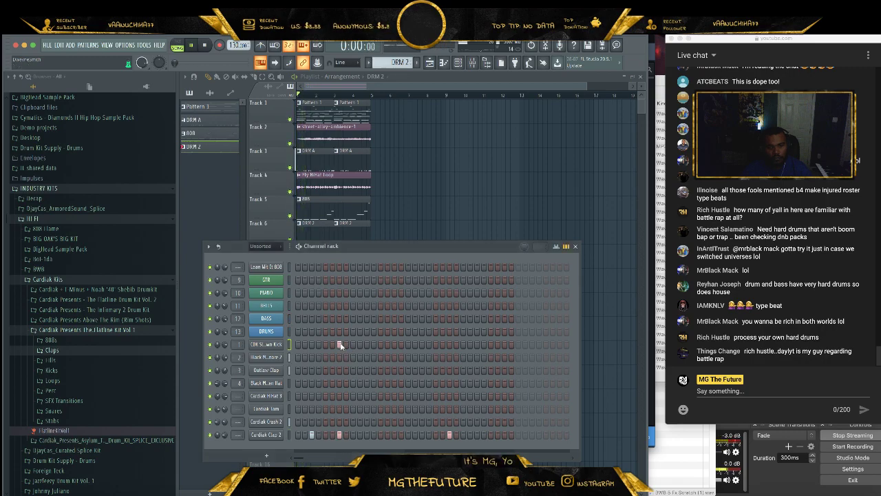
left_click(380, 344)
left_click(436, 344)
left_click(477, 344)
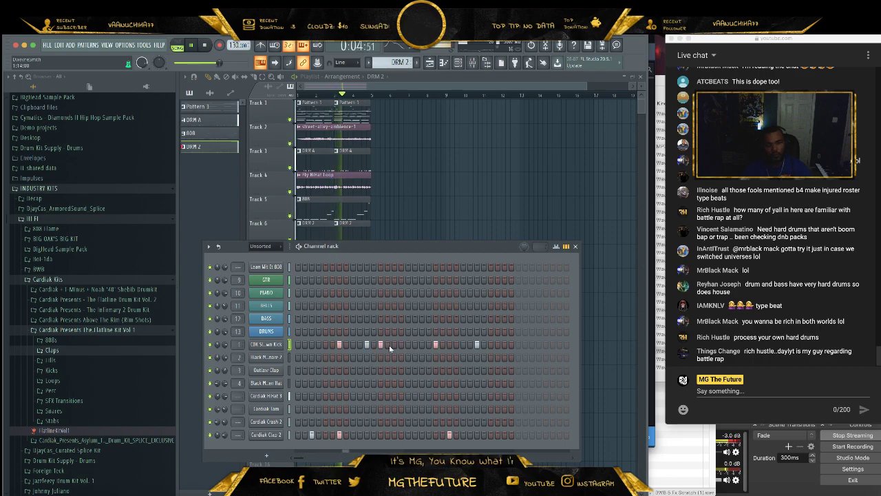
left_click(422, 344)
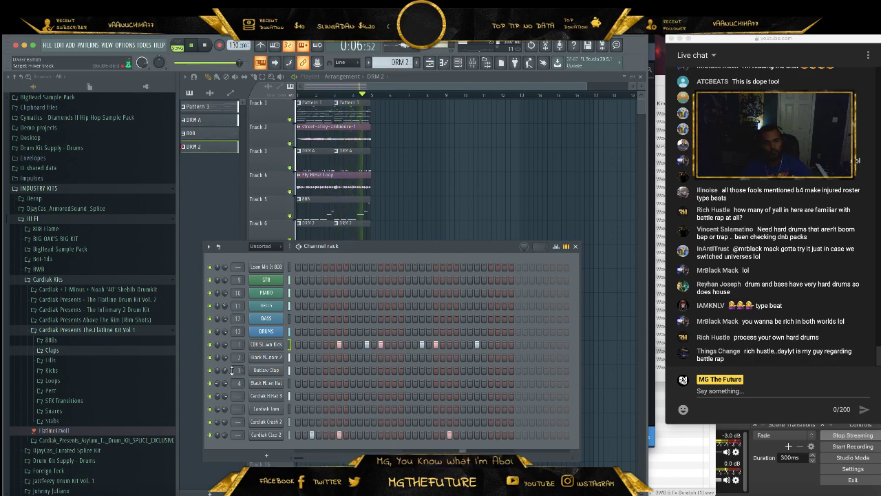
- Look through the kit's Perc samples, and pan the three Cardiak Clap 2 hits alternately to opposite sides in the graph editor
left_click(103, 390)
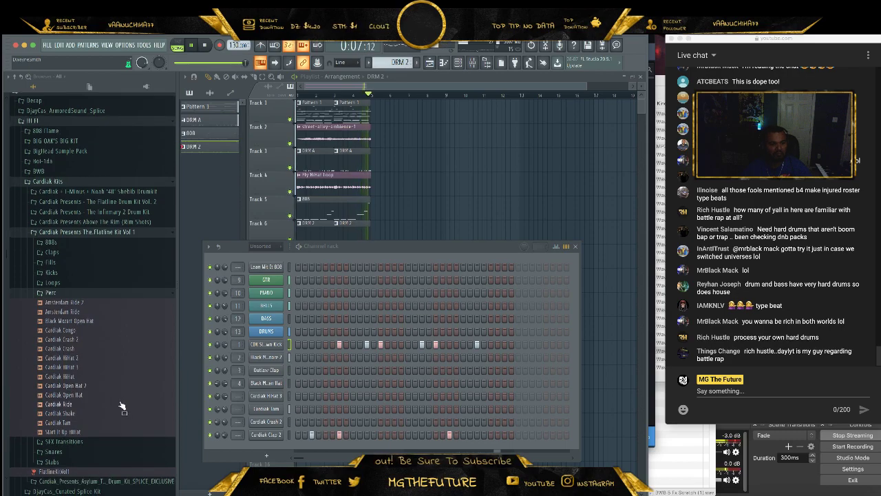
left_click(110, 234)
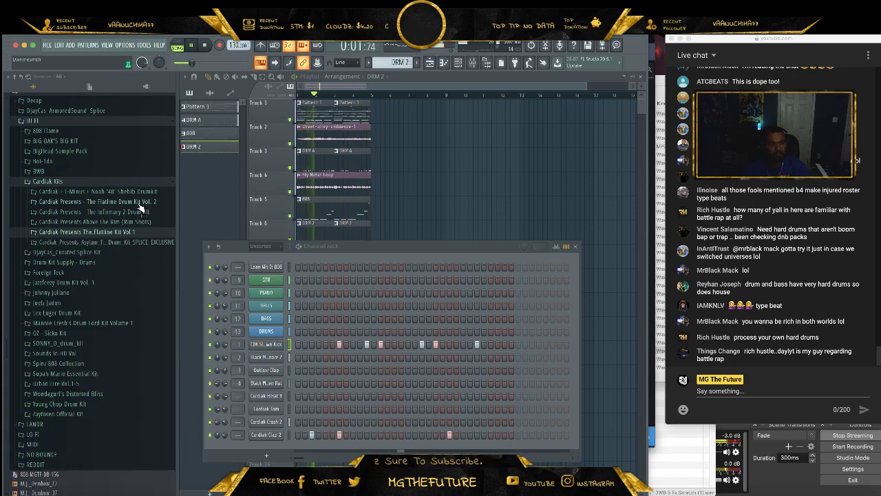
left_click(556, 246)
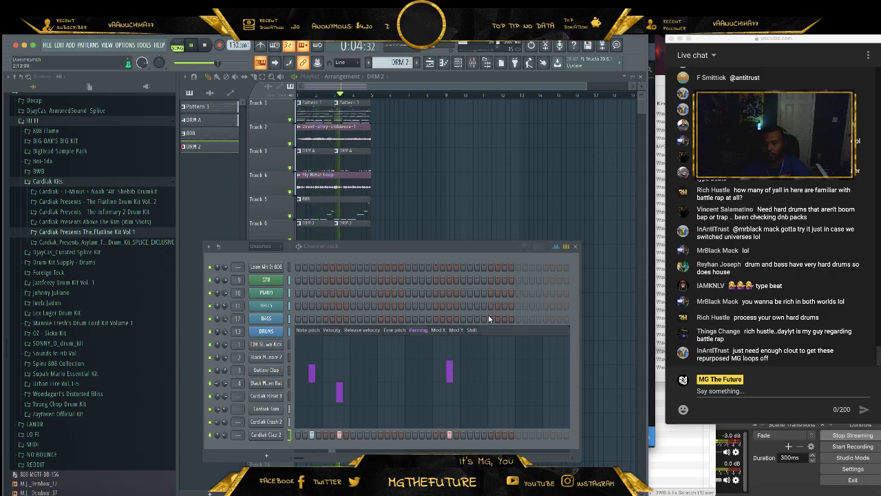
- Audition The Infirmary 2 kit's hi-hats, add TIDK2Hihats (2) as a channel, and fill all 32 of its steps in DRM 2
left_click(555, 246)
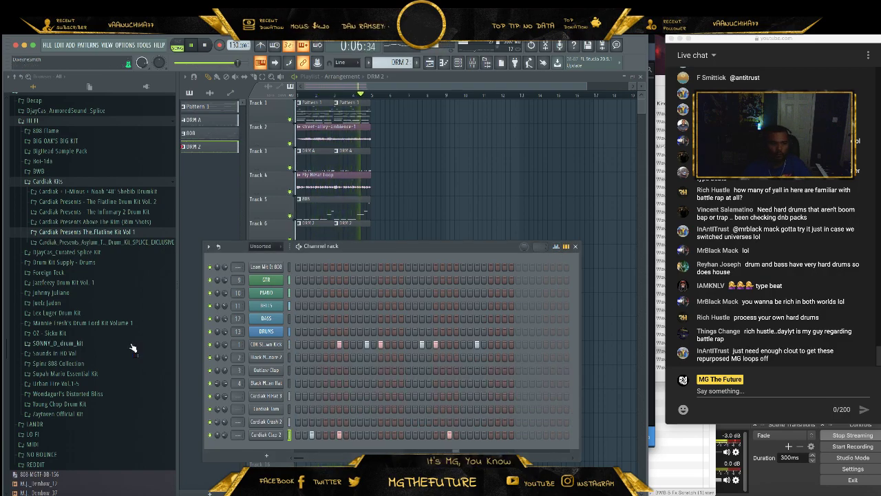
left_click(101, 212)
left_click(92, 252)
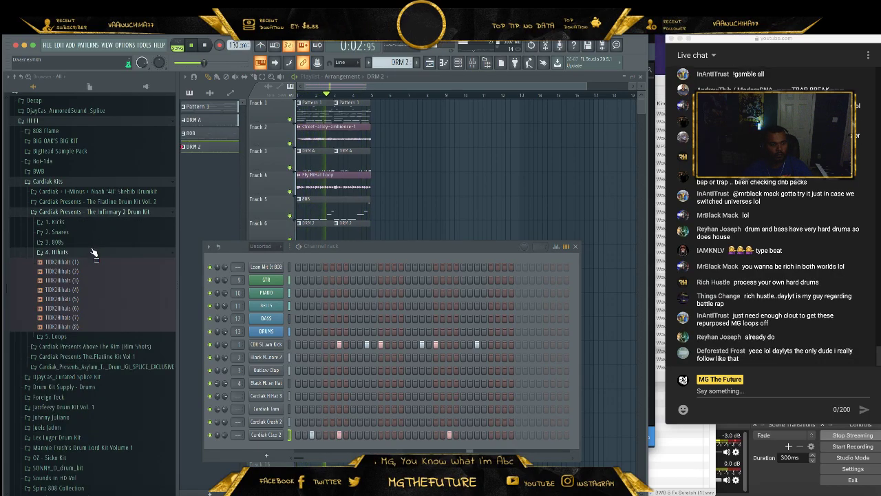
left_click(545, 245)
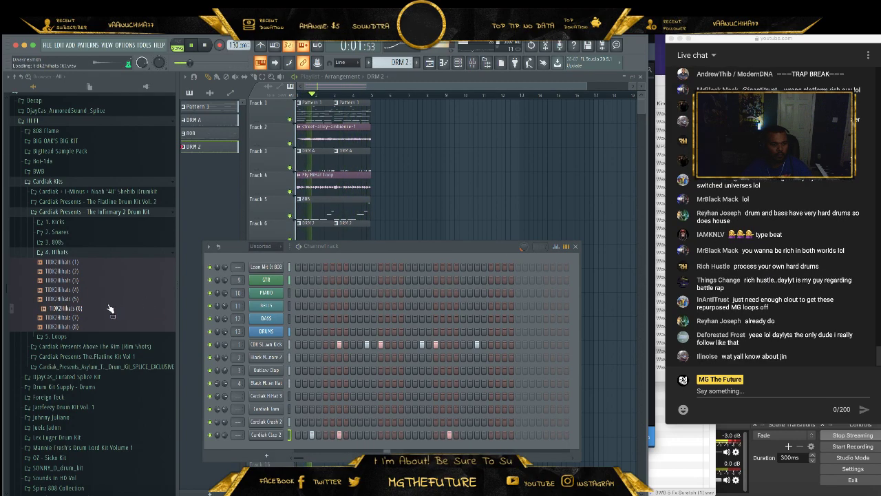
left_click(86, 280)
left_click(80, 272)
mouse_move(80, 272)
left_mouse_down()
mouse_move(284, 458)
mouse_move(304, 446)
mouse_move(511, 448)
left_mouse_up()
- Set the new hi-hat channel's Cut and By groups to 8, and replace its sample with TIDK2Hihats (1)
left_click(265, 448)
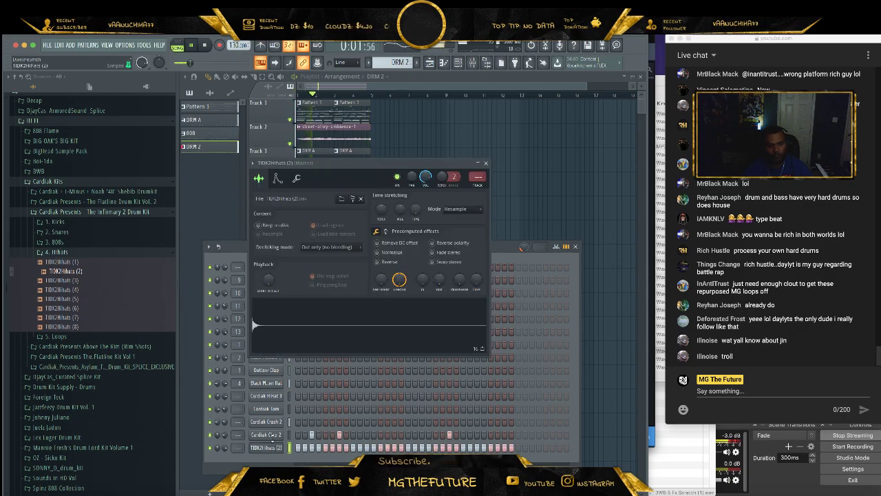
left_click(297, 179)
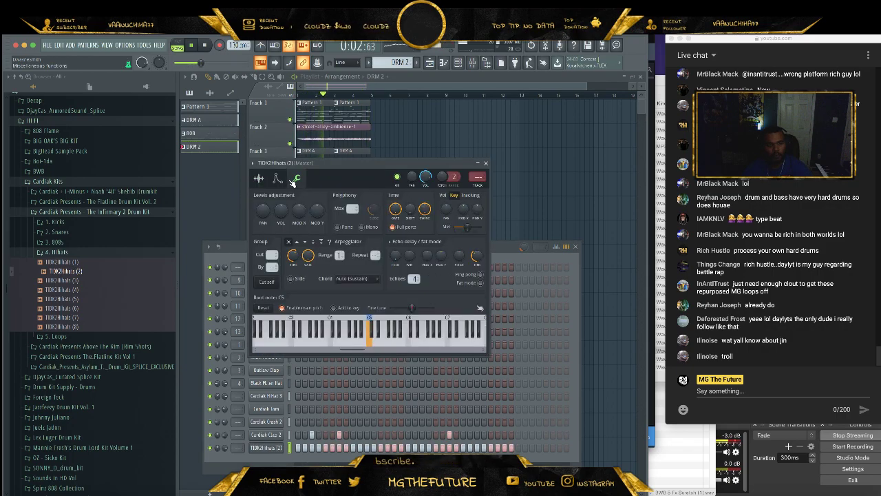
middle_click(116, 282)
middle_click(106, 287)
middle_click(101, 262)
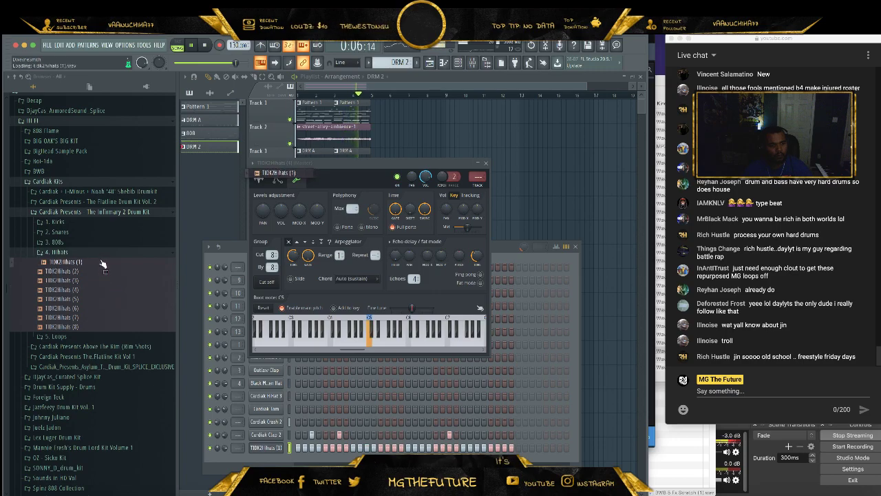
left_click(487, 163)
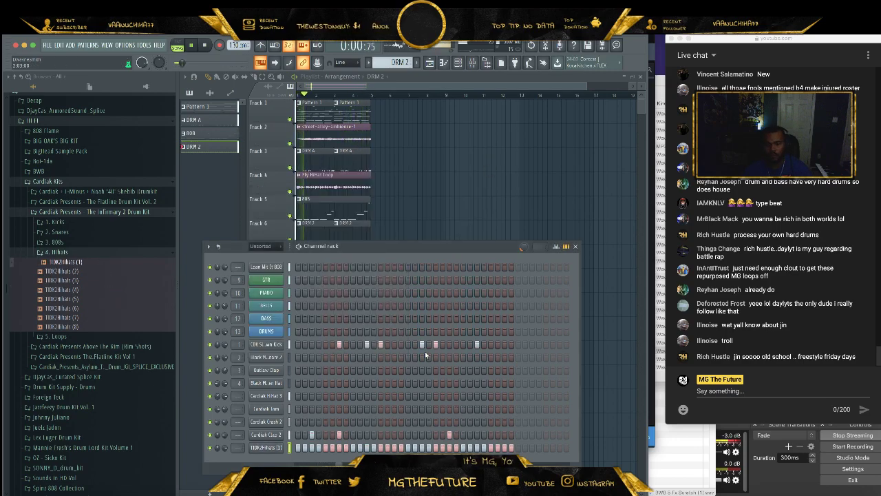
- Lower the velocity of alternate TIDK2Hihats (1) hits across the DRM 2 pattern in the graph editor
left_click(555, 246)
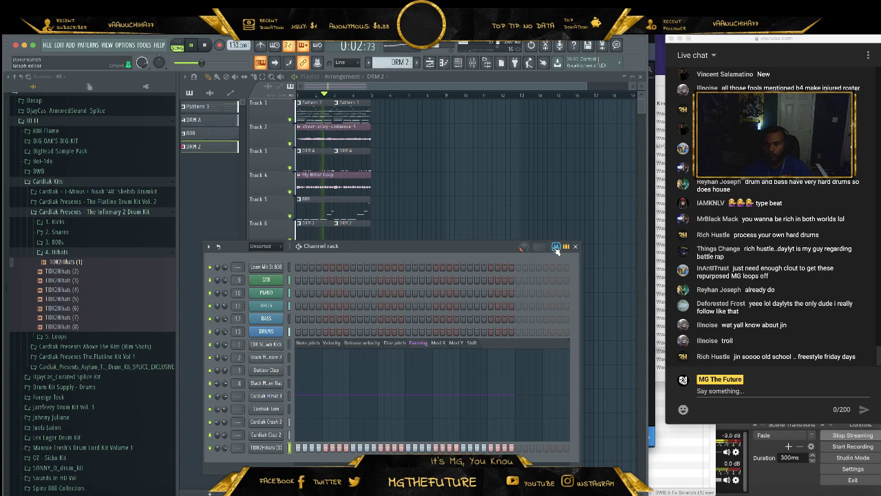
left_click(333, 344)
left_click(304, 395)
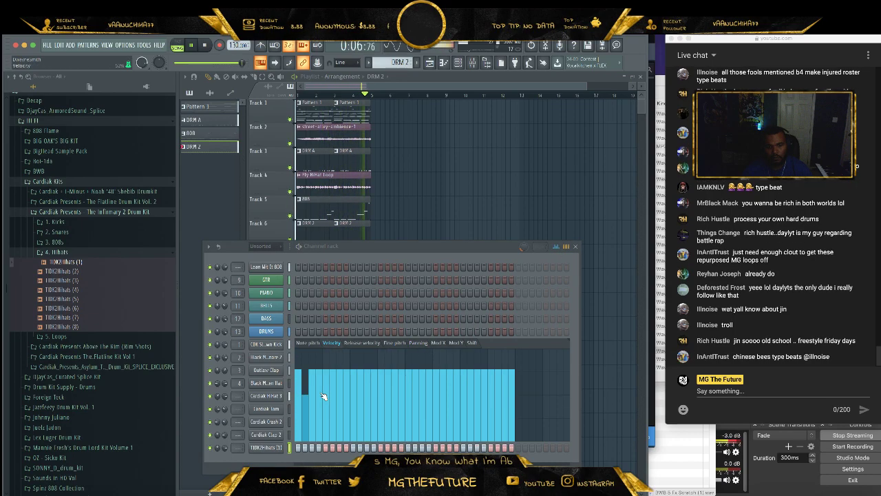
left_click(318, 395)
left_click(333, 395)
left_click(306, 383)
left_click(320, 383)
left_click(334, 383)
left_click(346, 383)
left_click(360, 384)
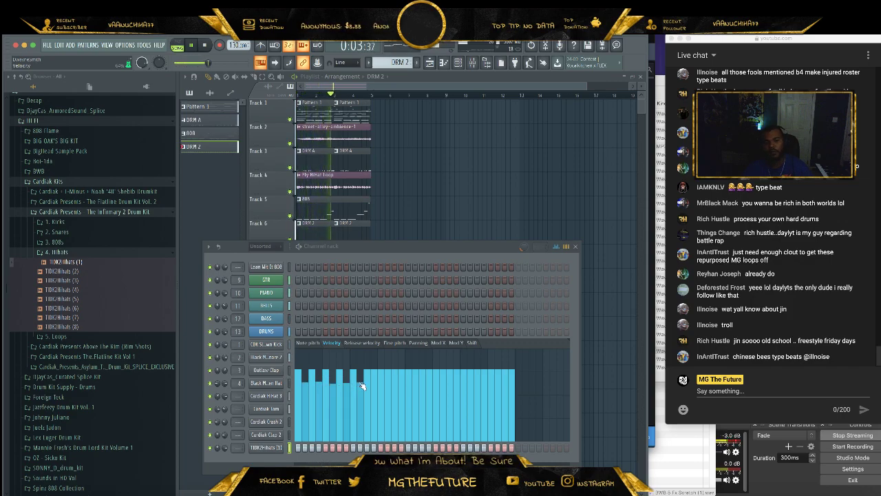
left_click(374, 383)
left_click(387, 384)
left_click(402, 384)
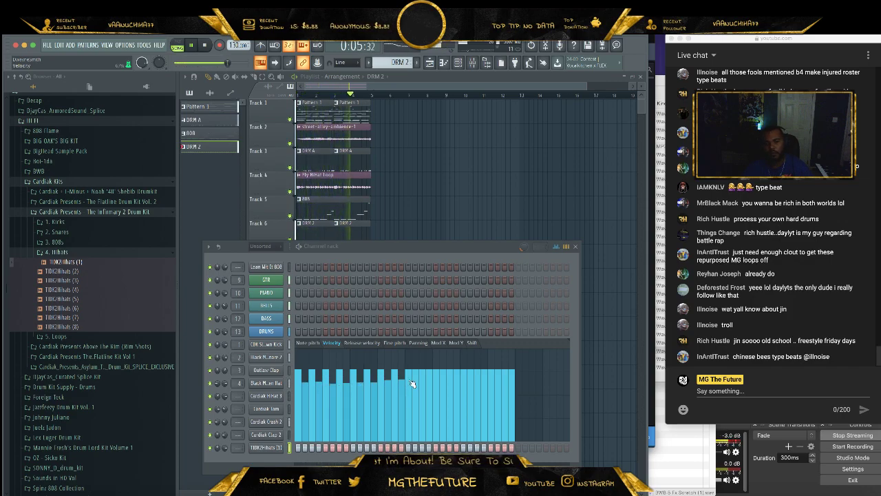
left_click(429, 383)
left_click(443, 383)
left_click(457, 383)
left_click(484, 384)
left_click(498, 384)
left_click(511, 383)
left_click(556, 247)
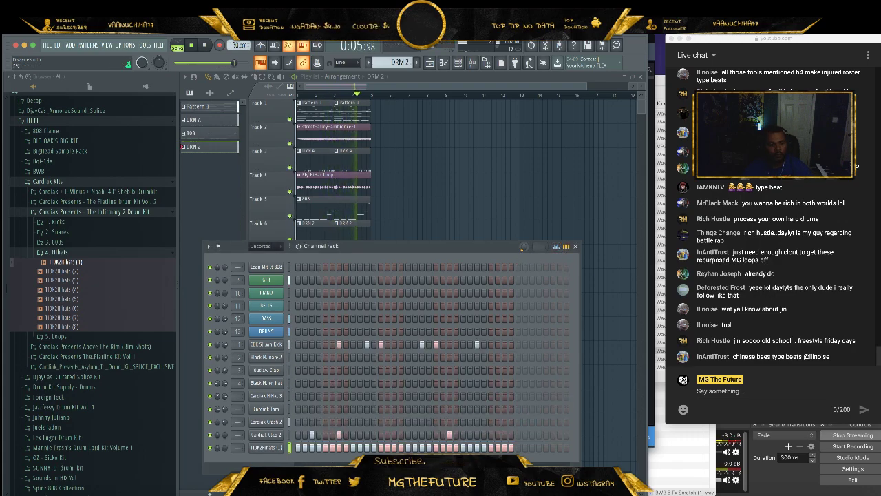
- Add TIDK2Hihats (4) as a channel with one hit on step 1, and adjust its volume to about 41% and its panning
left_click(107, 281)
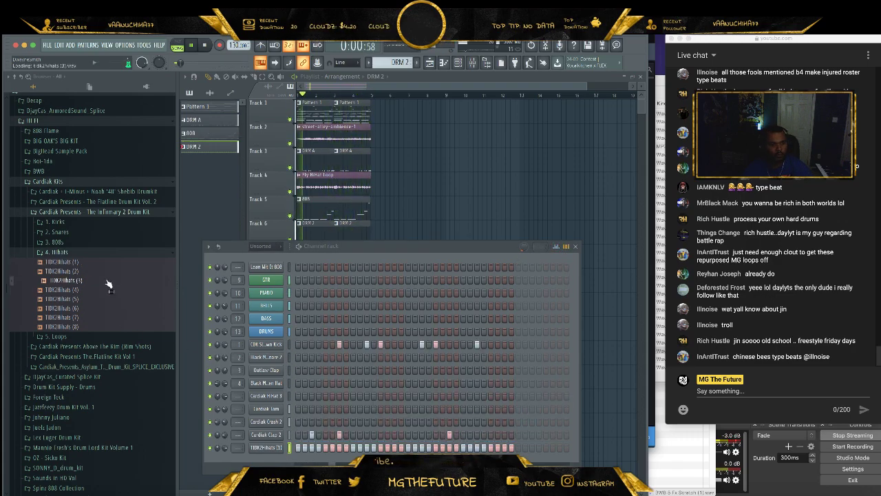
left_click(109, 291)
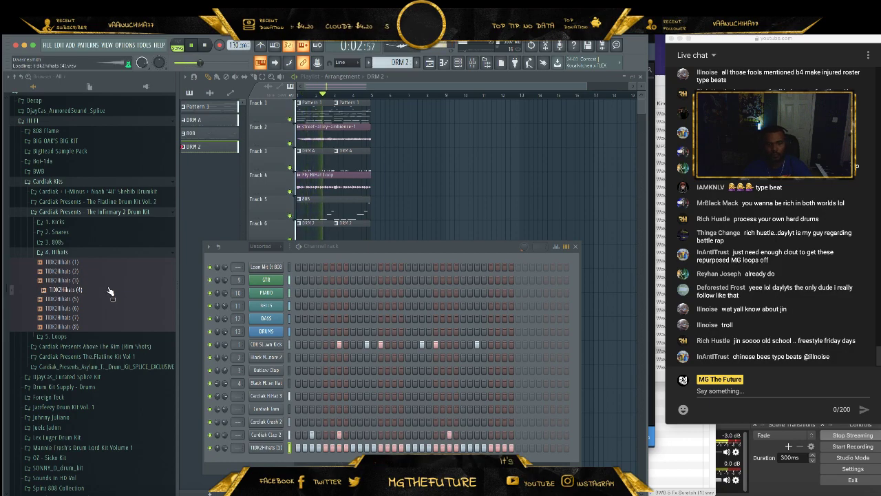
left_click_drag(109, 290, 254, 454)
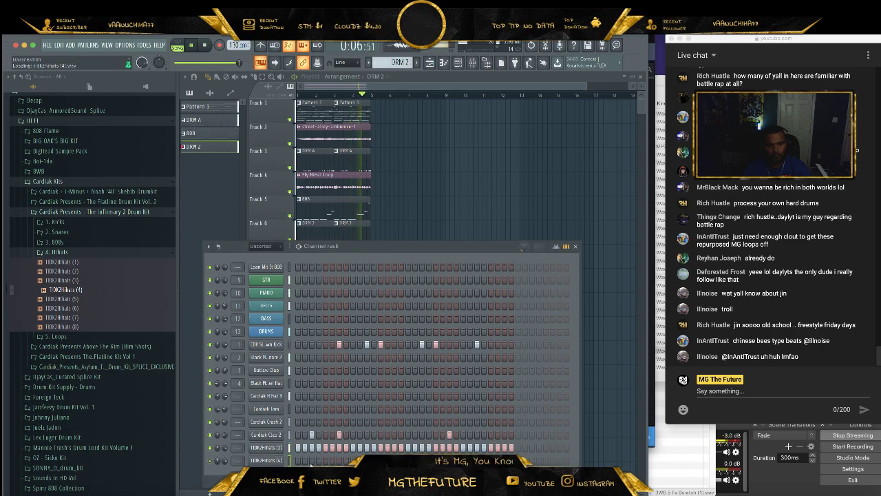
left_click(299, 461)
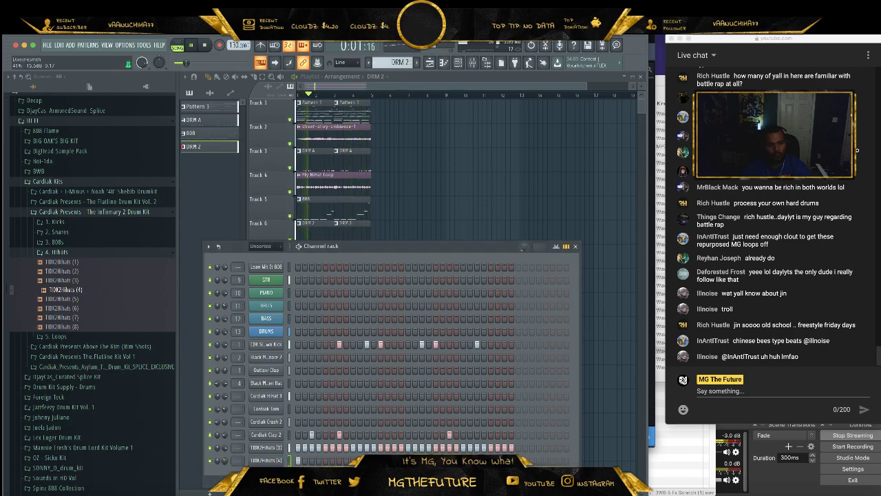
left_click_drag(218, 461, 218, 451)
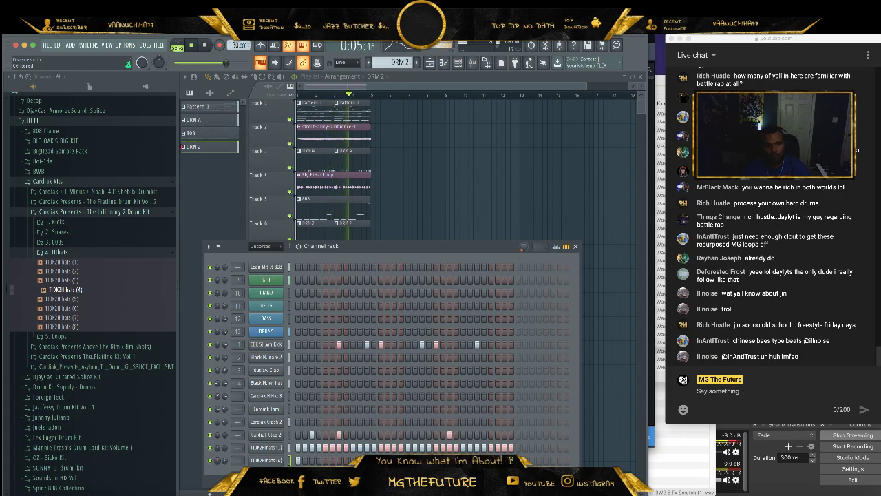
left_click_drag(218, 460, 225, 465)
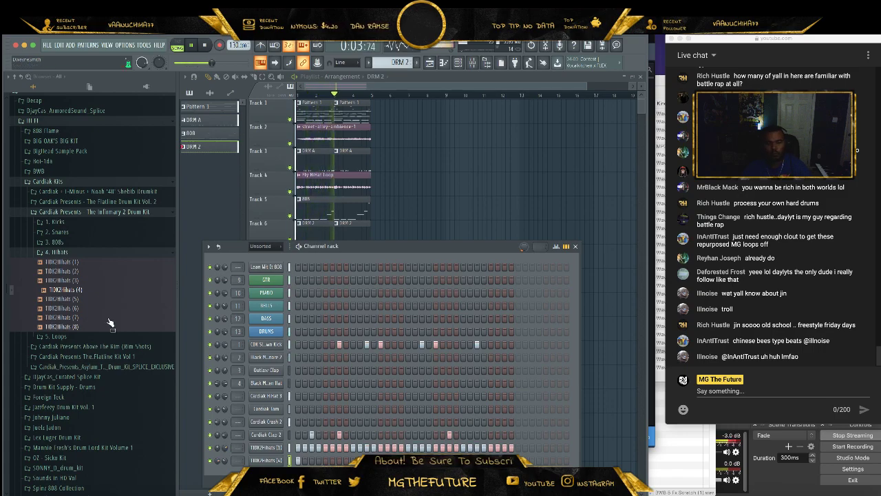
- Audition The Infirmary 2 kit's snares and add TIDK2Snares (18) as a new channel
left_click(91, 252)
left_click(61, 231)
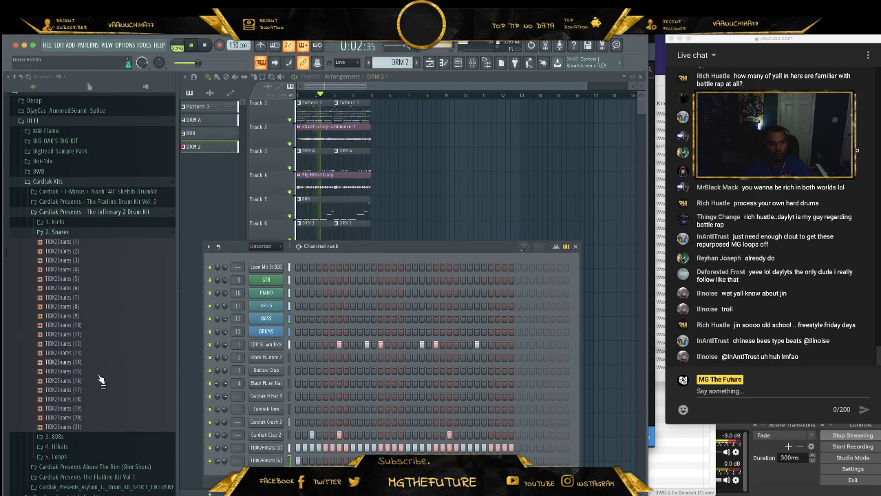
left_click(100, 399)
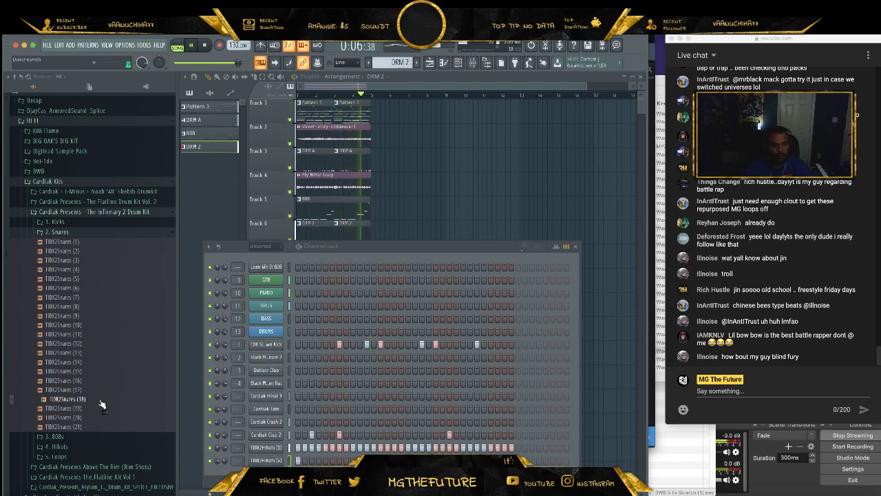
left_click_drag(109, 401, 267, 460)
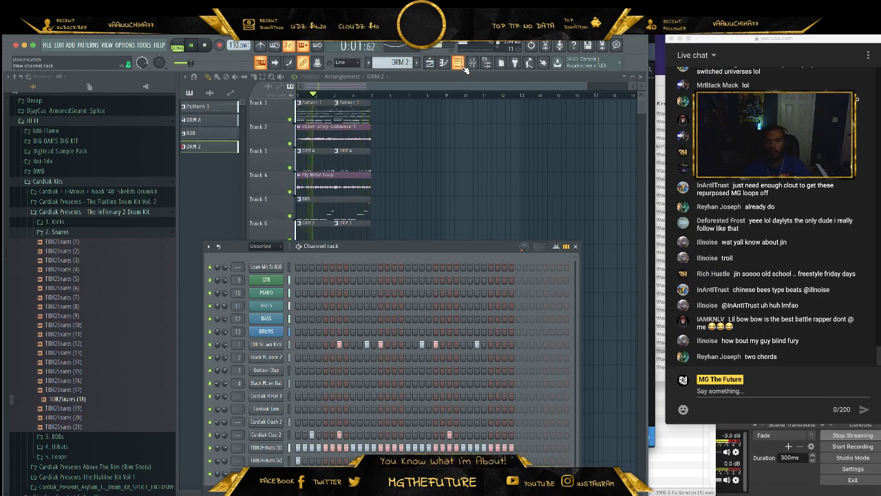
- Create a new pattern named ROLLER and show its channel rack higher up over the playlist
left_click(459, 64)
left_click(417, 62)
type("ROLLER")
key("Return")
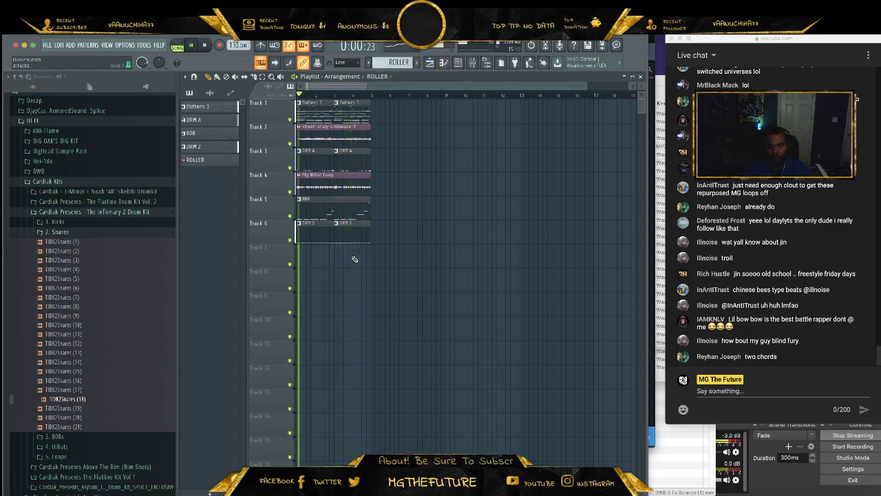
key("F6")
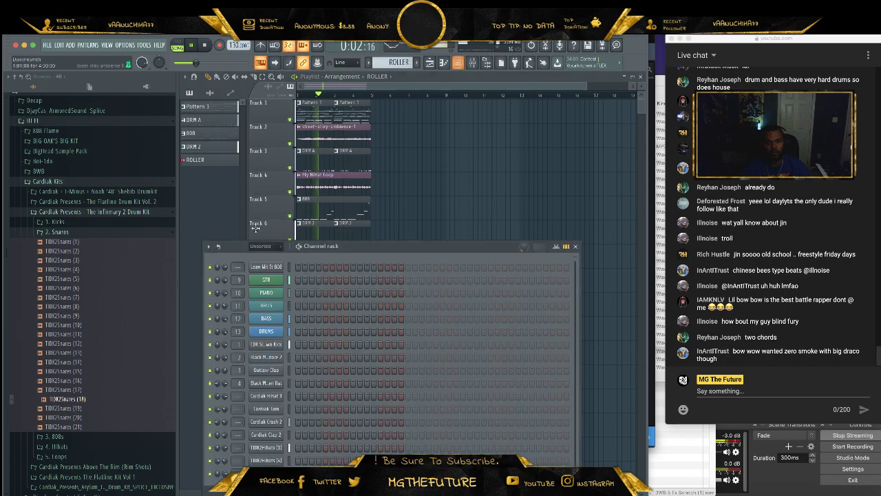
left_click_drag(373, 244, 394, 132)
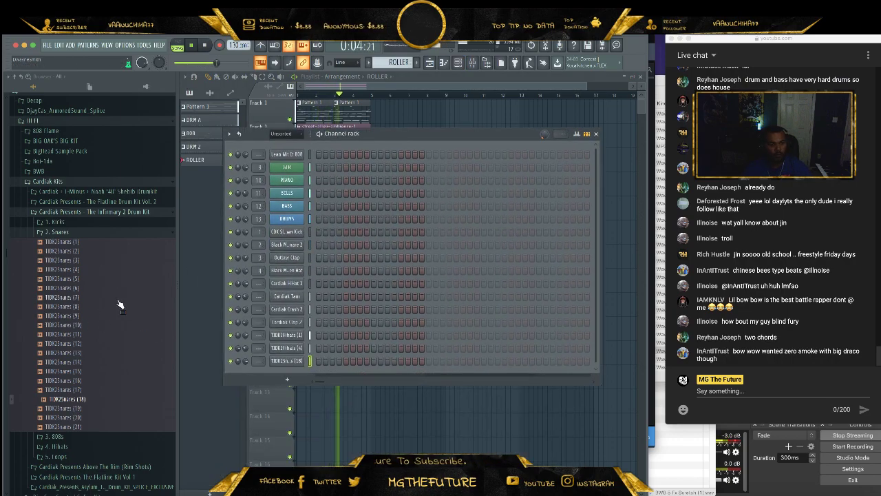
- Add TIDK2Snares (5) as a channel and program hits on steps 9, 11 and 13 of the ROLLER pattern
left_click_drag(62, 278, 282, 376)
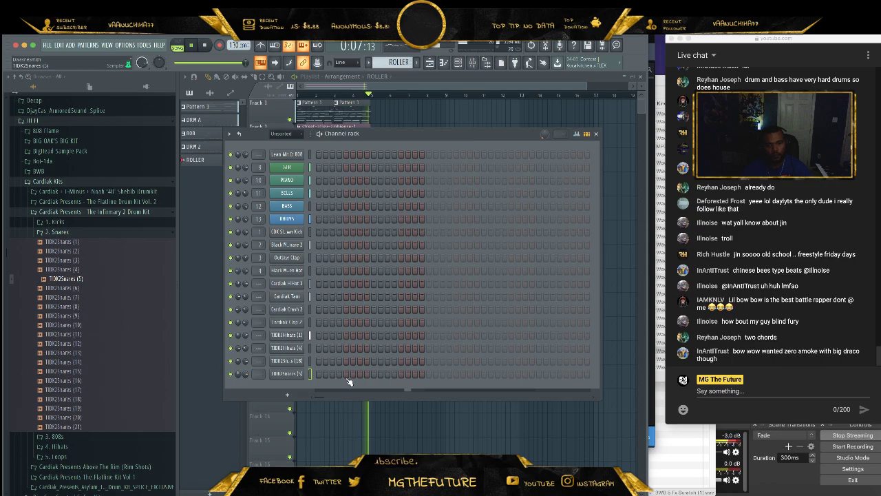
left_click(387, 373)
left_click(401, 374)
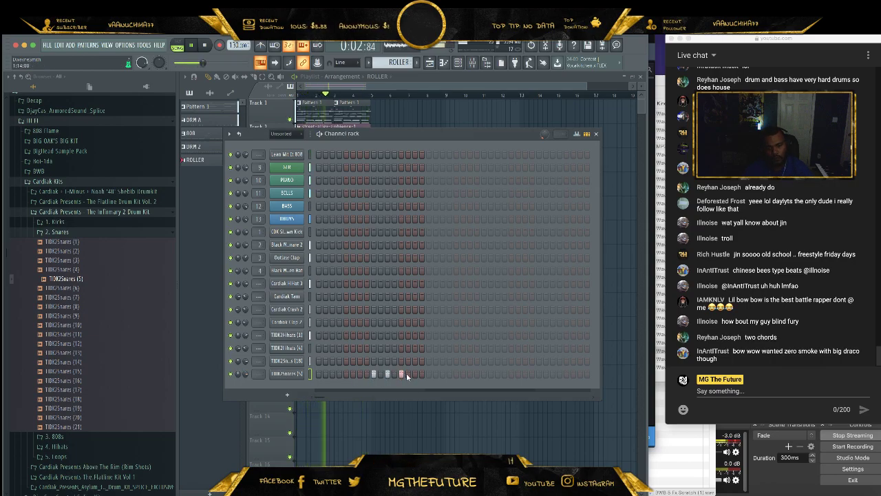
- Open the TIDK2Snares (5) hits in the piano roll, set the snap to 1/3 step, and add two notes right after the third hit
right_click(276, 372)
left_click(333, 373)
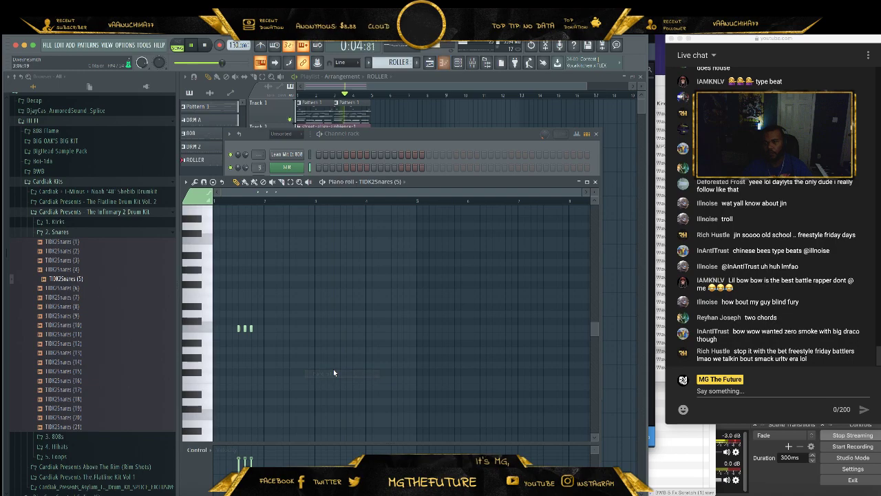
left_click_drag(587, 193, 336, 205)
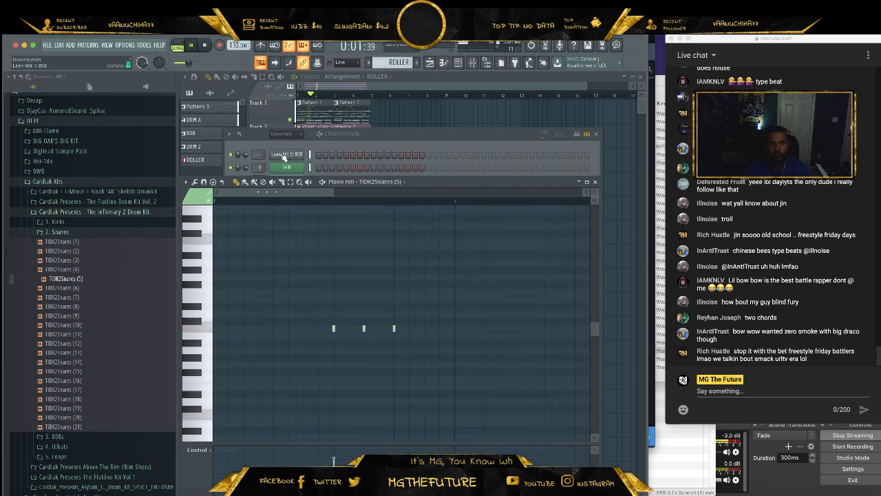
left_click(344, 62)
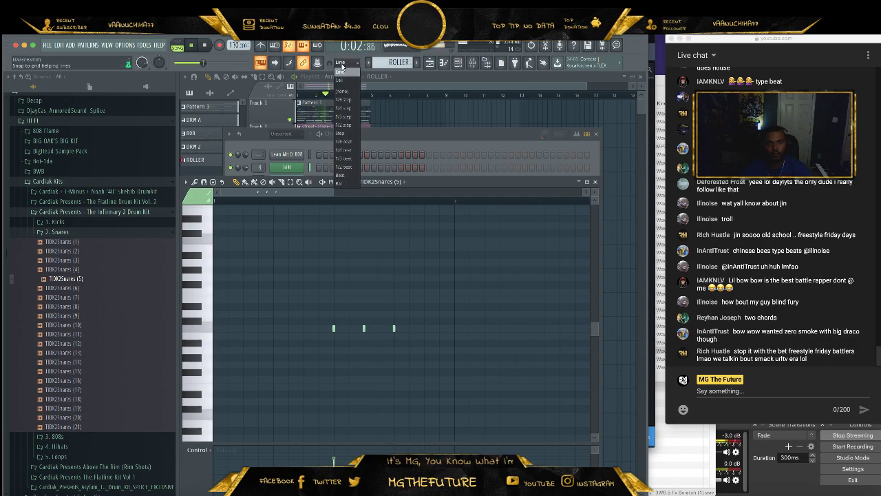
left_click(348, 117)
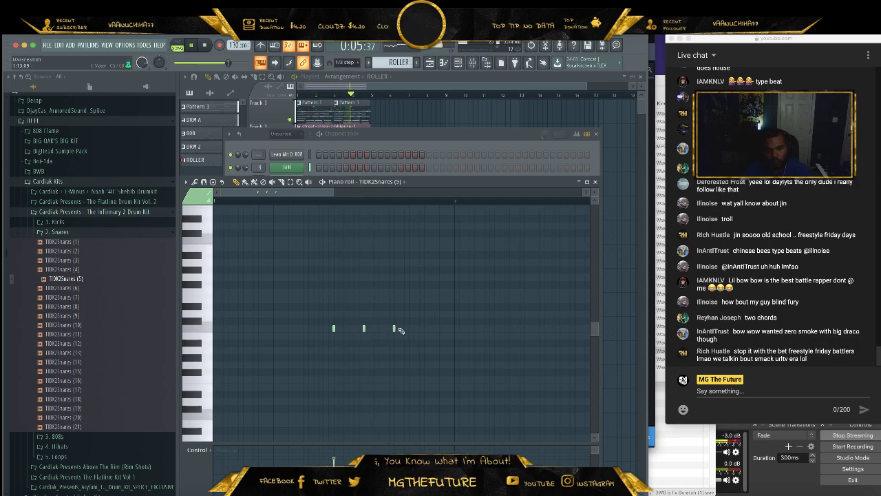
left_click(398, 328)
left_click(404, 328)
key("space")
- Add three descending 1/3-step snare notes from step 15 and transpose them up one octave
mouse_move(334, 192)
left_mouse_down()
mouse_move(296, 192)
mouse_move(320, 192)
left_mouse_up()
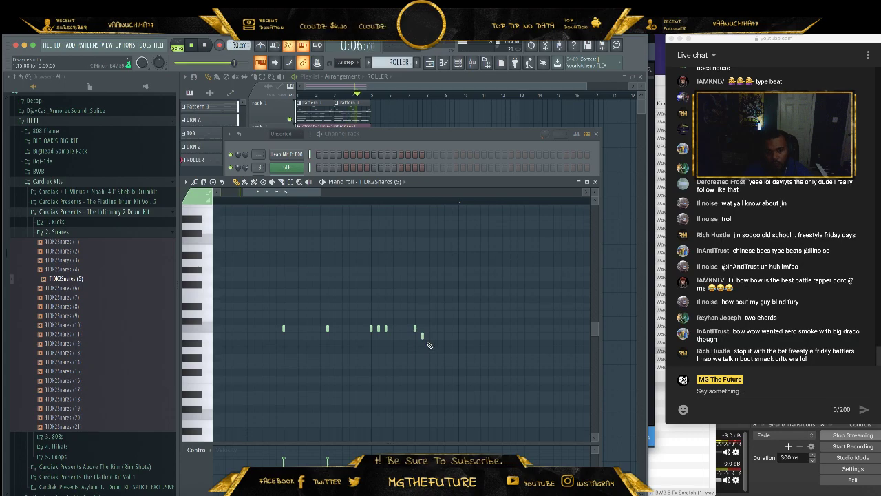
left_click(430, 342)
left_click_drag(450, 315, 394, 372)
key("ctrl+Up")
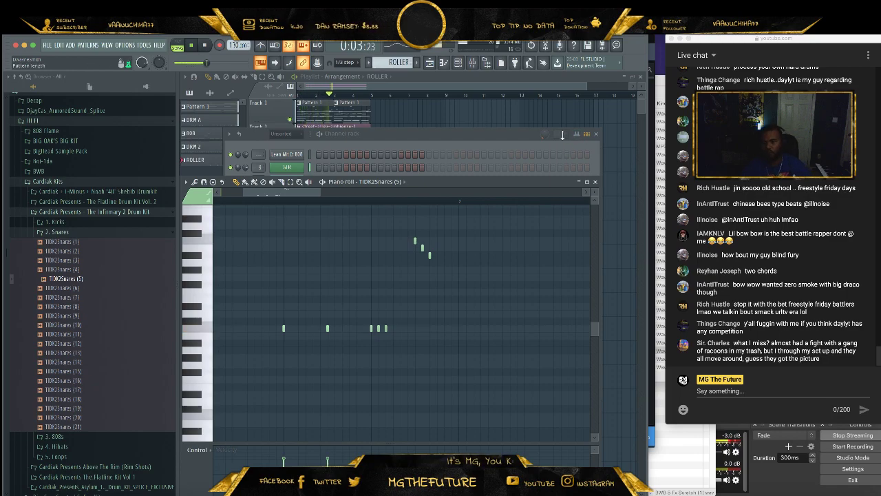
- Return to the playlist and place a ROLLER pattern clip on Track 7 at bar 4
left_click(594, 181)
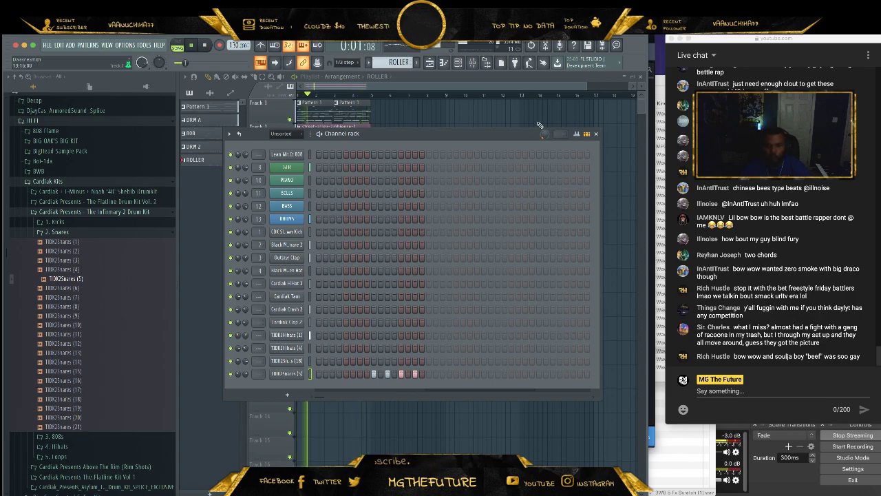
left_click(457, 62)
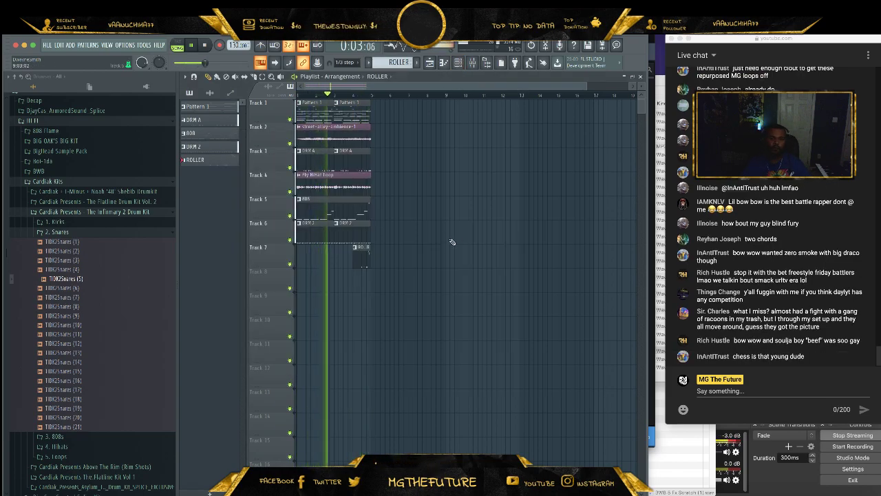
- Save the project under the new name "MGTF - LIVE - CHESS" in the 09 September 2019 folder, accepting the trial plugin warning
left_click(46, 45)
left_click(89, 94)
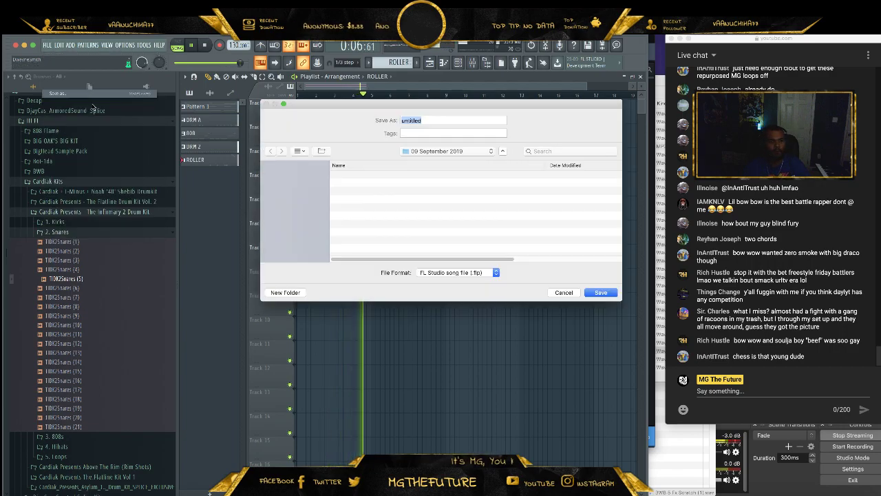
type("MGTF")
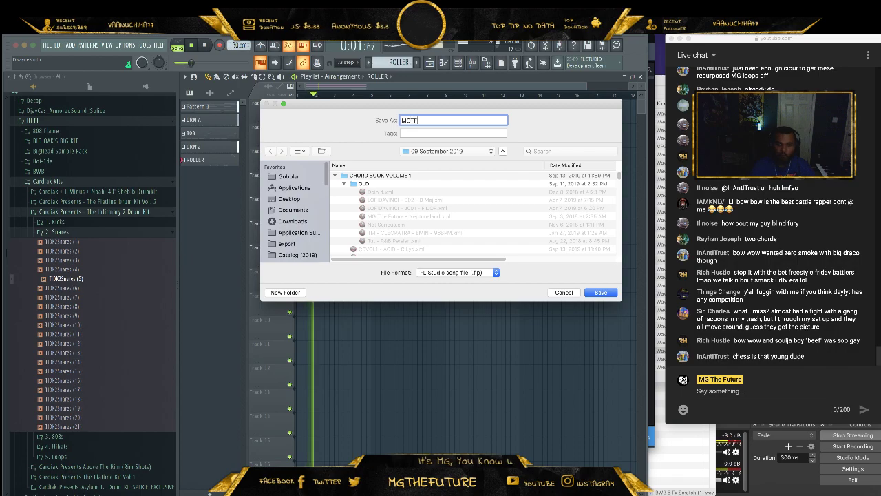
type(" - LIVE - CHESS")
key("Return")
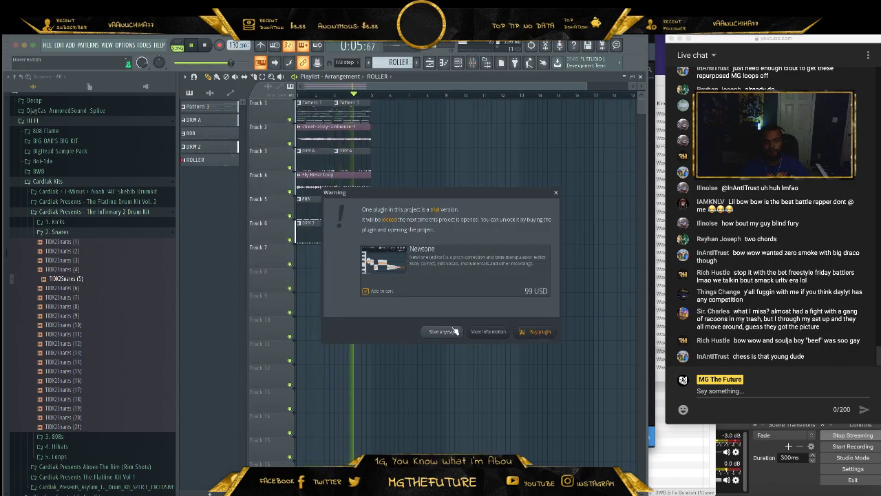
left_click(444, 331)
- Insert an ElectraX instrument as a new channel above the 808 channel in the channel rack
left_click_drag(588, 86, 484, 85)
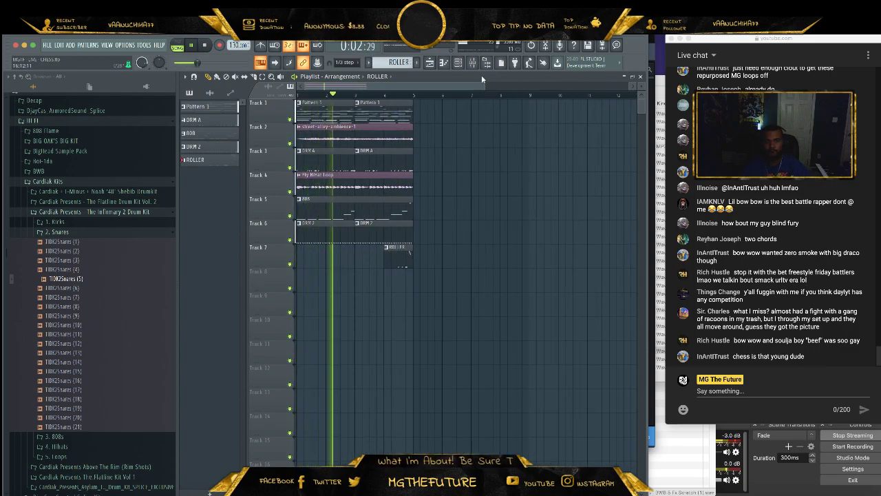
left_click(460, 63)
left_click(282, 134)
left_click(285, 162)
right_click(302, 153)
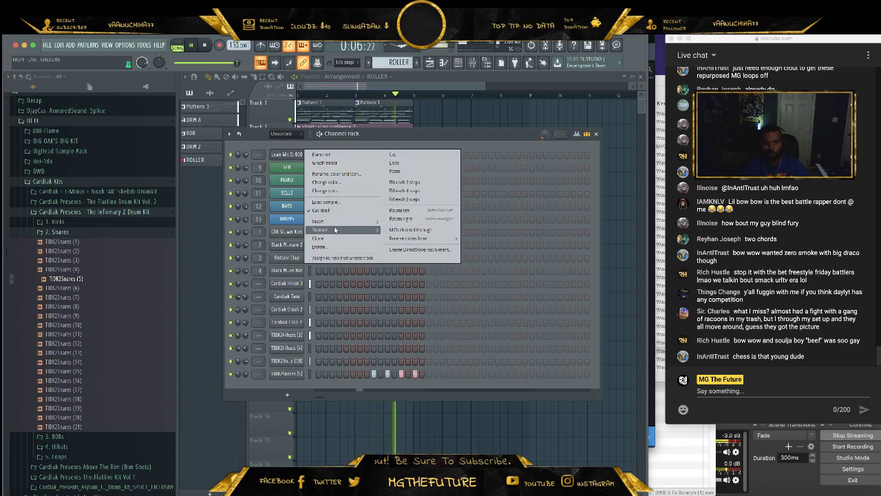
mouse_move(336, 222)
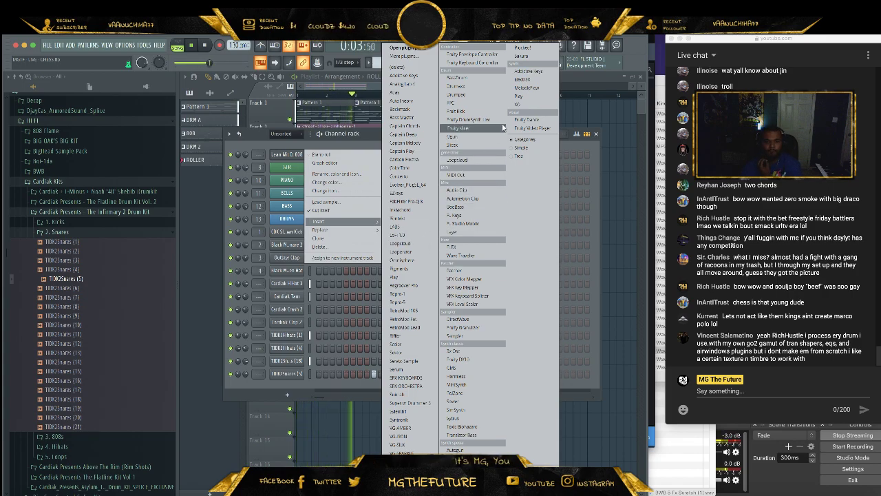
left_click(541, 82)
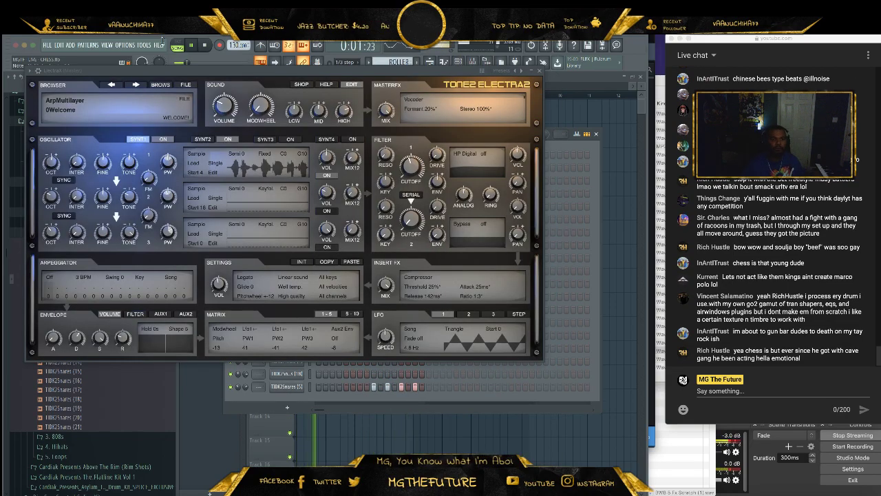
- Open the ElectraX patch browser and select the XP1 - DRENCH GOD bank
left_click(117, 109)
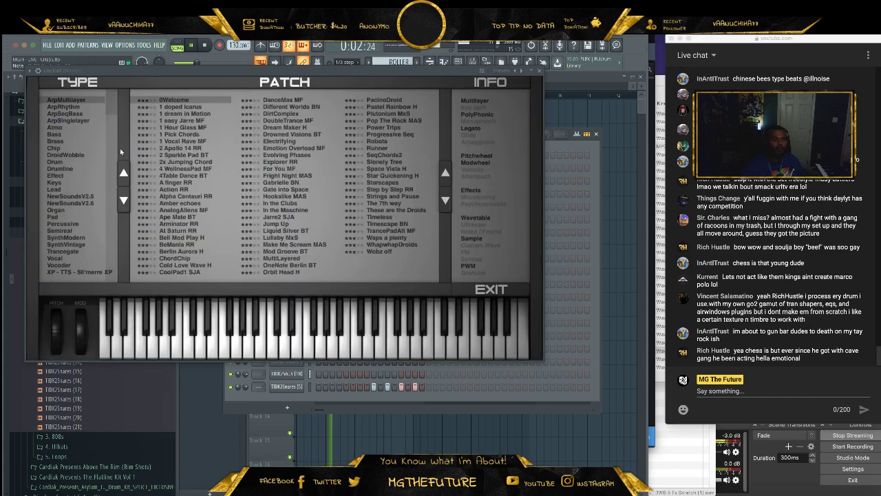
left_click(86, 270)
left_click(122, 204)
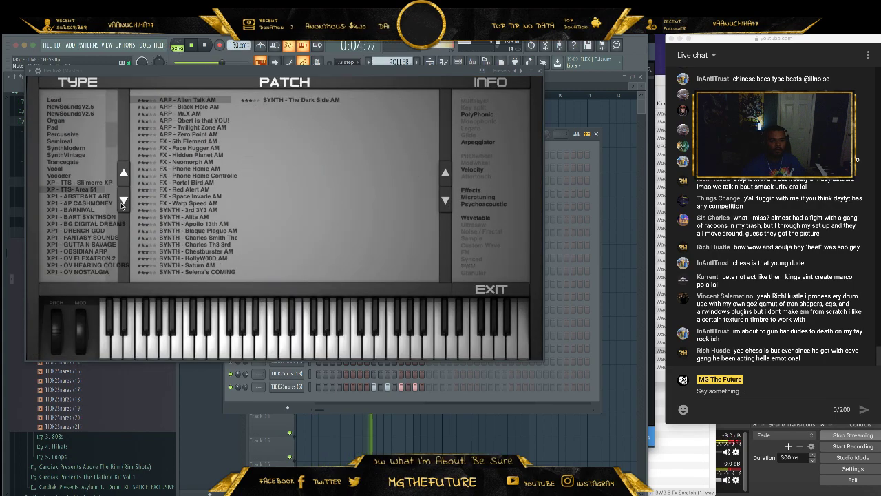
left_click(93, 232)
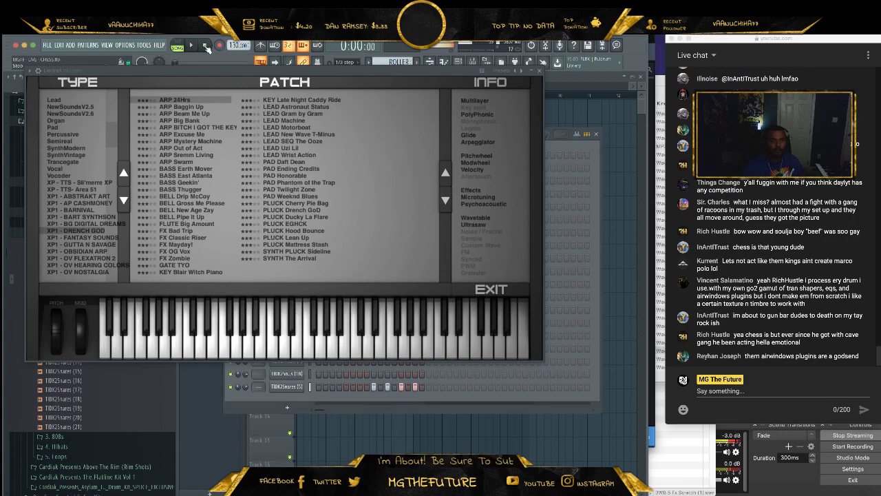
- Check the audio device's buffer length in the audio settings, and close them
left_click(129, 45)
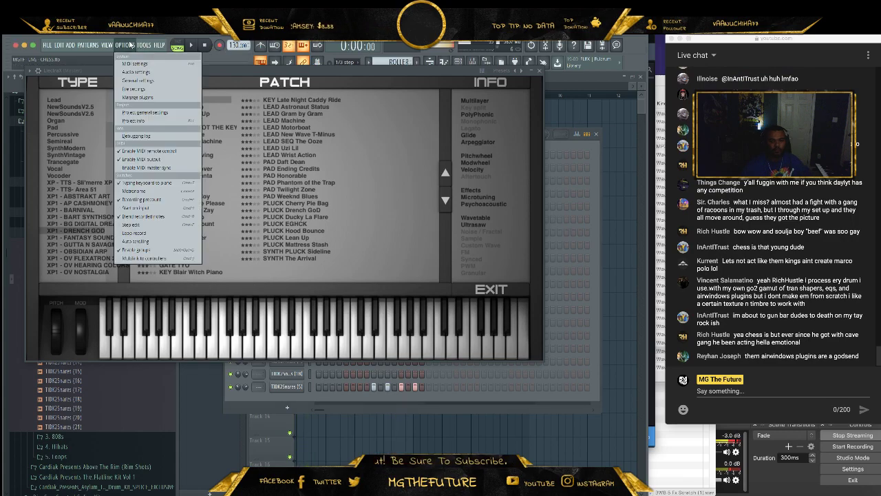
left_click(146, 73)
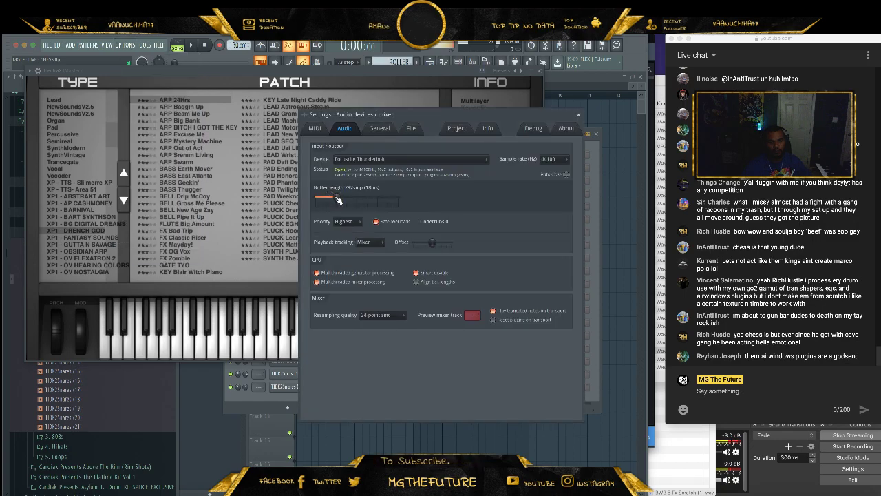
left_click(579, 115)
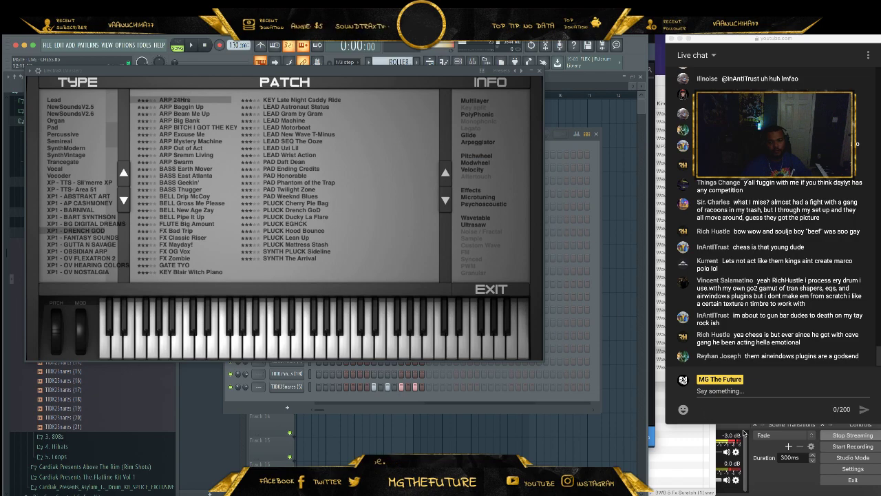
- Switch to OBS, lower the Loopback volume to -8.9 dB, and return to FL Studio
left_click(765, 482)
left_click_drag(711, 452, 692, 452)
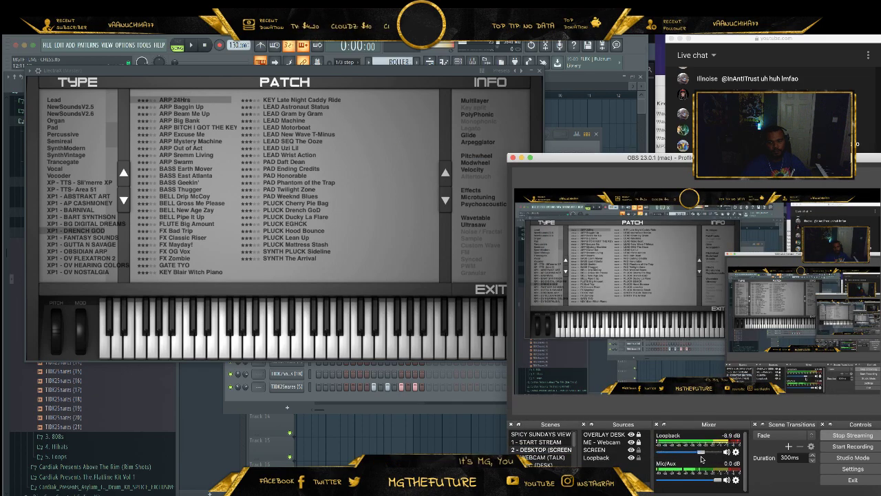
left_click(203, 46)
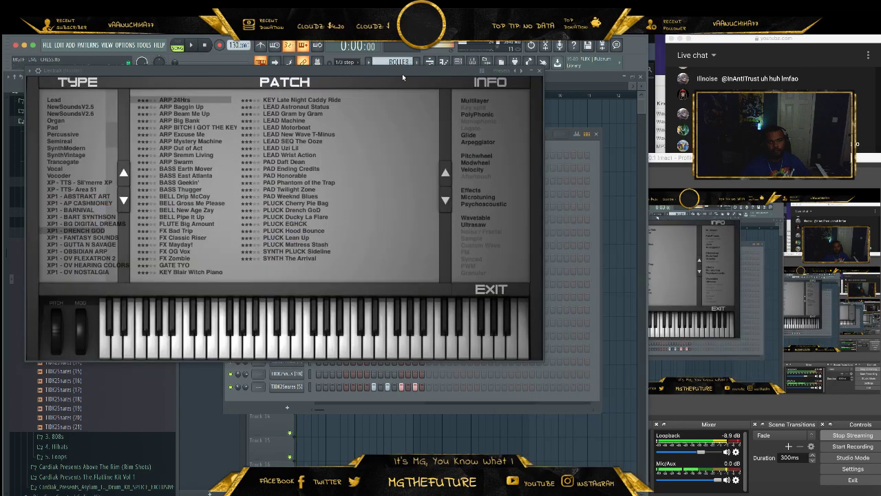
- Close the ElectraX window and delete its channel from the channel rack
left_click(544, 72)
right_click(283, 154)
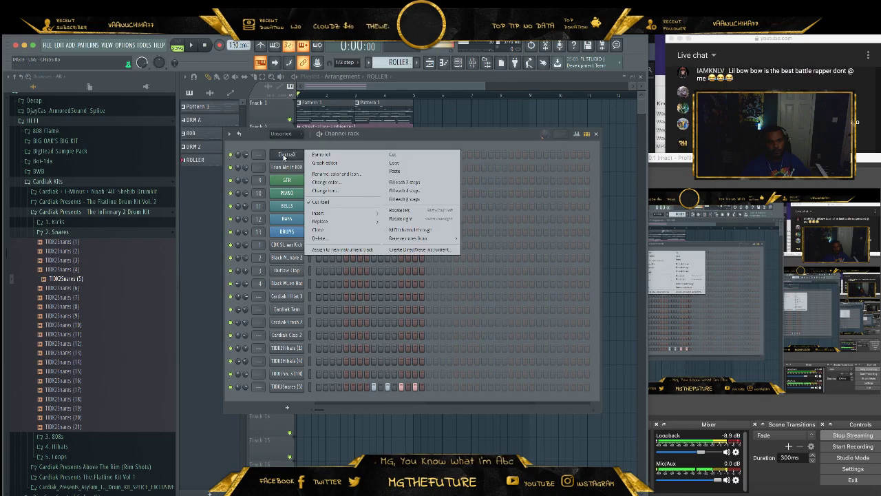
left_click(347, 239)
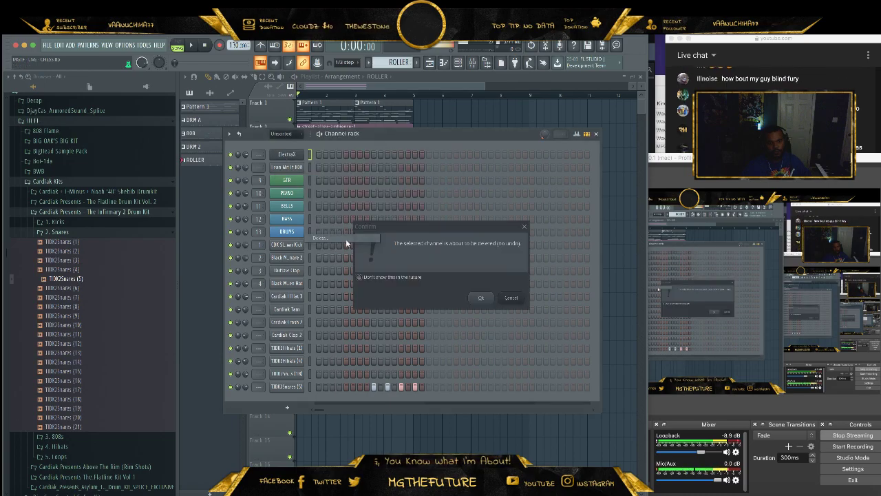
left_click(482, 300)
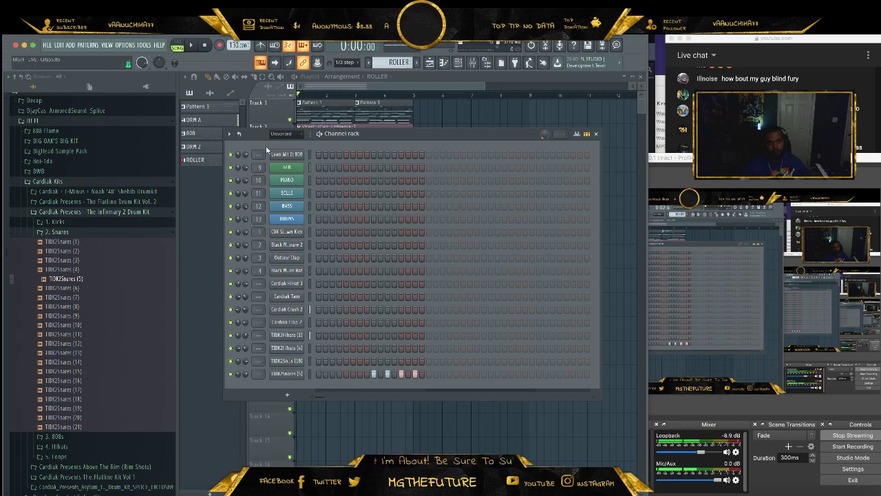
- Insert a Pigments instrument as a new channel above the 808 channel and start playback of the song
right_click(282, 154)
mouse_move(368, 222)
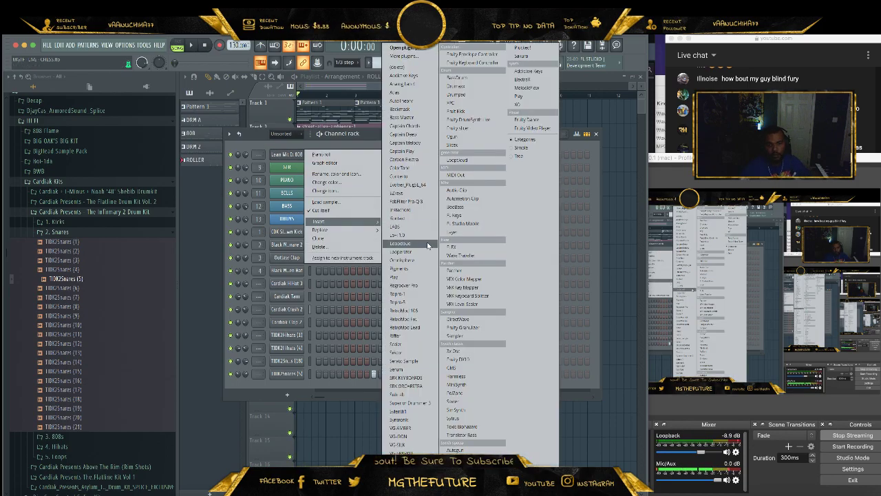
left_click(425, 271)
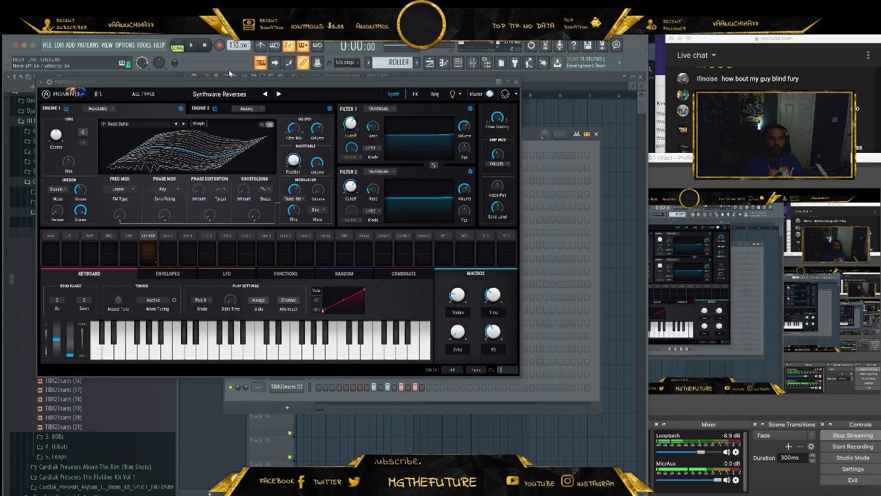
key("space")
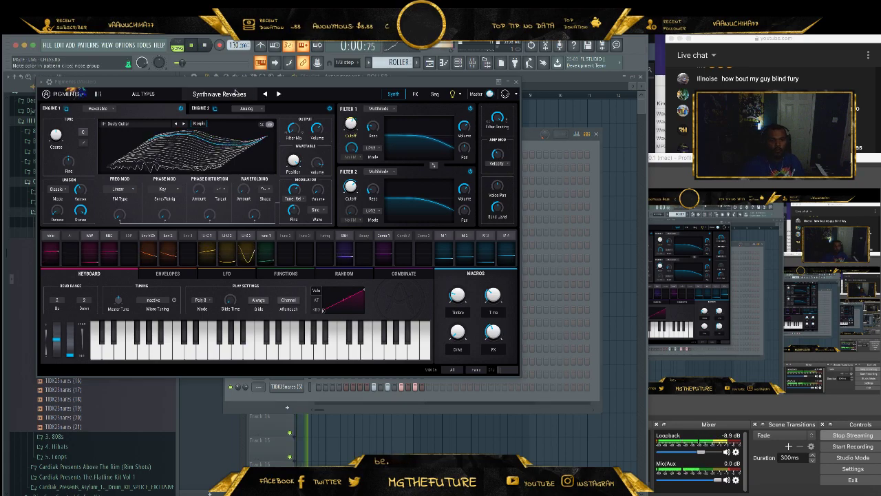
- Load the Fly On A Stick preset from the Lead category in Pigments
left_click(236, 93)
left_click(142, 119)
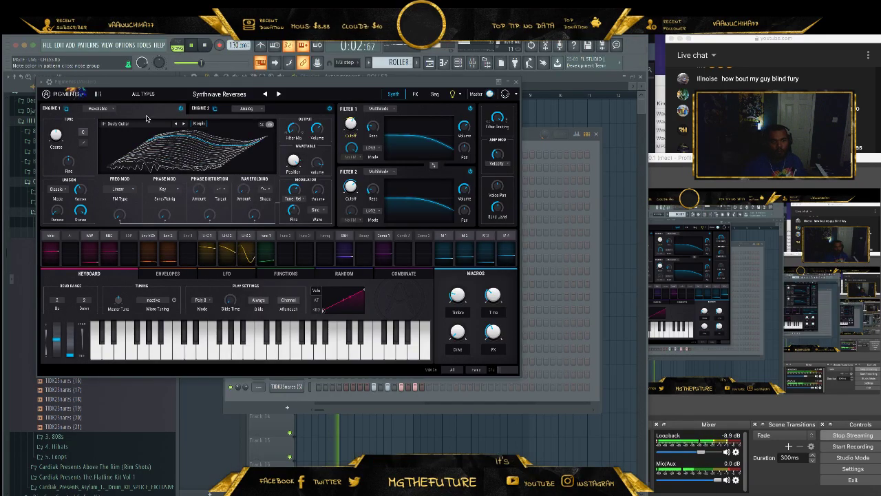
left_click(144, 94)
mouse_move(151, 164)
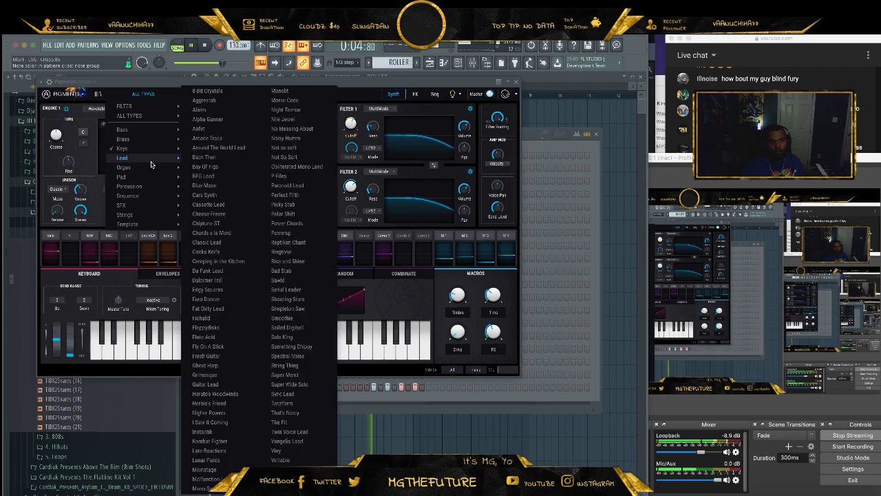
left_click(227, 347)
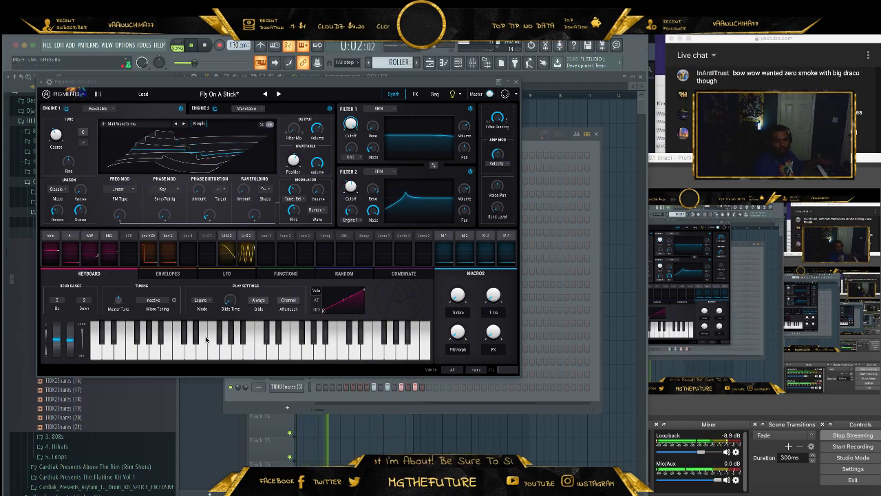
- Enable sending the pitch bend range in the Pigments wrapper settings, recheck the setting, and return to the synth view
left_click(49, 82)
left_click(65, 97)
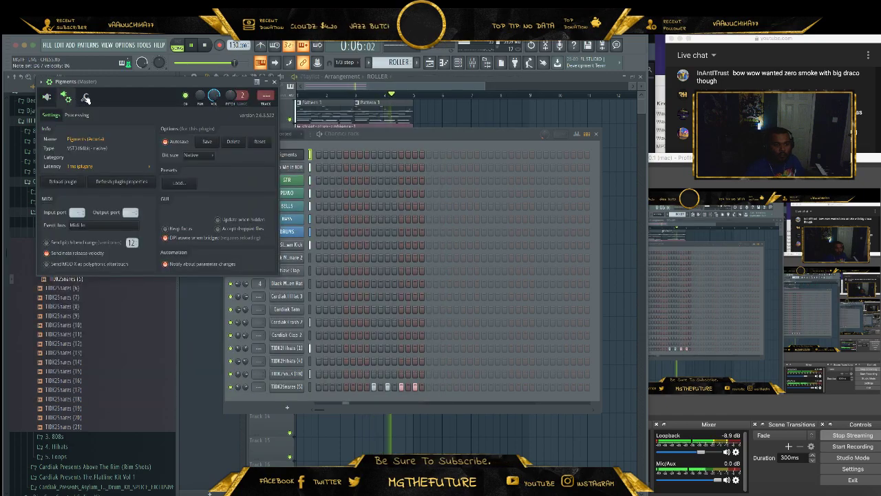
left_click(69, 244)
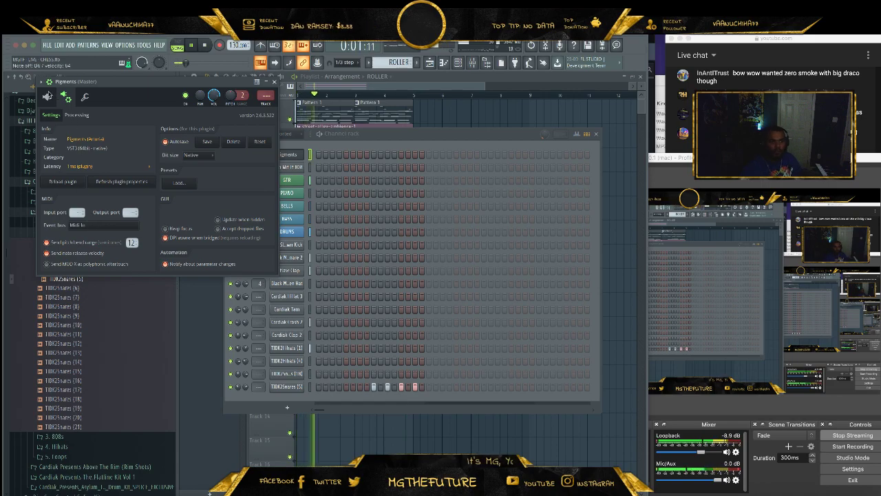
left_click(47, 97)
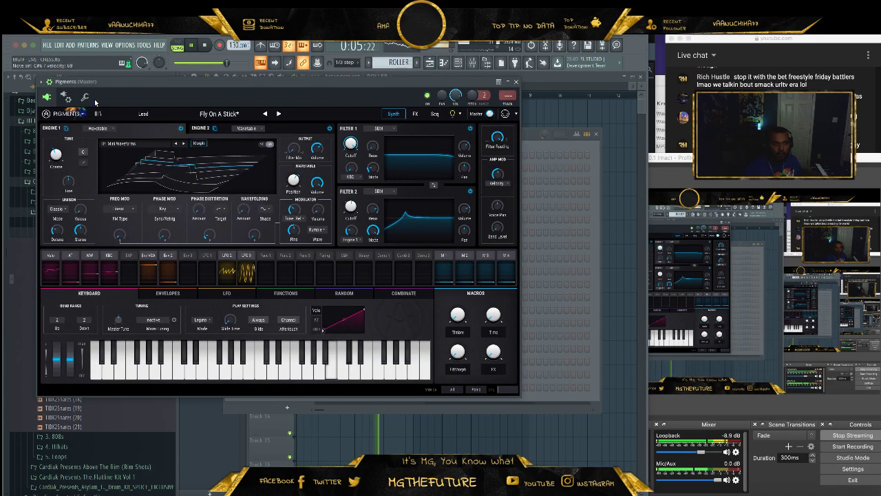
left_click(86, 98)
left_click(65, 97)
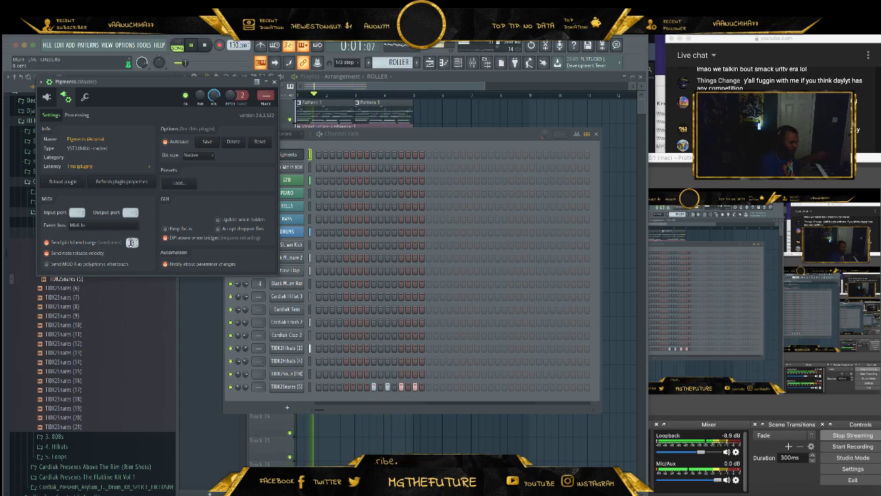
left_click(46, 96)
- Move the Pigments window below the first channels and audition neighbouring Lead presets, going through Fresh Guitar and Grimesque back to Floppydisks
left_click_drag(217, 81, 335, 205)
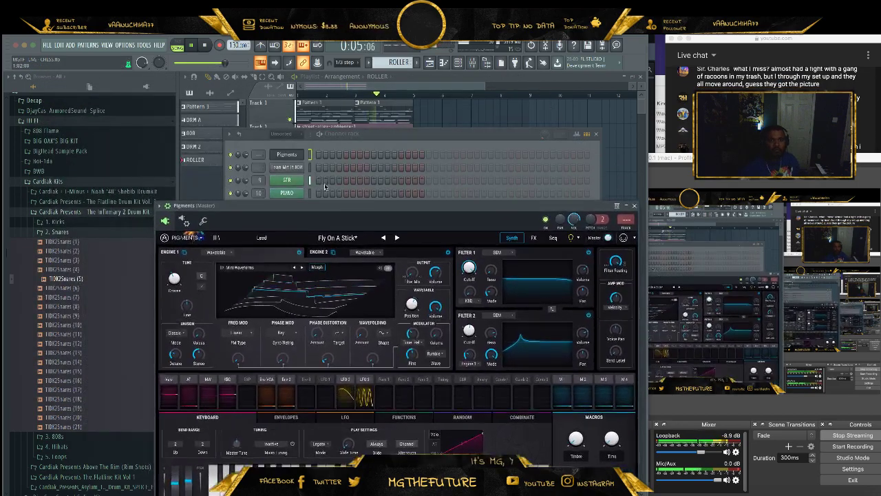
left_click(252, 156)
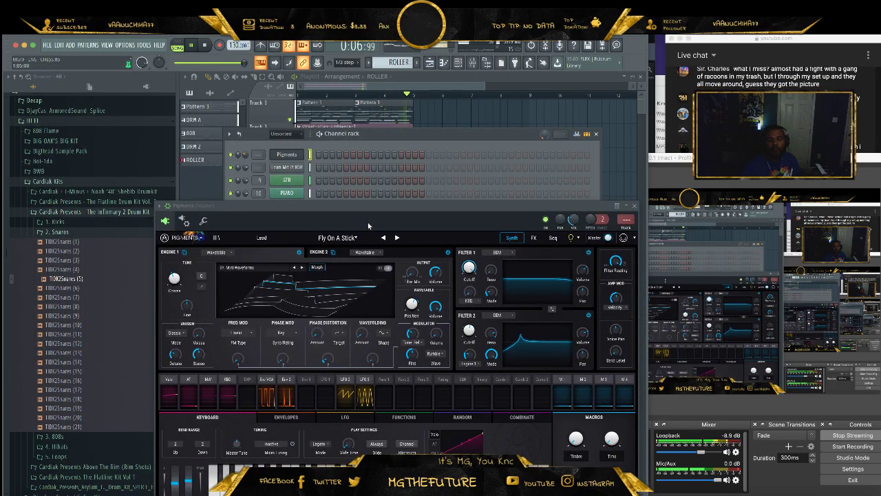
left_click(396, 238)
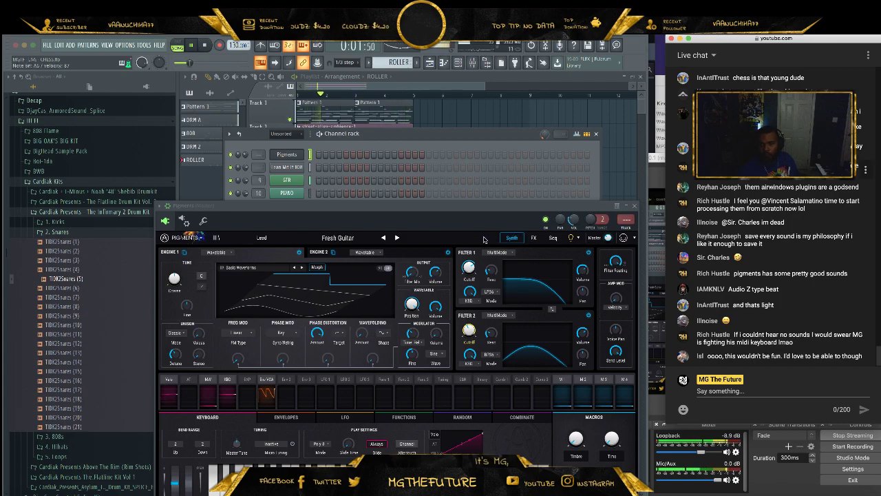
left_click(397, 237)
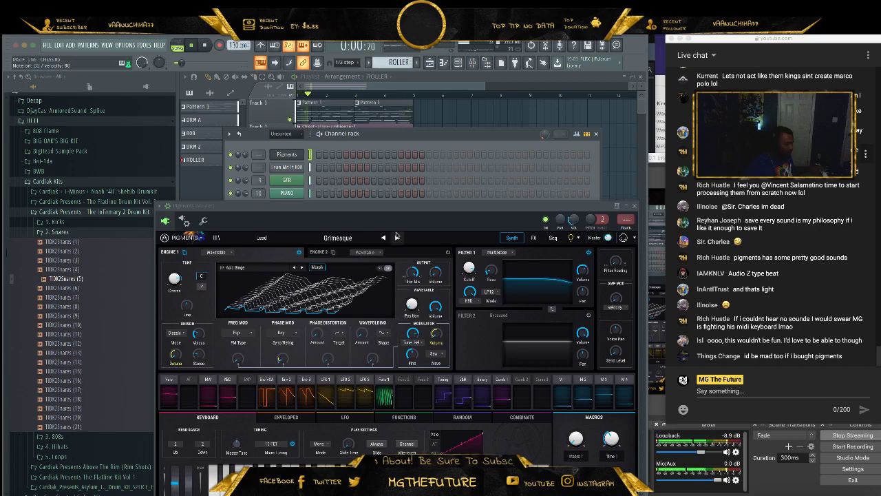
left_click(385, 238)
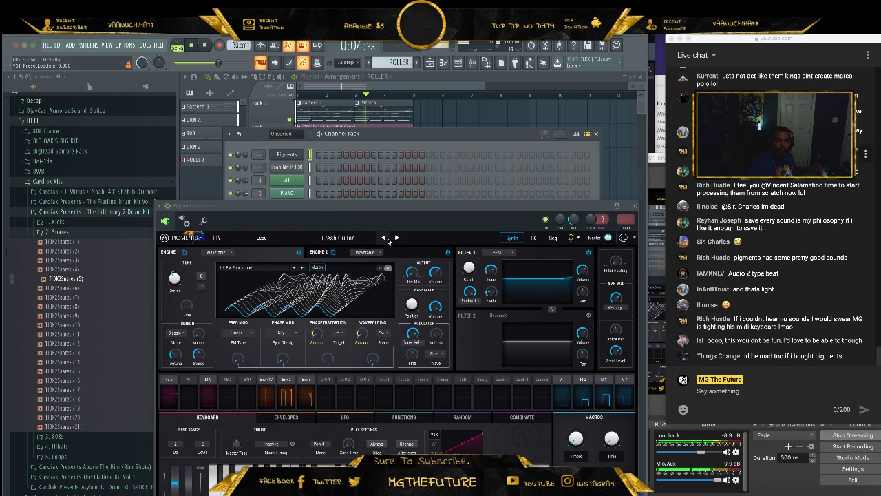
left_click(388, 239)
left_click(387, 240)
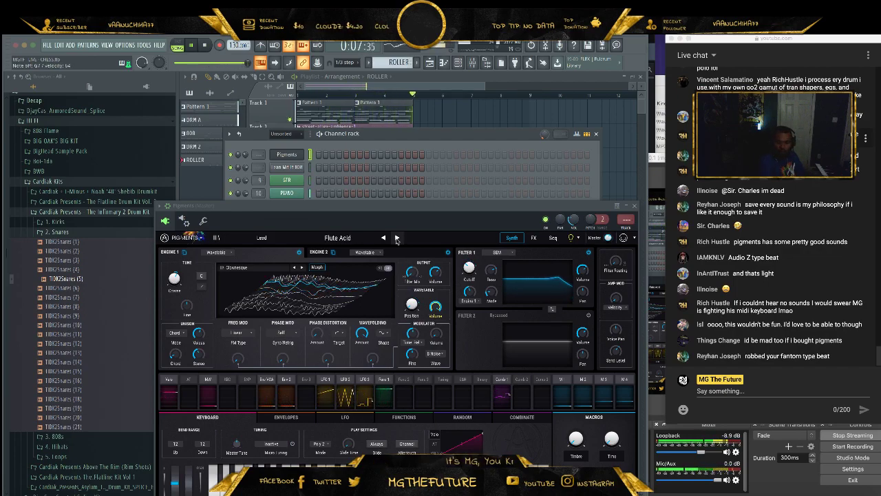
left_click(383, 238)
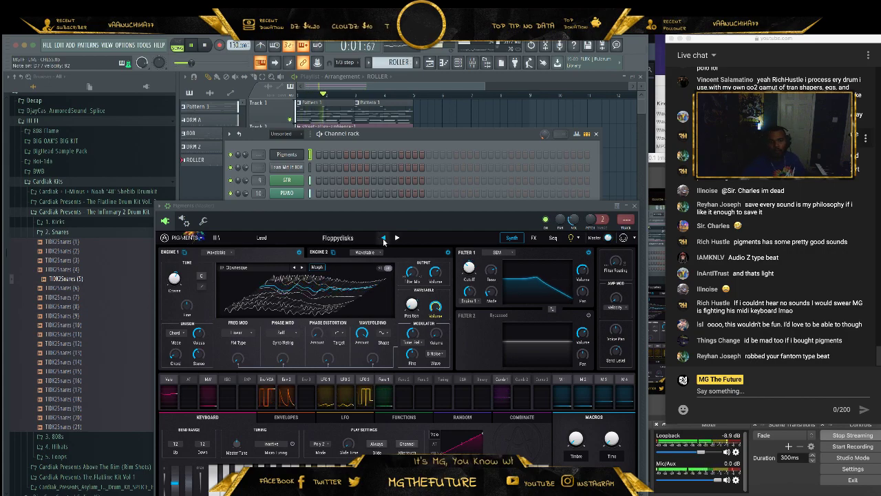
- Audition Pigments Lead presets from Floppydisks back through Fichalid and Fat Dirty Lead to Edgy Squares
left_click(384, 237)
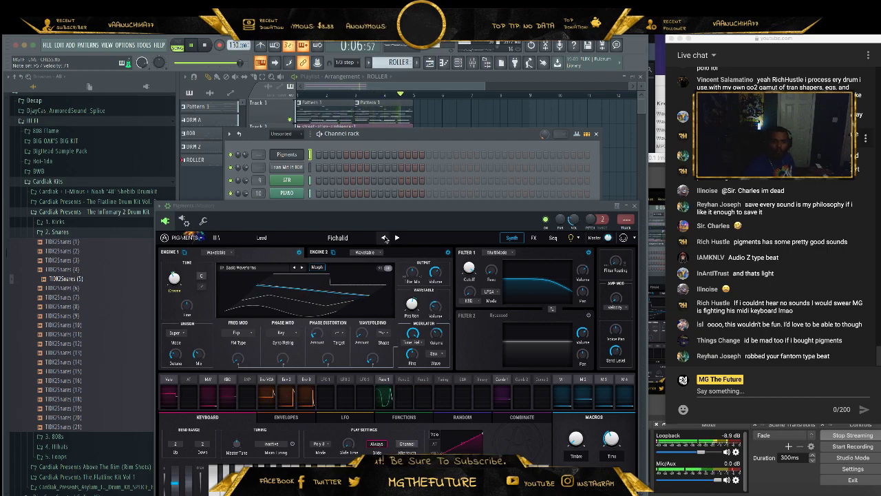
left_click(385, 238)
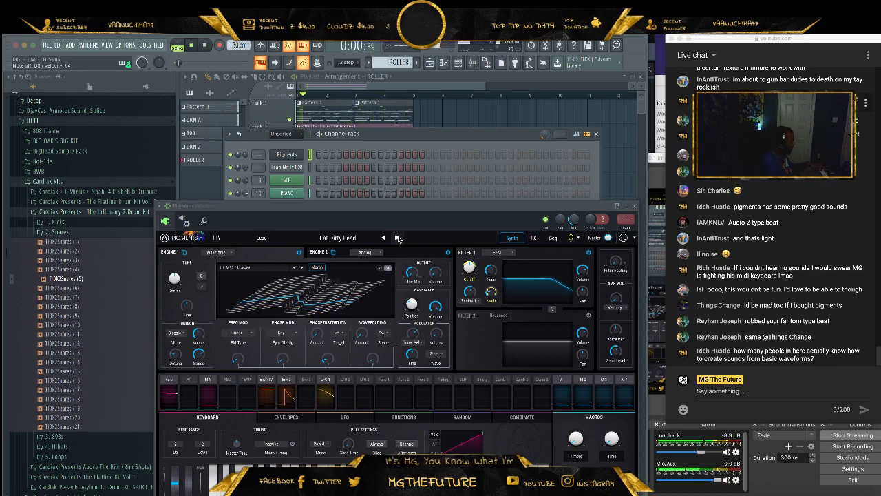
left_click(397, 238)
left_click(397, 239)
left_click(384, 237)
left_click(384, 238)
left_click(384, 237)
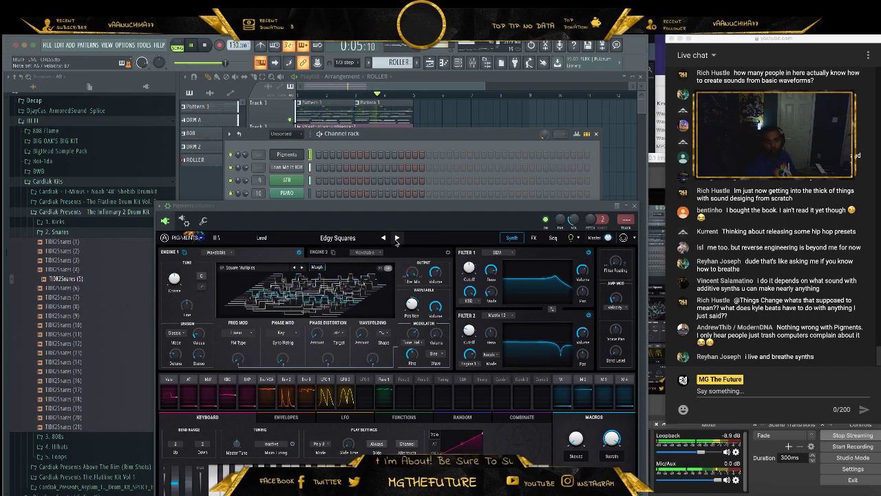
- Compare the Creeping in the Kitchen, Cooks Knife and Da Funk Lead presets, settle on Classic Lead, and close the Pigments window
left_click(385, 238)
left_click(385, 238)
left_click(384, 239)
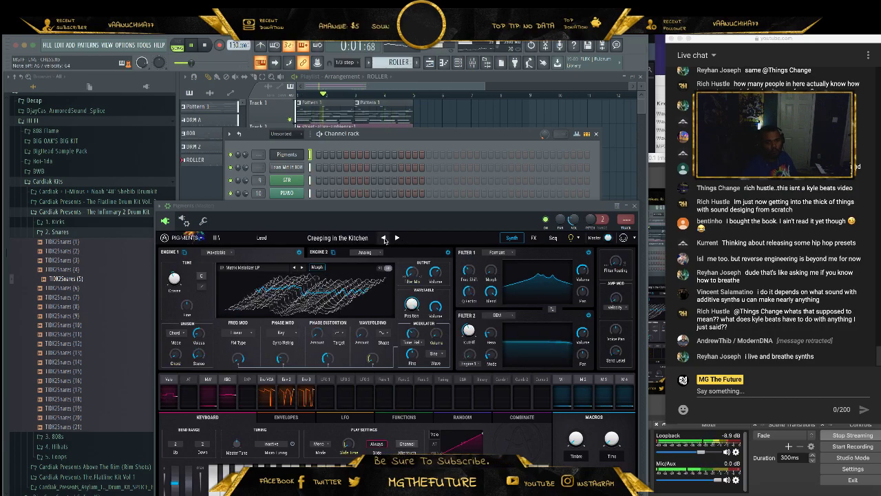
left_click(384, 238)
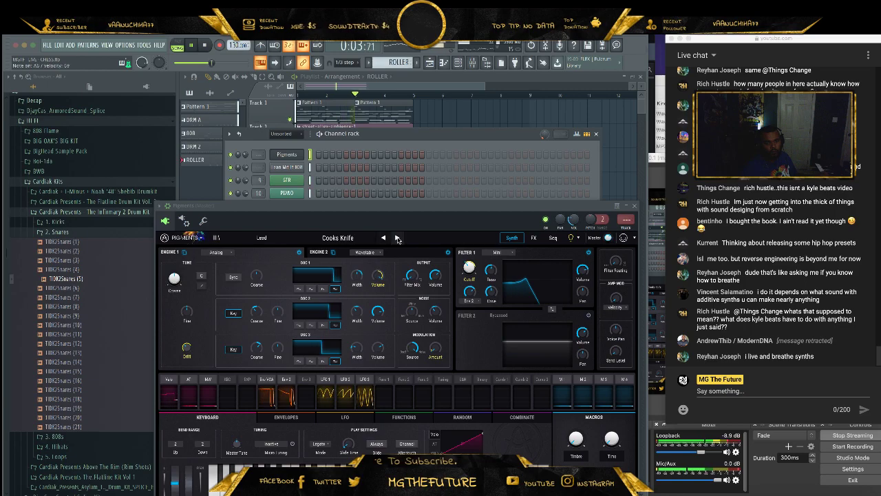
left_click(397, 238)
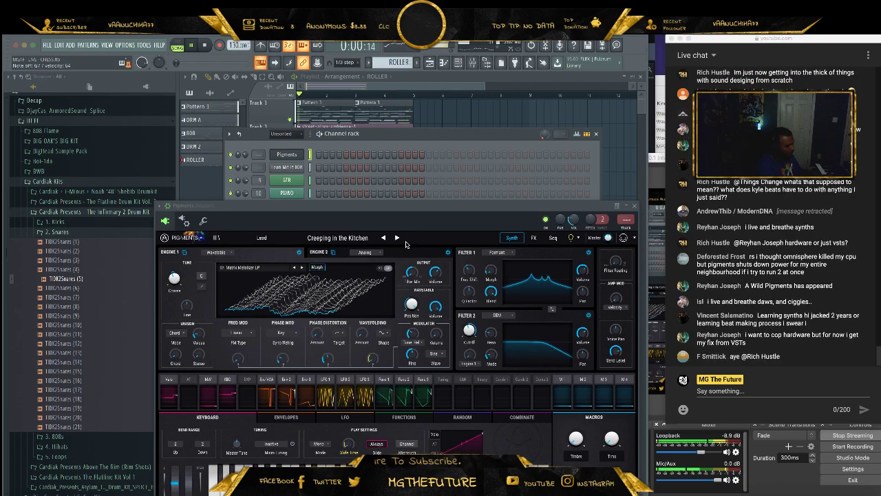
left_click(398, 238)
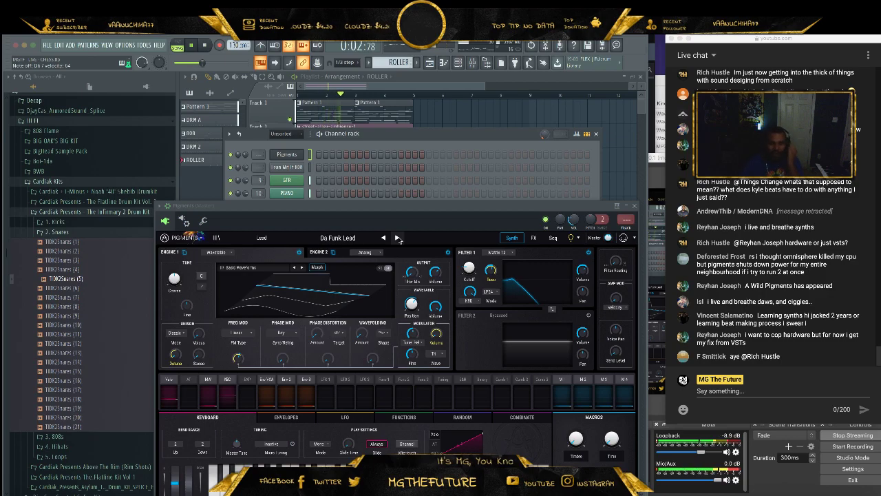
left_click(385, 238)
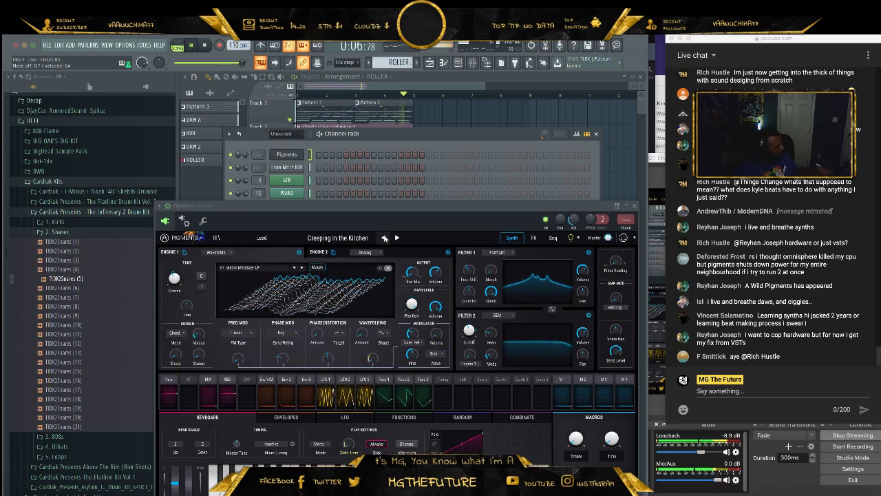
left_click(386, 237)
left_click(385, 237)
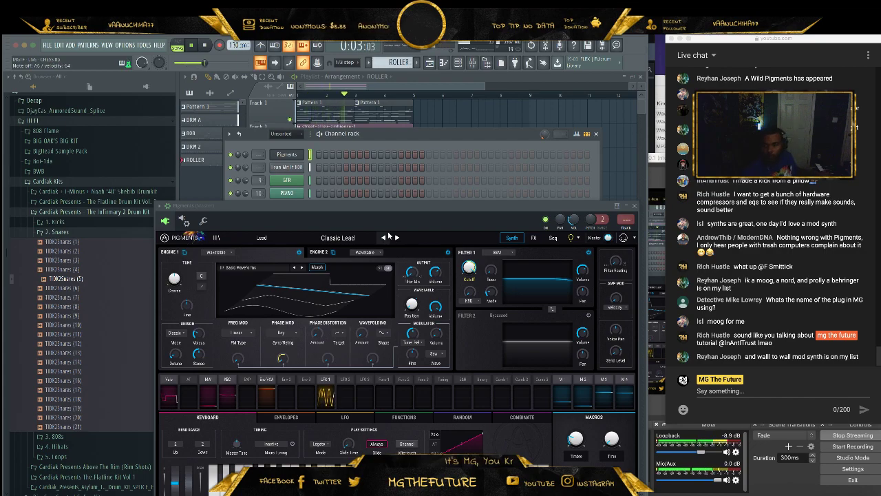
left_click(636, 206)
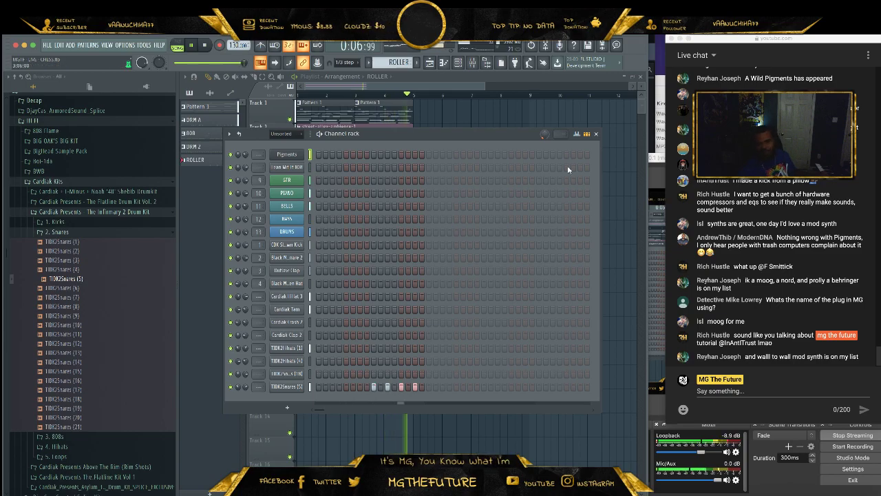
- Stop playback, create a new pattern named LEAD, and place it at the start of Track 8 in the playlist
right_click(514, 120)
key("space")
left_click(415, 62)
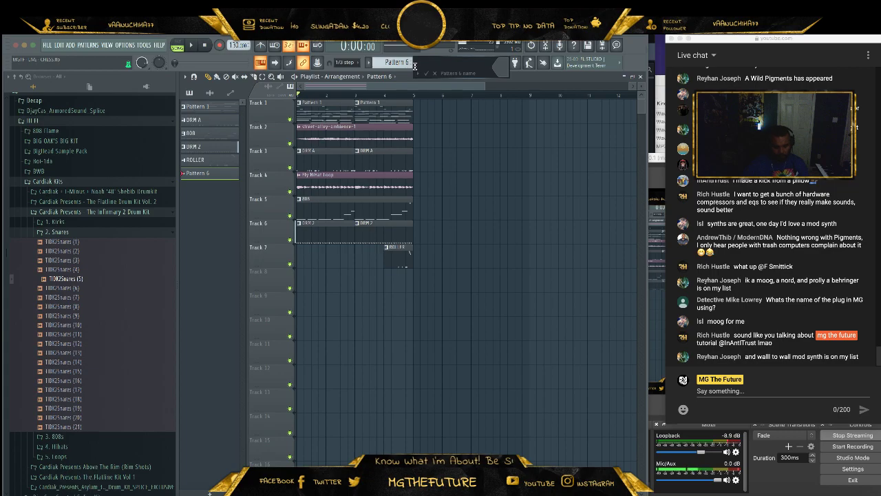
type("LEAD")
key("Return")
left_click(327, 281)
left_click_drag(313, 276, 298, 276)
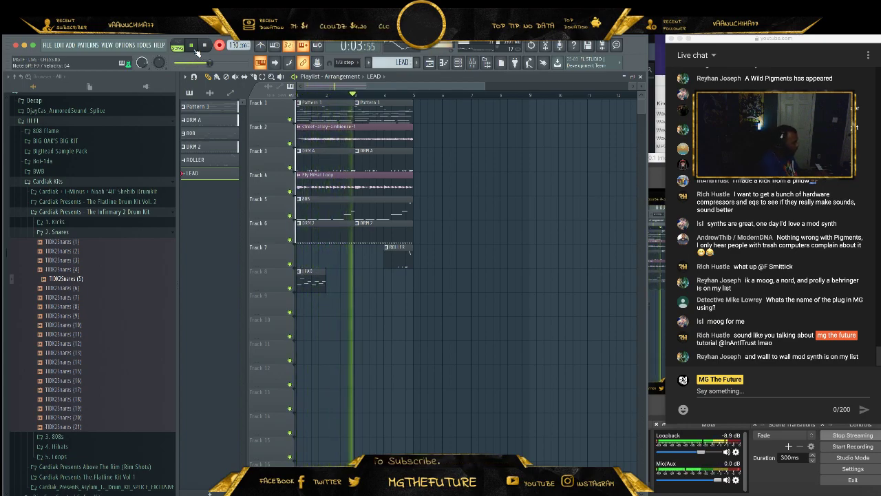
- Undo the first recorded lead take and record the melody again into the LEAD pattern for two bars
key("space")
key("super+z")
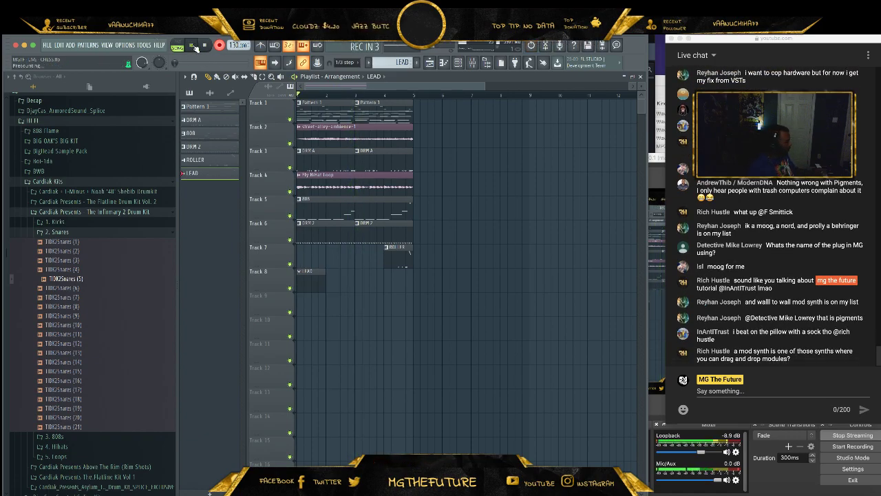
left_click(195, 46)
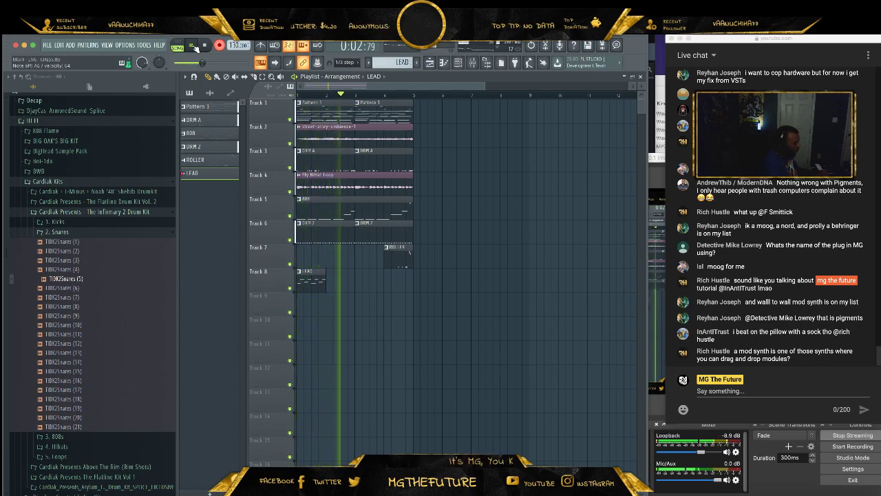
key("space")
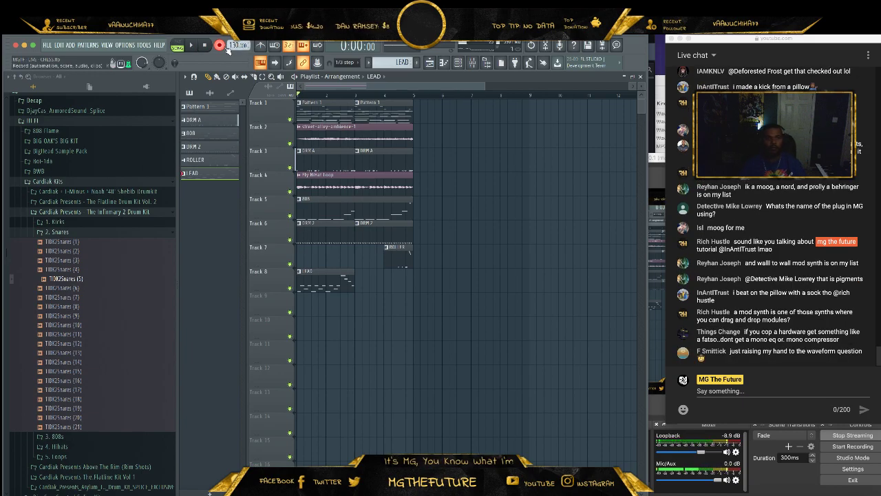
- Check the recorded Pigments notes in the channel rack, start playback, and add a second LEAD clip at bar 3 on Track 8
left_click(458, 63)
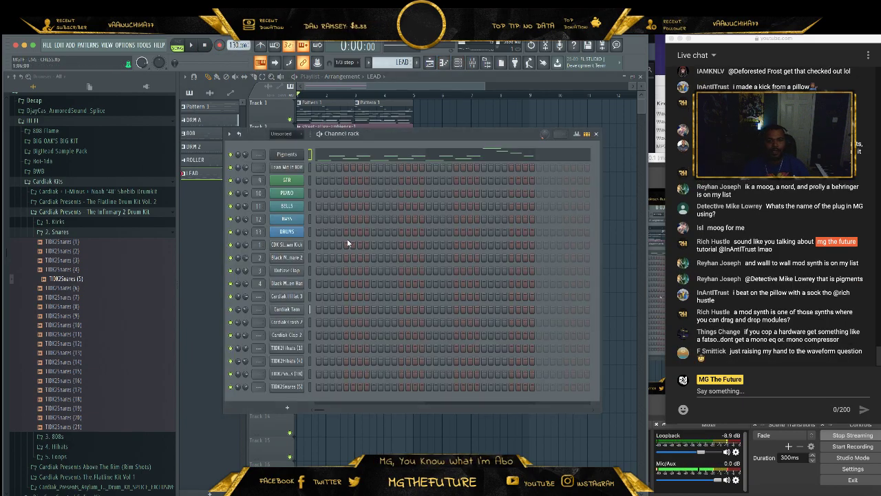
left_click(352, 159)
key("space")
left_click(596, 181)
left_click(596, 135)
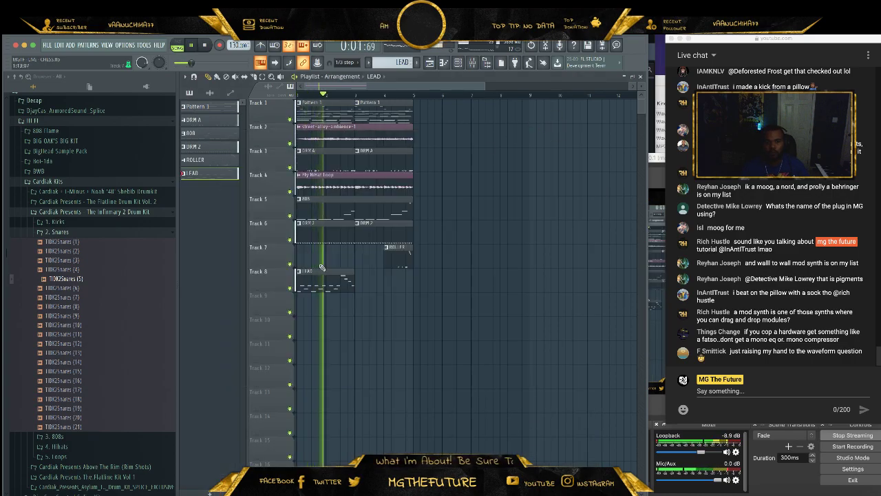
left_click(356, 279)
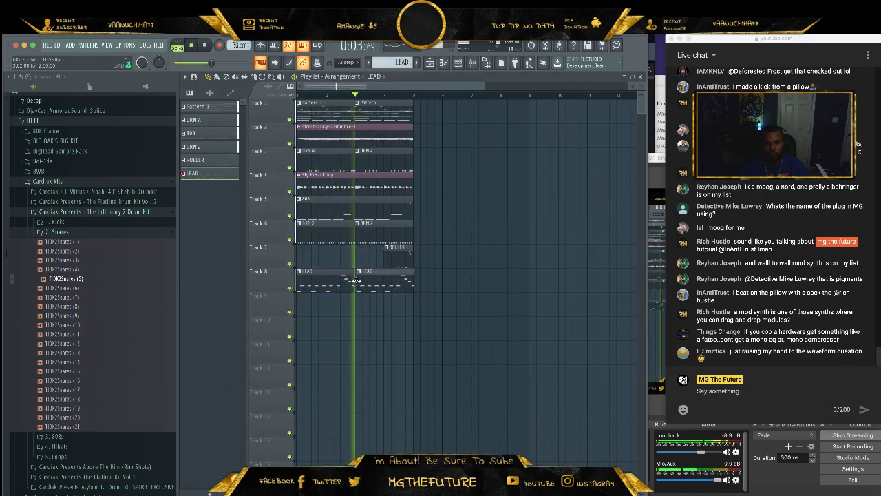
- Set the snap to Line, quantize all recorded Pigments notes, and return to the playlist with the song playing
key("space")
key("F6")
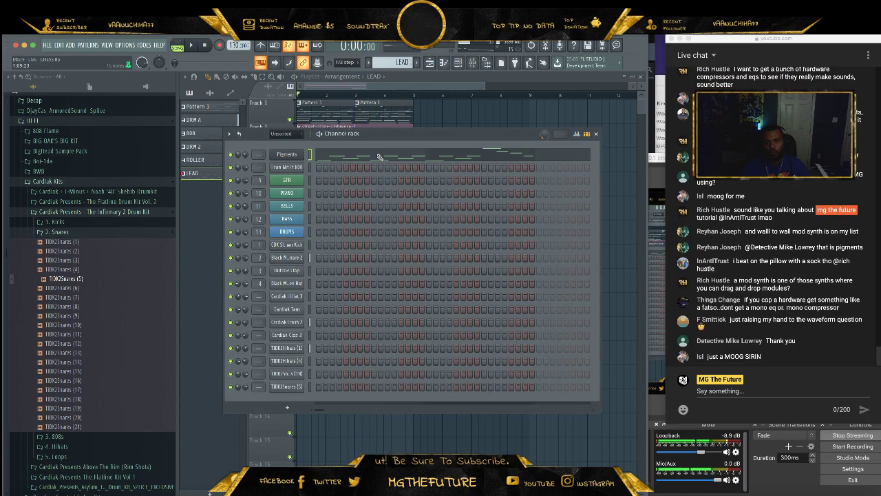
left_click(378, 159)
key("ctrl+a")
left_click(344, 62)
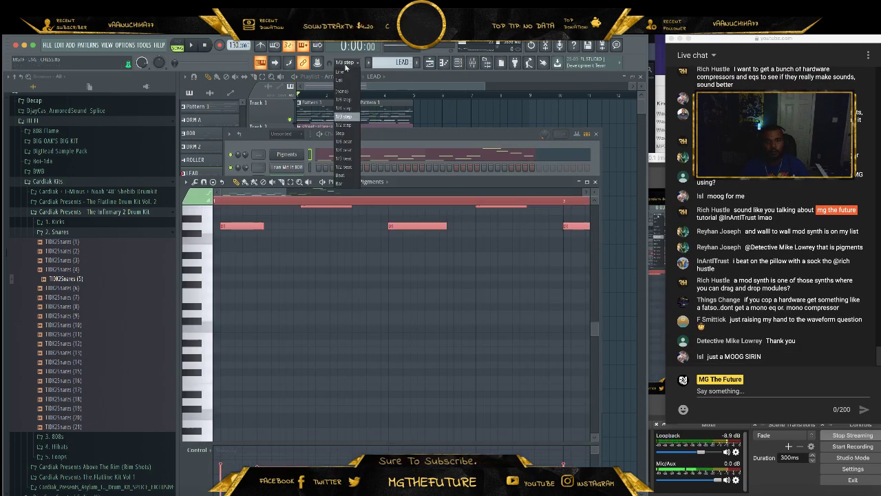
left_click(350, 76)
key("space")
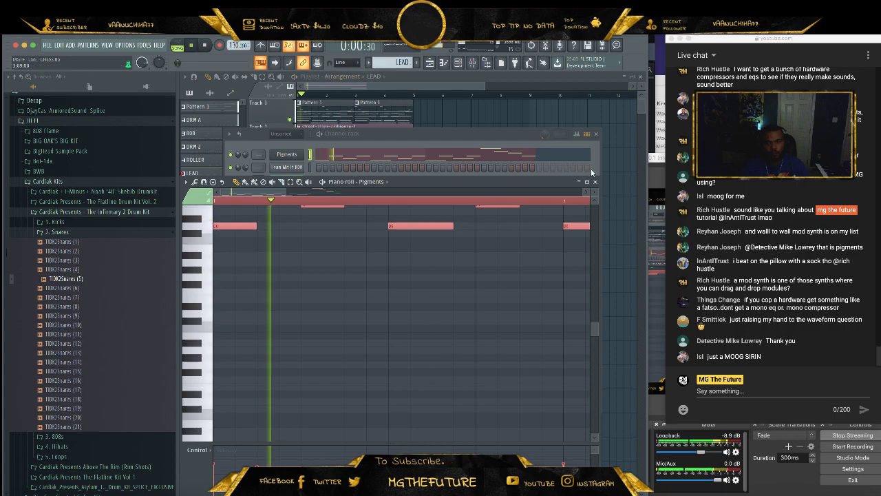
left_click(595, 182)
right_click(610, 195)
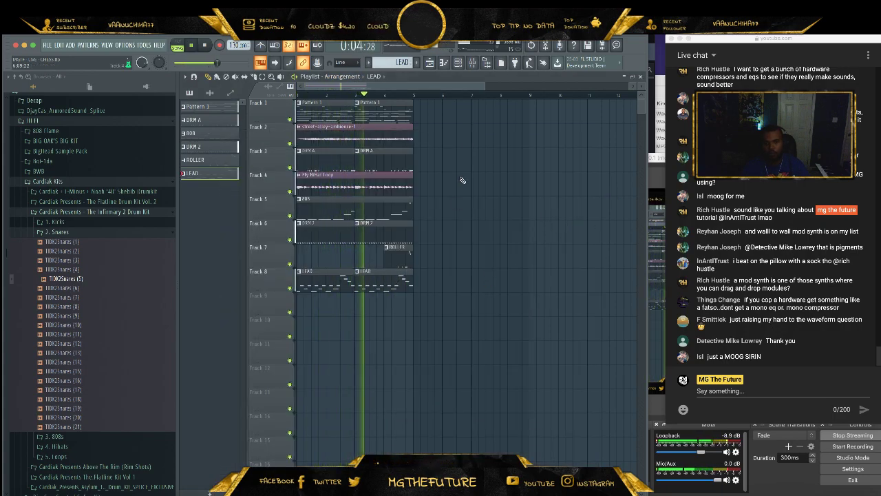
- Route the selected Pigments channel to mixer insert 15
key("F6")
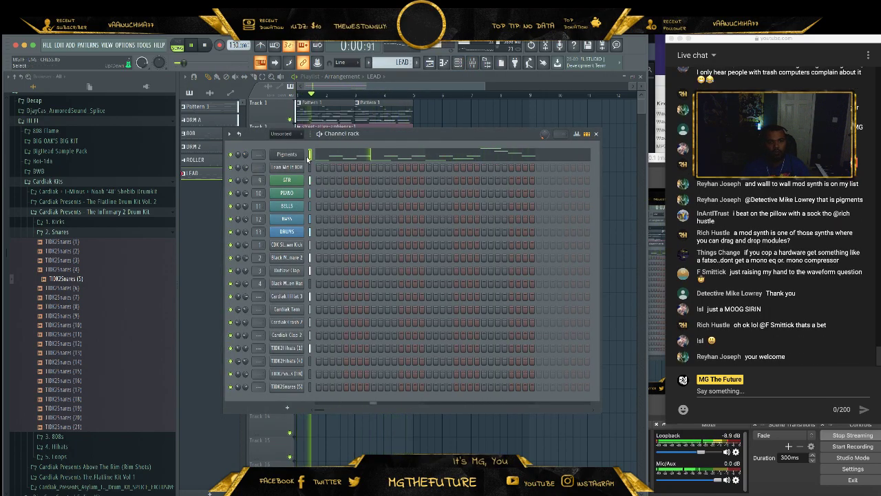
left_click(475, 63)
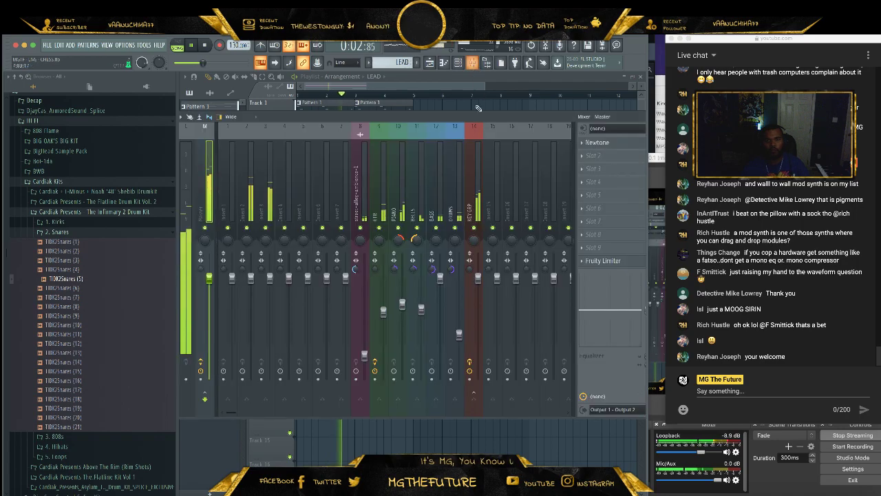
right_click(503, 125)
mouse_move(564, 203)
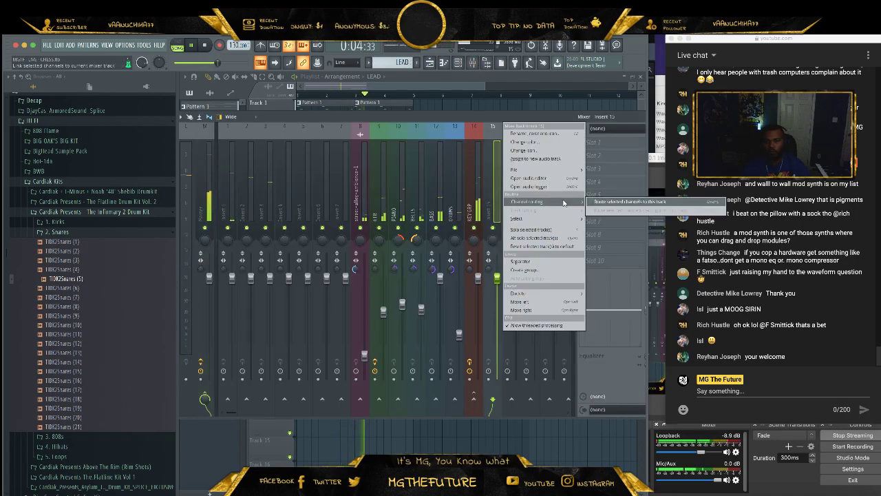
left_click(627, 202)
- Load Ghz Lossy 3 in the first effect slot of the Pigments insert and apply its Spectral Blur preset
left_click(584, 143)
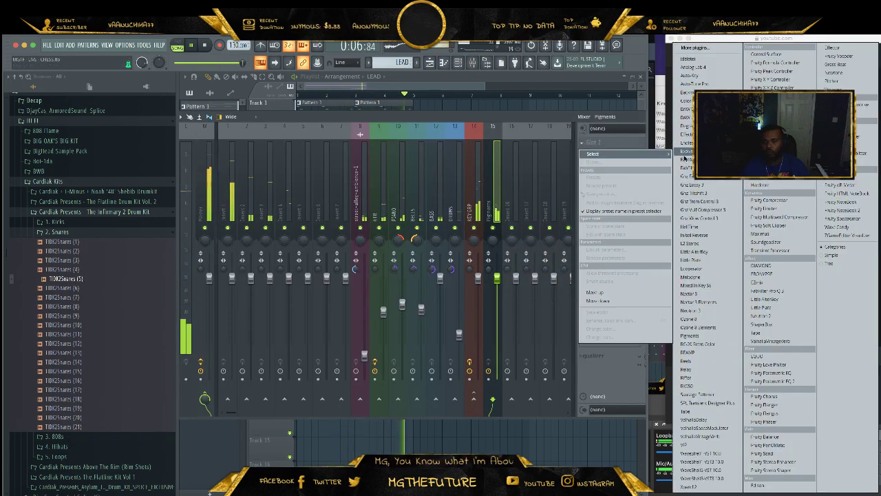
left_click(694, 184)
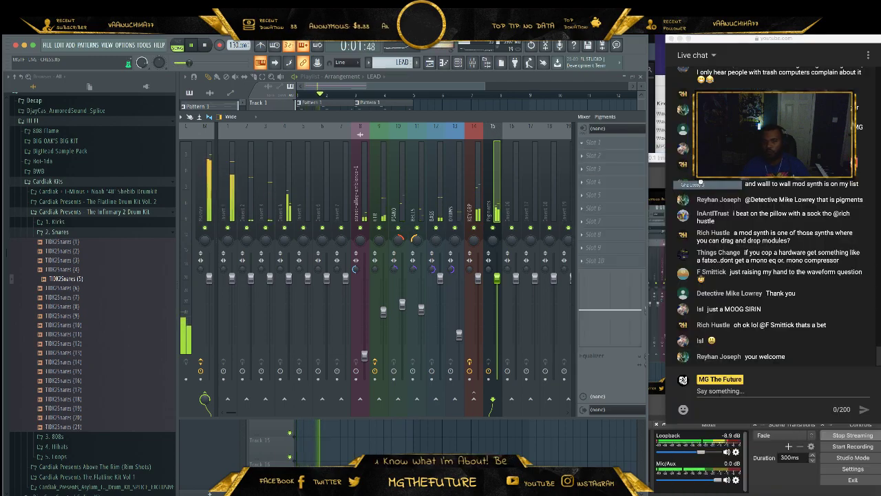
left_click(97, 191)
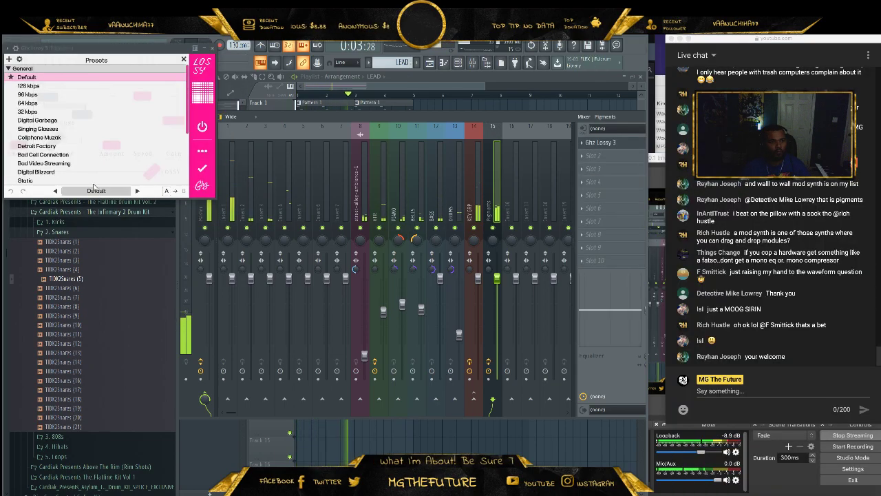
scroll(54, 158, "down", 3)
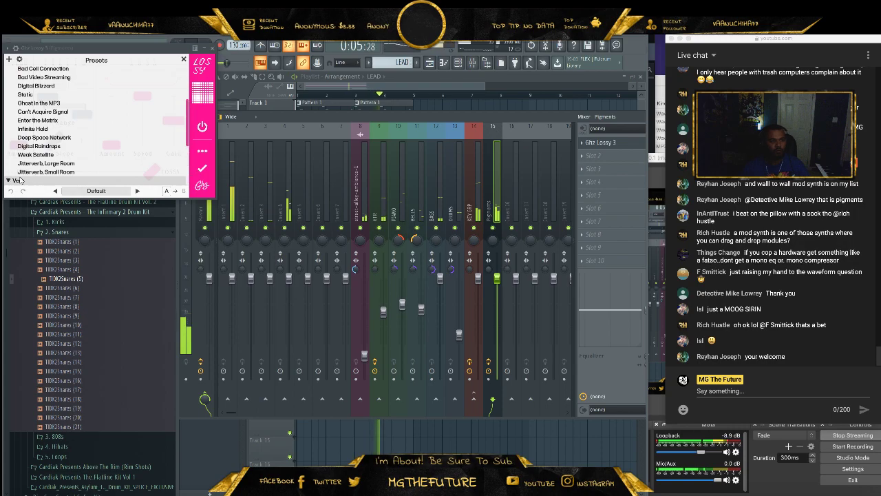
scroll(52, 163, "down", 2)
left_click(53, 168)
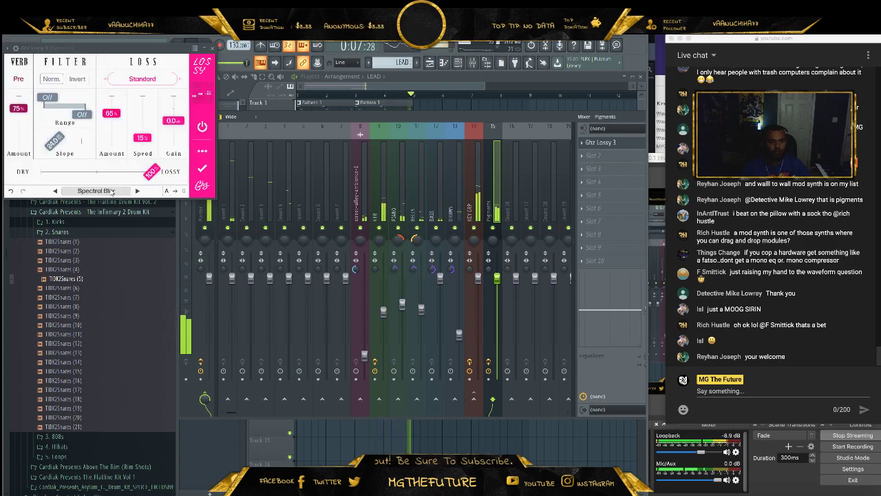
- Set the Lossy dry/wet mix to 71% and the upper filter range limit to 1.21 kHz, and close the plugin
left_click_drag(122, 177, 120, 178)
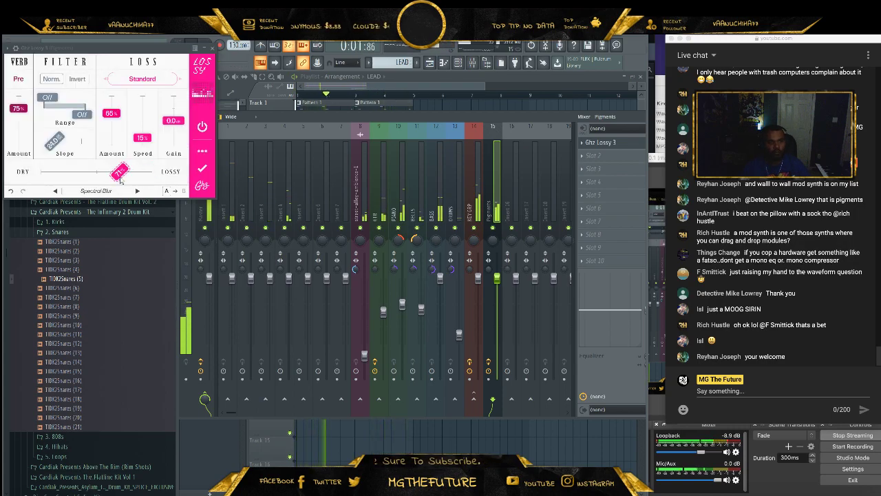
left_click_drag(82, 115, 67, 121)
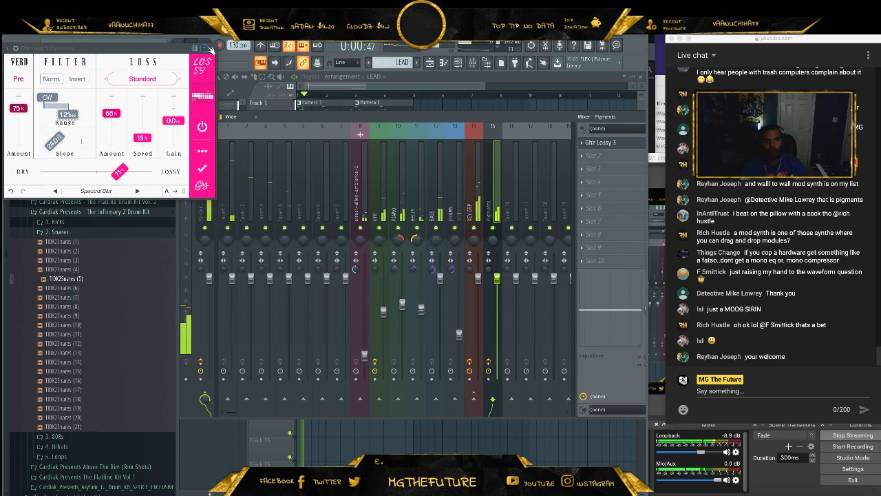
left_click(208, 49)
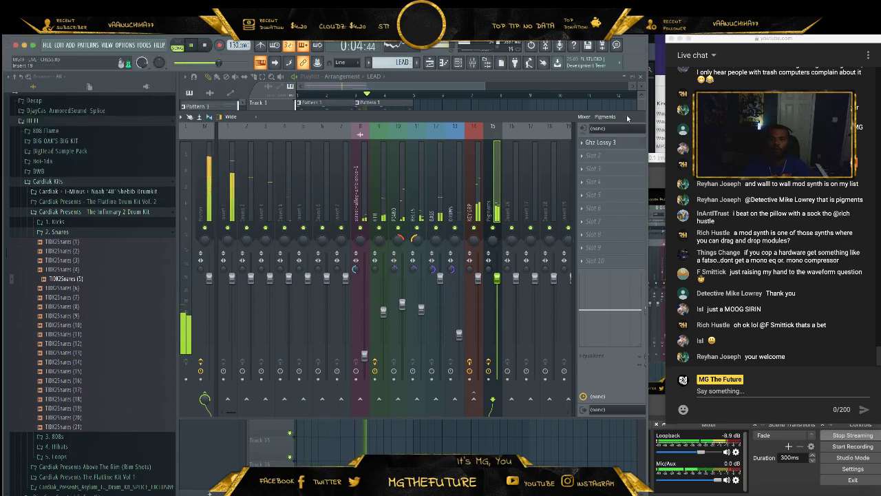
- Close the mixer, collapse the Cardiak kit folders, and search the HI FI sample folder for STAB
left_click_drag(535, 120, 454, 146)
left_click(587, 145)
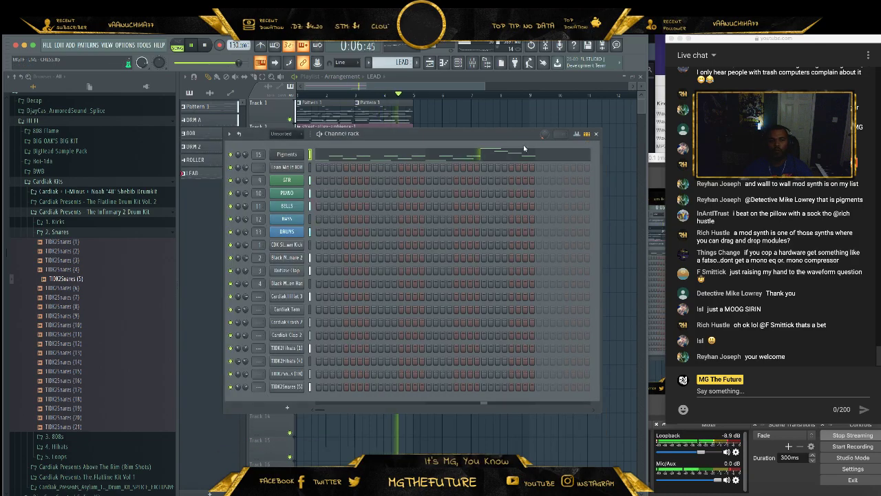
left_click(105, 187)
right_click(53, 127)
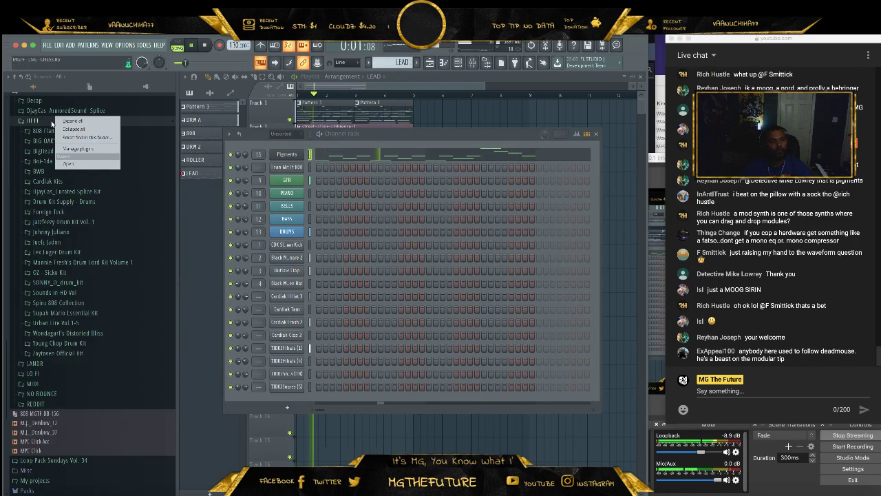
left_click(88, 139)
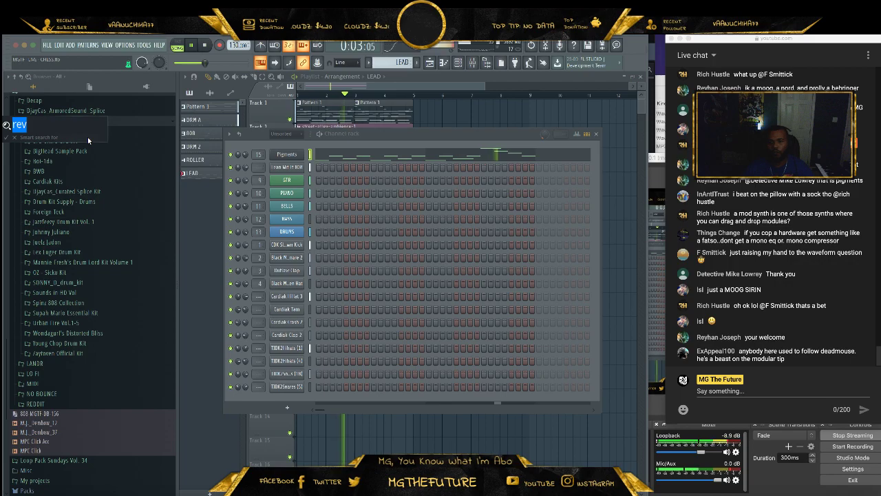
type("STAB")
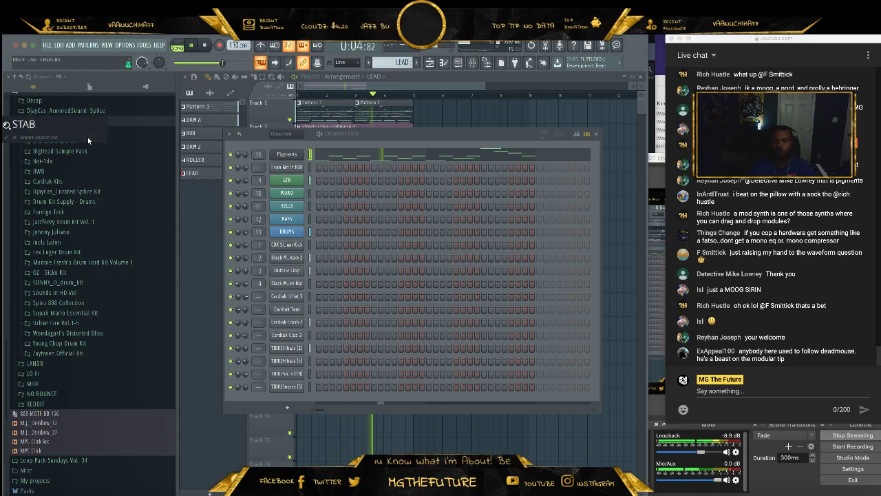
key("Return")
- Audition the UPALLNIGHT Stab samples and other hits in the Boi-1da Kit 1 Hit folder against the playing beat
left_click(91, 314)
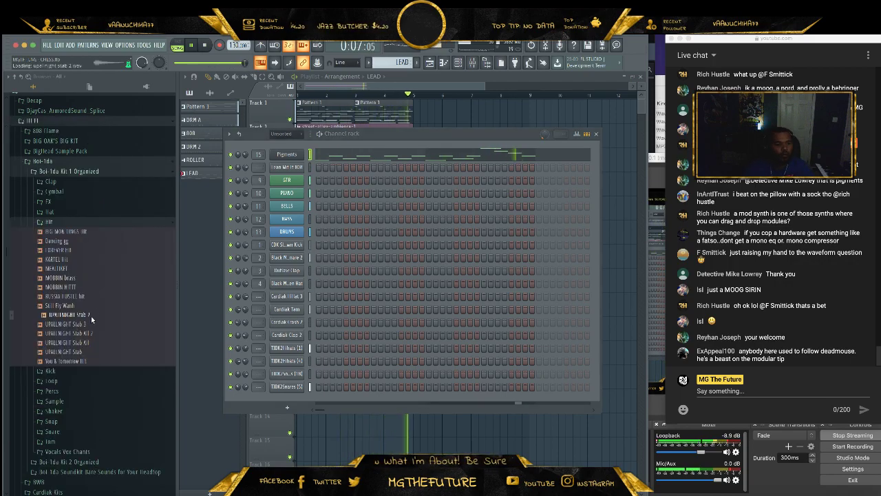
left_click(86, 324)
left_click(83, 333)
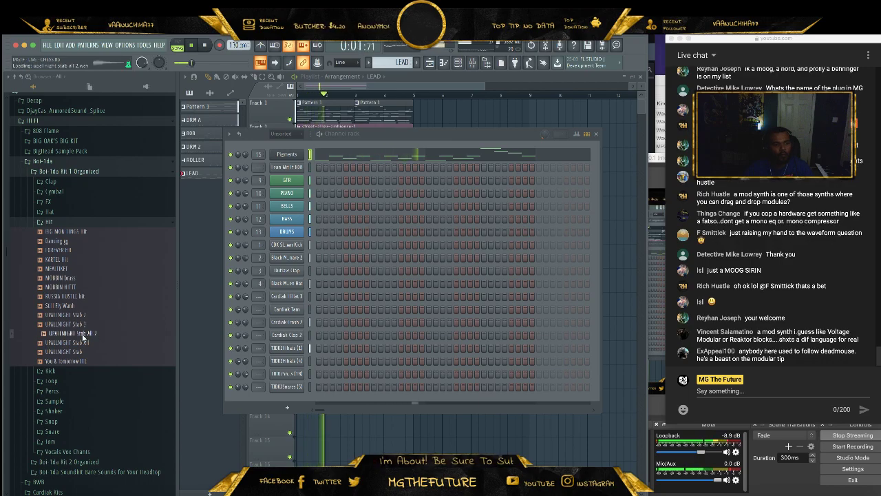
left_click(93, 343)
left_click(77, 287)
left_click(73, 256)
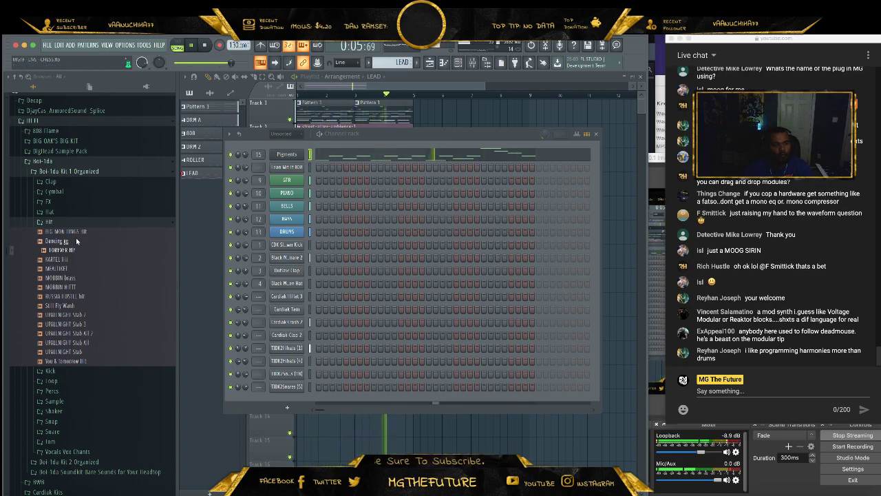
left_click(80, 231)
left_click(85, 316)
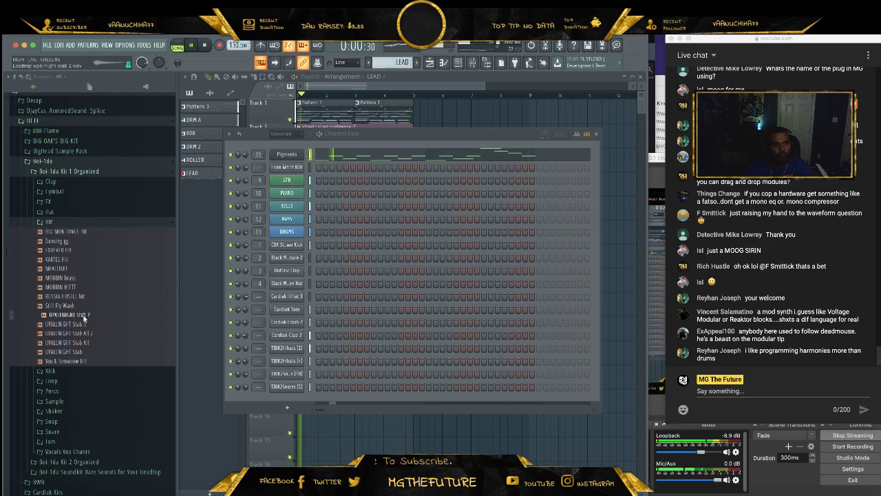
- Examine the pitch of UPALLNIGHT Stab 2 in the Newtone pitch corrector, and close it
right_click(86, 315)
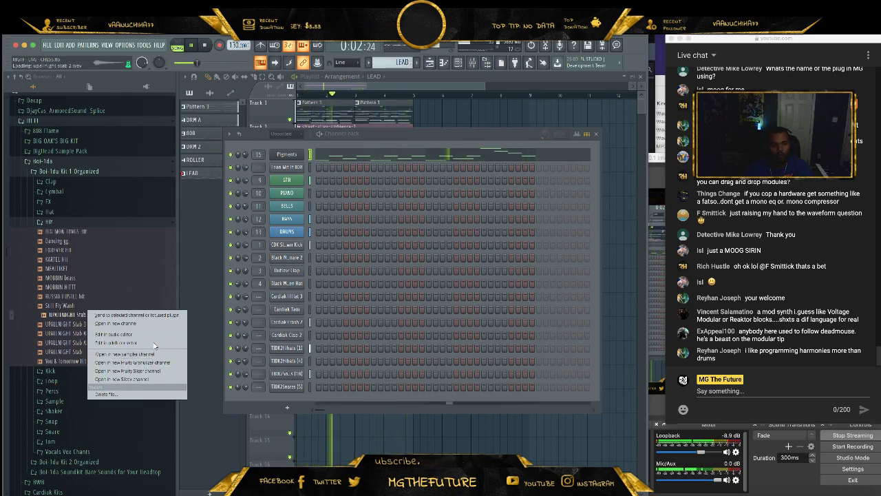
left_click(172, 342)
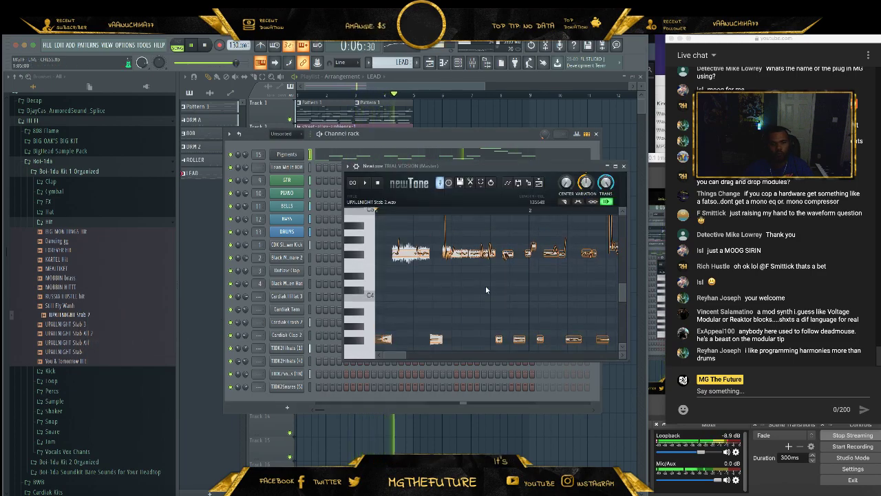
scroll(485, 289, "up", 1)
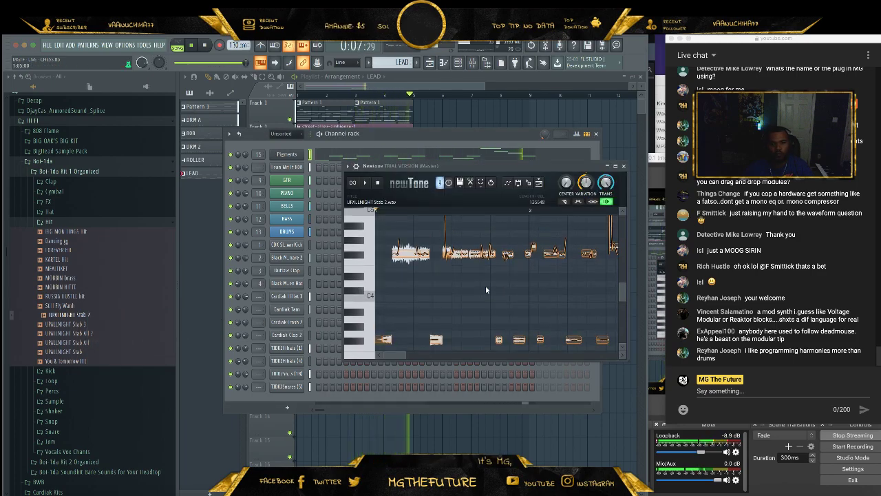
left_click(623, 166)
- Add UPALLNIGHT Stab 2 as a new sampler channel below the last snare and set its root note to F#
left_click_drag(76, 318, 281, 399)
left_click(284, 398)
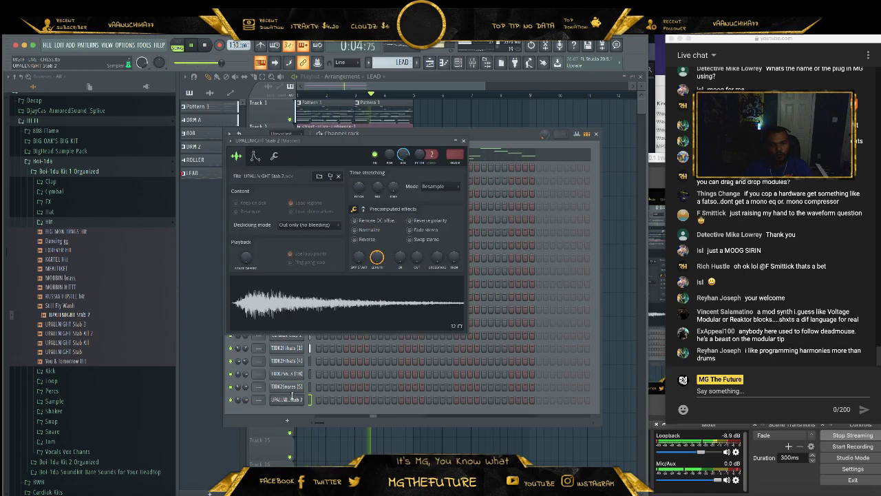
left_click(274, 155)
right_click(368, 315)
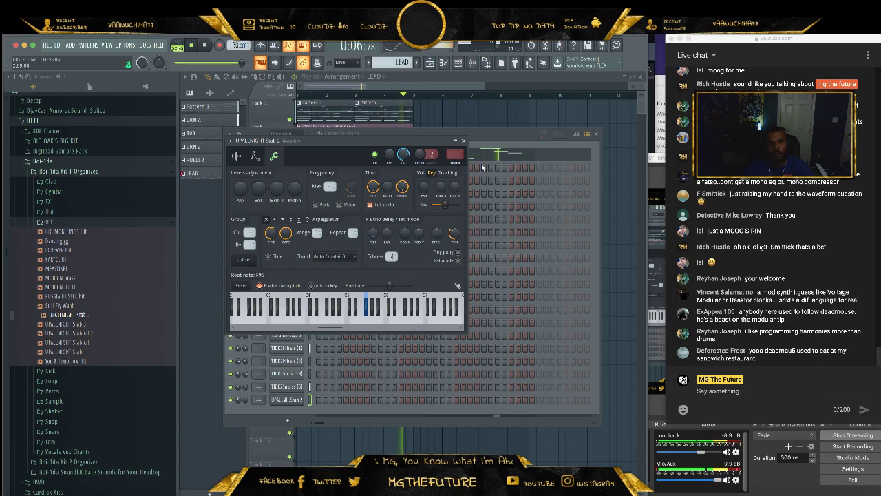
left_click(463, 138)
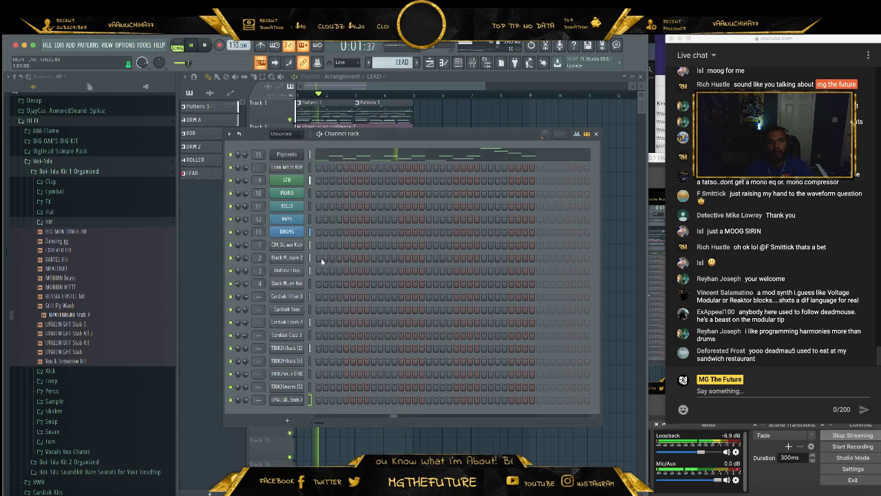
- Draw a single sustained note at the start of the UPALLNIGHT Stab 2 piano roll and preview it
right_click(295, 400)
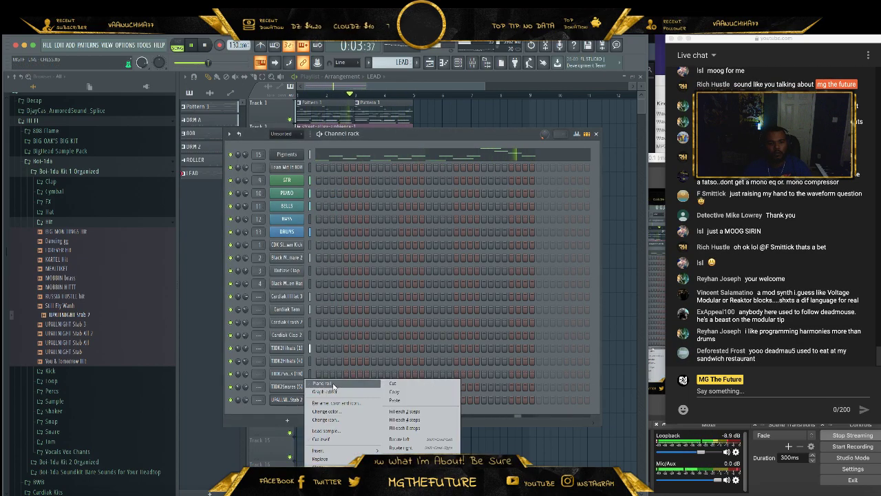
left_click(337, 382)
scroll(290, 388, "up", 3)
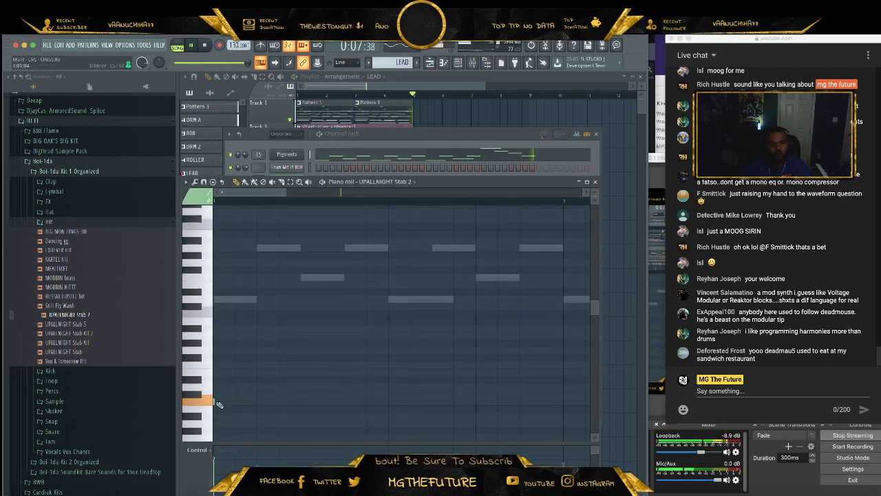
key("space")
left_click(217, 396)
left_click_drag(233, 390, 231, 388)
left_click(292, 388)
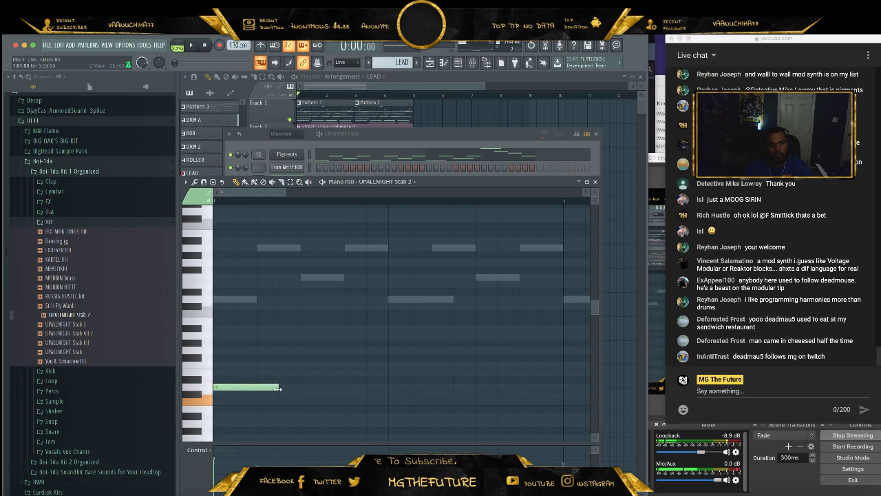
key("space")
key("space")
left_click(596, 182)
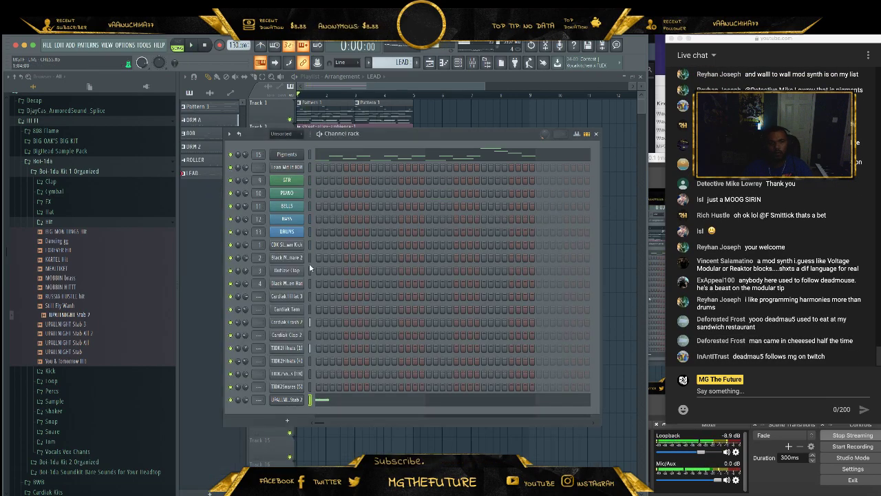
- Enable the volume envelope on the UPALLNIGHT Stab 2 channel and lengthen its hold while the song plays
left_click(286, 400)
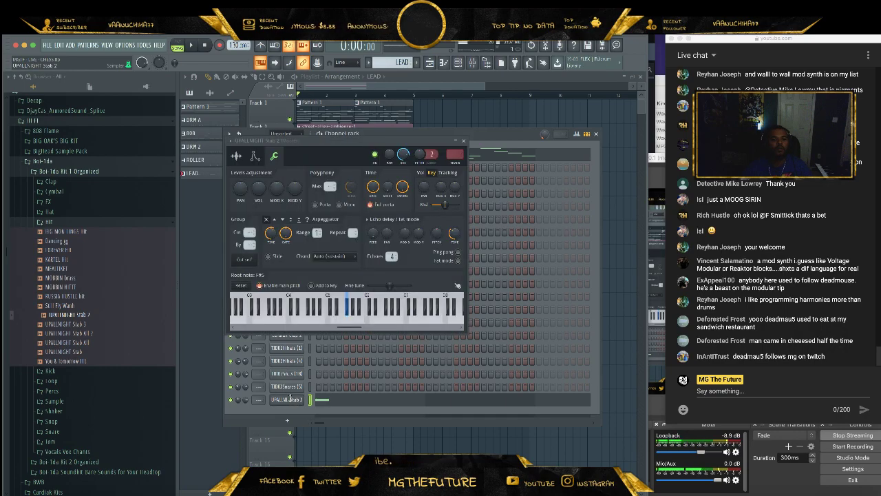
left_click(256, 157)
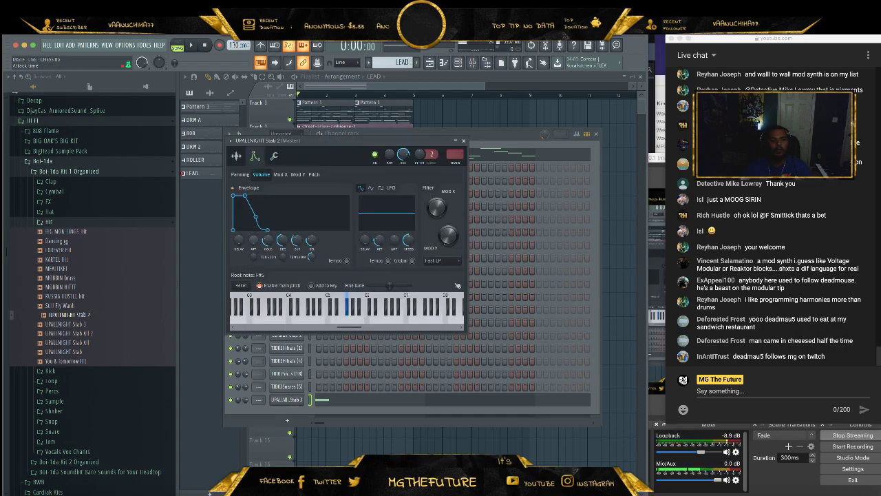
key("space")
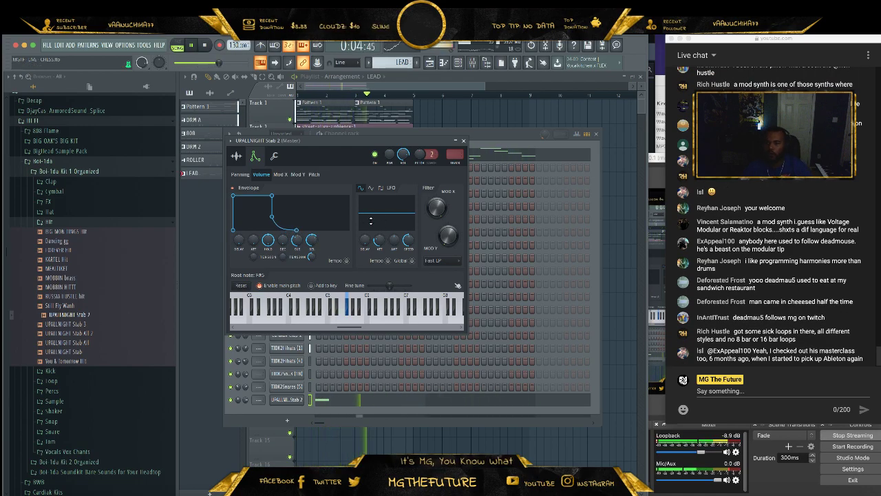
left_click(464, 141)
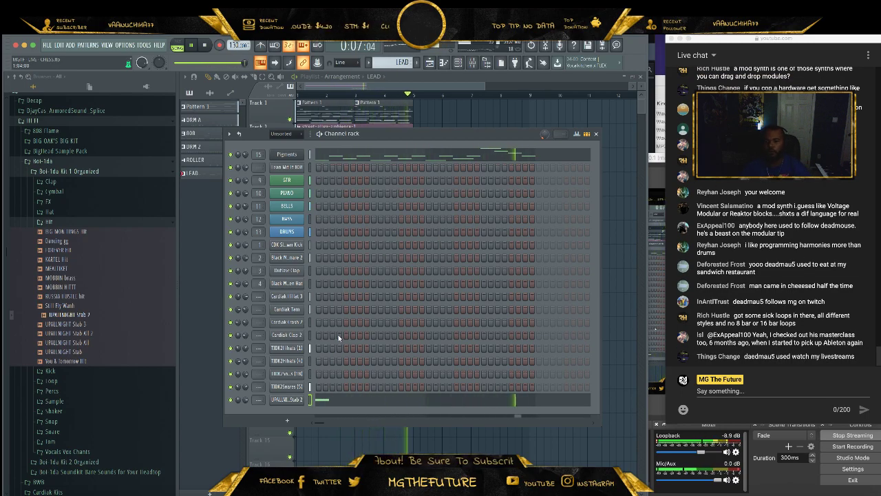
- Route the stab channel to mixer insert 16 and load ValhallaDelay in that insert's first effect slot
left_click_drag(256, 402, 256, 387)
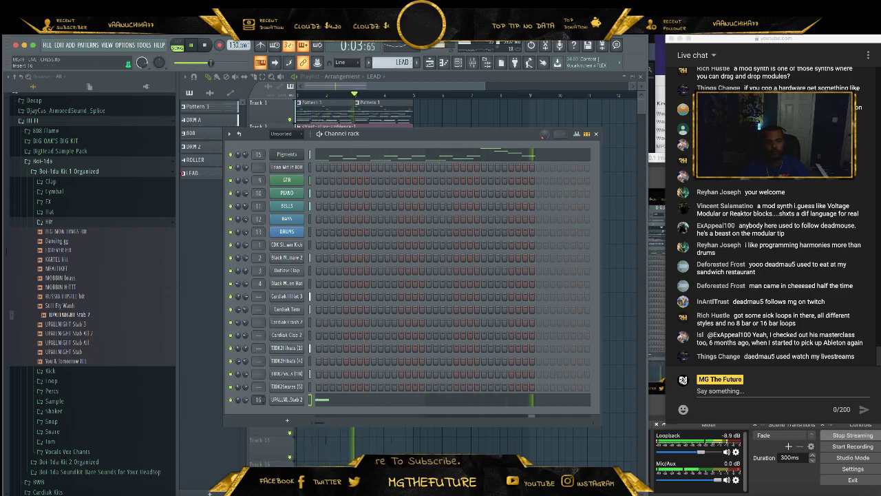
left_click(473, 64)
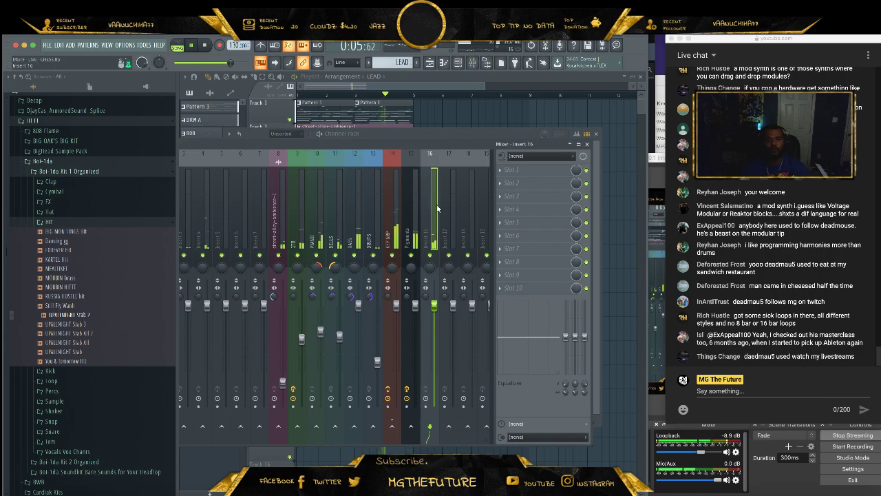
left_click(501, 170)
mouse_move(511, 181)
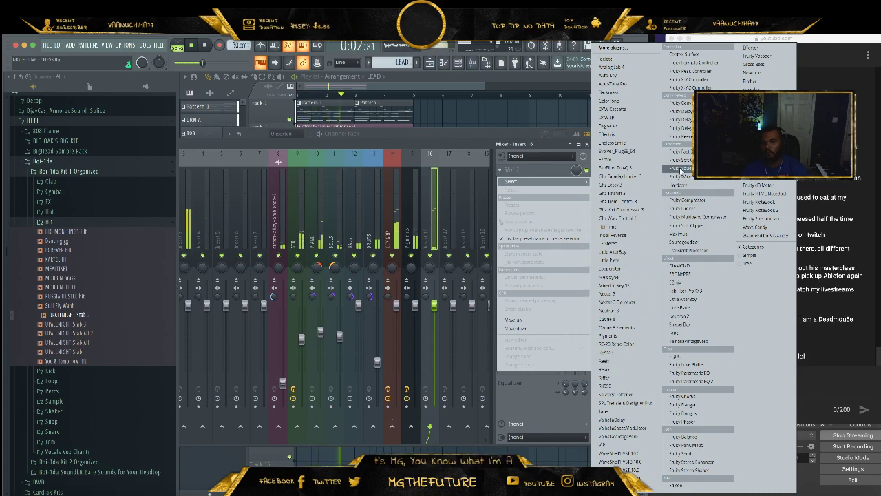
left_click(613, 419)
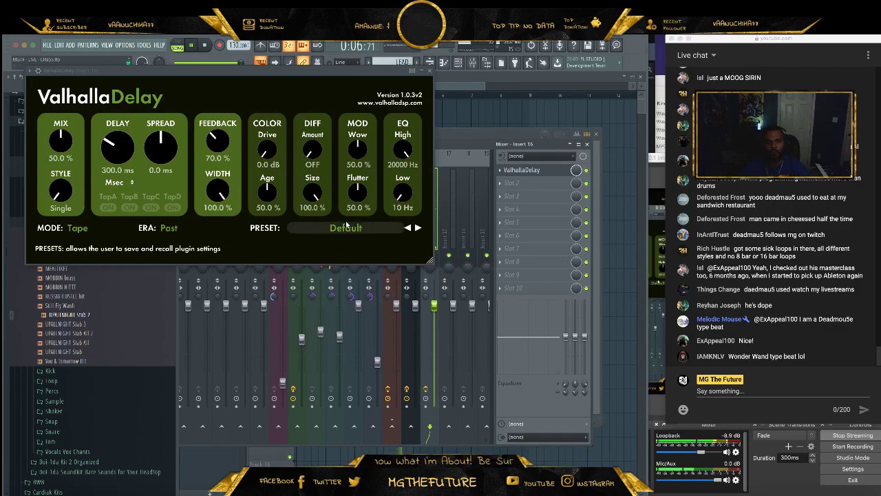
- Apply ValhallaDelay's quarter-note echo preset TAPE-Quarter-note Filtered Ster, and close the plugin and mixer
left_click(347, 226)
mouse_move(344, 314)
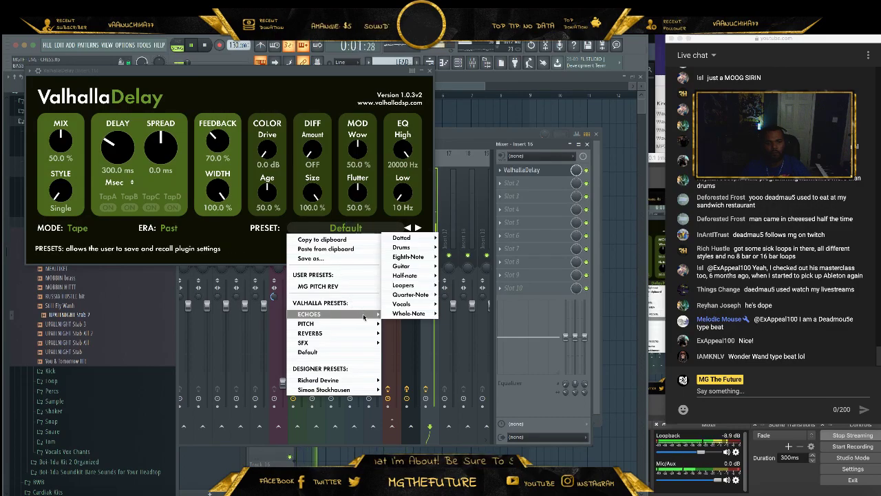
mouse_move(414, 294)
left_click(456, 293)
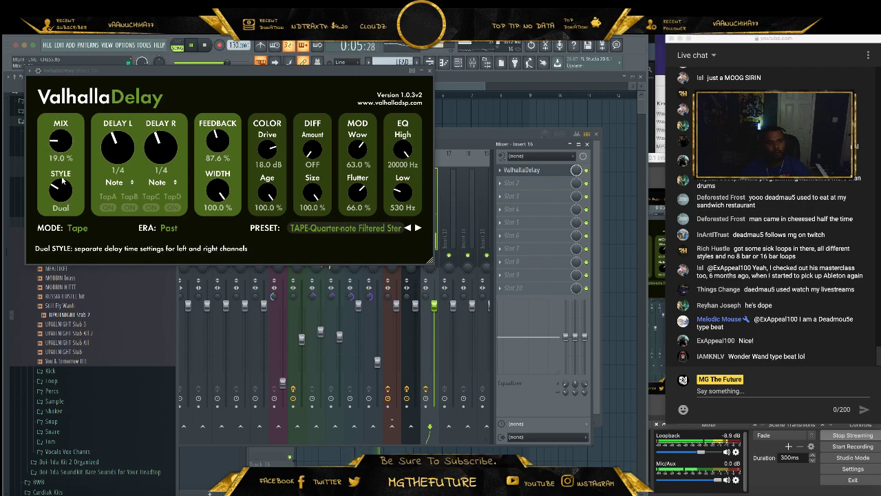
left_click(429, 71)
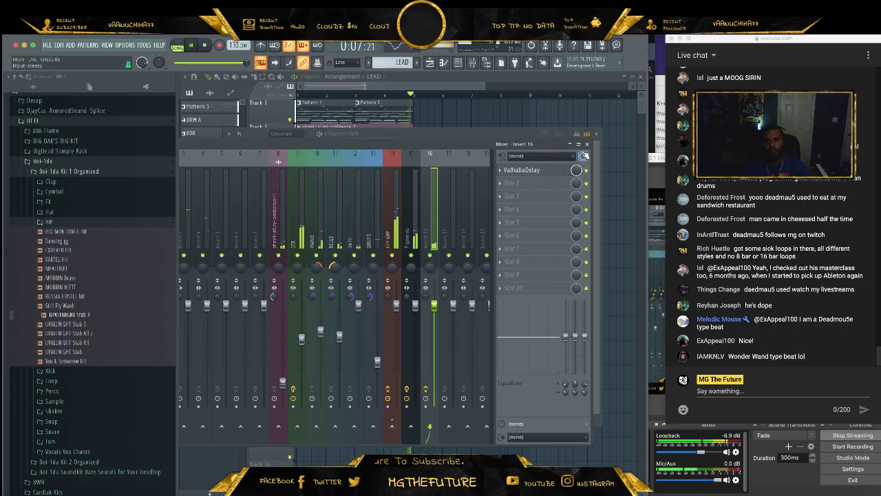
left_click(587, 144)
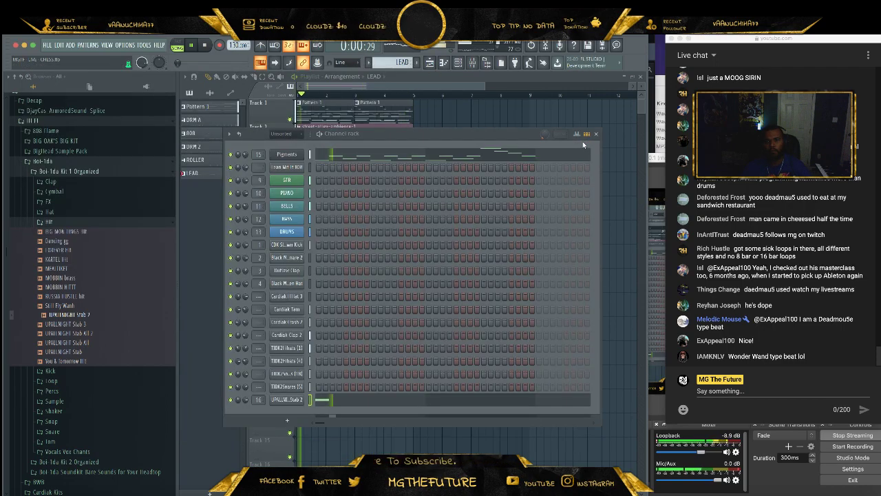
- Move the stab note from the LEAD pattern into a new STAB pattern, and place it at bar 1 of Track 9
left_click(311, 400)
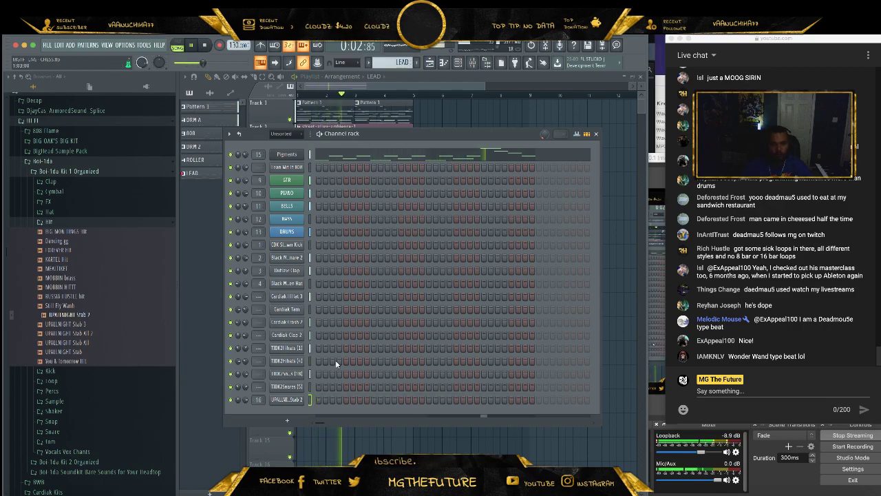
left_click(419, 64)
key("Return")
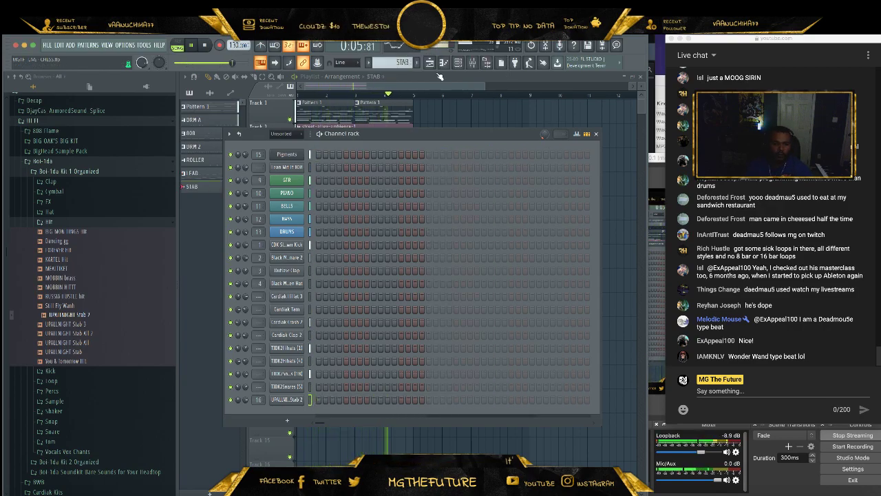
left_click(458, 62)
left_click(315, 300)
key("space")
- Move all playlist clips on Tracks 3 through 9 down two tracks
key("ctrl+a")
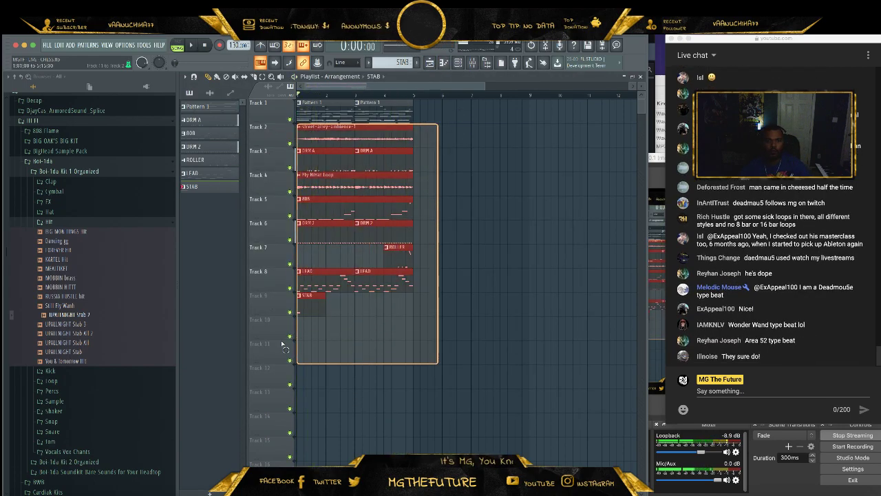
left_click(468, 166, "ctrl")
left_click_drag(468, 165, 297, 310)
left_click_drag(313, 156, 303, 224)
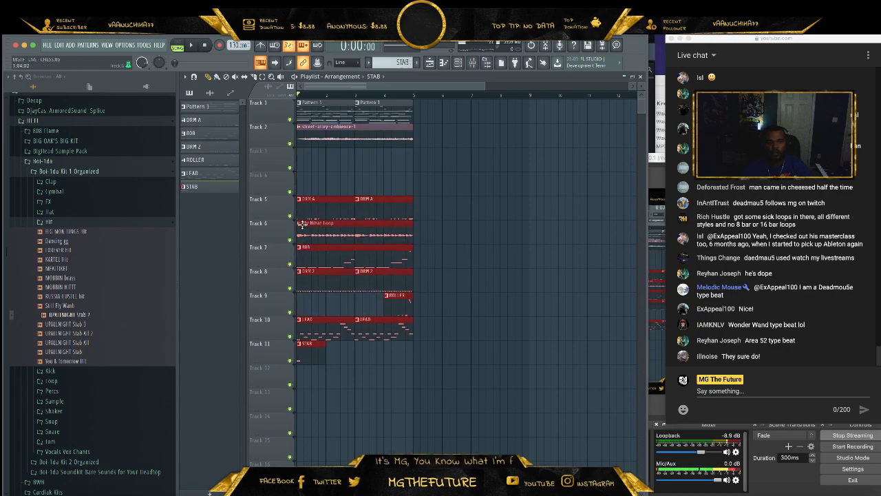
- Duplicate the four-bar Pattern 1 and street-alley-ambience clips on Tracks 1 and 2 so they fill bars 1–20
left_click_drag(436, 113, 306, 160)
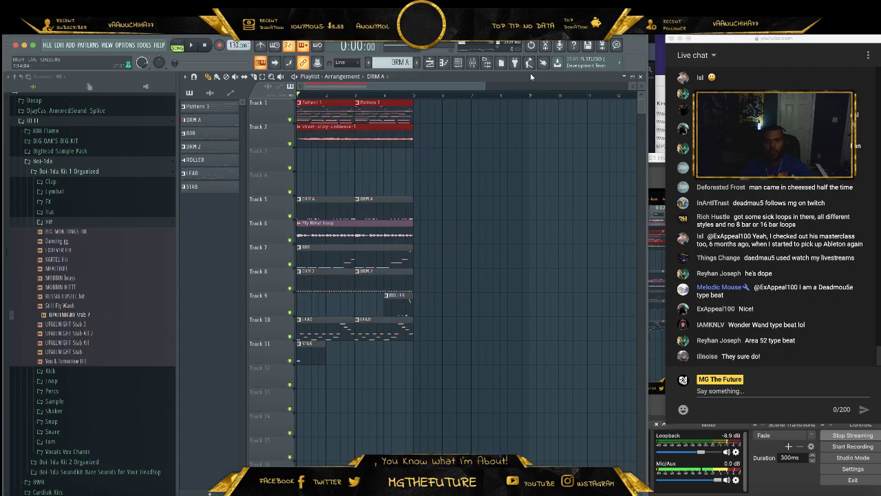
left_click_drag(486, 87, 628, 88)
left_click_drag(412, 116, 282, 172)
left_click_drag(303, 116, 359, 120)
left_click_drag(447, 115, 294, 159)
left_click_drag(311, 114, 420, 132)
left_click_drag(555, 110, 535, 146)
- Move the four-bar clip group on Tracks 5–11 to bar 5 and repeat it through bar 20
left_click_drag(420, 171, 296, 411)
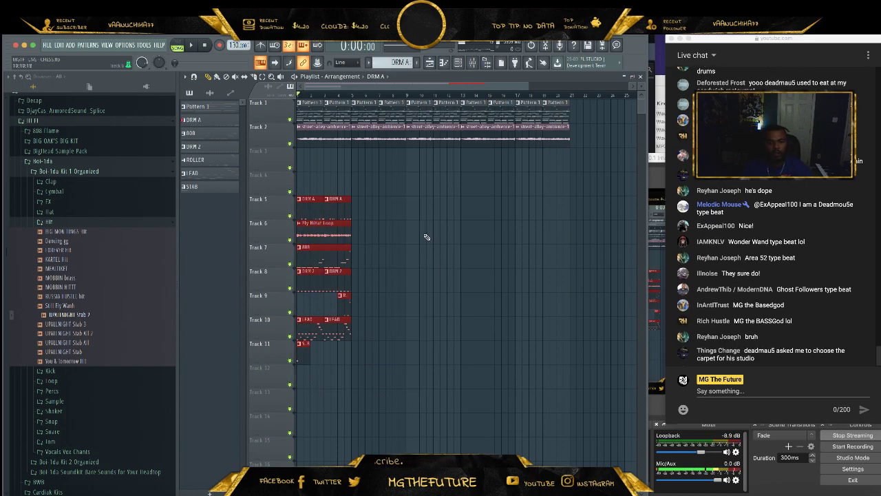
left_click(404, 223, "ctrl")
left_click_drag(387, 212, 301, 383)
left_click_drag(304, 217, 523, 209)
left_click(561, 237)
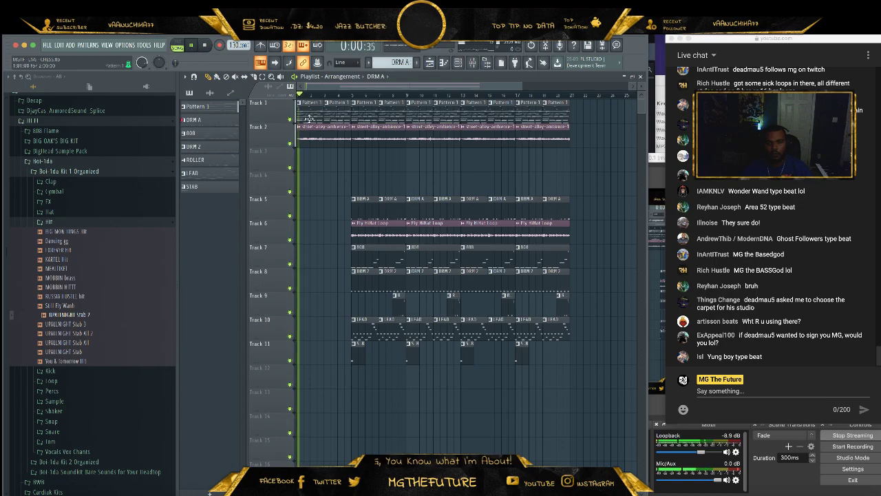
- Remove the hi-hat loop, DRM 2 and LEAD clips from bars 9–12, and trim that section's 808 clip to start at bar 11
right_click(436, 232)
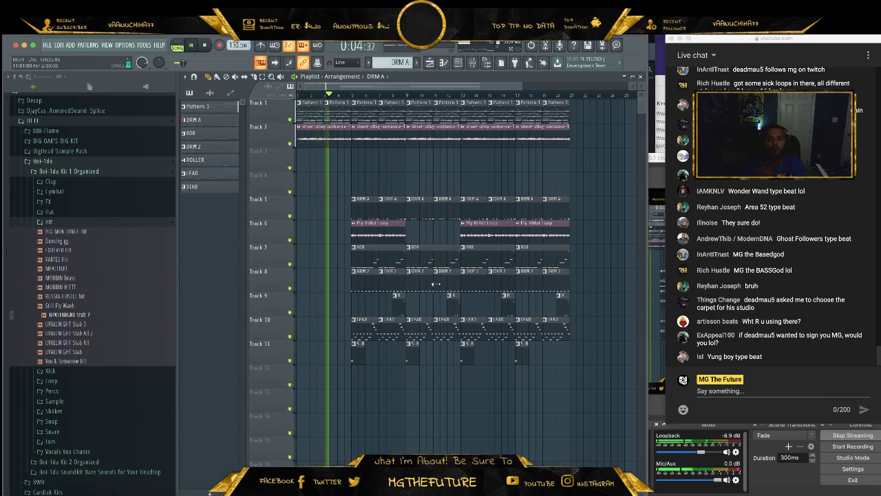
right_click(422, 278)
right_click(444, 279)
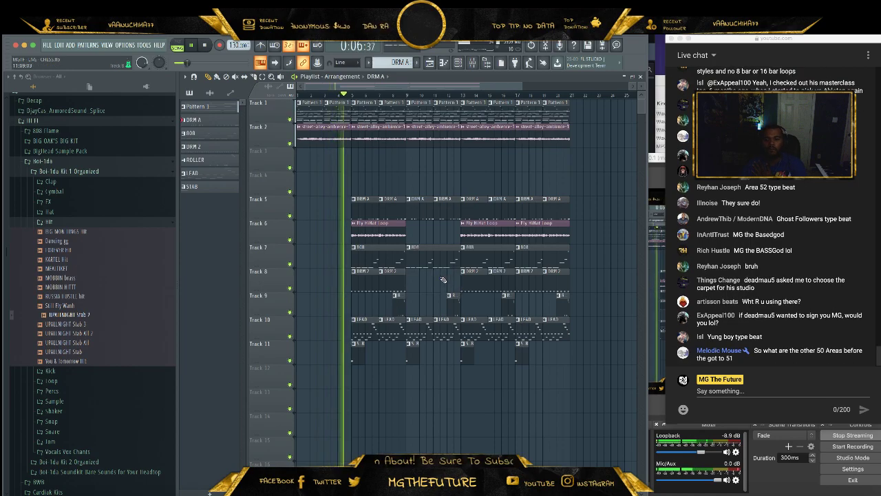
left_click_drag(406, 265, 436, 267)
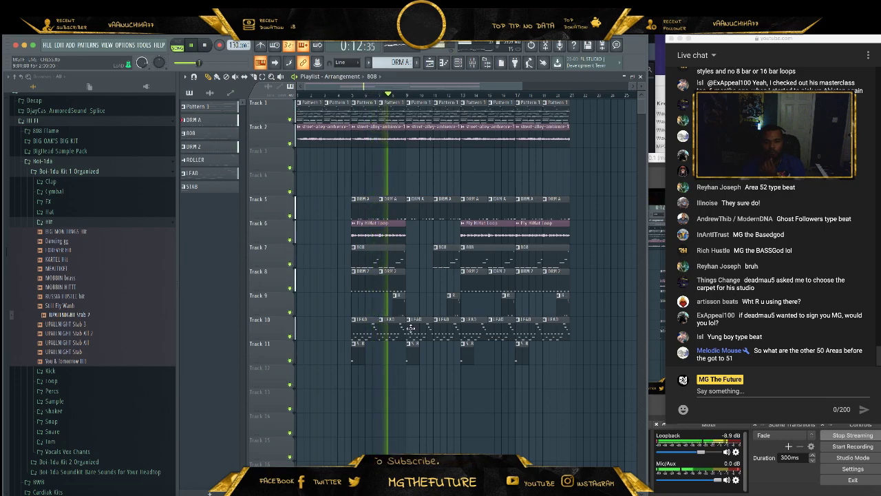
right_click(413, 325)
right_click(441, 325)
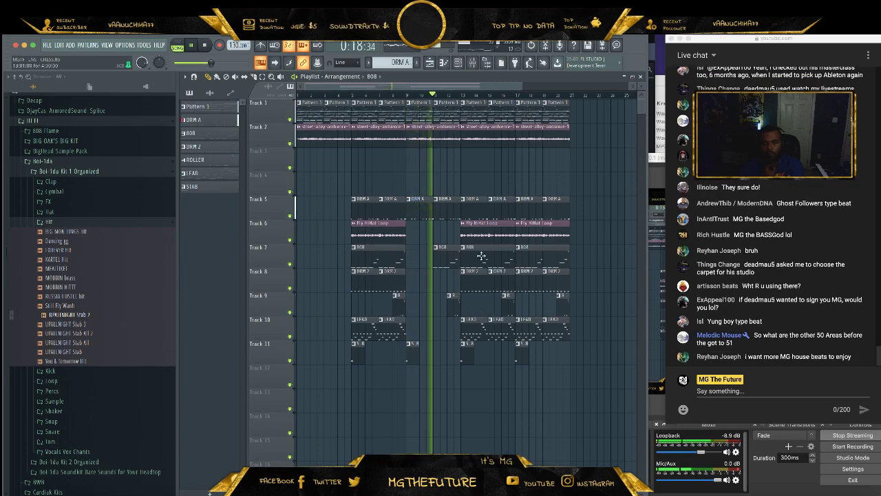
- Remove the hi-hat loop and LEAD clips from bars 13–16, and put the STAB clip back at bar 13
right_click(484, 234)
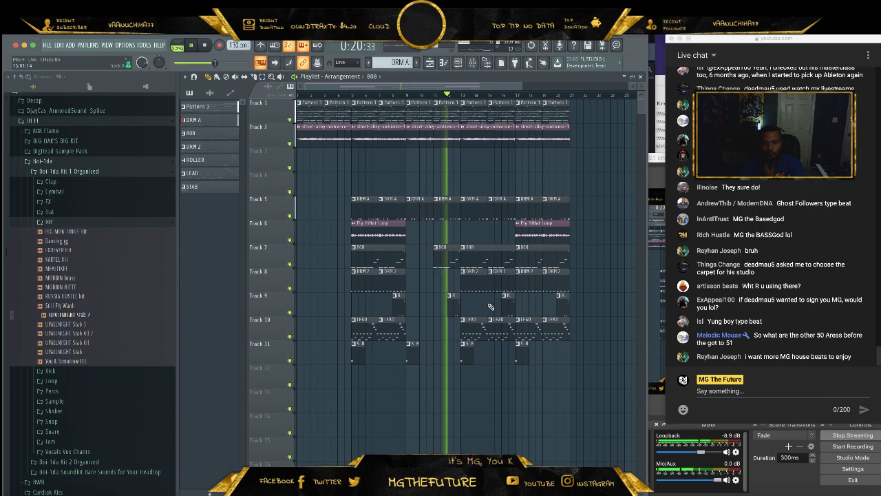
right_click(481, 332)
right_click(497, 331)
right_click(468, 353)
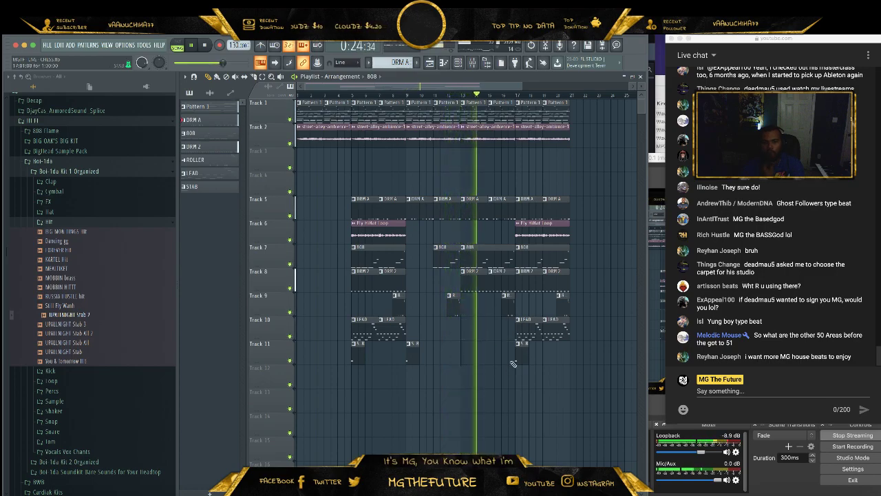
left_click(411, 360)
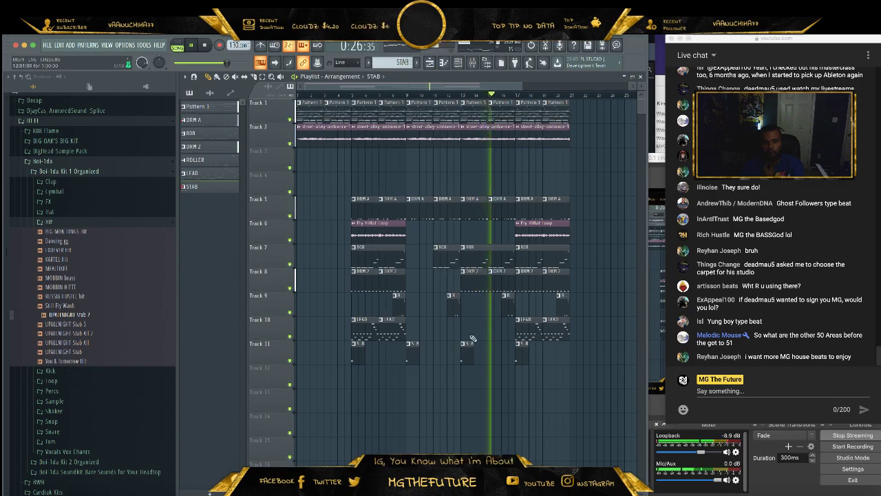
- Lower the volume of mixer insert 16 and cut the high band of its equalizer, and close the mixer
left_click(472, 64)
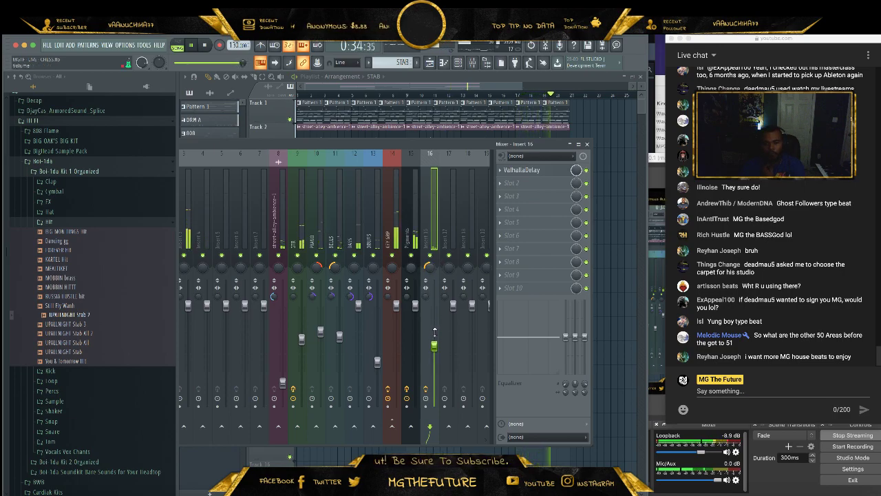
left_click_drag(588, 344, 581, 343)
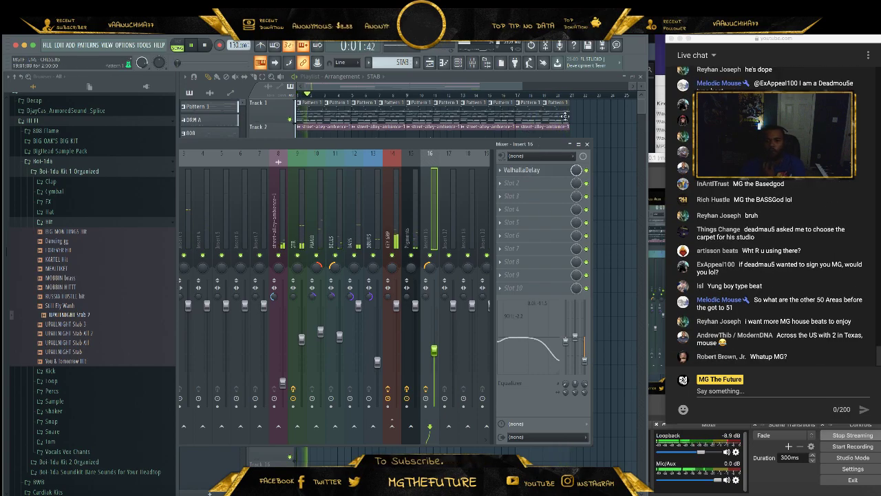
left_click(588, 143)
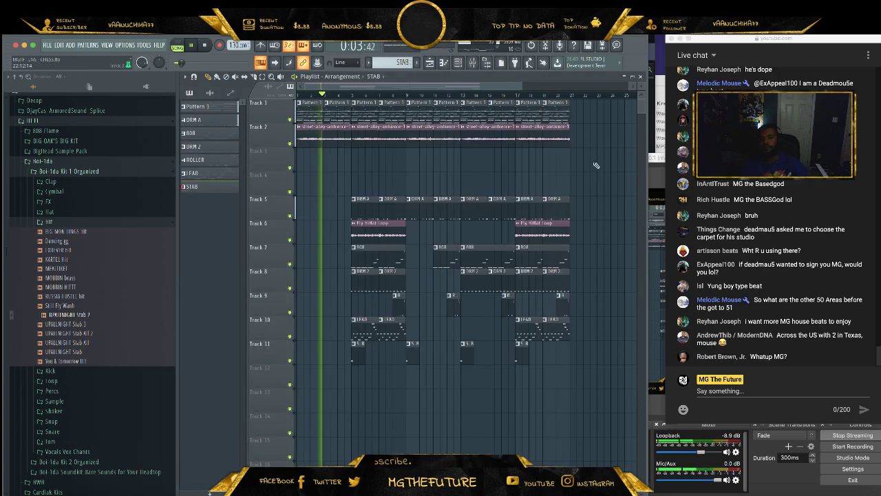
- Duplicate the Pattern 1 and street-alley-ambience clips from bars 17–20 into bars 21–24
left_click_drag(522, 84, 615, 85)
left_click_drag(507, 113, 466, 145)
key("ctrl+b")
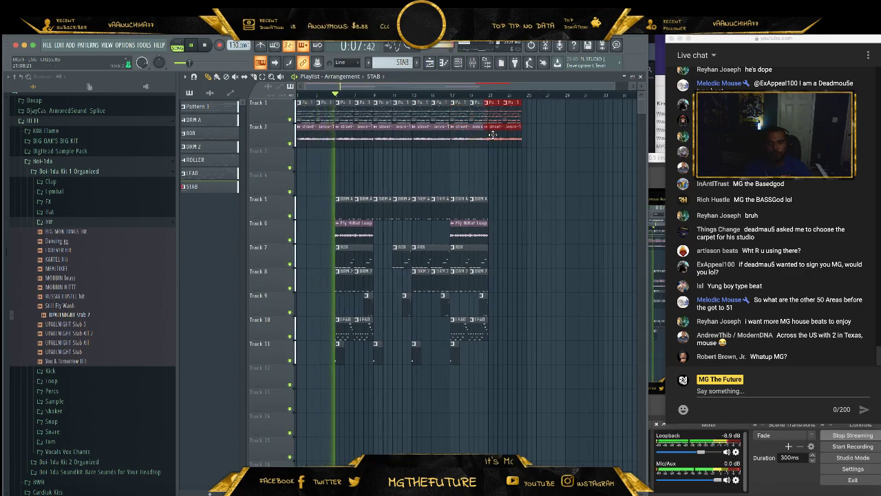
- Copy the bars 5–8 clips on Tracks 5–11 and place the copies at bar 25
left_click_drag(365, 412, 336, 197)
key("ctrl+b")
left_click_drag(508, 218, 551, 197)
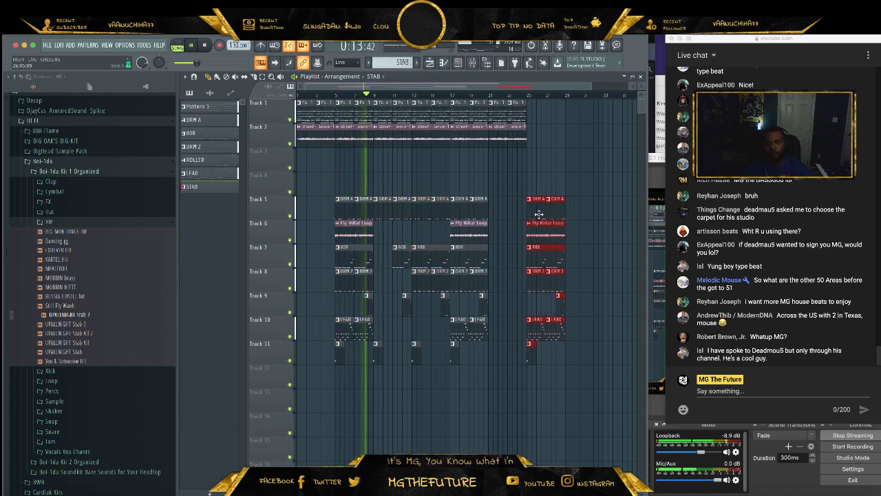
- Trim the DRM A, hi-hat loop, 808, DRM 2 and LEAD clips of bars 5–8 to end about midway through bar 8
right_click(568, 142, "ctrl")
left_click_drag(414, 87, 395, 82)
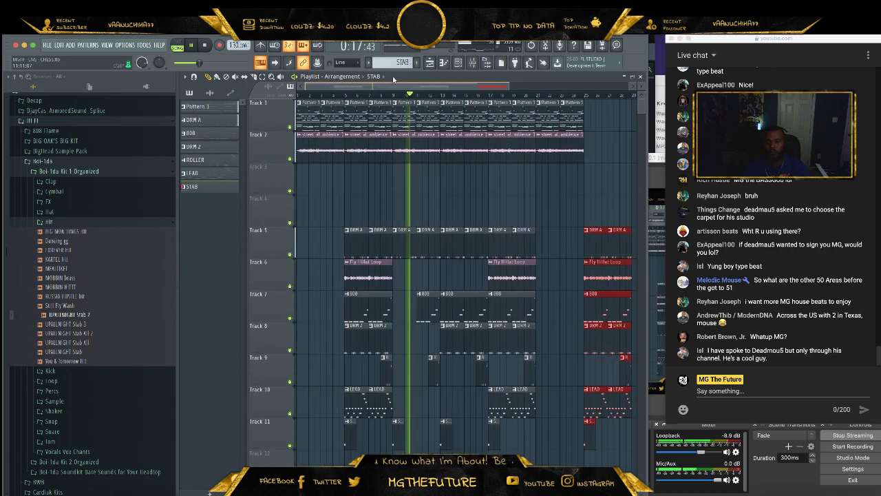
left_click_drag(379, 191, 384, 402)
left_click(405, 205, "ctrl")
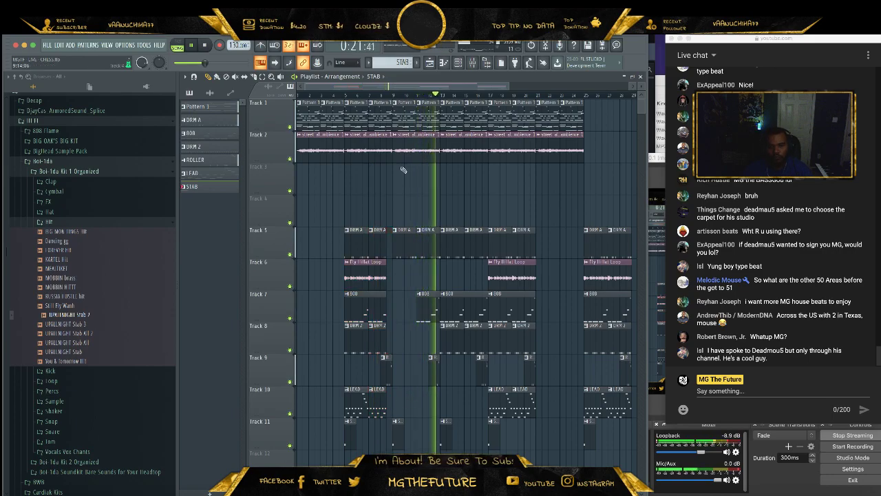
- Delete both DRM 2 clips from bars 17–20 on Track 8
left_click_drag(373, 89, 407, 90)
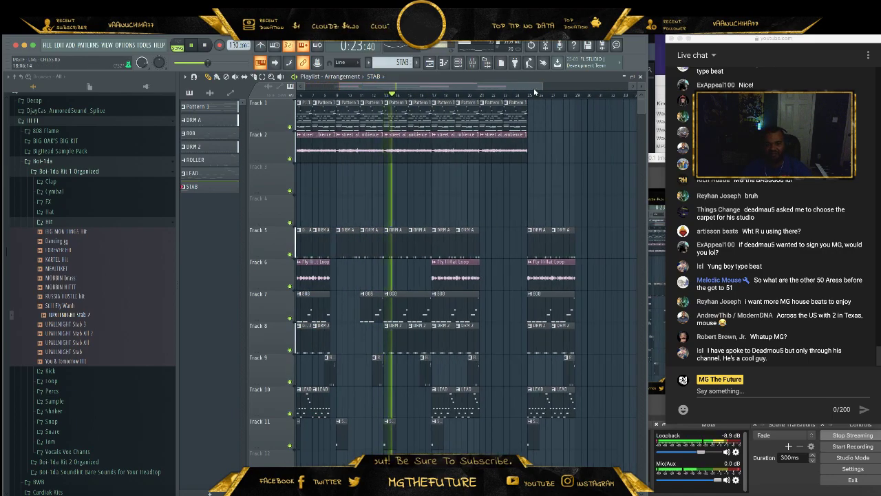
left_click_drag(541, 87, 634, 88)
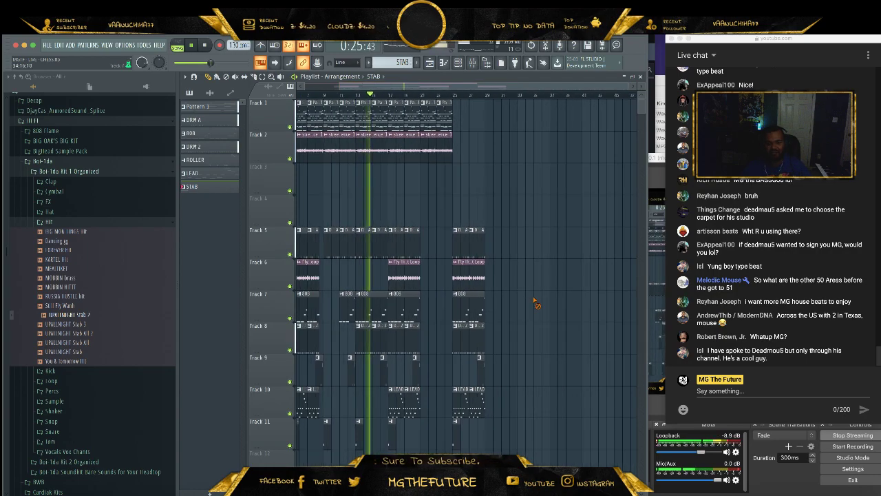
right_click(400, 345)
right_click(416, 346)
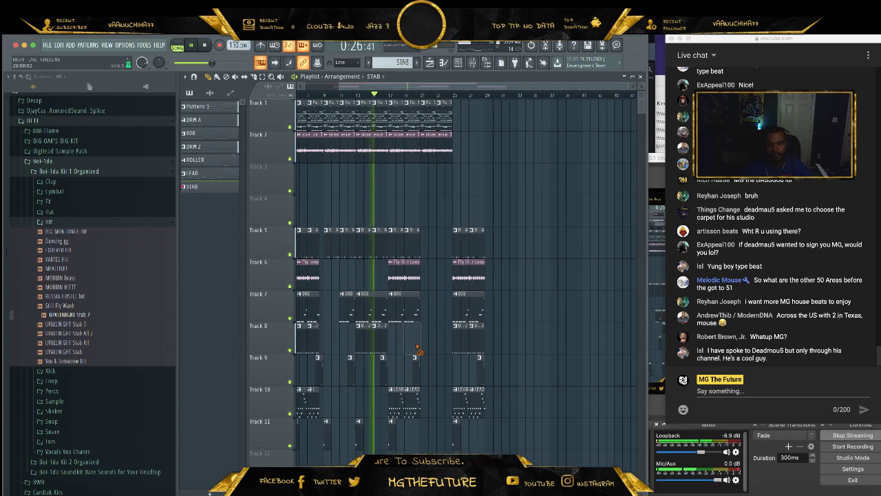
- Add a hi-hat loop clip at bars 21–24 and extend the Pattern 1 and street-alley-ambience clips through bar 28
left_click(399, 277)
left_click(437, 272)
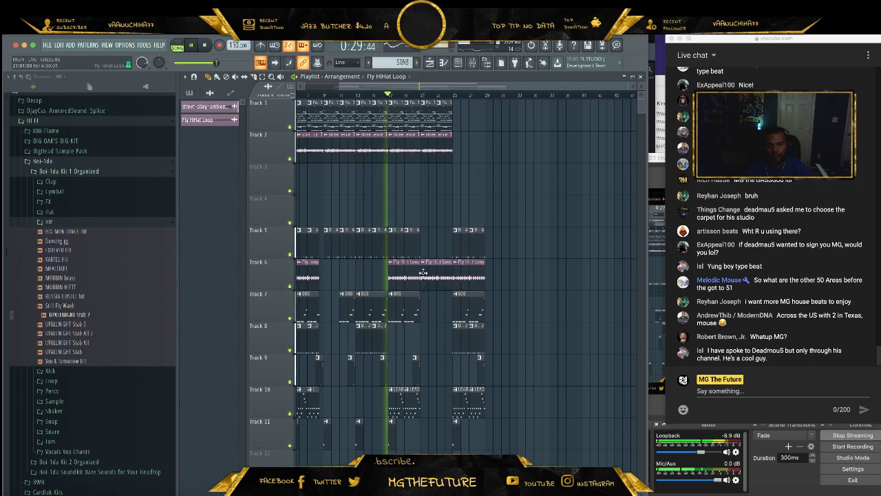
left_click_drag(501, 125, 431, 172)
left_click_drag(427, 129, 458, 131)
- Remove the LEAD clips from bars 17–20 and replace the STAB clip at bar 17 with one at bar 19
right_click(403, 403)
right_click(392, 436)
left_click(360, 436)
left_click(406, 436)
- Place LEAD clips at bars 21 and 23 on Track 10
left_click(459, 407)
left_click(424, 407)
left_click(442, 405)
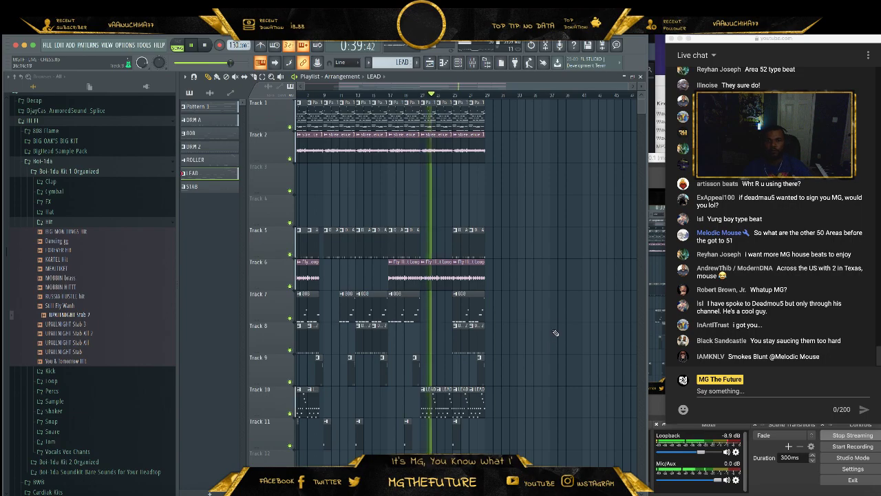
- Duplicate all clips of bars 25–28 on every used track into bars 29–32
left_click_drag(550, 132, 455, 418)
key("ctrl+b")
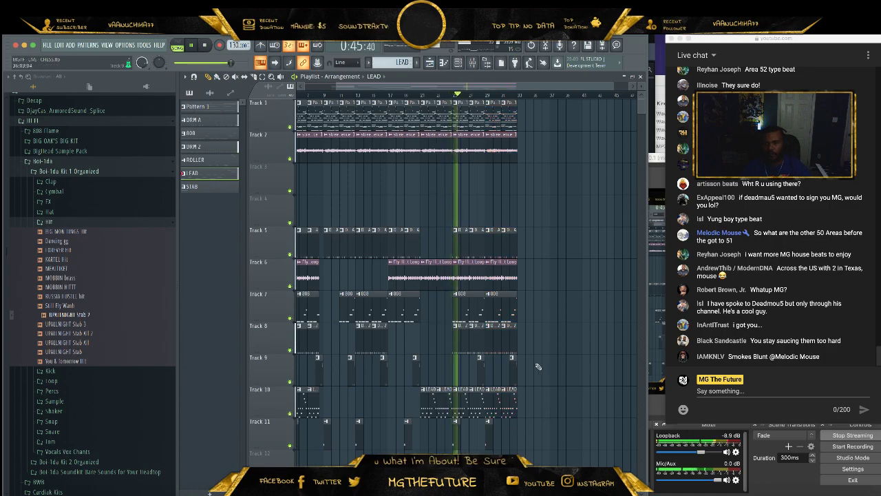
left_click_drag(472, 87, 437, 87)
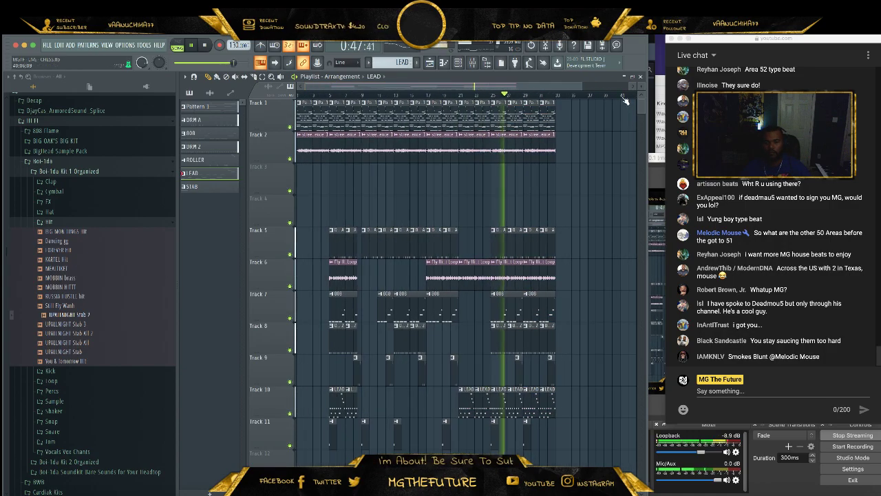
left_click_drag(580, 88, 561, 101)
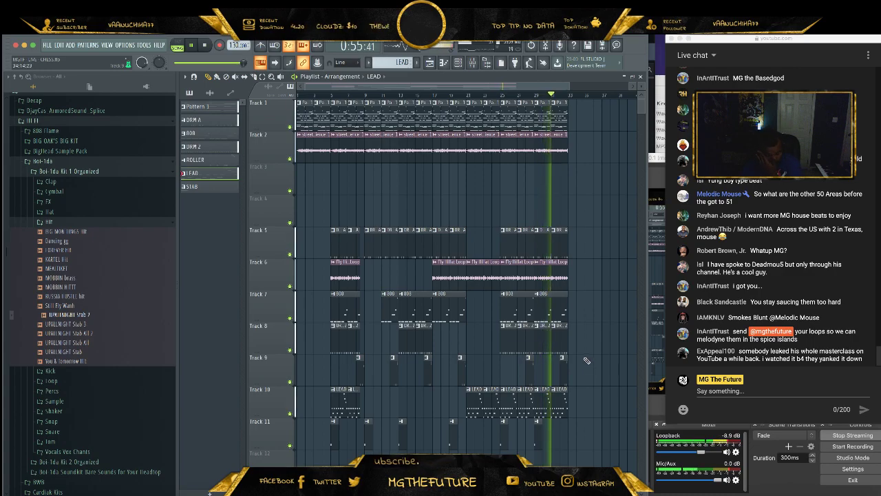
- Stop playback and trim the last DRM A, hi-hat loop, 808, DRM 2 and LEAD clips to end at bar 32
key("space")
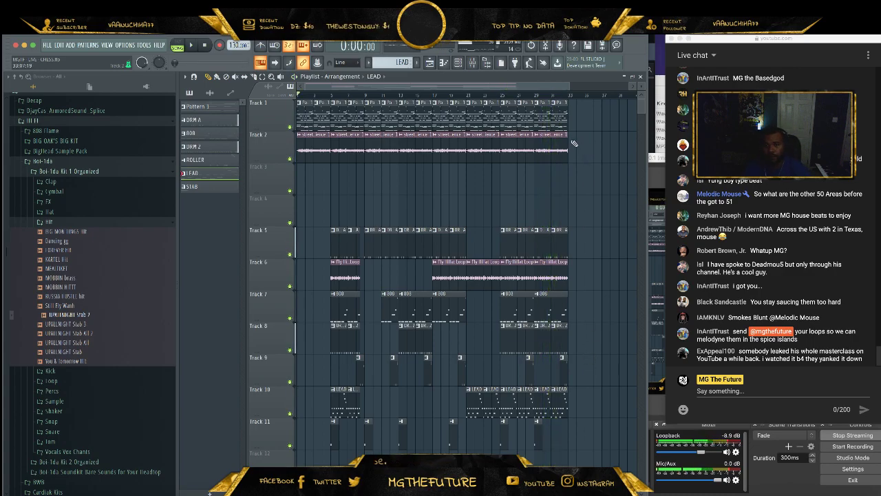
left_click_drag(582, 235, 550, 344)
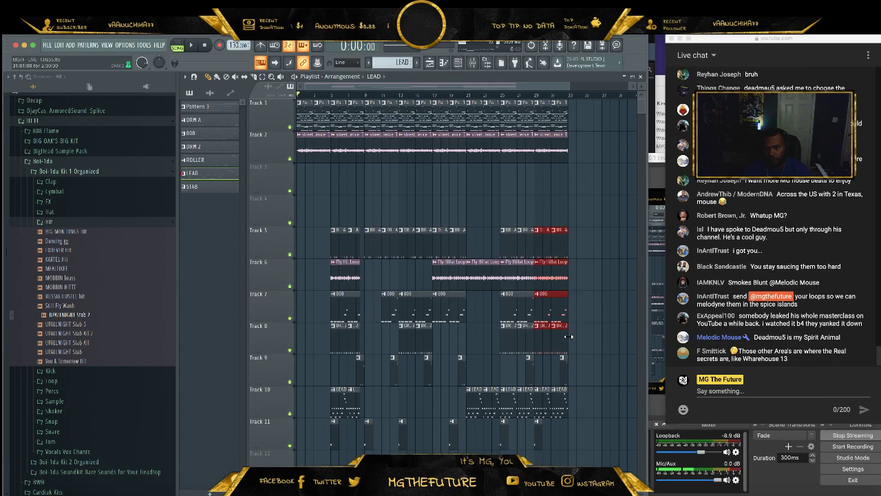
left_click(567, 307)
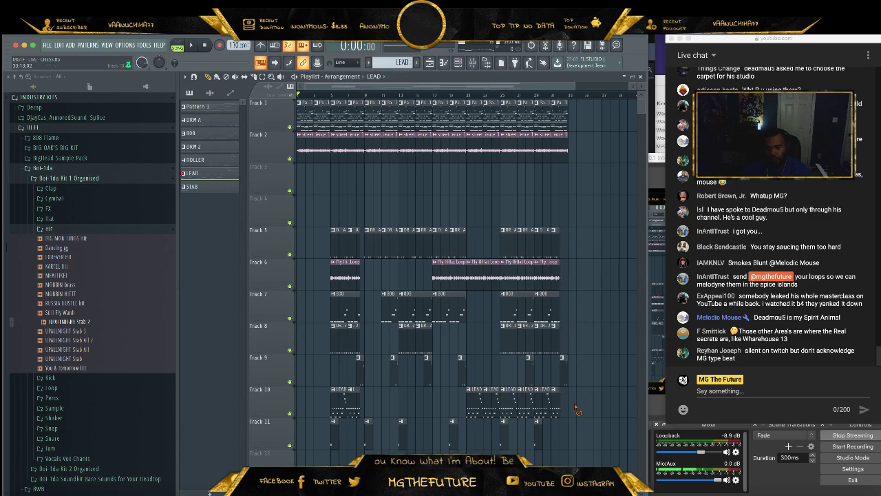
- Trim the DRM A clip at bar 19 on Track 5 to end at bar 20, and play the arrangement from about bar 18
left_click_drag(457, 200, 460, 238)
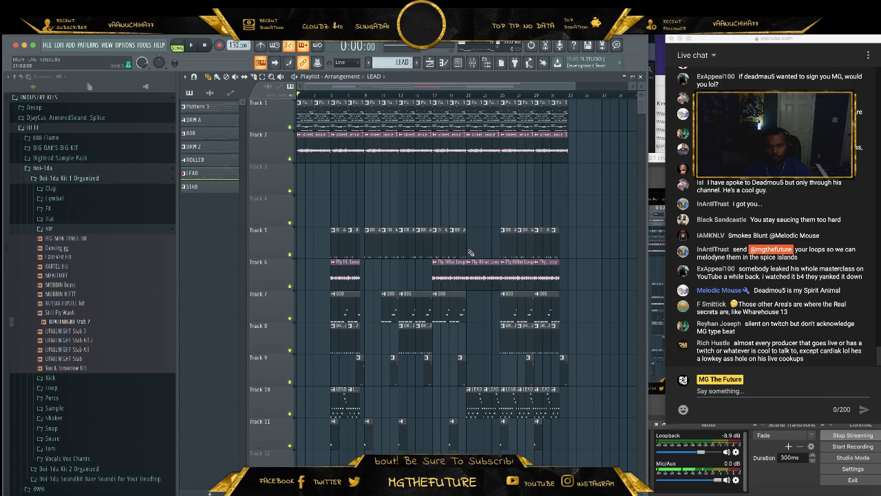
left_click(444, 96)
key("space")
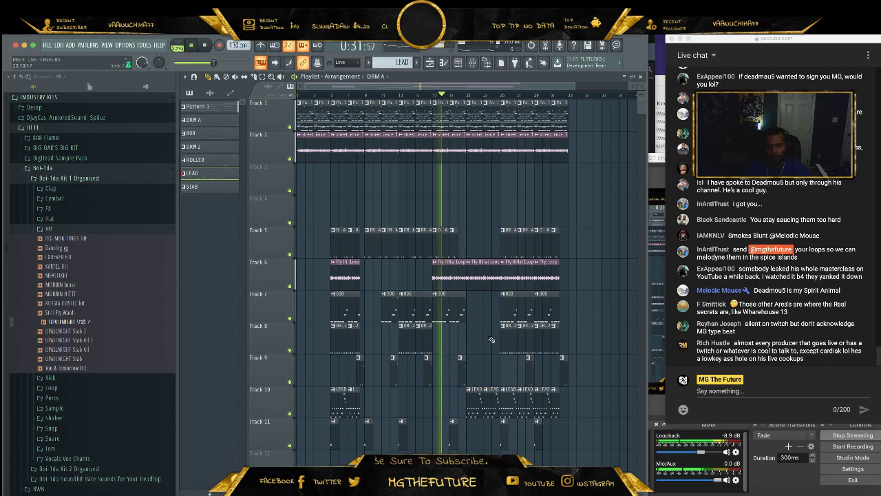
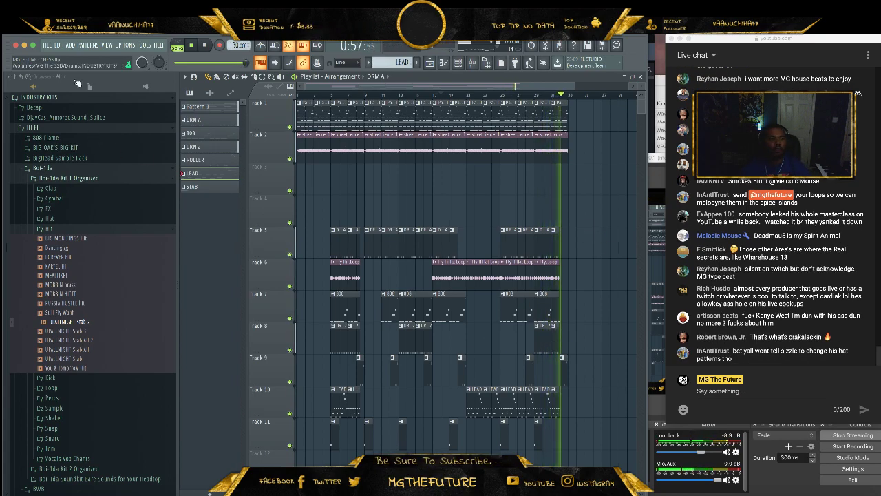
- Save the project despite the trial version of the Newtone plugin
left_click(47, 45)
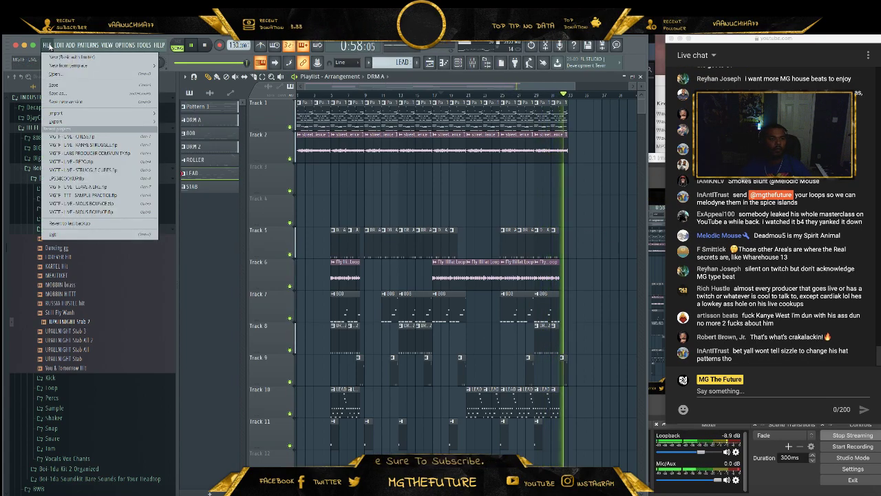
left_click(80, 87)
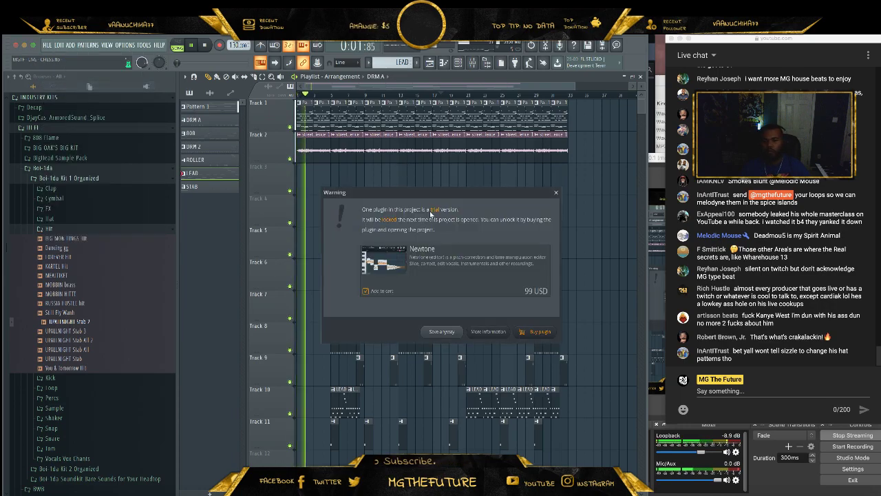
left_click(442, 331)
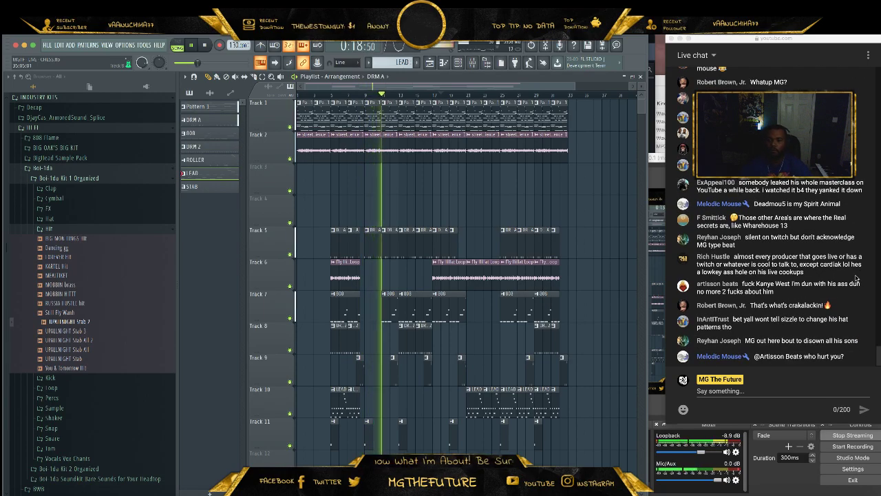
- Replace the Master track's Newtone effect with the WaveShell SSLComp Stereo compressor and adjust its threshold
left_click(473, 63)
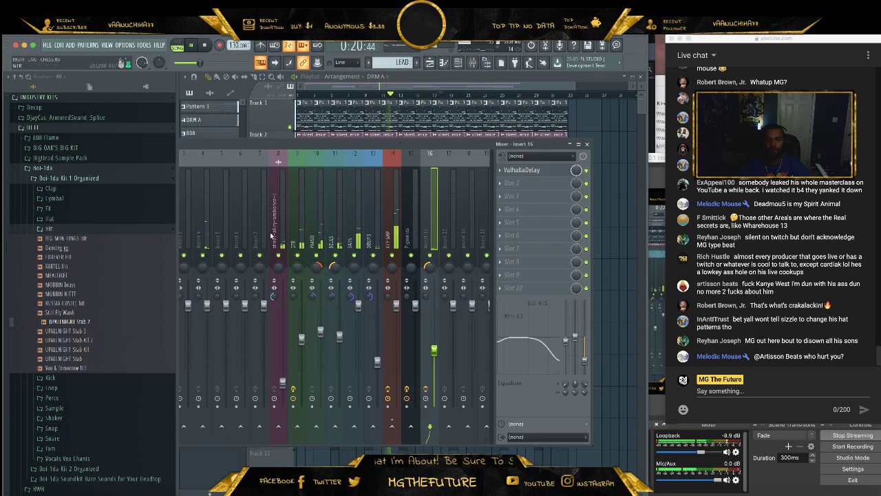
left_click_drag(315, 96, 343, 141)
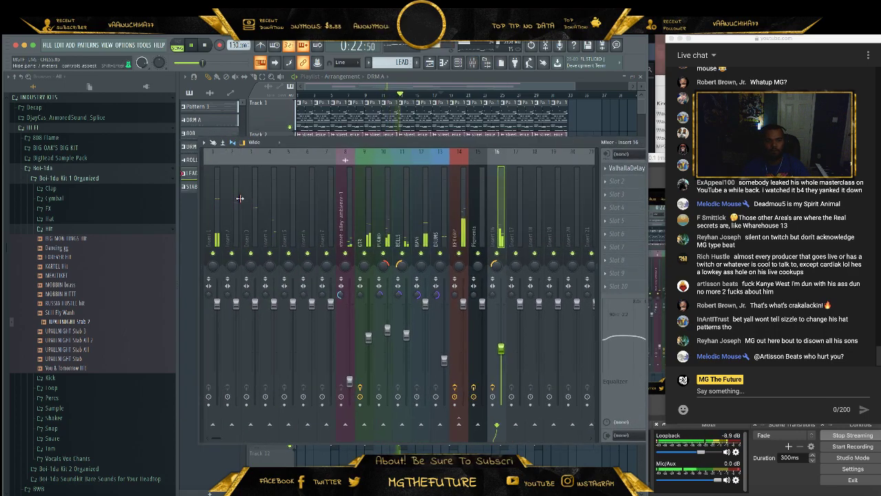
left_click(222, 187)
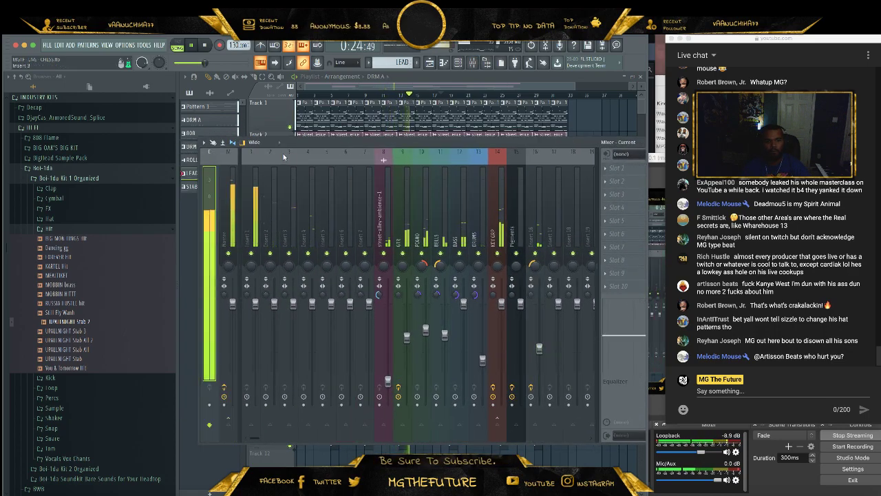
left_click_drag(298, 143, 238, 152)
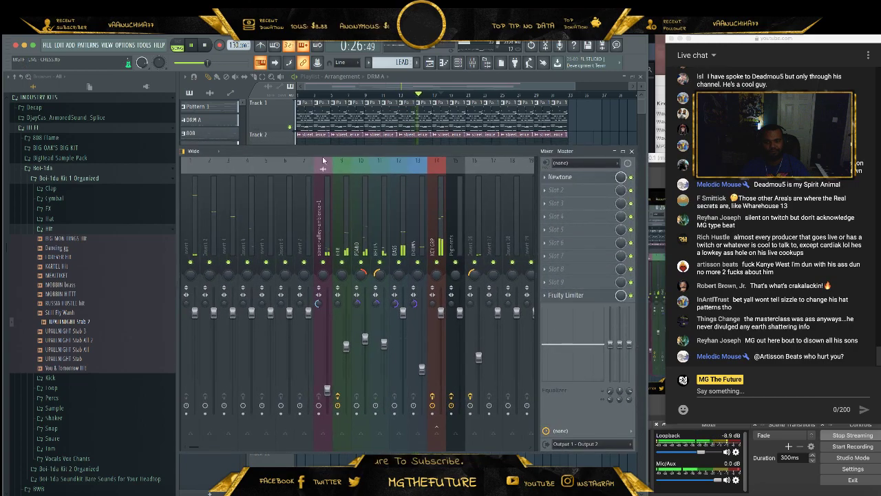
left_click(545, 178)
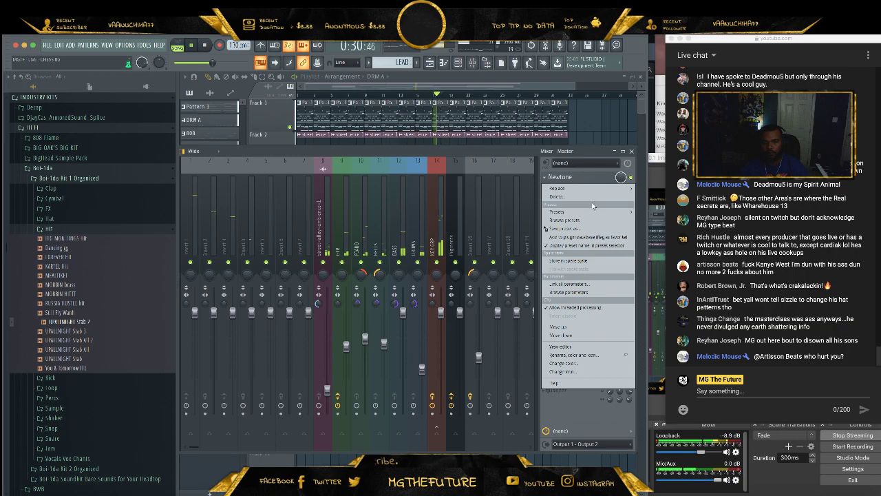
mouse_move(598, 193)
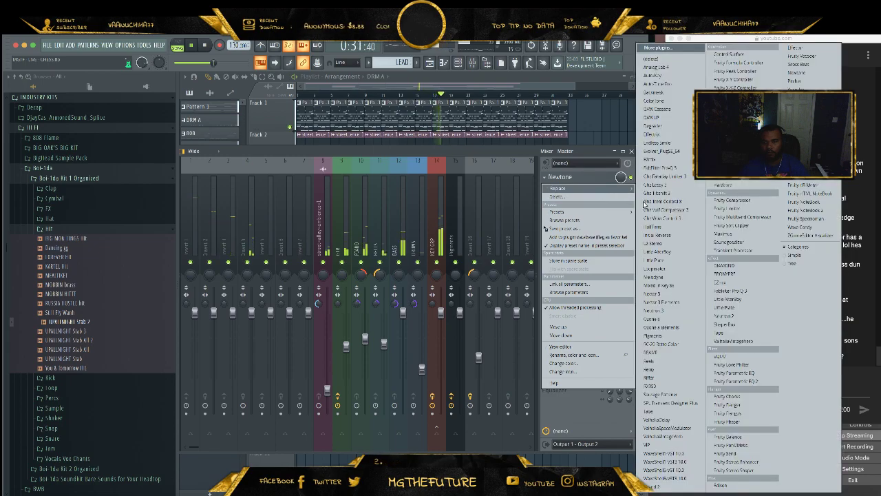
left_click(671, 465)
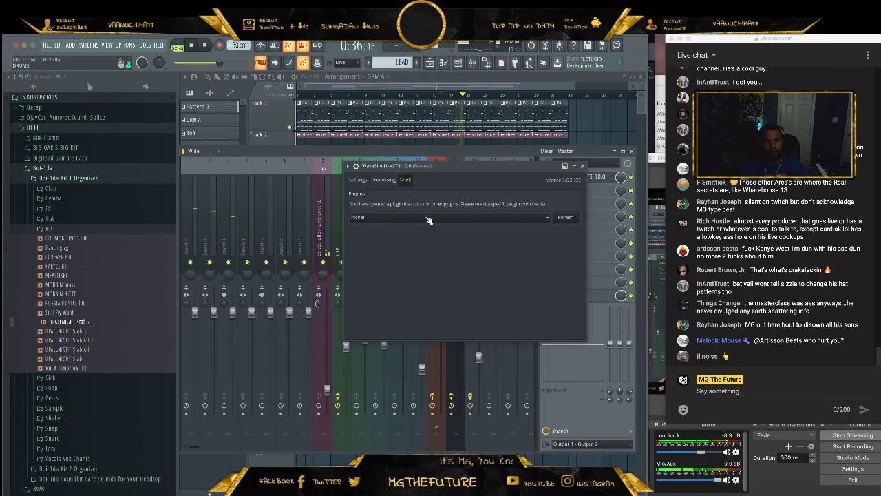
left_click(433, 217)
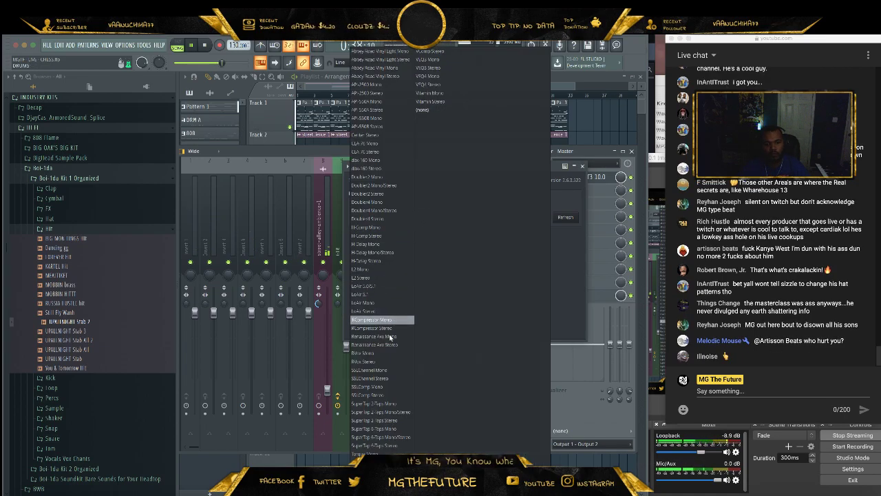
left_click(392, 395)
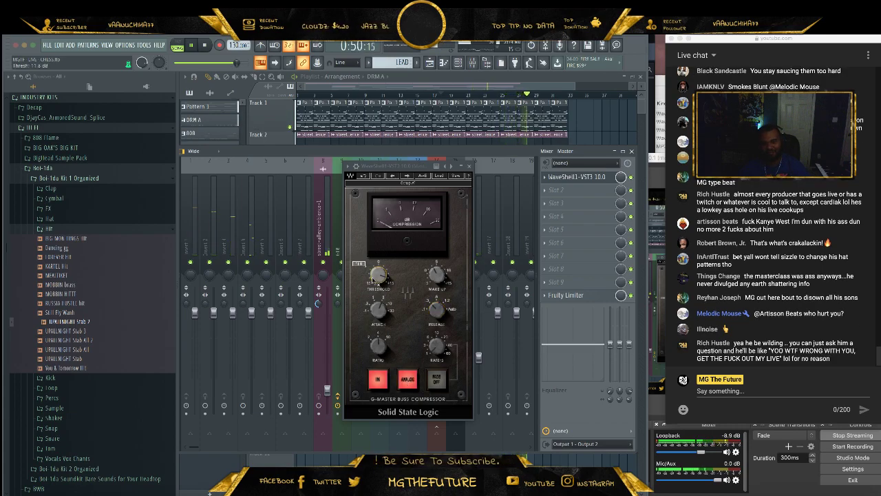
left_click(470, 166)
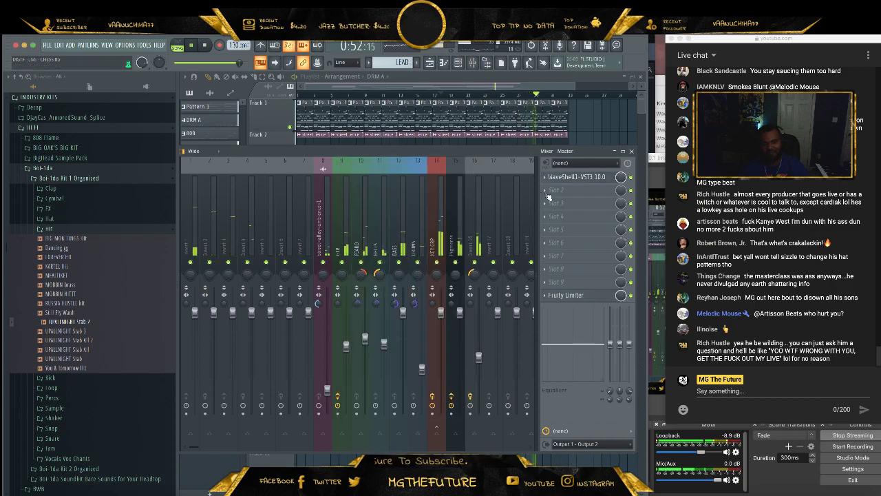
- Add FabFilter Pro-Q 3 in the Master's second effect slot, cutting about 1.8 dB near 350 Hz and boosting about 1.8 dB near 6 kHz
left_click(544, 191)
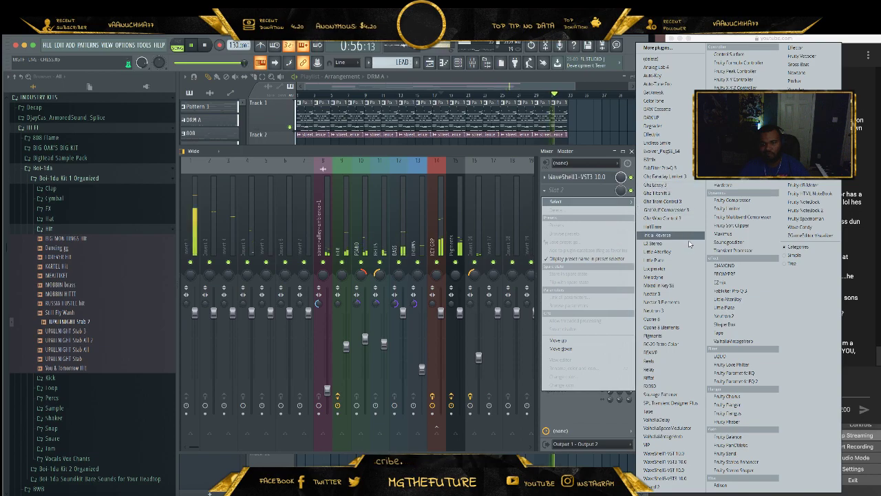
left_click(680, 169)
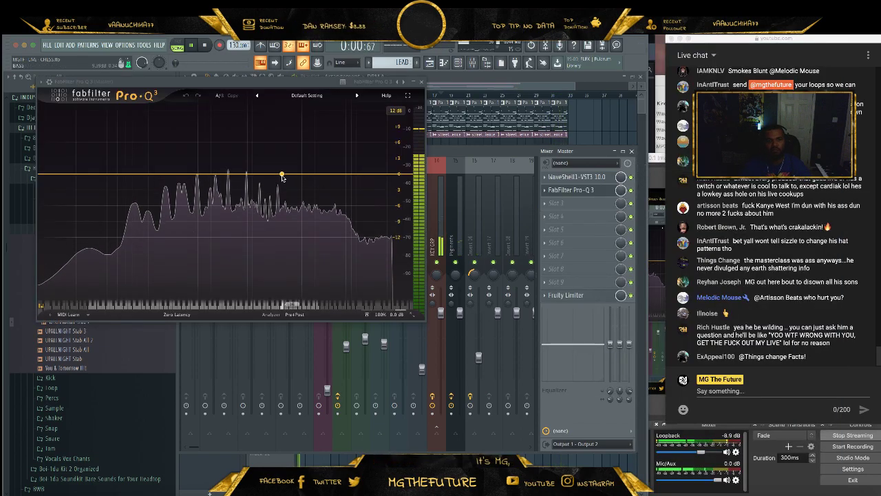
left_click_drag(207, 174, 205, 184)
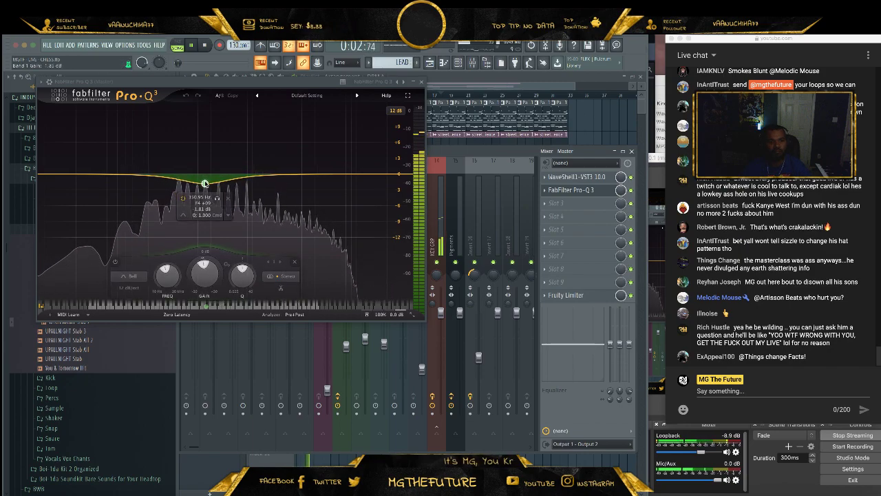
left_click_drag(337, 174, 333, 165)
- Add a high cut band with the steepest slope to the Master EQ and bring its frequency down to about 12.5 kHz
left_click(386, 173)
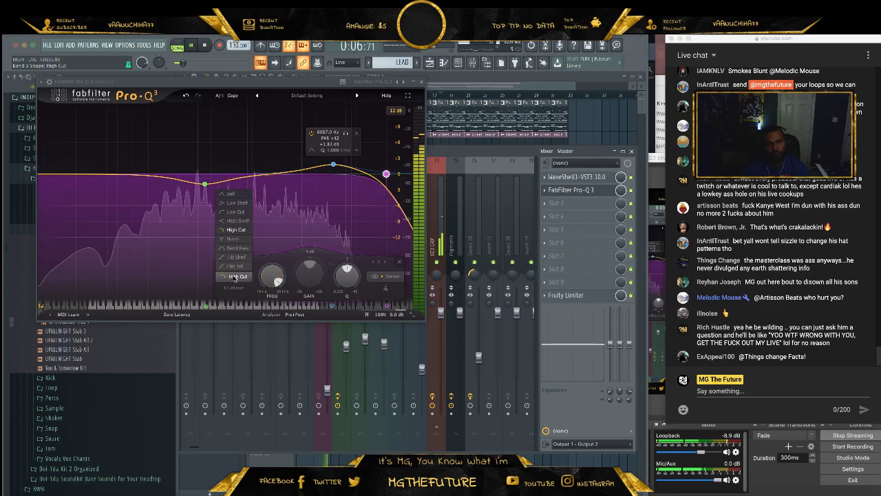
left_click(234, 288)
left_click(240, 372)
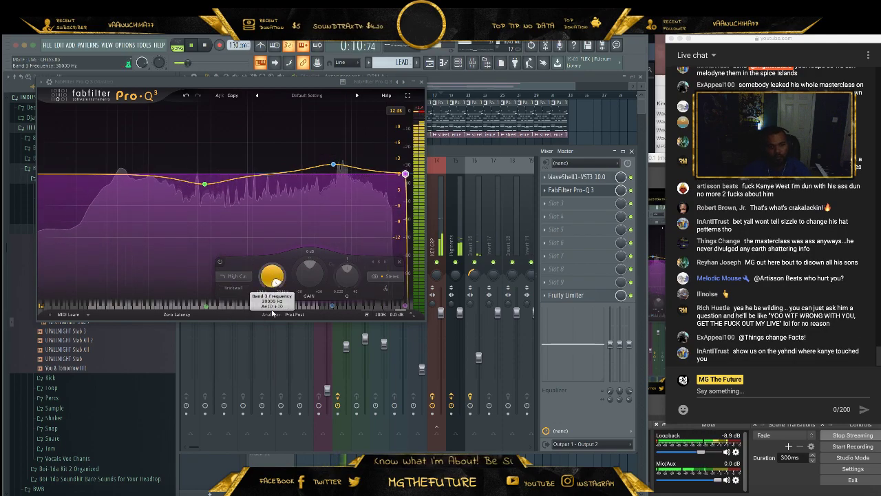
left_click_drag(269, 283, 267, 304)
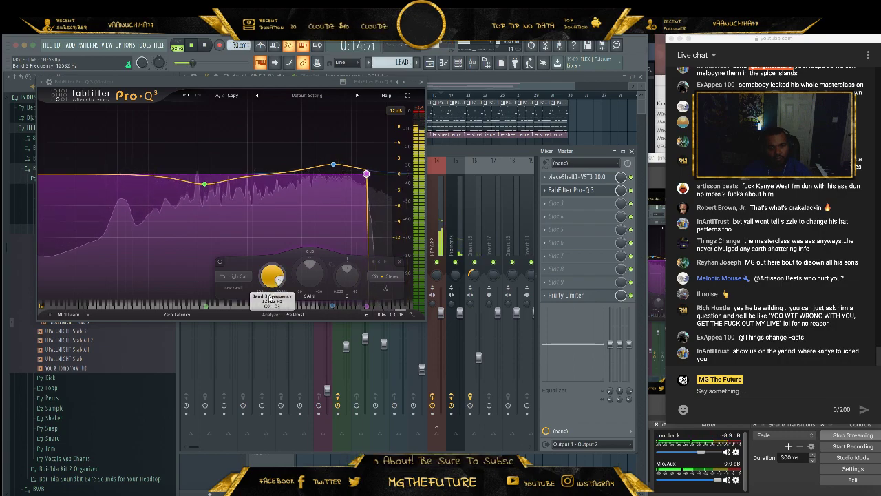
- Change the EQ's high-frequency boost to a cut of about 0.5 dB near 7 kHz and add a slight boost near 3.4 kHz
left_click(333, 166)
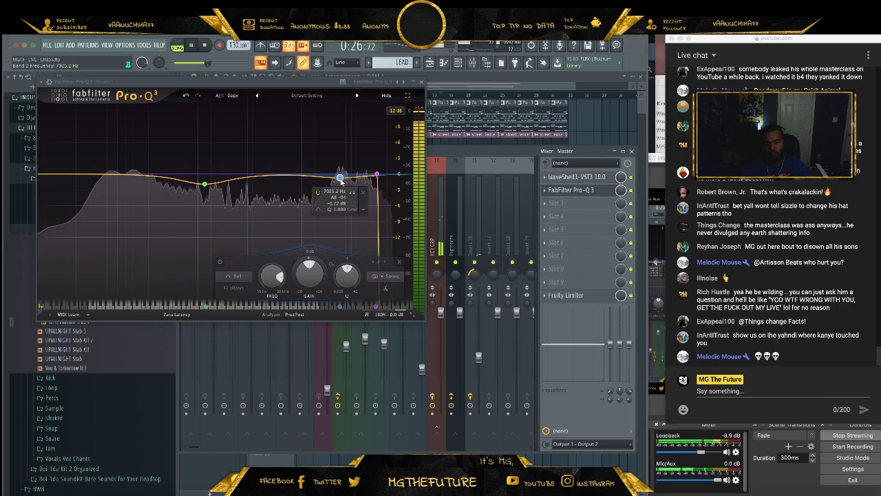
left_click_drag(340, 179, 339, 177)
left_click(283, 170)
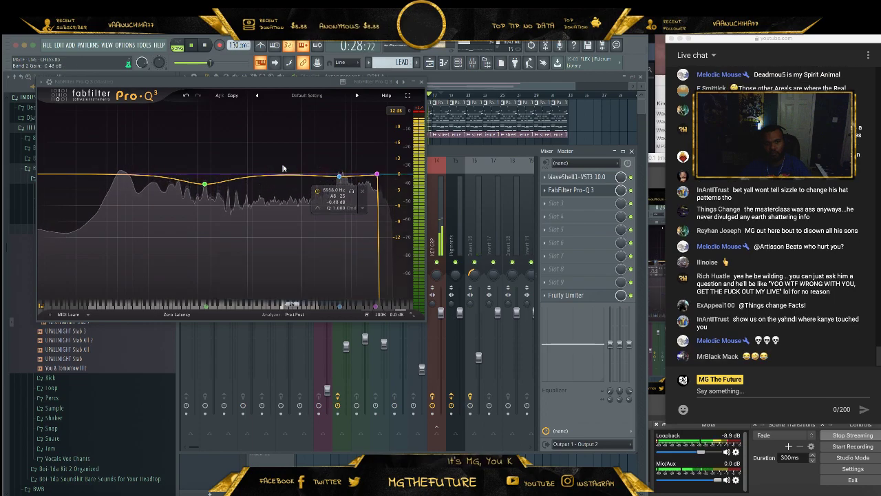
left_click(307, 169)
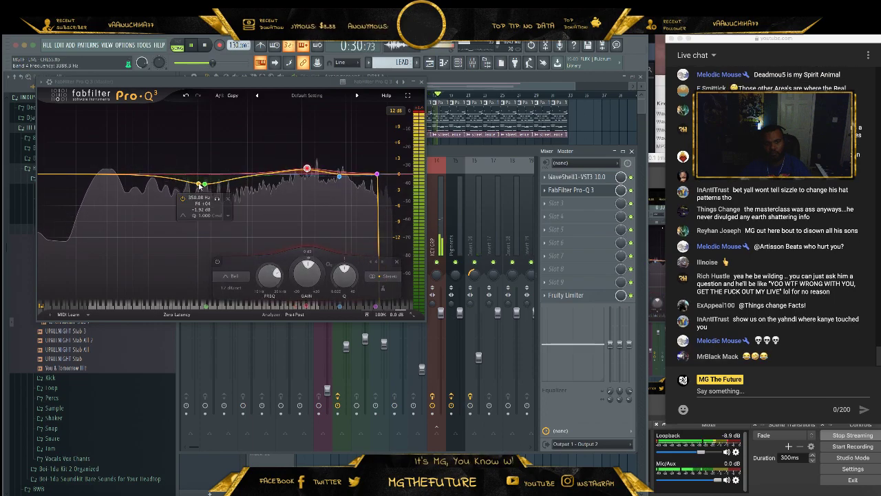
- Deepen the EQ's low-mid cut, narrow it to a Q of about 2.5, and close the equalizer
left_click_drag(204, 186, 226, 215)
left_click_drag(248, 277, 251, 269)
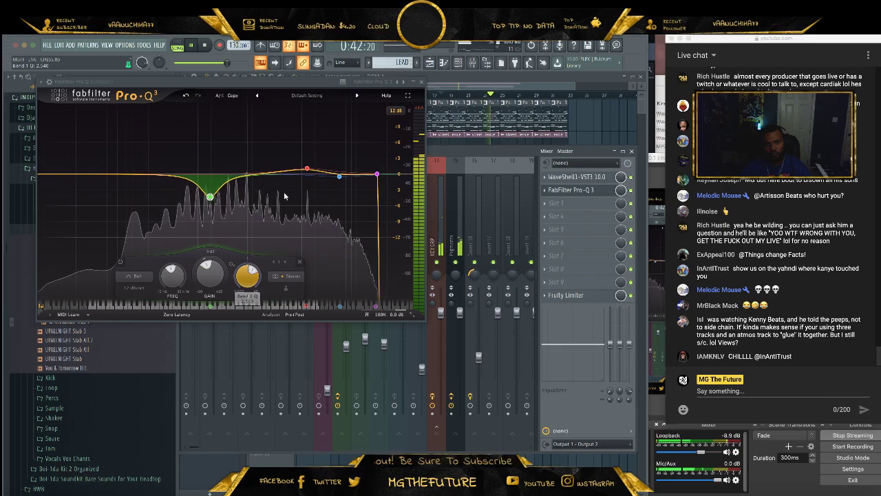
left_click(422, 81)
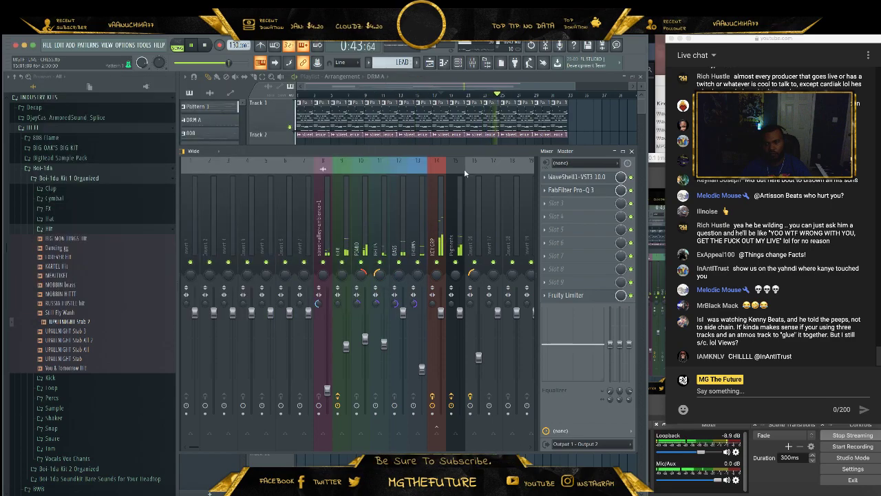
- Add the L2 Stereo limiter in the Master's third effect slot and lower its output ceiling and threshold
left_click(547, 203)
left_click(681, 244)
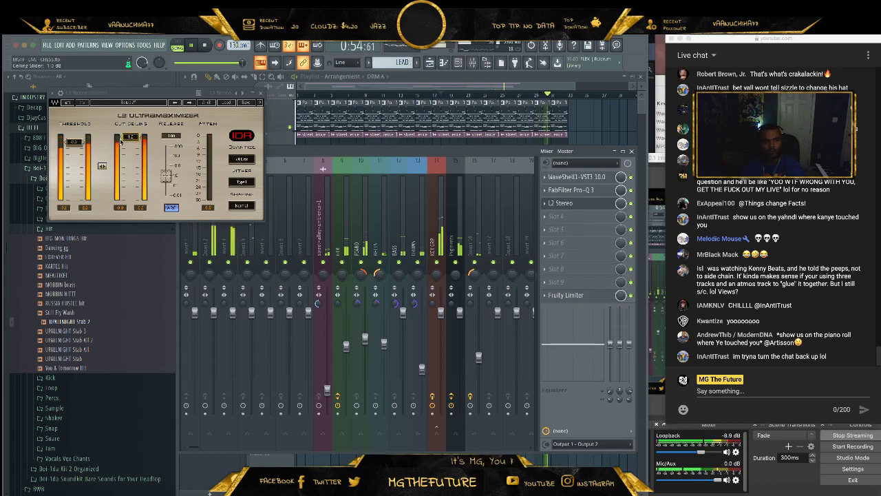
left_click_drag(83, 146, 82, 156)
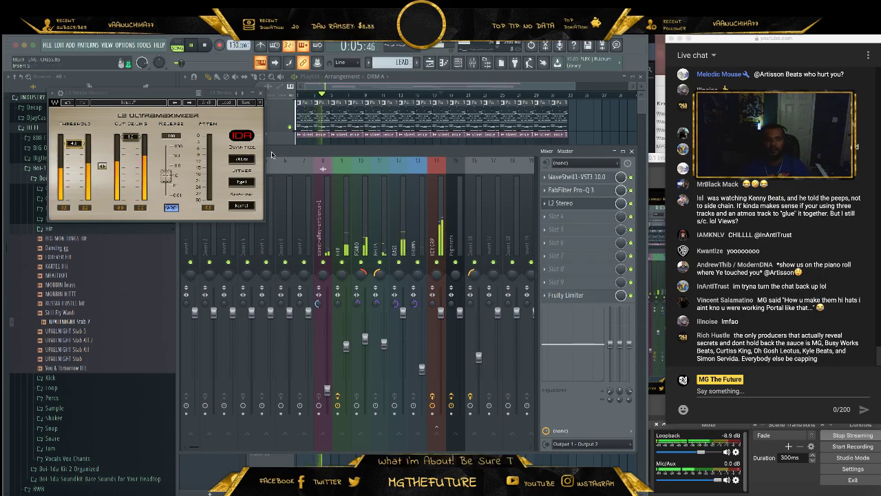
left_click(261, 93)
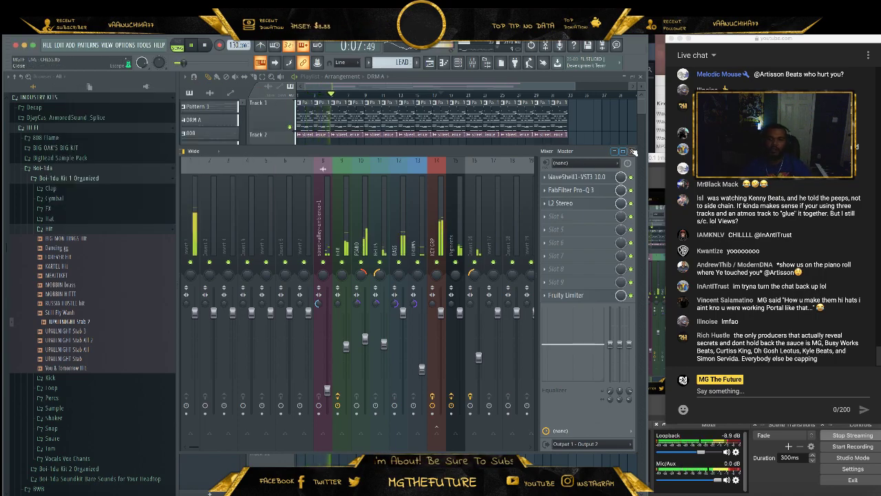
- Close the mixer and save the project
left_click(633, 151)
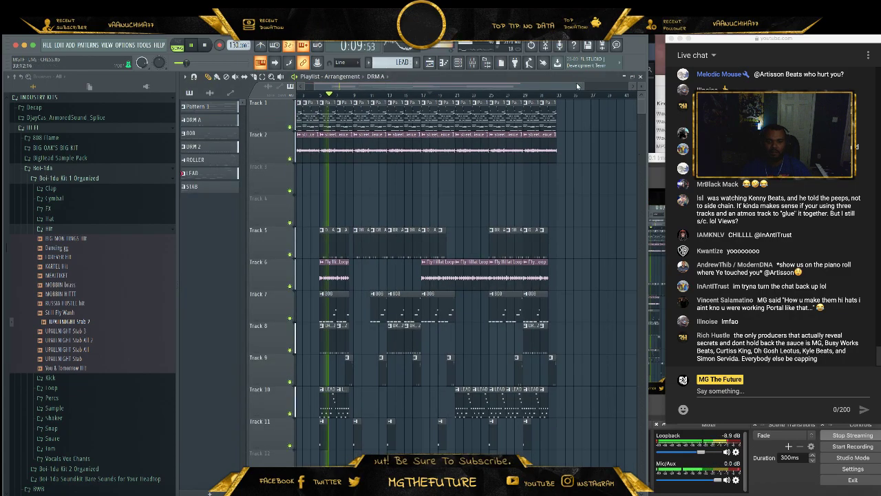
left_click(47, 45)
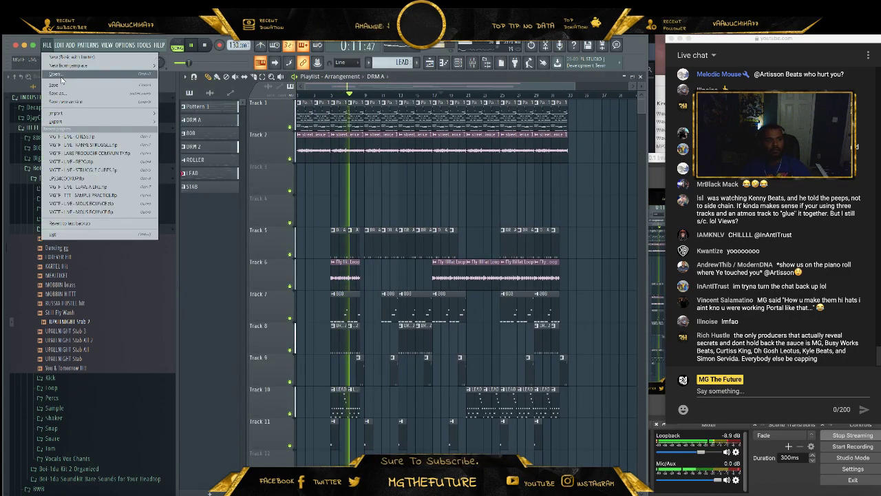
left_click(64, 86)
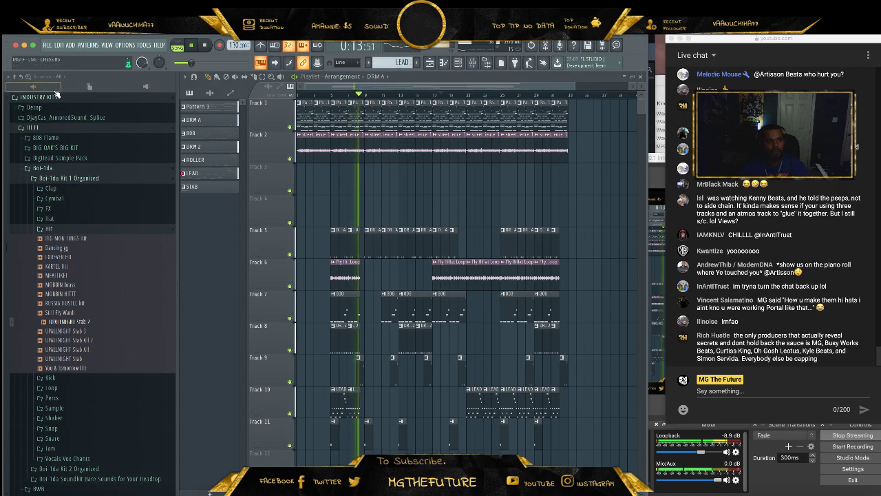
- Browse the INDUSTRY KITS samples, collapse the Boi-1da folder, and open the vox folder of BWB DRUM KIT #6
left_click(60, 96)
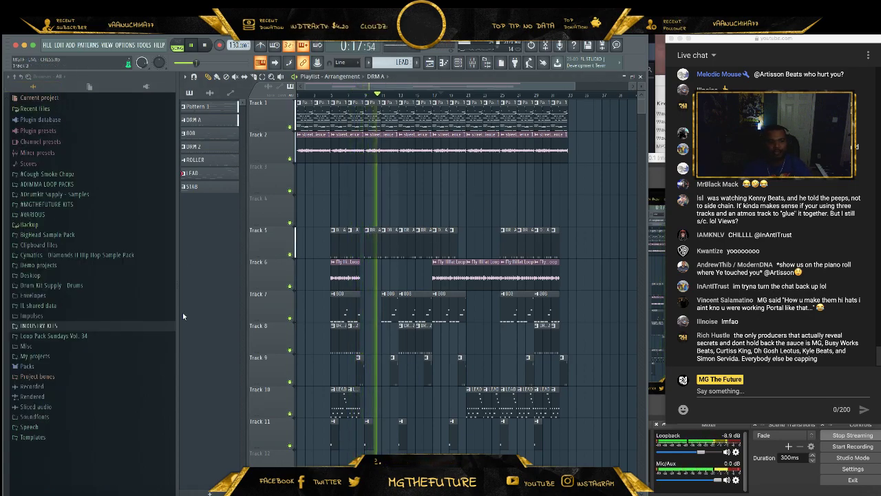
left_click(115, 323)
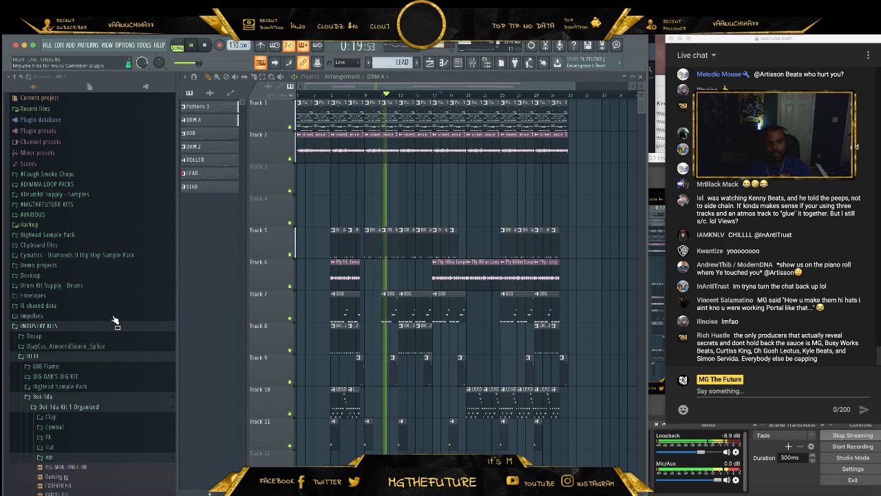
left_click(73, 408)
left_click(67, 399)
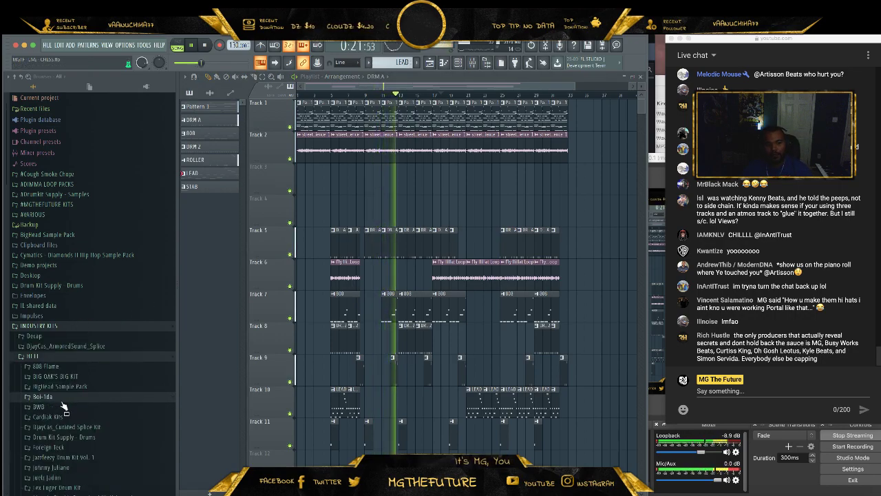
scroll(63, 406, "down", 4)
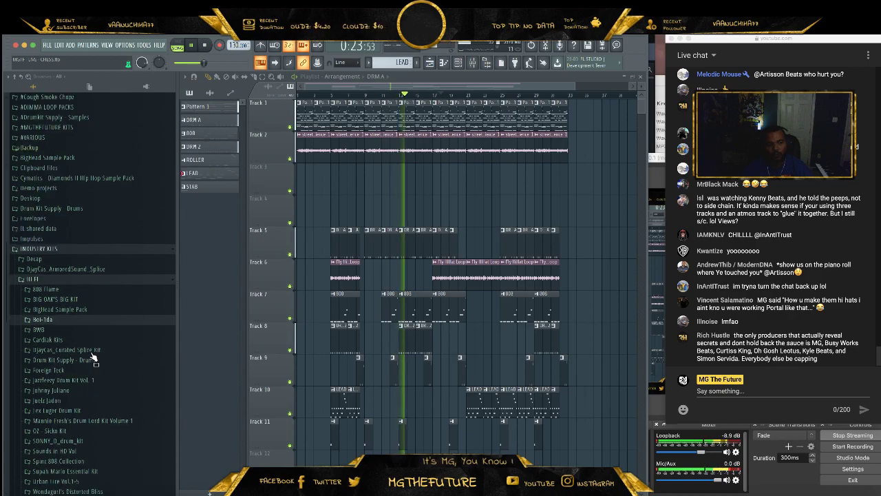
scroll(92, 356, "down", 7)
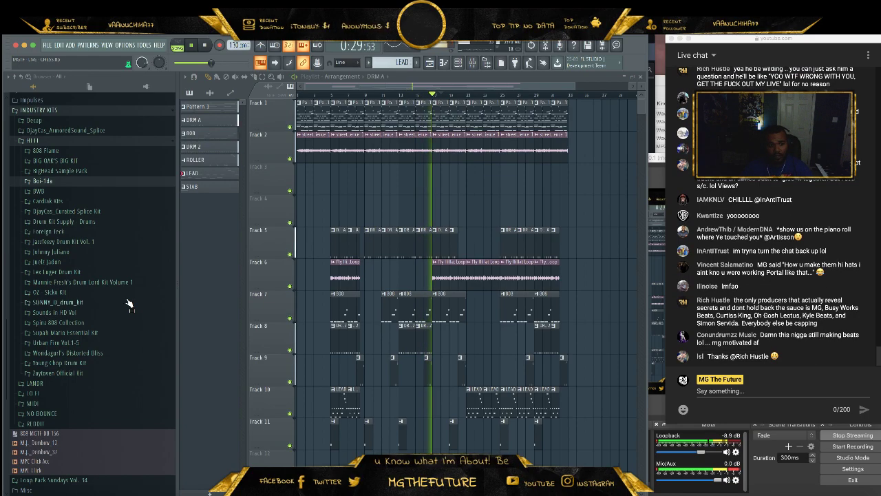
left_click(110, 191)
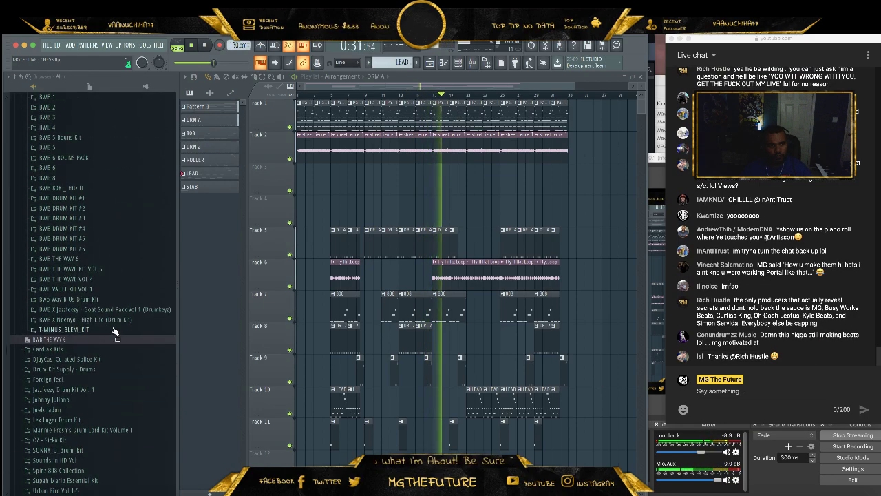
left_click(128, 250)
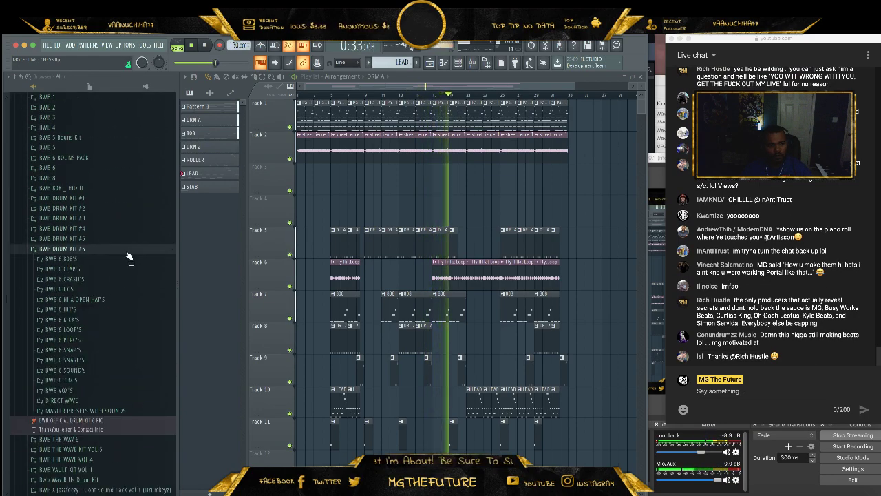
left_click(101, 391)
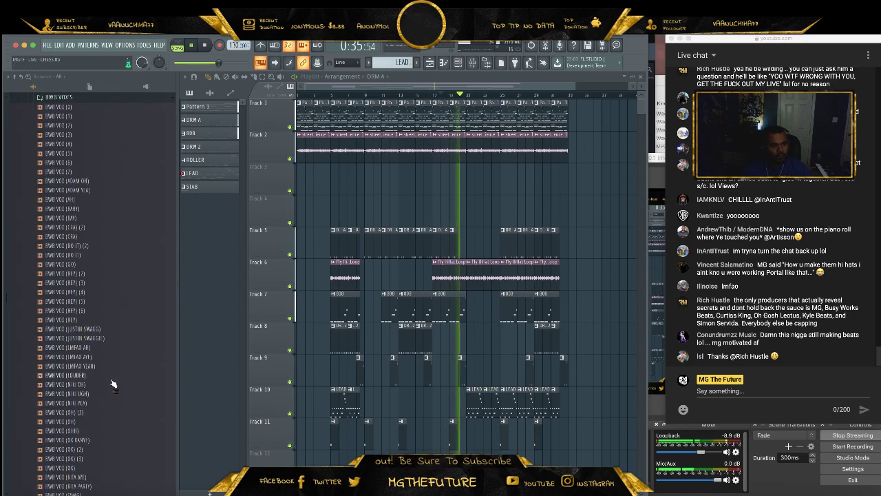
- Audition the BWB VOX samples from NIKI UGH down through the OH and OK takes, including OK KANYE
left_click(113, 393)
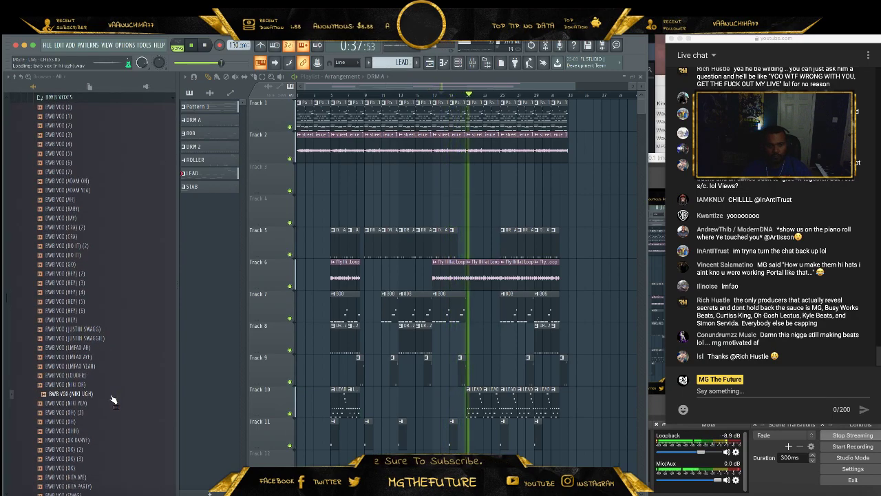
left_click(109, 411)
left_click(108, 439)
left_click(107, 458)
left_click(112, 439)
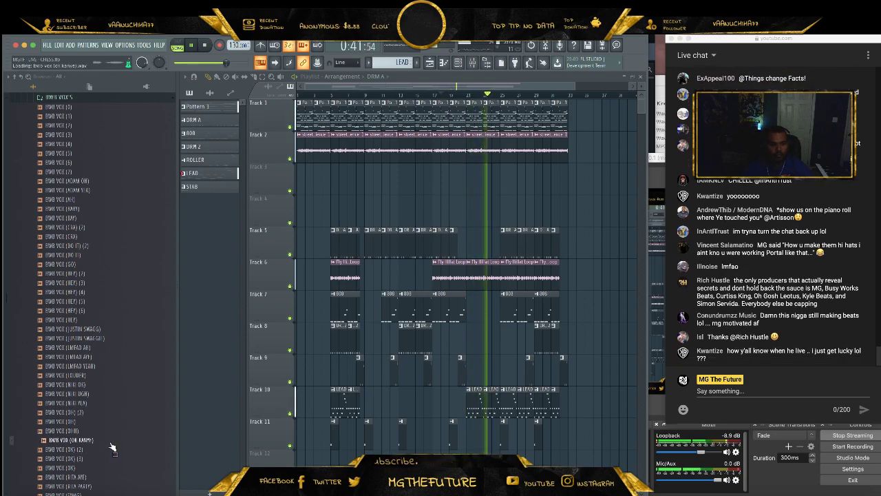
left_click(108, 449)
left_click(112, 441)
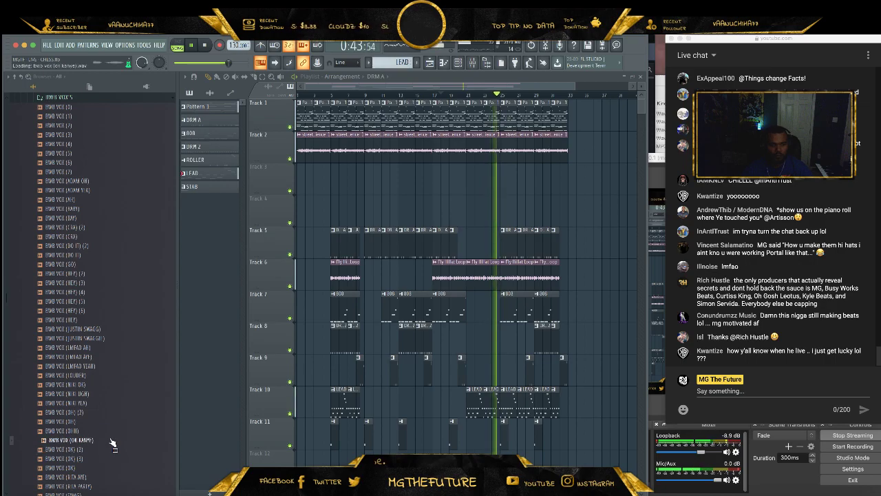
- Place the BWB VOX (OK KANYE) sample on Track 12 so it sits just before bar 25
left_click_drag(112, 443, 494, 428)
left_click_drag(574, 86, 478, 95)
left_click_drag(444, 428, 456, 428)
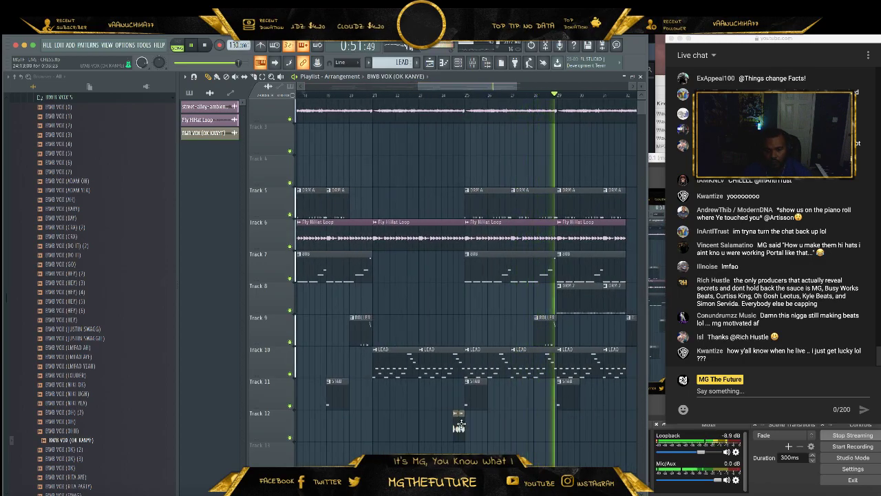
- Play the song from around bar 23 and check the OK KANYE channel's volume in the channel rack
left_click(426, 97)
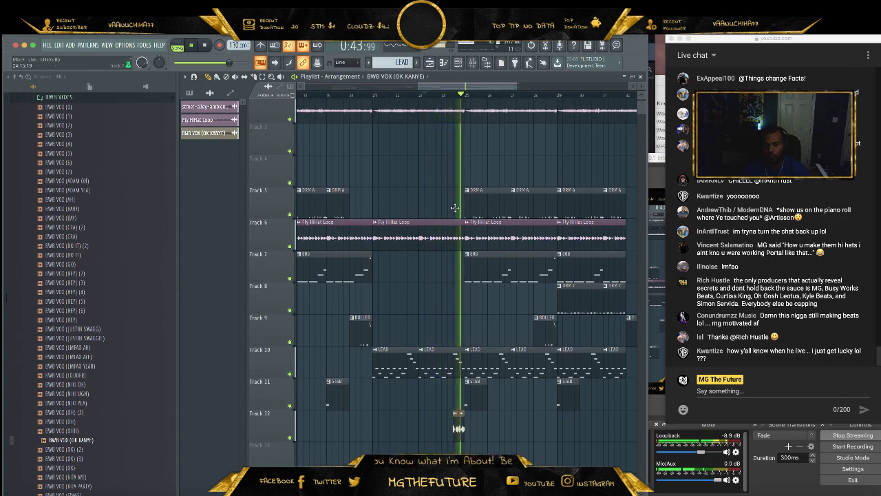
left_click(457, 66)
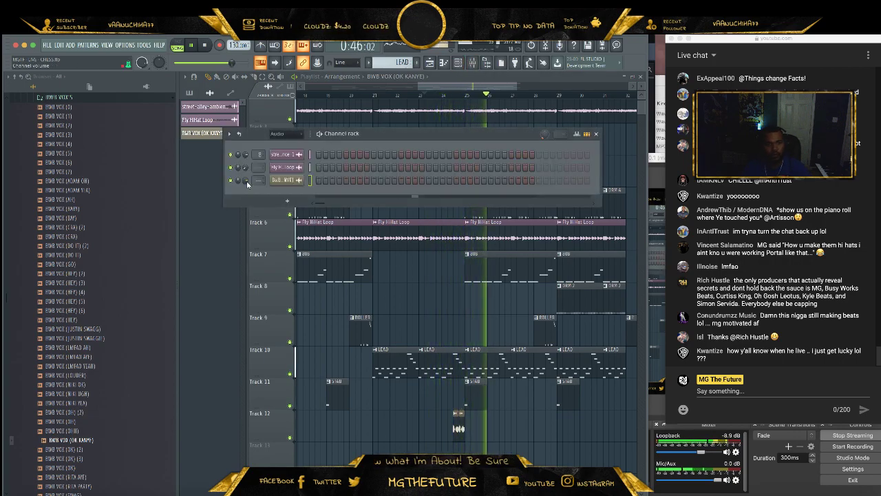
right_click(453, 313)
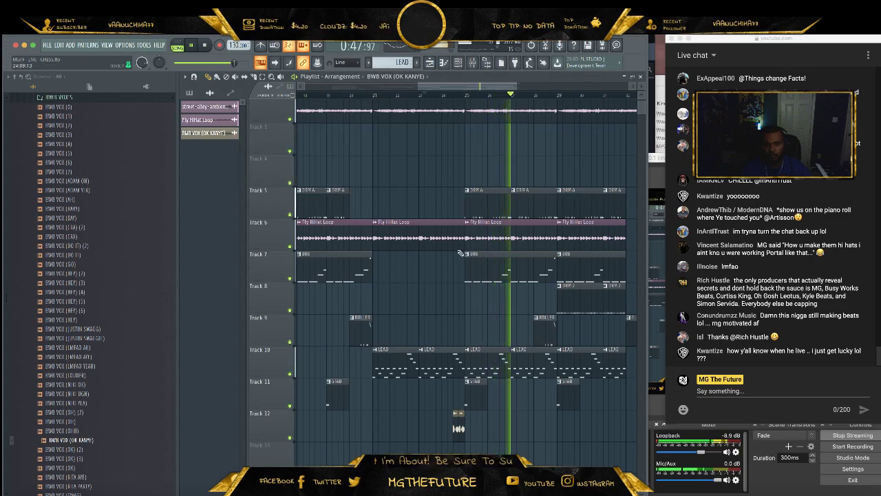
- Shorten the Fly HiHat Loop clip on Track 6 to end about a quarter bar before bar 25, and play the transition
left_click_drag(462, 233, 459, 235)
left_click(446, 94)
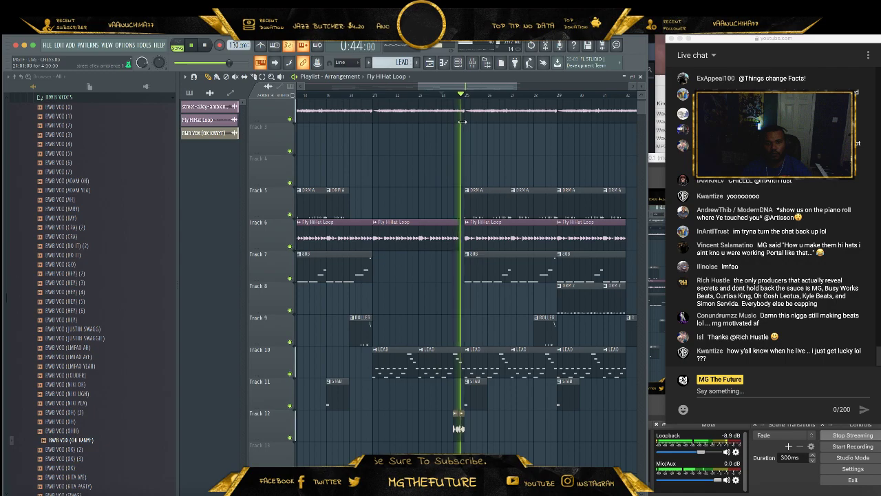
left_click_drag(470, 87, 467, 90)
- Audition more BWB VOX samples, including number 7 and YOU IN HERE
scroll(166, 287, "up", 3)
left_click(113, 223)
left_click(108, 233)
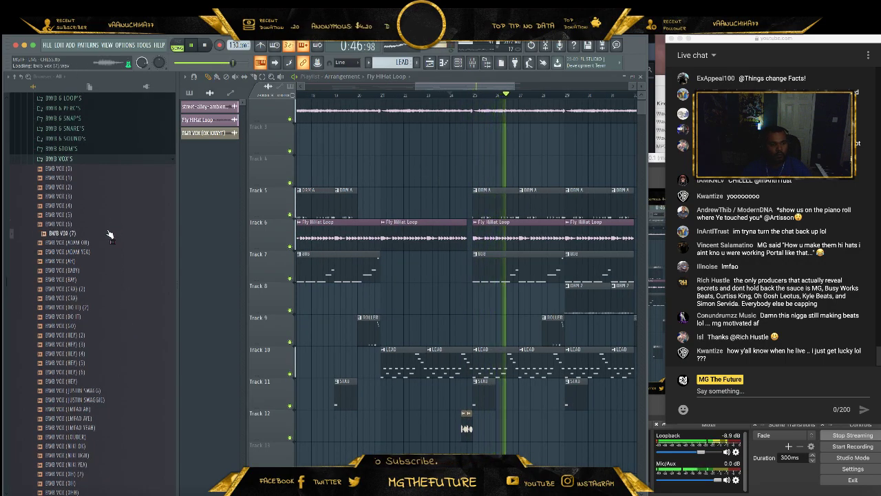
scroll(122, 354, "down", 10)
left_click(122, 360)
left_click(124, 387)
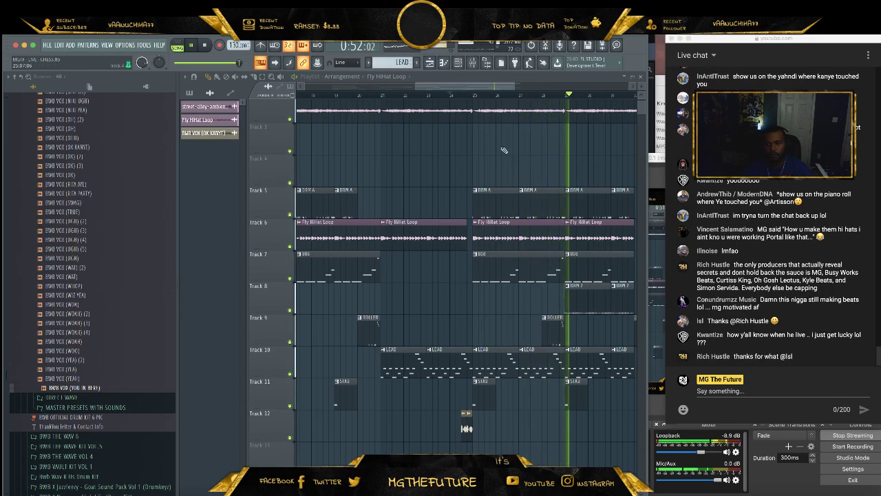
- Add copies of the OK KANYE vocal on Track 12 shortly before bars 9, 17 and 33
left_click_drag(523, 90, 597, 90)
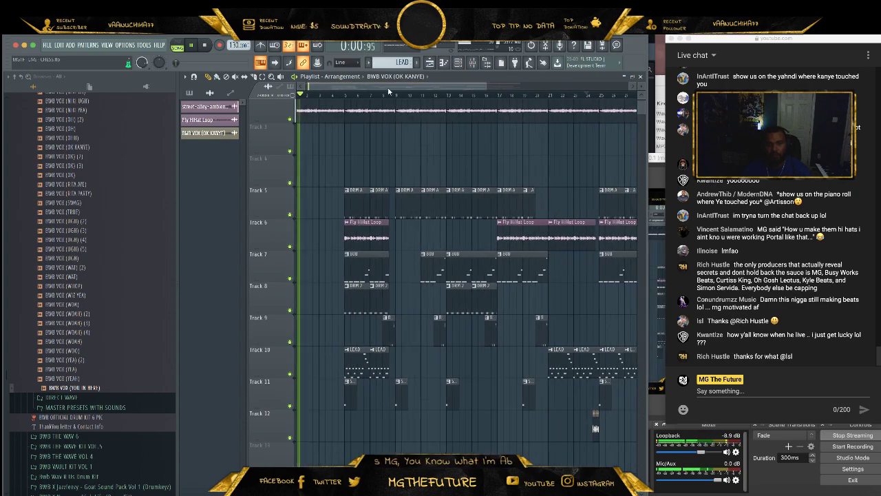
left_click(391, 428)
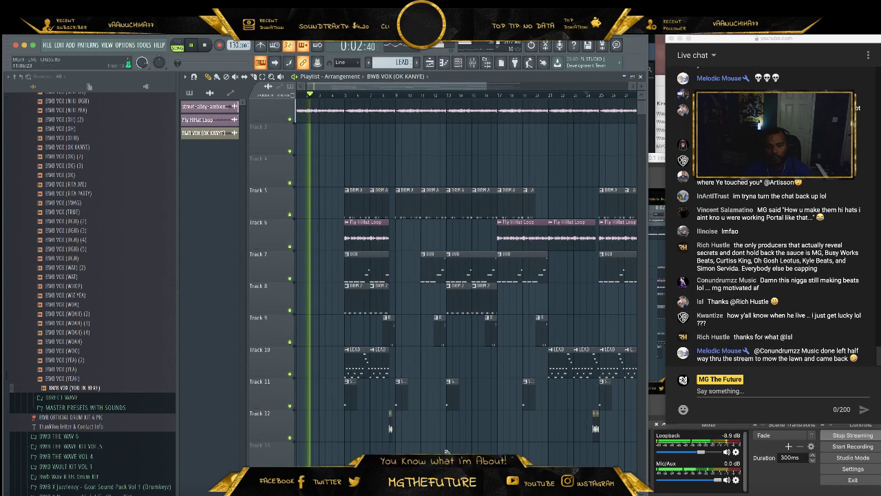
left_click(487, 428)
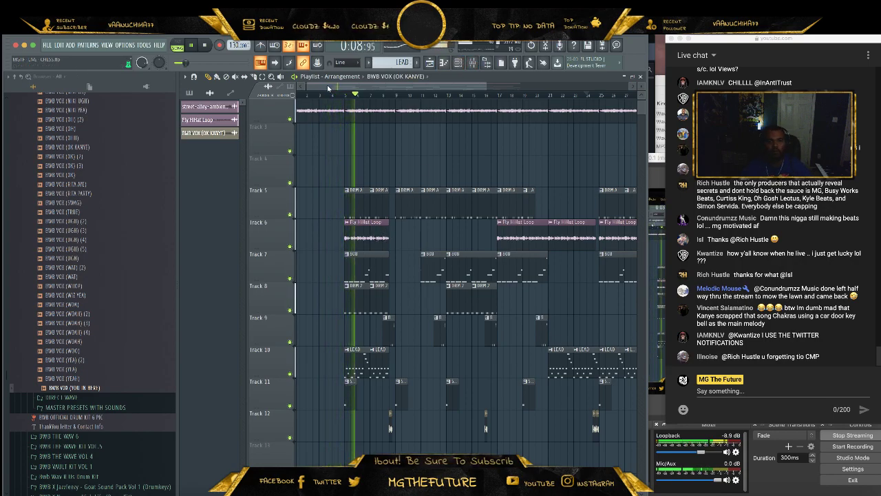
- Replay from the start and delete the DRM A clips on Track 5 and the DRM 2 clips on Track 8 between bars 5 and 9
left_click(300, 95)
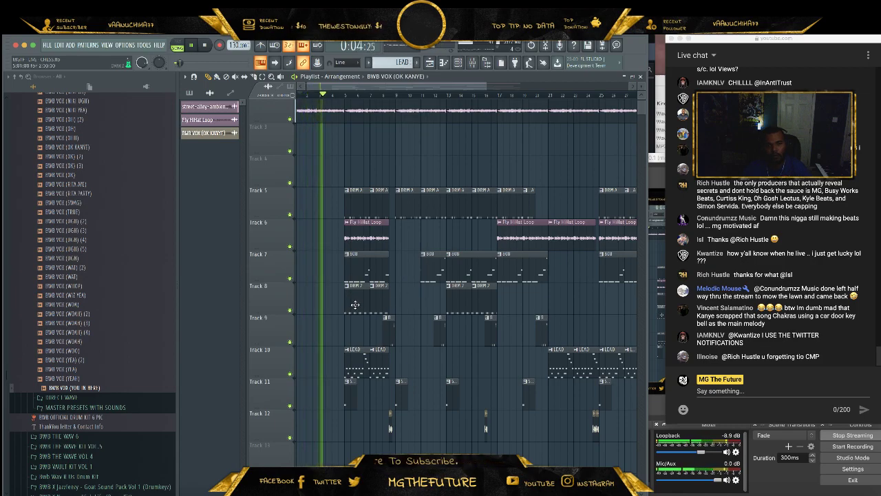
right_click(357, 208)
right_click(377, 207)
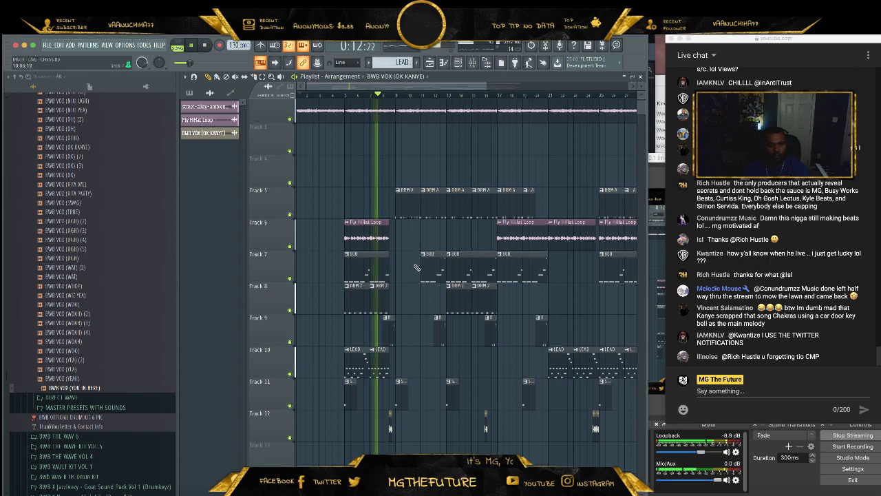
left_click_drag(394, 87, 285, 97)
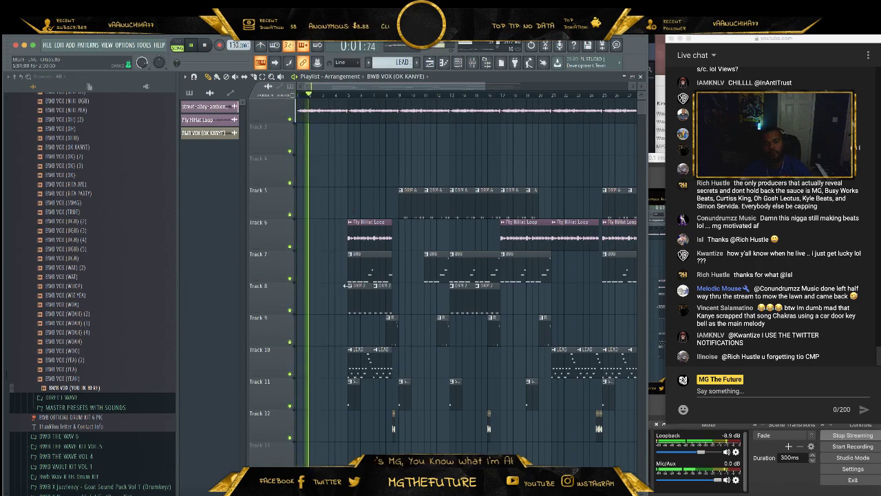
right_click(359, 306)
right_click(385, 305)
- Add DRM 2 clips on Track 8 from bar 25 to 29 and delete the DRM A clips on Track 5 in those bars
left_click_drag(338, 87, 451, 100)
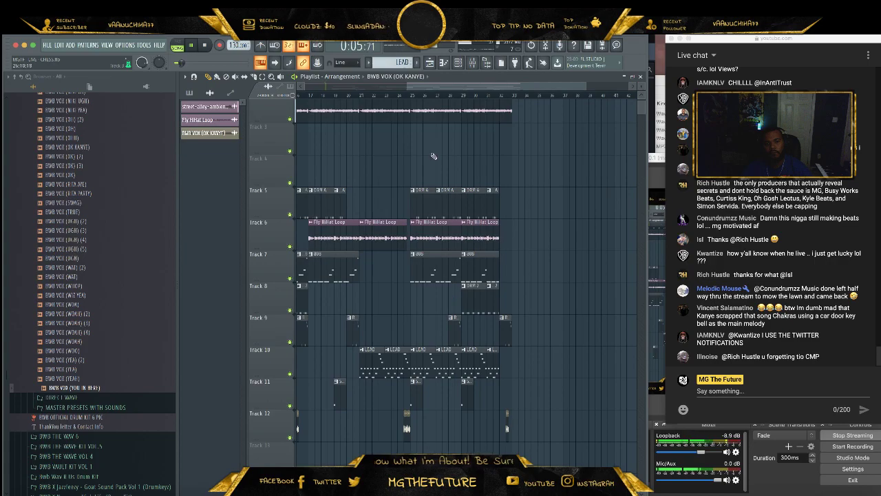
scroll(433, 156, "up", 2)
left_click(472, 340)
left_click(413, 346)
left_click(438, 340)
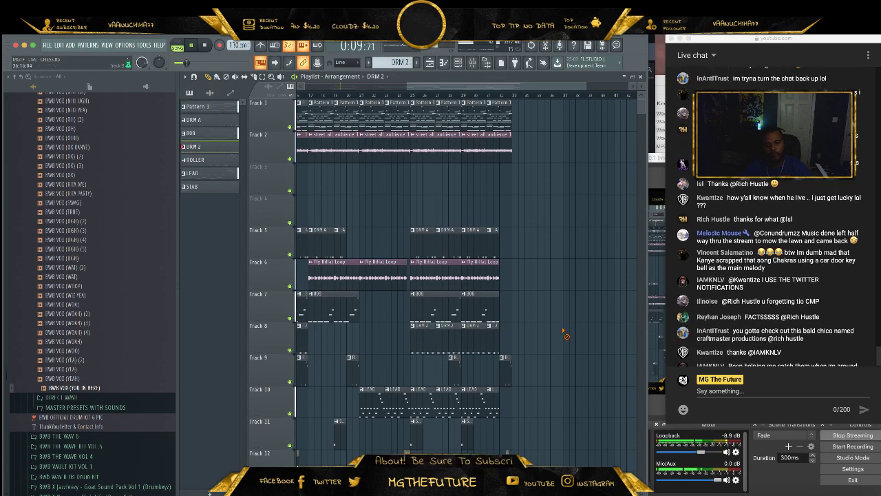
right_click(424, 239)
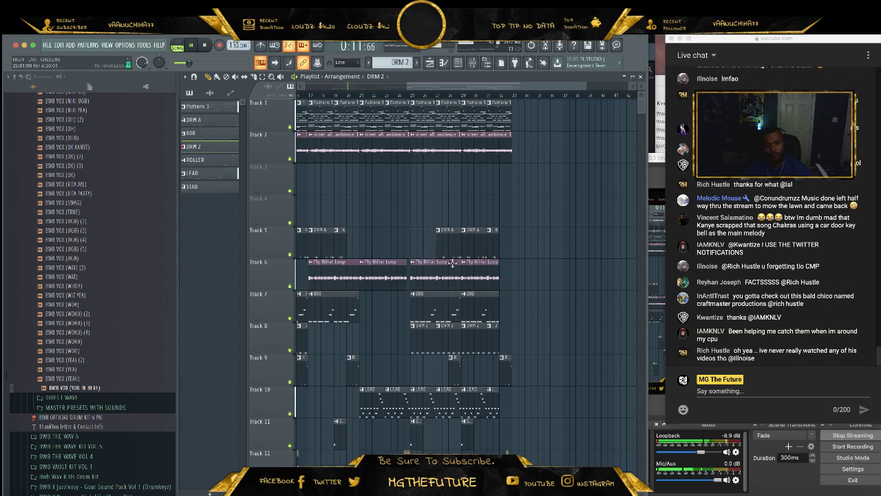
right_click(447, 247)
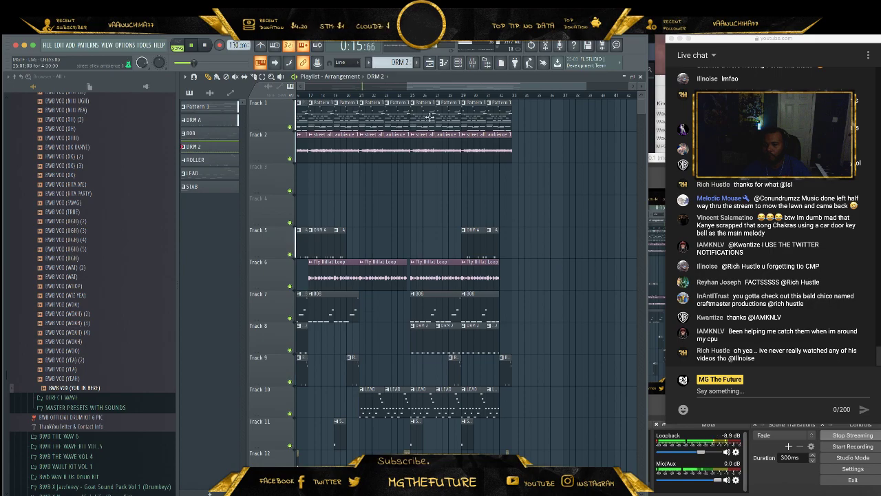
- Extend Track 1 past the end of the song with two more Pattern 1 clips from bar 33 to 37
left_click_drag(485, 88, 379, 88)
left_click_drag(484, 88, 430, 88)
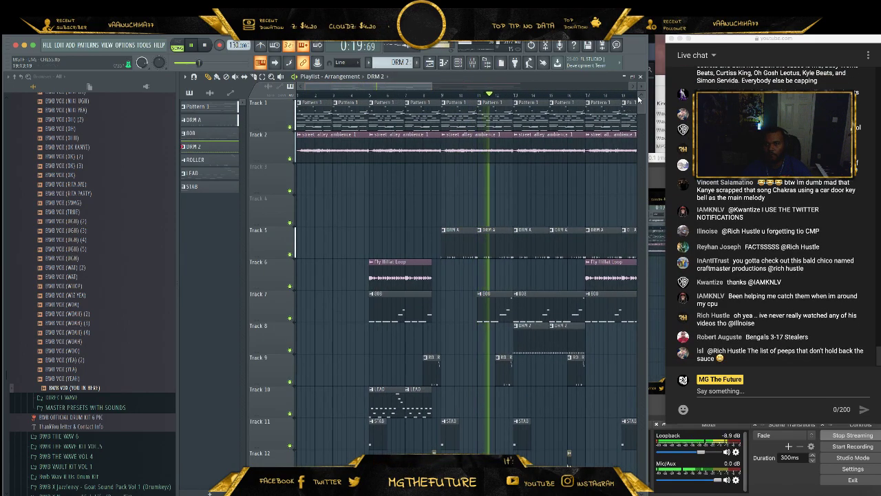
mouse_move(642, 86)
left_mouse_down()
mouse_move(642, 105)
mouse_move(642, 93)
left_mouse_up()
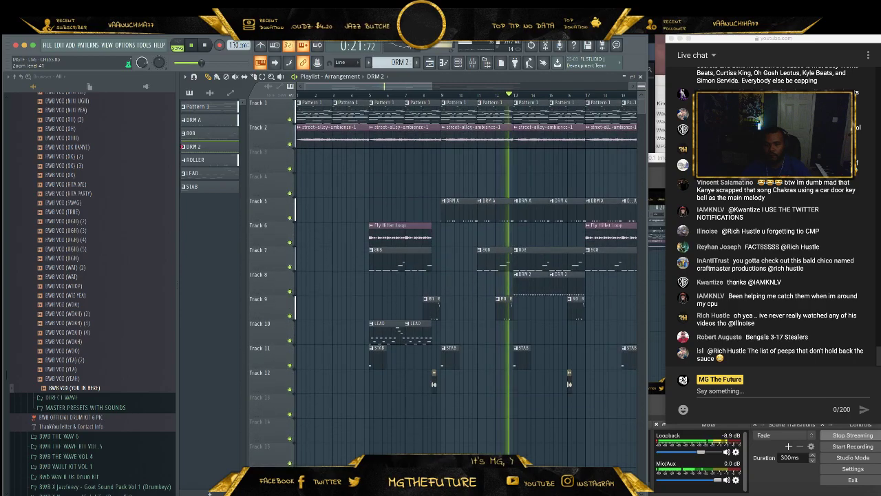
left_click_drag(432, 87, 595, 95)
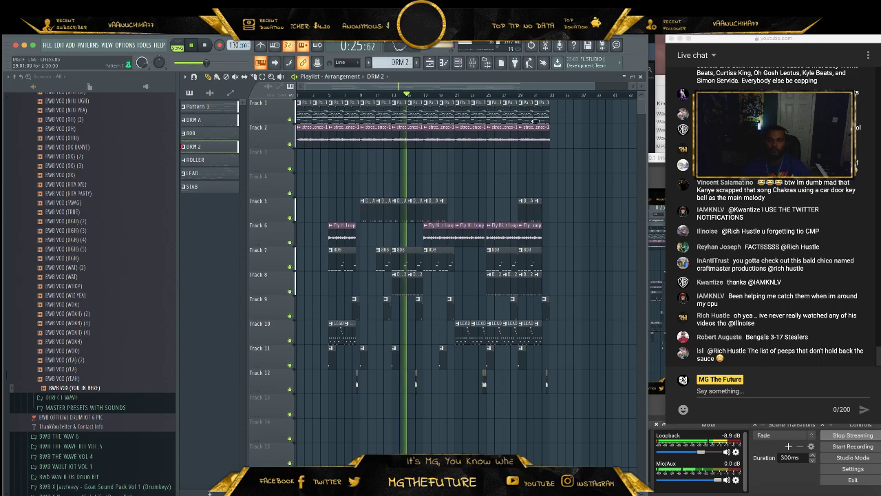
left_click(525, 116)
left_click(558, 117)
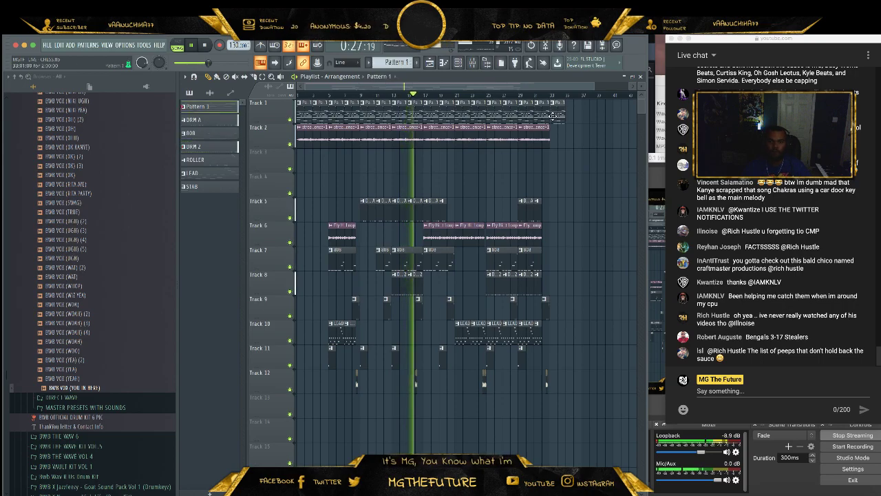
- Filter the channel rack to the Audio channels, and close the rack
left_click(463, 63)
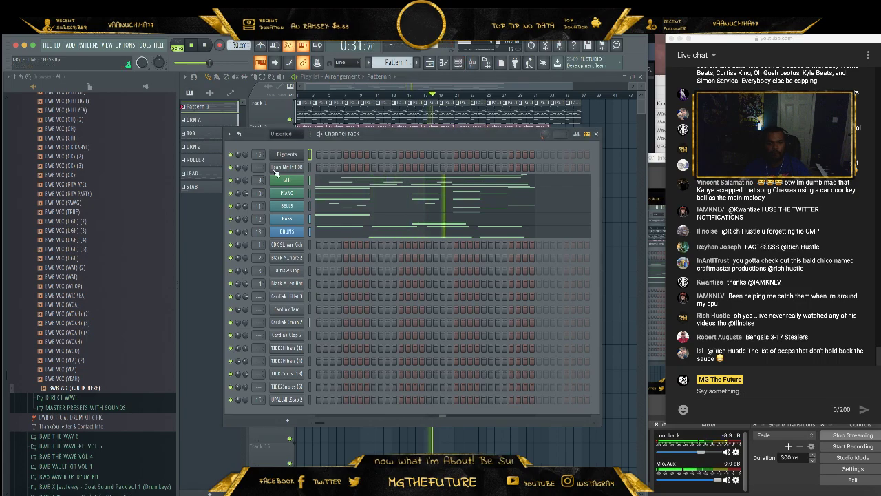
left_click(285, 135)
left_click(277, 153)
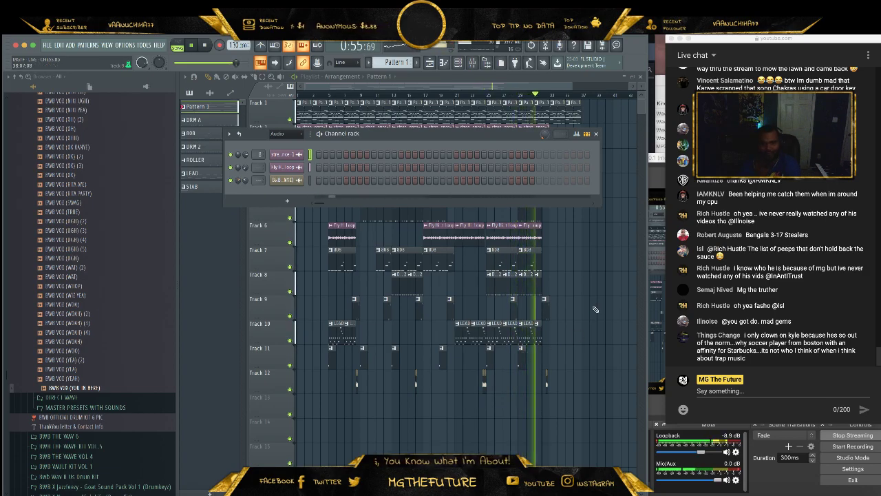
key("F6")
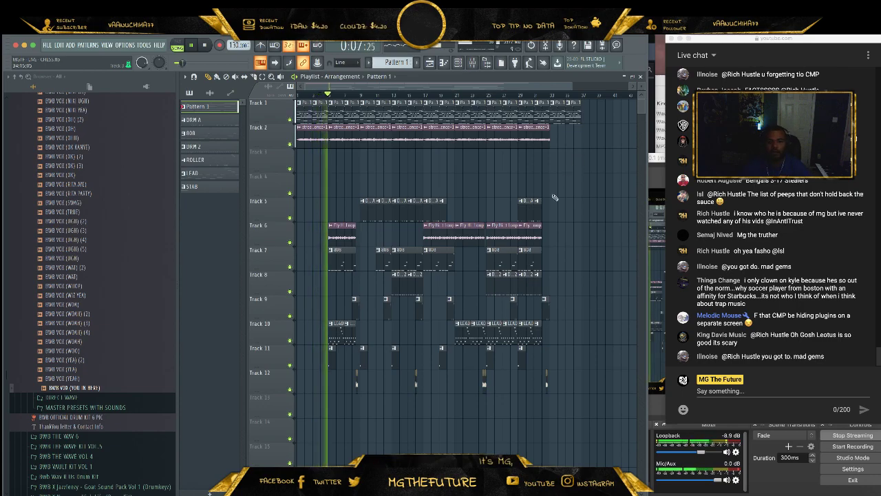
- Place the OK KANYE vocal clip on Track 12 just before bar 5 and play the lead-in
left_click_drag(545, 82, 317, 83)
left_click(544, 386)
right_click(543, 386)
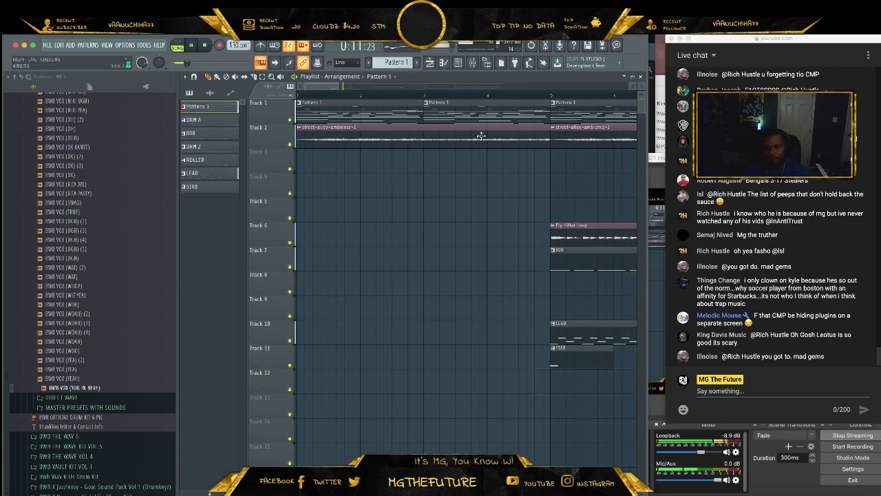
left_click(206, 92)
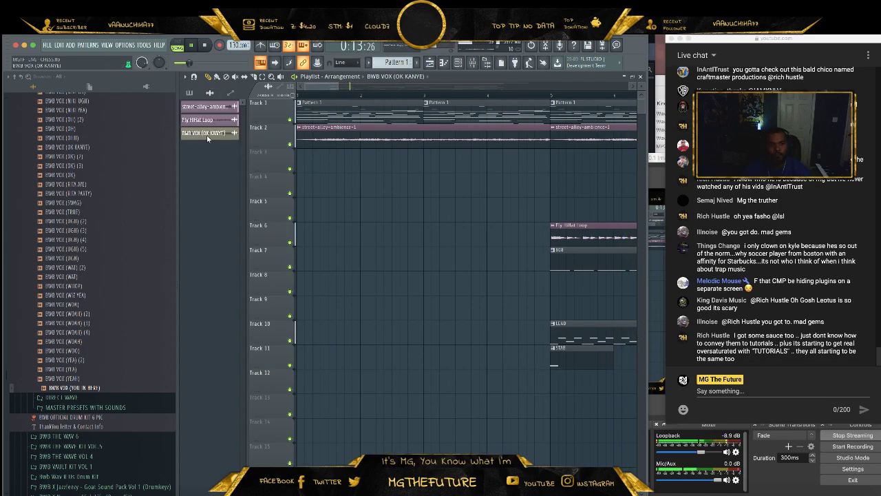
left_click(540, 390)
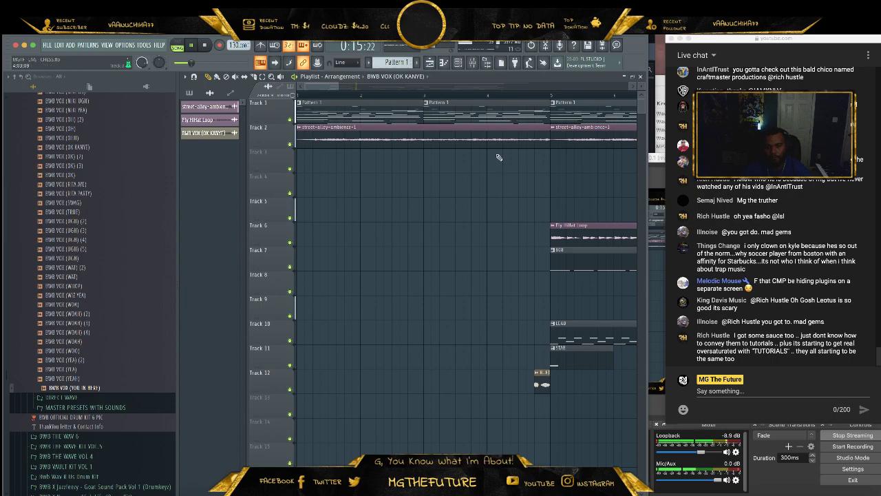
left_click(468, 95)
- Move the OK KANYE clip in bar 16 on Track 12 half a bar later and play the transition into bar 17
left_click_drag(331, 86, 411, 87)
left_click_drag(515, 386, 547, 386)
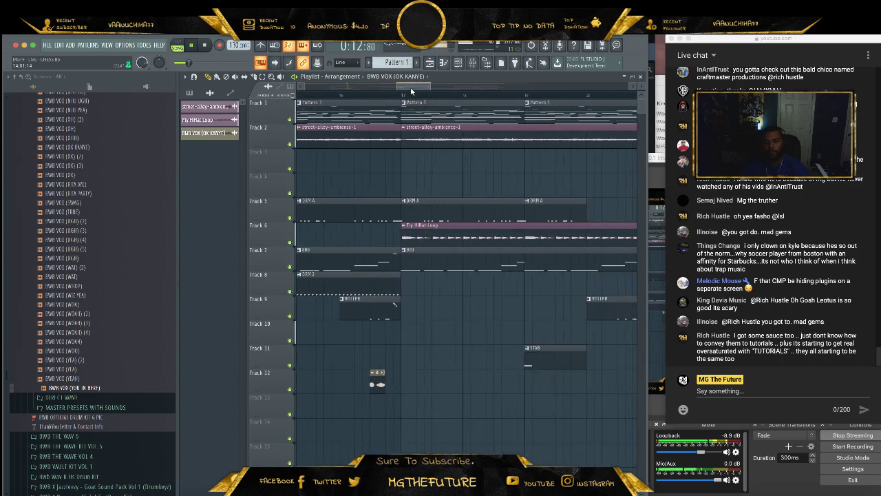
left_click_drag(395, 94, 396, 95)
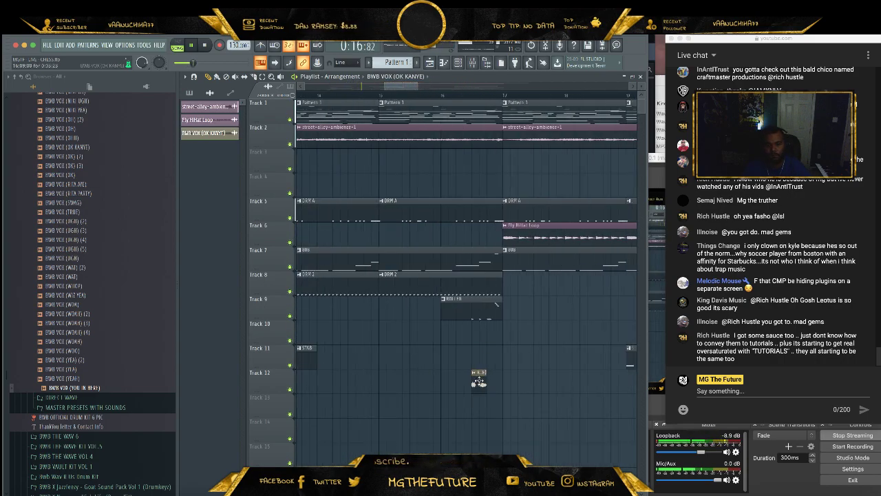
- Show the full arrangement, list the patterns in the playlist's picker, and filter the channel rack to the Unsorted channels
left_click_drag(406, 85, 646, 95)
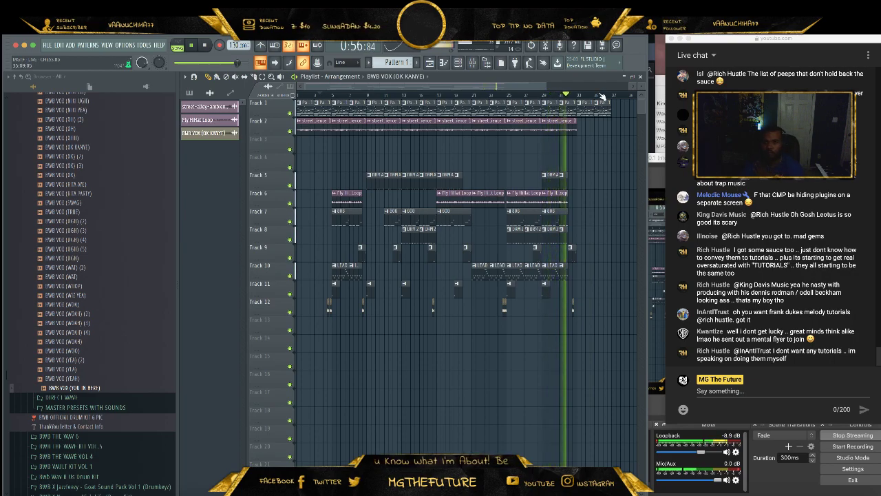
left_click_drag(521, 88, 546, 89)
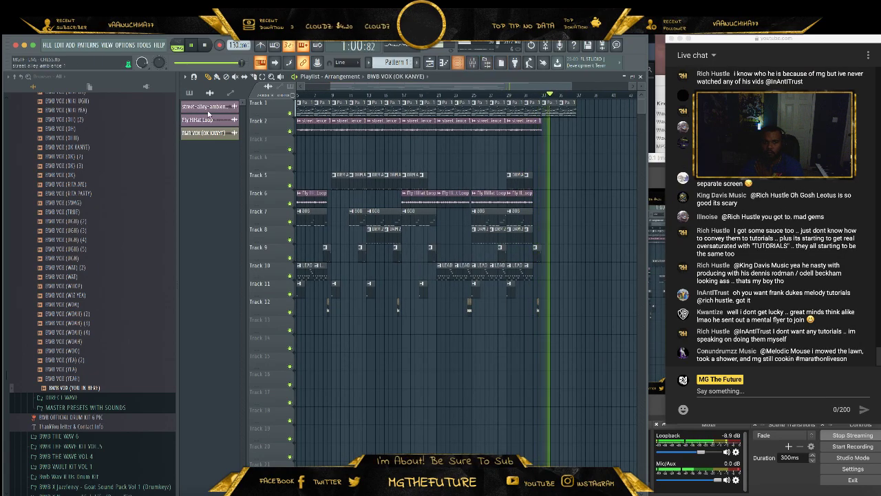
left_click(190, 92)
key("F6")
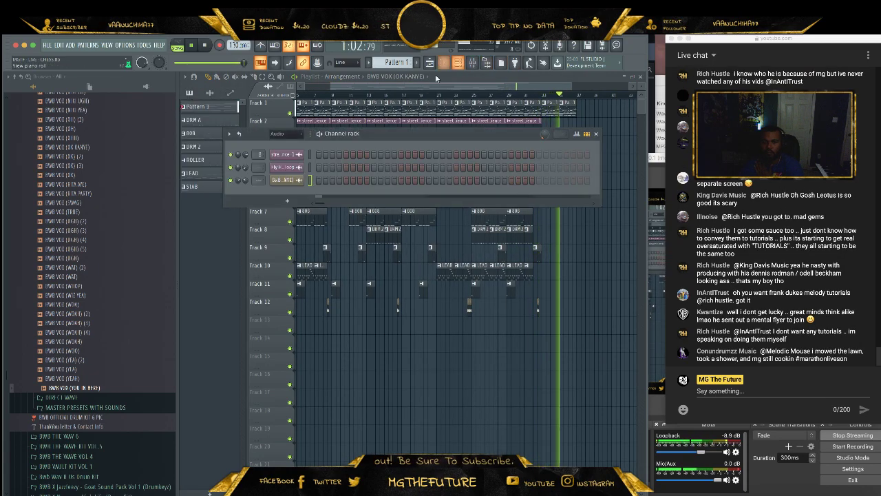
left_click(278, 134)
left_click(294, 164)
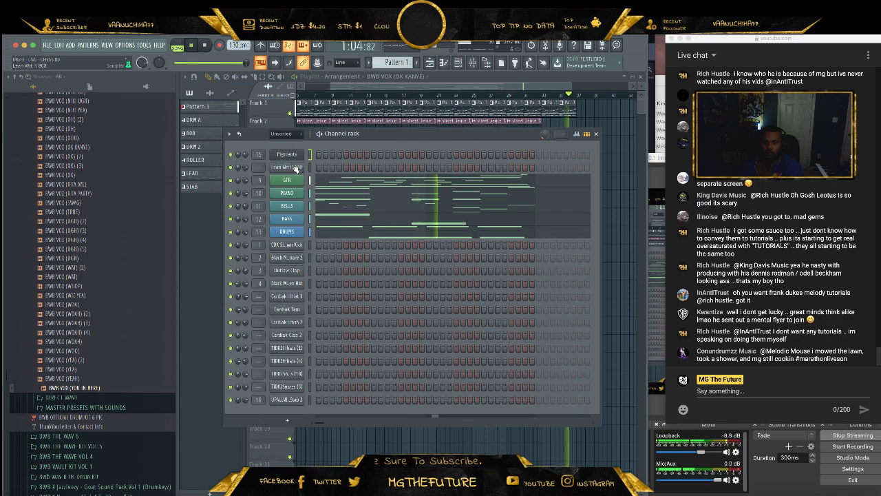
- Audition Pattern 1 alone in pattern mode, return to song mode and stop playback, closing the channel rack
left_click(178, 47)
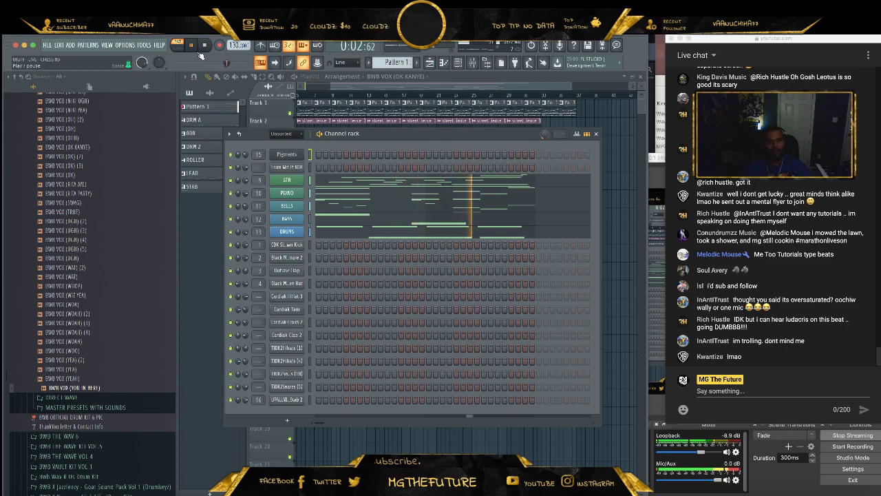
left_click(179, 47)
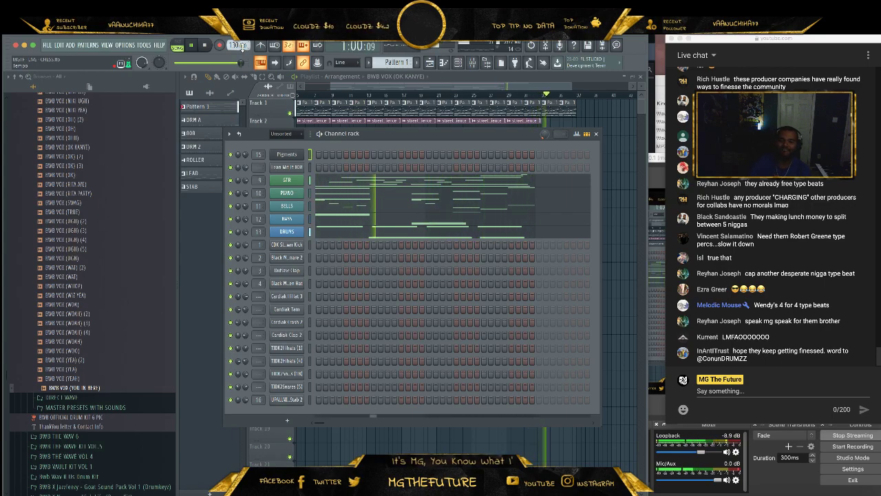
left_click(205, 45)
left_click(458, 62)
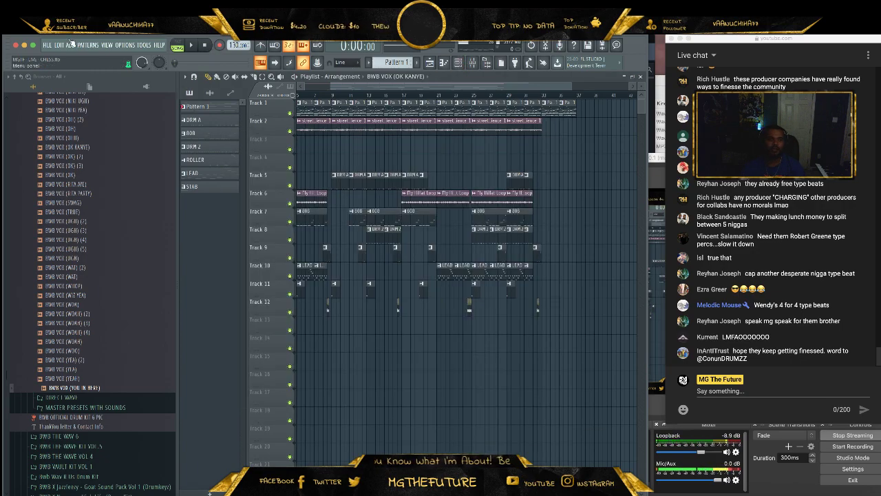
- Export the finished song as the wave file MGTF - LIVE - CHESS in the 09 September 2019 folder
left_click(47, 45)
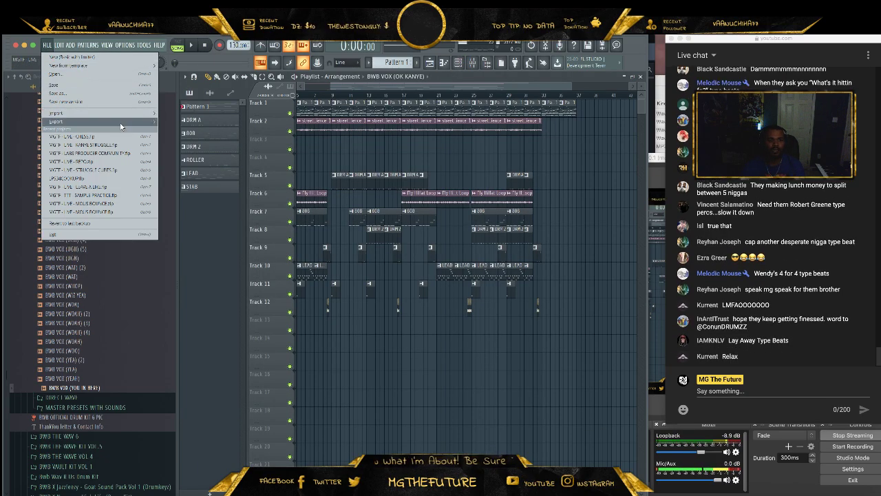
mouse_move(103, 121)
left_click(172, 129)
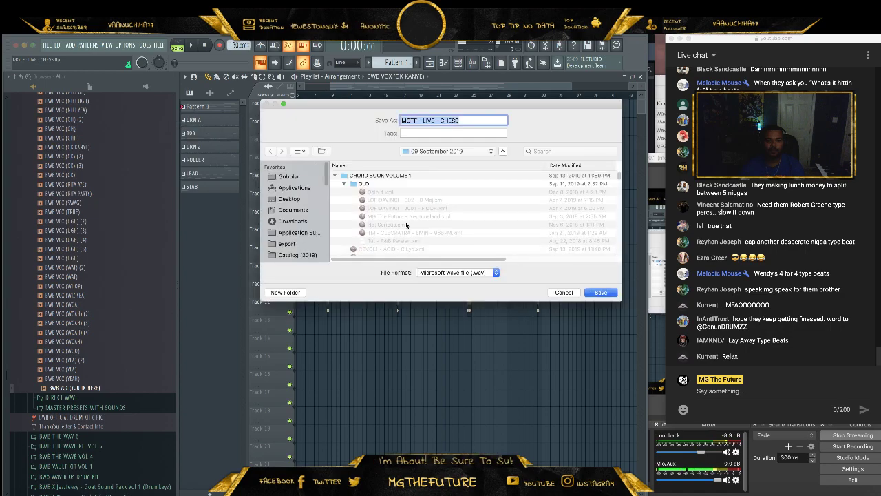
left_click(598, 292)
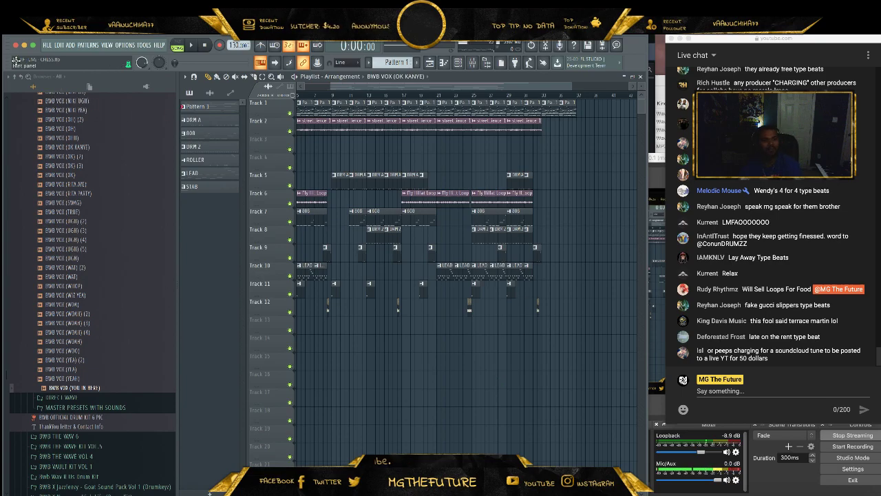
- Export the MGTF - LIVE - CHESS project as a zipped loop package
left_click(48, 44)
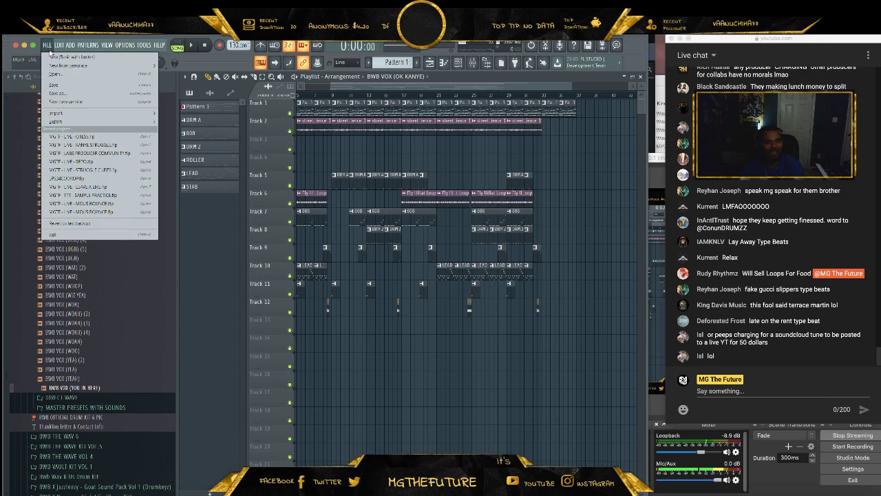
left_click(171, 122)
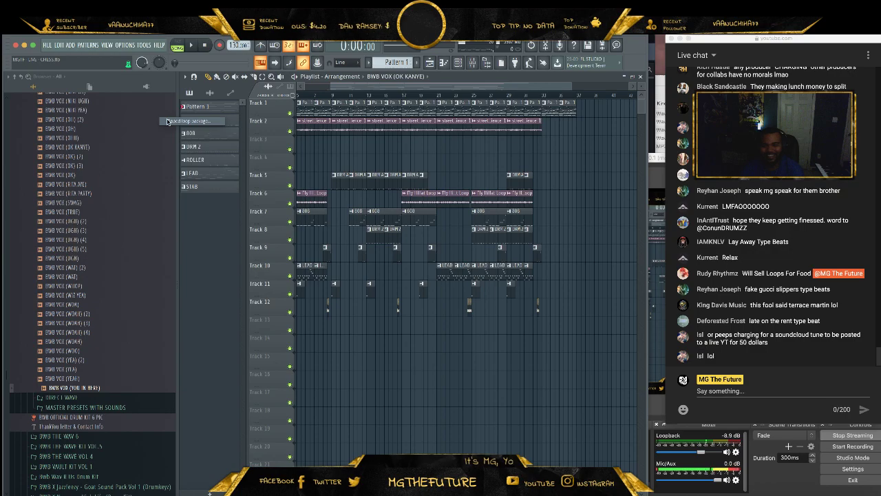
left_click(593, 292)
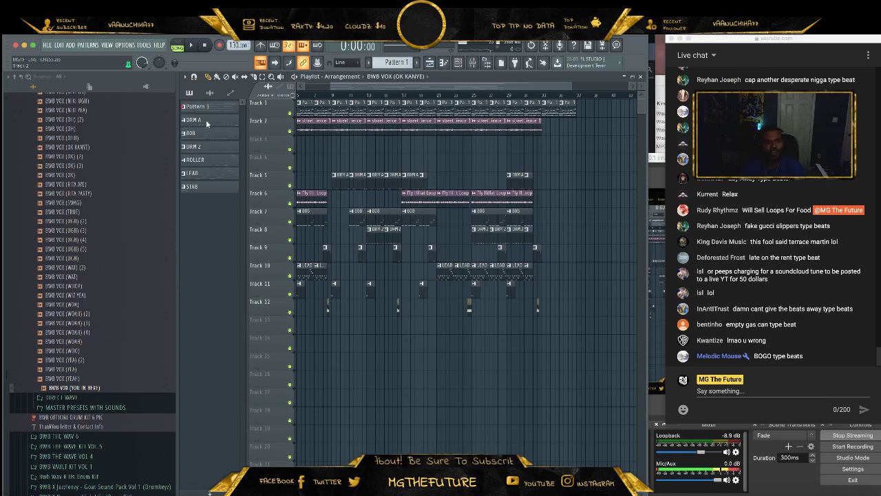
- Open the recent project MGTF - LIVE - KANYE STRUGGLE and export it as a zipped song file in the 09 September 2019 folder
left_click(46, 44)
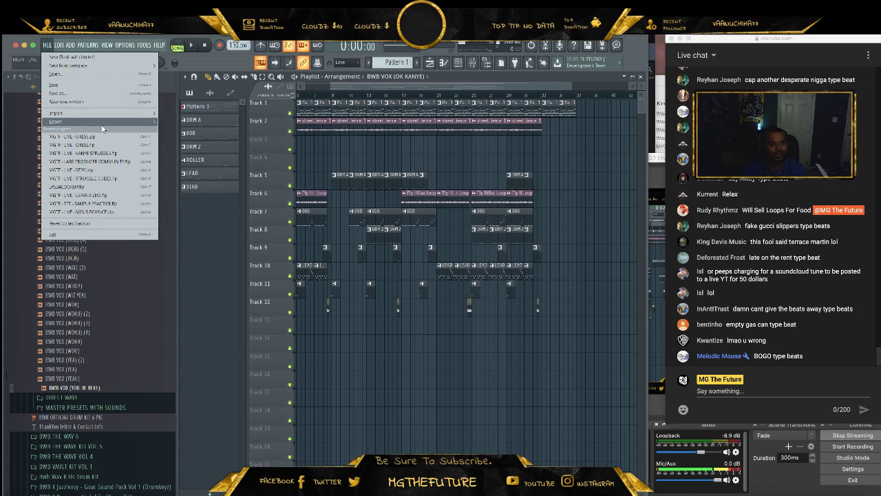
left_click(126, 154)
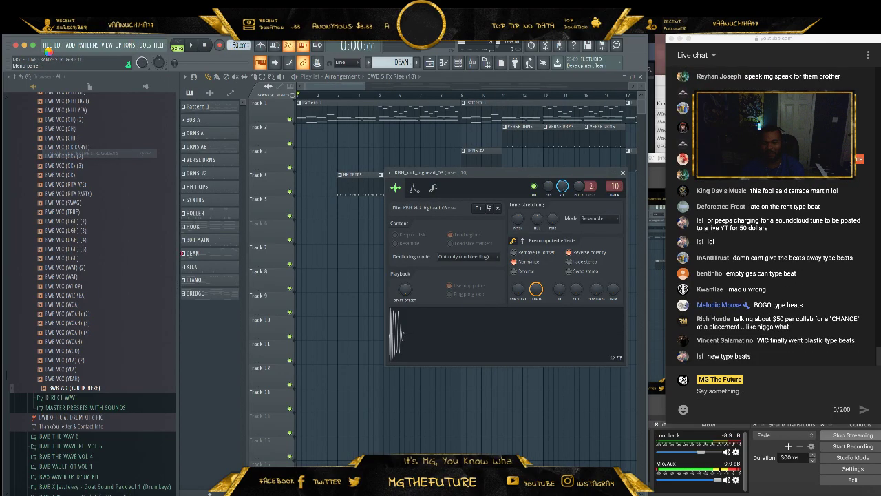
left_click(47, 46)
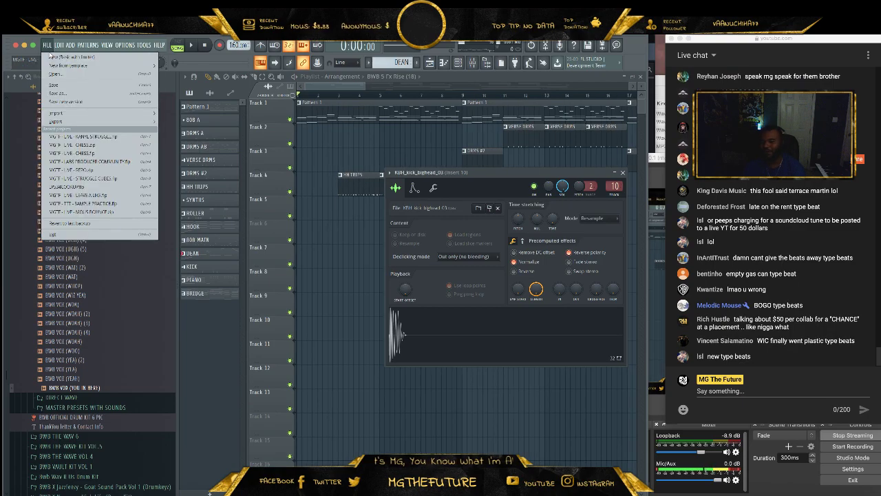
mouse_move(111, 121)
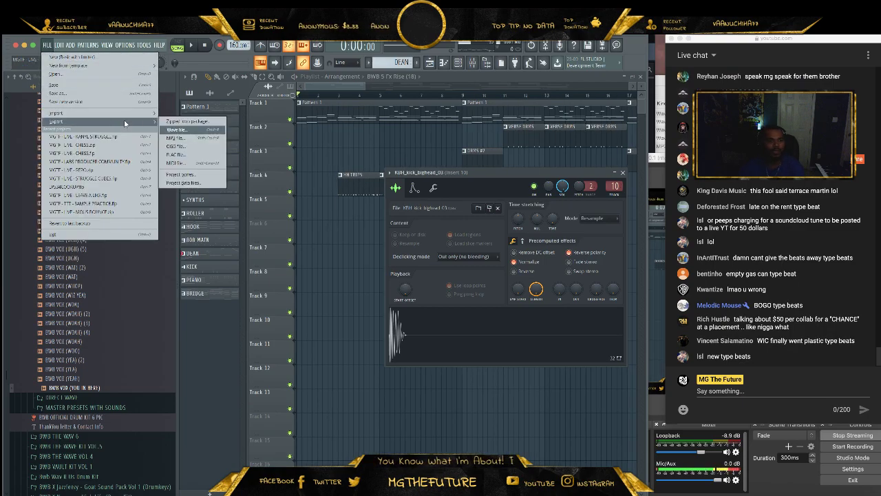
left_click(177, 122)
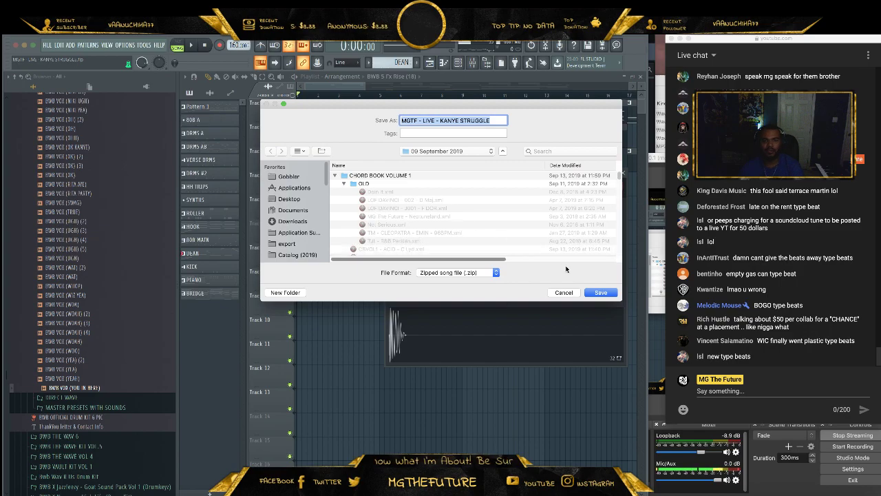
left_click(598, 292)
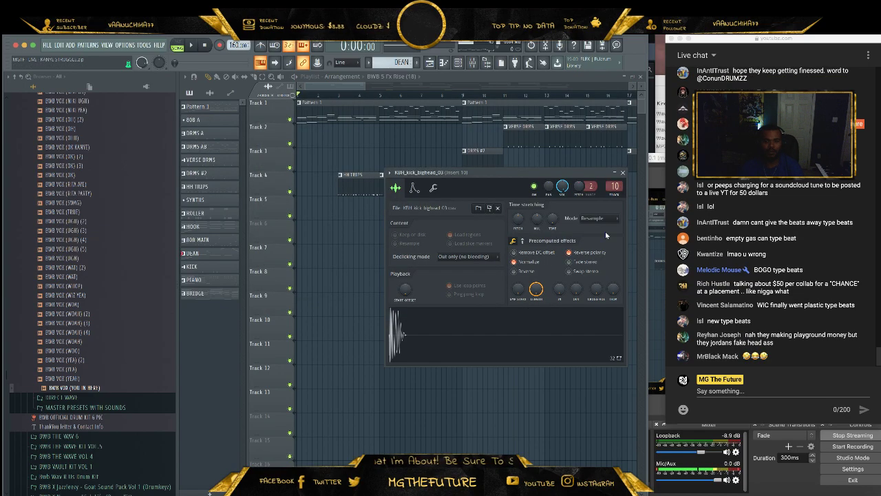
- Close the kick sampler window, and close the Studio One song, deleting its recorded files created since the last save
left_click(623, 173)
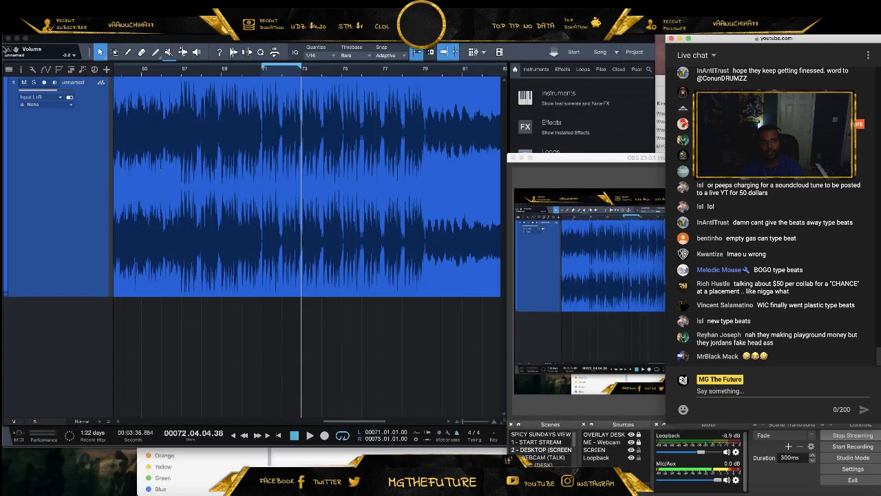
left_click(7, 38)
left_click(405, 187)
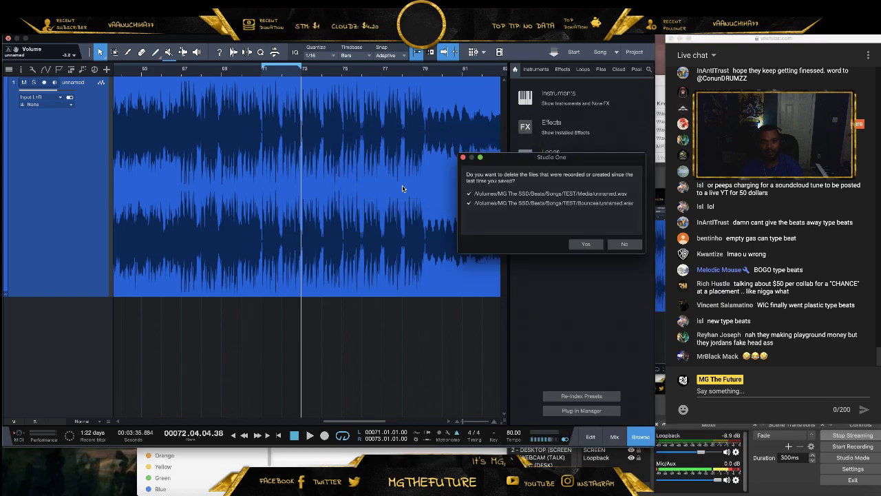
left_click(590, 245)
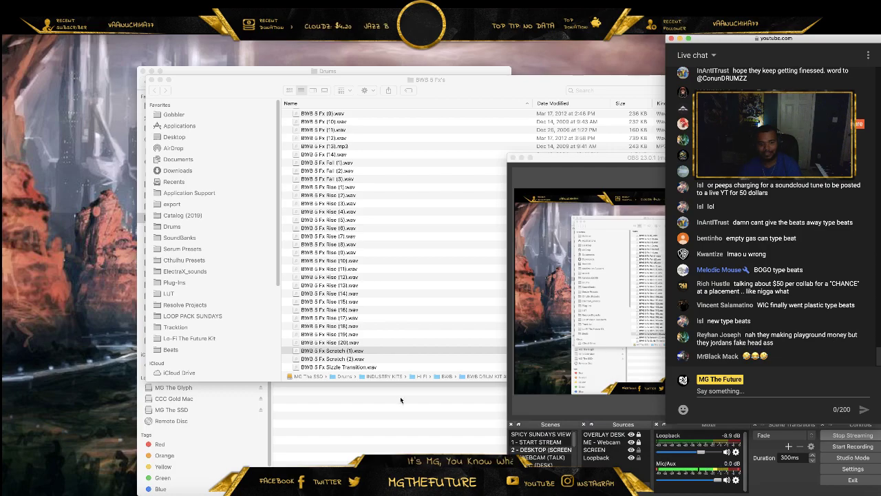
- Close the BWB 5 Fx's Finder window and move the Drums window clear of the OBS window
left_click(152, 80)
left_click_drag(196, 76, 126, 54)
left_click(461, 150)
left_click(427, 125)
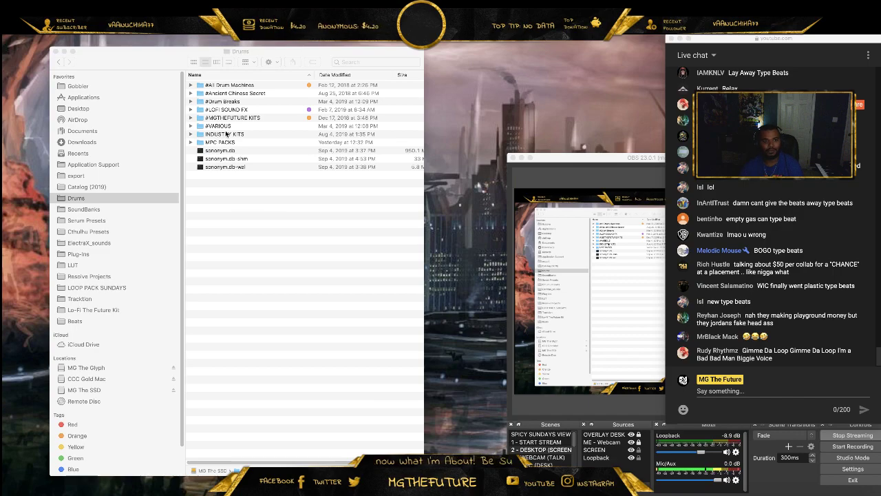
- Open the 08 August 2019 folder inside Catalog (2019) in the Beat Catalog on the MG The Glyph drive
left_click(100, 367)
left_click(100, 367)
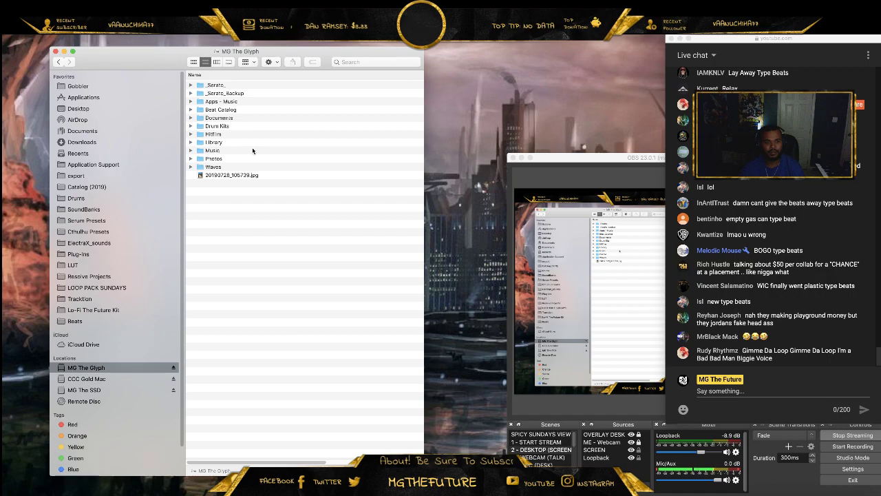
double_click(222, 109)
double_click(246, 239)
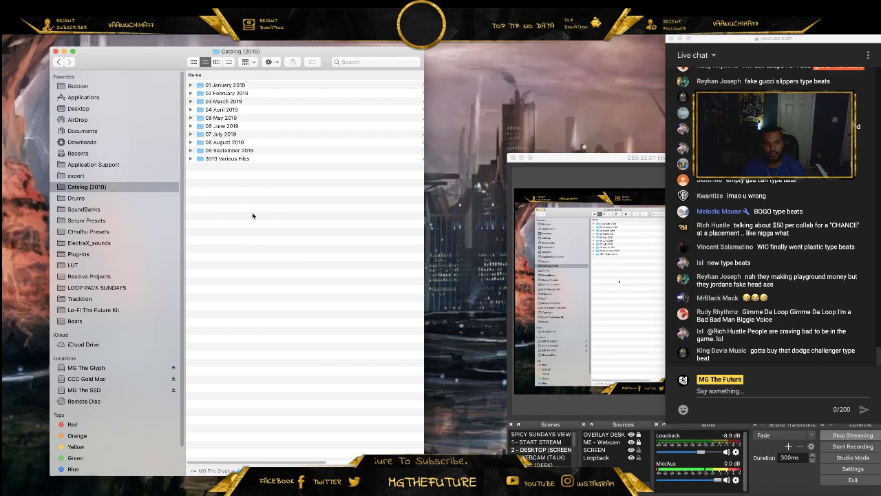
left_click(241, 142)
double_click(241, 142)
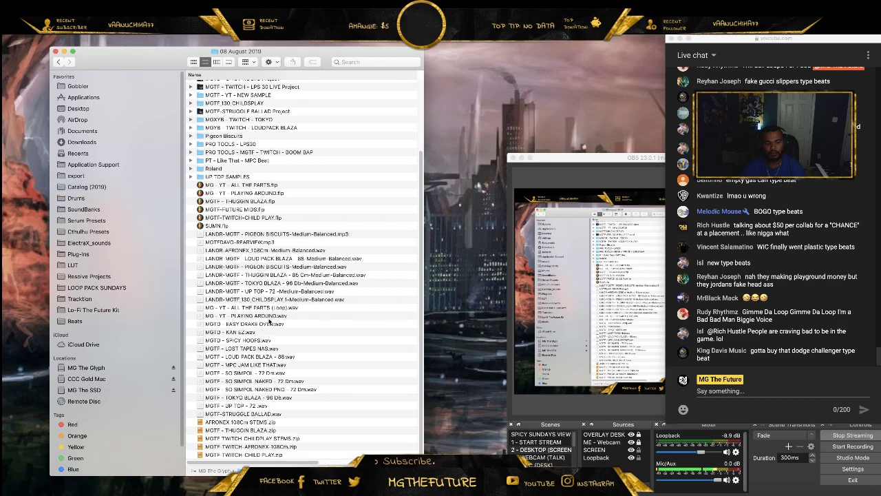
- Look through the 08 August 2019 beat files, widening the window and sorting them by date modified
scroll(311, 315, "up", 5)
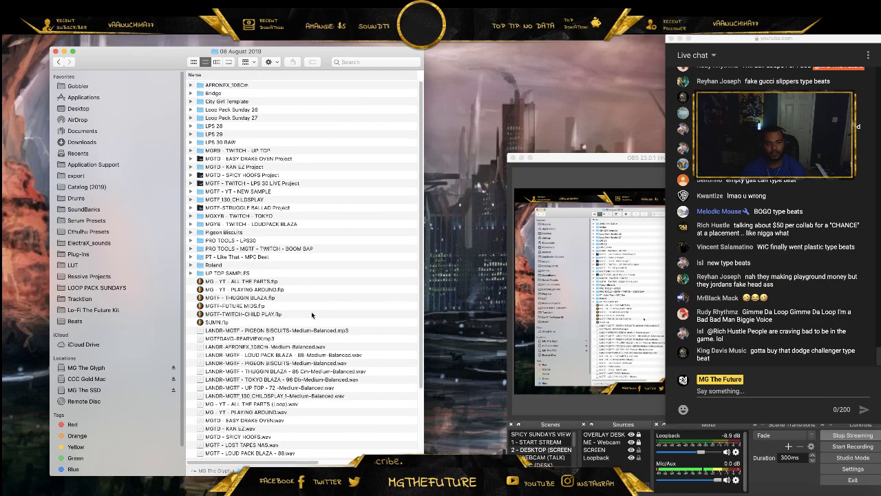
scroll(328, 312, "down", 5)
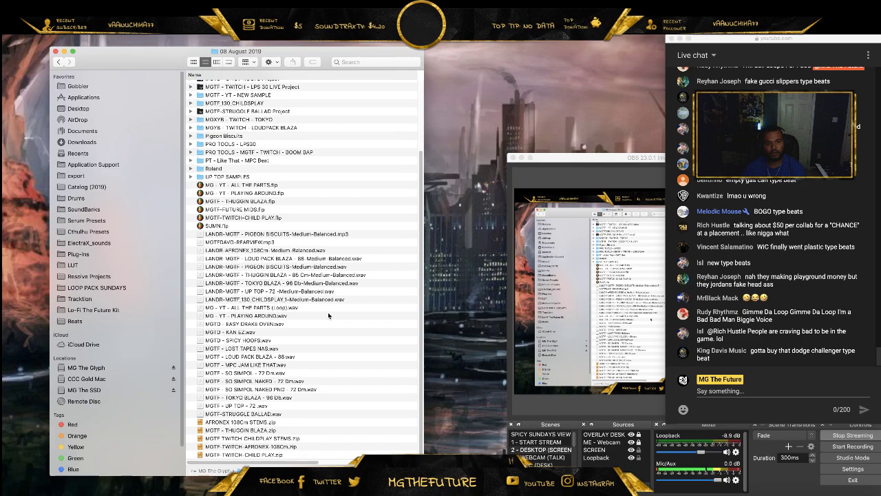
scroll(303, 320, "up", 5)
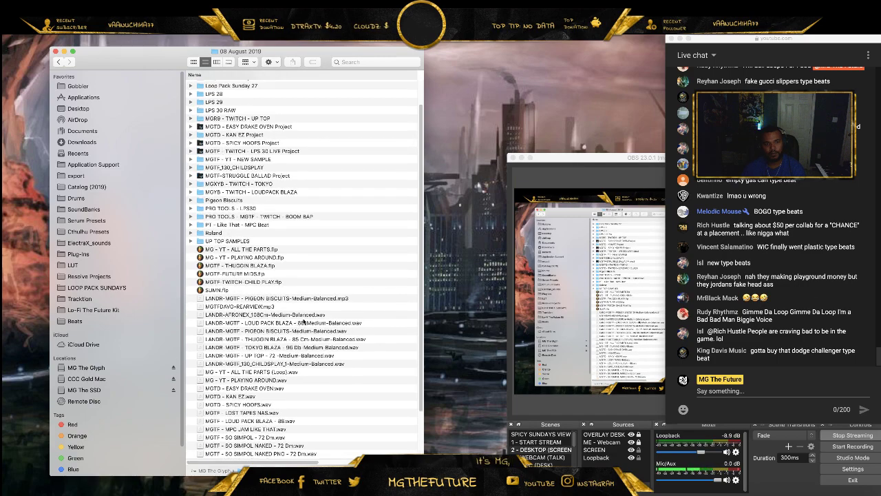
scroll(329, 292, "down", 5)
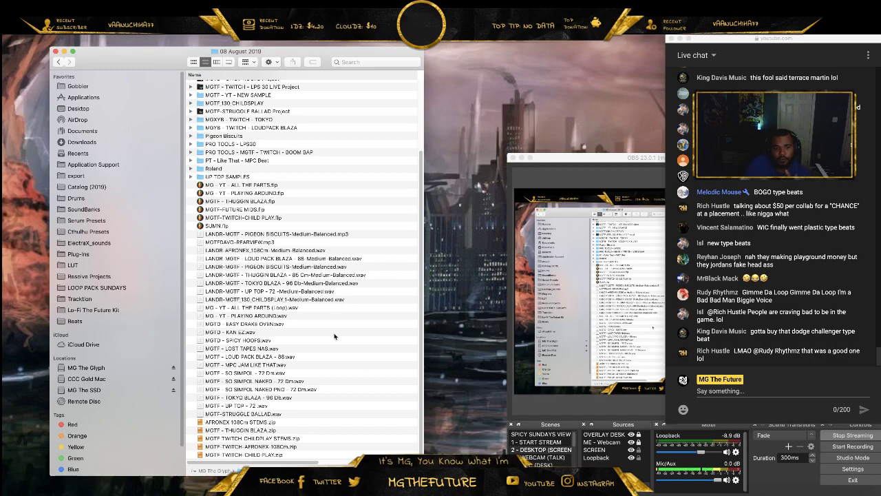
scroll(306, 326, "up", 5)
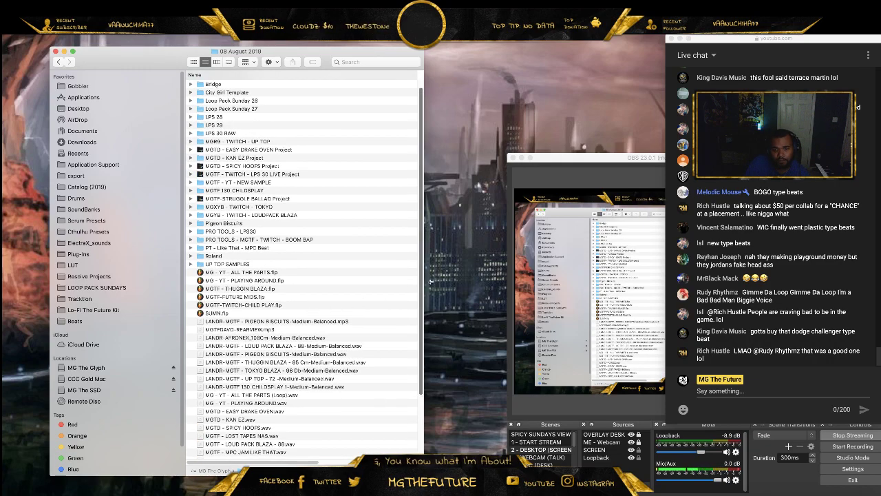
left_click_drag(424, 283, 550, 284)
left_click(447, 75)
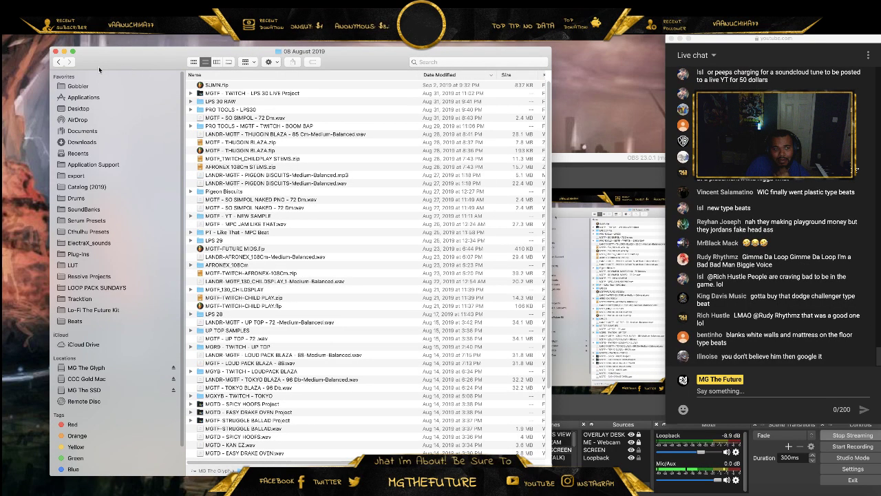
- Open MGTF - LIVE - KANYE STRUGGLE.mp3 from the 09 September 2019 folder, listed with the most recently modified files first
left_click(58, 62)
double_click(223, 151)
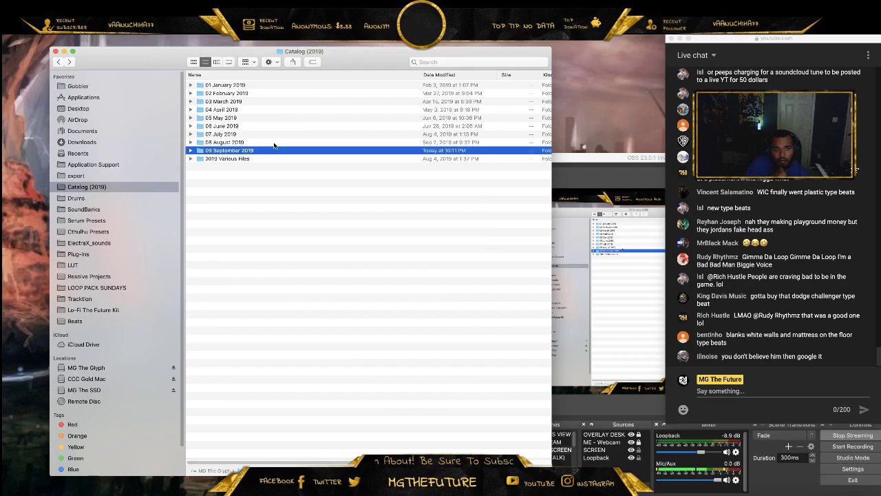
left_click(455, 74)
scroll(351, 183, "up", 5)
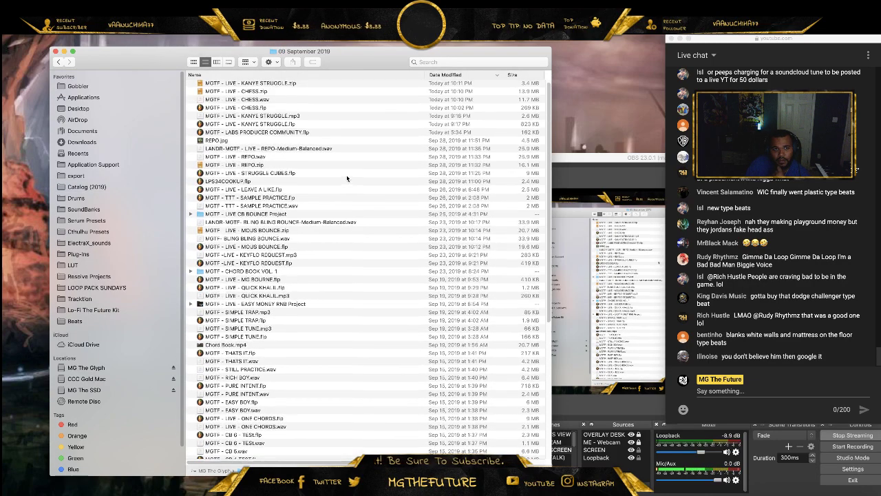
left_click(266, 102)
double_click(281, 120)
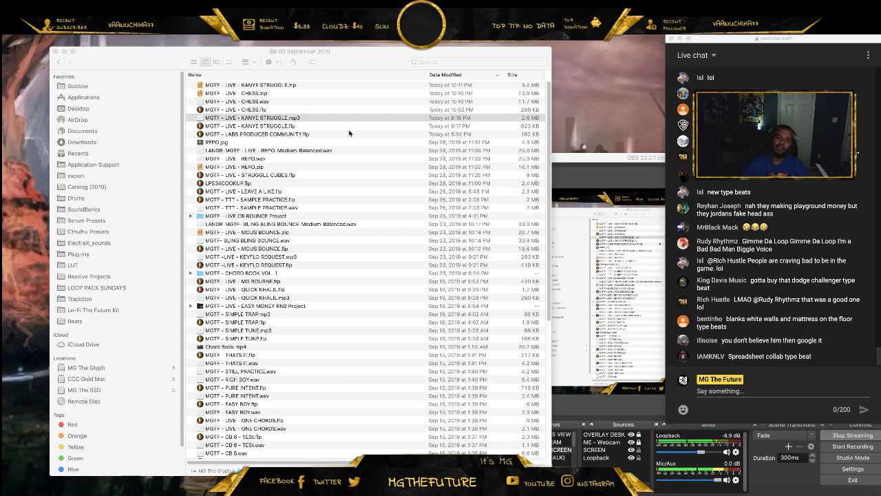
- Set the OBS mixer's Loopback level to -2.5 dB and Mic/Aux to -2.2 dB
left_click_drag(718, 480, 712, 480)
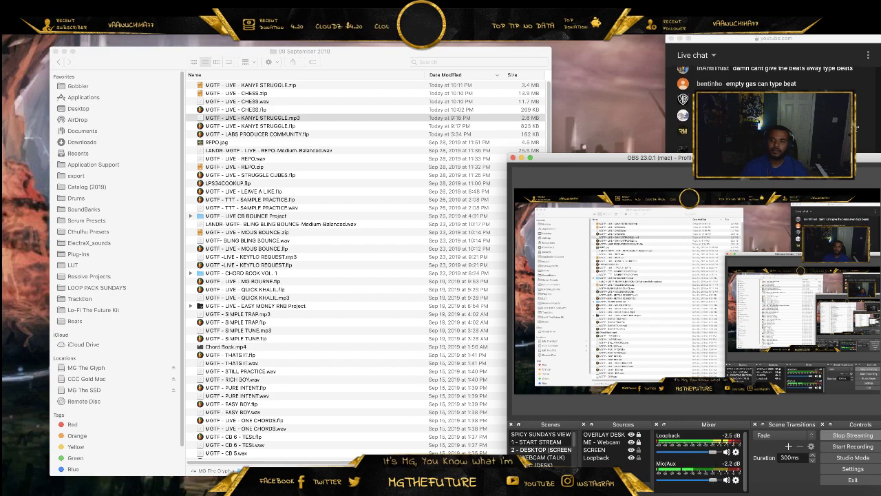
left_click(854, 122)
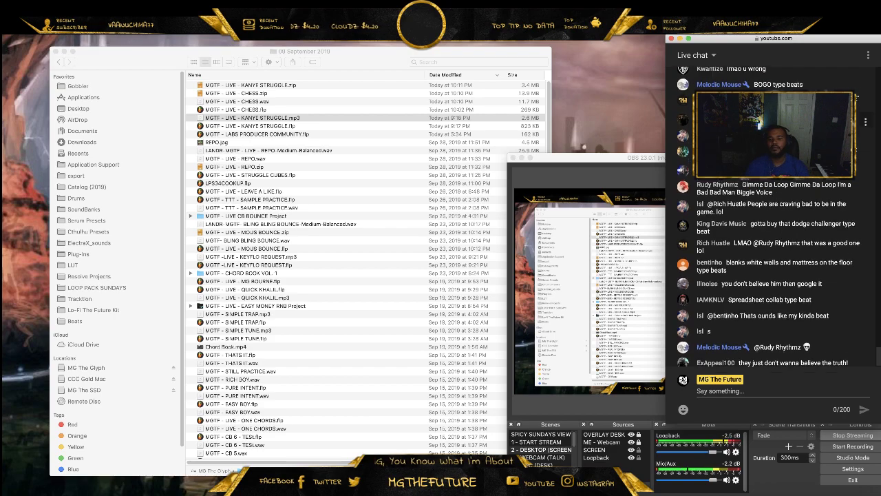